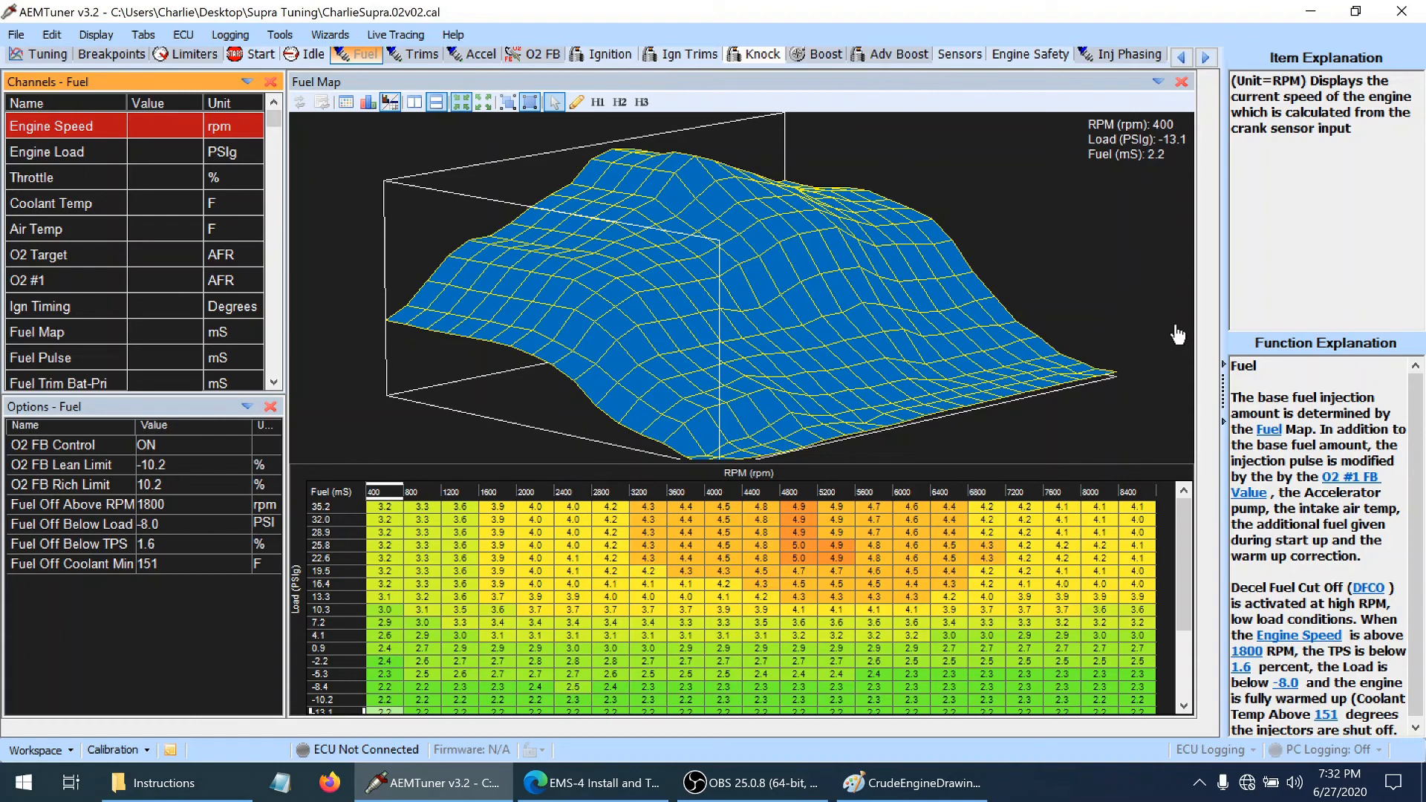
Inspect the 3D fuel map from different angles and review the wastegate duty, target compensation and error duty boost tables
{"action": "left_click", "coordinate": [894, 355]}
{"action": "mouse_move", "coordinate": [894, 355]}
{"action": "left_mouse_down"}
{"action": "mouse_move", "coordinate": [892, 338]}
{"action": "mouse_move", "coordinate": [921, 371]}
{"action": "mouse_move", "coordinate": [917, 356]}
{"action": "mouse_move", "coordinate": [871, 355]}
{"action": "mouse_move", "coordinate": [915, 355]}
{"action": "left_mouse_up"}
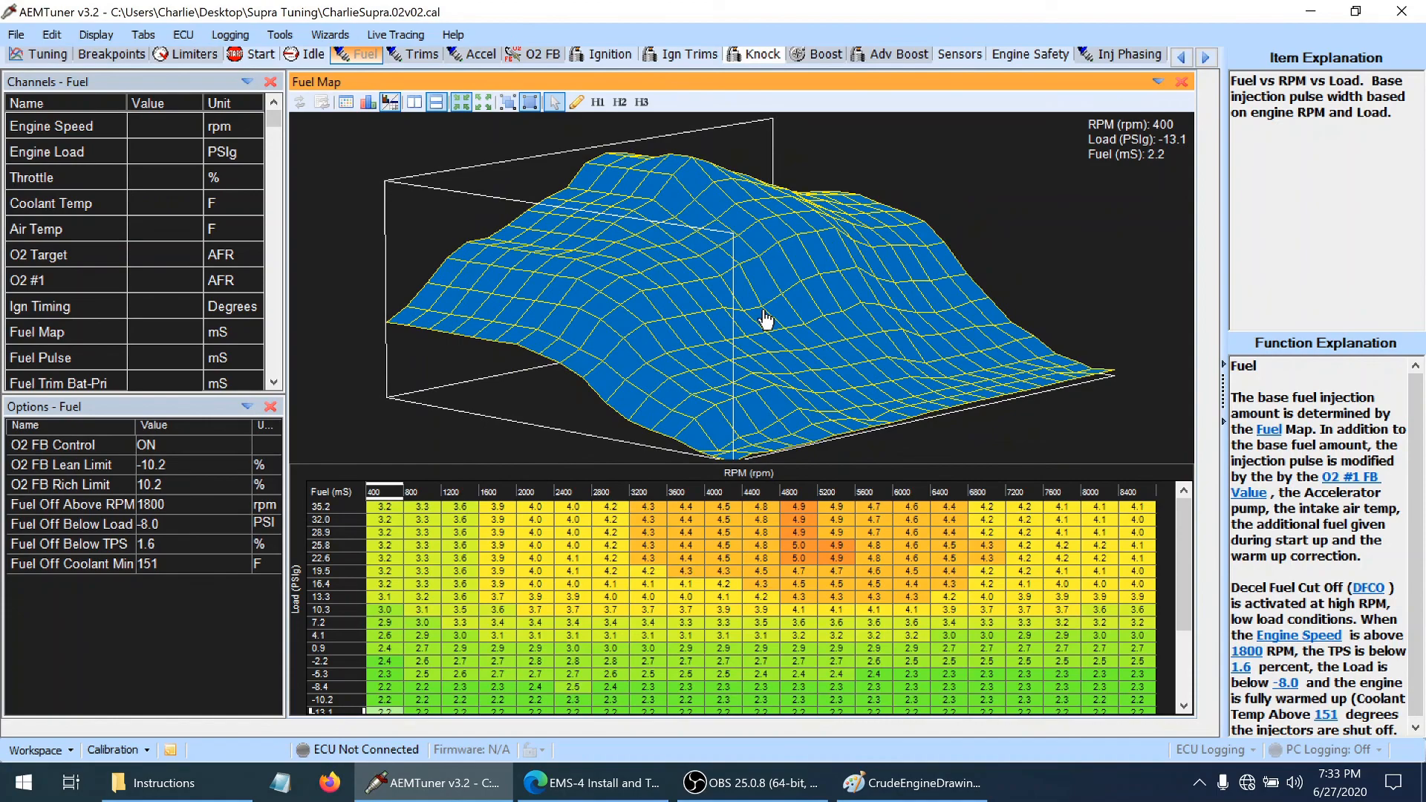
{"action": "left_click_drag", "start_coordinate": [767, 319], "coordinate": [646, 310]}
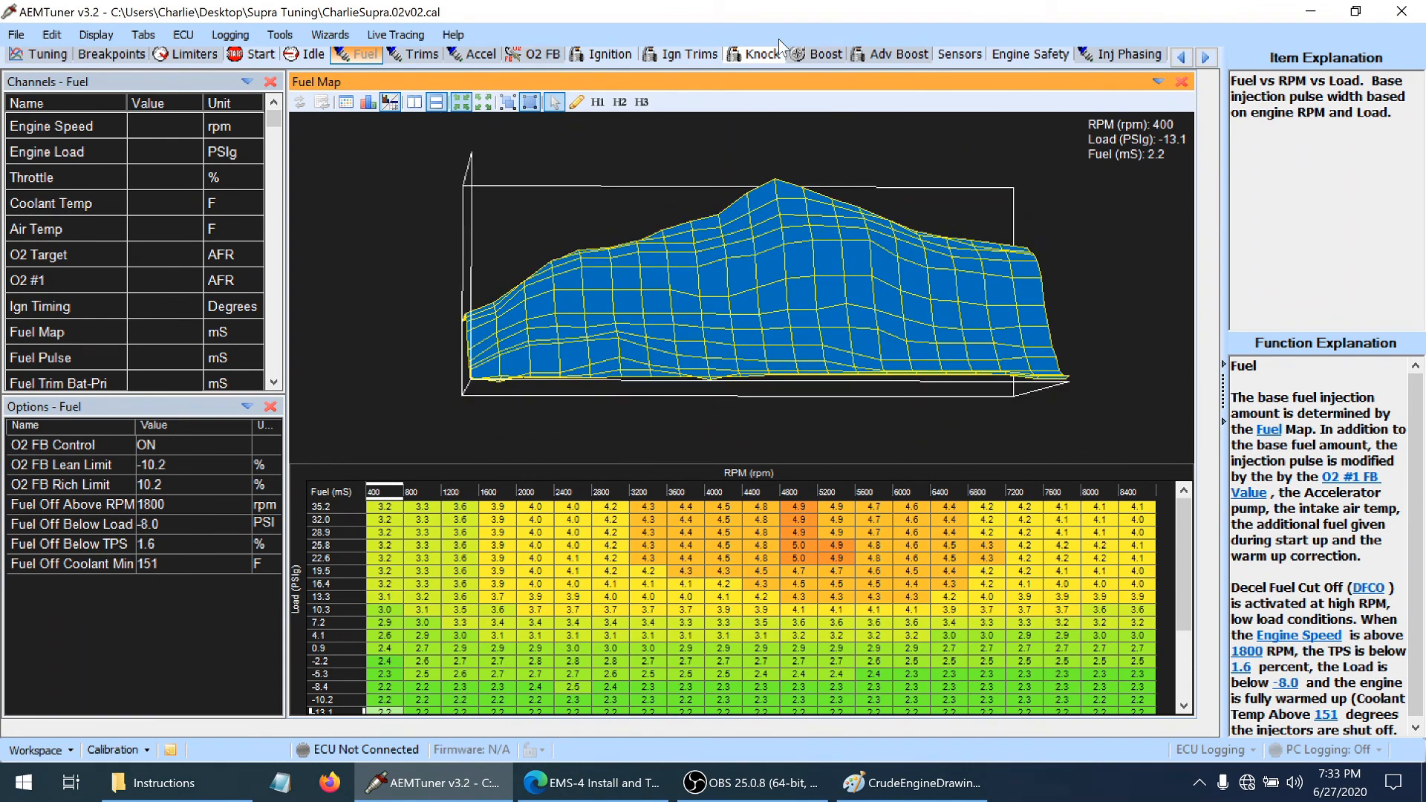
{"action": "left_click", "coordinate": [818, 55]}
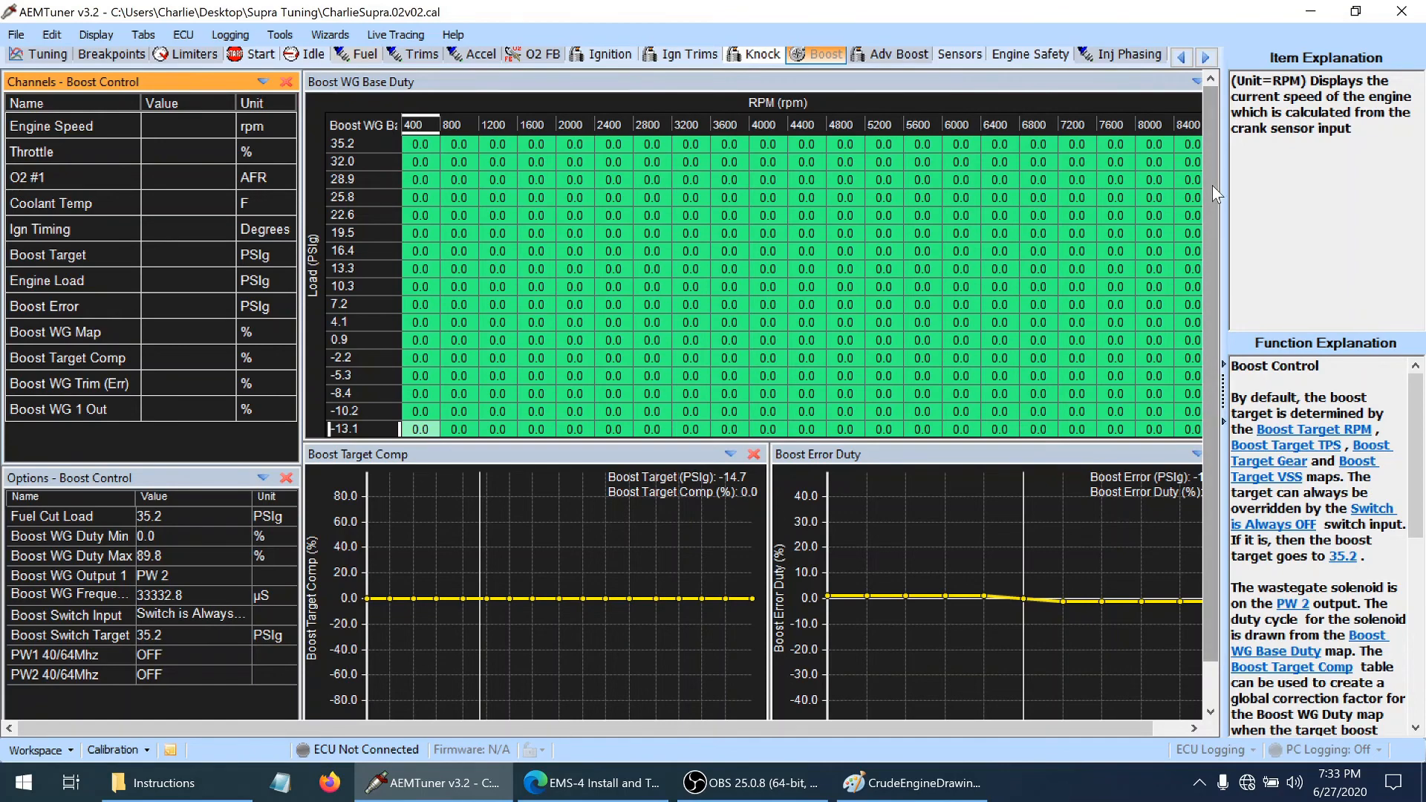
{"action": "left_click_drag", "start_coordinate": [1212, 186], "coordinate": [1229, 214]}
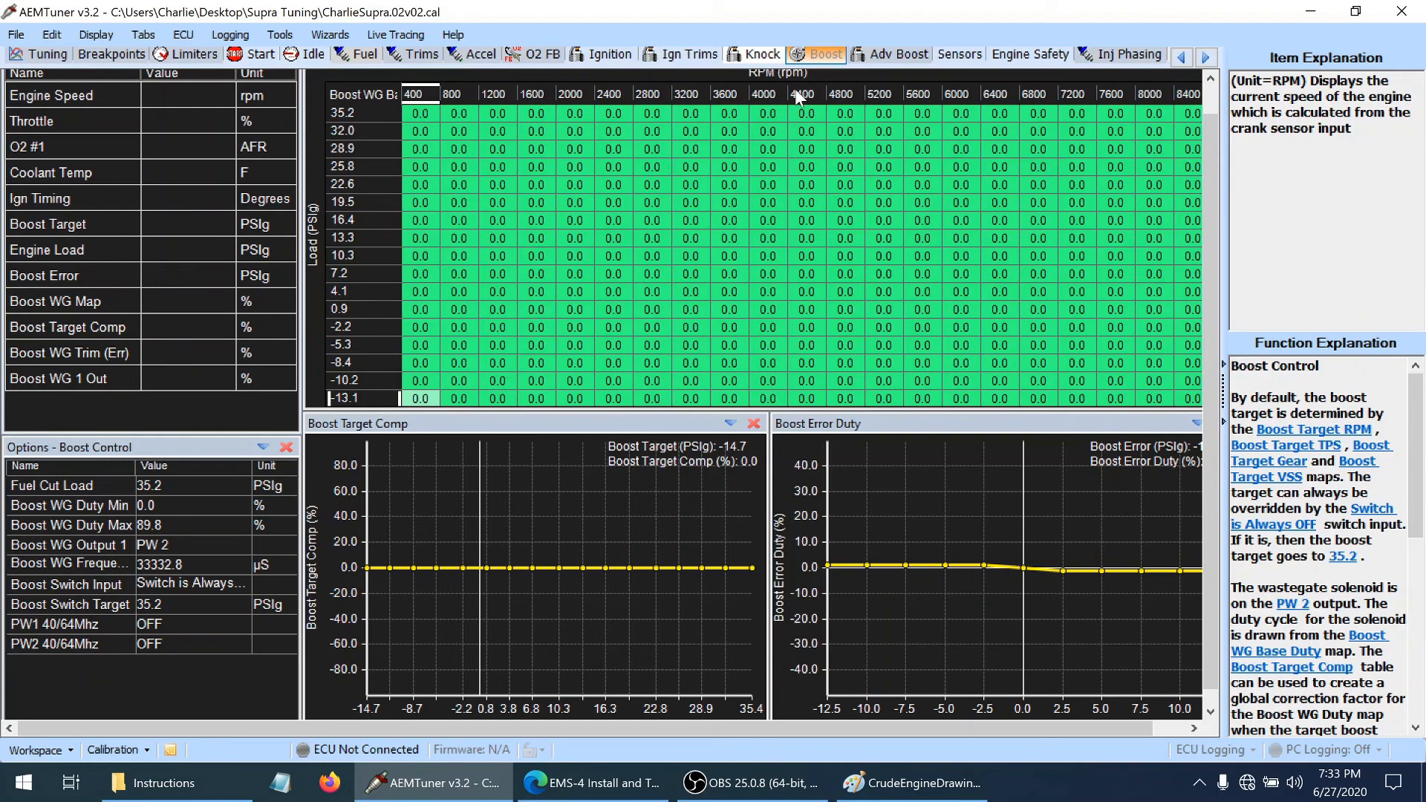
Set every point of the advanced boost Boost Target VSS table to 0 and save the calibration
{"action": "left_click", "coordinate": [904, 58]}
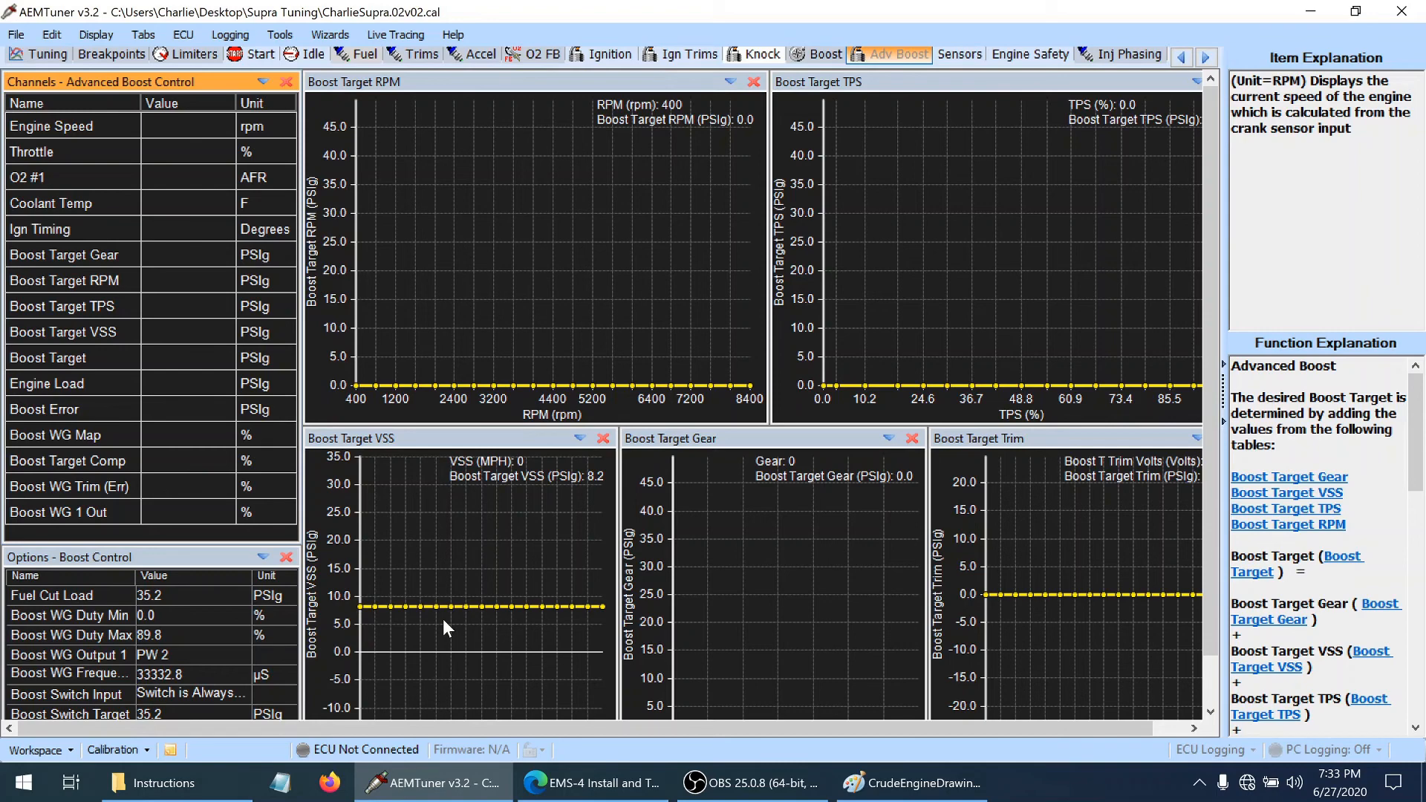
{"action": "left_click", "coordinate": [419, 618]}
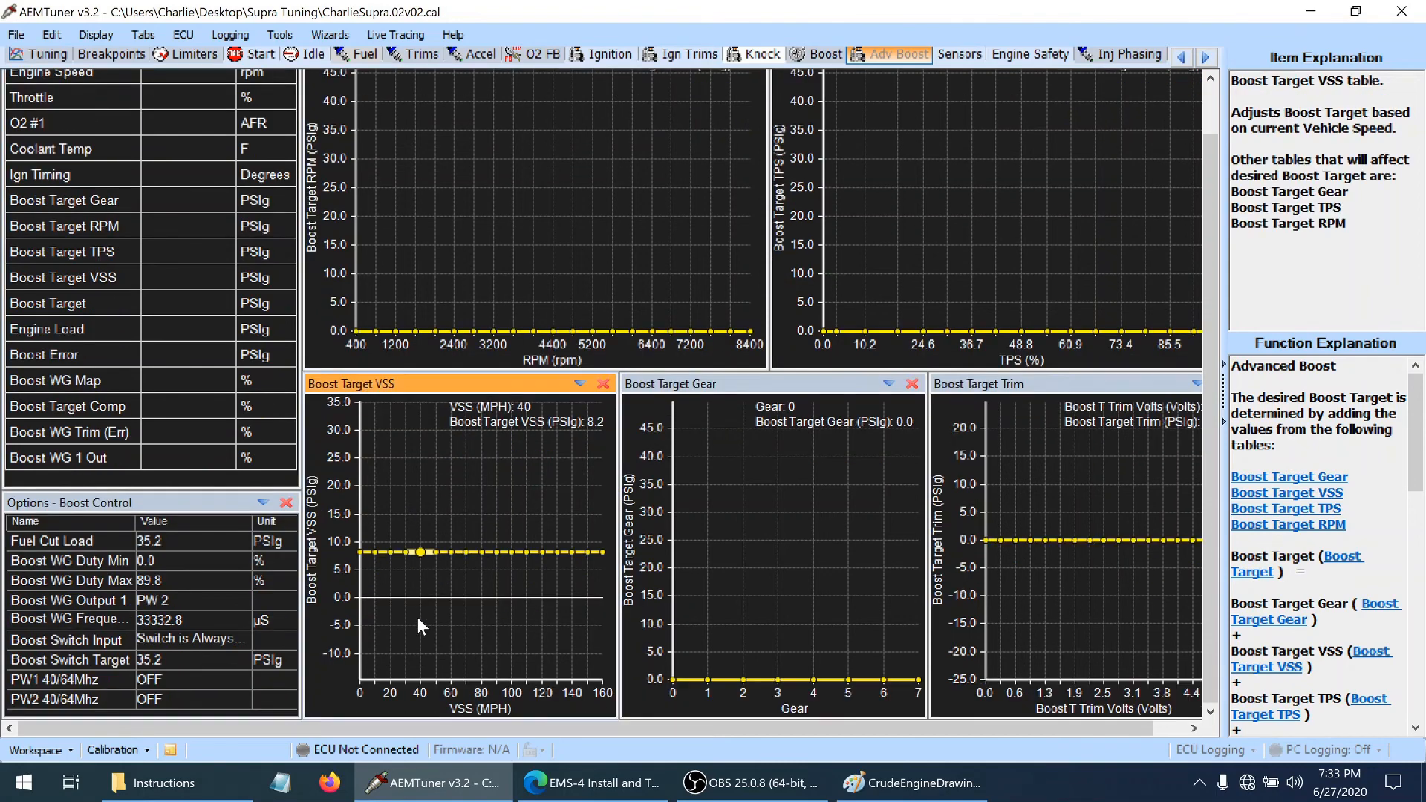
{"action": "key", "text": "ctrl+a"}
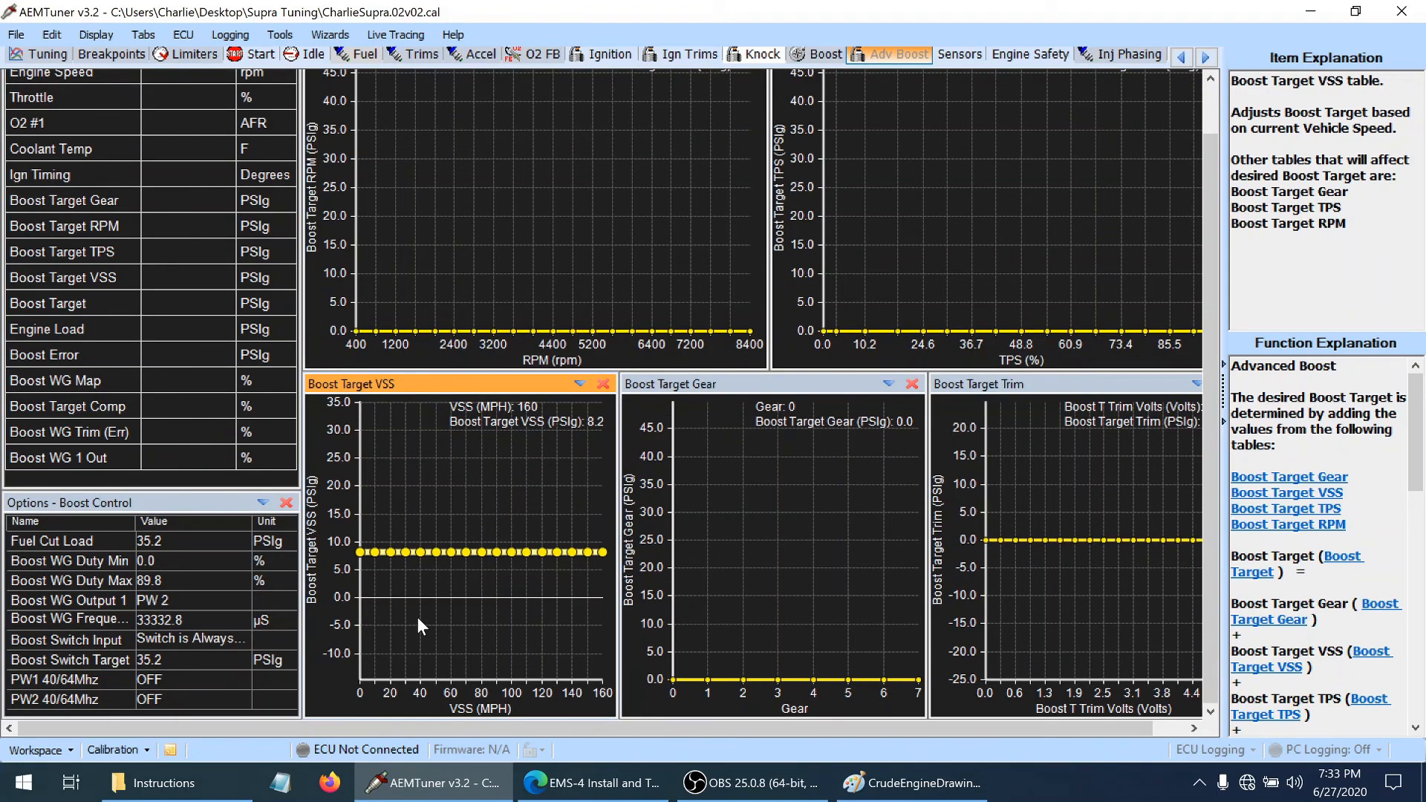
{"action": "key", "text": "equal"}
{"action": "type", "text": "0"}
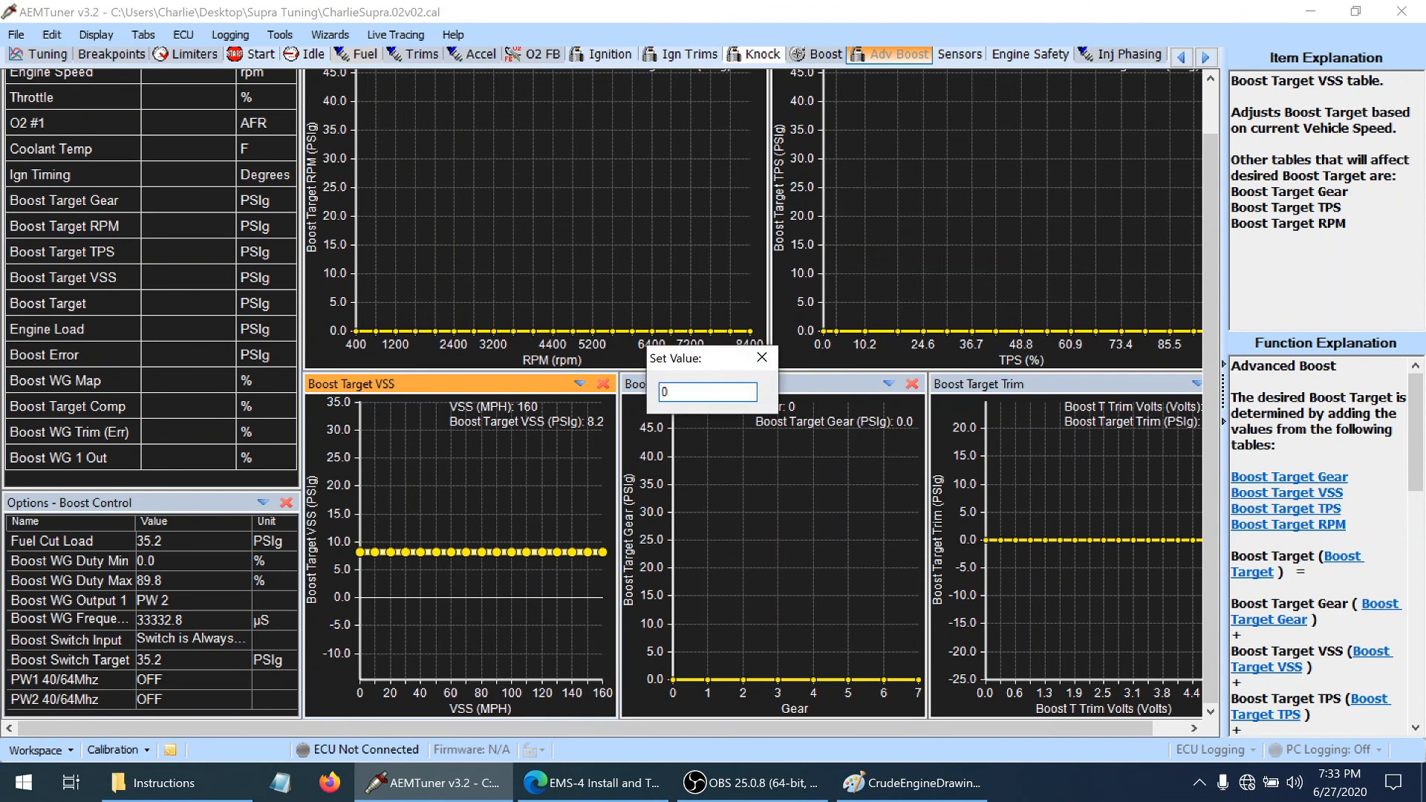
{"action": "key", "text": "Return"}
{"action": "key", "text": "ctrl+s"}
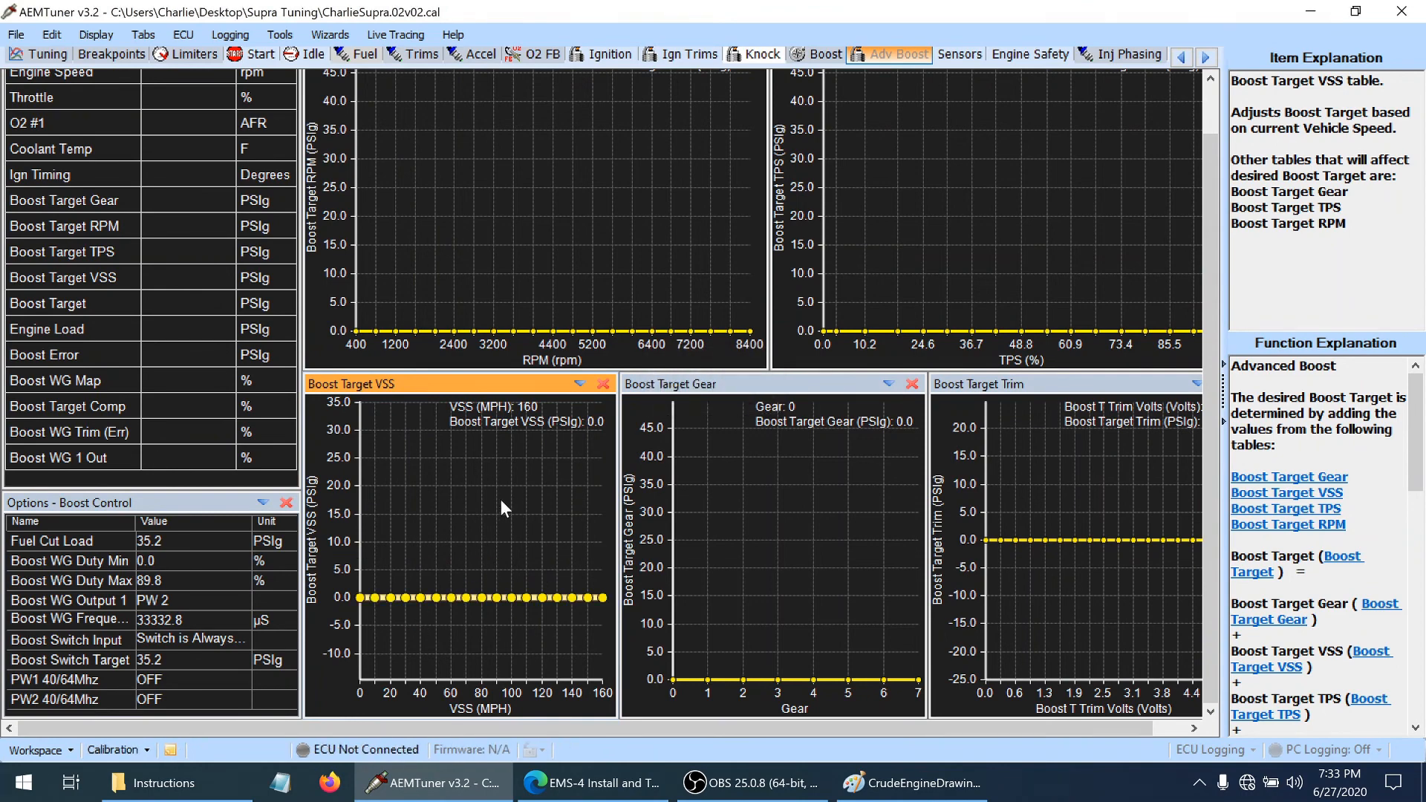
Add the Boost FB +Limit and Boost FB -Limit options to the Boost Control options from the function explanation
{"action": "left_click", "coordinate": [818, 58]}
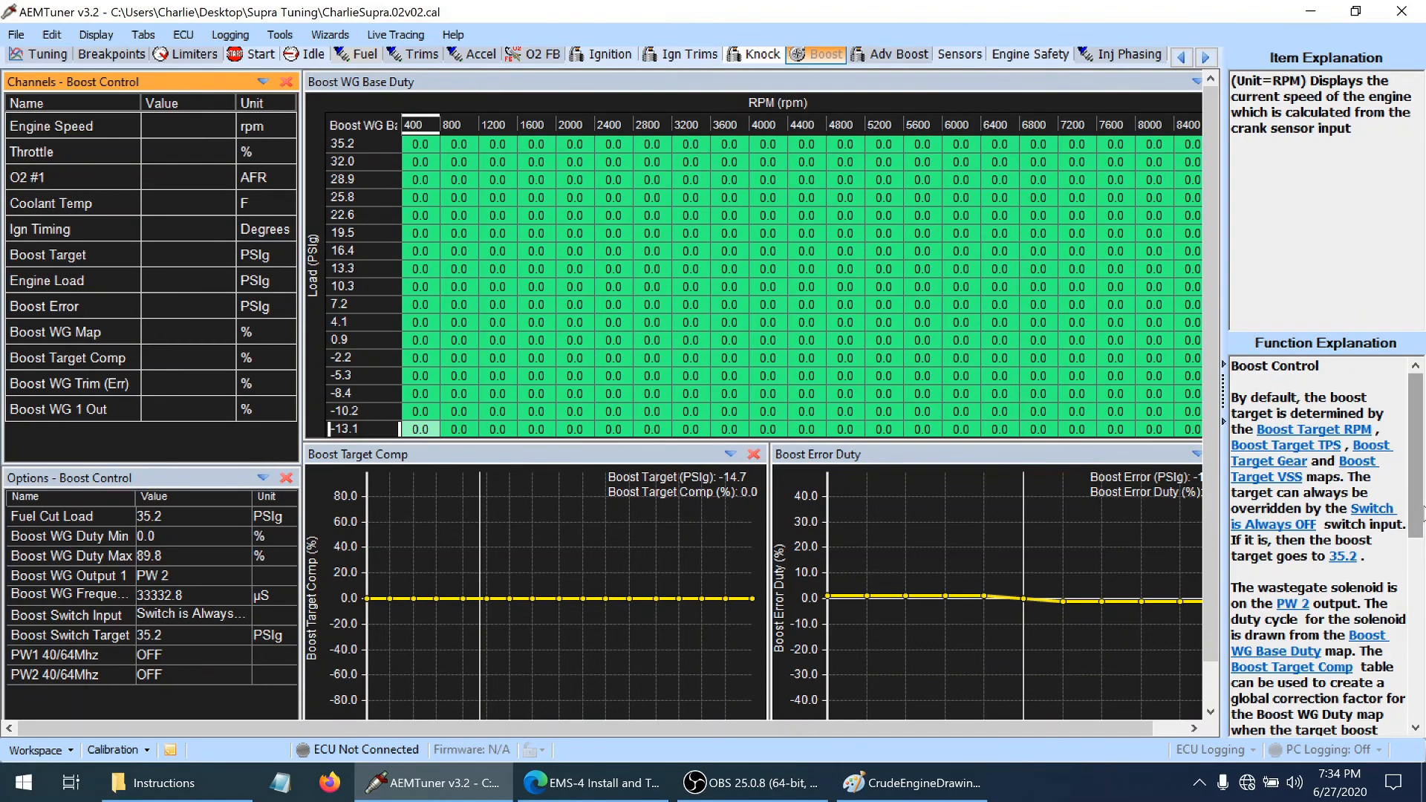
{"action": "left_click_drag", "start_coordinate": [1423, 530], "coordinate": [1423, 646]}
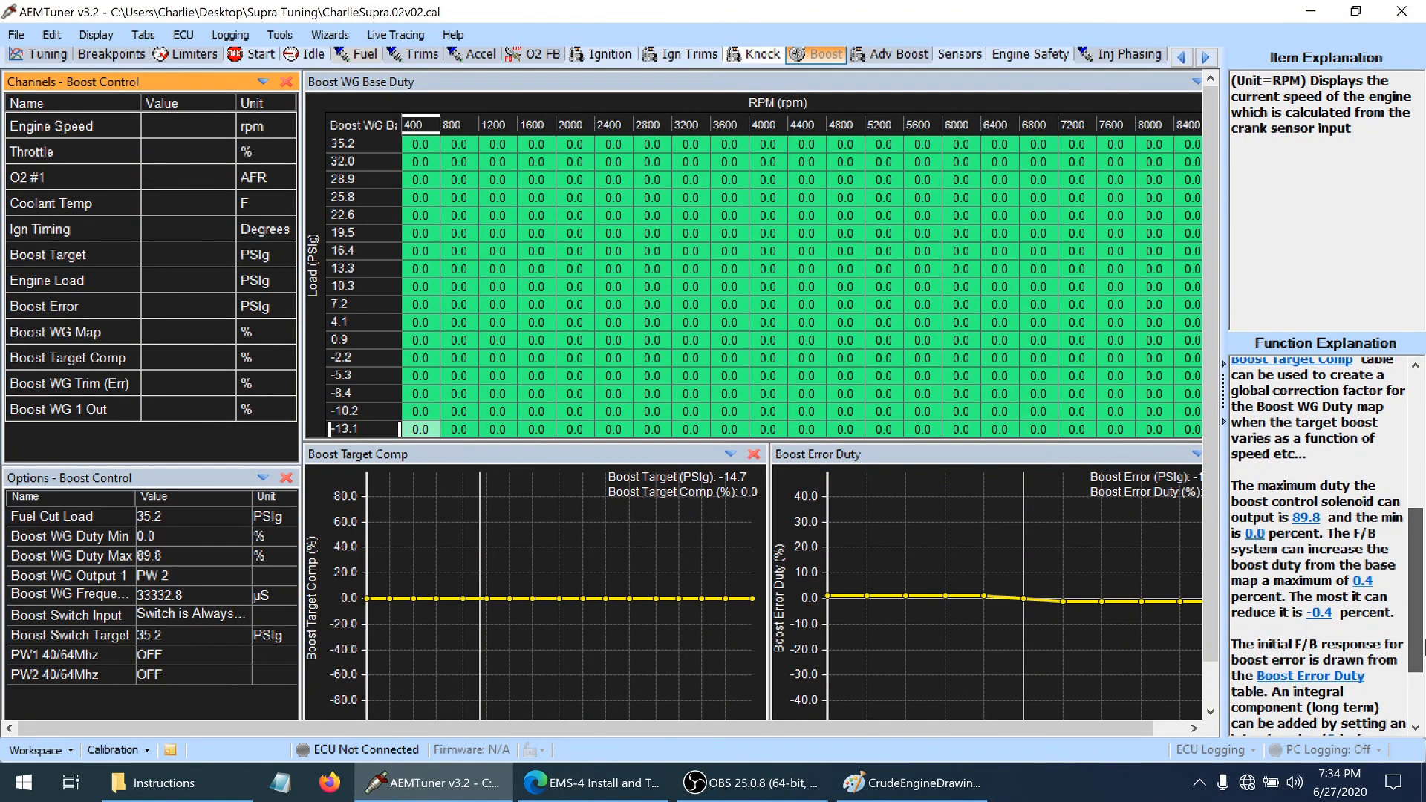
{"action": "left_click", "coordinate": [1364, 583]}
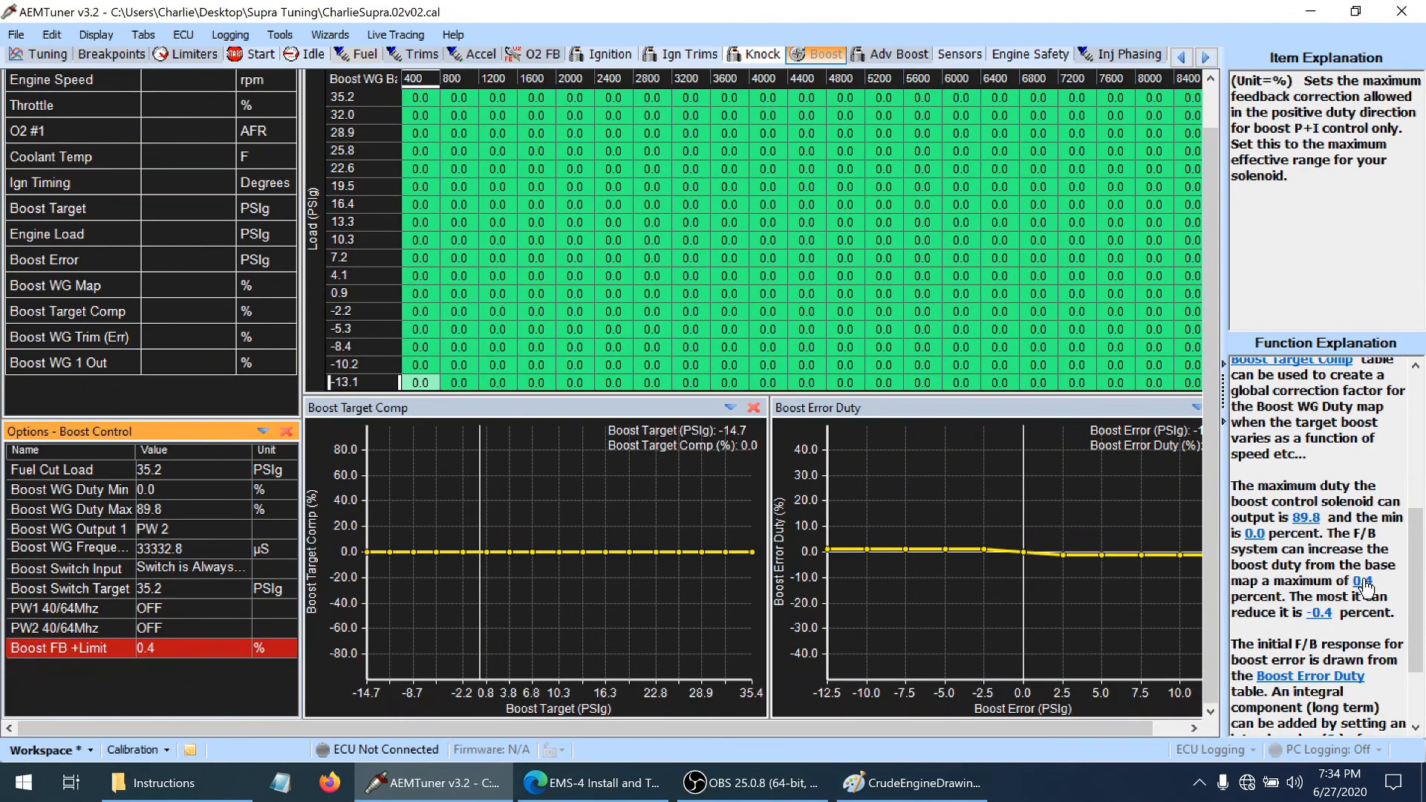
{"action": "left_click", "coordinate": [1324, 614]}
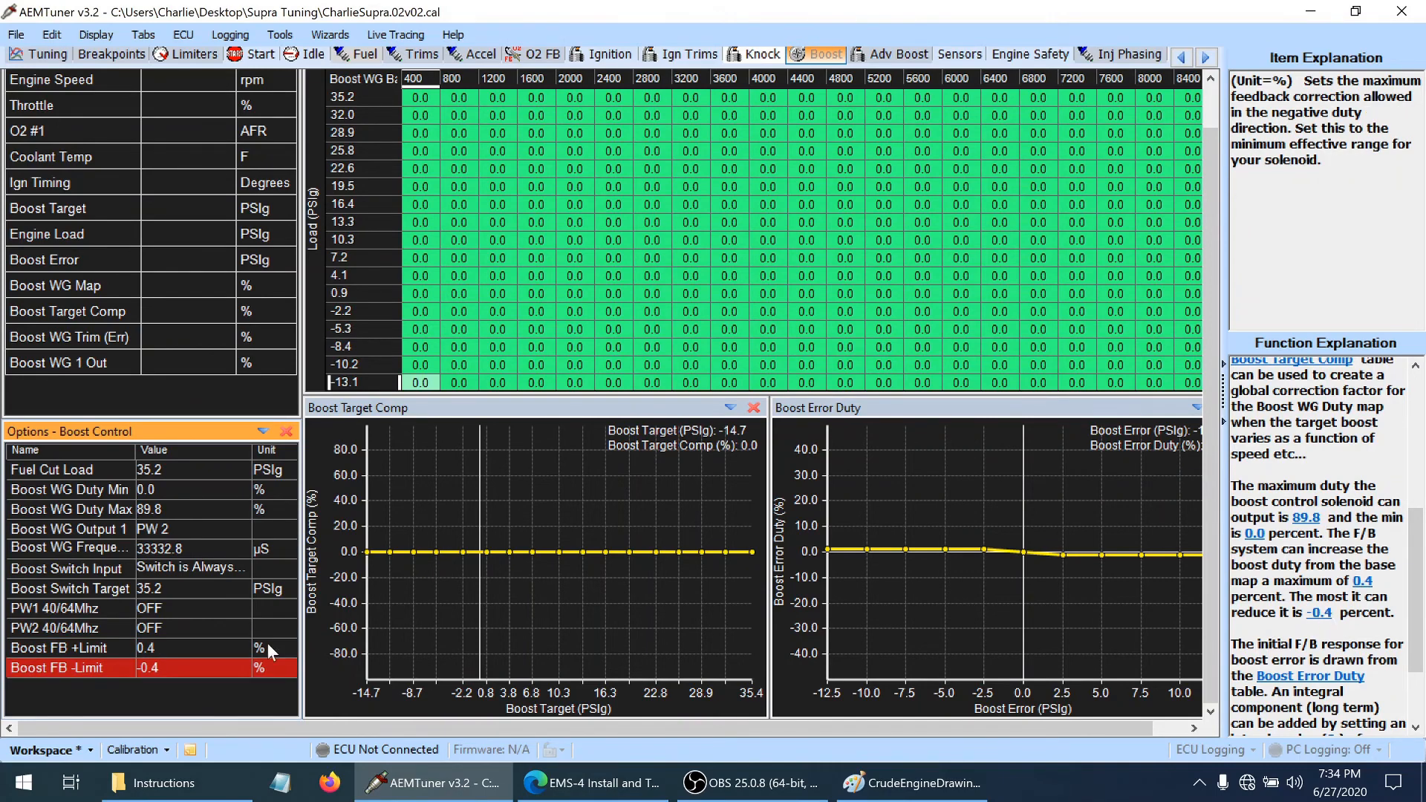
Set both Boost FB +Limit and Boost FB -Limit to 0 percent
{"action": "left_click", "coordinate": [102, 649]}
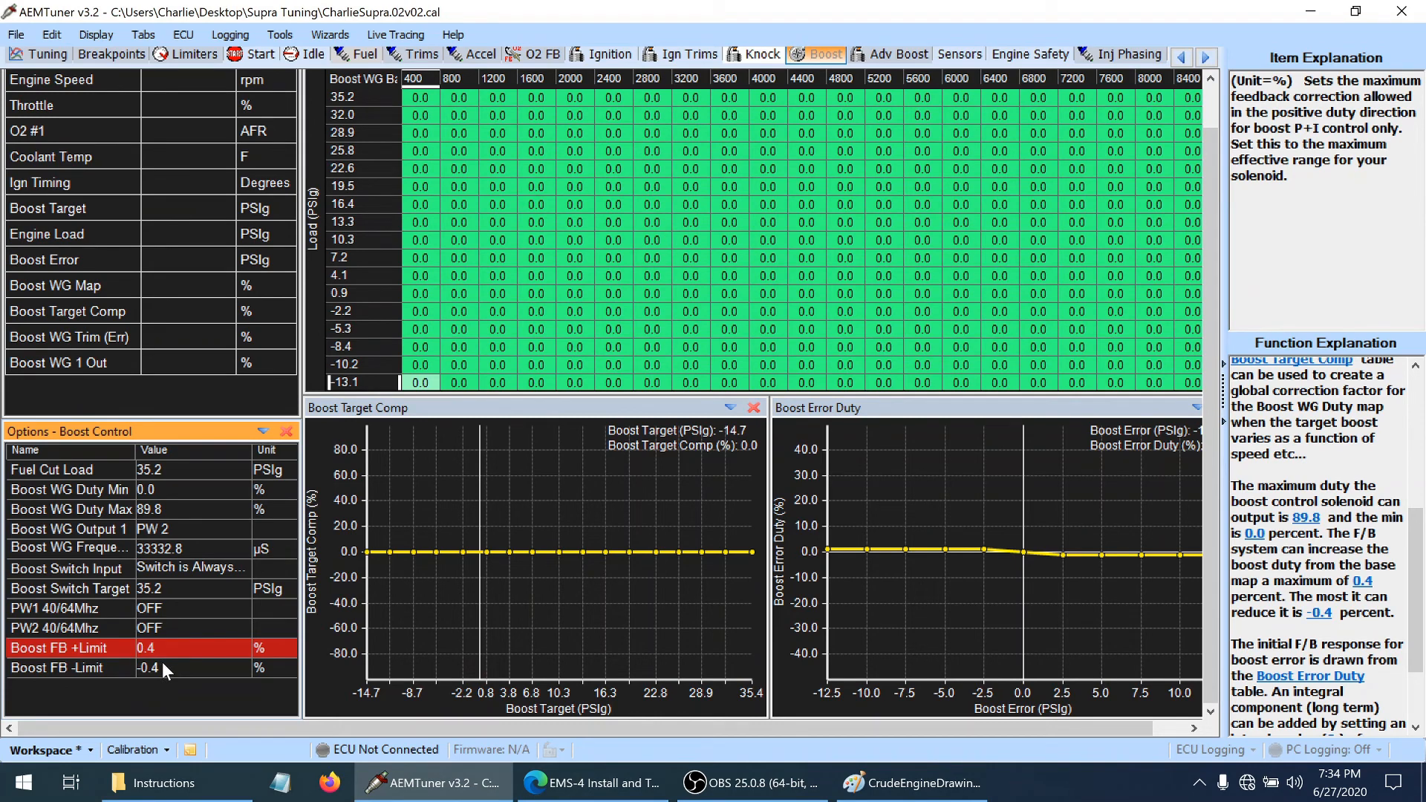
{"action": "left_click", "coordinate": [198, 649]}
{"action": "type", "text": "0"}
{"action": "key", "text": "Return"}
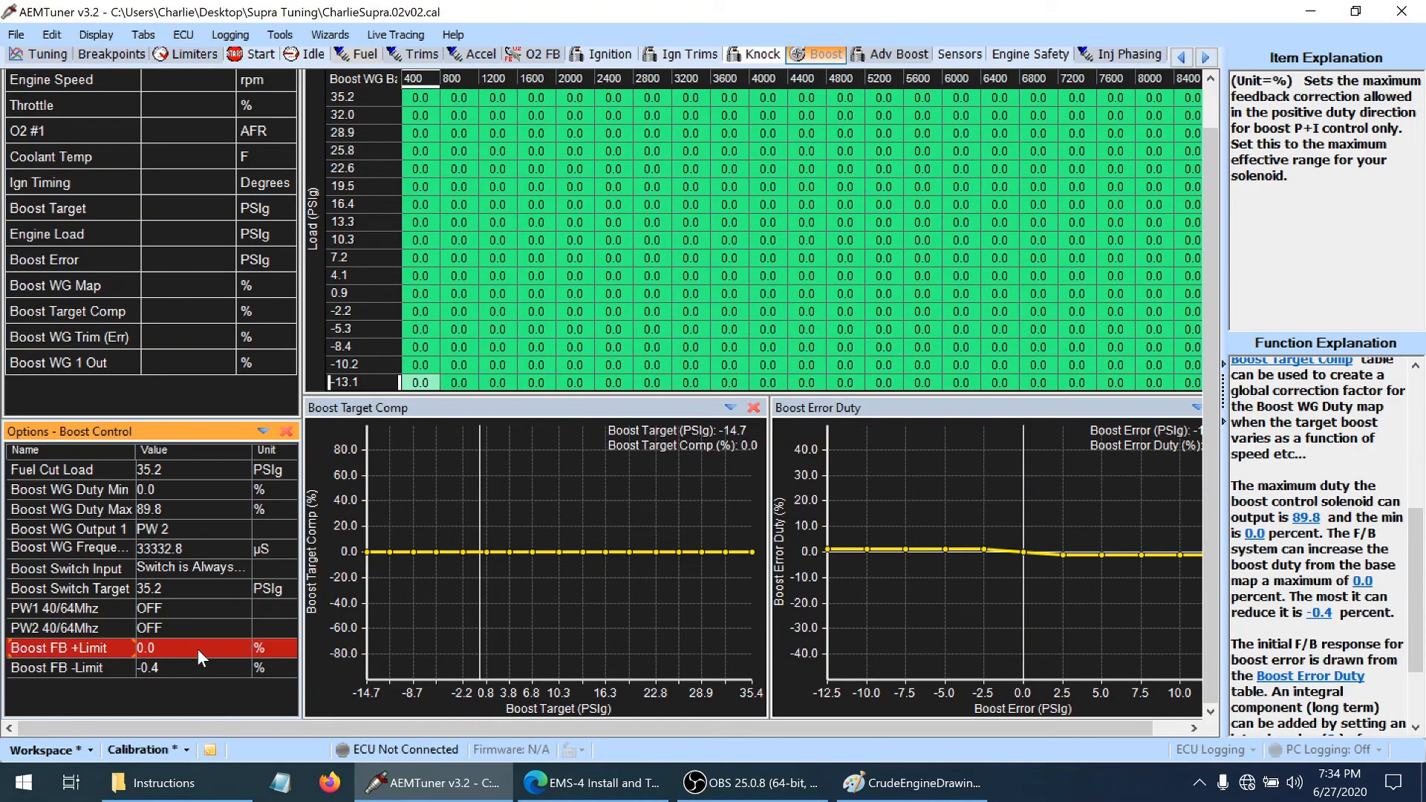
{"action": "left_click", "coordinate": [185, 663]}
{"action": "type", "text": "0"}
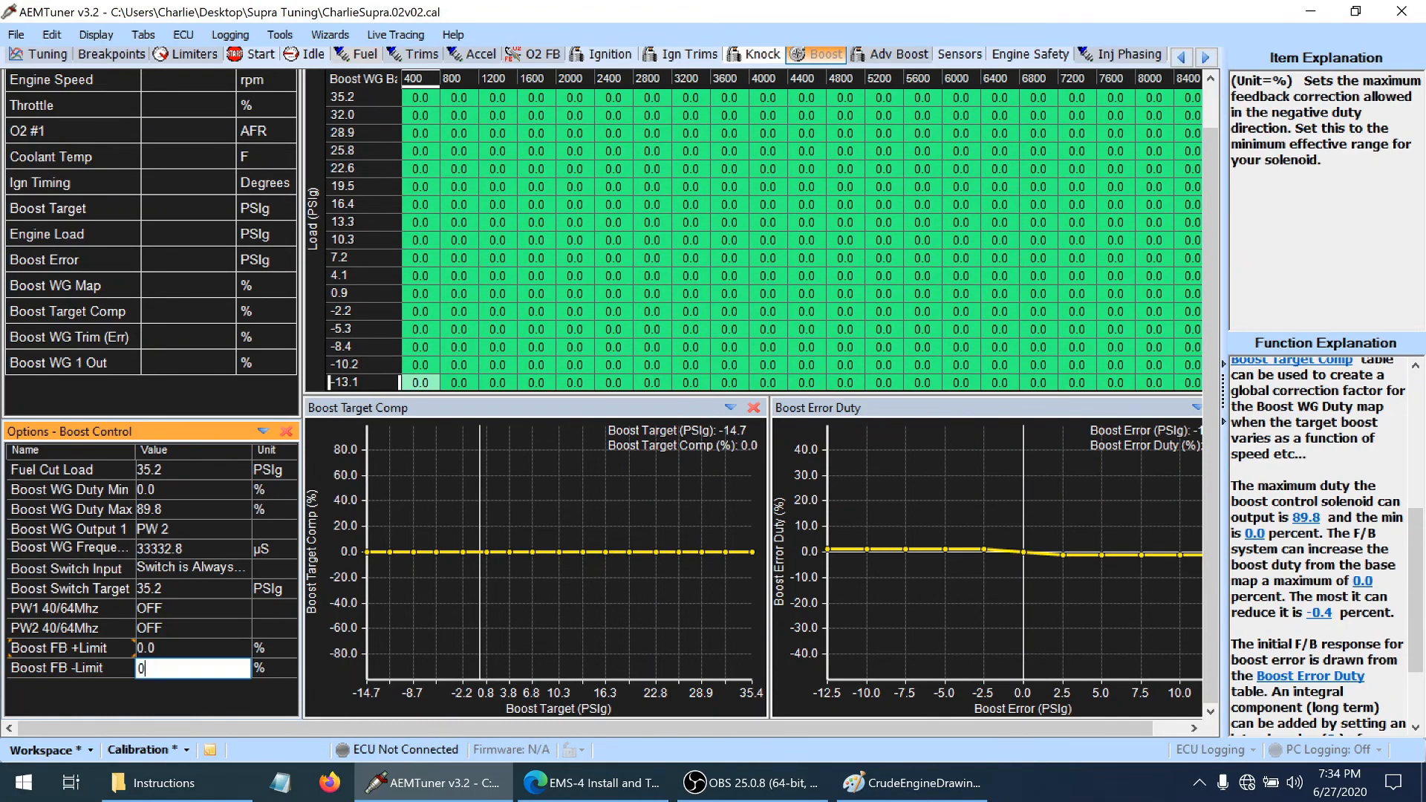
{"action": "key", "text": "Return"}
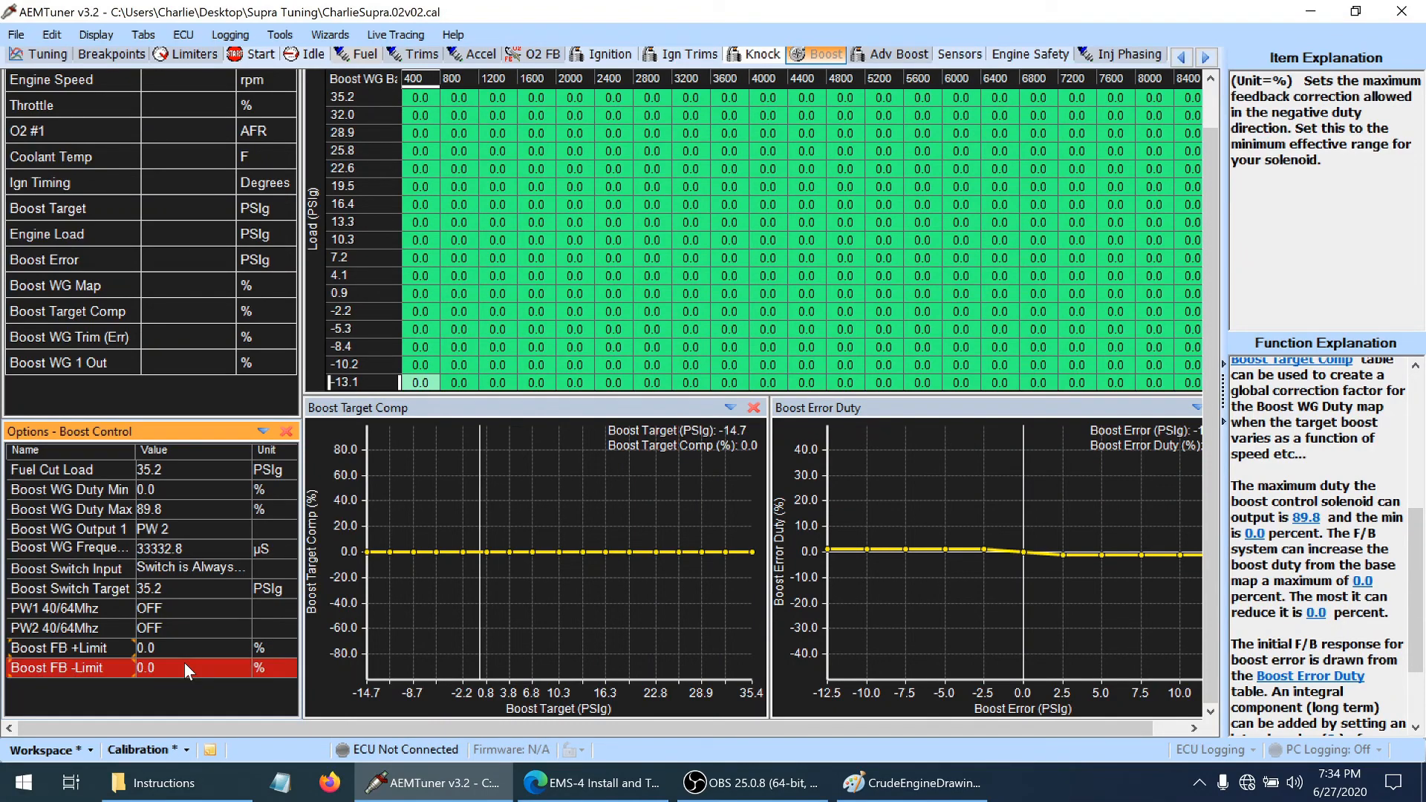
Insert the Boost FB Int Gain and Boost FB Pro Gain options into the Boost Control options
{"action": "right_click", "coordinate": [160, 695]}
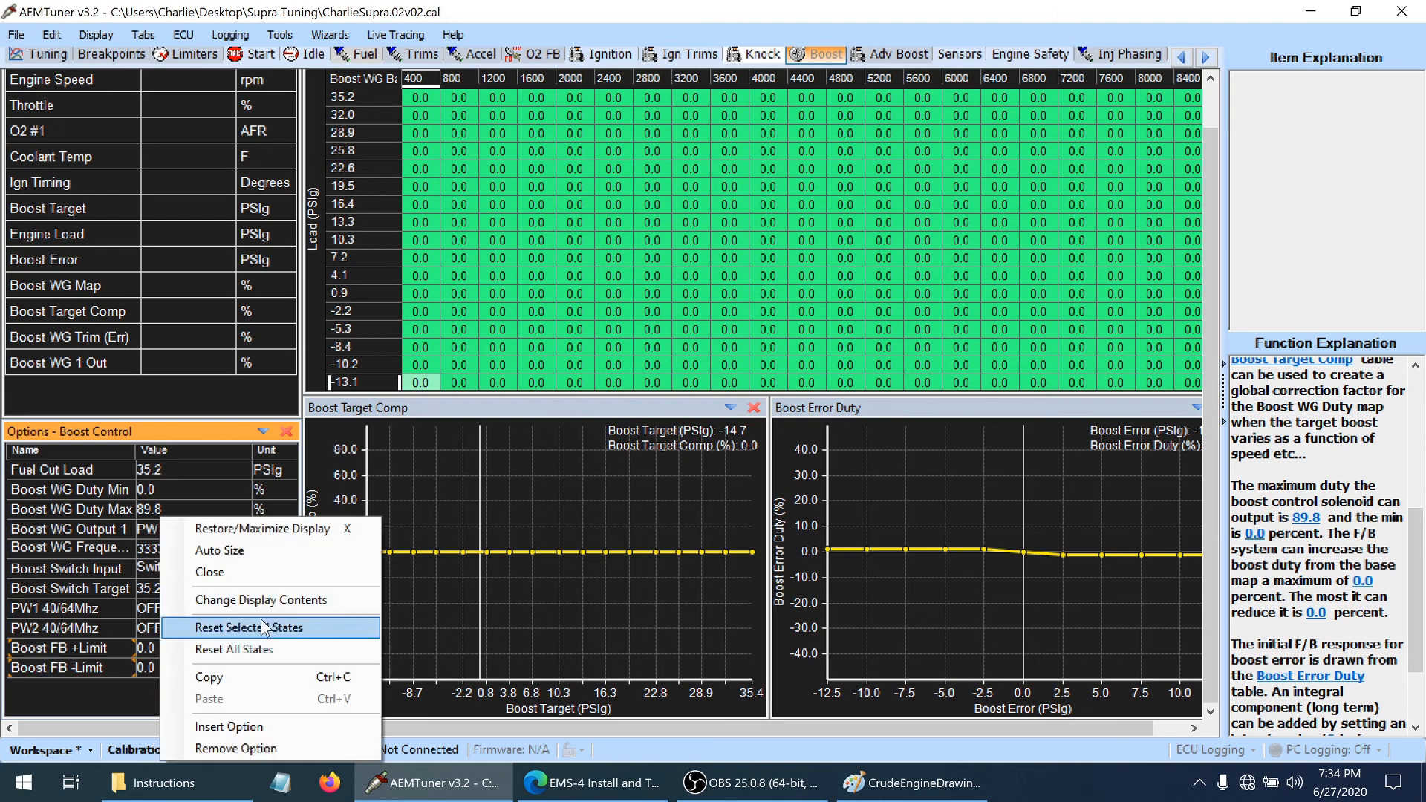
{"action": "left_click", "coordinate": [253, 726]}
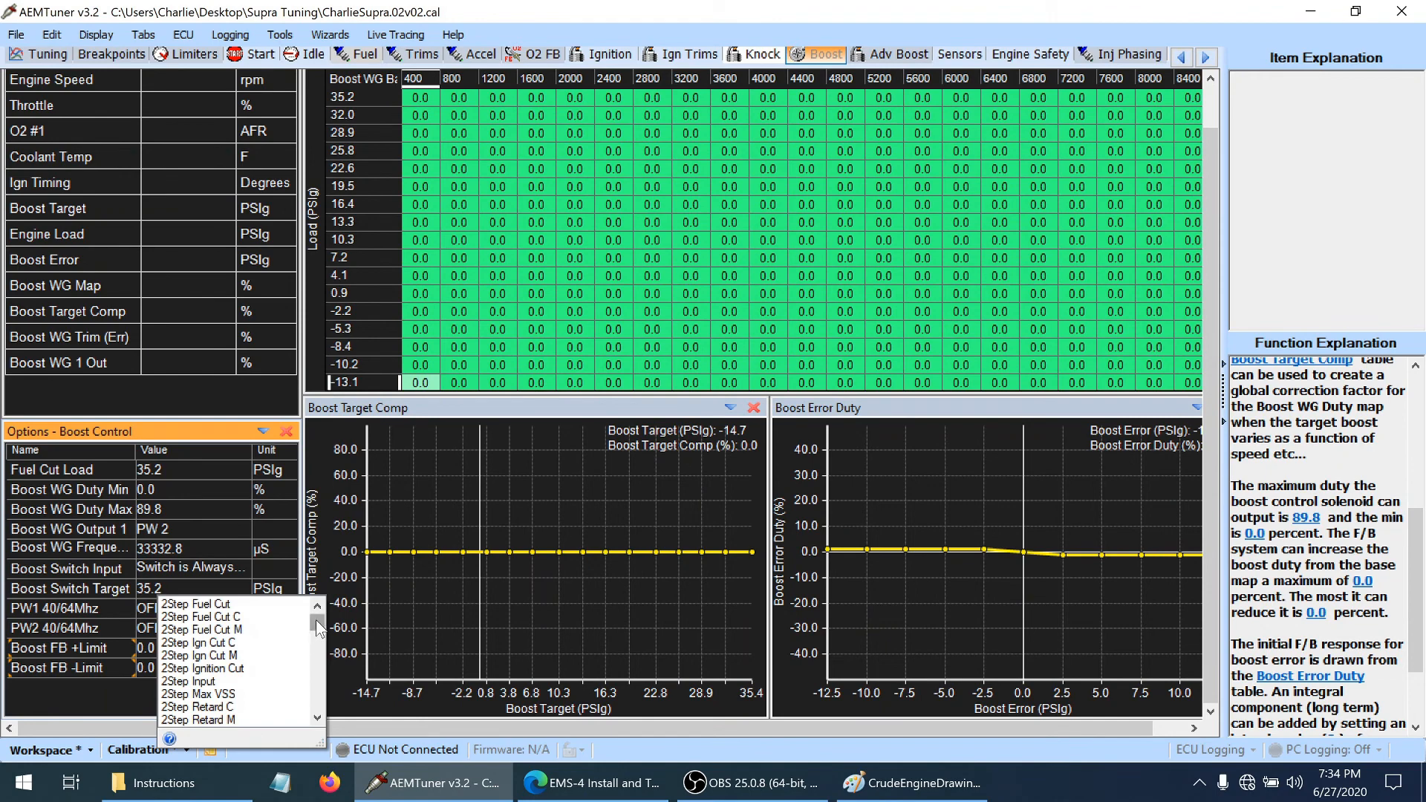
{"action": "mouse_move", "coordinate": [316, 621]}
{"action": "left_mouse_down"}
{"action": "mouse_move", "coordinate": [318, 640]}
{"action": "mouse_move", "coordinate": [318, 625]}
{"action": "left_mouse_up"}
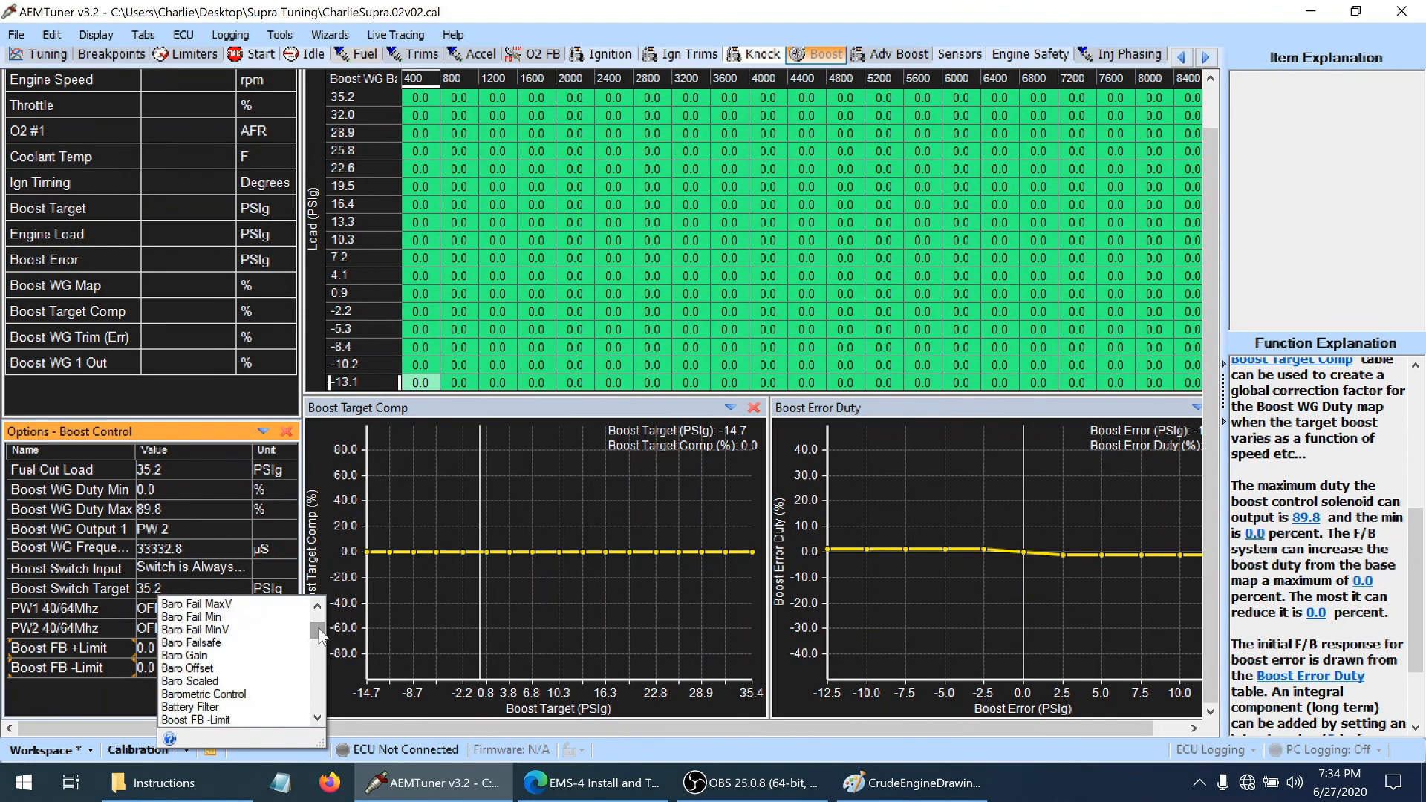
{"action": "left_click", "coordinate": [318, 719]}
{"action": "left_click", "coordinate": [317, 719]}
{"action": "left_click", "coordinate": [318, 719]}
{"action": "left_click", "coordinate": [317, 720]}
{"action": "left_click", "coordinate": [317, 720]}
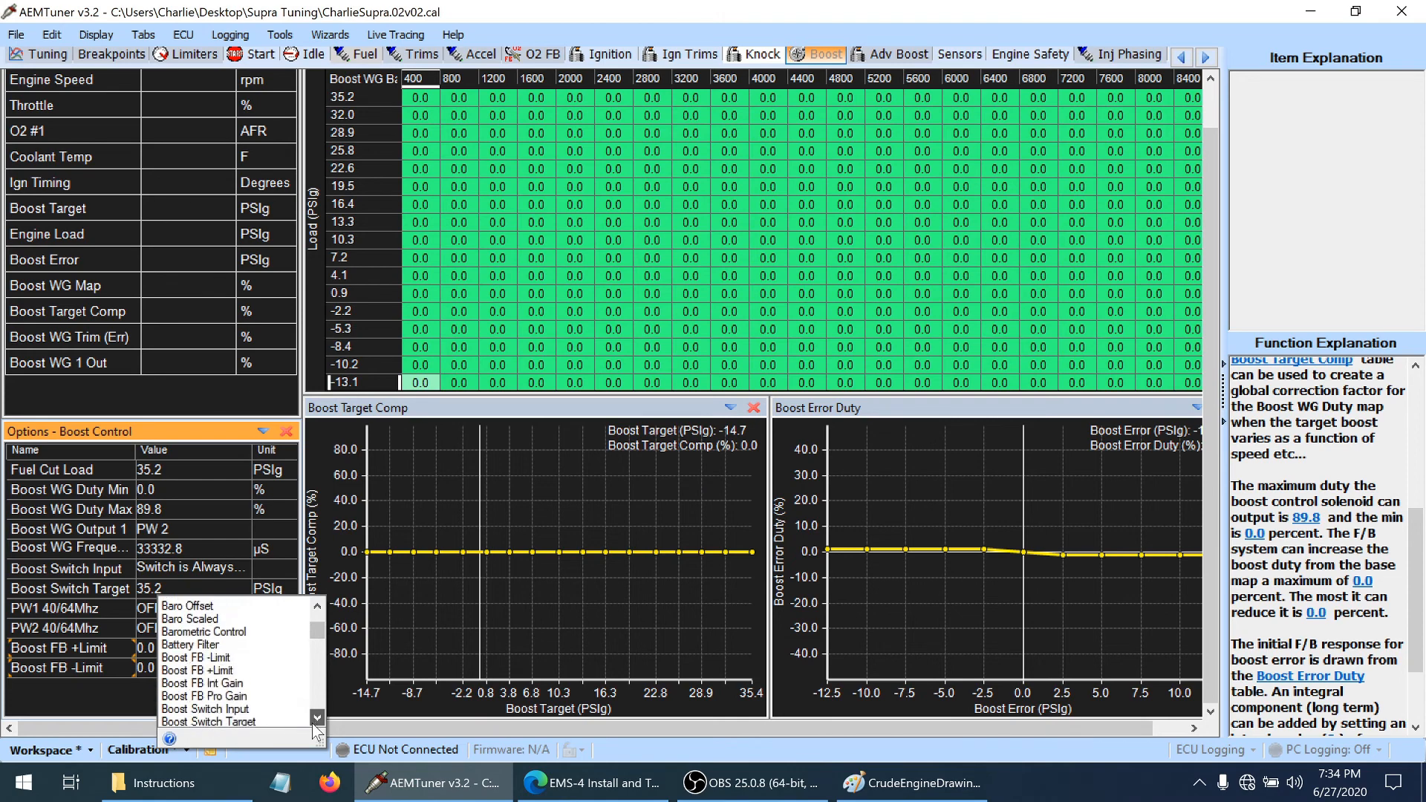
{"action": "left_click", "coordinate": [231, 682]}
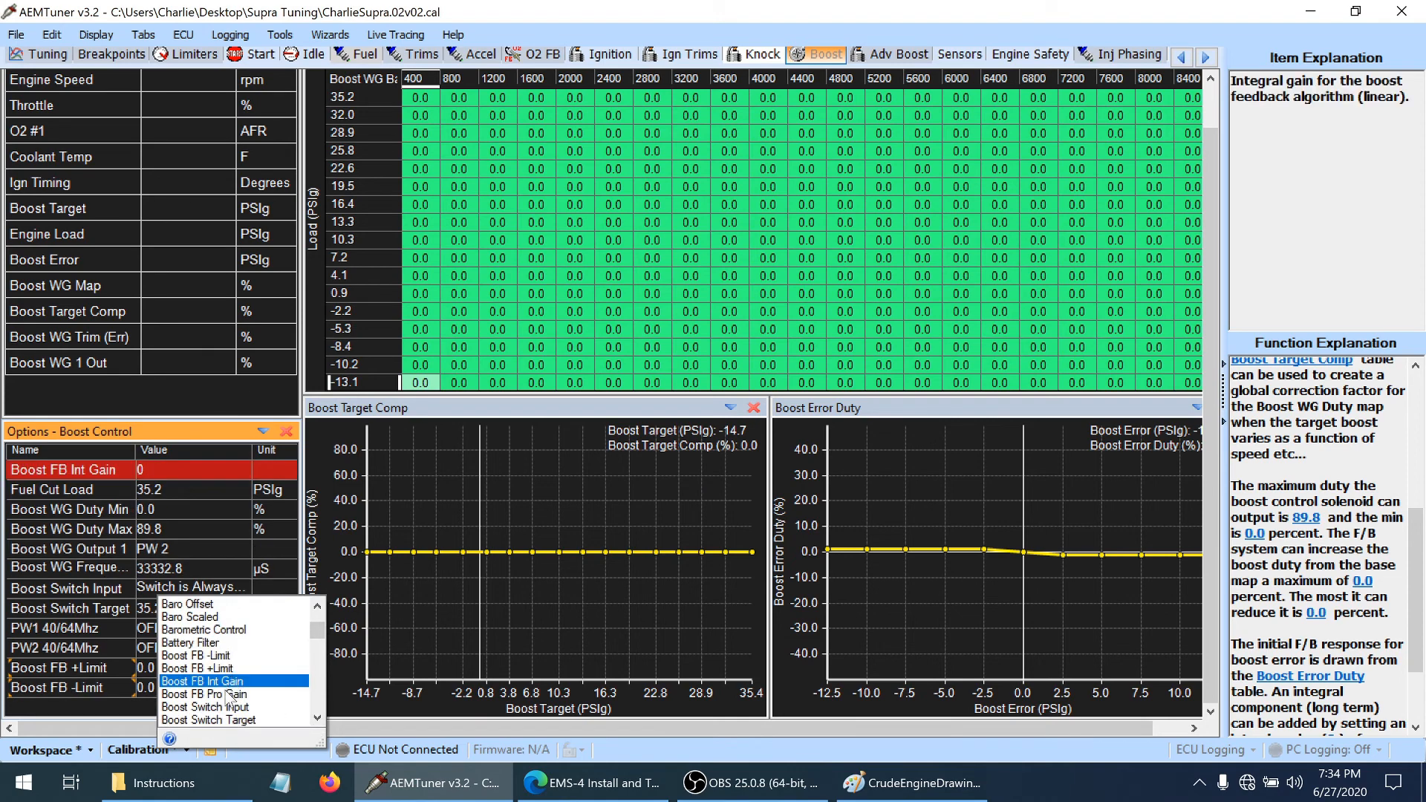
{"action": "left_click", "coordinate": [231, 694]}
{"action": "left_click", "coordinate": [127, 546]}
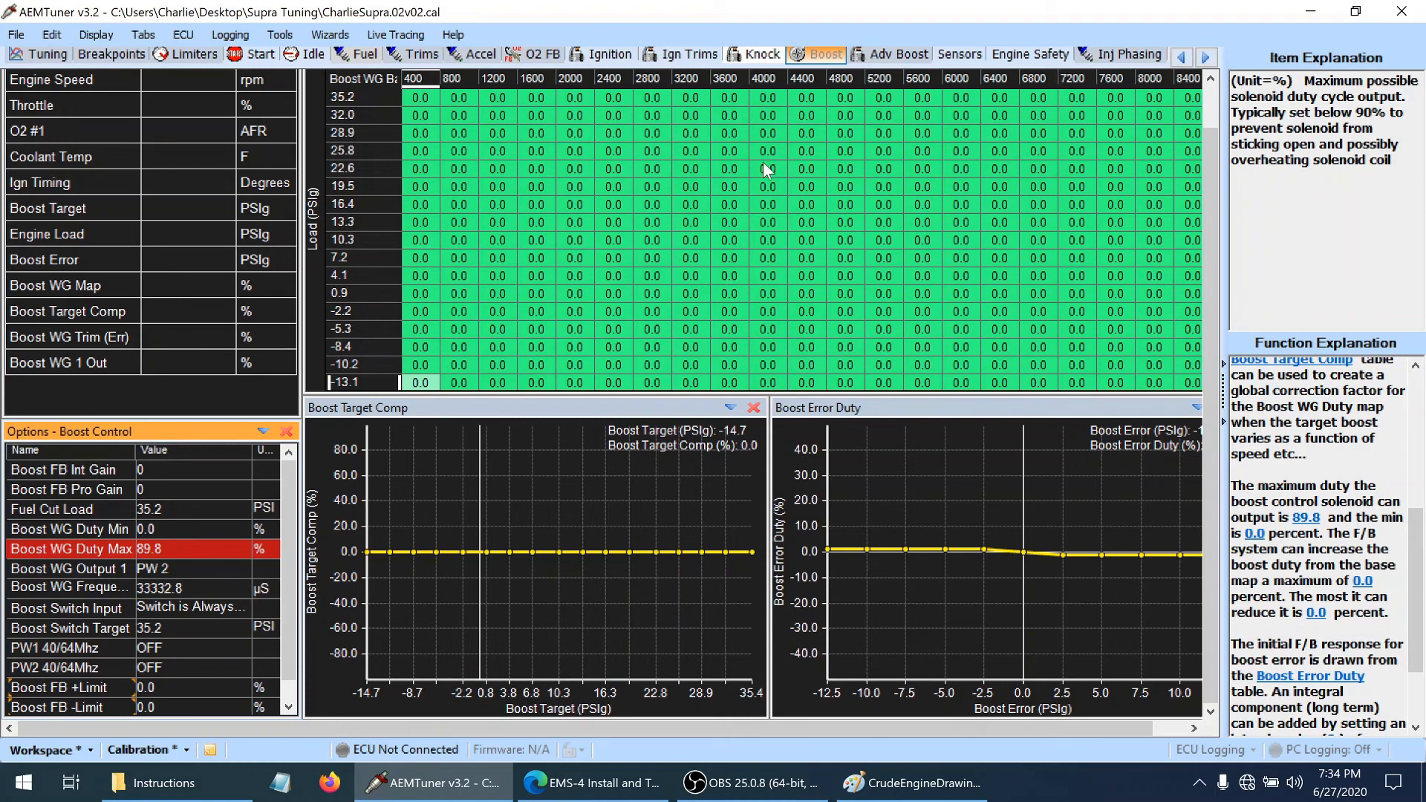
Review the base wastegate duty table and the advanced boost target tables
{"action": "scroll", "coordinate": [1222, 97], "scroll_direction": "up", "scroll_amount": 1}
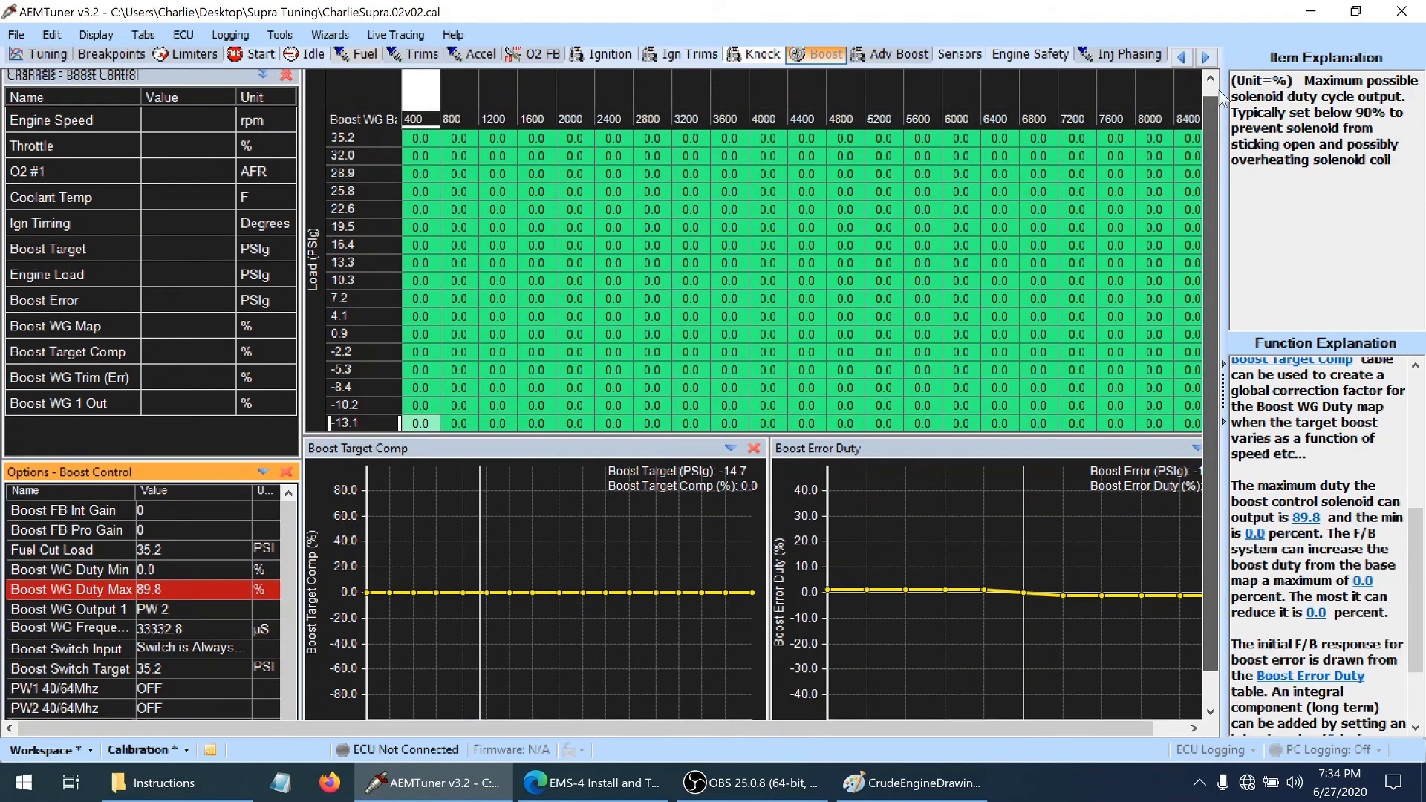
{"action": "left_click_drag", "start_coordinate": [1220, 90], "coordinate": [1217, 53]}
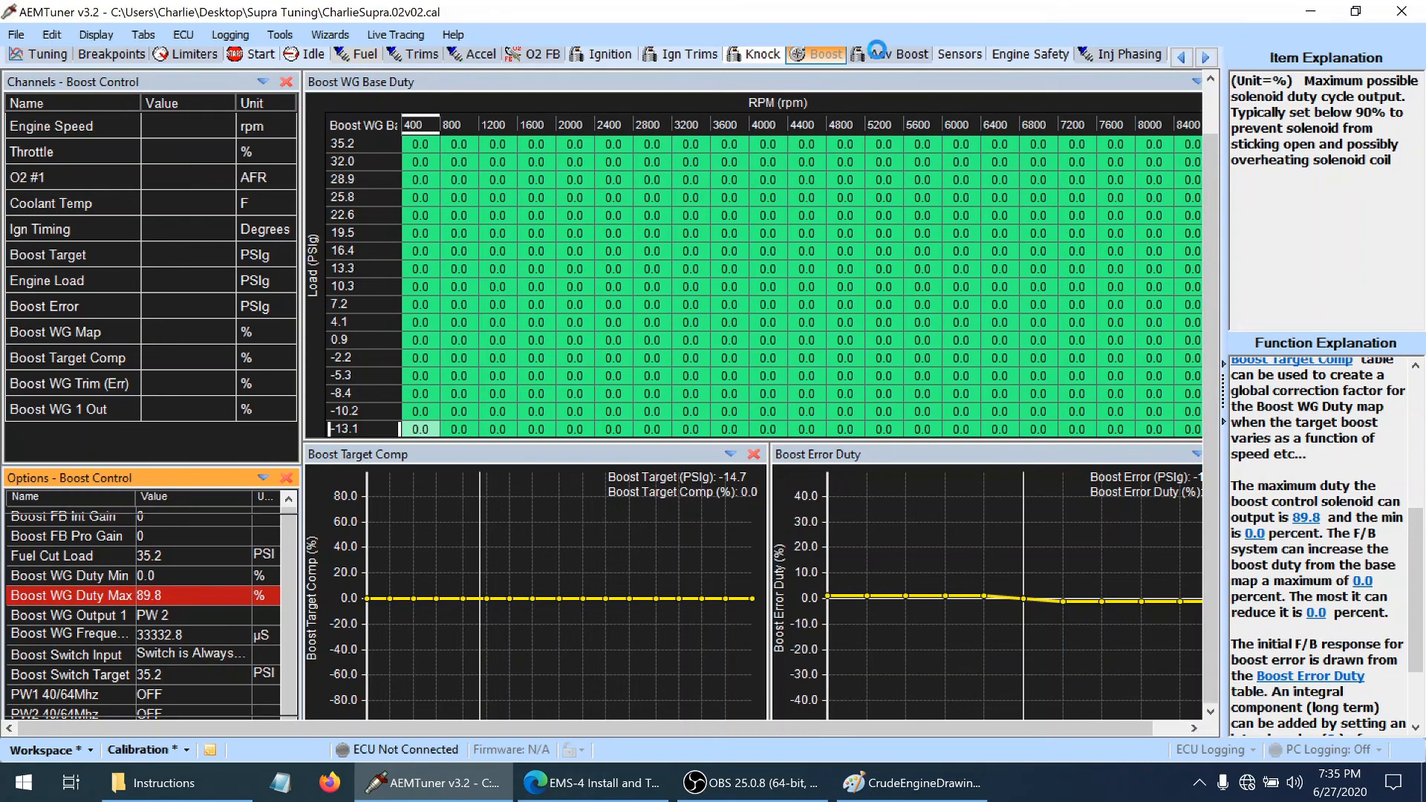
{"action": "left_click", "coordinate": [884, 55]}
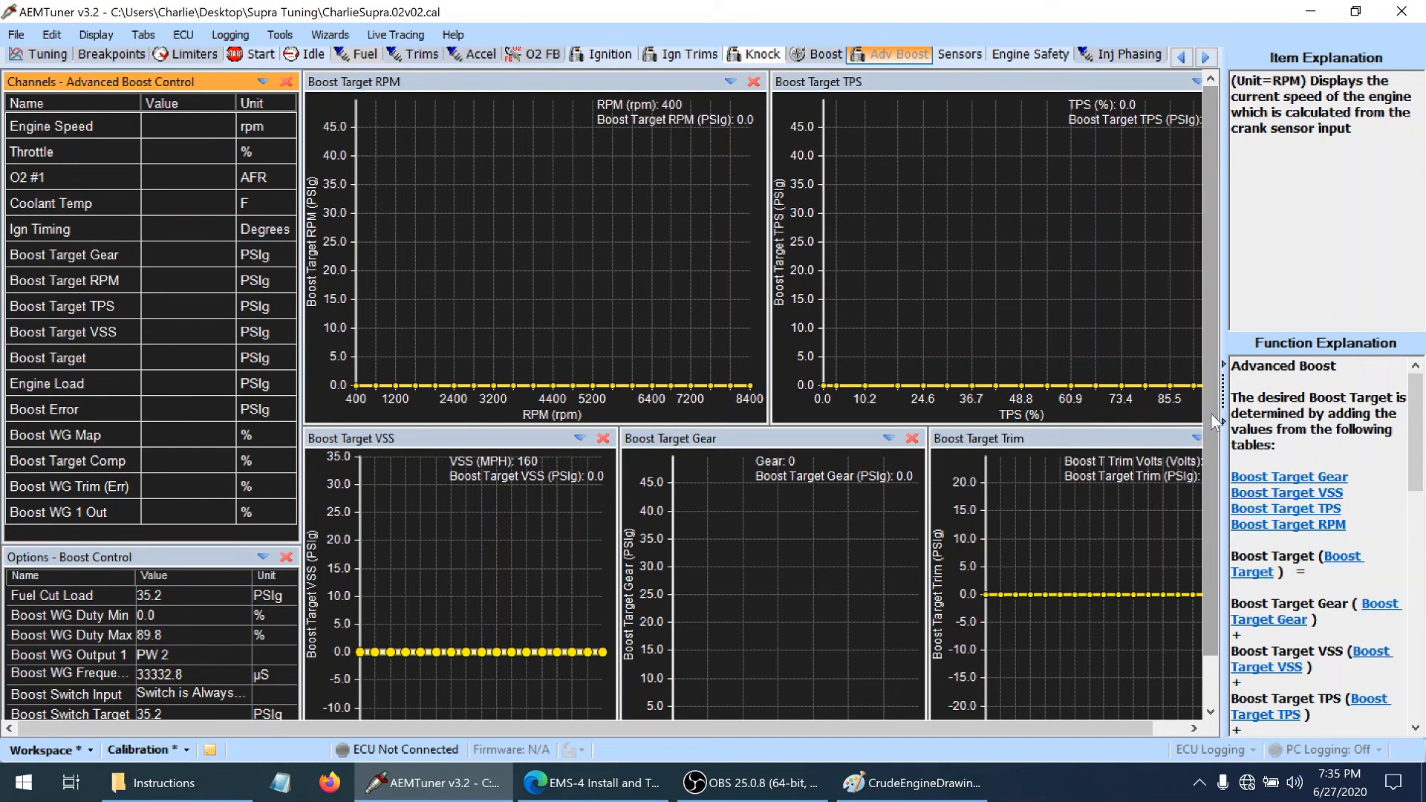
{"action": "scroll", "coordinate": [1211, 416], "scroll_direction": "down", "scroll_amount": 1}
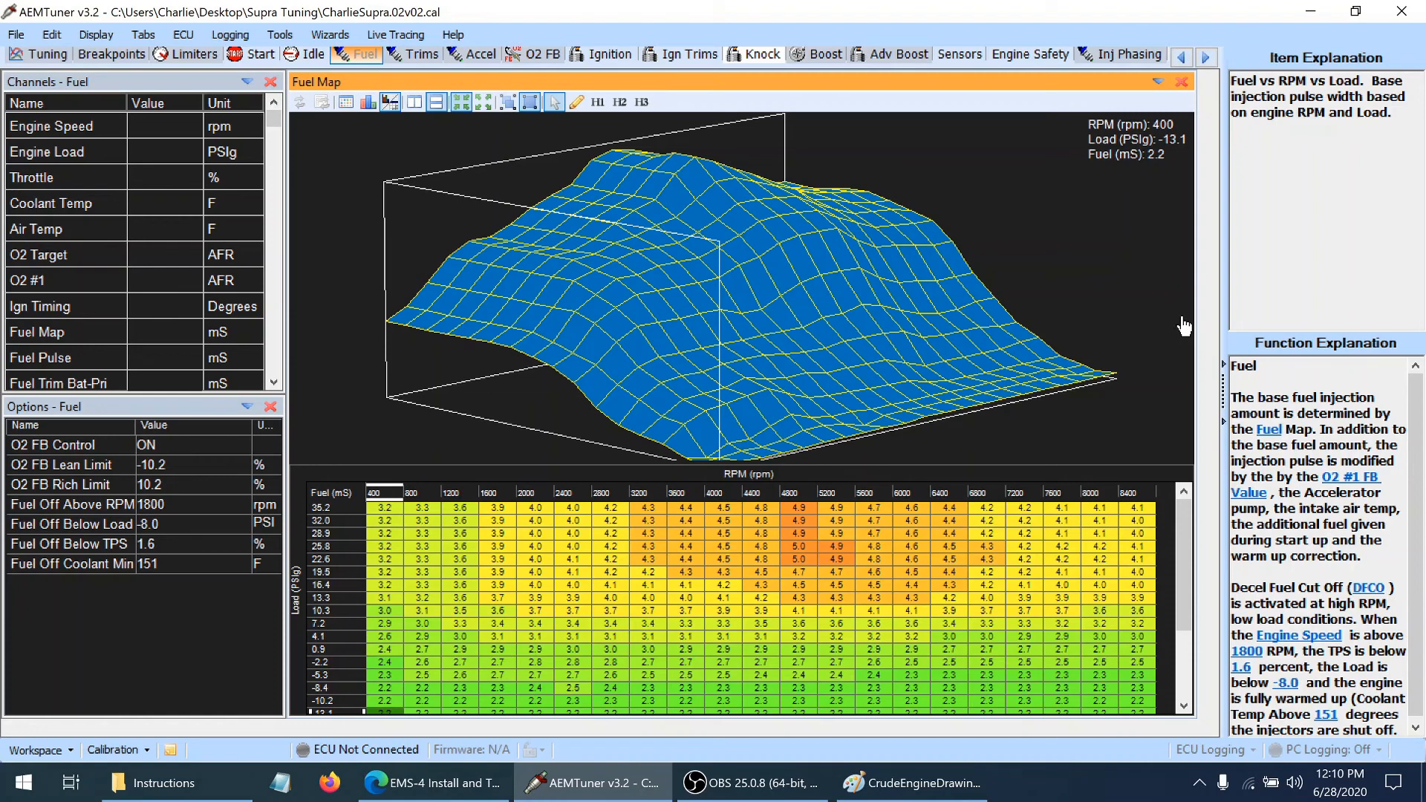
Switch to Paint and examine the CrudeEngineDrawing diagram of piston travel around TDC
{"action": "left_click", "coordinate": [919, 790]}
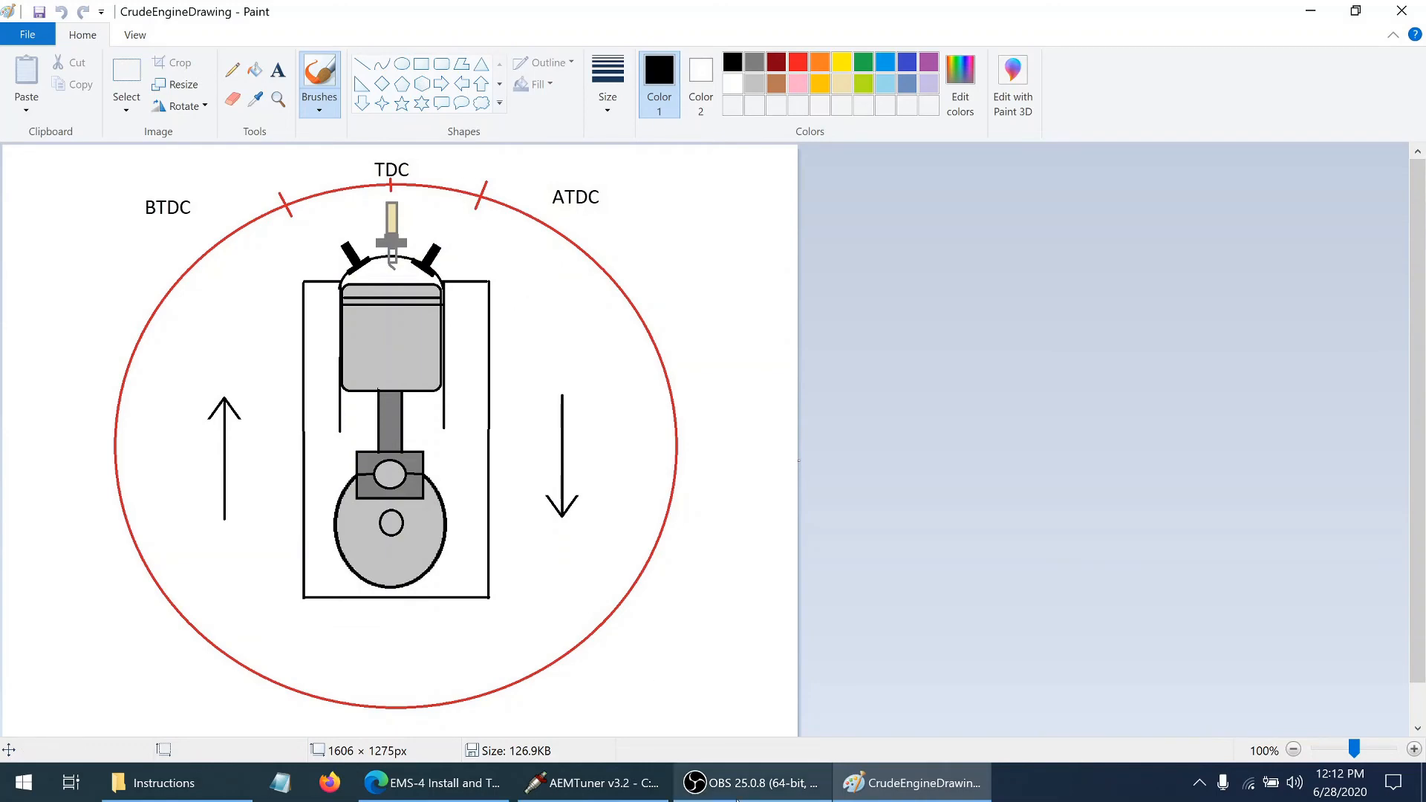
{"action": "left_click", "coordinate": [737, 787]}
{"action": "left_click", "coordinate": [734, 780]}
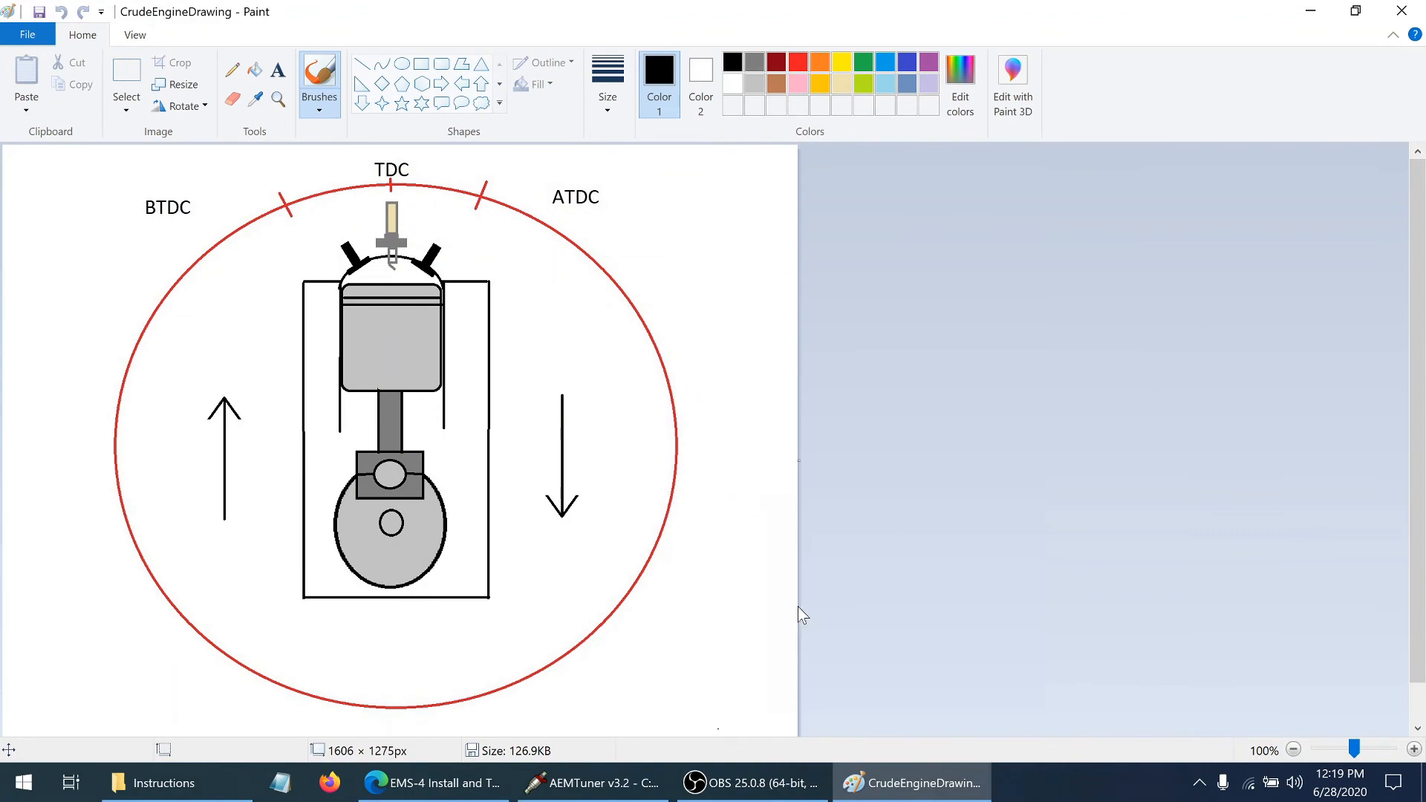
Switch back to AEMTuner, view the knock settings, and show the hidden Coils/Inj page
{"action": "left_click", "coordinate": [605, 781]}
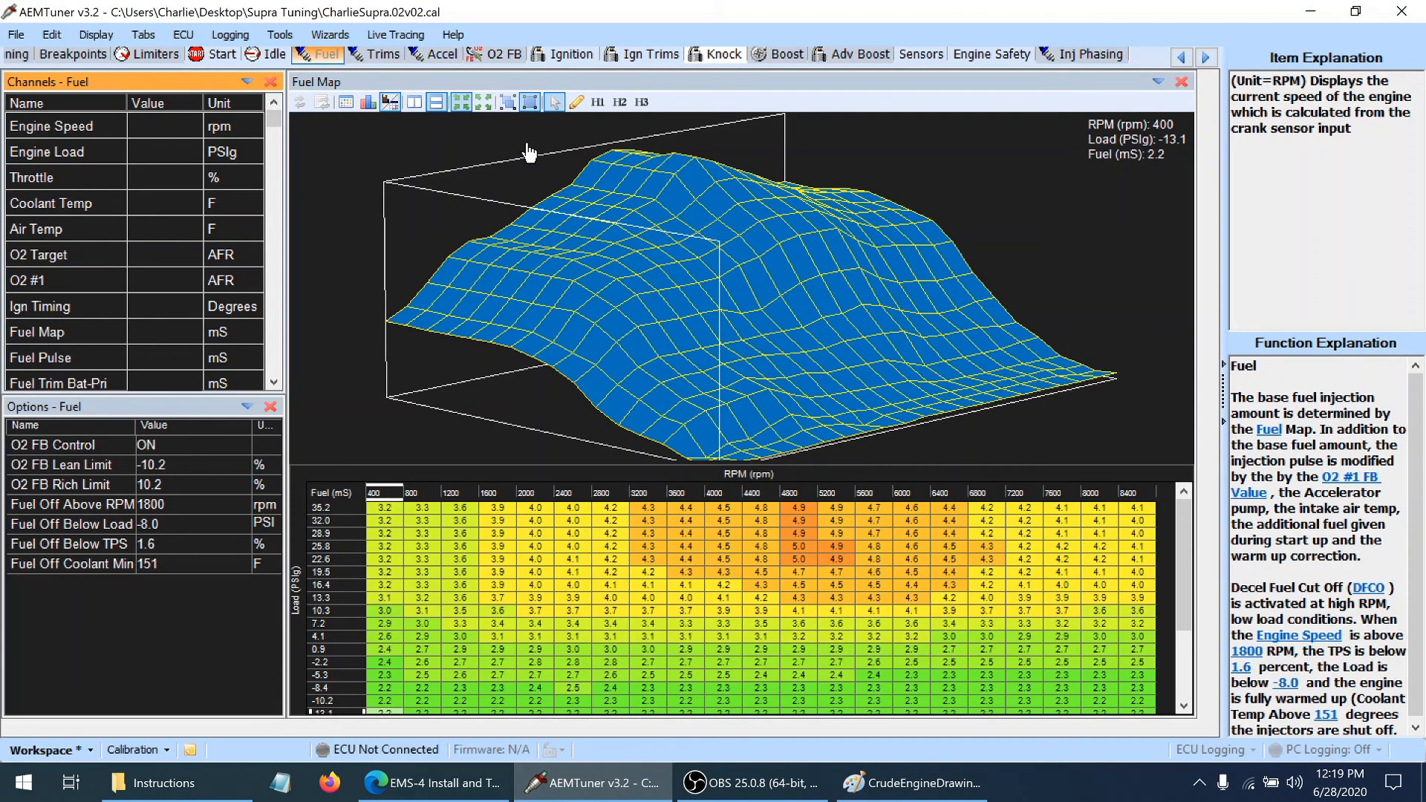
{"action": "left_click", "coordinate": [718, 54]}
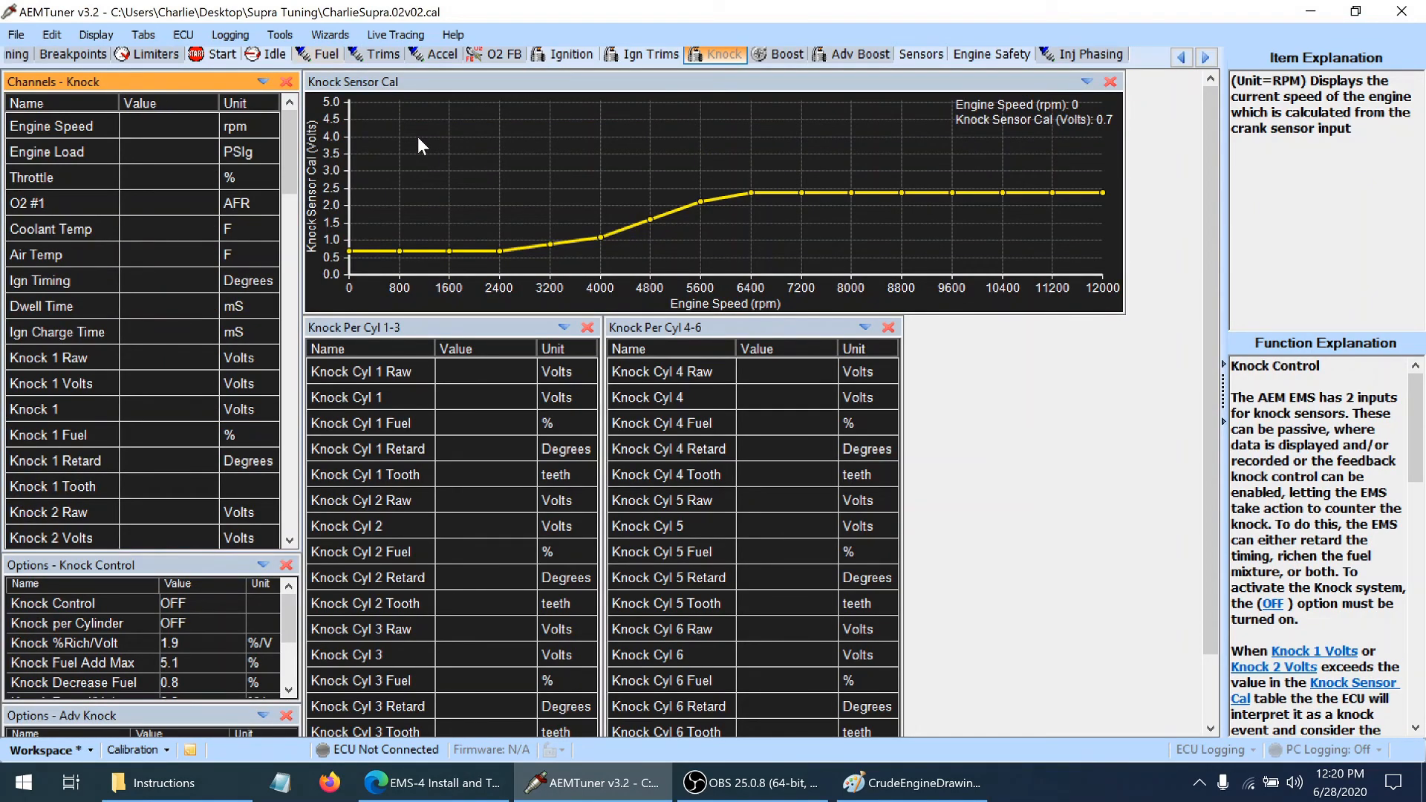
{"action": "left_click", "coordinate": [144, 35]}
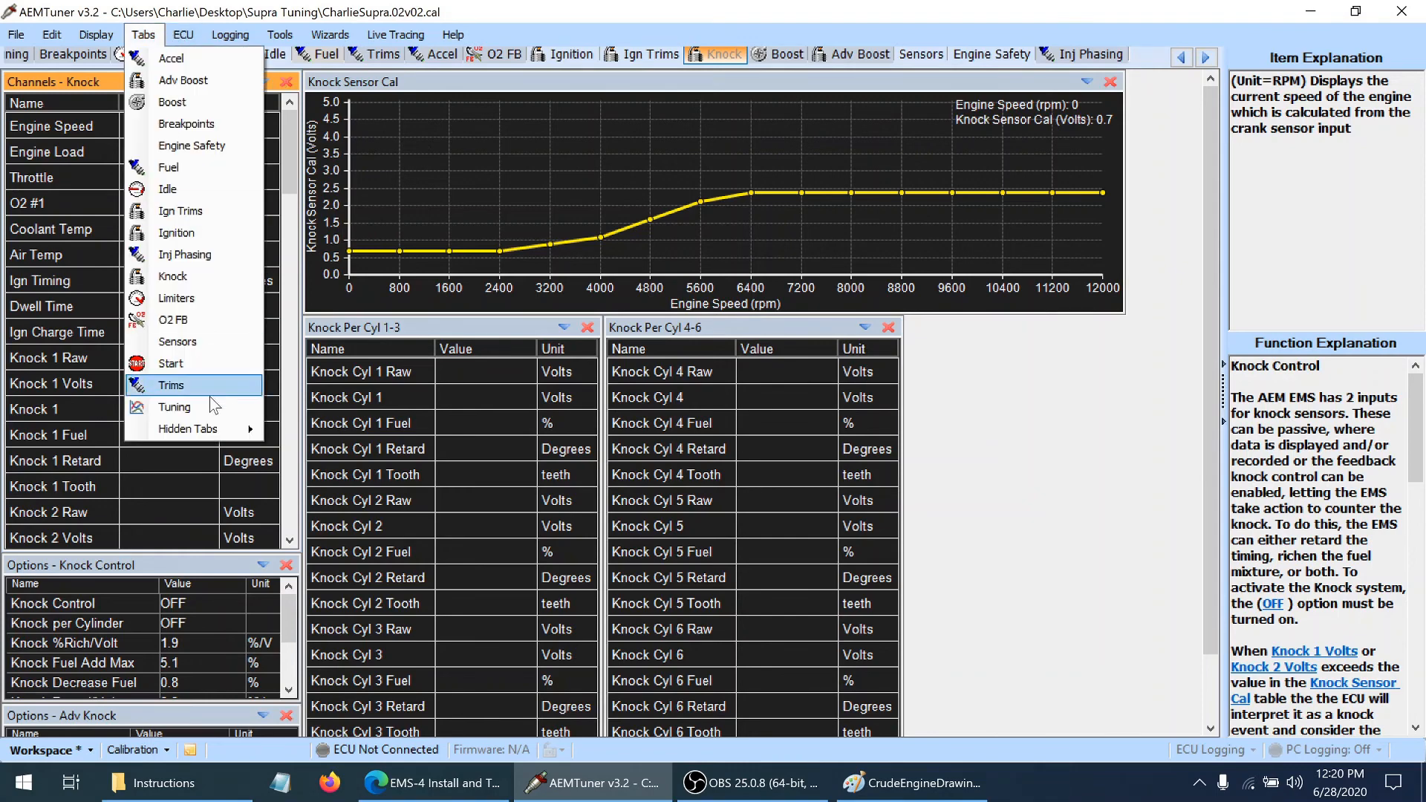
{"action": "mouse_move", "coordinate": [201, 429]}
{"action": "left_click", "coordinate": [334, 449]}
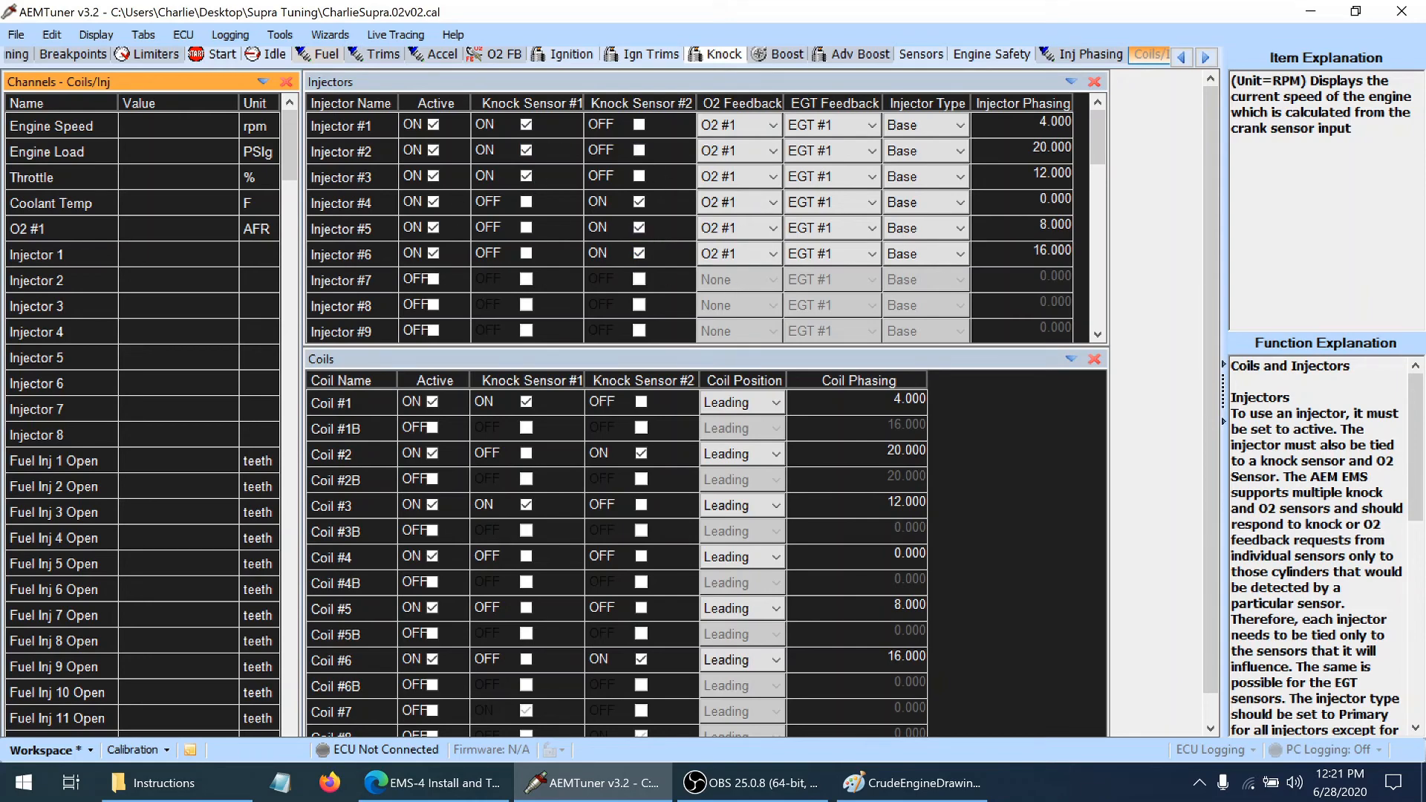
Assign Coil #2 to Knock Sensor #1 instead of #2, enable Knock Sensor #2 for Coils #5 and #4, and save the calibration
{"action": "left_click_drag", "start_coordinate": [1206, 259], "coordinate": [1211, 284]}
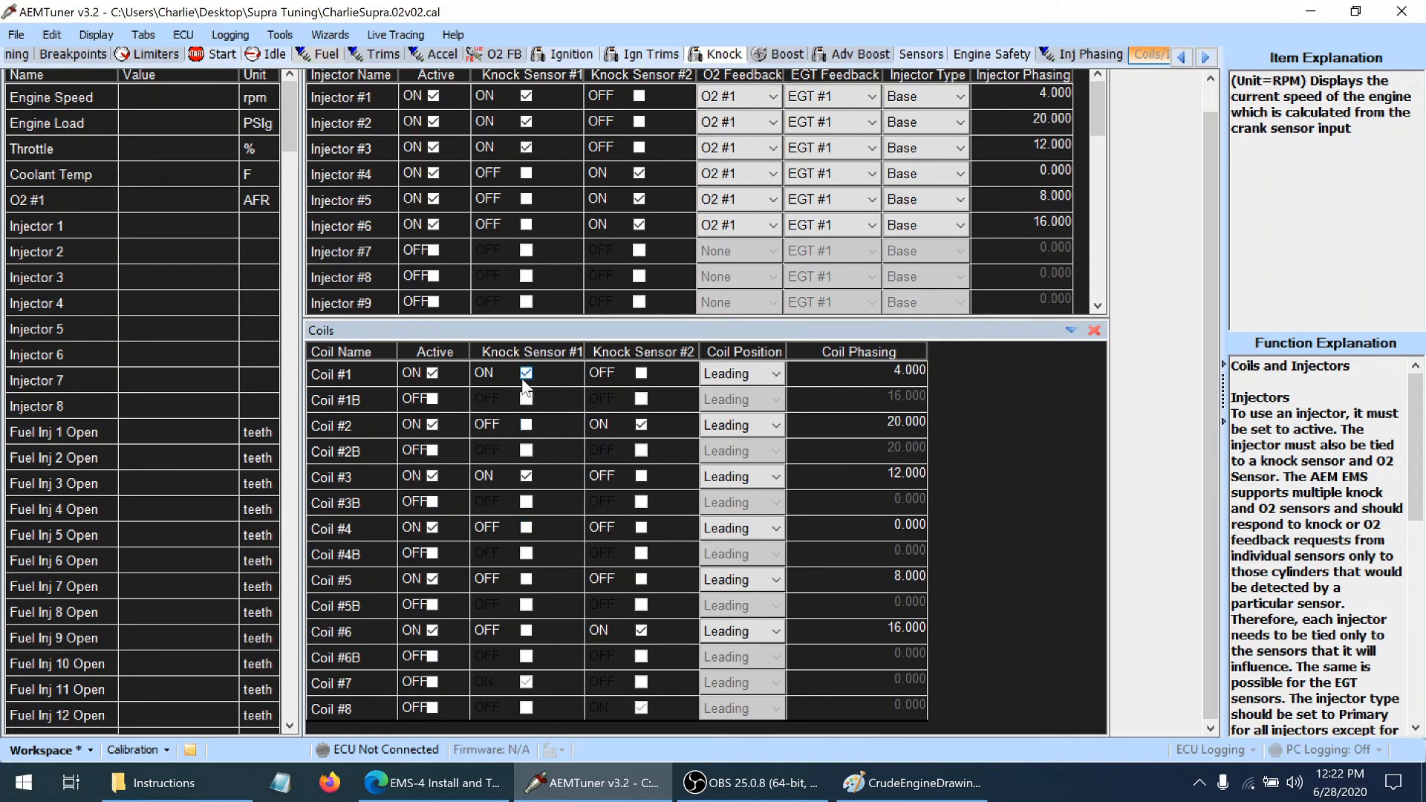
{"action": "left_click", "coordinate": [526, 424]}
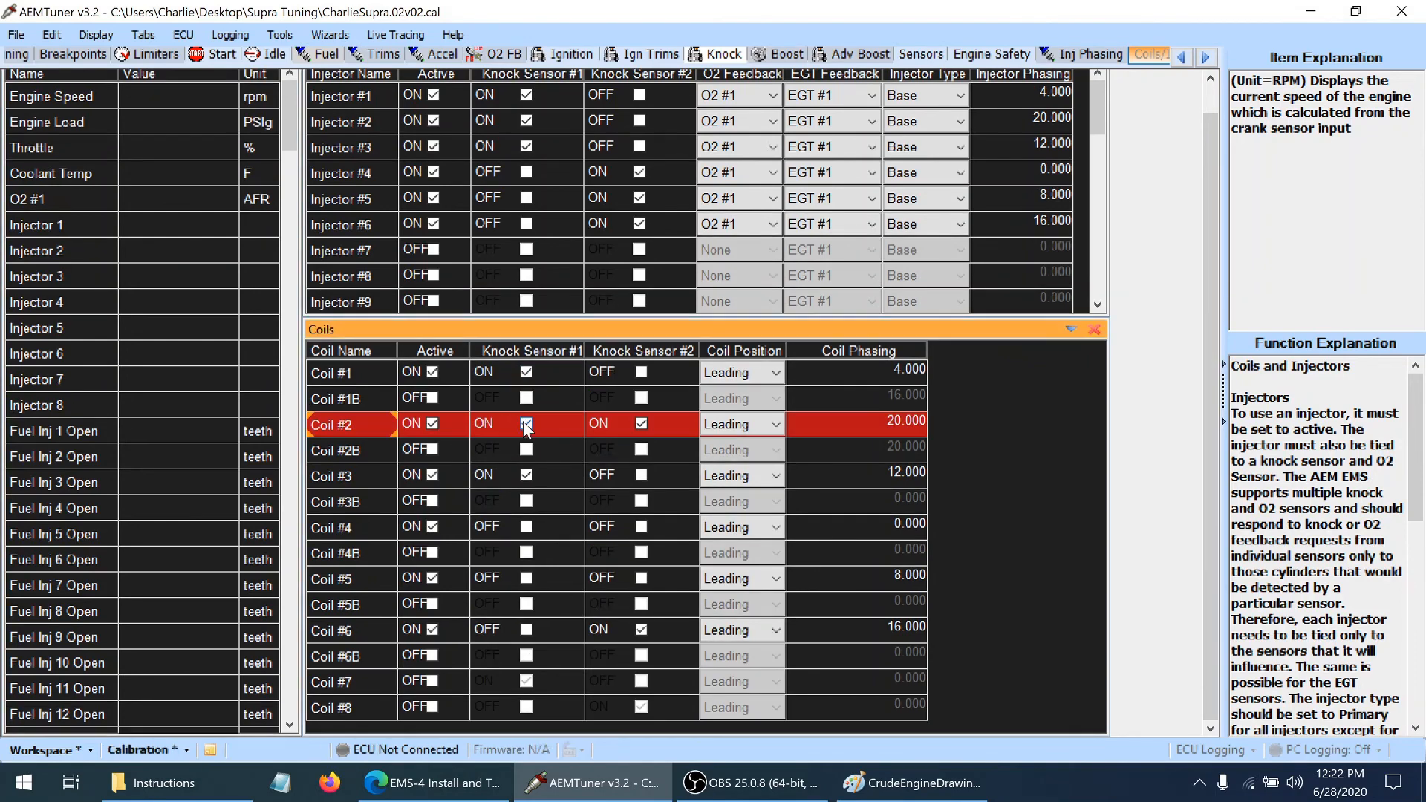
{"action": "left_click", "coordinate": [640, 423]}
{"action": "left_click", "coordinate": [641, 579]}
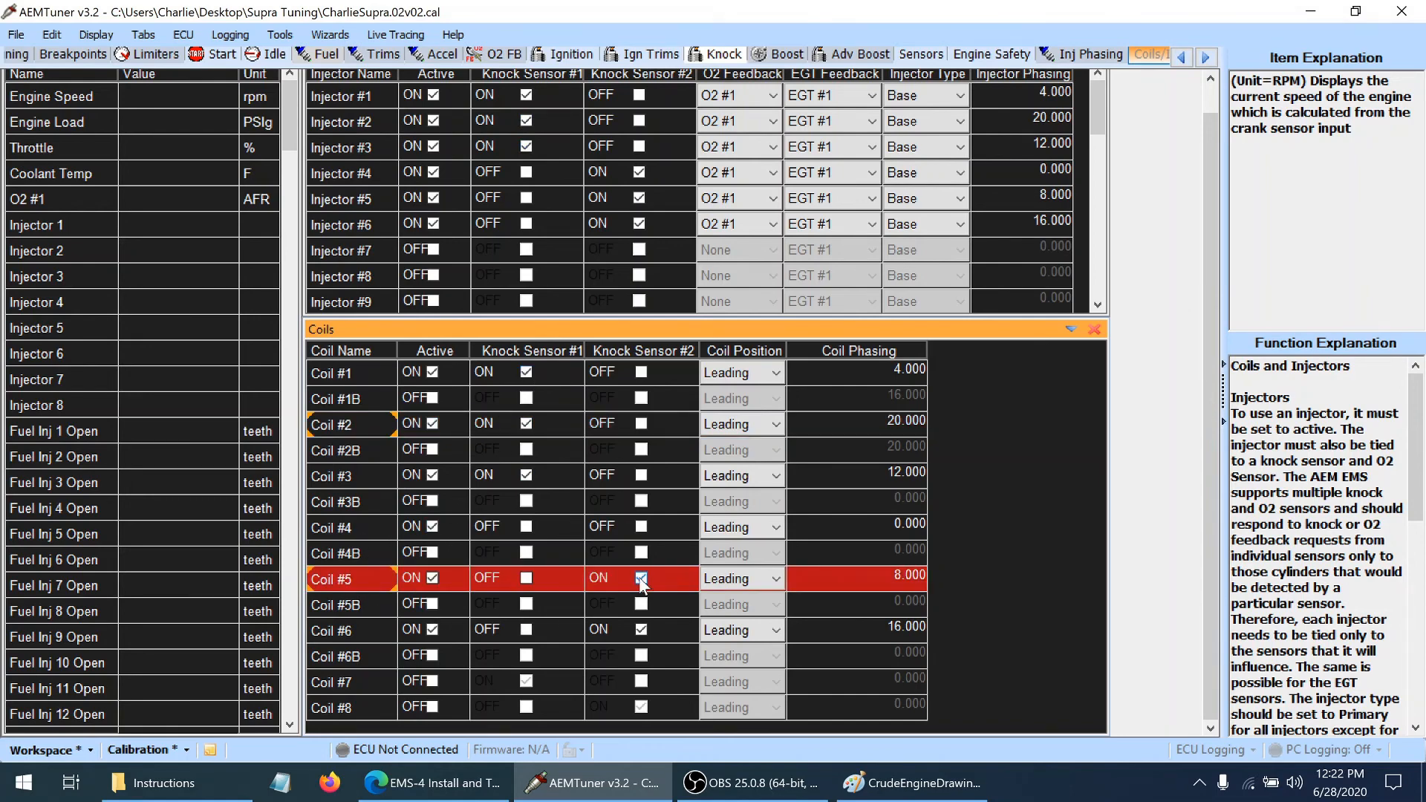
{"action": "left_click", "coordinate": [641, 528]}
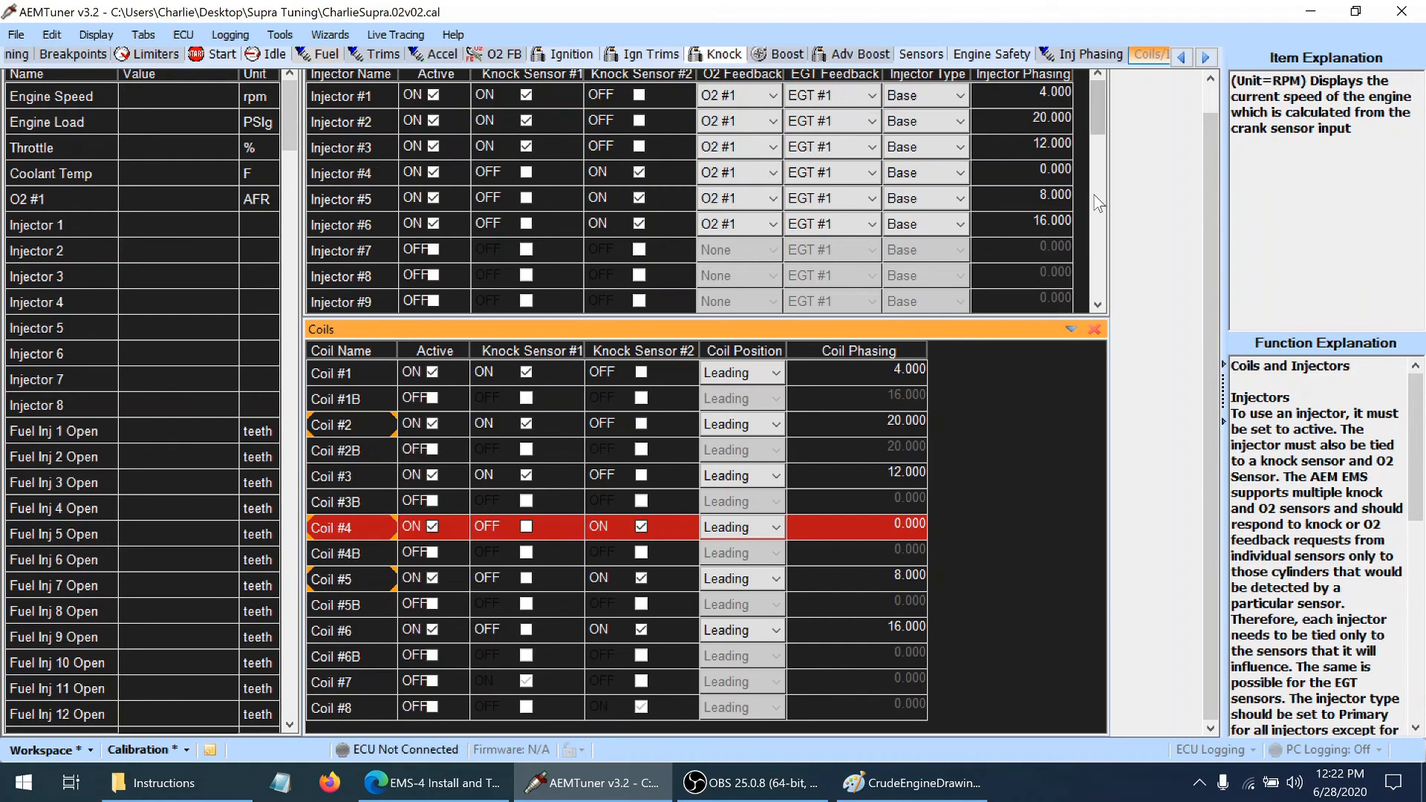
{"action": "key", "text": "ctrl+s"}
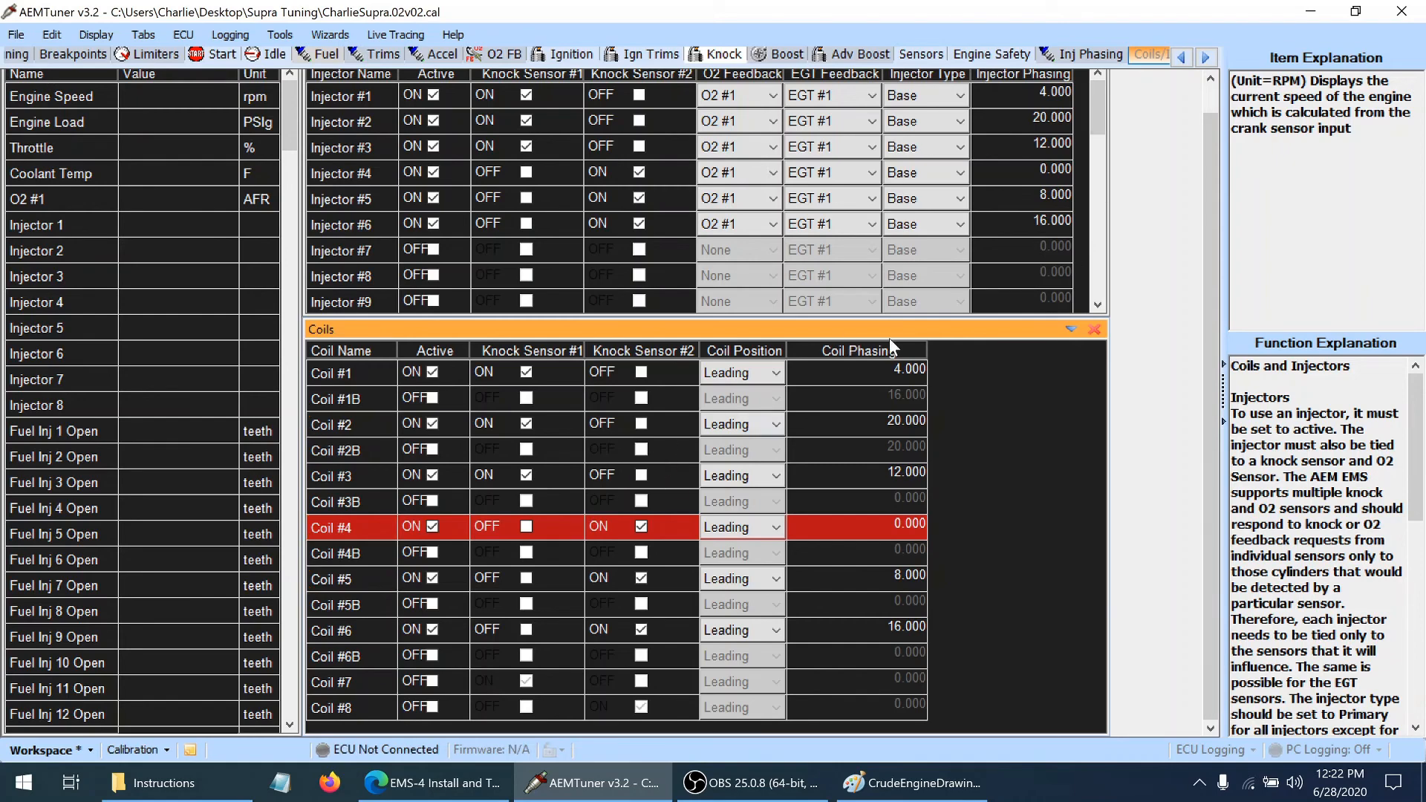
Review the Knock Sensor Cal curve at 3200 and 6400 rpm and the Knock Control function explanation
{"action": "left_click", "coordinate": [722, 56]}
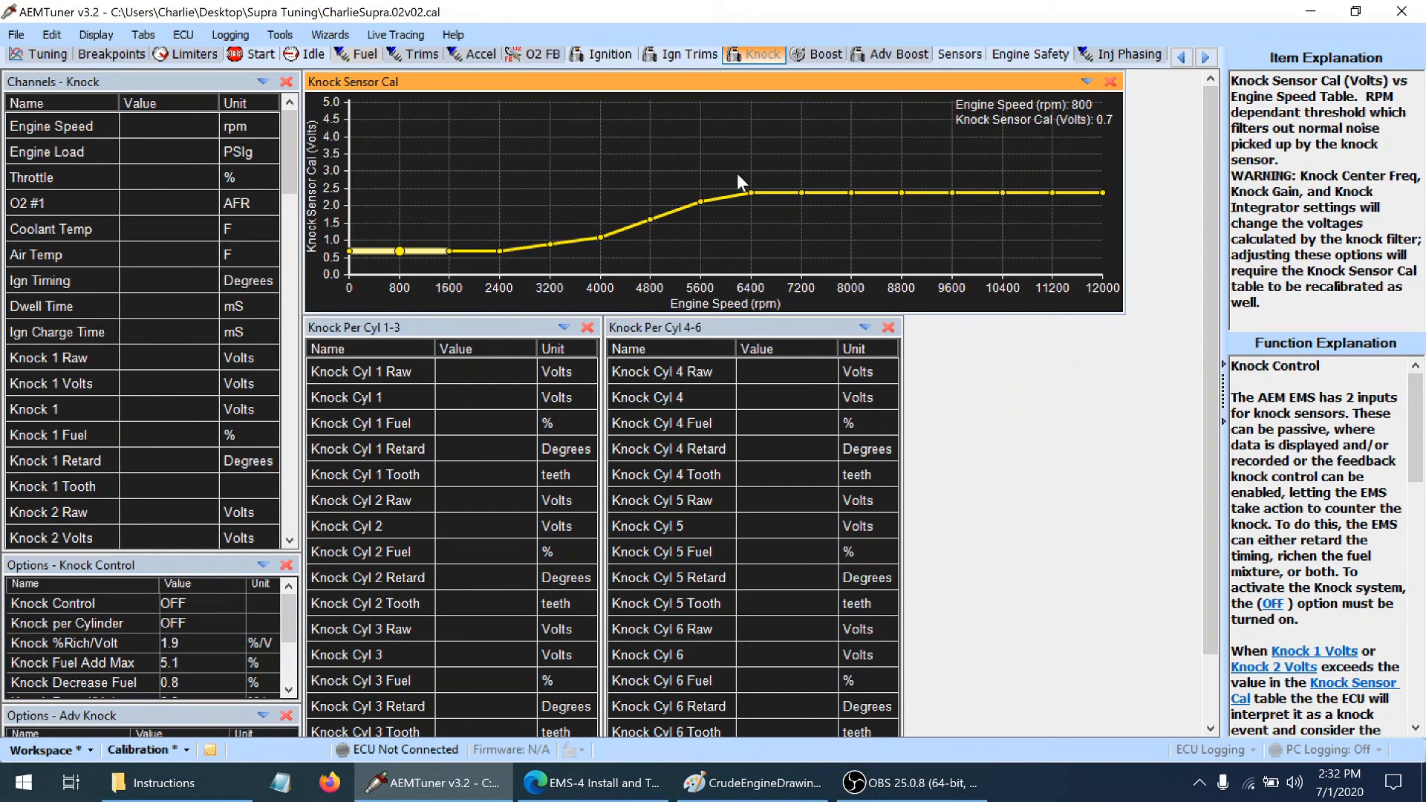
{"action": "left_click", "coordinate": [550, 165]}
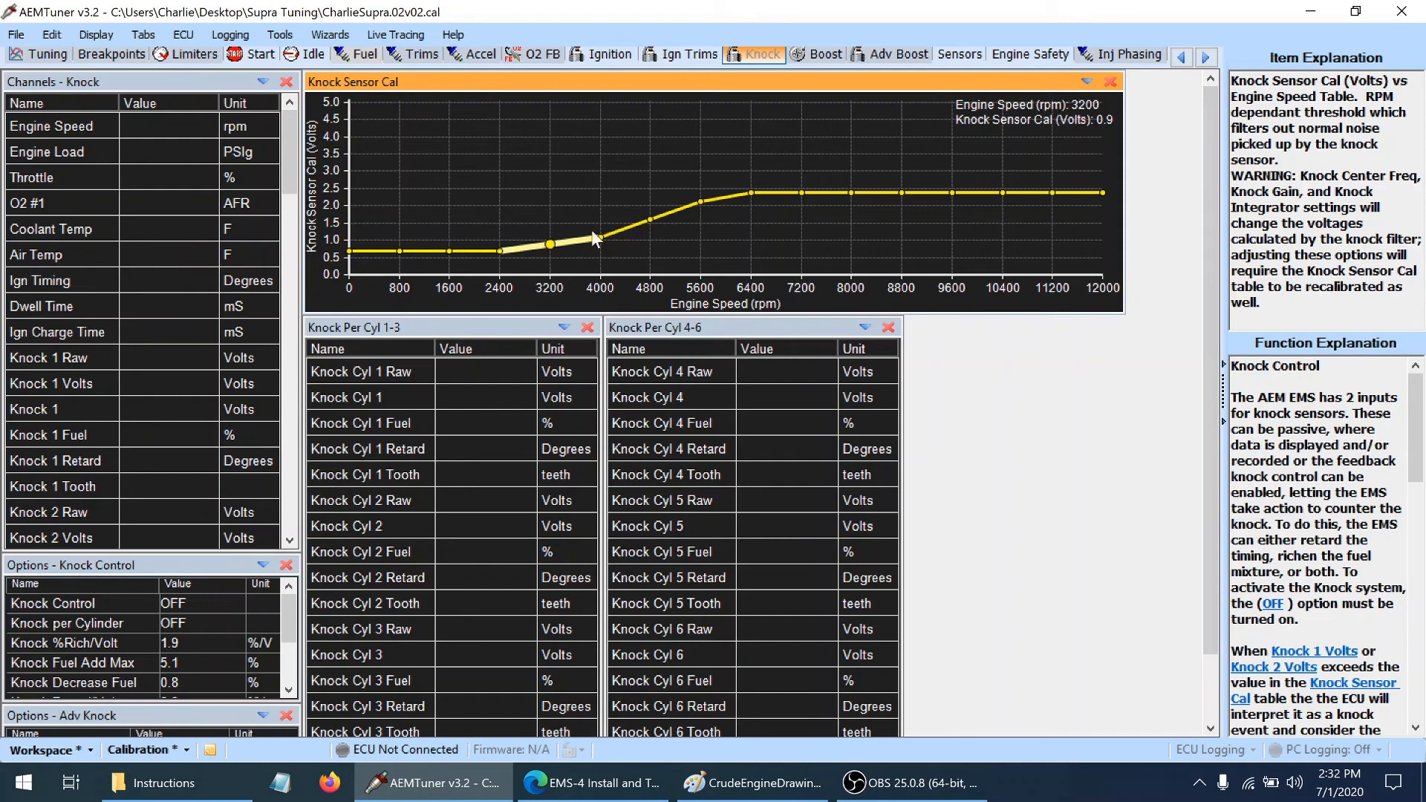
{"action": "left_click", "coordinate": [750, 192]}
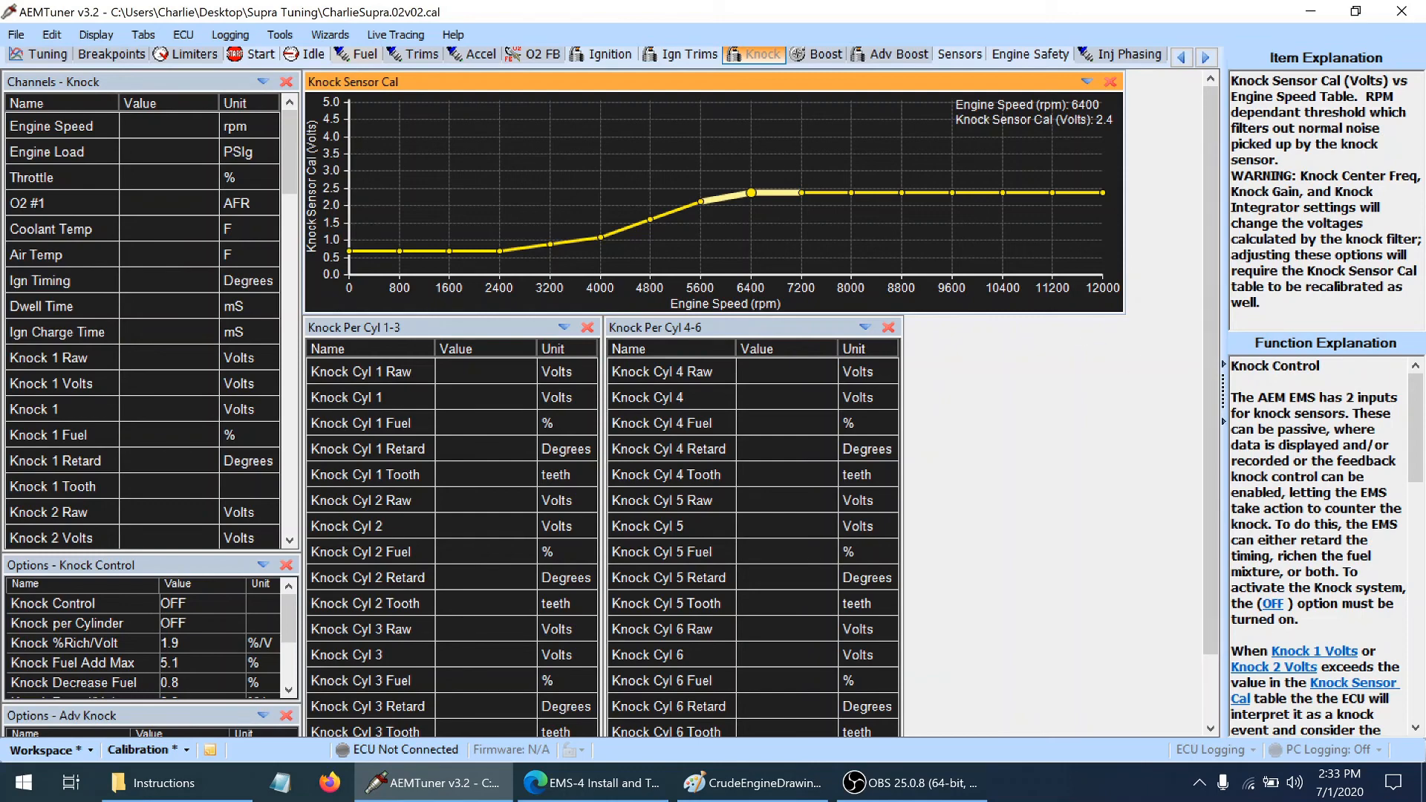
{"action": "left_click_drag", "start_coordinate": [1417, 418], "coordinate": [1423, 483]}
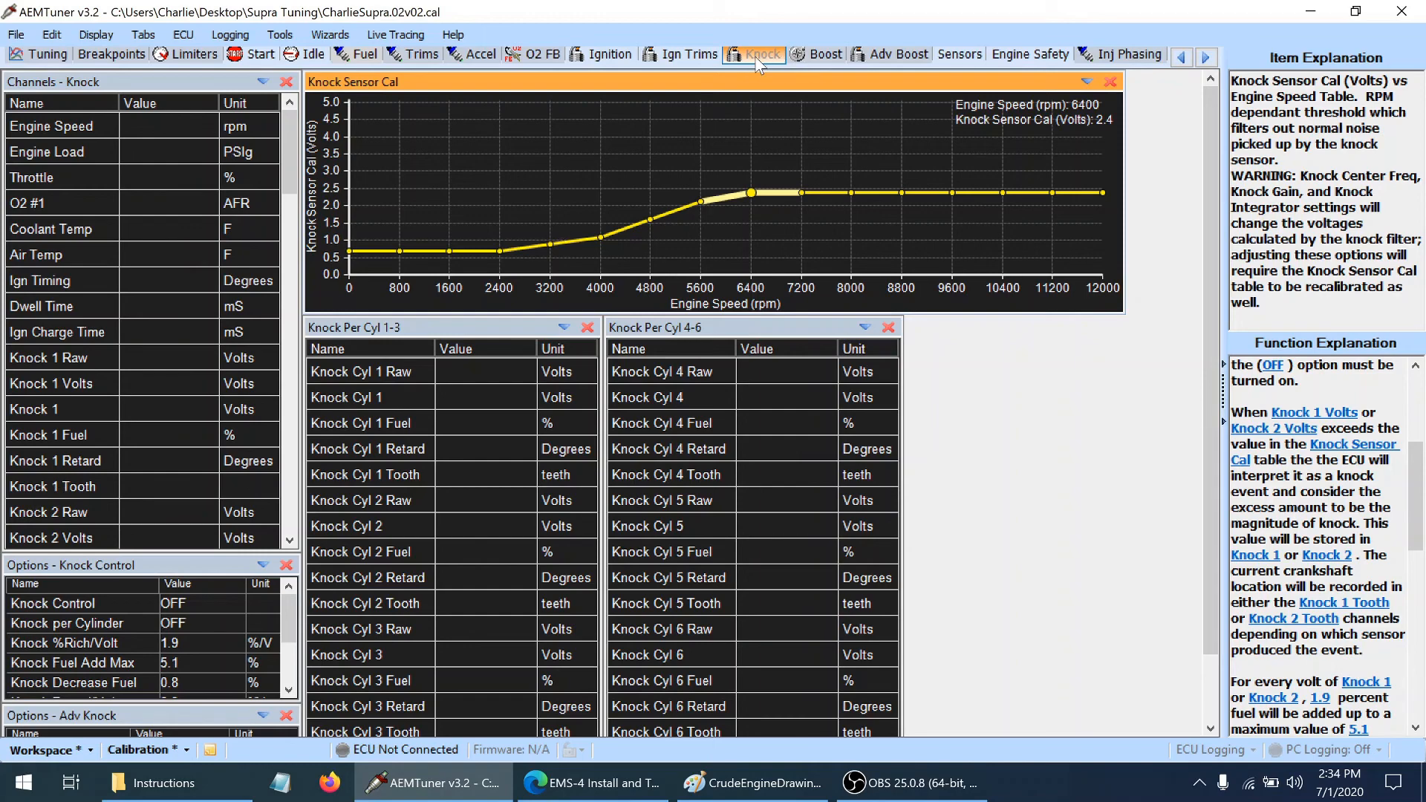
Insert the Knock 1 channel below Knock 1 Fuel in the Tuning page's channel list
{"action": "left_click", "coordinate": [36, 58]}
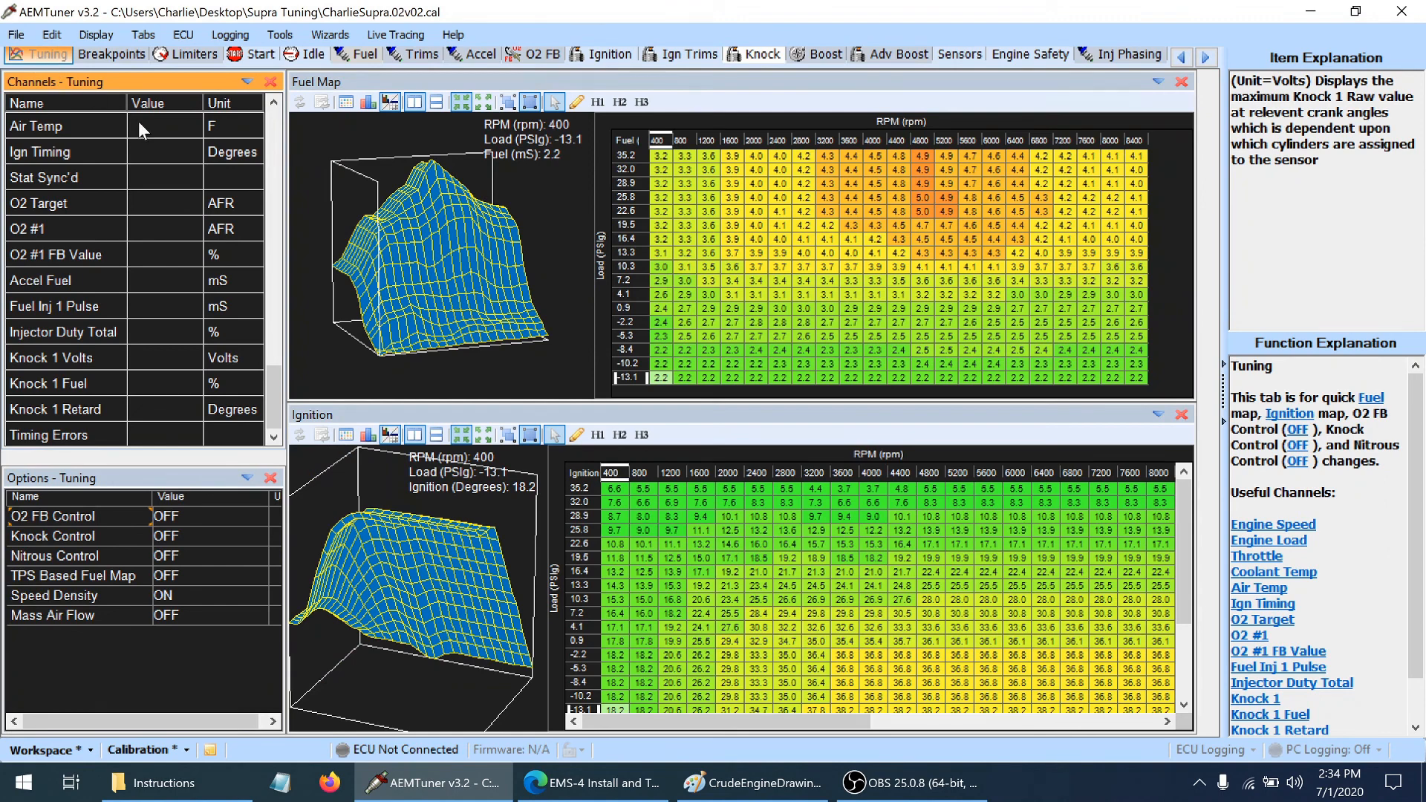
{"action": "left_click_drag", "start_coordinate": [269, 394], "coordinate": [286, 460]}
{"action": "left_click", "coordinate": [65, 359]}
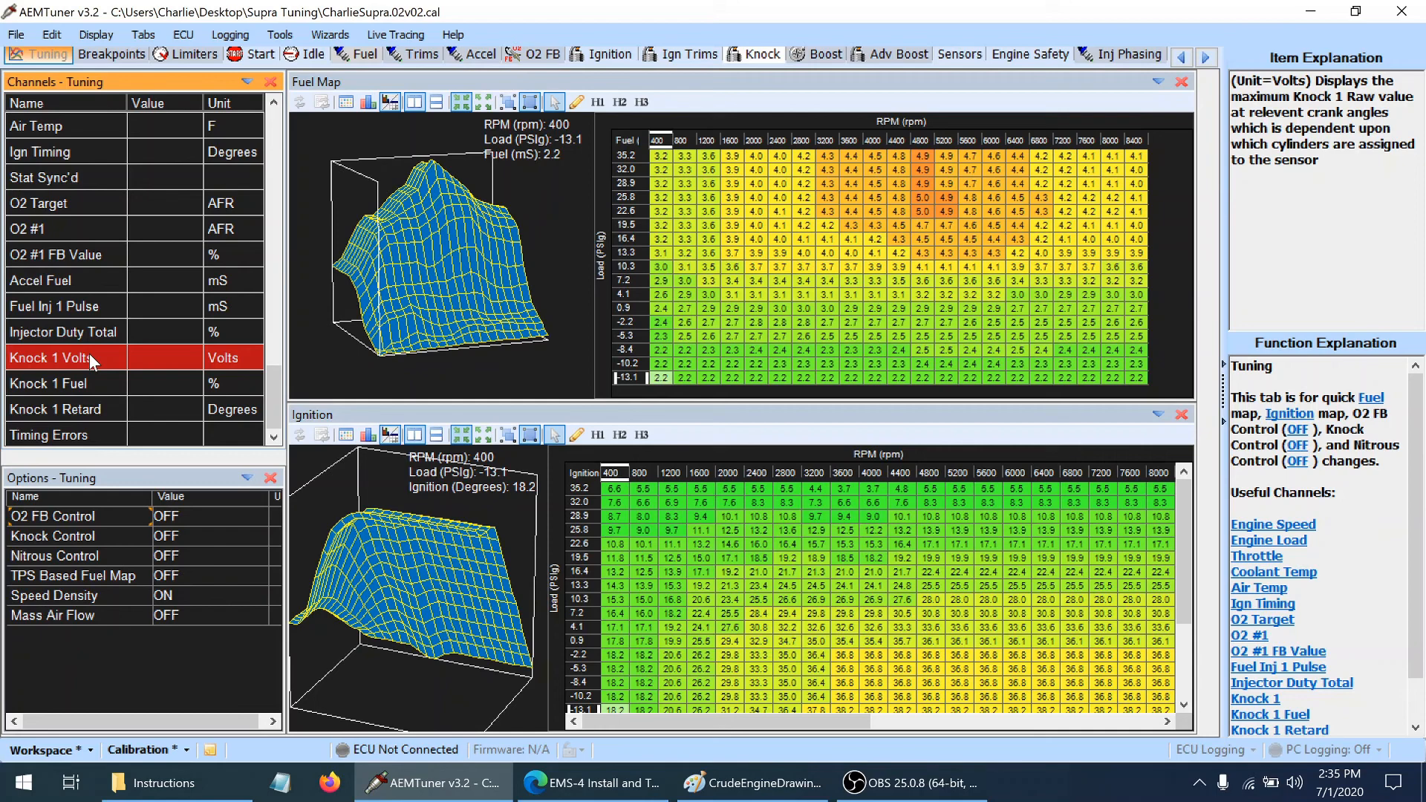
{"action": "left_click", "coordinate": [103, 386]}
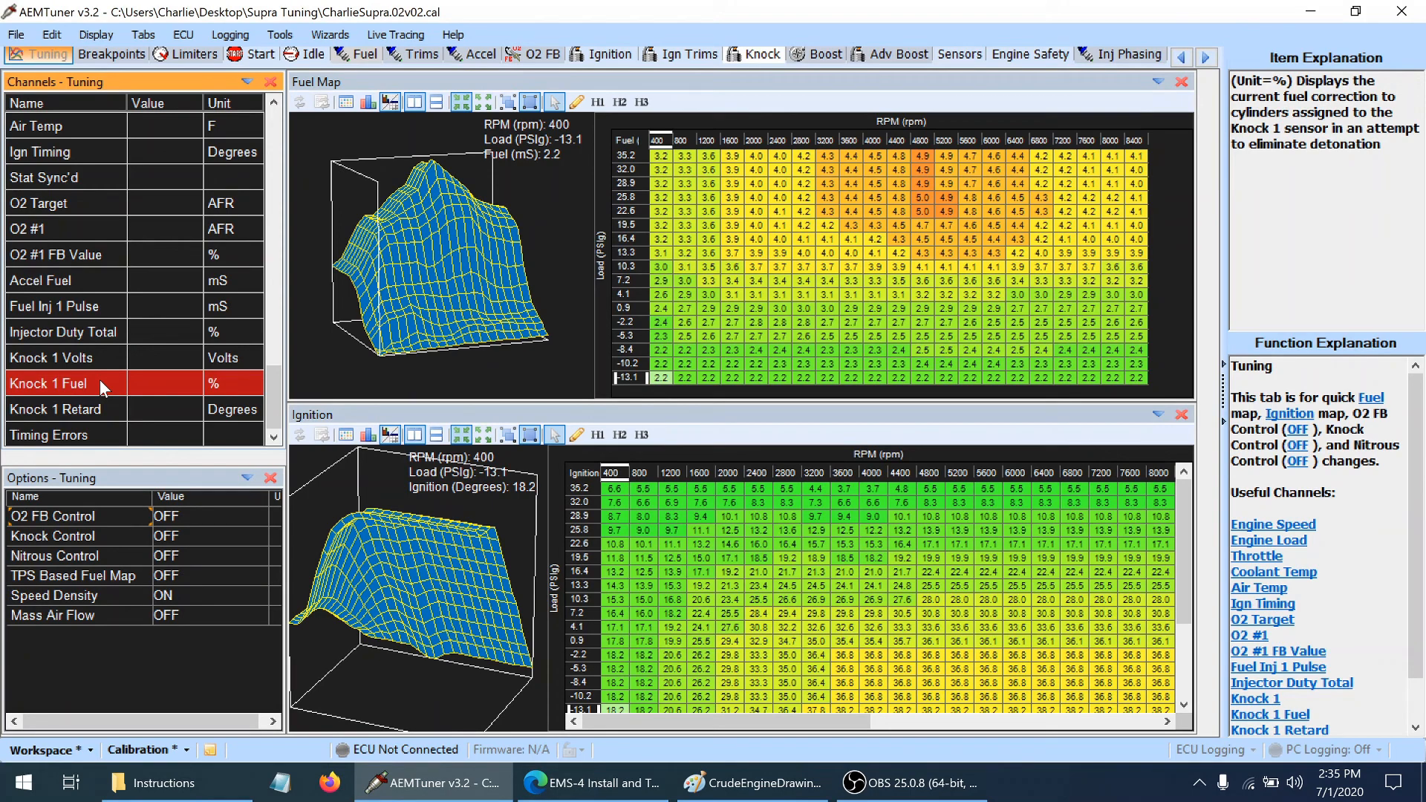
{"action": "left_click", "coordinate": [93, 403]}
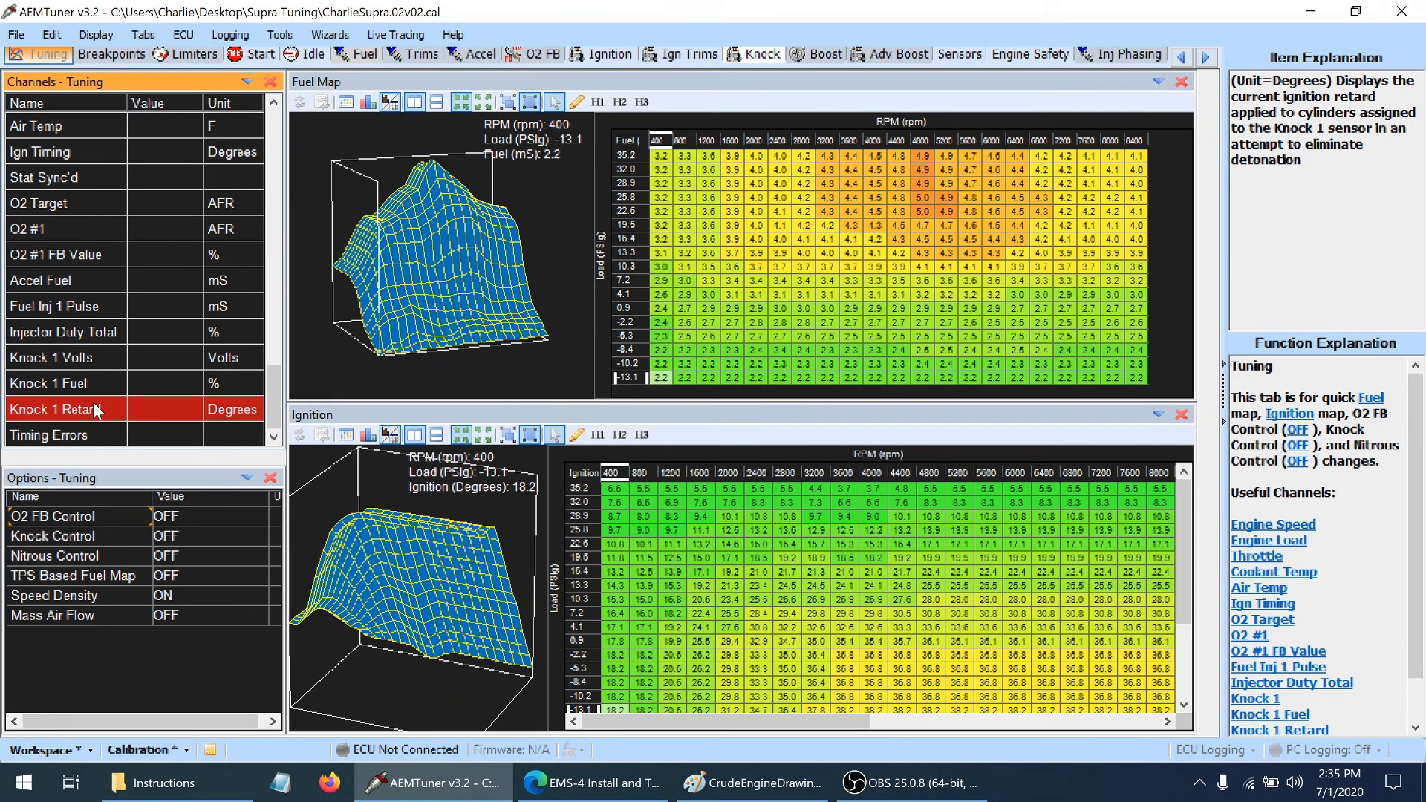
{"action": "right_click", "coordinate": [154, 382]}
{"action": "left_click", "coordinate": [228, 522]}
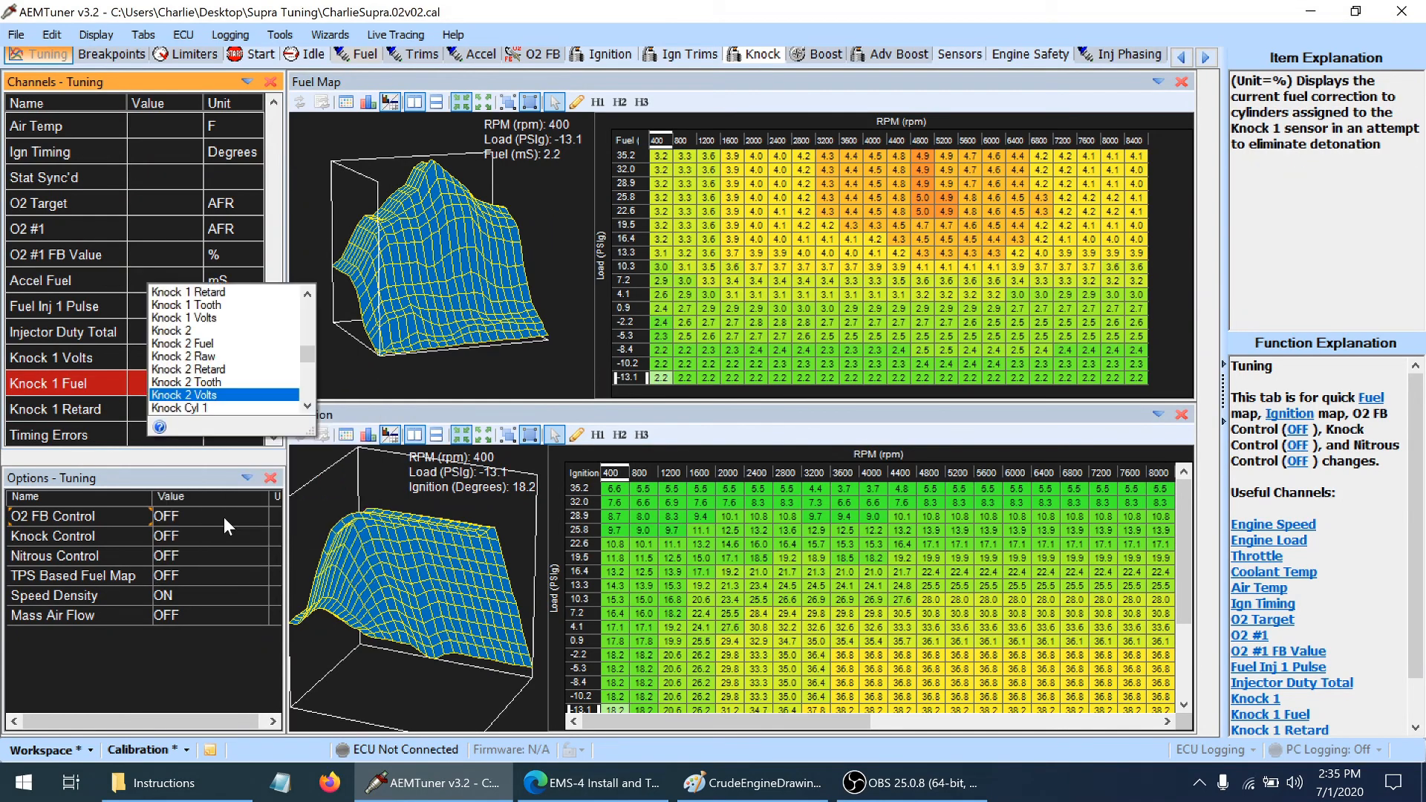
{"action": "left_click", "coordinate": [307, 294]}
{"action": "left_click", "coordinate": [307, 294]}
{"action": "left_click", "coordinate": [307, 294]}
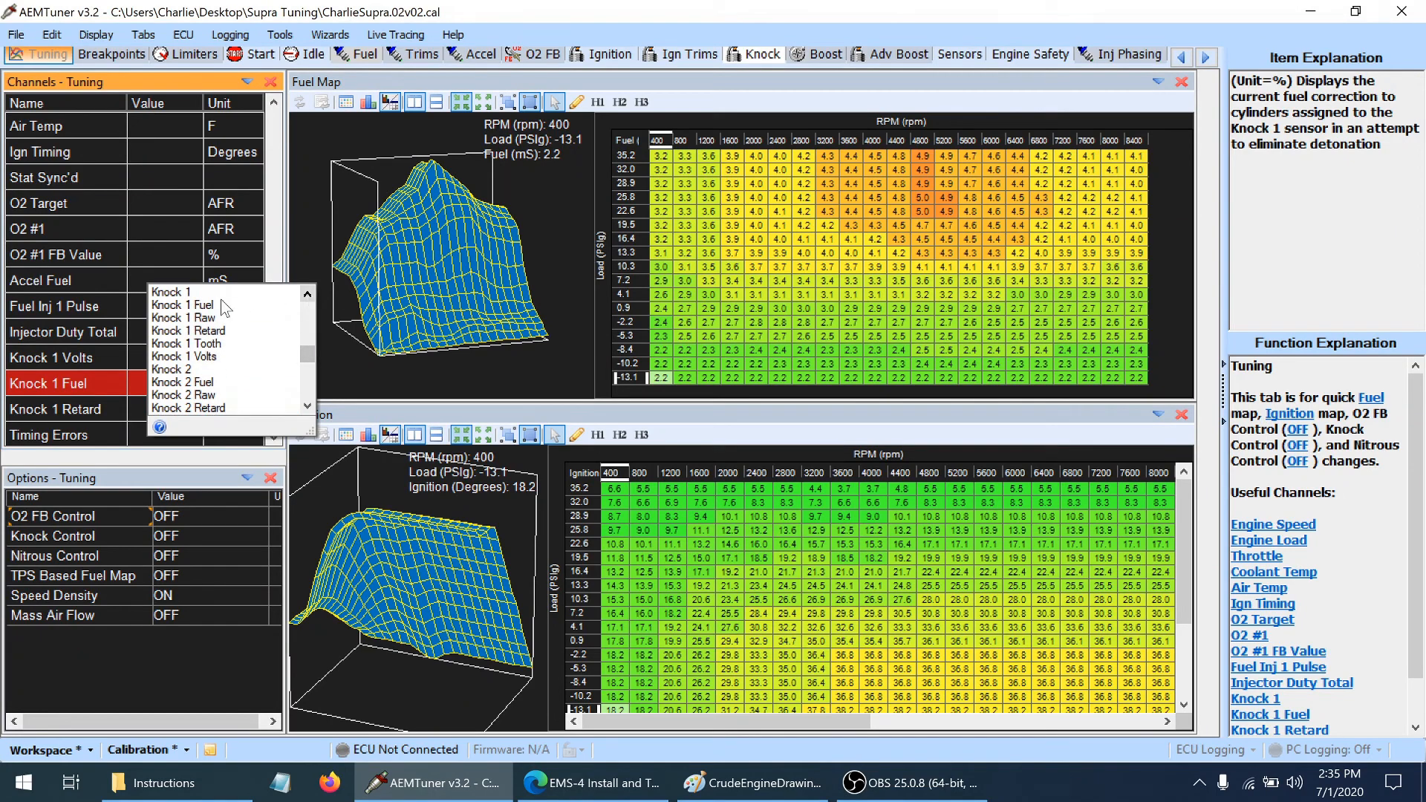
{"action": "left_click", "coordinate": [186, 294]}
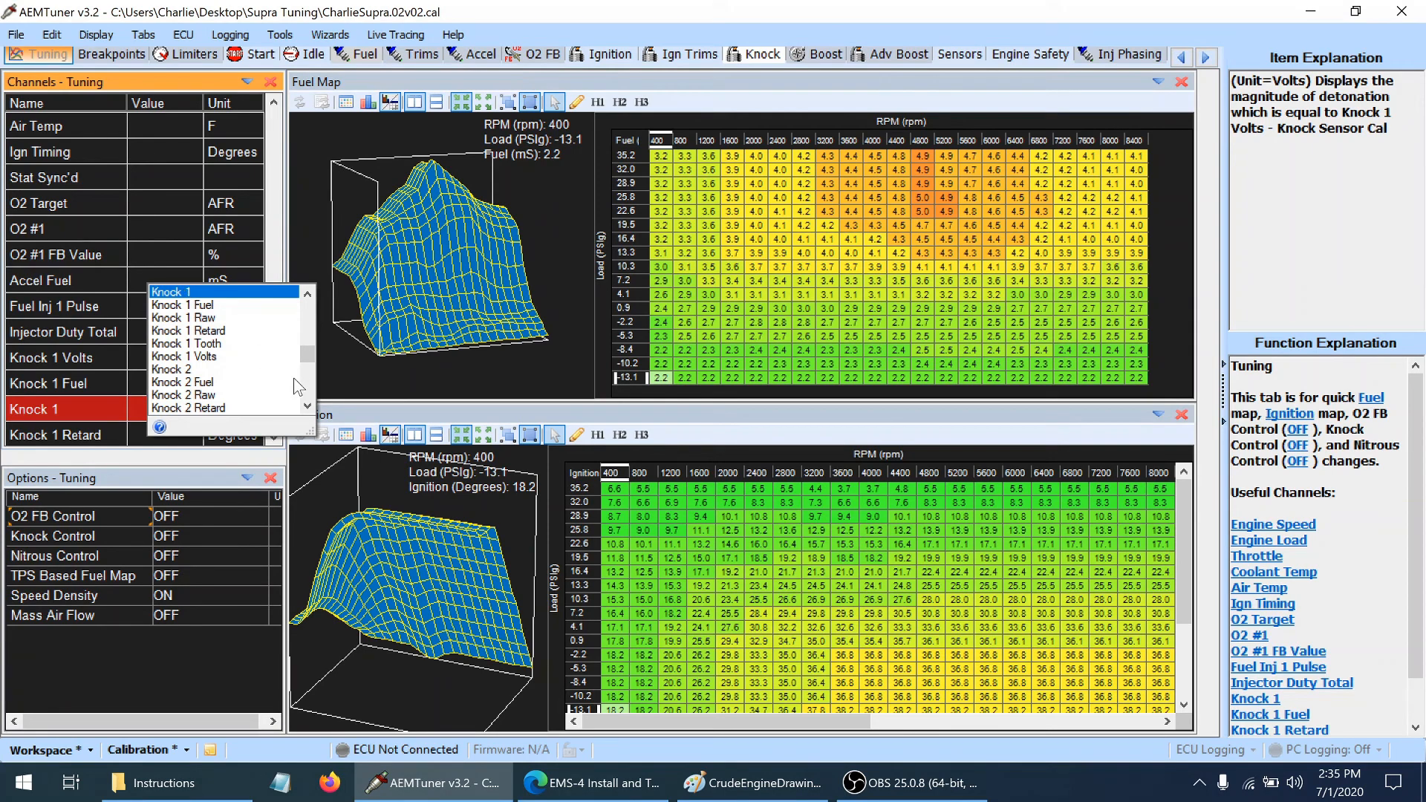
Add the Knock 2, Knock 2 Fuel, Knock 2 Retard and Knock 2 Volts channels below Knock 1 in the Tuning channel list
{"action": "left_click", "coordinate": [187, 370]}
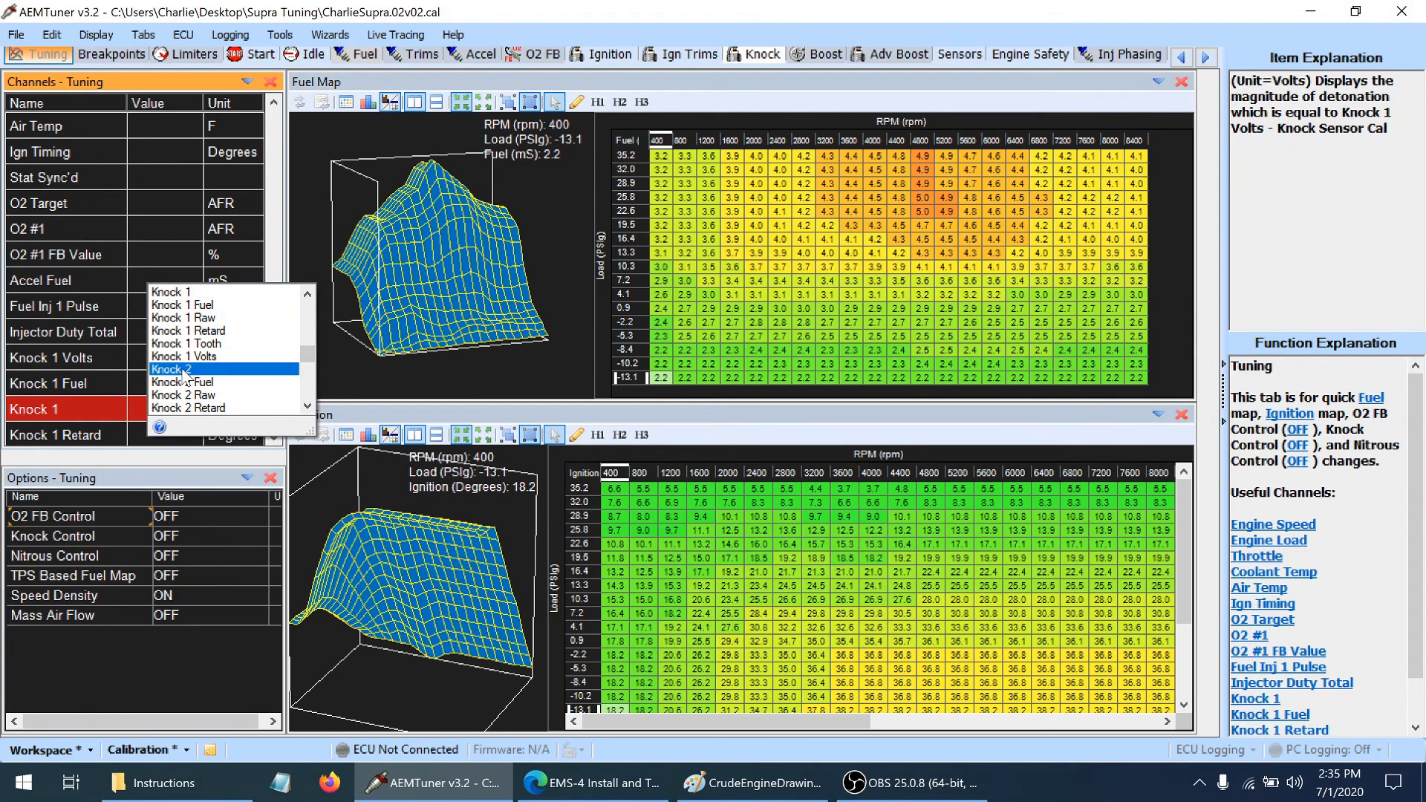
{"action": "left_click", "coordinate": [191, 383]}
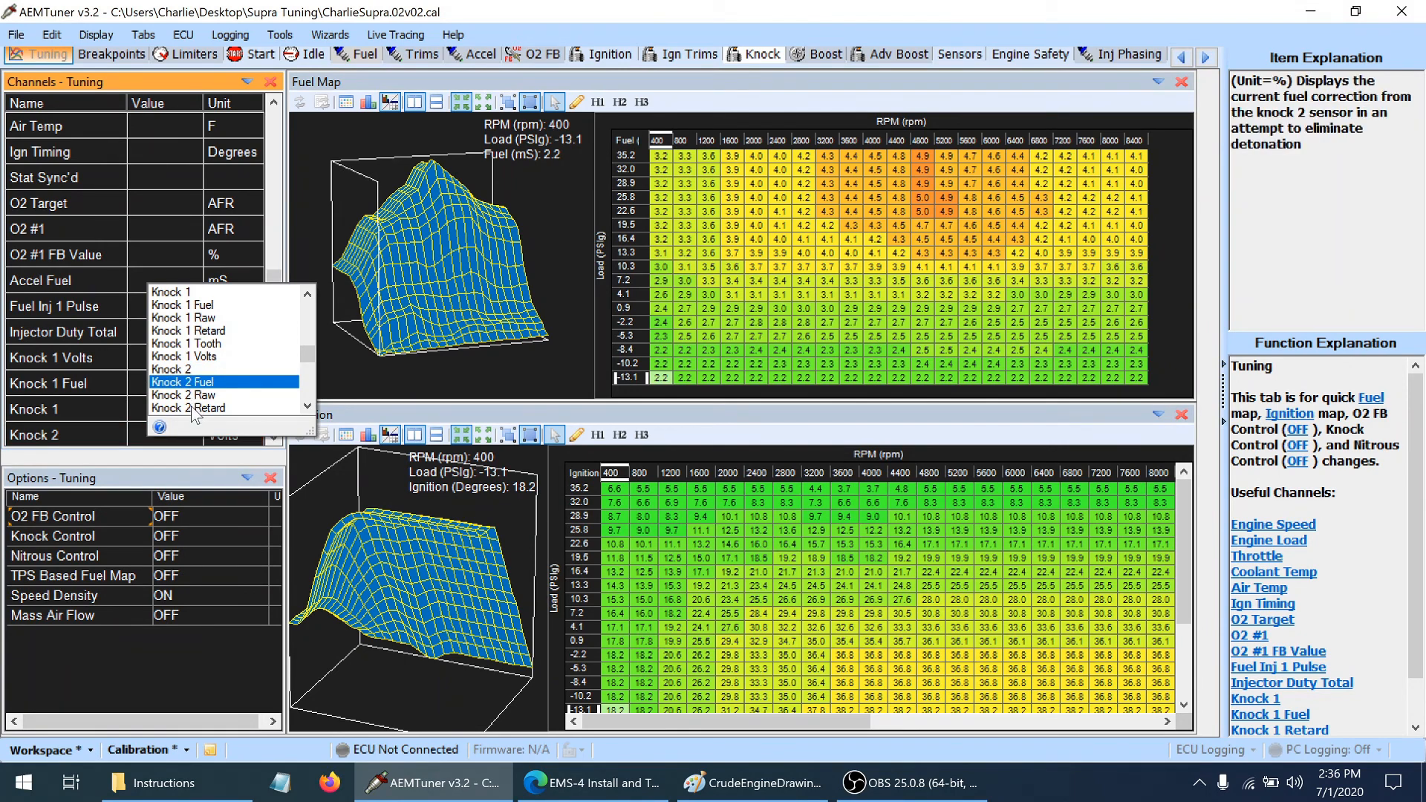
{"action": "left_click", "coordinate": [191, 408]}
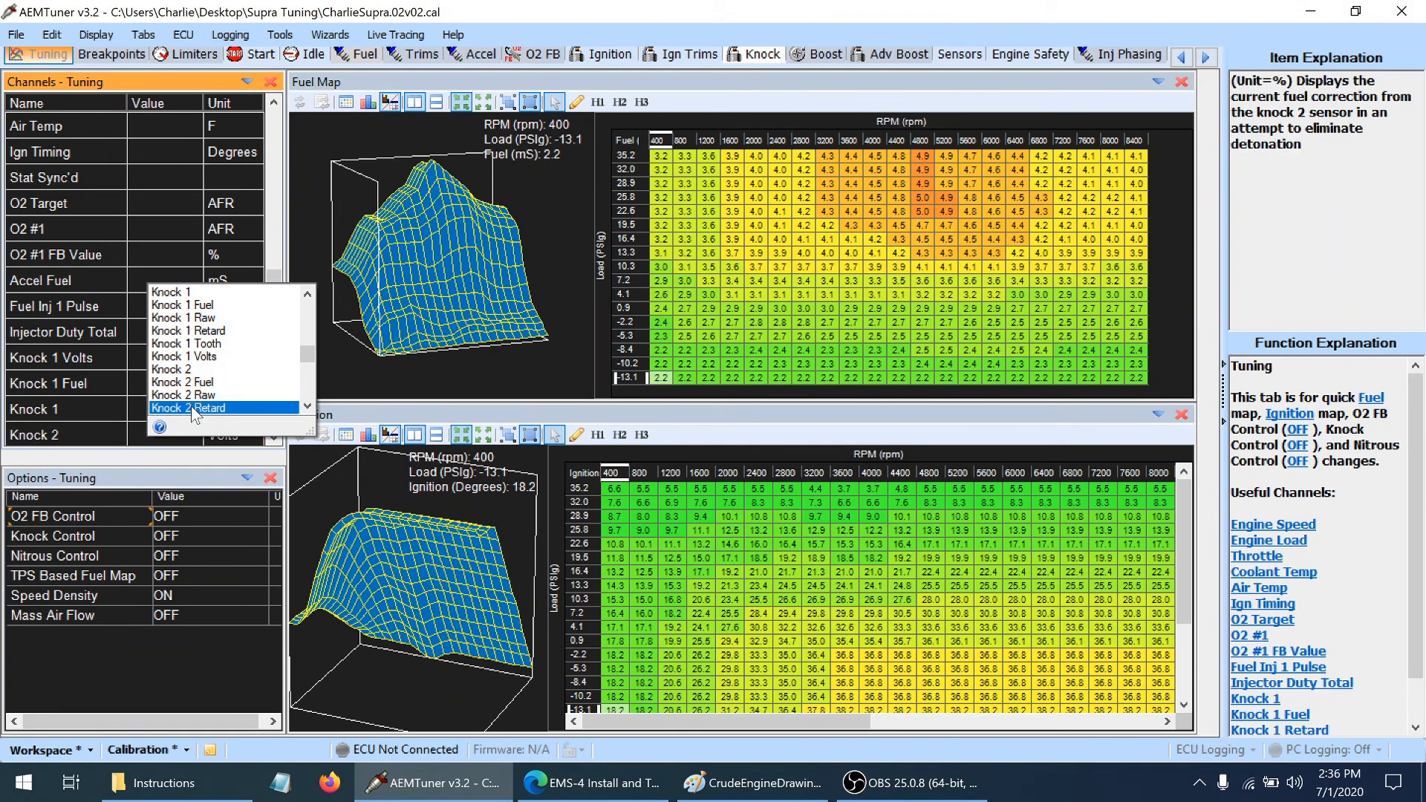
{"action": "left_click", "coordinate": [308, 407]}
{"action": "left_click", "coordinate": [308, 407]}
{"action": "left_click", "coordinate": [308, 407]}
{"action": "left_click", "coordinate": [308, 407]}
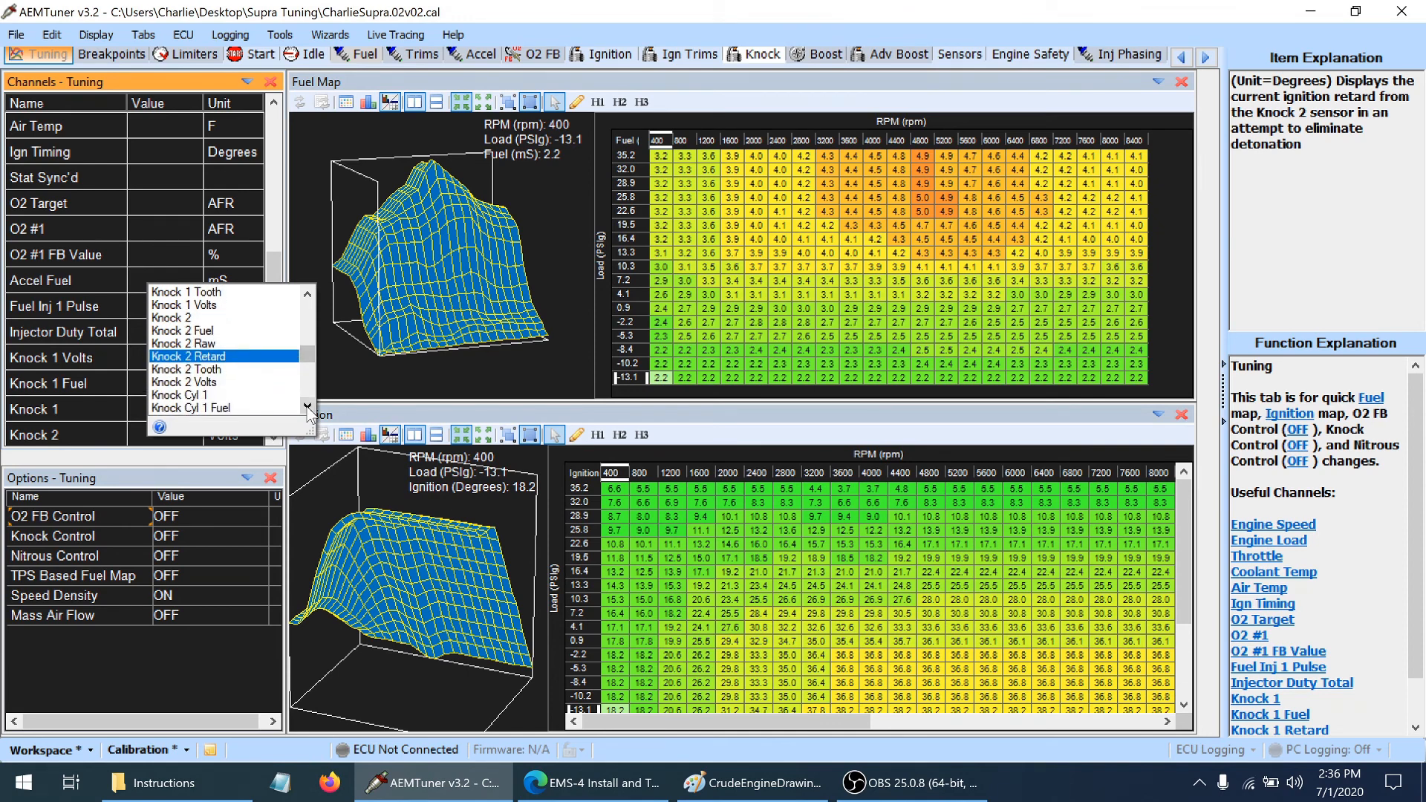
{"action": "left_click", "coordinate": [214, 384]}
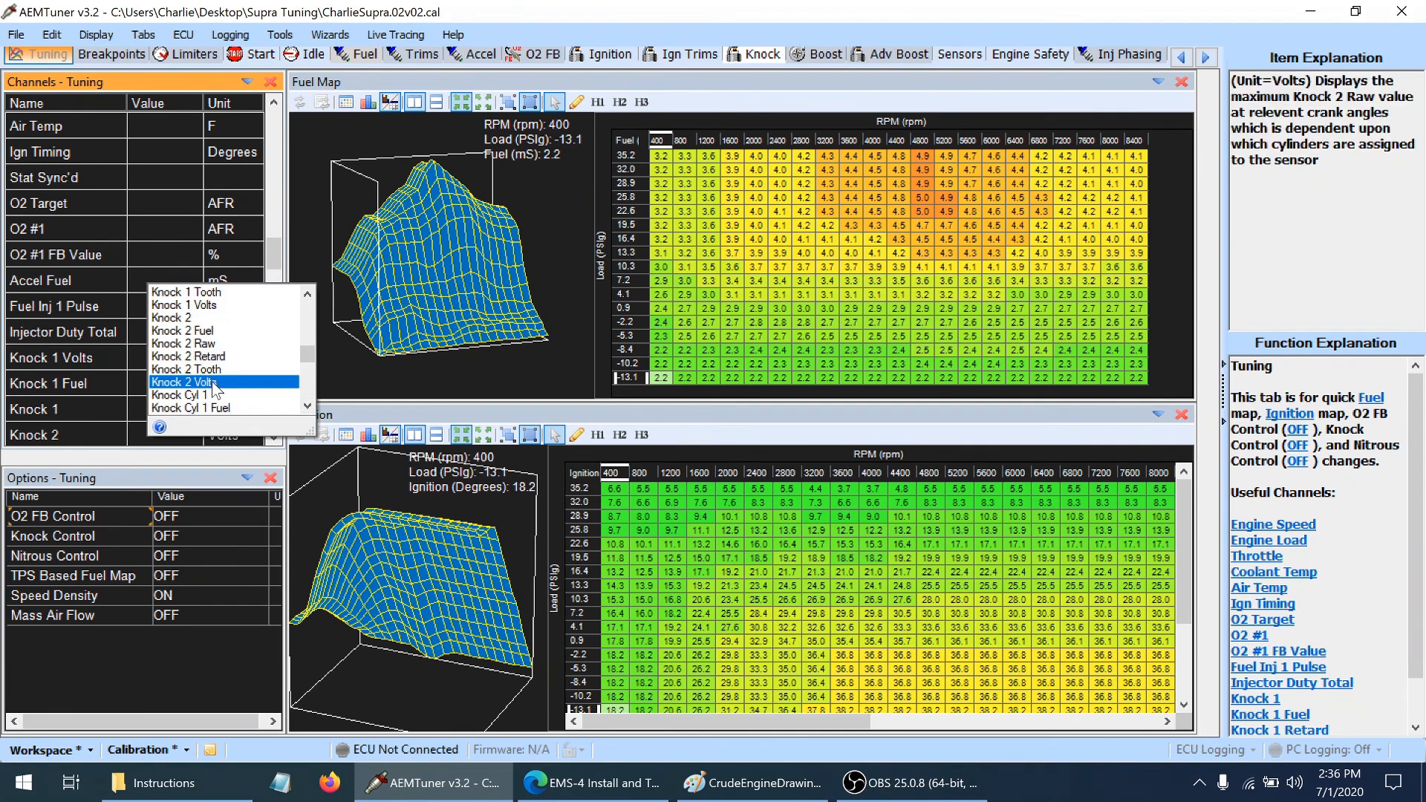
{"action": "left_click", "coordinate": [214, 266]}
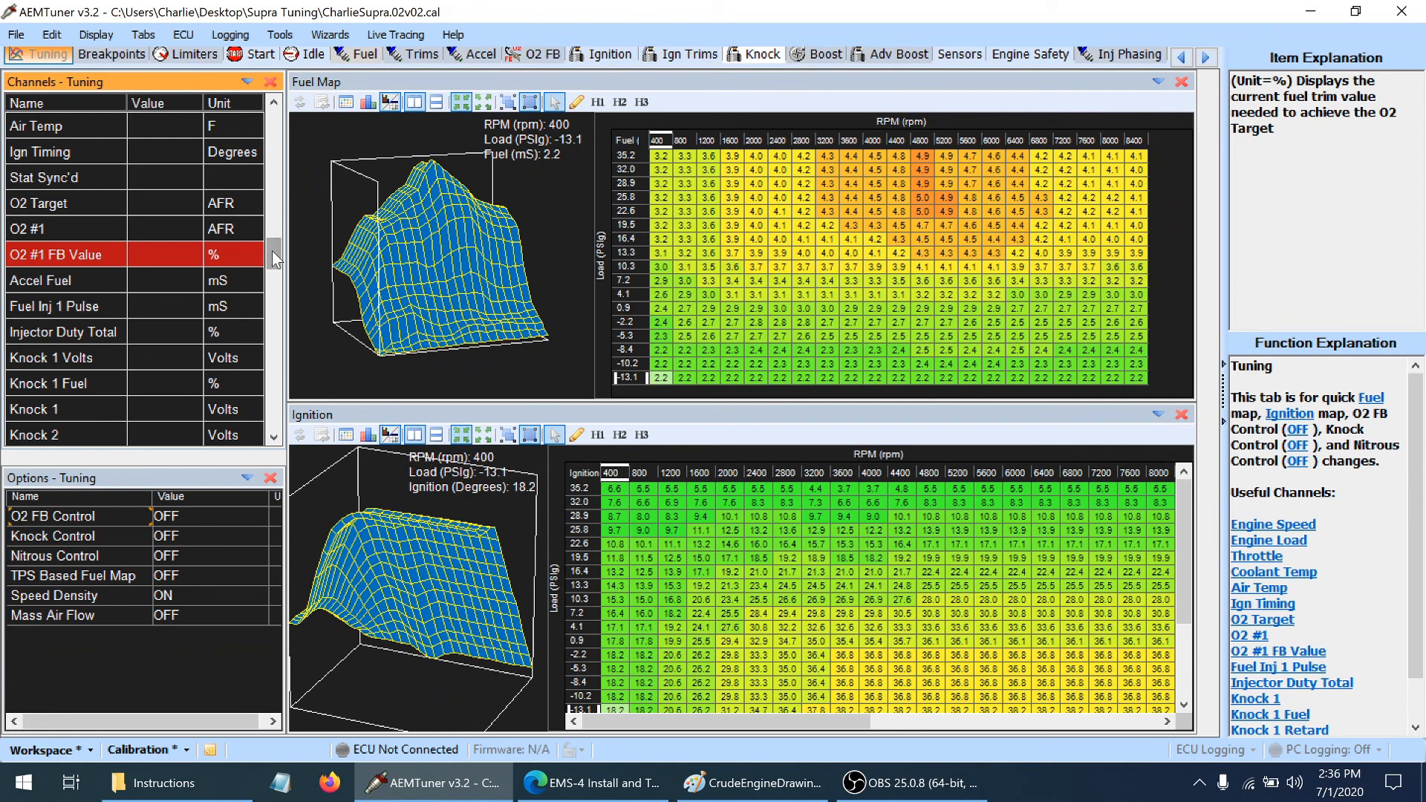
{"action": "left_click_drag", "start_coordinate": [272, 251], "coordinate": [278, 372]}
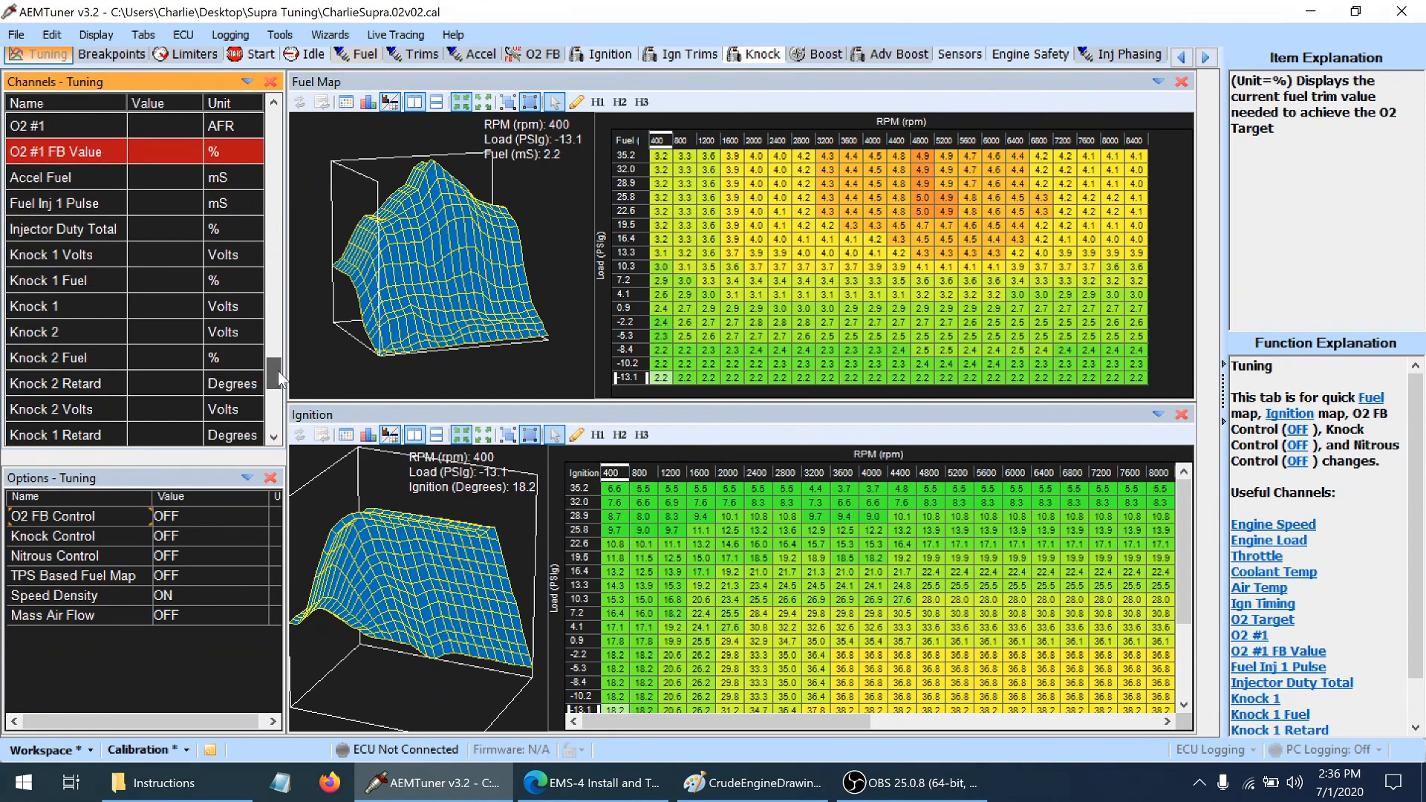
Check the 6400 rpm point of the Knock Sensor Cal curve and set the Knock Control option to ON
{"action": "left_click", "coordinate": [770, 57]}
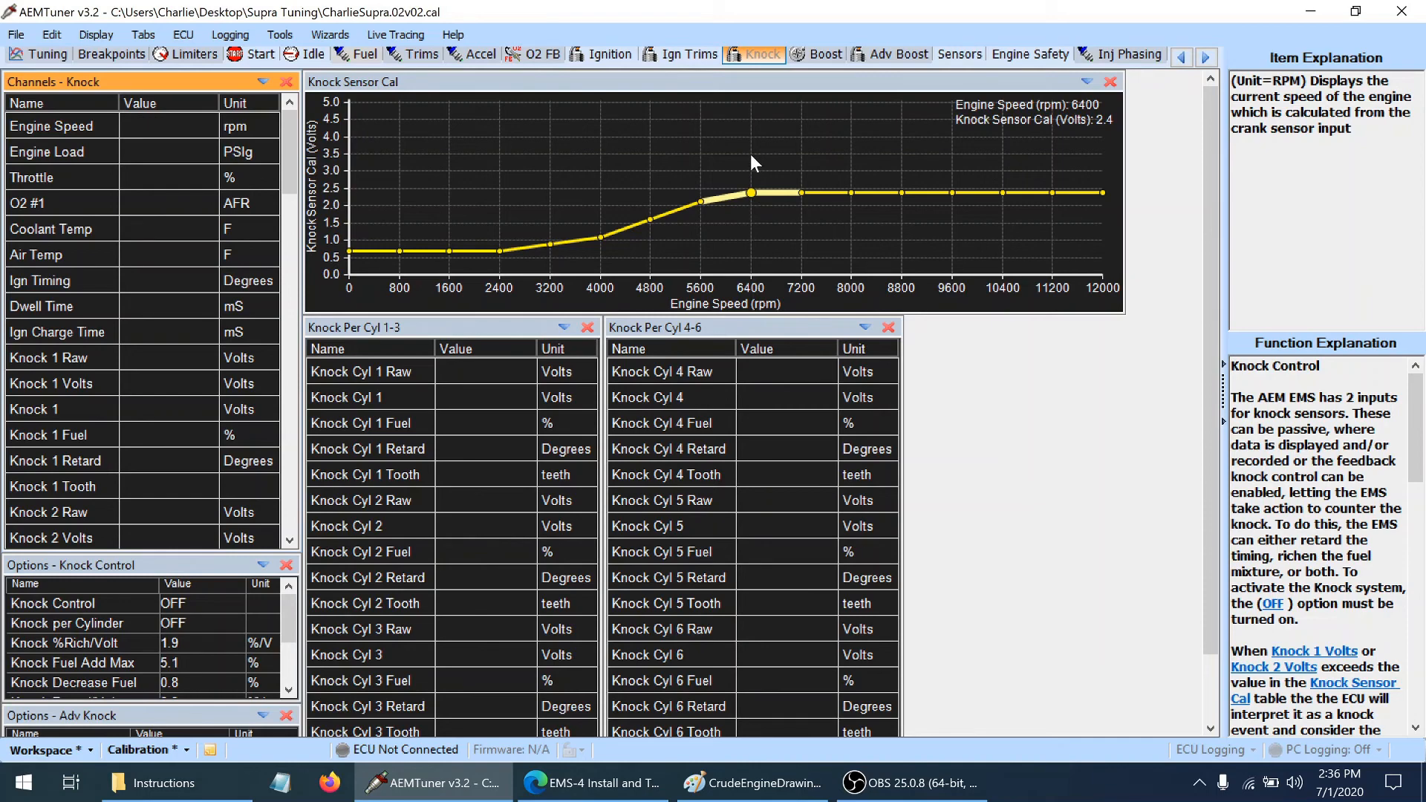
{"action": "left_click", "coordinate": [751, 193]}
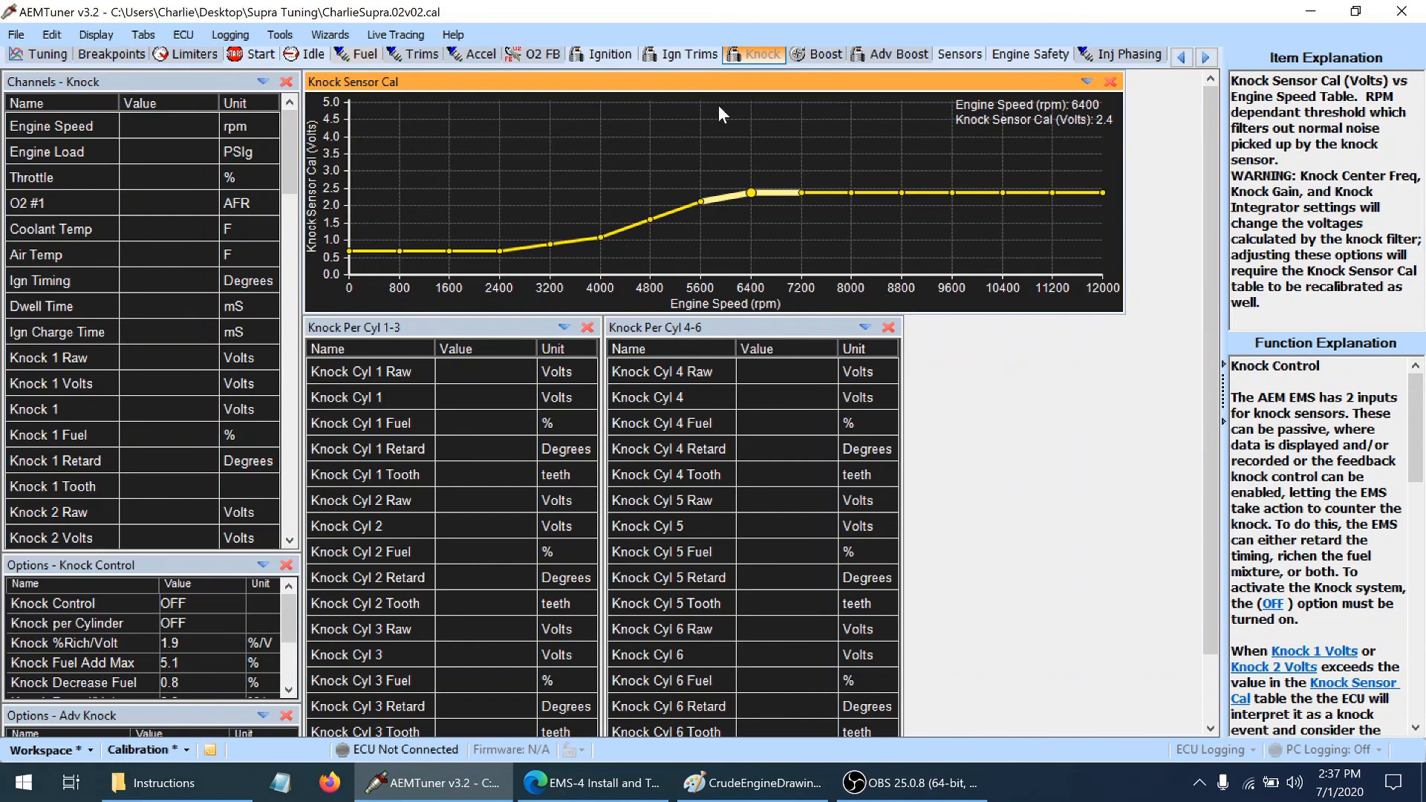
{"action": "left_click", "coordinate": [750, 190]}
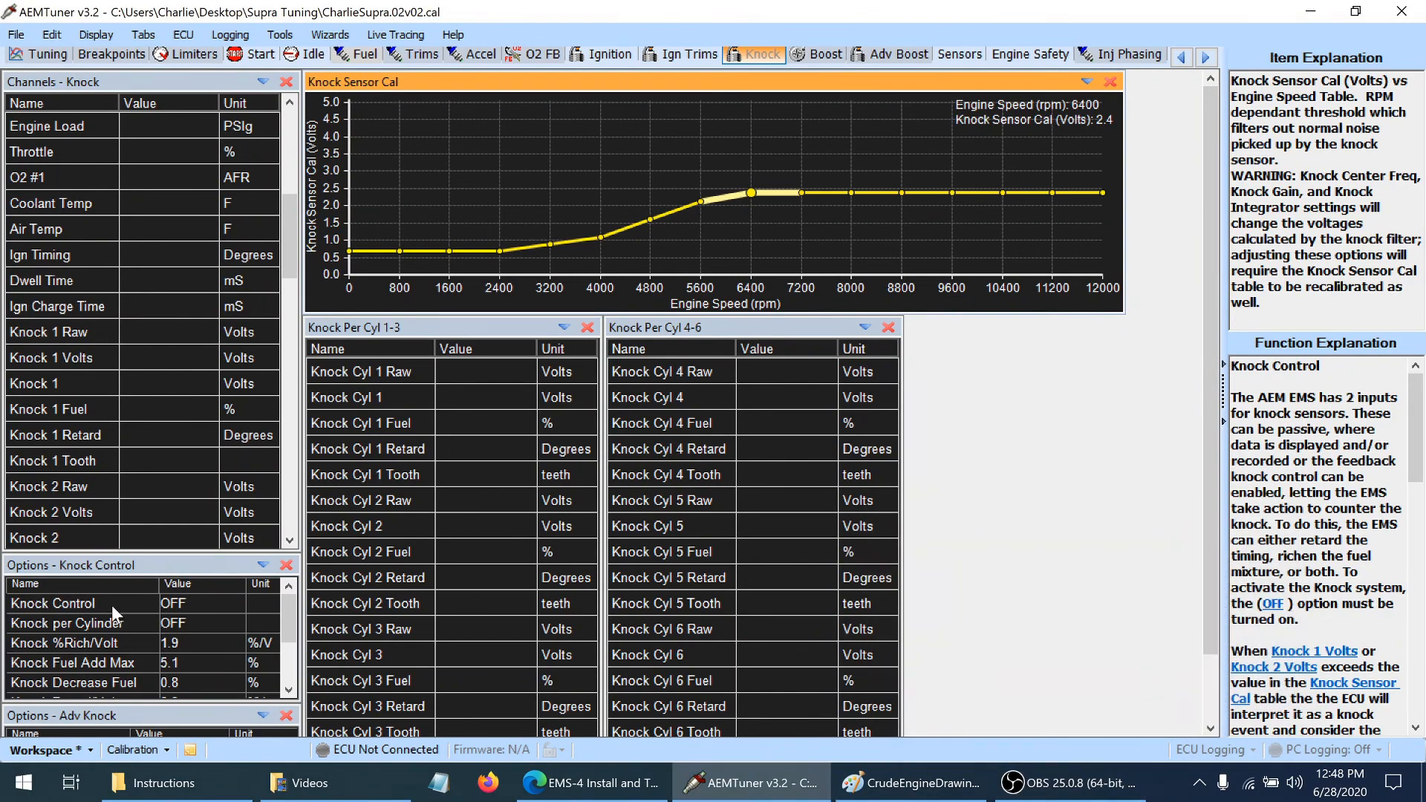
{"action": "left_click", "coordinate": [156, 604]}
{"action": "double_click", "coordinate": [175, 608]}
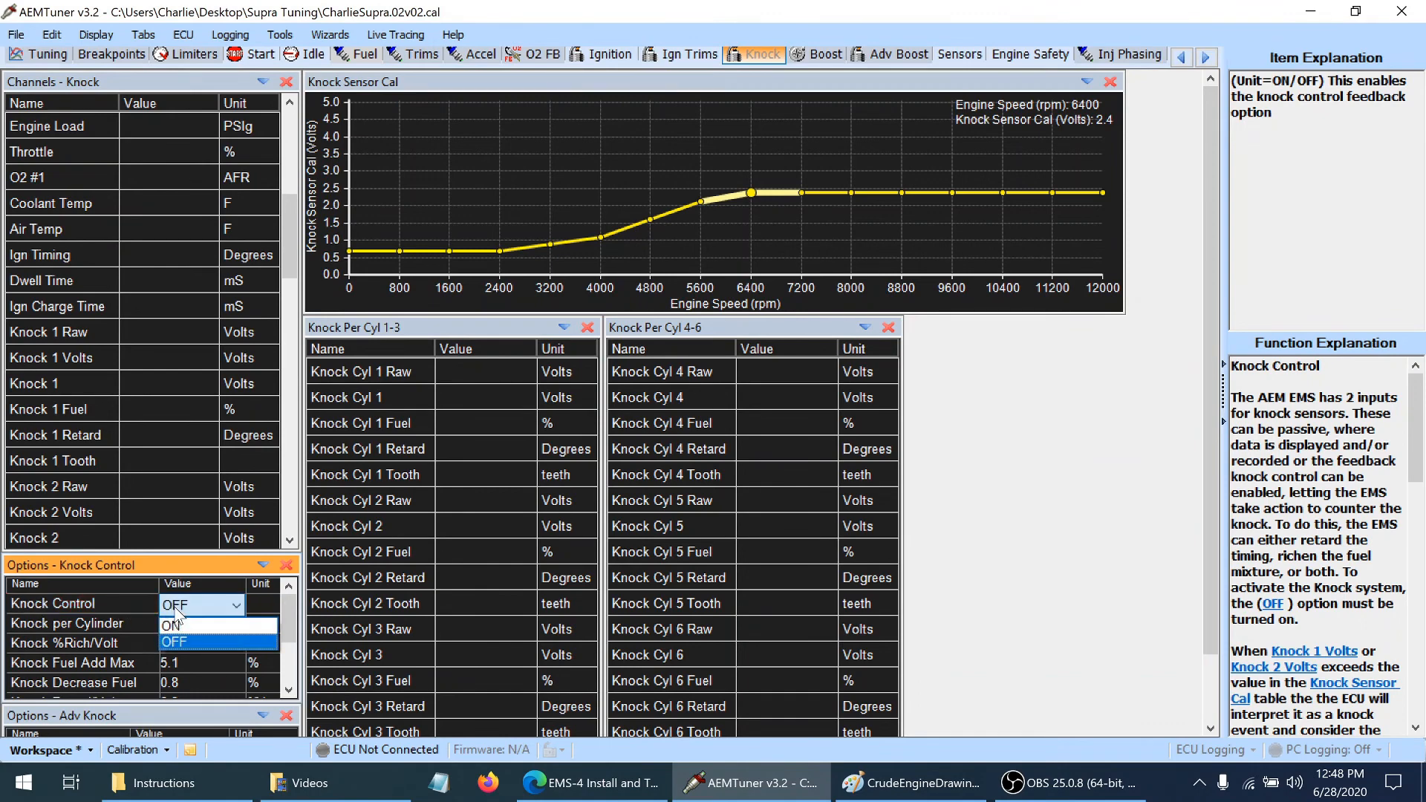
{"action": "key", "text": "Up"}
{"action": "key", "text": "Return"}
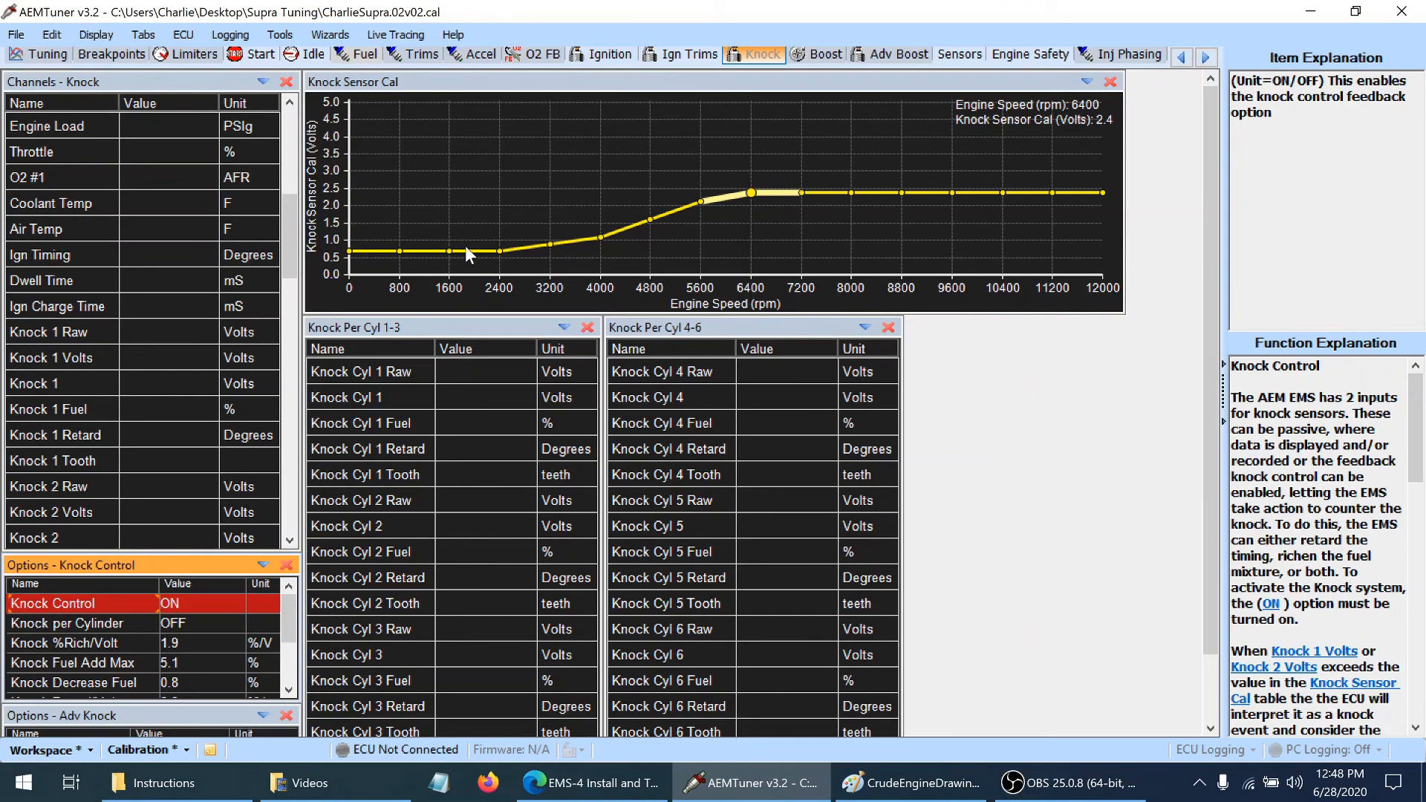
Examine the Knock Sensor Cal curve at 4800 and 6400 rpm alongside the Knock per Cylinder, Knock %Rich/Volt and Knock Fuel Add Max options
{"action": "left_click", "coordinate": [671, 211]}
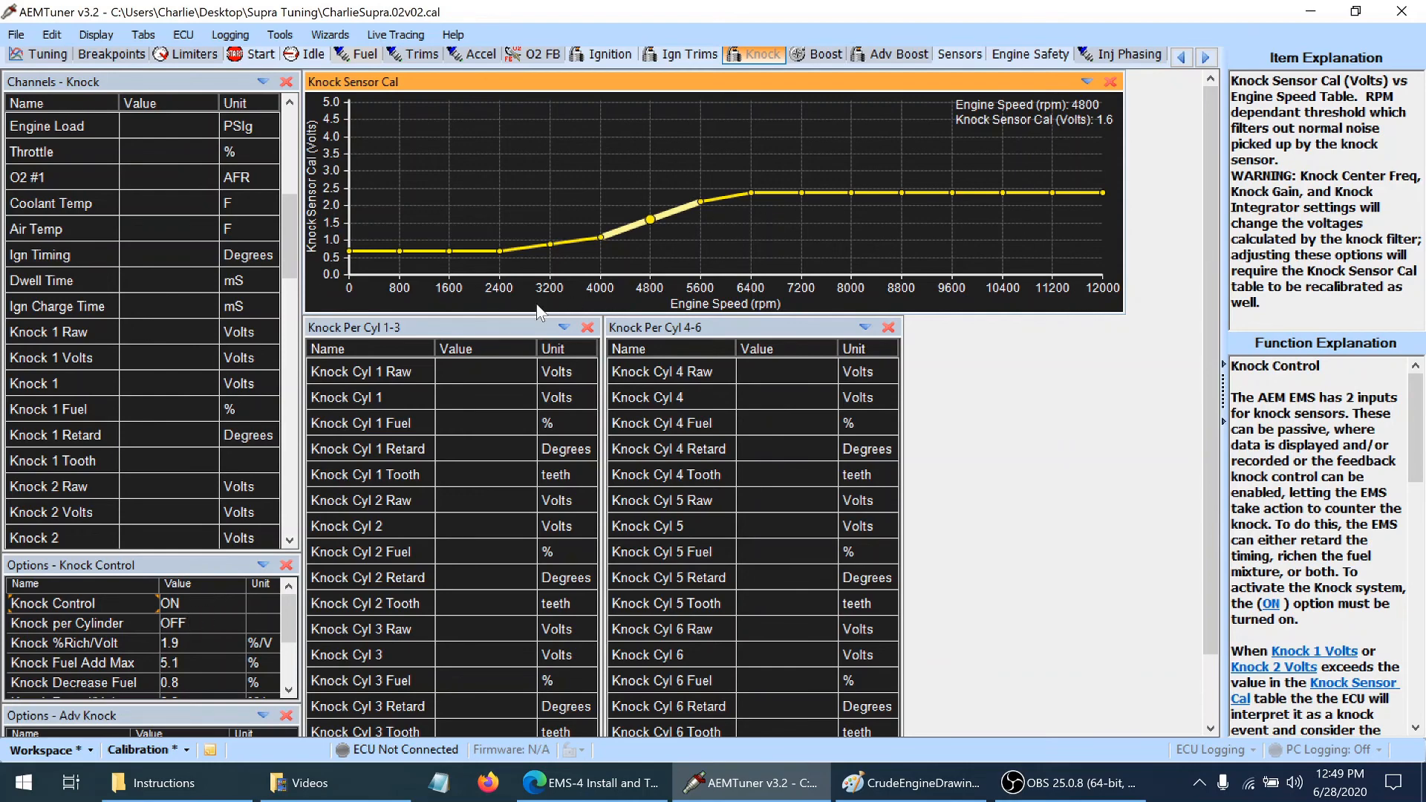
{"action": "left_click", "coordinate": [123, 627]}
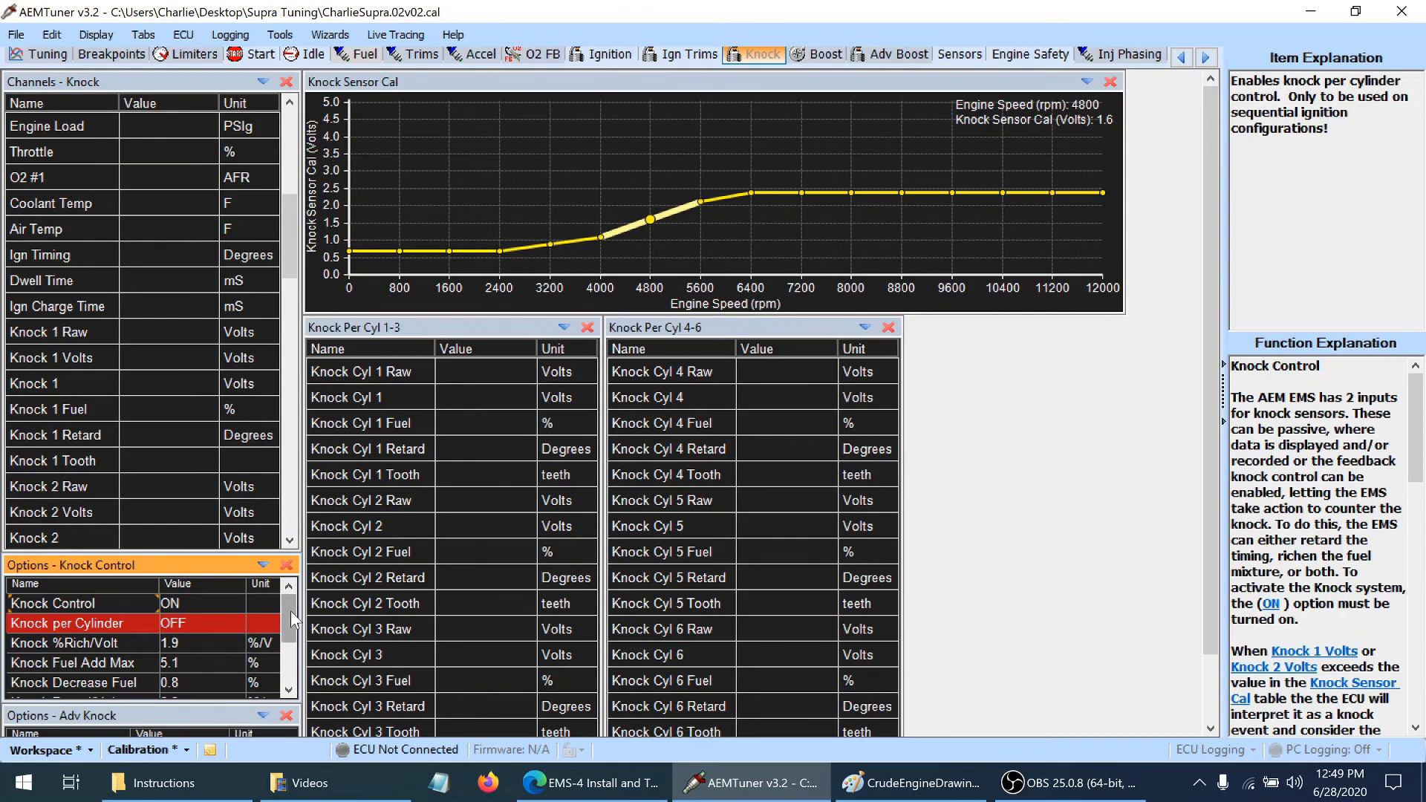
{"action": "left_click_drag", "start_coordinate": [291, 610], "coordinate": [291, 618]}
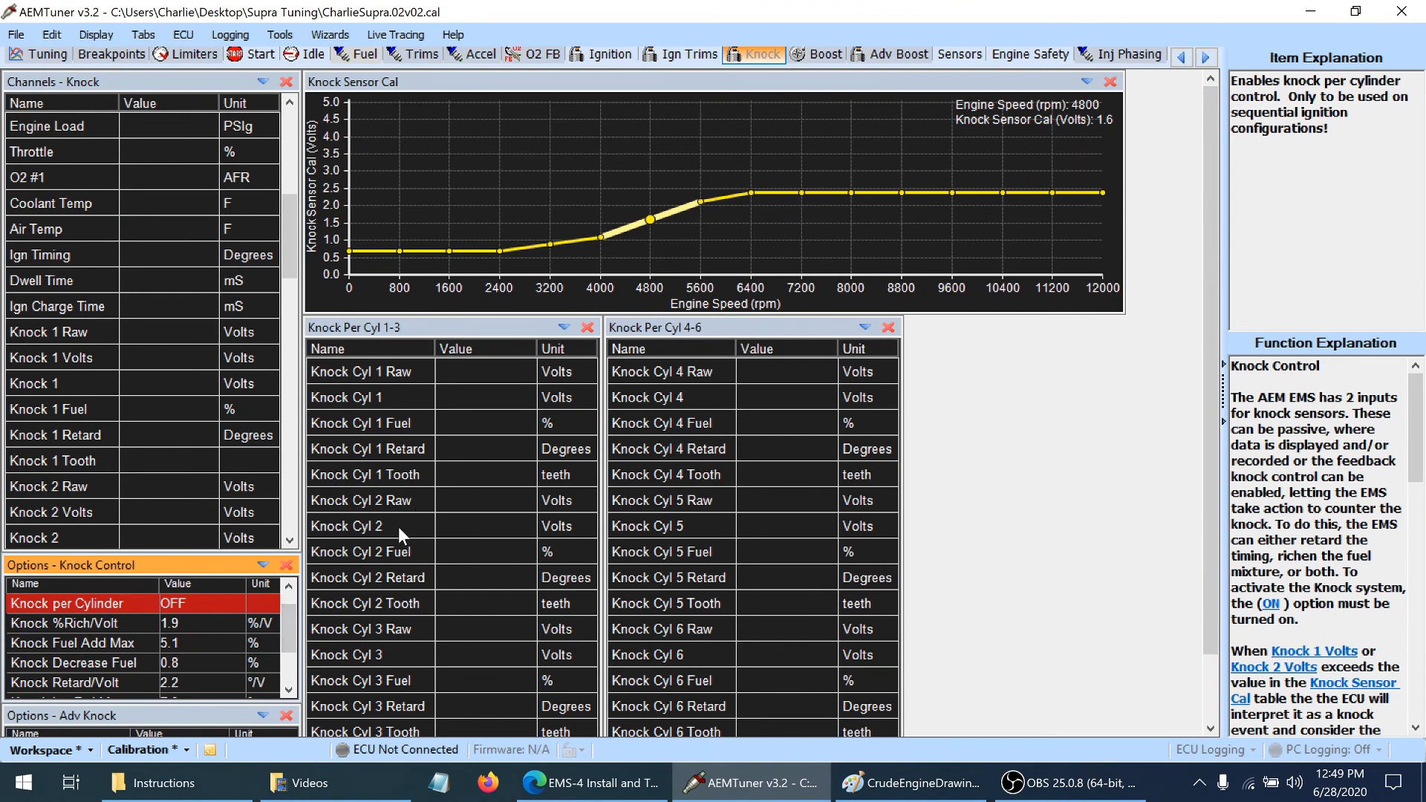
{"action": "left_click", "coordinate": [125, 627]}
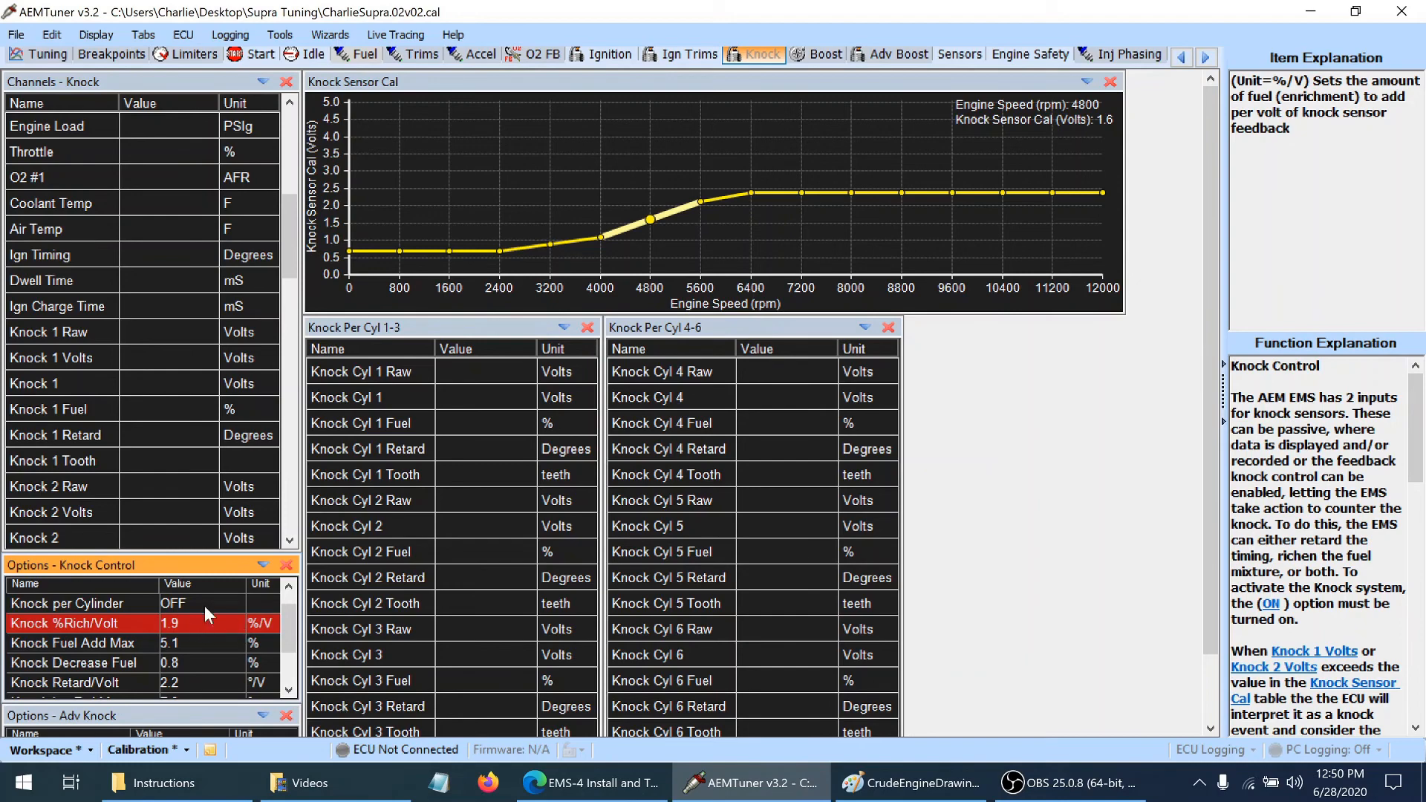
{"action": "left_click", "coordinate": [753, 189]}
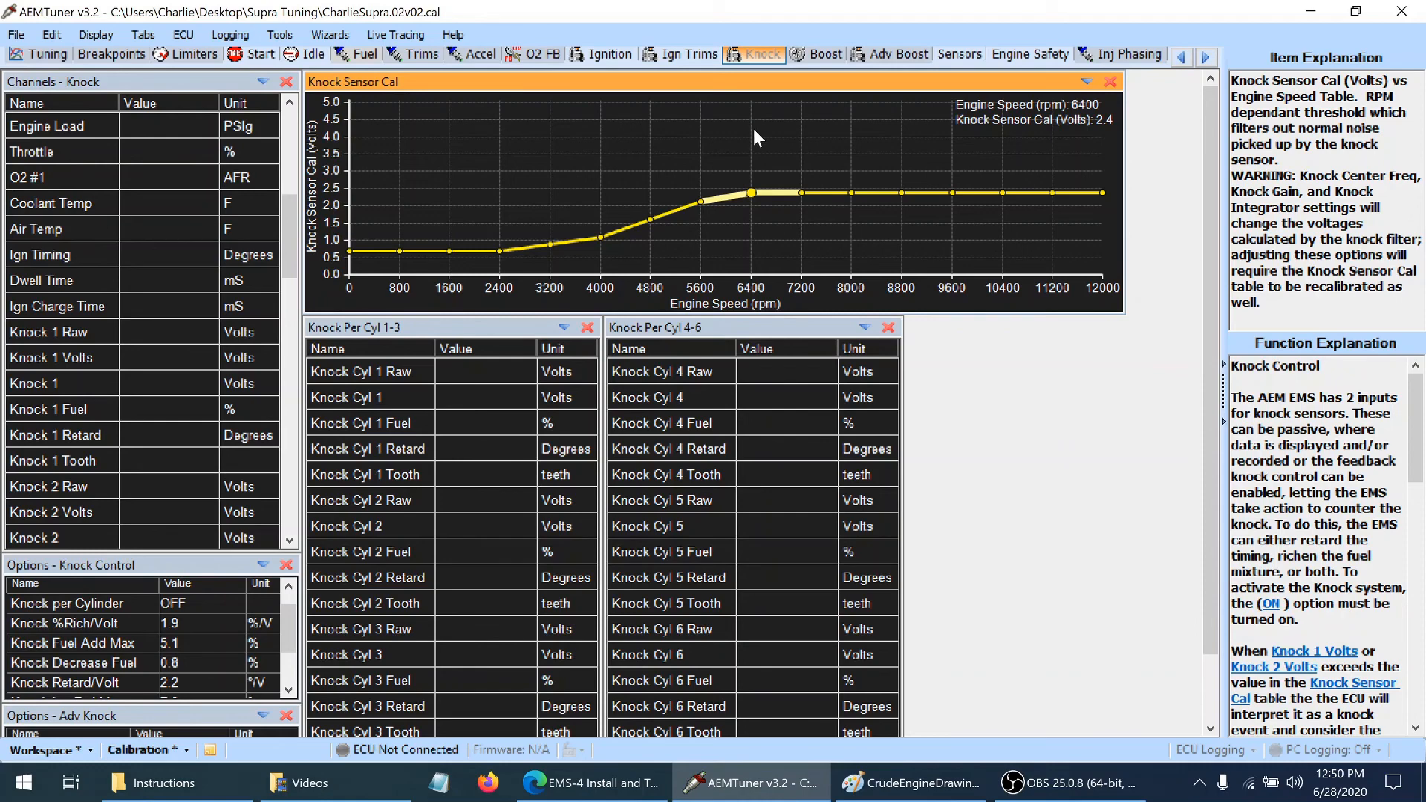
{"action": "left_click", "coordinate": [174, 643]}
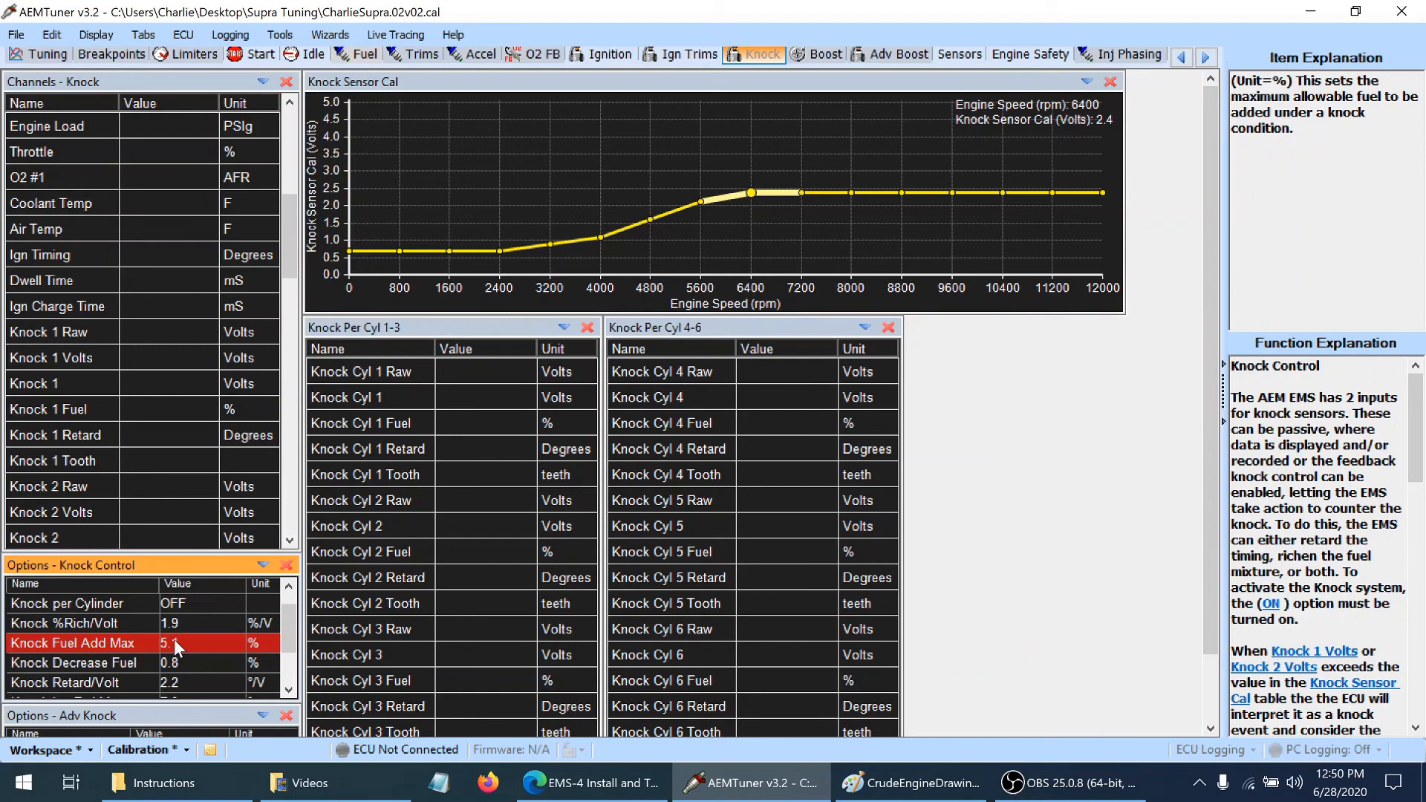
{"action": "left_click", "coordinate": [287, 692]}
{"action": "left_click", "coordinate": [288, 691]}
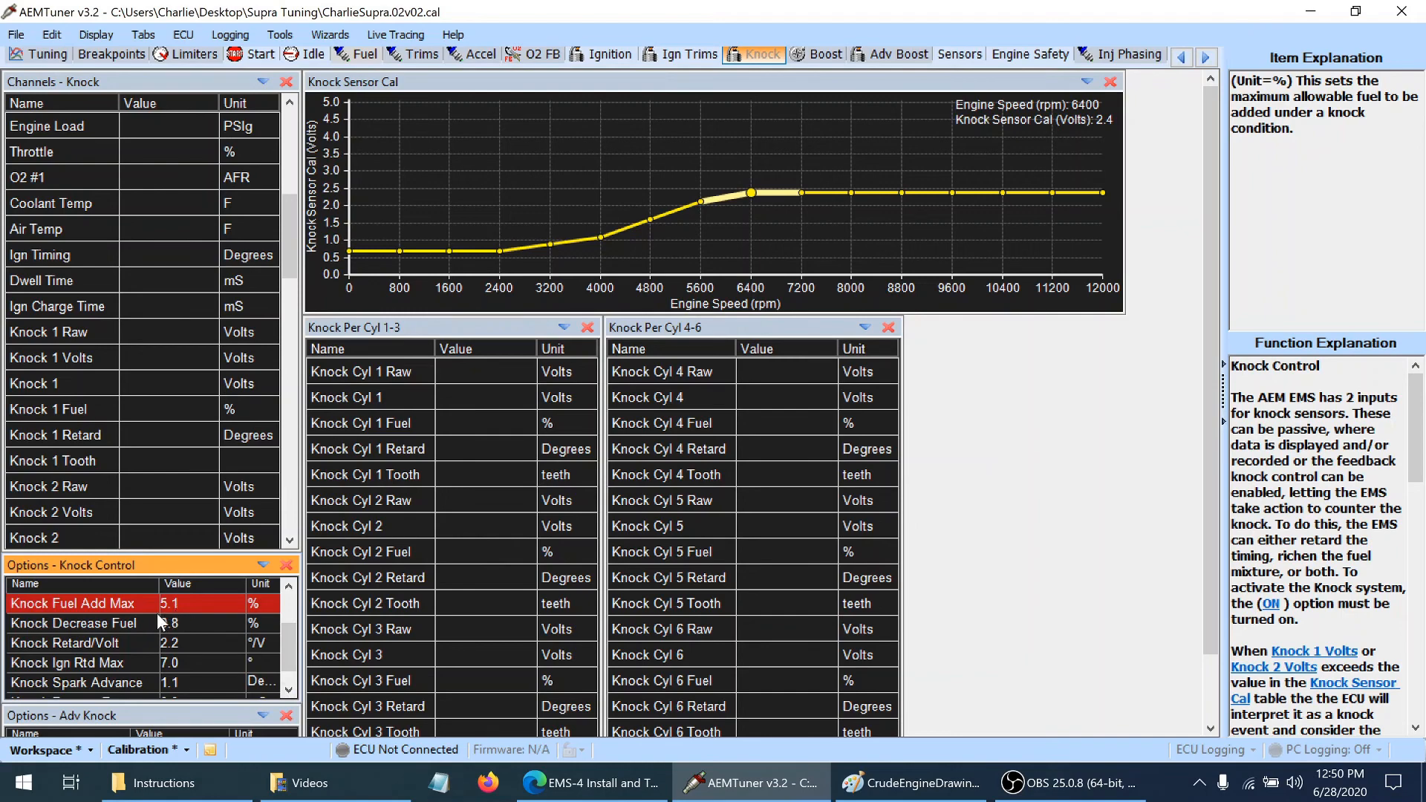
Review the descriptions of the Knock Decrease Fuel, Knock Retard/Volt, Knock Ign Rtd Max and Knock Spark Advance options
{"action": "left_click", "coordinate": [131, 621]}
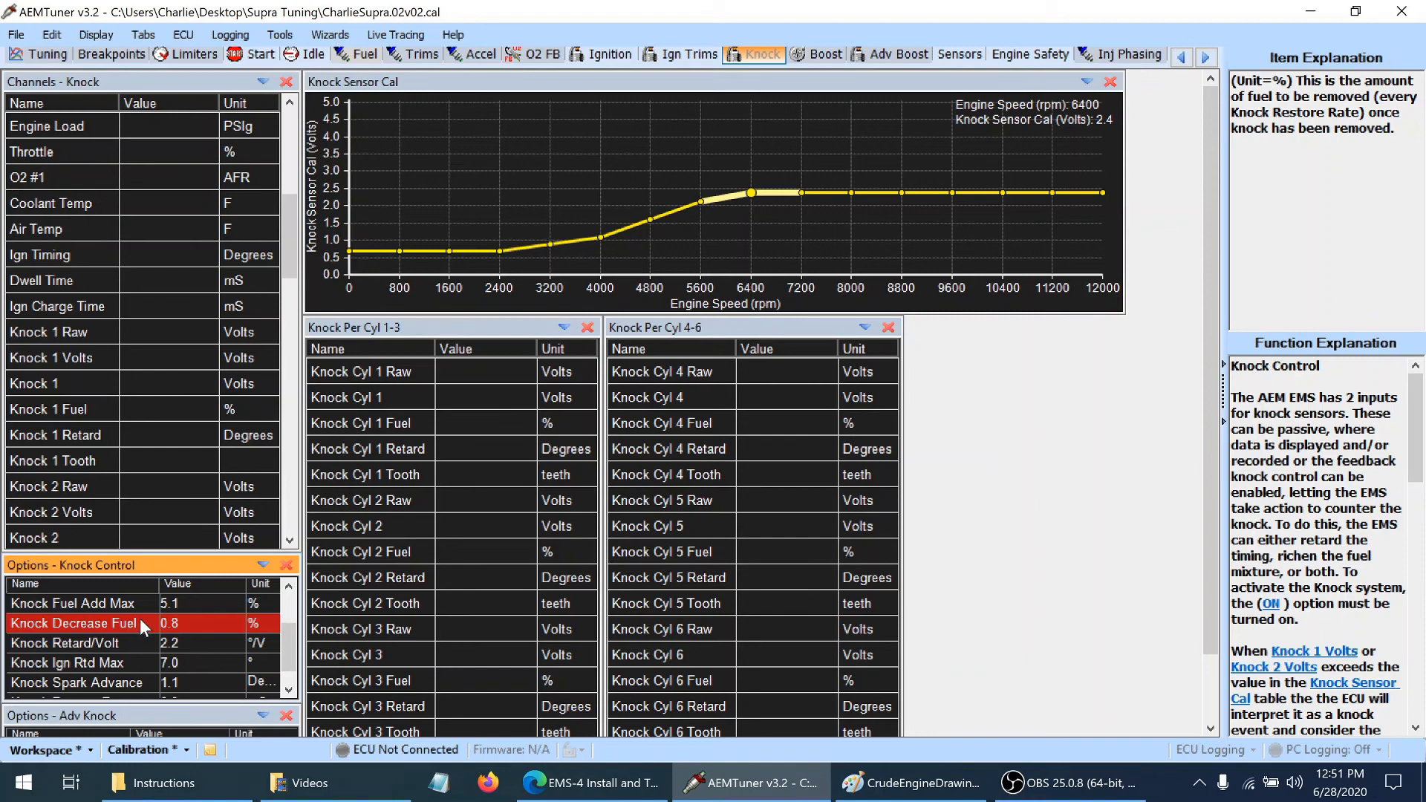
{"action": "left_click", "coordinate": [182, 642]}
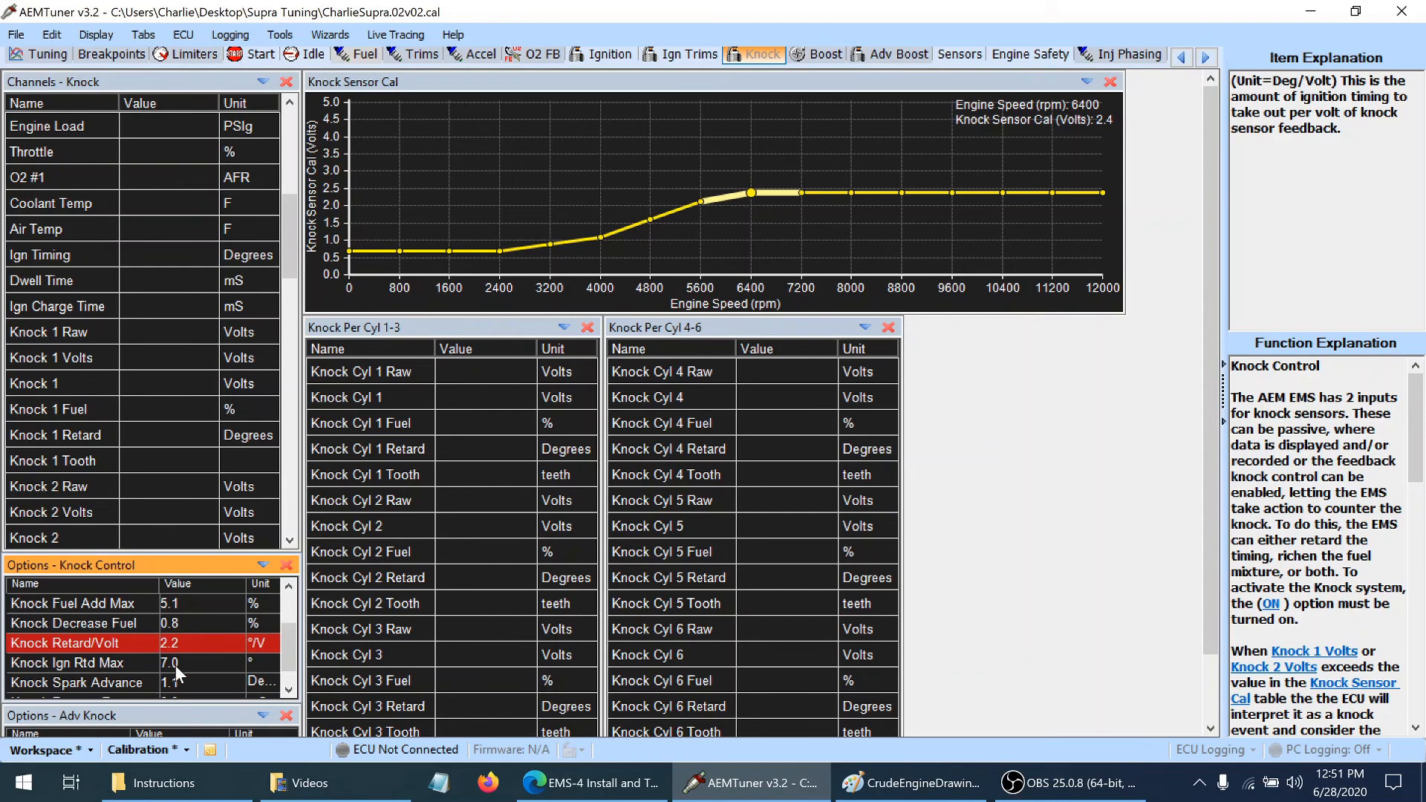
{"action": "left_click", "coordinate": [175, 663]}
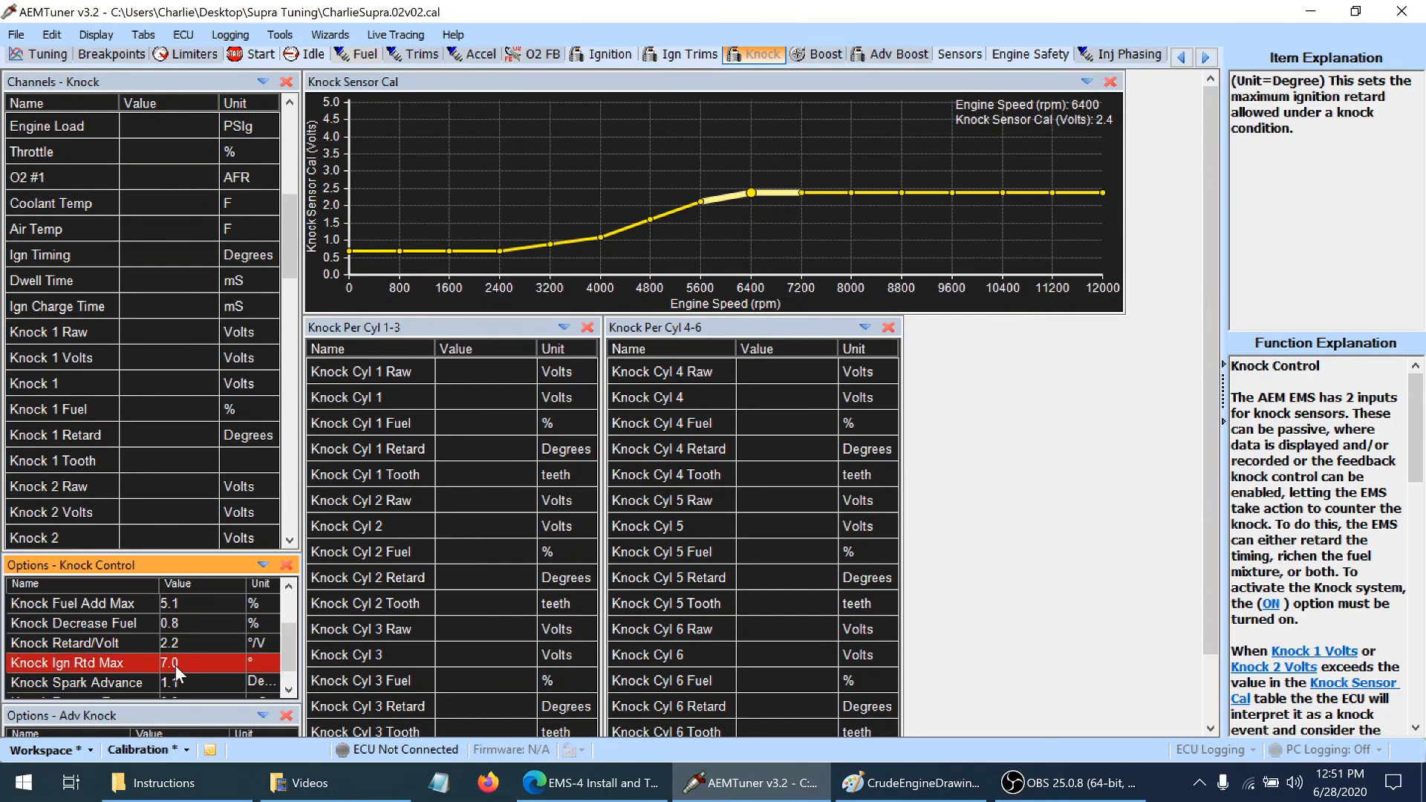
{"action": "key", "text": "Down"}
{"action": "key", "text": "Down"}
{"action": "key", "text": "Up"}
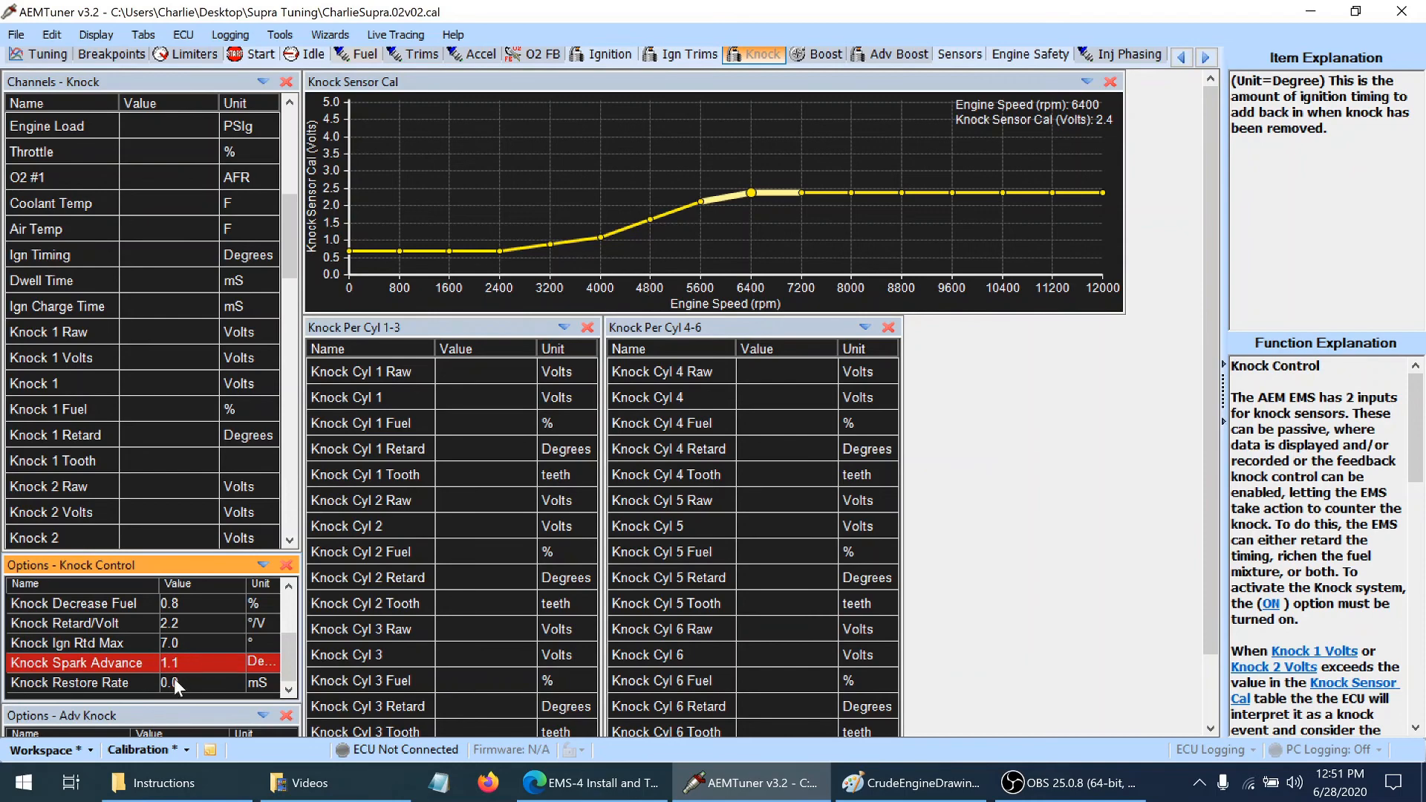
Set the Knock Restore Rate option to 73.8 mS
{"action": "left_click", "coordinate": [174, 682]}
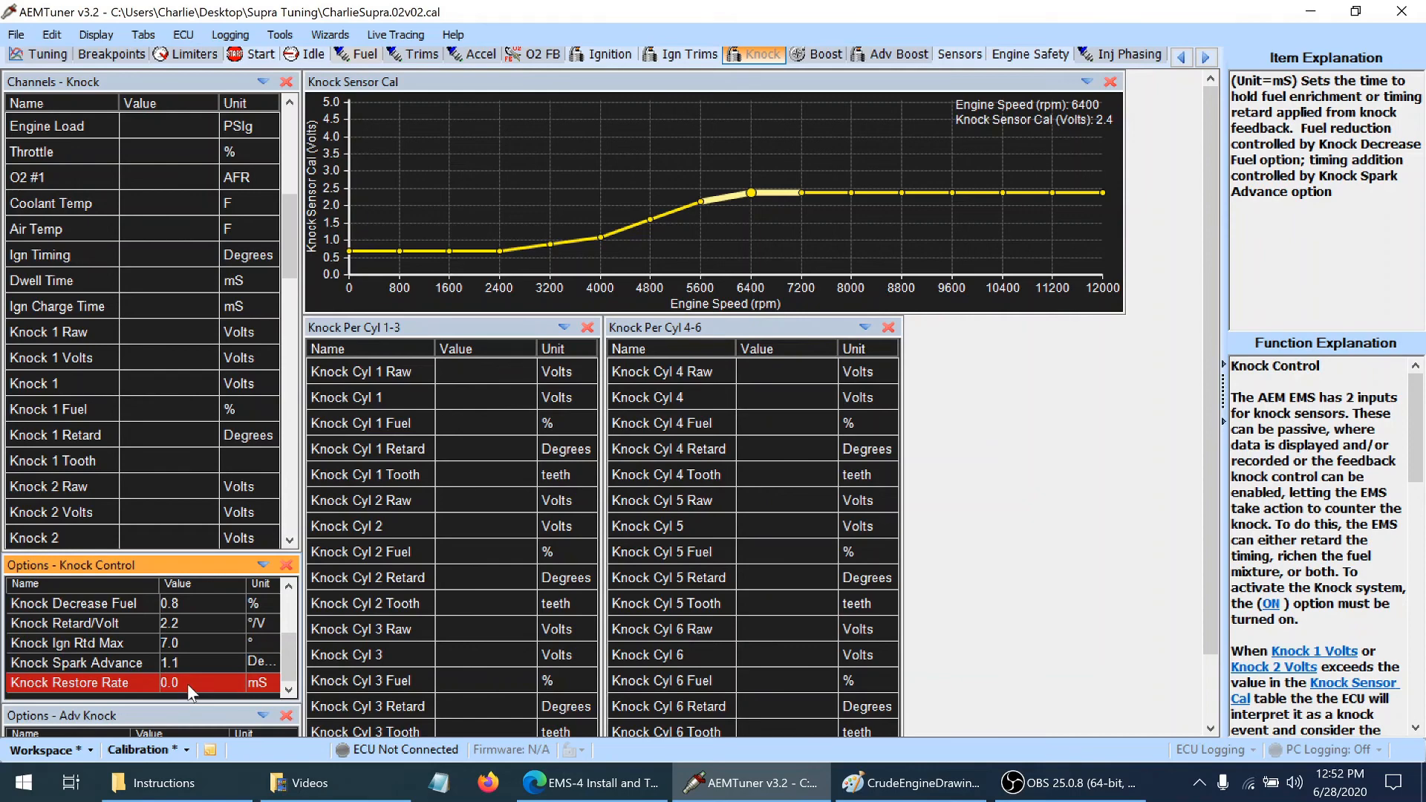
{"action": "left_click", "coordinate": [188, 683]}
{"action": "type", "text": "73.8"}
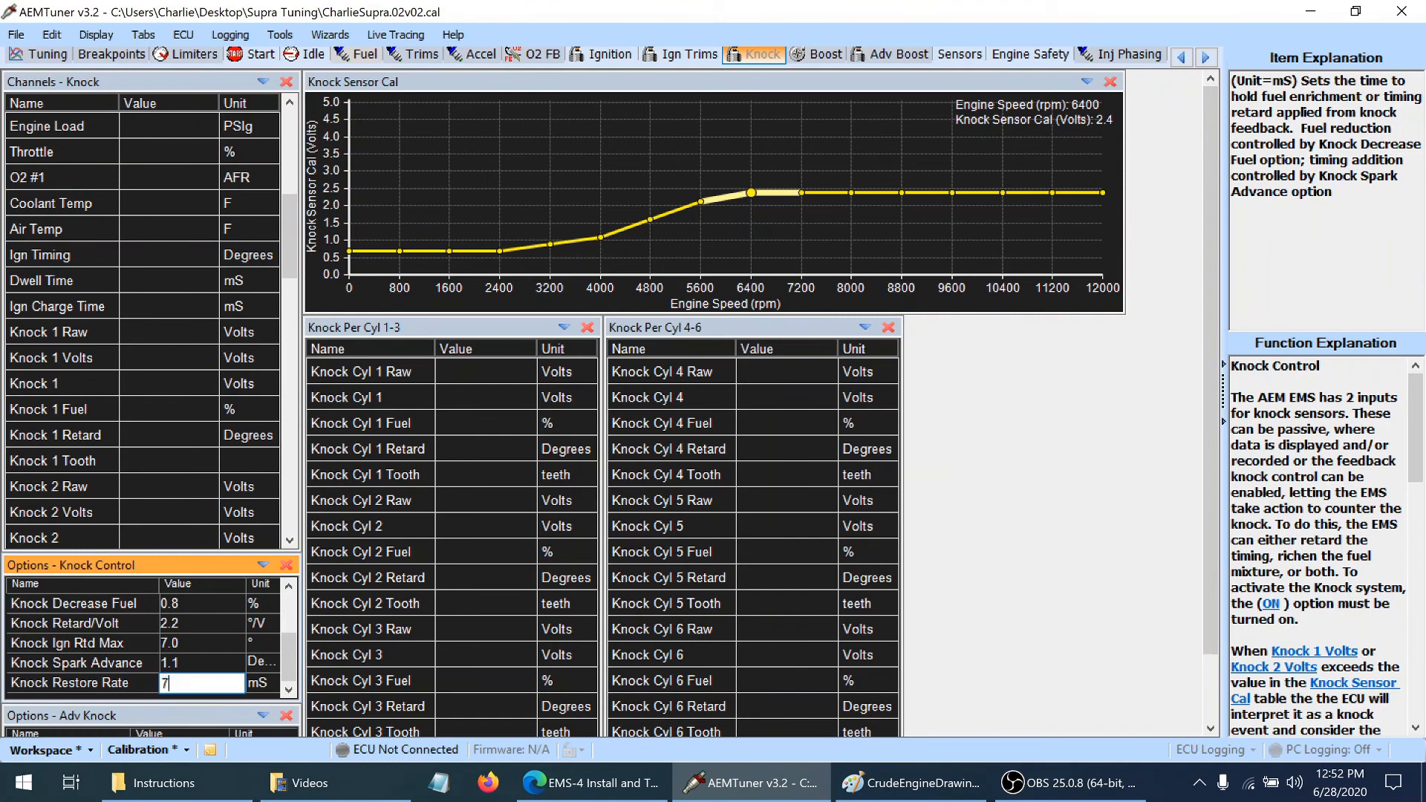
{"action": "key", "text": "Return"}
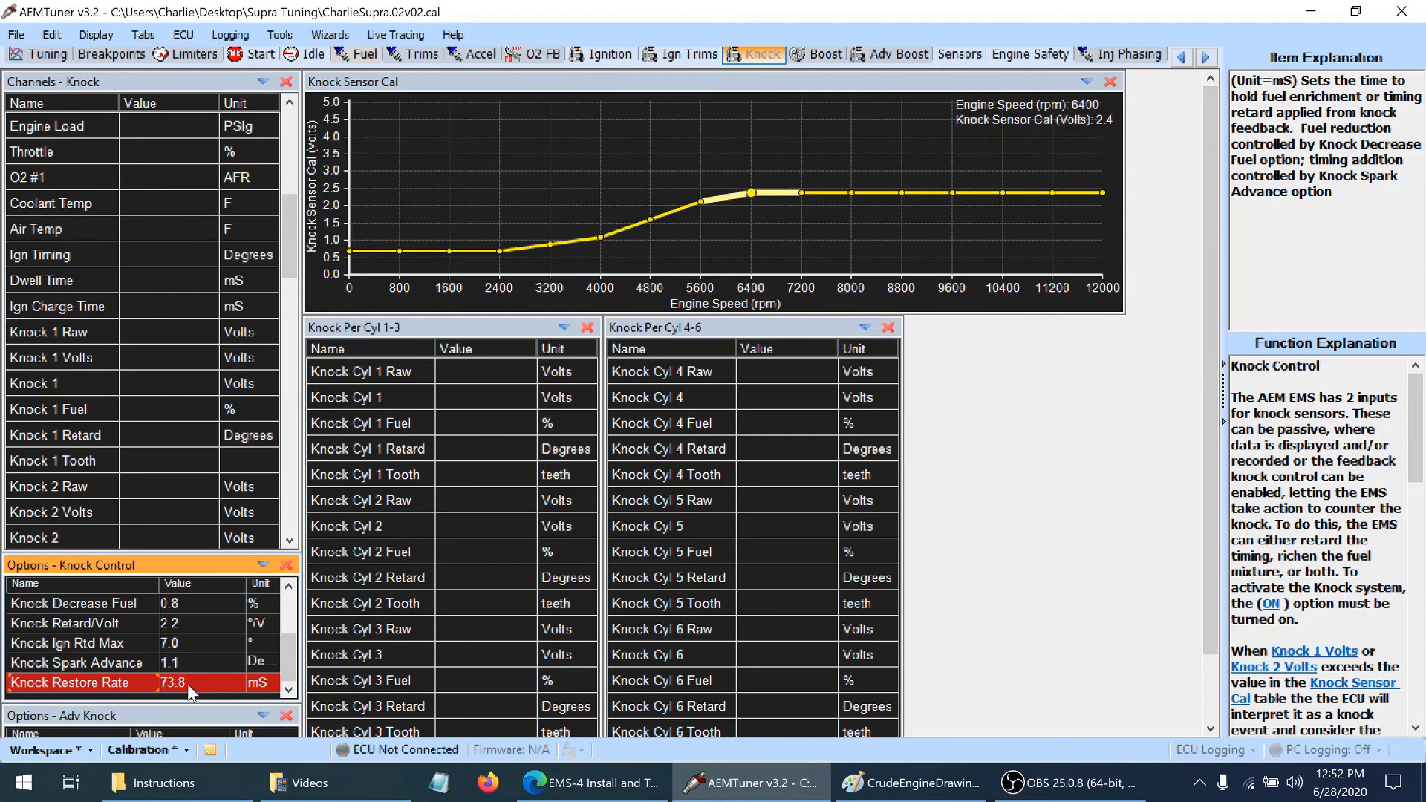
Open the Windows Calculator and divide 7000 by 60 to convert engine rpm to revolutions per second
{"action": "right_click", "coordinate": [10, 794]}
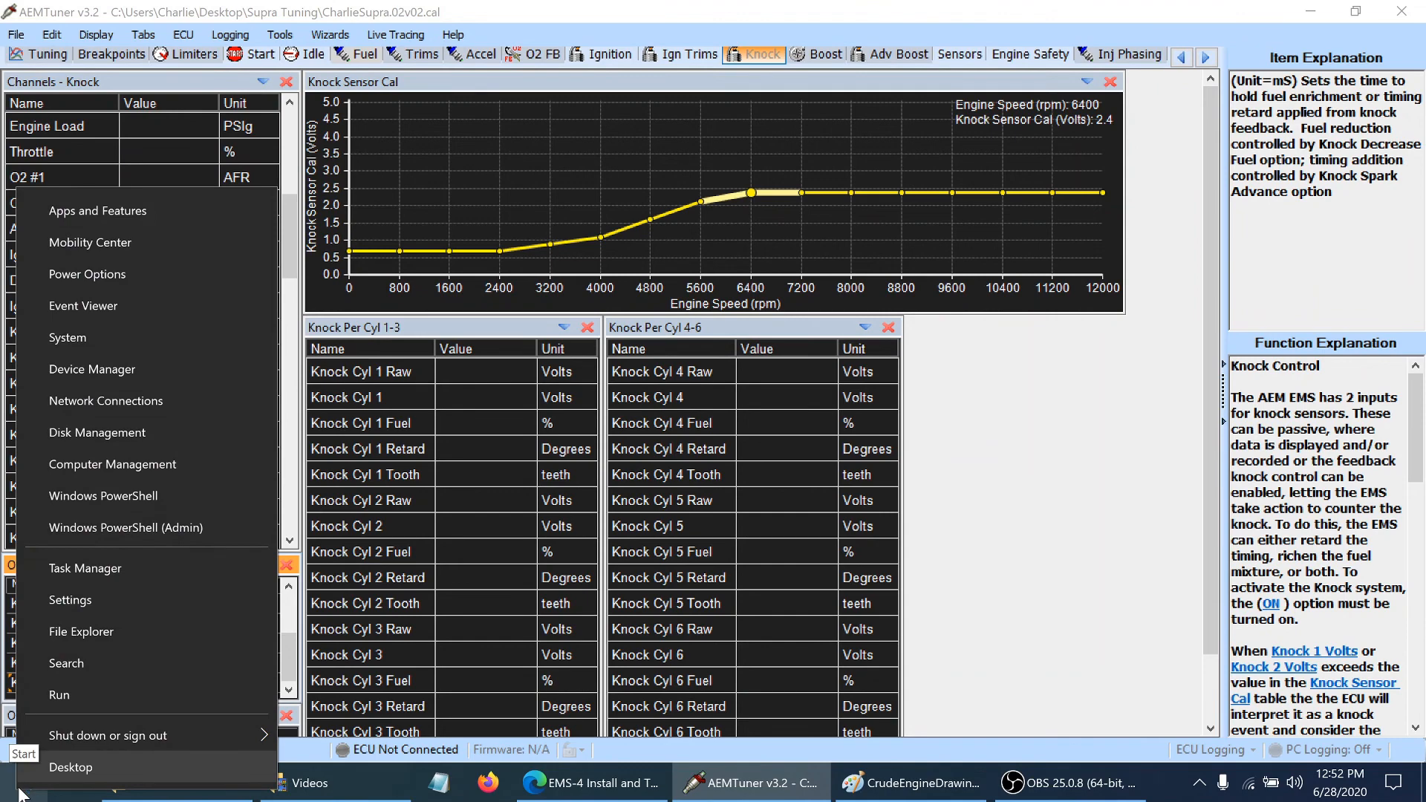
{"action": "left_click", "coordinate": [96, 689]}
{"action": "key", "text": "Return"}
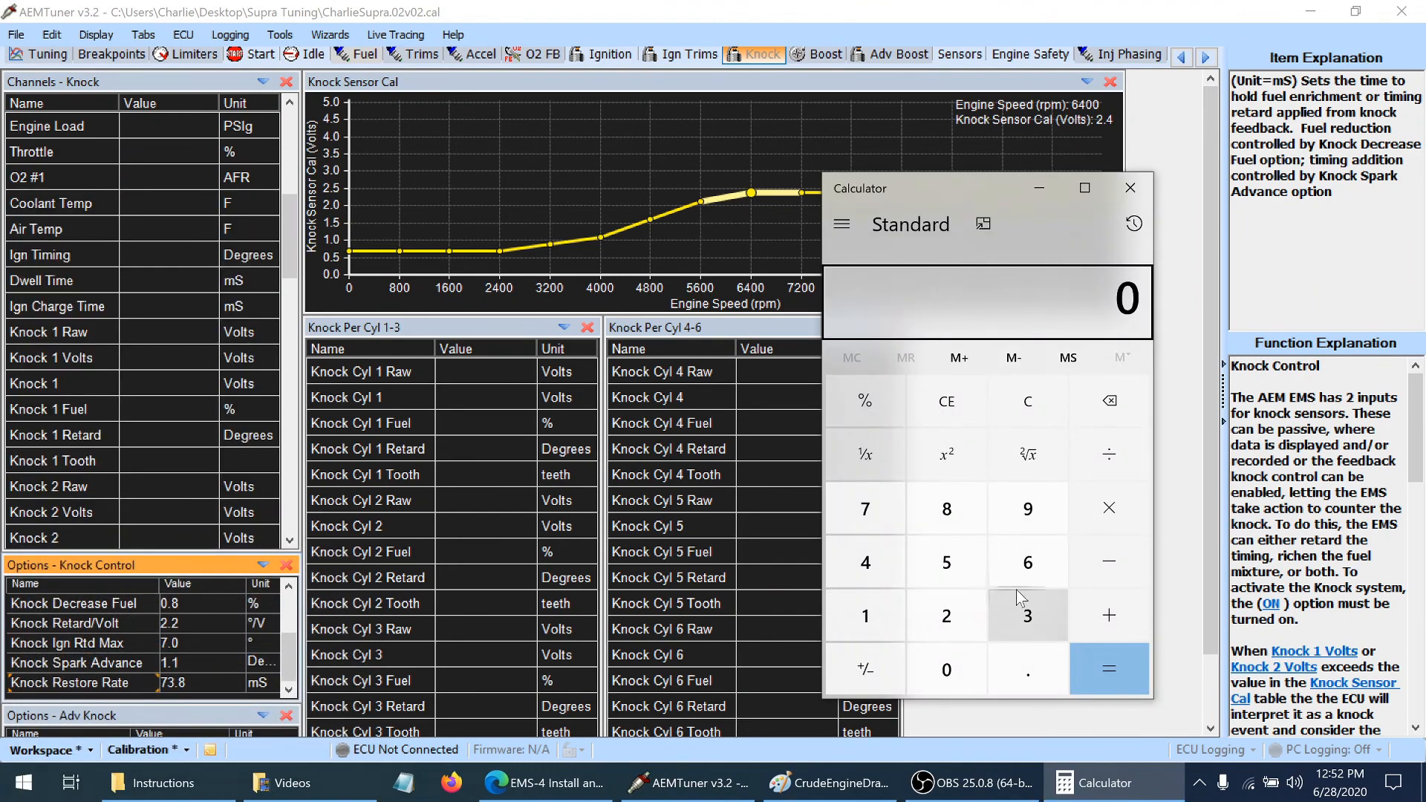
{"action": "left_click", "coordinate": [839, 510]}
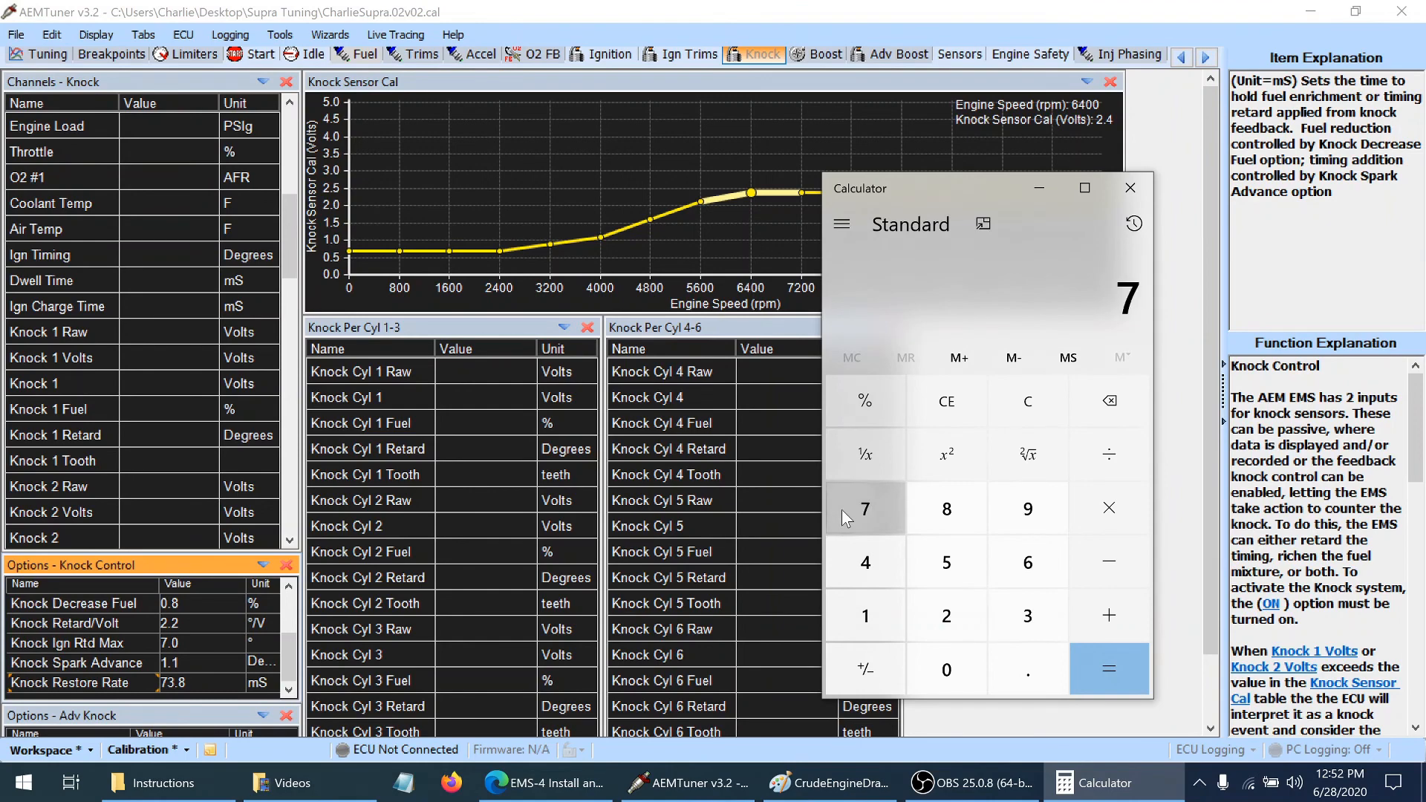
{"action": "left_click", "coordinate": [943, 679]}
{"action": "left_click", "coordinate": [942, 680]}
{"action": "left_click", "coordinate": [942, 680]}
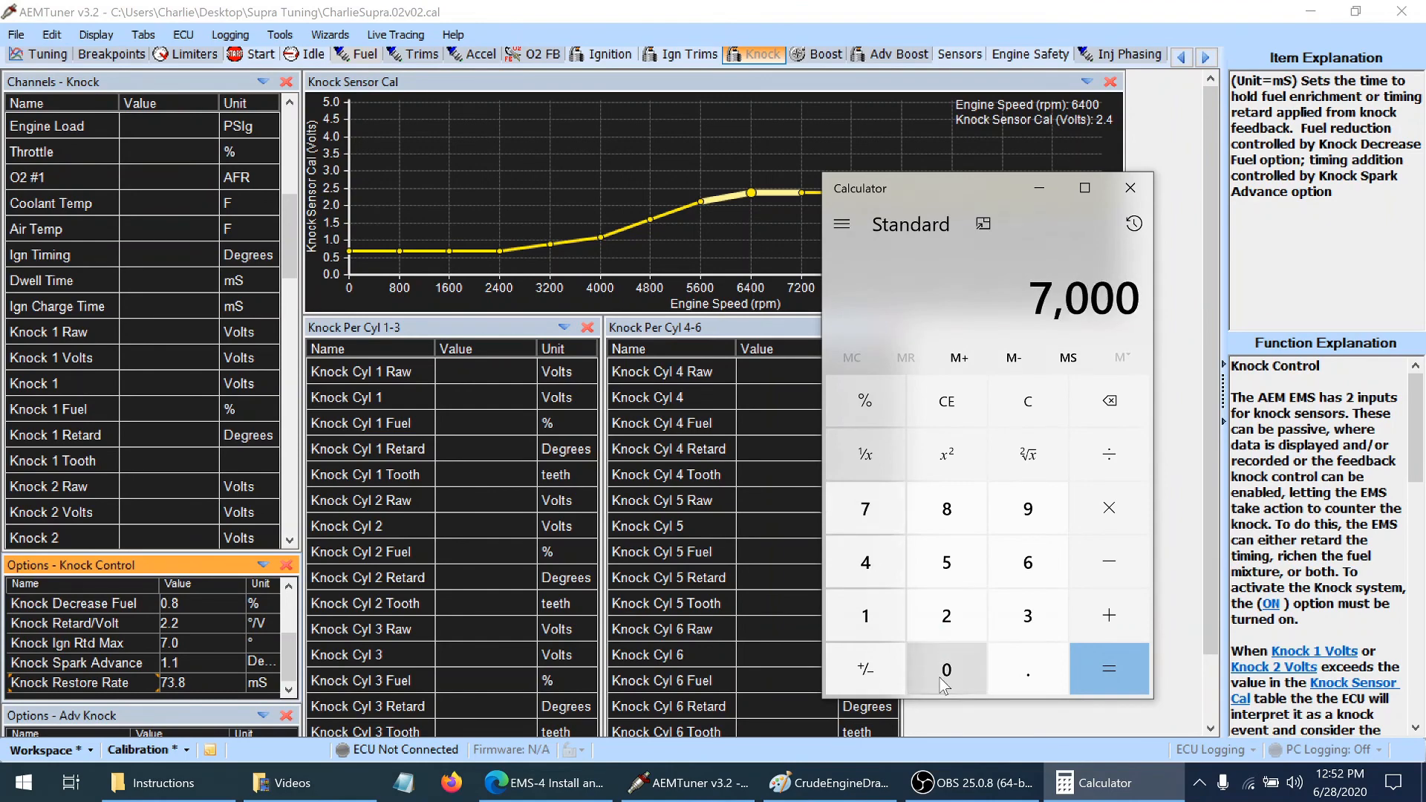
{"action": "left_click", "coordinate": [1109, 454]}
{"action": "left_click", "coordinate": [1039, 562]}
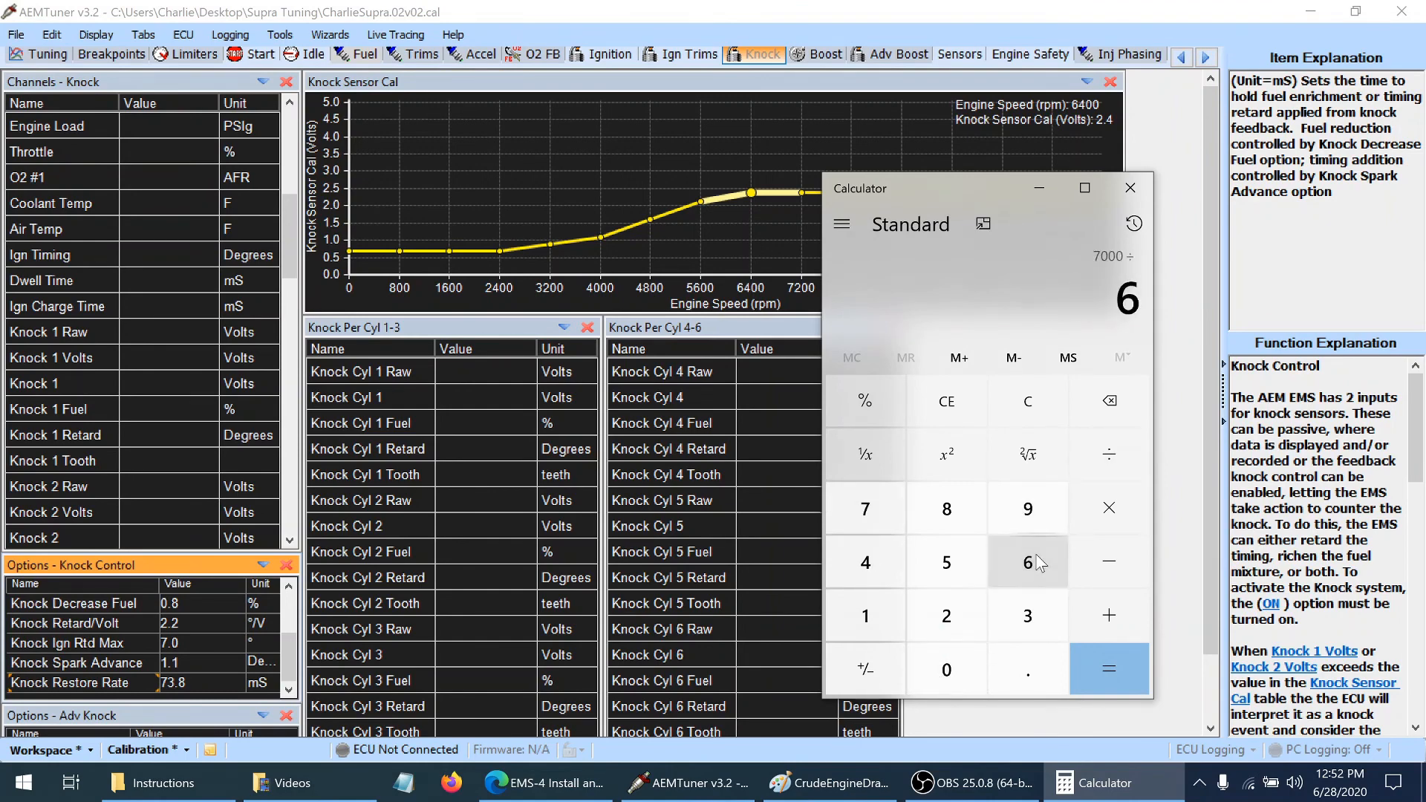
{"action": "left_click", "coordinate": [946, 669]}
{"action": "left_click", "coordinate": [1105, 684]}
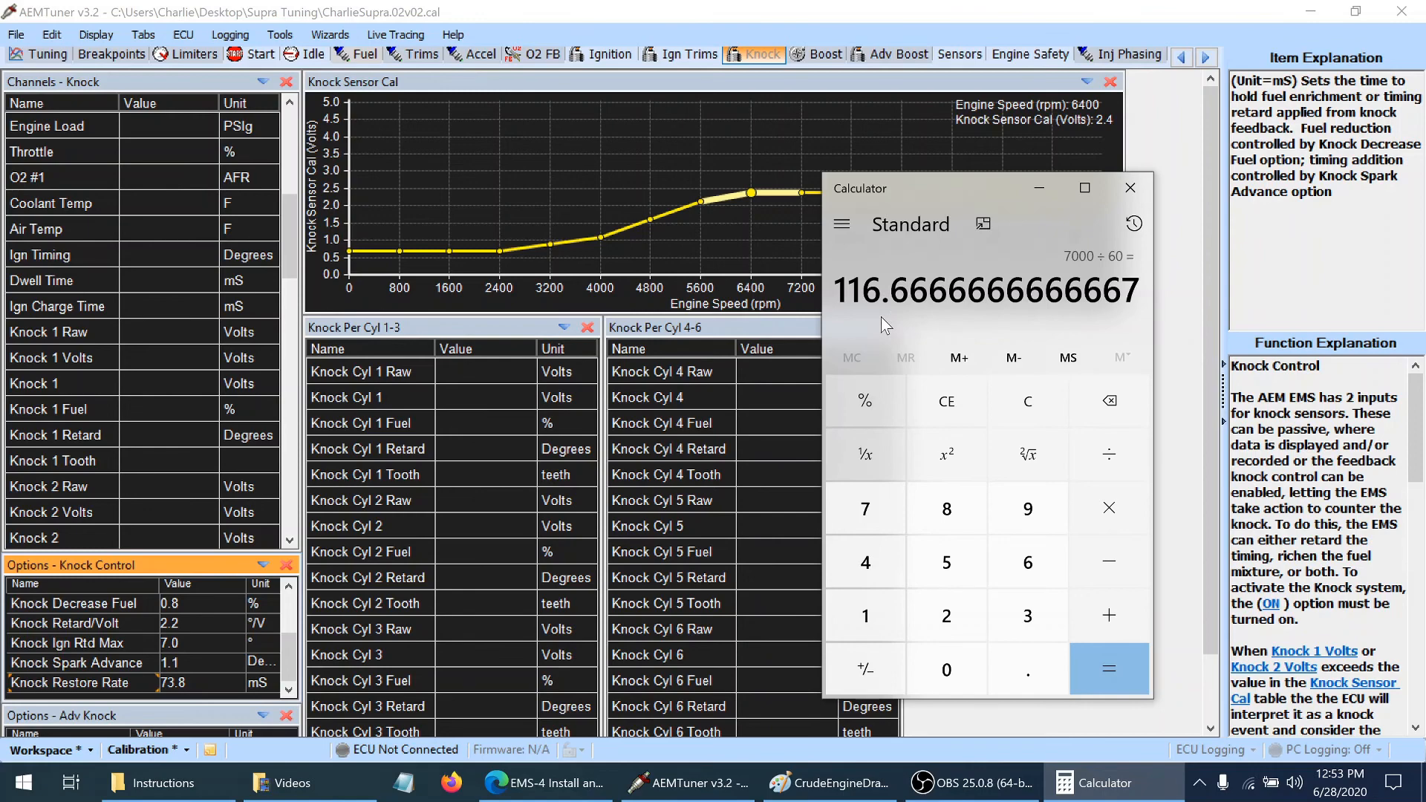
Divide 1 by 116 in the Calculator to get the duration of one engine revolution
{"action": "left_click", "coordinate": [872, 600]}
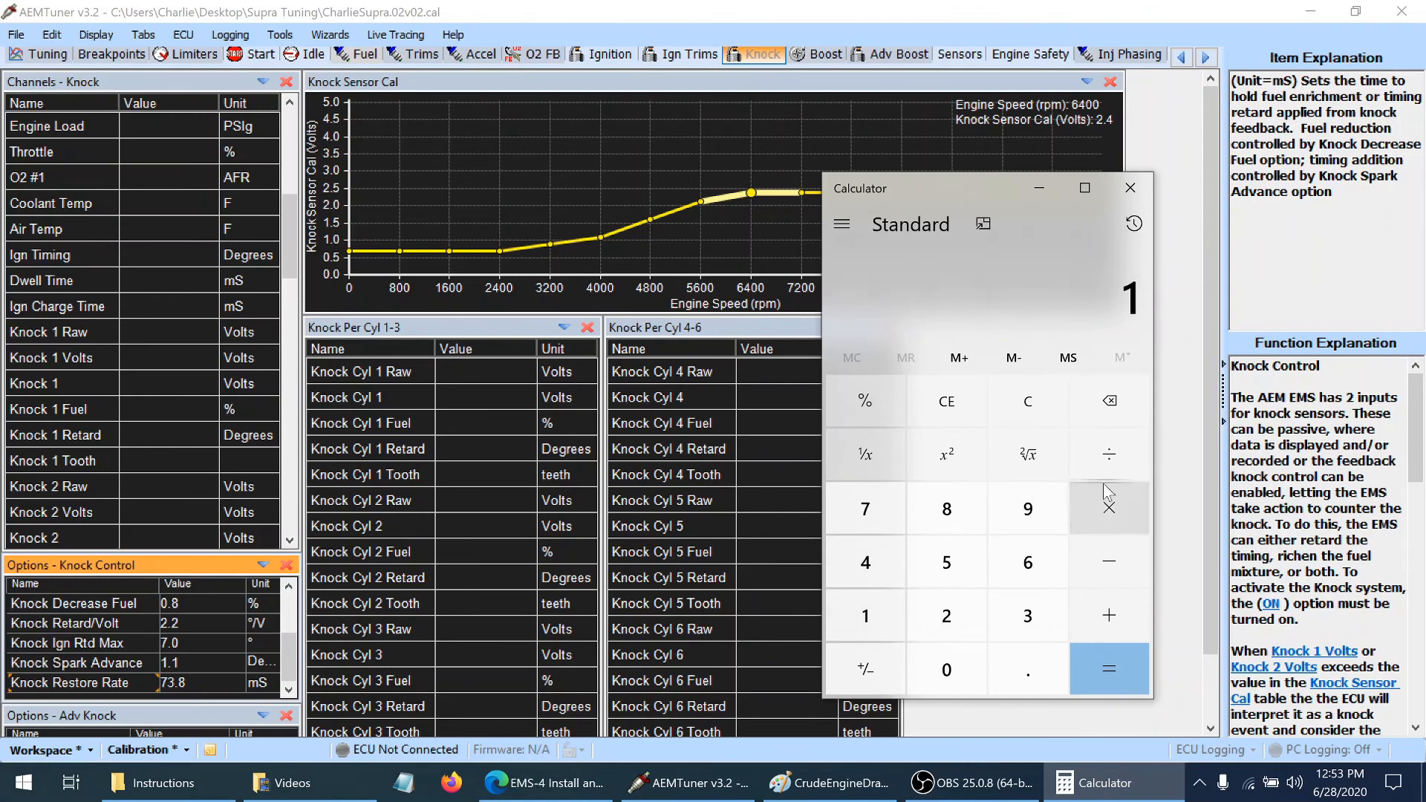
{"action": "left_click", "coordinate": [1118, 467]}
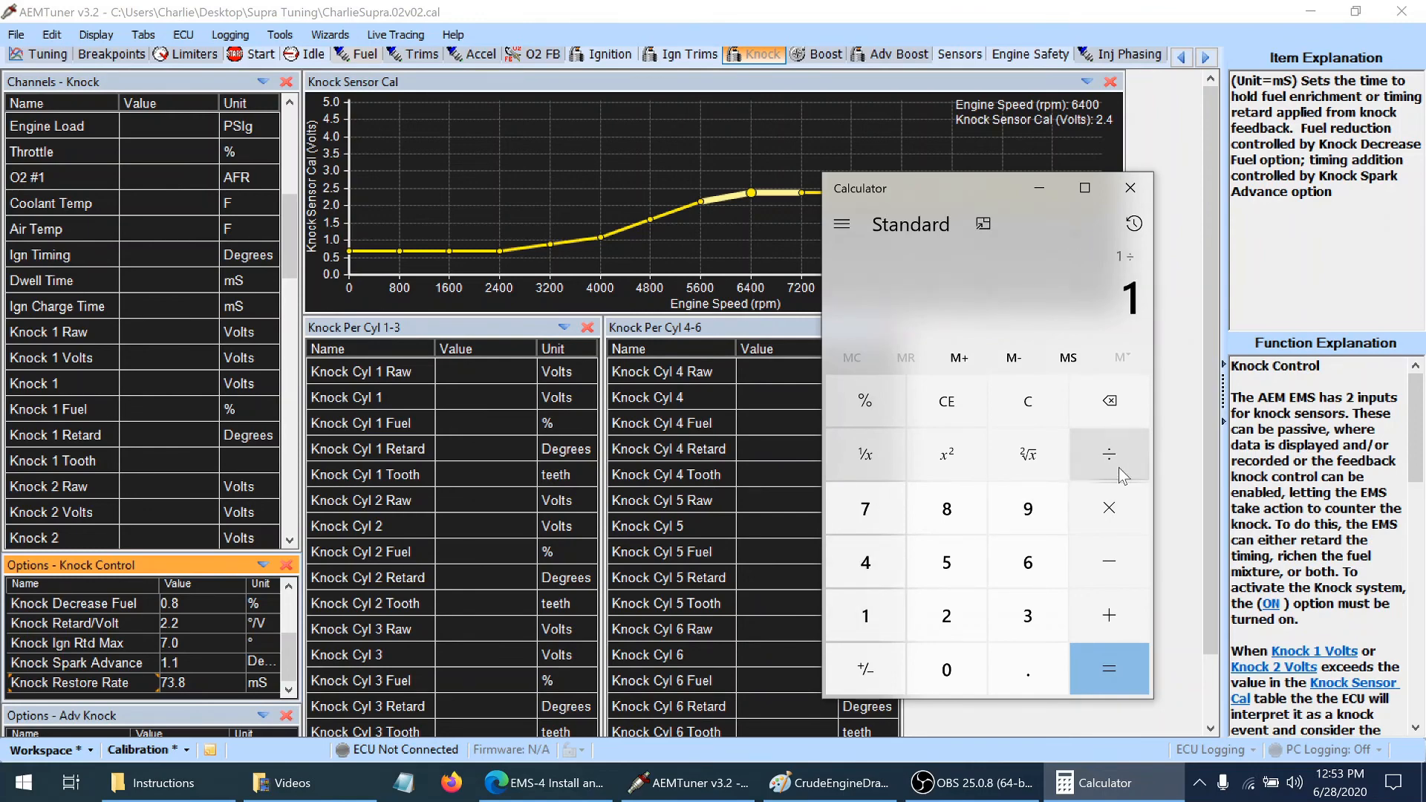
{"action": "left_click", "coordinate": [862, 610]}
{"action": "left_click", "coordinate": [861, 610]}
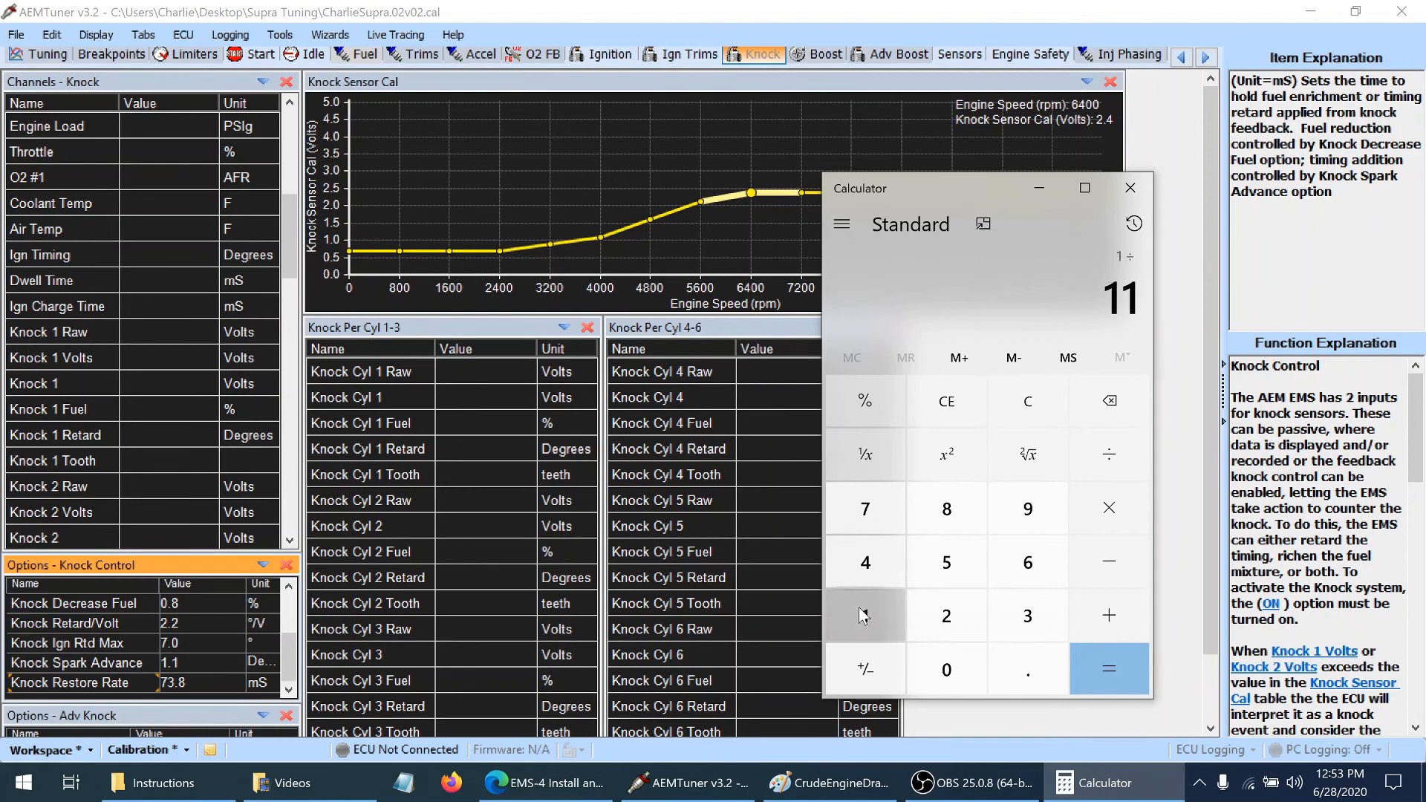
{"action": "left_click", "coordinate": [1041, 570]}
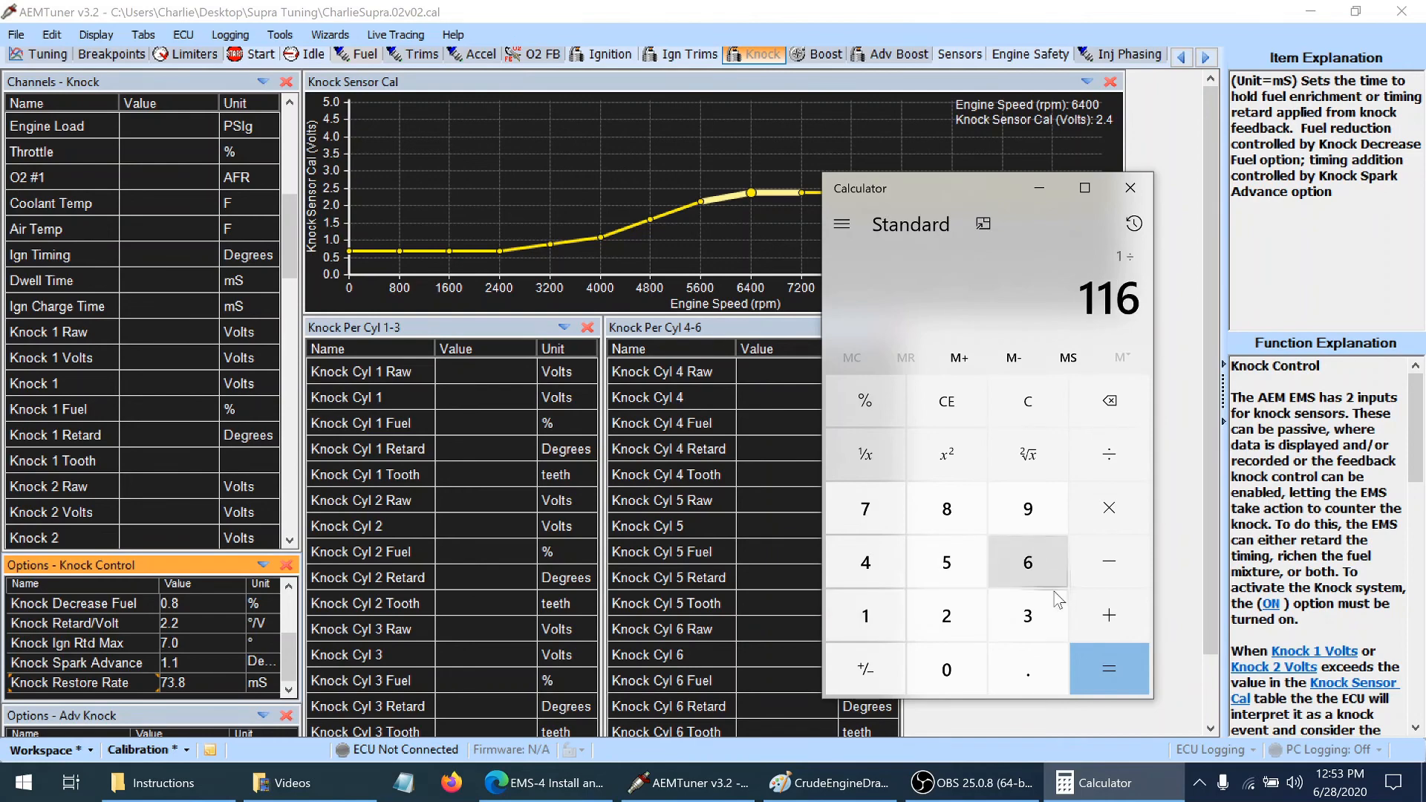
{"action": "left_click", "coordinate": [1108, 668]}
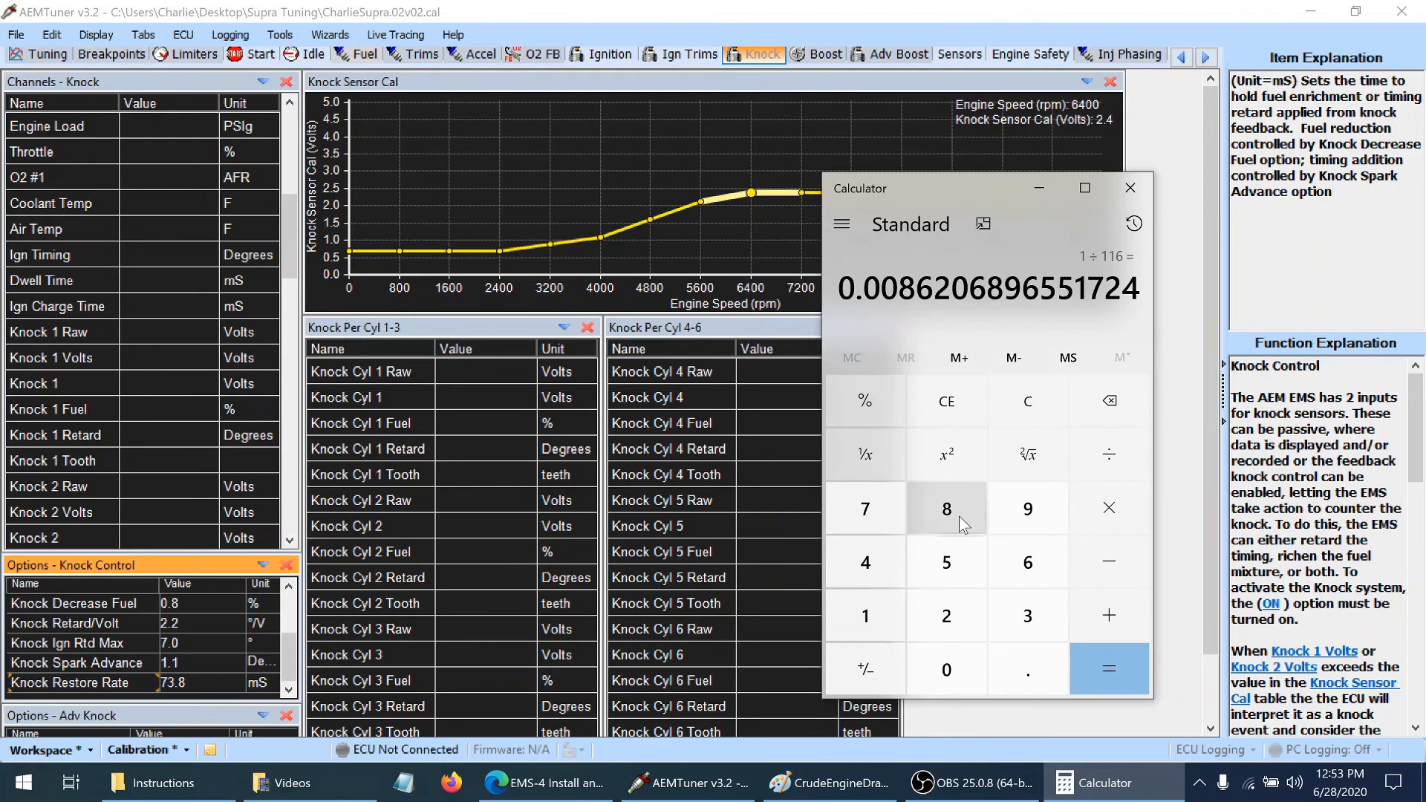
Switch back to AEMTuner and examine the Knock Per Cyl 1-3 and 4-6 channels and the Adv Knock options
{"action": "left_click", "coordinate": [287, 661]}
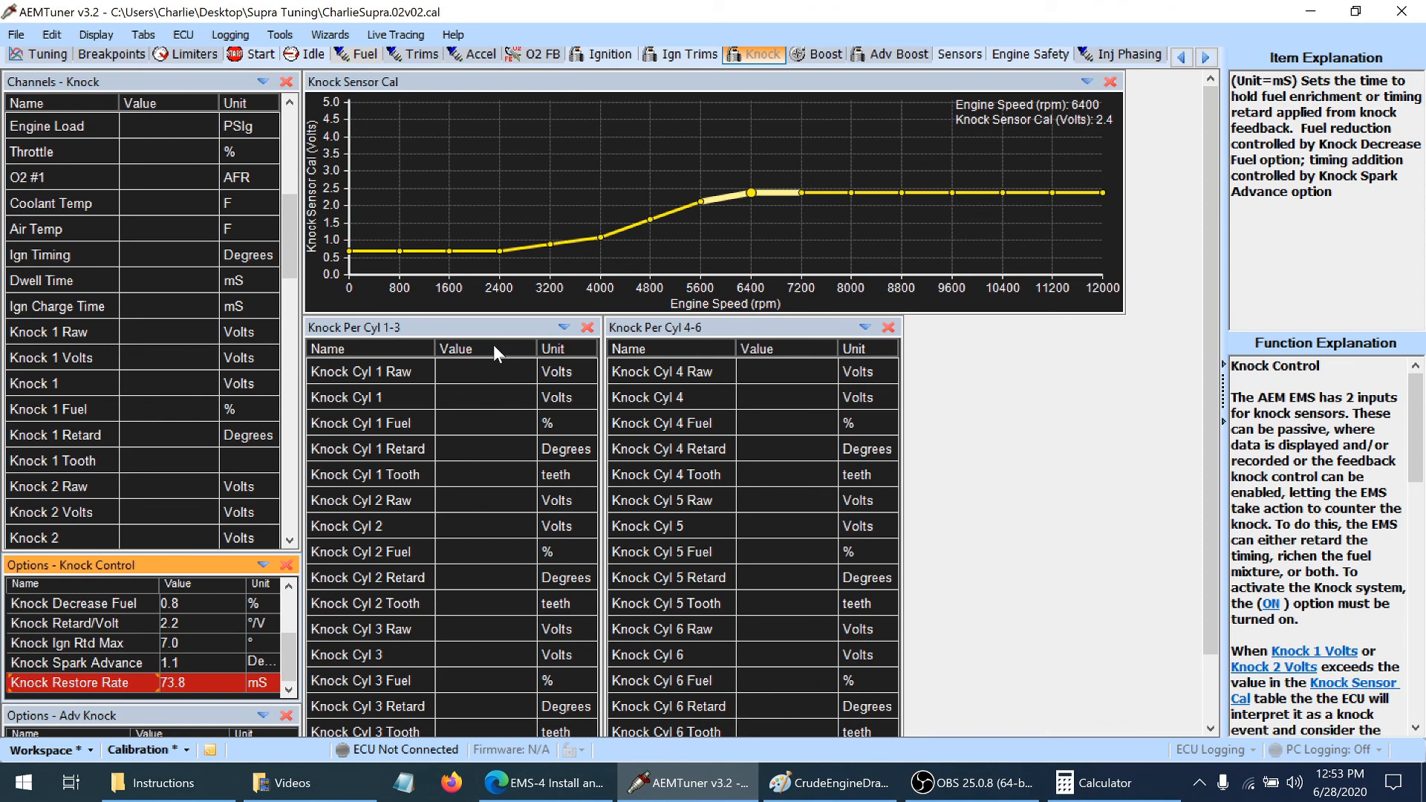
{"action": "left_click", "coordinate": [431, 380]}
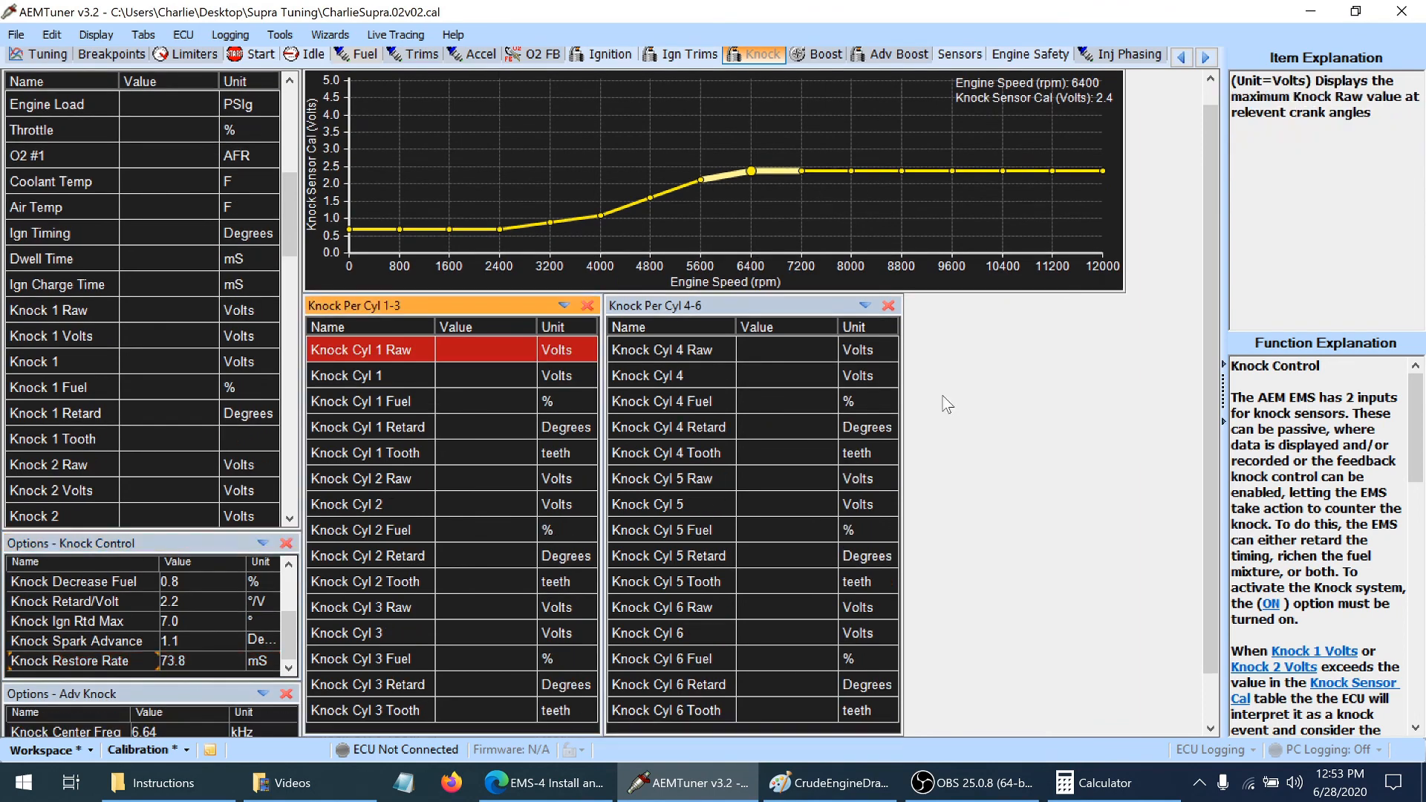
{"action": "left_click_drag", "start_coordinate": [1207, 323], "coordinate": [1209, 394]}
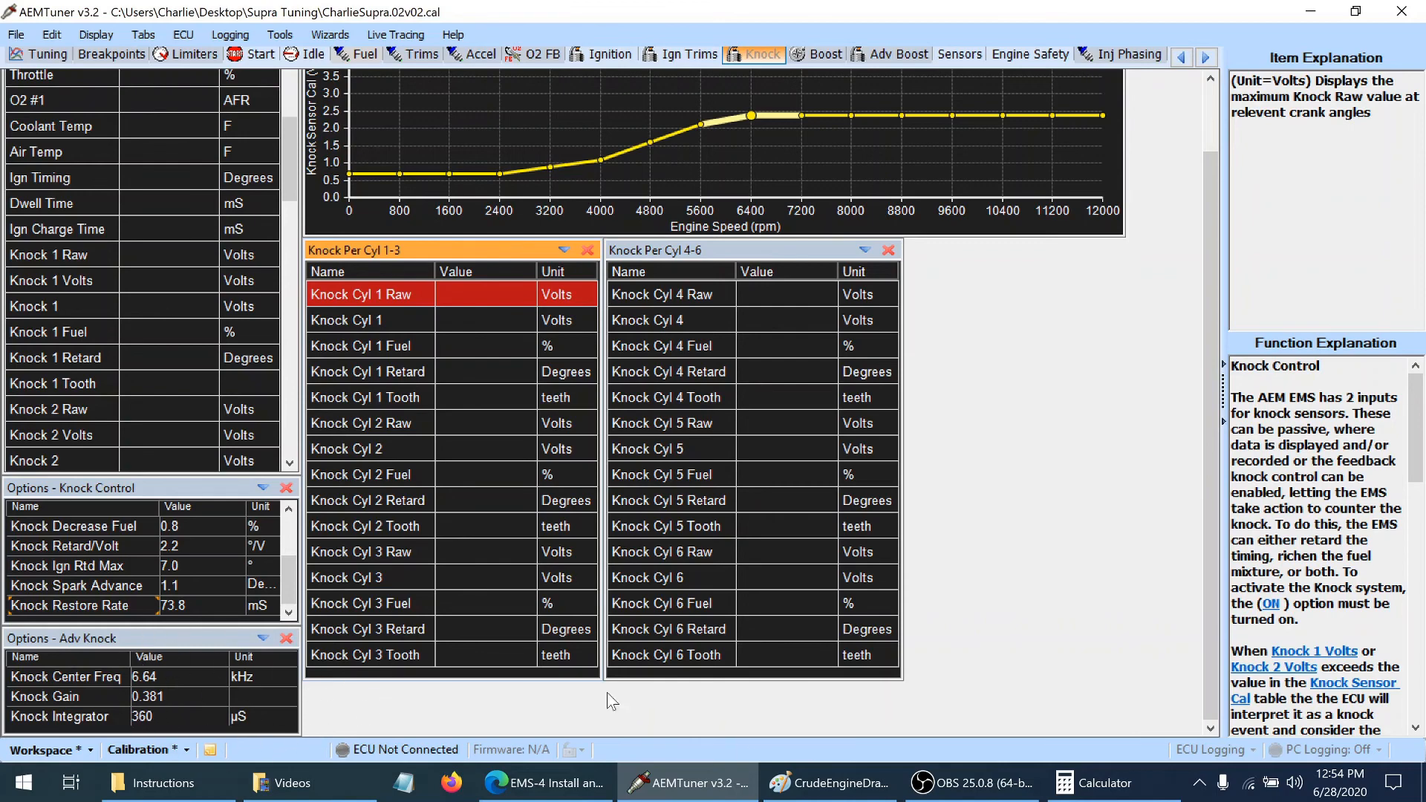
{"action": "left_click_drag", "start_coordinate": [1213, 425], "coordinate": [1218, 224]}
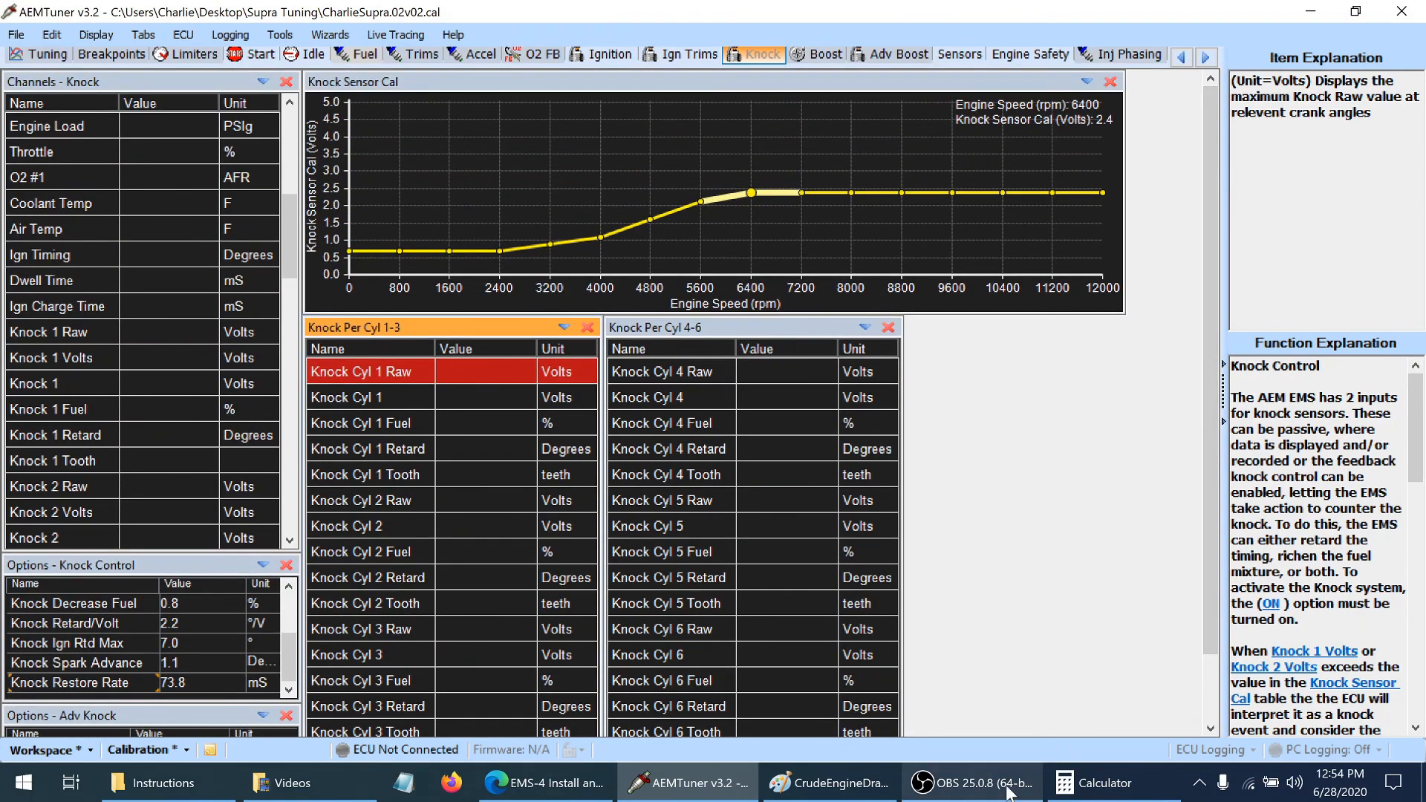
{"action": "scroll", "coordinate": [1178, 322], "scroll_direction": "down", "scroll_amount": 1}
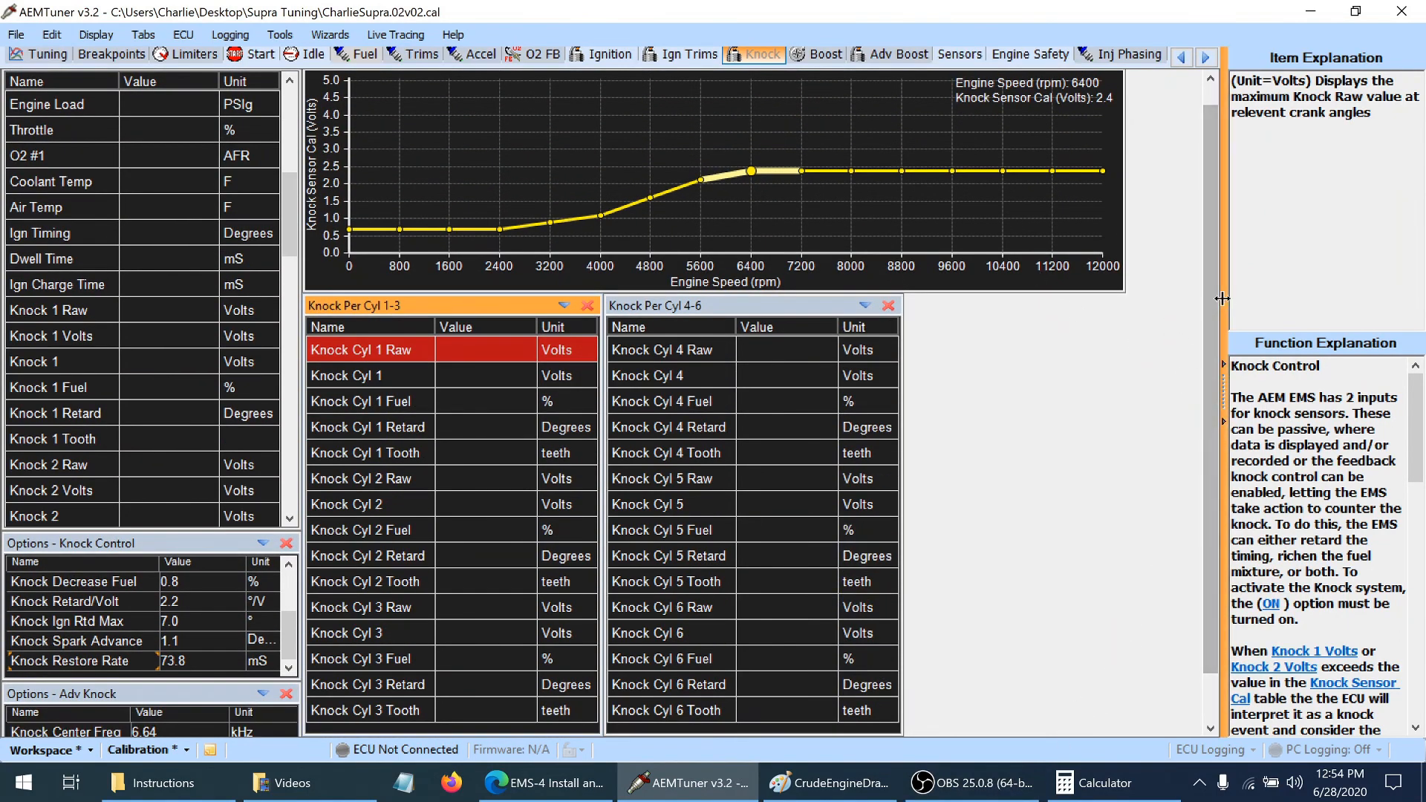
{"action": "scroll", "coordinate": [1209, 223], "scroll_direction": "up", "scroll_amount": 1}
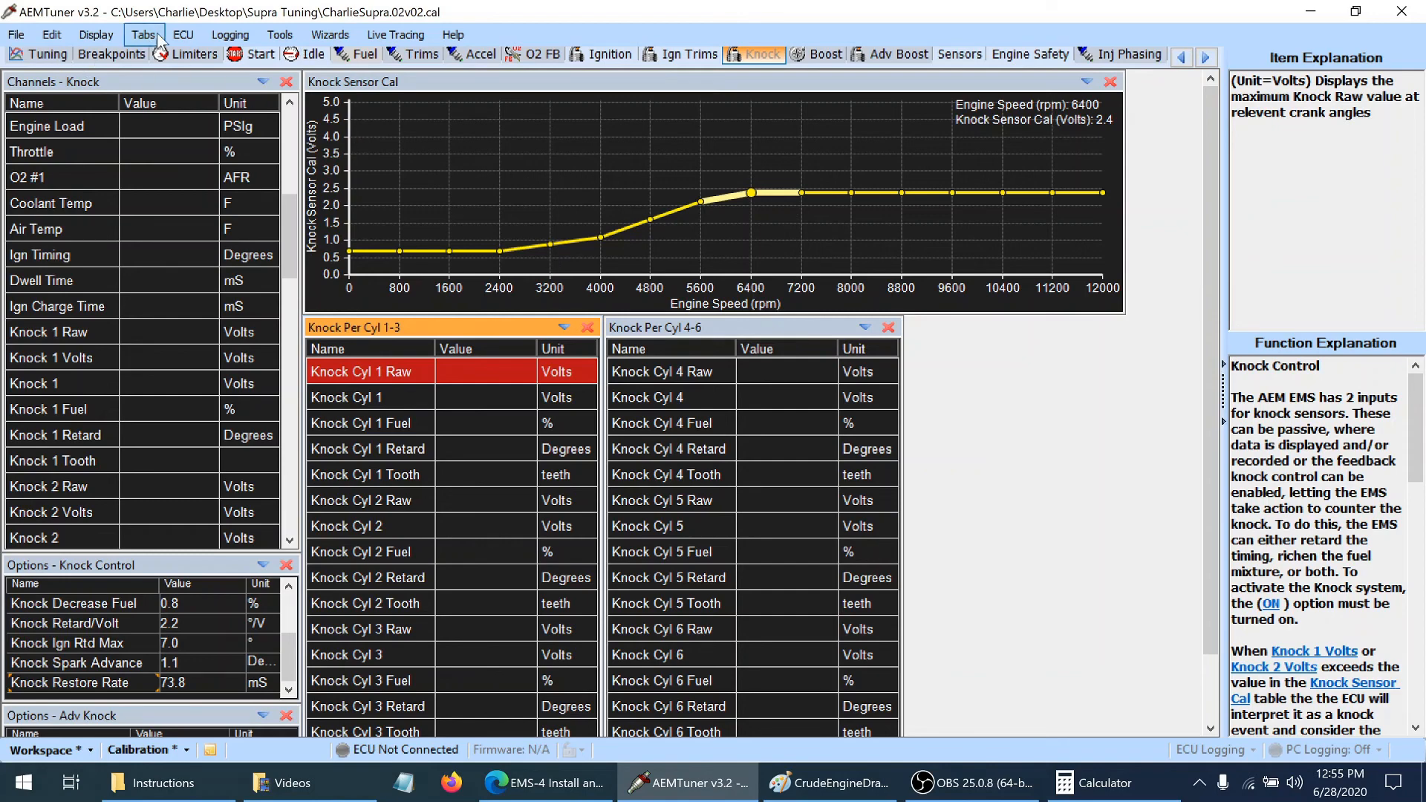
Inspect the Fuel Map and the O2 FB Target 1 map from different angles, including the Fuel Map's lowest load rows
{"action": "left_click", "coordinate": [359, 54]}
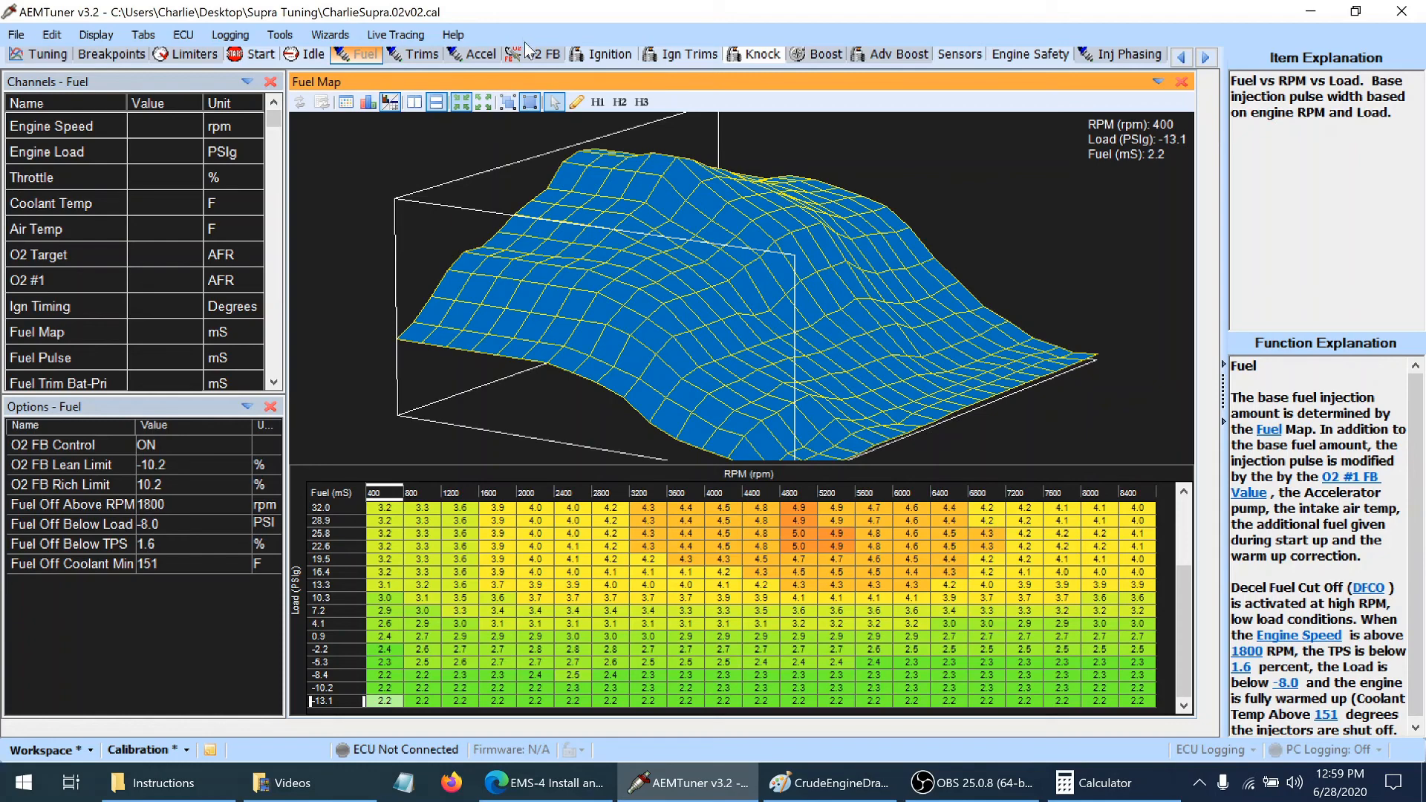
{"action": "left_click", "coordinate": [526, 53]}
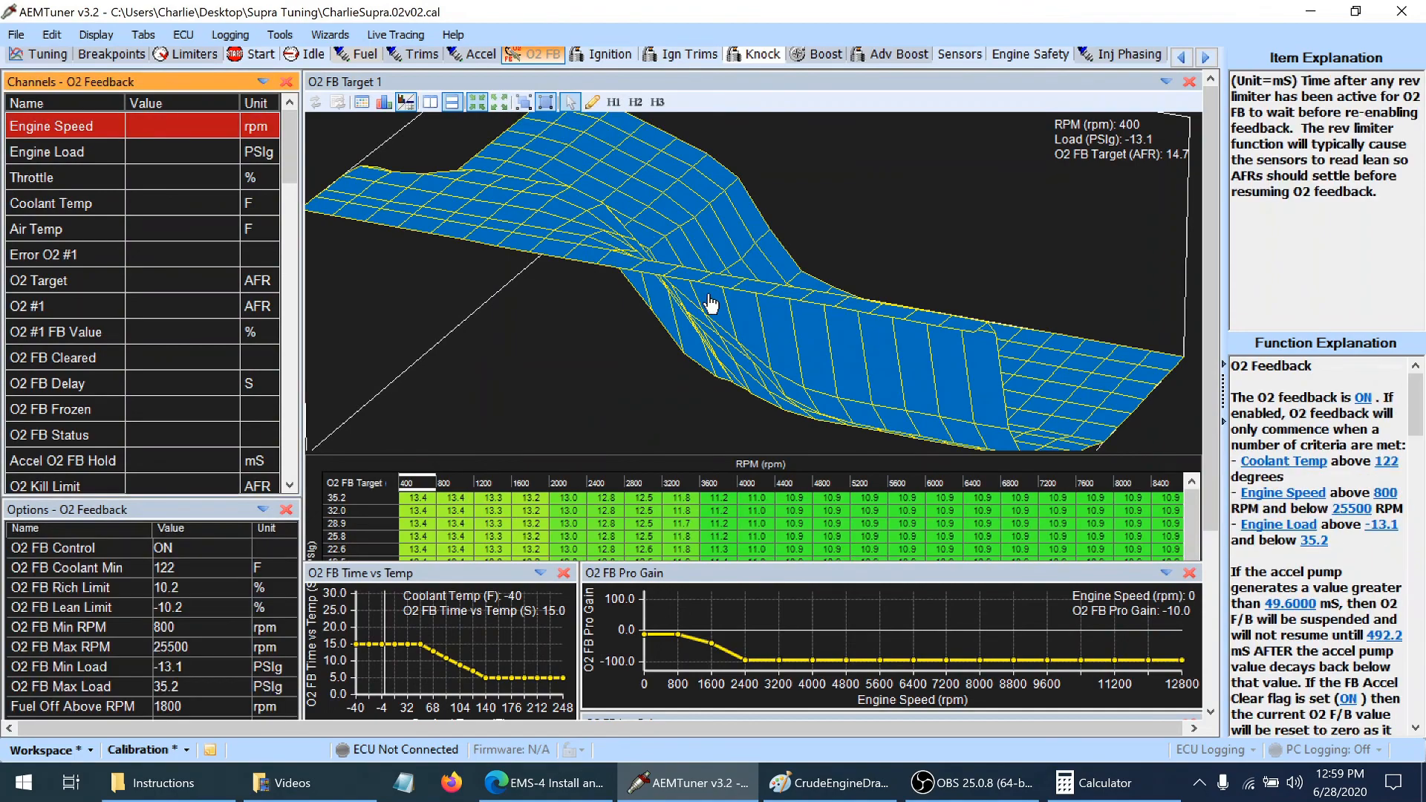
{"action": "left_click_drag", "start_coordinate": [709, 303], "coordinate": [500, 293]}
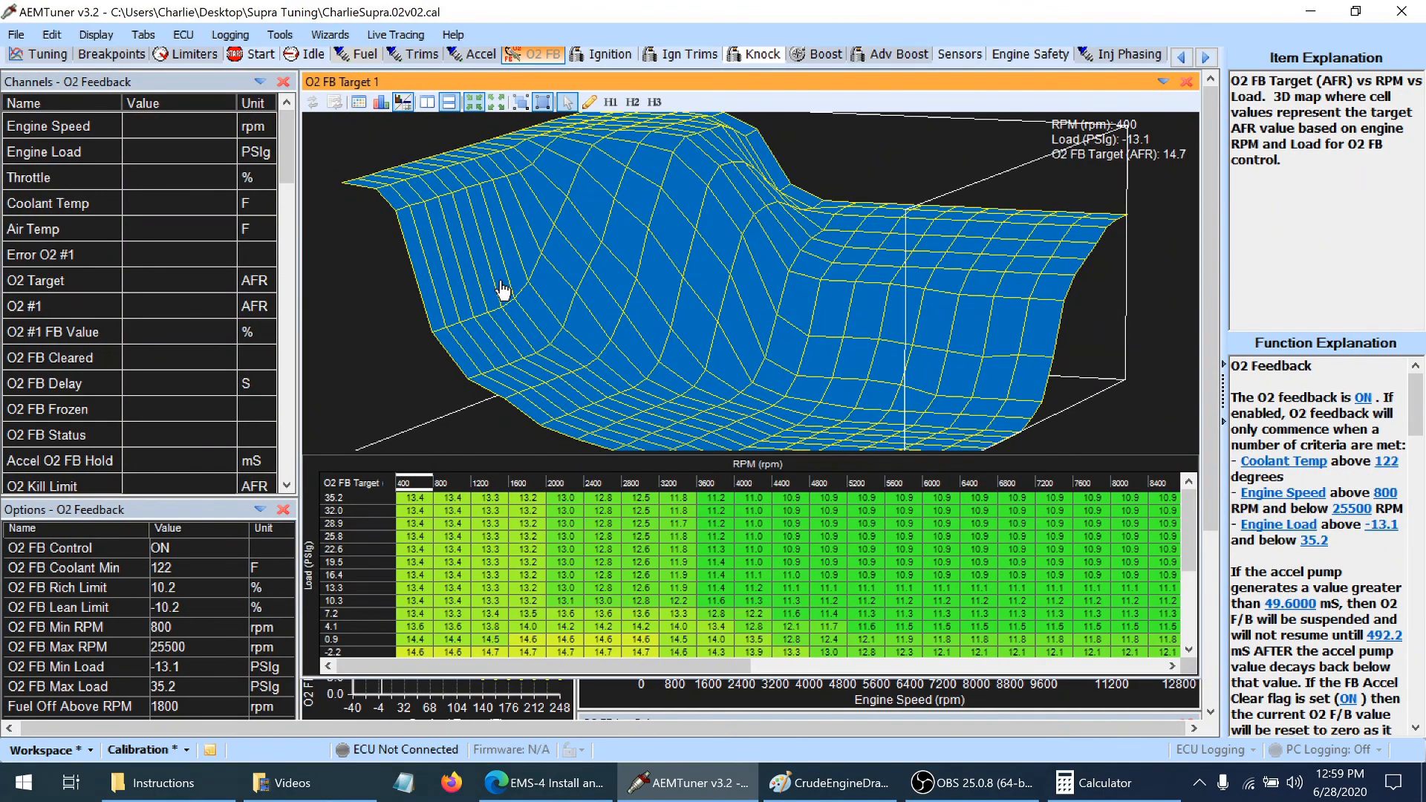
{"action": "left_click", "coordinate": [365, 53]}
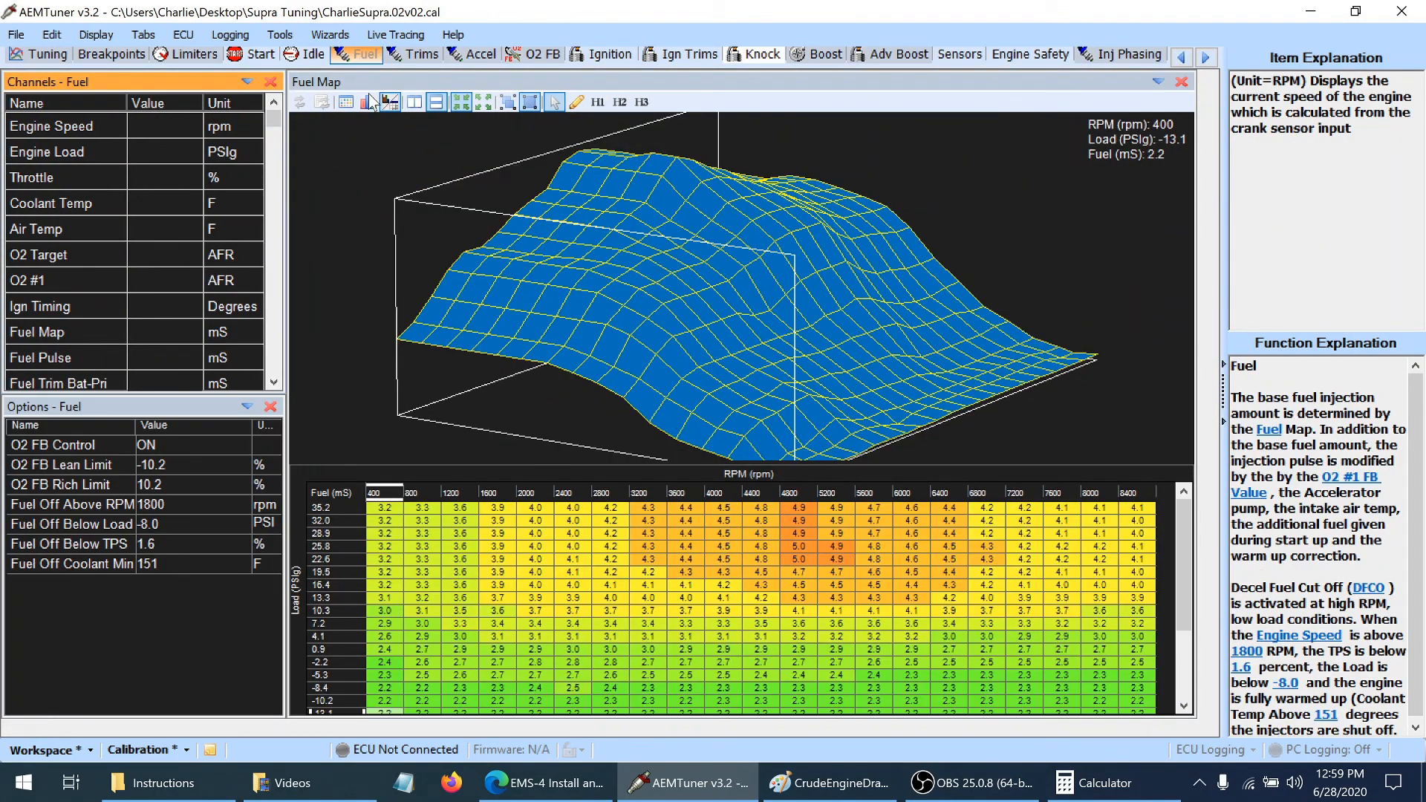
{"action": "left_click_drag", "start_coordinate": [1185, 564], "coordinate": [1188, 594]}
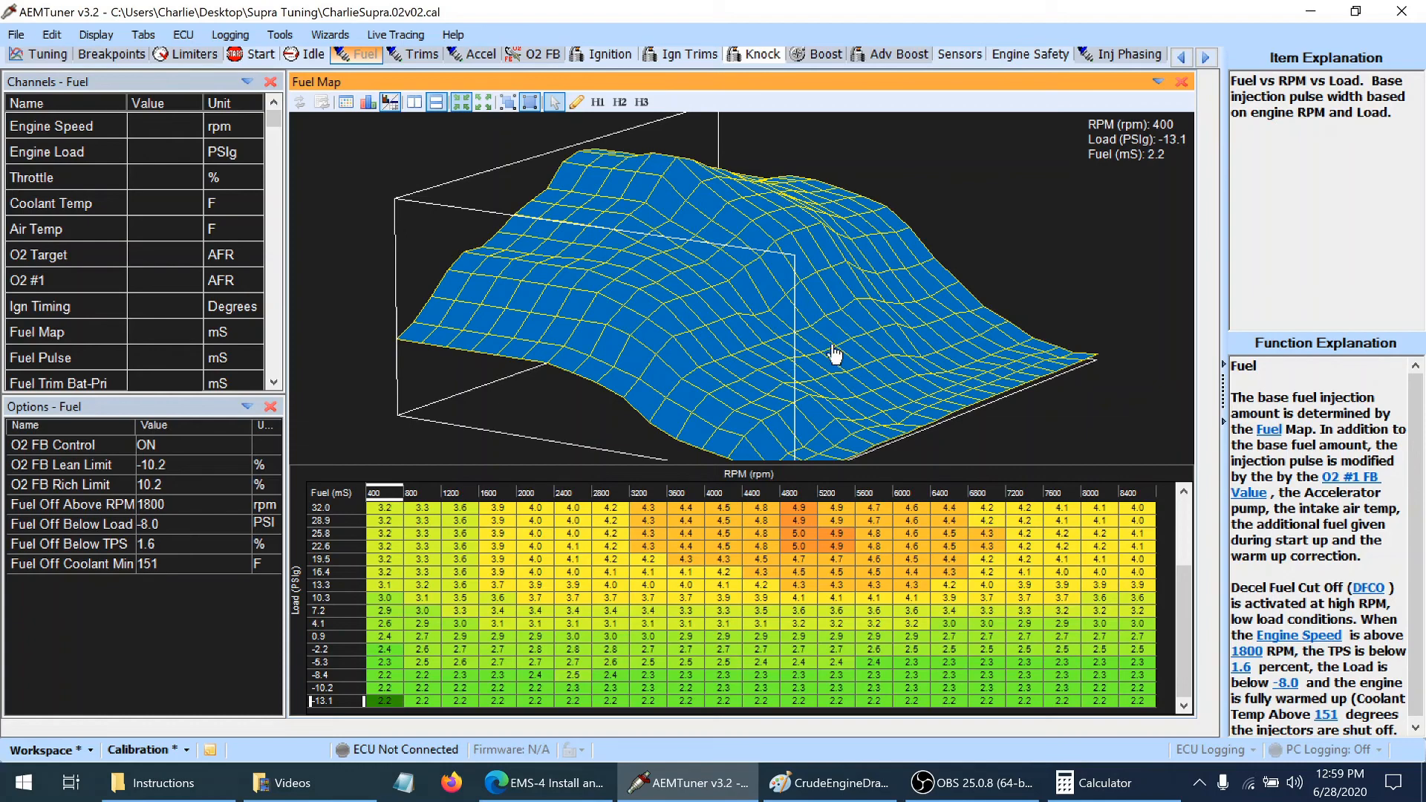
{"action": "left_click_drag", "start_coordinate": [853, 366], "coordinate": [721, 362]}
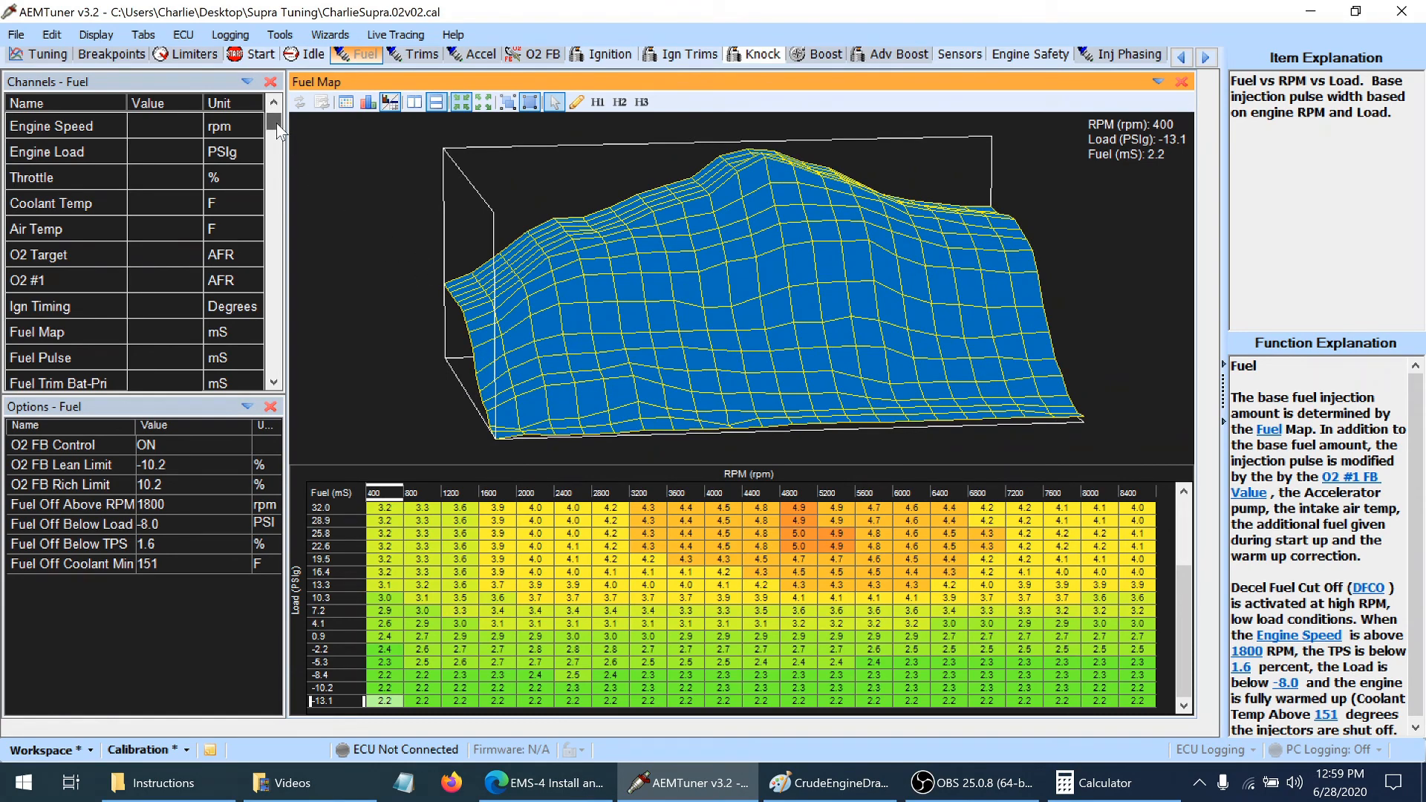
{"action": "left_click_drag", "start_coordinate": [277, 125], "coordinate": [275, 122]}
Set the O2 FB Lean Limit to -30.1 % and the O2 FB Rich Limit to 30.1 % in the Fuel options
{"action": "left_click", "coordinate": [178, 463]}
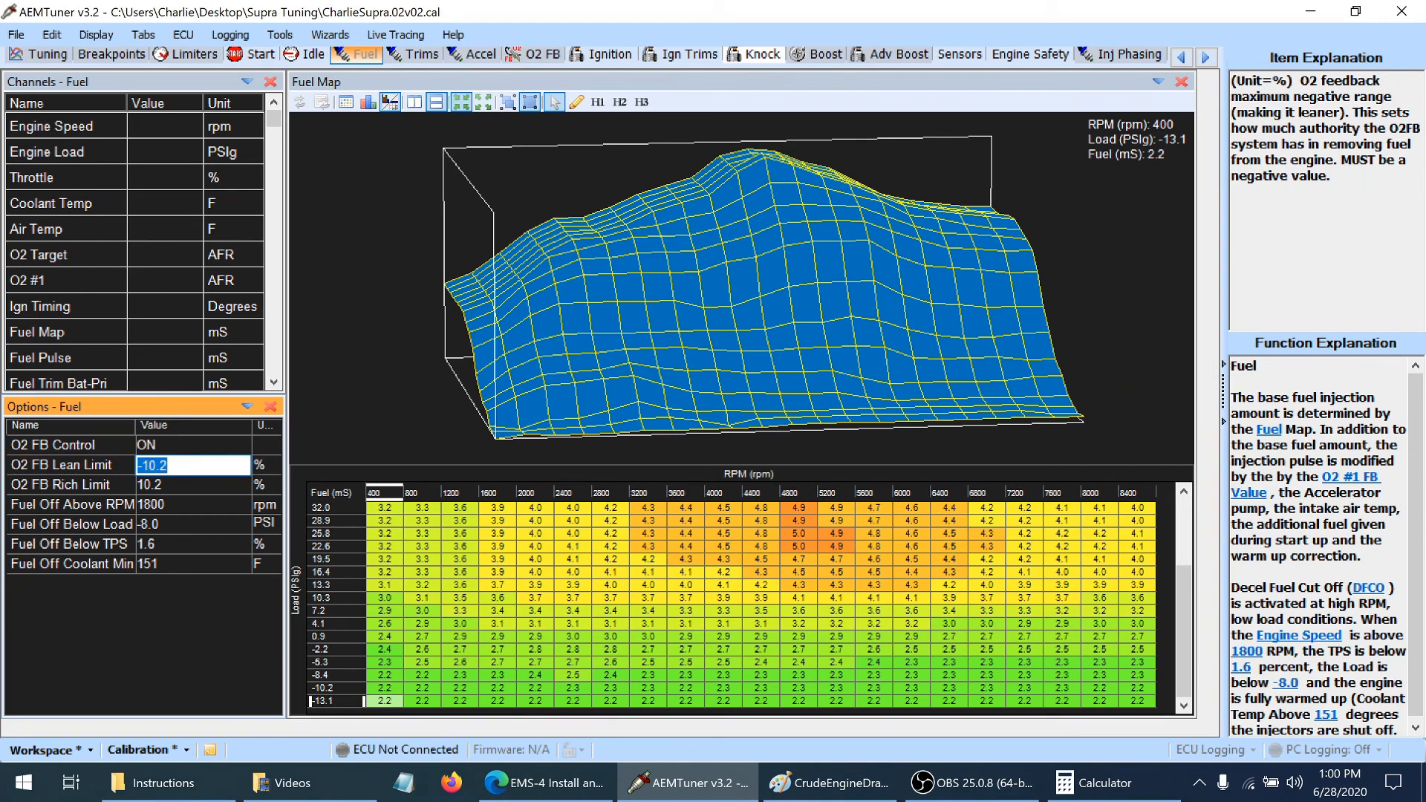
{"action": "key", "text": "Page_Down"}
{"action": "type", "text": "-30.1"}
{"action": "key", "text": "Return"}
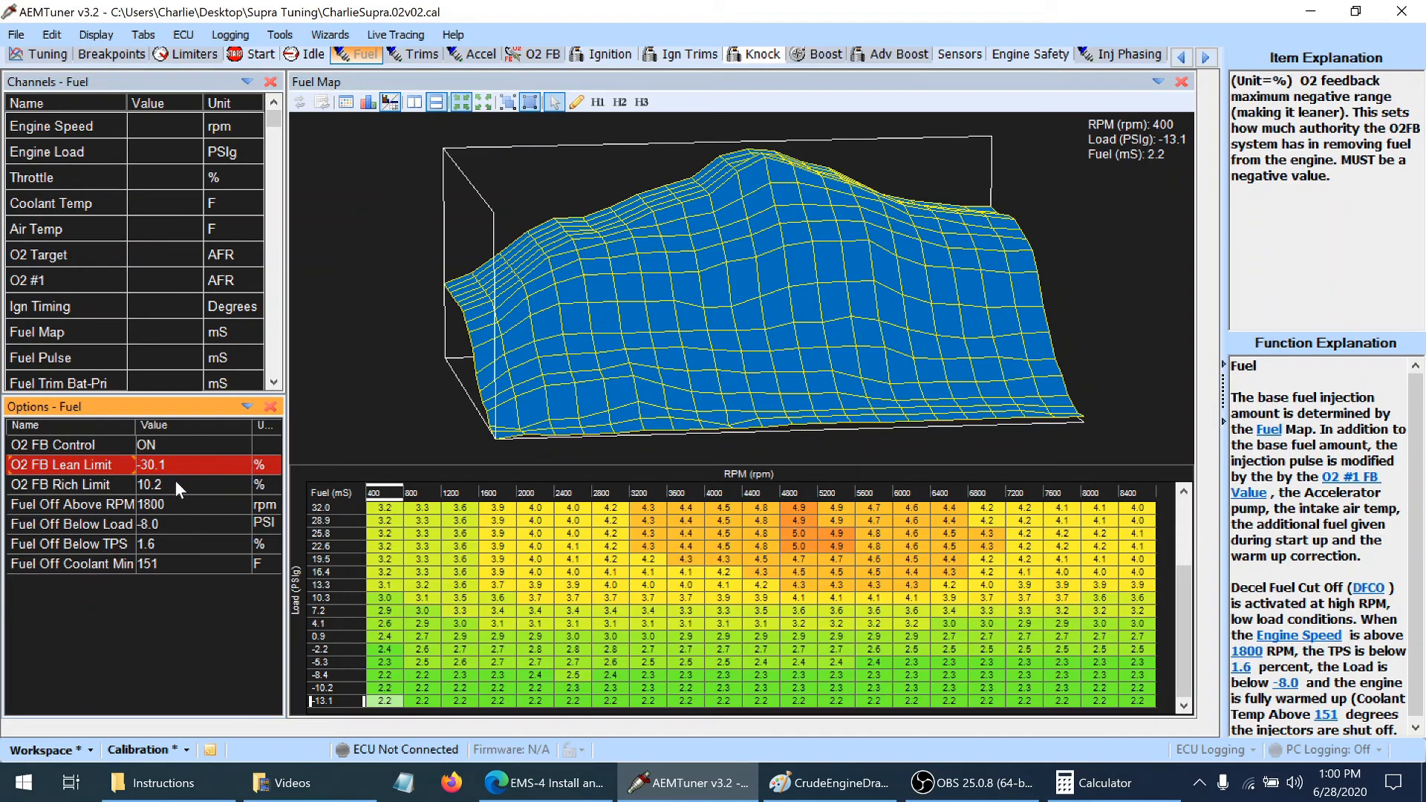
{"action": "left_click", "coordinate": [175, 480]}
{"action": "type", "text": "30.1"}
{"action": "key", "text": "Return"}
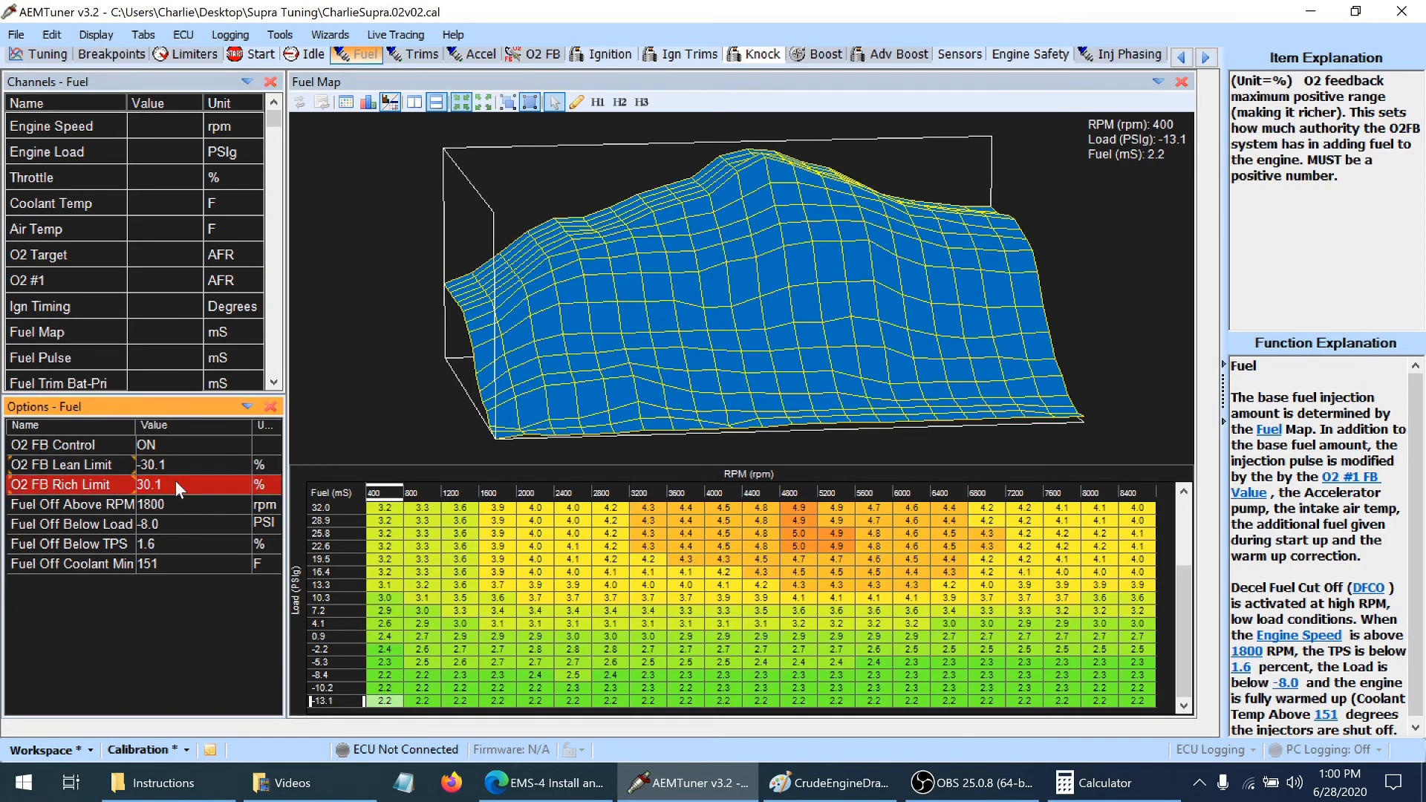
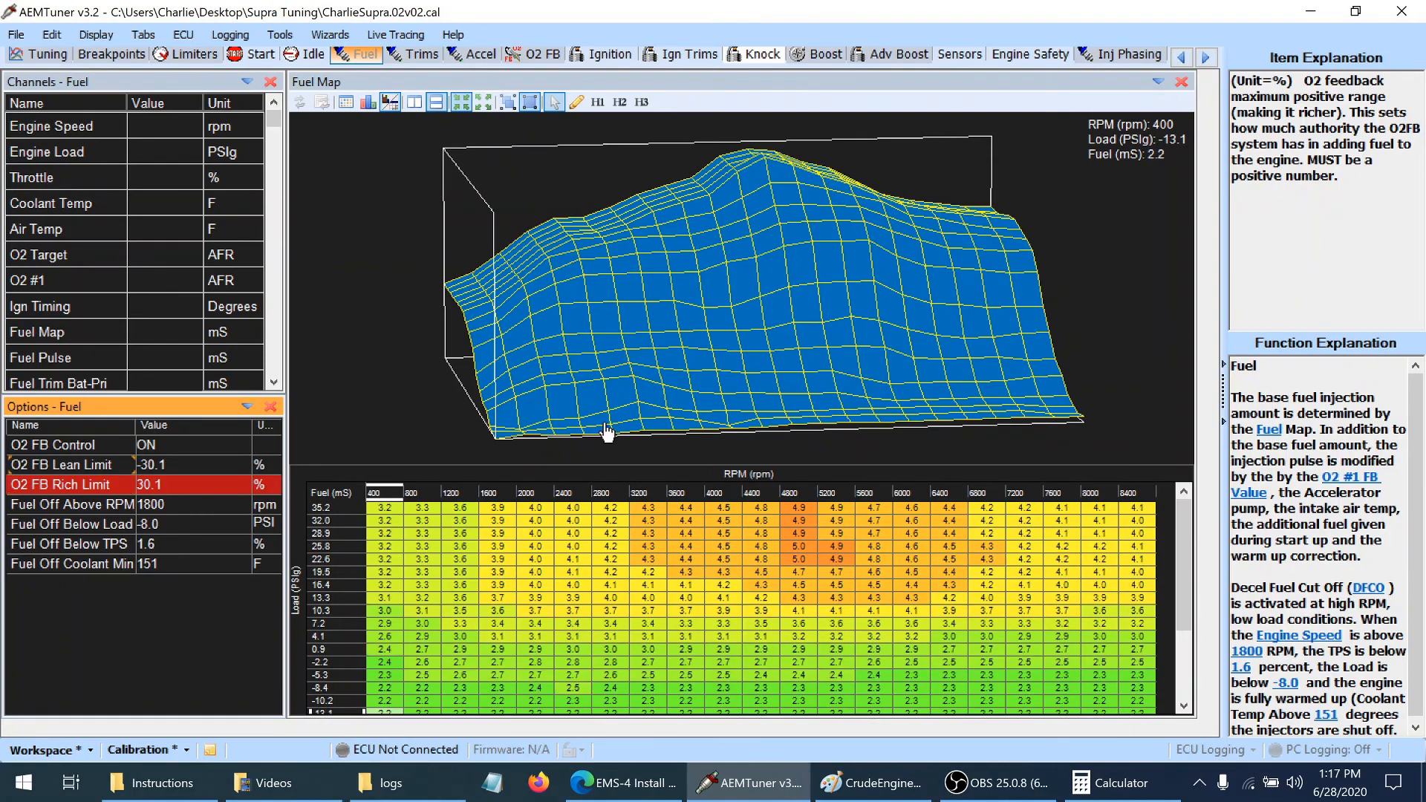
Review the Fuel Off Coolant Min and Fuel Off Above RPM options, checking the Idle settings for comparison
{"action": "right_click", "coordinate": [113, 497]}
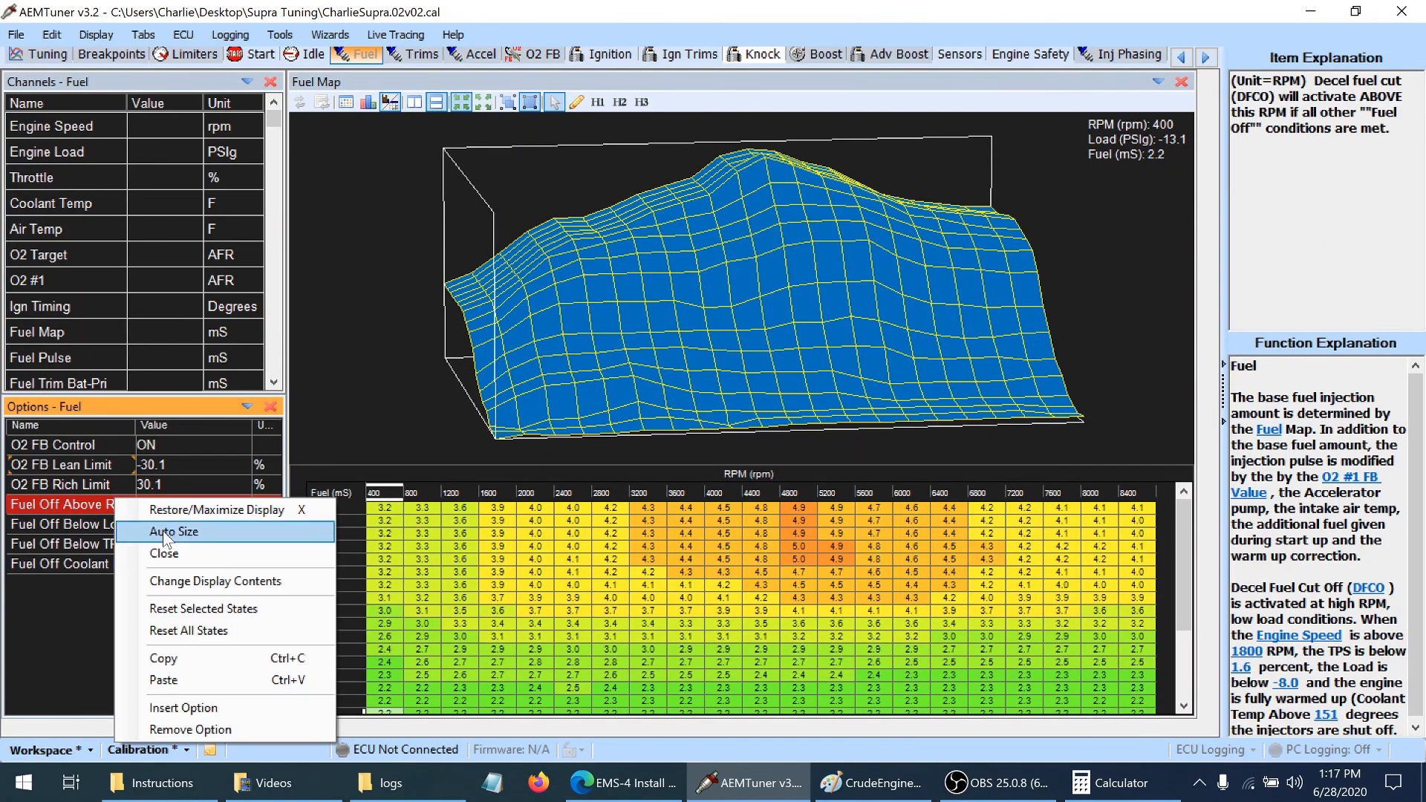
{"action": "left_click", "coordinate": [50, 564]}
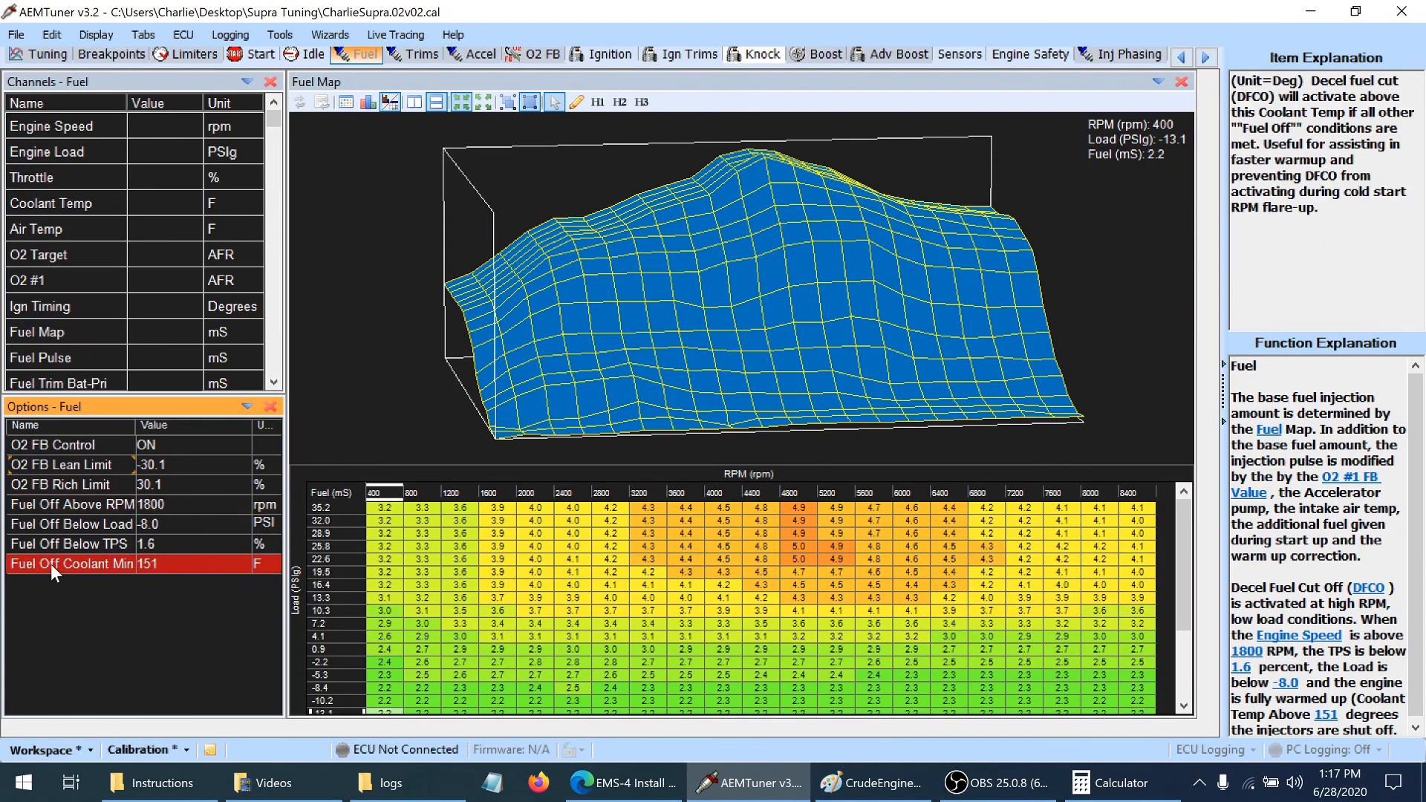
{"action": "left_click", "coordinate": [89, 507]}
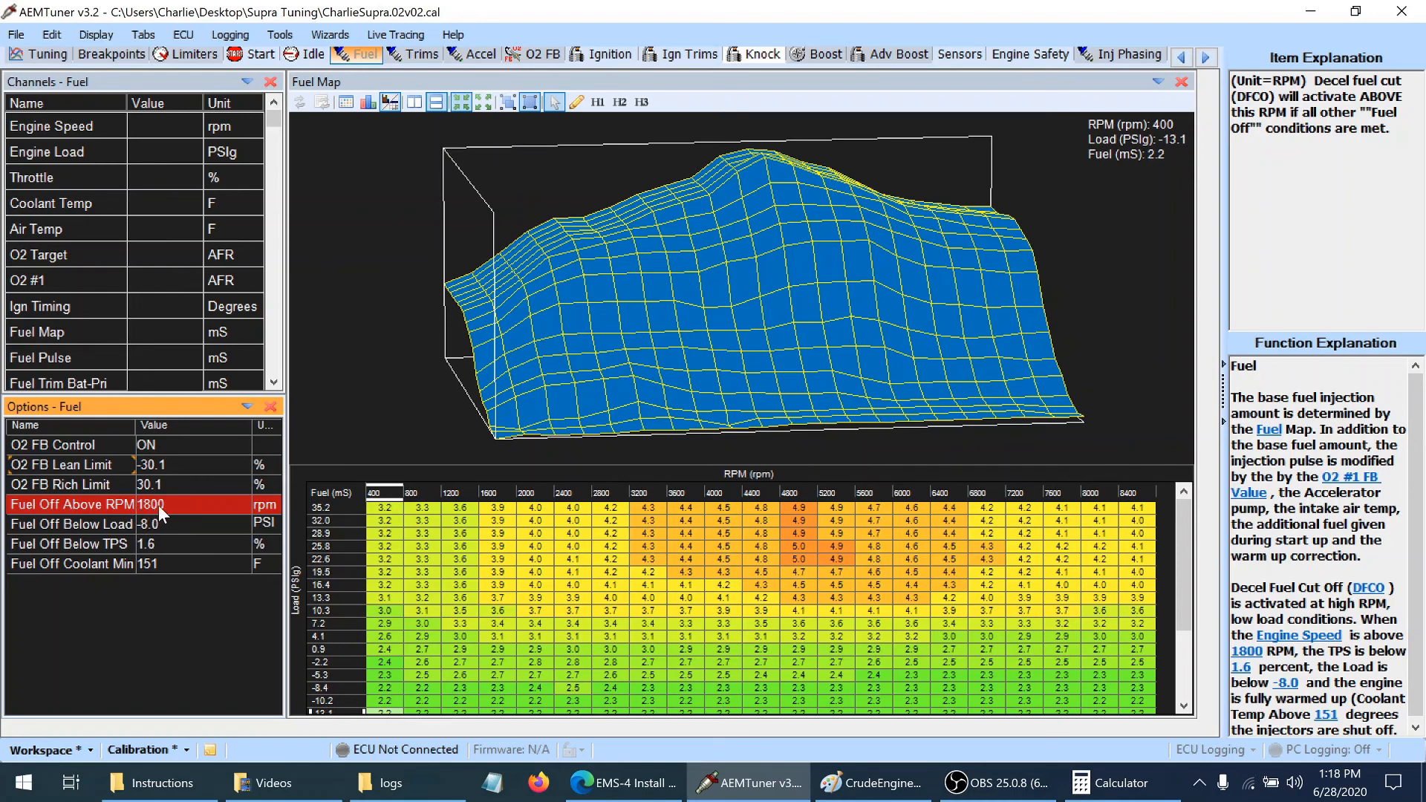
{"action": "left_click", "coordinate": [305, 58]}
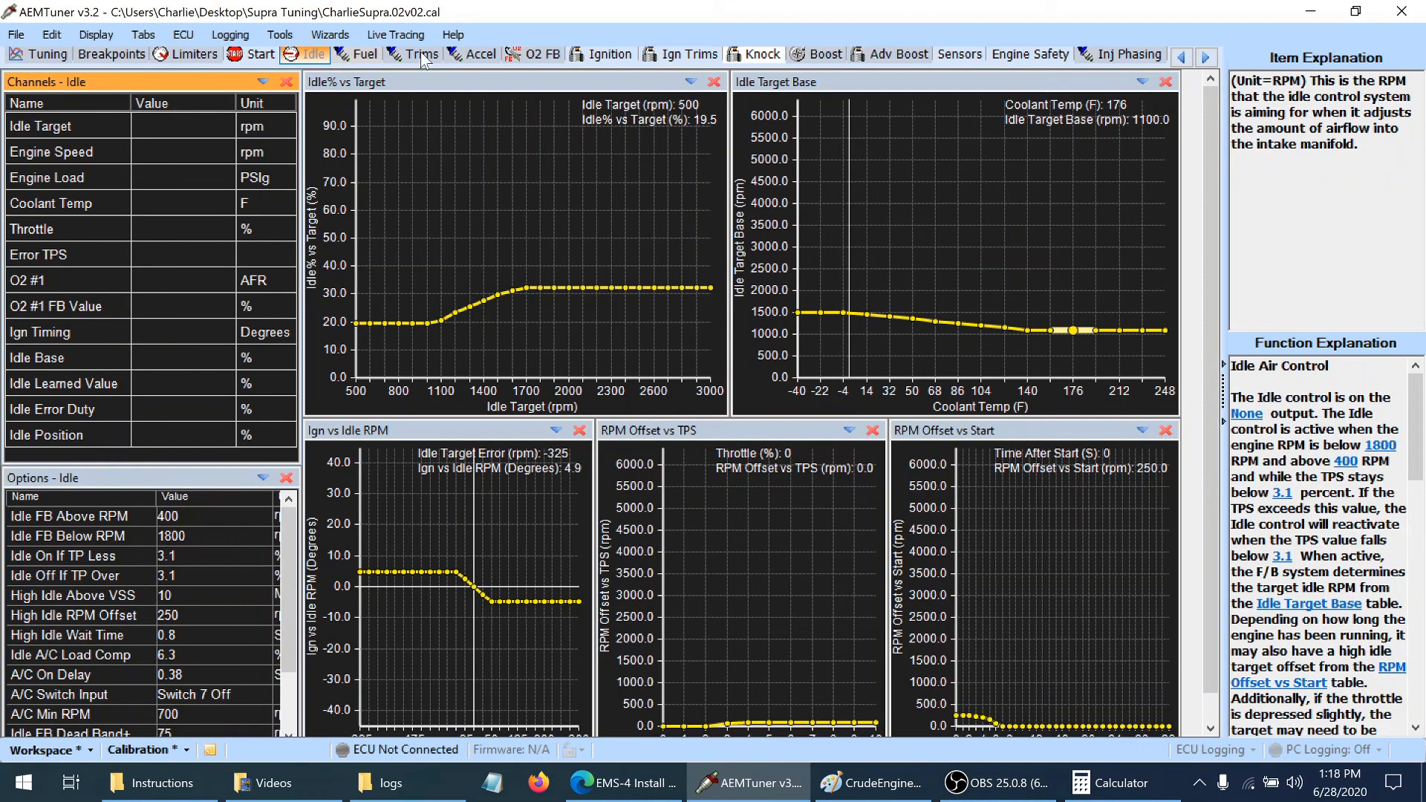
{"action": "left_click", "coordinate": [375, 56]}
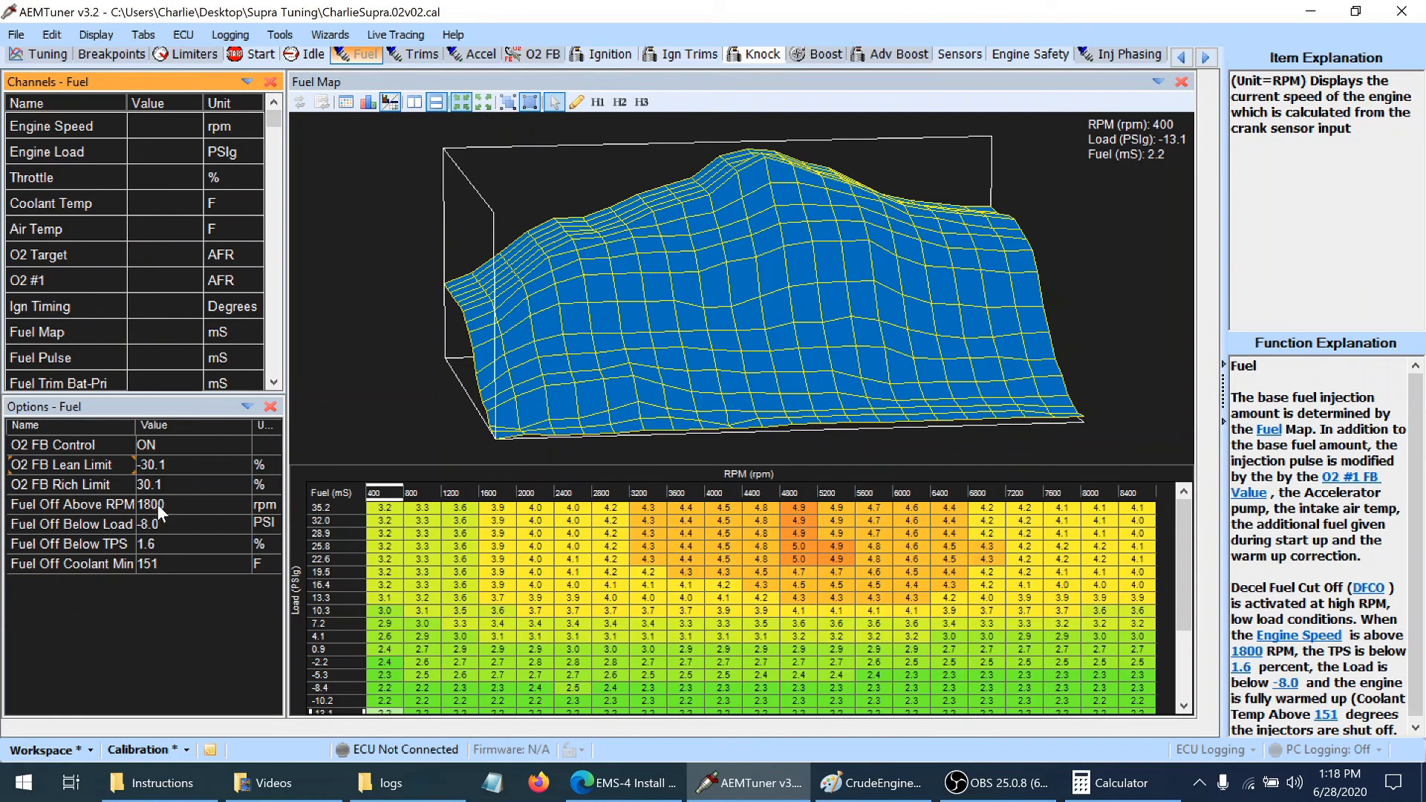
Check the Fuel Off Below Load option and set Fuel Off Below TPS to 5.1 %
{"action": "left_click", "coordinate": [122, 525]}
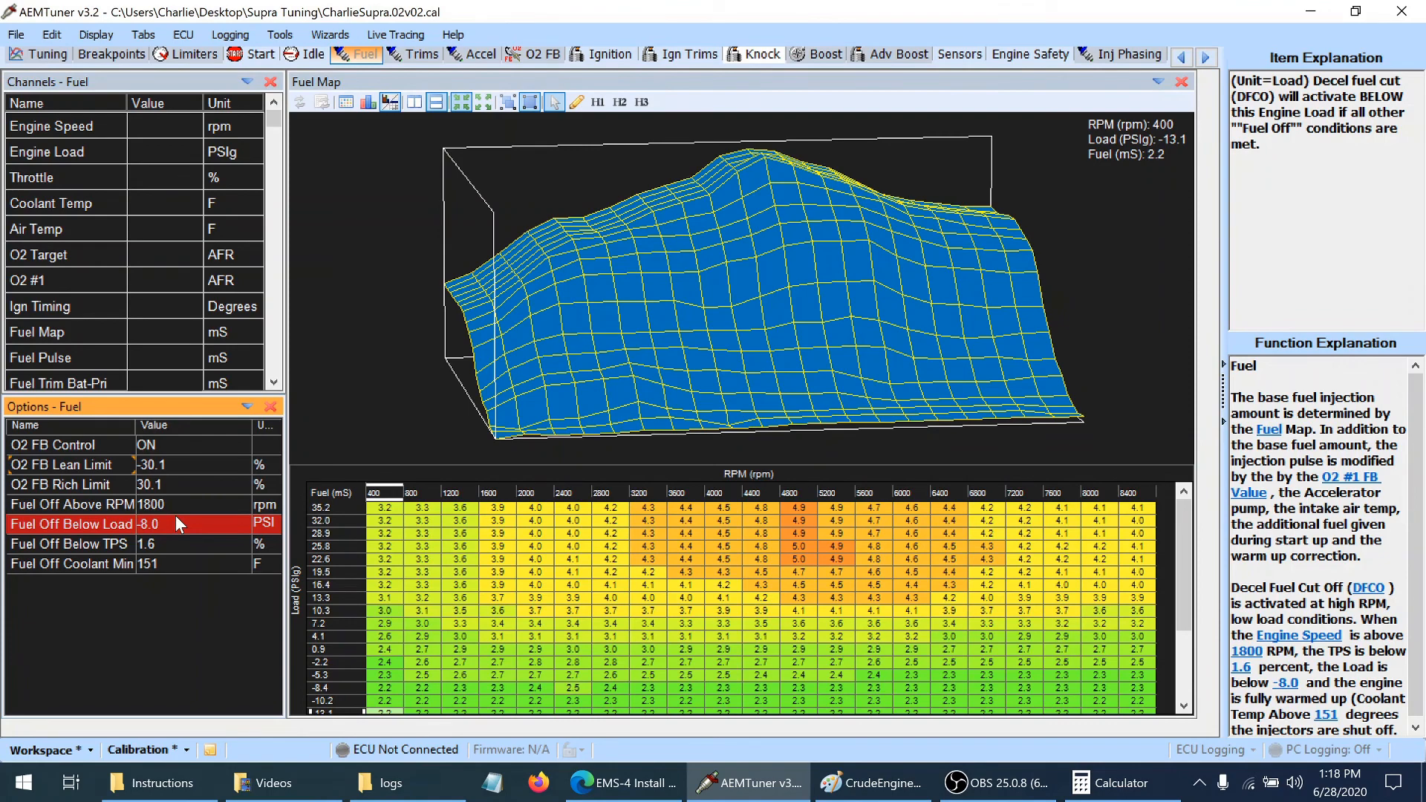
{"action": "left_click", "coordinate": [114, 546]}
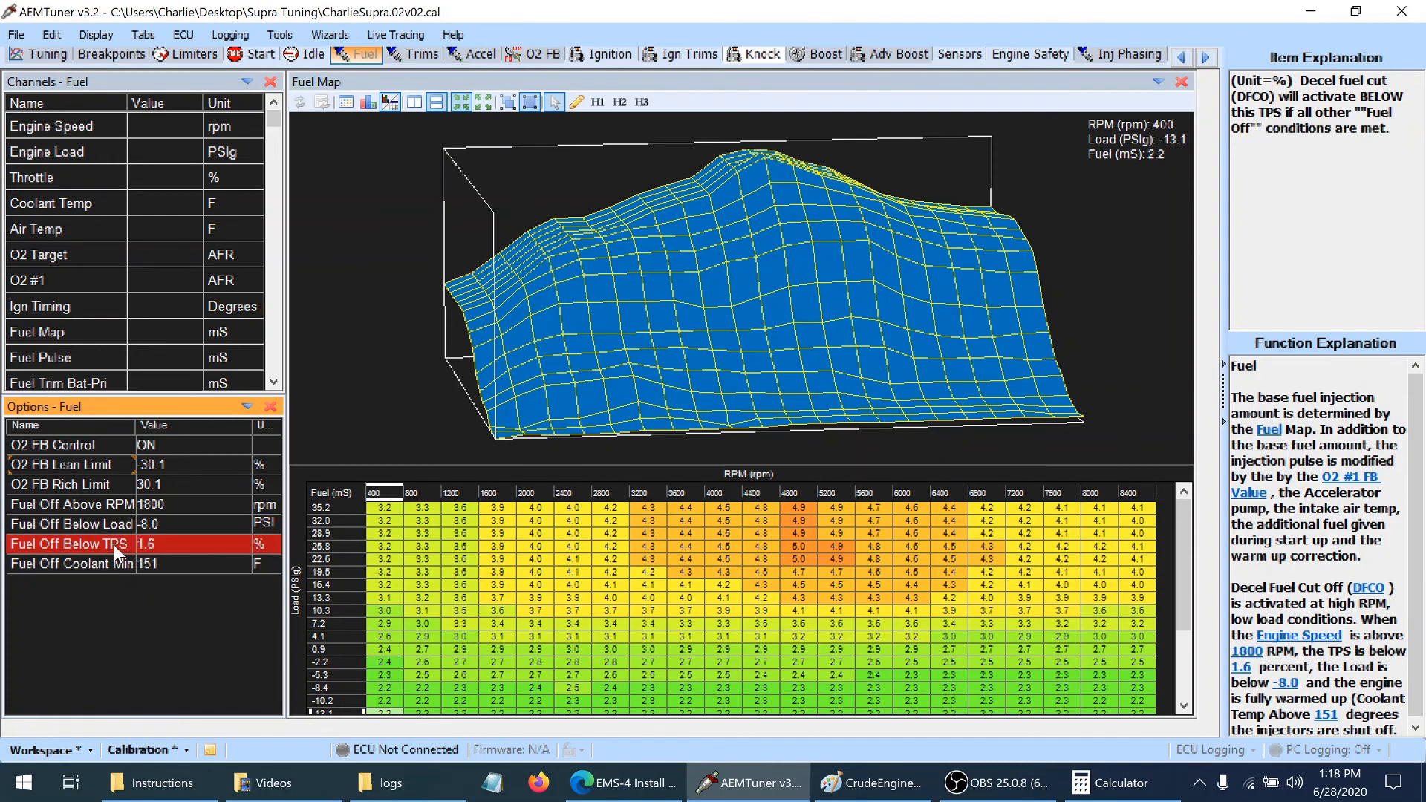
{"action": "left_click", "coordinate": [176, 545]}
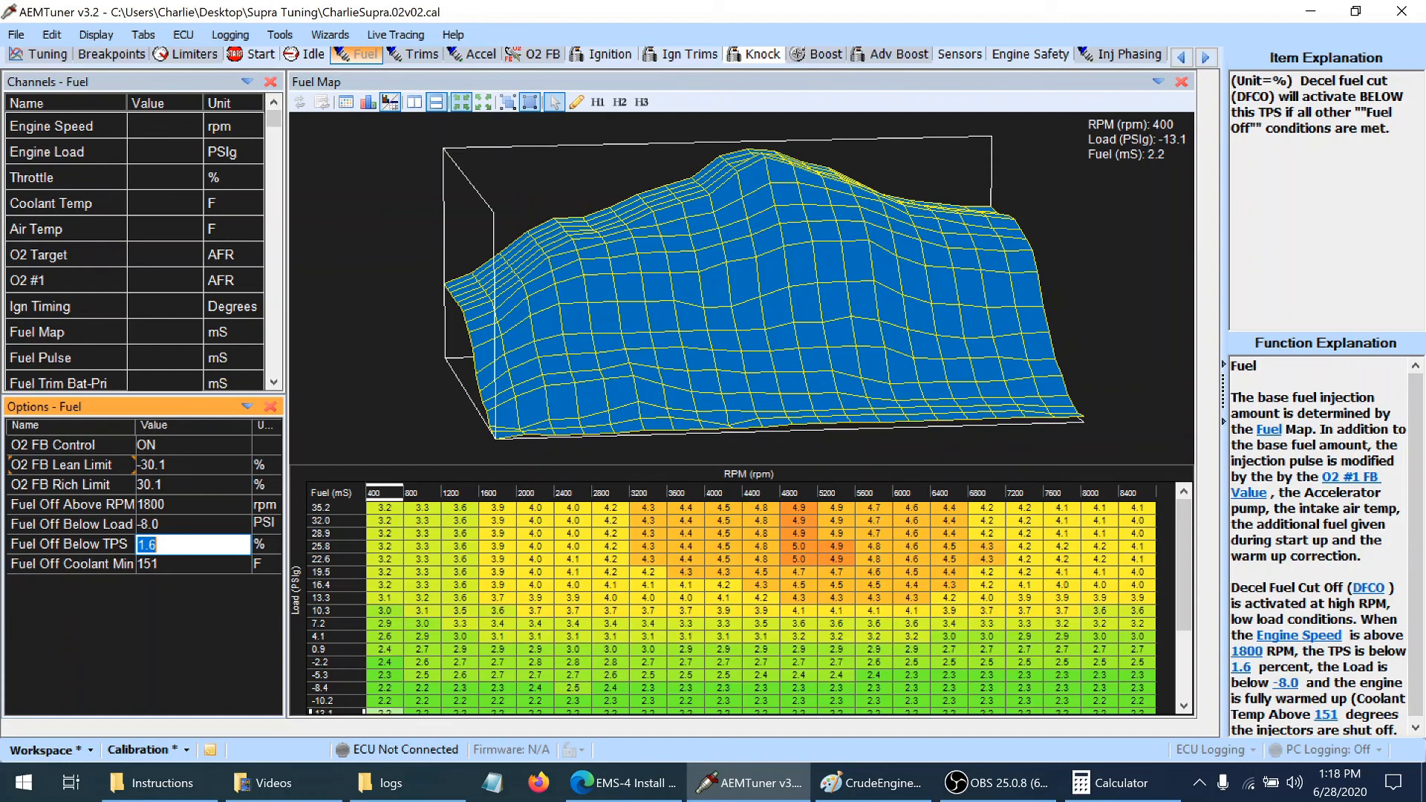
{"action": "type", "text": "5.1"}
{"action": "key", "text": "Return"}
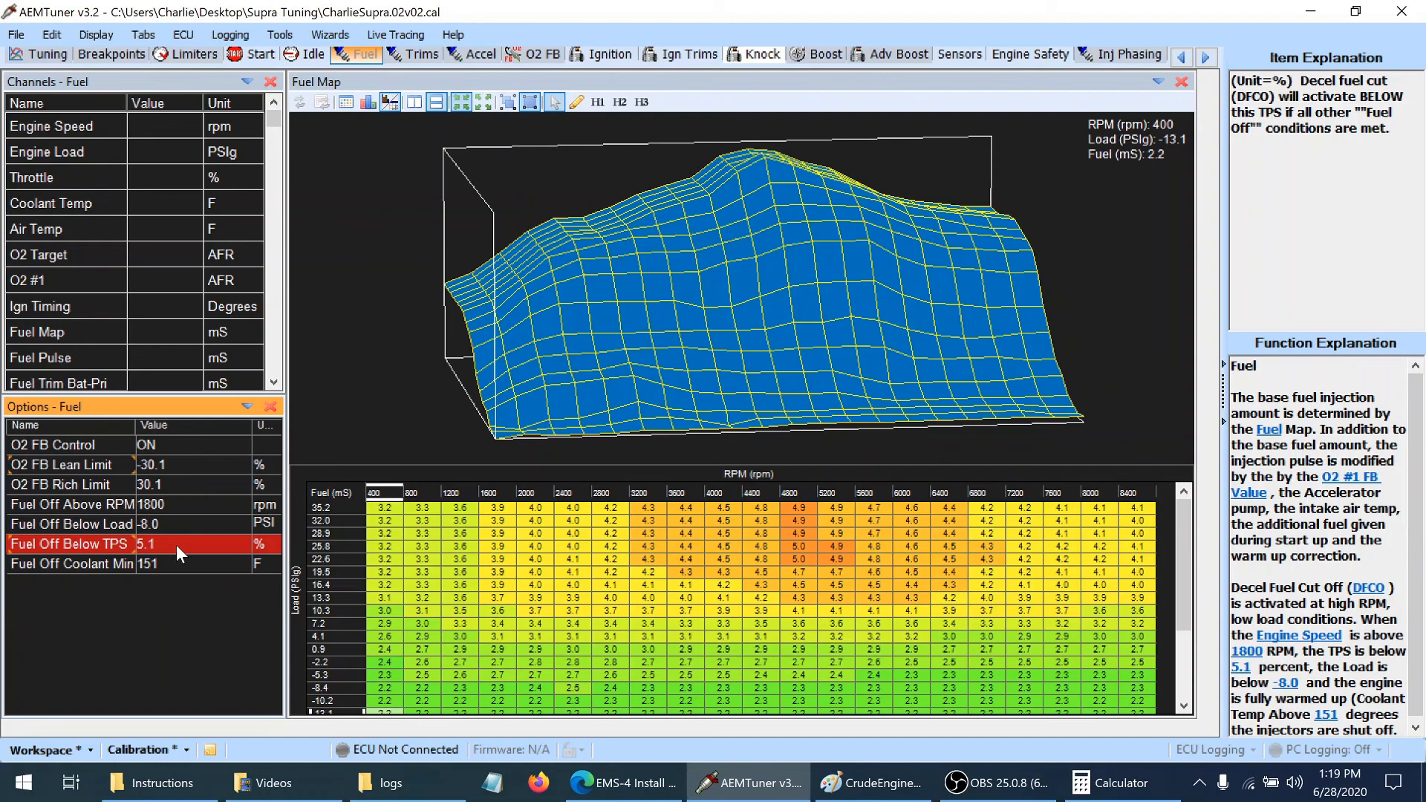
Set Fuel Off Coolant Min to 140 F and save the calibration
{"action": "left_click", "coordinate": [163, 564]}
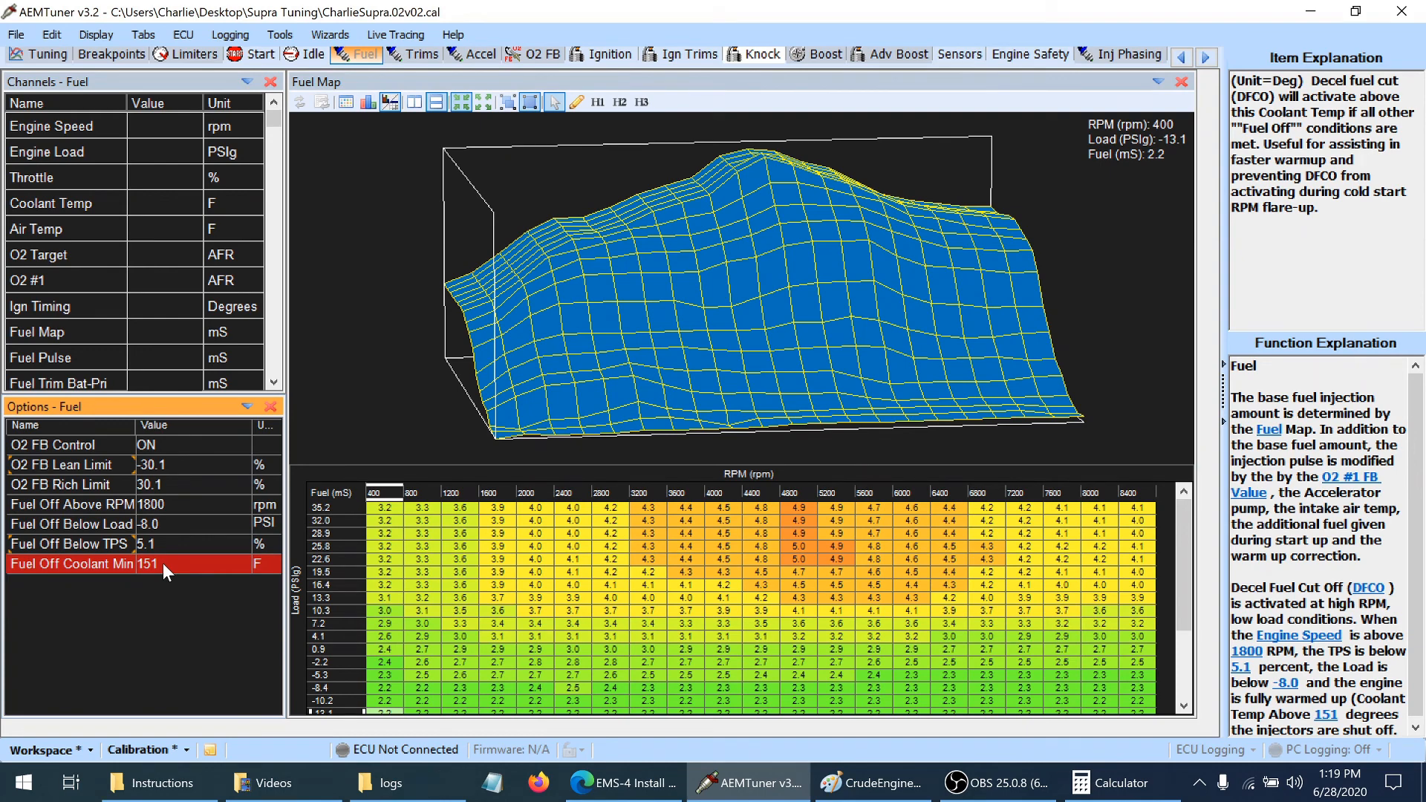
{"action": "left_click", "coordinate": [163, 564]}
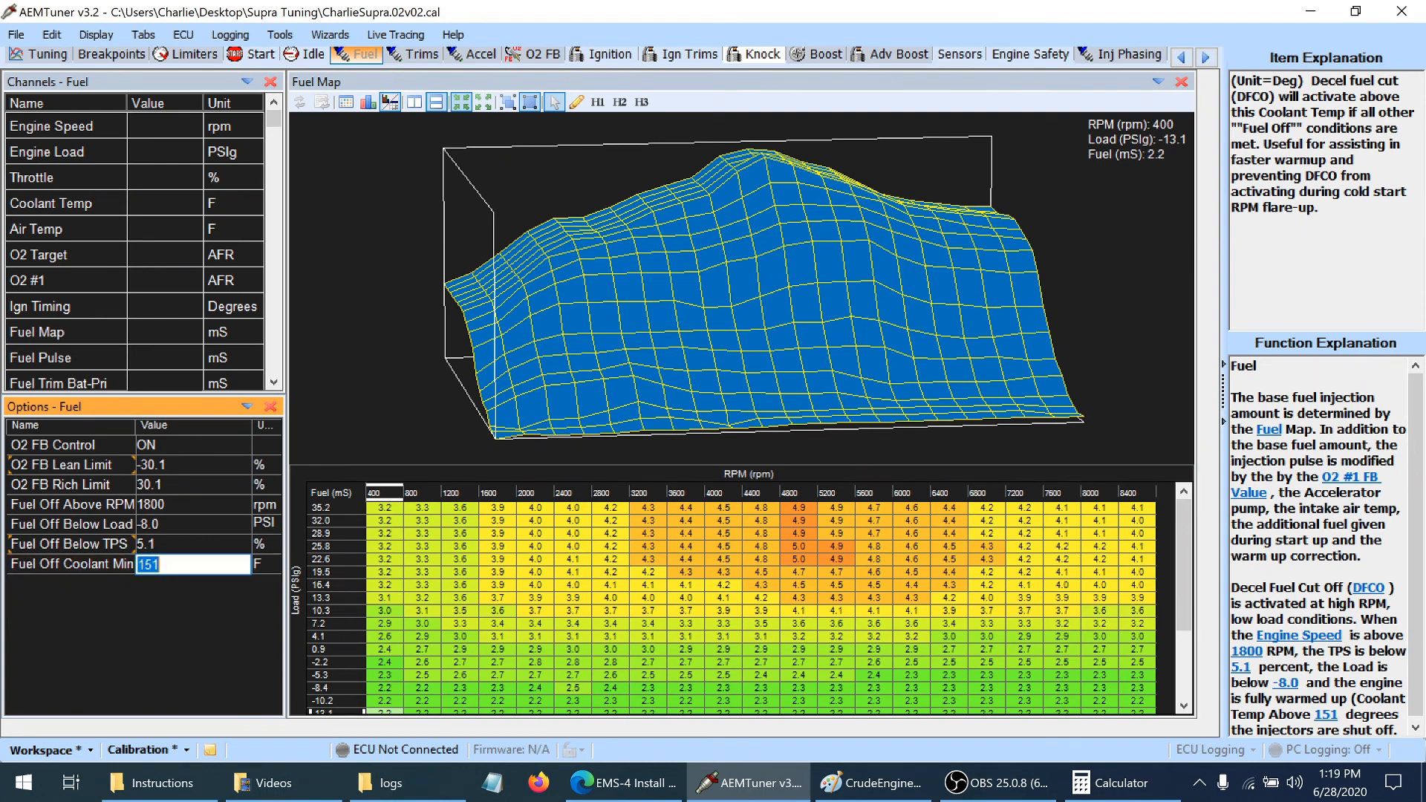
{"action": "type", "text": "140"}
{"action": "key", "text": "Return"}
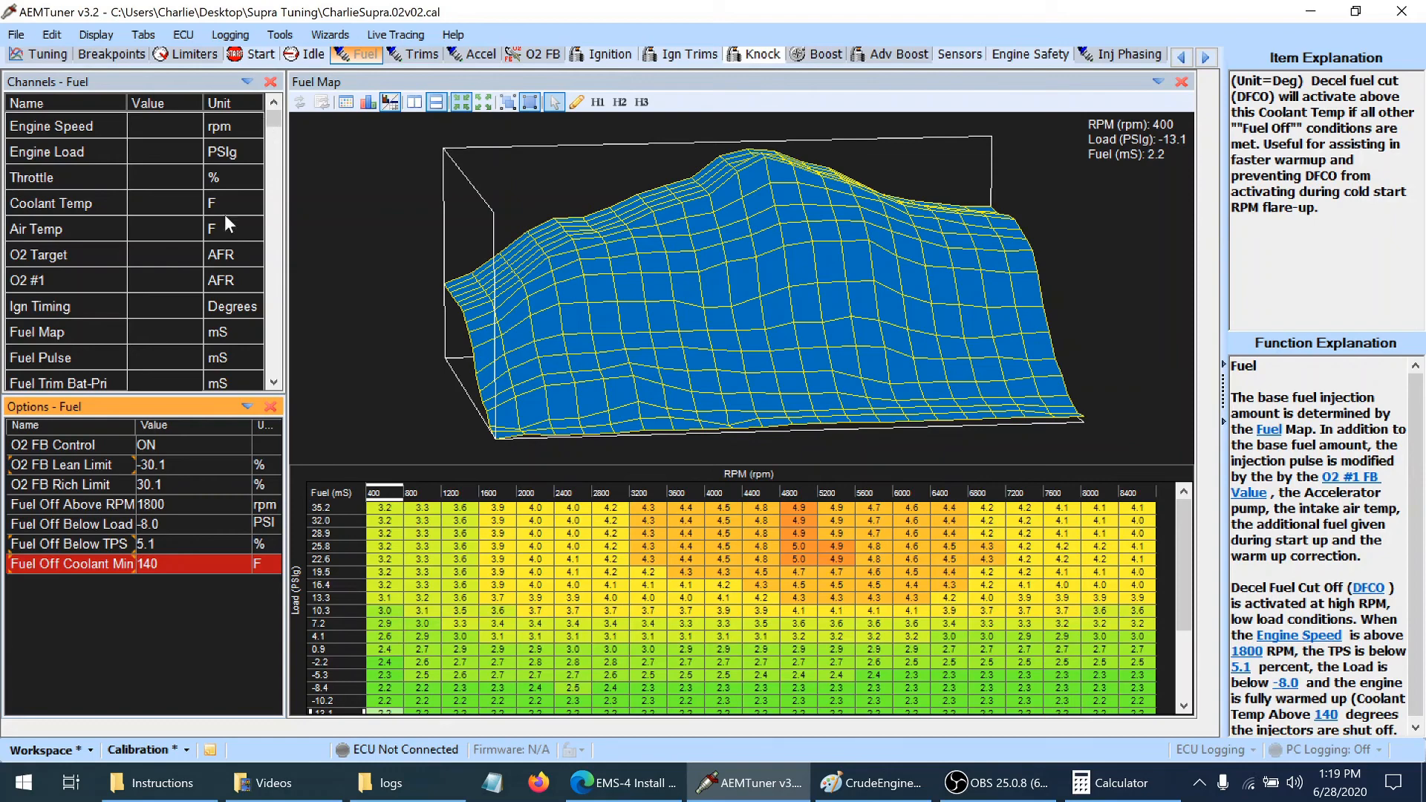
{"action": "left_click", "coordinate": [116, 545]}
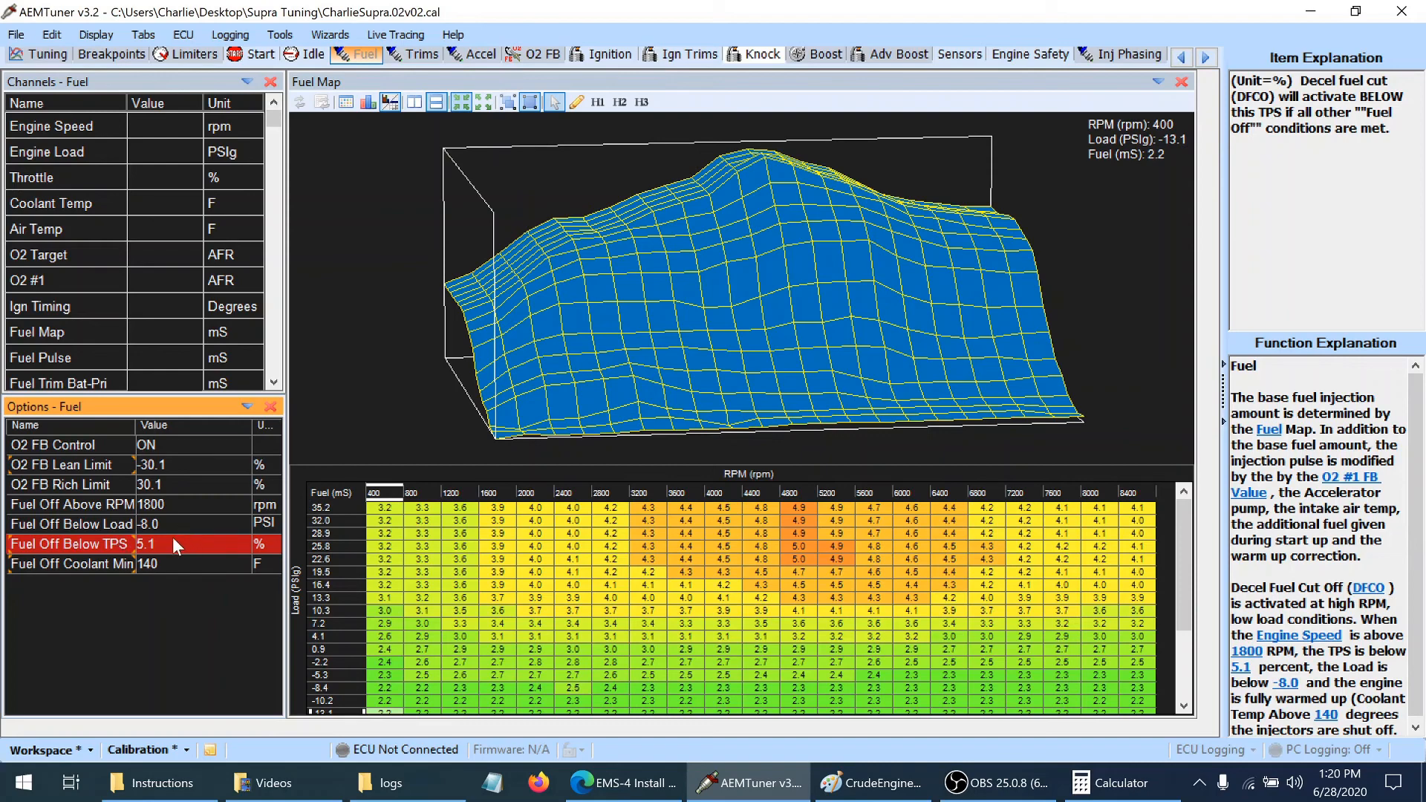
{"action": "left_click", "coordinate": [167, 599]}
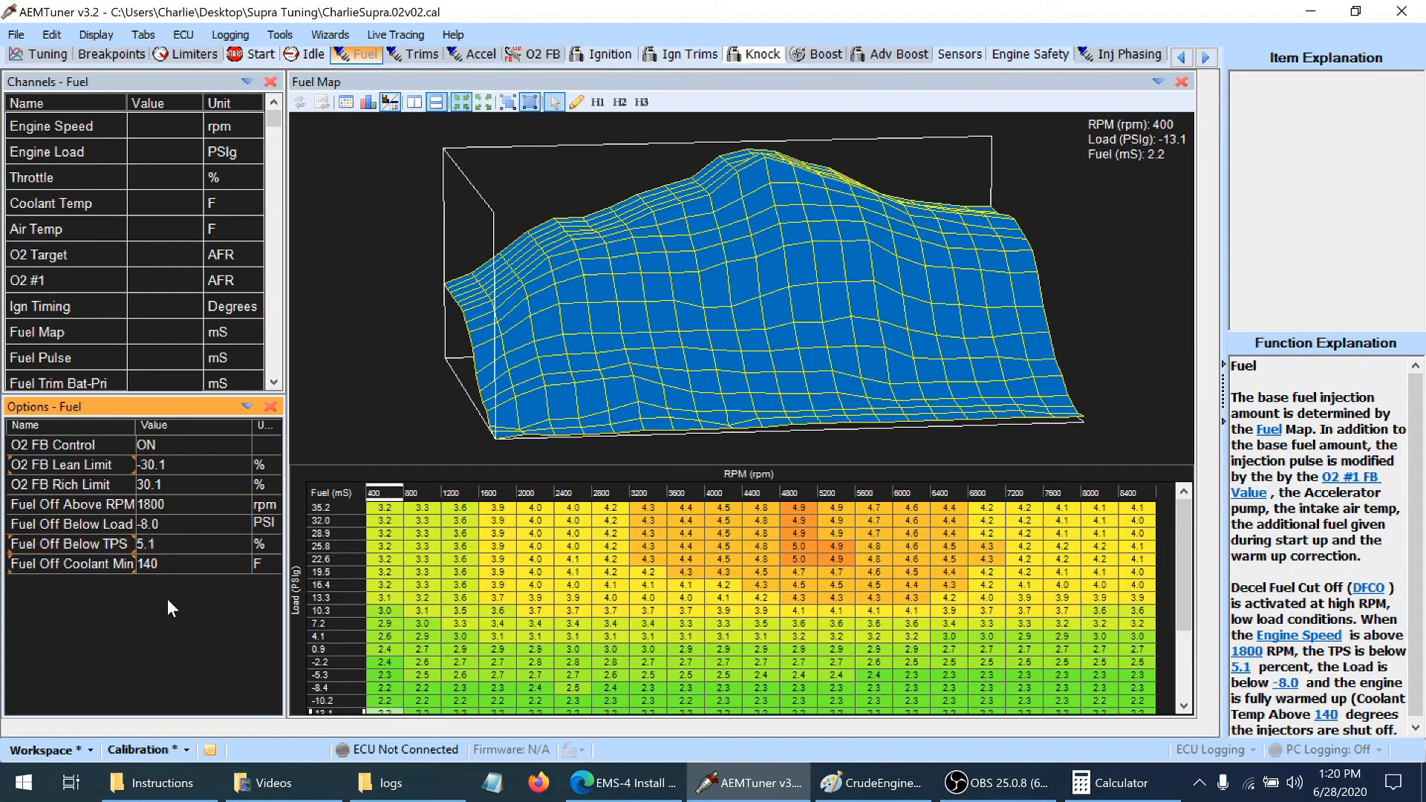
{"action": "key", "text": "ctrl+s"}
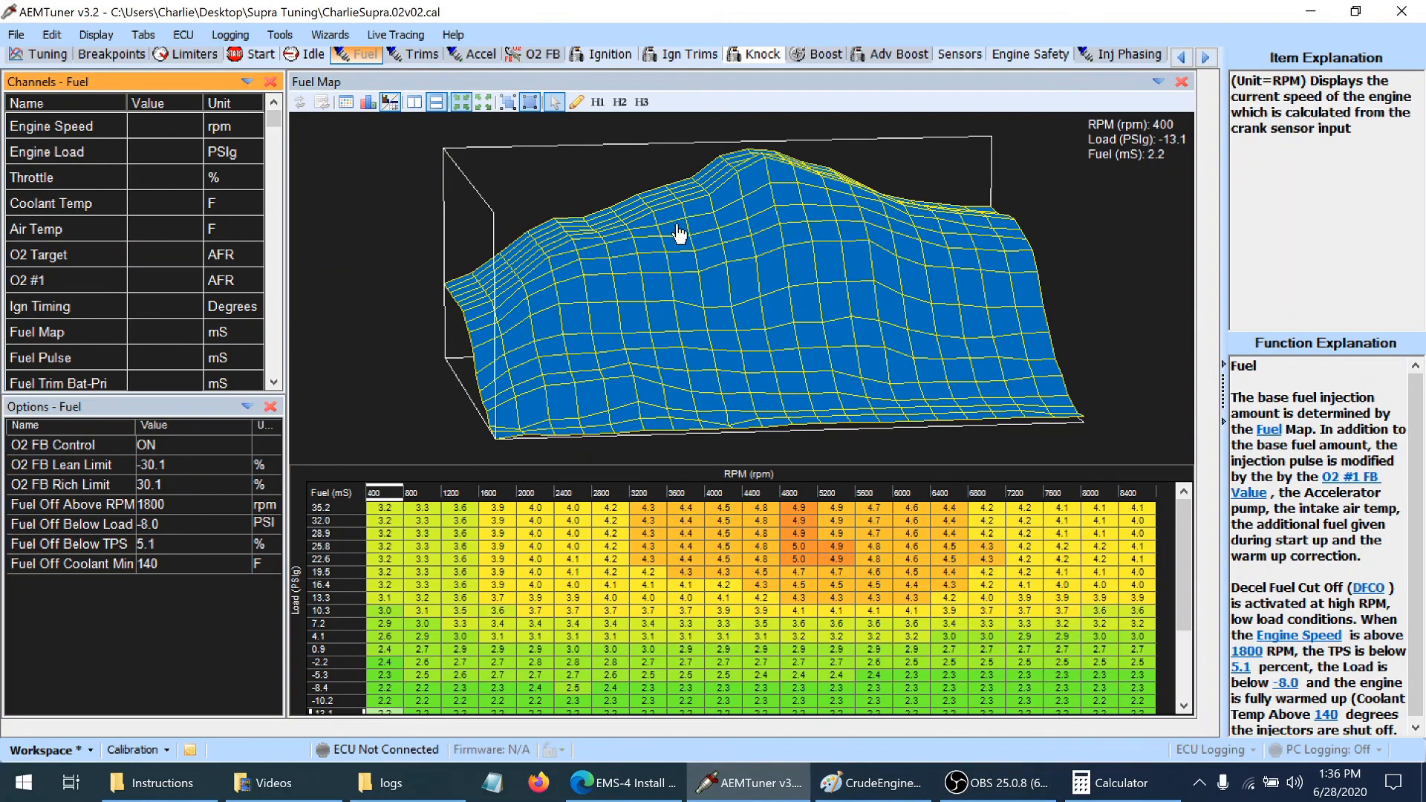
Examine the Tuning page's O2 Target, O2 #1 and O2 #1 FB Value channels and the Fuel Map cell at 4400 rpm and 10.3 PSIg
{"action": "left_click", "coordinate": [46, 55]}
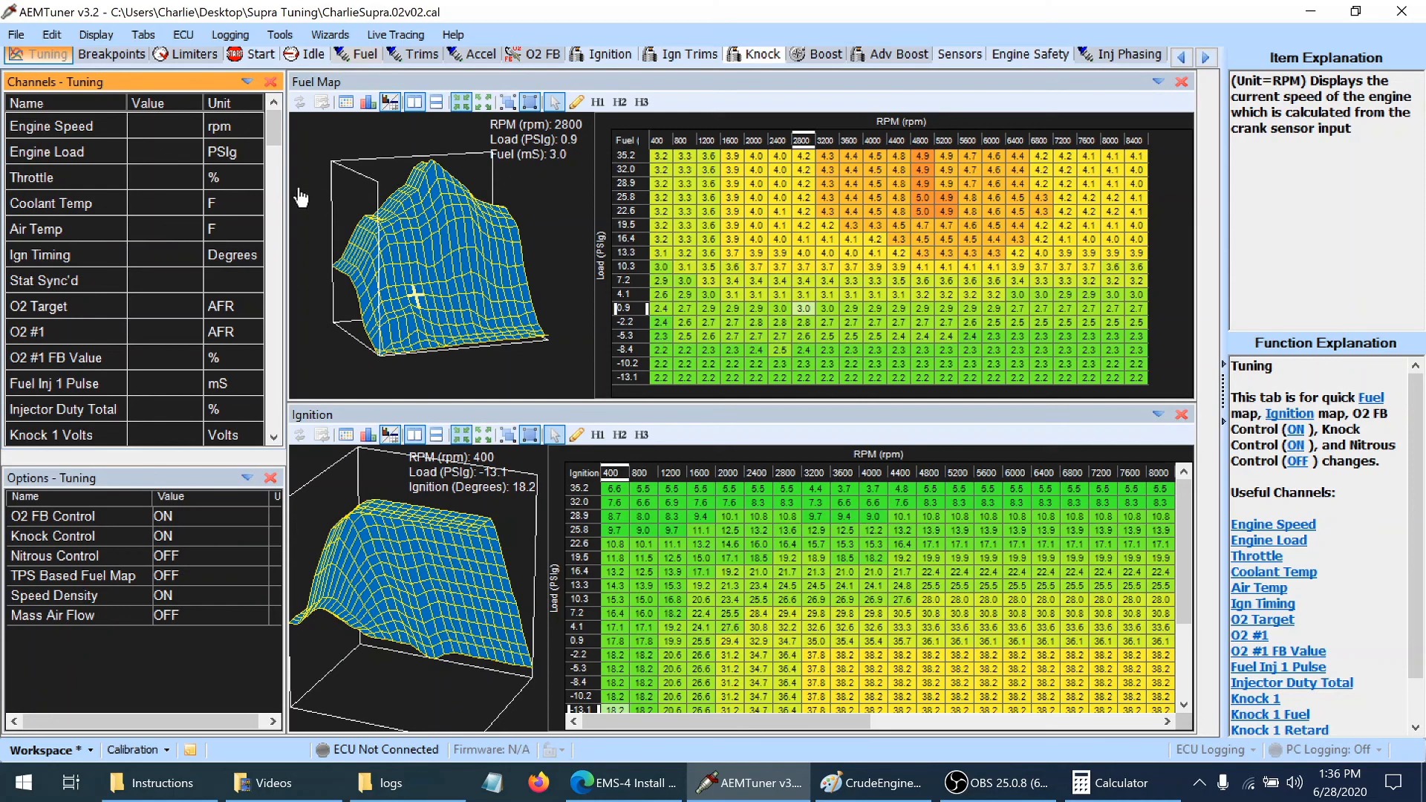
{"action": "left_click", "coordinate": [84, 305]}
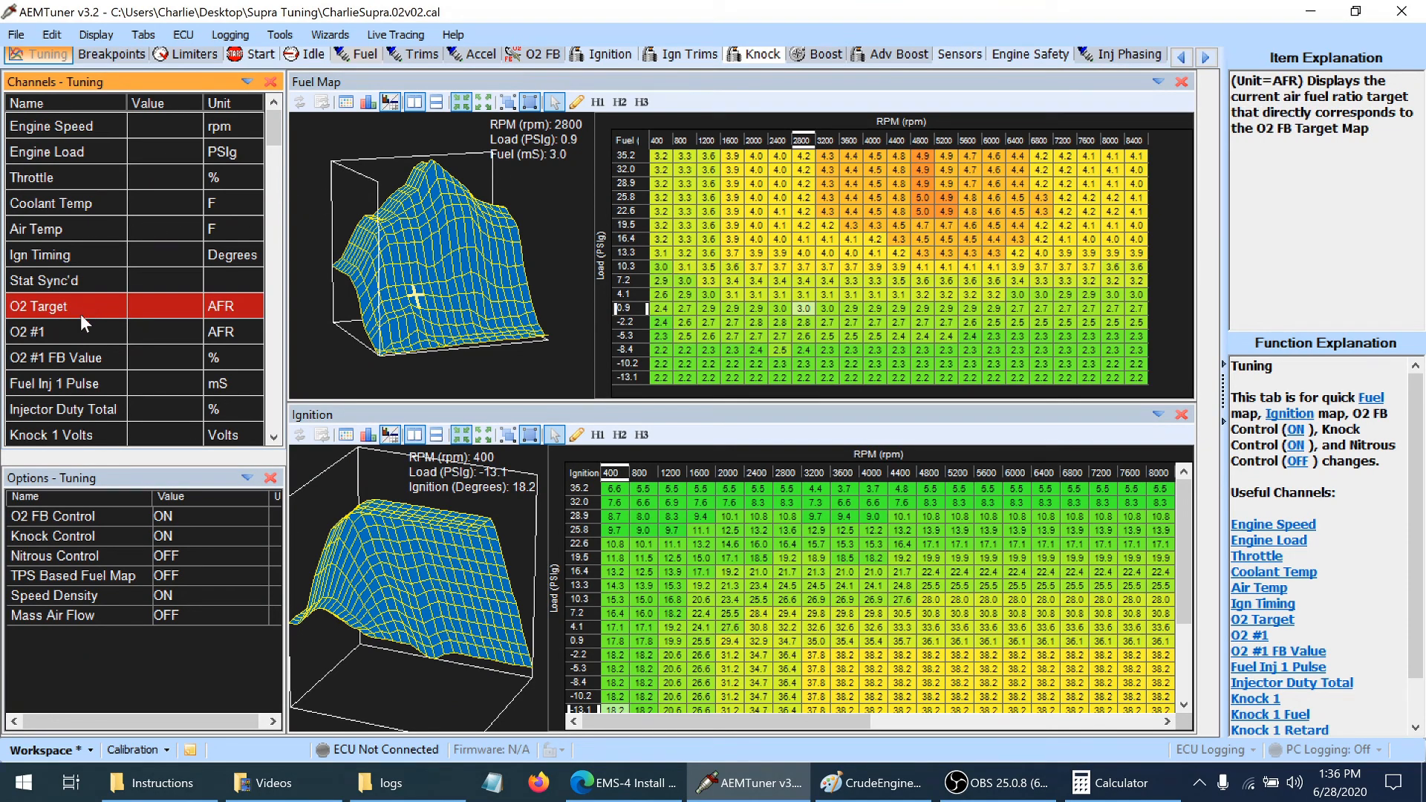
{"action": "left_click", "coordinate": [66, 331]}
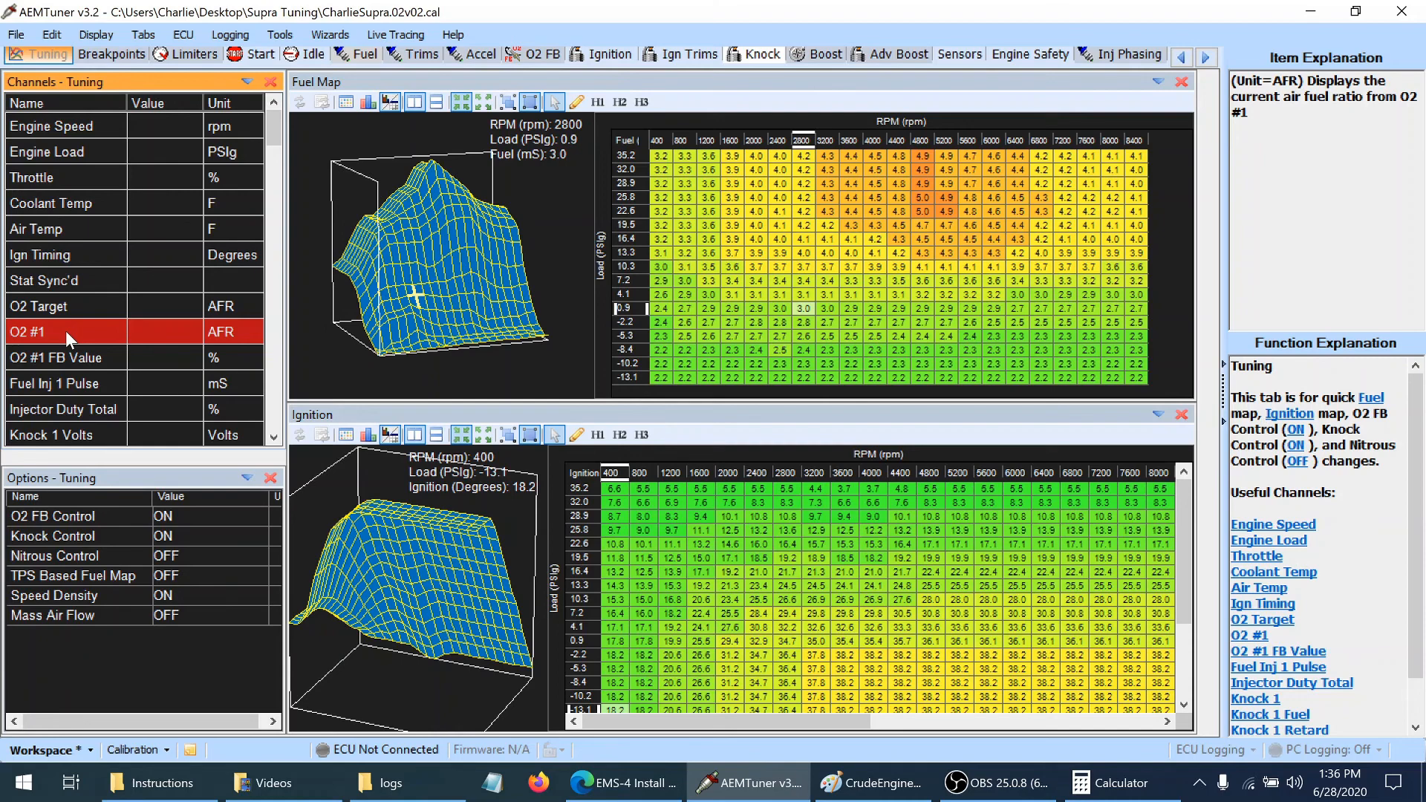
{"action": "left_click", "coordinate": [67, 357]}
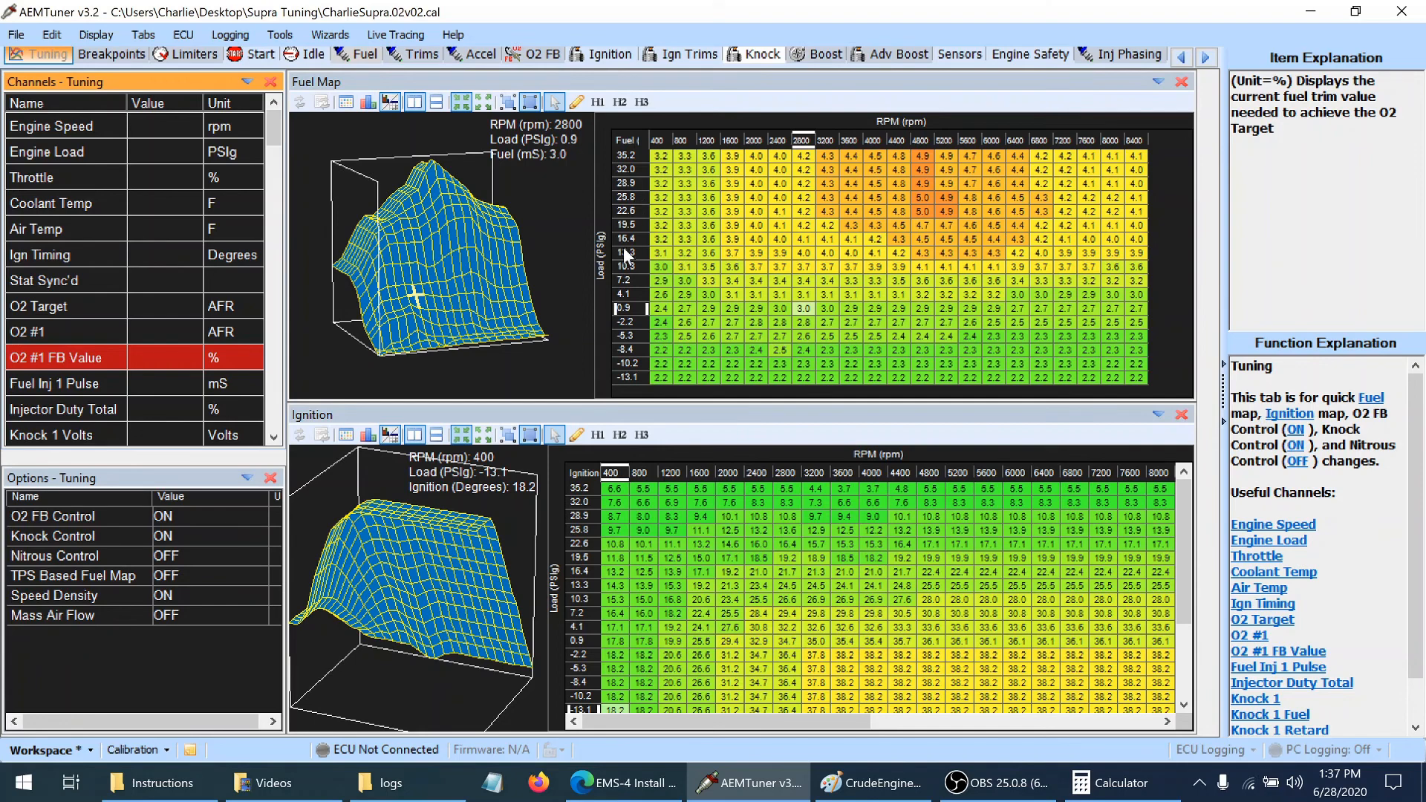
{"action": "left_click", "coordinate": [896, 267]}
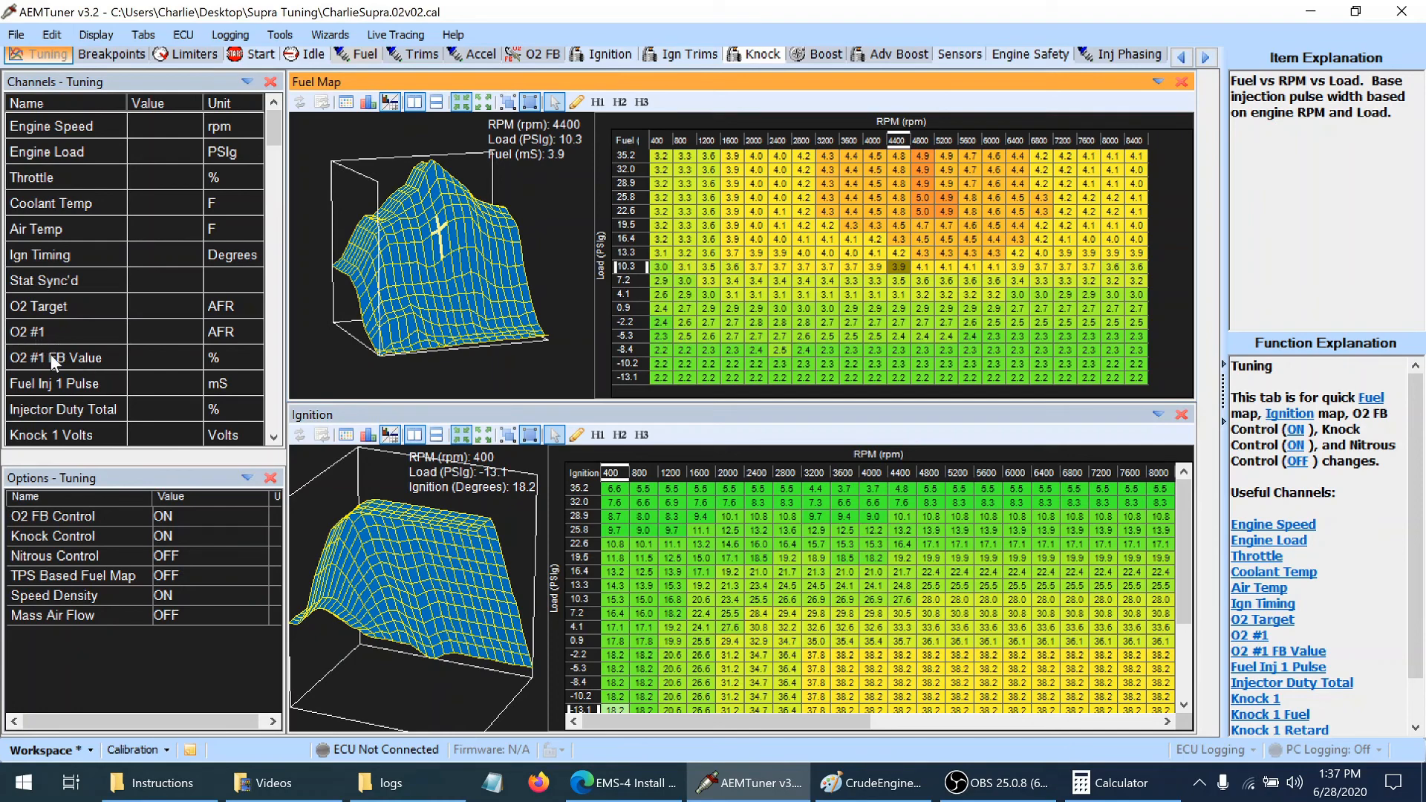
Insert the Accel Fuel channel directly below O2 #1 FB Value in the Tuning channel list
{"action": "left_click", "coordinate": [274, 437]}
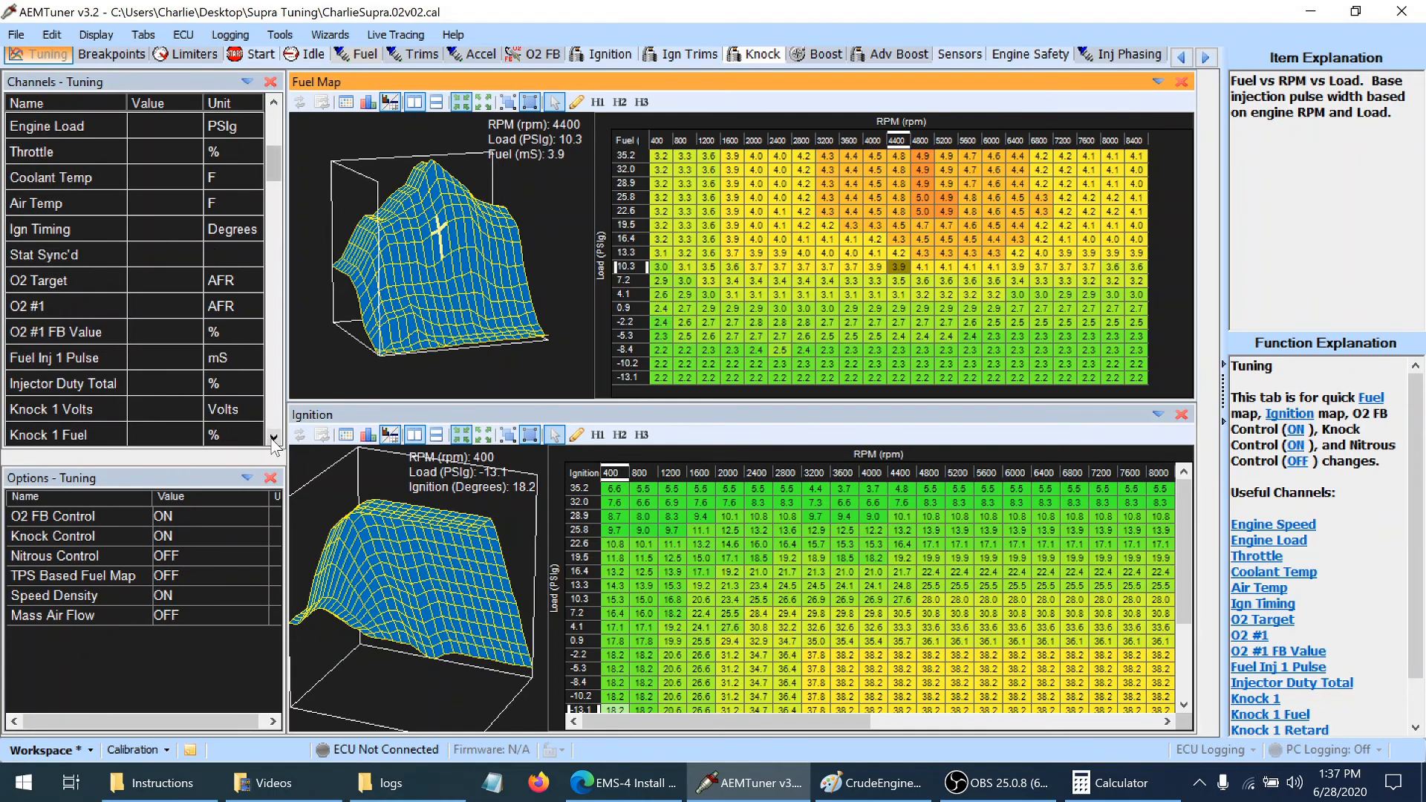
{"action": "left_click", "coordinate": [274, 437]}
{"action": "left_click", "coordinate": [274, 437]}
{"action": "left_click", "coordinate": [274, 438]}
{"action": "left_click", "coordinate": [274, 437]}
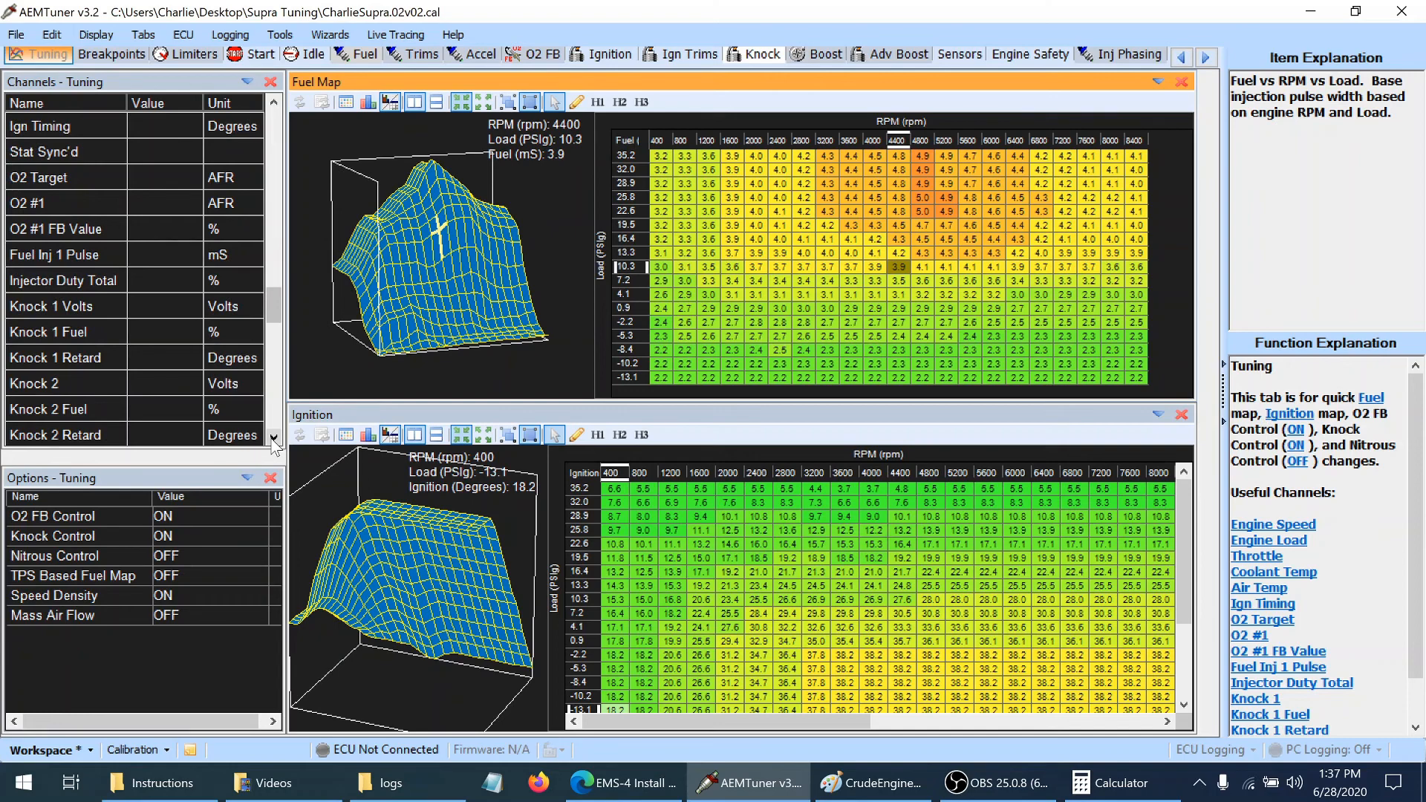
{"action": "left_click", "coordinate": [274, 437]}
{"action": "left_click", "coordinate": [274, 438]}
{"action": "left_click", "coordinate": [274, 437]}
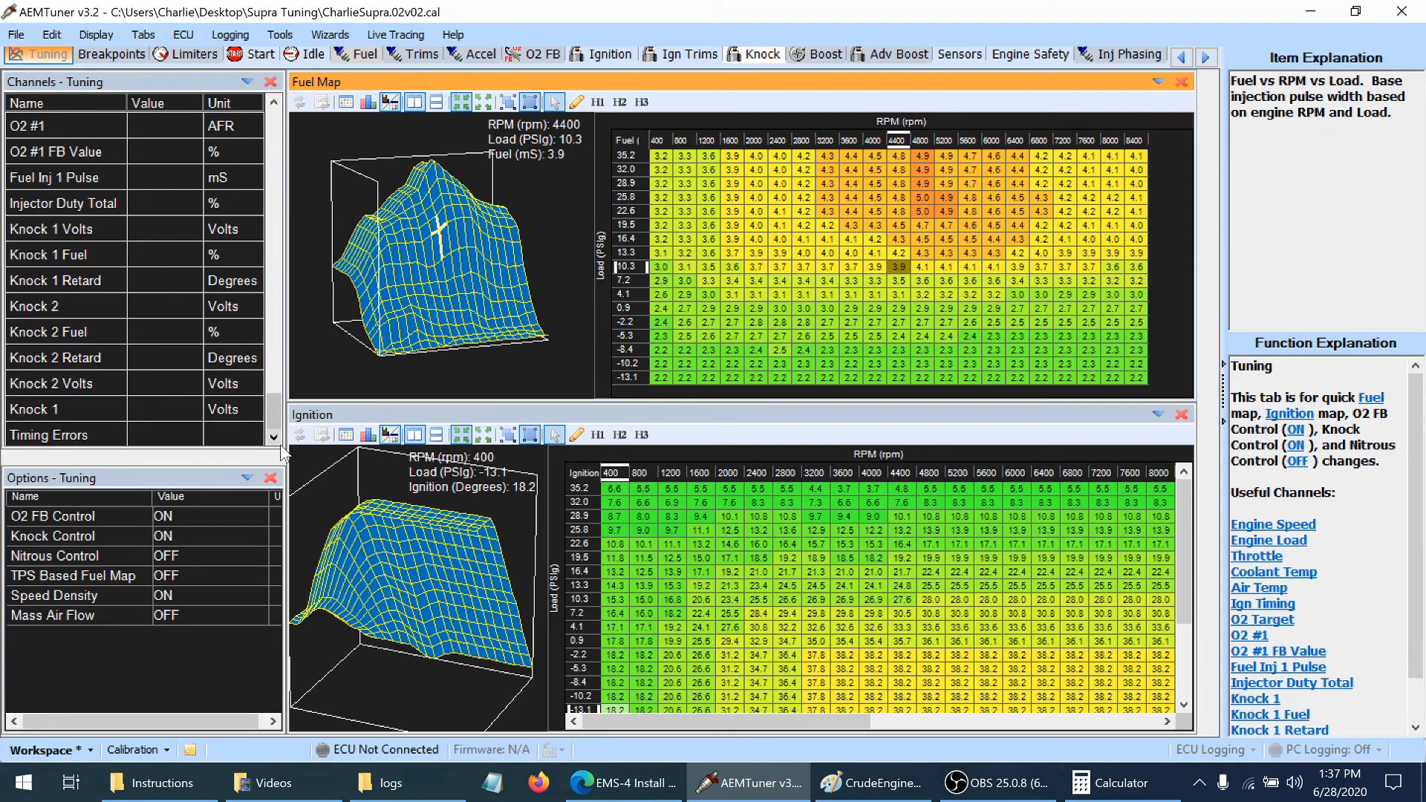
{"action": "scroll", "coordinate": [279, 418], "scroll_direction": "up", "scroll_amount": 1}
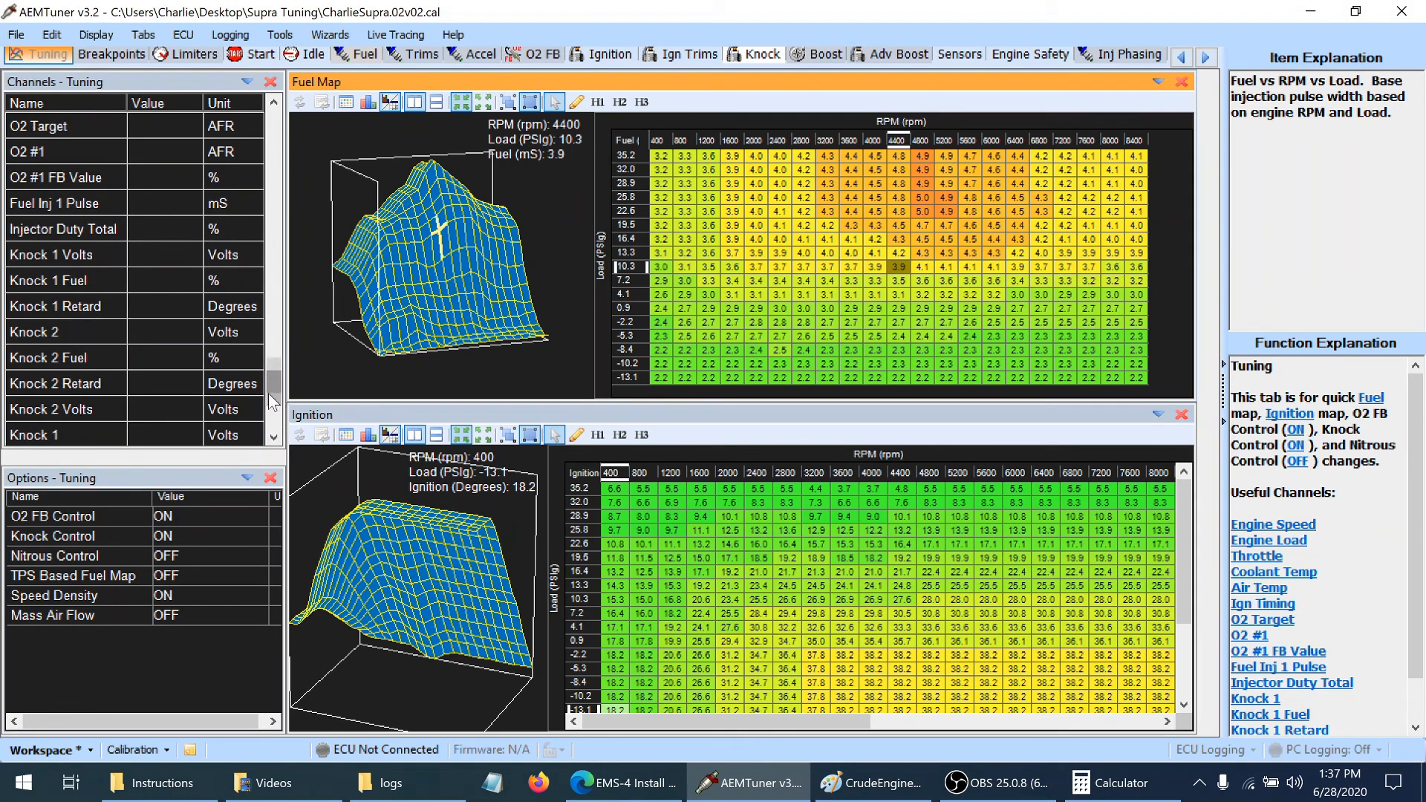
{"action": "right_click", "coordinate": [104, 278]}
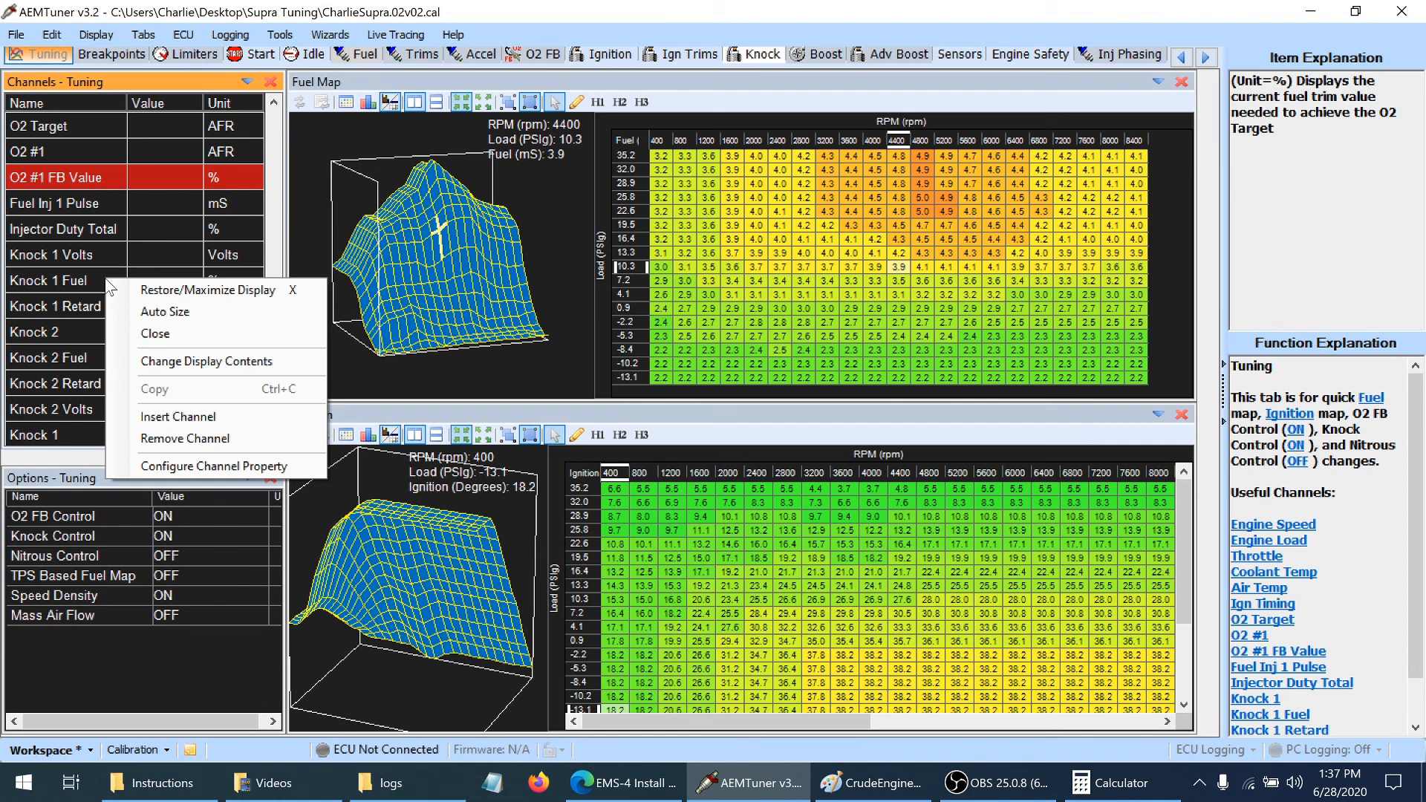
{"action": "left_click", "coordinate": [160, 417]}
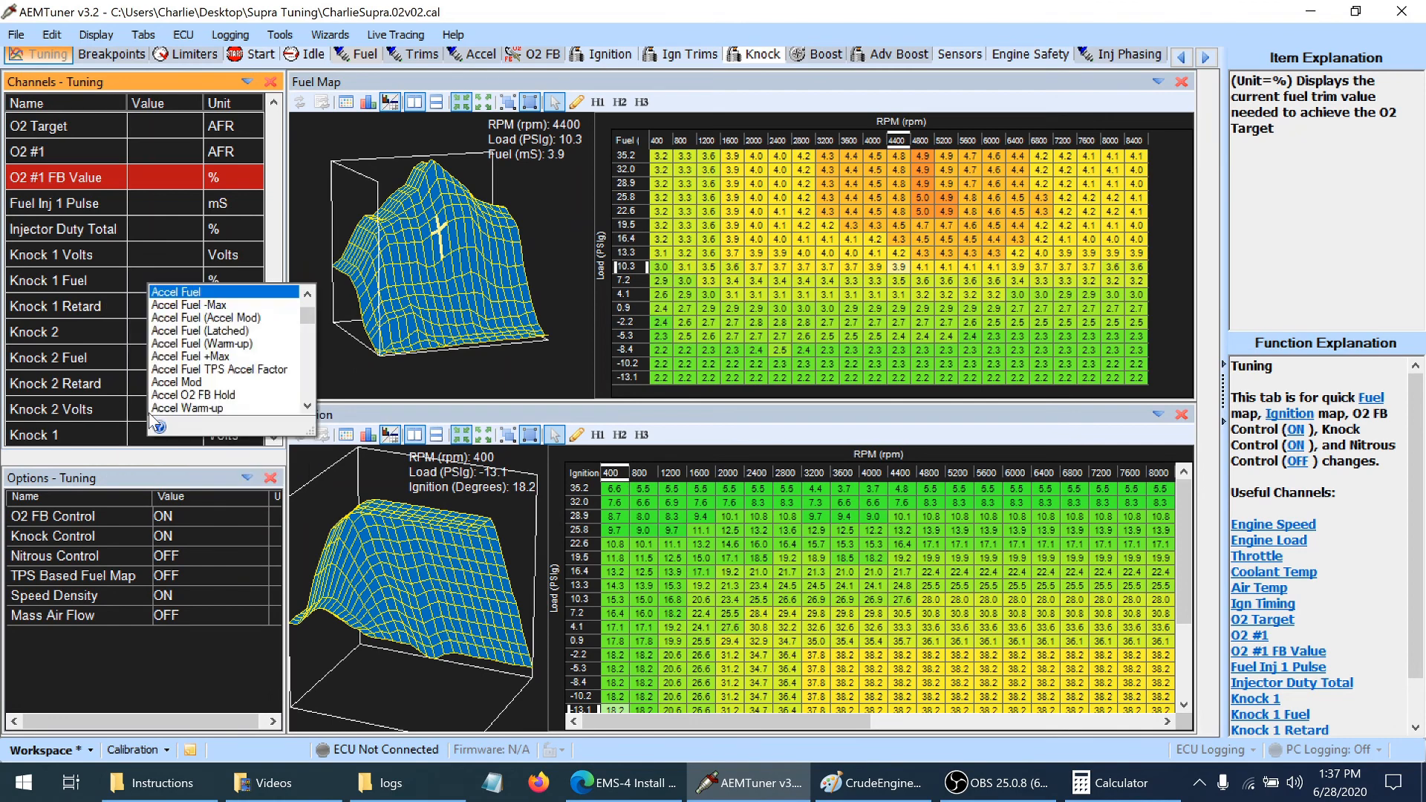
{"action": "left_click", "coordinate": [197, 291]}
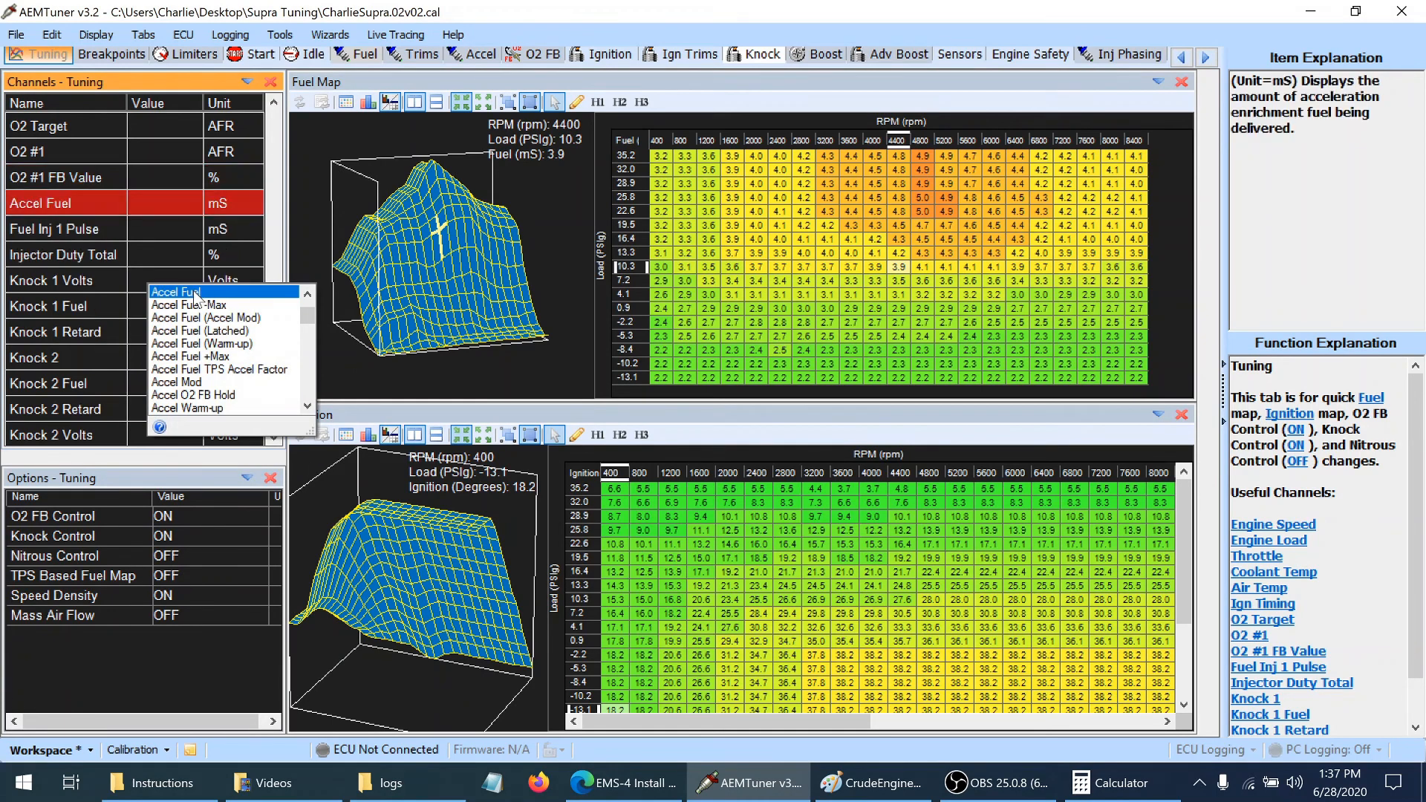
{"action": "left_click", "coordinate": [158, 258]}
{"action": "left_click", "coordinate": [73, 207]}
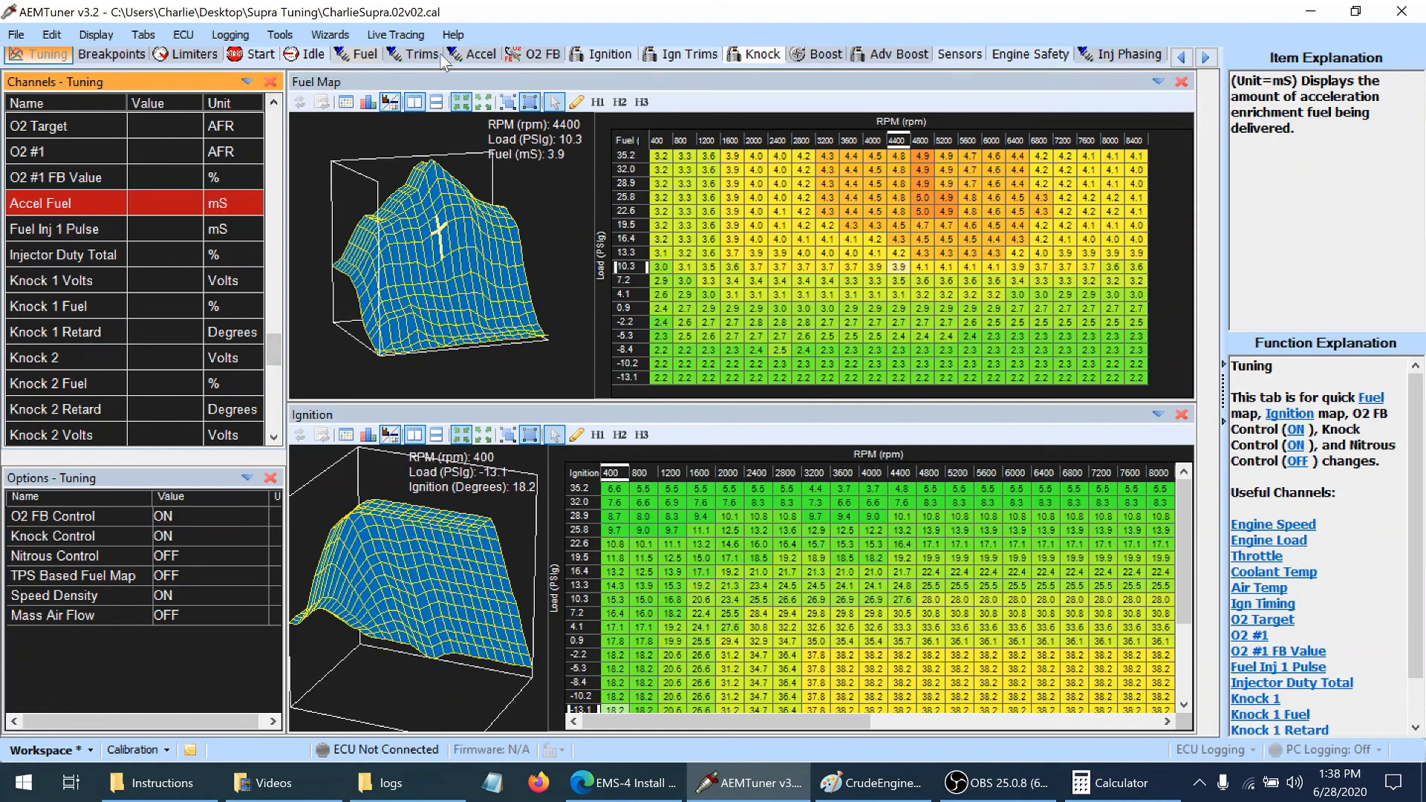
Inspect the throttle acceleration fuel channels, options and curves, and return to the Tuning page
{"action": "left_click", "coordinate": [469, 56]}
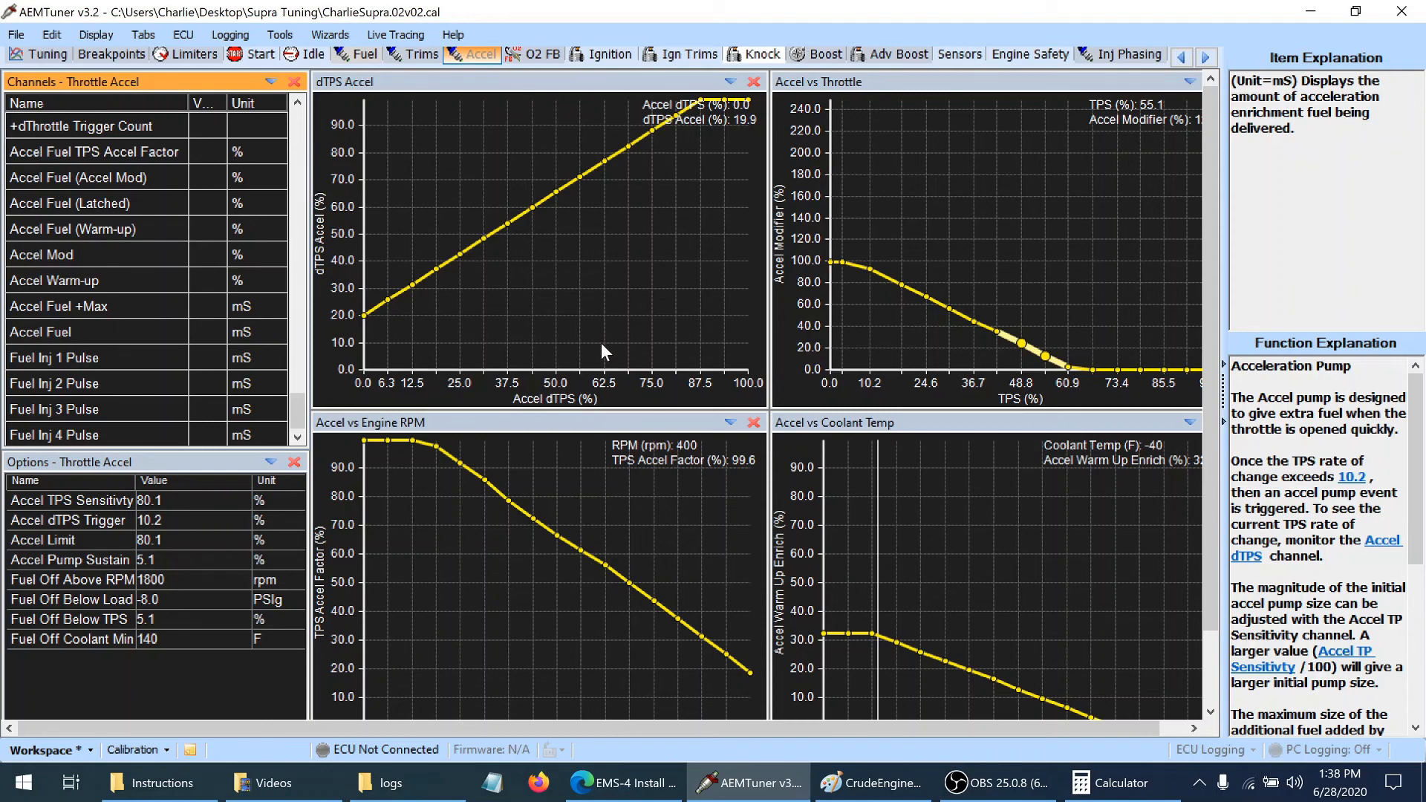
{"action": "left_click", "coordinate": [47, 57]}
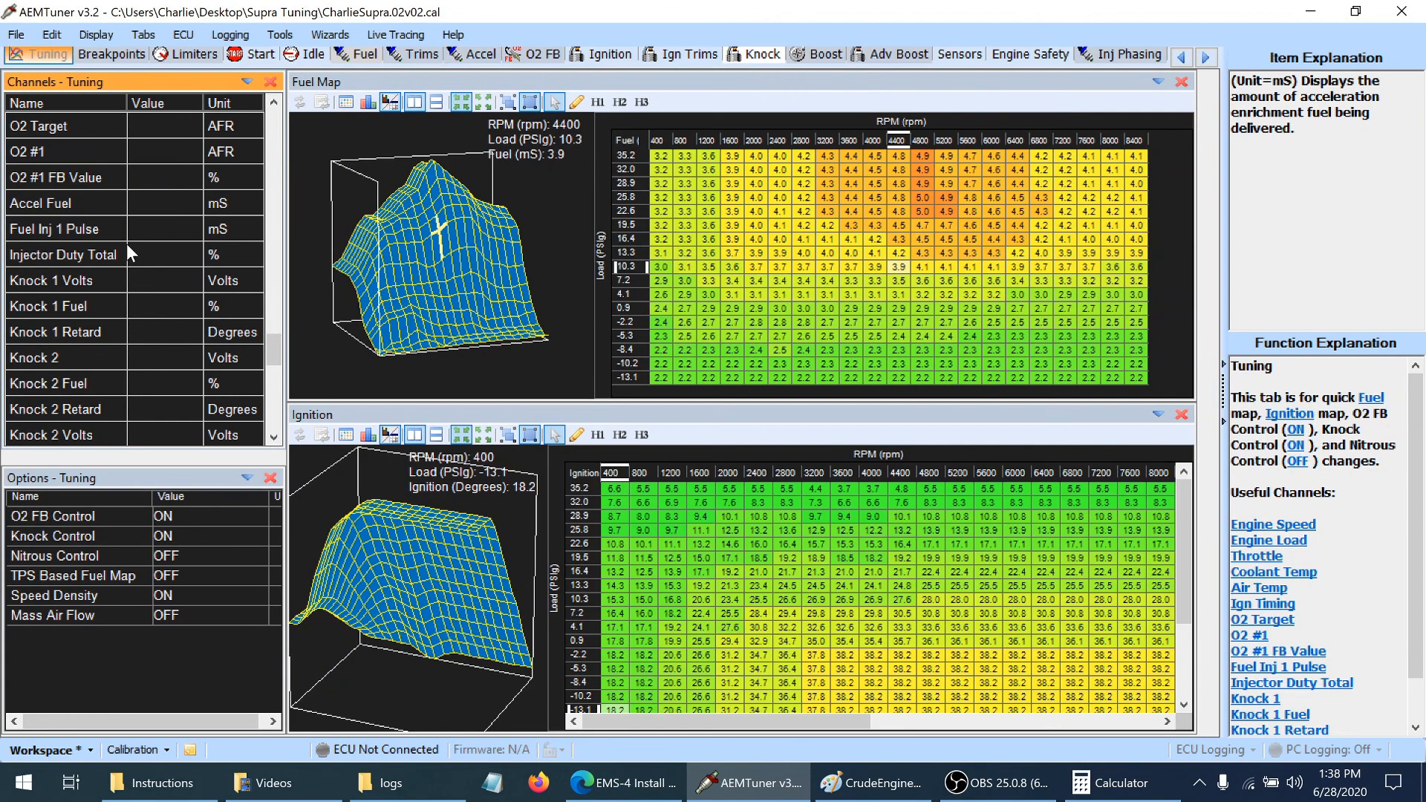
{"action": "left_click", "coordinate": [454, 56]}
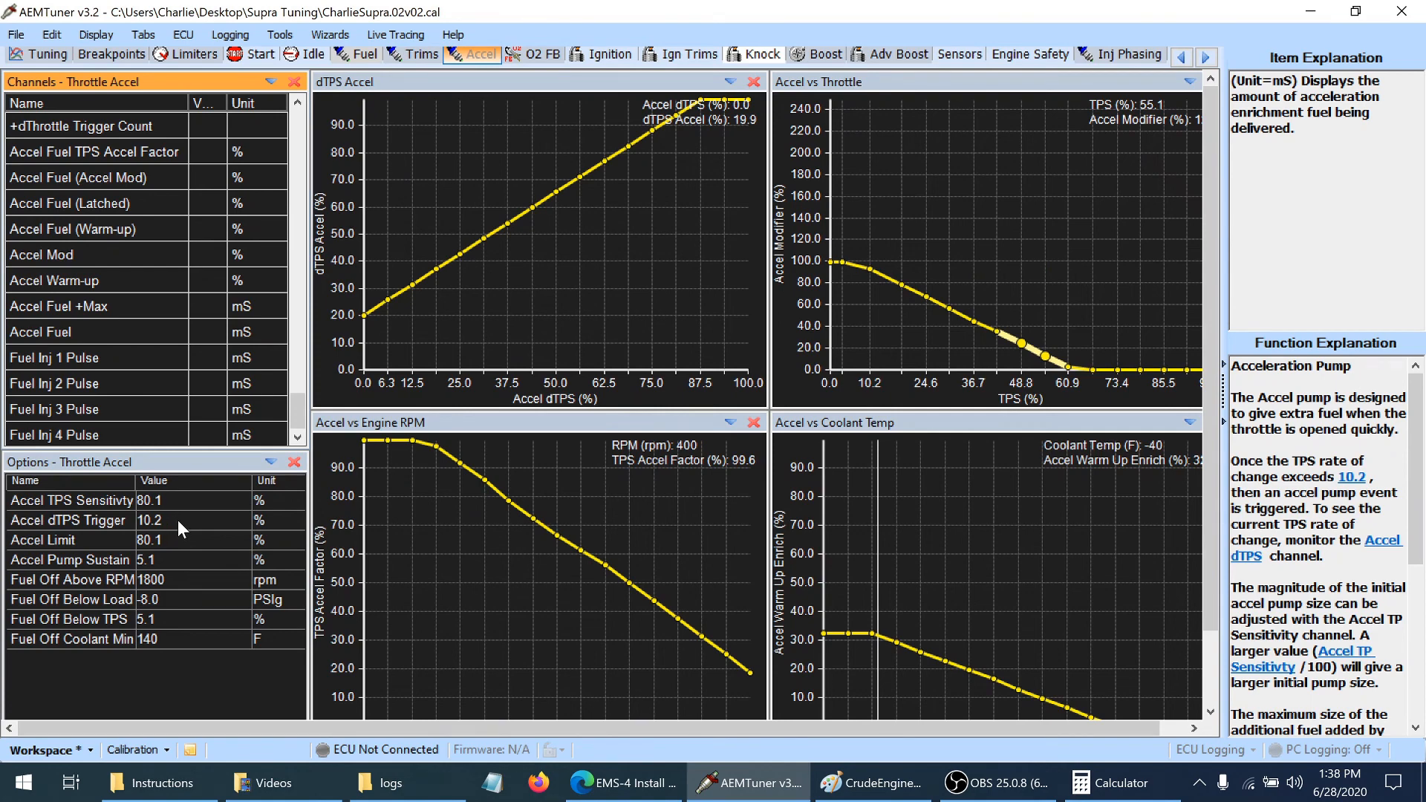
{"action": "left_click", "coordinate": [35, 56]}
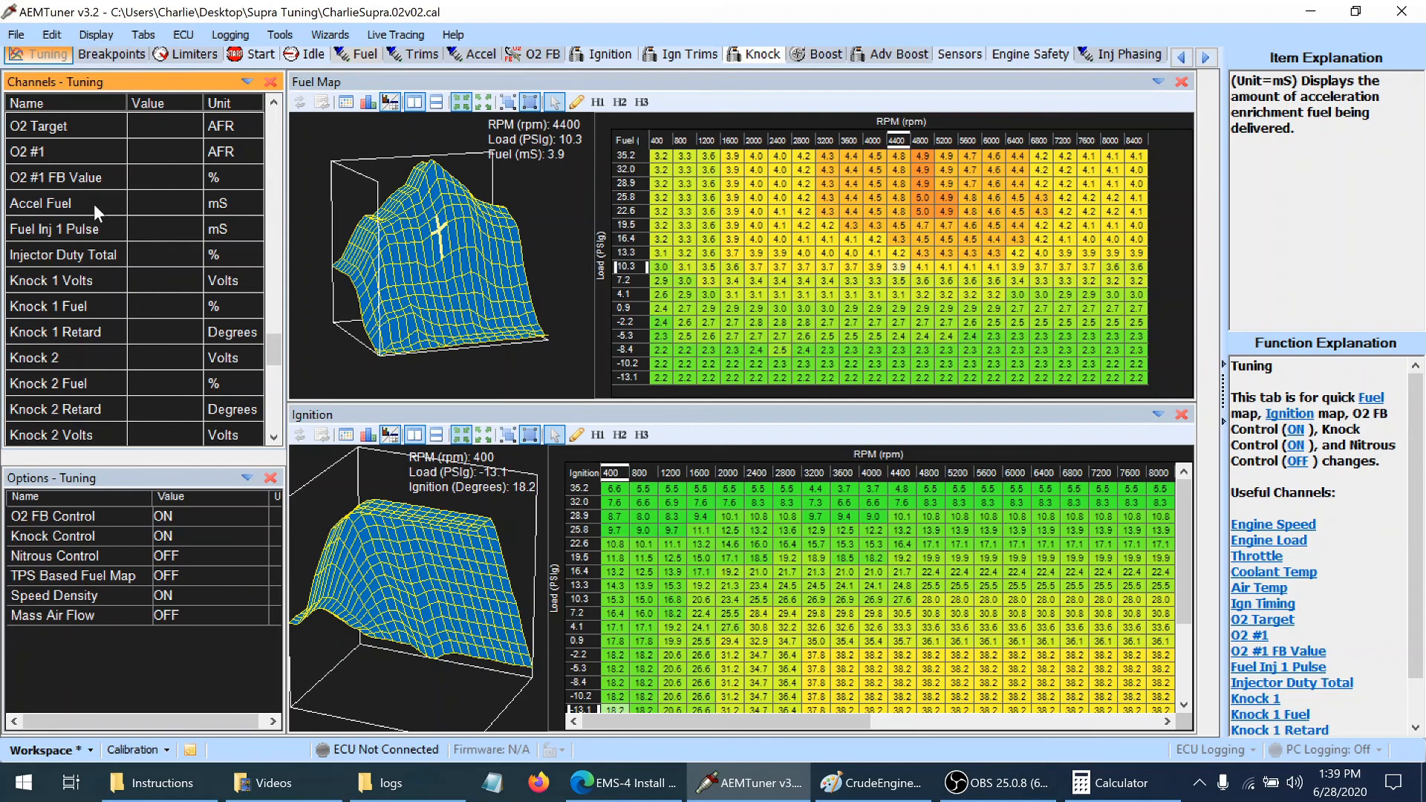
Select the Fuel Map cells from 3200 to 8400 rpm across the -8.4 to -13.1 PSIg load rows
{"action": "left_click", "coordinate": [662, 347]}
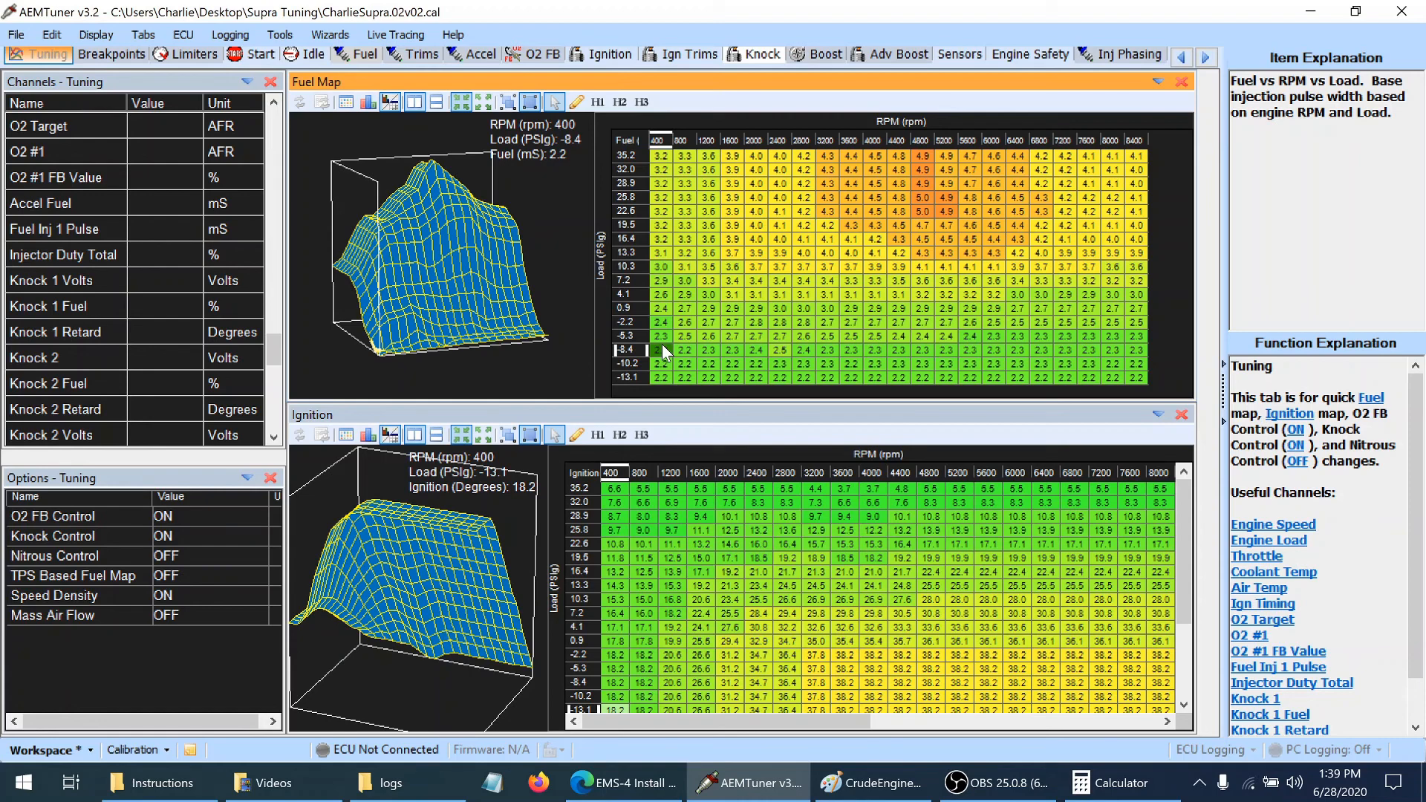
{"action": "left_click", "coordinate": [837, 350]}
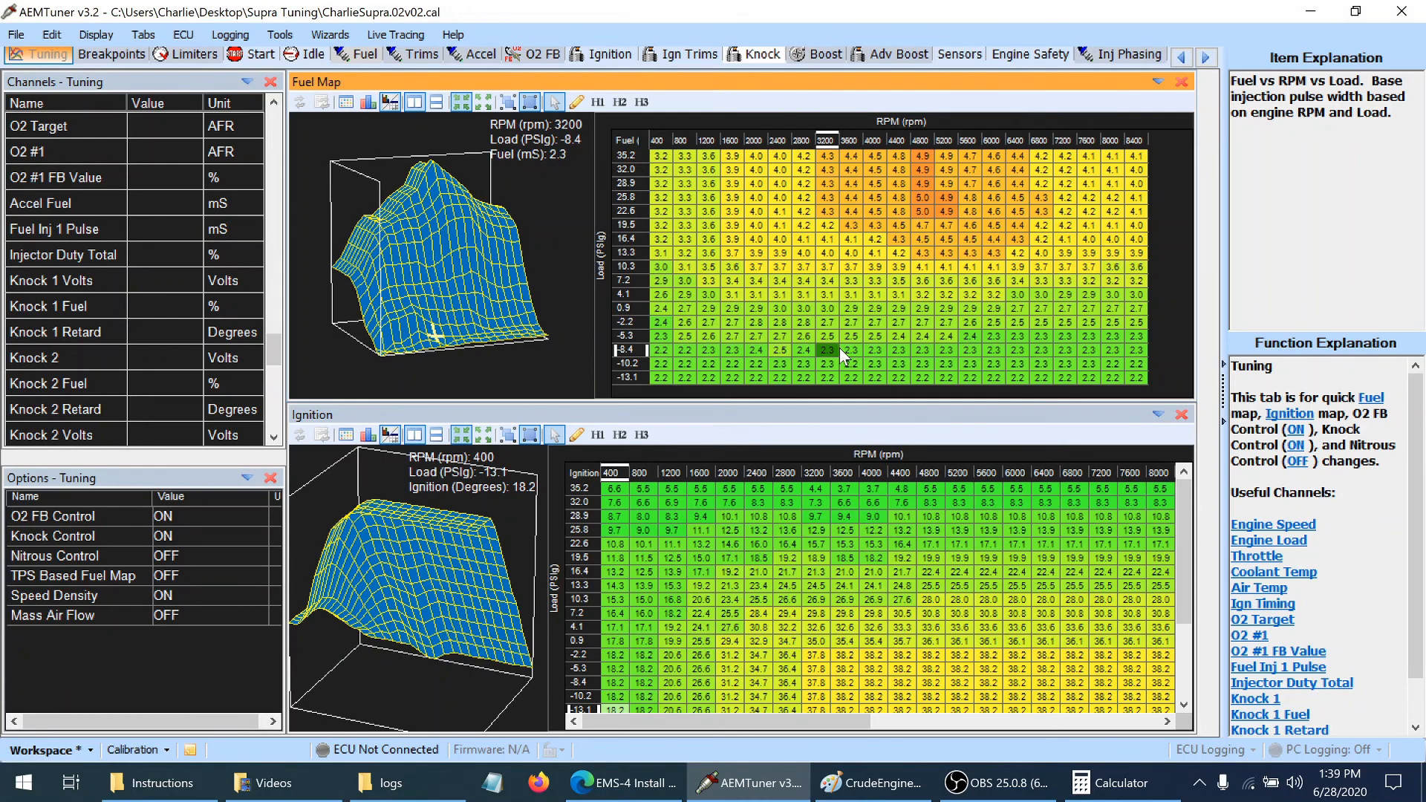
{"action": "key", "text": "shift+Right"}
{"action": "key", "text": "shift+Right"}
{"action": "key", "text": "shift+Right"}
{"action": "key", "text": "shift+Right"}
{"action": "key", "text": "shift+Right"}
{"action": "key", "text": "shift+Right"}
{"action": "key", "text": "shift+Right"}
{"action": "key", "text": "shift+Right"}
{"action": "key", "text": "shift+Right"}
{"action": "key", "text": "shift+Right"}
{"action": "key", "text": "shift+Right"}
{"action": "key", "text": "shift+Right"}
{"action": "key", "text": "shift+Right"}
{"action": "key", "text": "shift+Down"}
{"action": "key", "text": "shift+Down"}
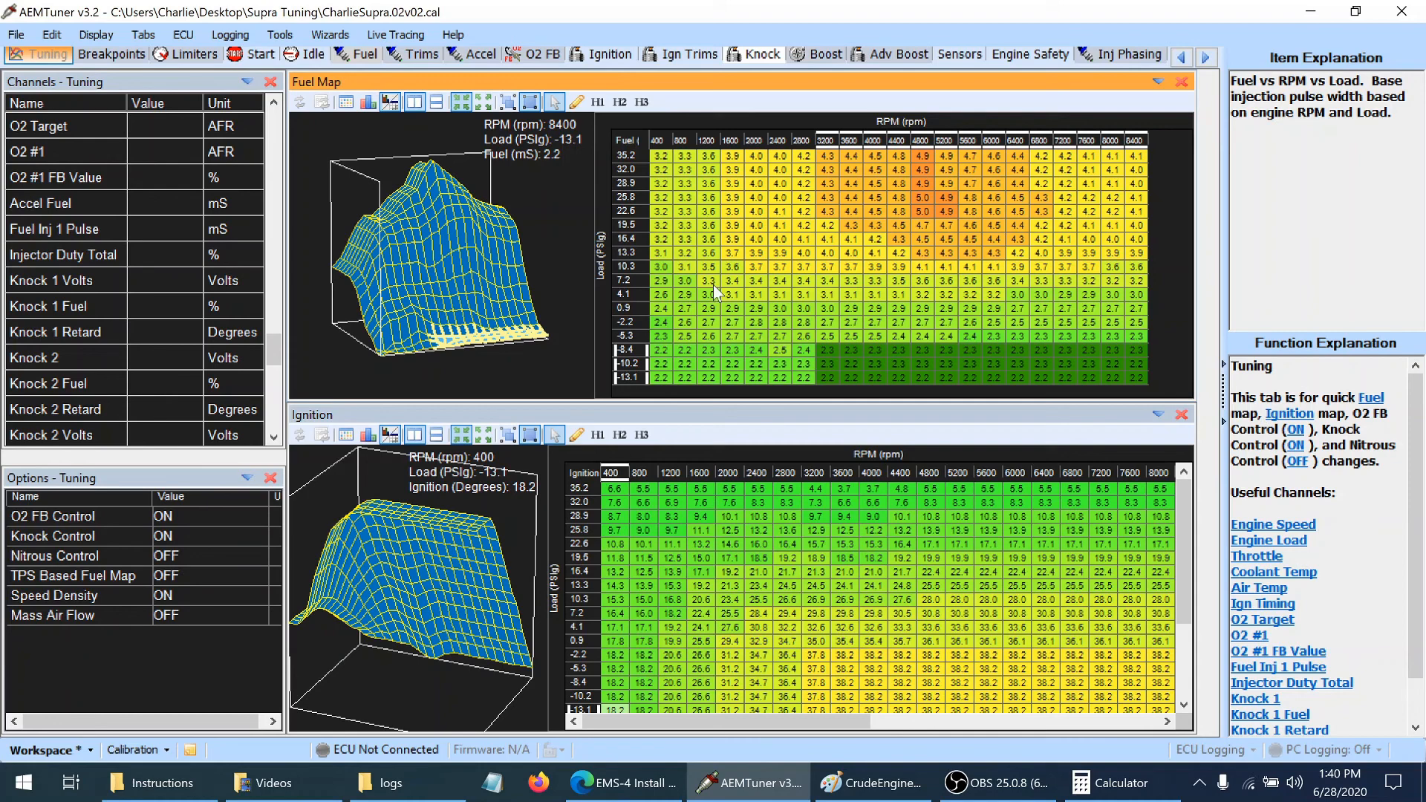
Review the Fuel Map's editing commands and inspect the cells along the 0.9 PSIg load row from 800 rpm upward
{"action": "right_click", "coordinate": [664, 305]}
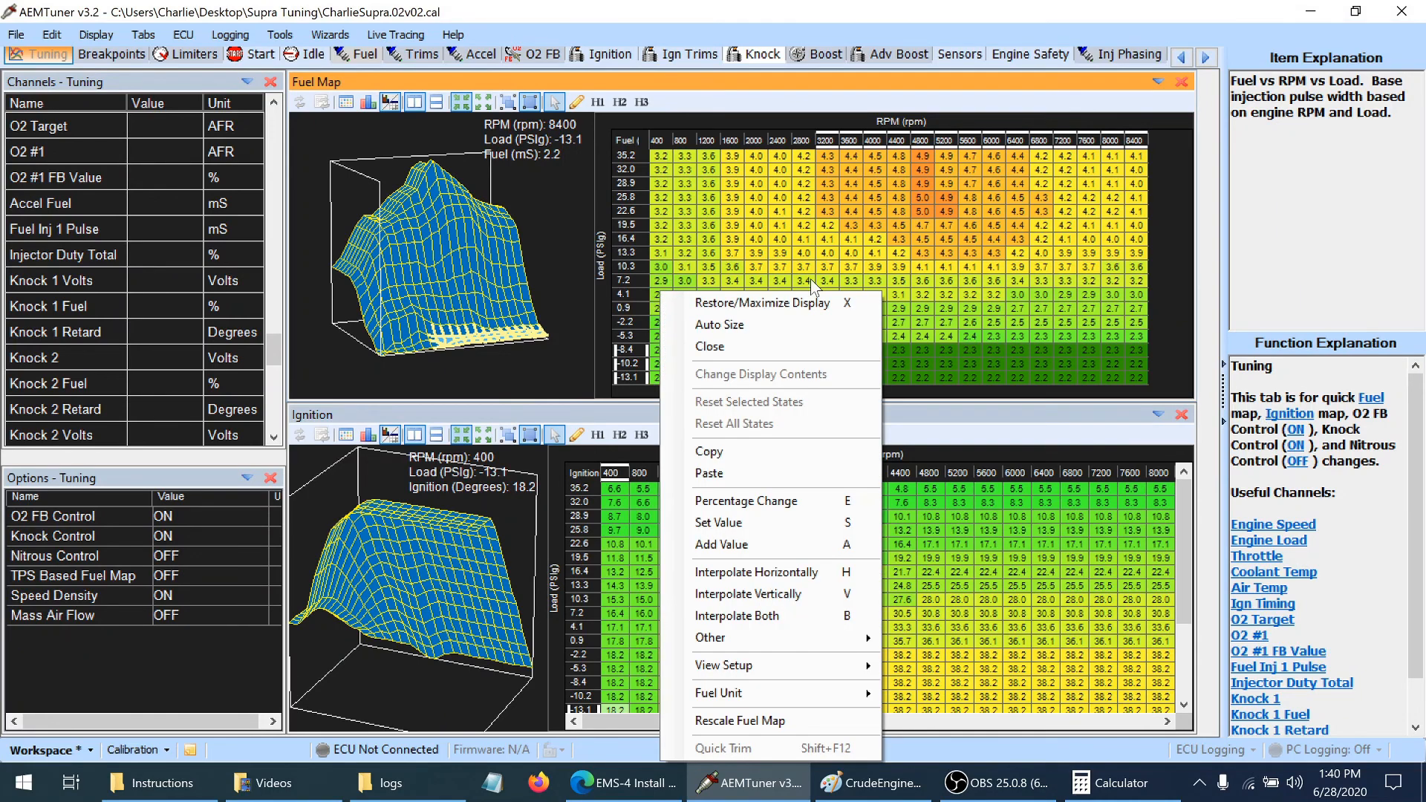
{"action": "right_click", "coordinate": [810, 279]}
{"action": "left_click", "coordinate": [693, 307]}
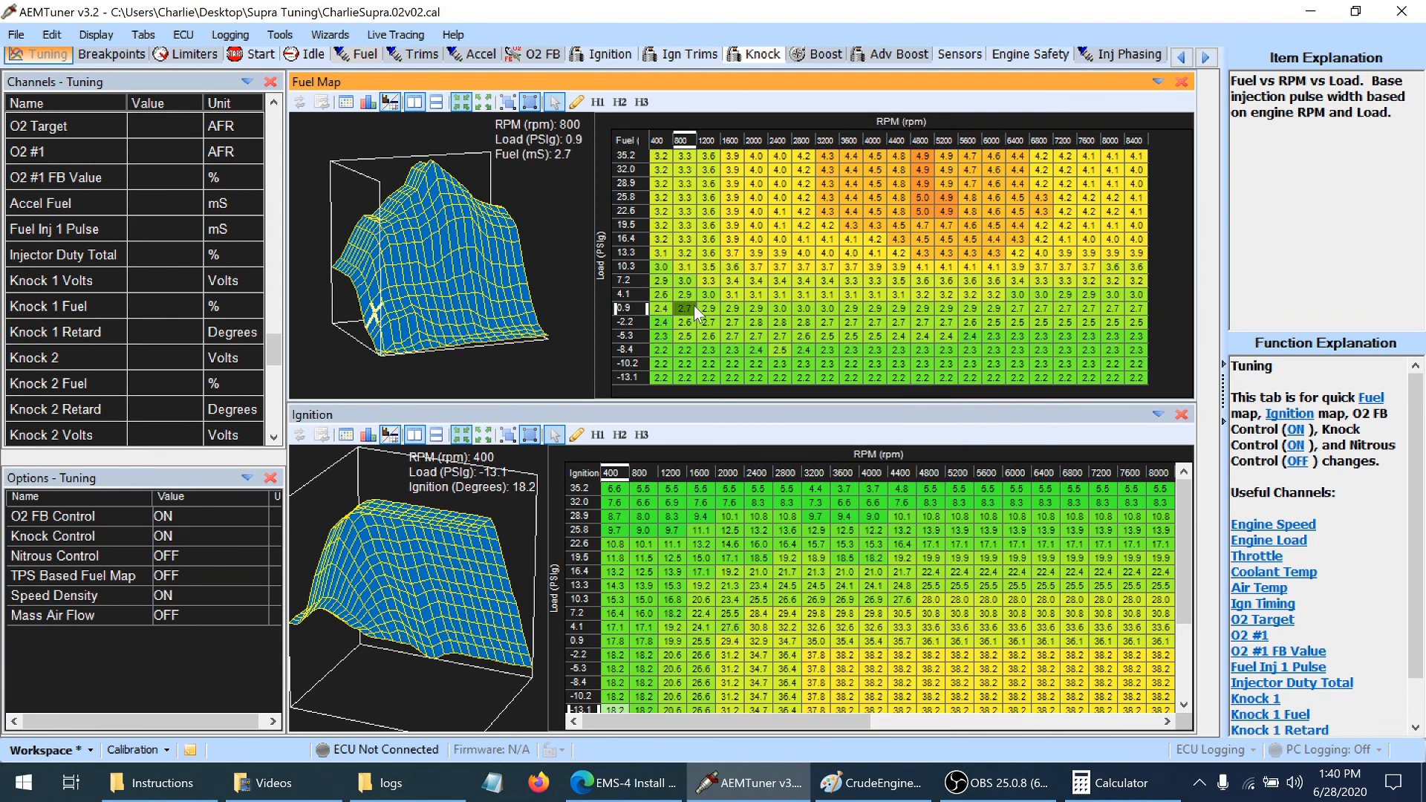
{"action": "key", "text": "Right"}
{"action": "key", "text": "Right"}
{"action": "key", "text": "Right"}
{"action": "key", "text": "Right"}
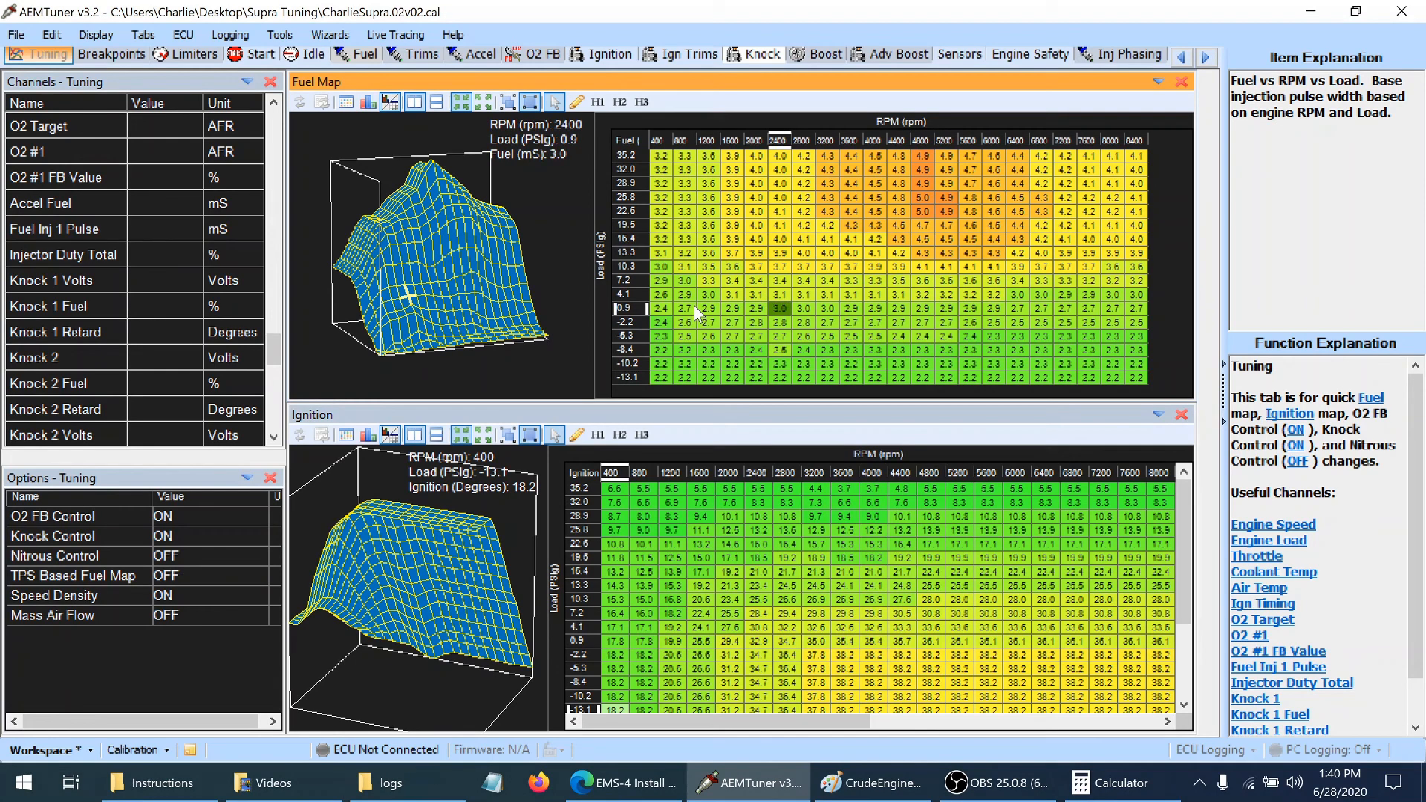
{"action": "key", "text": "Right"}
{"action": "key", "text": "Right"}
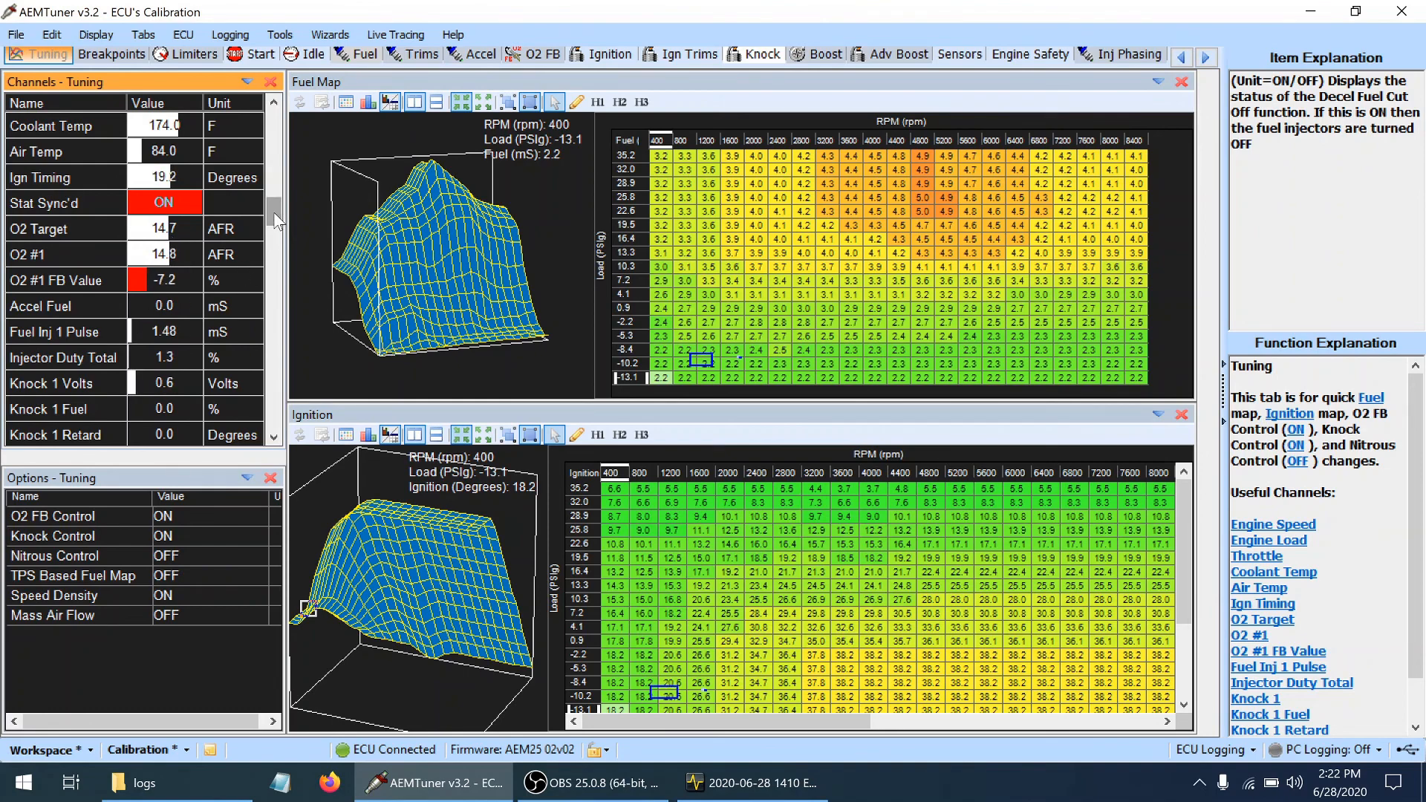
{"action": "left_click_drag", "start_coordinate": [273, 212], "coordinate": [263, 307]}
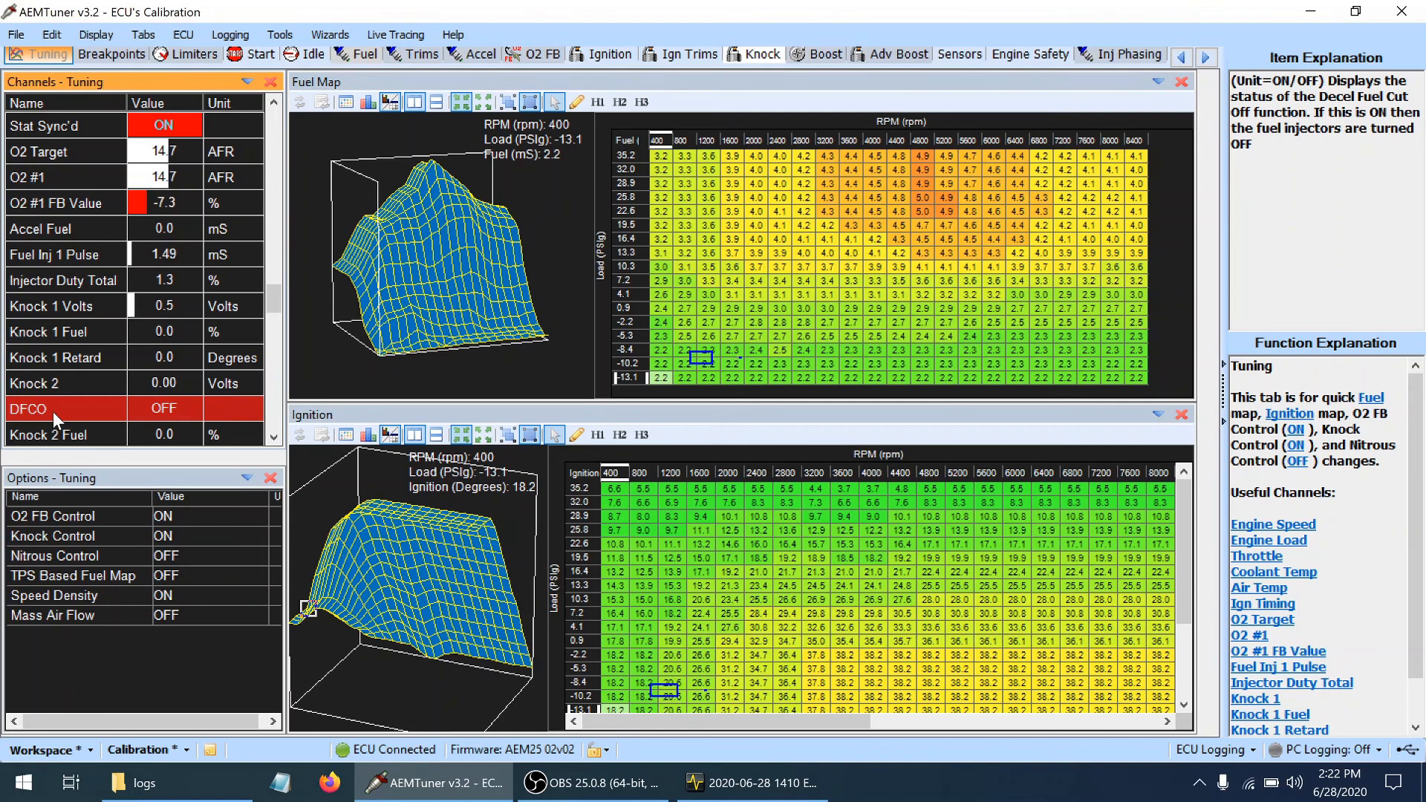
{"action": "left_click", "coordinate": [231, 35]}
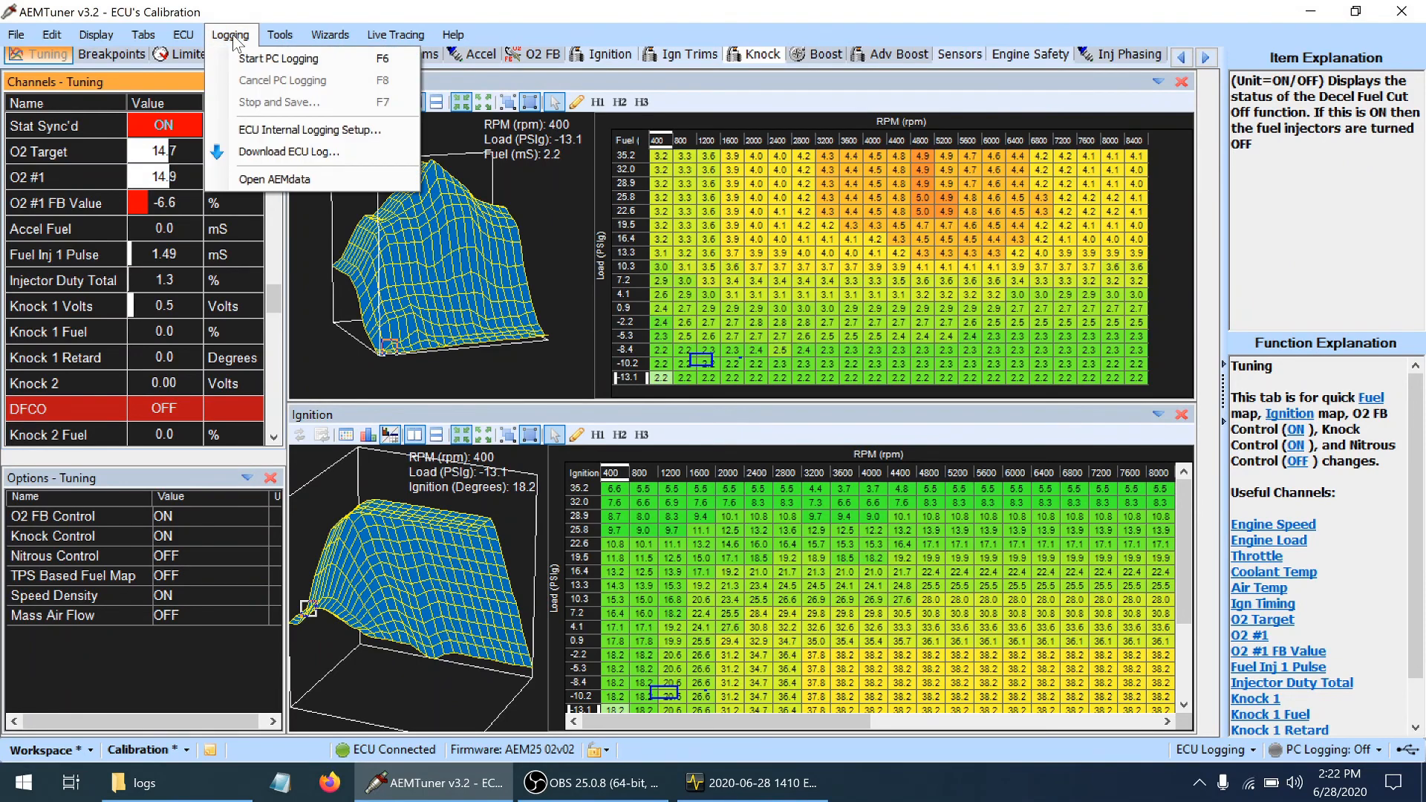
{"action": "left_click", "coordinate": [246, 60]}
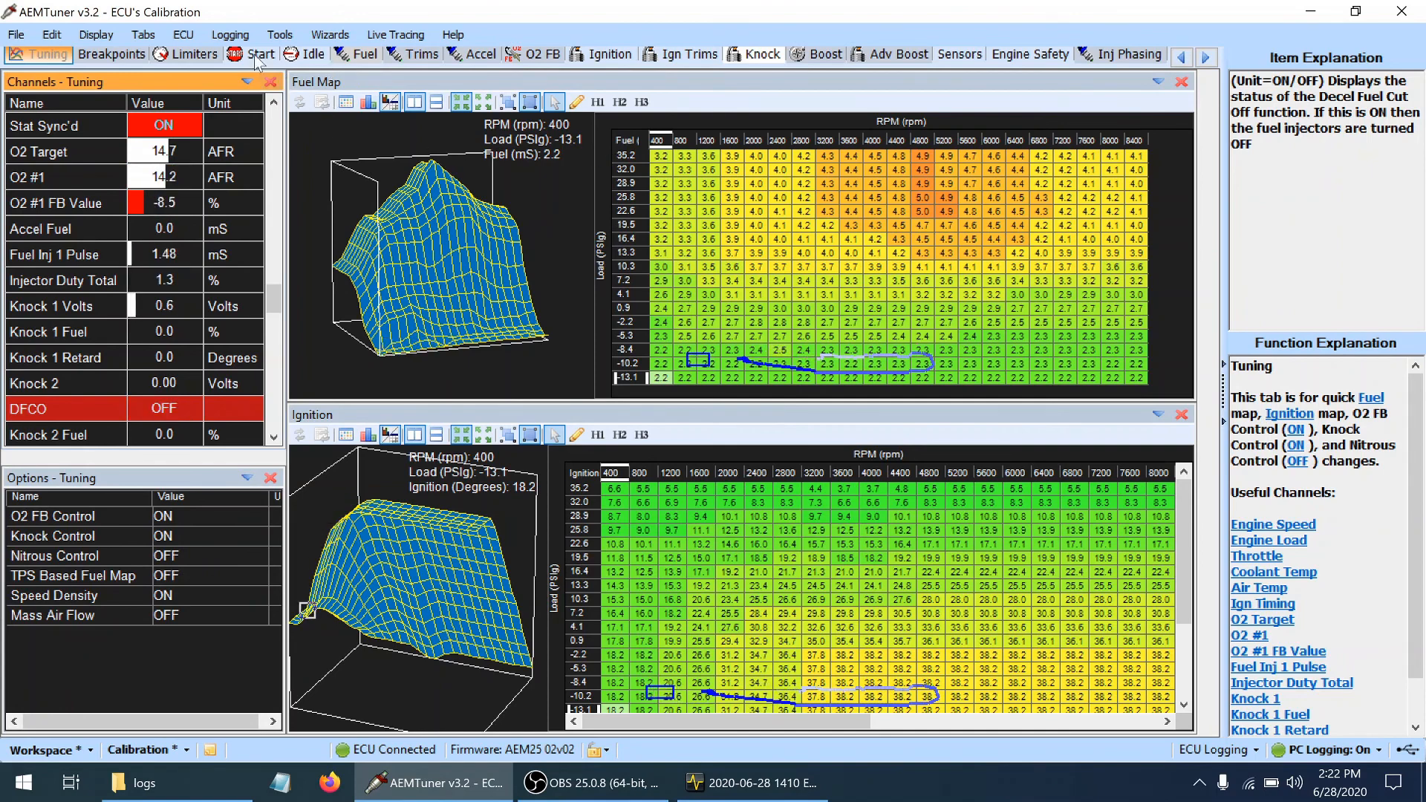
{"action": "left_click", "coordinate": [230, 34]}
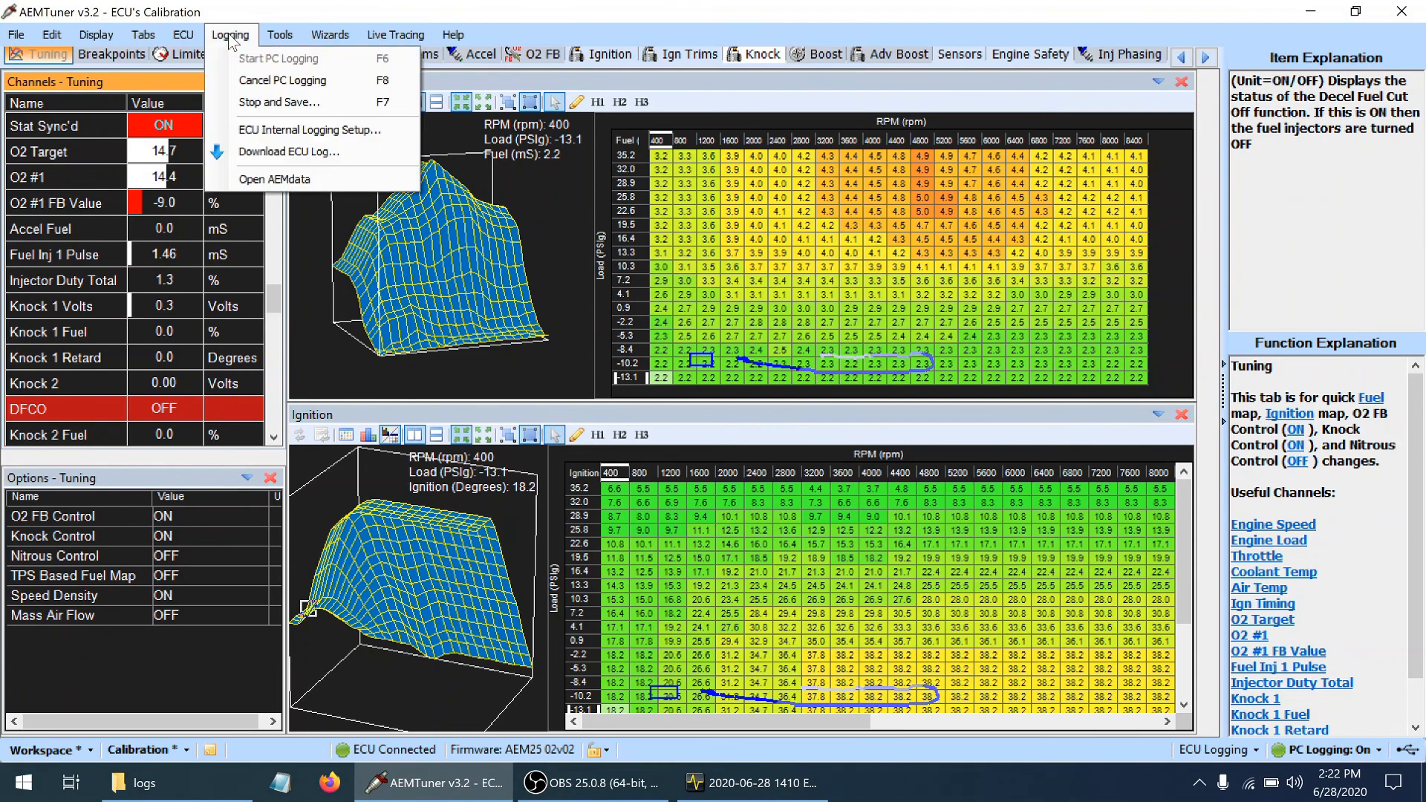
{"action": "left_click", "coordinate": [268, 102]}
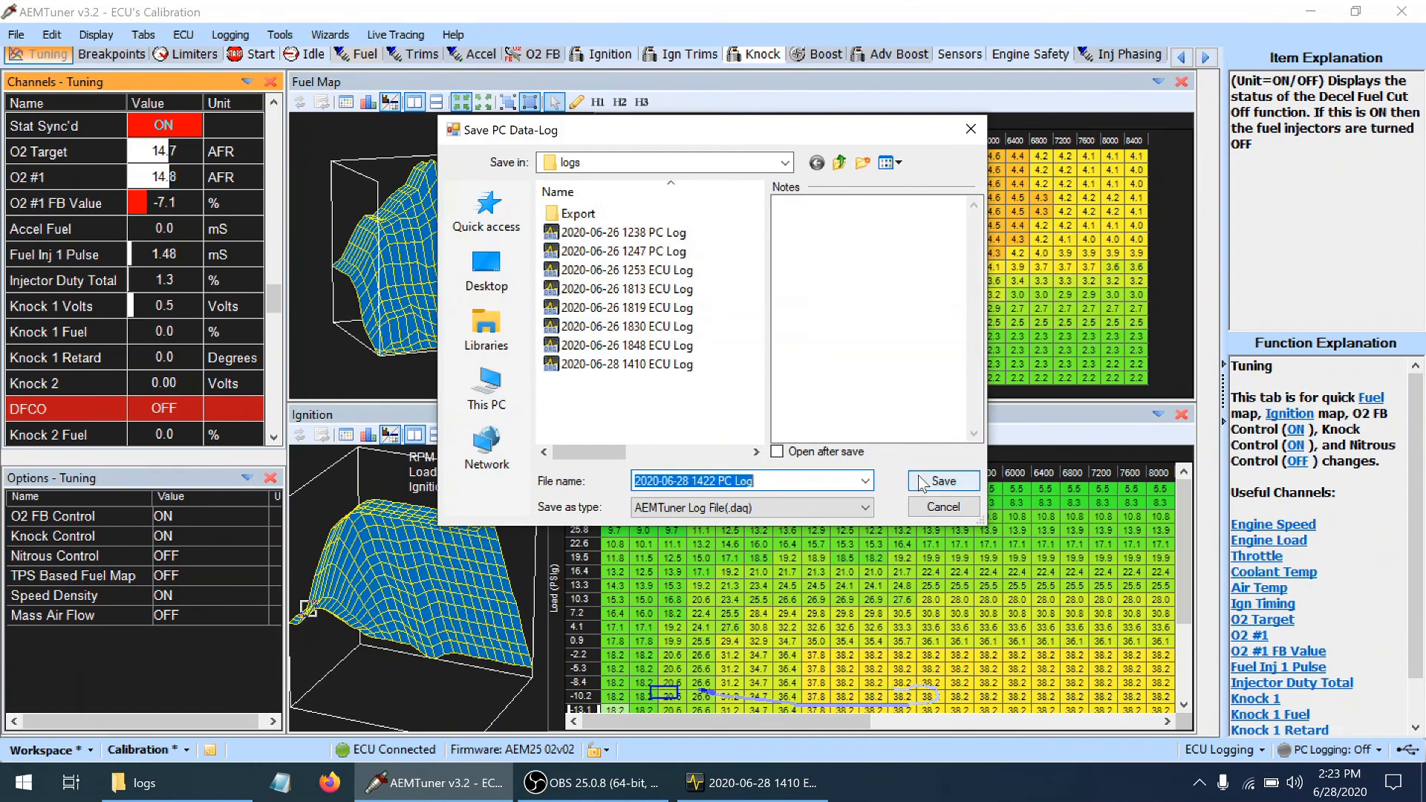
{"action": "left_click", "coordinate": [921, 484]}
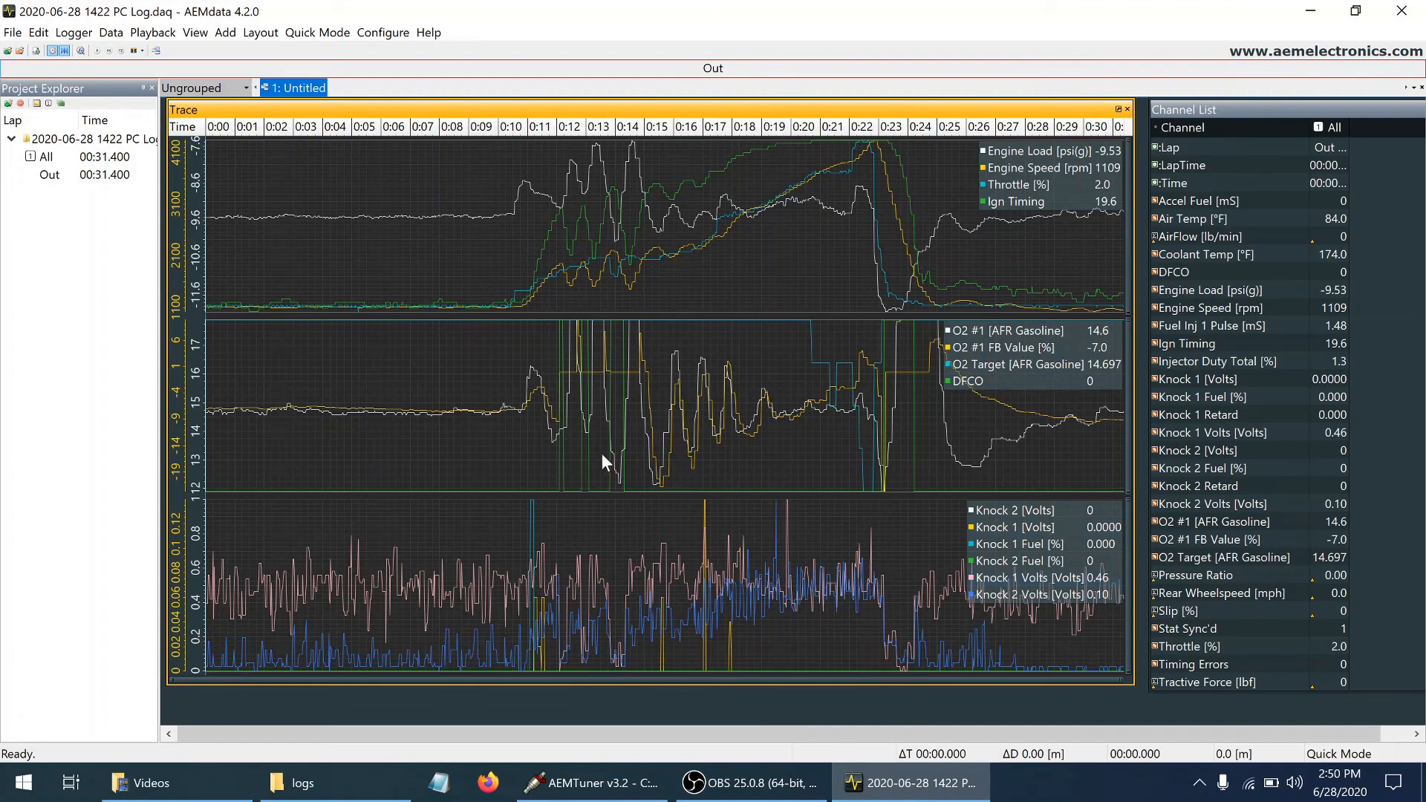
Examine engine load, speed, throttle and O2 values in the log trace at about 12 seconds, just before DFCO activates
{"action": "left_click", "coordinate": [557, 447]}
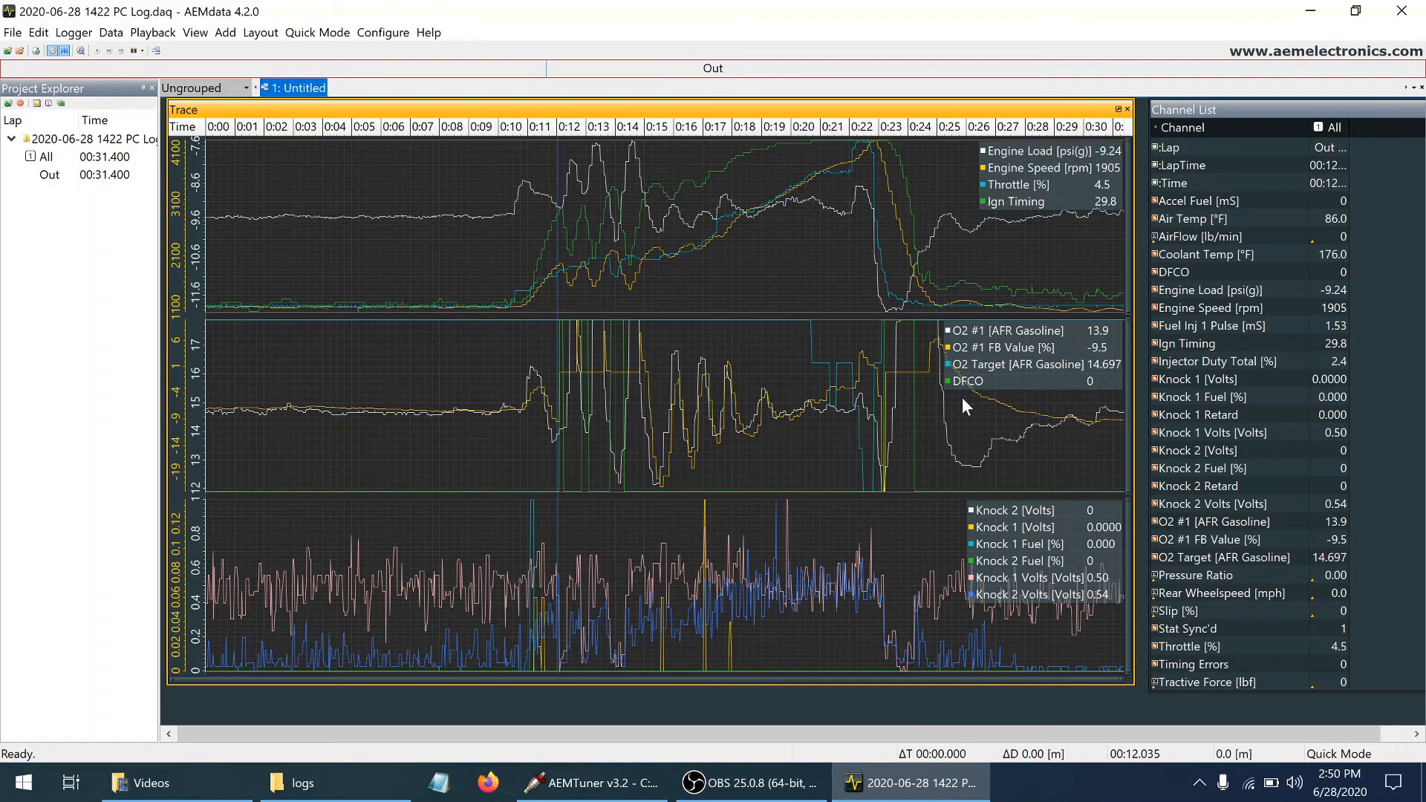
{"action": "left_click", "coordinate": [550, 454]}
{"action": "left_click", "coordinate": [551, 267]}
{"action": "left_click", "coordinate": [557, 265]}
Switch to AEMTuner and set the Fuel page's Fuel Off Below TPS option to 3.1 %
{"action": "left_click", "coordinate": [590, 783]}
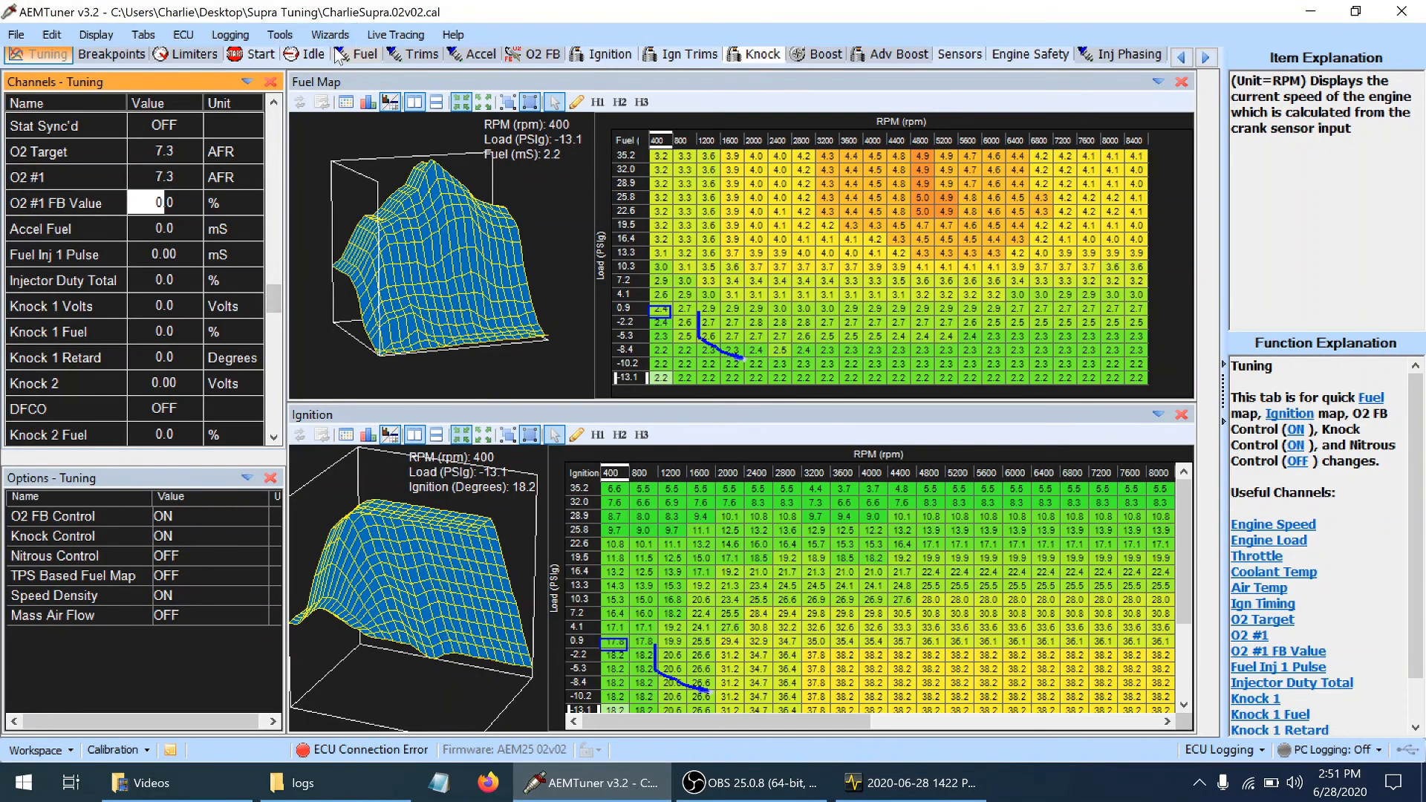
{"action": "left_click", "coordinate": [356, 54]}
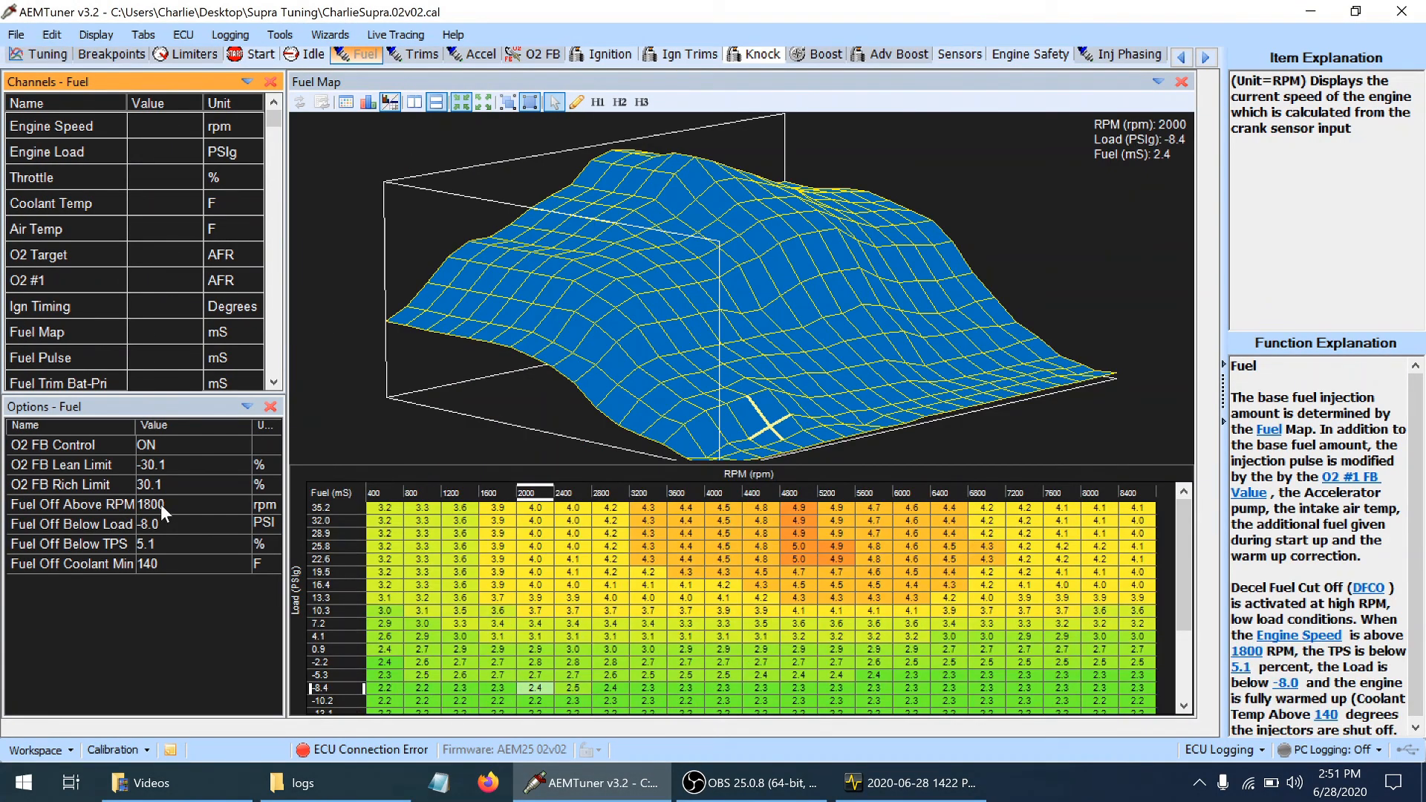
{"action": "left_click", "coordinate": [160, 504]}
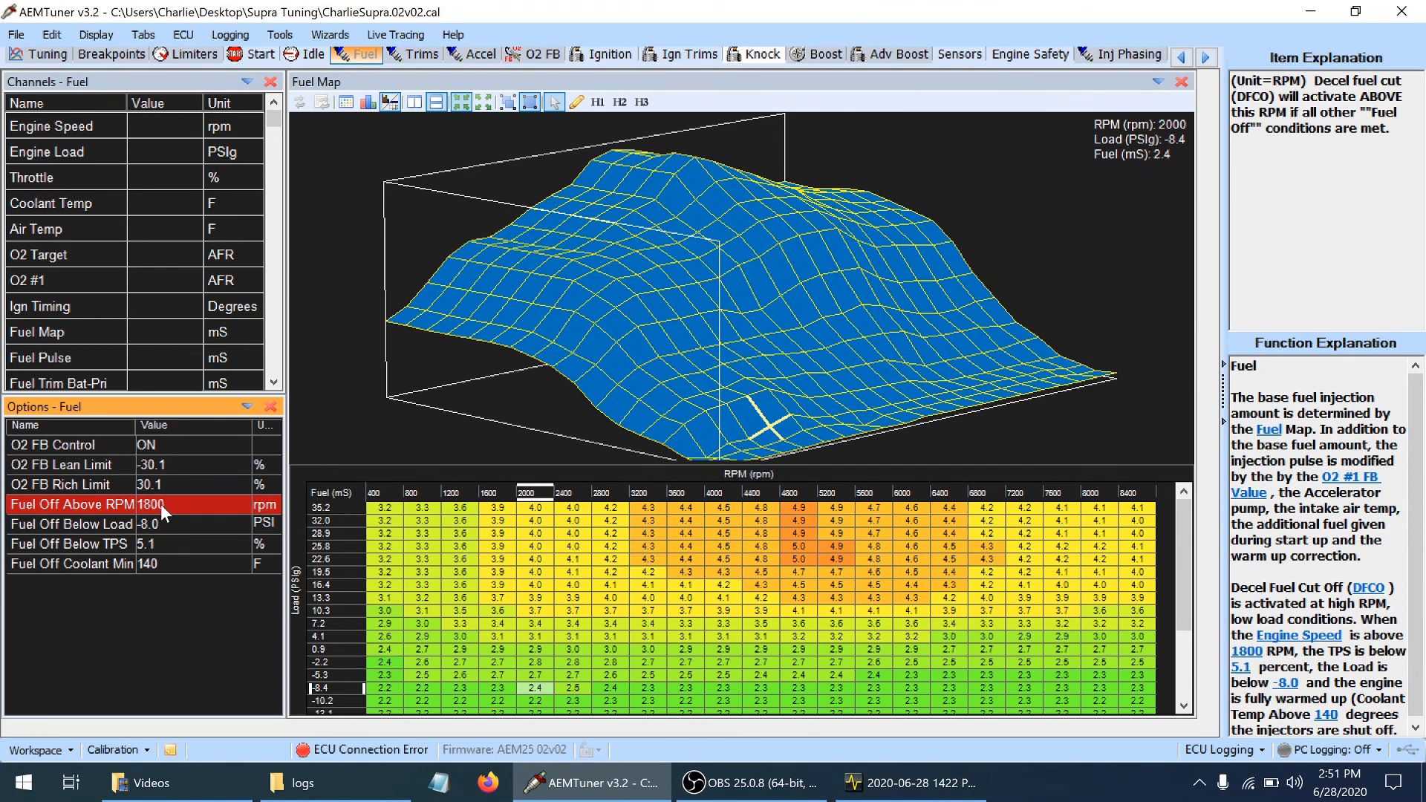
{"action": "left_click", "coordinate": [166, 545]}
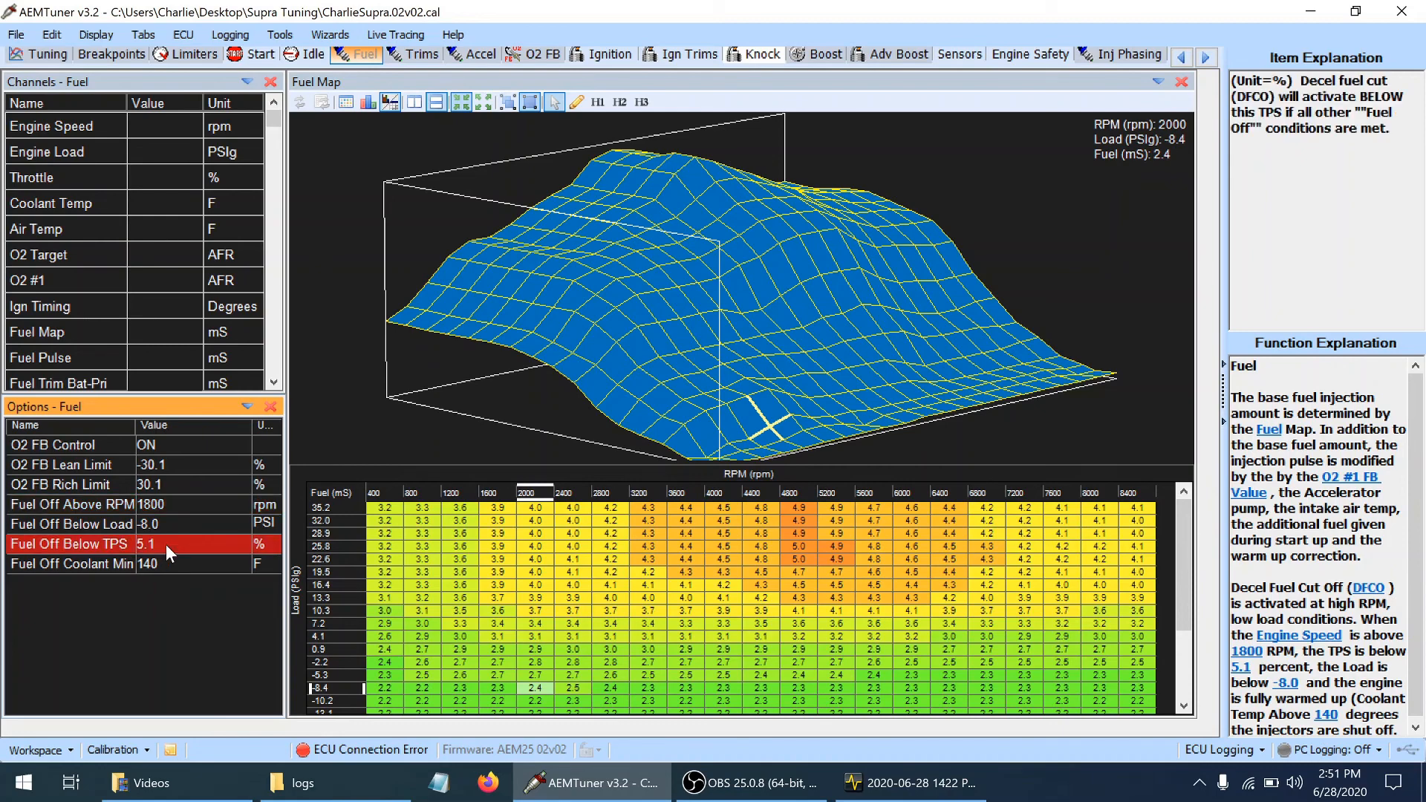
{"action": "left_click", "coordinate": [167, 545]}
{"action": "type", "text": "3.1"}
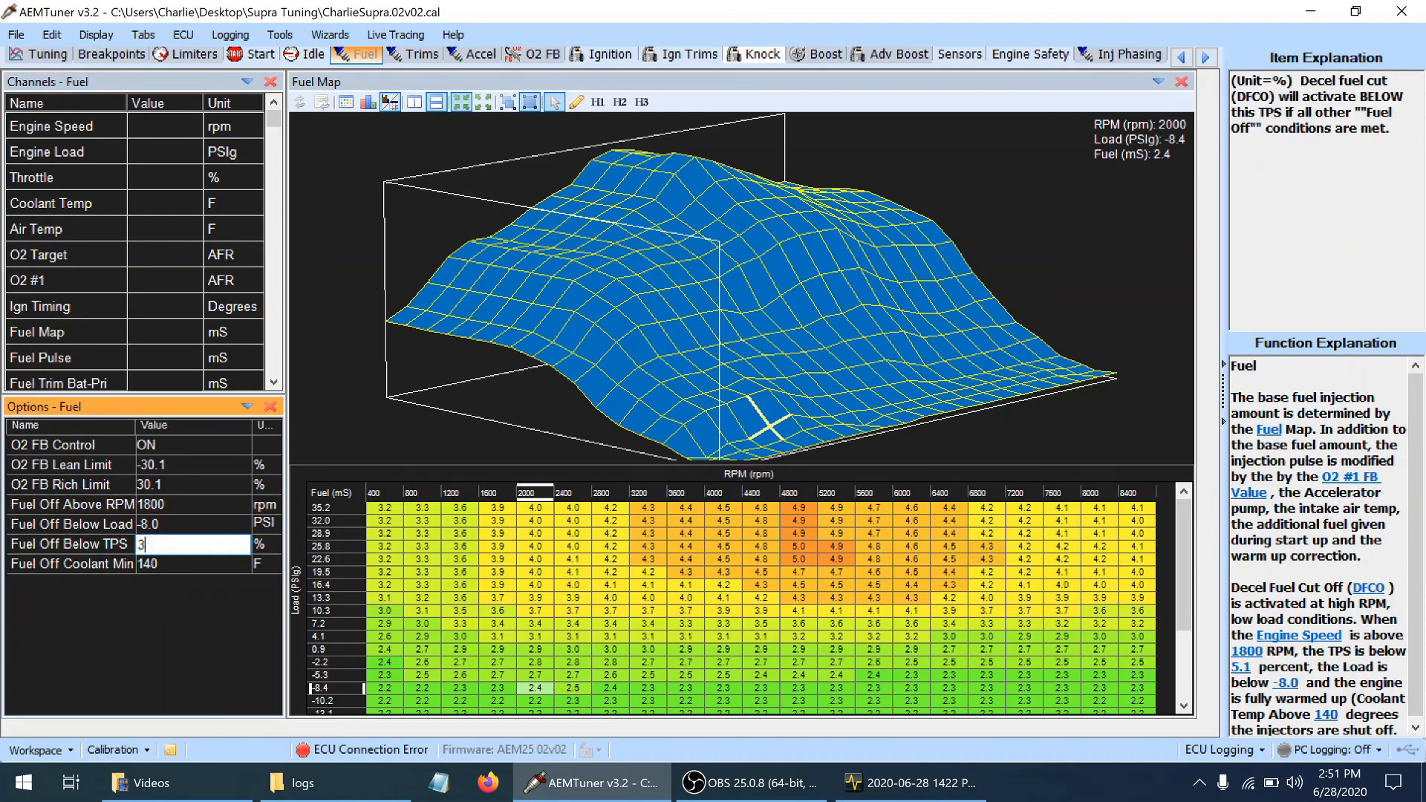
{"action": "key", "text": "Return"}
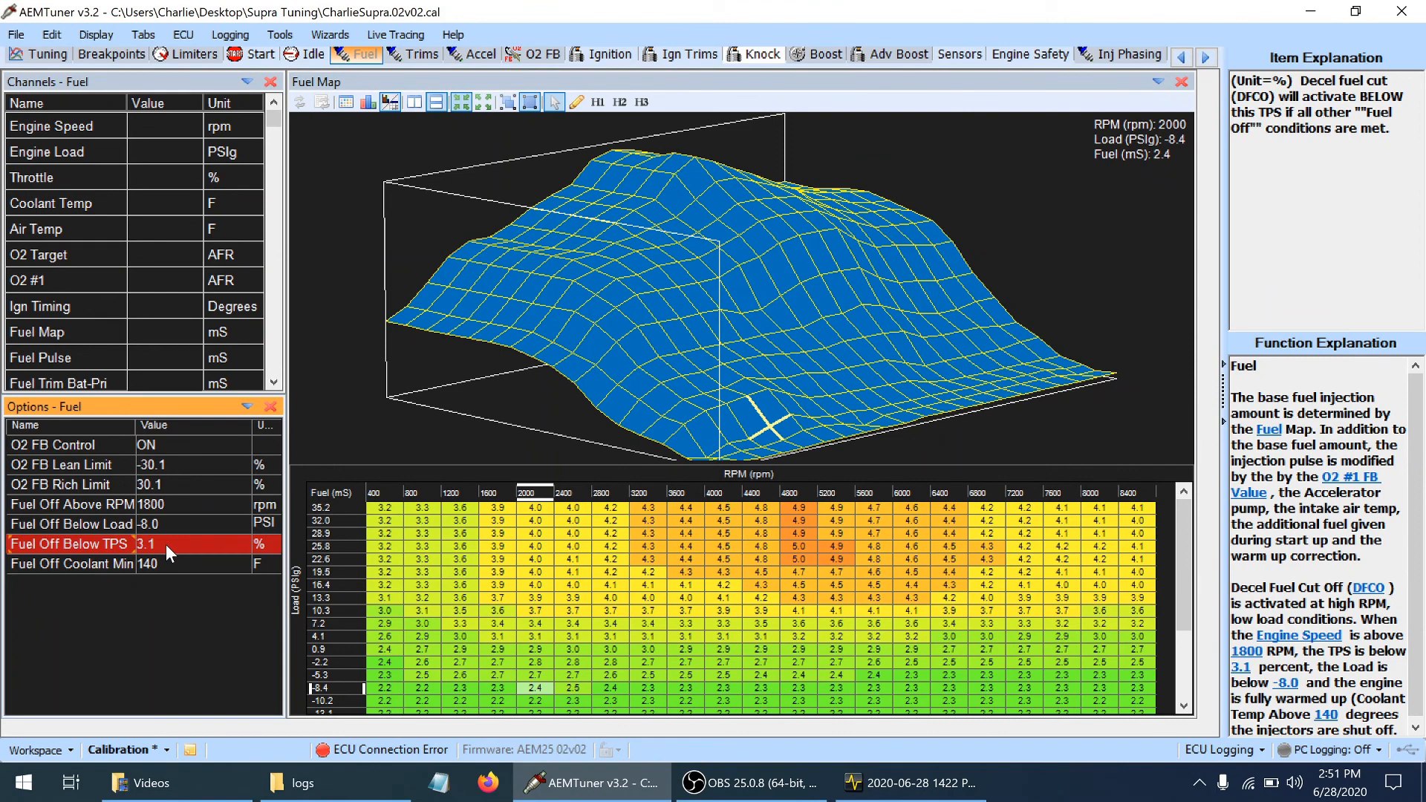
Set the Fuel Off Below Load option to -11.0 PSI
{"action": "left_click", "coordinate": [171, 525]}
{"action": "left_click", "coordinate": [171, 524]}
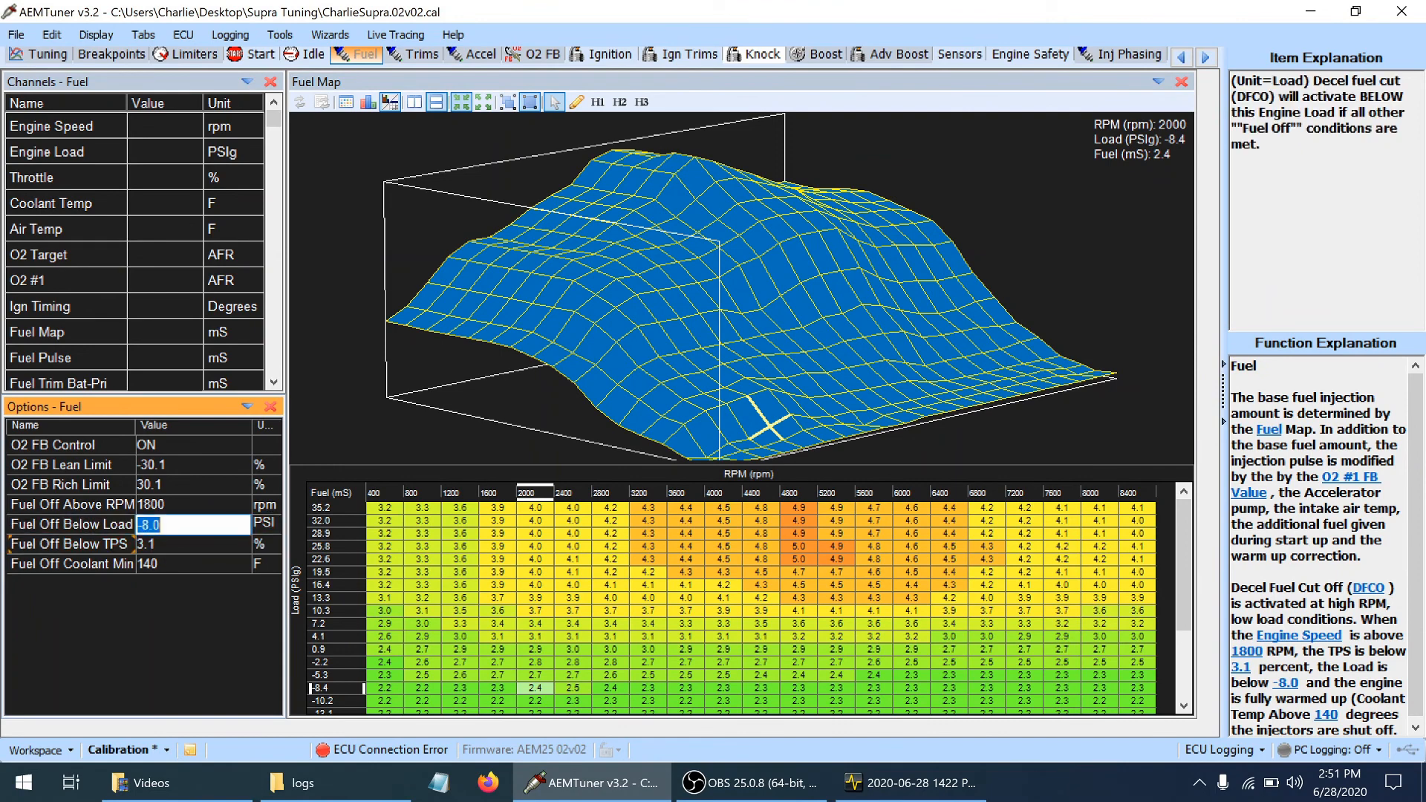
{"action": "type", "text": "-11"}
{"action": "key", "text": "Return"}
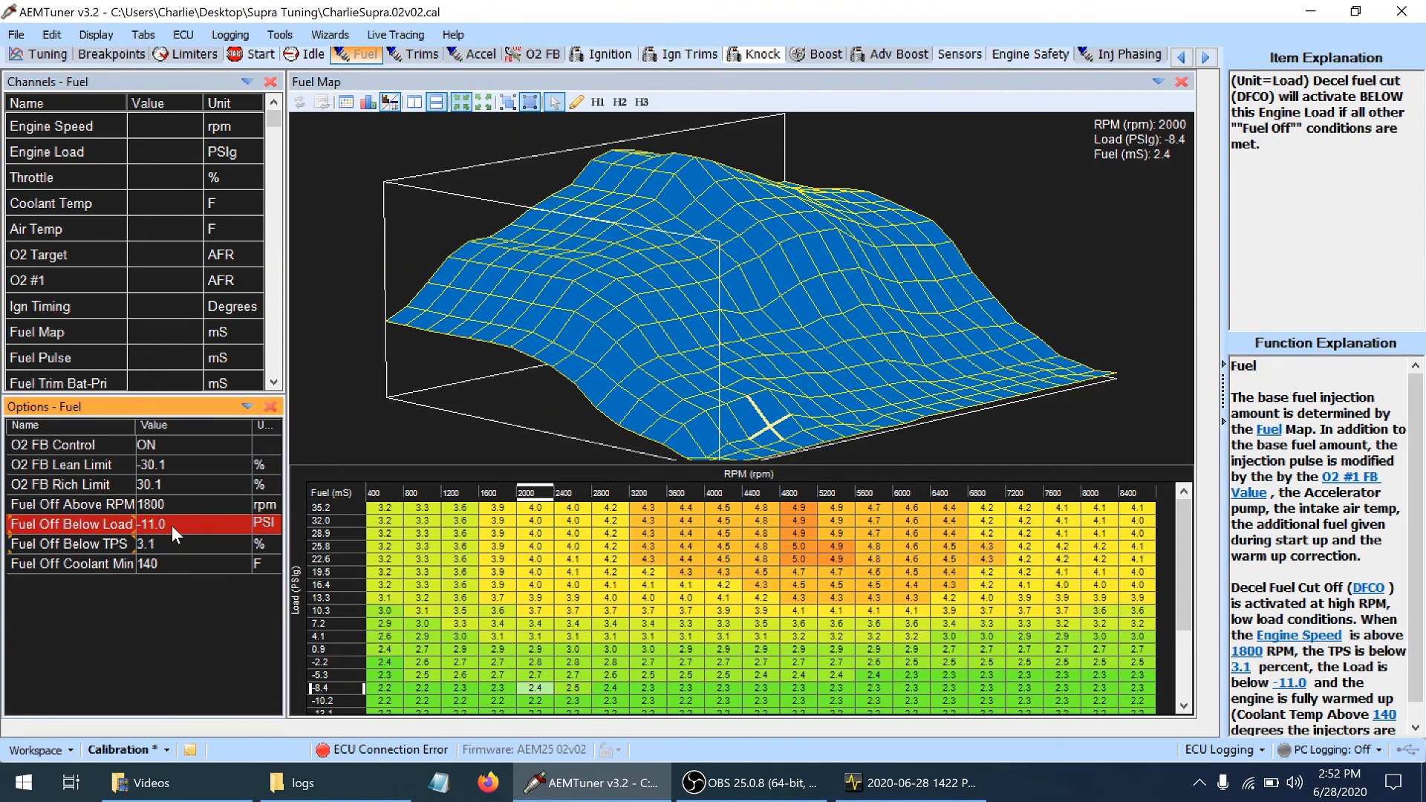
Switch to AEMdata, check the engine load and throttle traces in the idle section between about 6 and 8 seconds, and return to AEMTuner
{"action": "left_click", "coordinate": [910, 783]}
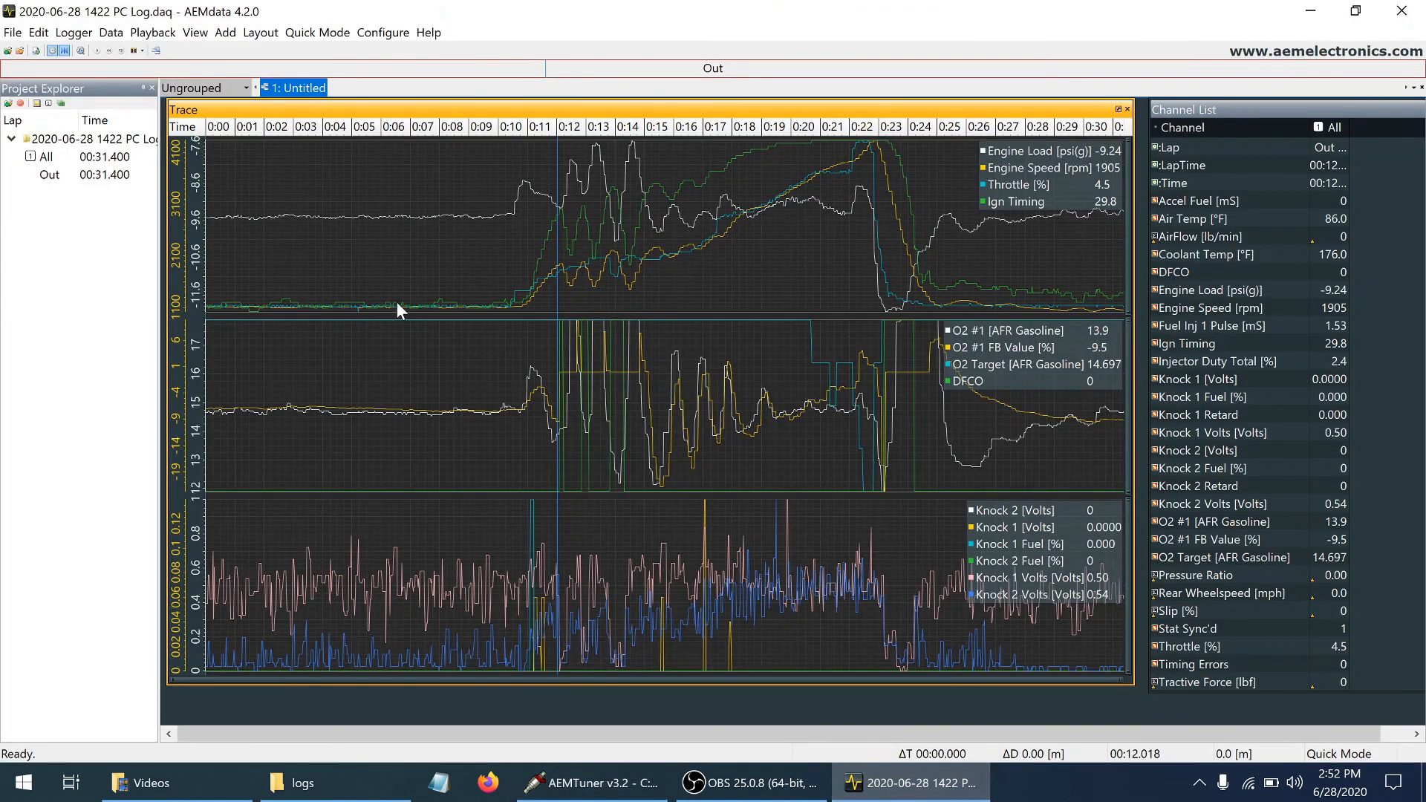
{"action": "left_click", "coordinate": [434, 289]}
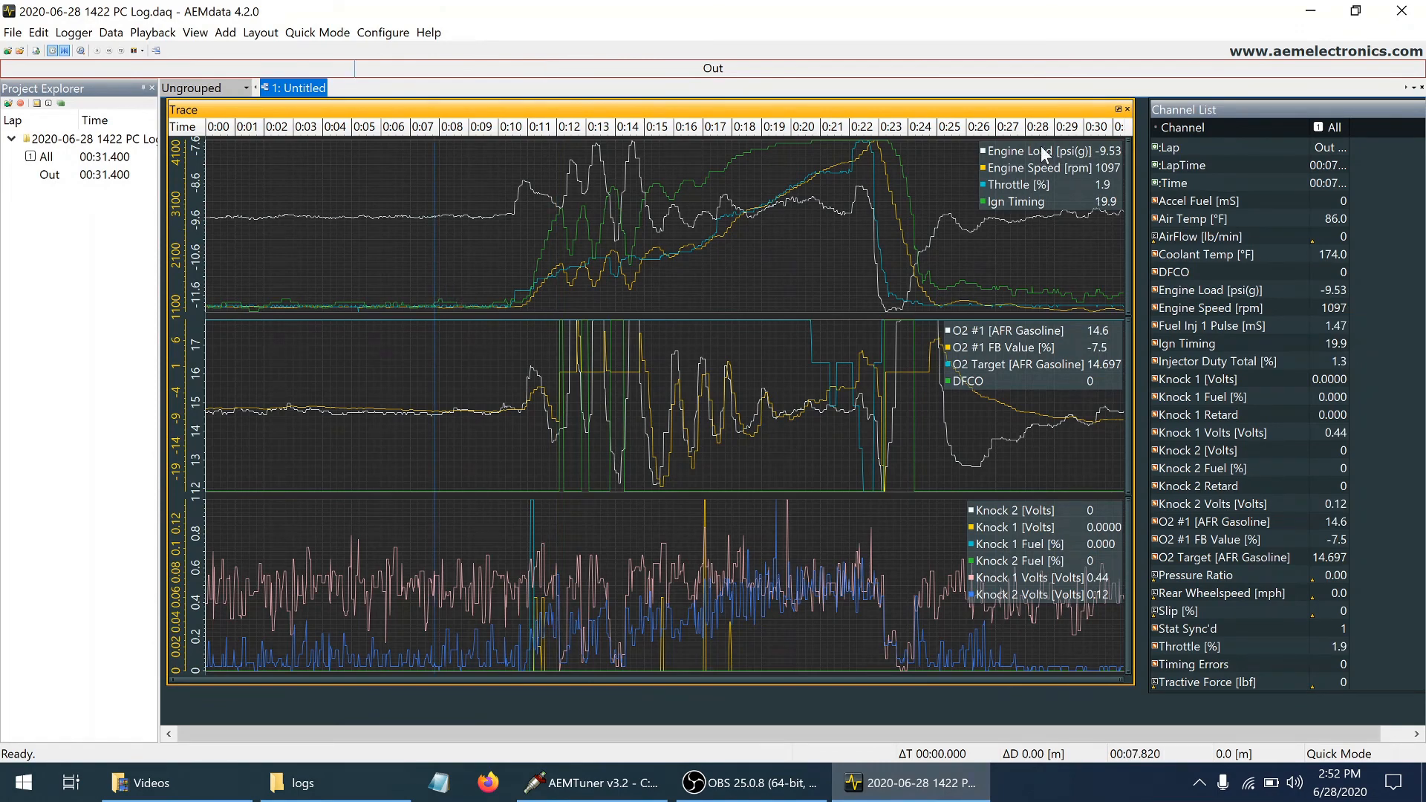
{"action": "left_click", "coordinate": [439, 264]}
{"action": "left_click", "coordinate": [387, 263]}
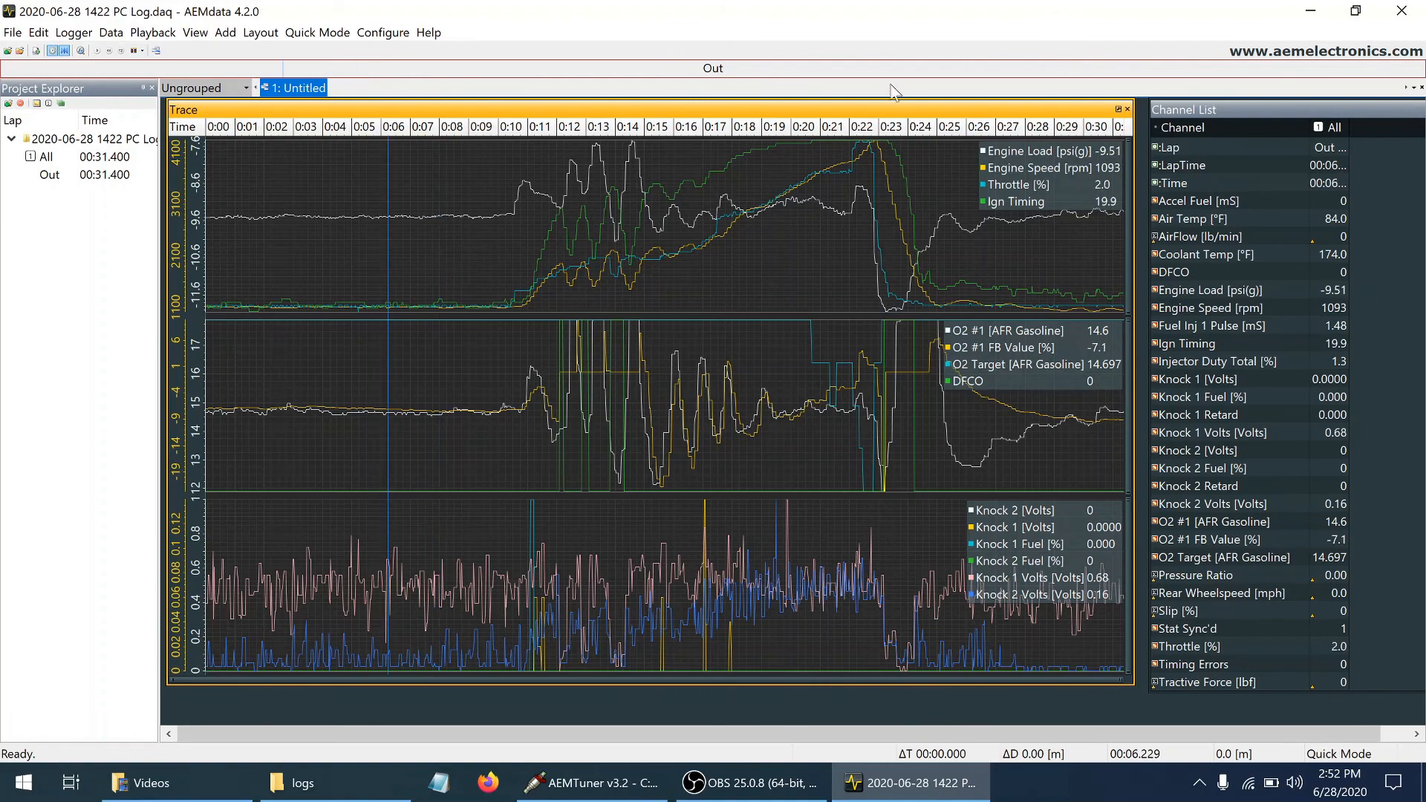
{"action": "left_click", "coordinate": [1304, 11]}
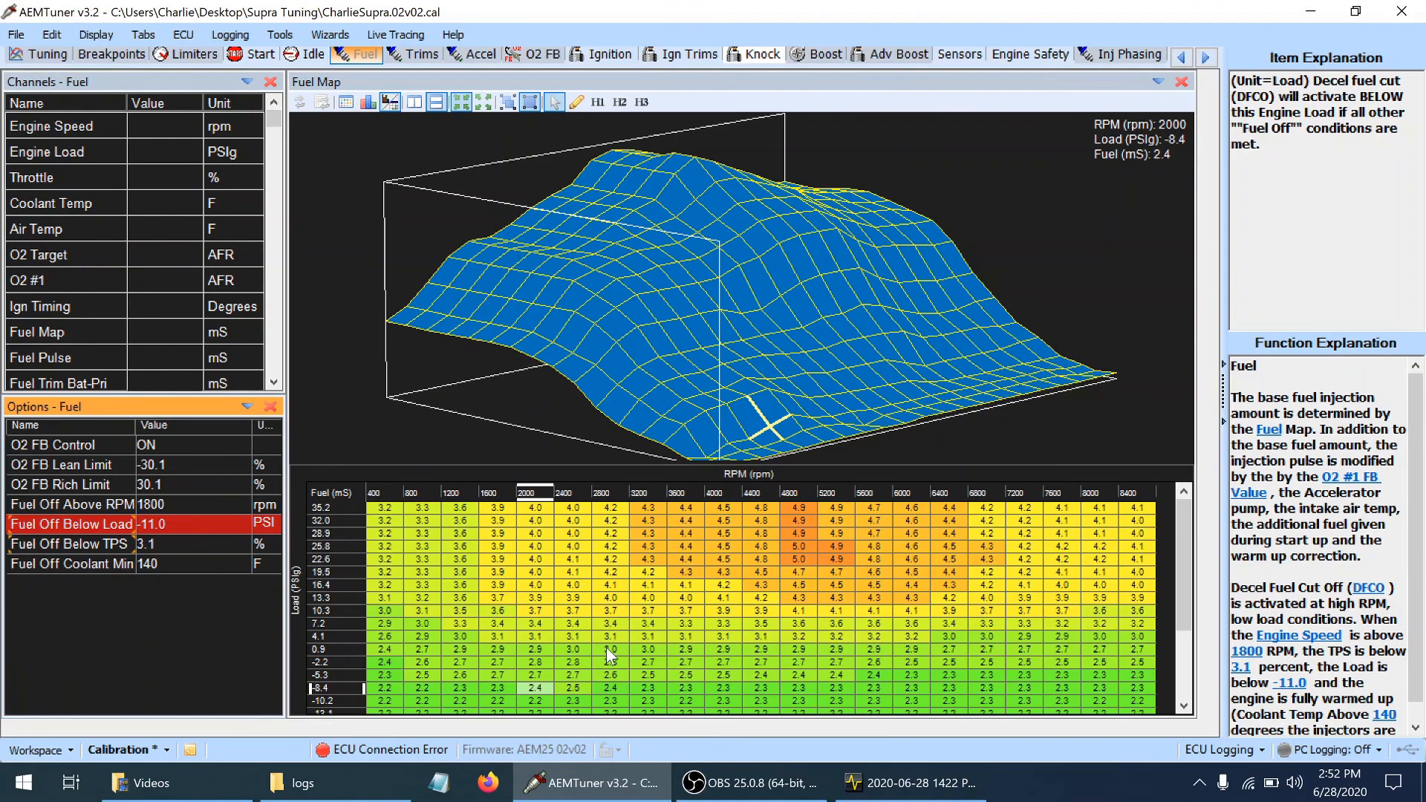
Switch to AEMdata and examine the knock voltage and knock fuel traces at the spikes between about 11 and 13 seconds
{"action": "left_click", "coordinate": [857, 783]}
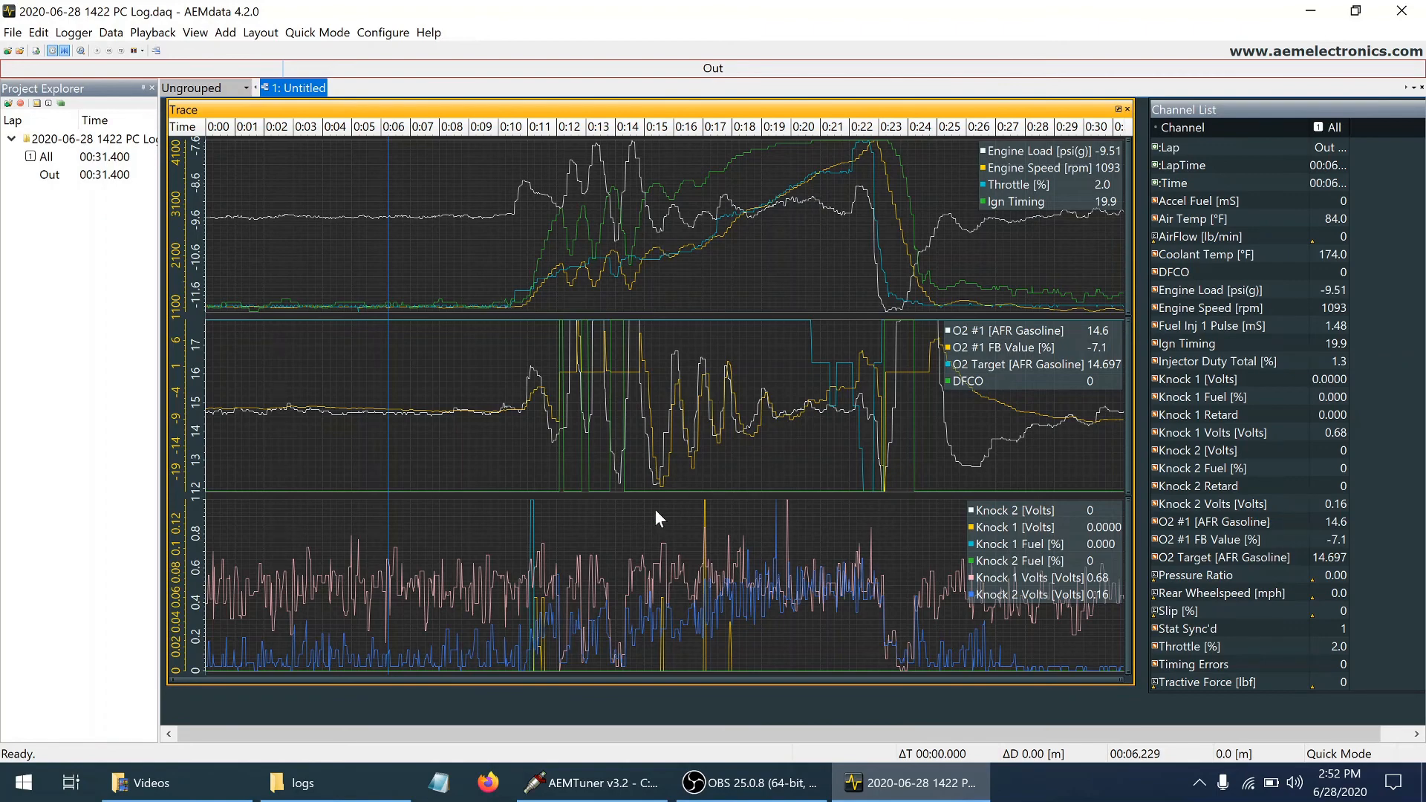
{"action": "left_click", "coordinate": [590, 582]}
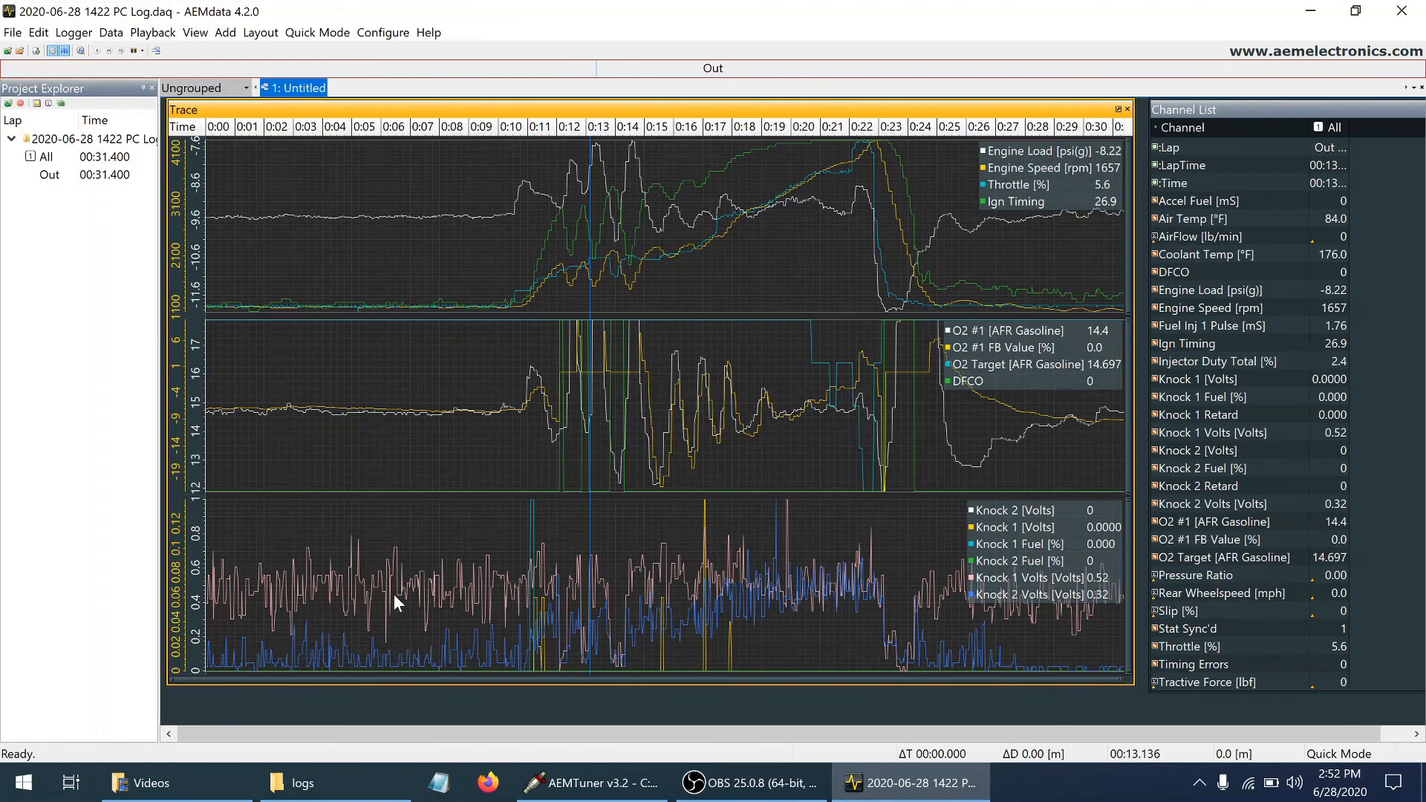
{"action": "left_click", "coordinate": [532, 527]}
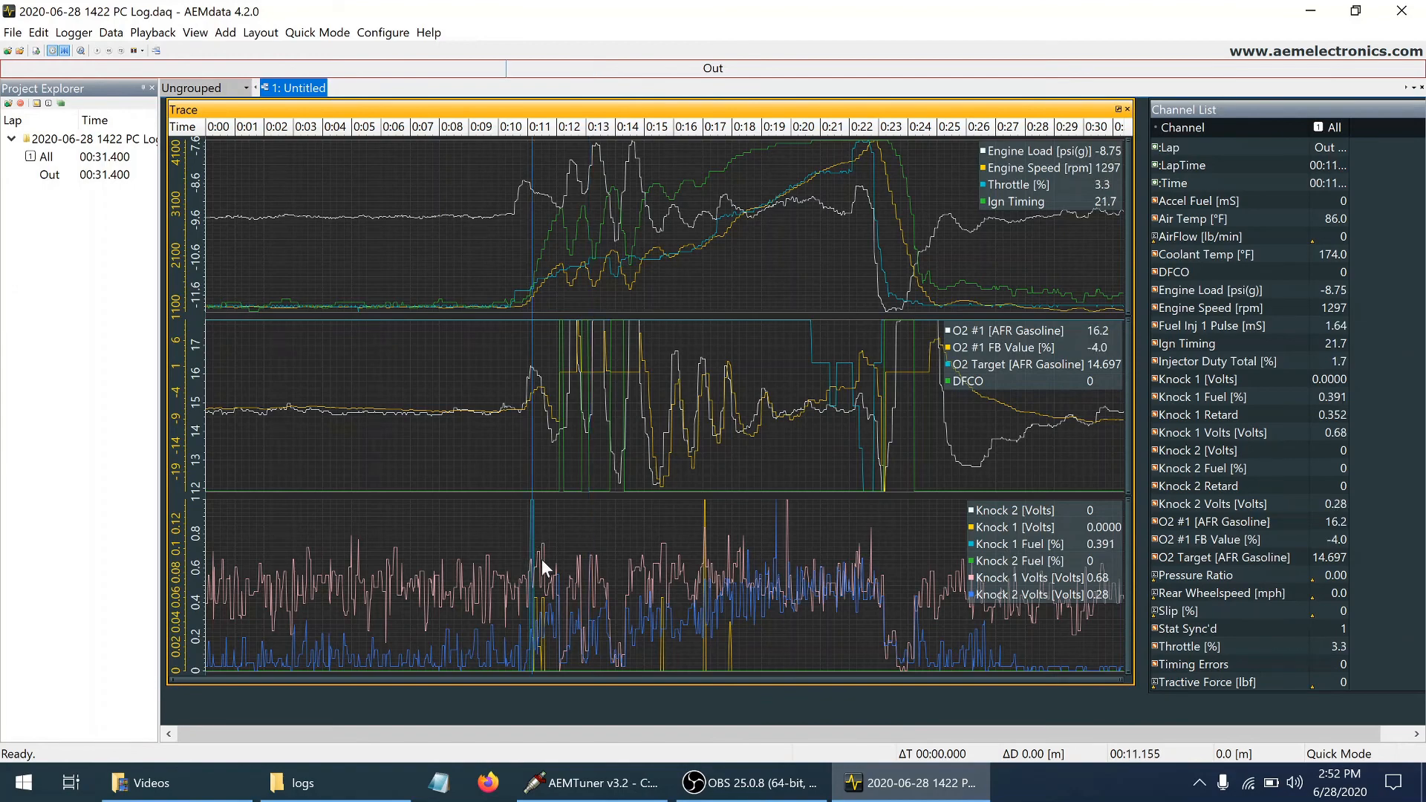
{"action": "left_click", "coordinate": [534, 622]}
{"action": "left_click", "coordinate": [537, 621]}
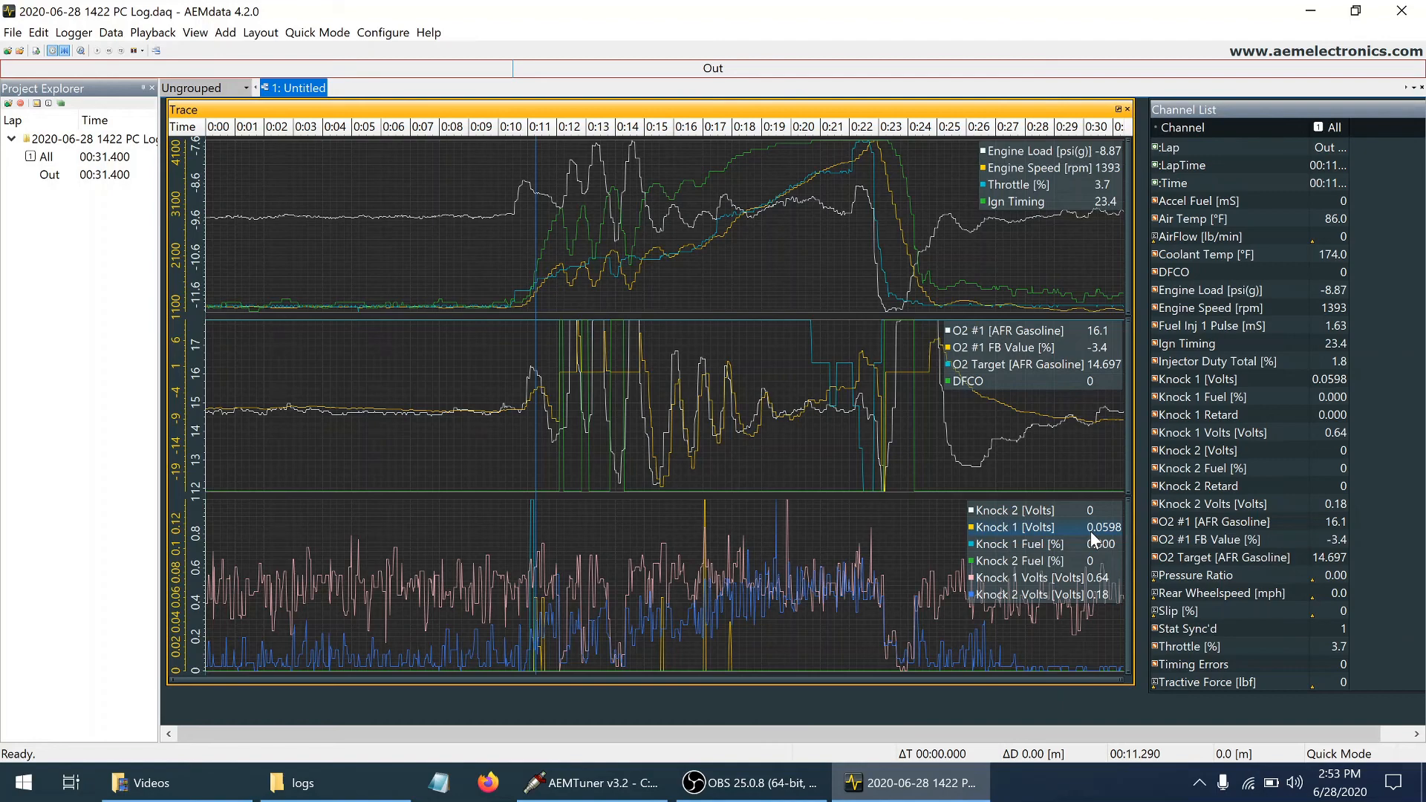
Step sample by sample through the knock channels around the 11-second spike, and return to AEMTuner
{"action": "left_click", "coordinate": [531, 510]}
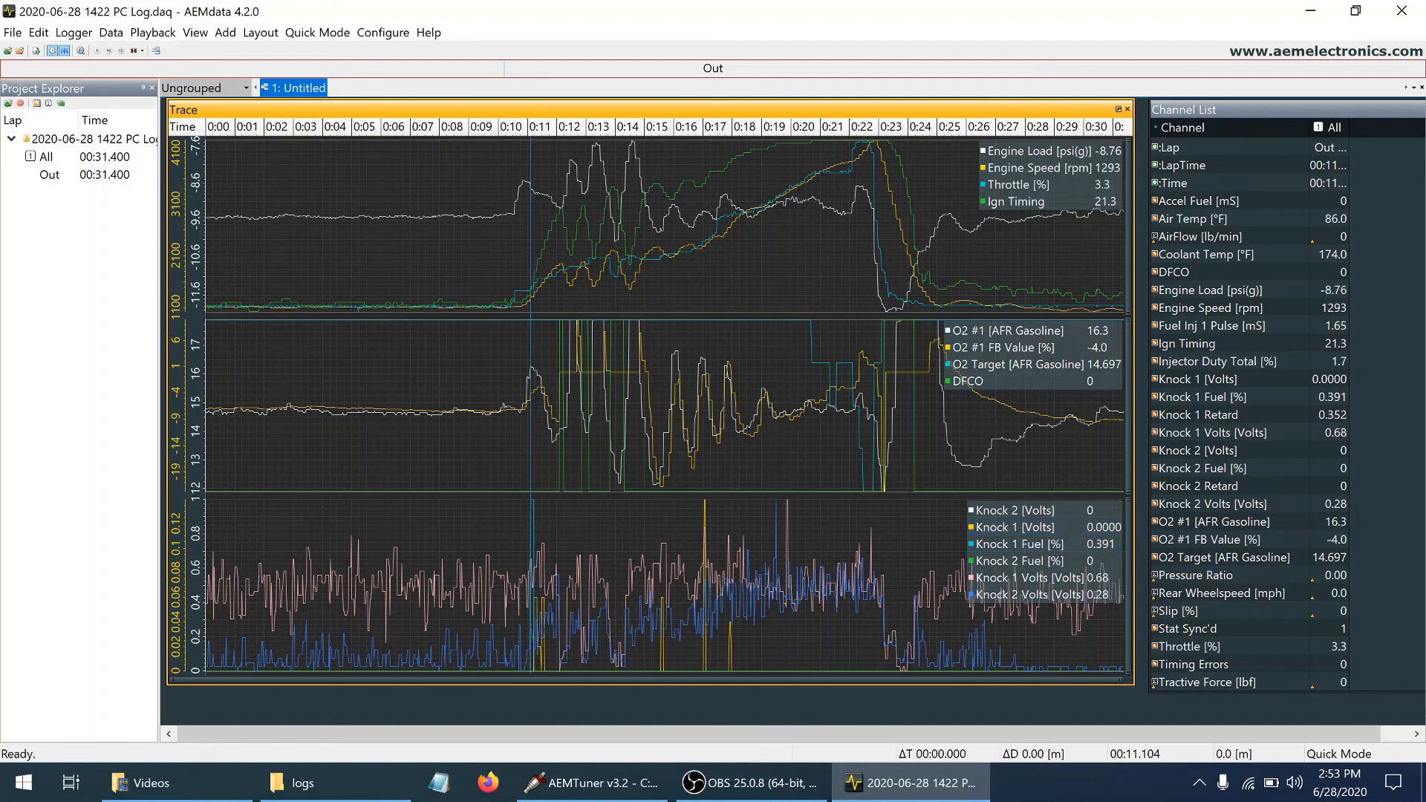
{"action": "key", "text": "Right"}
{"action": "key", "text": "Right"}
{"action": "key", "text": "Right"}
{"action": "key", "text": "Left"}
{"action": "key", "text": "Left"}
{"action": "key", "text": "Left"}
{"action": "key", "text": "Left"}
{"action": "key", "text": "Left"}
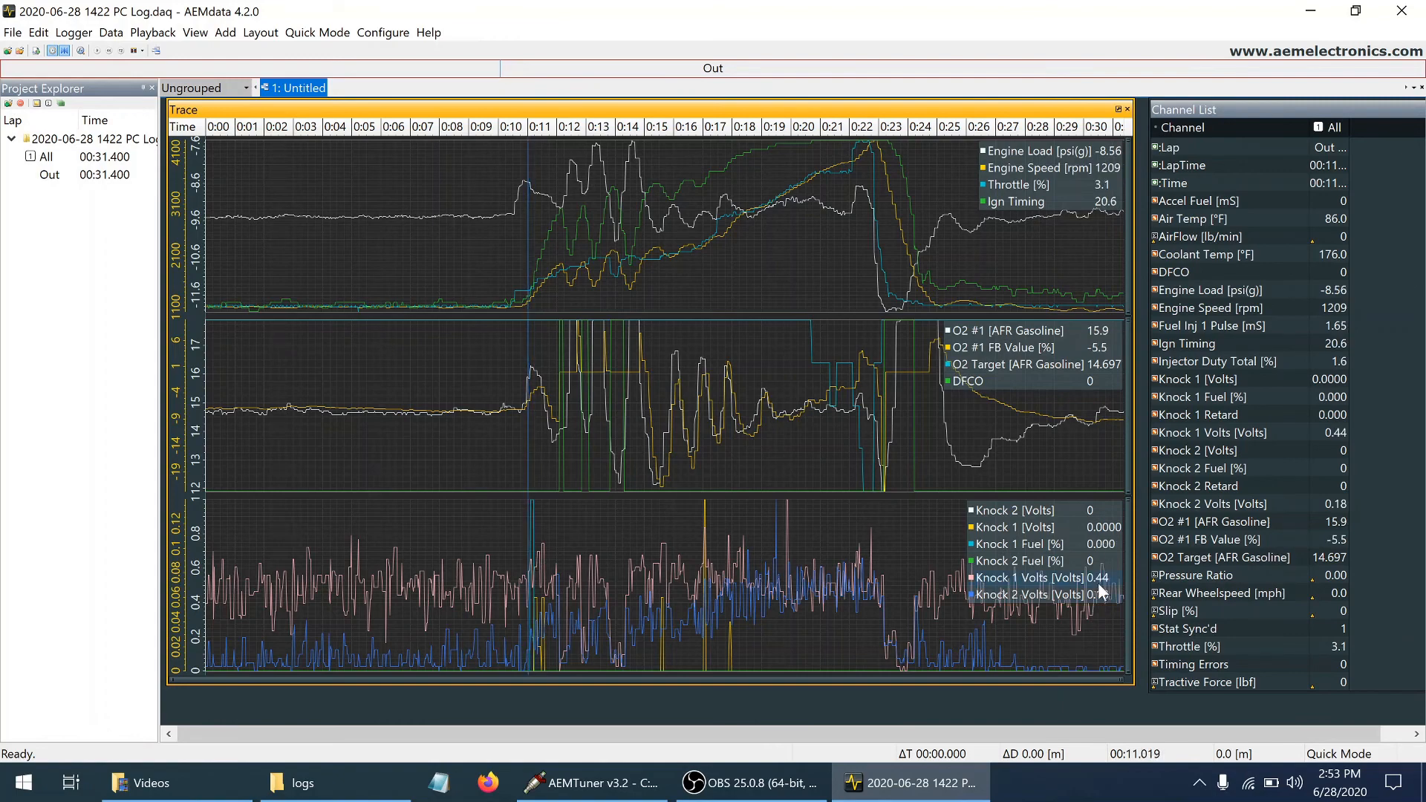
{"action": "key", "text": "Right"}
{"action": "key", "text": "Right"}
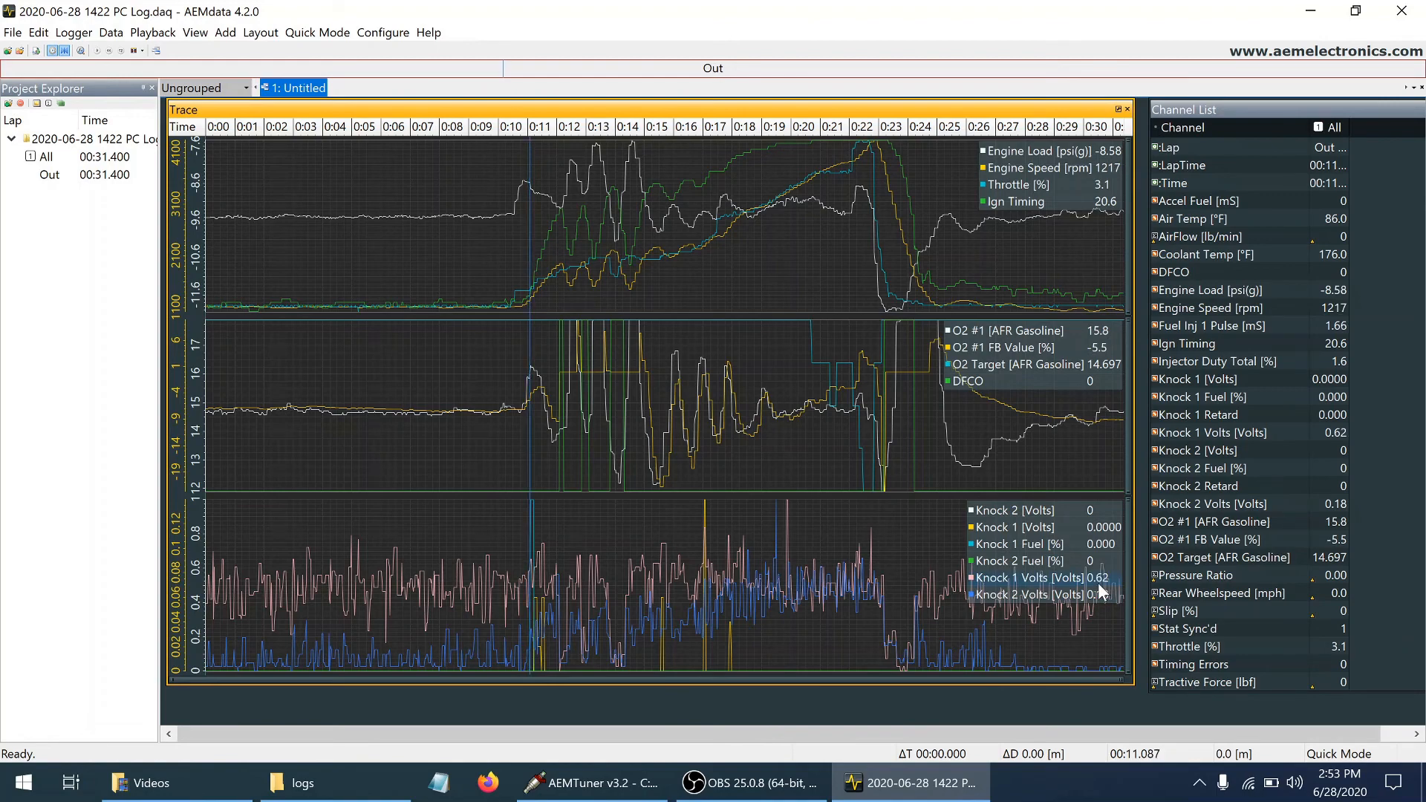
{"action": "key", "text": "Right"}
{"action": "key", "text": "Right"}
{"action": "key", "text": "Right"}
{"action": "key", "text": "Right"}
{"action": "key", "text": "Right"}
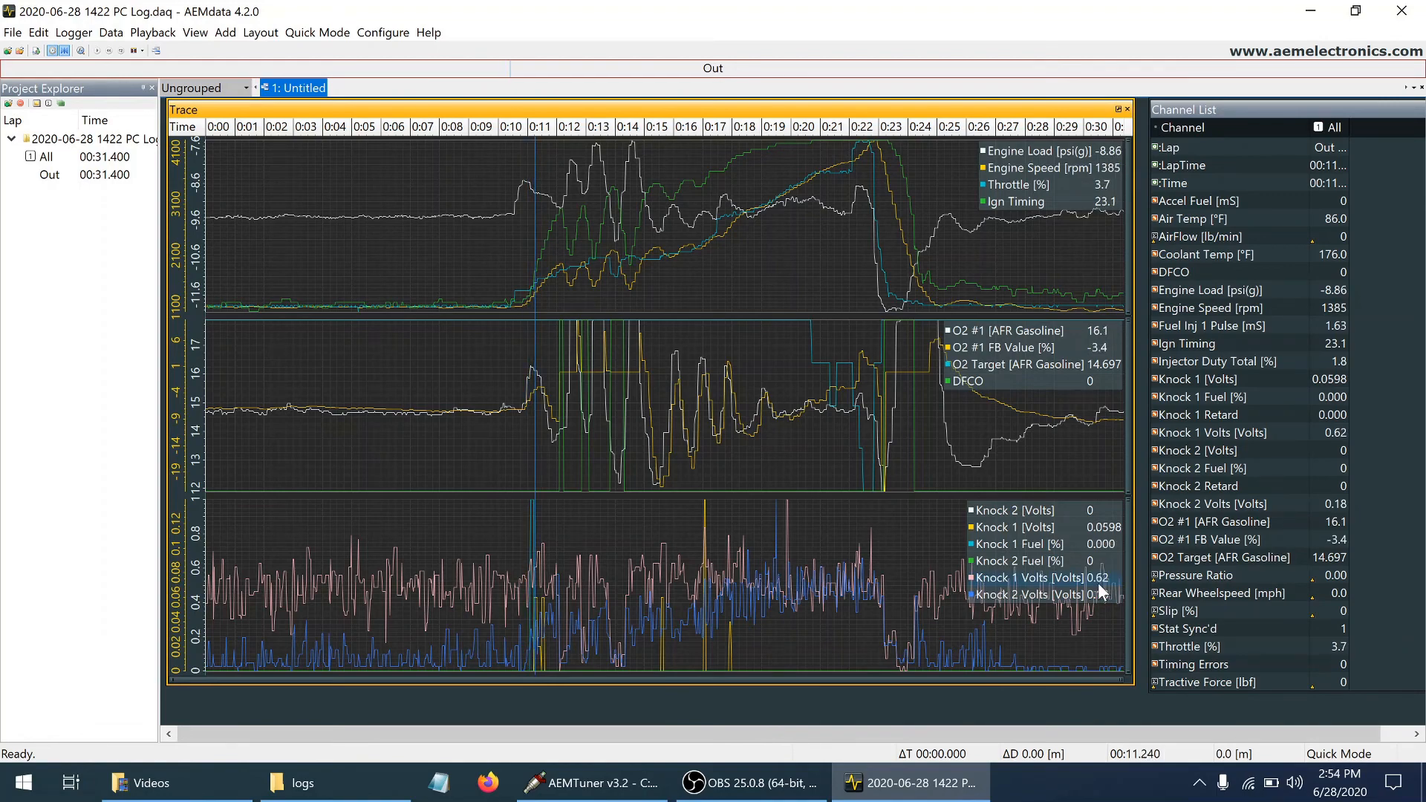
{"action": "key", "text": "Right"}
{"action": "key", "text": "Right"}
{"action": "key", "text": "Right"}
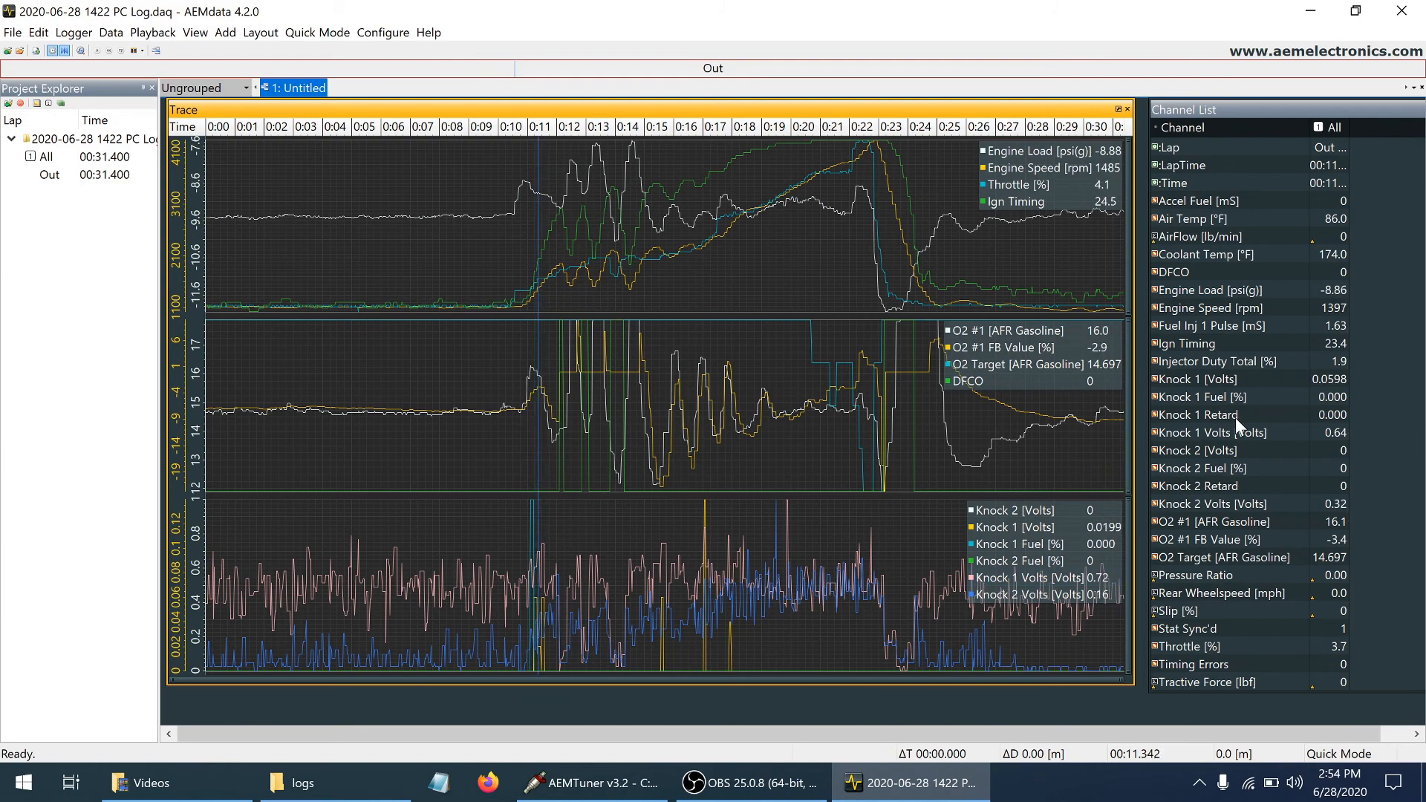
{"action": "key", "text": "Right"}
{"action": "key", "text": "Right"}
{"action": "key", "text": "Right"}
{"action": "key", "text": "Right"}
{"action": "key", "text": "Right"}
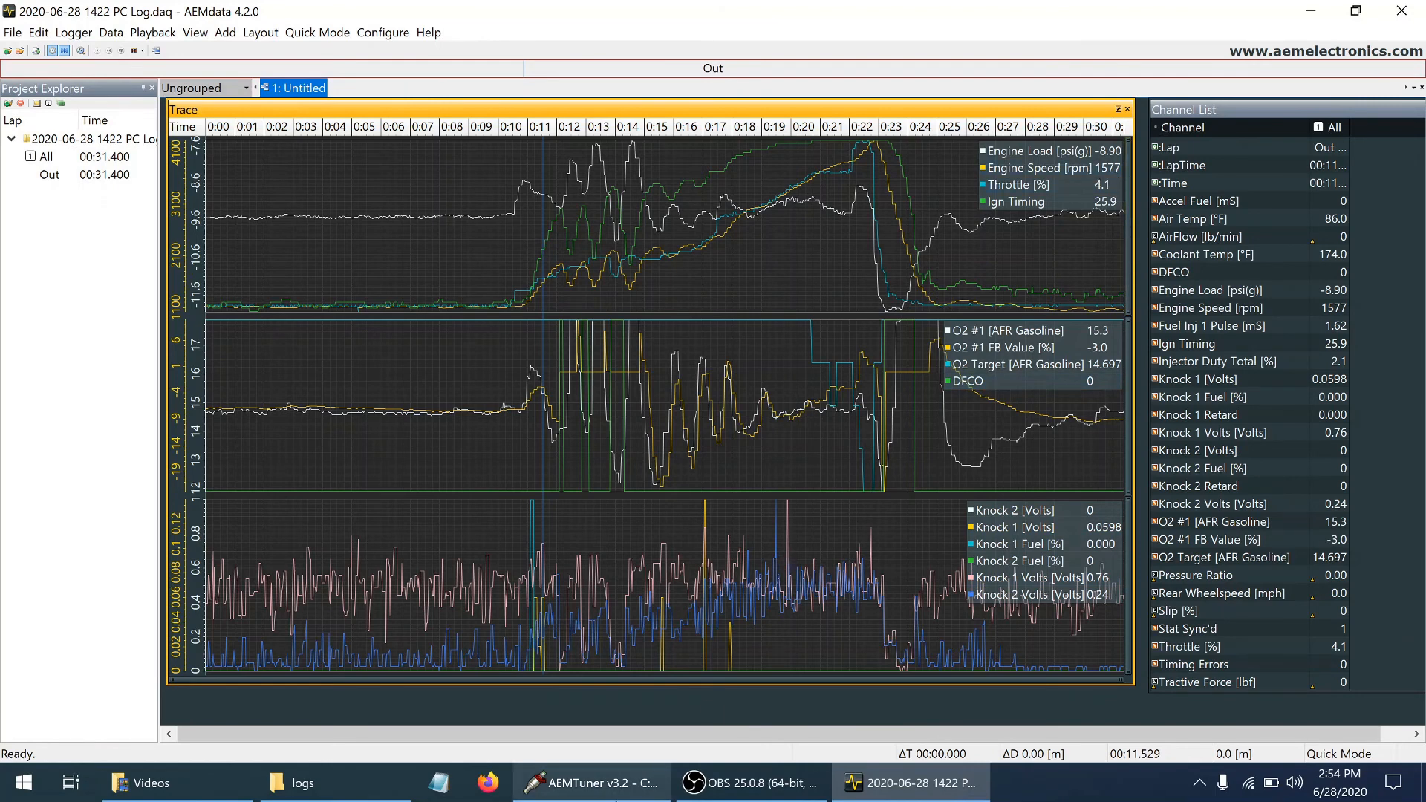
{"action": "left_click", "coordinate": [608, 798]}
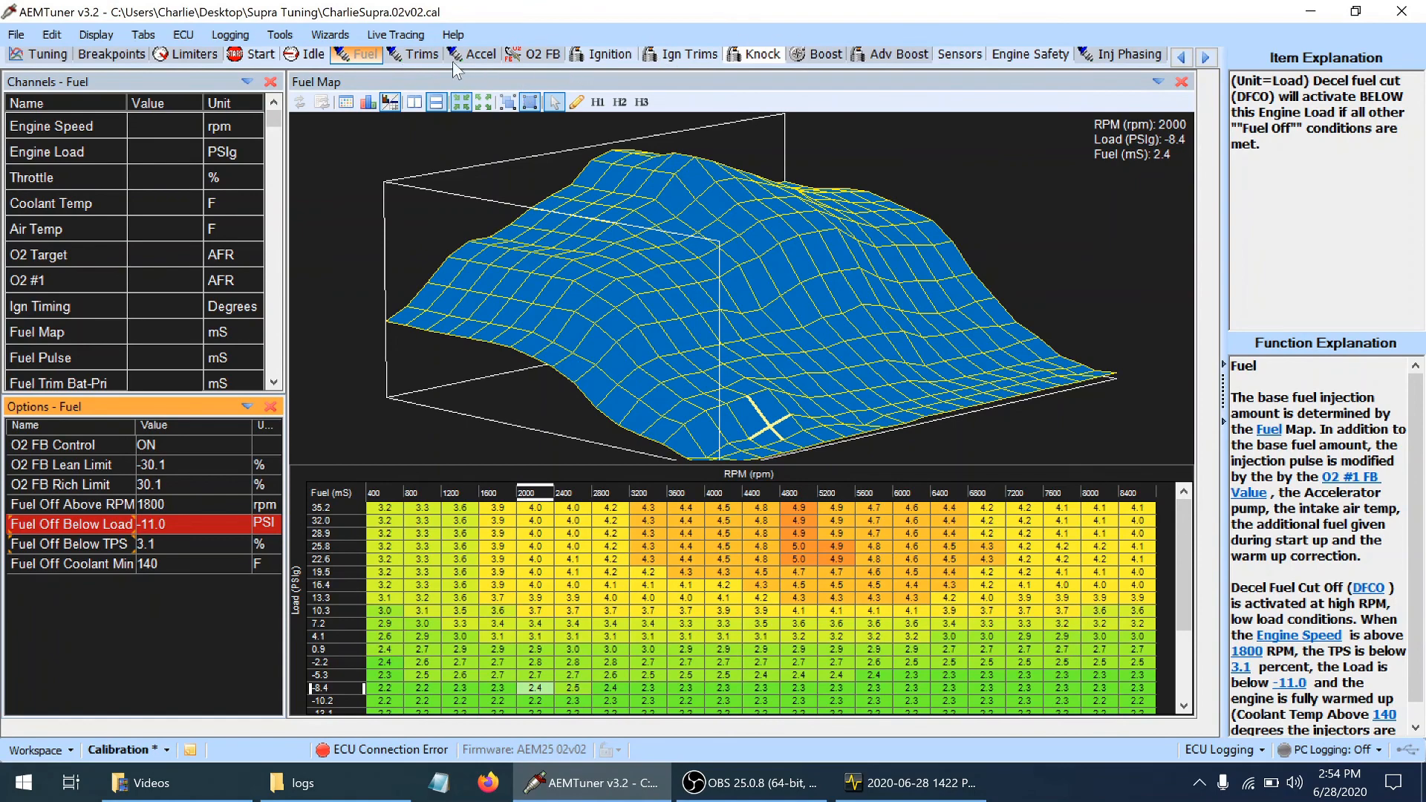
Check the 1600 rpm point of the Knock Sensor Cal curve, return to the fuel settings, and save the calibration
{"action": "left_click", "coordinate": [762, 59]}
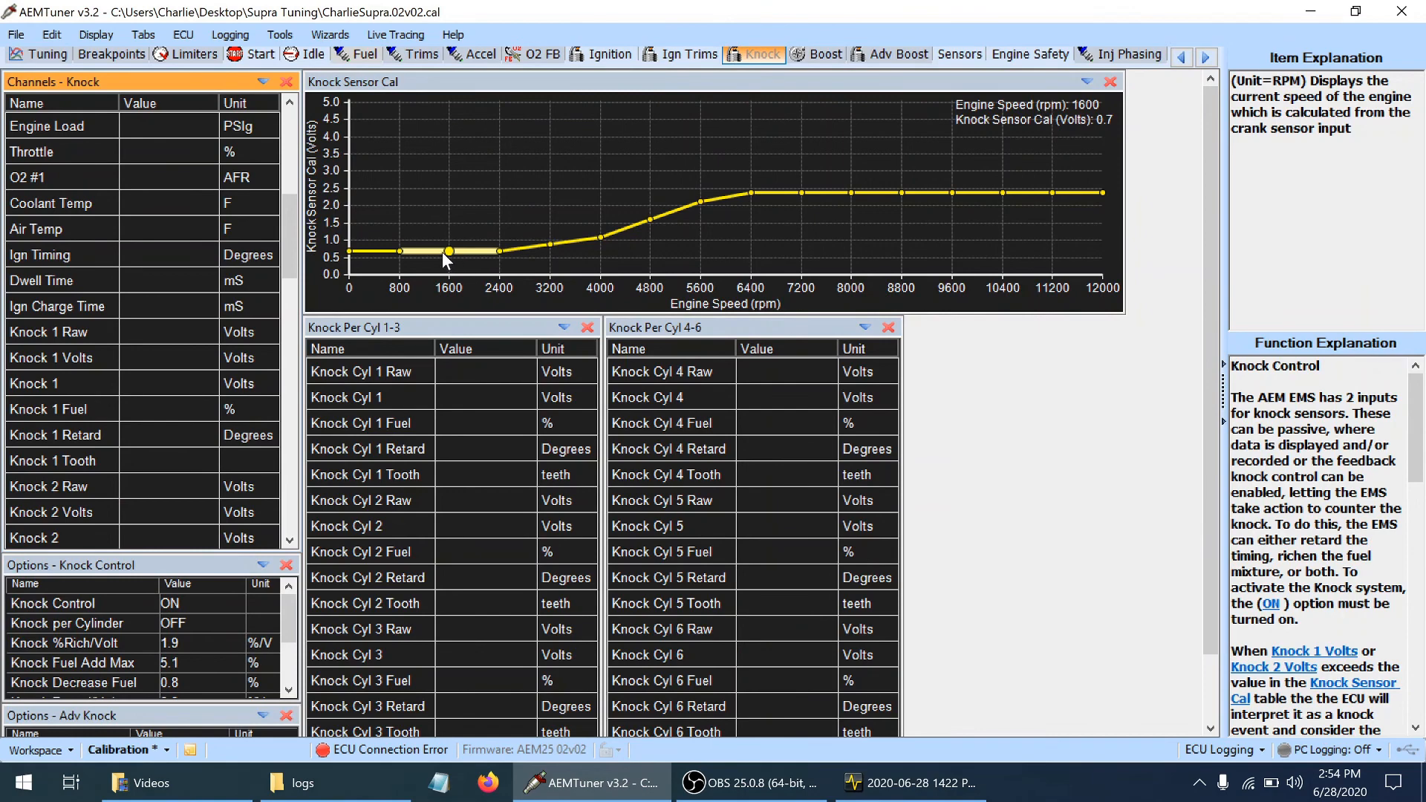
{"action": "left_click", "coordinate": [425, 252]}
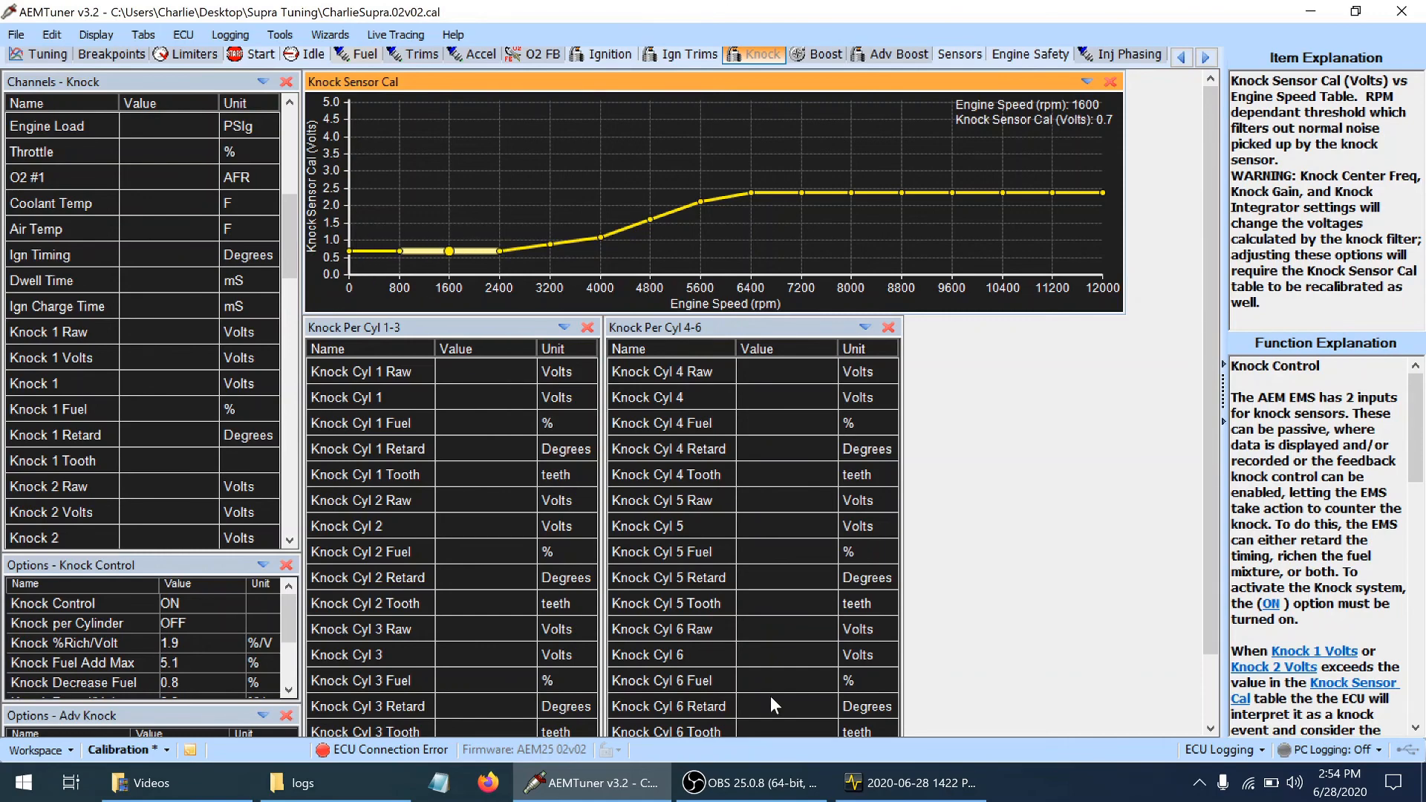
{"action": "mouse_move", "coordinate": [884, 795]}
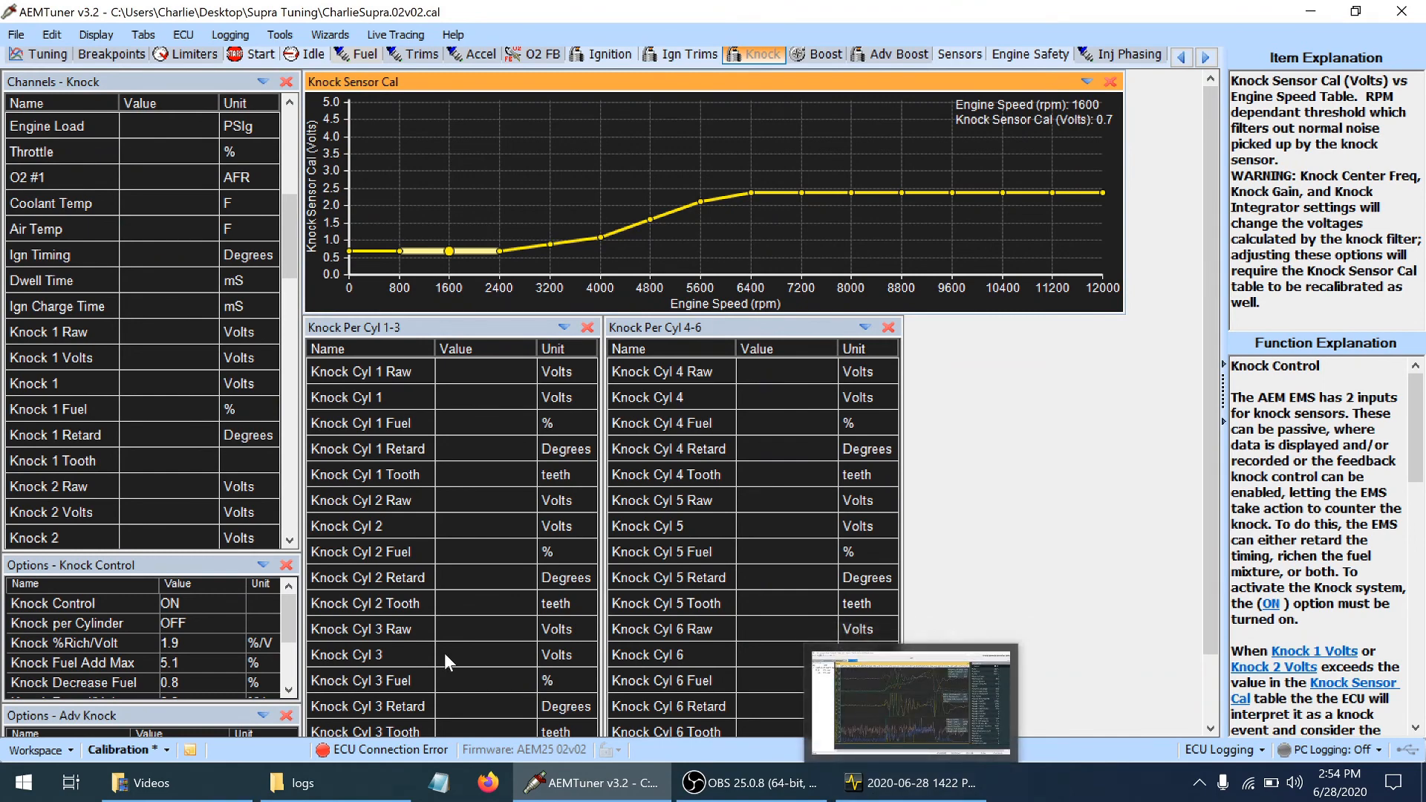
{"action": "left_click", "coordinate": [349, 56]}
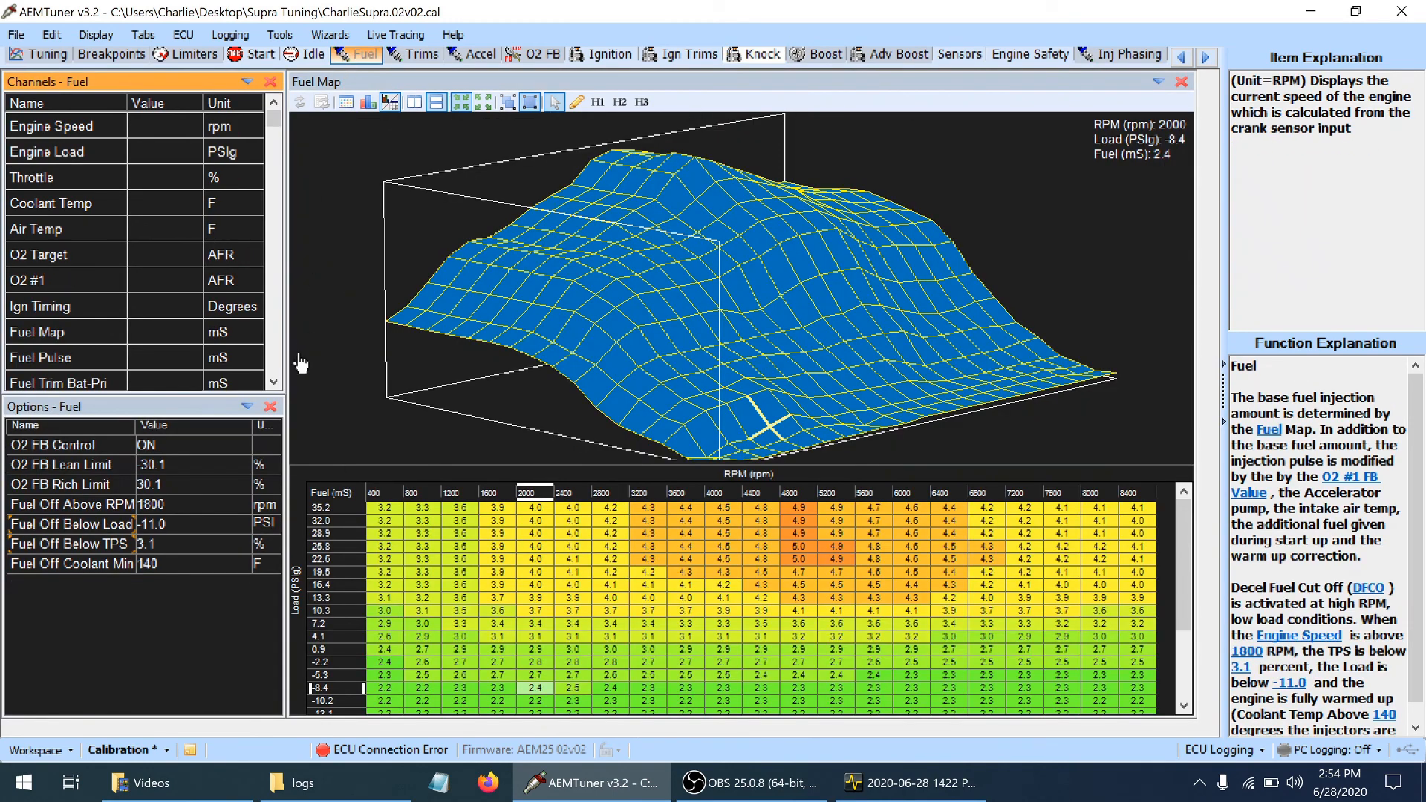
{"action": "key", "text": "ctrl+s"}
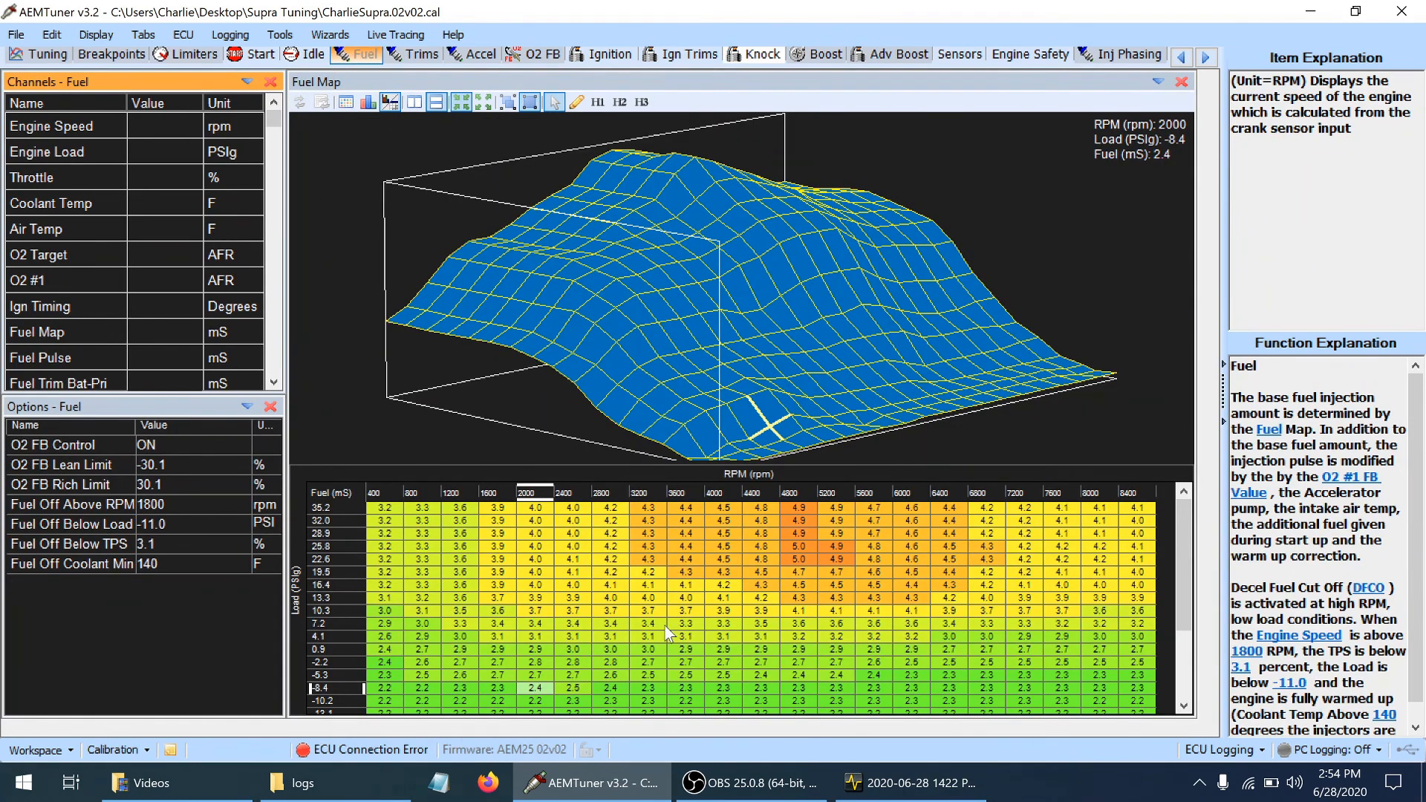
{"action": "mouse_move", "coordinate": [965, 800]}
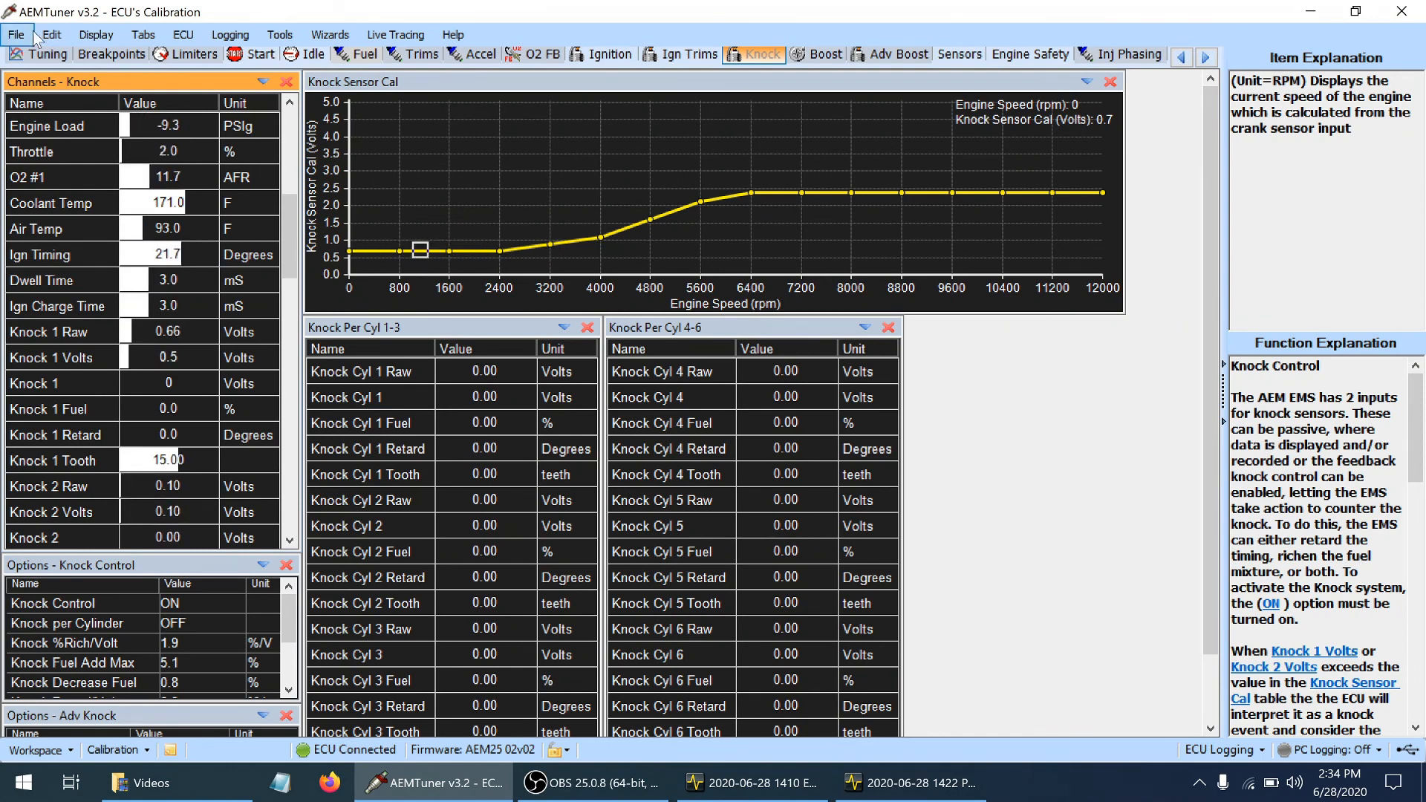
{"action": "left_click", "coordinate": [39, 55]}
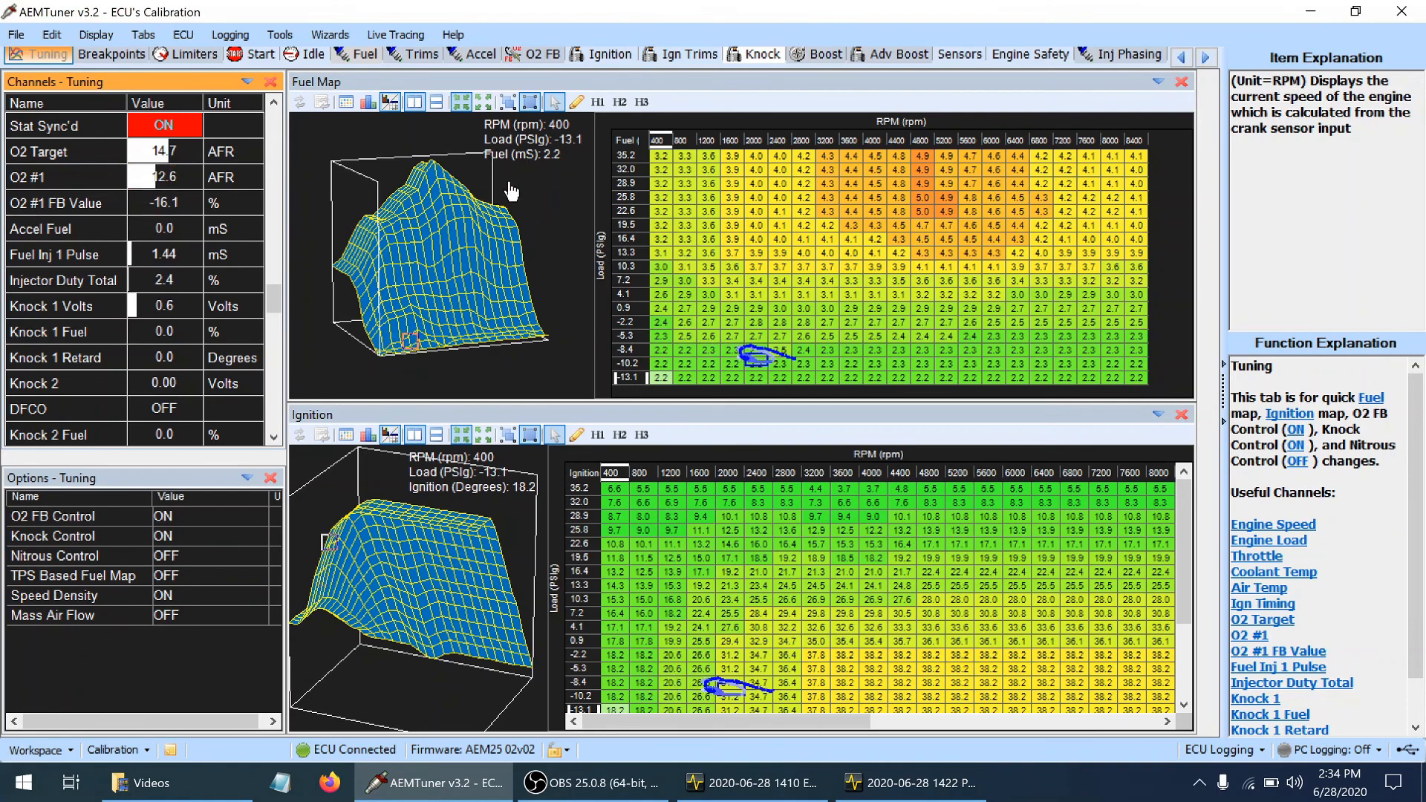
{"action": "left_click", "coordinate": [232, 33]}
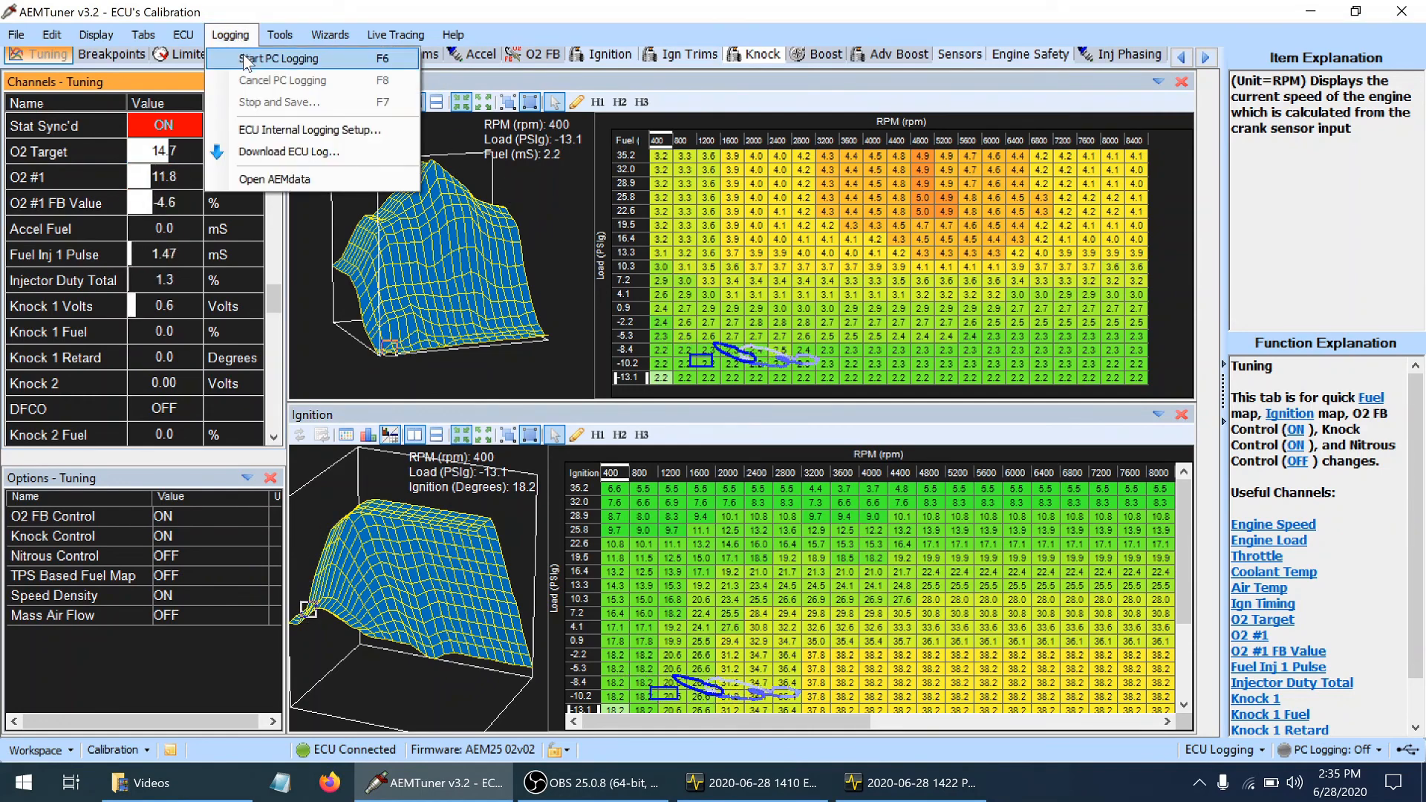
{"action": "left_click", "coordinate": [247, 59]}
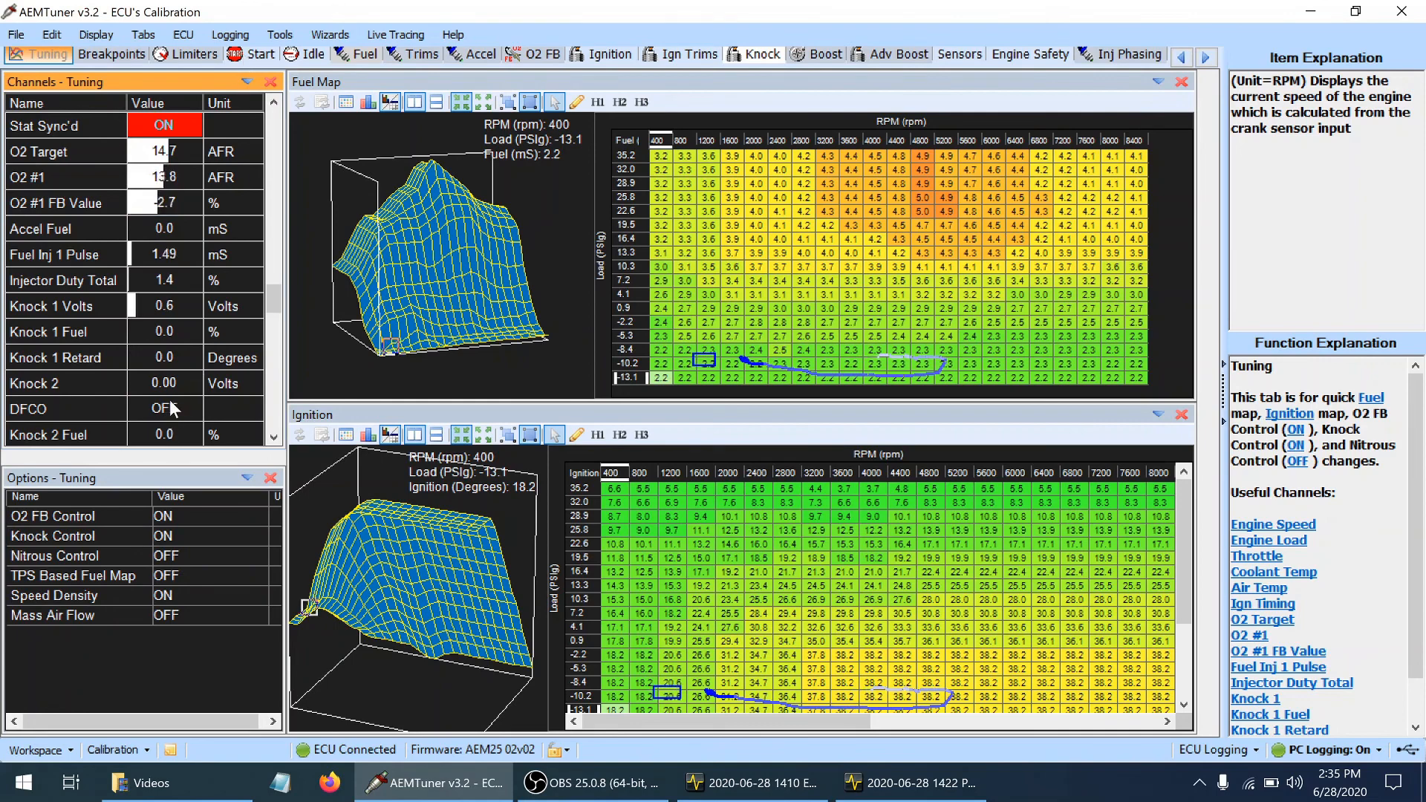
{"action": "left_click", "coordinate": [231, 36]}
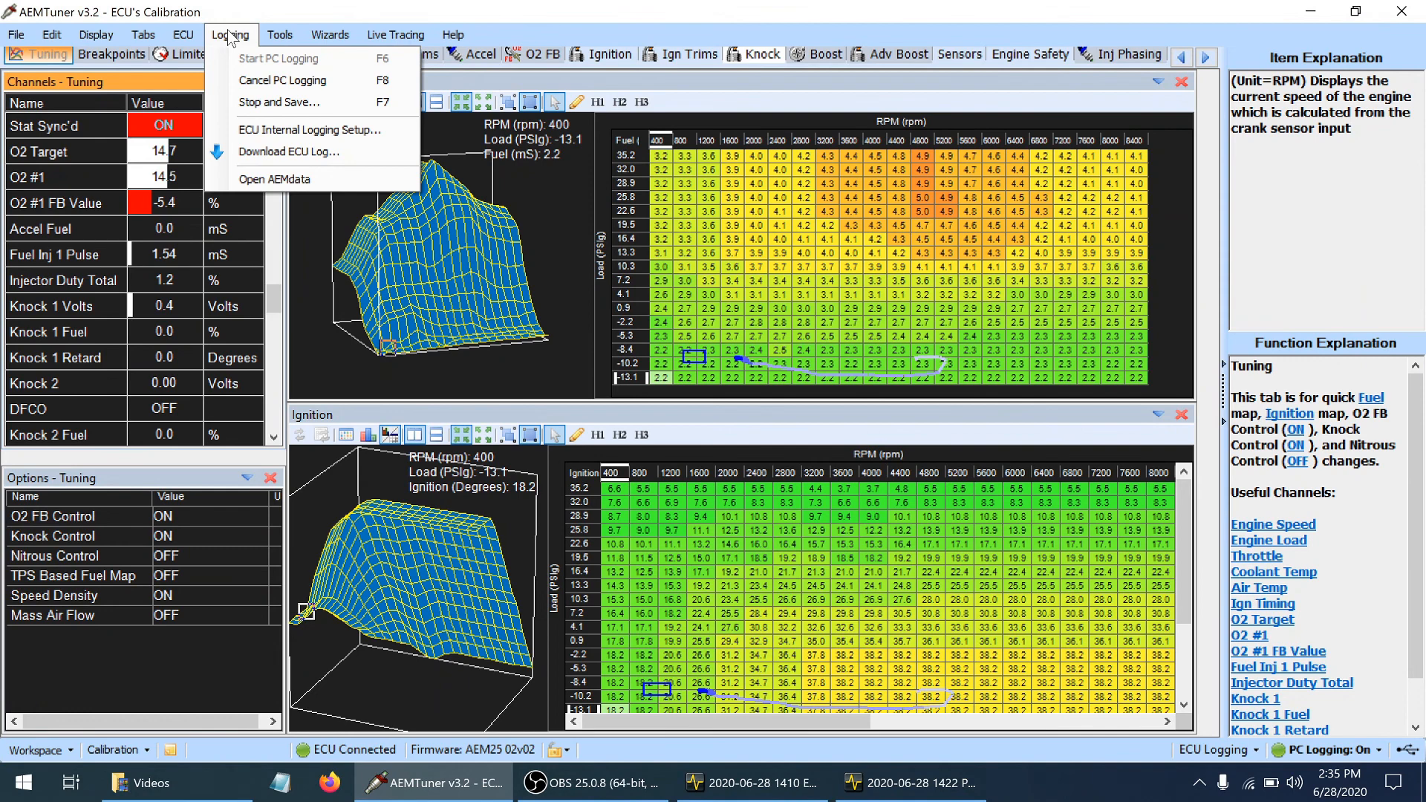
{"action": "left_click", "coordinate": [237, 98]}
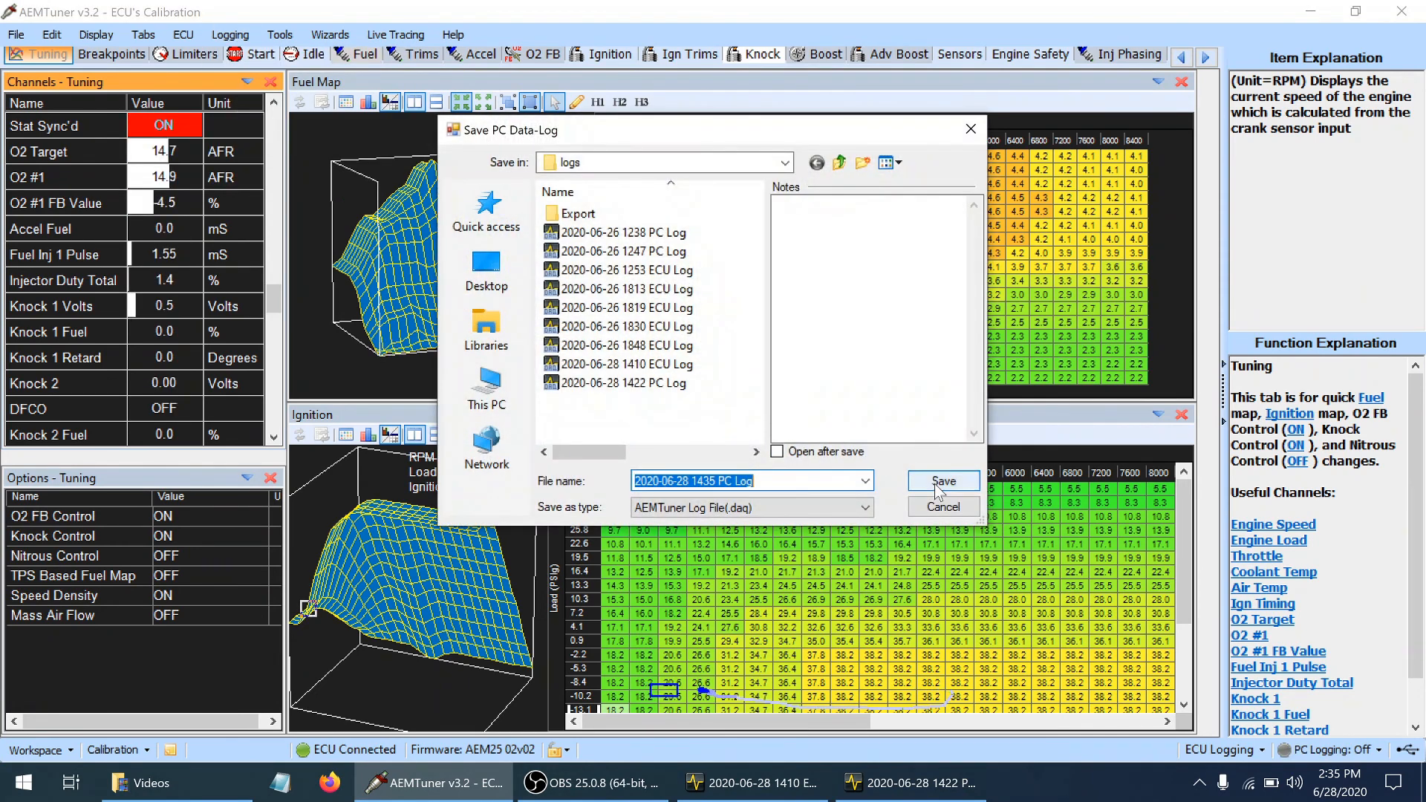
{"action": "left_click", "coordinate": [938, 483]}
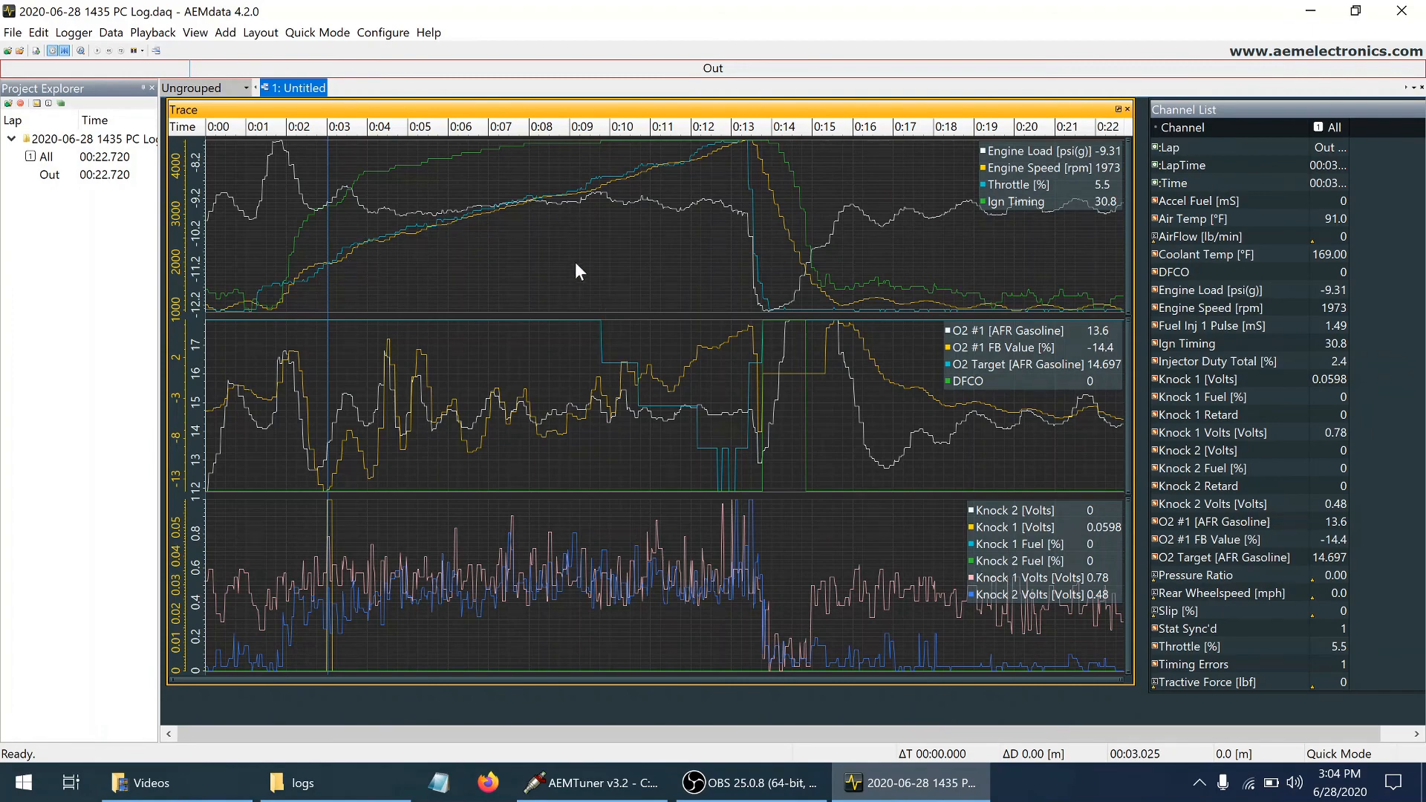
Examine the load, RPM, throttle and DFCO traces around the throttle lift between about 13 and 14 seconds
{"action": "left_click", "coordinate": [779, 353]}
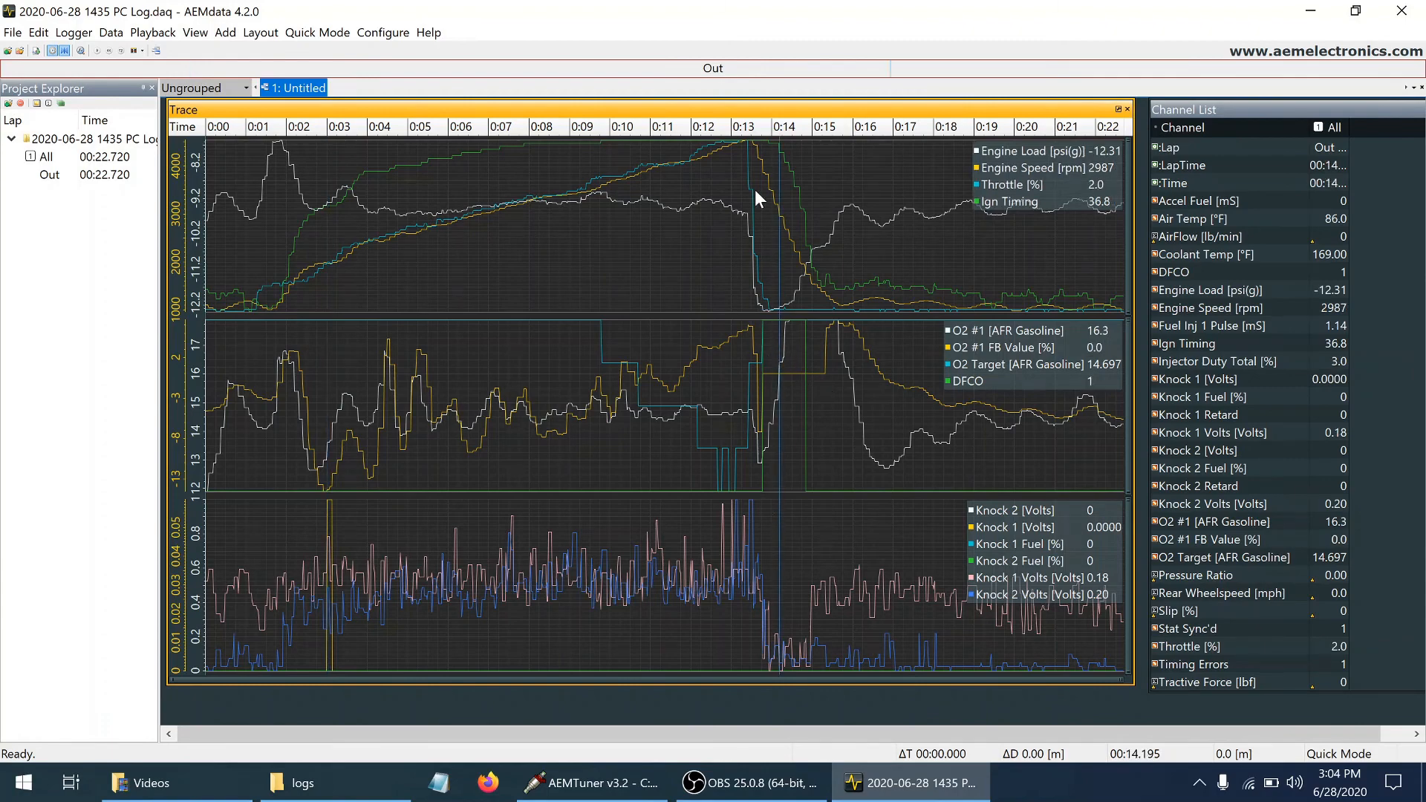
{"action": "left_click", "coordinate": [750, 168]}
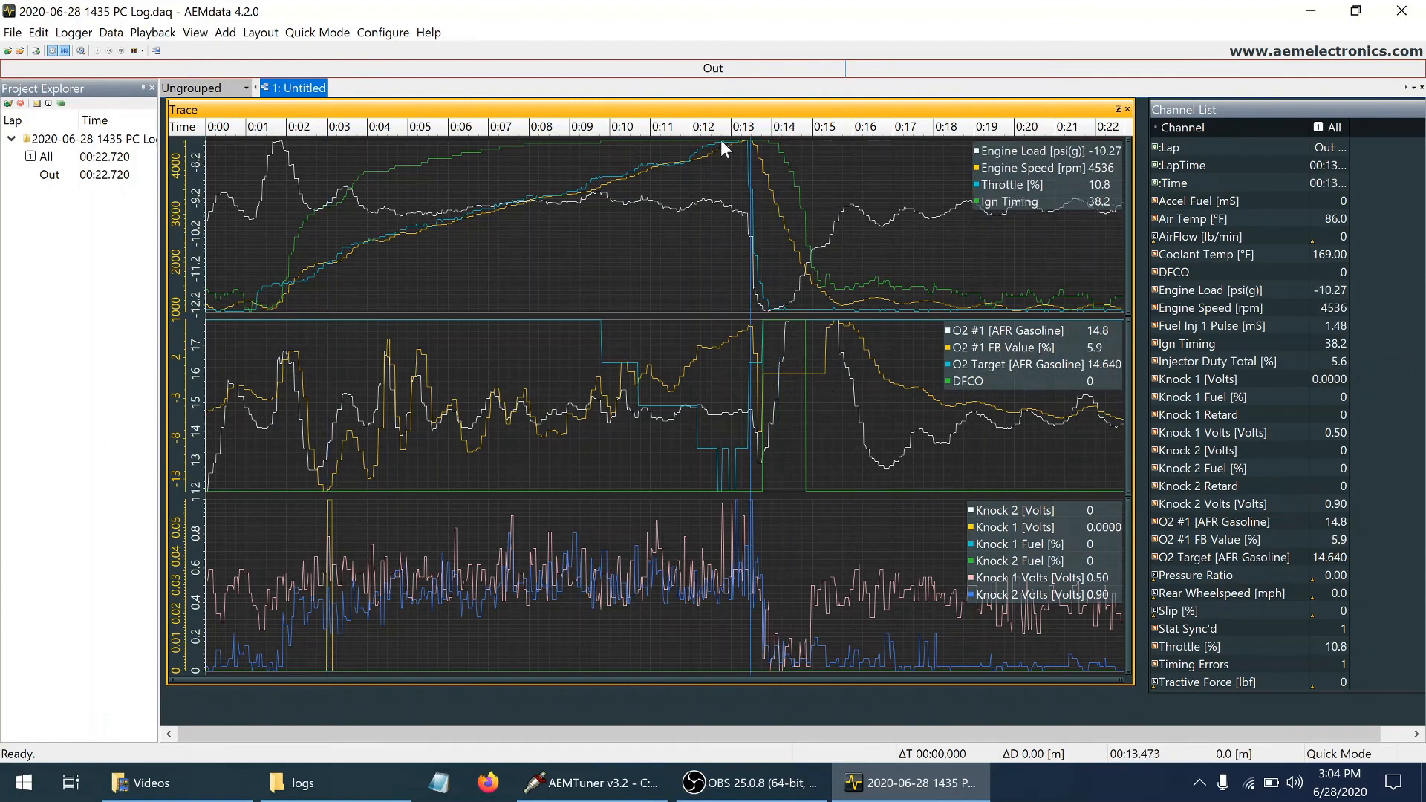
{"action": "left_click", "coordinate": [743, 150]}
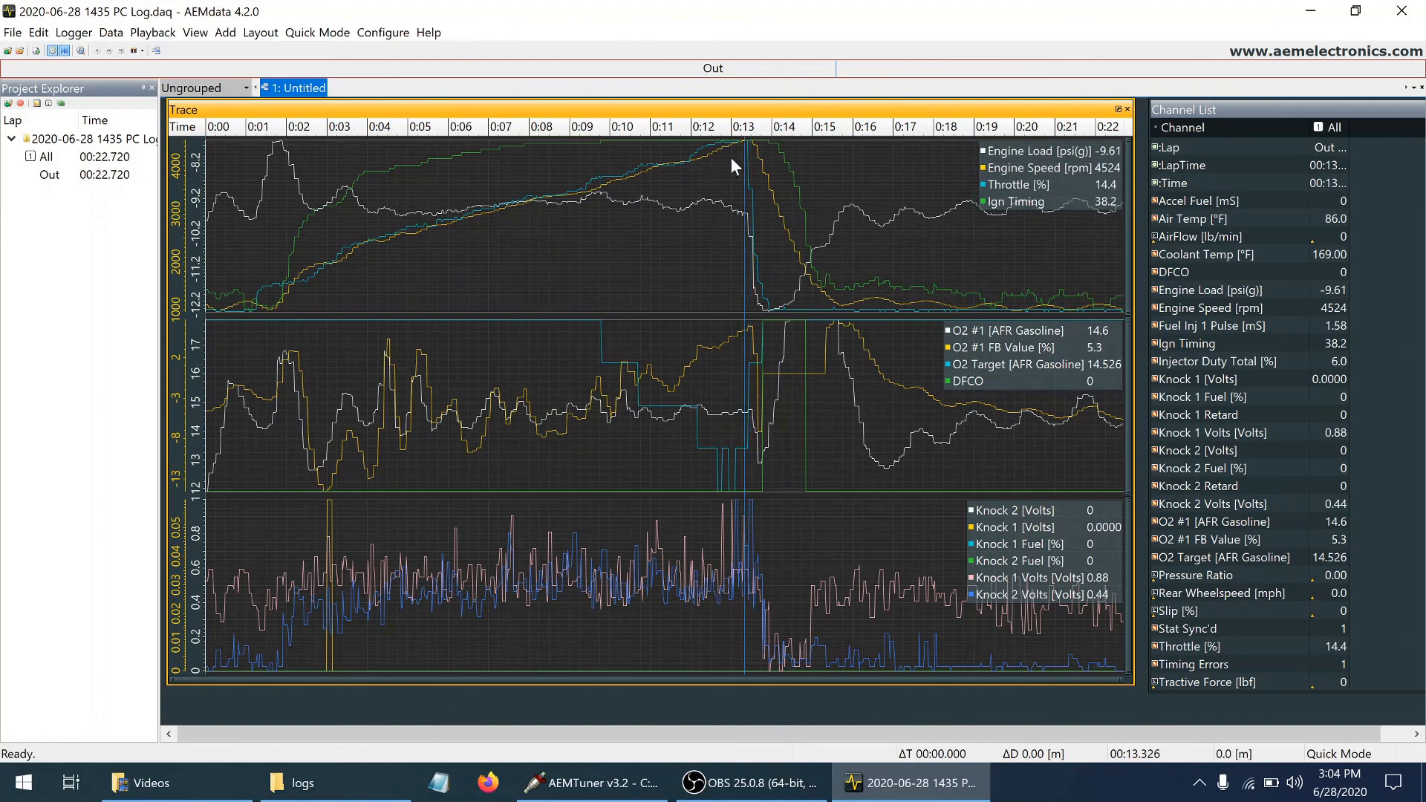
{"action": "left_click", "coordinate": [730, 157]}
{"action": "left_click", "coordinate": [760, 189]}
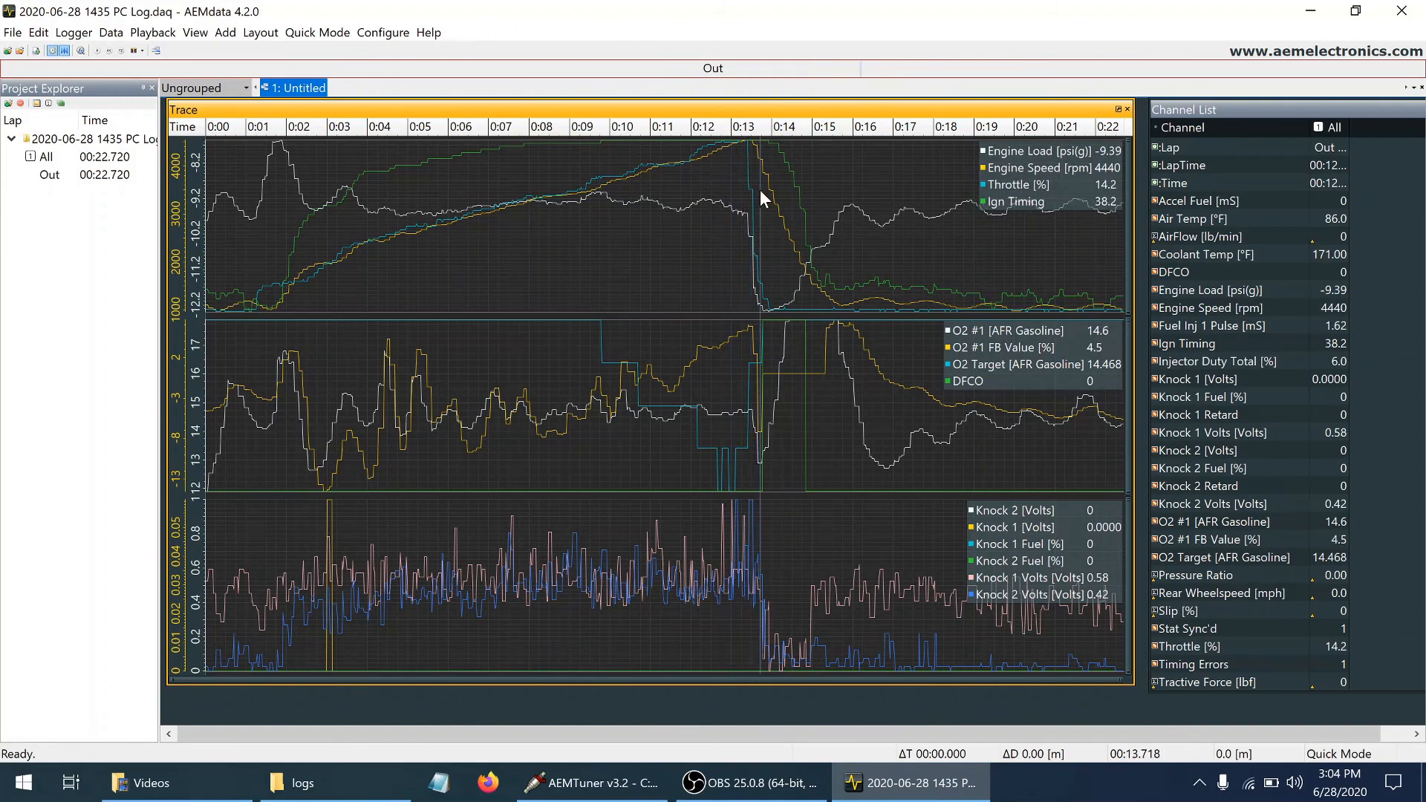
{"action": "left_click", "coordinate": [770, 204]}
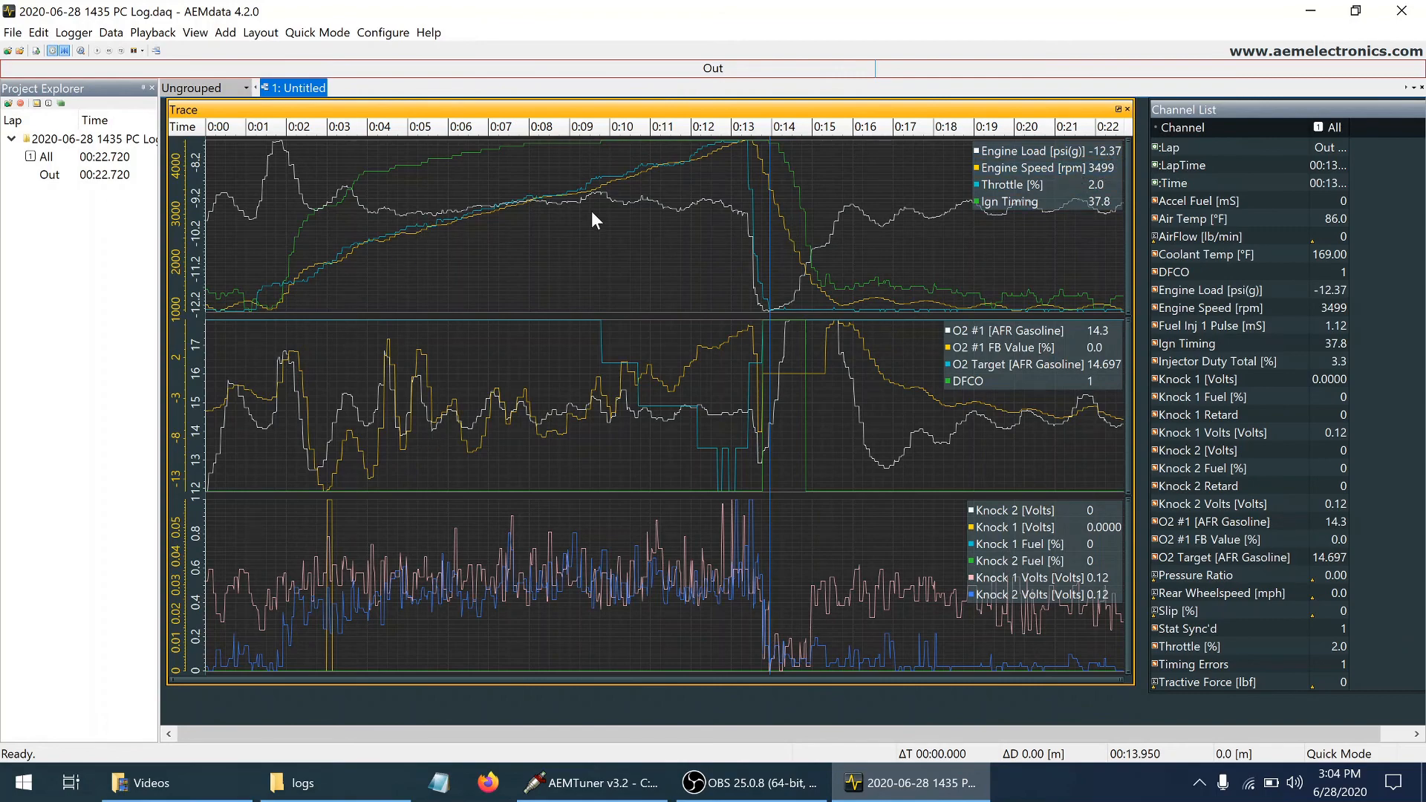
Check the Knock 1 spike and the engine channels near 3 seconds, and return to AEMTuner
{"action": "left_click", "coordinate": [323, 564]}
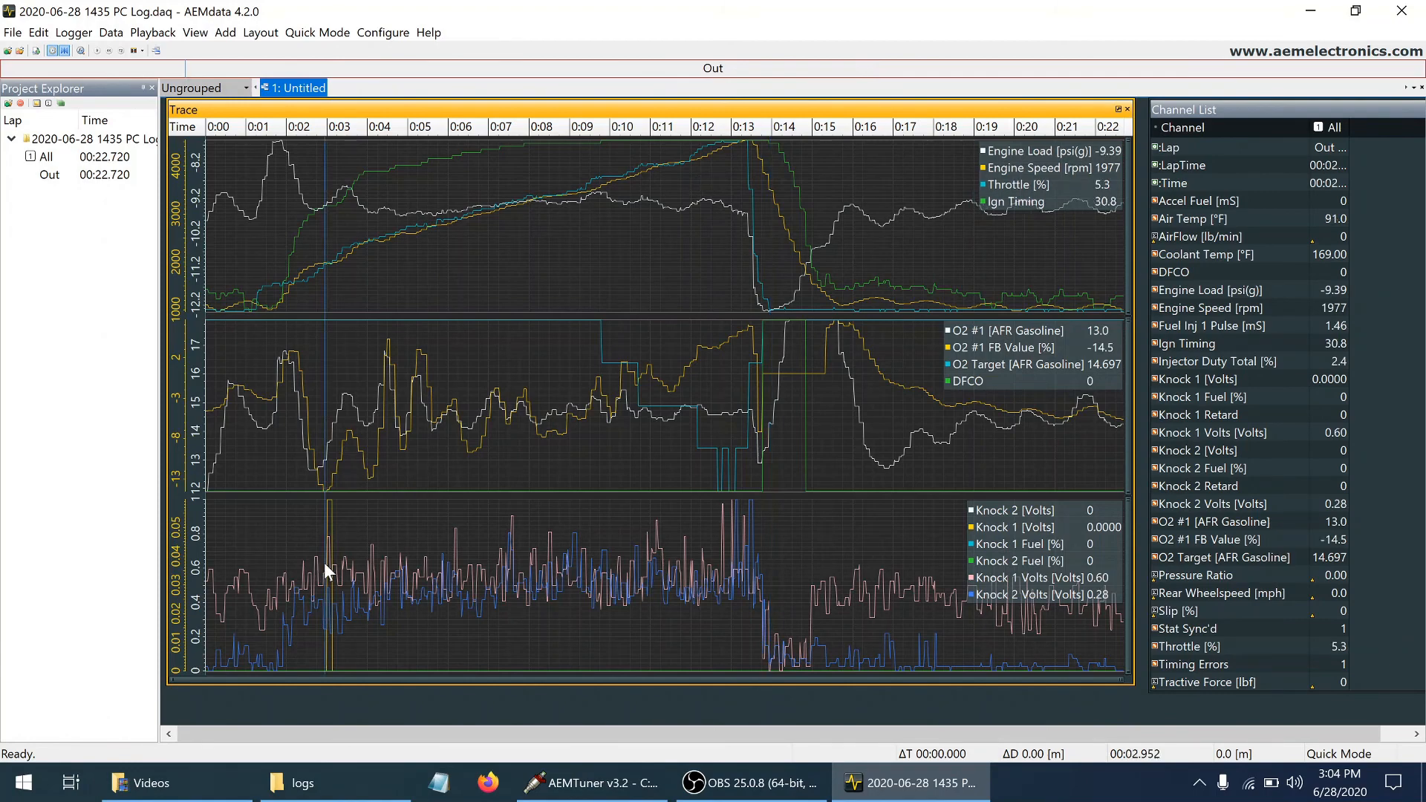
{"action": "key", "text": "Right"}
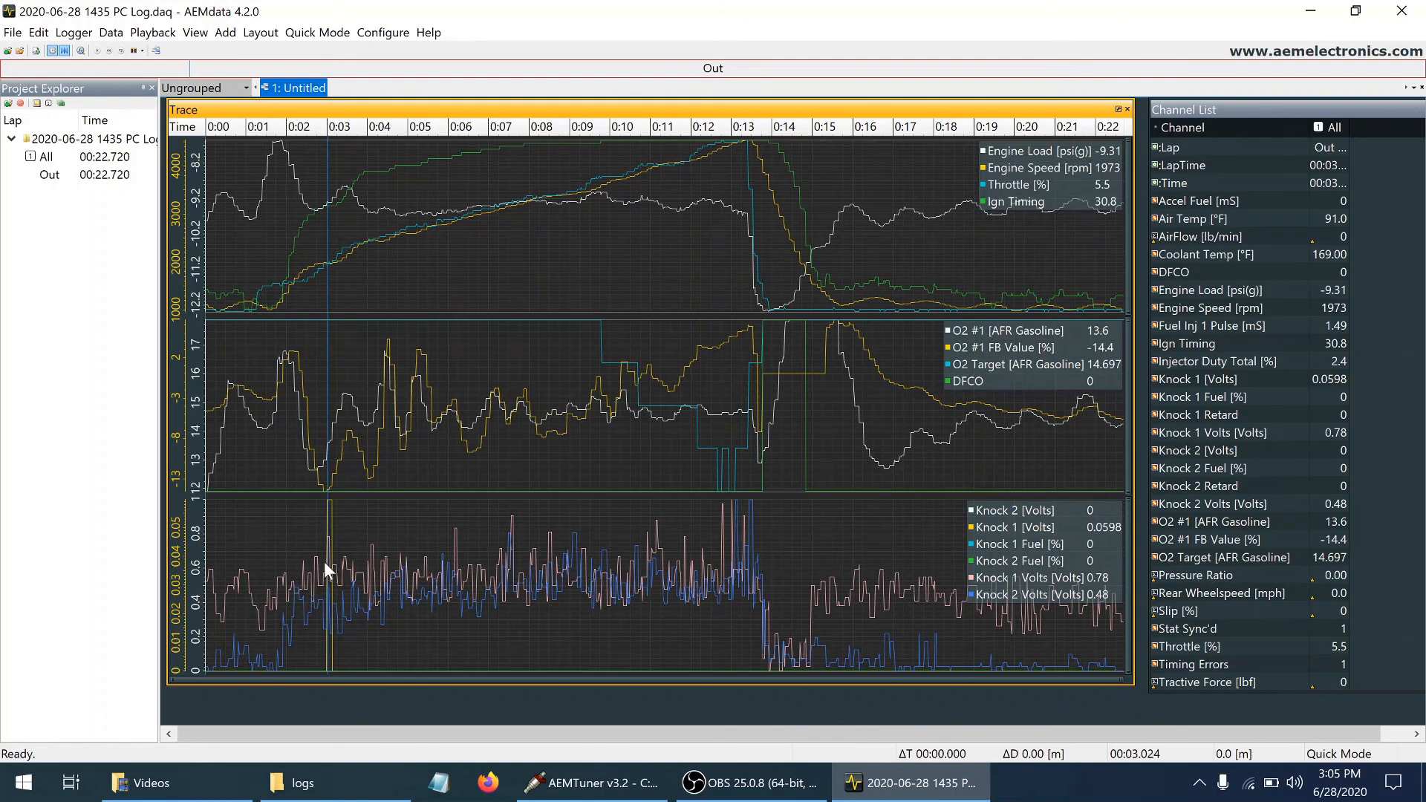
{"action": "left_click", "coordinate": [325, 562]}
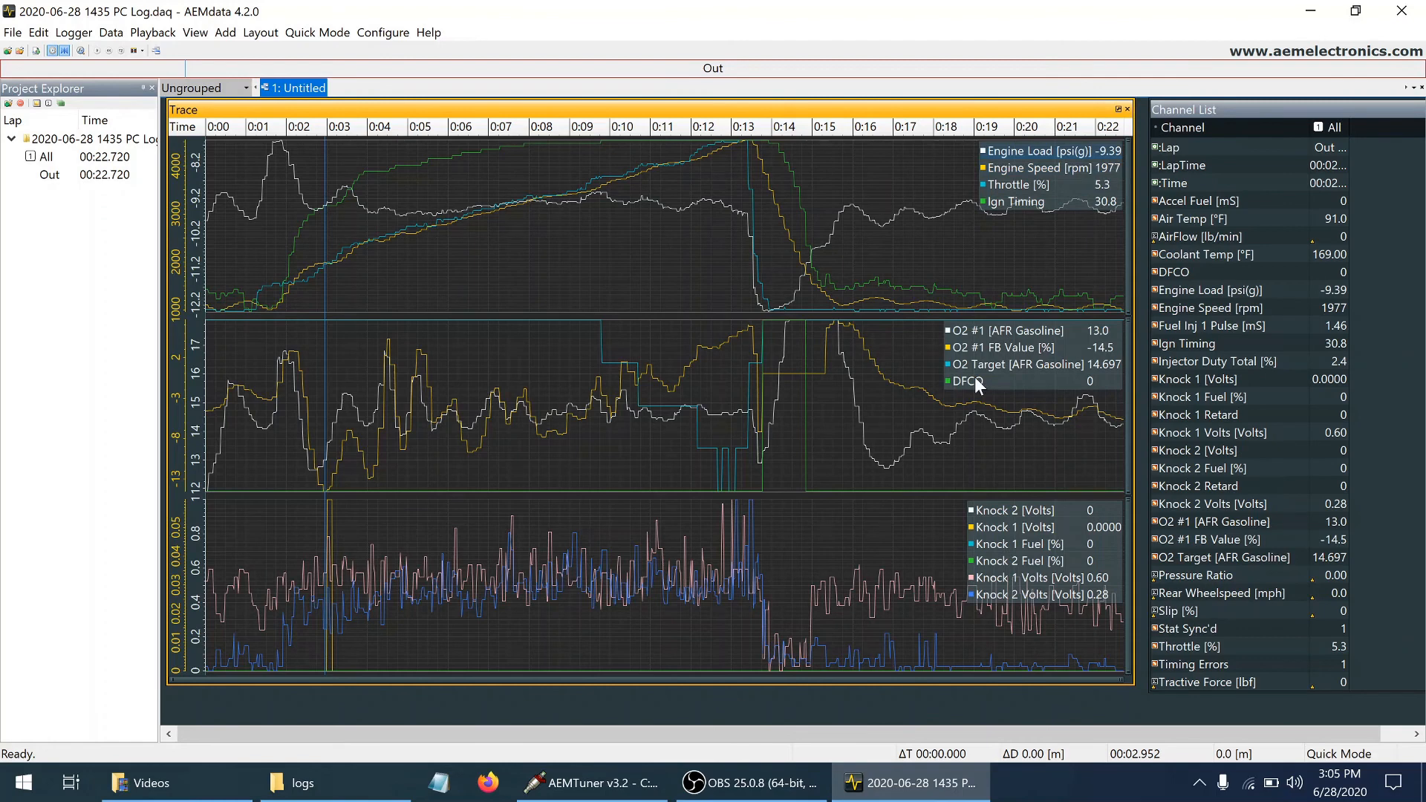
{"action": "left_click", "coordinate": [626, 786]}
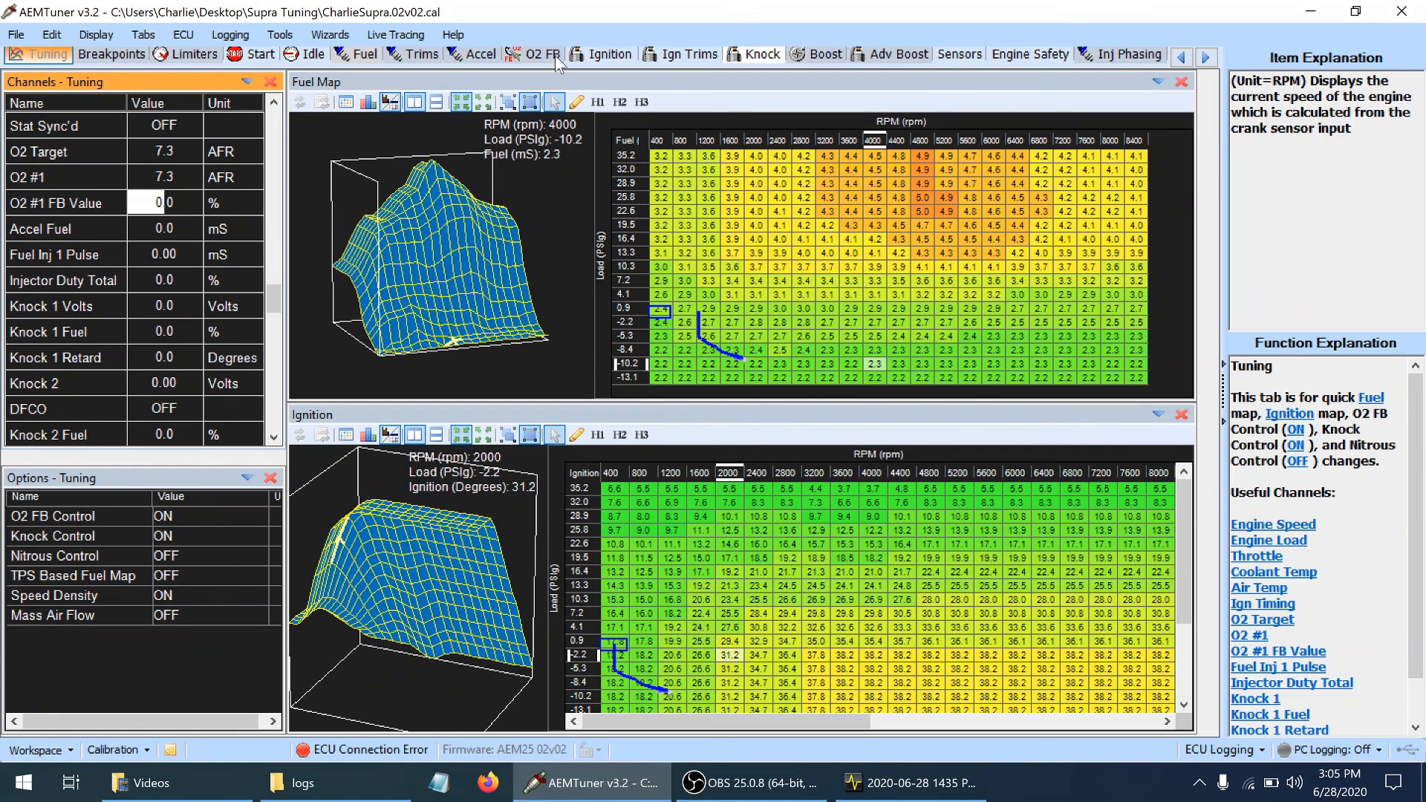
Open the ignition map, locate the low-load cells at 2000 rpm, and enlarge the table area below the 3D graph
{"action": "left_click", "coordinate": [598, 58]}
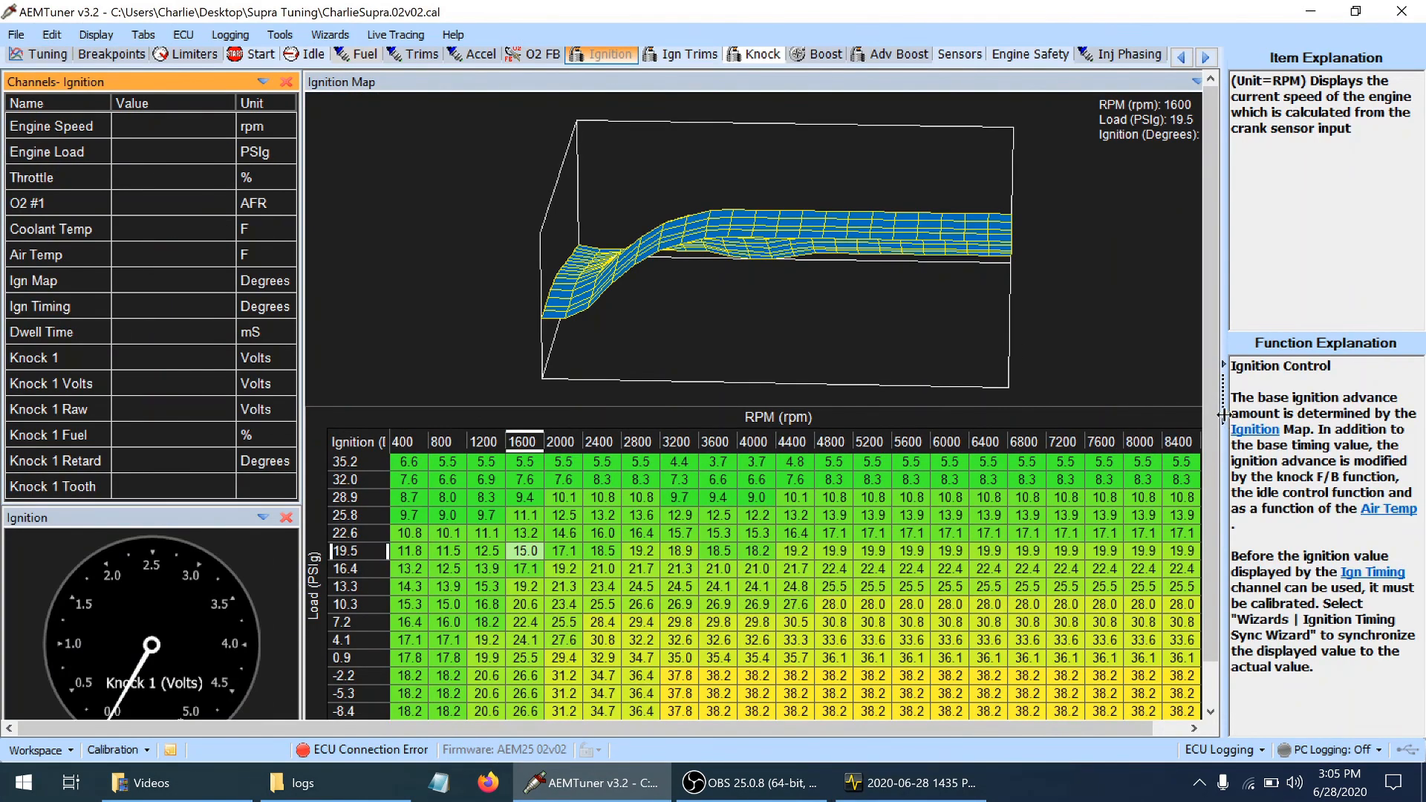
{"action": "scroll", "coordinate": [1207, 403], "scroll_direction": "down", "scroll_amount": 1}
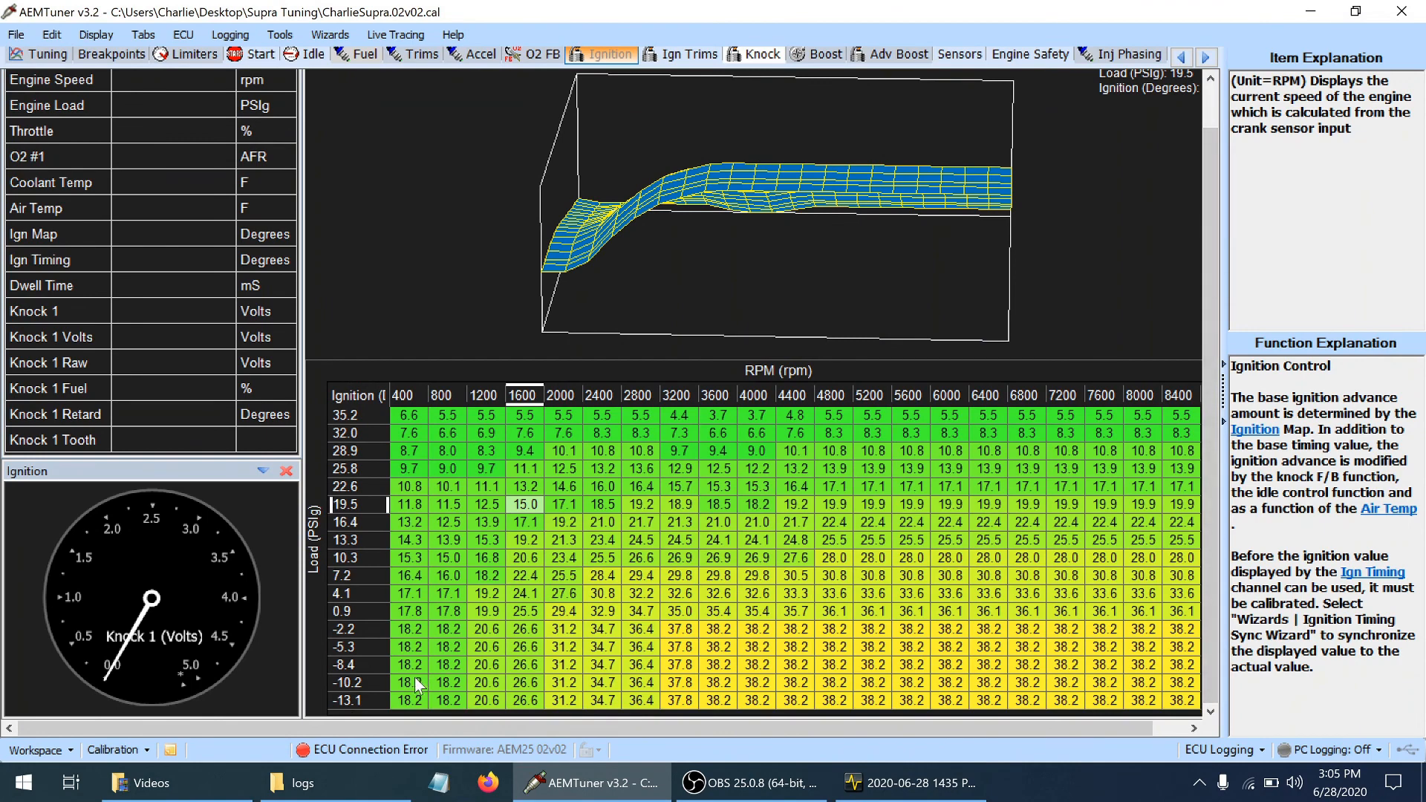
{"action": "left_click", "coordinate": [564, 681]}
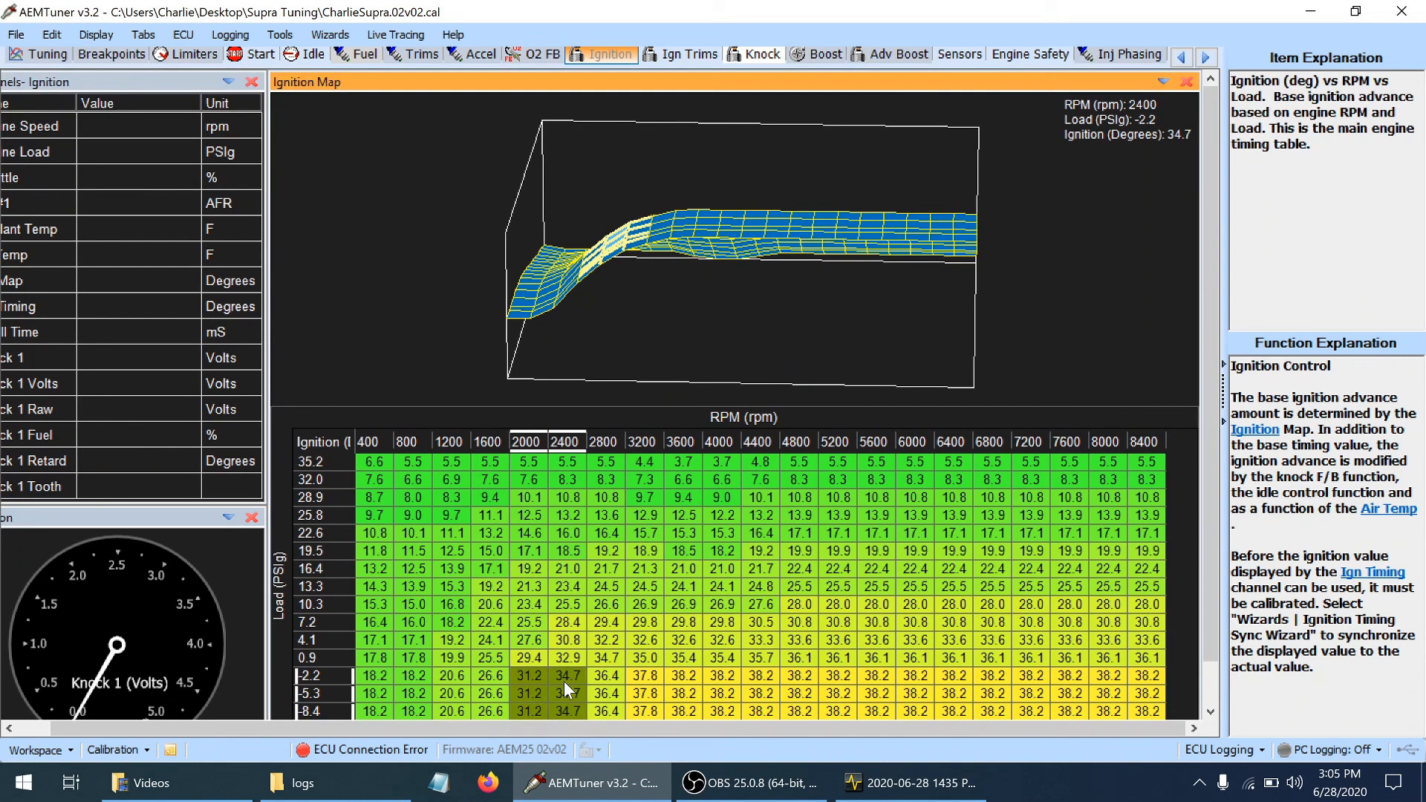
{"action": "left_click", "coordinate": [530, 710]}
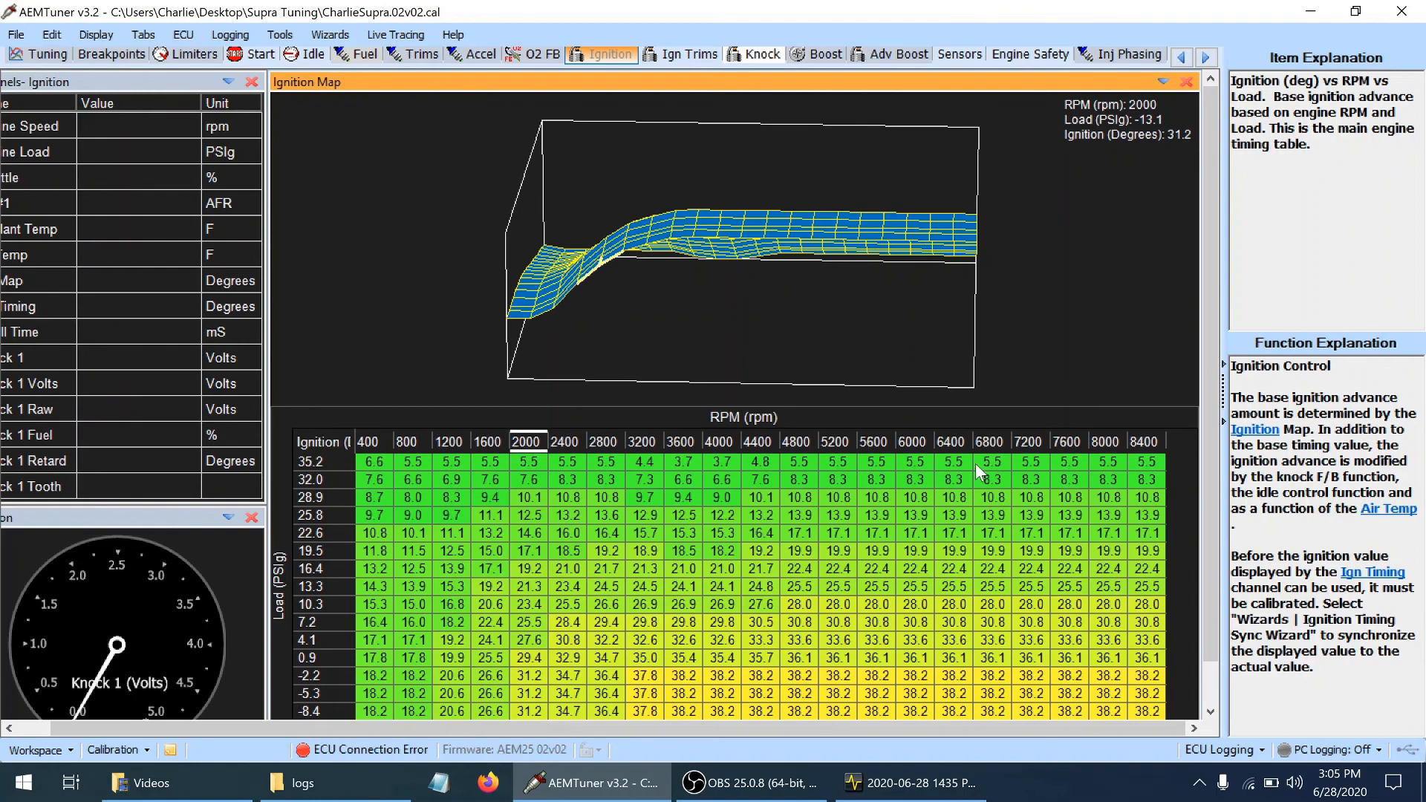
{"action": "left_click_drag", "start_coordinate": [973, 408], "coordinate": [976, 324]}
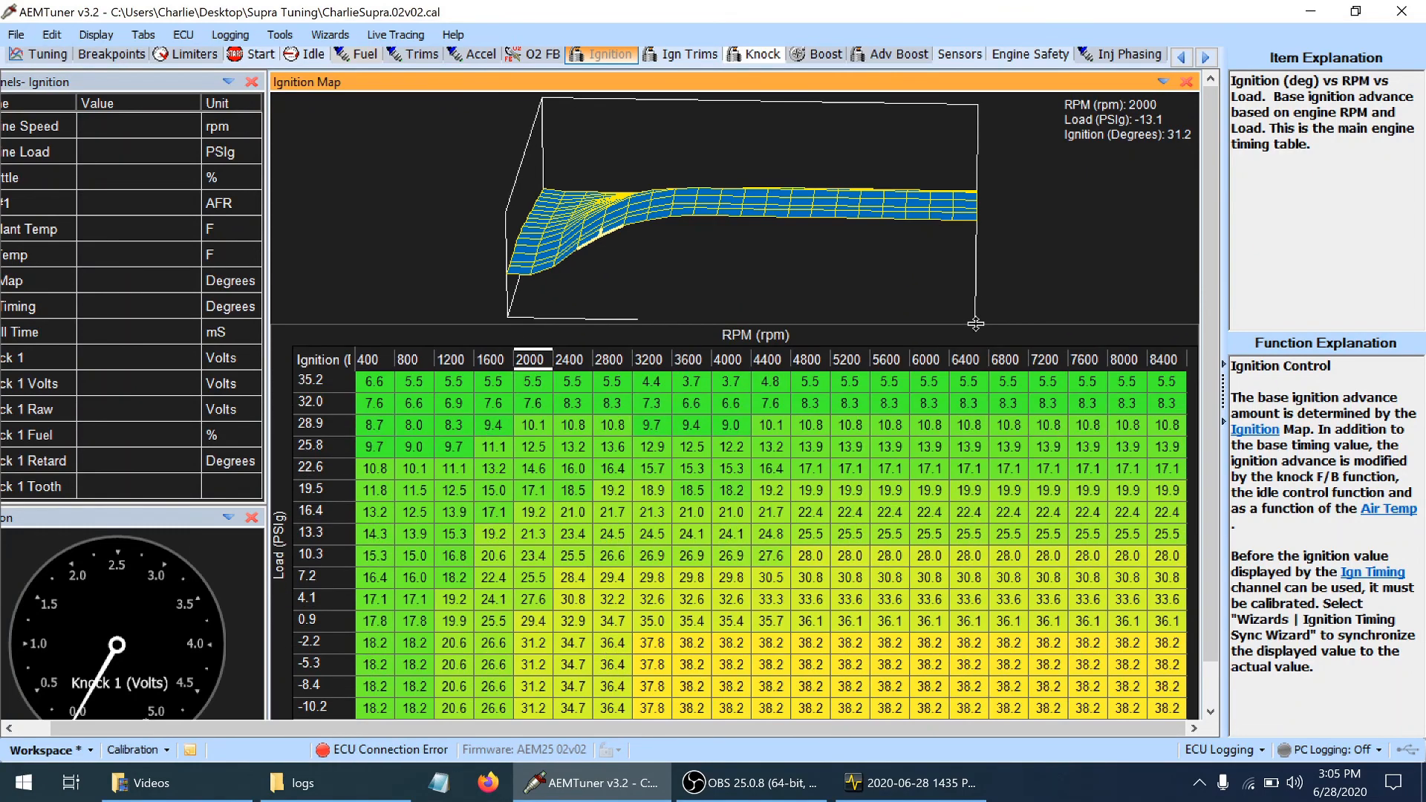
Reduce ignition timing by 1.4 degrees from 2000 to 8400 rpm at loads of -10.2 to -2.2 PSIg, and save the calibration
{"action": "left_click", "coordinate": [508, 709]}
{"action": "left_click", "coordinate": [550, 708]}
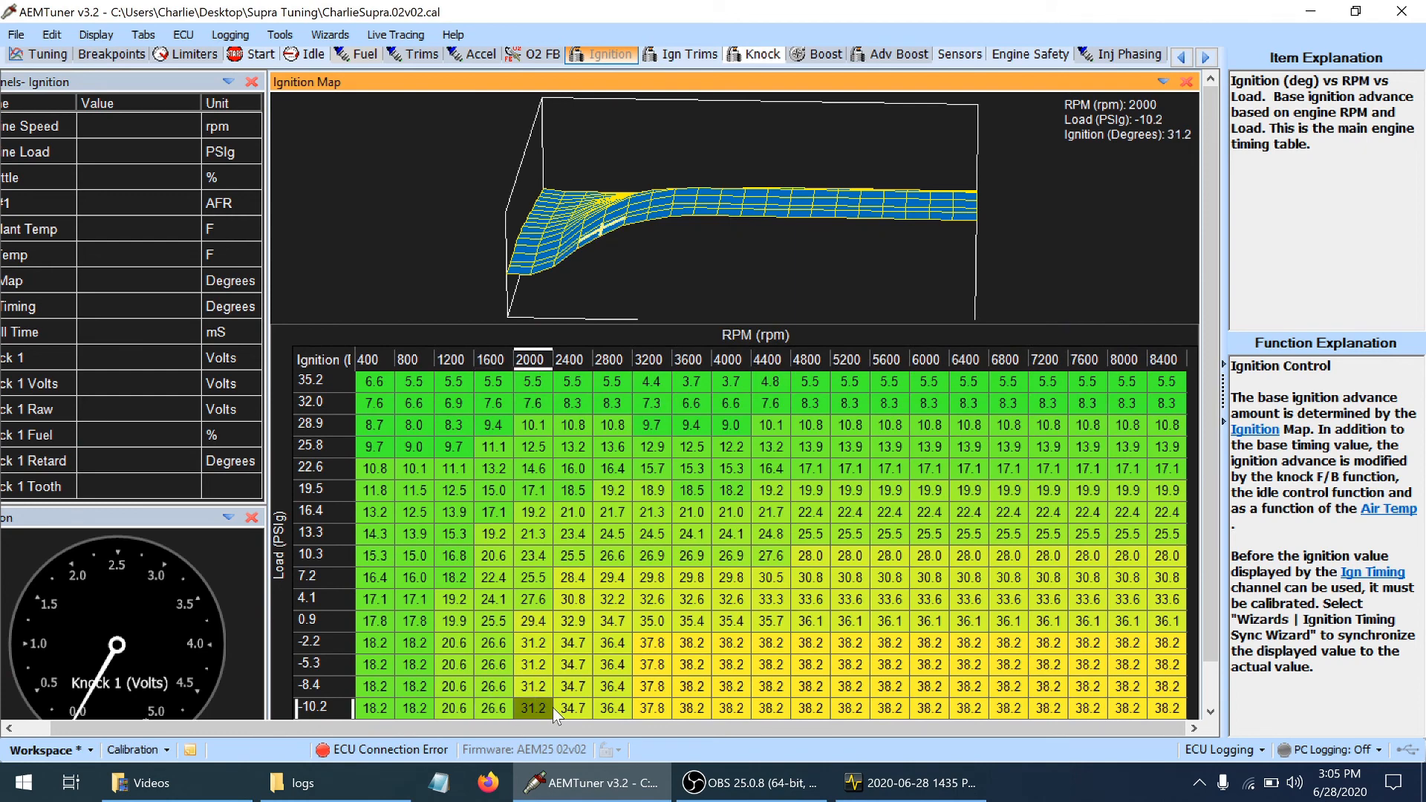
{"action": "key", "text": "shift+Up"}
{"action": "key", "text": "shift+Up"}
{"action": "key", "text": "shift+Up"}
{"action": "key", "text": "shift+Right"}
{"action": "key", "text": "shift+Right"}
{"action": "key", "text": "shift+Right"}
{"action": "key", "text": "shift+Right"}
{"action": "key", "text": "shift+Right"}
{"action": "key", "text": "shift+Right"}
{"action": "key", "text": "shift+Right"}
{"action": "key", "text": "shift+Right"}
{"action": "key", "text": "shift+Right"}
{"action": "key", "text": "shift+Right"}
{"action": "key", "text": "shift+Right"}
{"action": "key", "text": "shift+Right"}
{"action": "key", "text": "shift+Right"}
{"action": "key", "text": "shift+Right"}
{"action": "key", "text": "shift+Right"}
{"action": "key", "text": "shift+Right"}
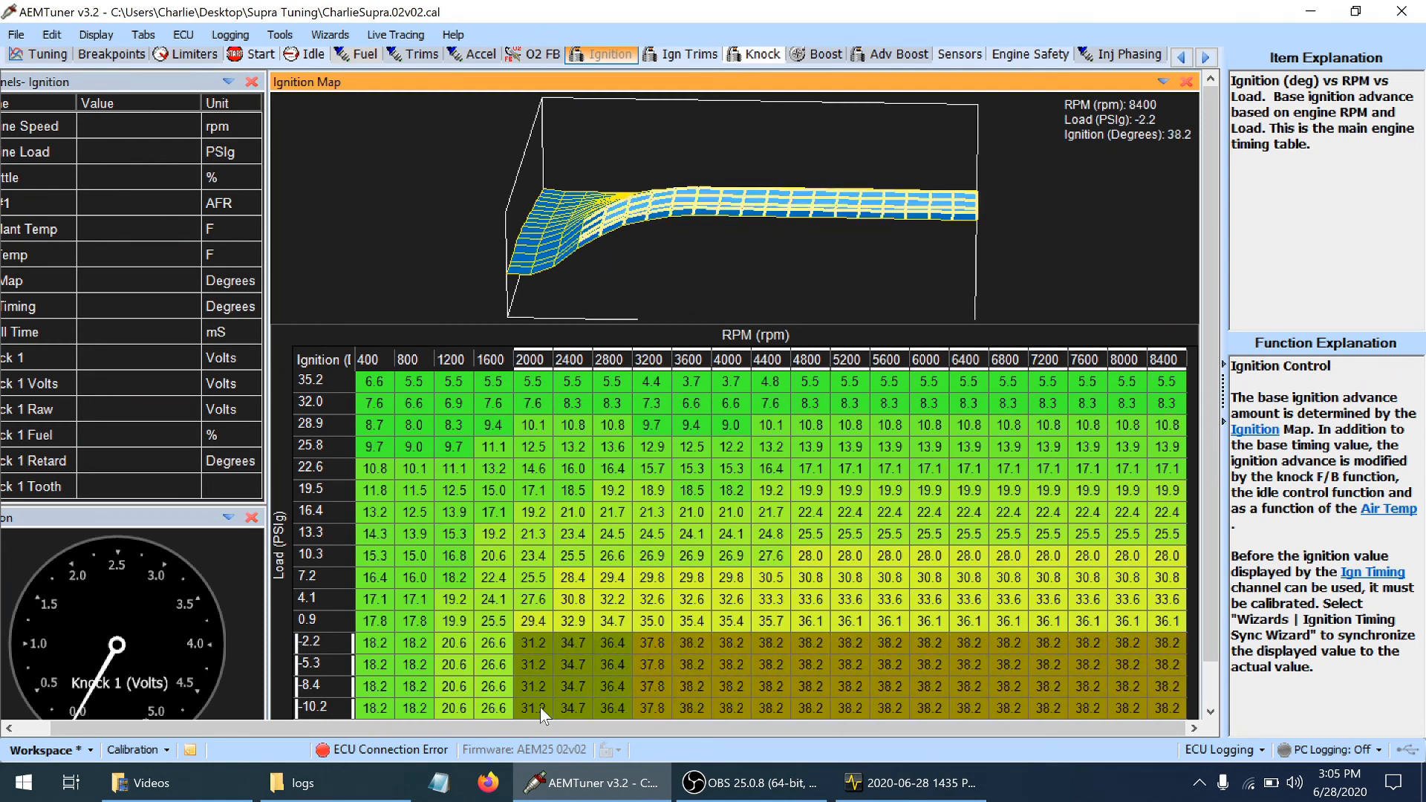
{"action": "key", "text": "minus"}
{"action": "key", "text": "minus"}
{"action": "key", "text": "minus"}
{"action": "key", "text": "minus"}
{"action": "key", "text": "minus"}
{"action": "key", "text": "minus"}
{"action": "key", "text": "minus"}
{"action": "key", "text": "minus"}
{"action": "key", "text": "minus"}
{"action": "key", "text": "minus"}
{"action": "key", "text": "minus"}
{"action": "key", "text": "minus"}
{"action": "key", "text": "minus"}
{"action": "key", "text": "minus"}
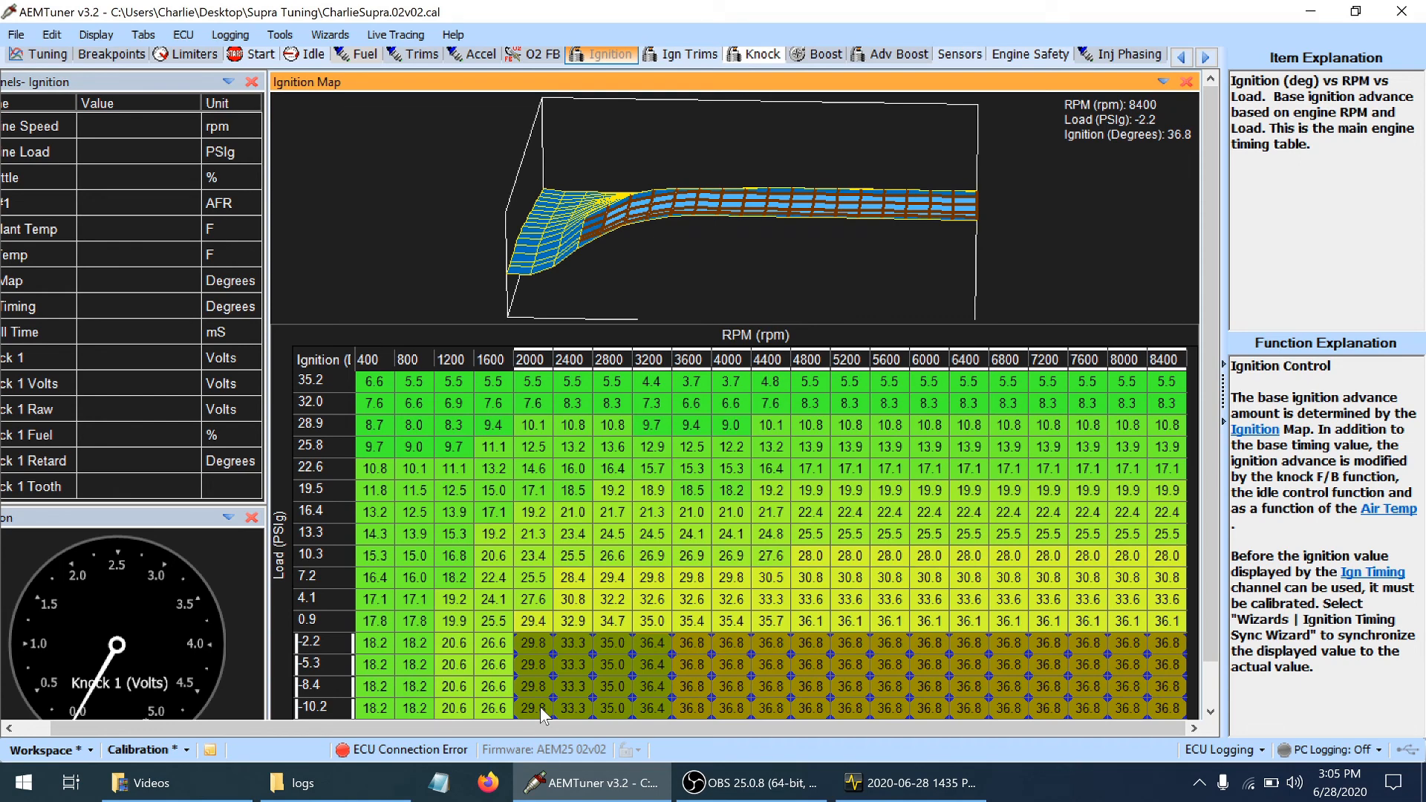
{"action": "key", "text": "ctrl+s"}
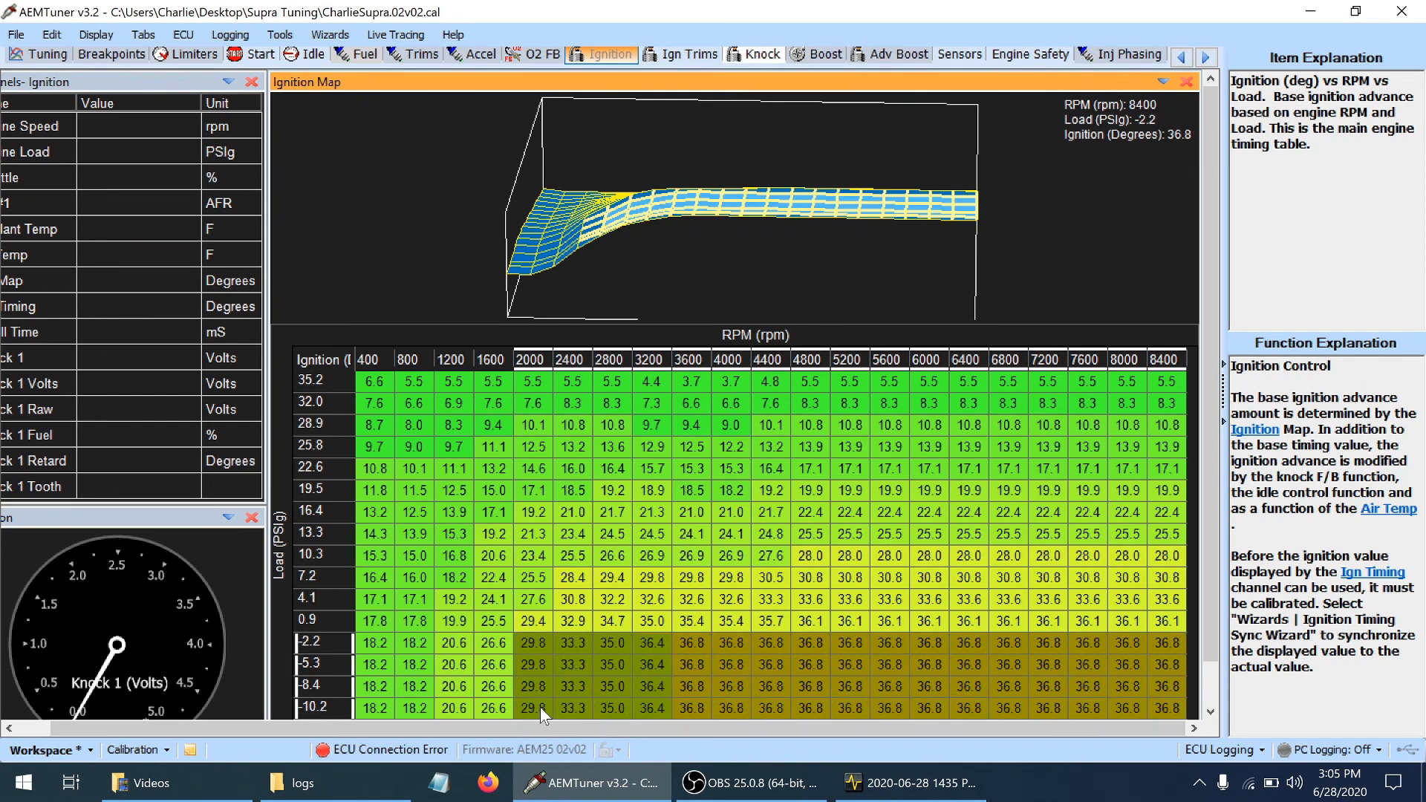
Lower the 1600 rpm ignition timing to 26.2 degrees for loads of -2.2 to -13.1 PSIg, and save the calibration
{"action": "key", "text": "Left"}
{"action": "key", "text": "Left"}
{"action": "key", "text": "Left"}
{"action": "key", "text": "Left"}
{"action": "key", "text": "Left"}
{"action": "key", "text": "Left"}
{"action": "key", "text": "Left"}
{"action": "key", "text": "Left"}
{"action": "key", "text": "Left"}
{"action": "key", "text": "Left"}
{"action": "key", "text": "Left"}
{"action": "key", "text": "Left"}
{"action": "key", "text": "Left"}
{"action": "key", "text": "Left"}
{"action": "key", "text": "Left"}
{"action": "key", "text": "Left"}
{"action": "key", "text": "Left"}
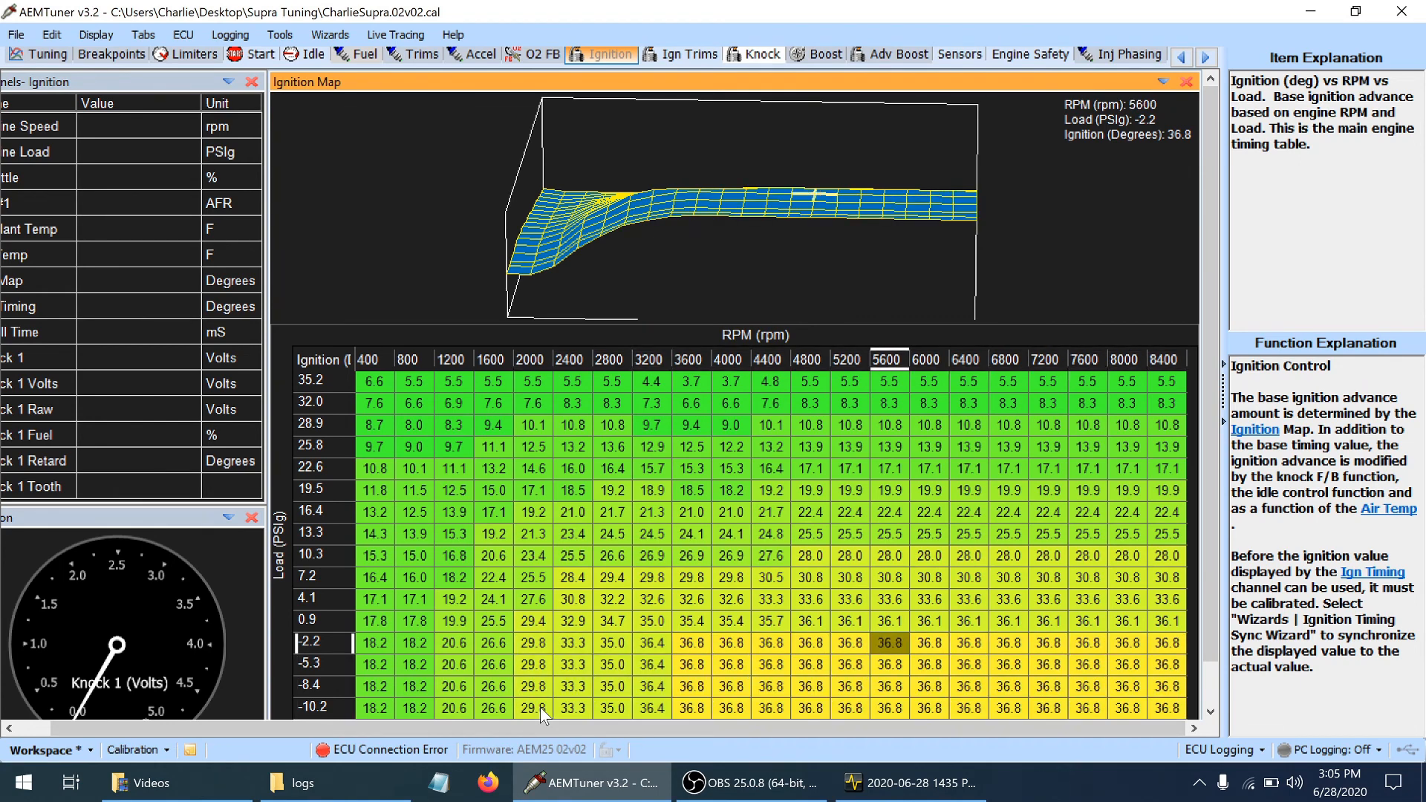
{"action": "key", "text": "shift+Down"}
{"action": "key", "text": "shift+Down"}
{"action": "key", "text": "shift+Down"}
{"action": "key", "text": "shift+Down"}
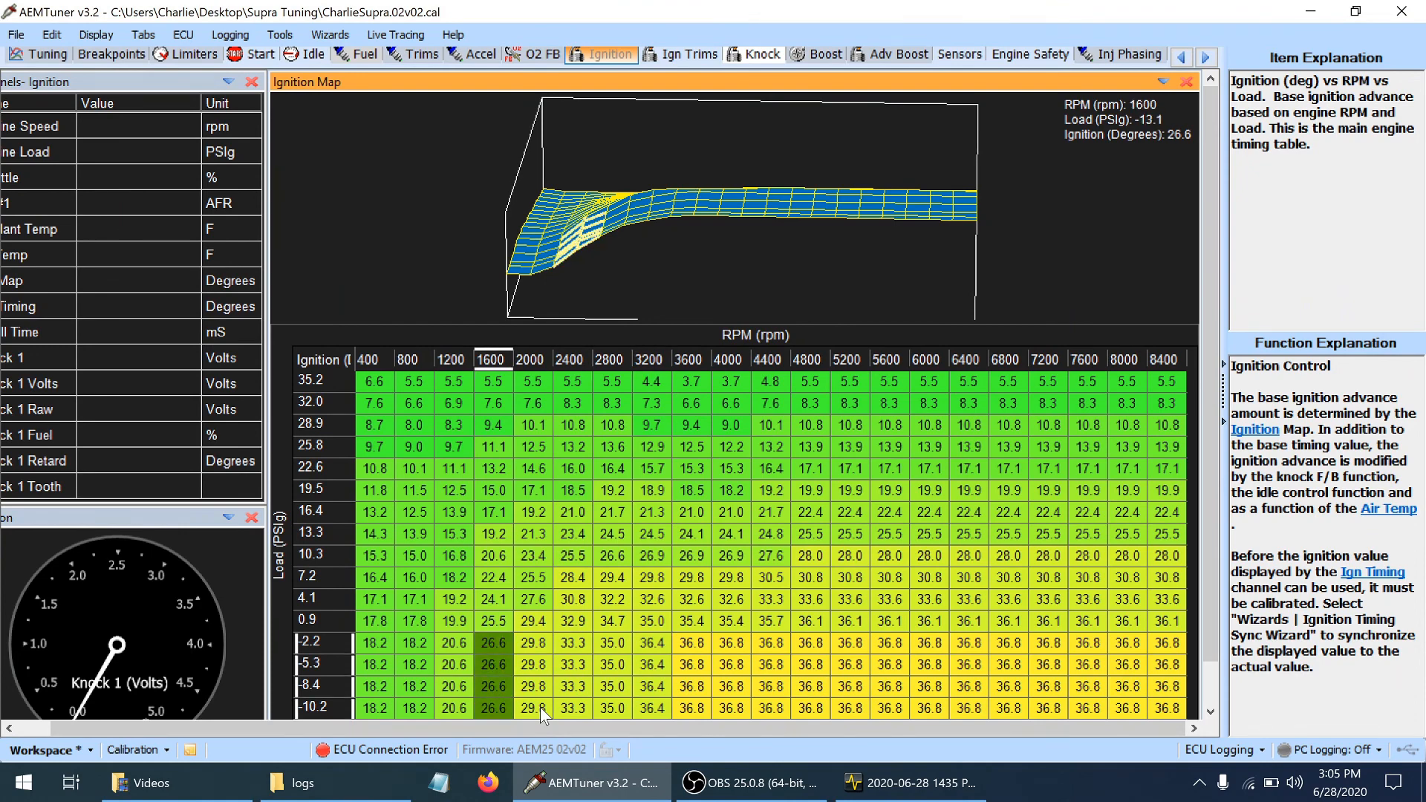
{"action": "key", "text": "minus"}
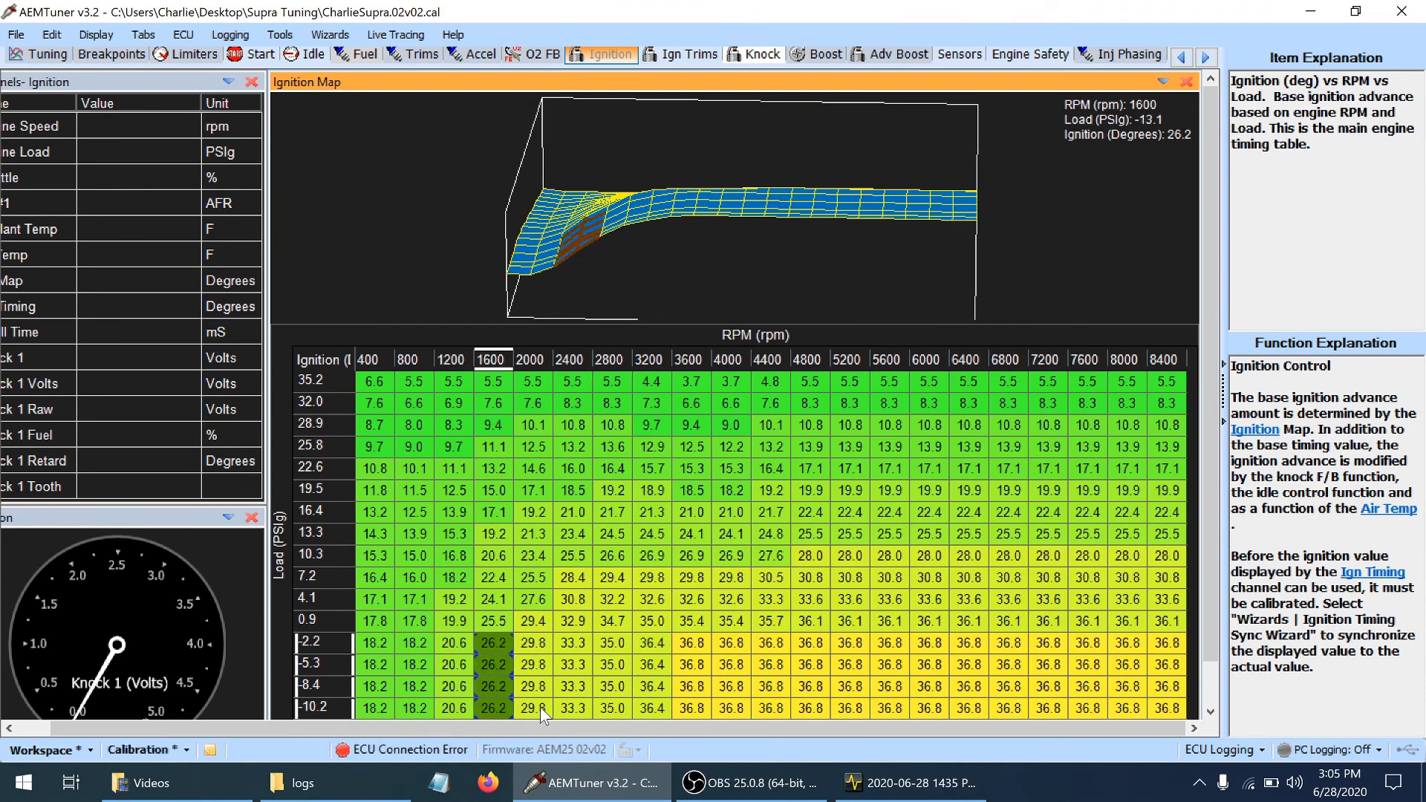
{"action": "left_click_drag", "start_coordinate": [637, 254], "coordinate": [669, 249]}
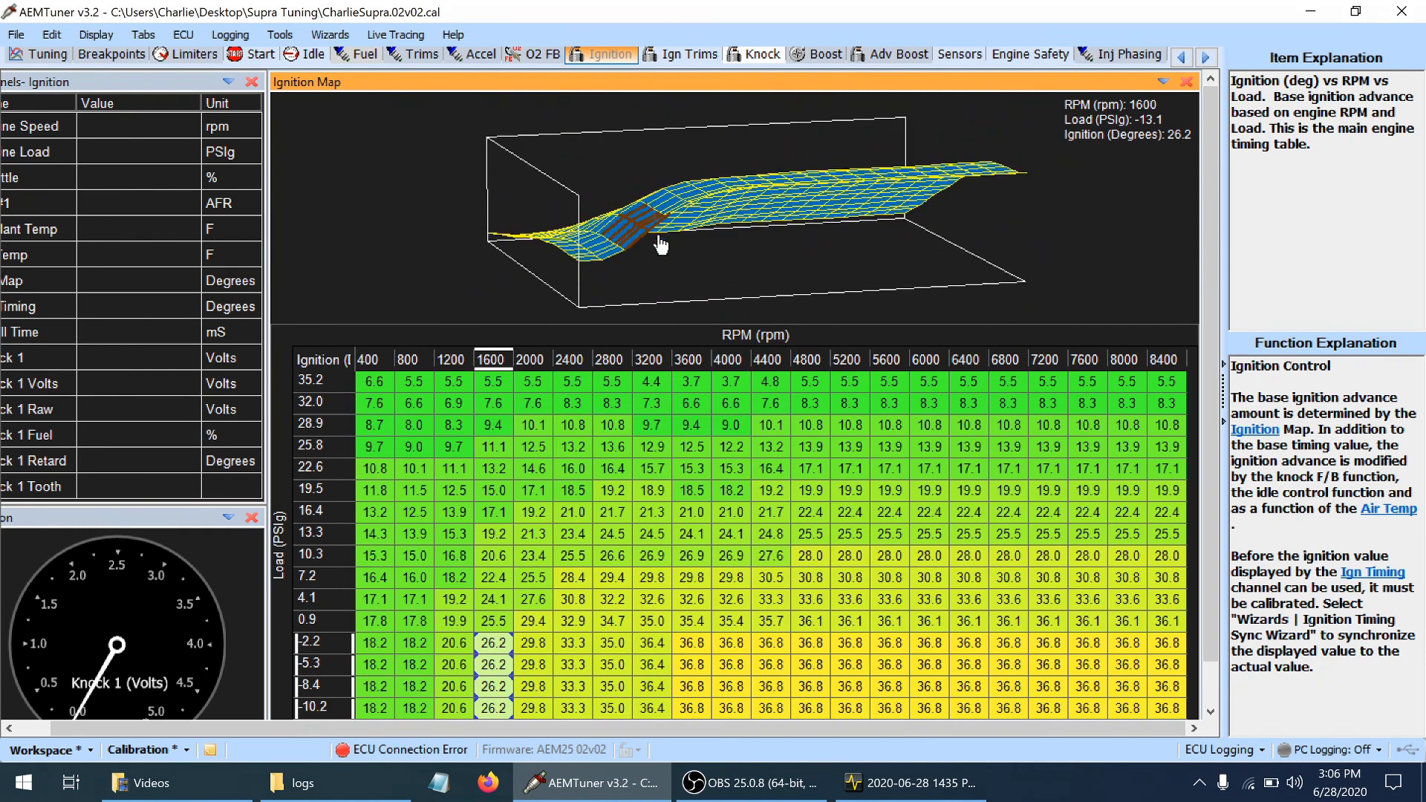
{"action": "left_click", "coordinate": [627, 389]}
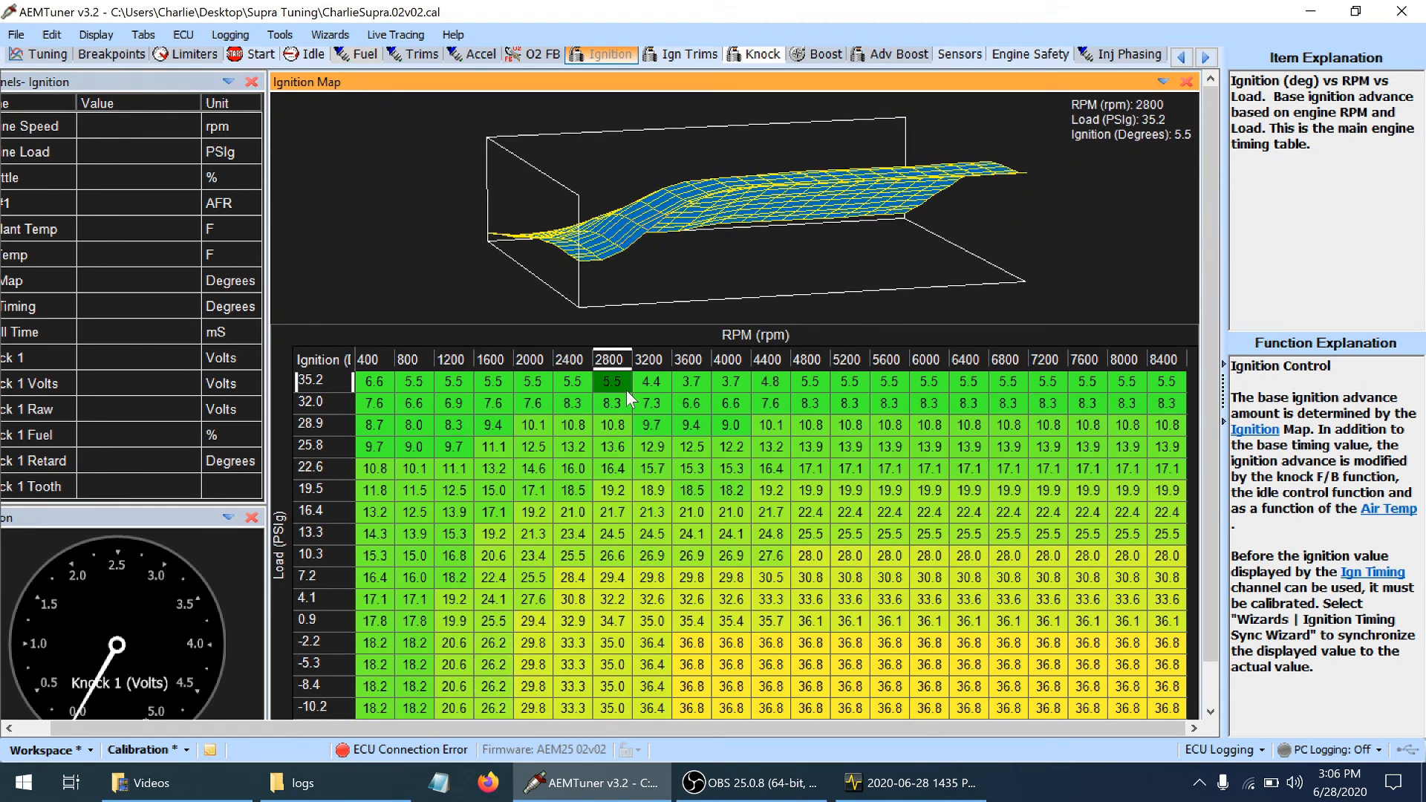
{"action": "key", "text": "ctrl+s"}
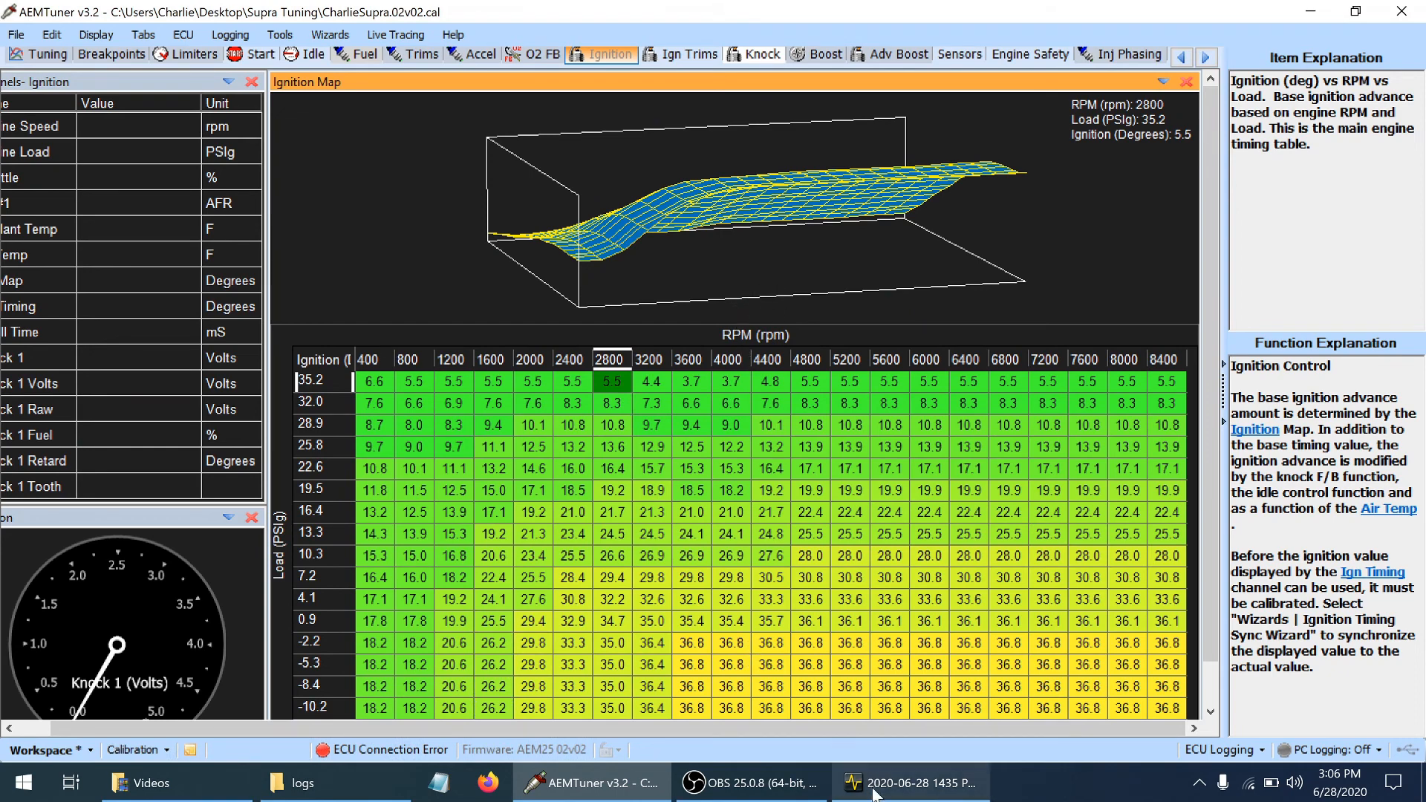
Switch to the AEMdata log and examine O2 #1 feedback and engine channels along the rev sweep from about 6 to 14 seconds
{"action": "mouse_move", "coordinate": [881, 794]}
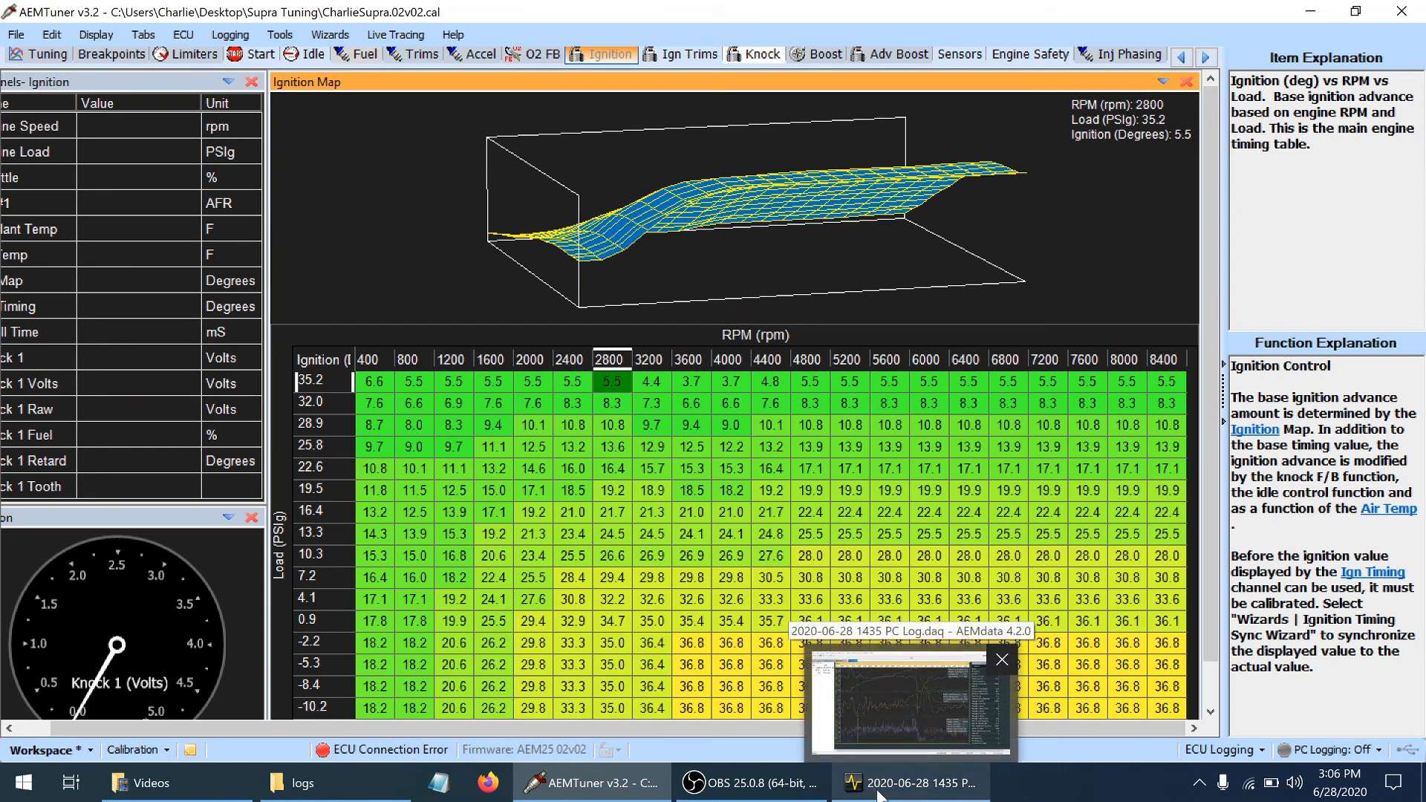
{"action": "left_click", "coordinate": [880, 795]}
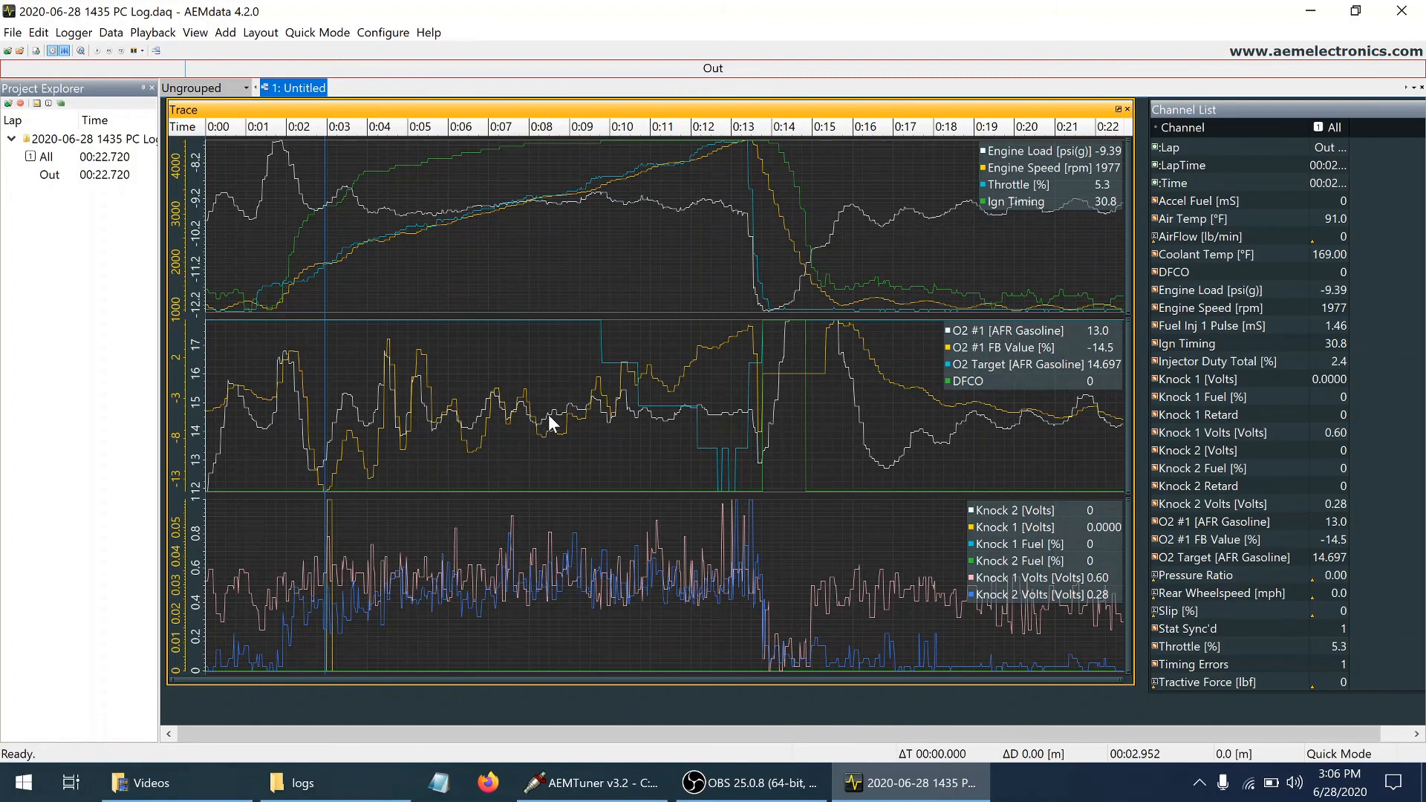
{"action": "left_click", "coordinate": [674, 380]}
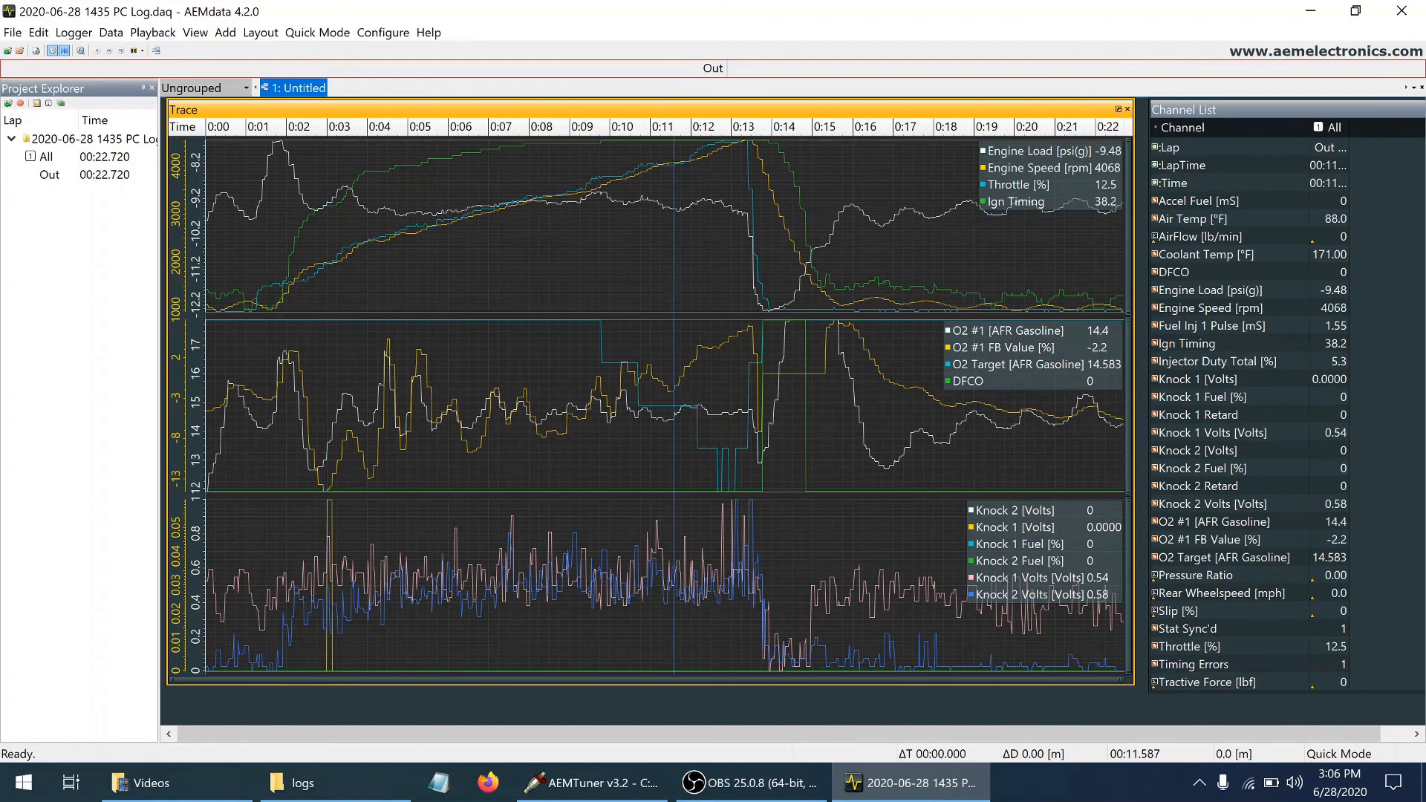
{"action": "left_click", "coordinate": [445, 375]}
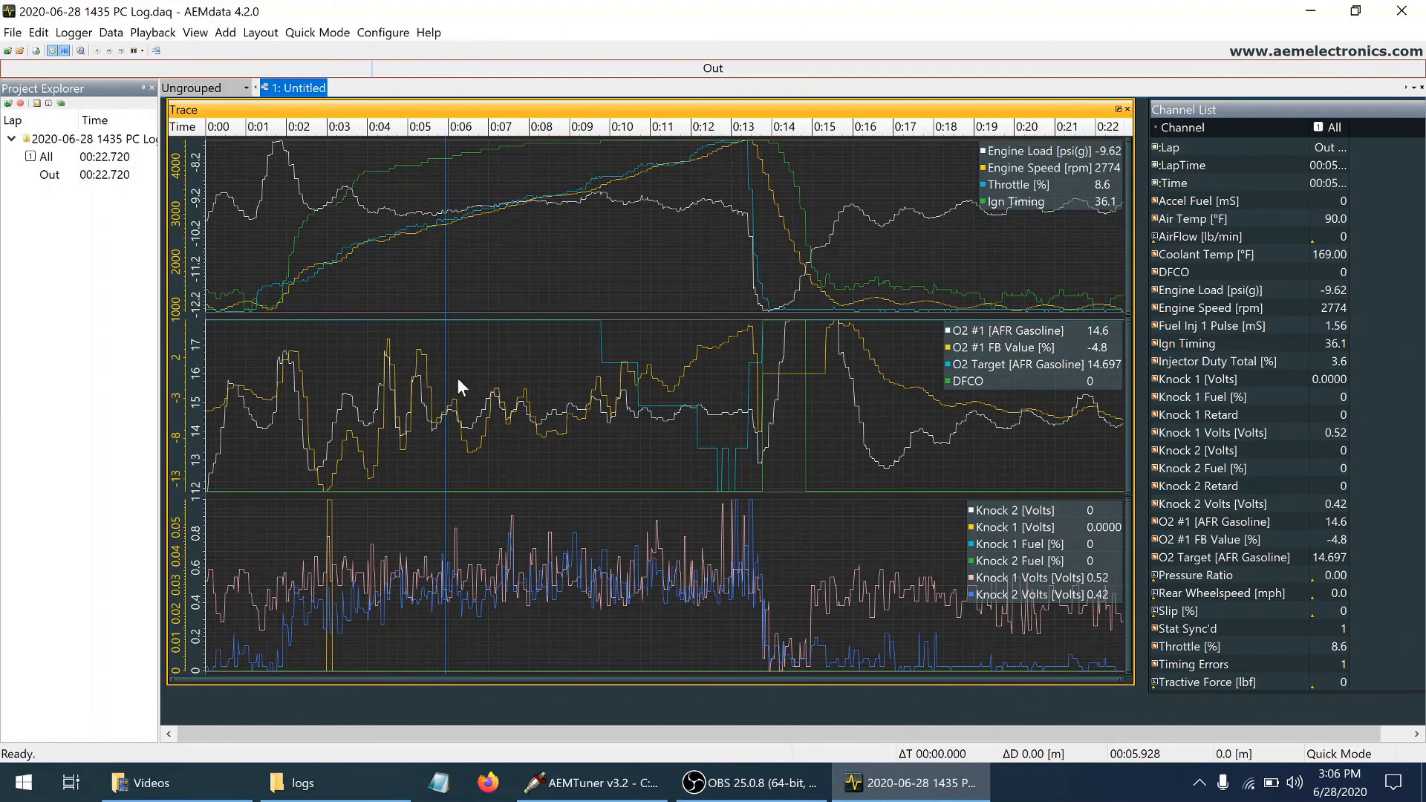
{"action": "left_click", "coordinate": [537, 390]}
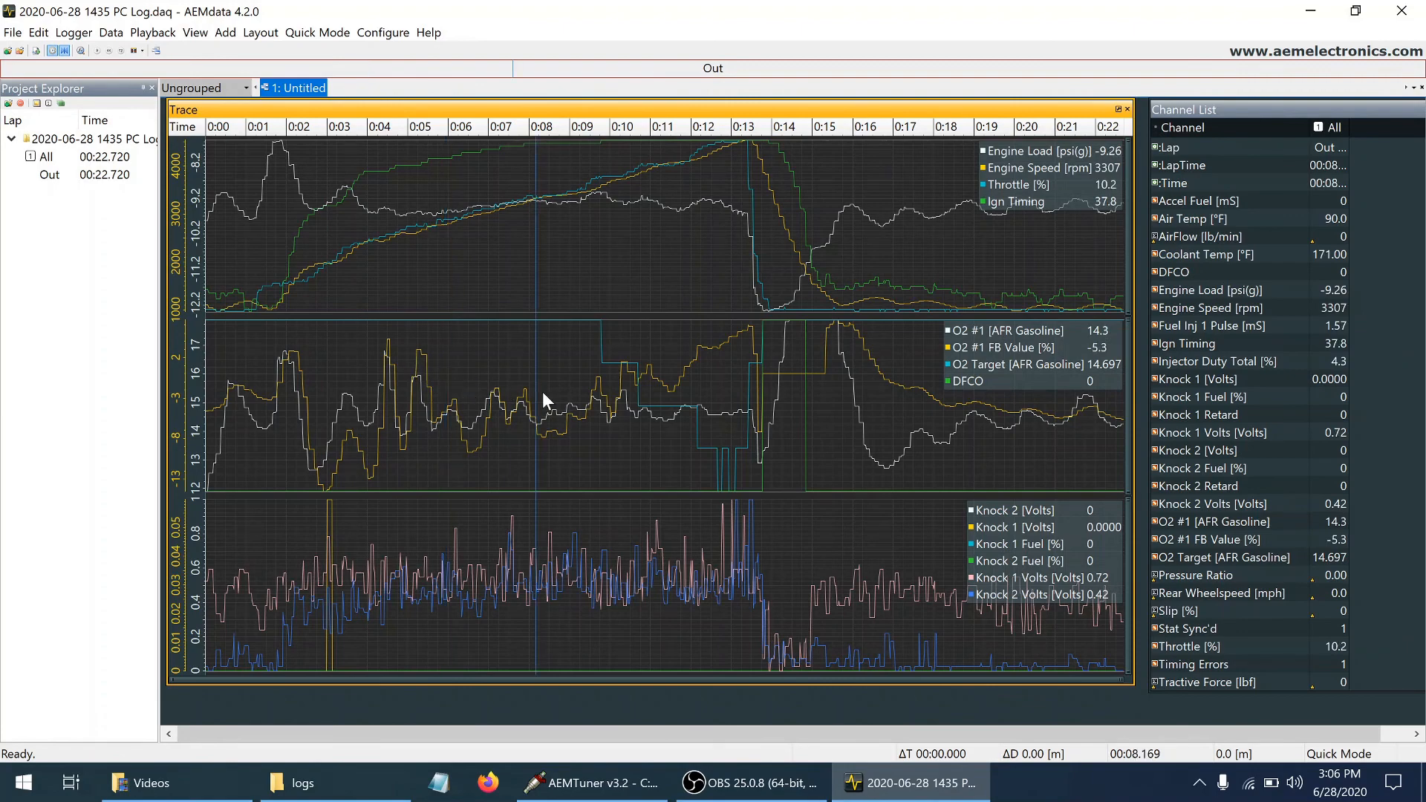
{"action": "left_click", "coordinate": [542, 391]}
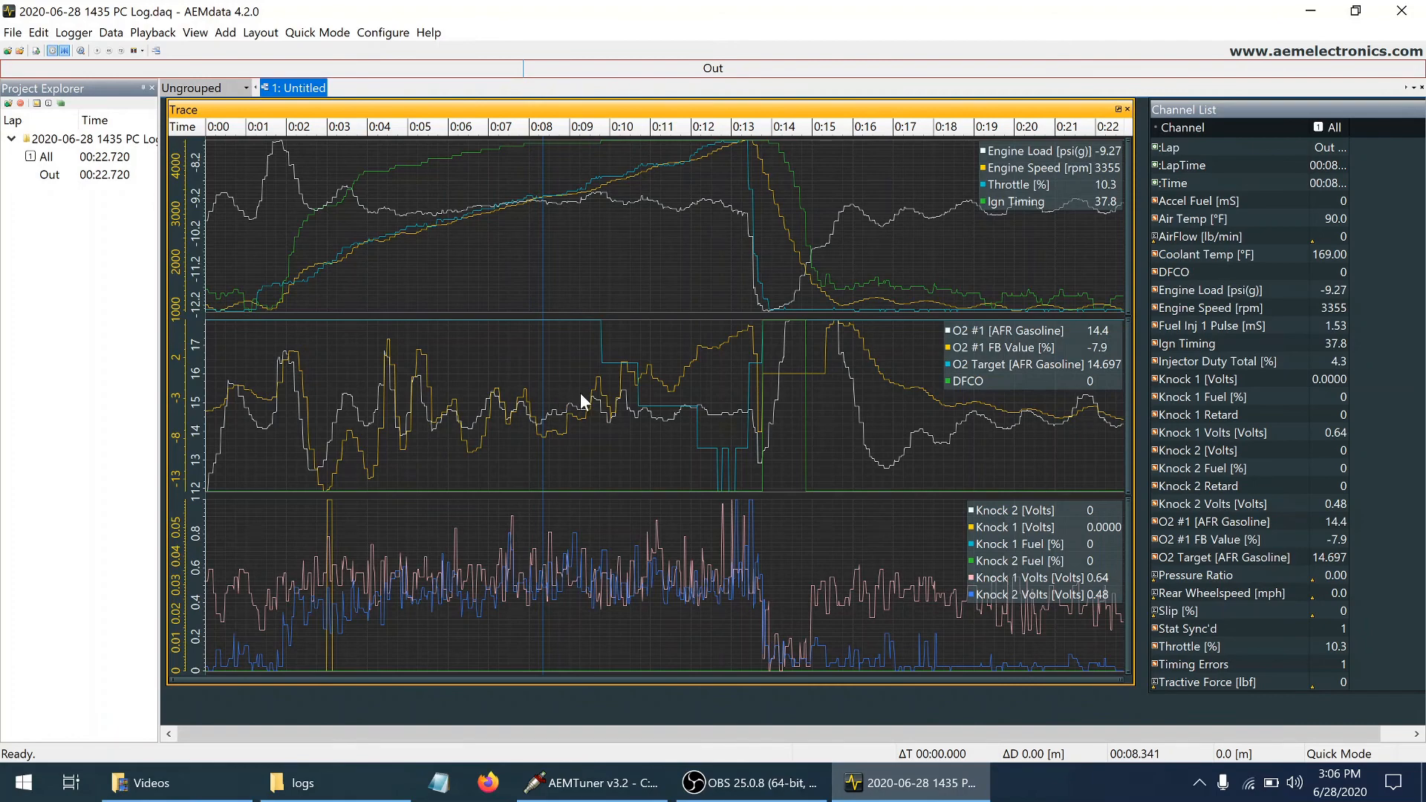
{"action": "left_click", "coordinate": [581, 401]}
{"action": "left_click", "coordinate": [620, 392]}
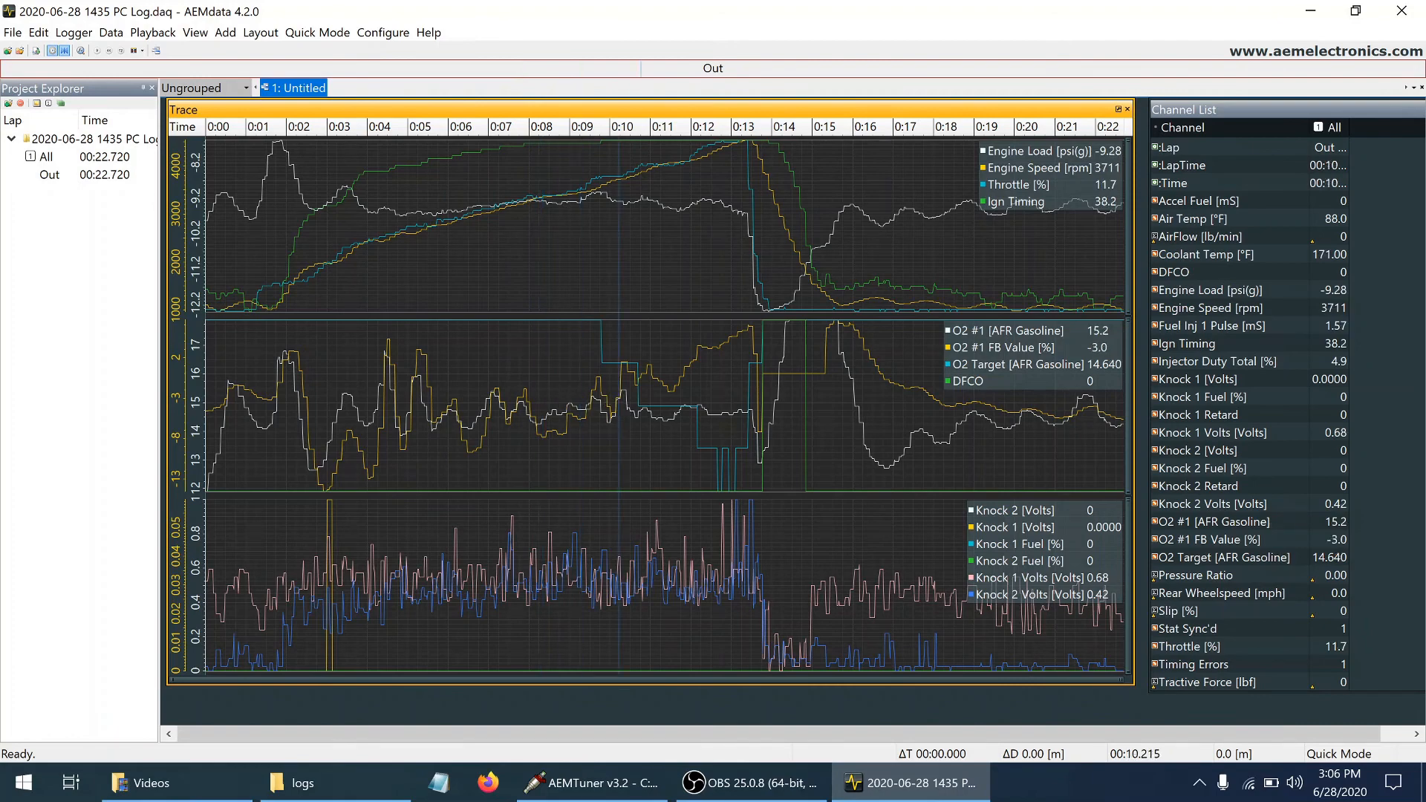
{"action": "left_click", "coordinate": [636, 386]}
{"action": "left_click", "coordinate": [673, 389]}
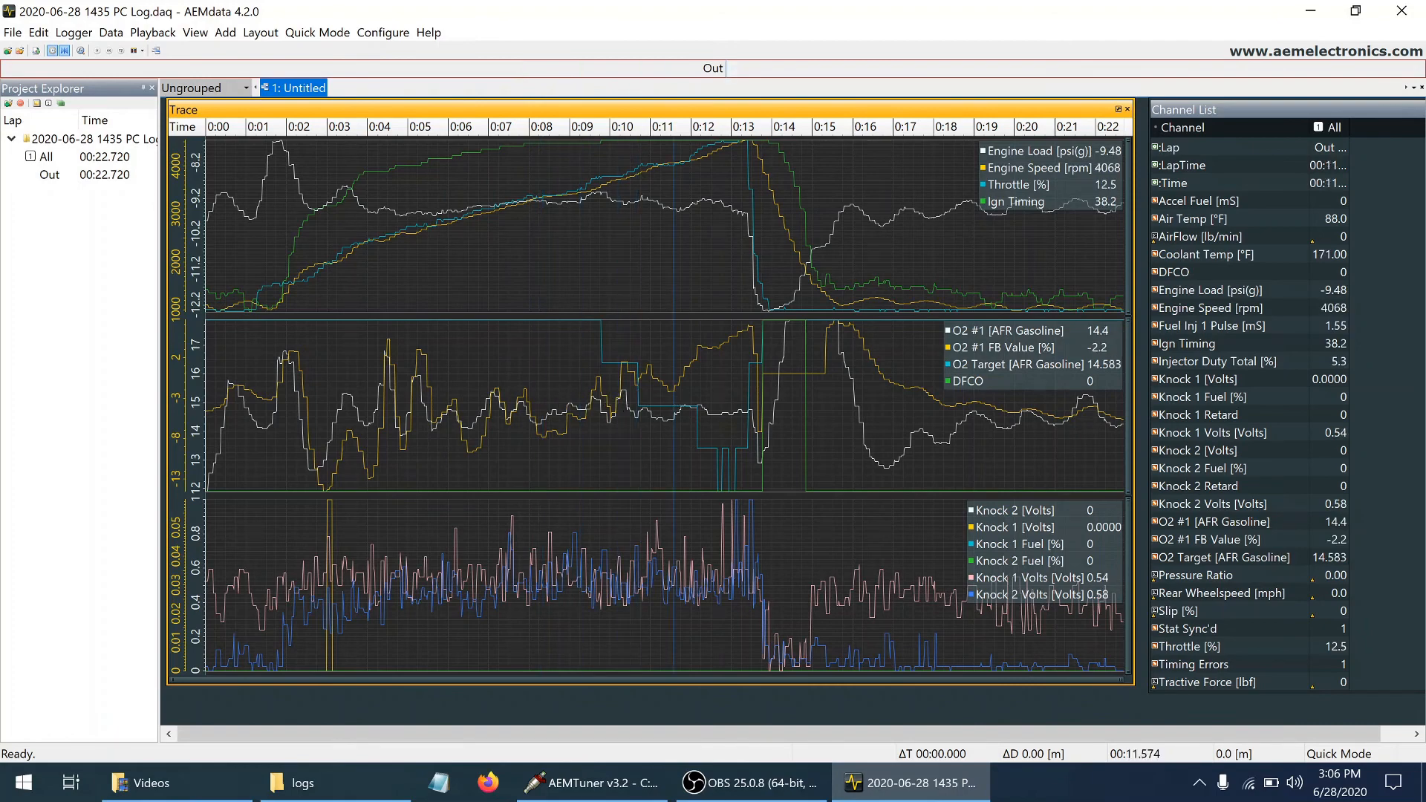
{"action": "left_click", "coordinate": [711, 395]}
{"action": "left_click", "coordinate": [738, 381]}
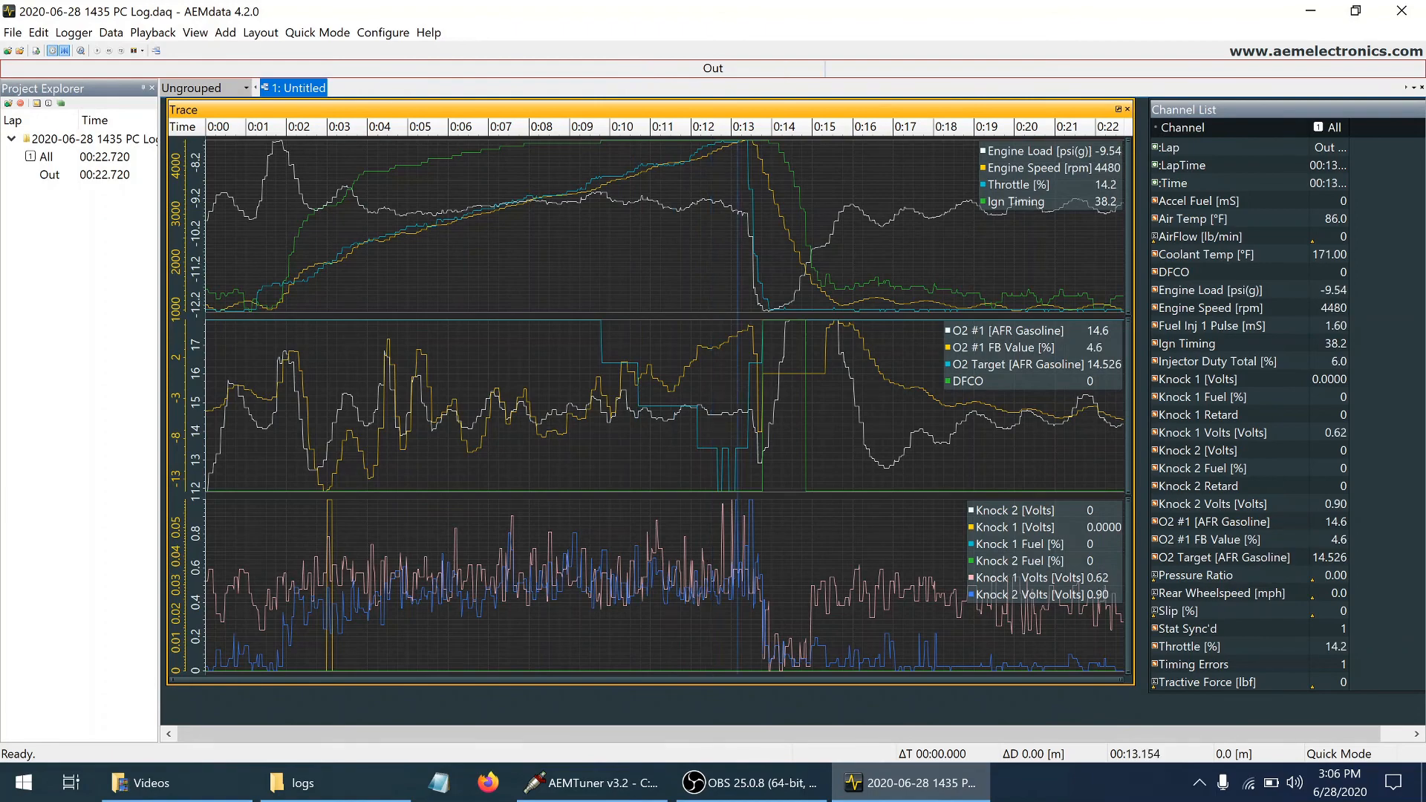
{"action": "left_click", "coordinate": [750, 373]}
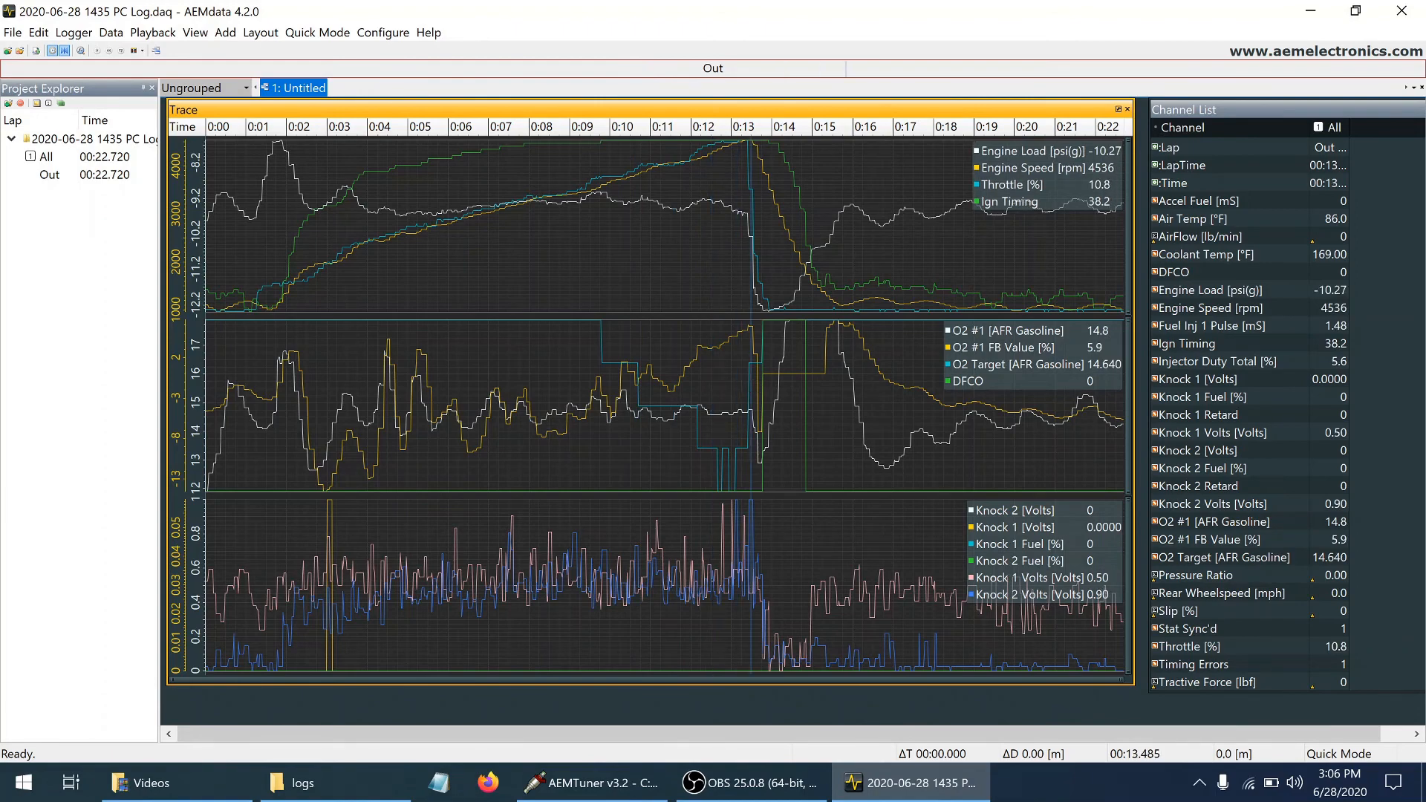
{"action": "left_click", "coordinate": [764, 369]}
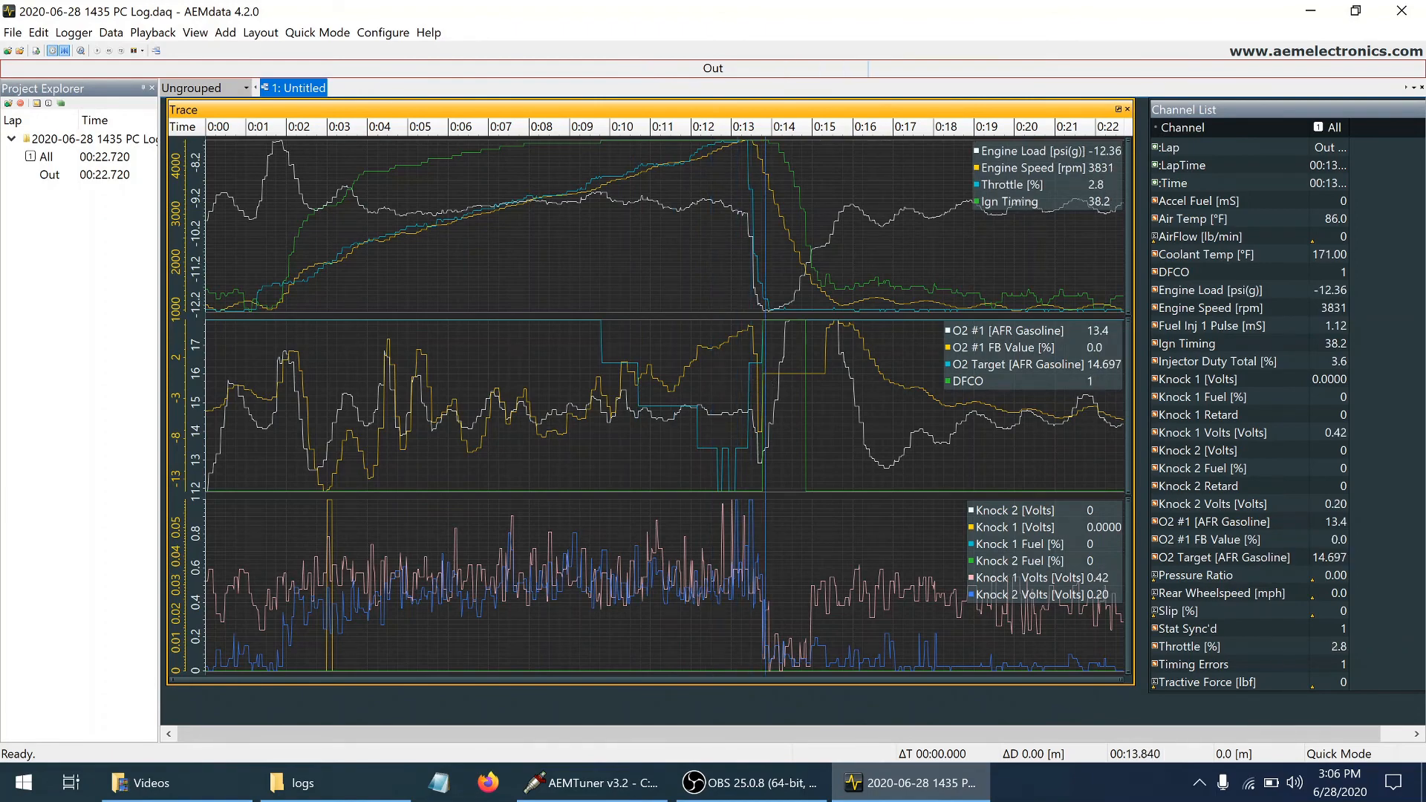
Compare O2 #1 feedback, O2 target and engine speed between about 9 and 13.4 seconds of the log
{"action": "left_click", "coordinate": [749, 367]}
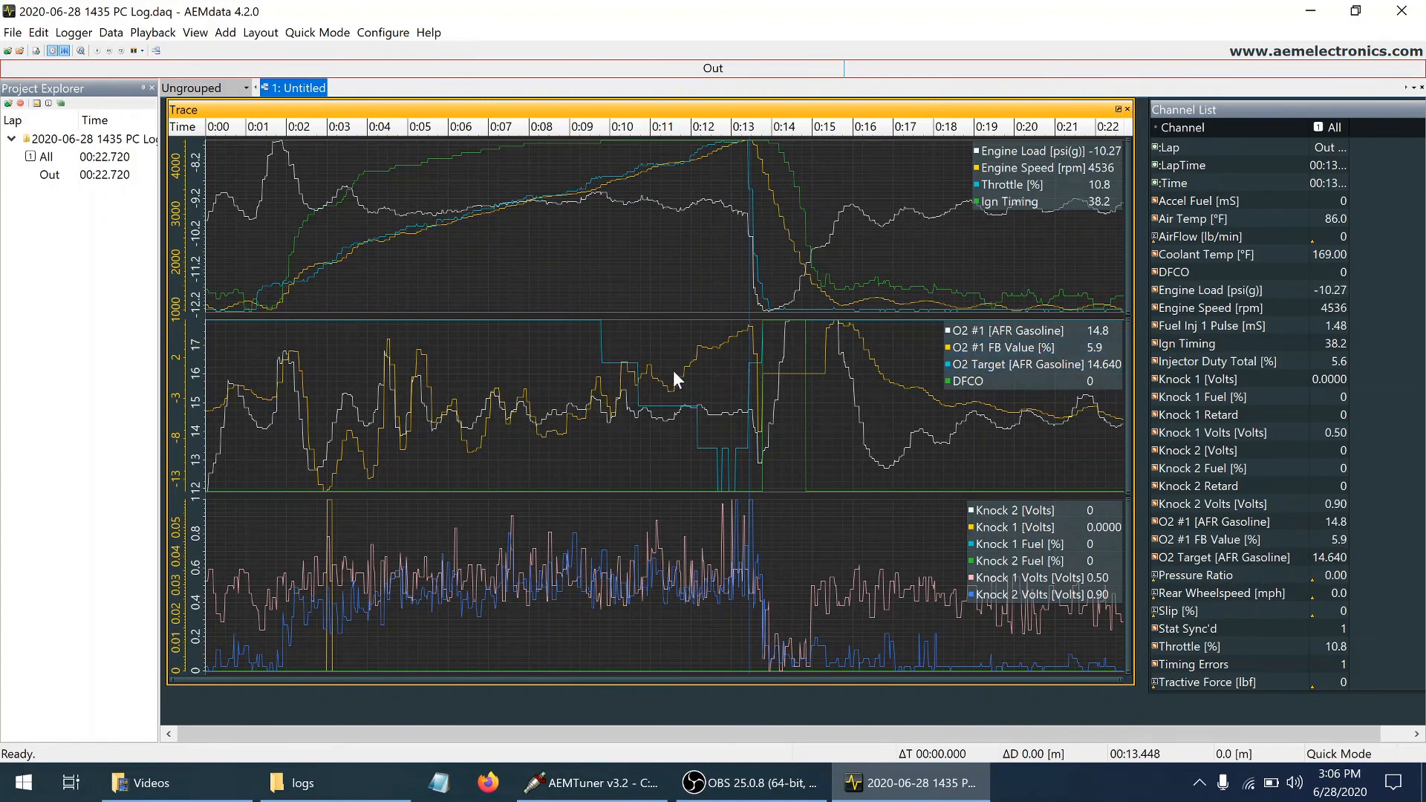
{"action": "left_click", "coordinate": [650, 370]}
{"action": "left_click", "coordinate": [617, 371]}
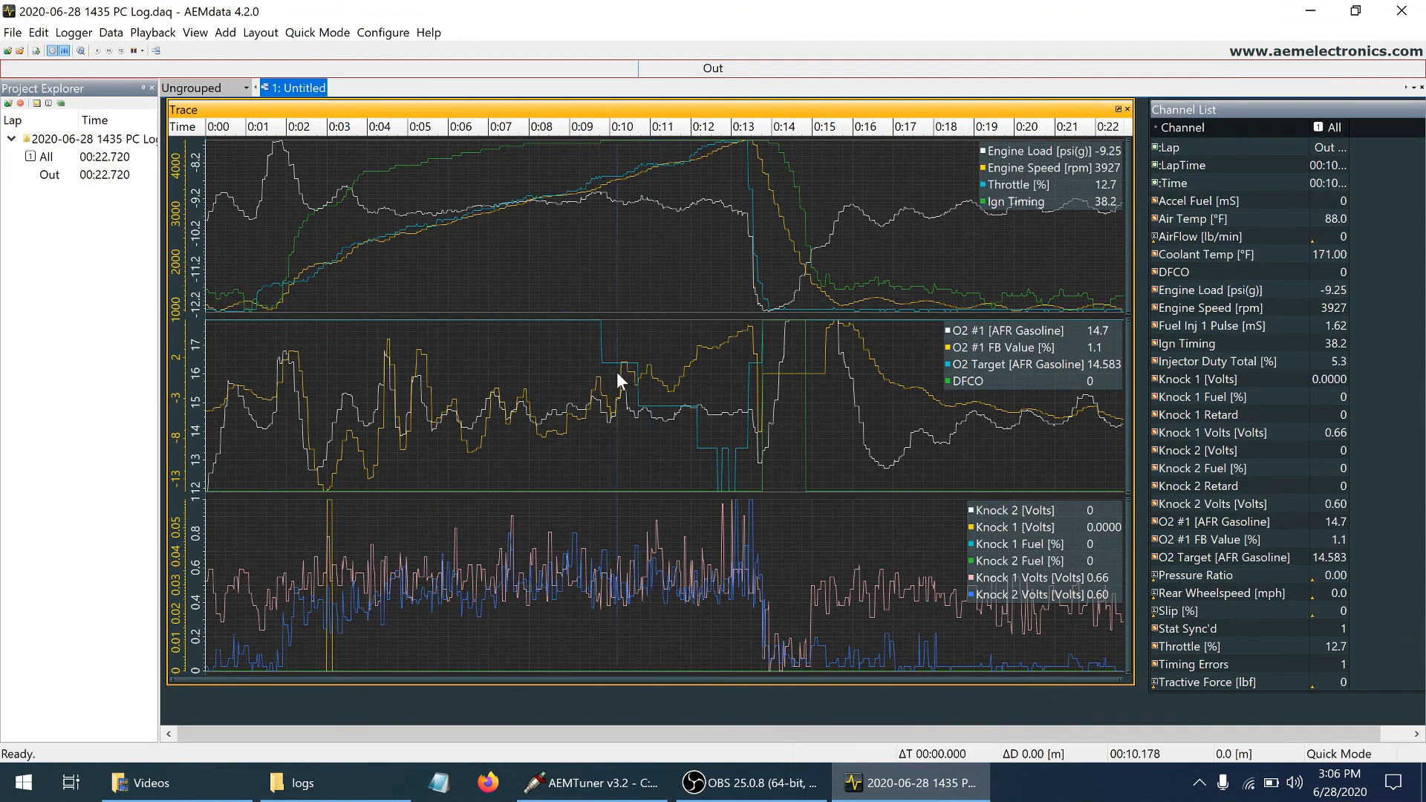
{"action": "left_click", "coordinate": [598, 376]}
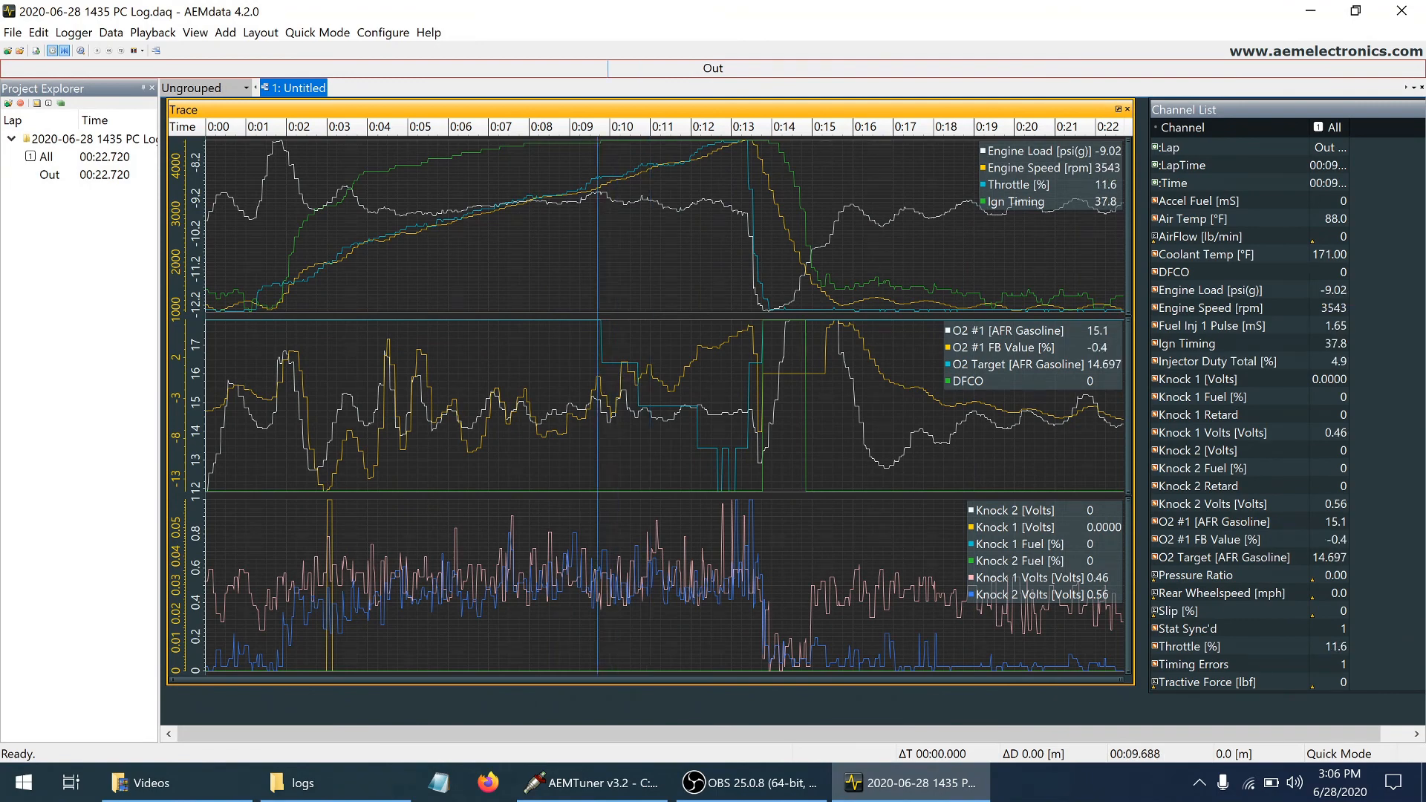
{"action": "left_click", "coordinate": [563, 394]}
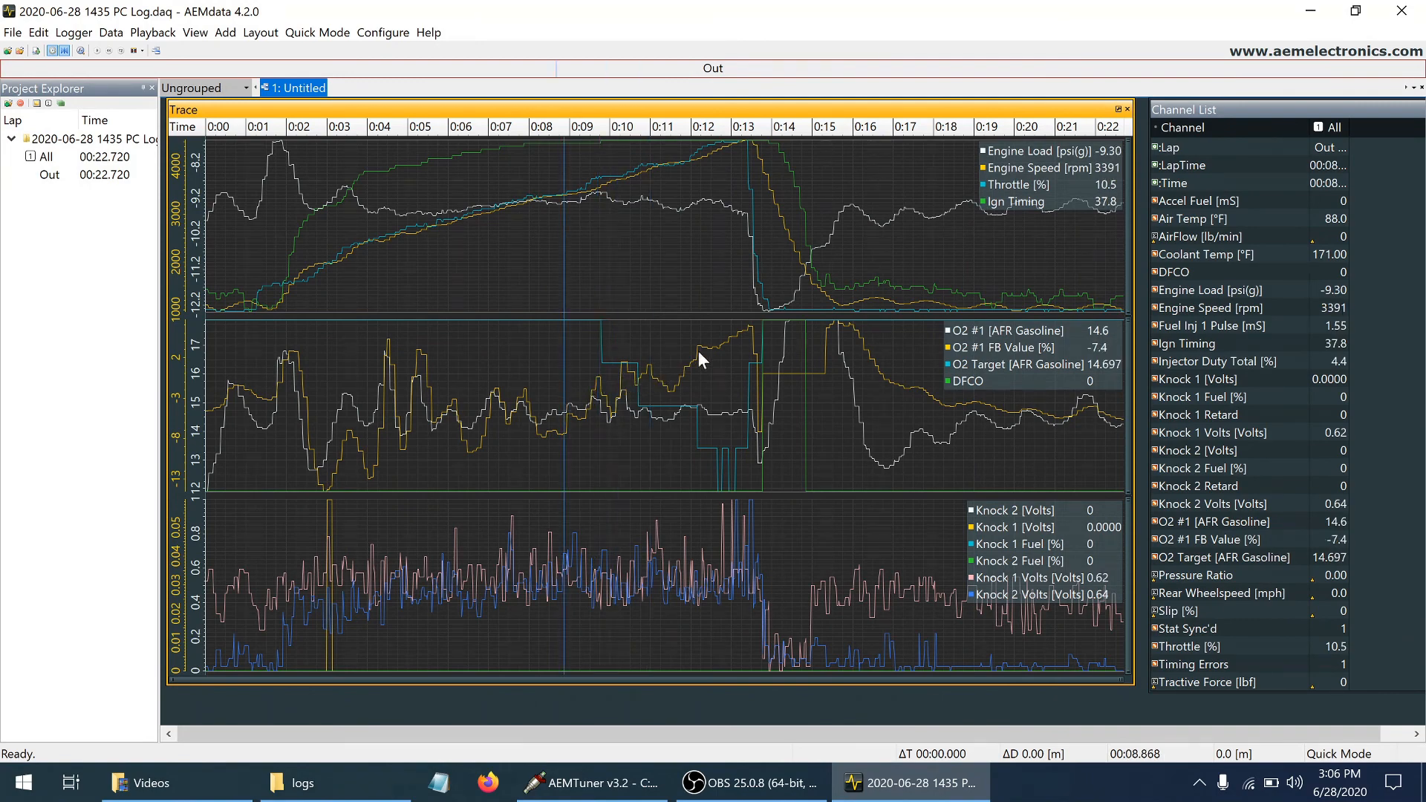
{"action": "left_click", "coordinate": [734, 364]}
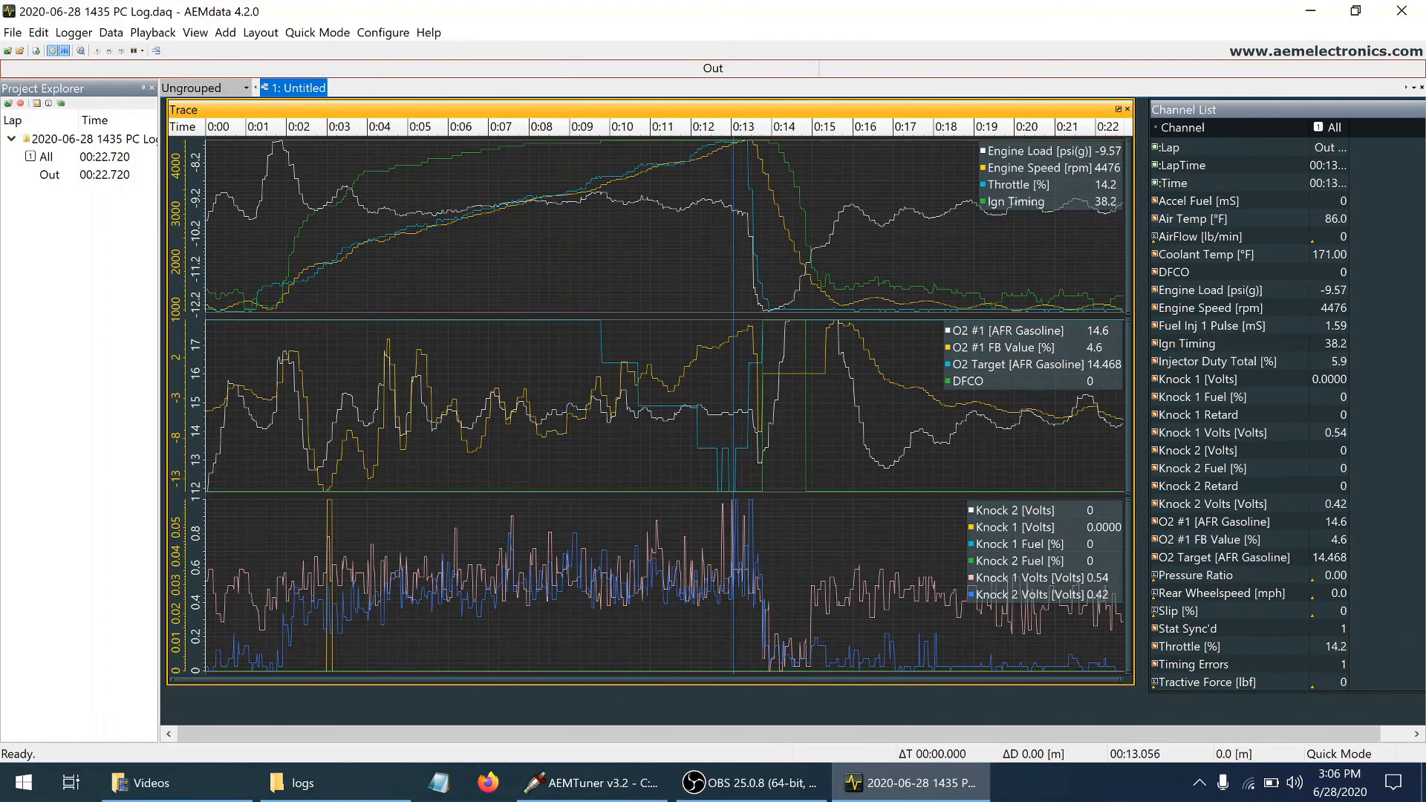
{"action": "left_click", "coordinate": [735, 363]}
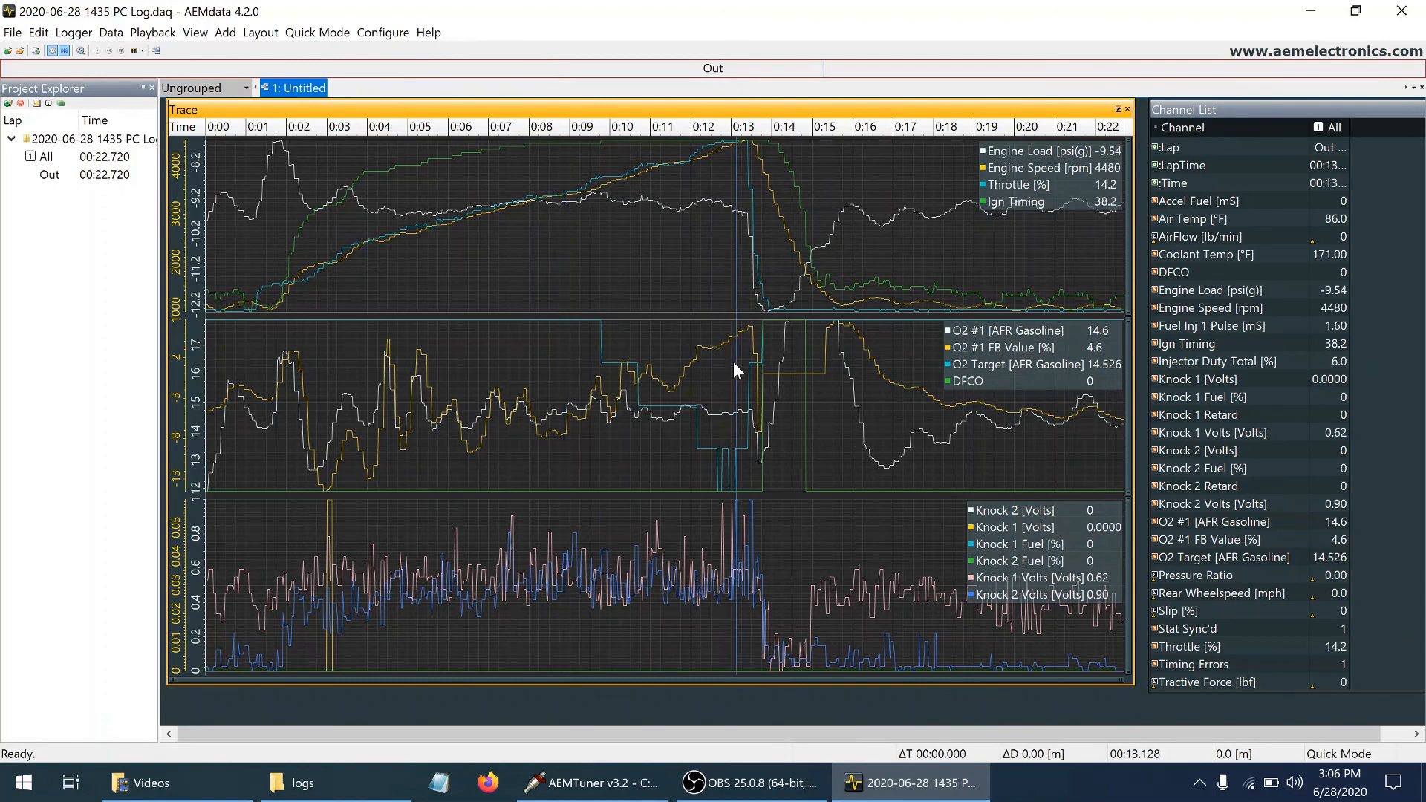
{"action": "key", "text": "Right"}
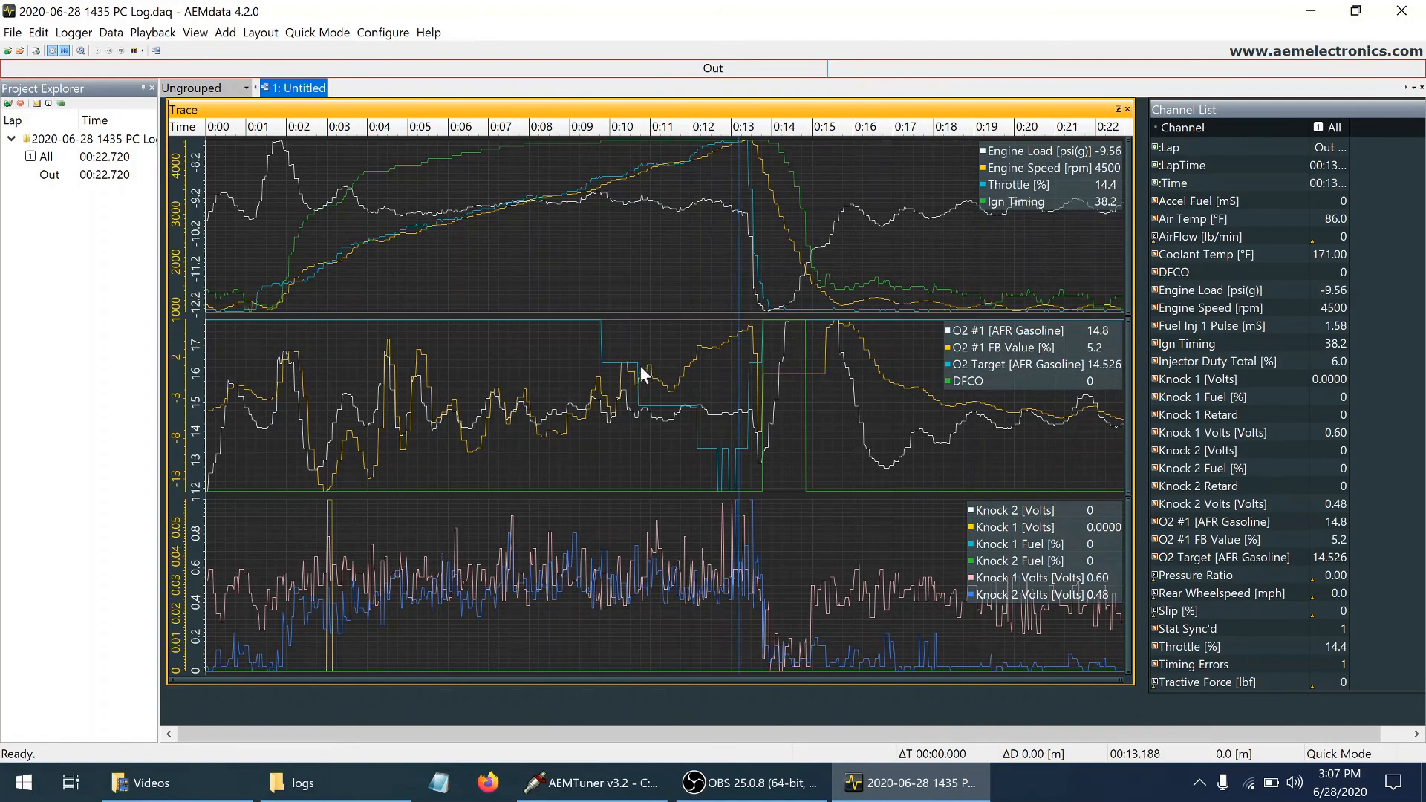
{"action": "left_click", "coordinate": [623, 379]}
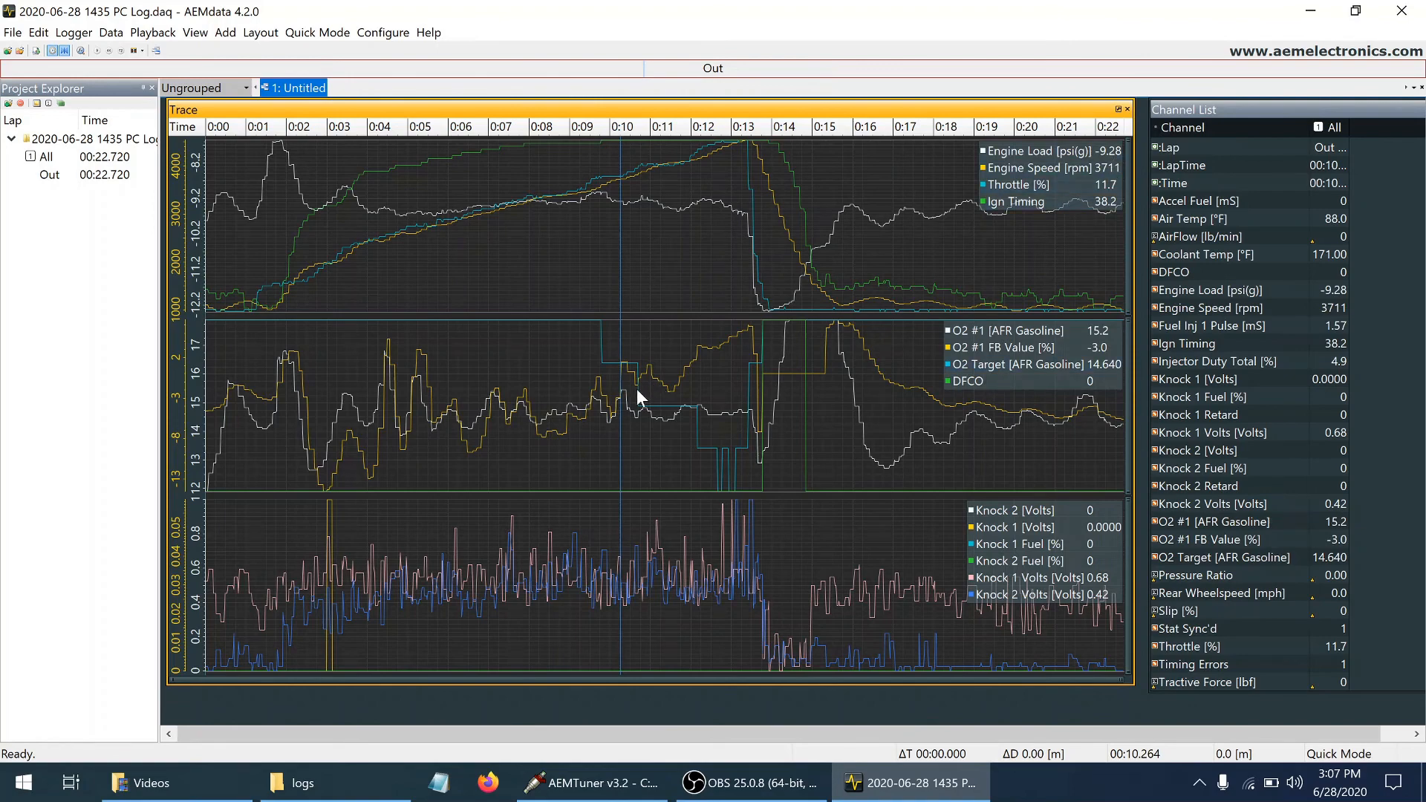
{"action": "left_click", "coordinate": [749, 373]}
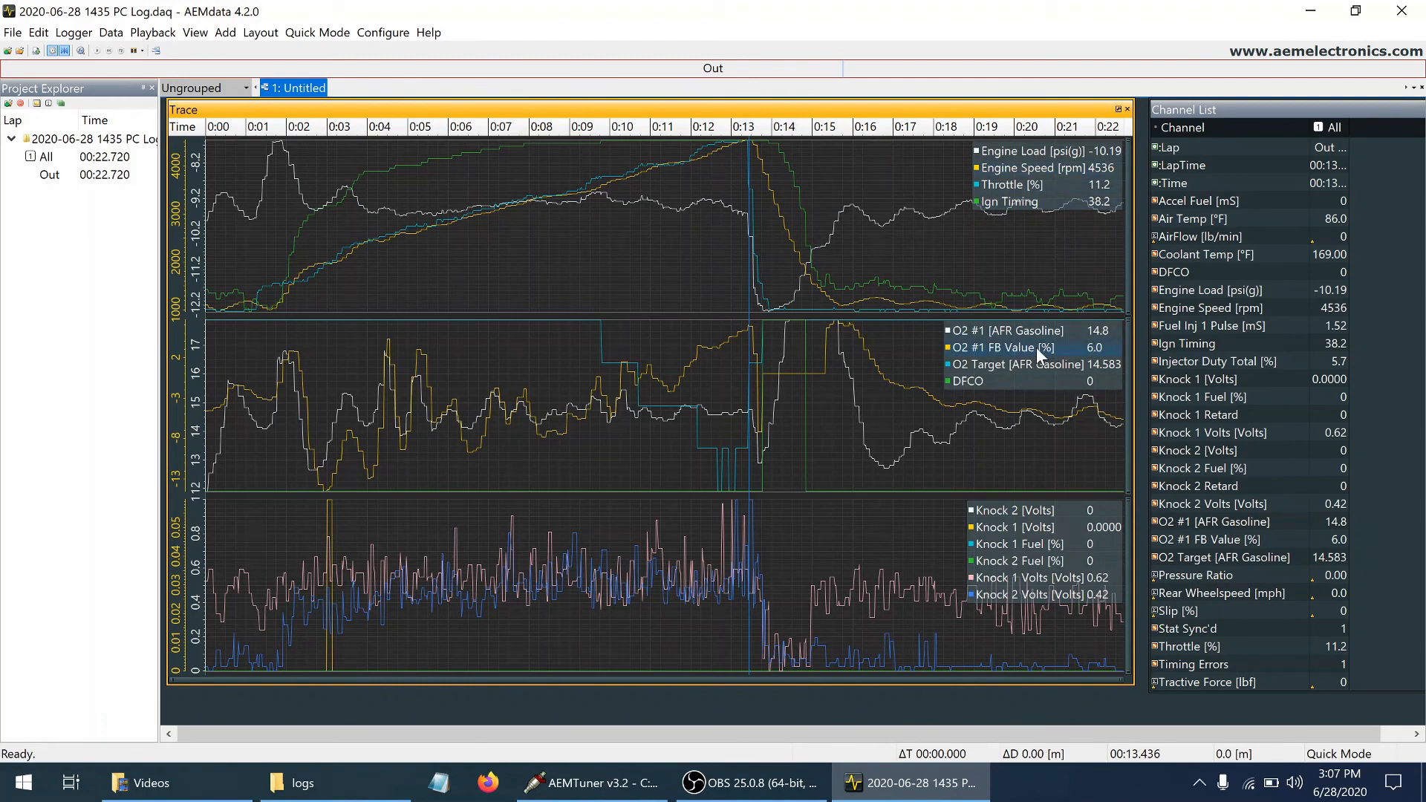
{"action": "left_click", "coordinate": [624, 386]}
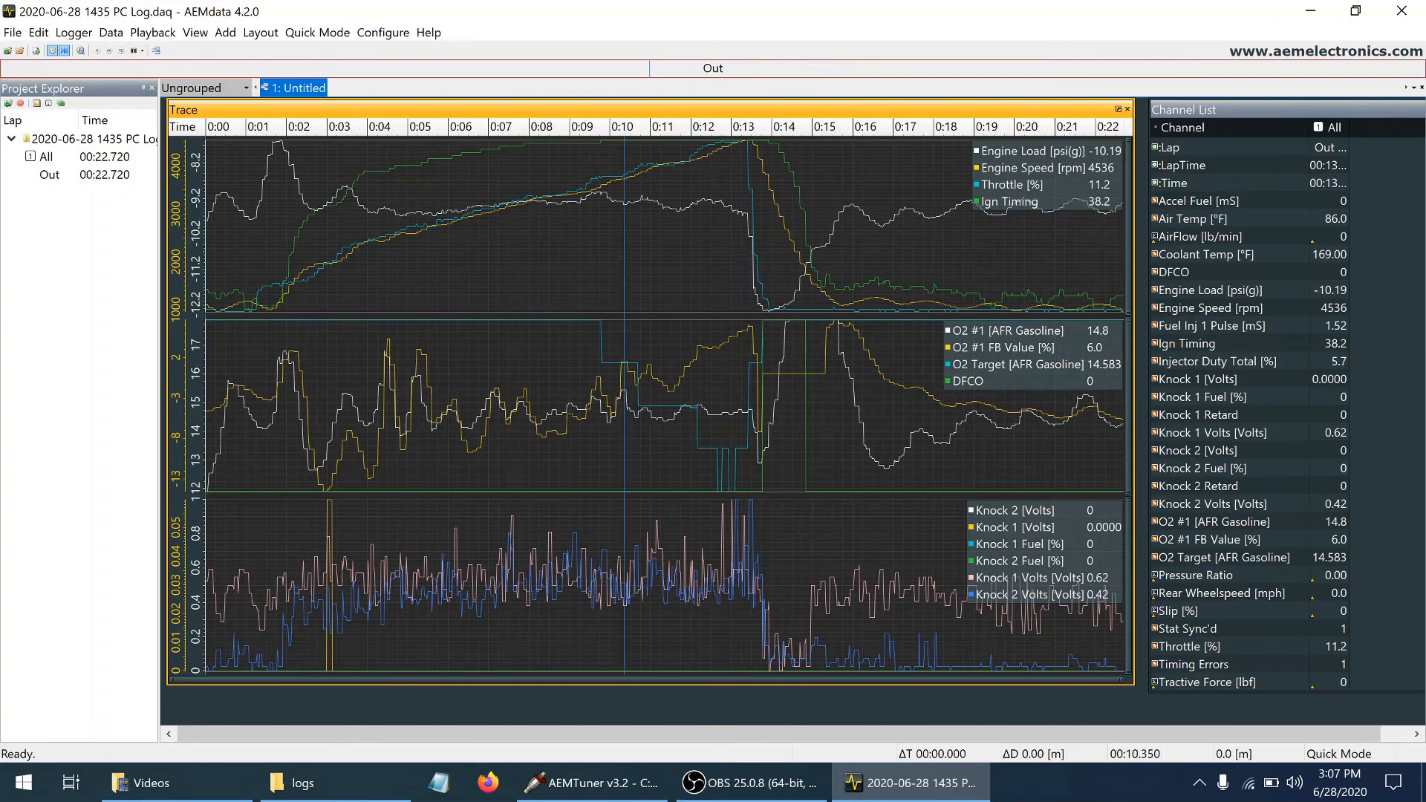
{"action": "left_click", "coordinate": [748, 374]}
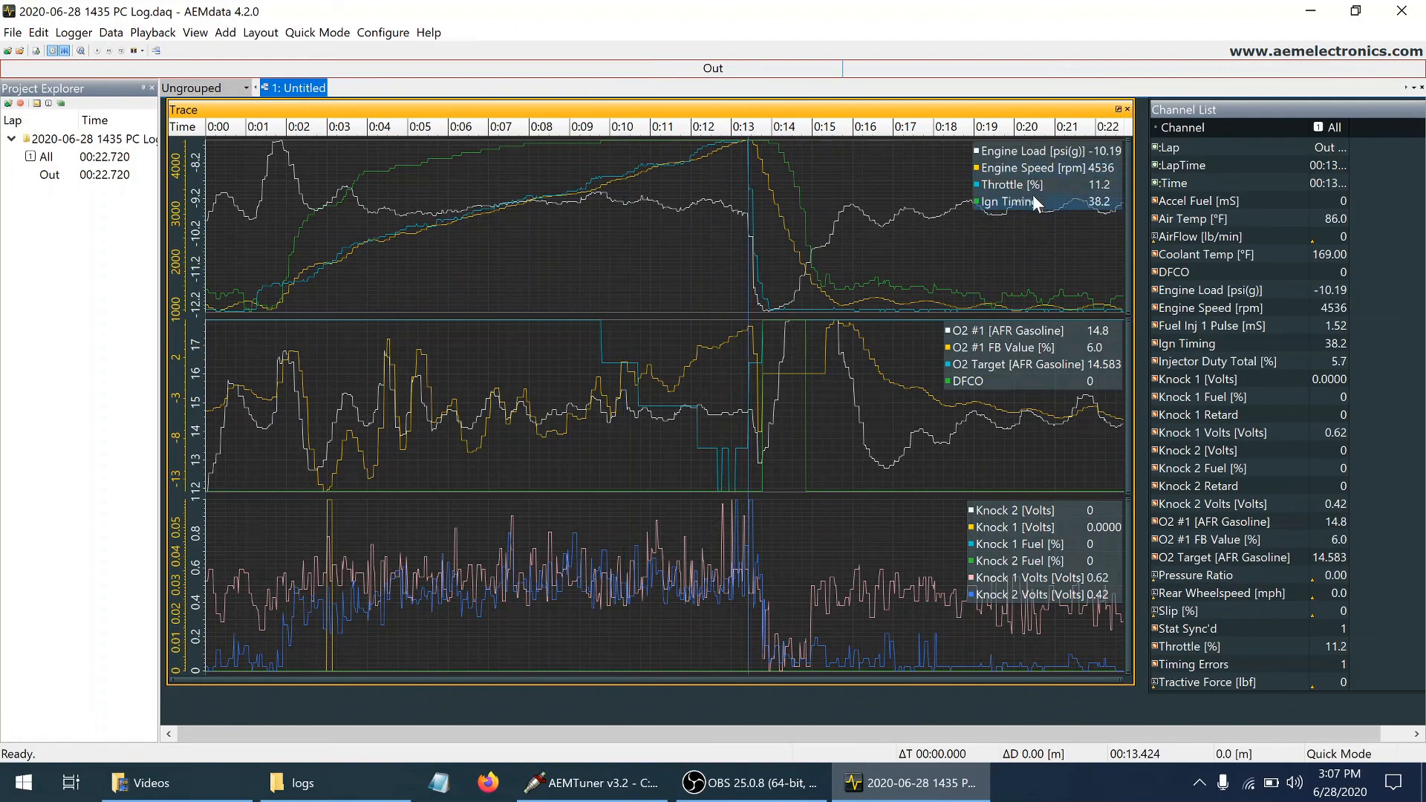
Return to AEMTuner, open the fuel map, and locate the -10.2 PSIg cells from 3600 to 4400 rpm
{"action": "left_click", "coordinate": [591, 783]}
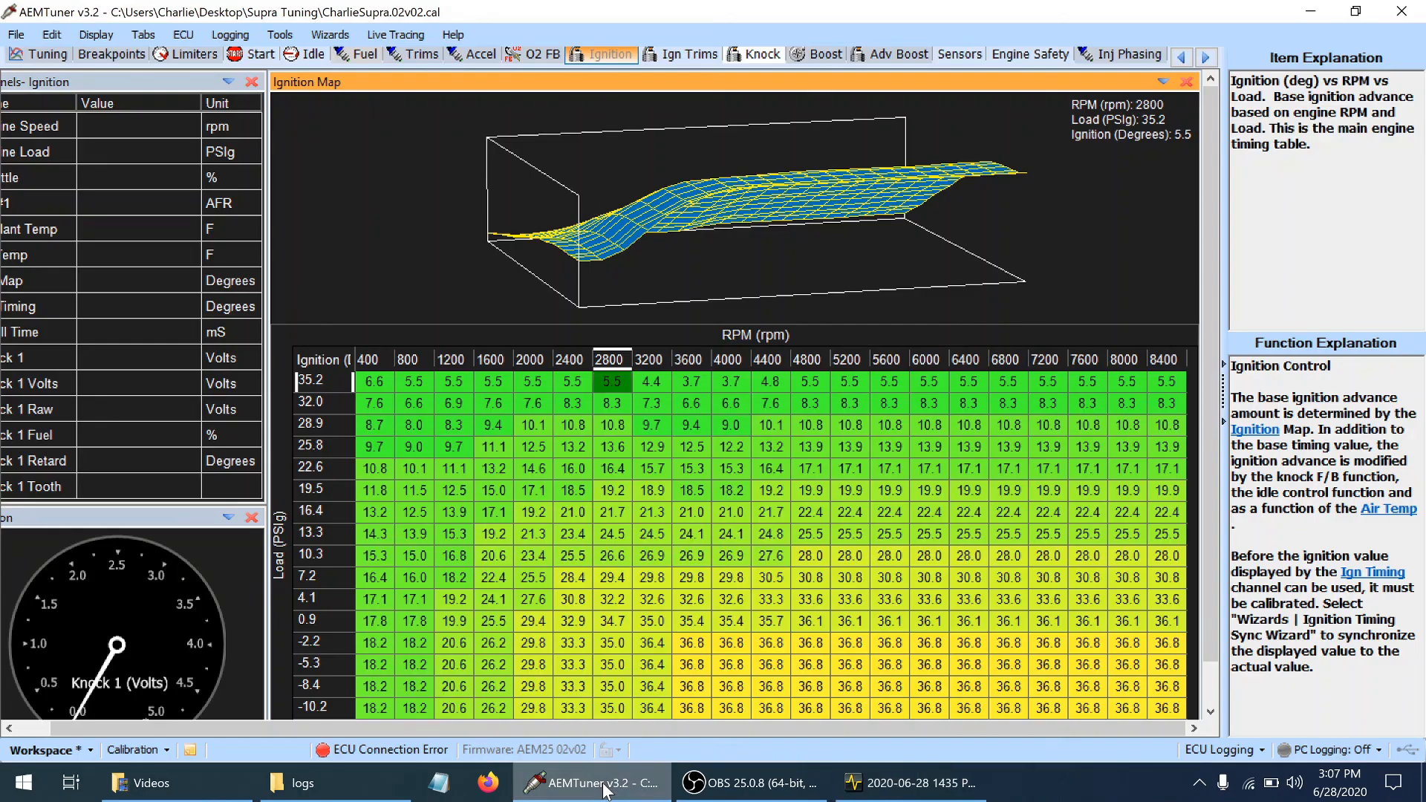
{"action": "left_click", "coordinate": [357, 53]}
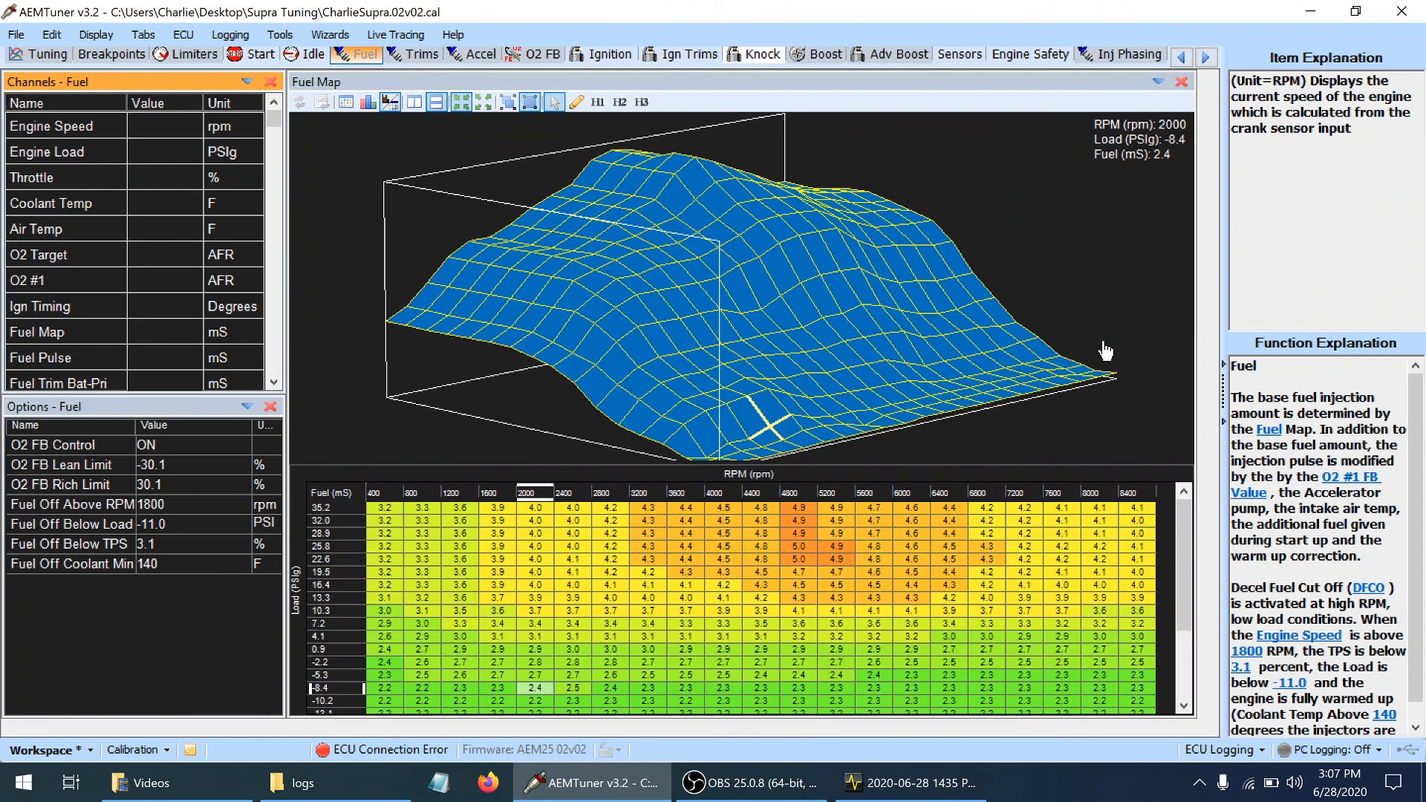
{"action": "left_click", "coordinate": [1186, 517]}
{"action": "left_click_drag", "start_coordinate": [1189, 553], "coordinate": [1192, 596]}
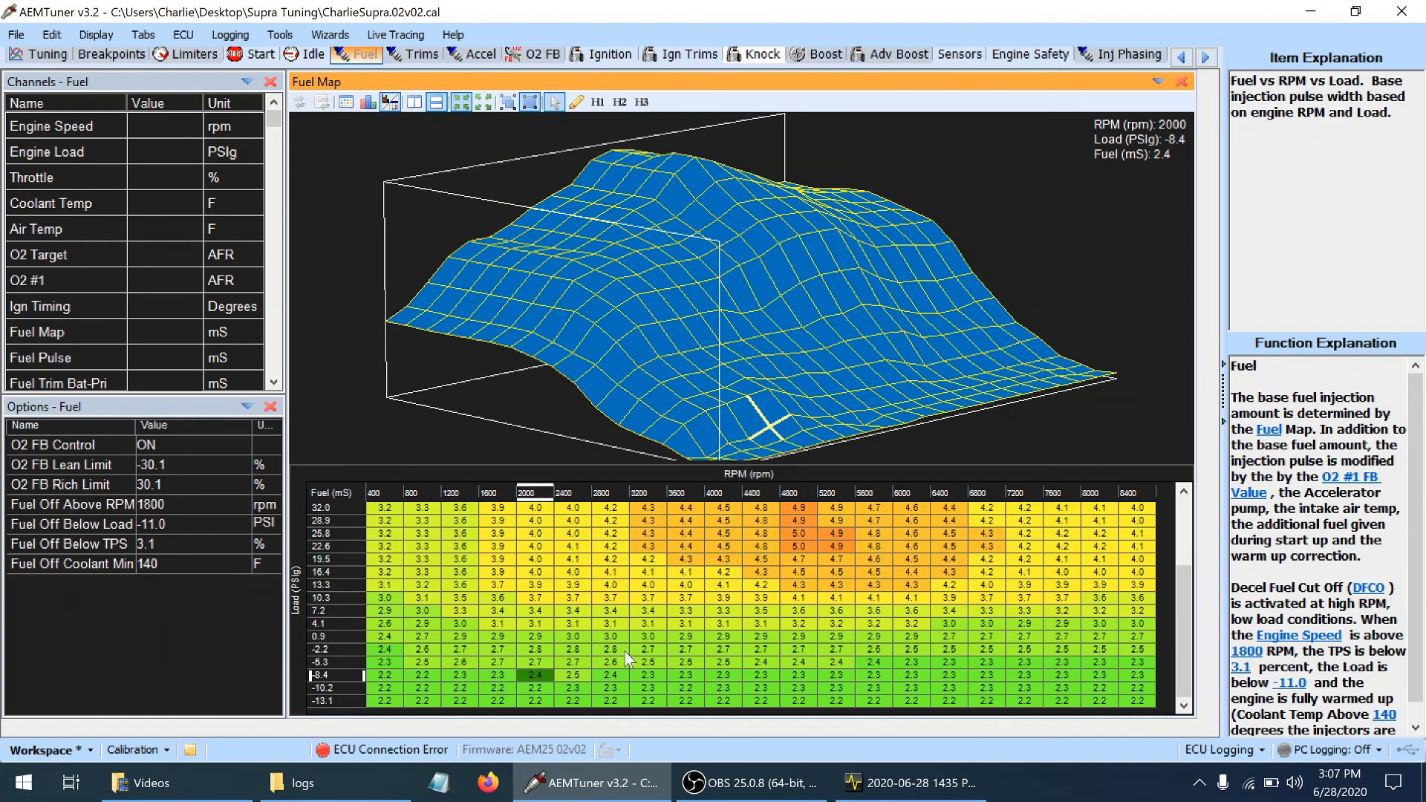
{"action": "left_click", "coordinate": [676, 675]}
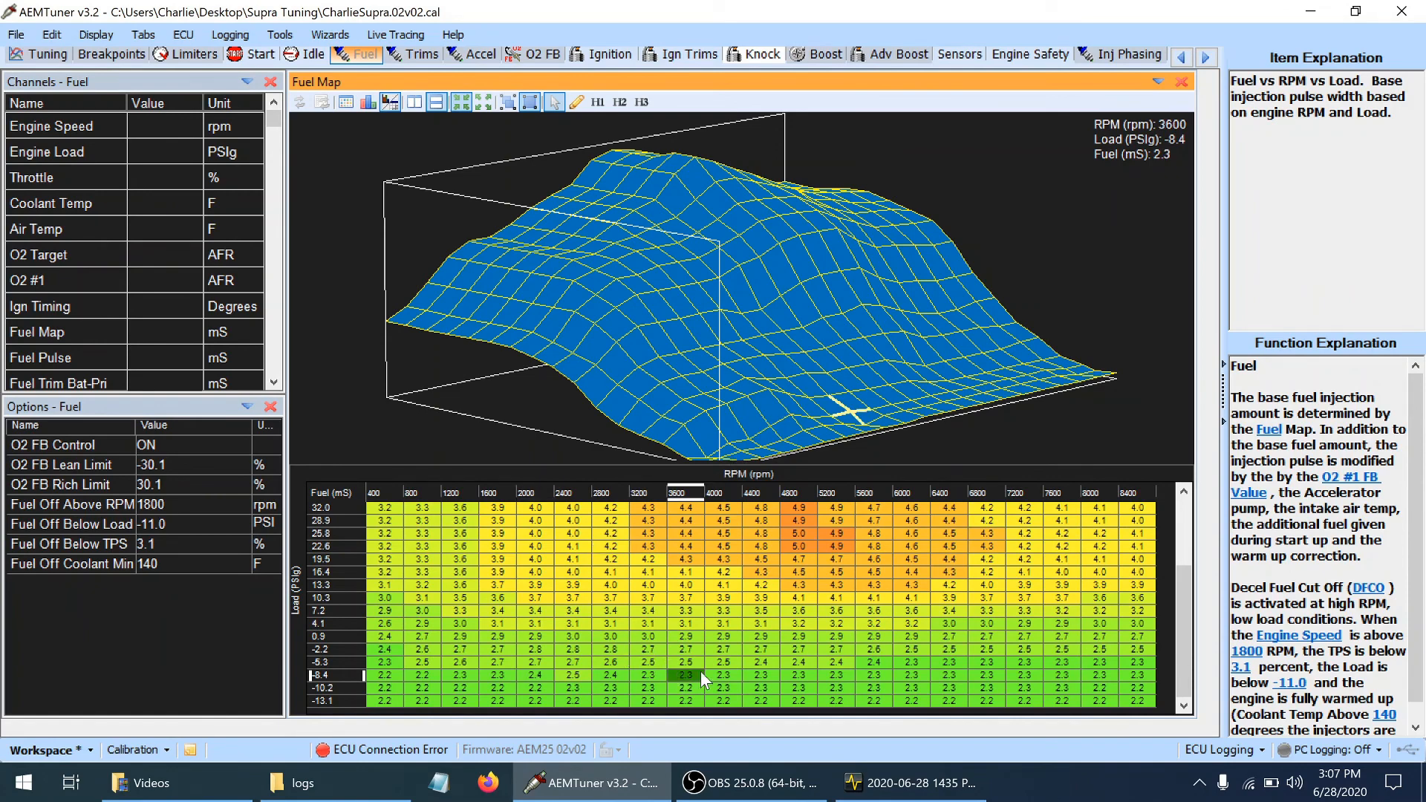
{"action": "key", "text": "Down"}
{"action": "key", "text": "shift+Right"}
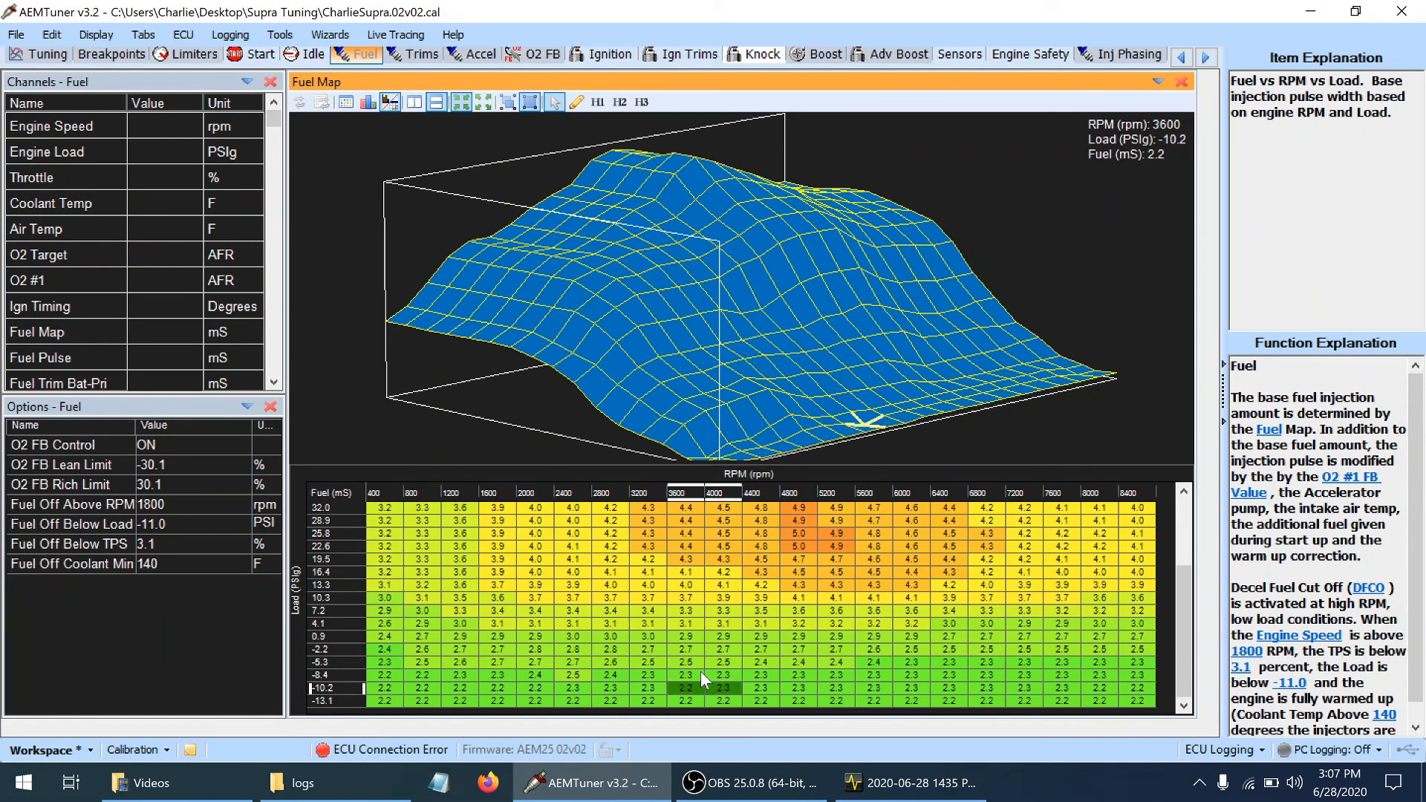
{"action": "key", "text": "shift+Right"}
{"action": "key", "text": "shift+Right"}
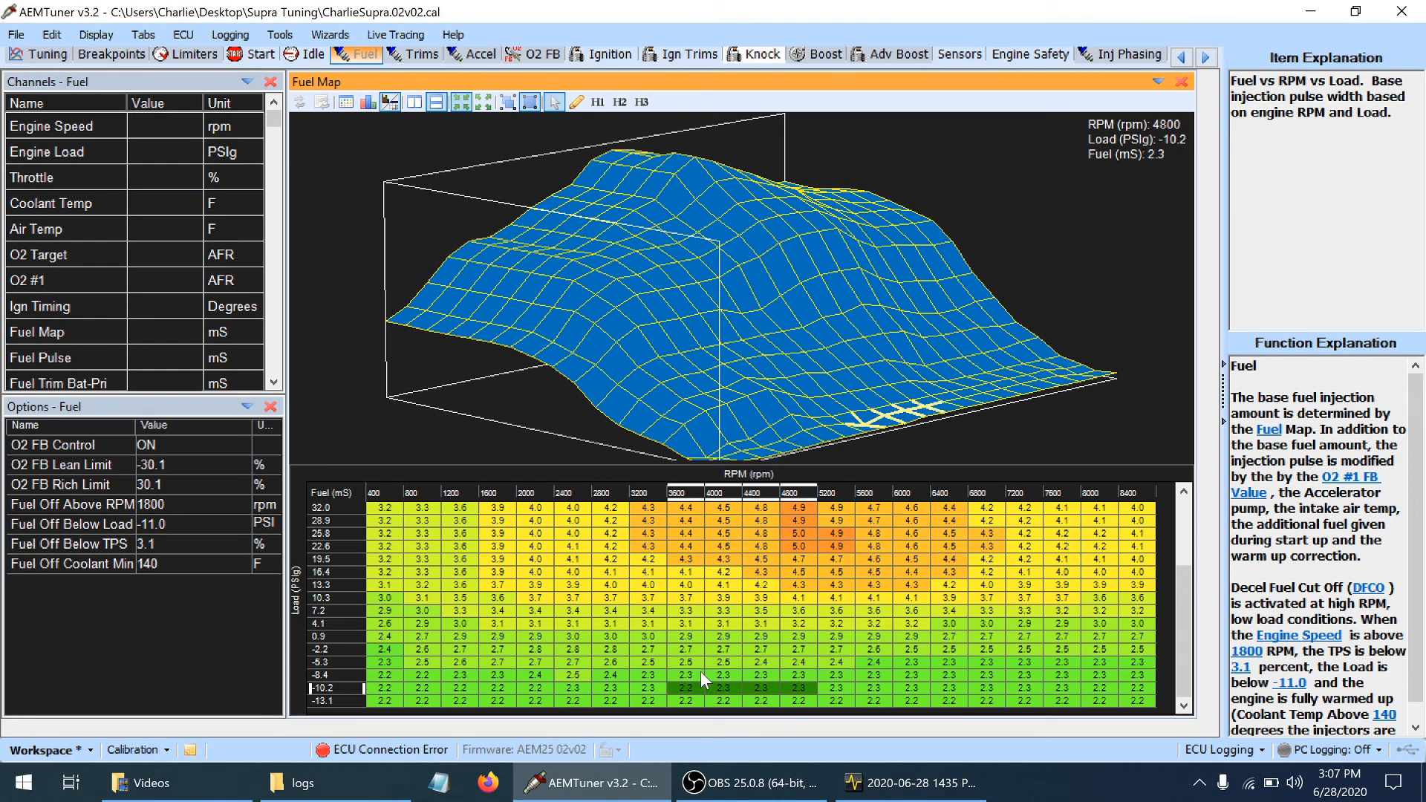
{"action": "key", "text": "shift+Left"}
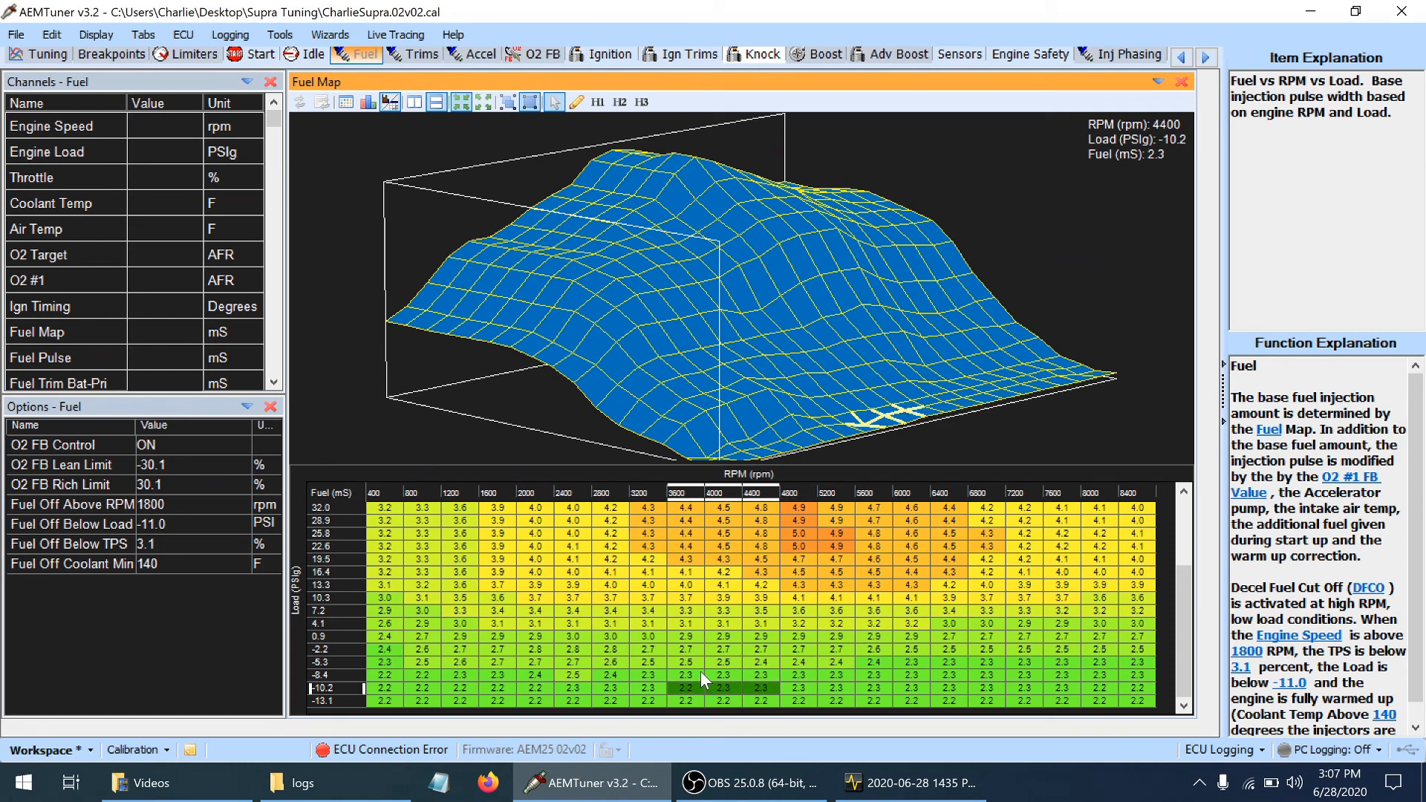
Raise the fuel map cell at 3600 rpm and -10.2 PSIg to 2.3 mS
{"action": "left_click_drag", "start_coordinate": [1009, 359], "coordinate": [951, 367]}
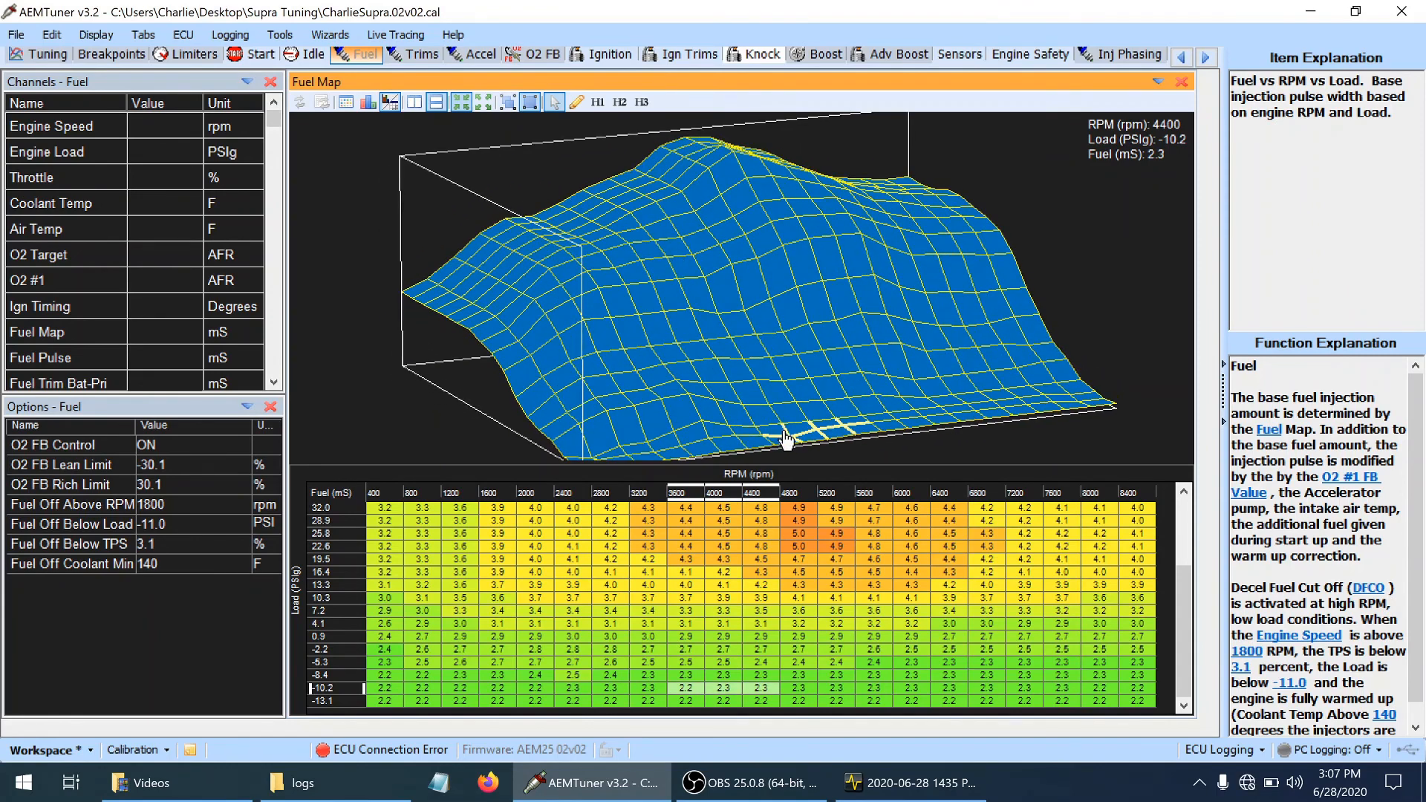
{"action": "left_click", "coordinate": [681, 690]}
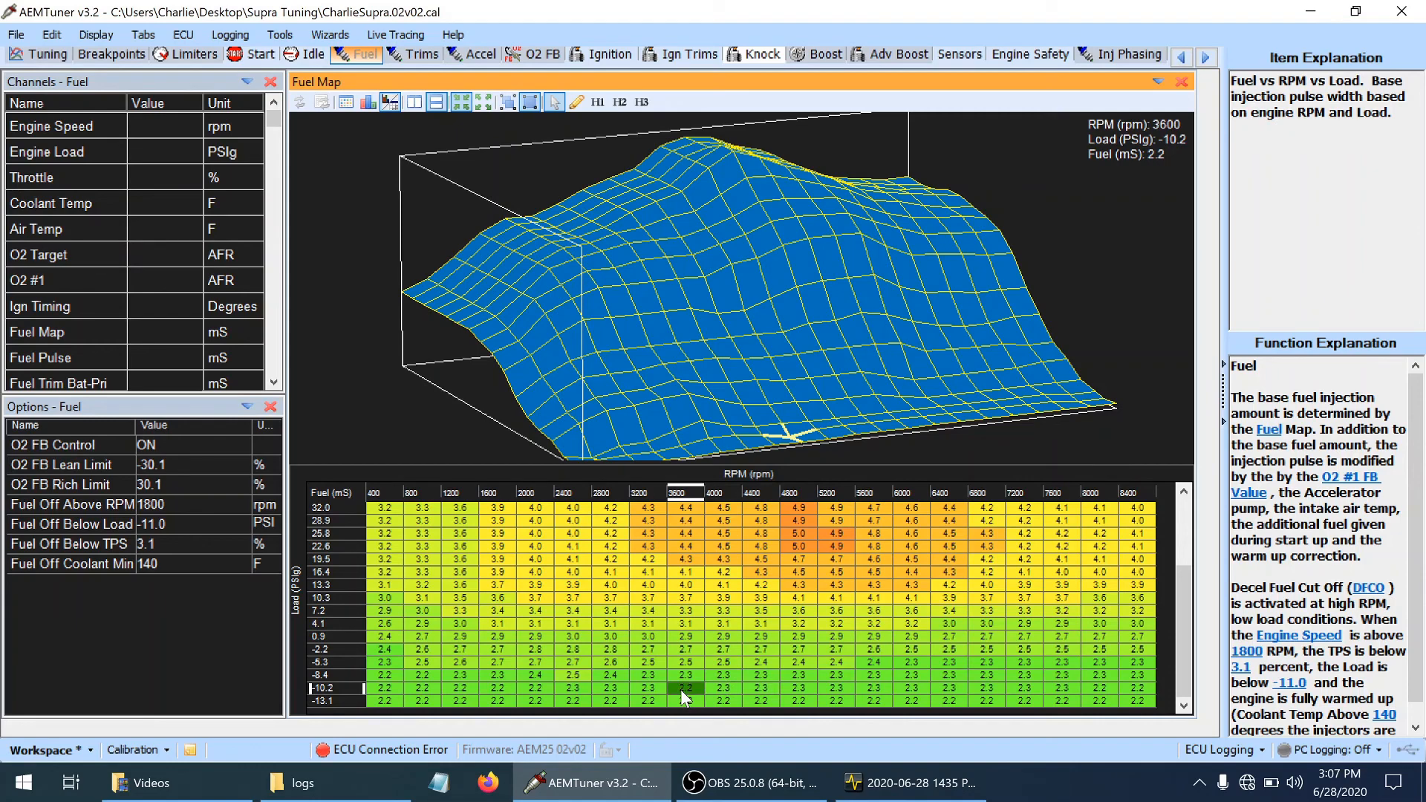
{"action": "key", "text": "plus"}
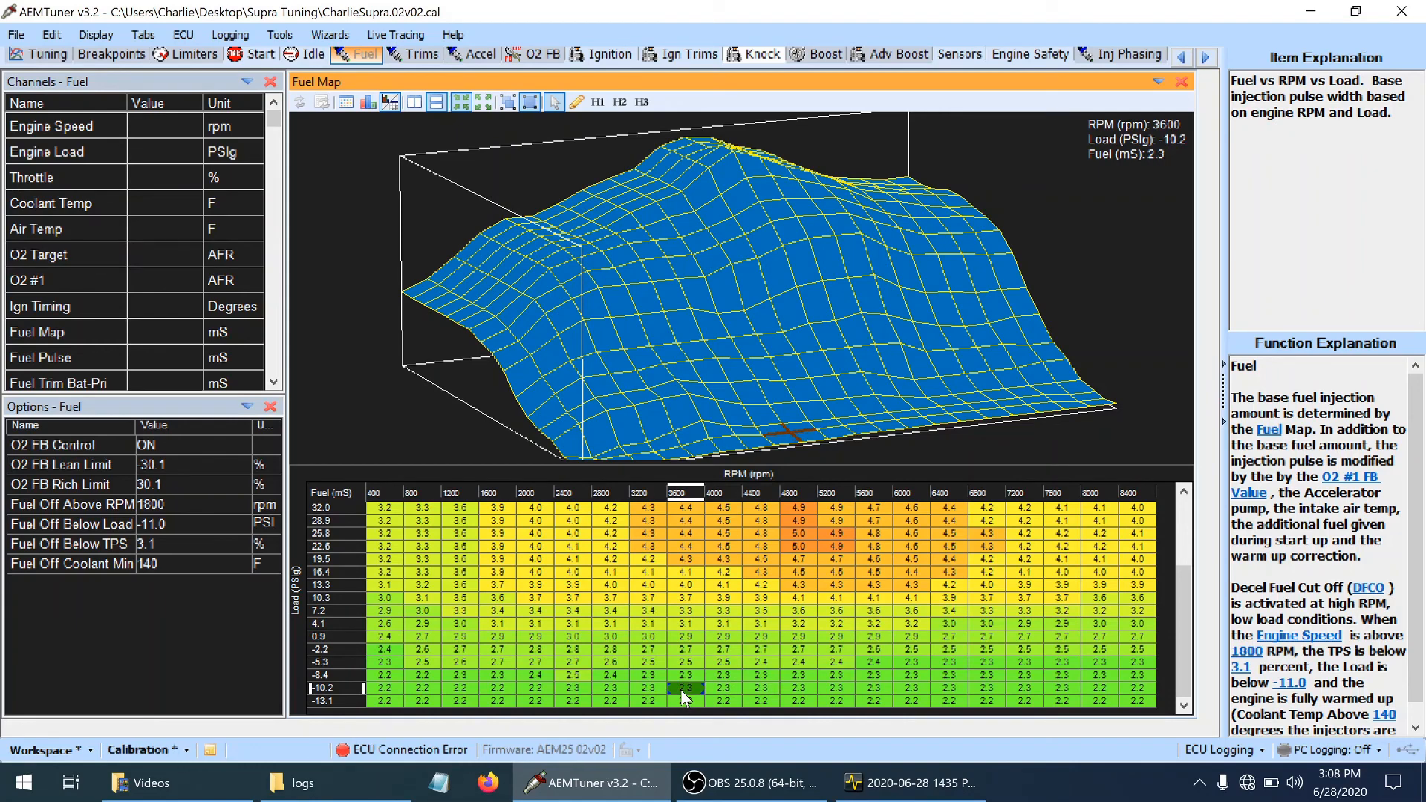
Raise the fuel map cells from 4000 to 8400 rpm in the -10.2 and -8.4 PSIg load rows by one increment
{"action": "key", "text": "Right"}
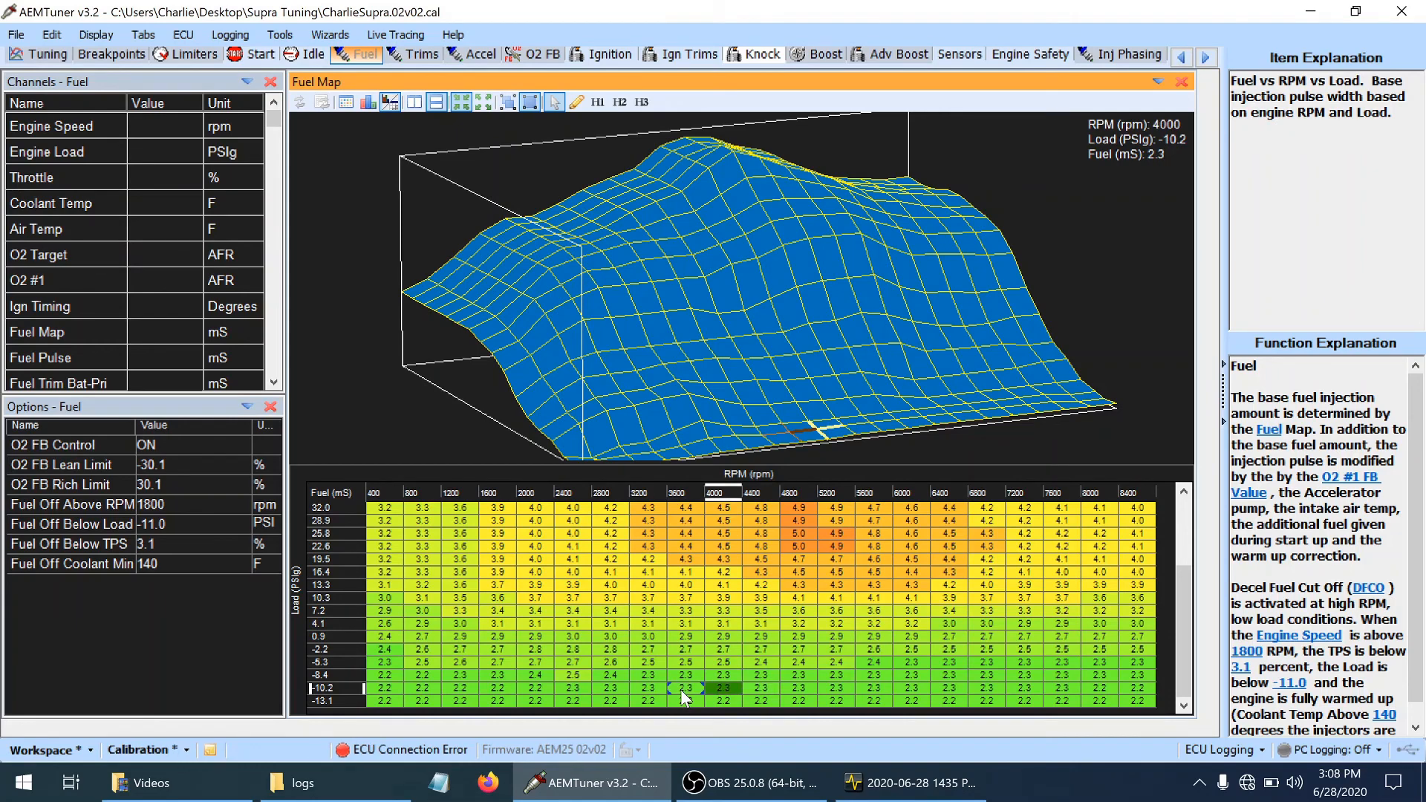
{"action": "key", "text": "shift+Right"}
{"action": "key", "text": "shift+Right"}
{"action": "key", "text": "shift+Right"}
{"action": "key", "text": "shift+Right"}
{"action": "key", "text": "shift+Right"}
{"action": "key", "text": "shift+Right"}
{"action": "key", "text": "shift+Right"}
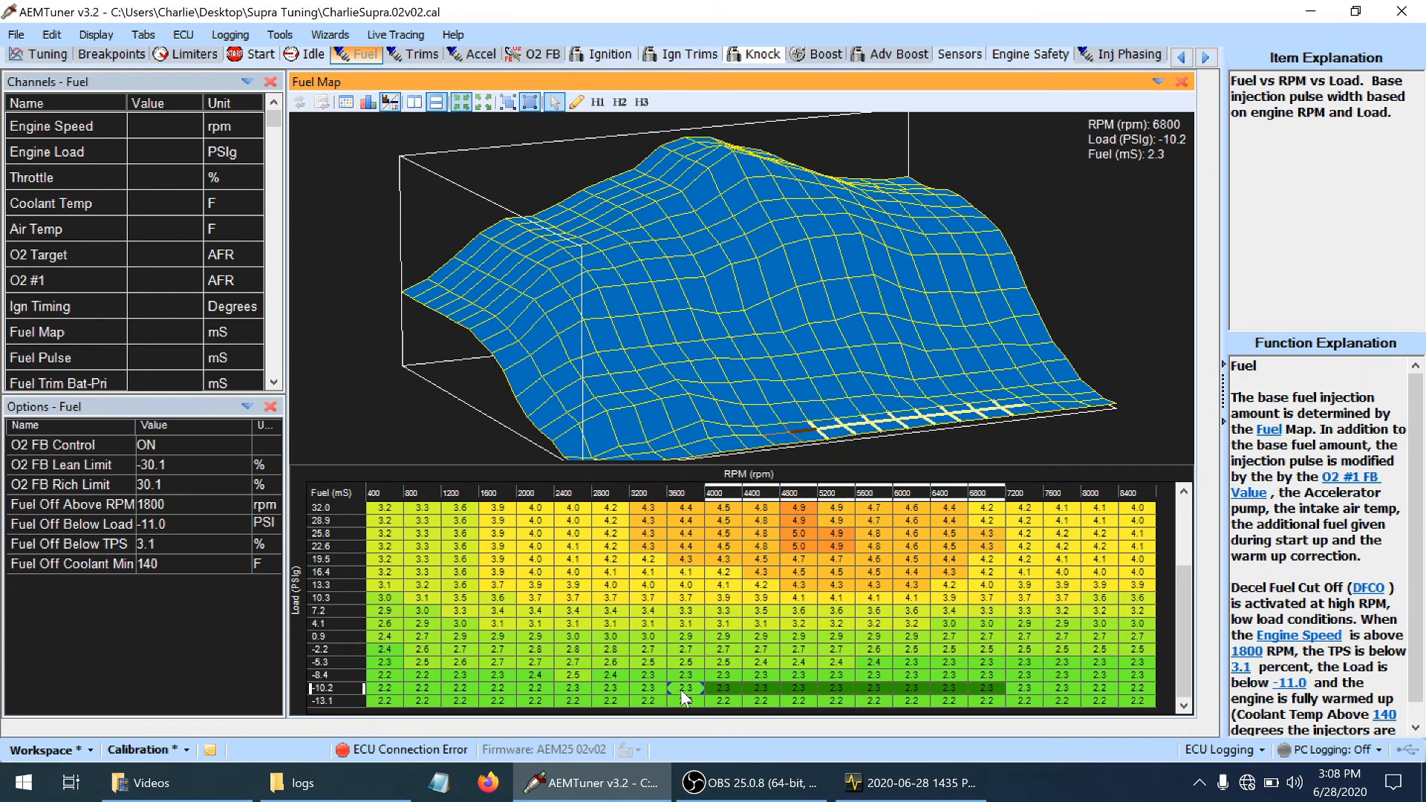
{"action": "key", "text": "shift+Right"}
{"action": "key", "text": "shift+Right"}
{"action": "key", "text": "shift+Right"}
{"action": "key", "text": "shift+Right"}
{"action": "key", "text": "shift+Up"}
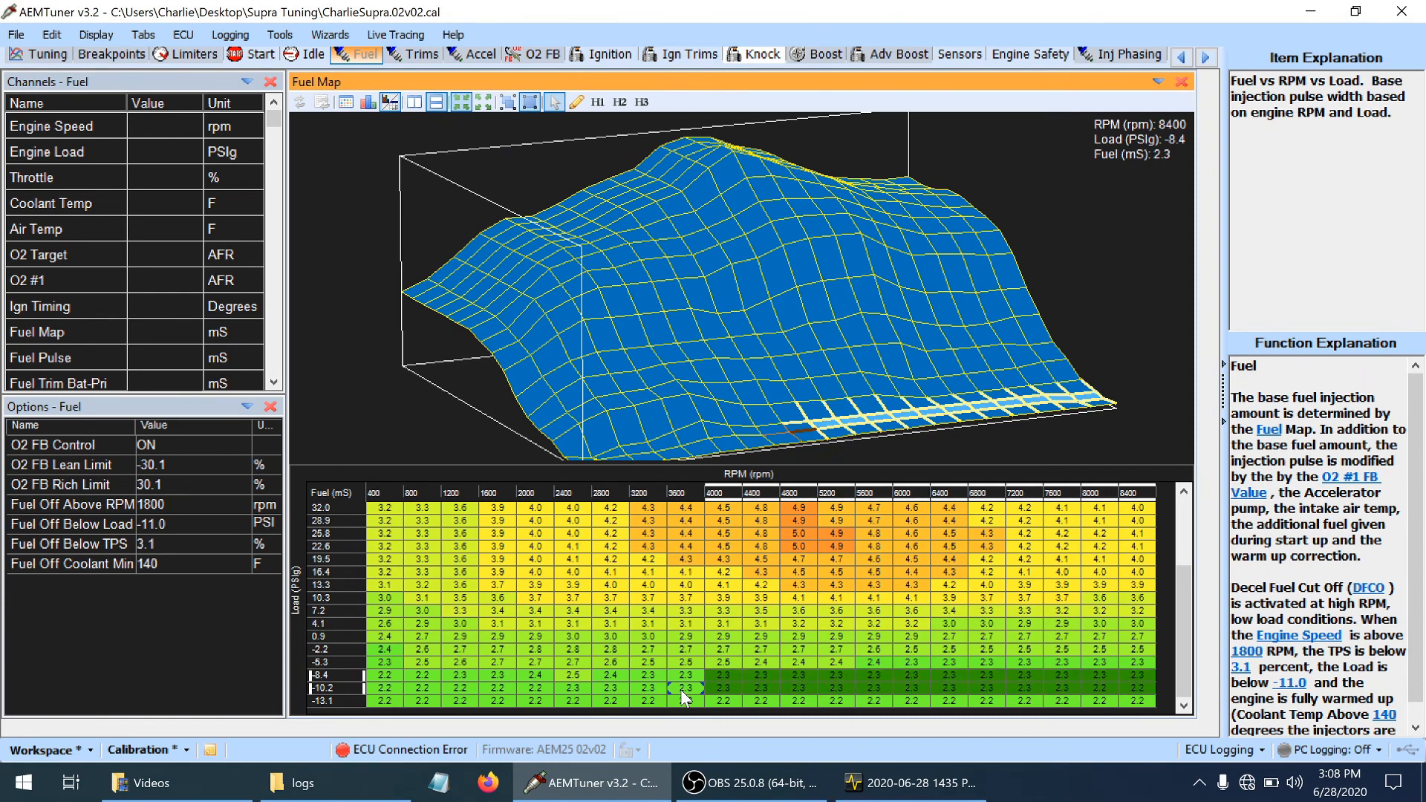
{"action": "key", "text": "plus"}
Raise the -5.3 PSIg fuel map cells from 6000 to 8400 rpm to 2.4 mS and save the calibration
{"action": "key", "text": "Up"}
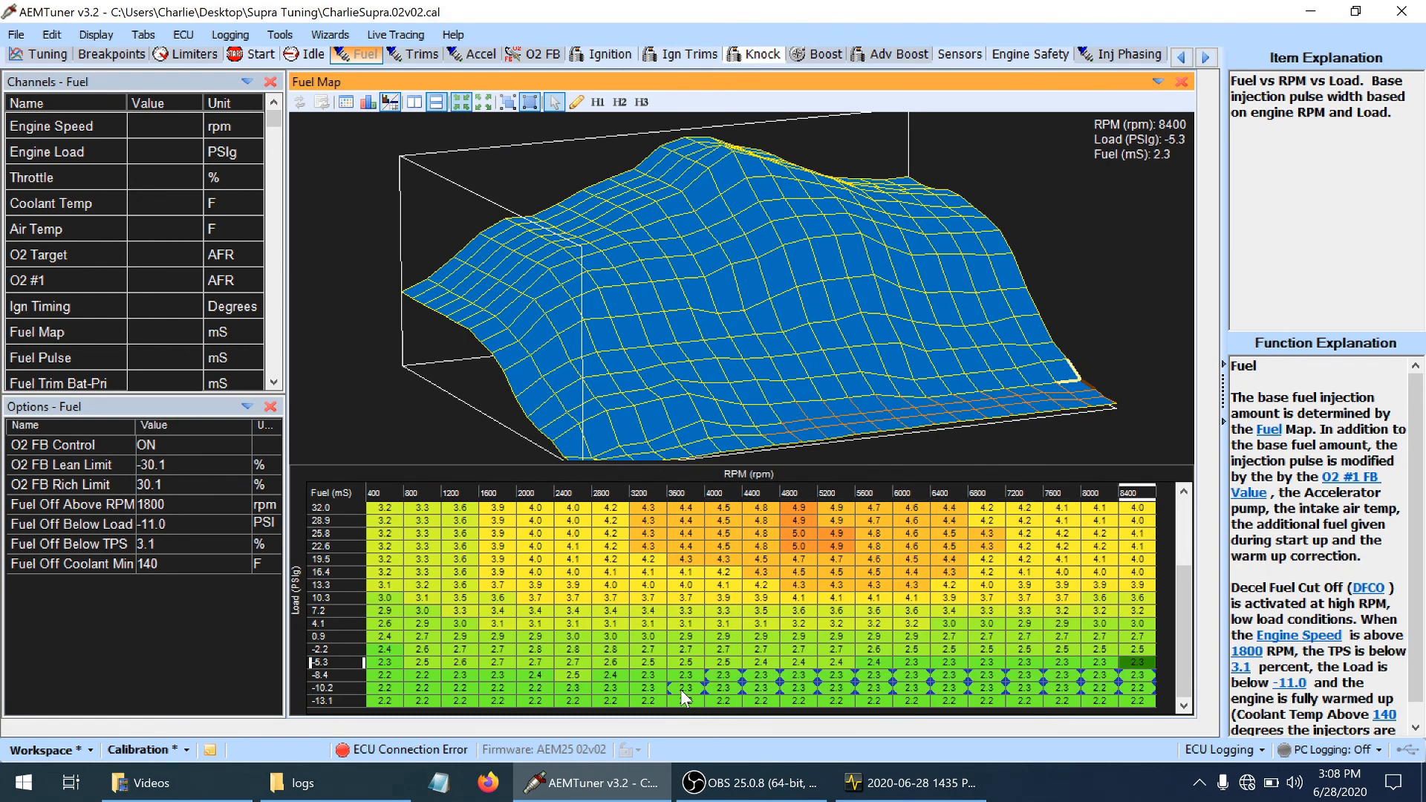
{"action": "key", "text": "shift+Left"}
{"action": "key", "text": "shift+Left"}
{"action": "key", "text": "shift+Left"}
{"action": "key", "text": "shift+Left"}
{"action": "key", "text": "shift+Left"}
{"action": "key", "text": "shift+Left"}
{"action": "key", "text": "shift+Left"}
{"action": "key", "text": "shift+Left"}
{"action": "key", "text": "shift+Left"}
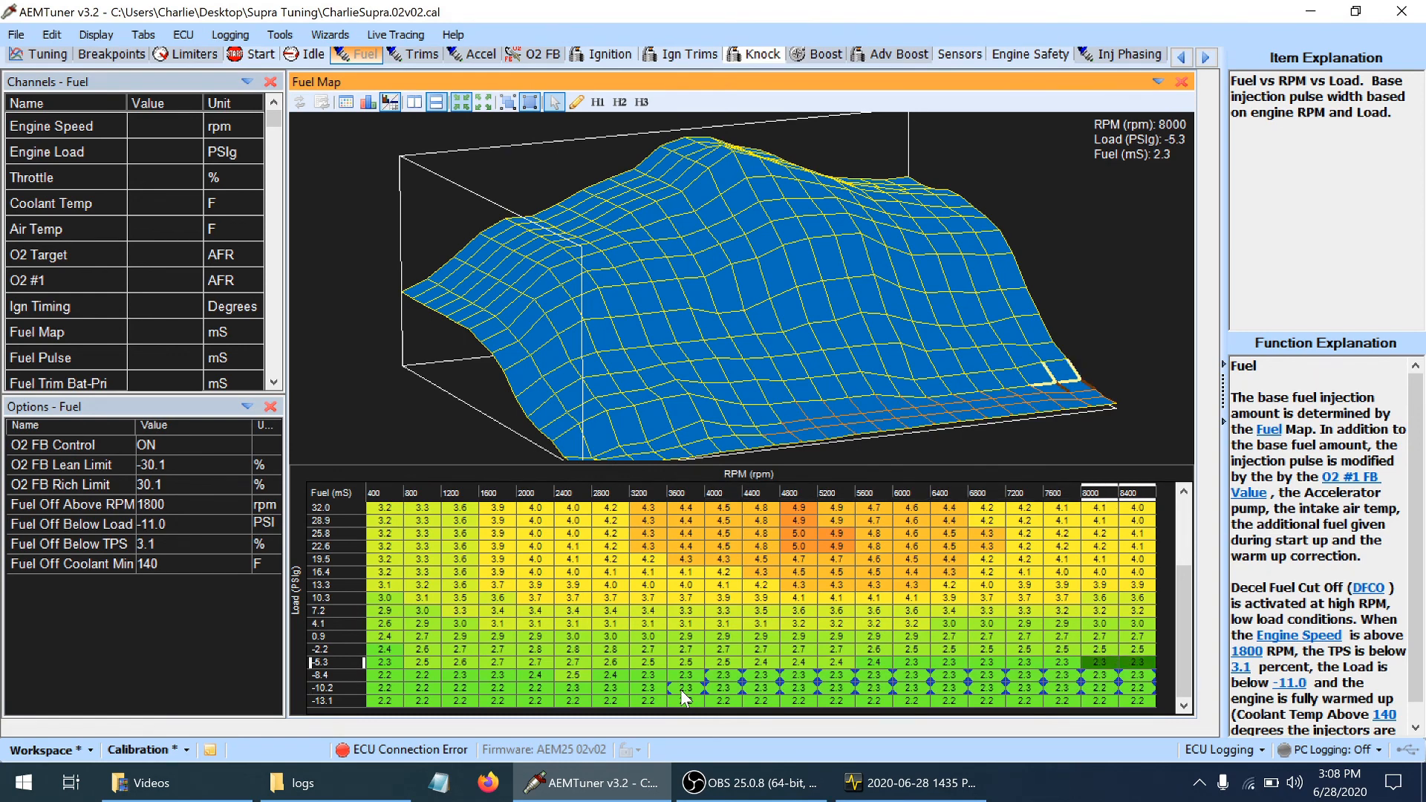
{"action": "key", "text": "shift+Right"}
{"action": "key", "text": "shift+Right"}
{"action": "key", "text": "shift+Right"}
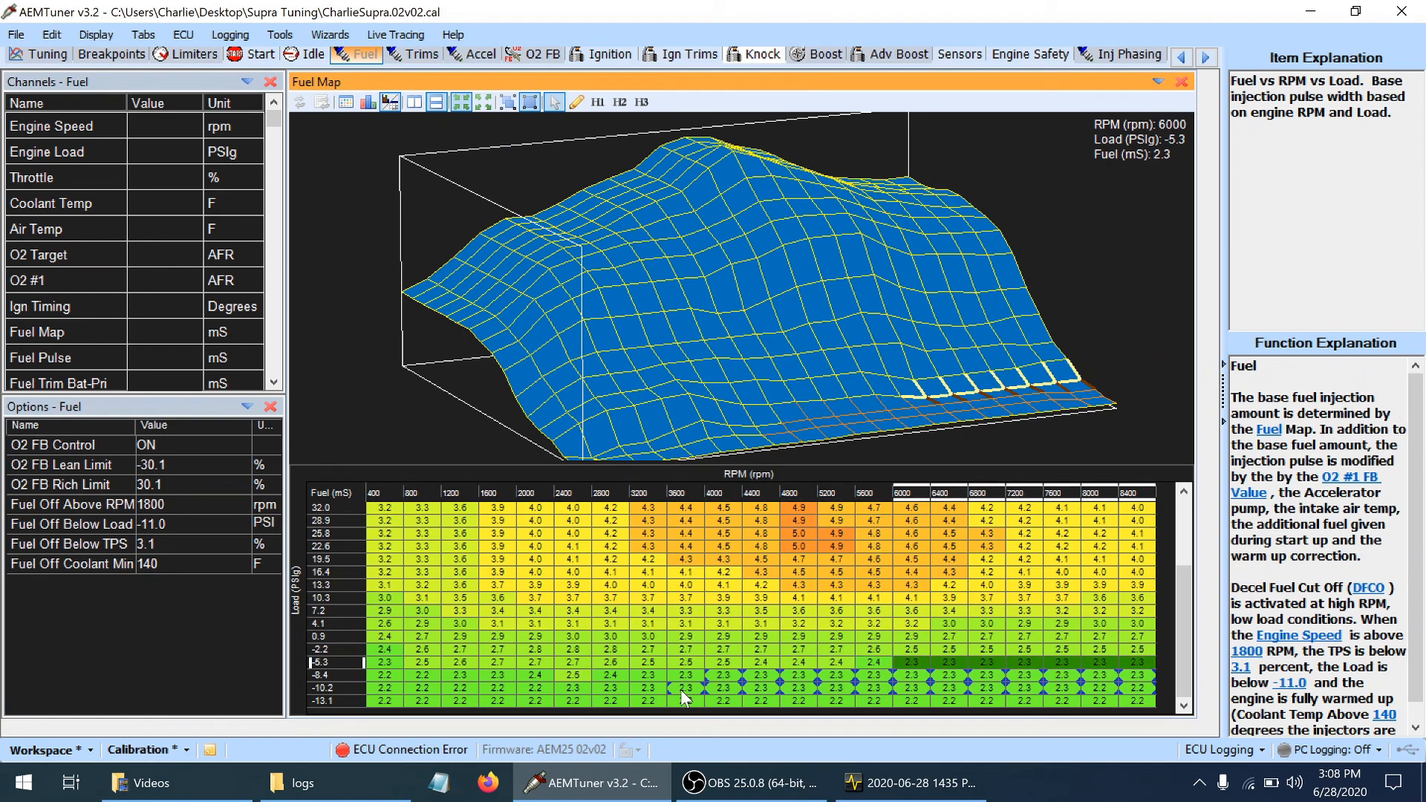
{"action": "key", "text": "Down"}
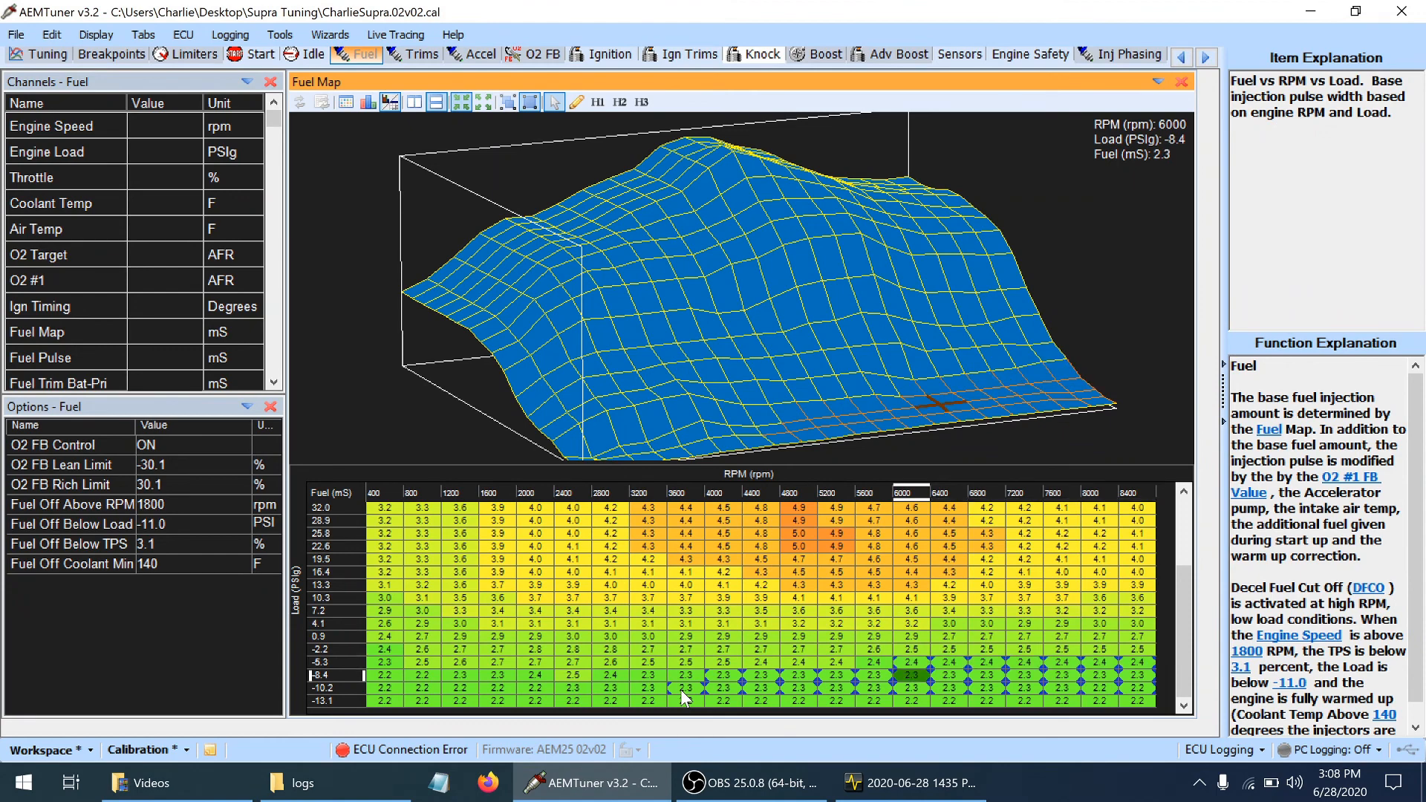
{"action": "key", "text": "Left"}
{"action": "key", "text": "Left"}
{"action": "key", "text": "Left"}
{"action": "key", "text": "Left"}
{"action": "key", "text": "Down"}
{"action": "key", "text": "Left"}
{"action": "key", "text": "Left"}
{"action": "key", "text": "Left"}
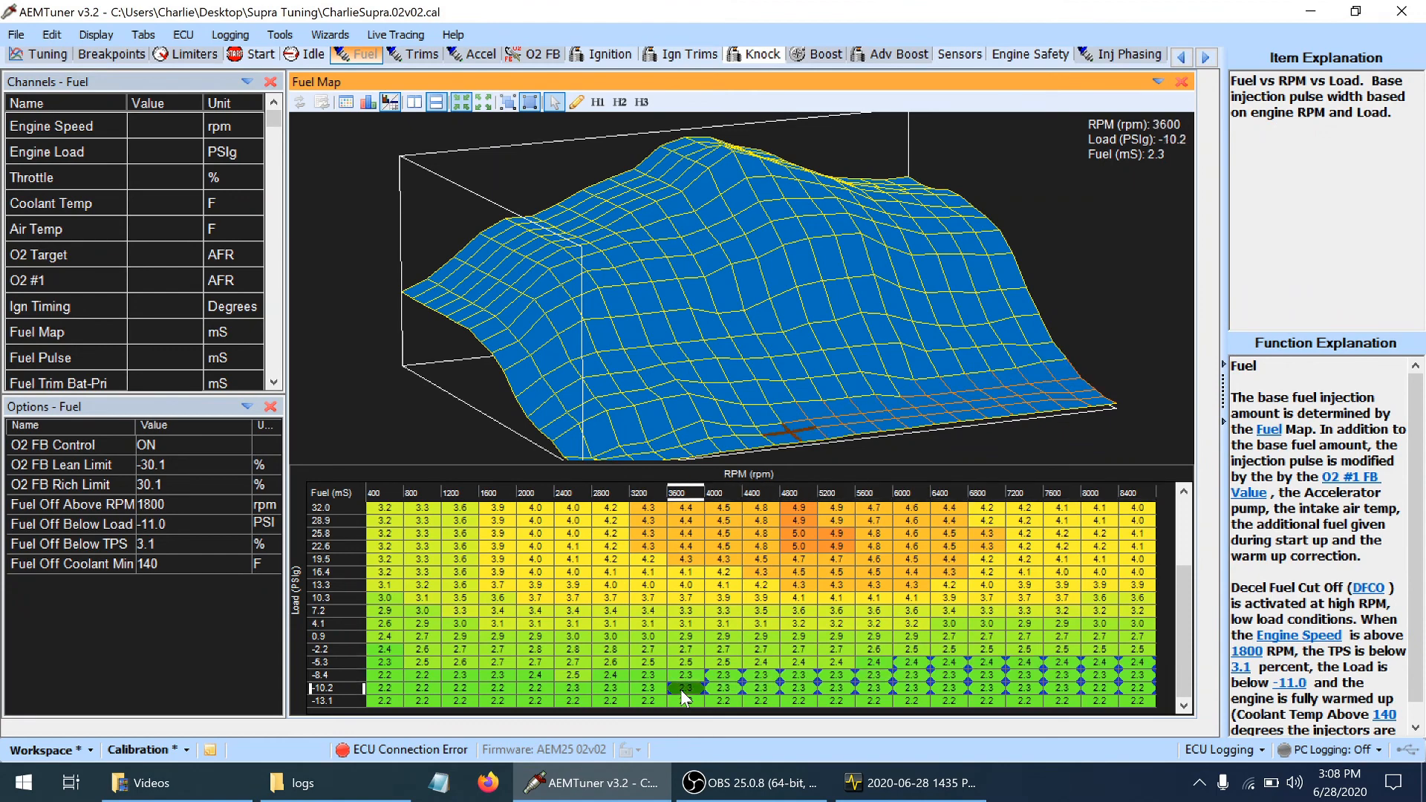
{"action": "key", "text": "ctrl+s"}
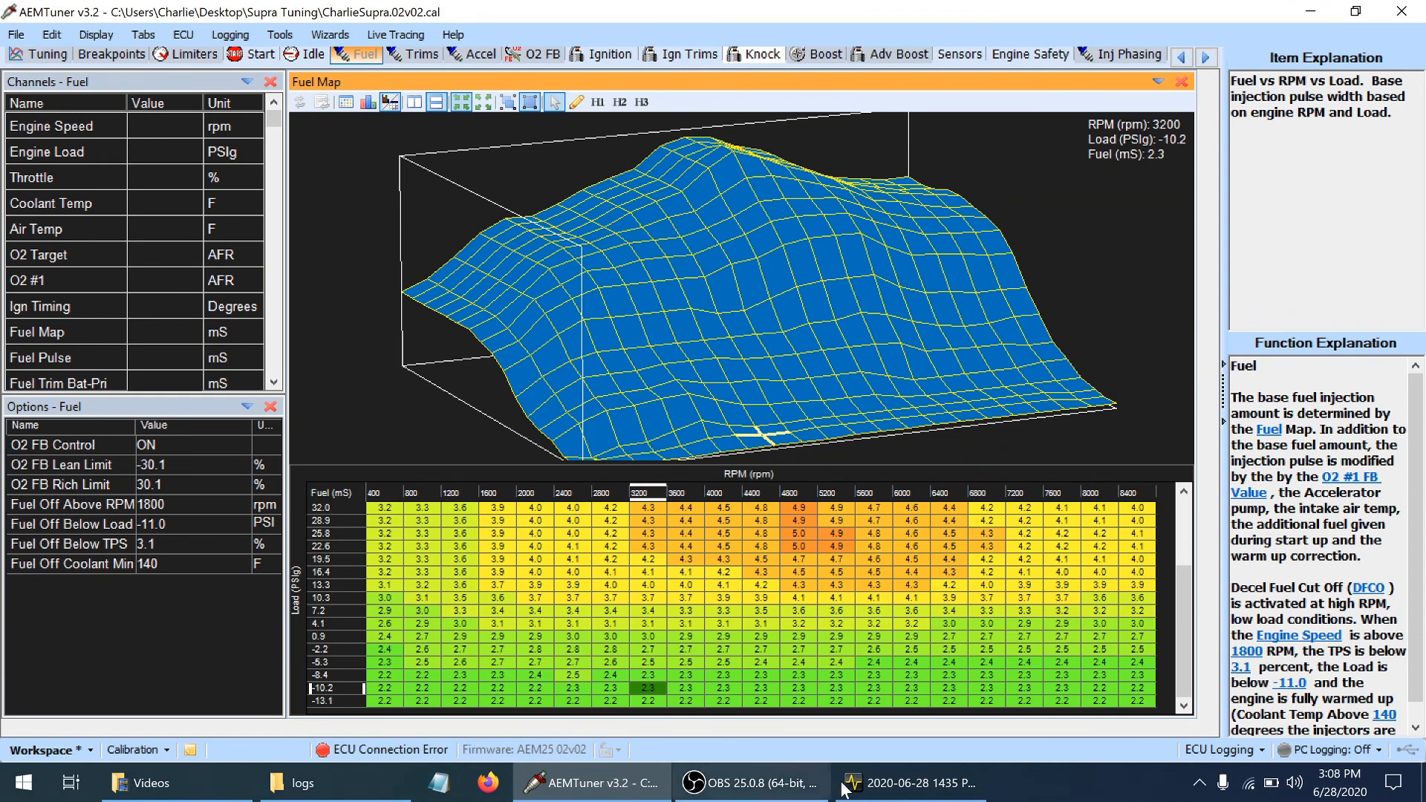
Switch to AEMdata and examine the engine and O2 channels of the 1510 PC log at the rev peak, about 20.9 seconds
{"action": "left_click", "coordinate": [912, 783]}
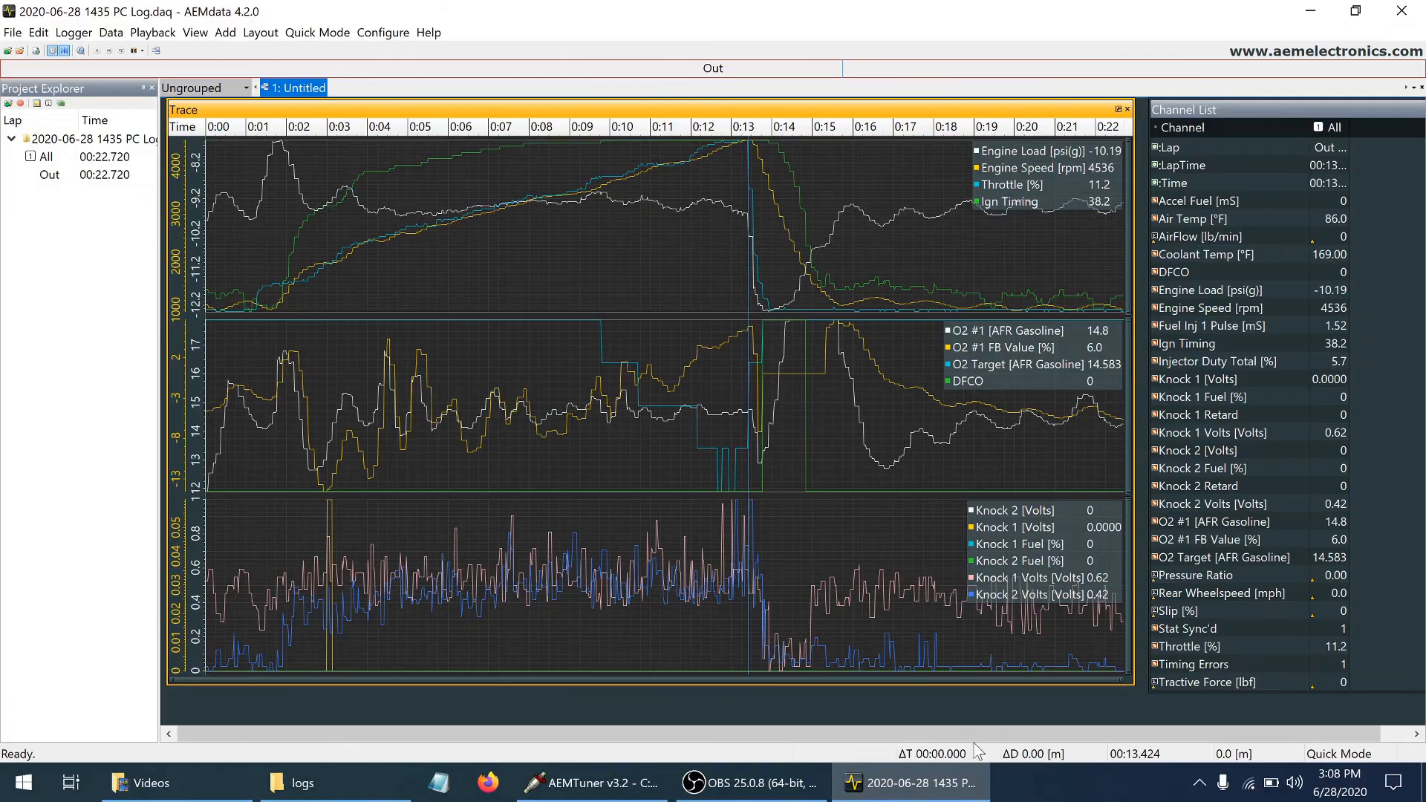
{"action": "left_click", "coordinate": [955, 791]}
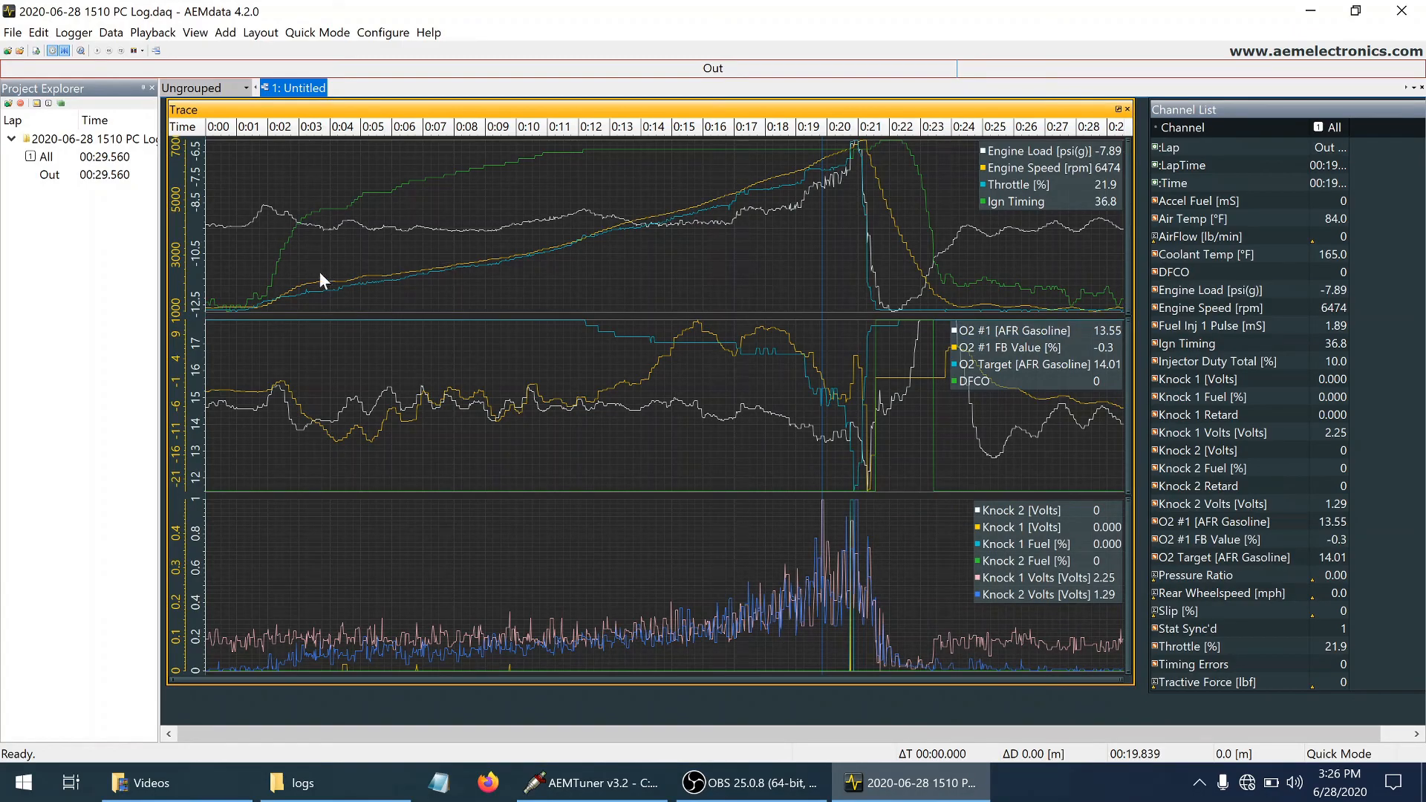
{"action": "left_click", "coordinate": [856, 154]}
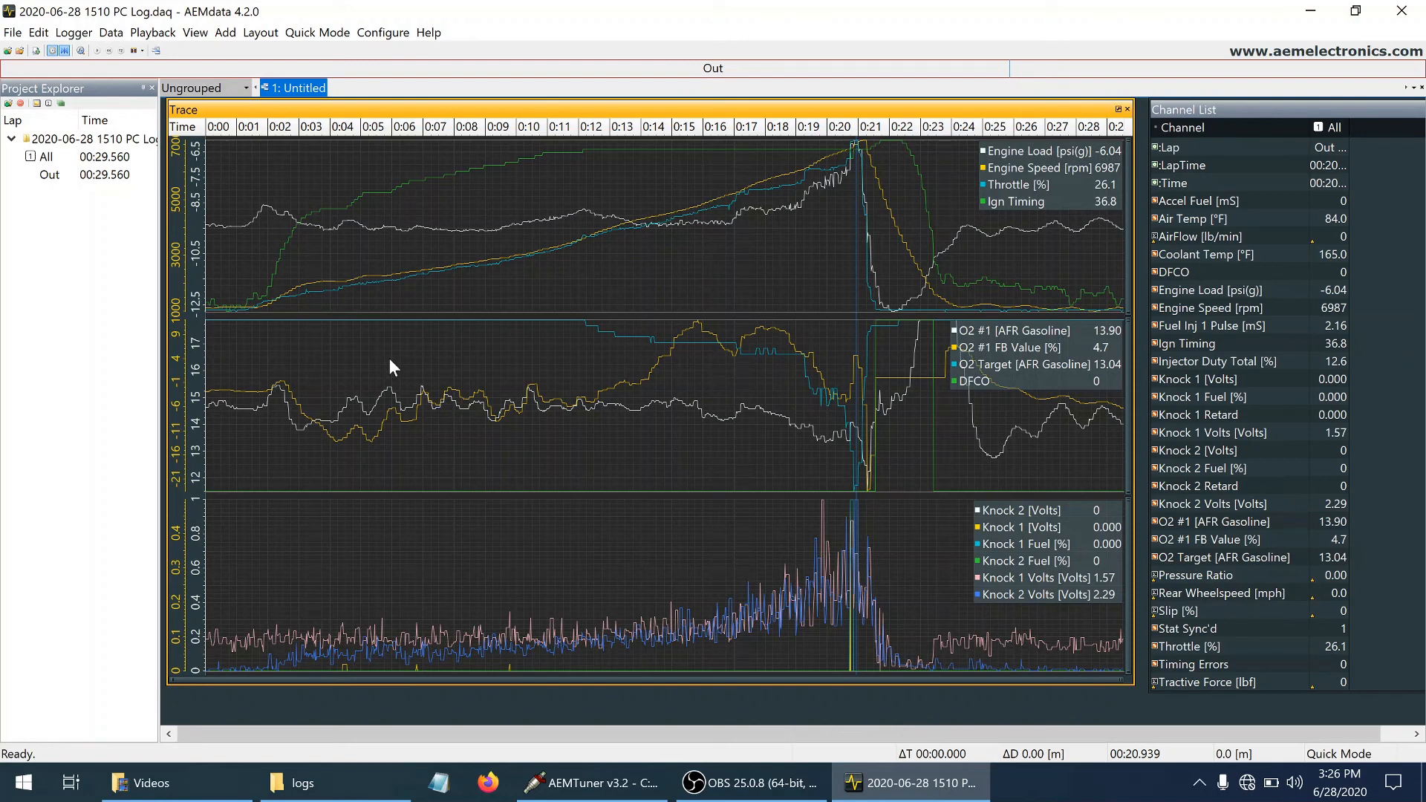
Return to AEMTuner, open the O2 feedback settings, and shorten the O2 FB Target map to uncover the tables beneath it
{"action": "left_click", "coordinate": [598, 785]}
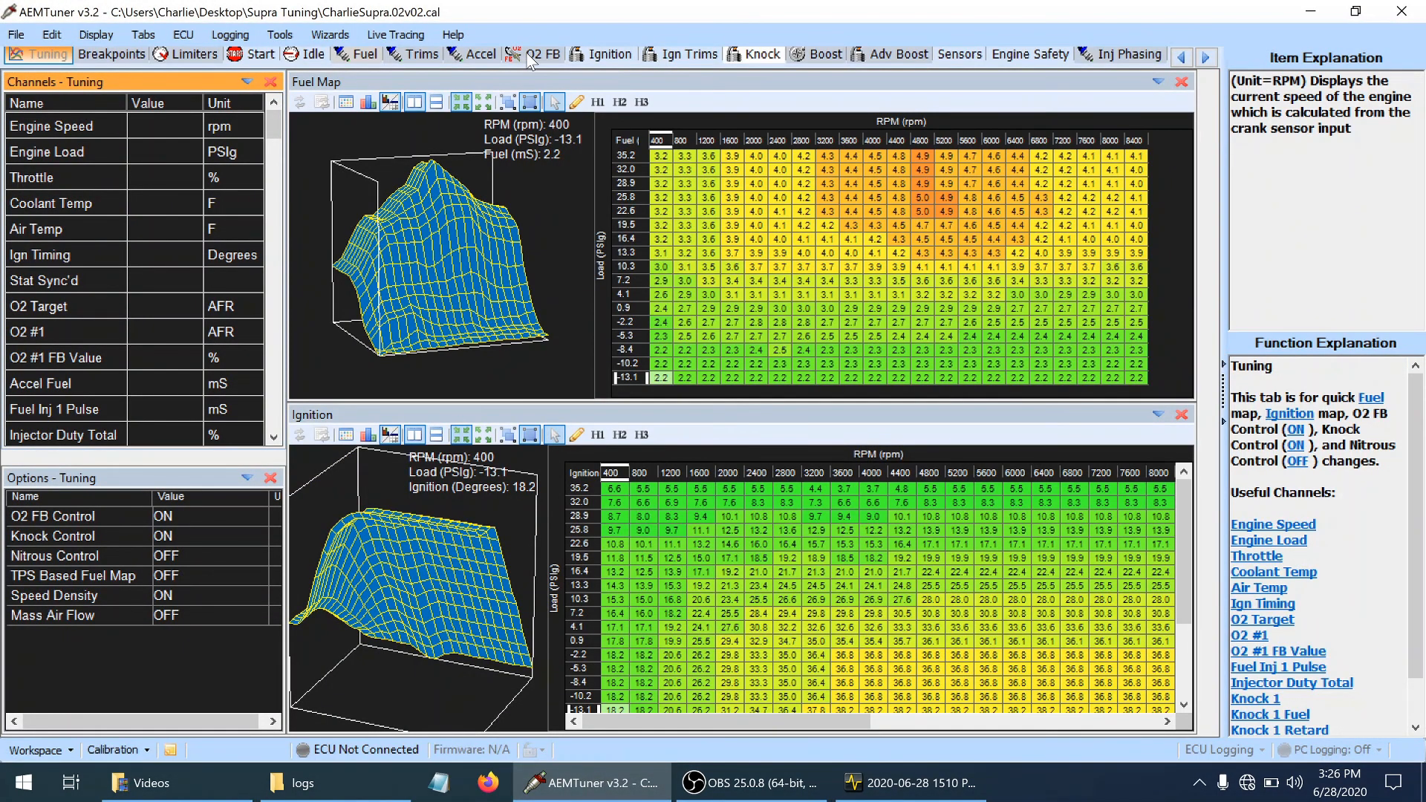
{"action": "left_click", "coordinate": [532, 55]}
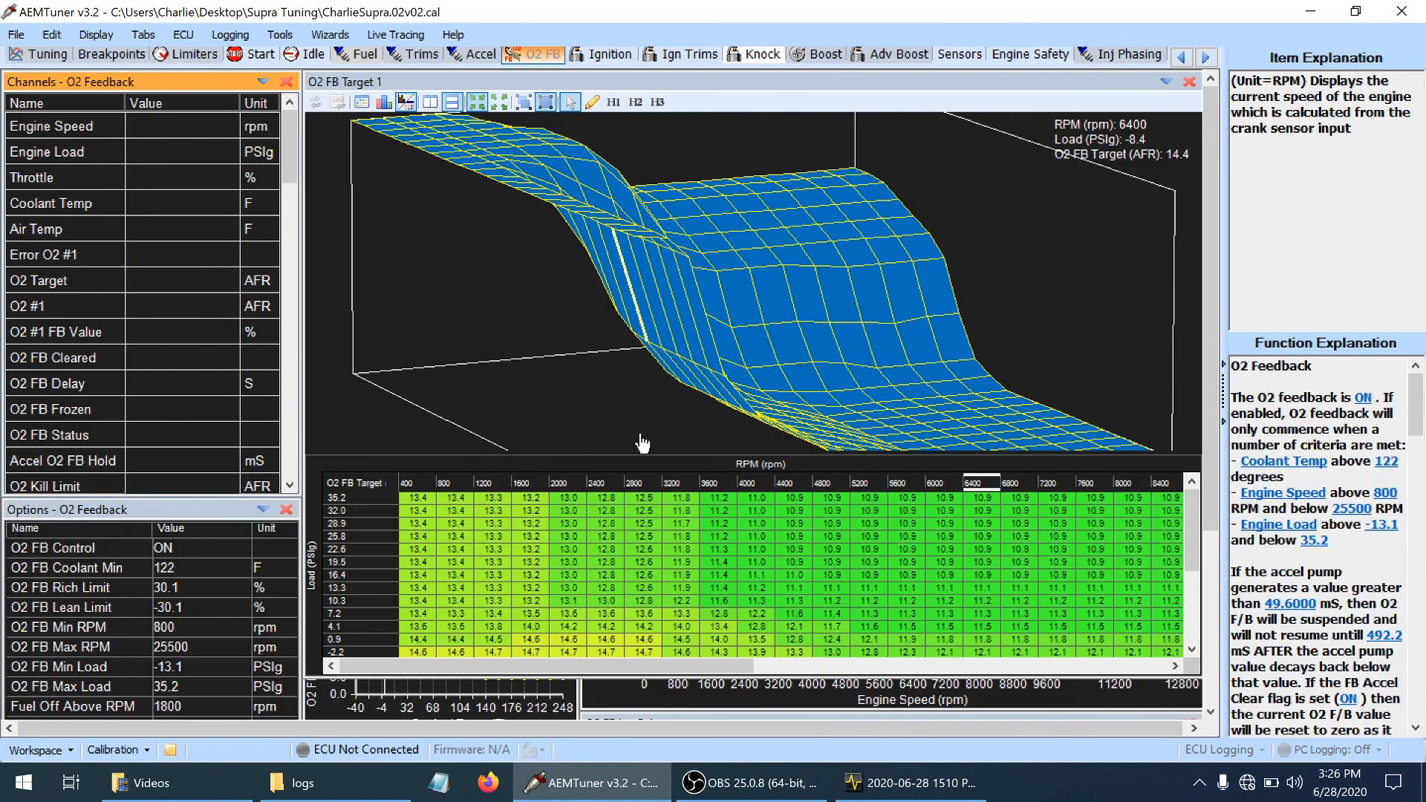
{"action": "left_click", "coordinate": [1216, 499]}
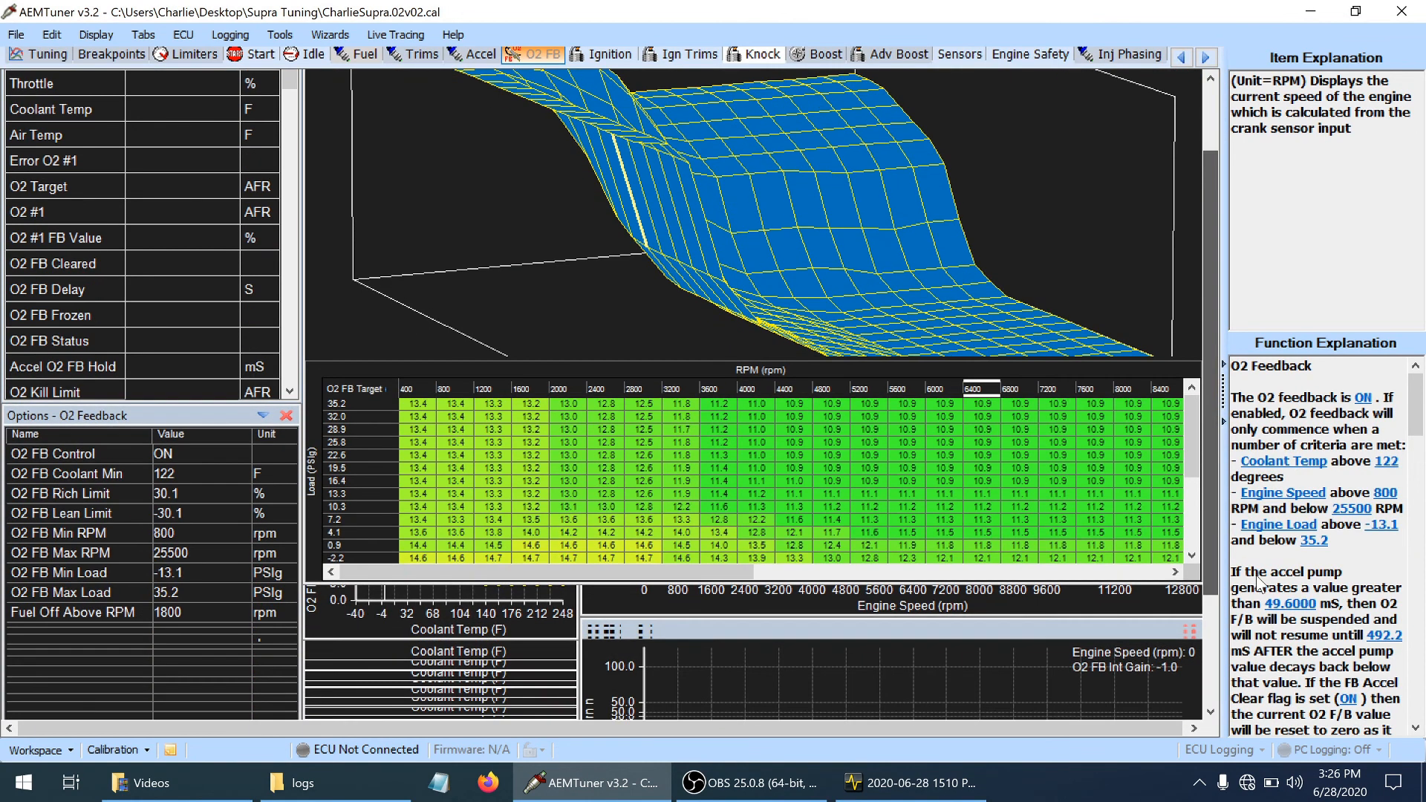
{"action": "scroll", "coordinate": [1040, 543], "scroll_direction": "down", "scroll_amount": 2}
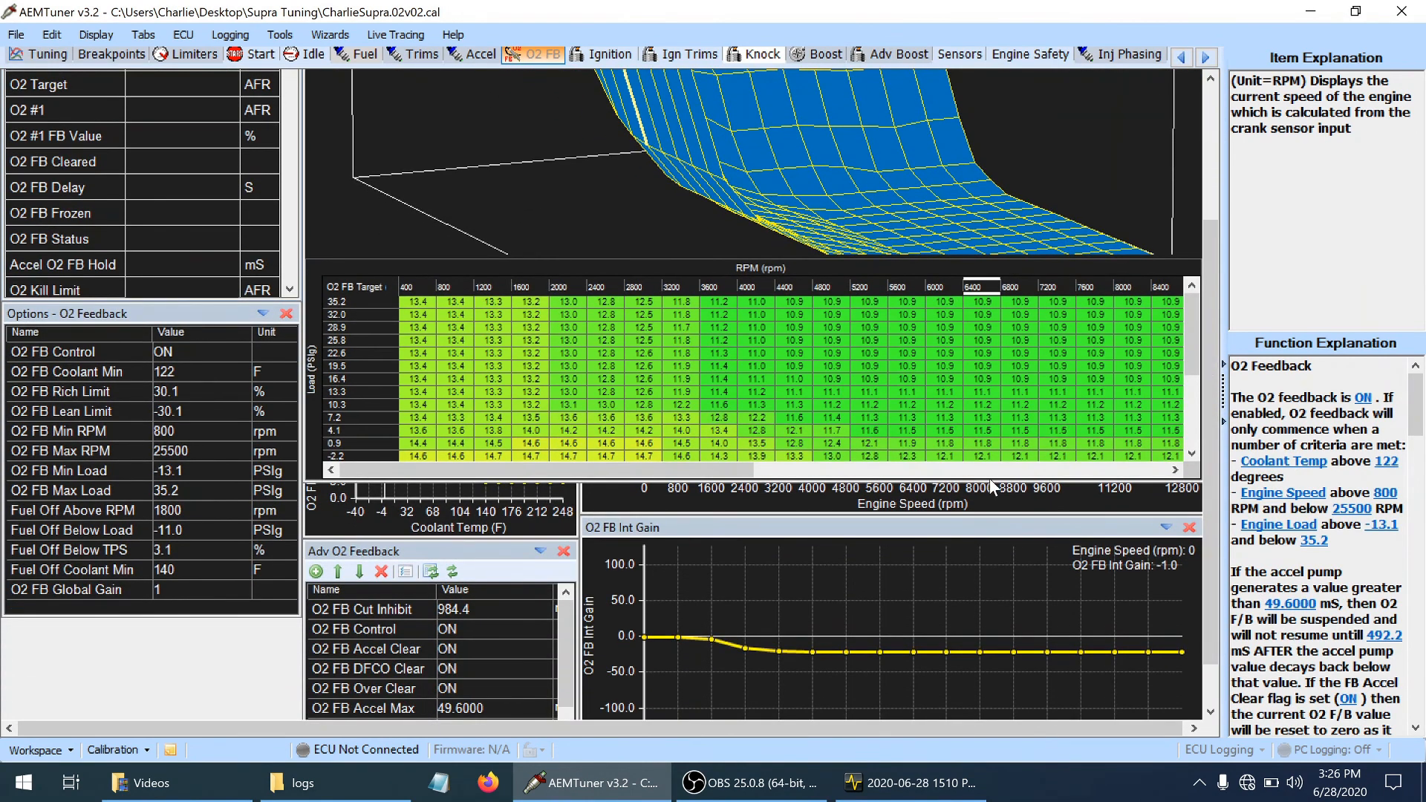
{"action": "left_click_drag", "start_coordinate": [990, 479], "coordinate": [983, 410]}
Inspect the O2 FB Time vs Temp curve at 104 and 158 F and the O2 FB Coolant Min option
{"action": "left_click", "coordinate": [466, 576]}
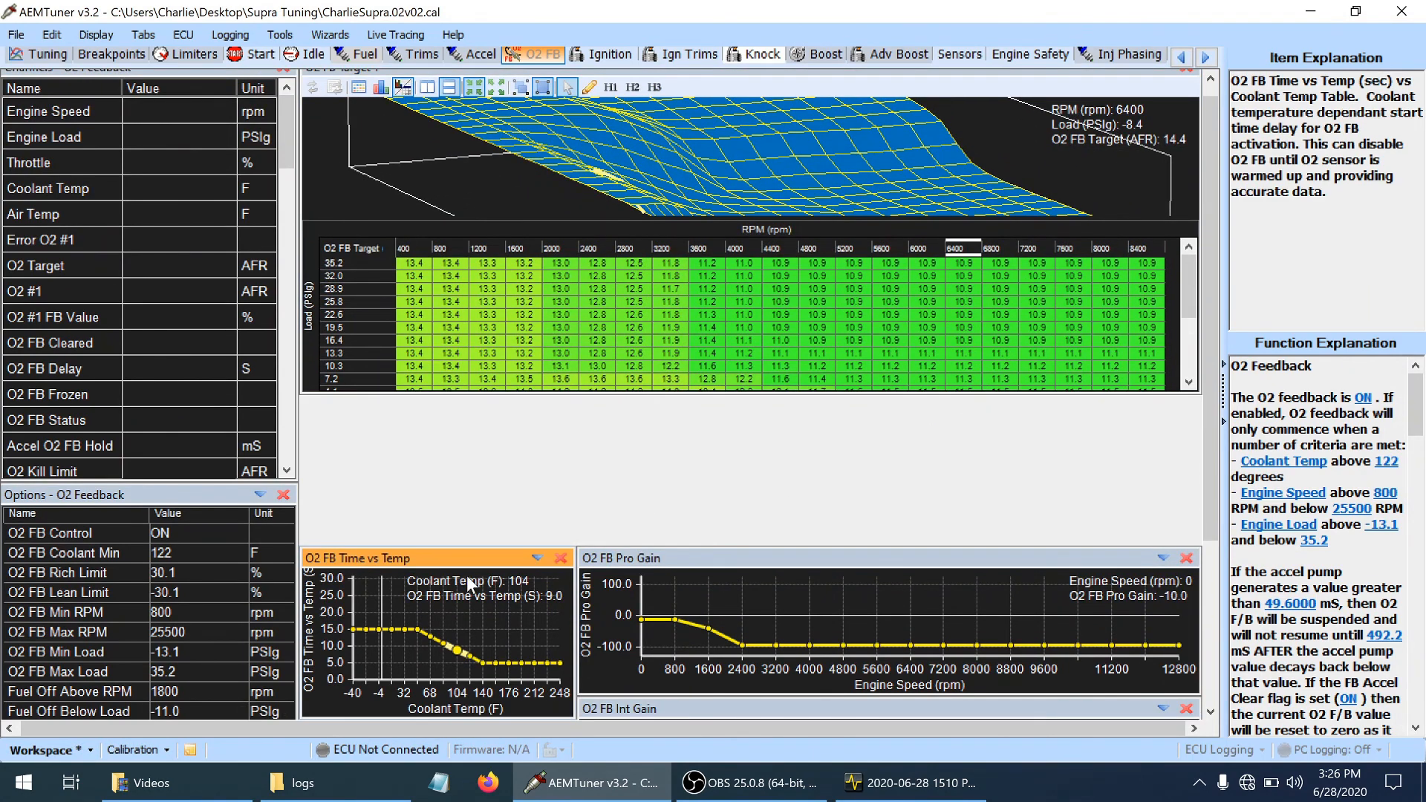
{"action": "left_click_drag", "start_coordinate": [1206, 461], "coordinate": [1214, 568]}
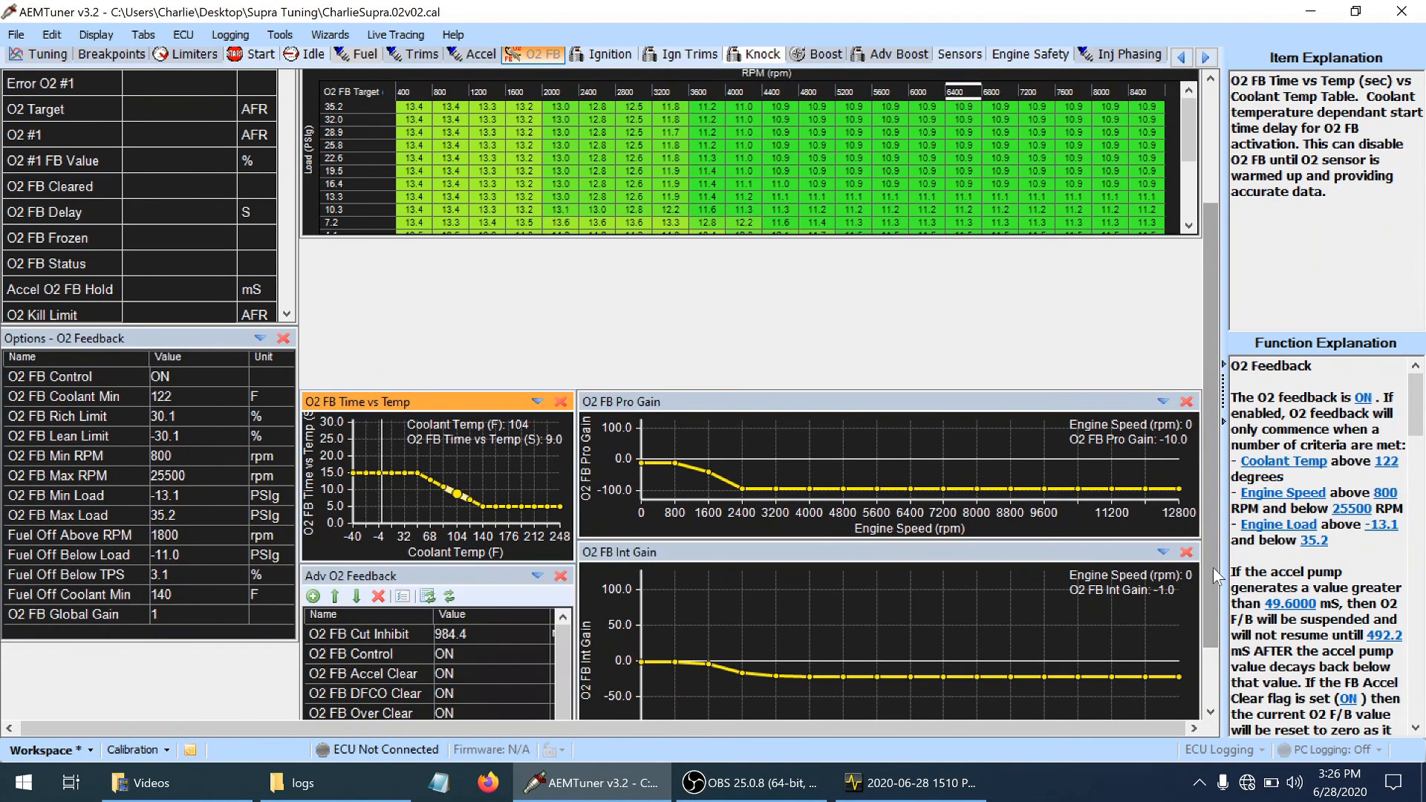
{"action": "left_click", "coordinate": [493, 505]}
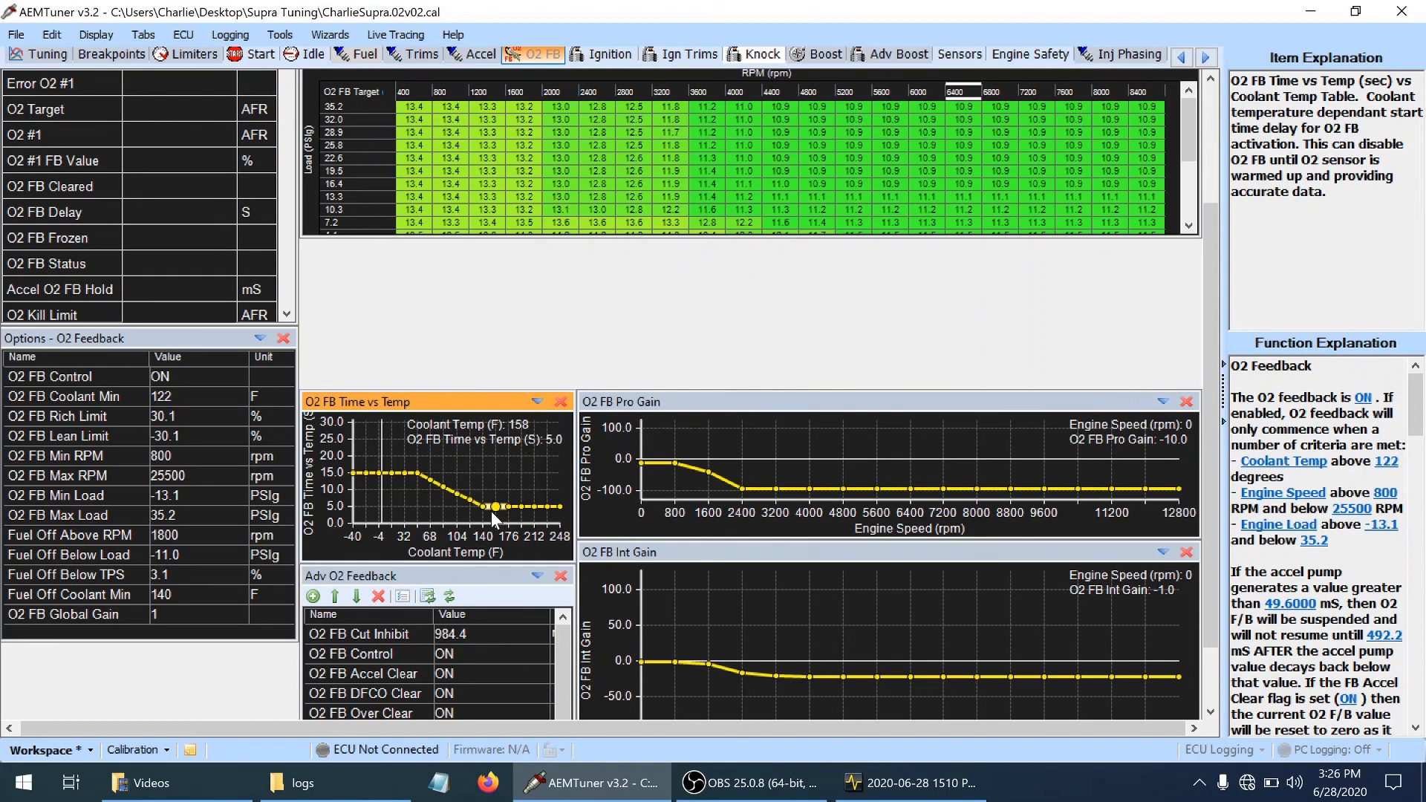
{"action": "left_click", "coordinate": [172, 394]}
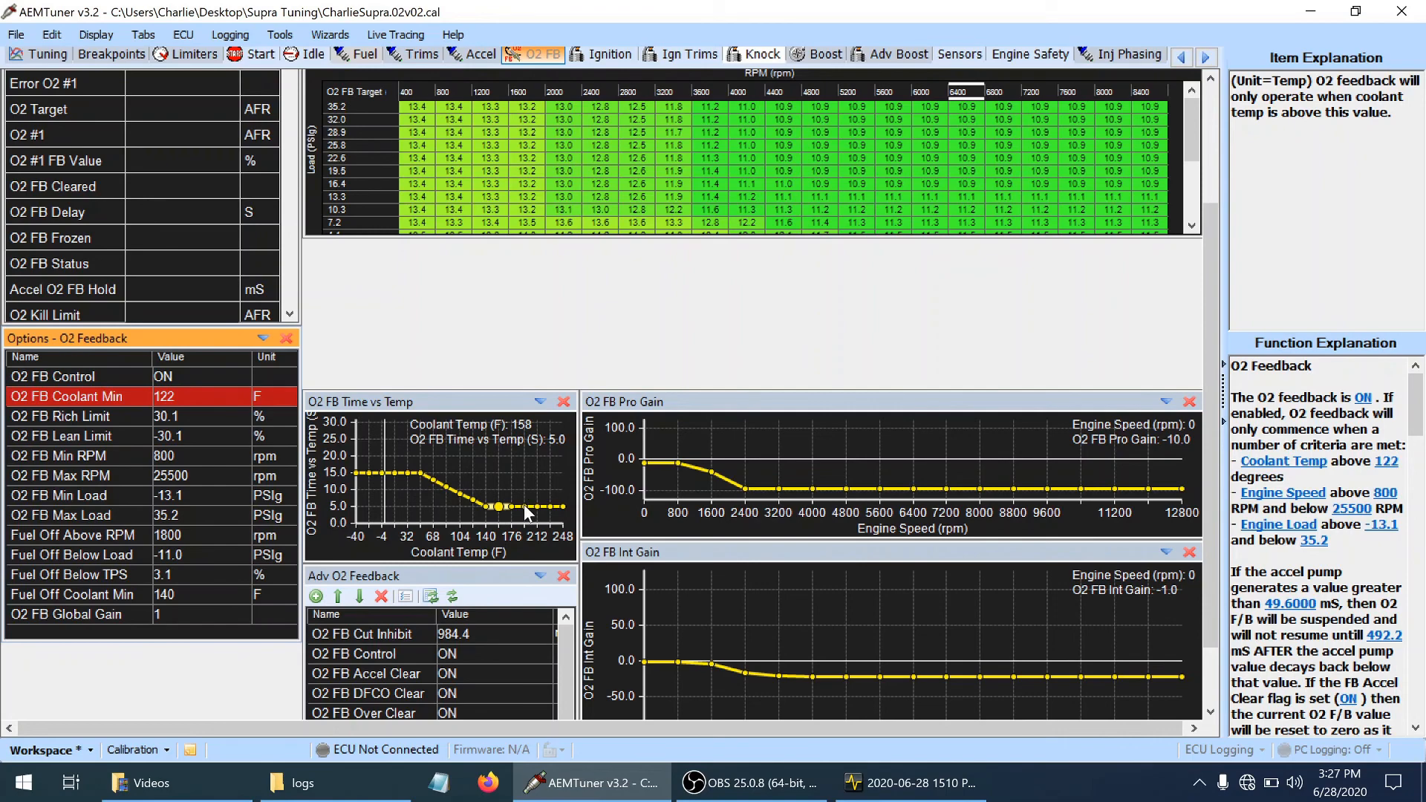
Set the O2 FB Time vs Temp delay to 31.0 seconds at every coolant temperature and save the calibration
{"action": "left_click", "coordinate": [563, 507]}
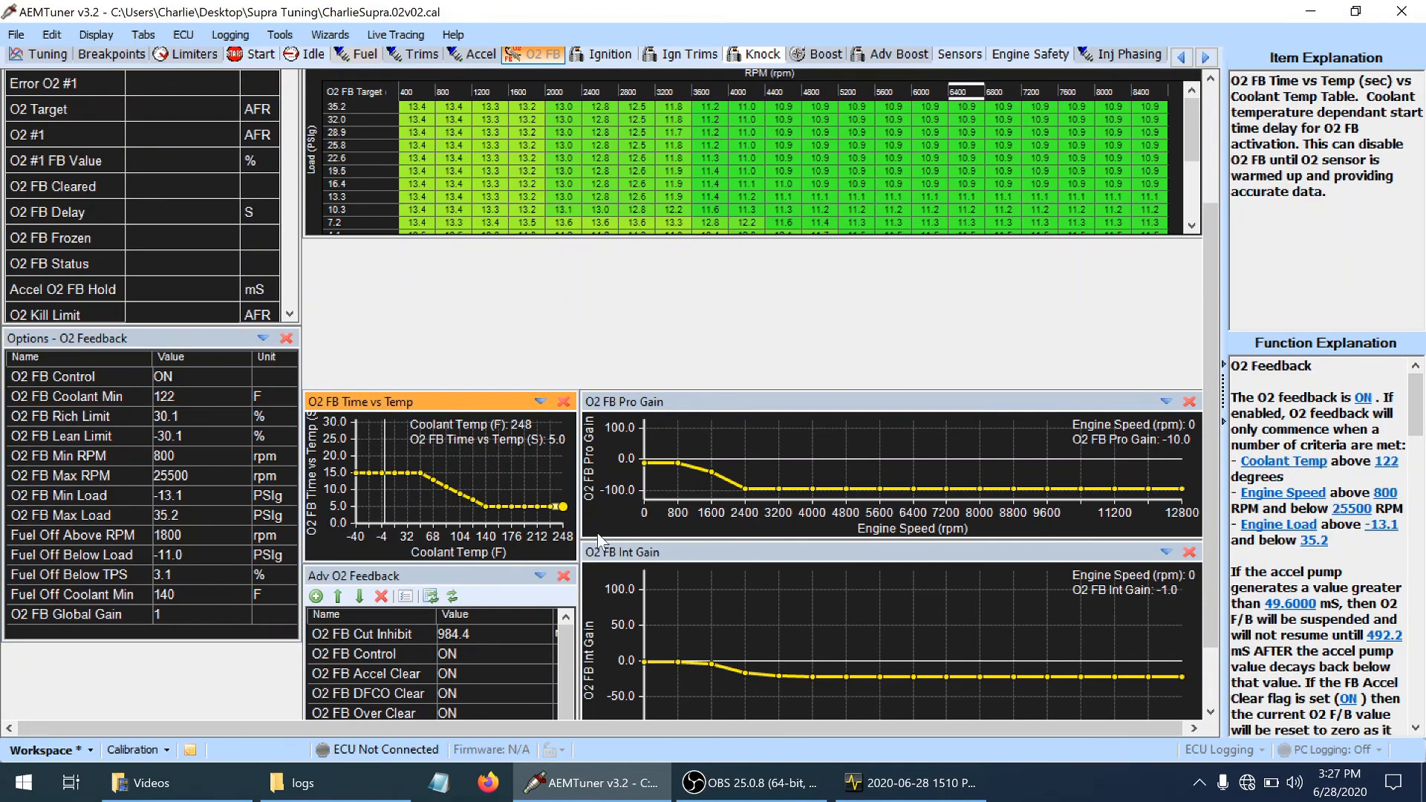
{"action": "key", "text": "shift+Left"}
{"action": "key", "text": "shift+Left"}
{"action": "key", "text": "shift+Left"}
{"action": "key", "text": "shift+Left"}
{"action": "key", "text": "shift+Left"}
{"action": "key", "text": "shift+Left"}
{"action": "key", "text": "shift+Left"}
{"action": "key", "text": "shift+Left"}
{"action": "key", "text": "shift+Left"}
{"action": "key", "text": "shift+Left"}
{"action": "key", "text": "shift+Left"}
{"action": "key", "text": "shift+Left"}
{"action": "key", "text": "shift+Left"}
{"action": "key", "text": "shift+Left"}
{"action": "key", "text": "shift+Left"}
{"action": "key", "text": "shift+Left"}
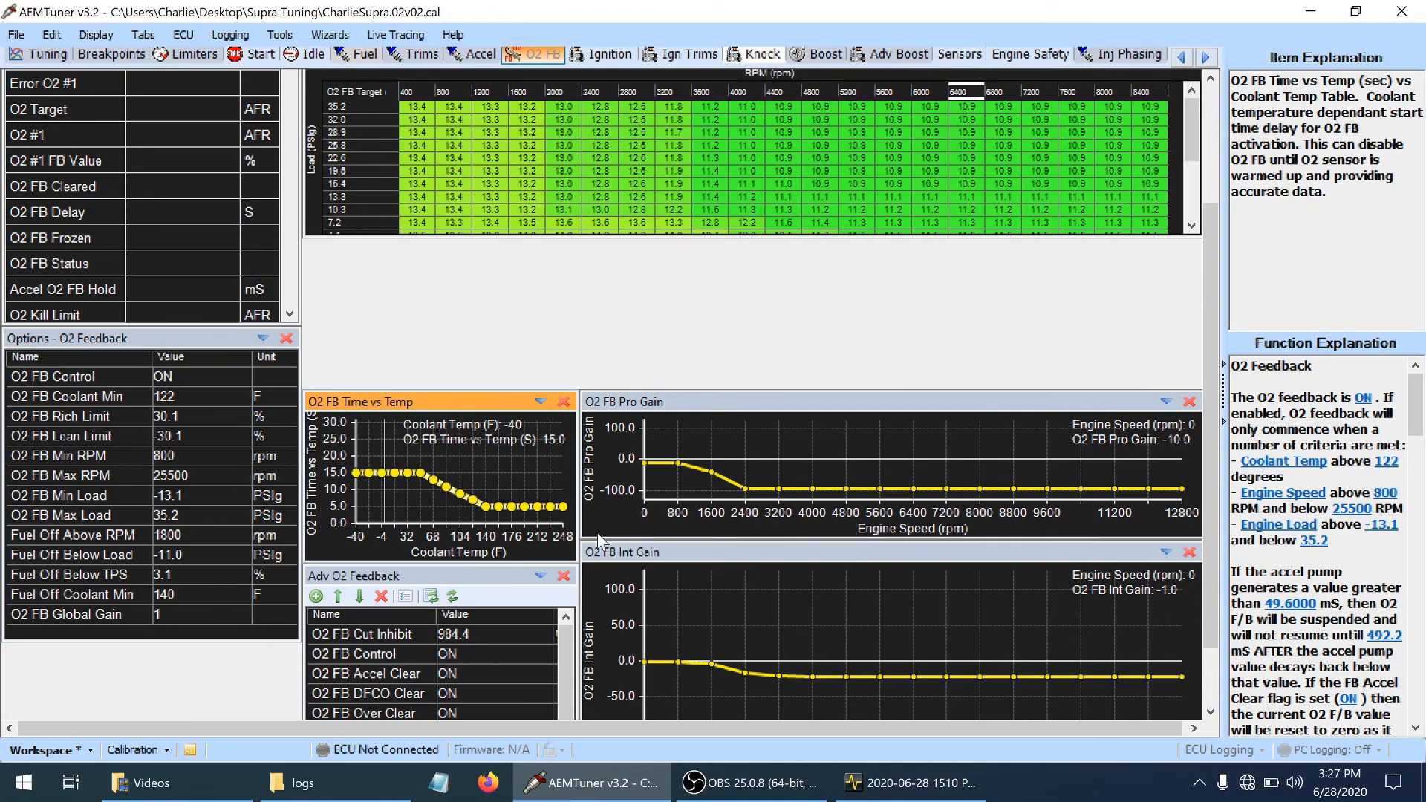
{"action": "key", "text": "Up"}
{"action": "key", "text": "Up"}
{"action": "key", "text": "Up"}
{"action": "key", "text": "Up"}
{"action": "key", "text": "Up"}
{"action": "key", "text": "Up"}
{"action": "key", "text": "Up"}
{"action": "key", "text": "Up"}
{"action": "key", "text": "Up"}
{"action": "key", "text": "Up"}
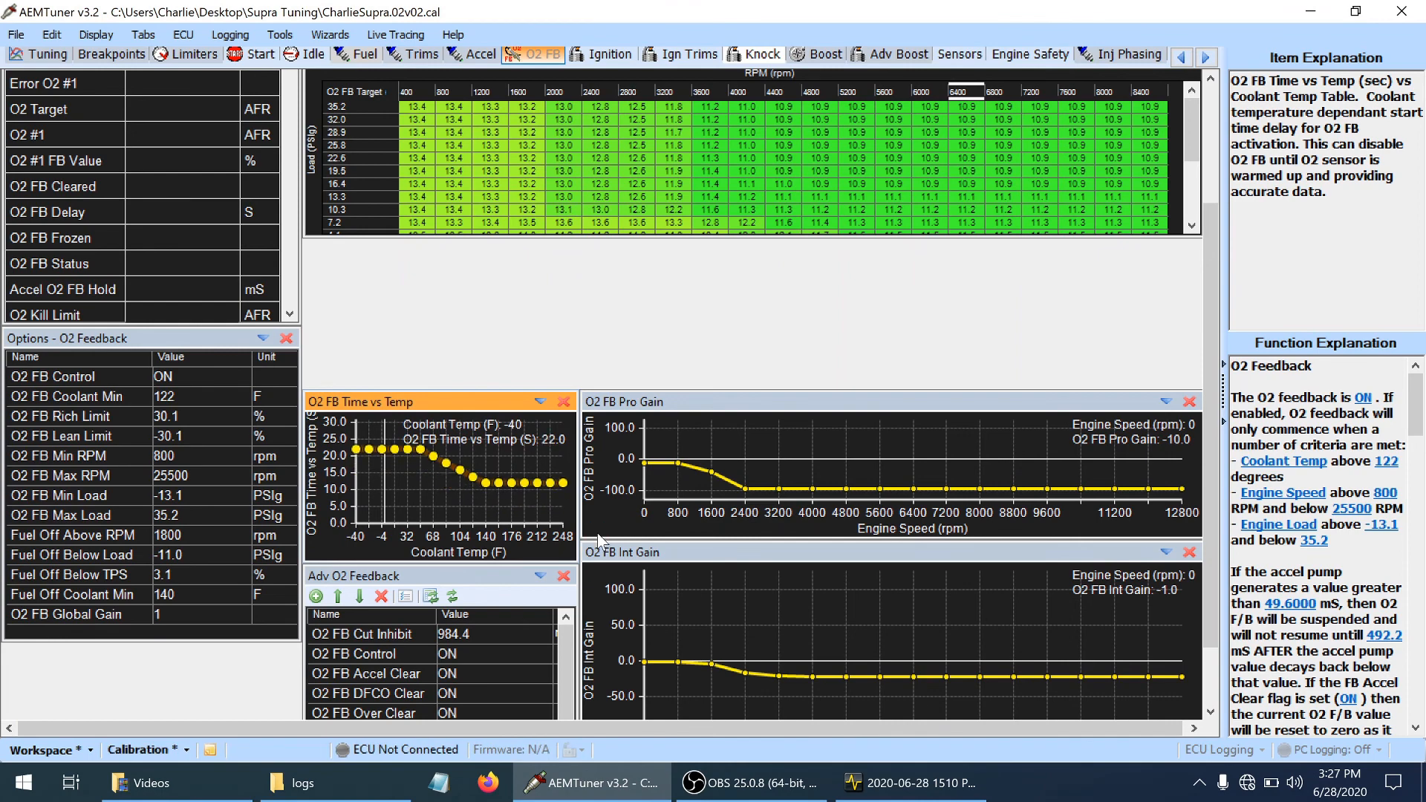
{"action": "key", "text": "Up"}
{"action": "key", "text": "Up"}
{"action": "key", "text": "Up"}
{"action": "key", "text": "Up"}
{"action": "key", "text": "Up"}
{"action": "key", "text": "Up"}
{"action": "key", "text": "Up"}
{"action": "key", "text": "Up"}
{"action": "key", "text": "Up"}
{"action": "key", "text": "Up"}
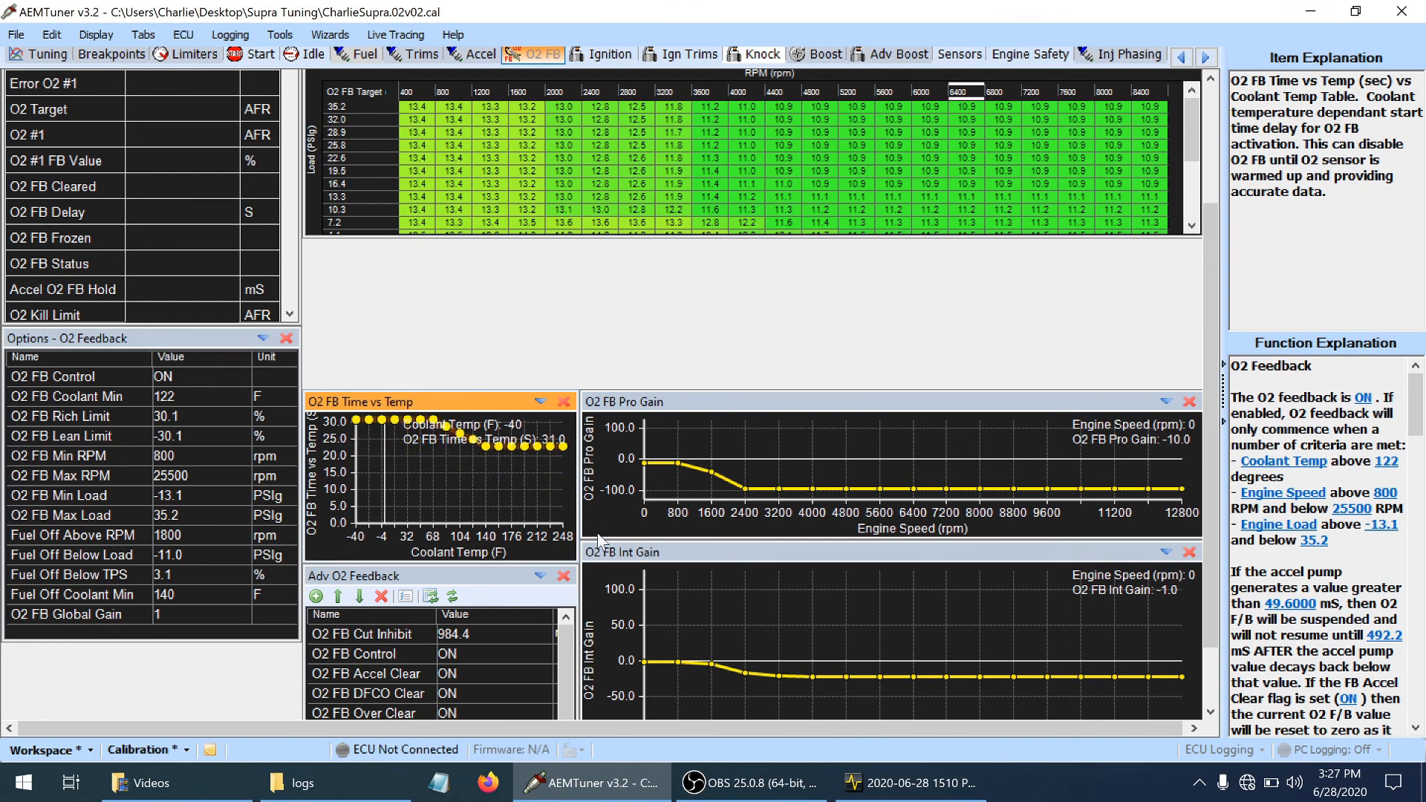
{"action": "key", "text": "Up"}
{"action": "key", "text": "Up"}
{"action": "key", "text": "Up"}
{"action": "key", "text": "Up"}
{"action": "key", "text": "Up"}
{"action": "key", "text": "Up"}
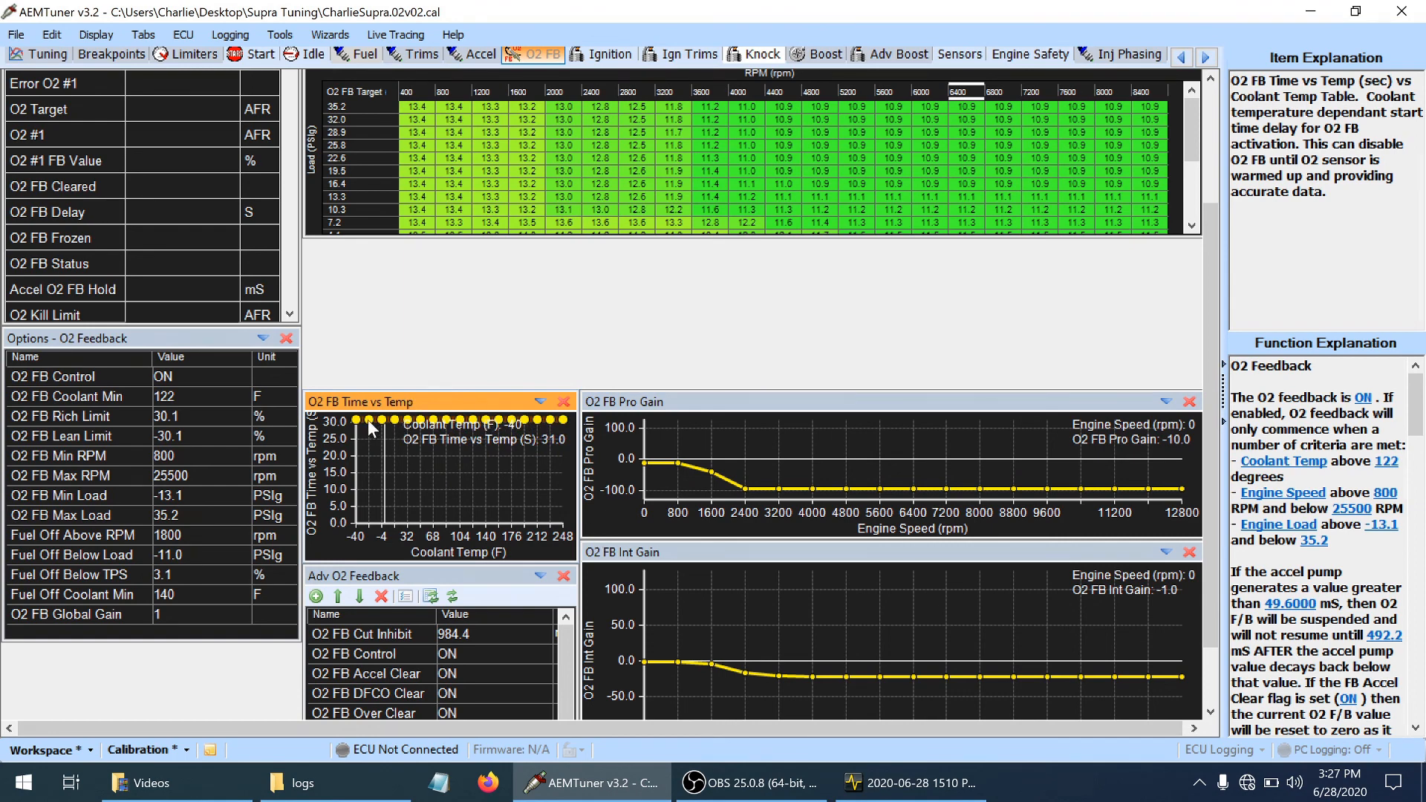
{"action": "left_click", "coordinate": [408, 448]}
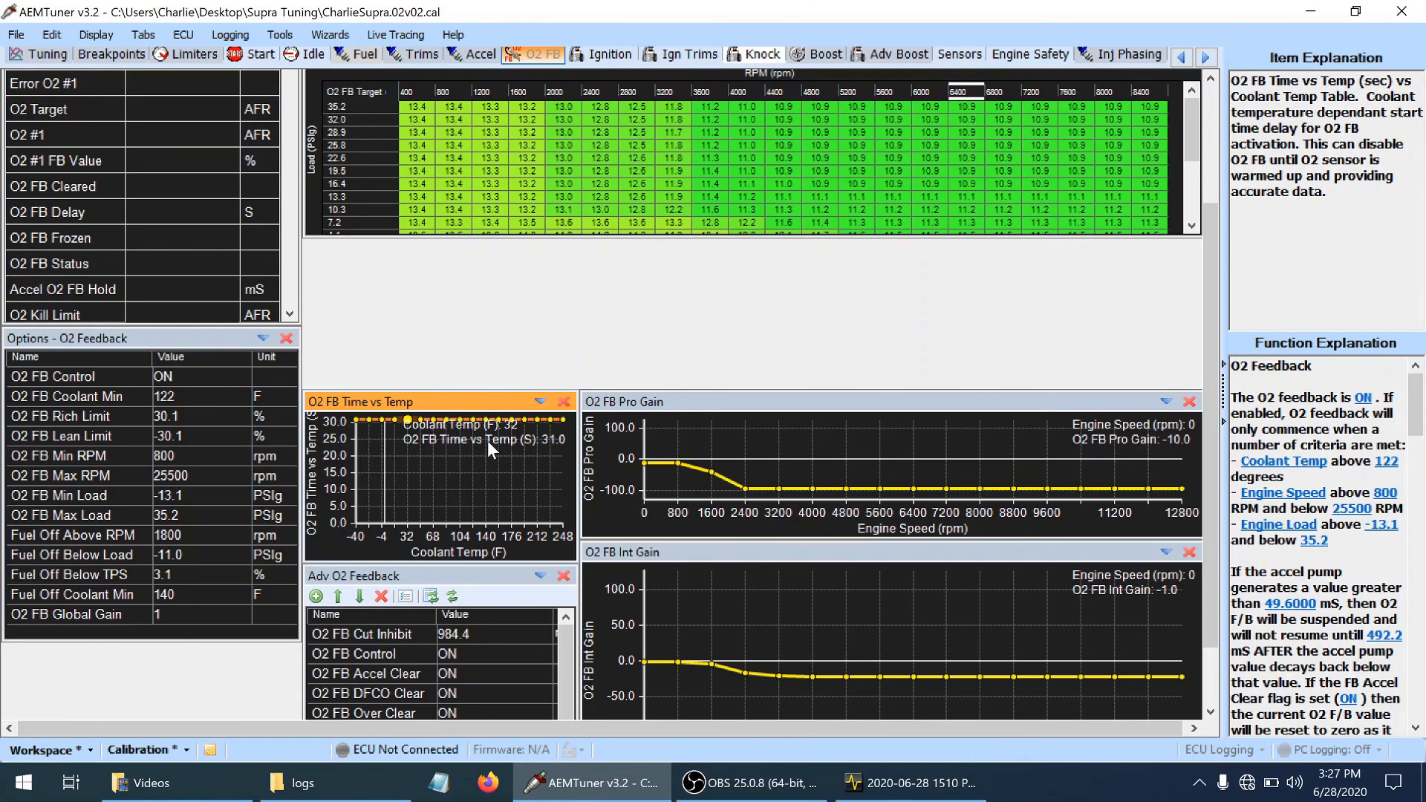
{"action": "key", "text": "ctrl+s"}
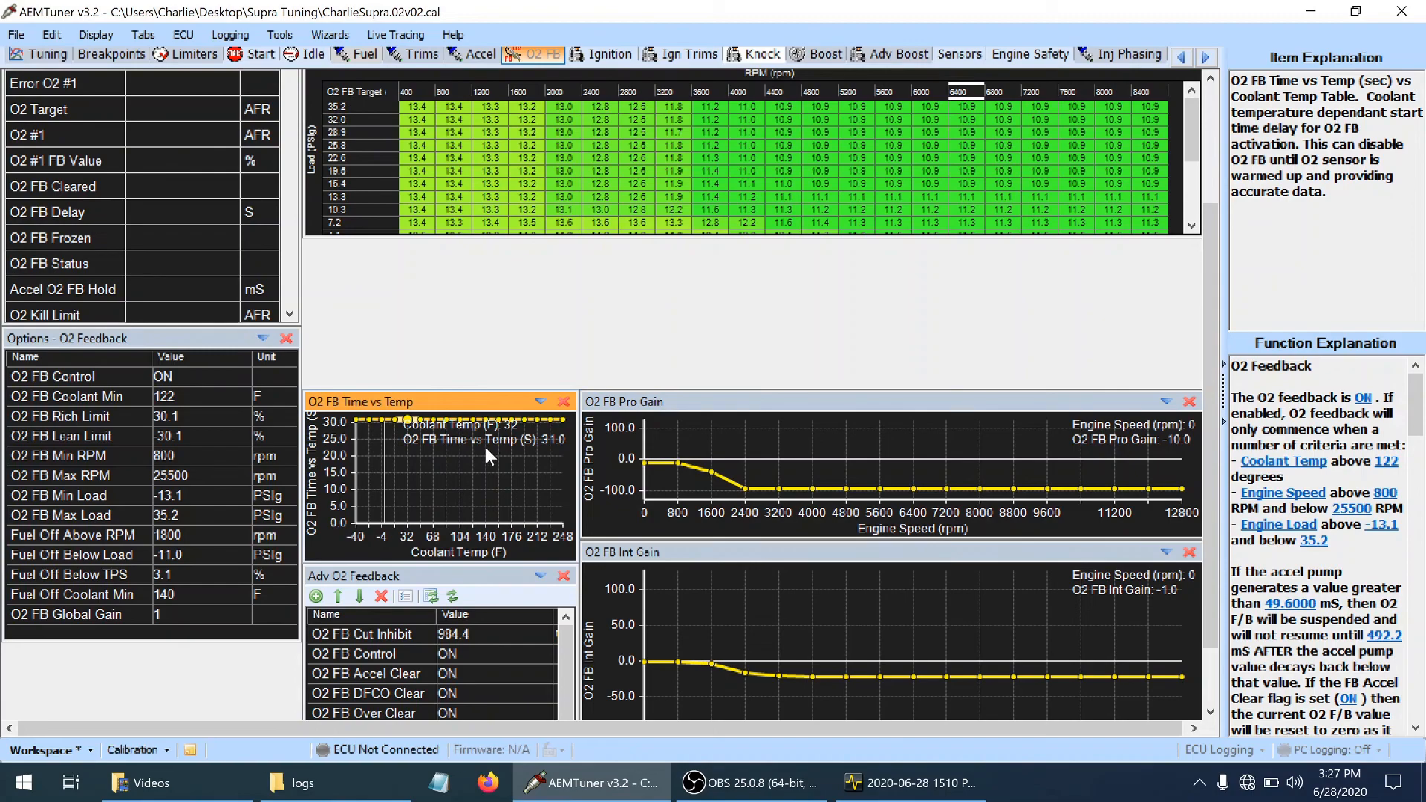
Switch to the AEMdata log and compare O2 #1 feedback, engine speed and load at about 14.4, 15.8 and 19 seconds
{"action": "left_click", "coordinate": [910, 784]}
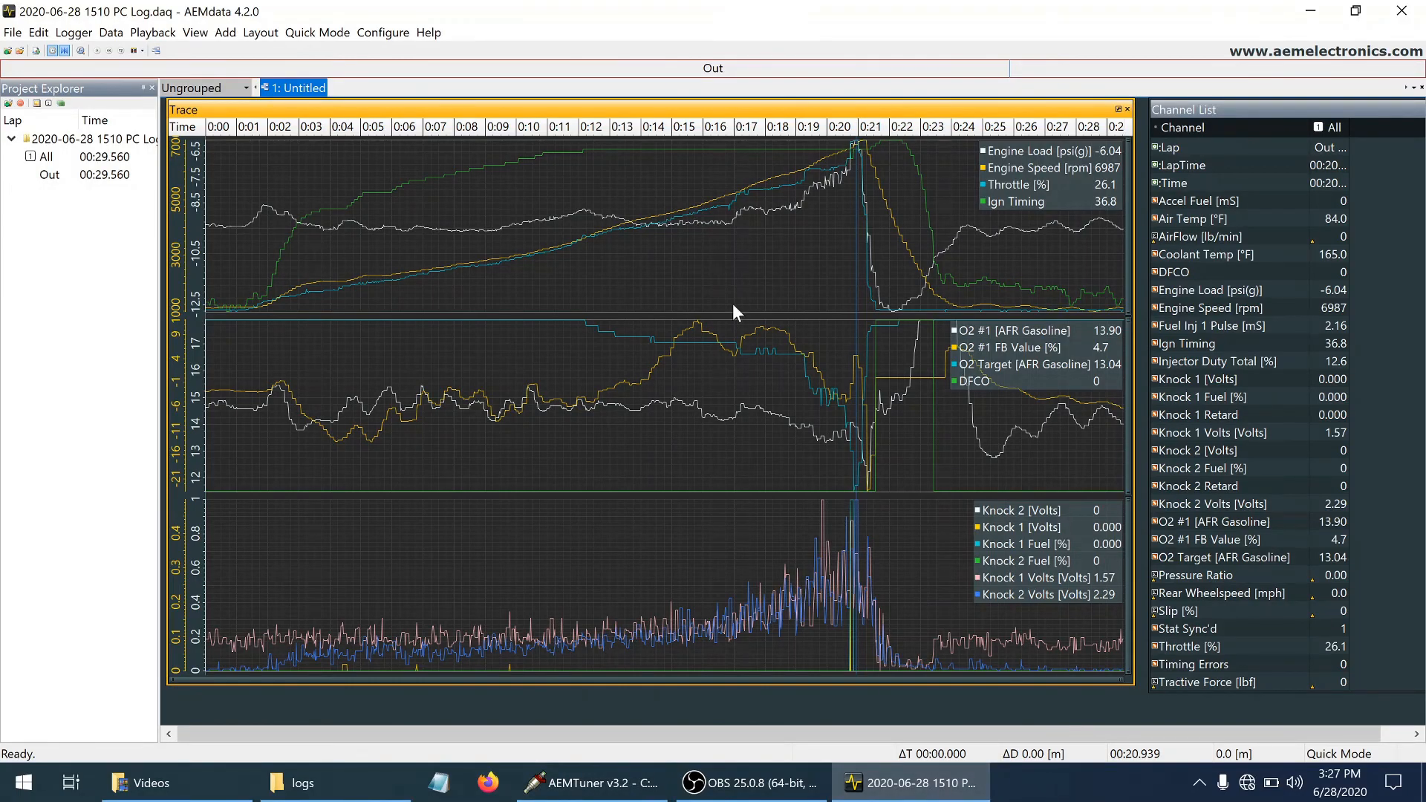
{"action": "left_click", "coordinate": [697, 325]}
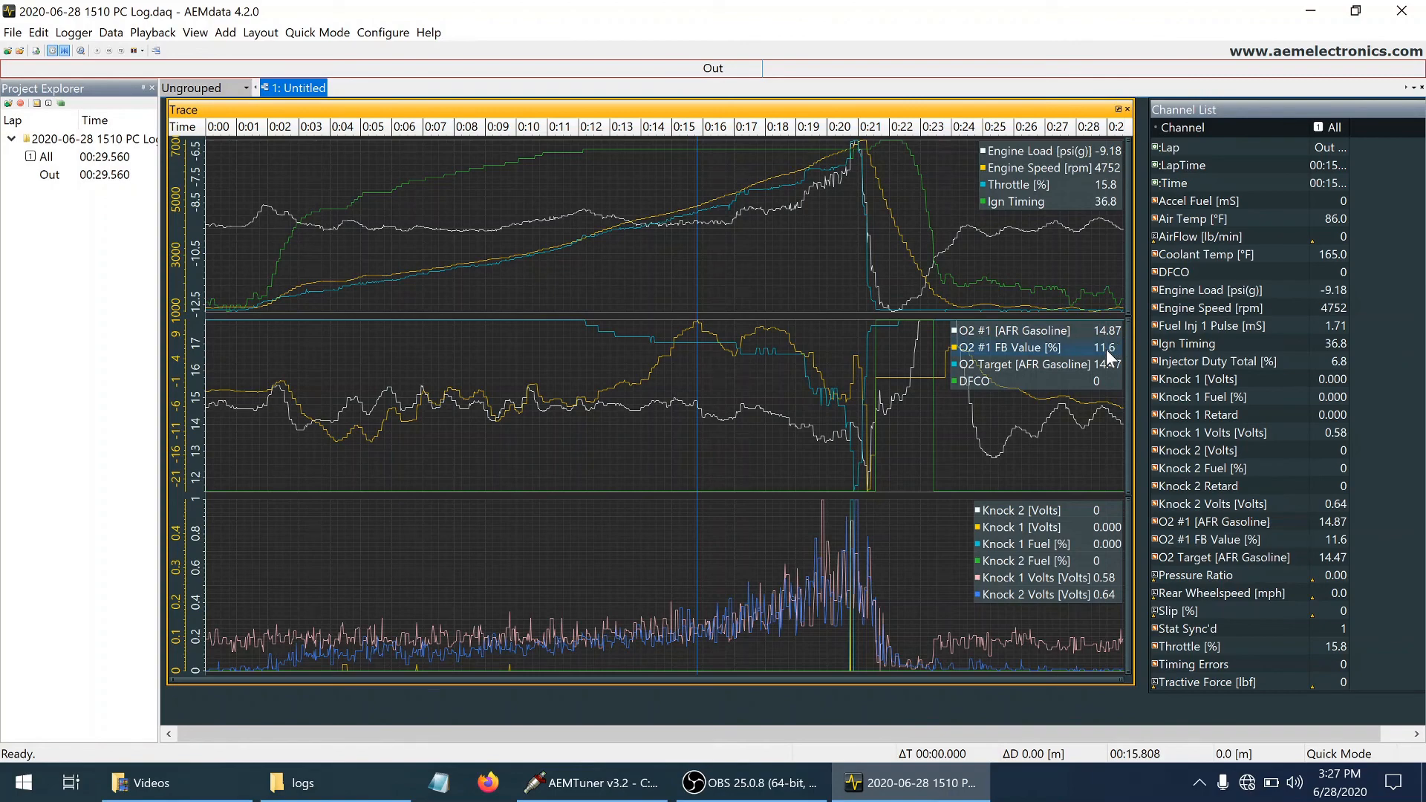
{"action": "left_click", "coordinate": [651, 369]}
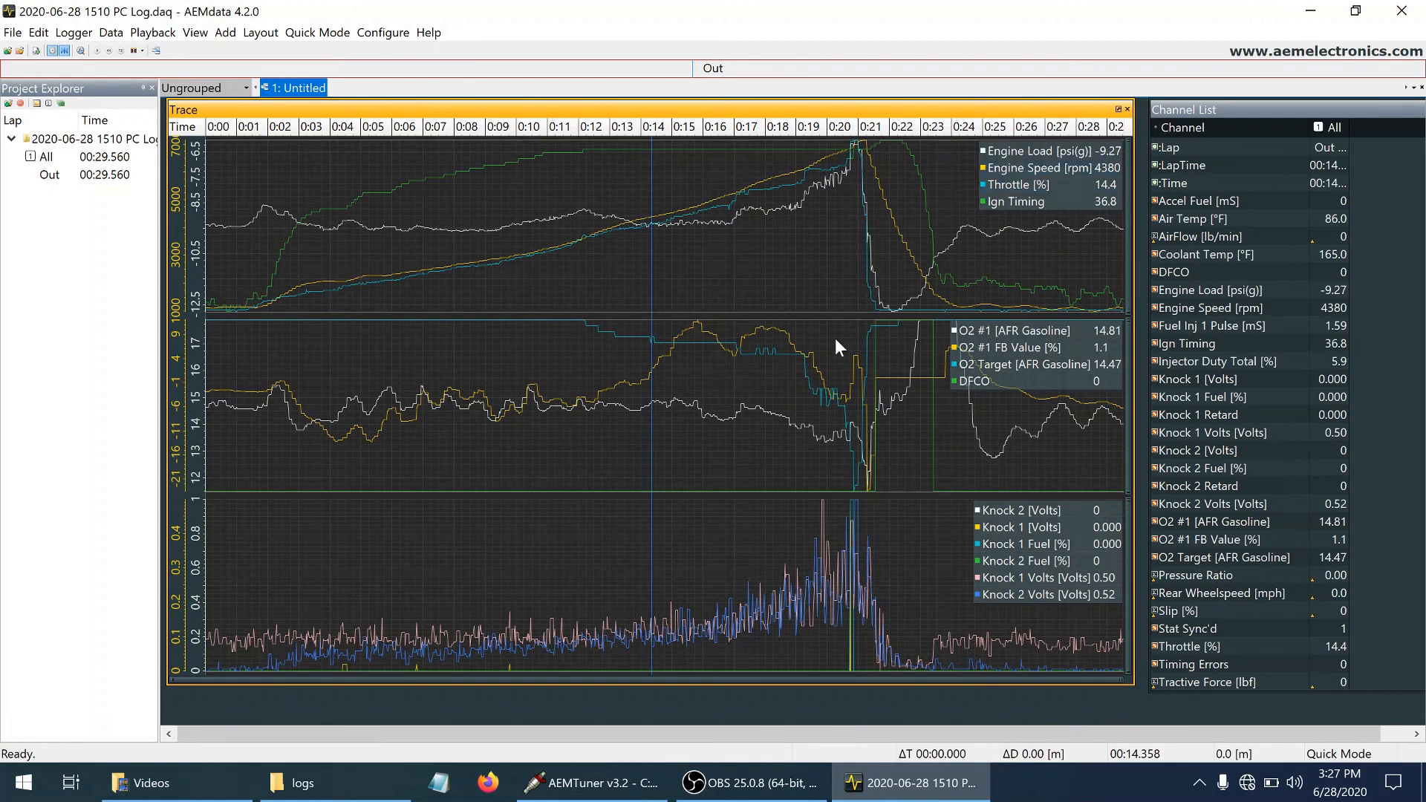
{"action": "left_click", "coordinate": [795, 349]}
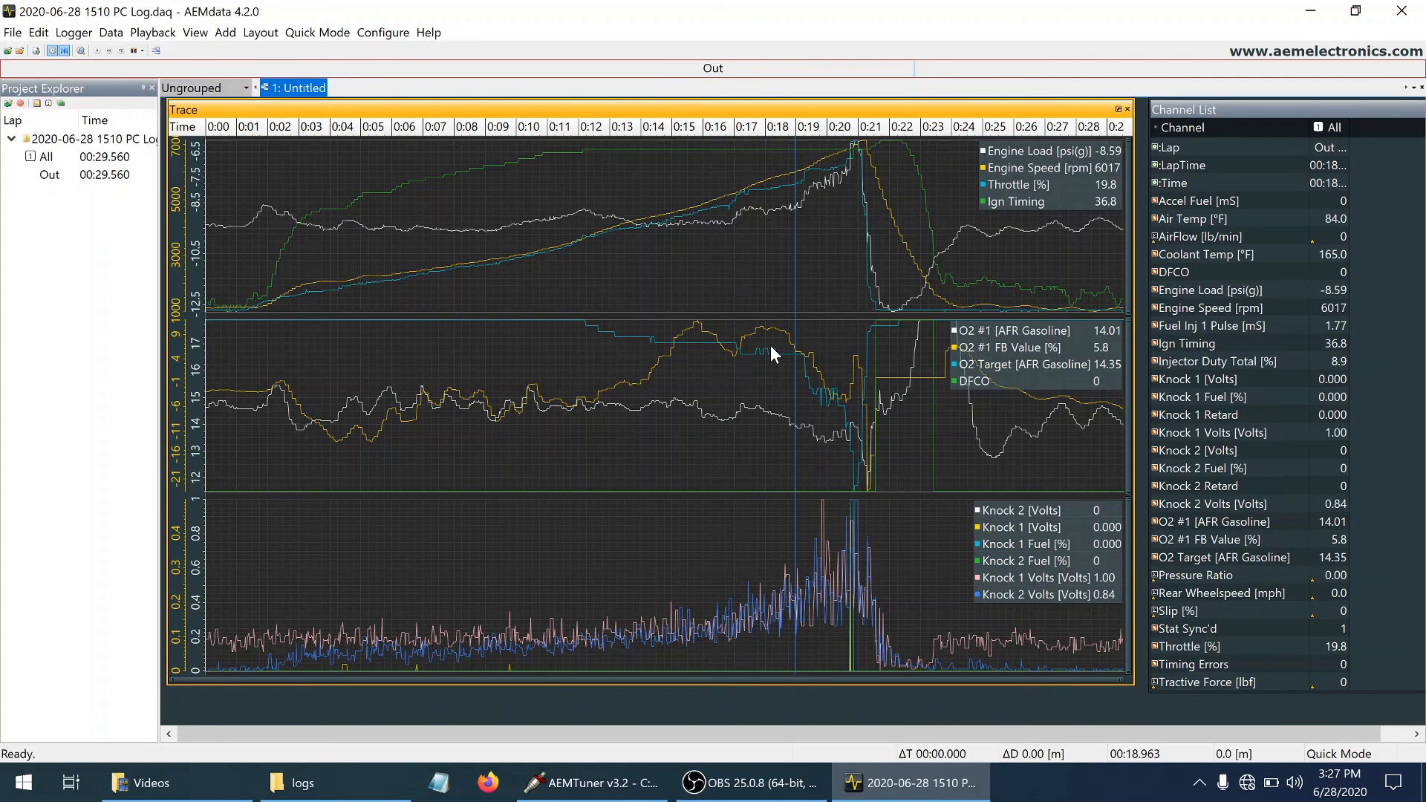
{"action": "left_click", "coordinate": [697, 328]}
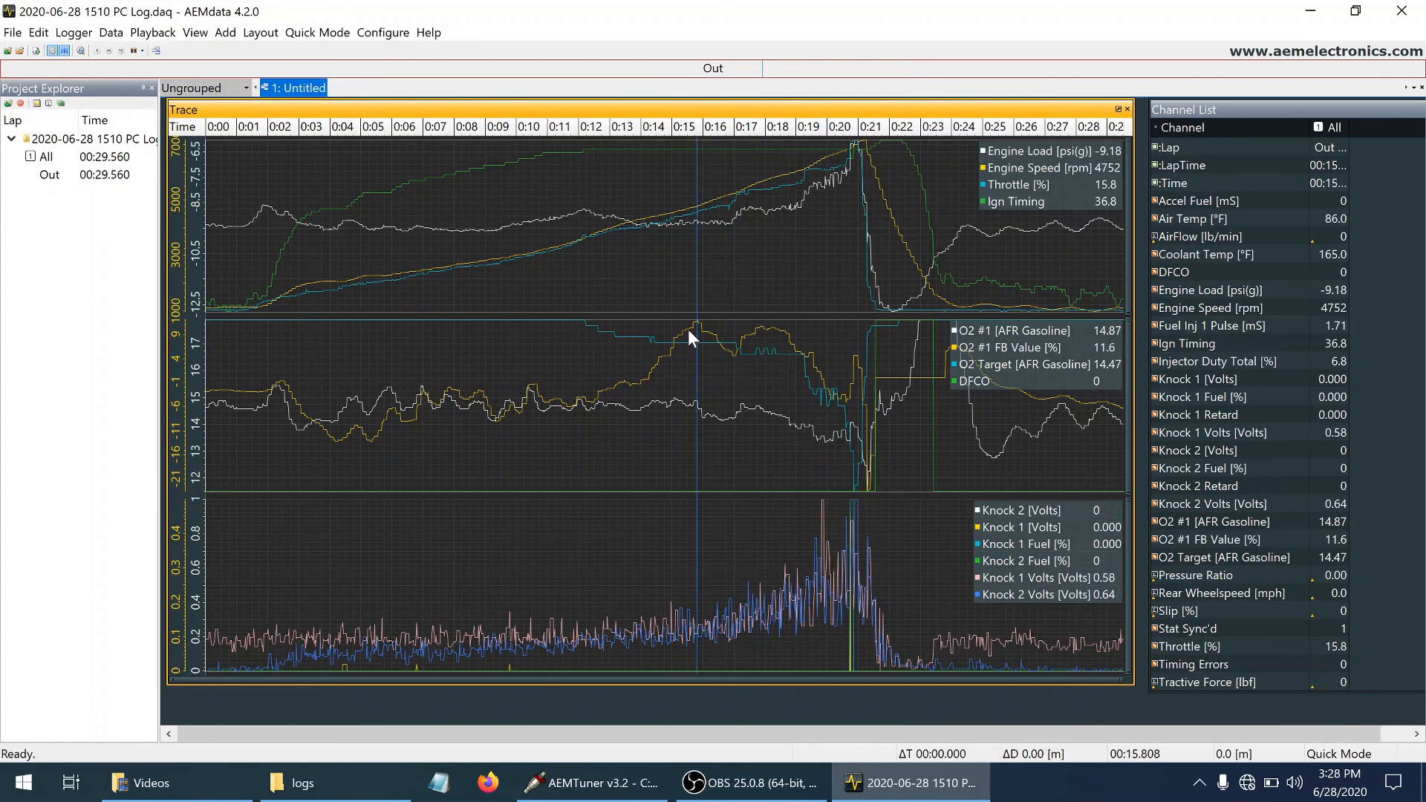
Open the fuel map in AEMTuner and compare its 4400 rpm cells between -13.1 and -5.3 PSIg load with the AEMdata log
{"action": "left_click", "coordinate": [591, 783]}
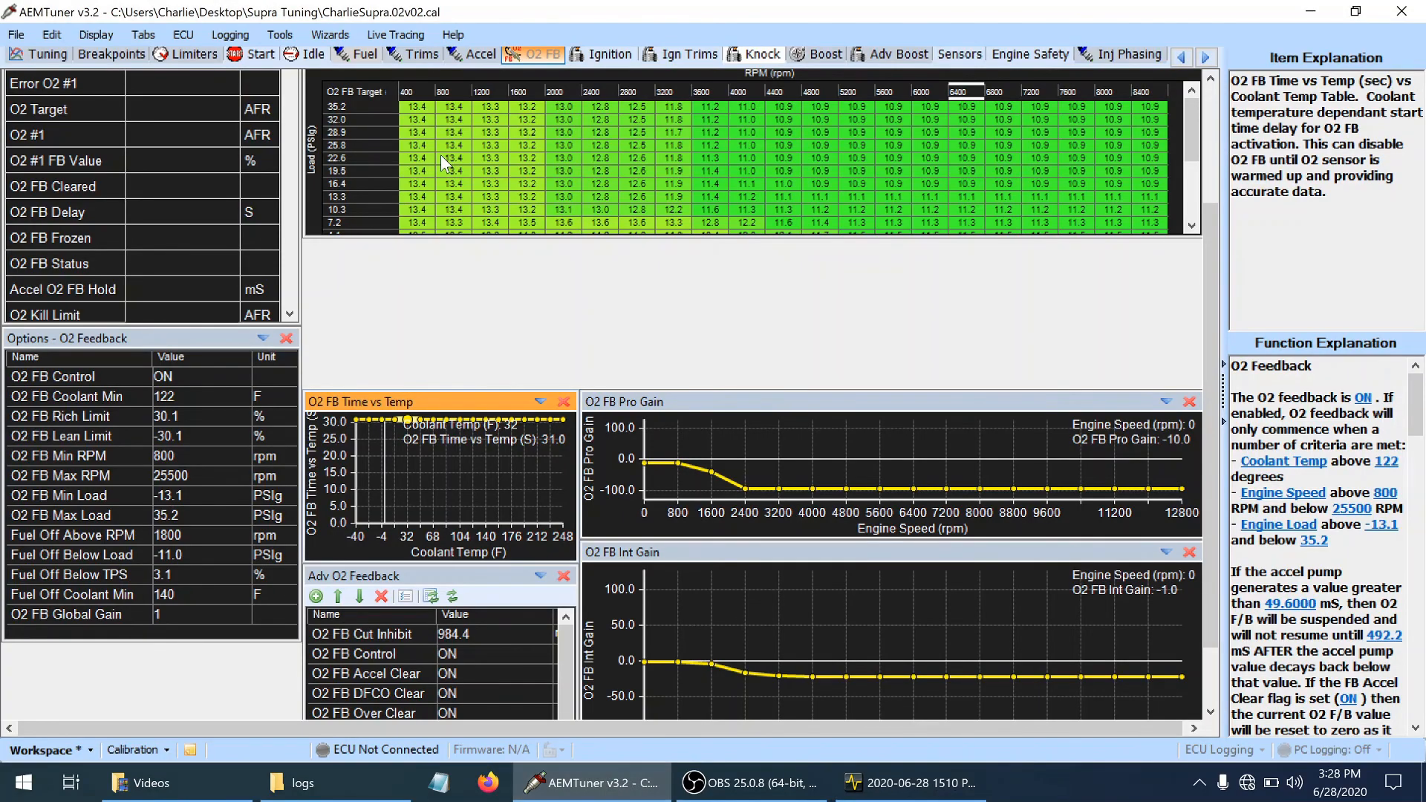
{"action": "left_click", "coordinate": [362, 56]}
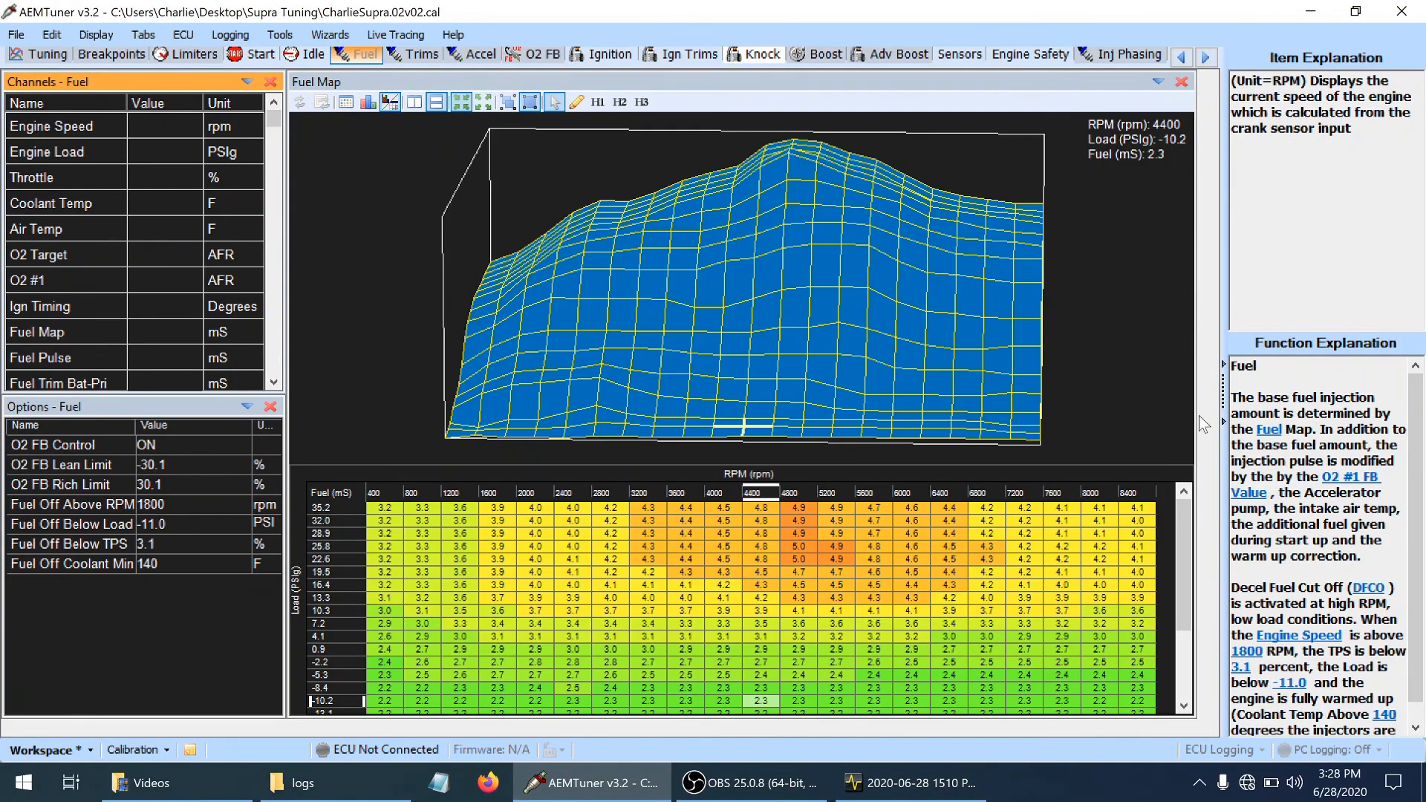
{"action": "left_click", "coordinate": [1187, 554]}
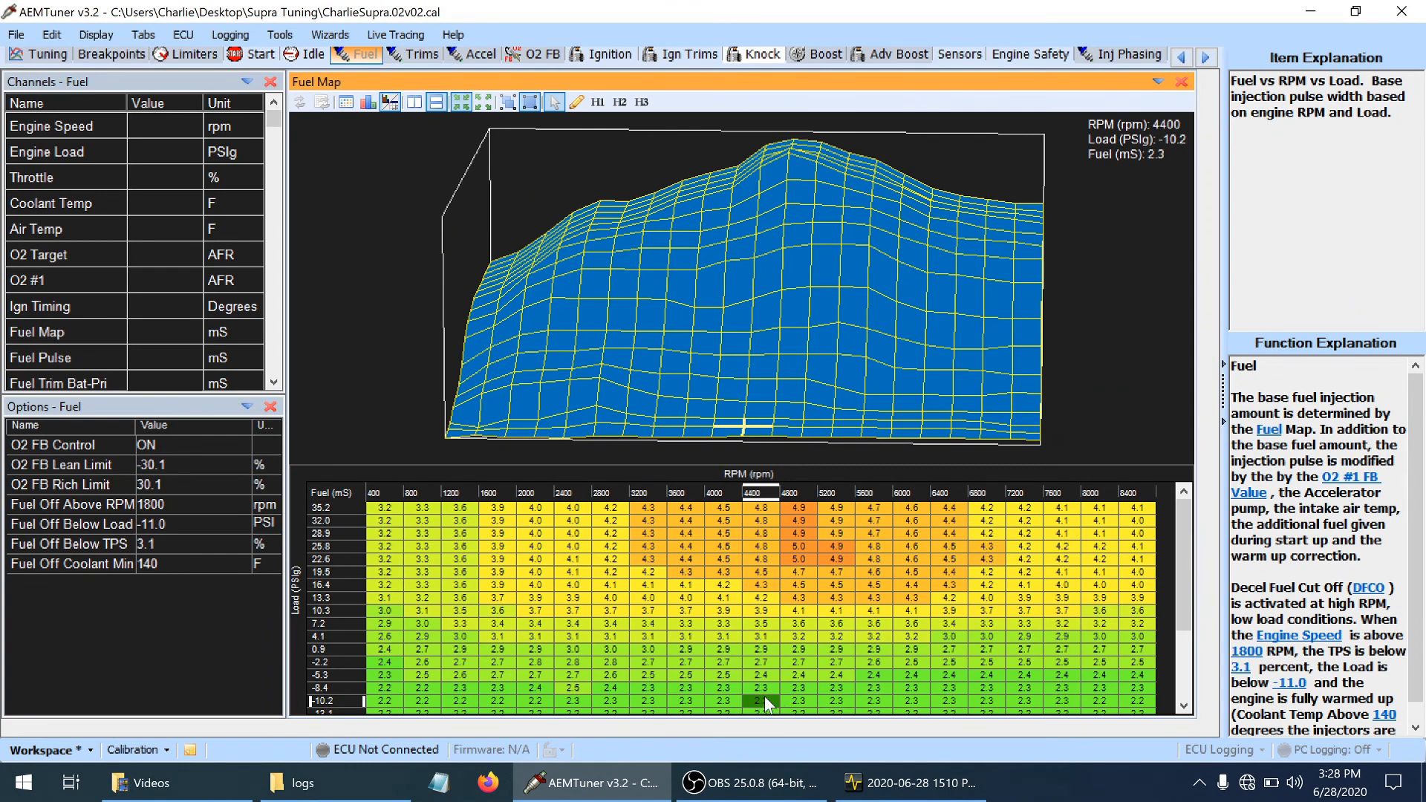
{"action": "key", "text": "Down"}
{"action": "key", "text": "Up"}
{"action": "key", "text": "Up"}
{"action": "key", "text": "Up"}
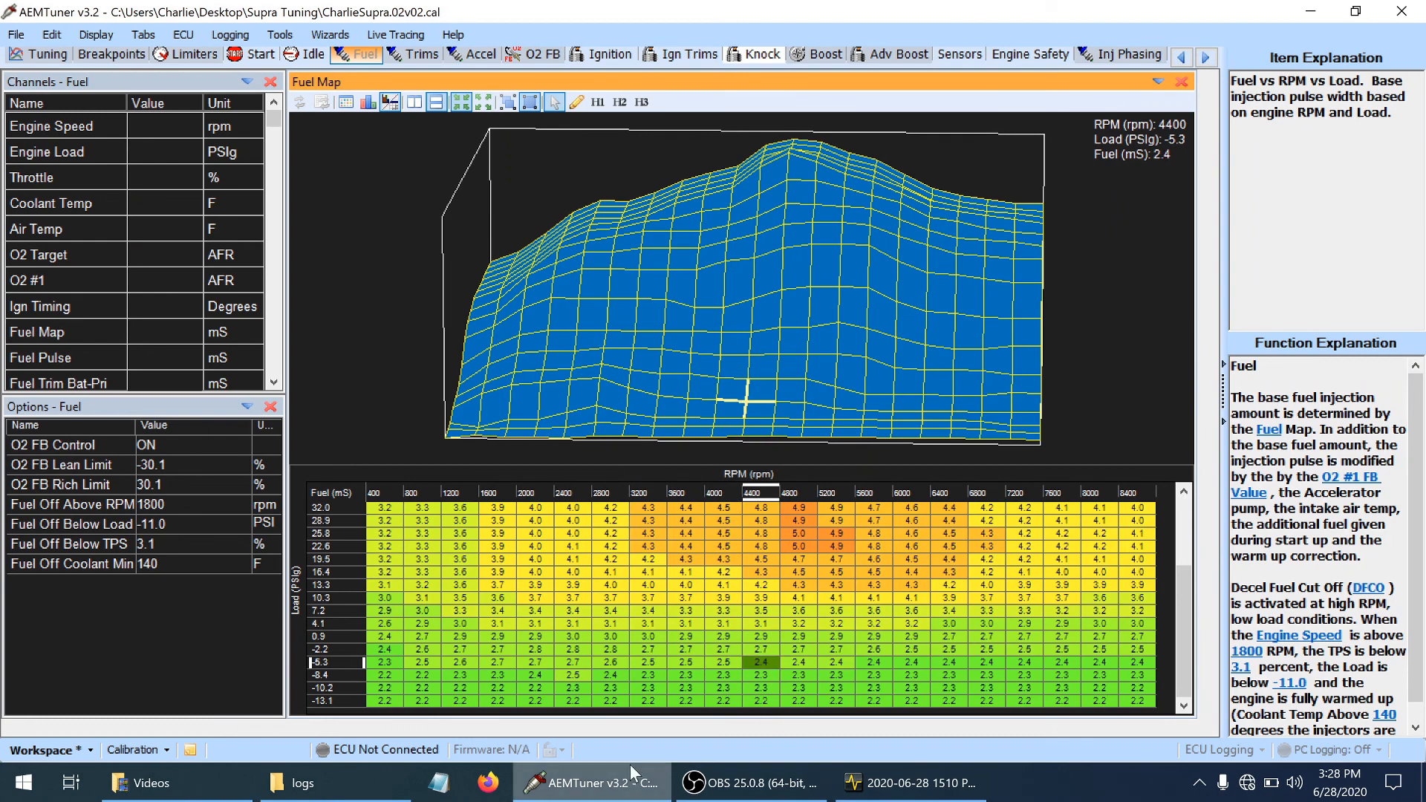
{"action": "mouse_move", "coordinate": [725, 778]}
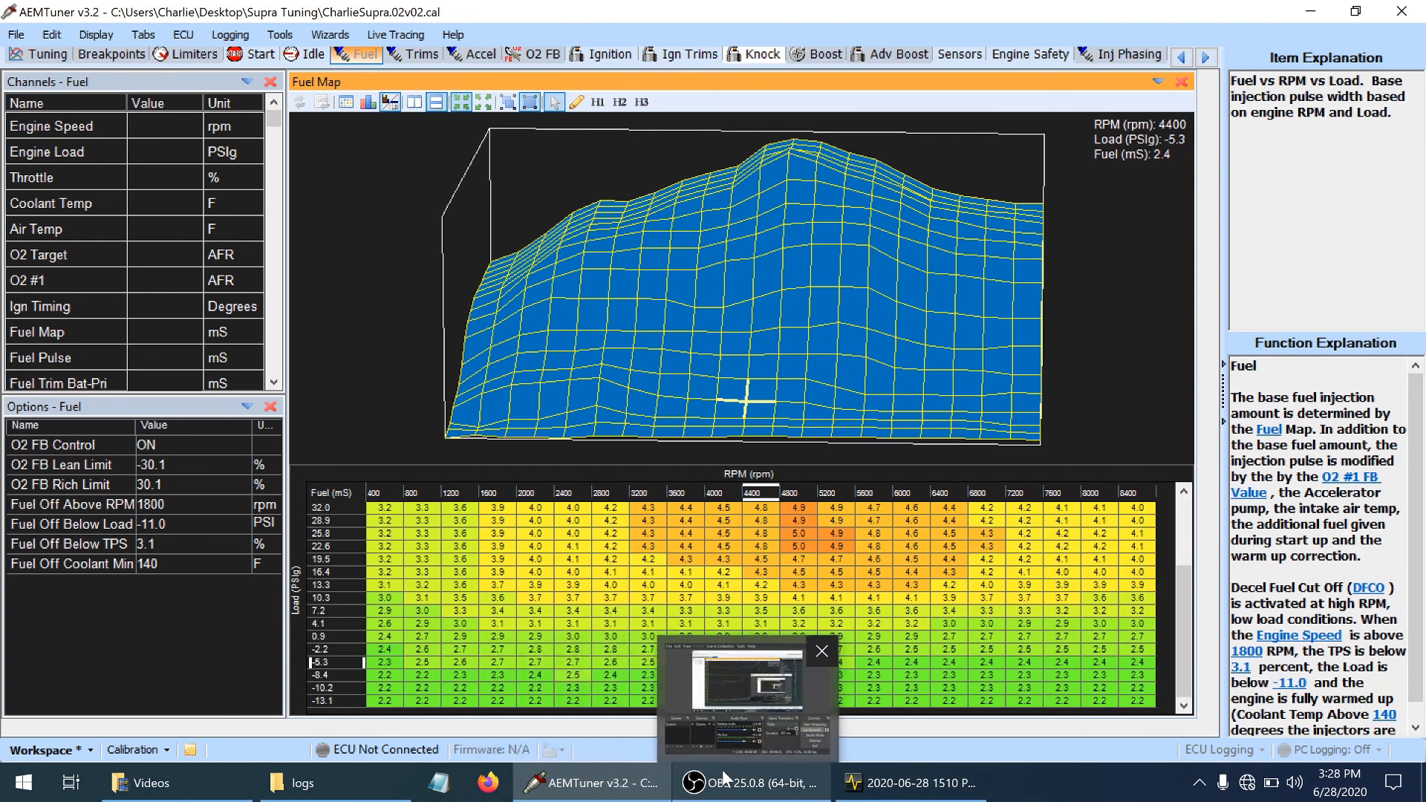
{"action": "left_click", "coordinate": [910, 783]}
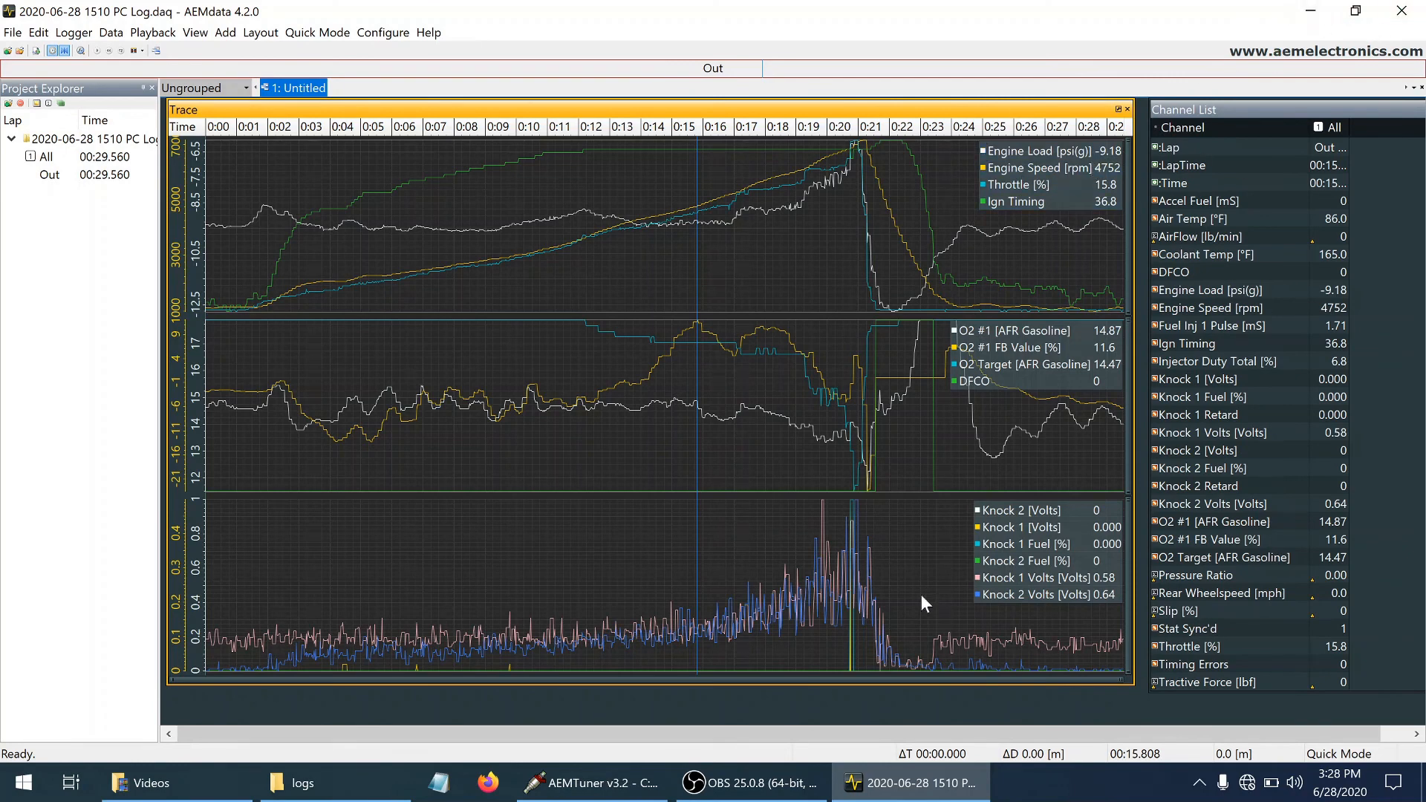
{"action": "left_click", "coordinate": [622, 795]}
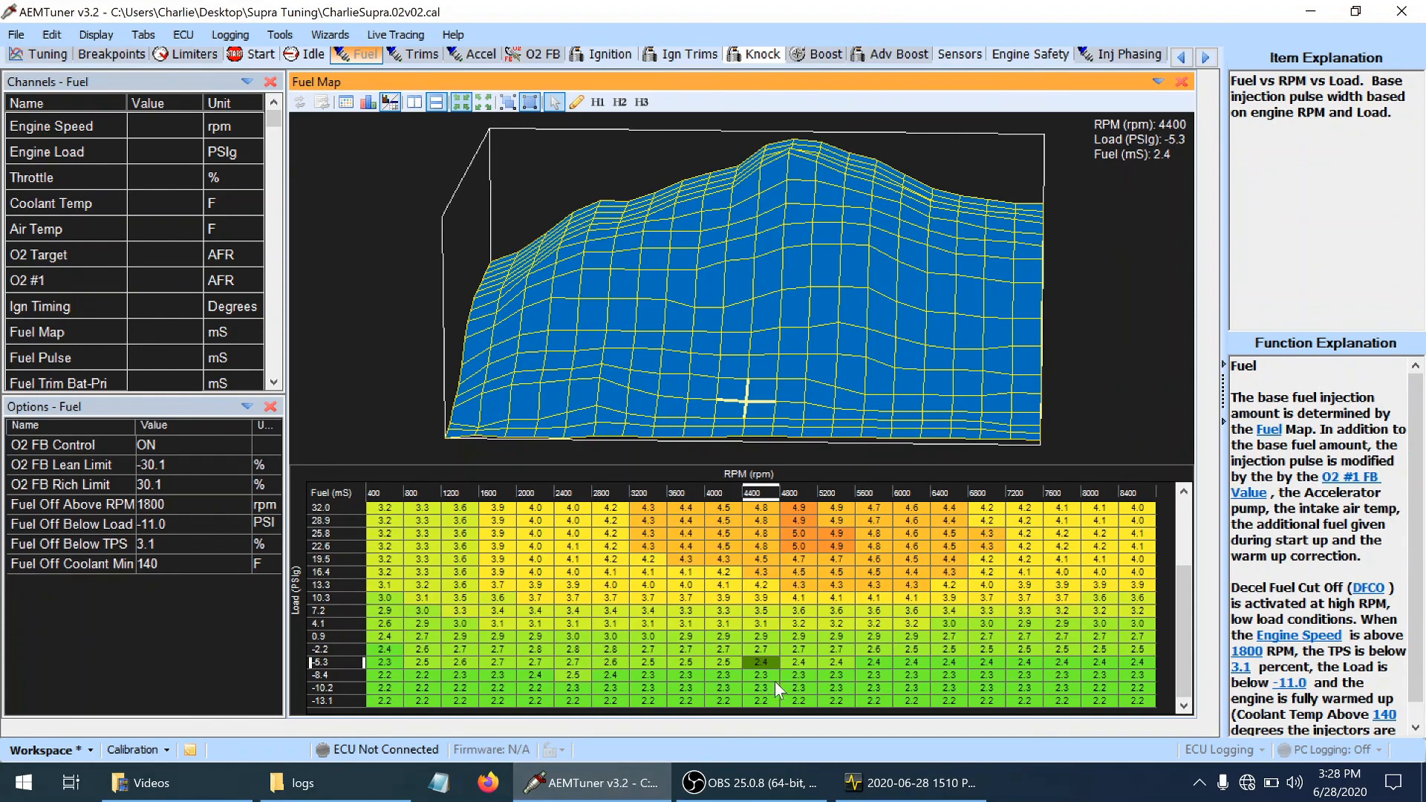
Raise the fuel map by one increment from 4400 to 6000 rpm in the -8.4 and -10.2 PSIg load rows
{"action": "left_click", "coordinate": [747, 679]}
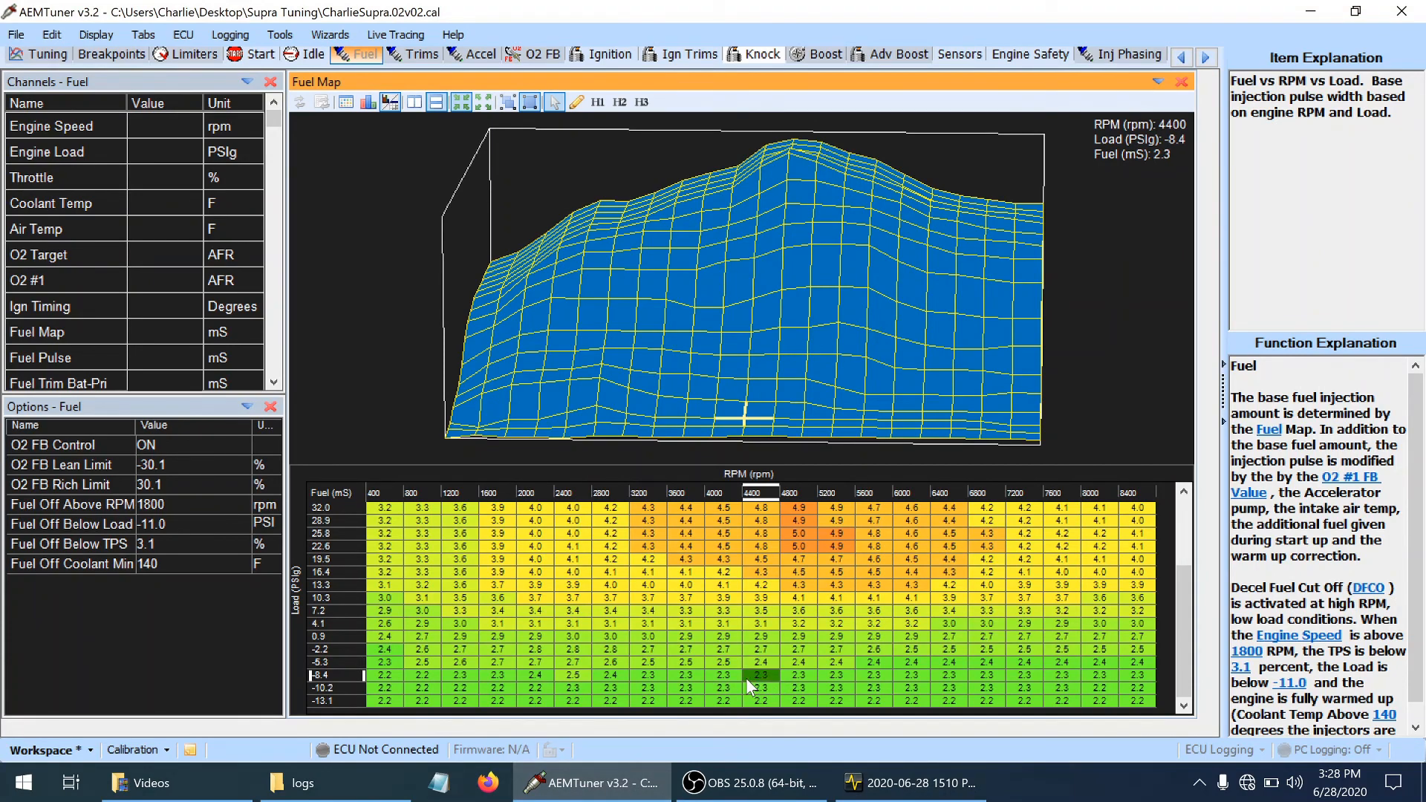
{"action": "key", "text": "Down"}
{"action": "key", "text": "Up"}
{"action": "key", "text": "Right"}
{"action": "key", "text": "Down"}
{"action": "key", "text": "Left"}
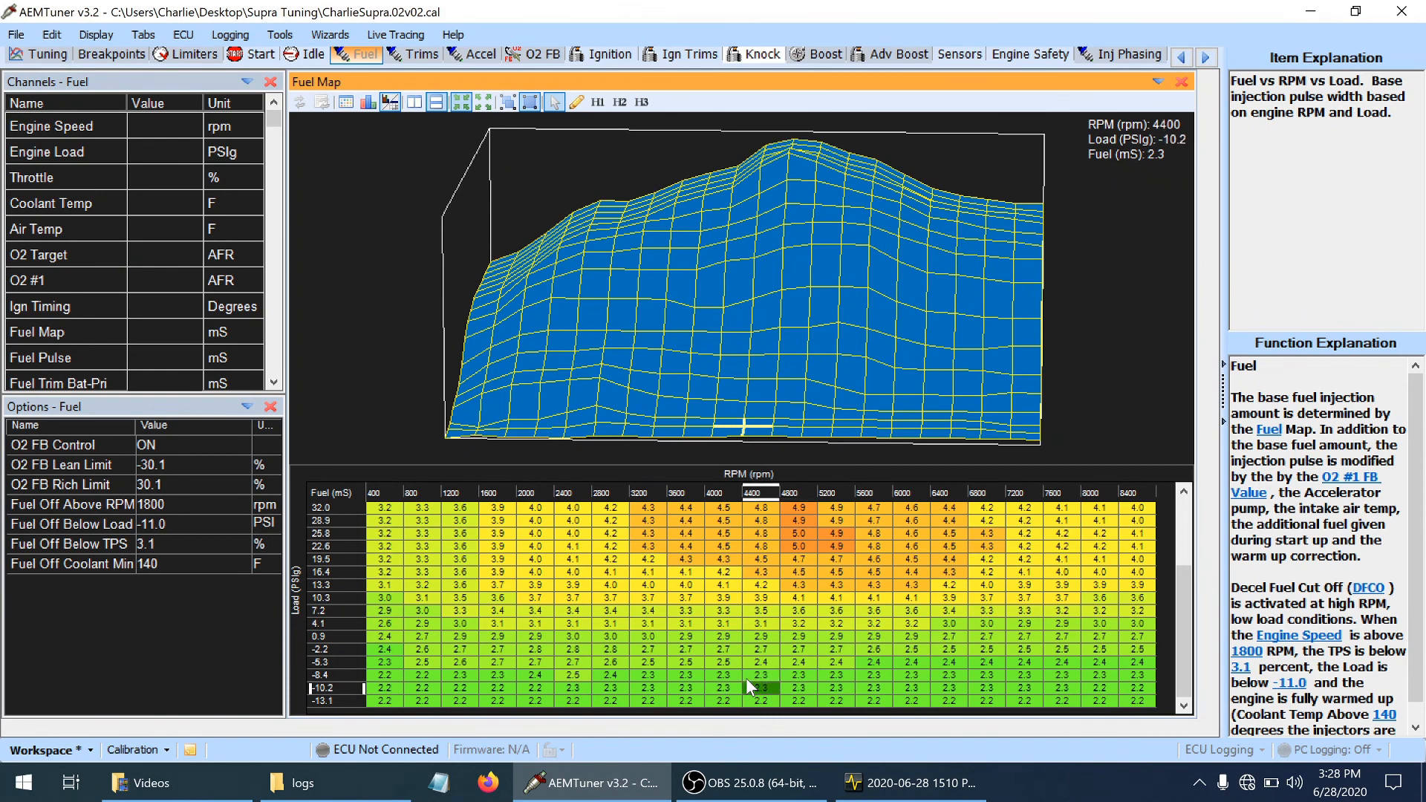
{"action": "key", "text": "shift+Up"}
{"action": "key", "text": "shift+Right"}
{"action": "key", "text": "shift+Right"}
{"action": "key", "text": "shift+Right"}
{"action": "key", "text": "shift+Right"}
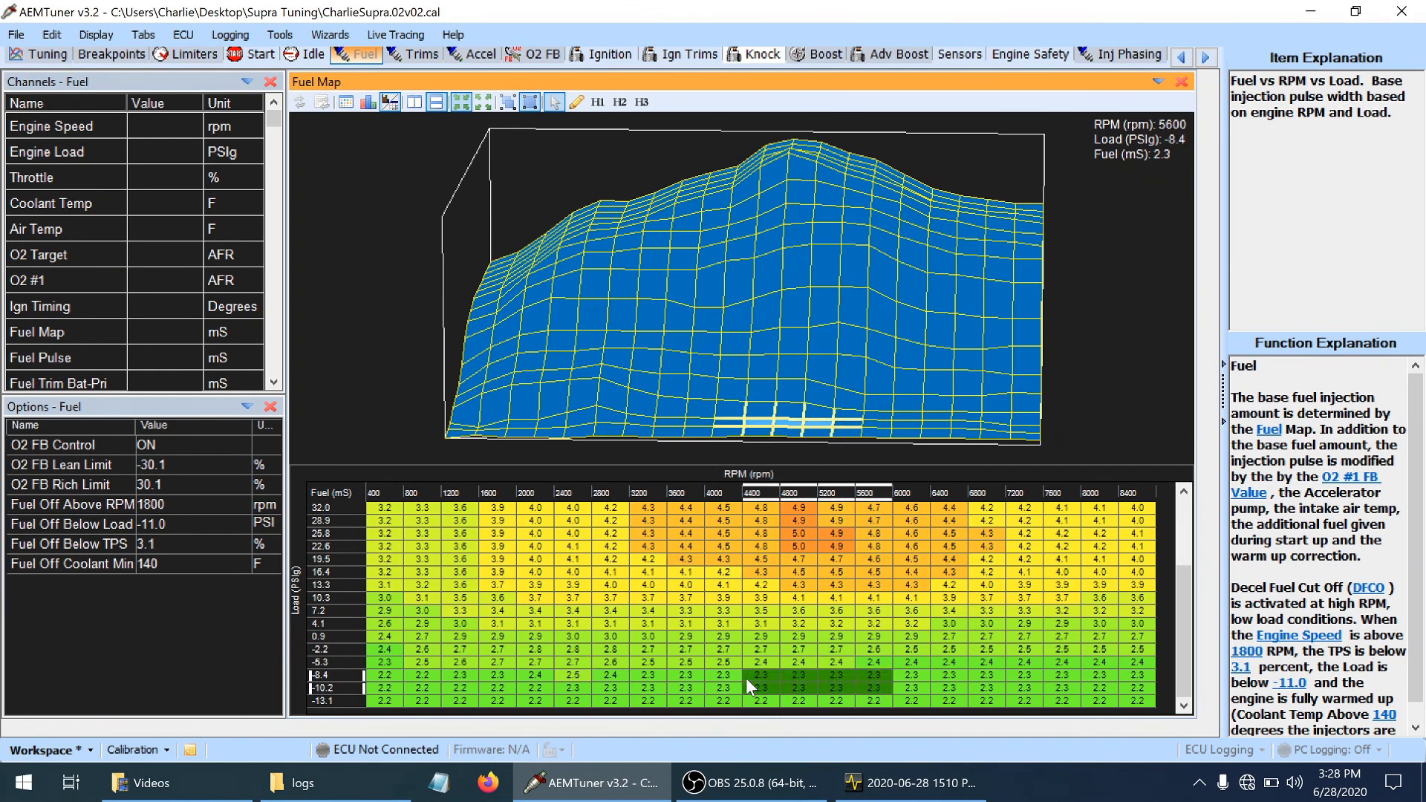
{"action": "key", "text": "plus"}
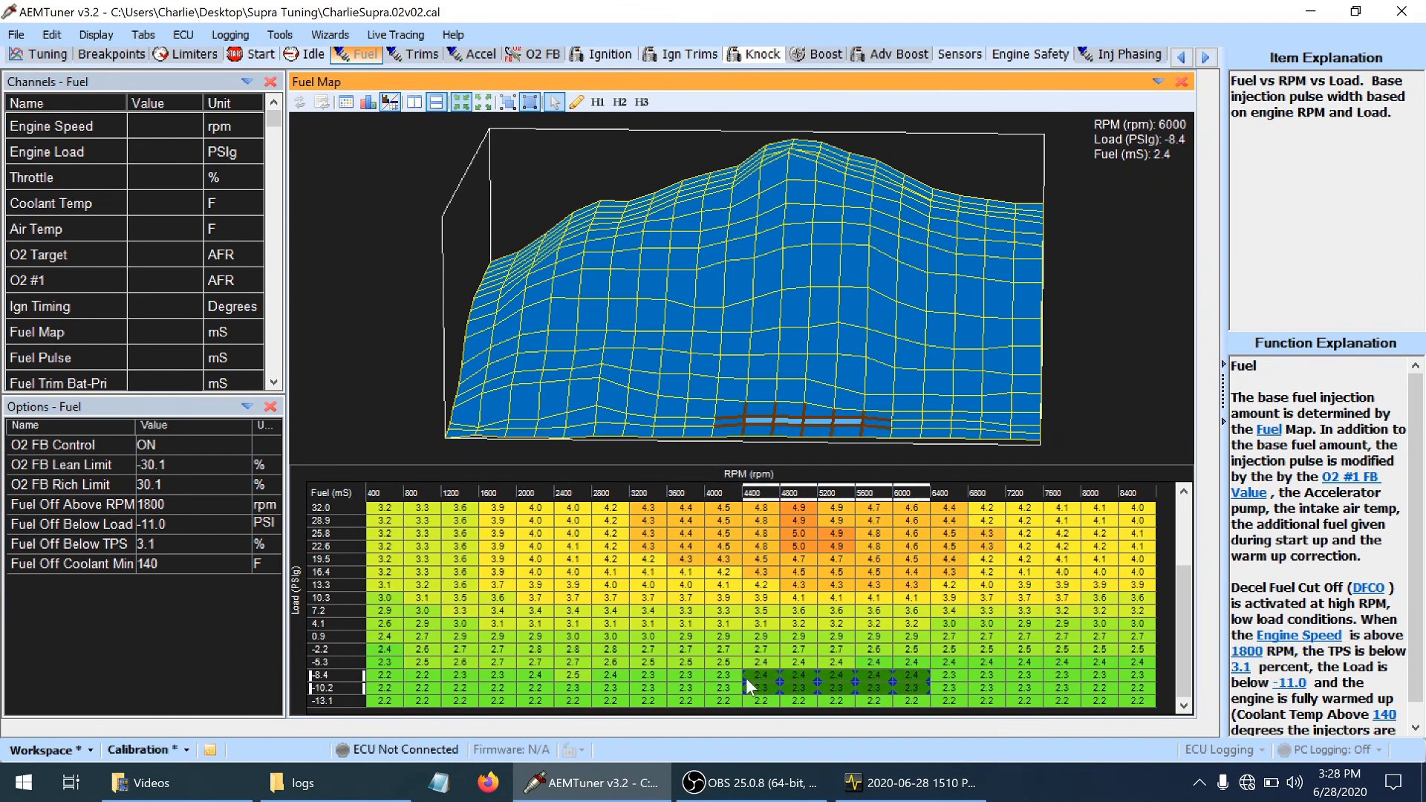
Raise fuel another increment at 4800 and 5200 rpm for -8.4 and -10.2 PSIg, and at 5600 rpm for -10.2 PSIg
{"action": "key", "text": "Down"}
{"action": "key", "text": "Left"}
{"action": "key", "text": "Left"}
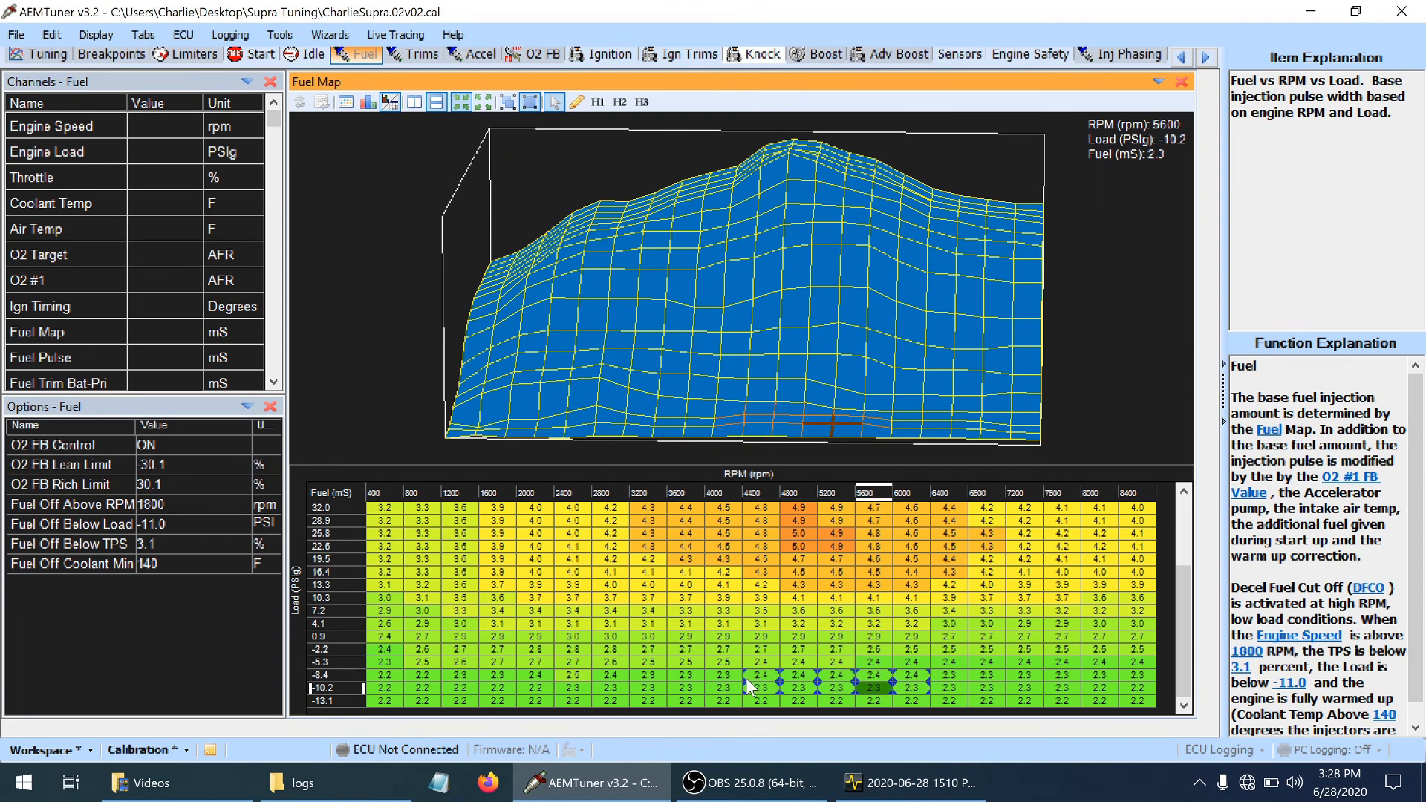
{"action": "key", "text": "shift+Left"}
{"action": "key", "text": "shift+Up"}
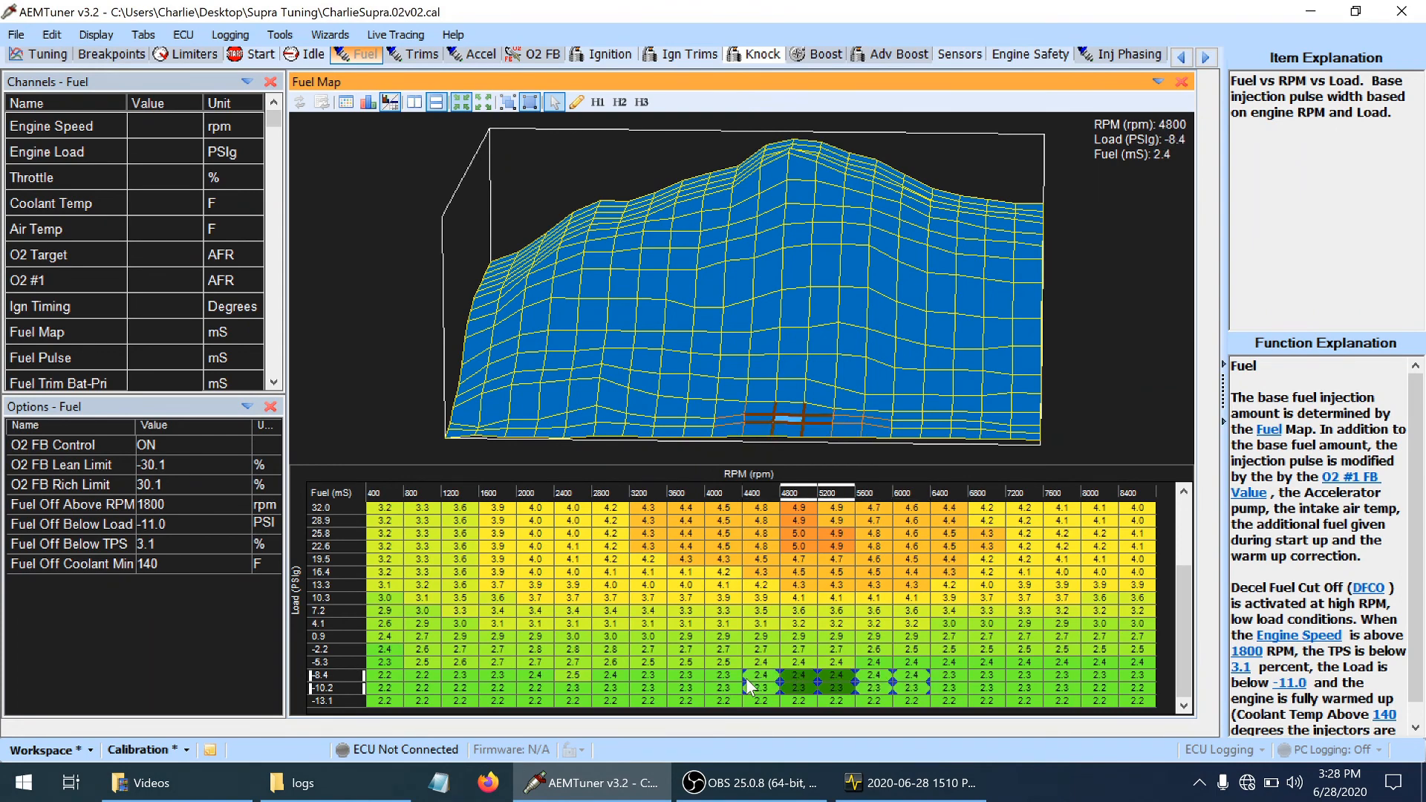
{"action": "key", "text": "plus"}
{"action": "key", "text": "Up"}
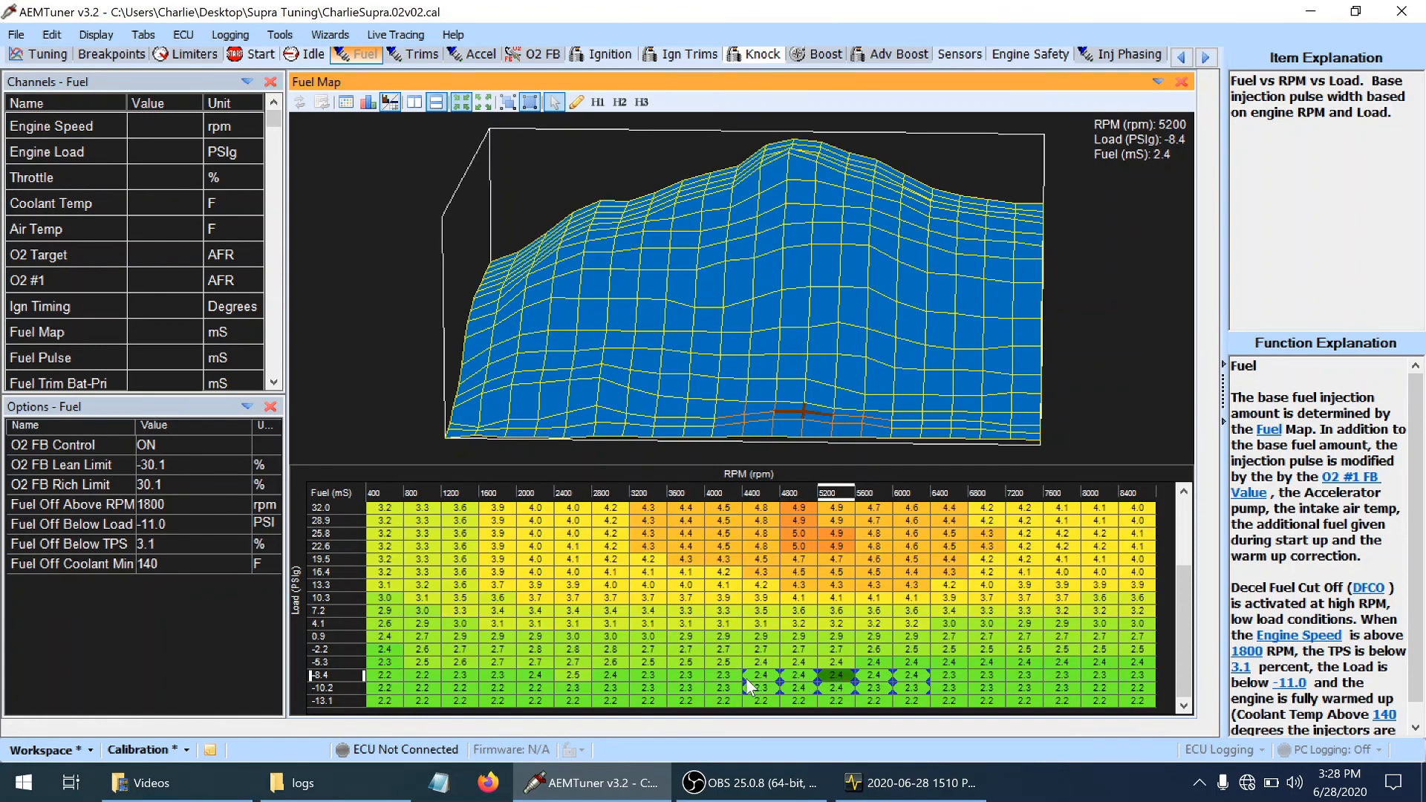
{"action": "key", "text": "Right"}
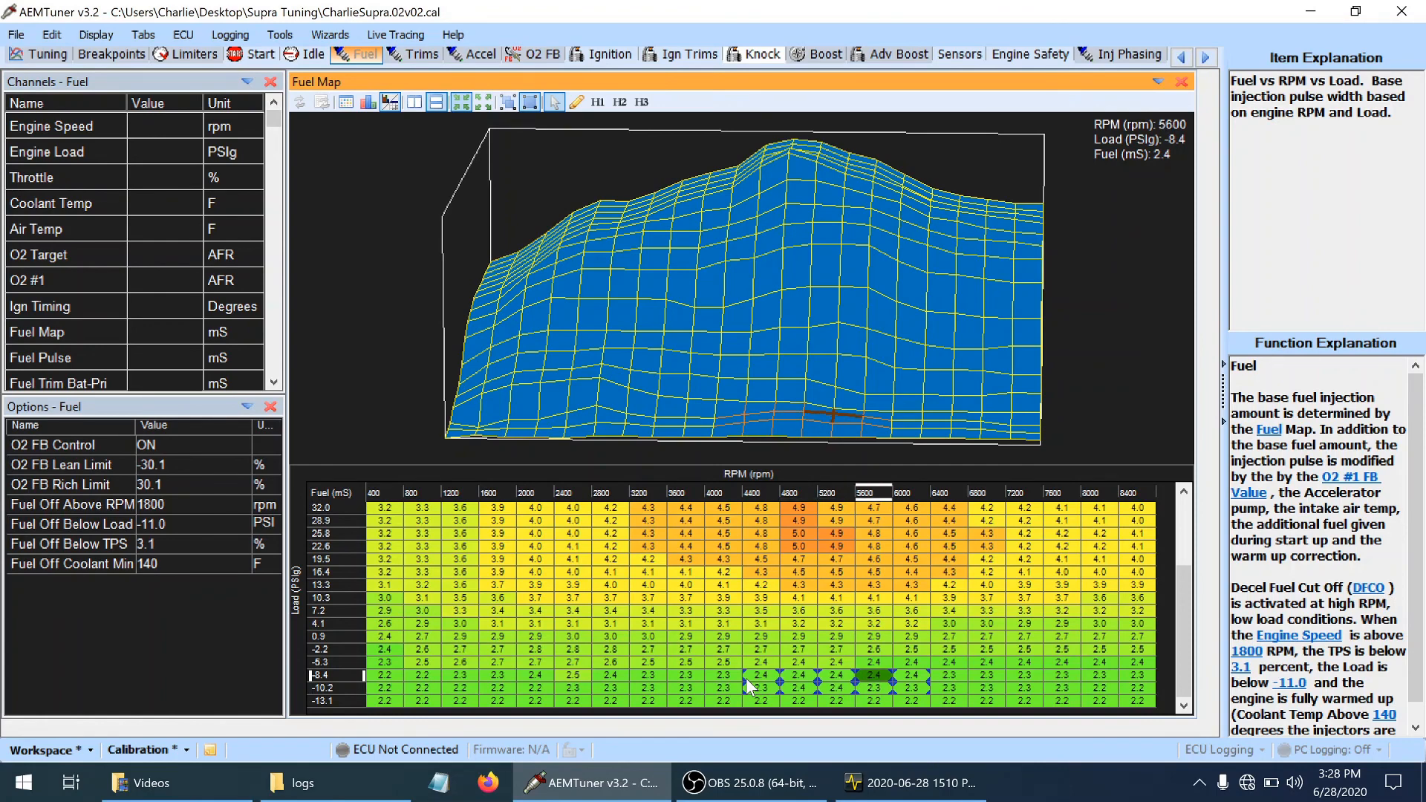
{"action": "key", "text": "Down"}
{"action": "key", "text": "plus"}
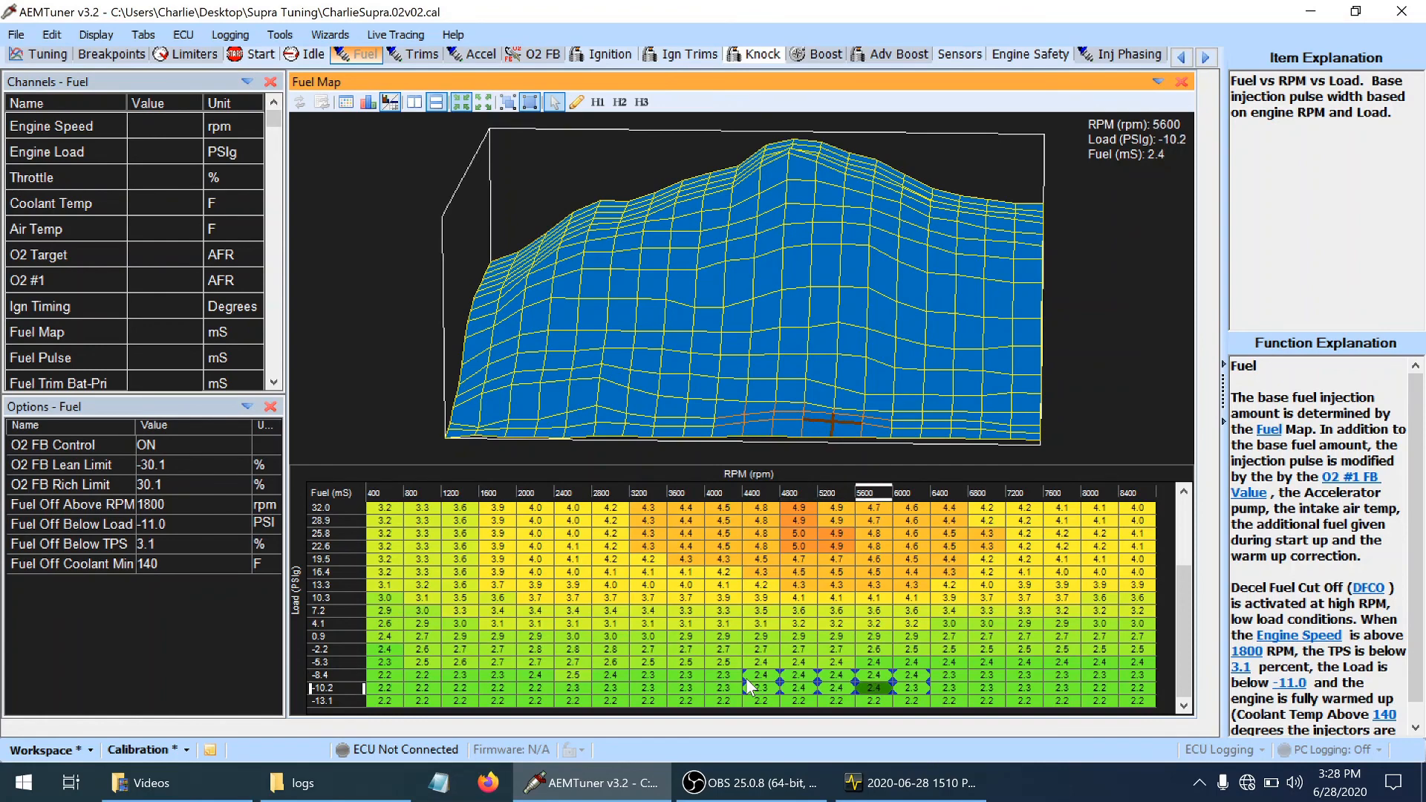
Raise the fuel values in the -10.2 PSIg load row by one increment from 6000 to 8400 rpm
{"action": "key", "text": "Right"}
{"action": "key", "text": "shift+Right"}
{"action": "key", "text": "shift+Right"}
{"action": "key", "text": "shift+Right"}
{"action": "key", "text": "shift+Right"}
{"action": "key", "text": "shift+Right"}
{"action": "key", "text": "shift+Right"}
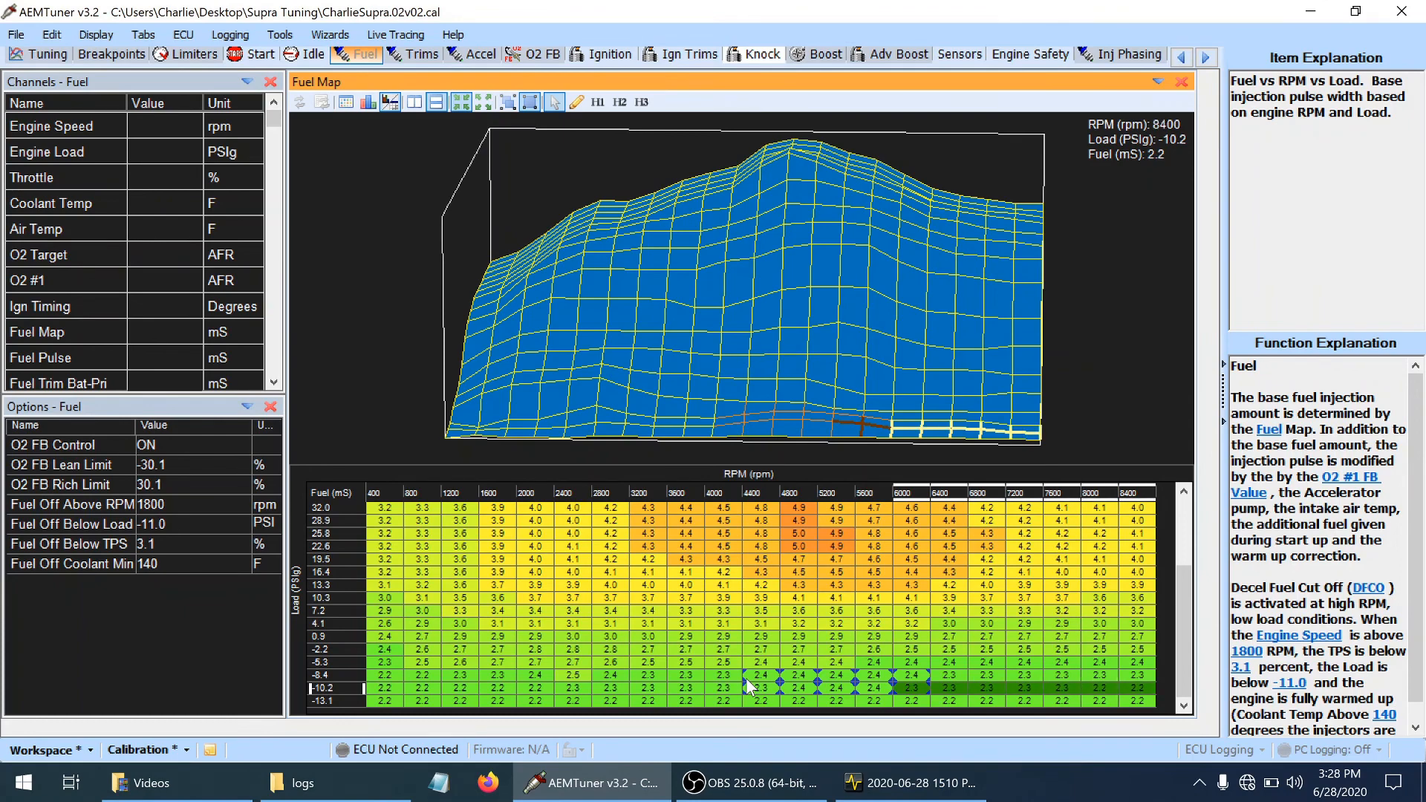
{"action": "key", "text": "plus"}
{"action": "key", "text": "Right"}
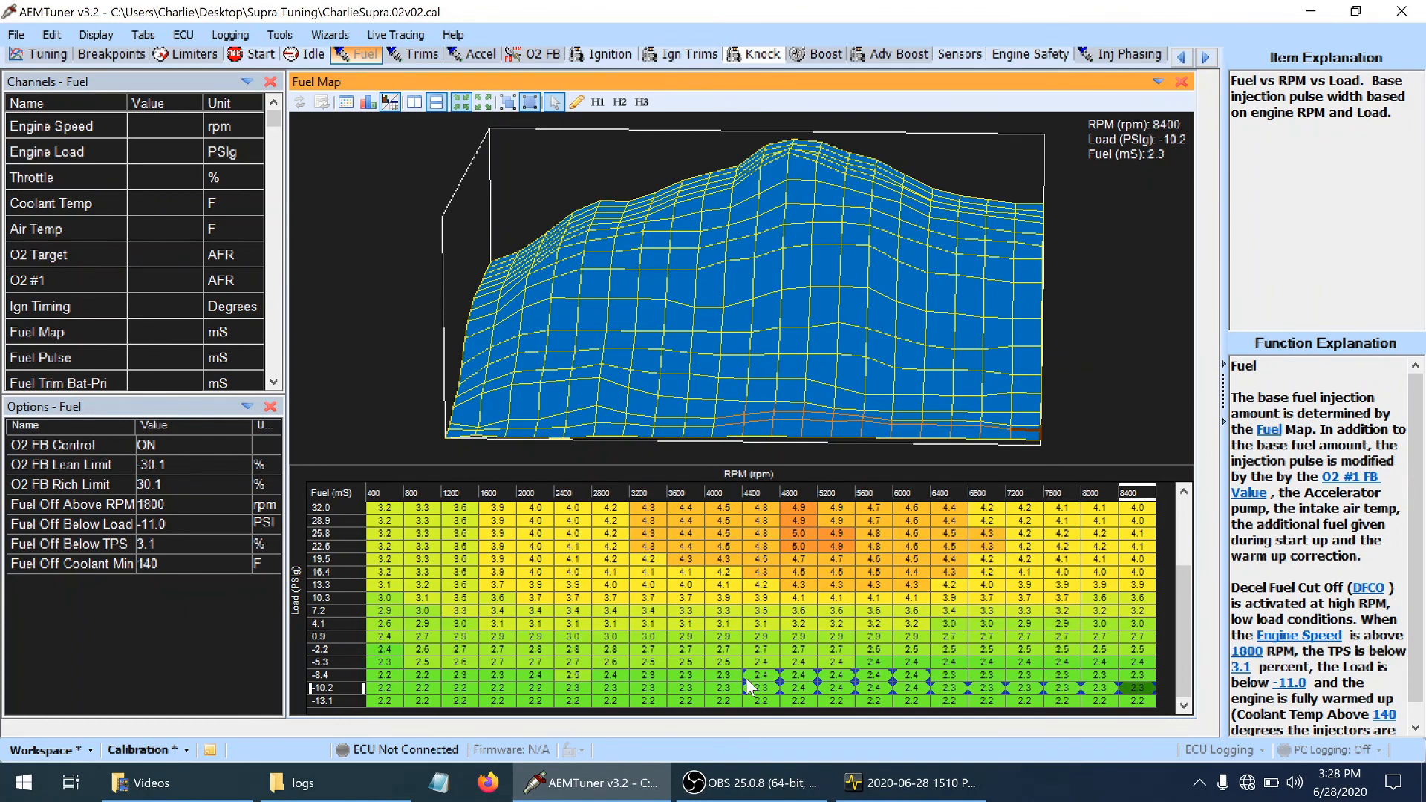
Raise the fuel values in the -8.4 PSIg load row by one increment from 6400 to 8400 rpm
{"action": "key", "text": "Down"}
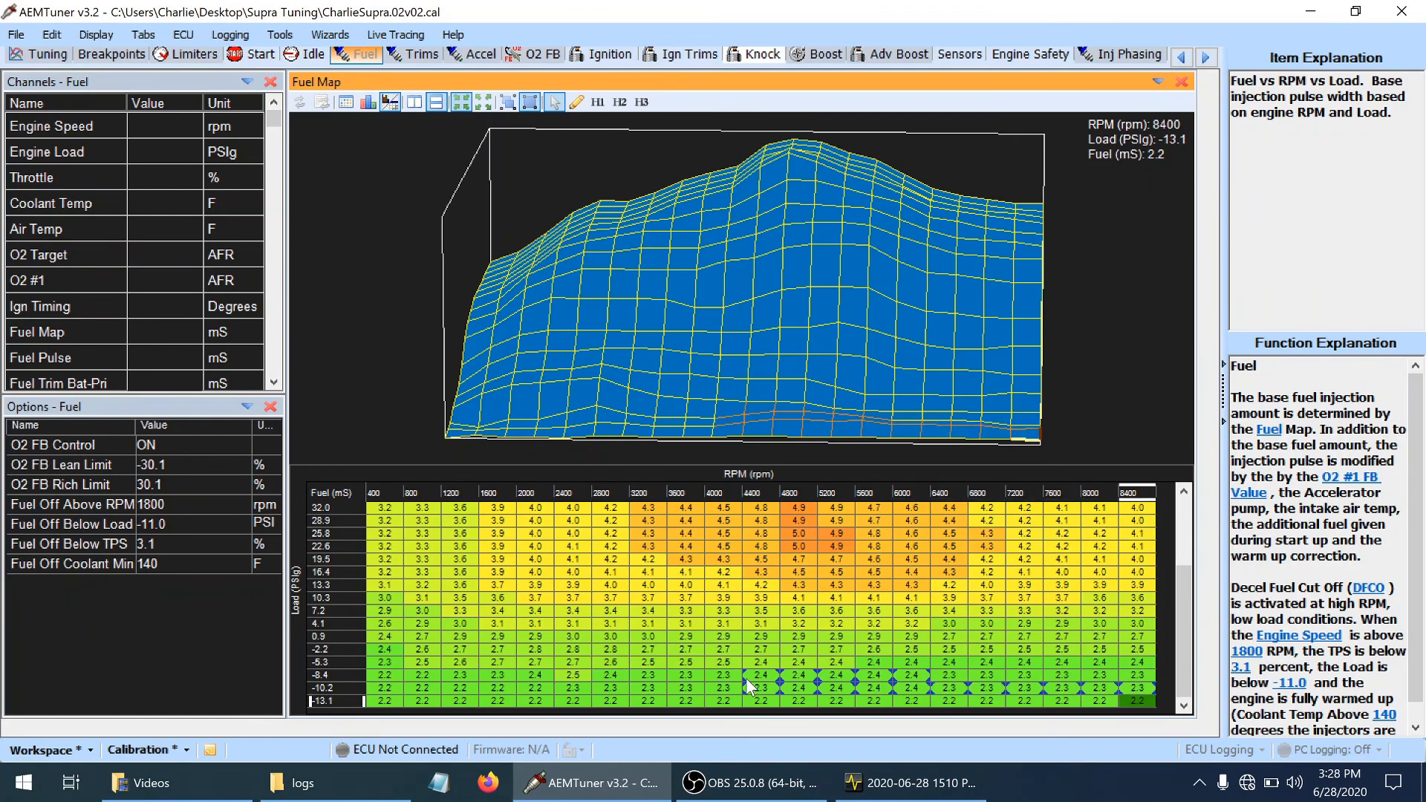
{"action": "key", "text": "Up"}
{"action": "key", "text": "Left"}
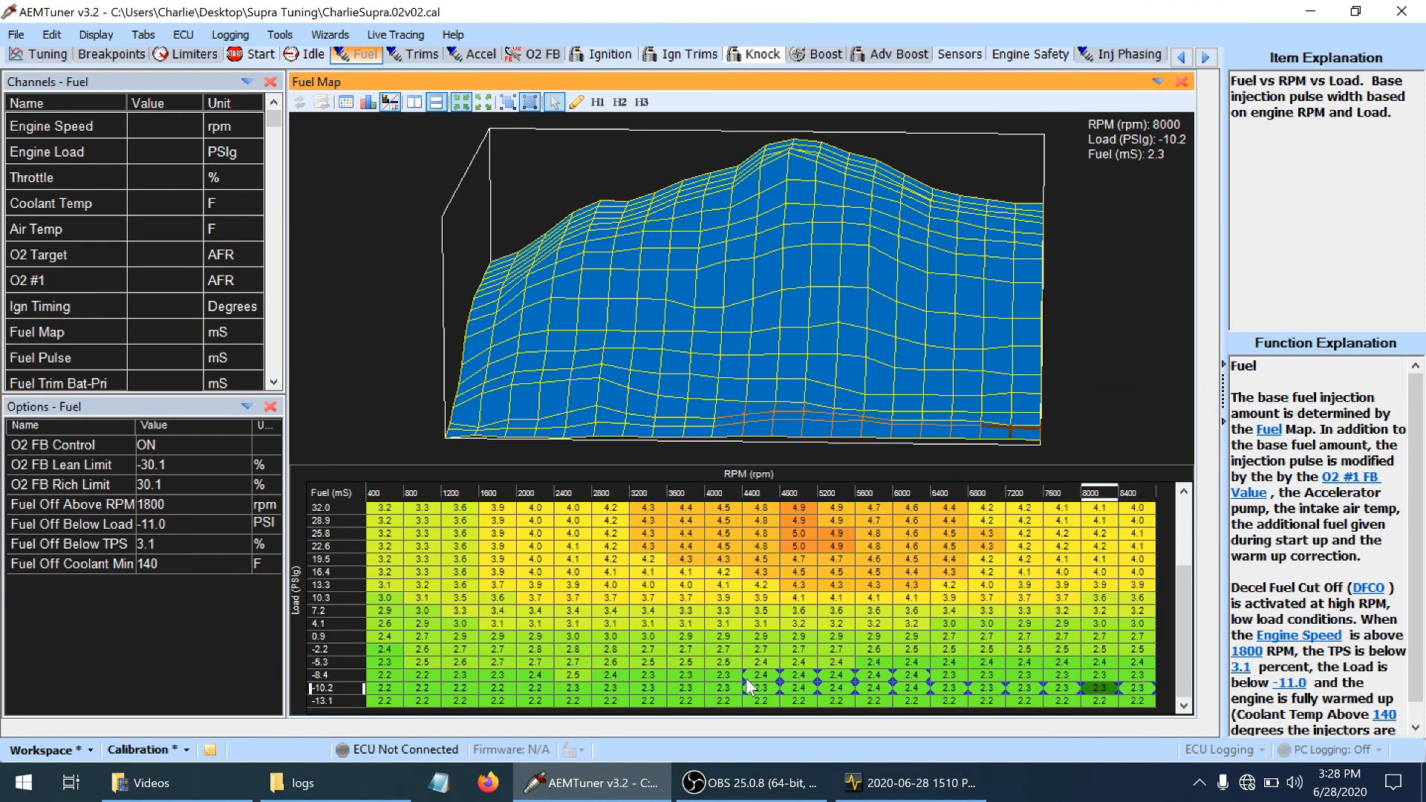
{"action": "key", "text": "Up"}
{"action": "key", "text": "shift+Left"}
{"action": "key", "text": "shift+Left"}
{"action": "key", "text": "shift+Left"}
{"action": "key", "text": "shift+Left"}
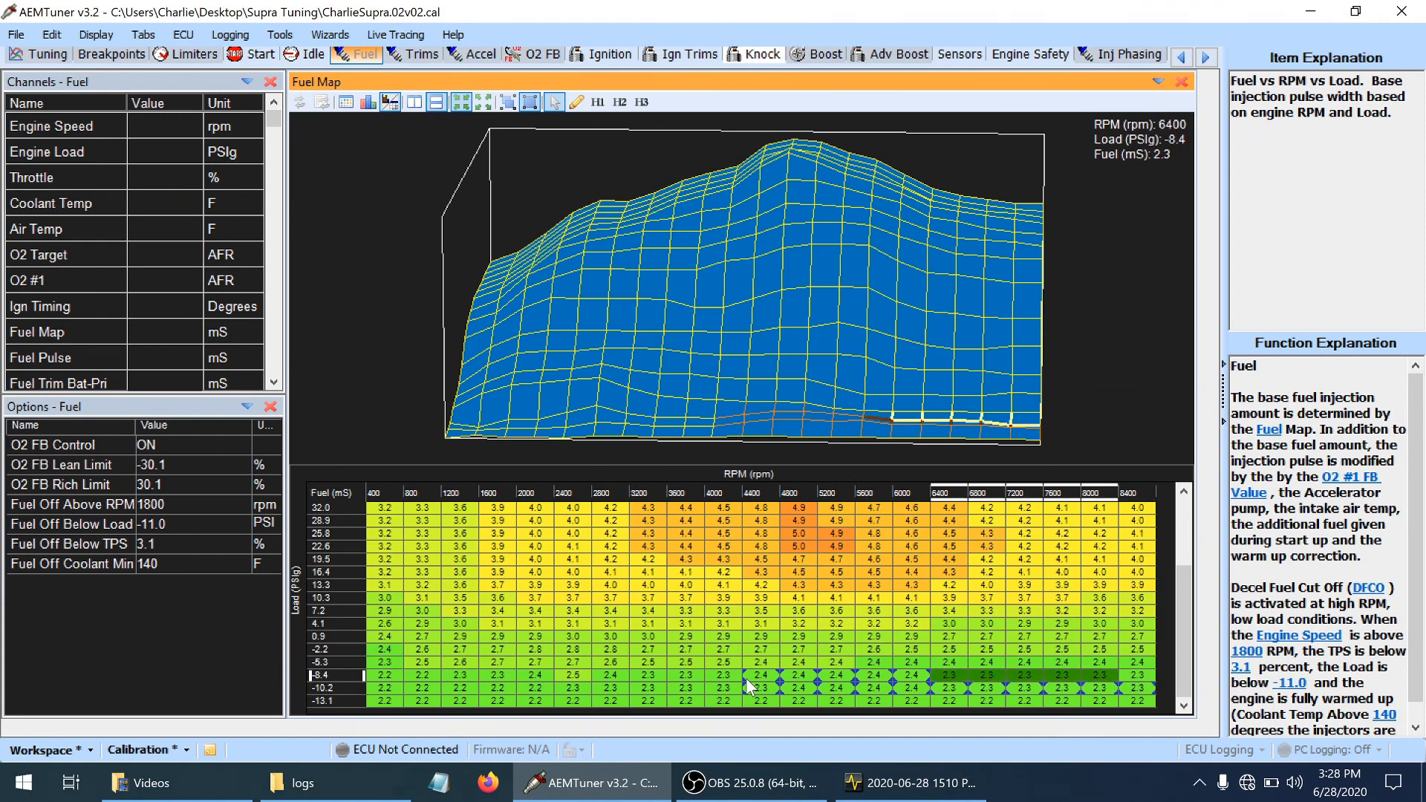
{"action": "key", "text": "plus"}
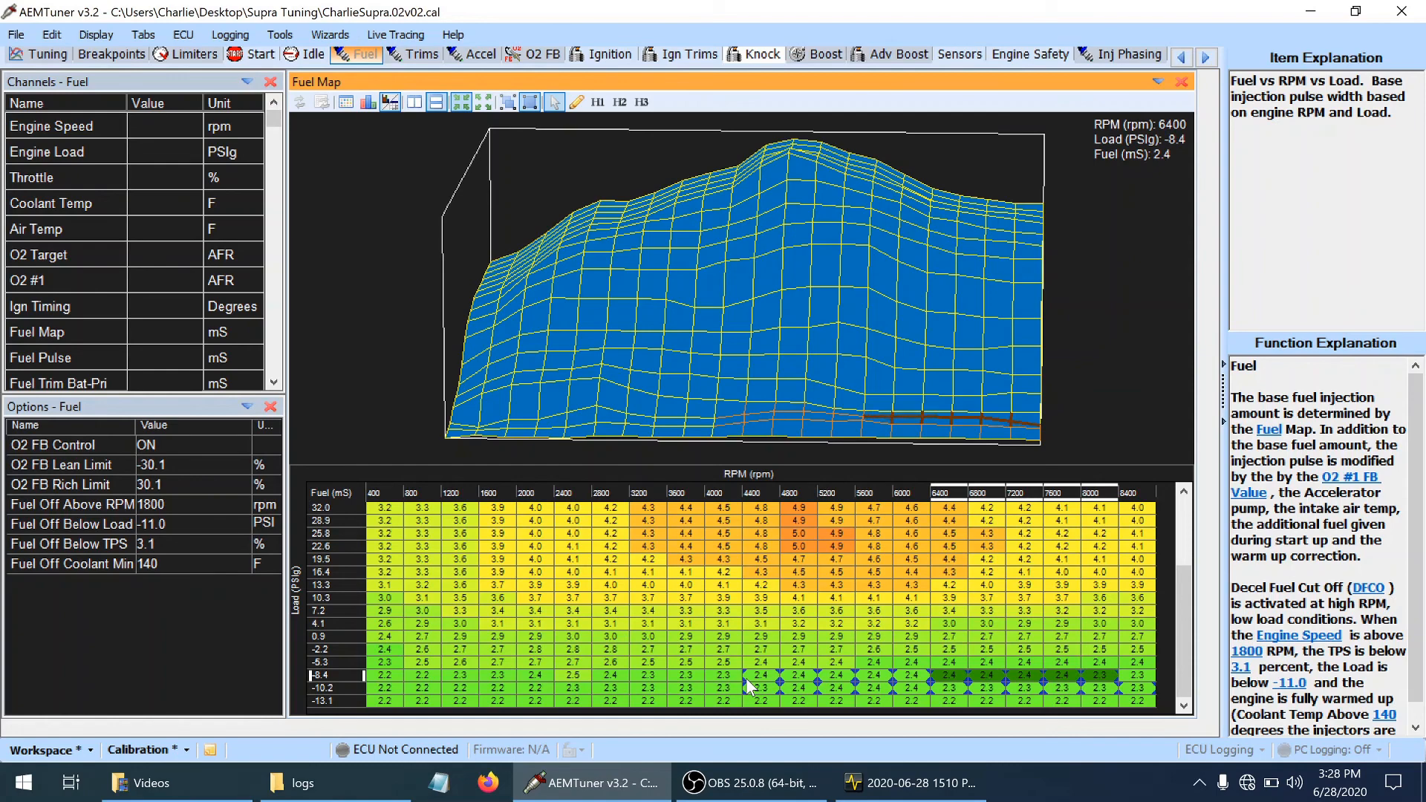
{"action": "key", "text": "Right"}
{"action": "key", "text": "Right"}
{"action": "key", "text": "Right"}
{"action": "key", "text": "Right"}
{"action": "key", "text": "Right"}
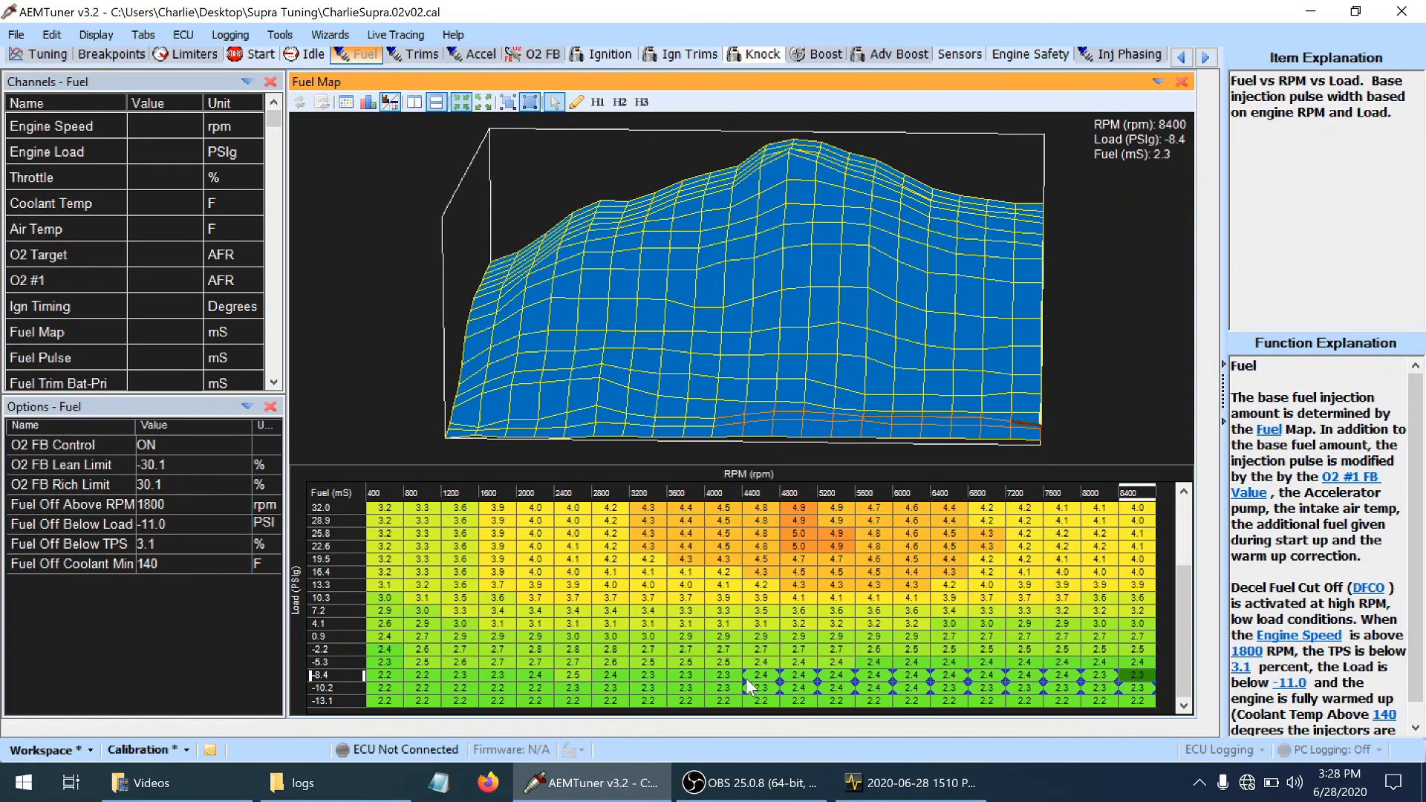
{"action": "key", "text": "plus"}
Raise the fuel values in the -5.3 PSIg load row by one increment from 6000 to 8400 rpm
{"action": "key", "text": "Left"}
{"action": "key", "text": "Left"}
{"action": "key", "text": "Left"}
{"action": "key", "text": "Left"}
{"action": "key", "text": "Left"}
{"action": "key", "text": "Left"}
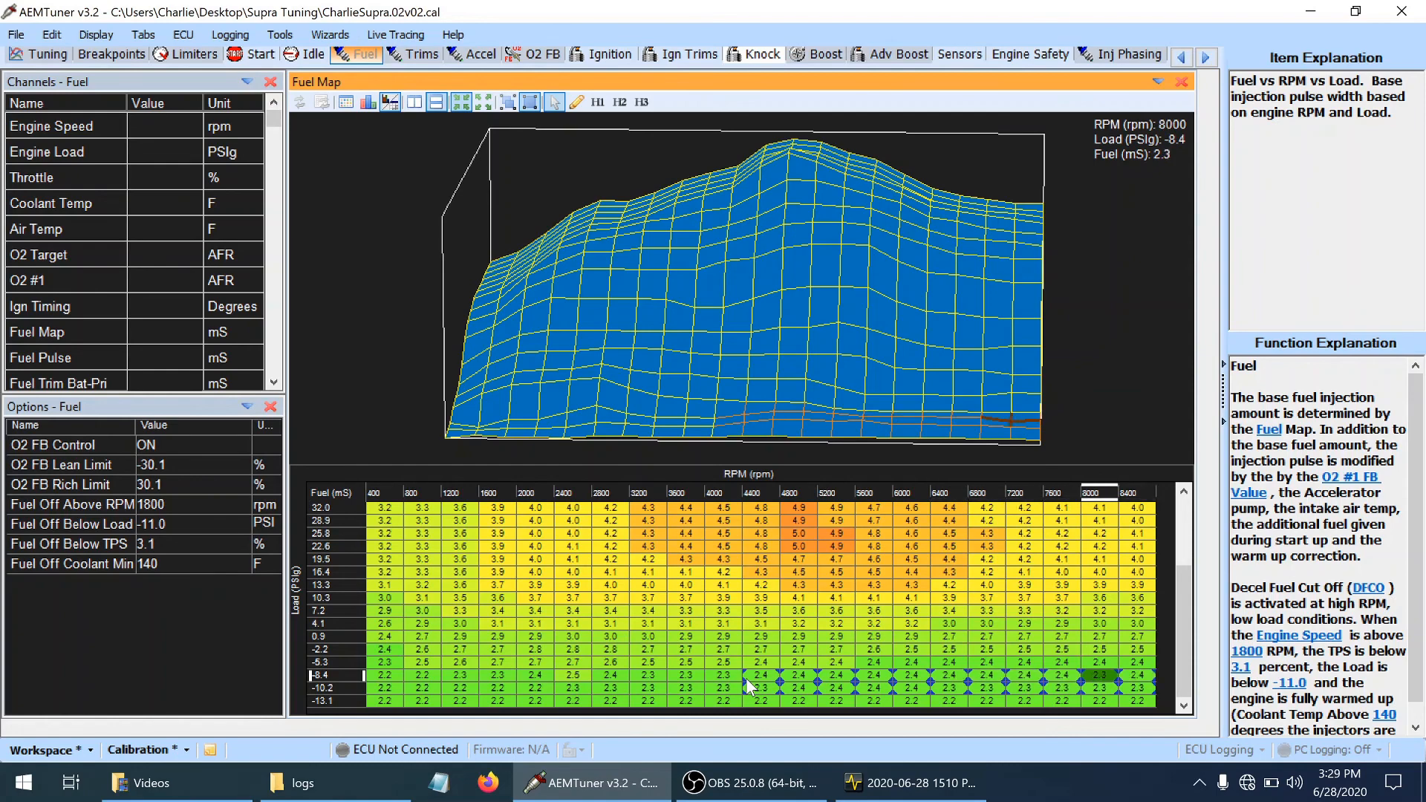
{"action": "key", "text": "Down"}
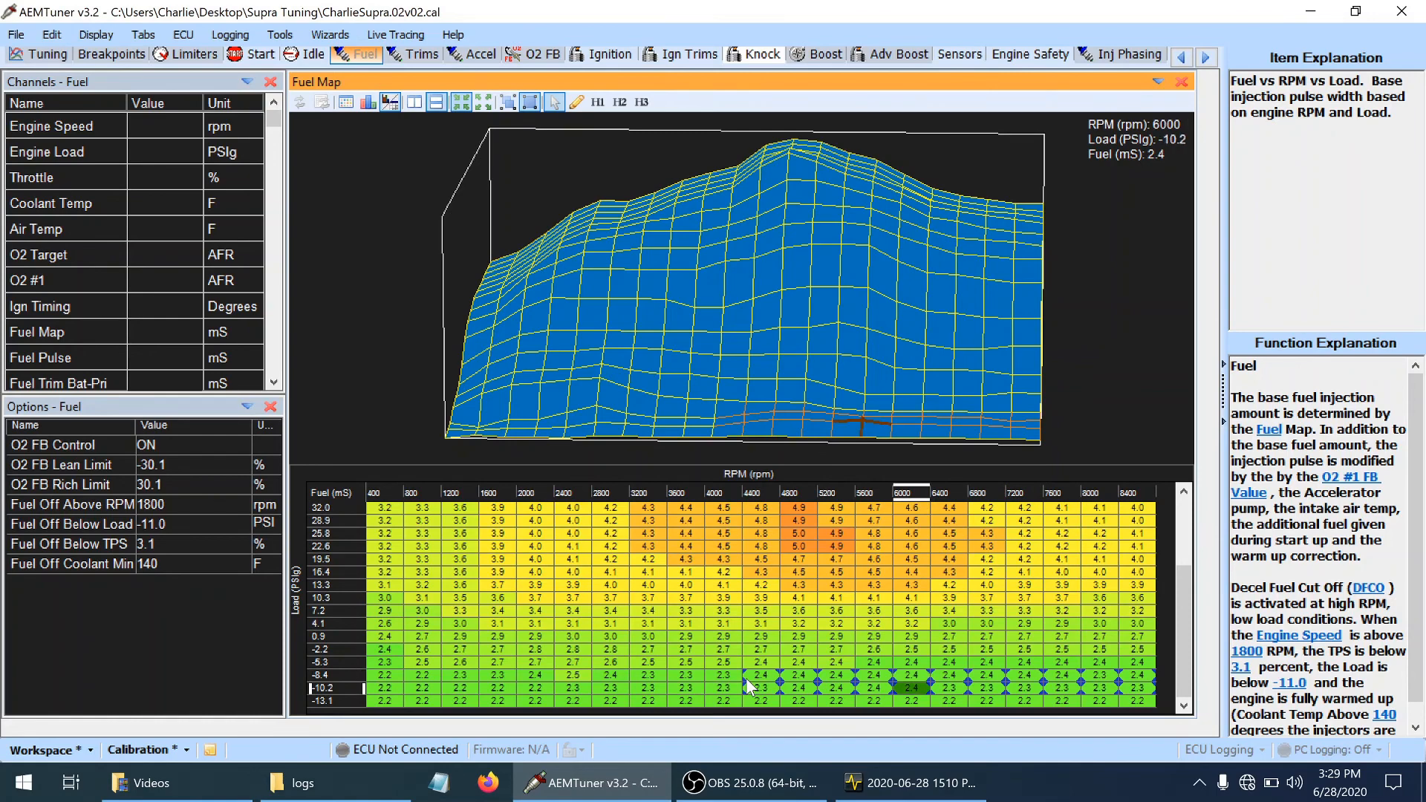
{"action": "key", "text": "Up"}
{"action": "key", "text": "Up"}
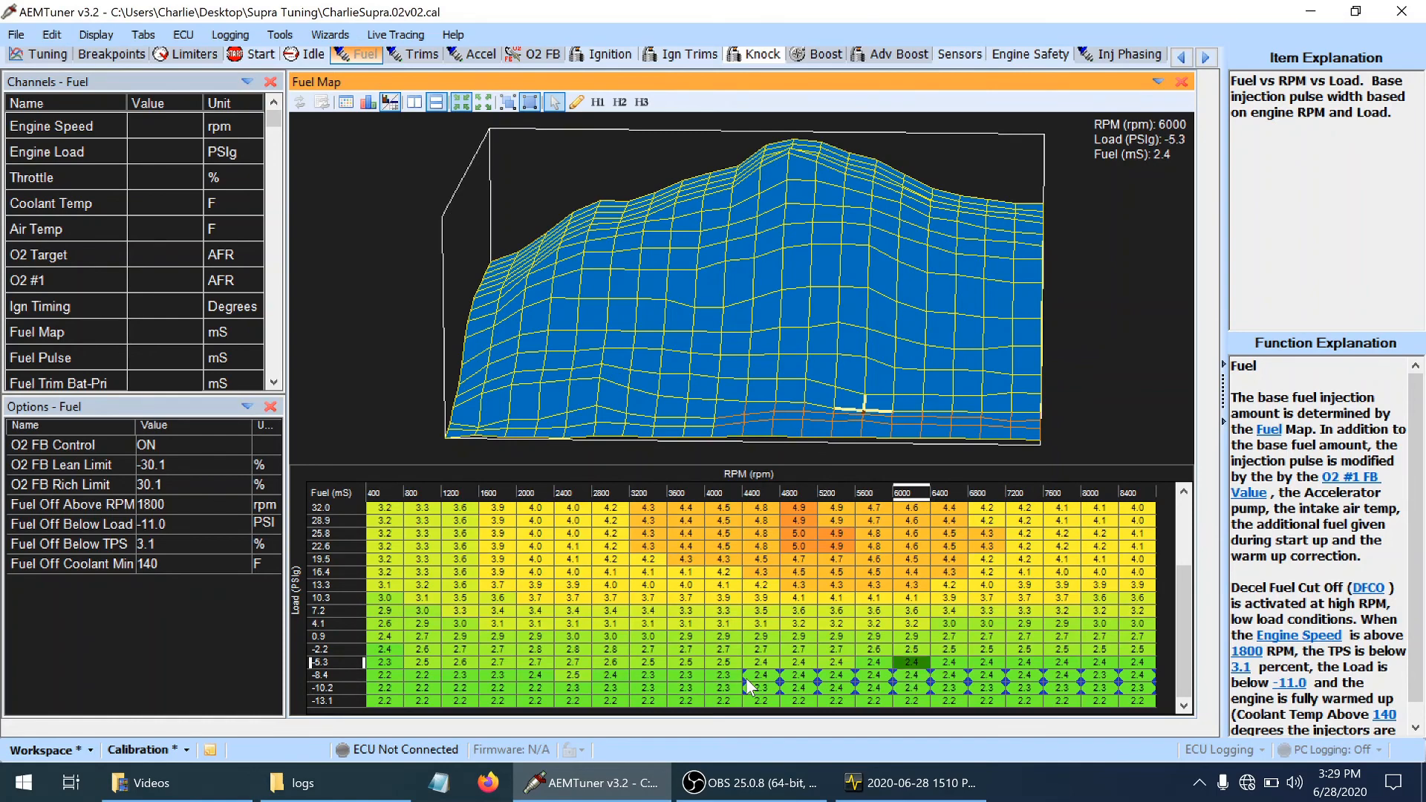
{"action": "key", "text": "Right"}
{"action": "key", "text": "Right"}
{"action": "key", "text": "Right"}
{"action": "key", "text": "Right"}
{"action": "key", "text": "Right"}
{"action": "key", "text": "shift+Left"}
{"action": "key", "text": "shift+Left"}
{"action": "key", "text": "shift+Left"}
{"action": "key", "text": "shift+Left"}
{"action": "key", "text": "shift+Left"}
{"action": "key", "text": "shift+Left"}
{"action": "key", "text": "shift+Left"}
{"action": "key", "text": "shift+Left"}
{"action": "key", "text": "shift+Left"}
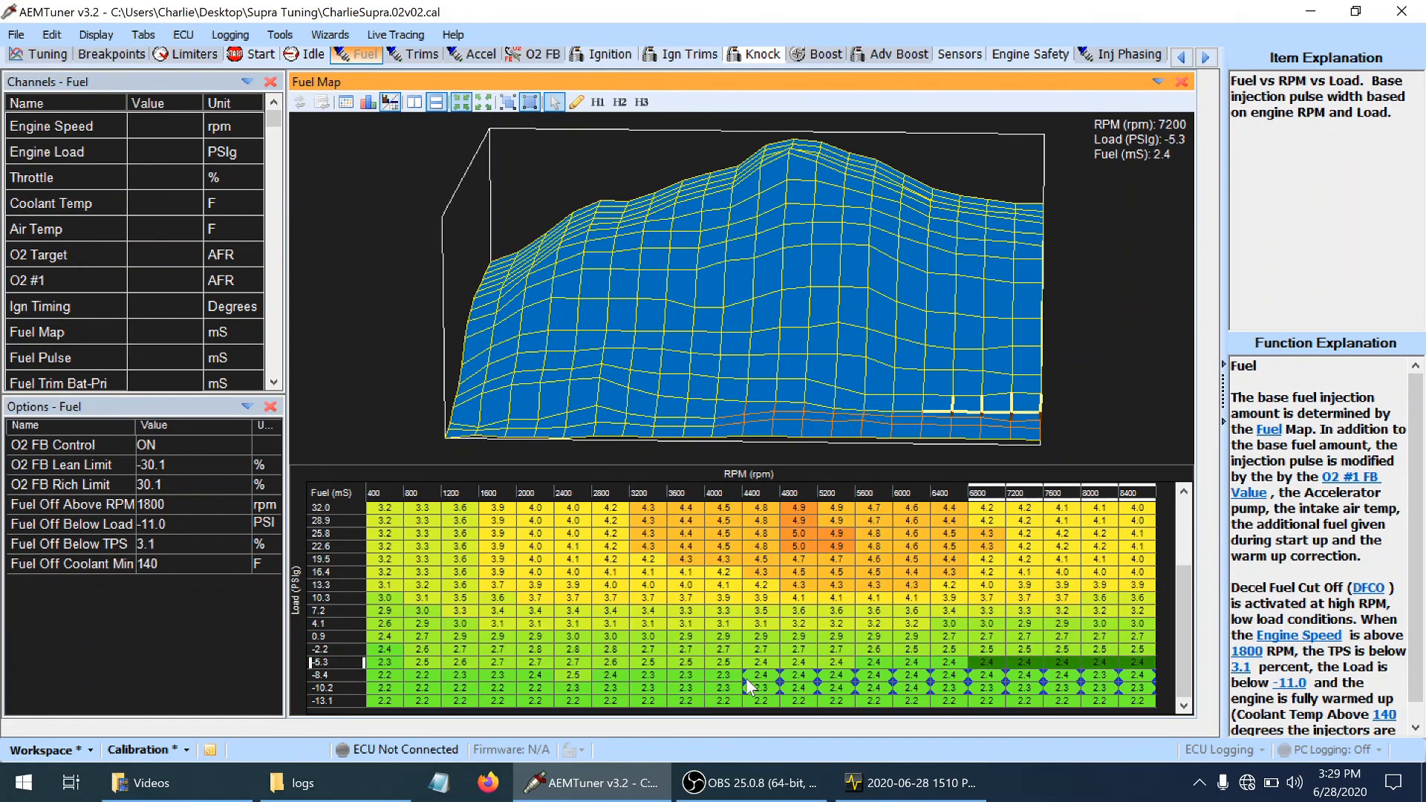
{"action": "key", "text": "shift+Right"}
{"action": "key", "text": "shift+Right"}
{"action": "key", "text": "shift+Right"}
{"action": "key", "text": "shift+Right"}
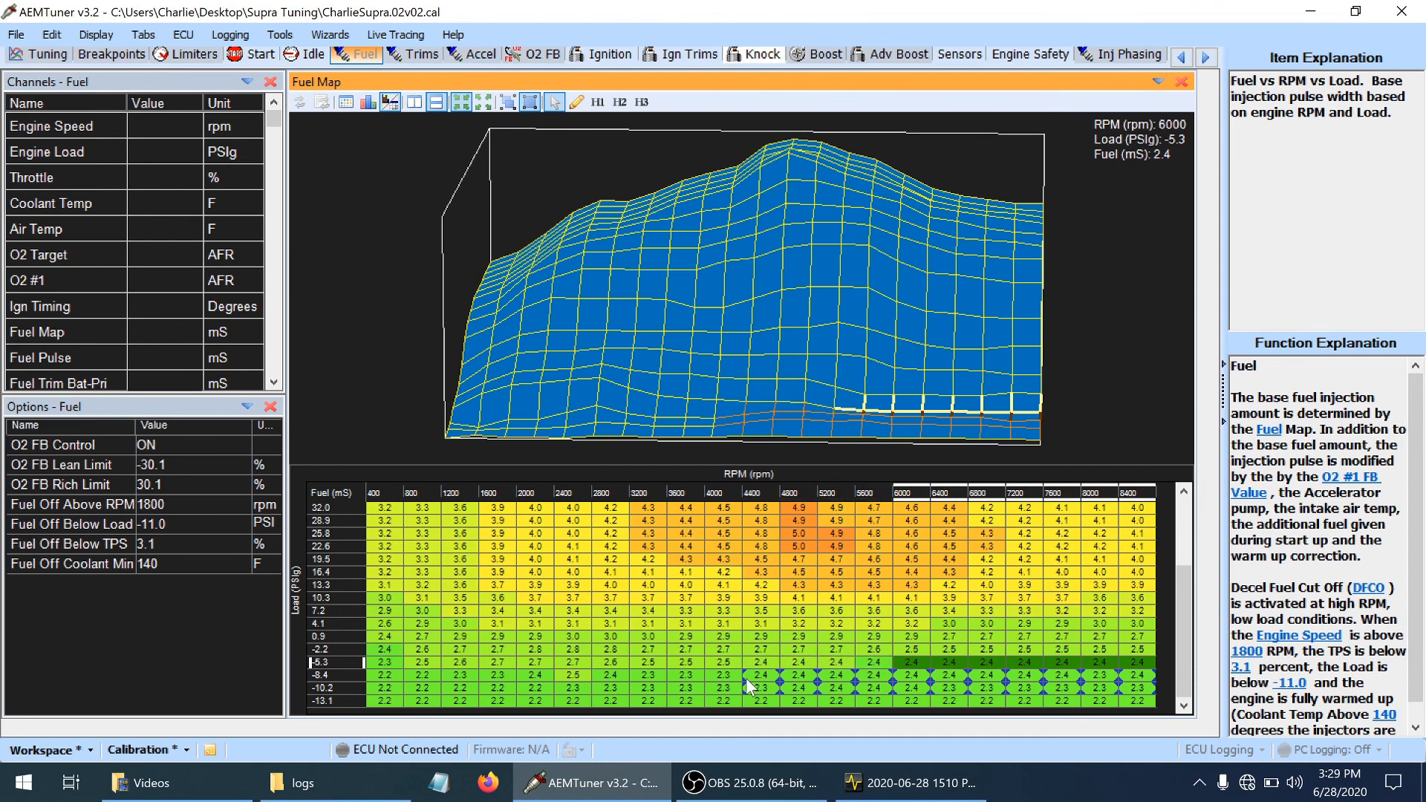
{"action": "key", "text": "Left"}
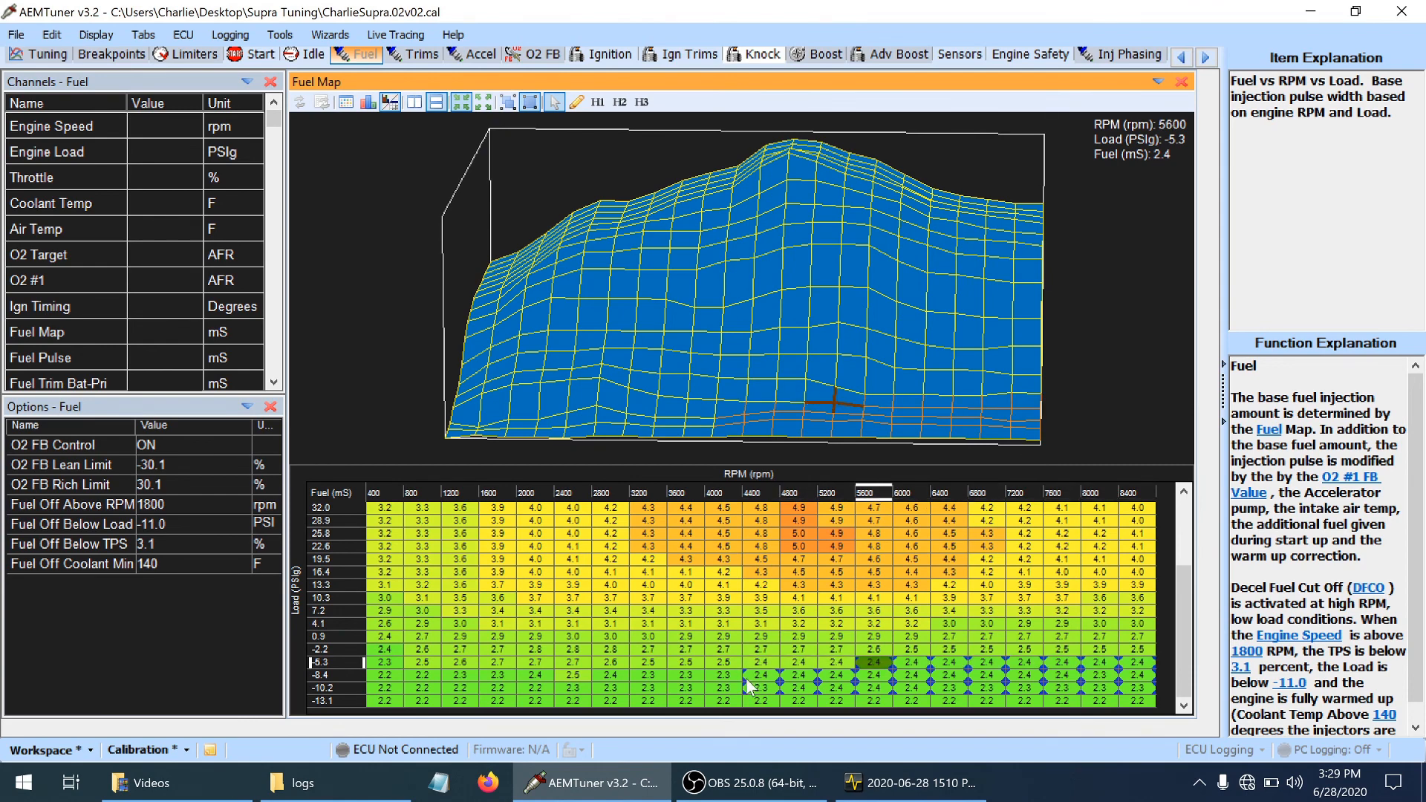
Raise the 8000 rpm, -8.4 PSIg fuel cell to 2.4 ms, save the calibration, and view the fuel surface from another angle
{"action": "key", "text": "Left"}
{"action": "key", "text": "Down"}
{"action": "key", "text": "Right"}
{"action": "key", "text": "Right"}
{"action": "key", "text": "Right"}
{"action": "key", "text": "Right"}
{"action": "key", "text": "Right"}
{"action": "key", "text": "Right"}
{"action": "key", "text": "Right"}
{"action": "key", "text": "Right"}
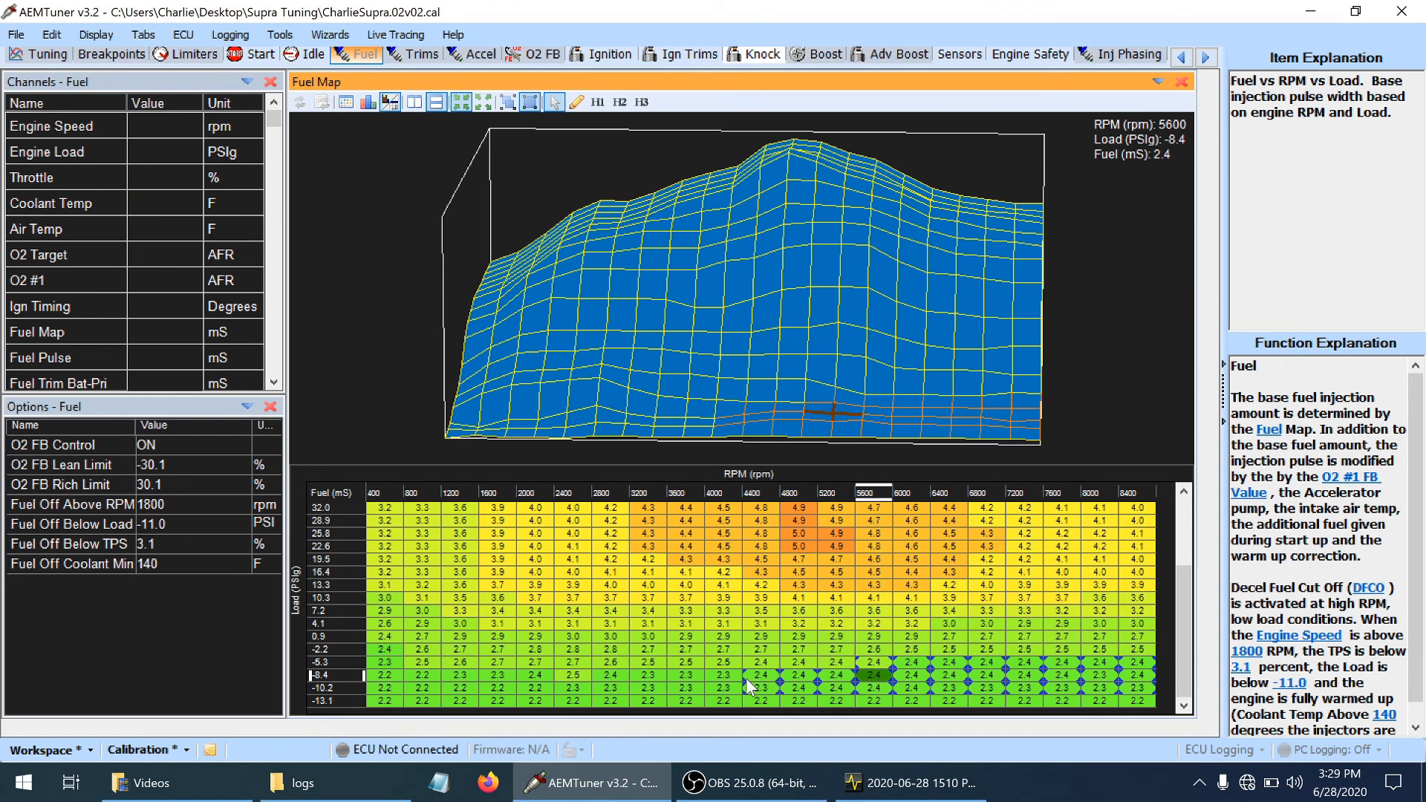
{"action": "key", "text": "Left"}
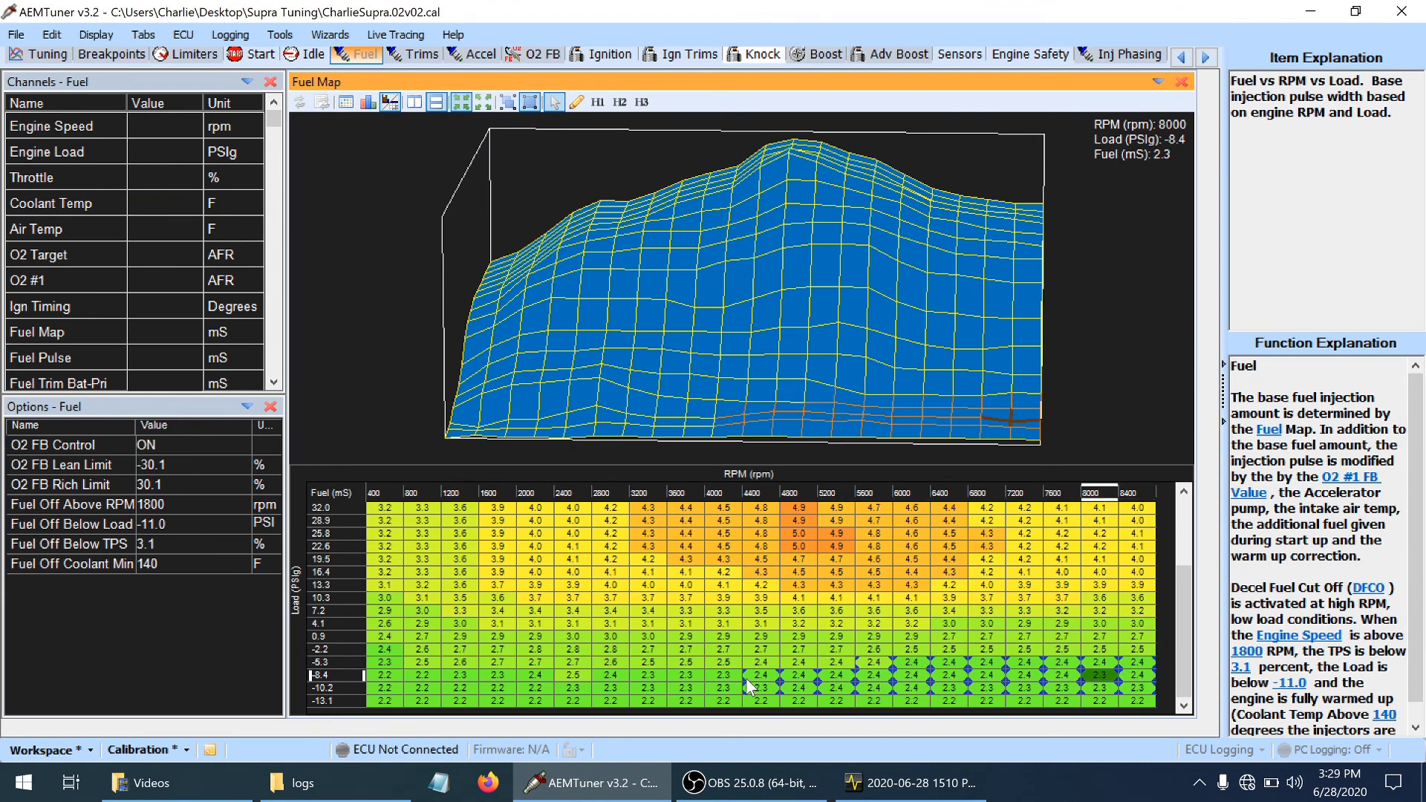
{"action": "key", "text": "plus"}
{"action": "mouse_move", "coordinate": [722, 352]}
{"action": "left_mouse_down"}
{"action": "mouse_move", "coordinate": [728, 366]}
{"action": "mouse_move", "coordinate": [769, 330]}
{"action": "mouse_move", "coordinate": [777, 349]}
{"action": "mouse_move", "coordinate": [733, 356]}
{"action": "left_mouse_up"}
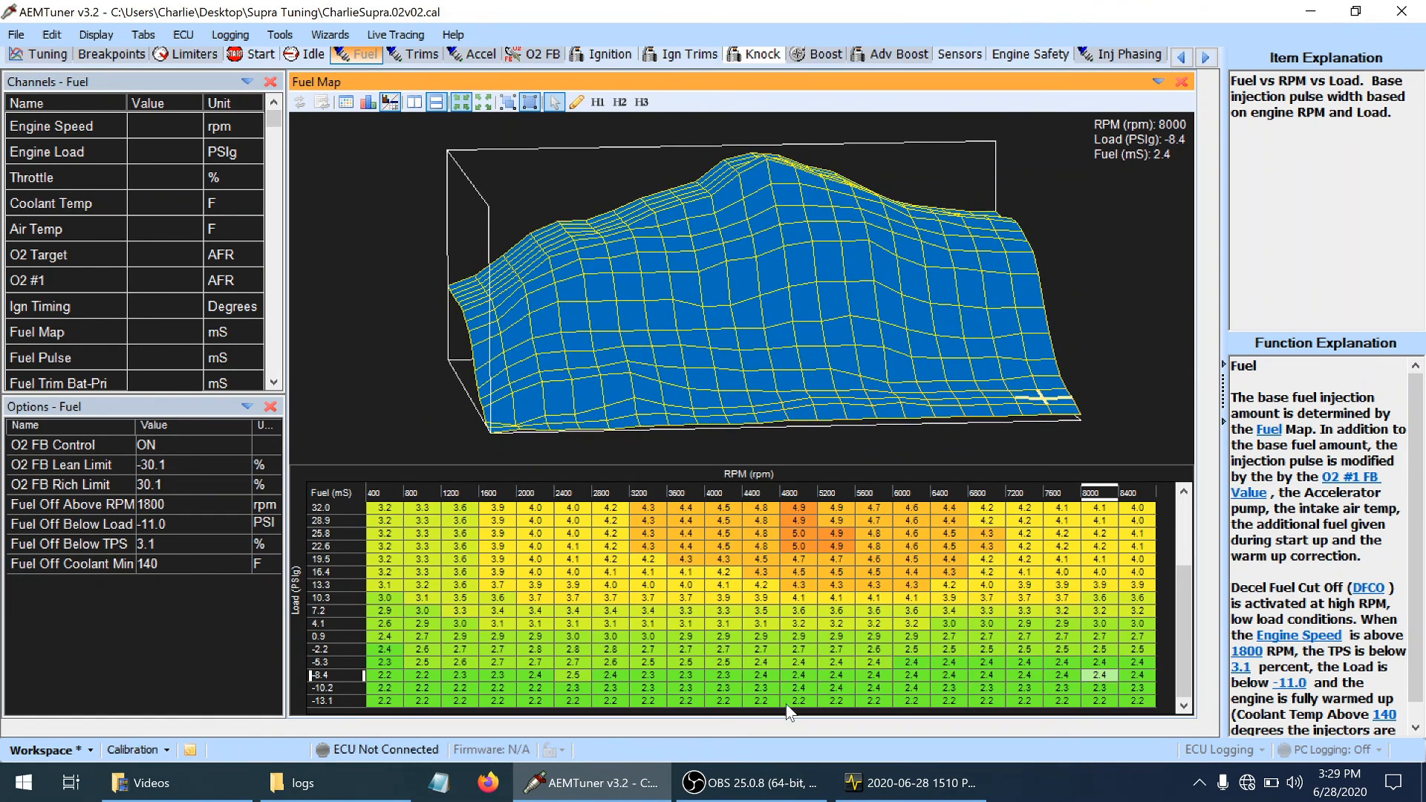
Switch to the AEMdata log and examine O2 #1 feedback, engine speed and load at about 9.4 and 8.5 seconds
{"action": "left_click", "coordinate": [918, 795]}
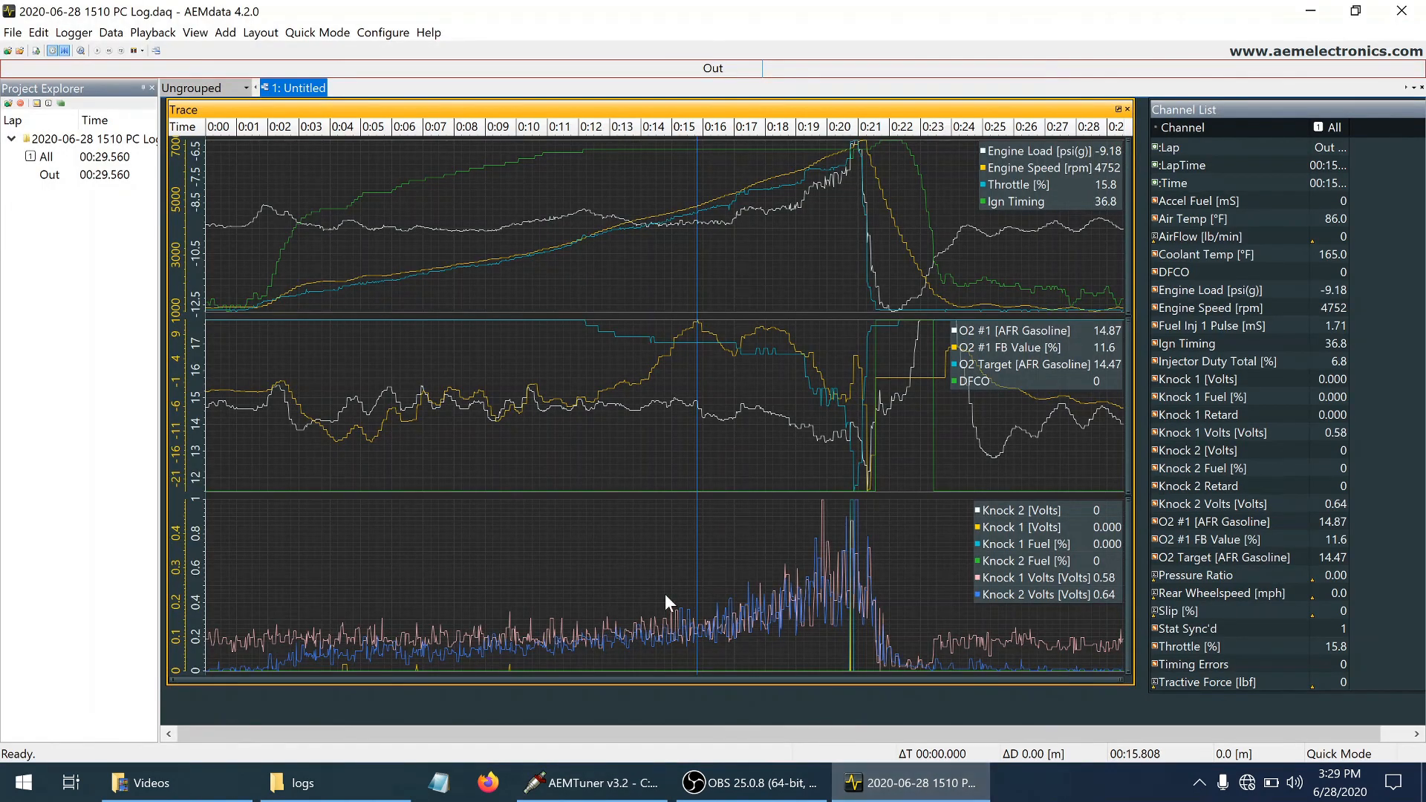
{"action": "left_click", "coordinate": [544, 388]}
{"action": "left_click", "coordinate": [498, 402]}
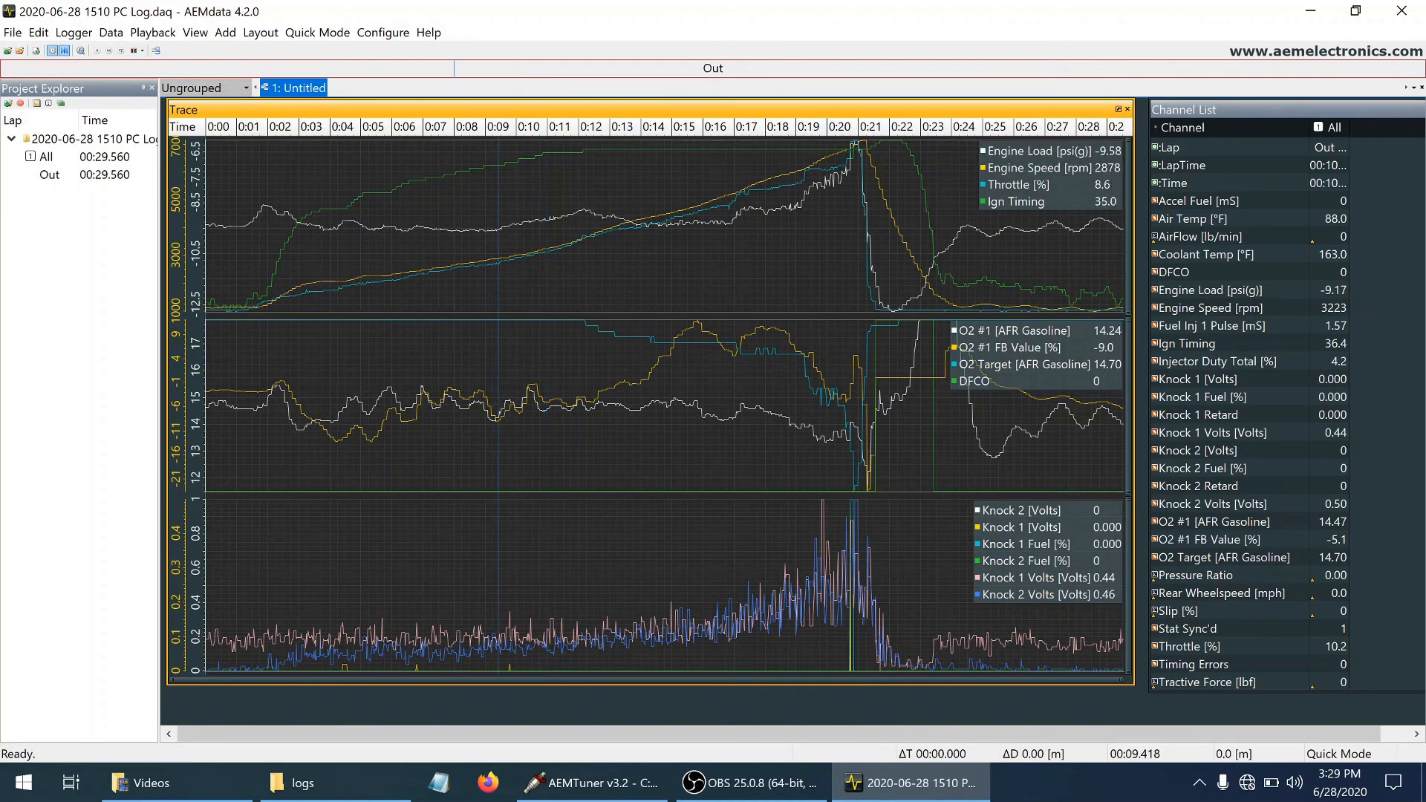
{"action": "left_click", "coordinate": [469, 396]}
{"action": "left_click", "coordinate": [456, 396]}
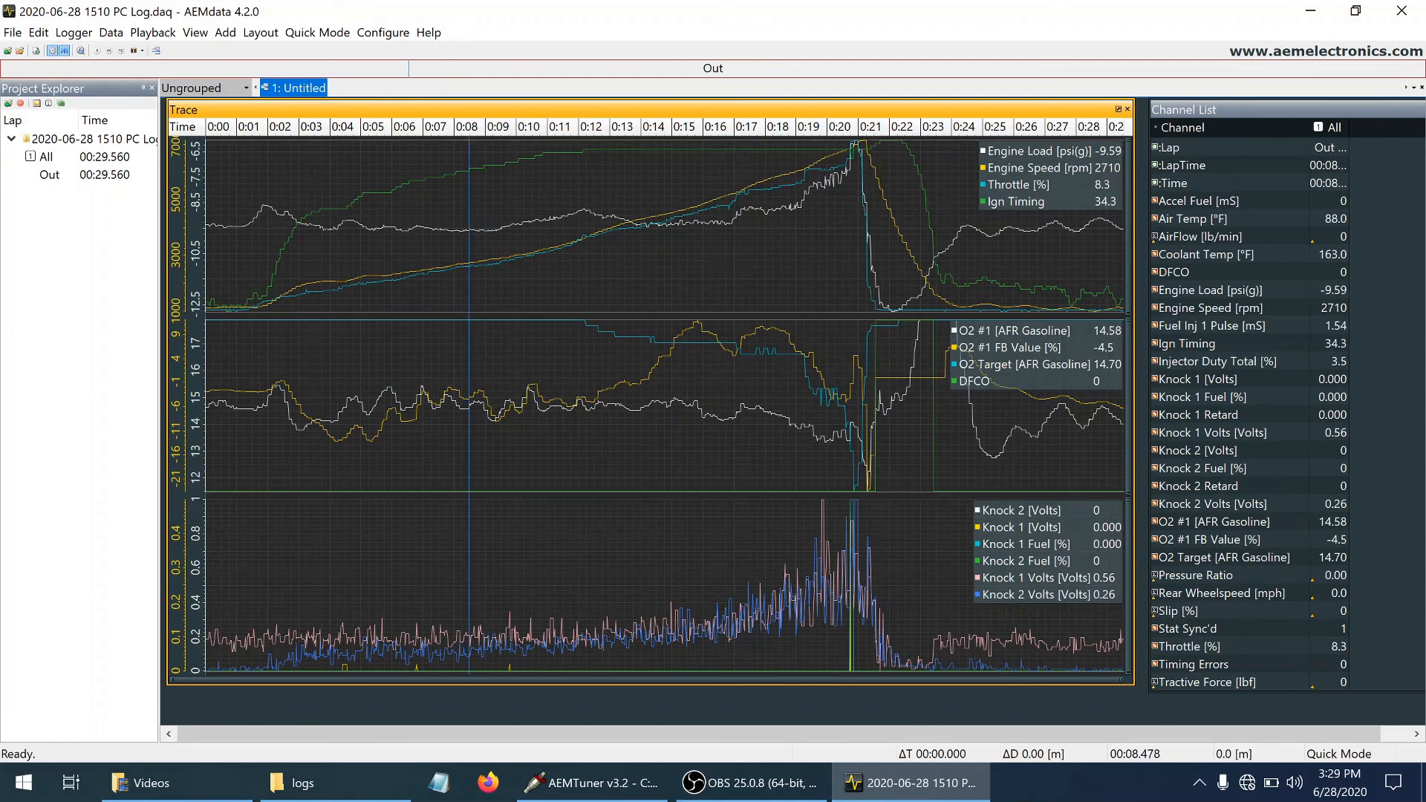
Check the log at about 7.5 seconds, switch to AEMTuner, lower the 2400 rpm, -8.4 PSIg fuel cell to 2.4 ms, and save the calibration
{"action": "left_click", "coordinate": [438, 395]}
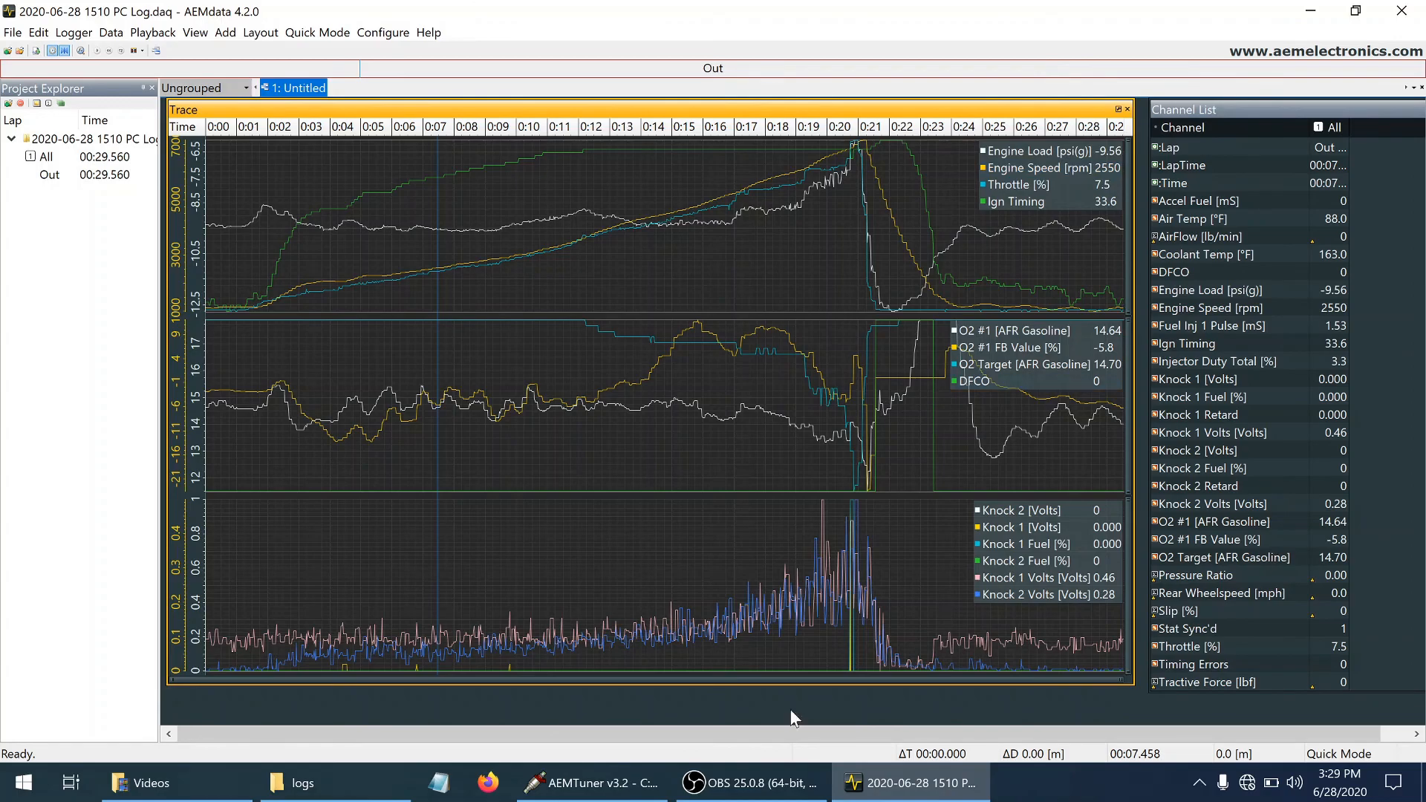
{"action": "left_click", "coordinate": [605, 784]}
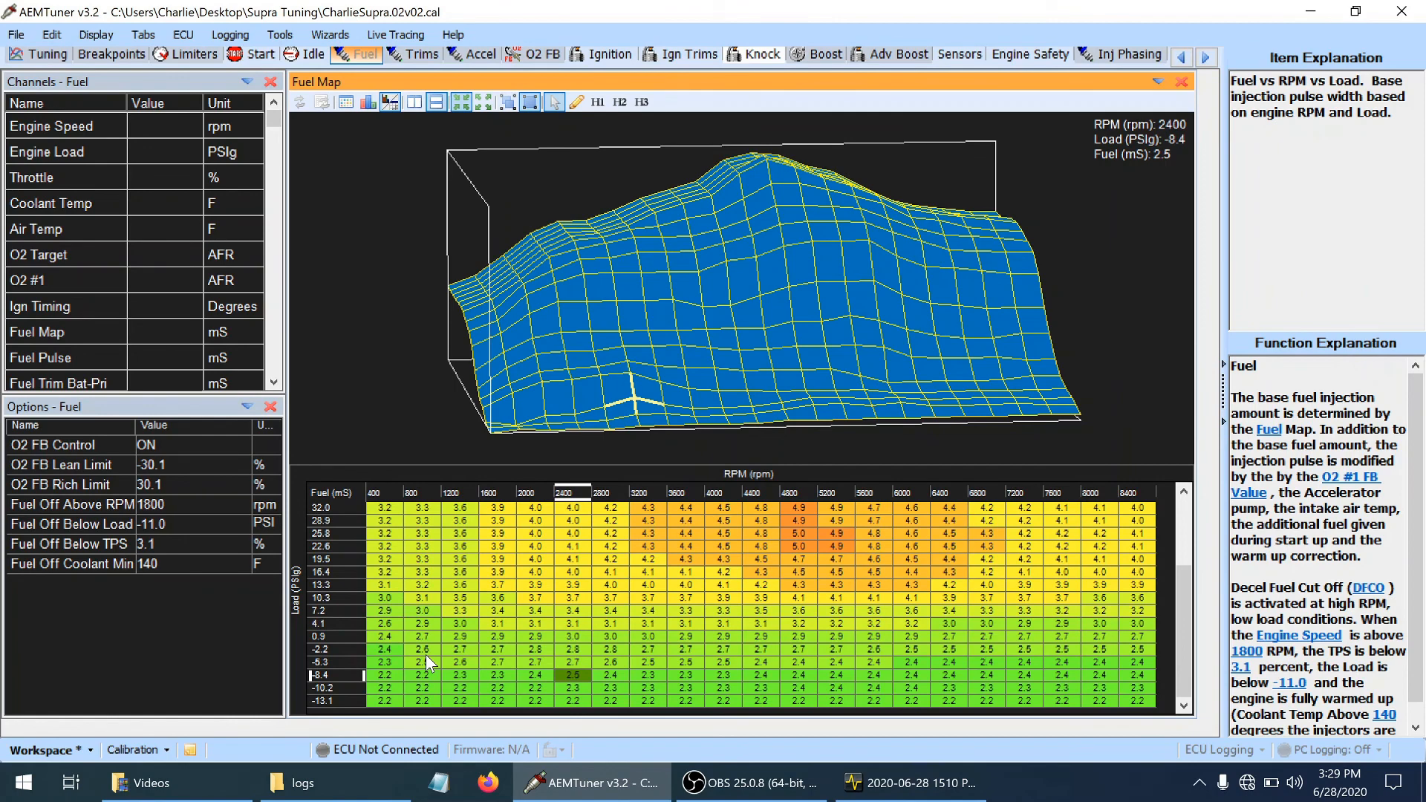
{"action": "key", "text": "minus"}
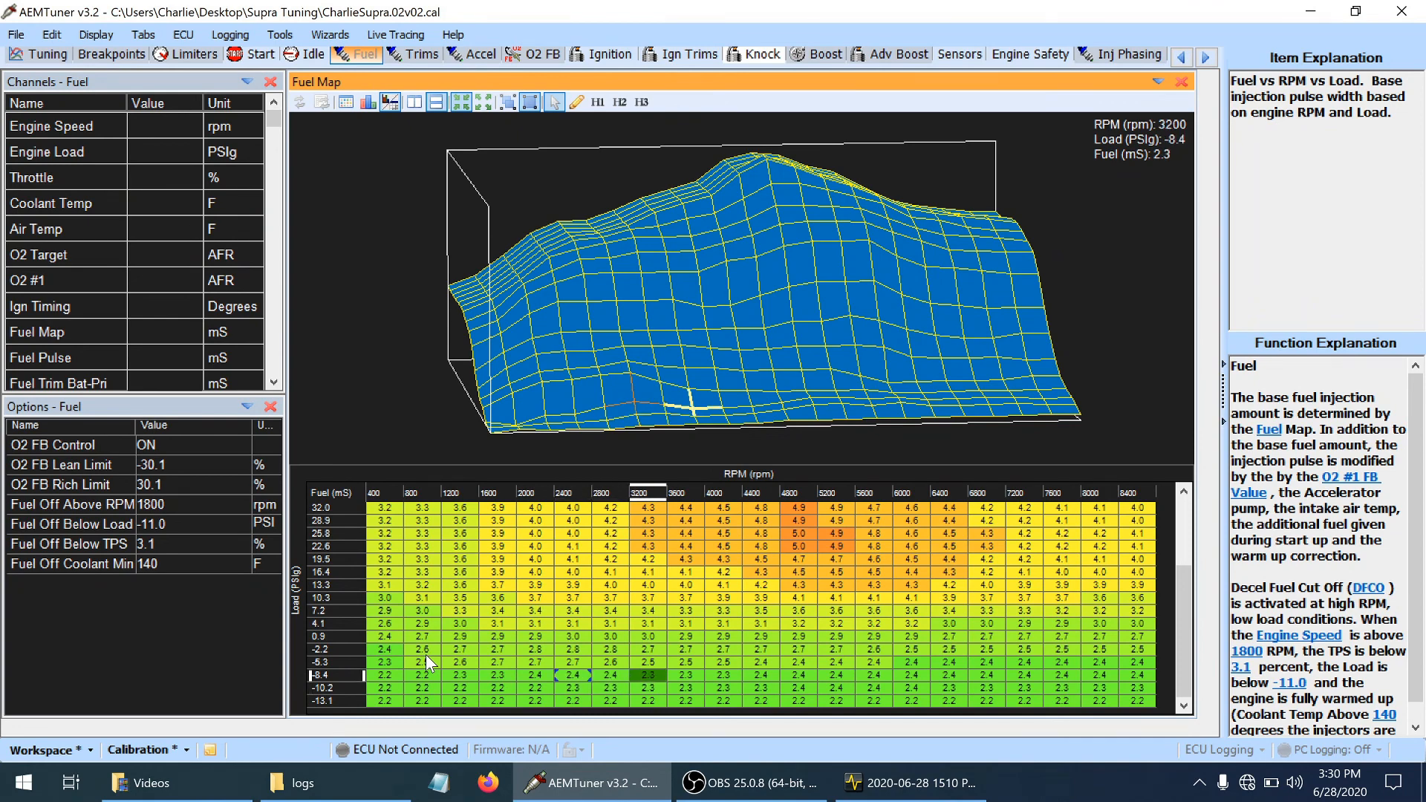
{"action": "key", "text": "ctrl+s"}
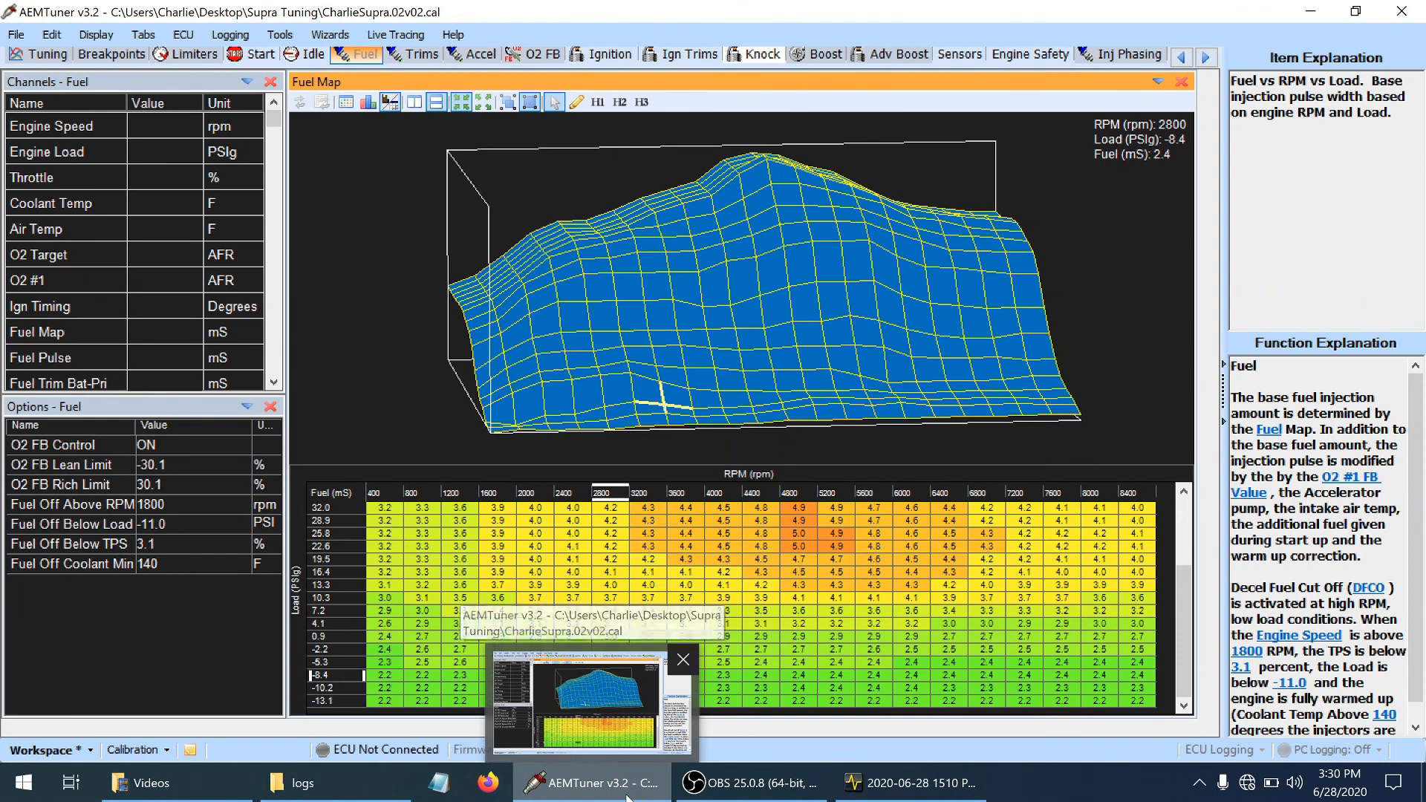
Switch to the AEMdata log and examine O2 #1 feedback, engine speed and load from about 4.8 back to 4.5 seconds
{"action": "left_click", "coordinate": [917, 796]}
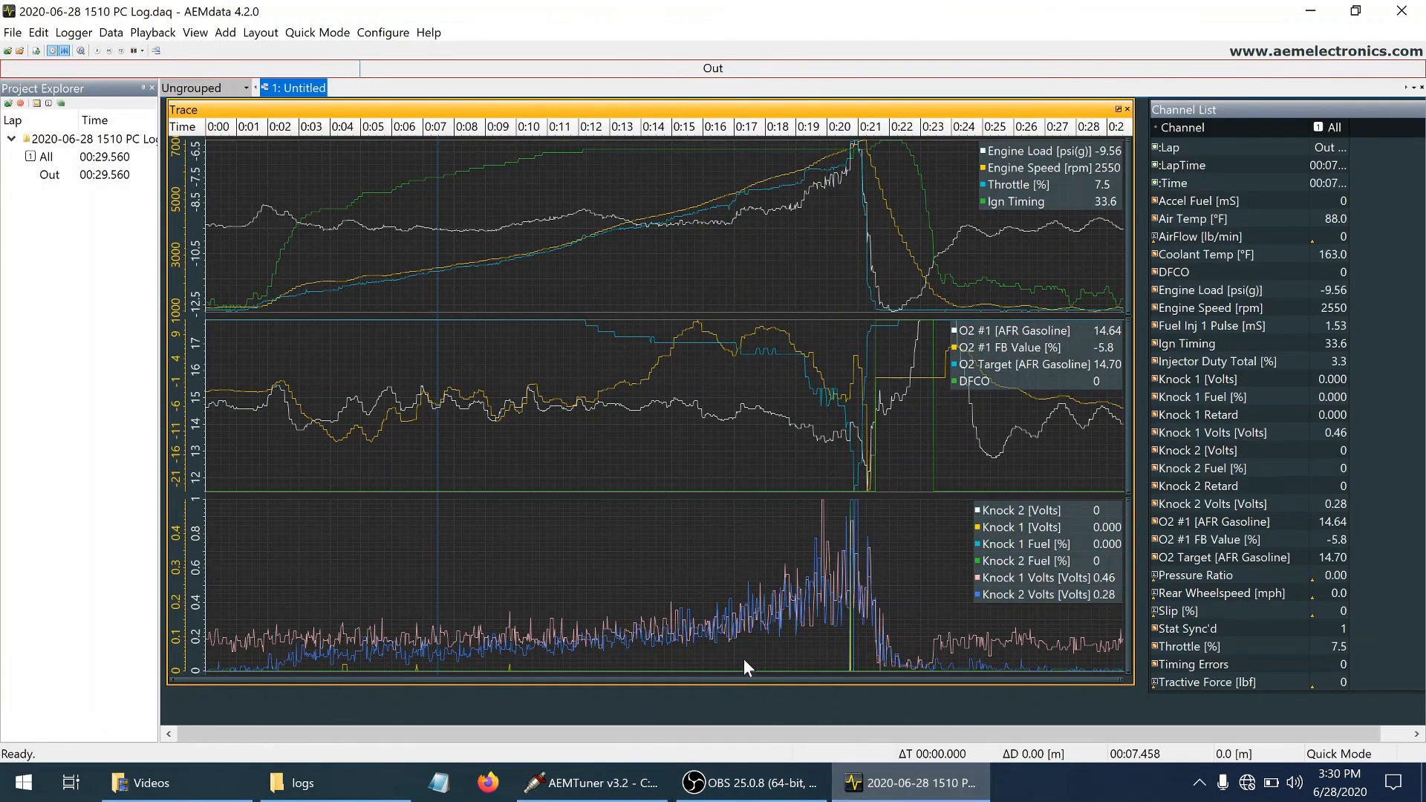
{"action": "left_click", "coordinate": [356, 646]}
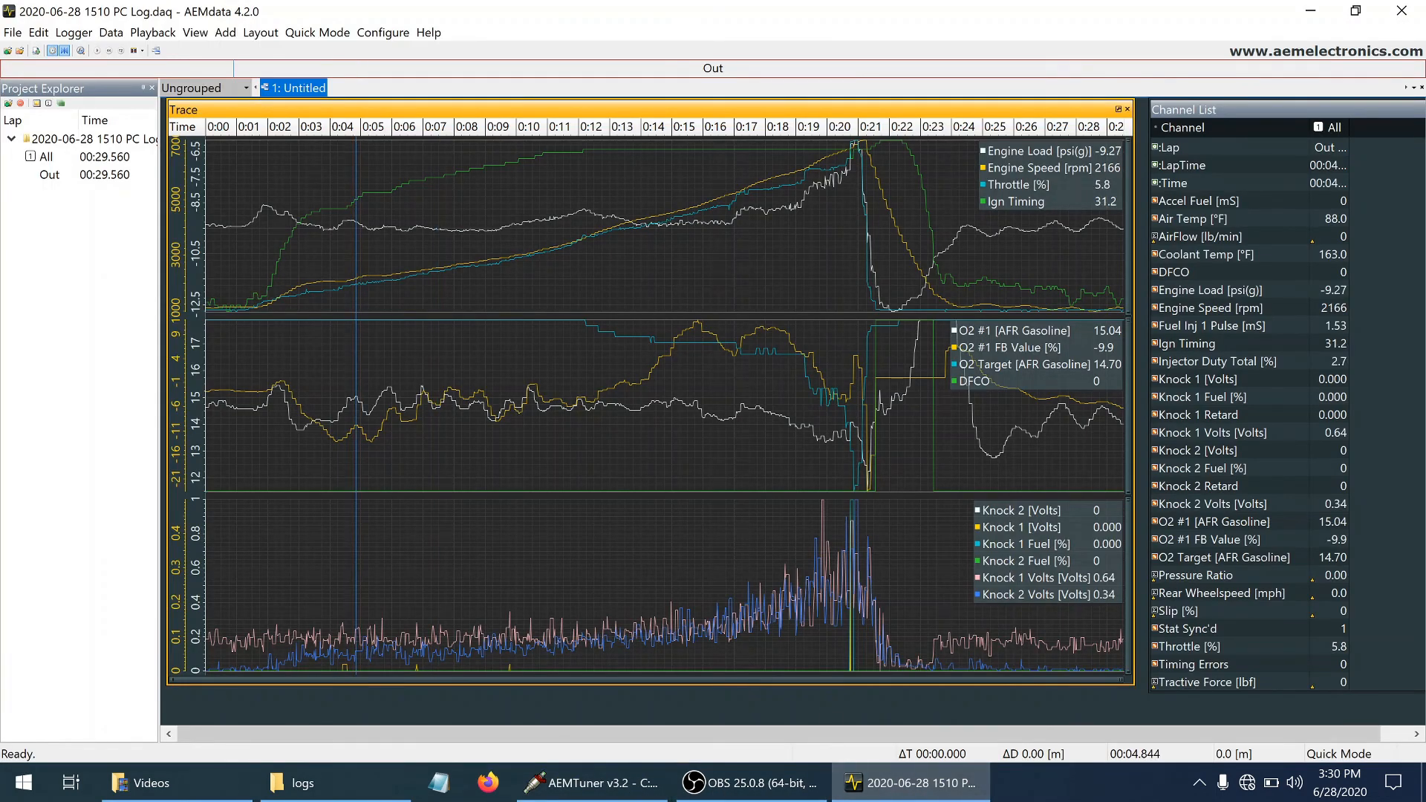
{"action": "key", "text": "Left"}
{"action": "key", "text": "Left"}
{"action": "key", "text": "Left"}
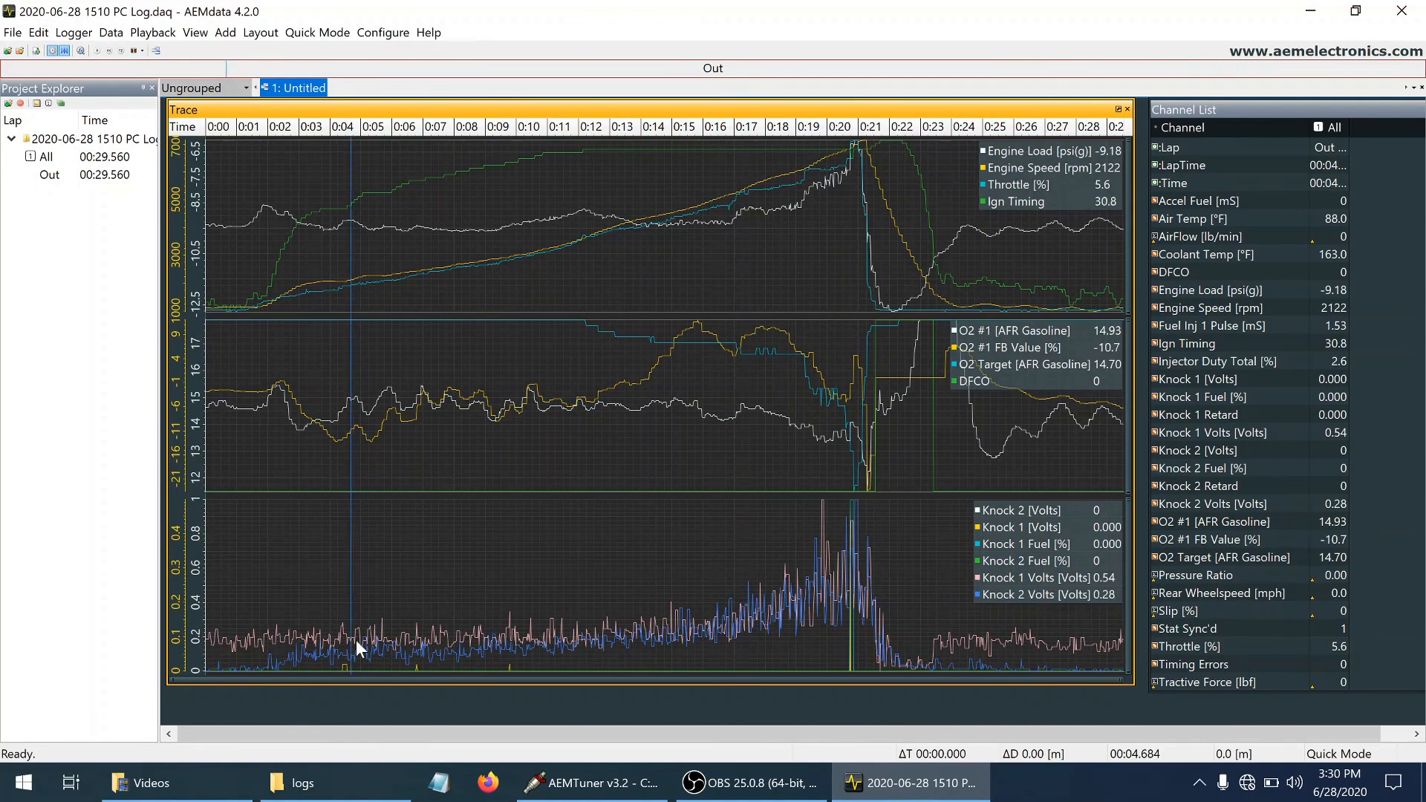
{"action": "key", "text": "Left"}
{"action": "key", "text": "Left"}
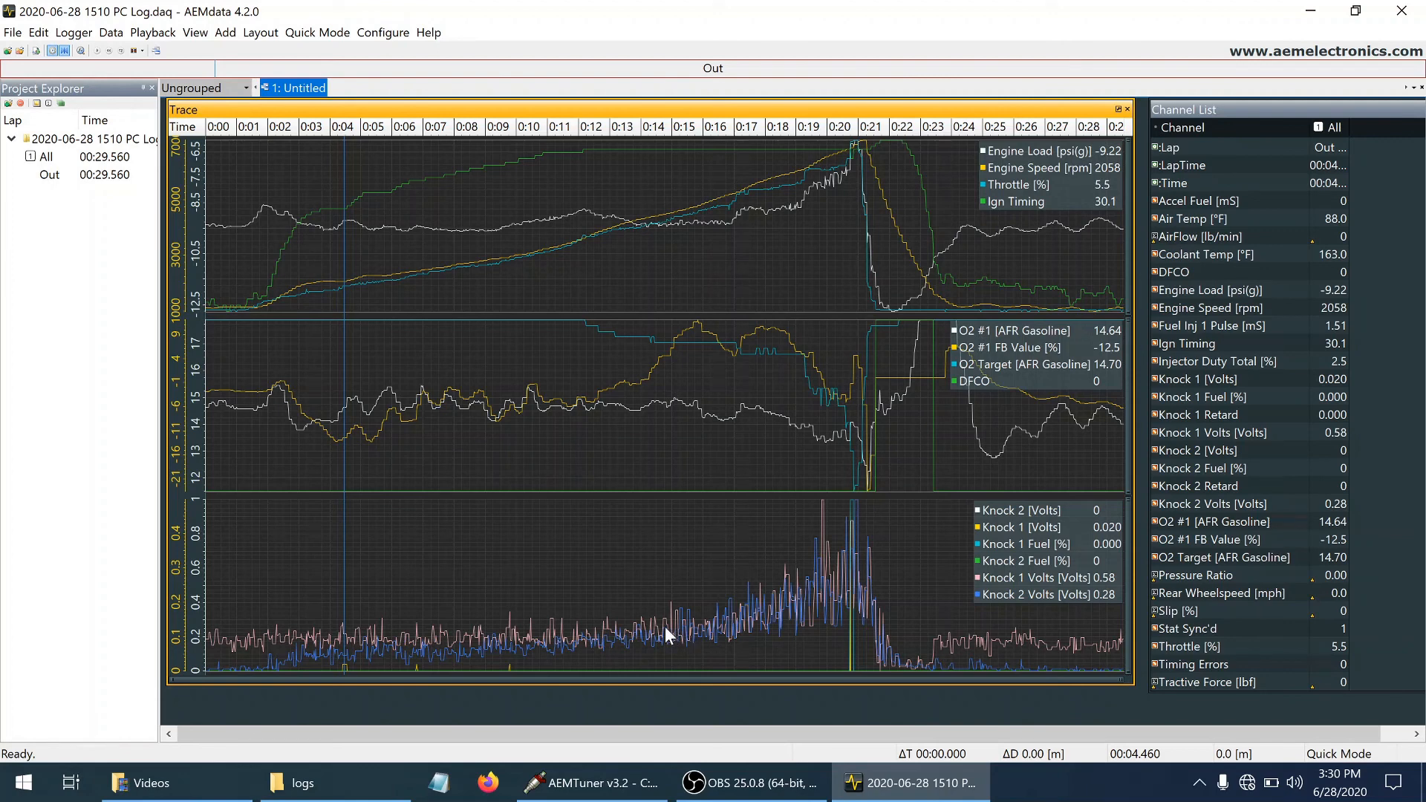
Examine the Knock 1 and Knock 2 voltages and engine speed at the knock spike around 19.85 seconds
{"action": "left_click", "coordinate": [822, 563]}
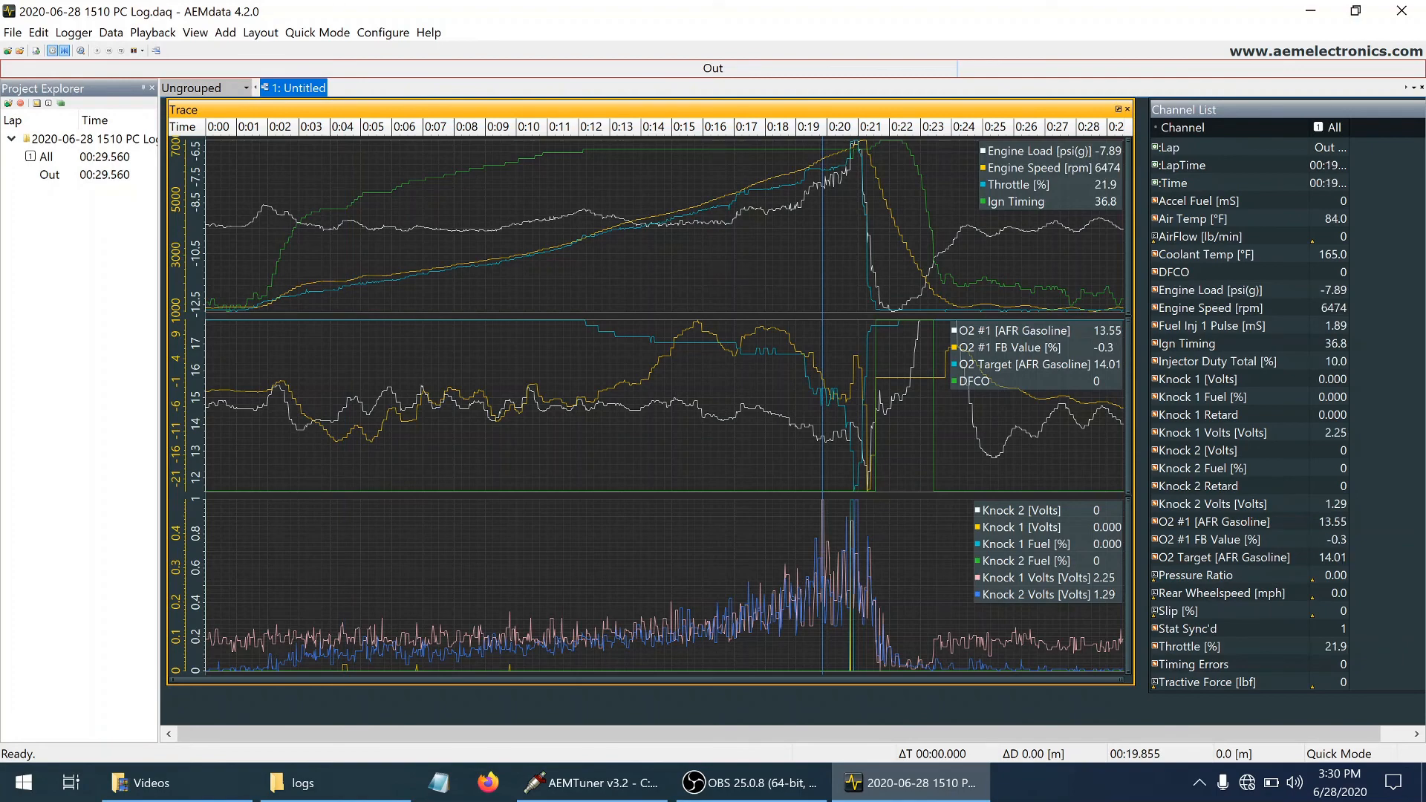
{"action": "key", "text": "Left"}
{"action": "key", "text": "Right"}
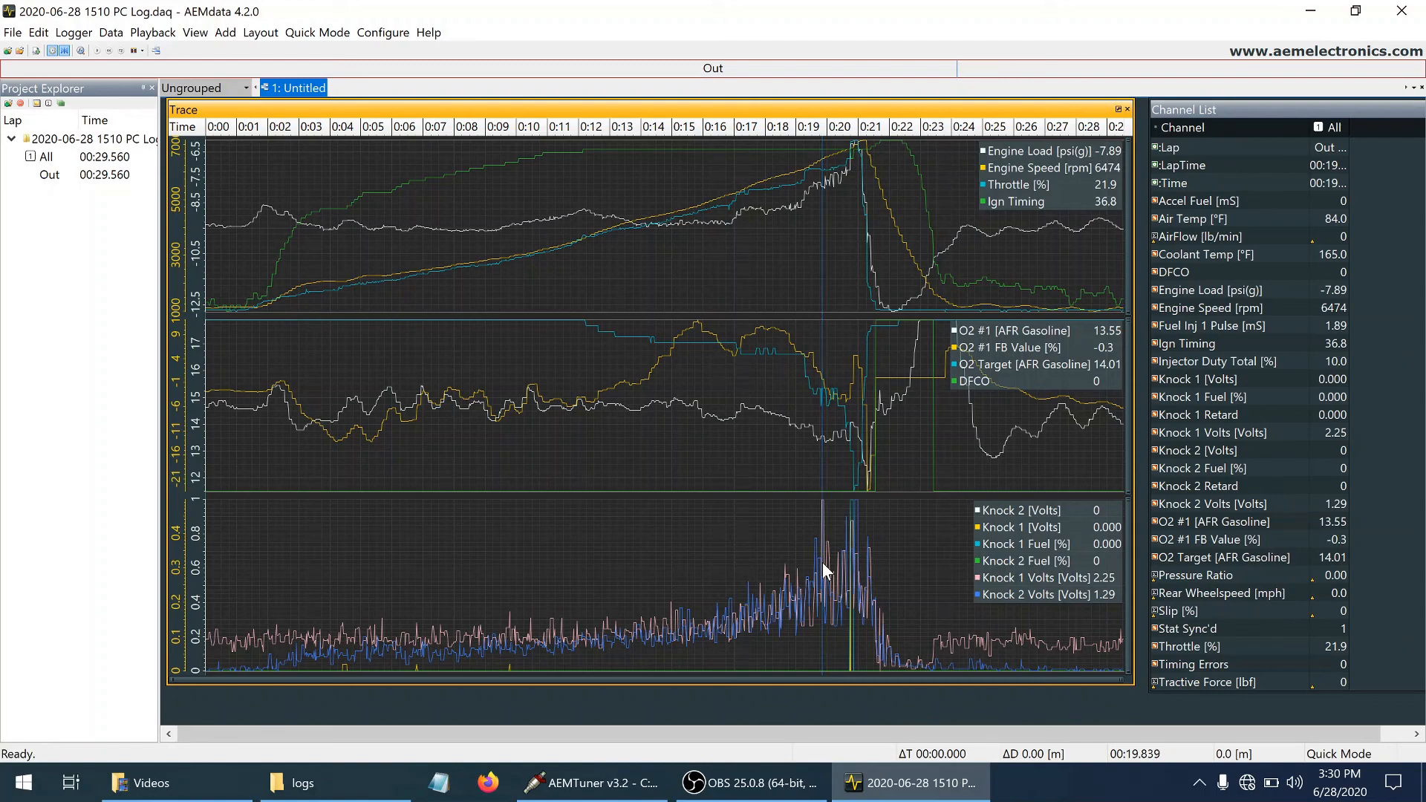
{"action": "key", "text": "Left"}
{"action": "key", "text": "Right"}
{"action": "key", "text": "Left"}
{"action": "key", "text": "Right"}
{"action": "key", "text": "Right"}
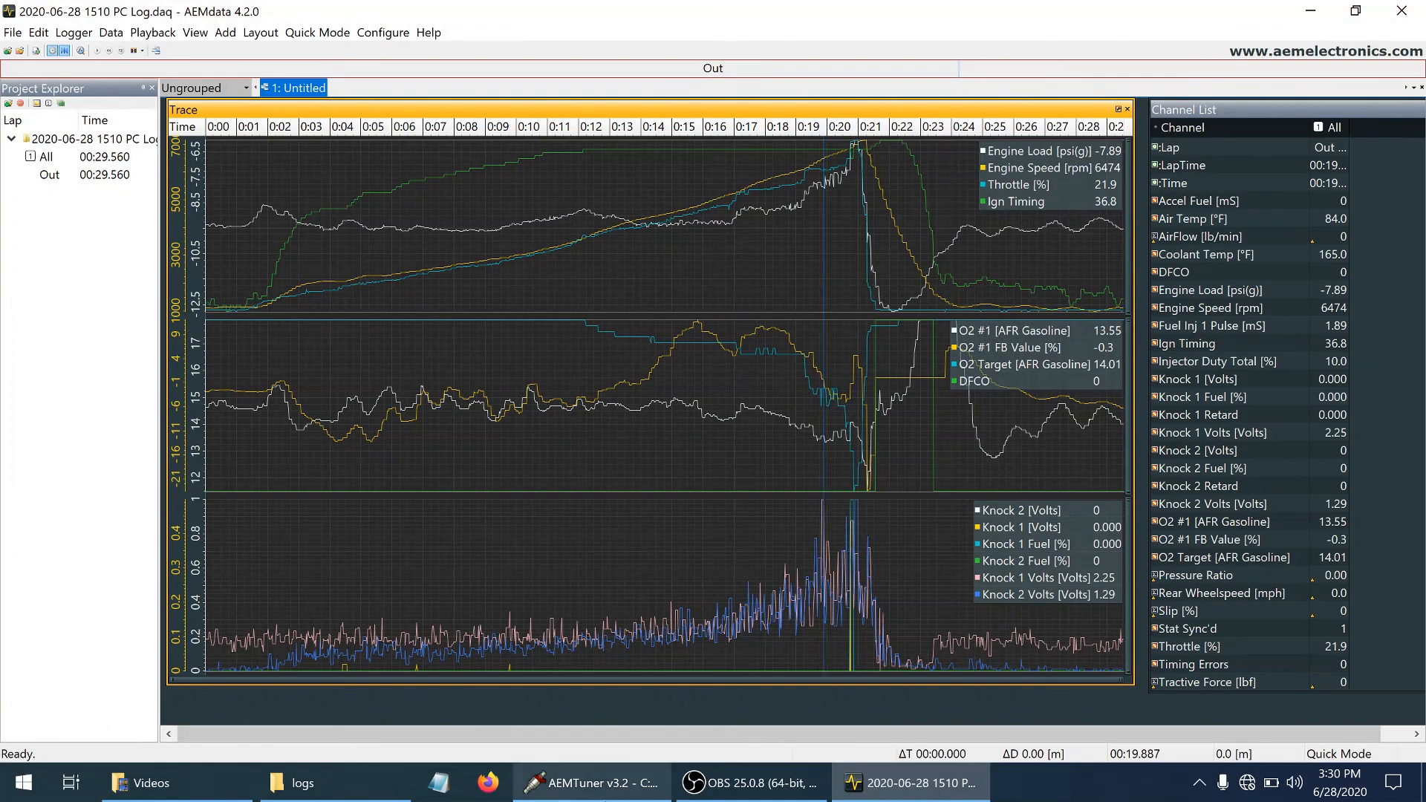
Switch to AEMTuner and check the 6400 rpm threshold in the Knock Sensor Cal table
{"action": "left_click", "coordinate": [591, 783]}
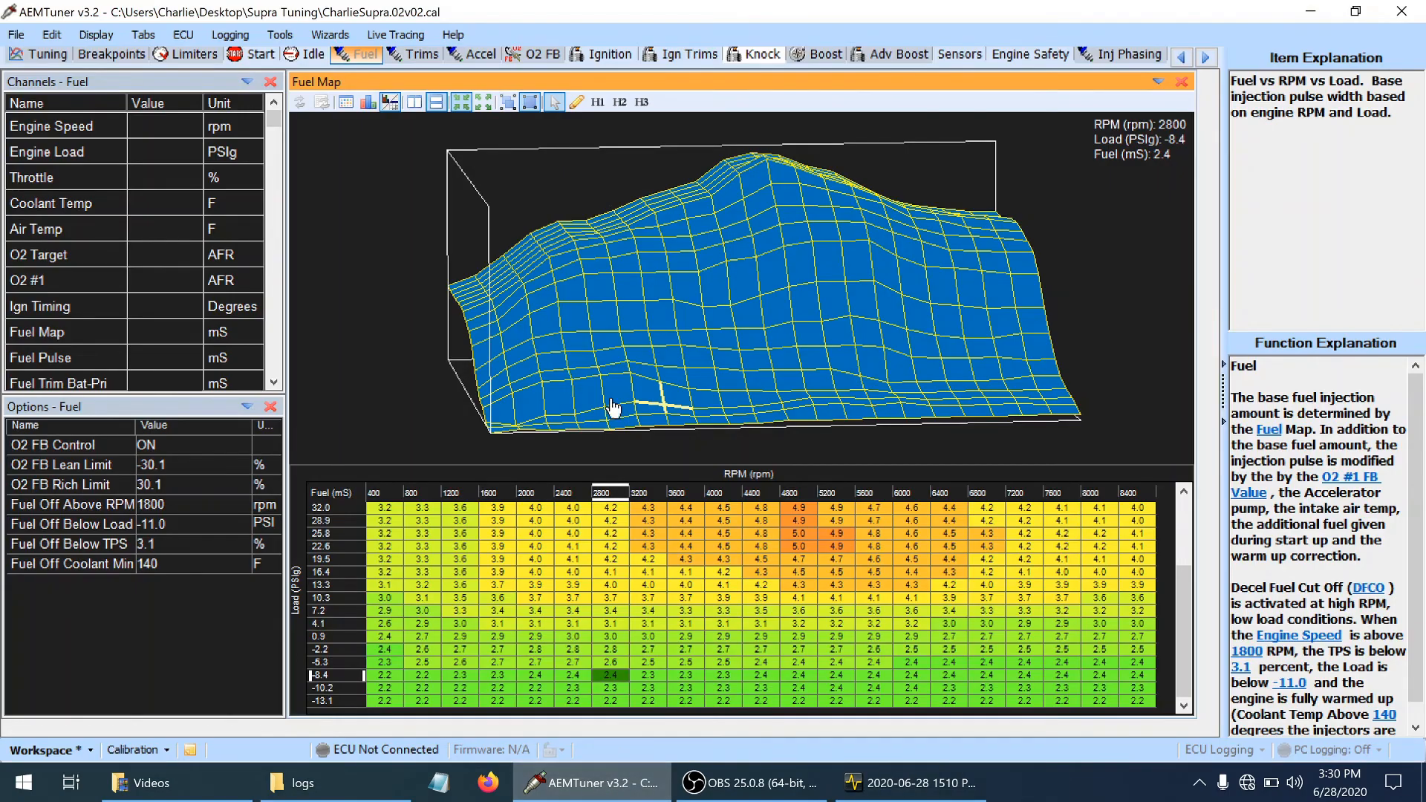
{"action": "left_click", "coordinate": [754, 58]}
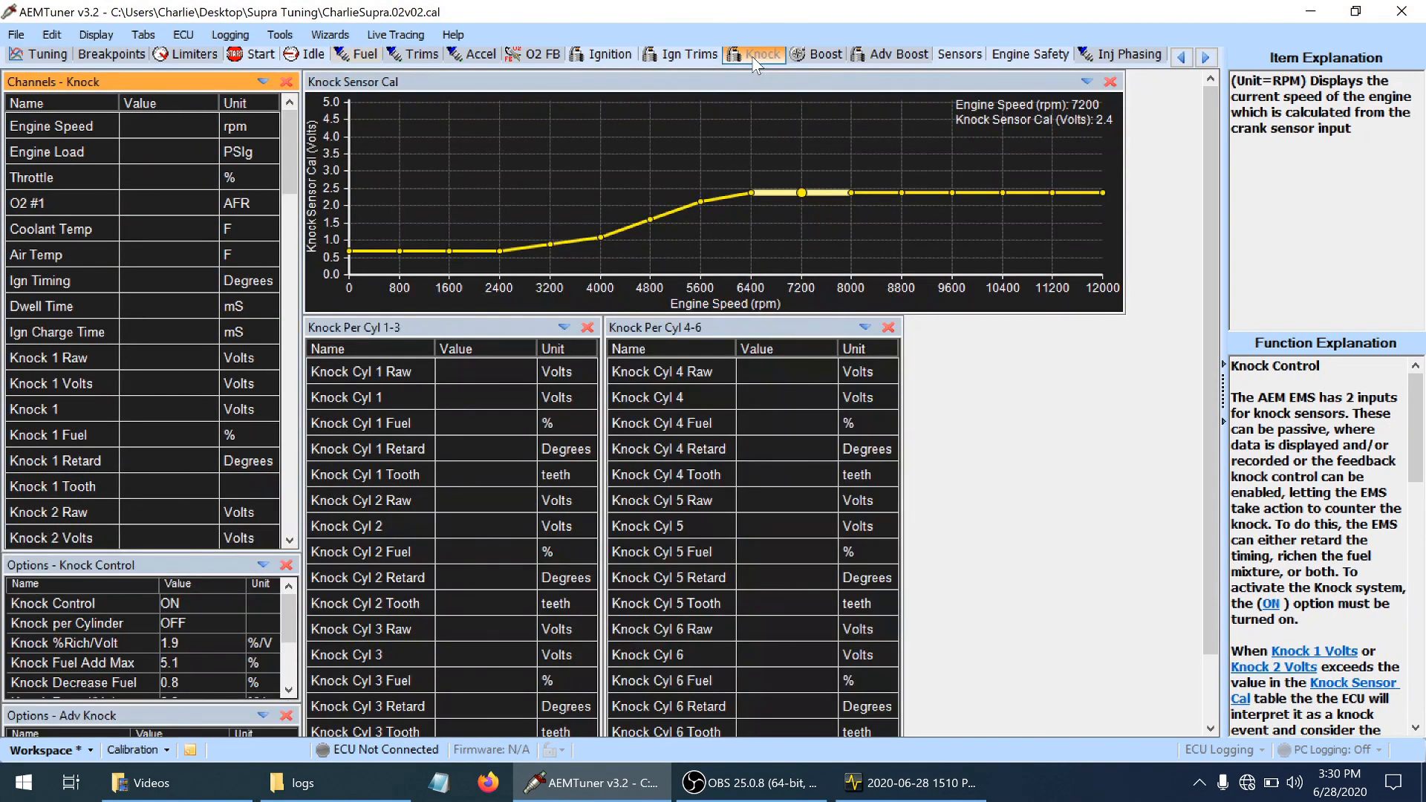
{"action": "left_click", "coordinate": [752, 193]}
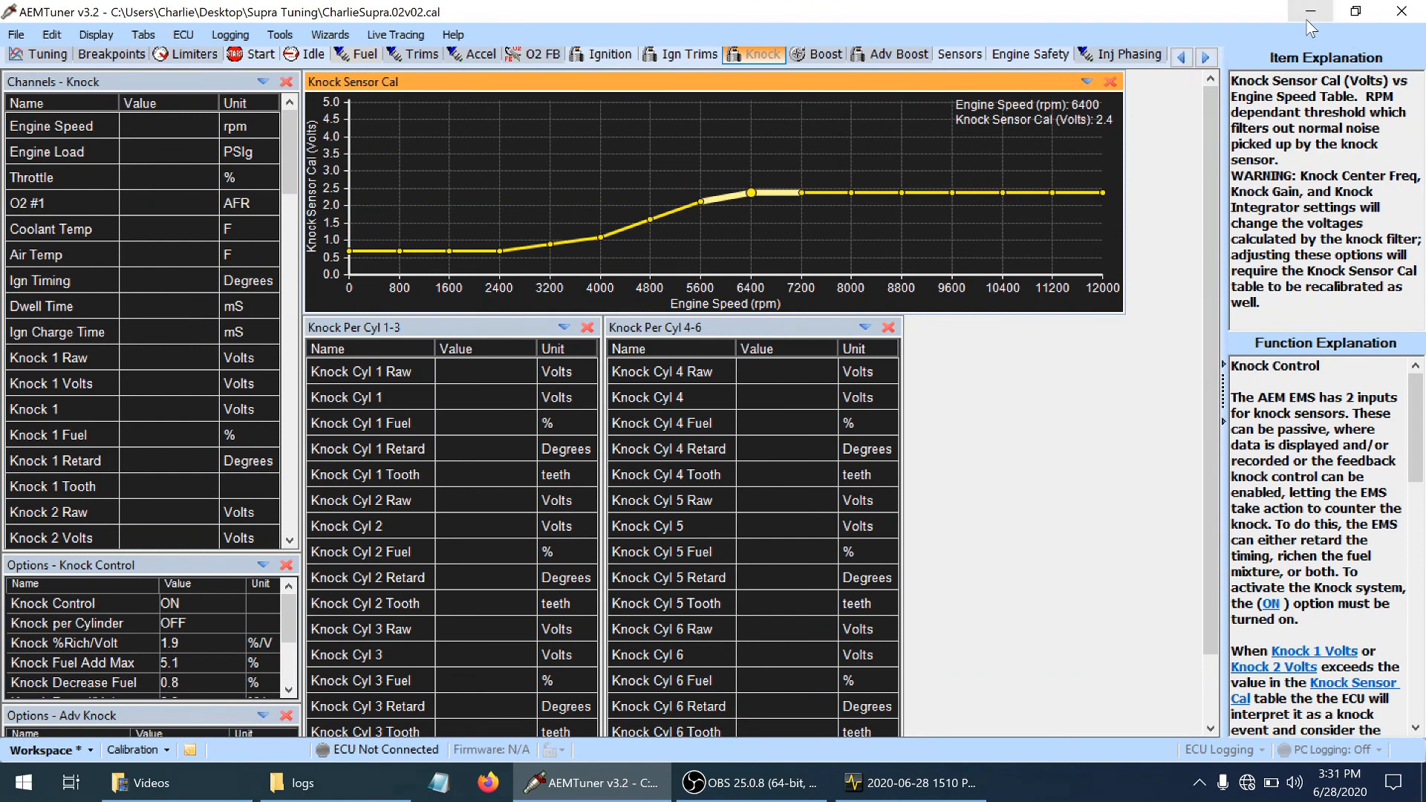
Return to the AEMdata log and examine the knock voltages, knock fuel and knock retard between about 19.7 and 20.9 seconds
{"action": "left_click", "coordinate": [892, 789]}
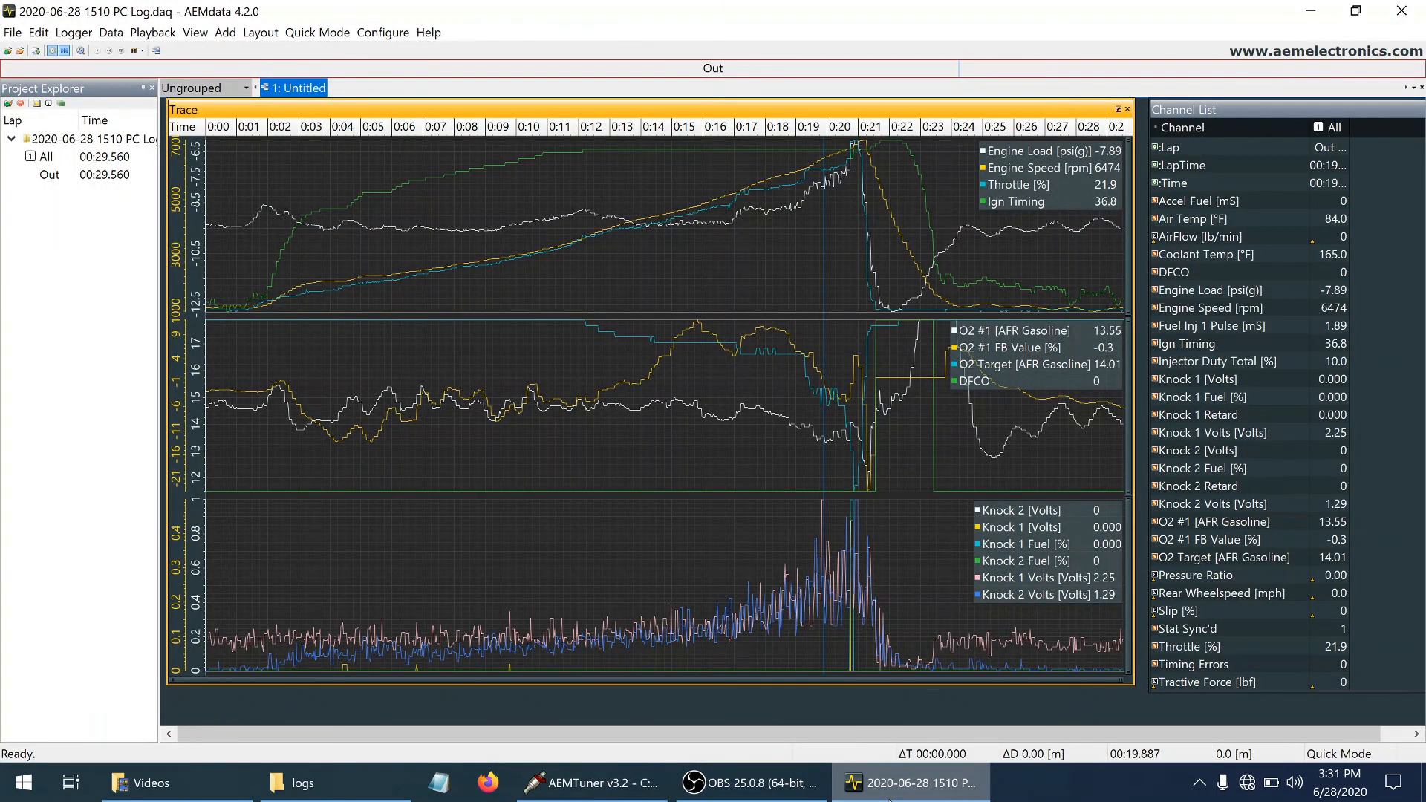
{"action": "left_click", "coordinate": [890, 797]}
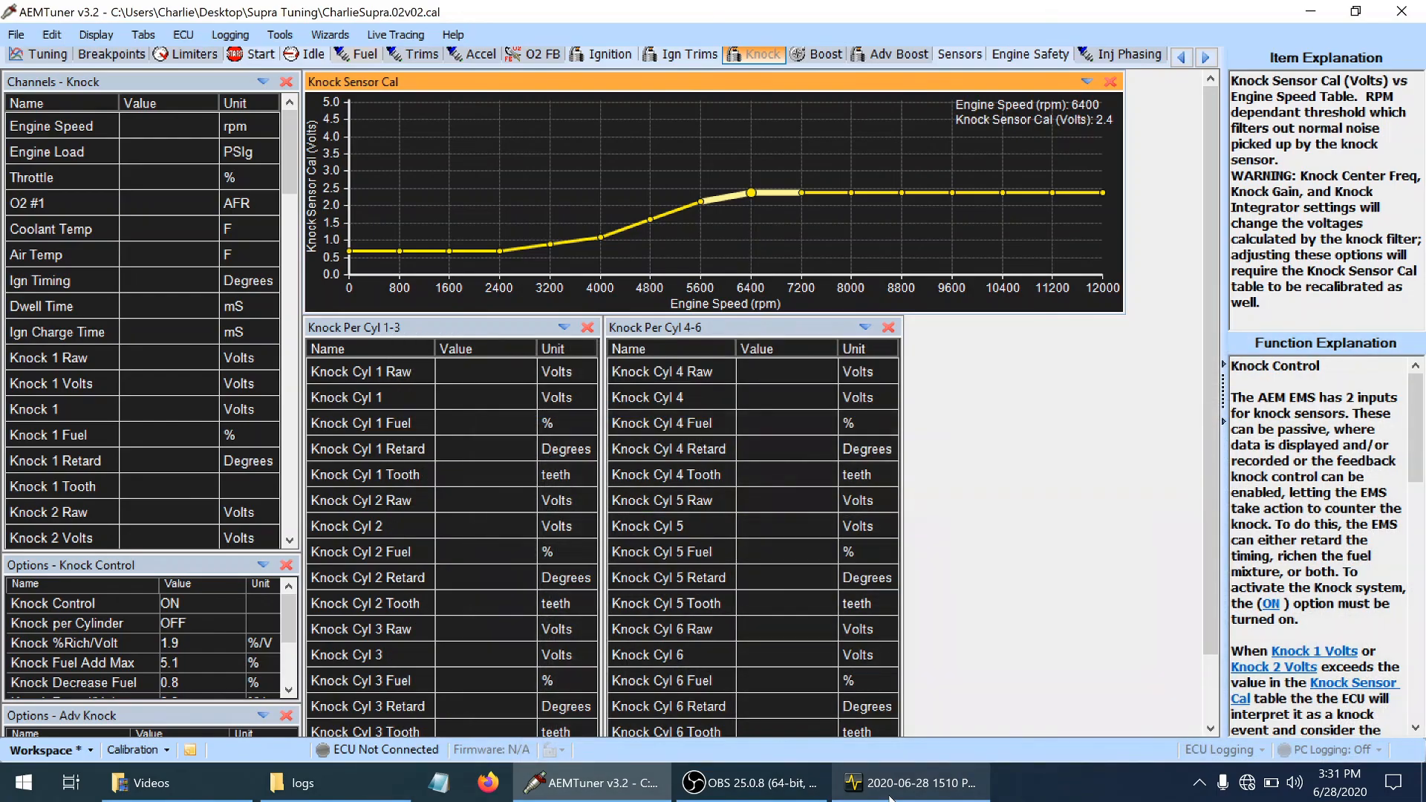
{"action": "left_click", "coordinate": [890, 795]}
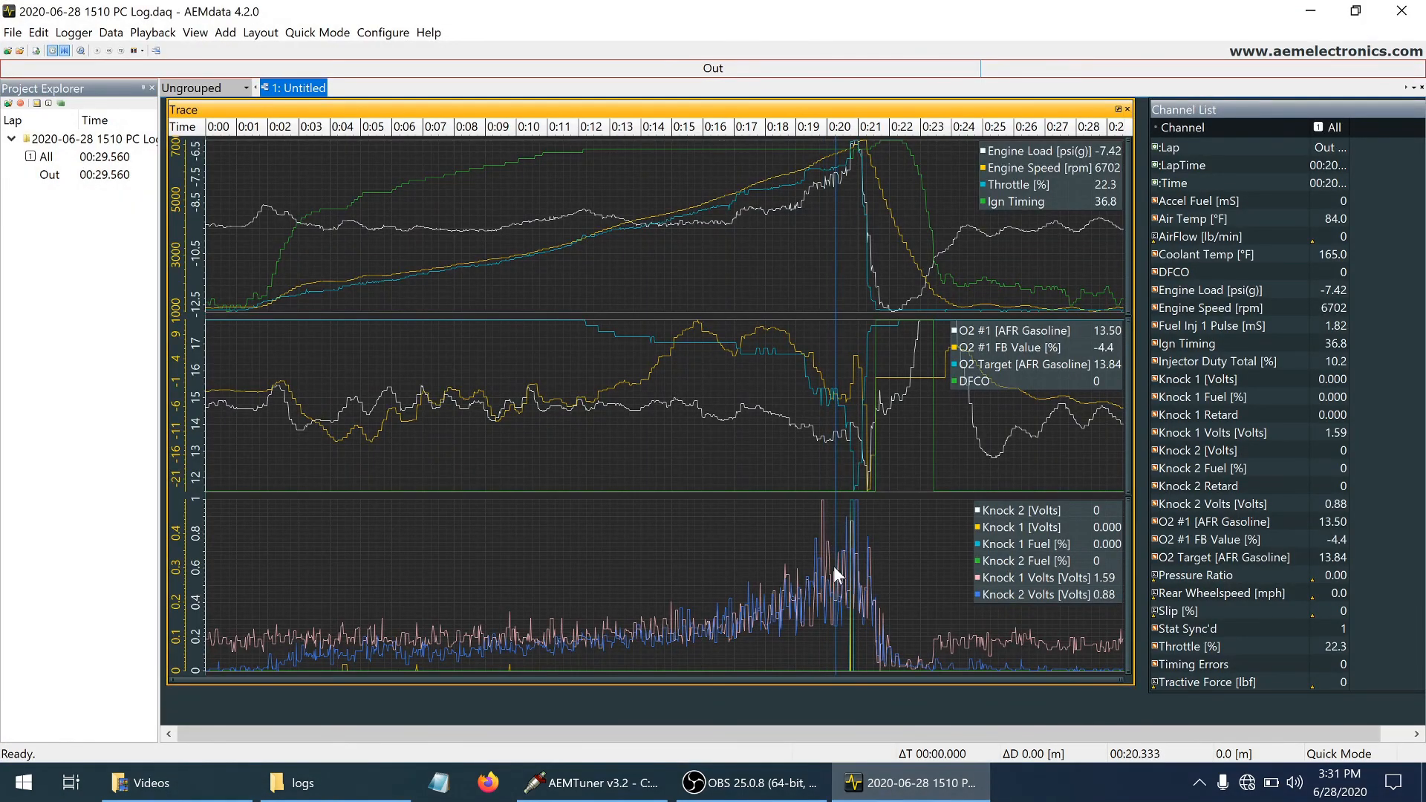
{"action": "left_click", "coordinate": [819, 572]}
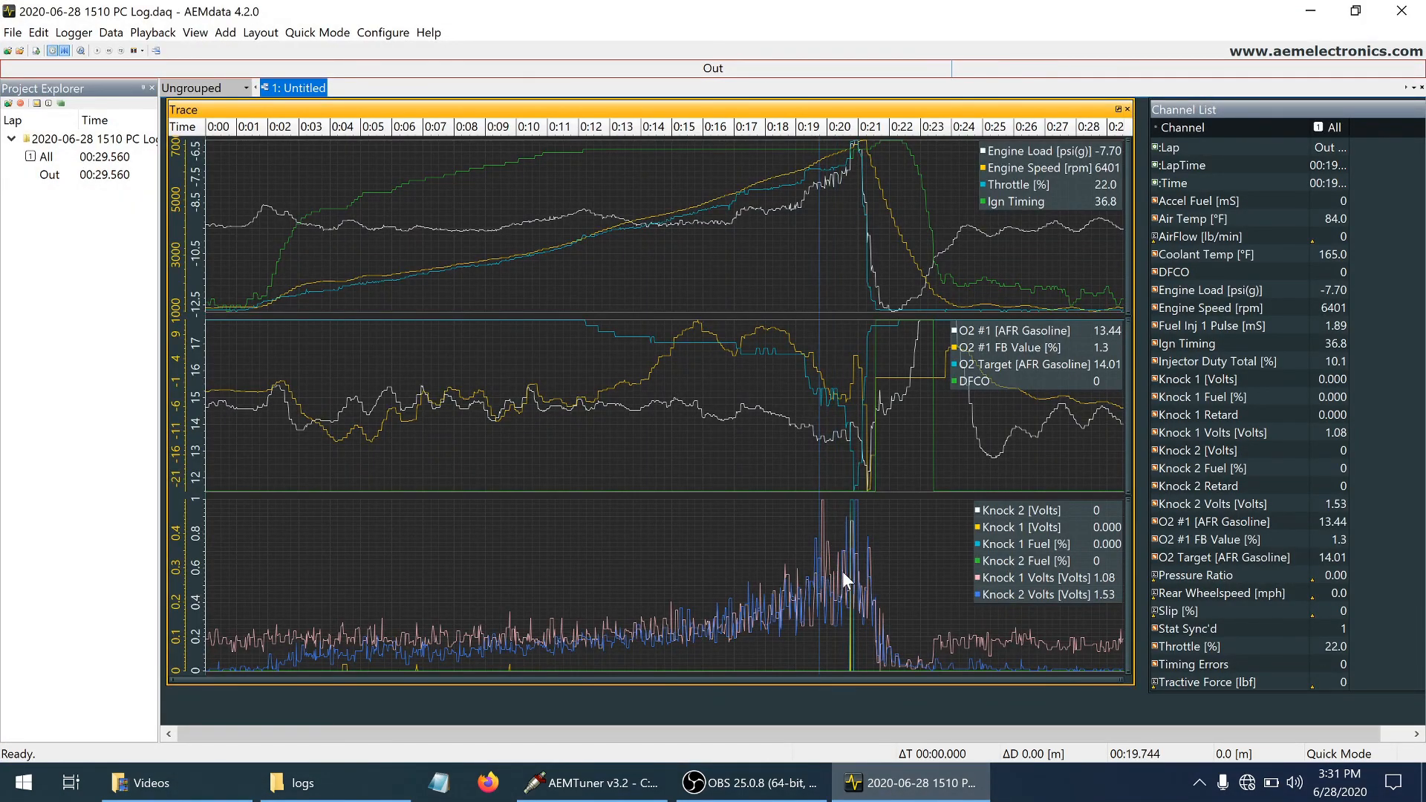
{"action": "left_click_drag", "start_coordinate": [844, 572], "coordinate": [854, 568]}
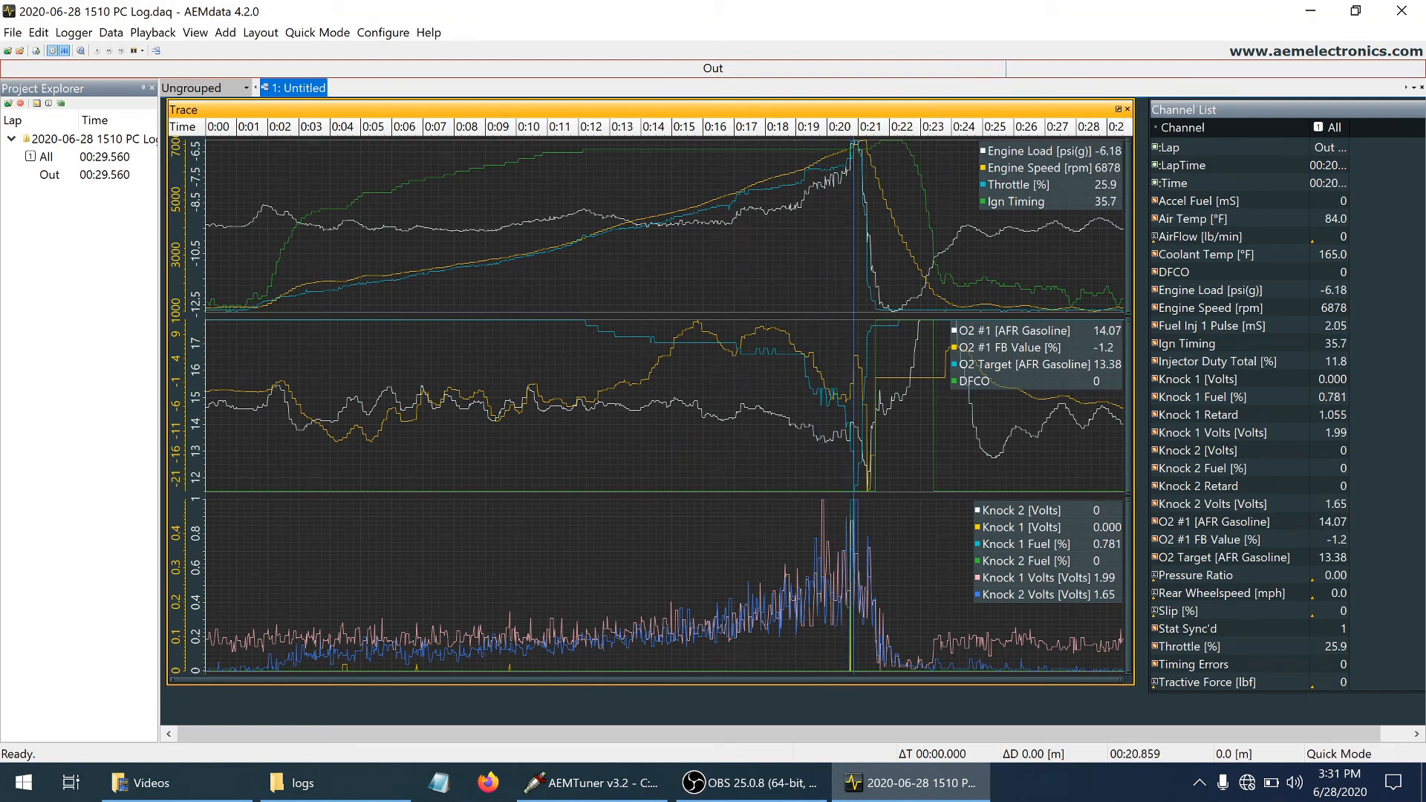
{"action": "key", "text": "Left"}
{"action": "key", "text": "Left"}
{"action": "key", "text": "Left"}
{"action": "key", "text": "Left"}
{"action": "key", "text": "Left"}
{"action": "key", "text": "Left"}
{"action": "key", "text": "Left"}
{"action": "key", "text": "Left"}
{"action": "key", "text": "Left"}
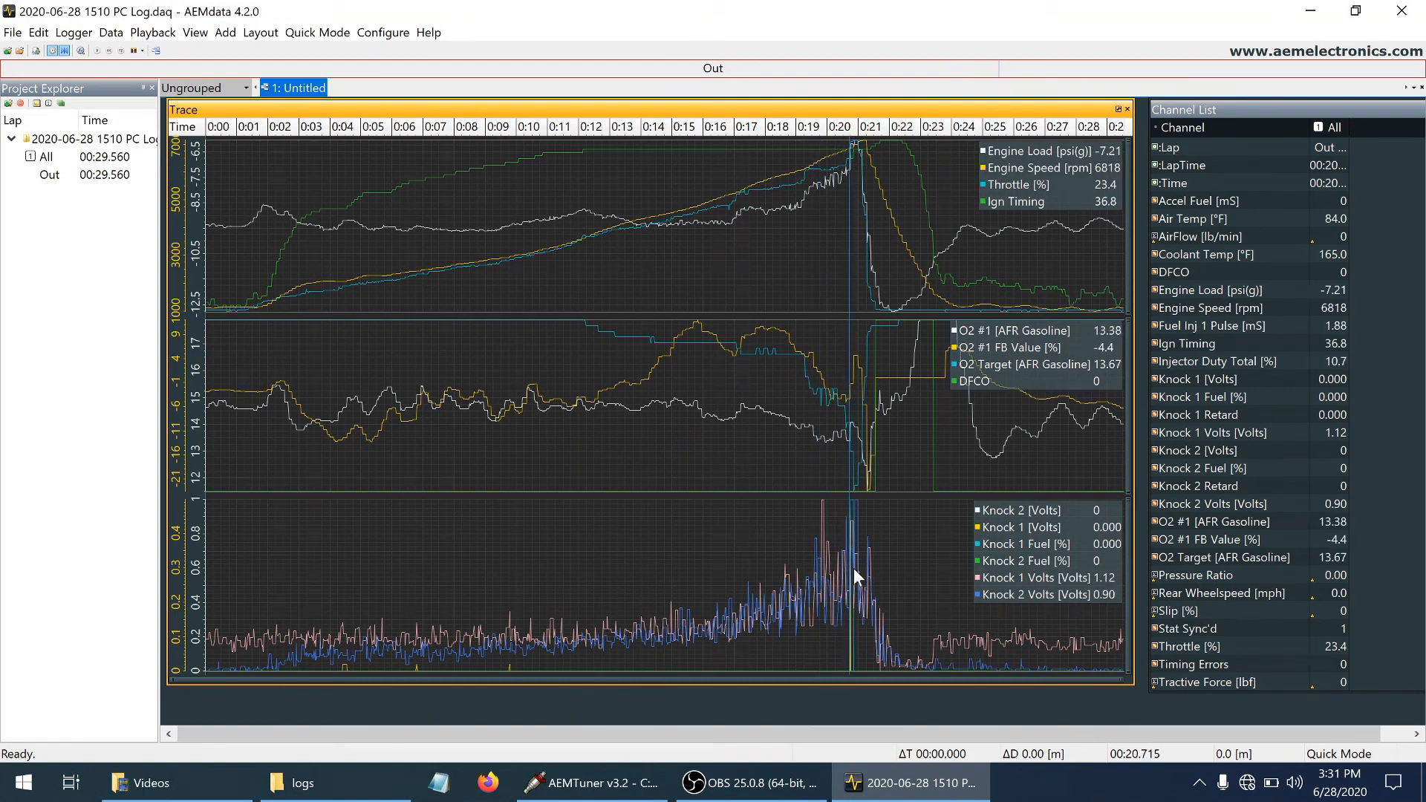
Zoom the log traces to the knock event between about 20.54 and 21.05 seconds
{"action": "left_click_drag", "start_coordinate": [861, 568], "coordinate": [836, 572]}
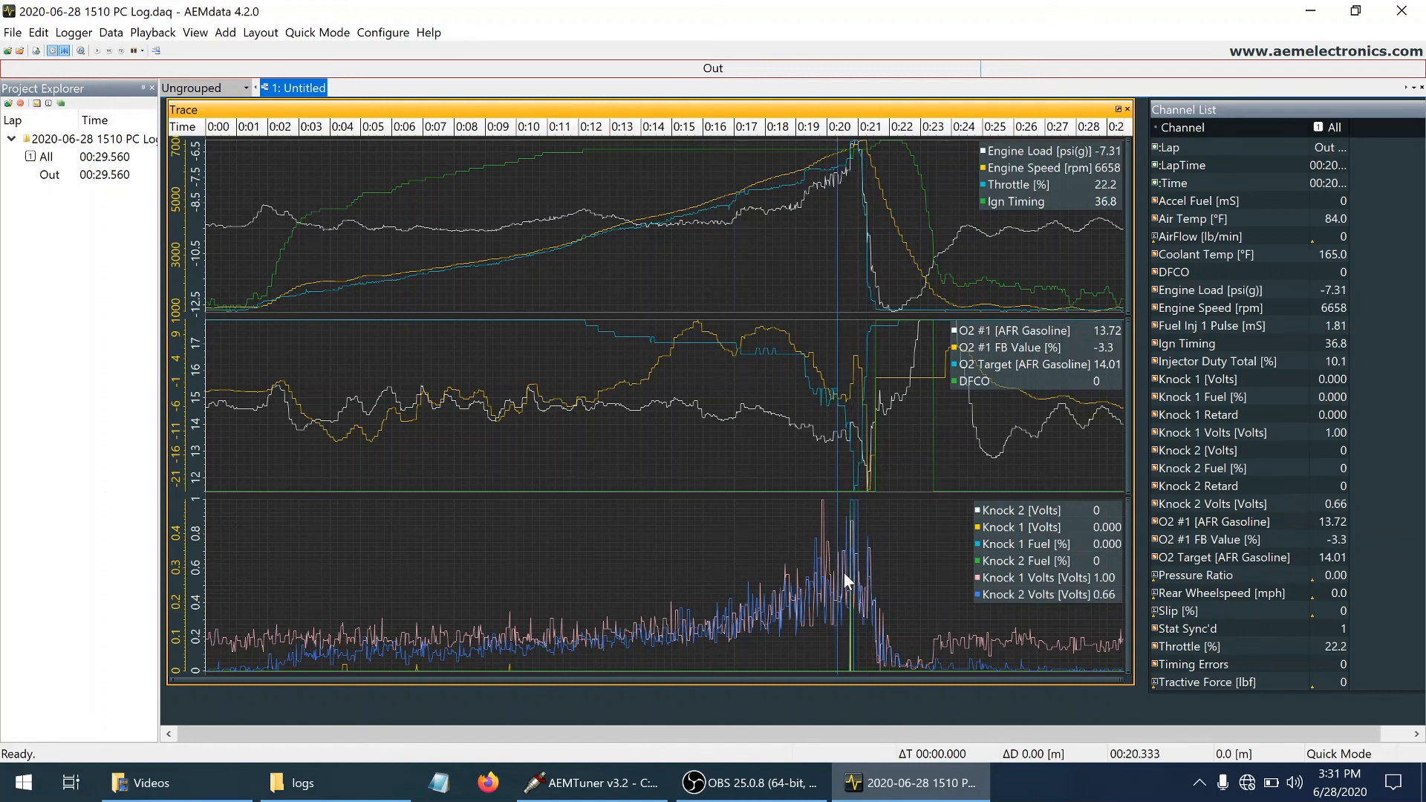
{"action": "left_click", "coordinate": [844, 572]}
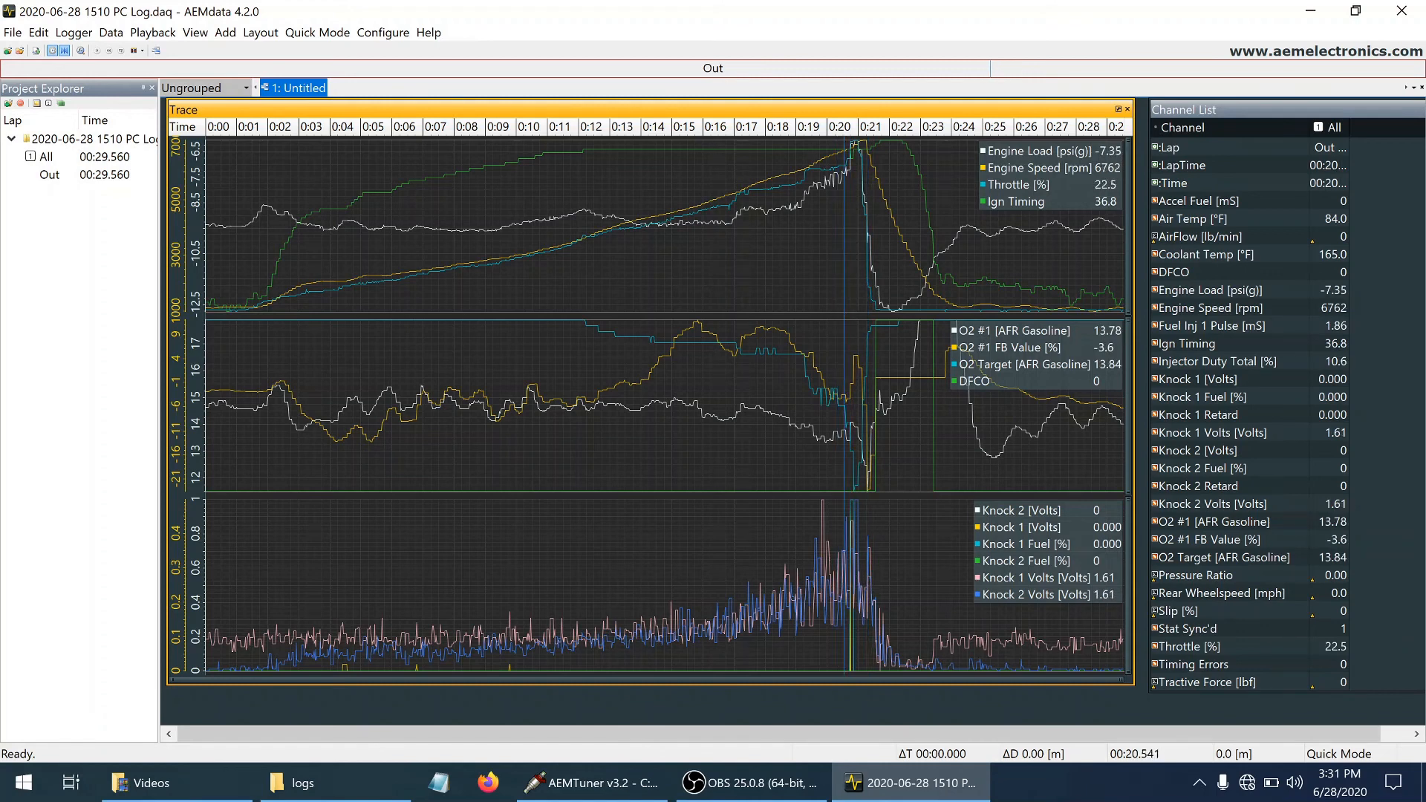
{"action": "left_click", "coordinate": [859, 571], "text": "shift"}
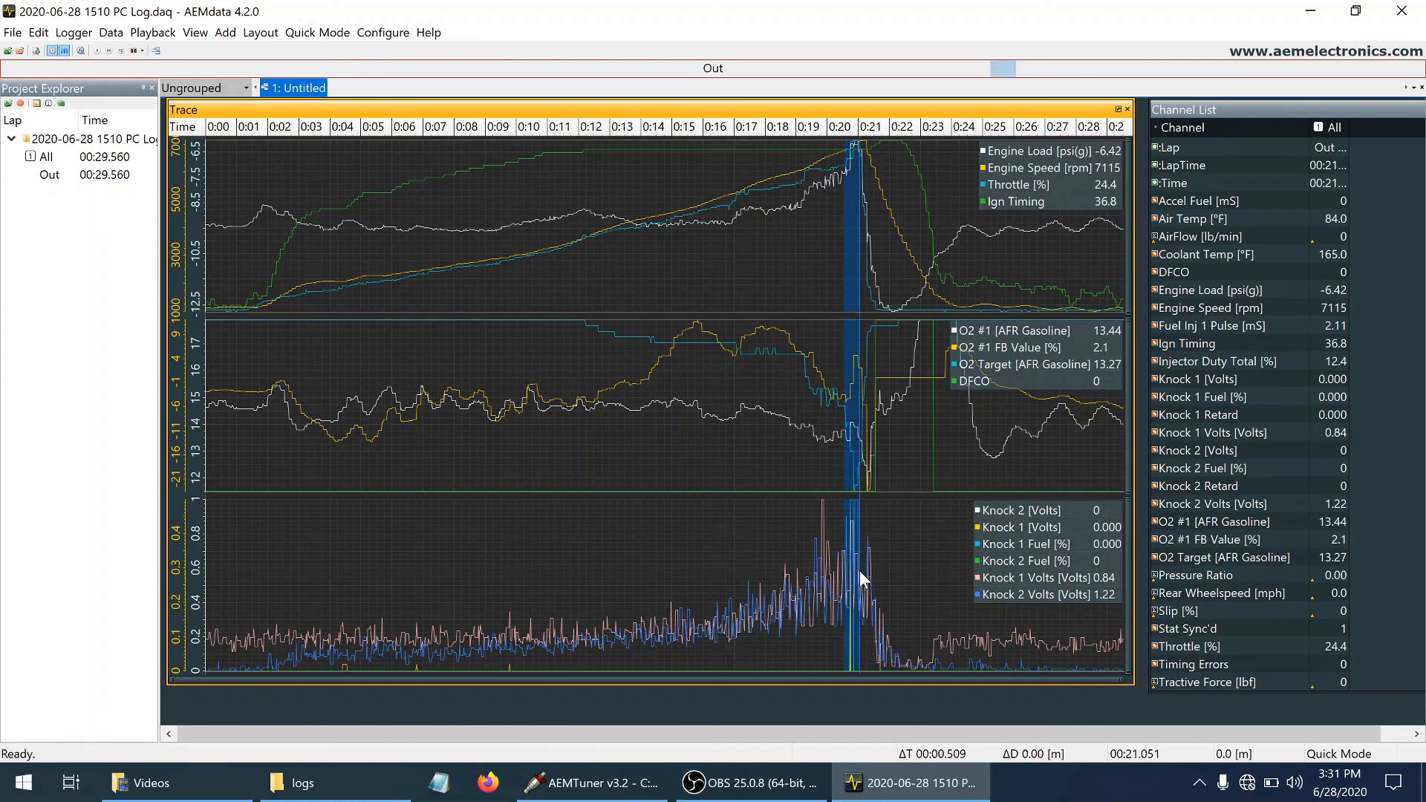
{"action": "key", "text": "z"}
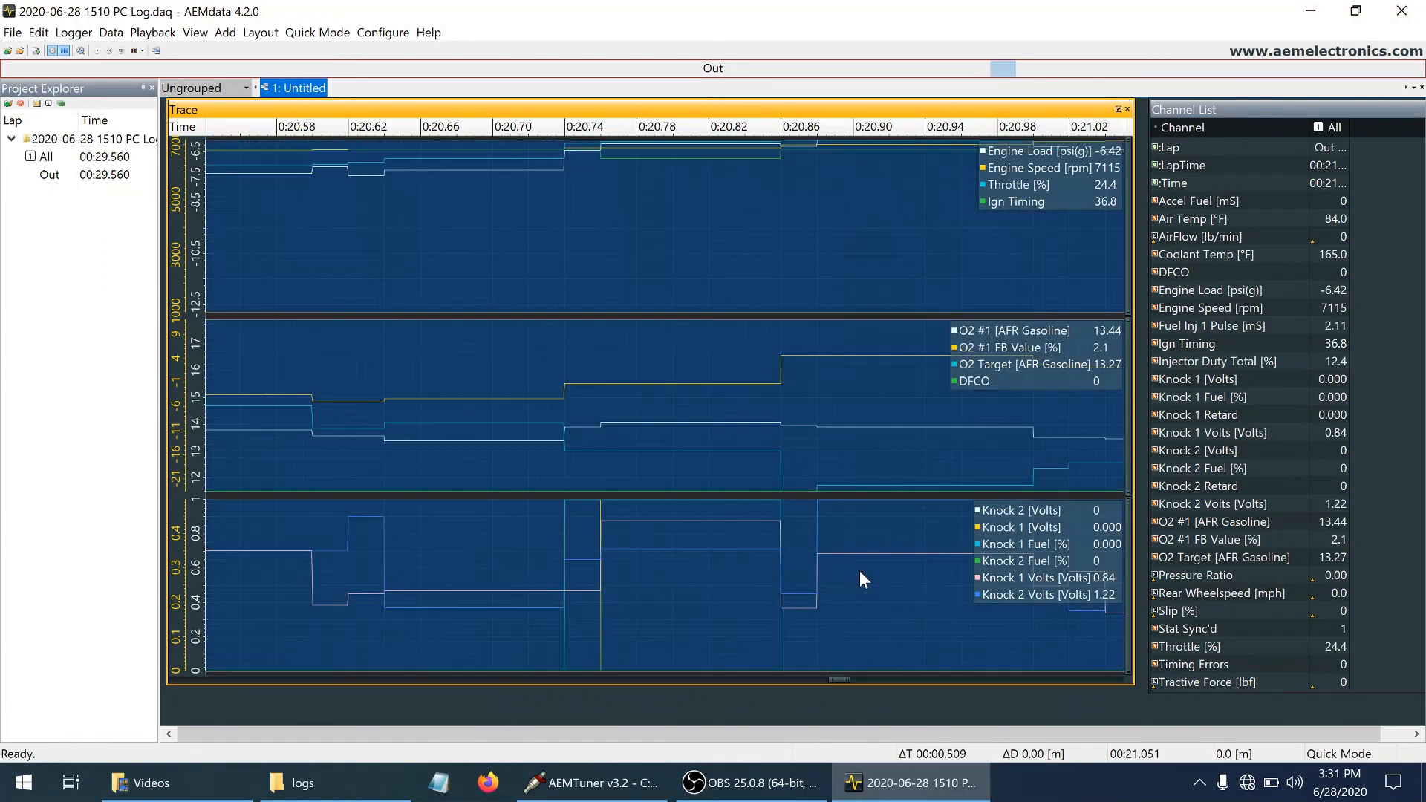
Examine Knock 1 fuel, Knock 1 retard and ignition timing in the zoomed log, moving back from about 20.85 seconds
{"action": "left_click", "coordinate": [755, 515]}
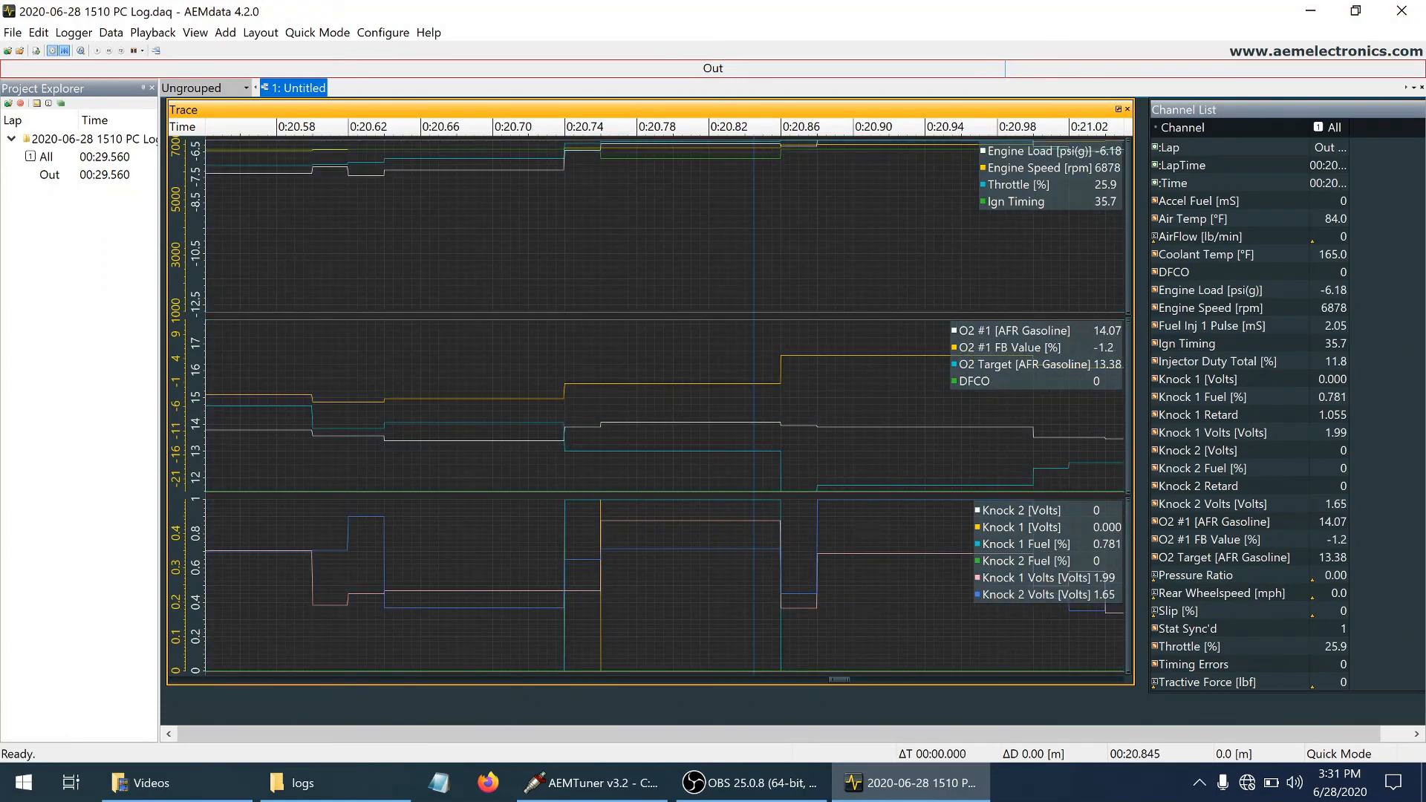
{"action": "key", "text": "Left"}
{"action": "key", "text": "Left"}
{"action": "key", "text": "Left"}
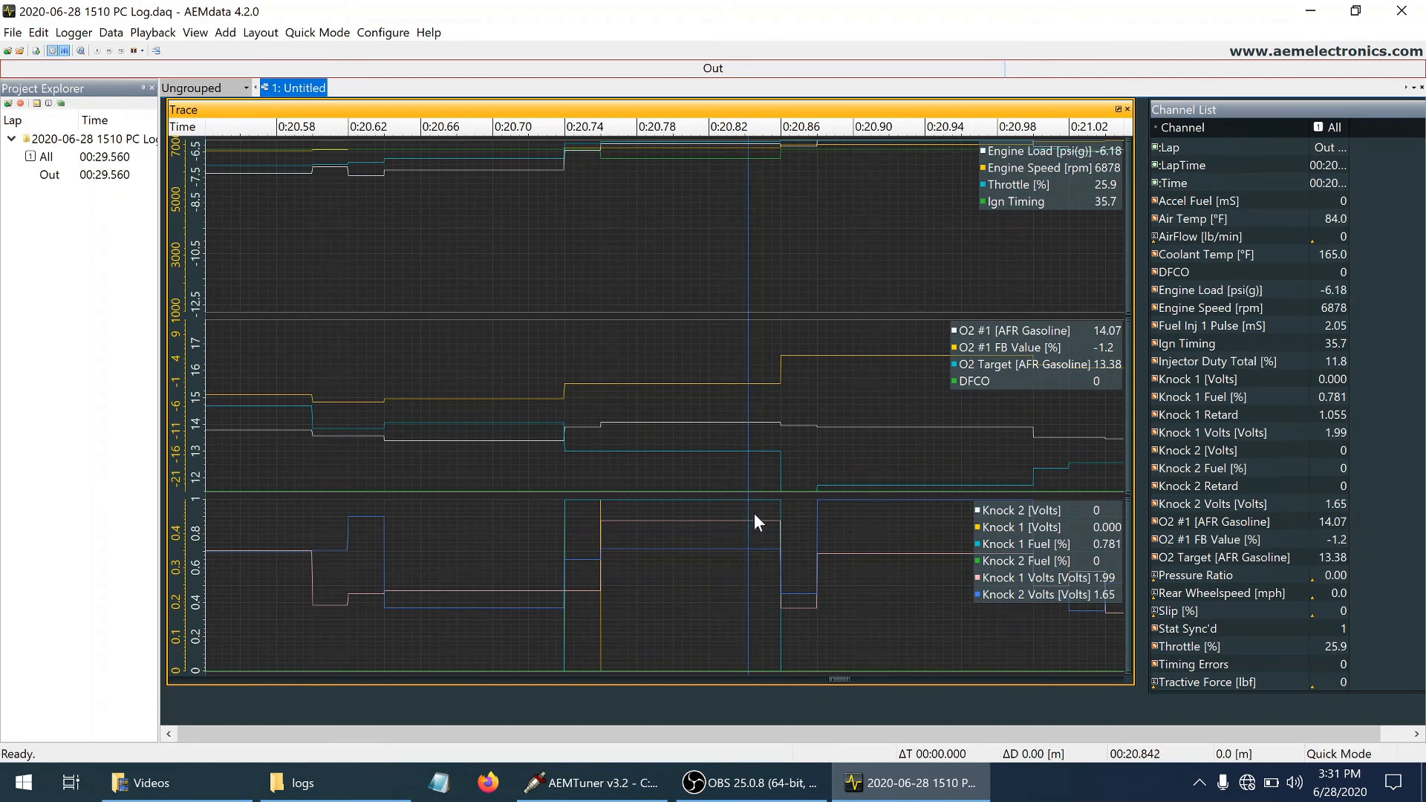
{"action": "key", "text": "Left"}
{"action": "key", "text": "Left"}
{"action": "key", "text": "Left"}
{"action": "key", "text": "Left"}
{"action": "key", "text": "Left"}
{"action": "key", "text": "Left"}
{"action": "key", "text": "Left"}
{"action": "key", "text": "Left"}
{"action": "key", "text": "Left"}
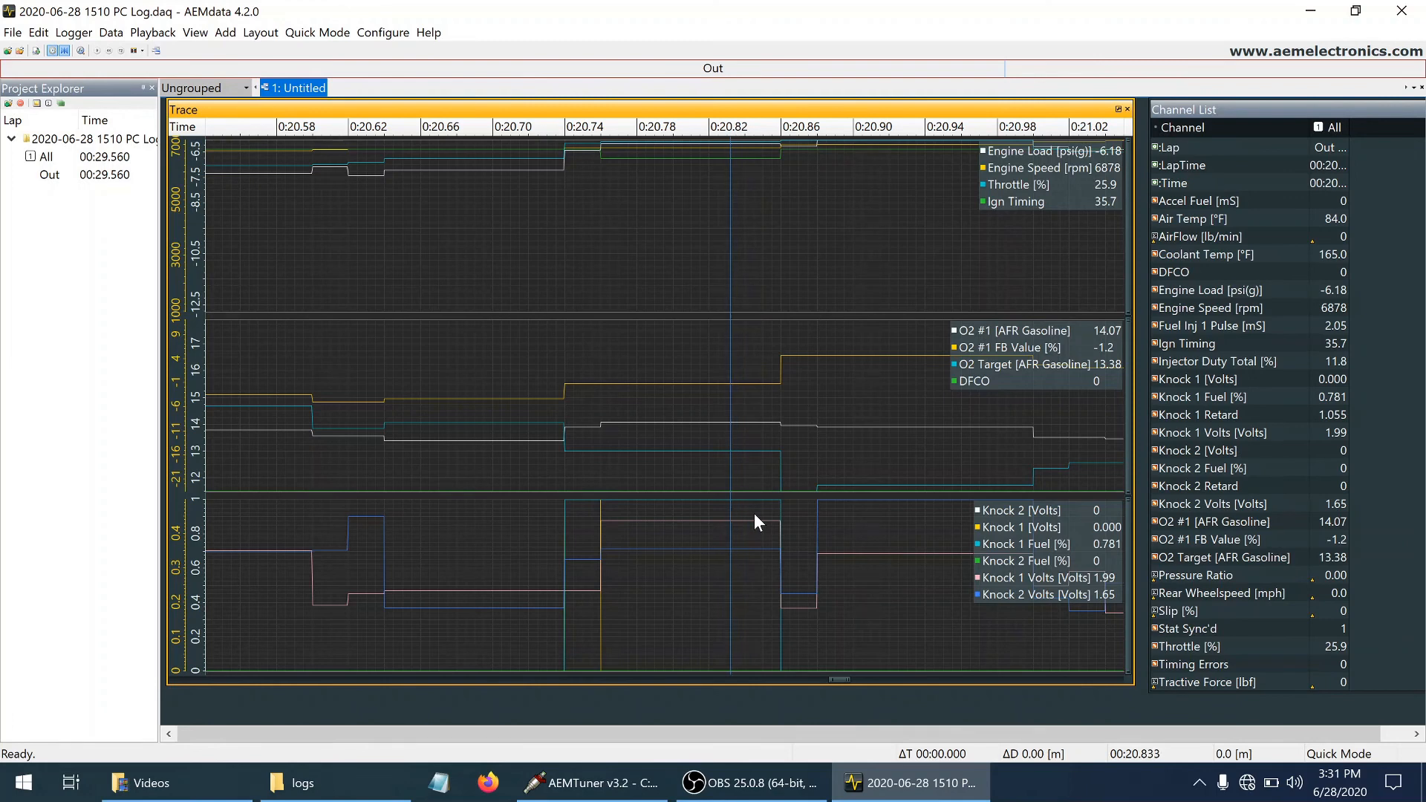
{"action": "key", "text": "Left"}
{"action": "key", "text": "Left"}
Compare the Knock 1 and Knock 2 readings at the start of the knock event, between about 20.72 and 20.77 seconds
{"action": "left_click", "coordinate": [588, 549]}
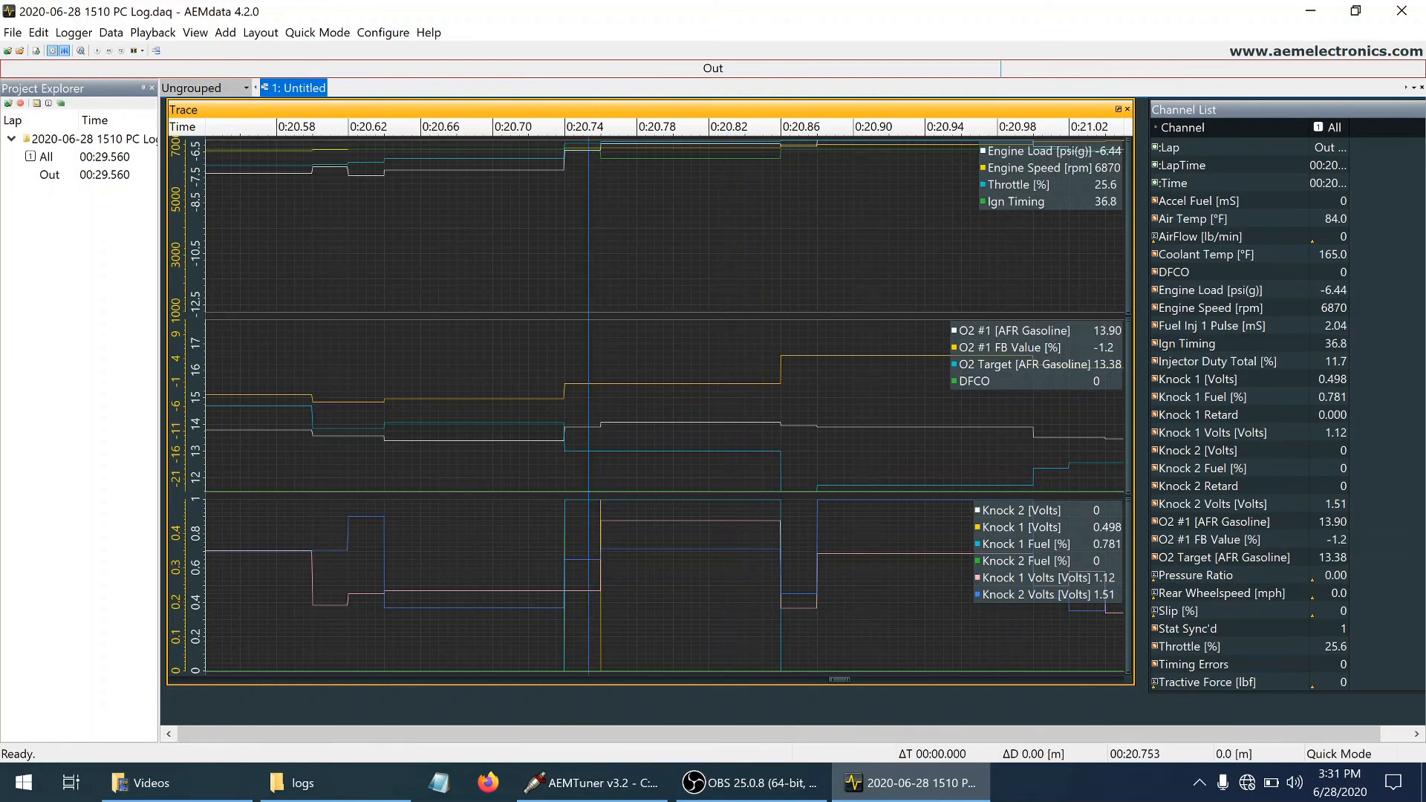
{"action": "left_click", "coordinate": [623, 551]}
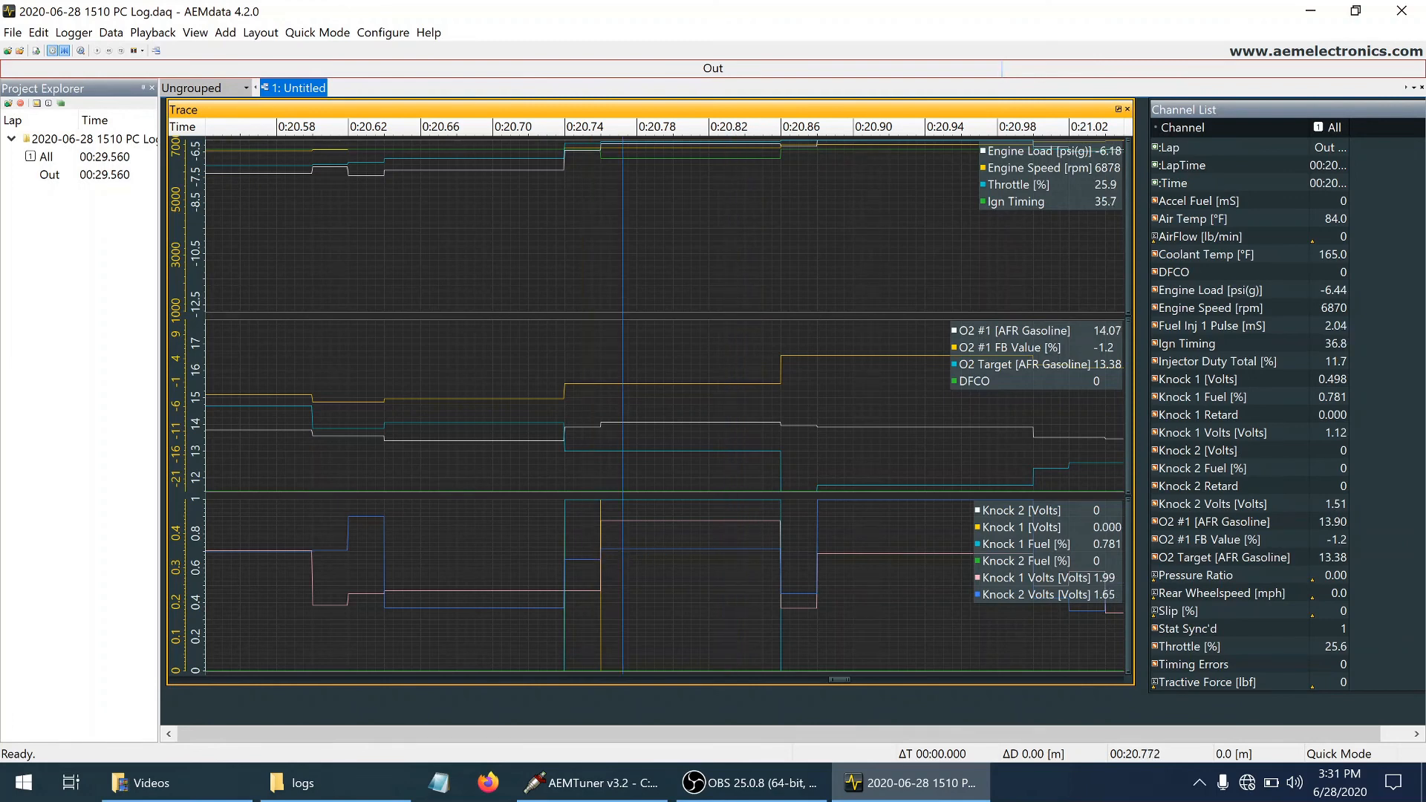
{"action": "left_click", "coordinate": [579, 551]}
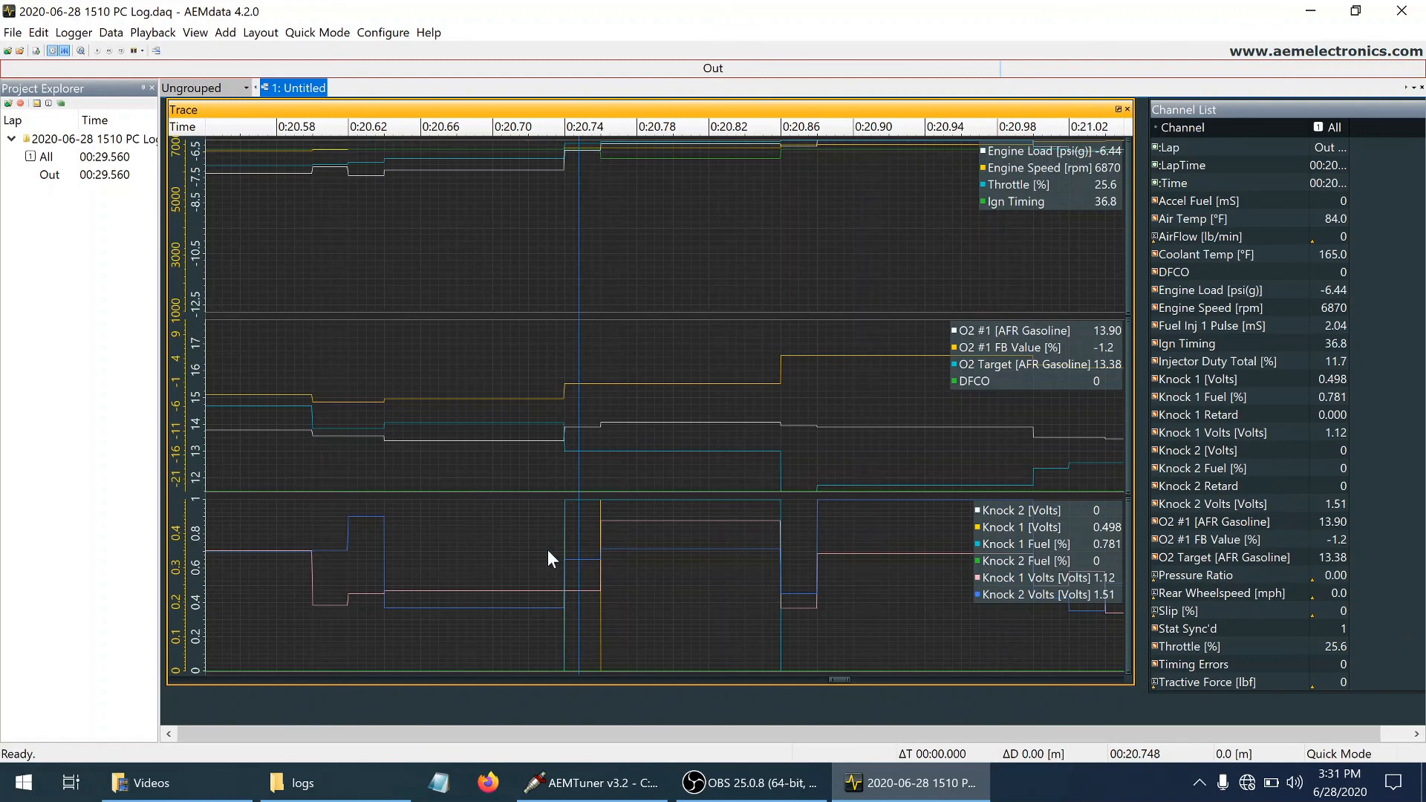
{"action": "left_click", "coordinate": [528, 554]}
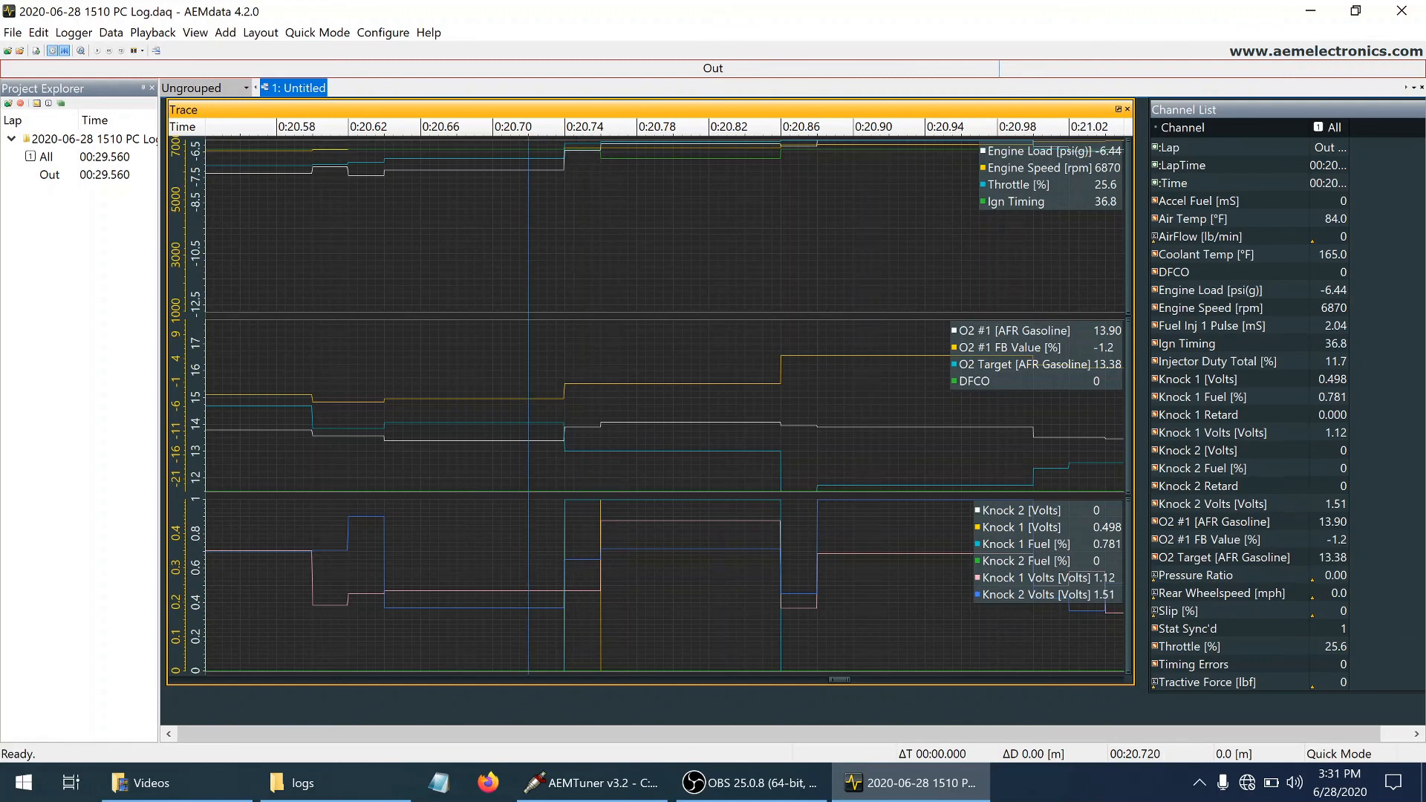
{"action": "left_click", "coordinate": [572, 551]}
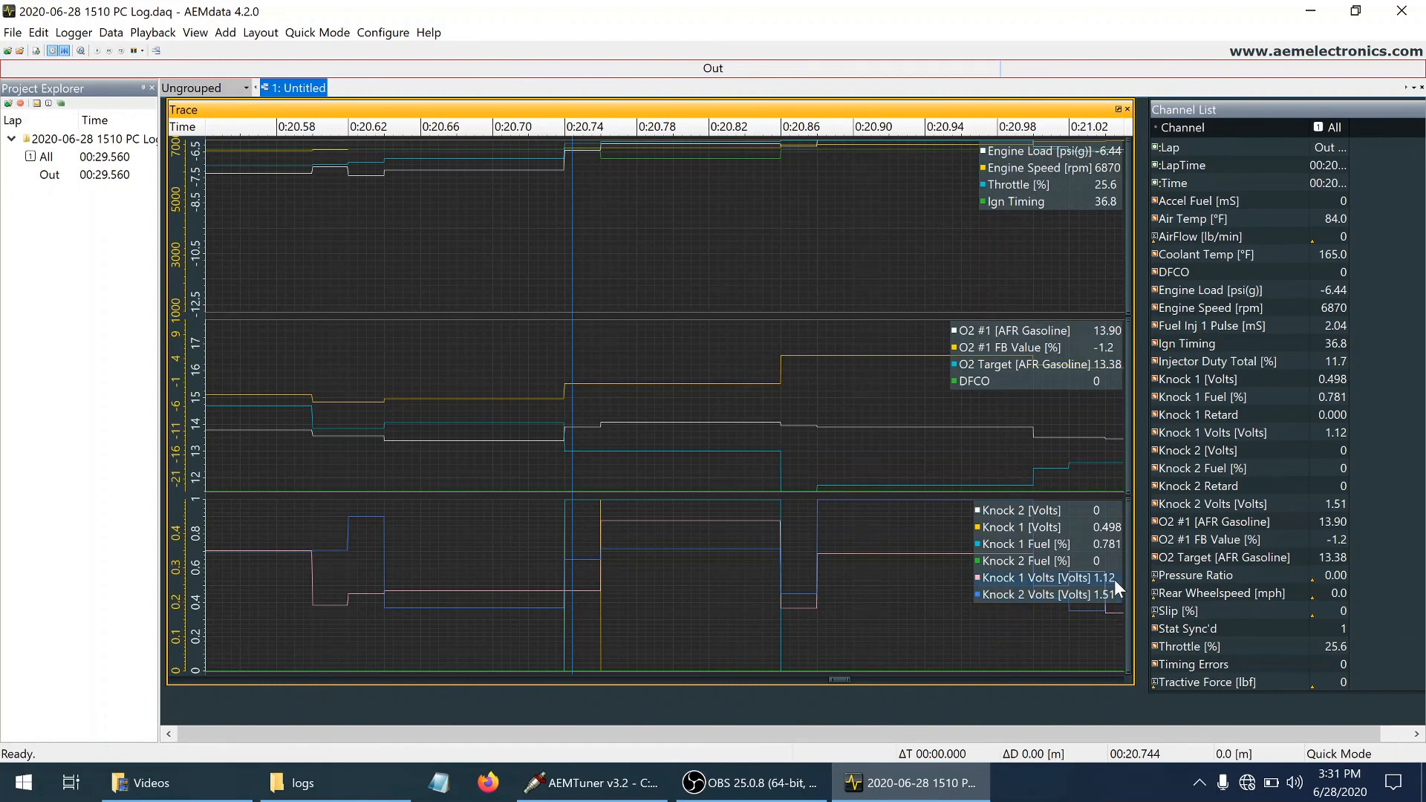
Examine the knock voltages and retard from about 20.78 to 20.83 seconds, and switch back to the Knock Sensor Cal table in AEMTuner
{"action": "left_click", "coordinate": [641, 581]}
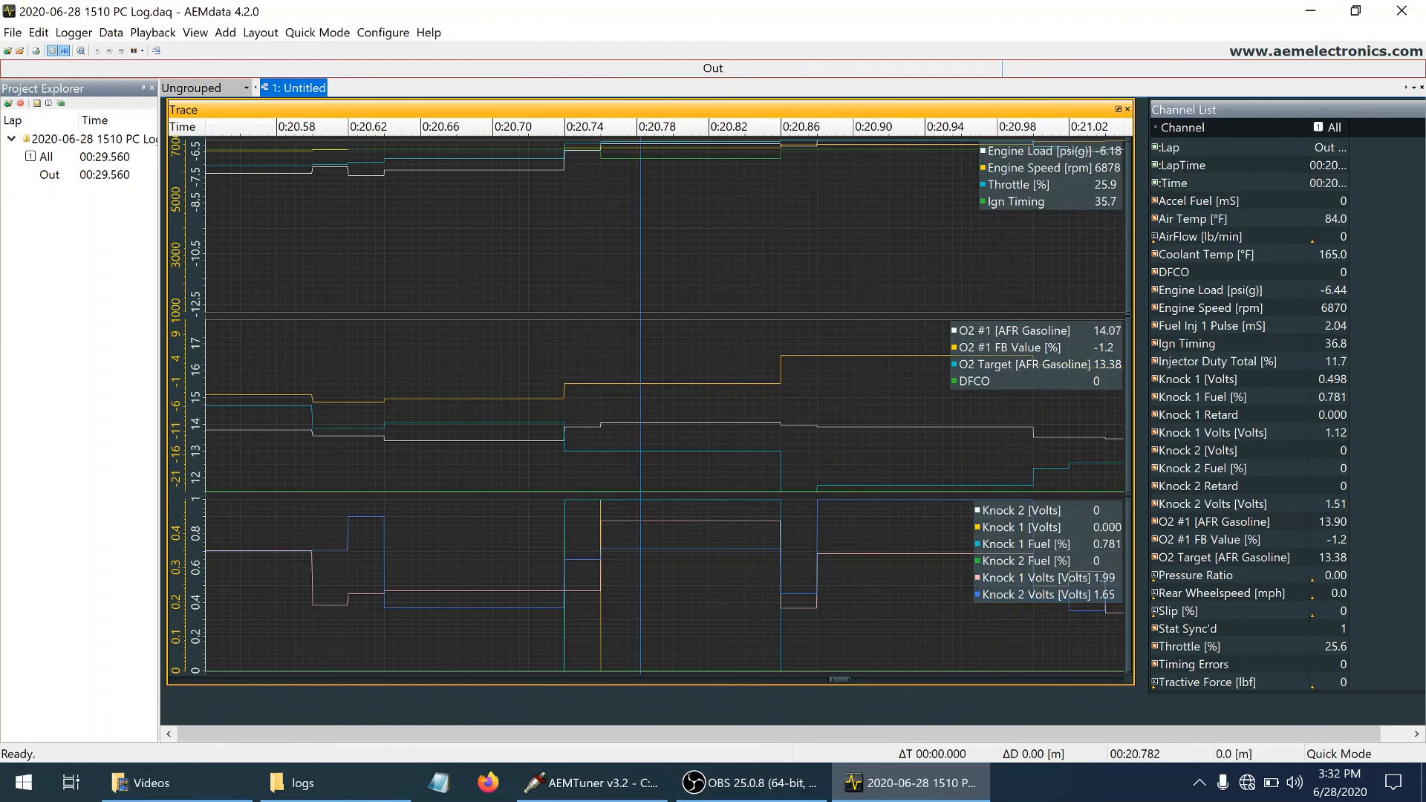
{"action": "left_click", "coordinate": [670, 564]}
{"action": "left_click_drag", "start_coordinate": [701, 564], "coordinate": [717, 564]}
{"action": "key", "text": "Right"}
{"action": "key", "text": "Right"}
{"action": "key", "text": "Right"}
{"action": "key", "text": "Right"}
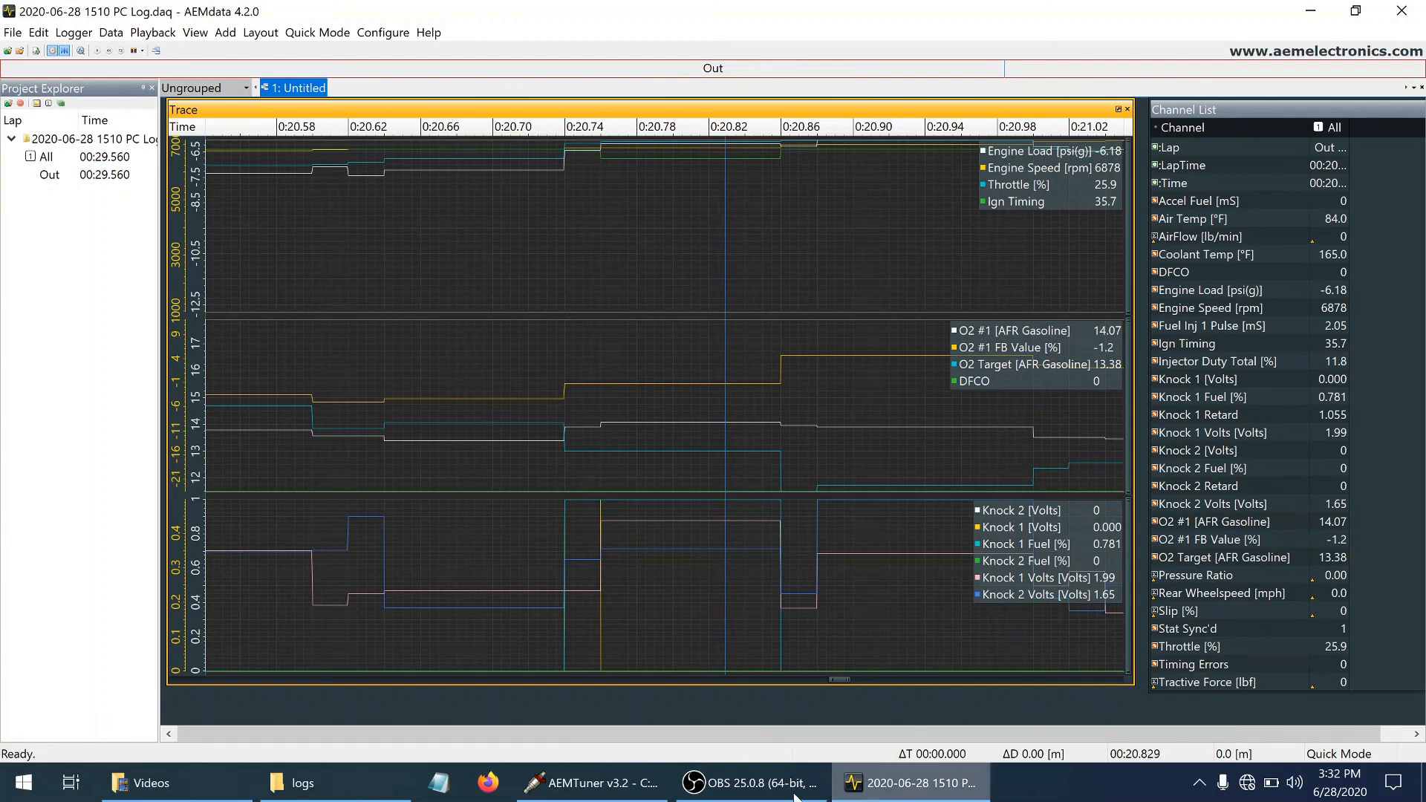
{"action": "left_click", "coordinate": [594, 783]}
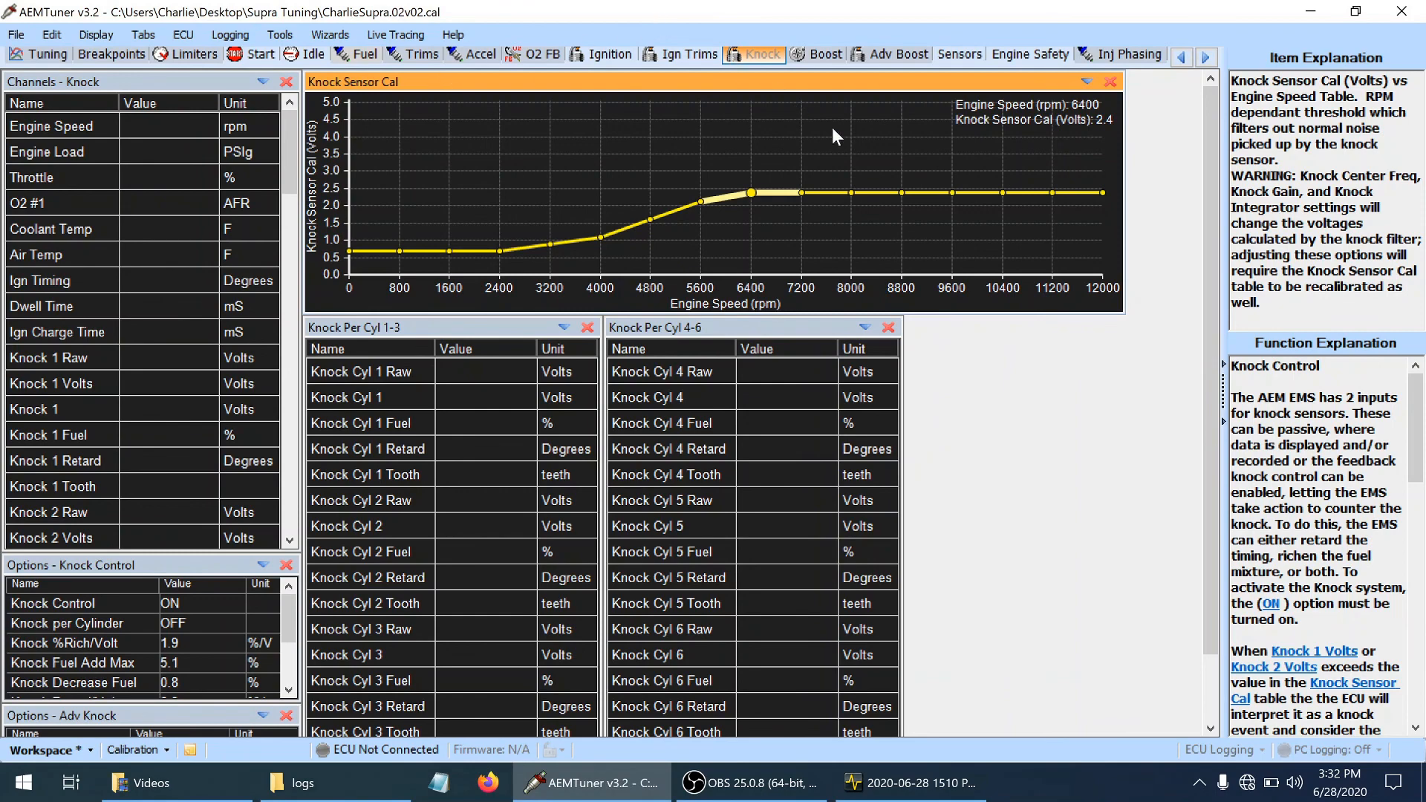
Check the Knock Sensor Cal threshold at 7200 rpm against the 1510 PC log in AEMdata, and return to AEMTuner
{"action": "right_click", "coordinate": [791, 192]}
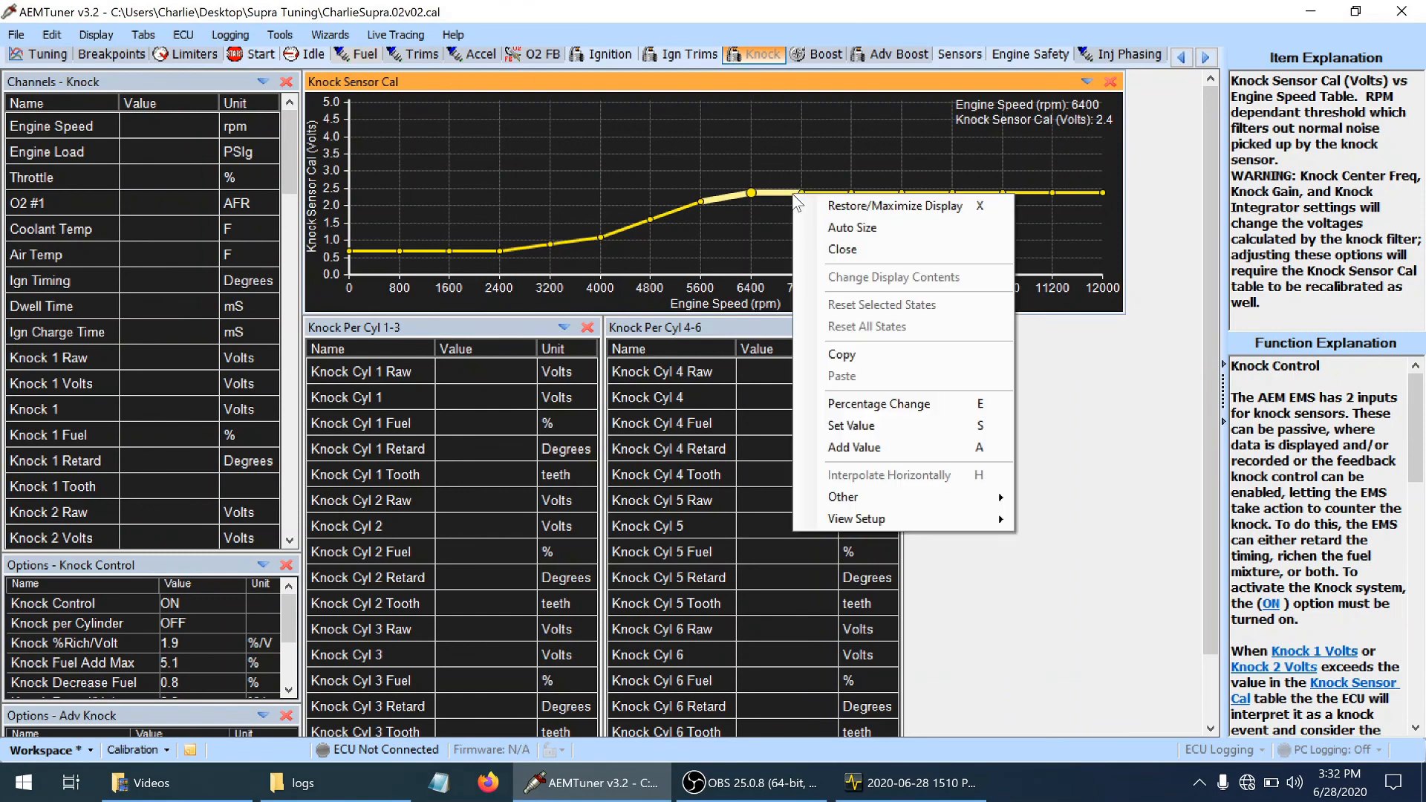
{"action": "left_click", "coordinate": [792, 172]}
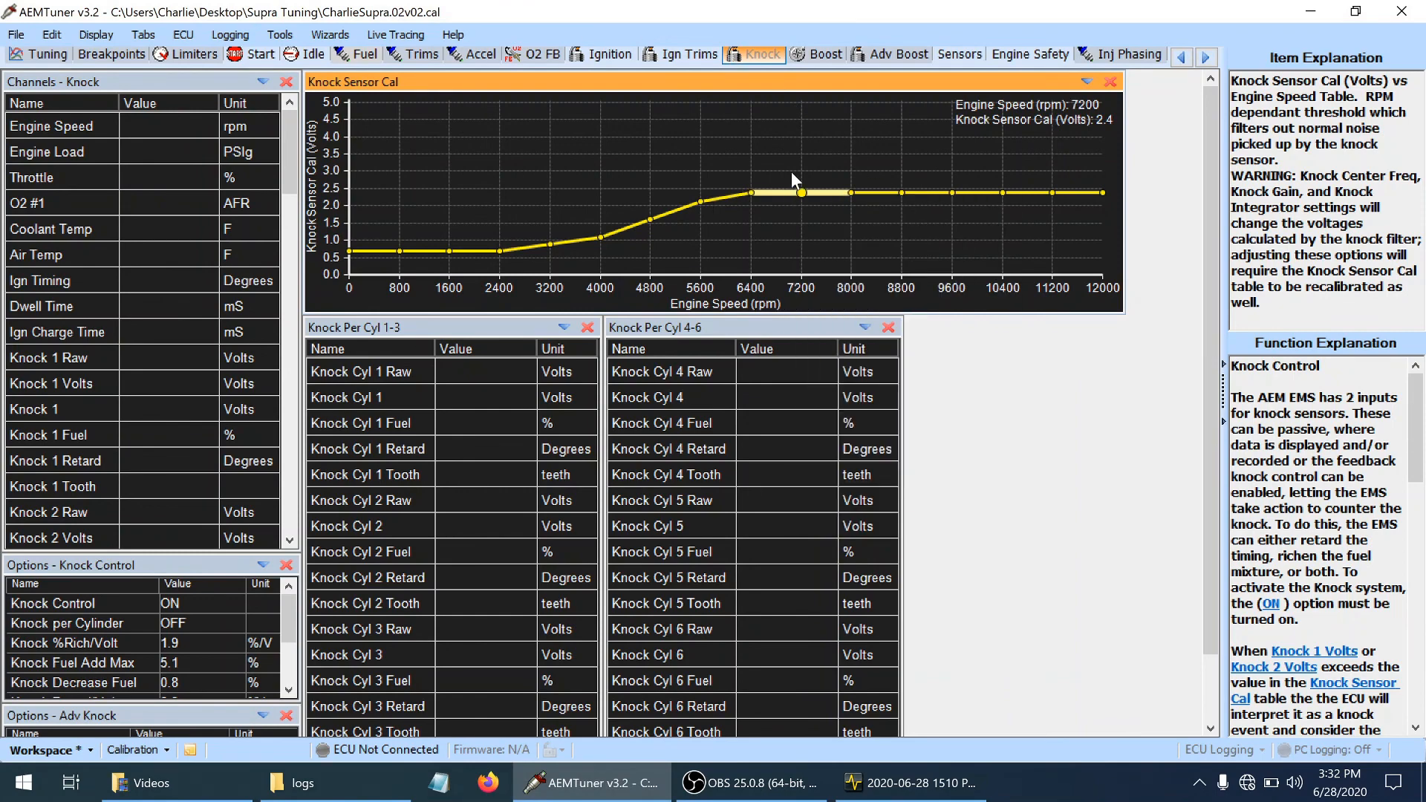
{"action": "left_click", "coordinate": [1312, 12]}
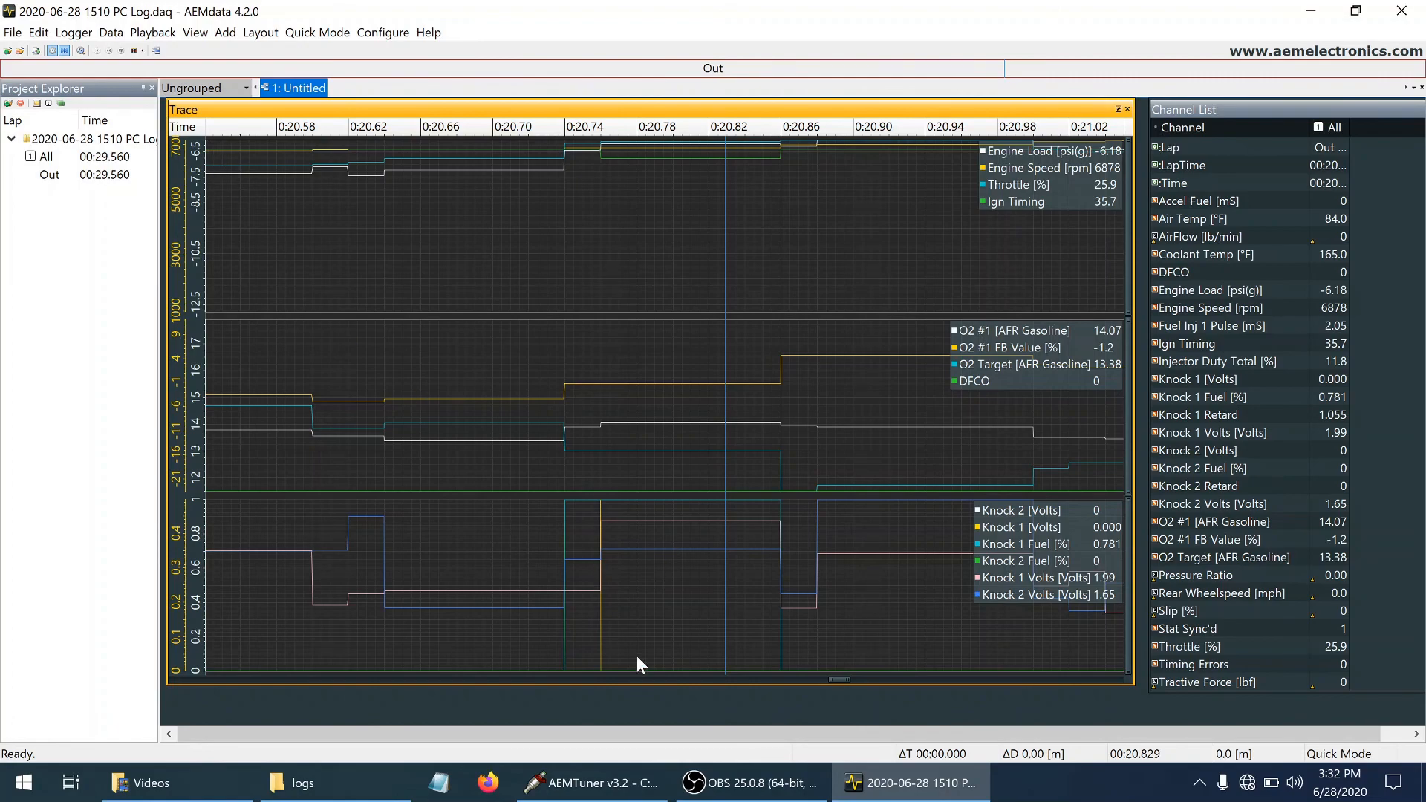
{"action": "left_click", "coordinate": [592, 783]}
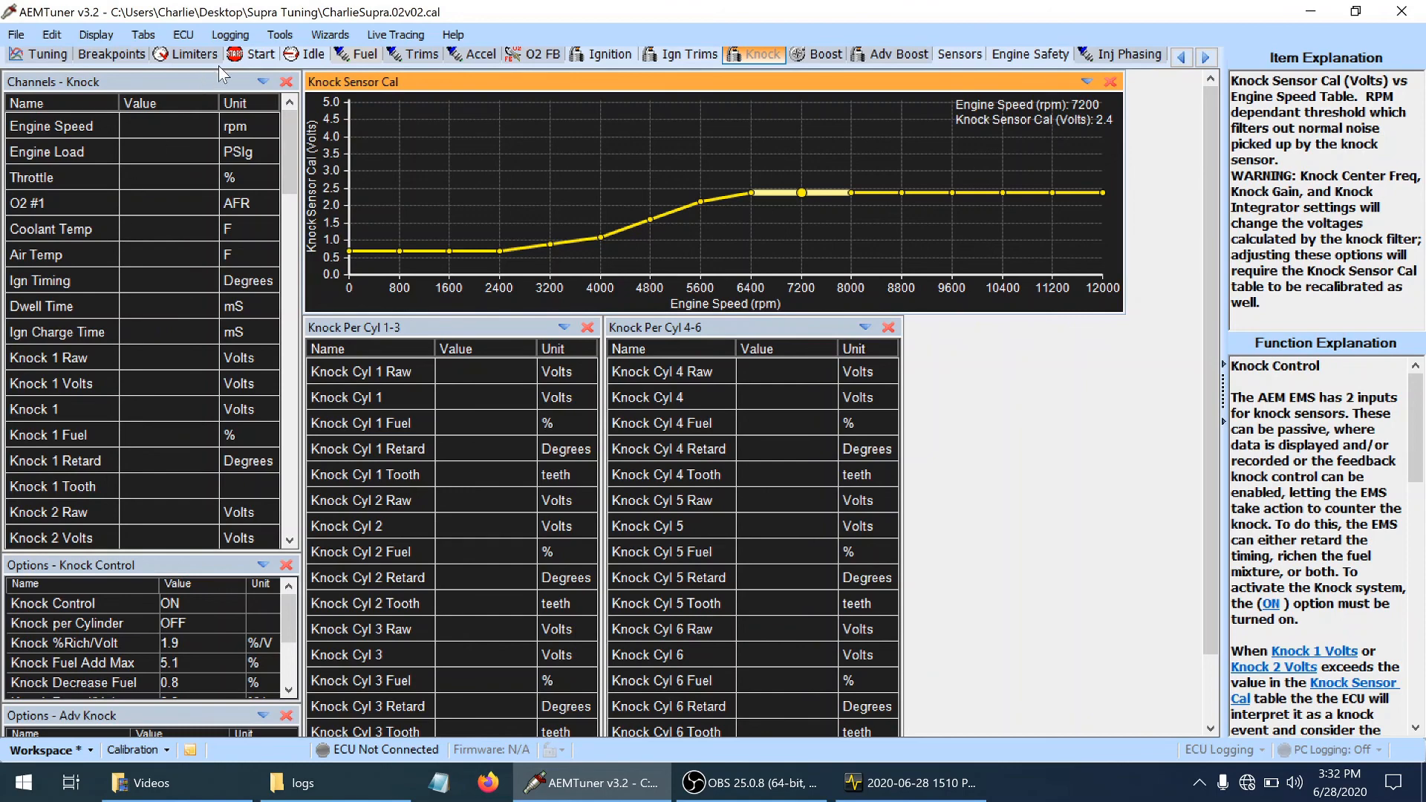
Examine the pull in the 1545 ECU log in AEMdata from about 1:11.6 to the engine speed peak near 1:20.7
{"action": "mouse_move", "coordinate": [614, 787]}
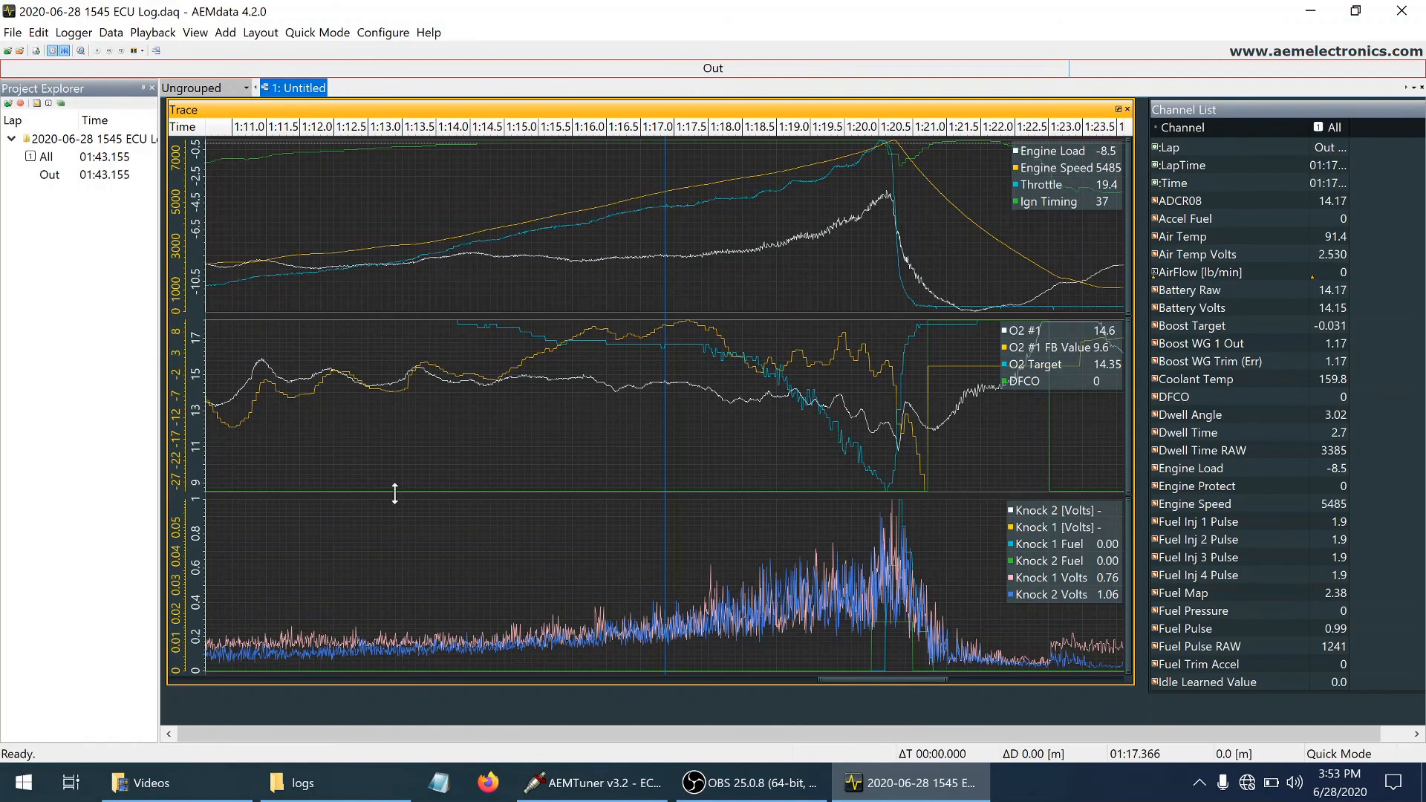
{"action": "left_click", "coordinate": [275, 261]}
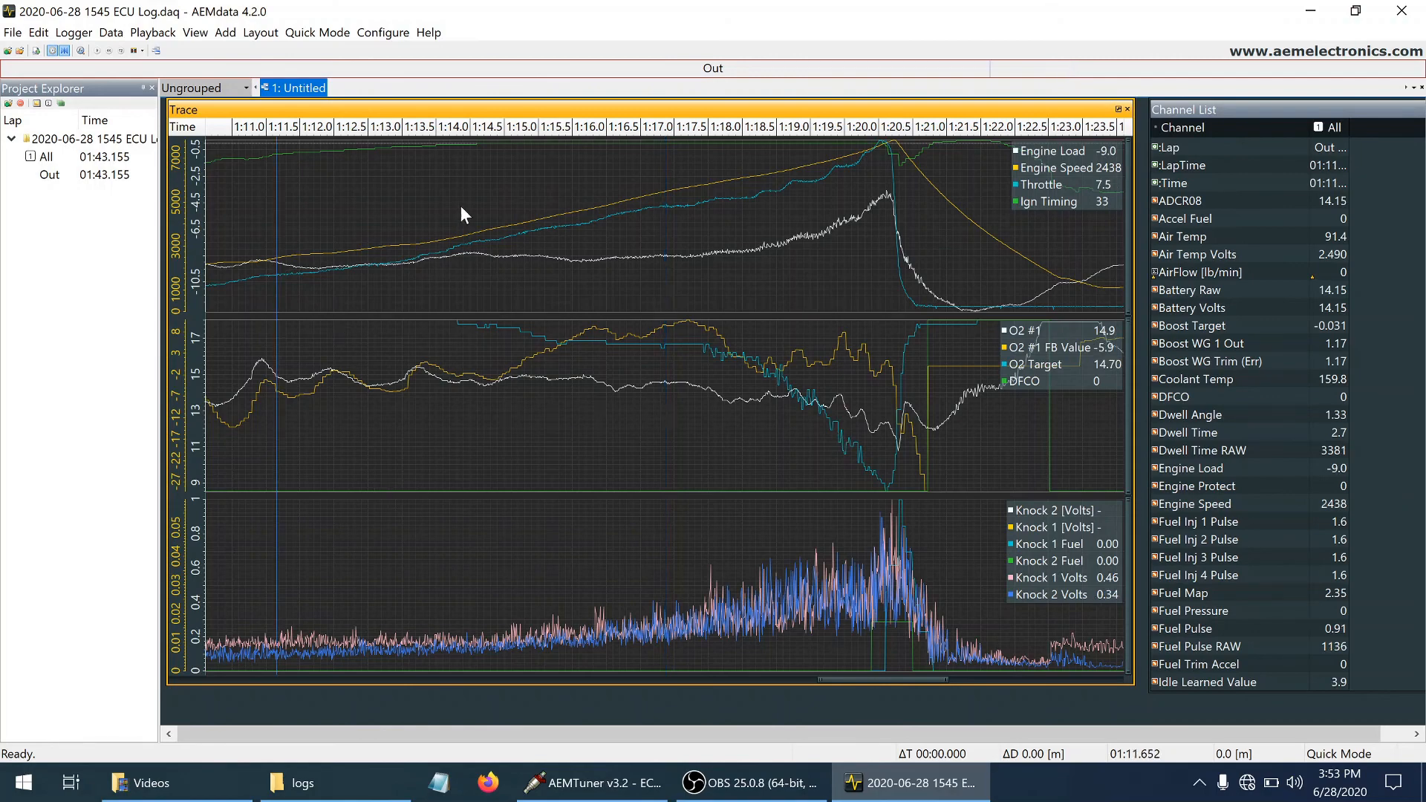
{"action": "left_click", "coordinate": [775, 193]}
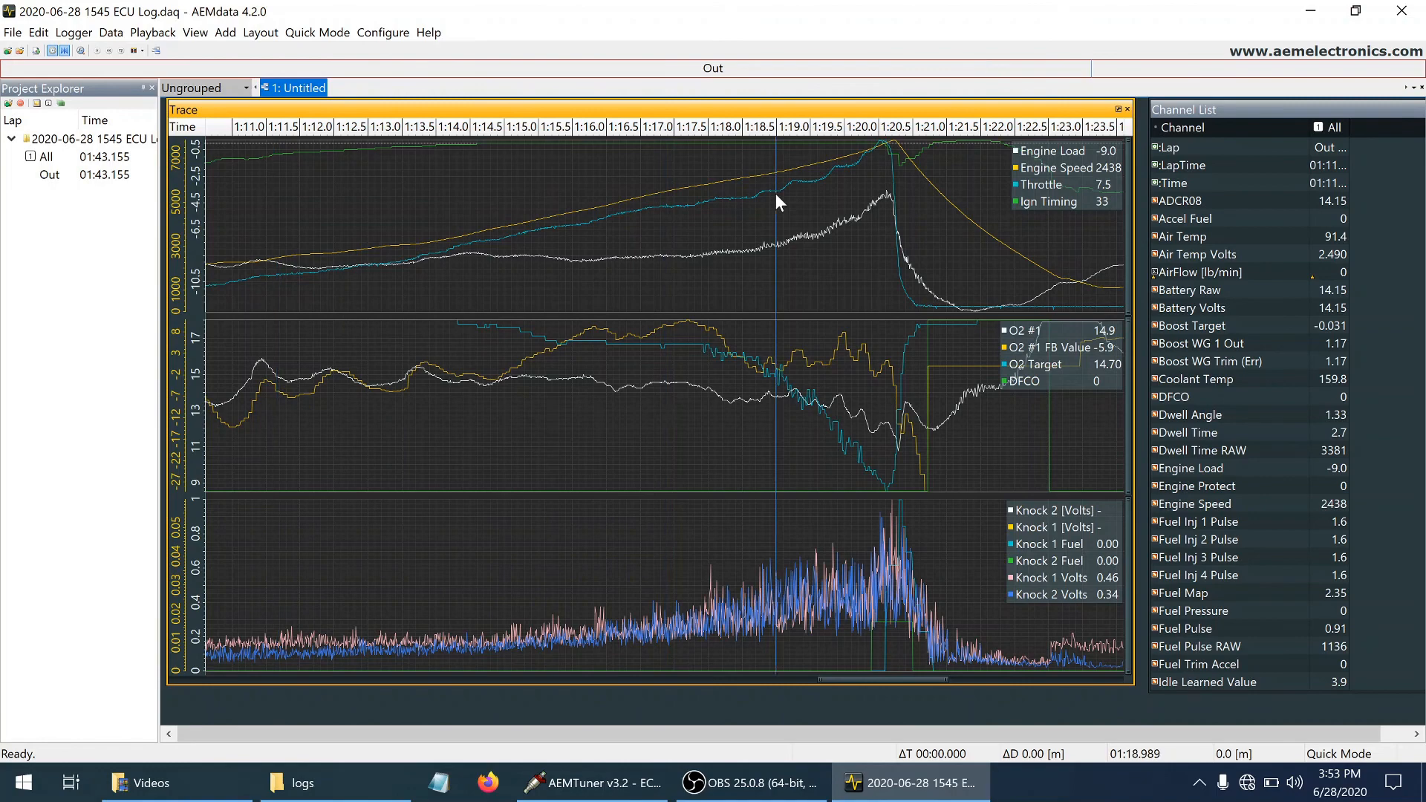
{"action": "left_click", "coordinate": [885, 166]}
{"action": "left_click_drag", "start_coordinate": [889, 163], "coordinate": [892, 159]}
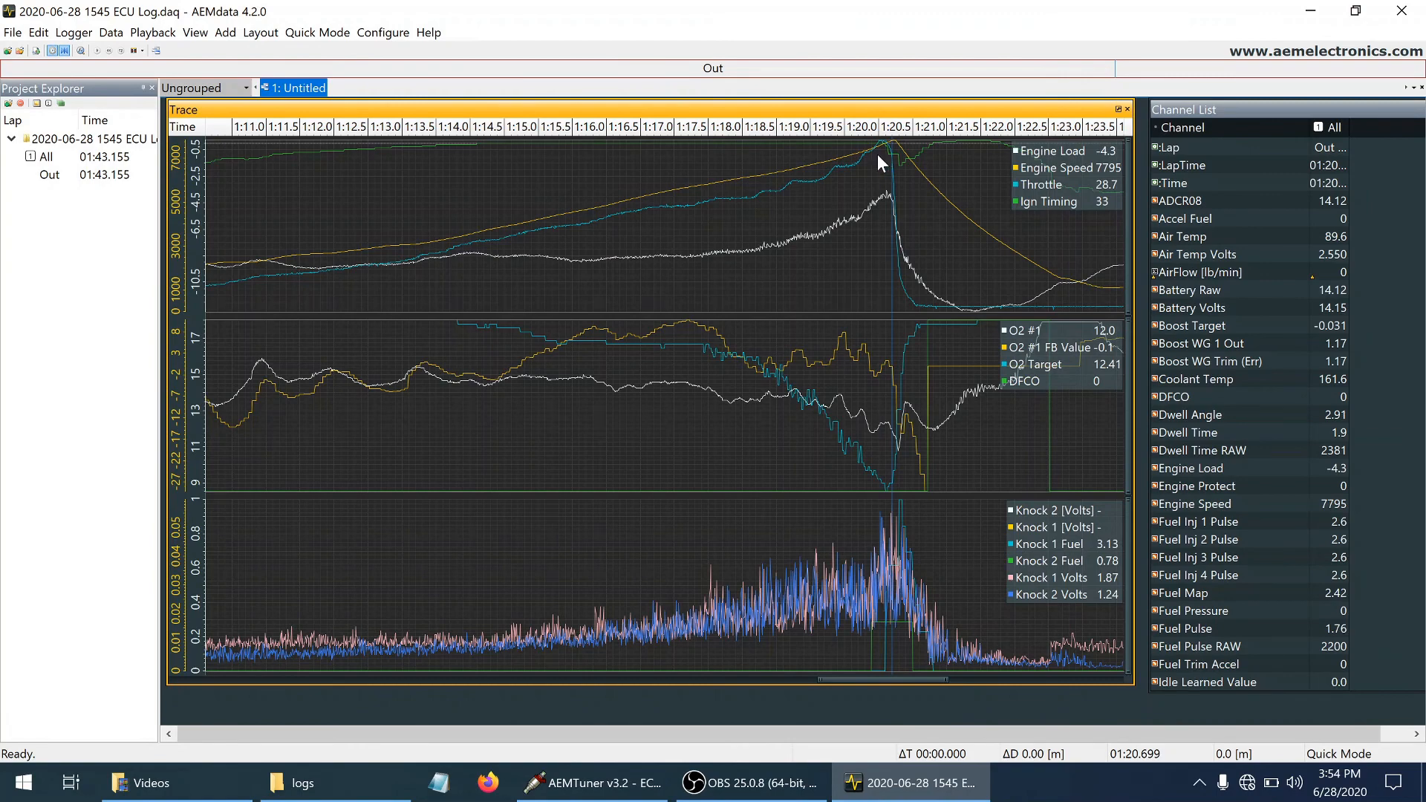
Examine engine speed and the Knock 1 and Knock 2 voltages leading into the knock event, between about 1:20.35 and 1:20.58
{"action": "left_click", "coordinate": [877, 154]}
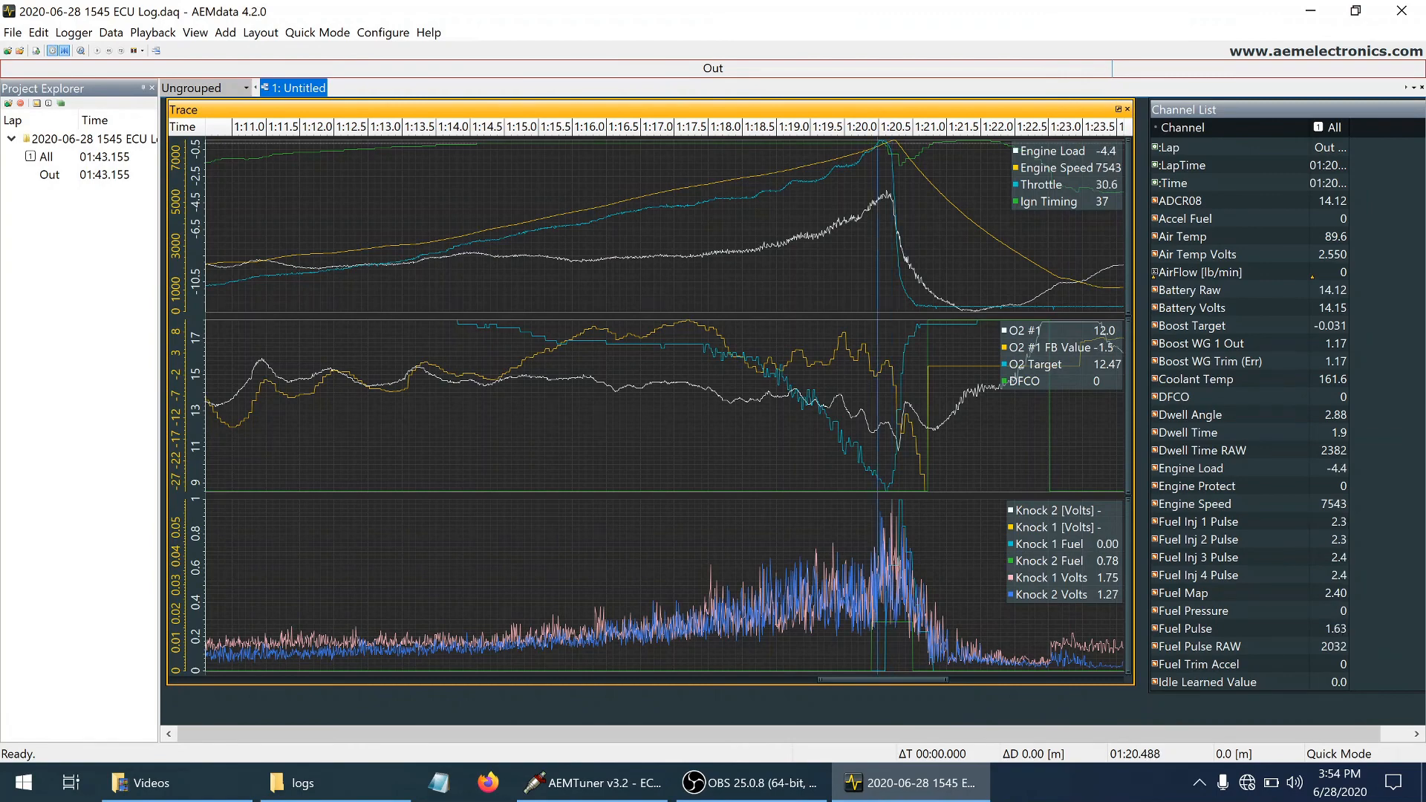
{"action": "left_click", "coordinate": [884, 154]}
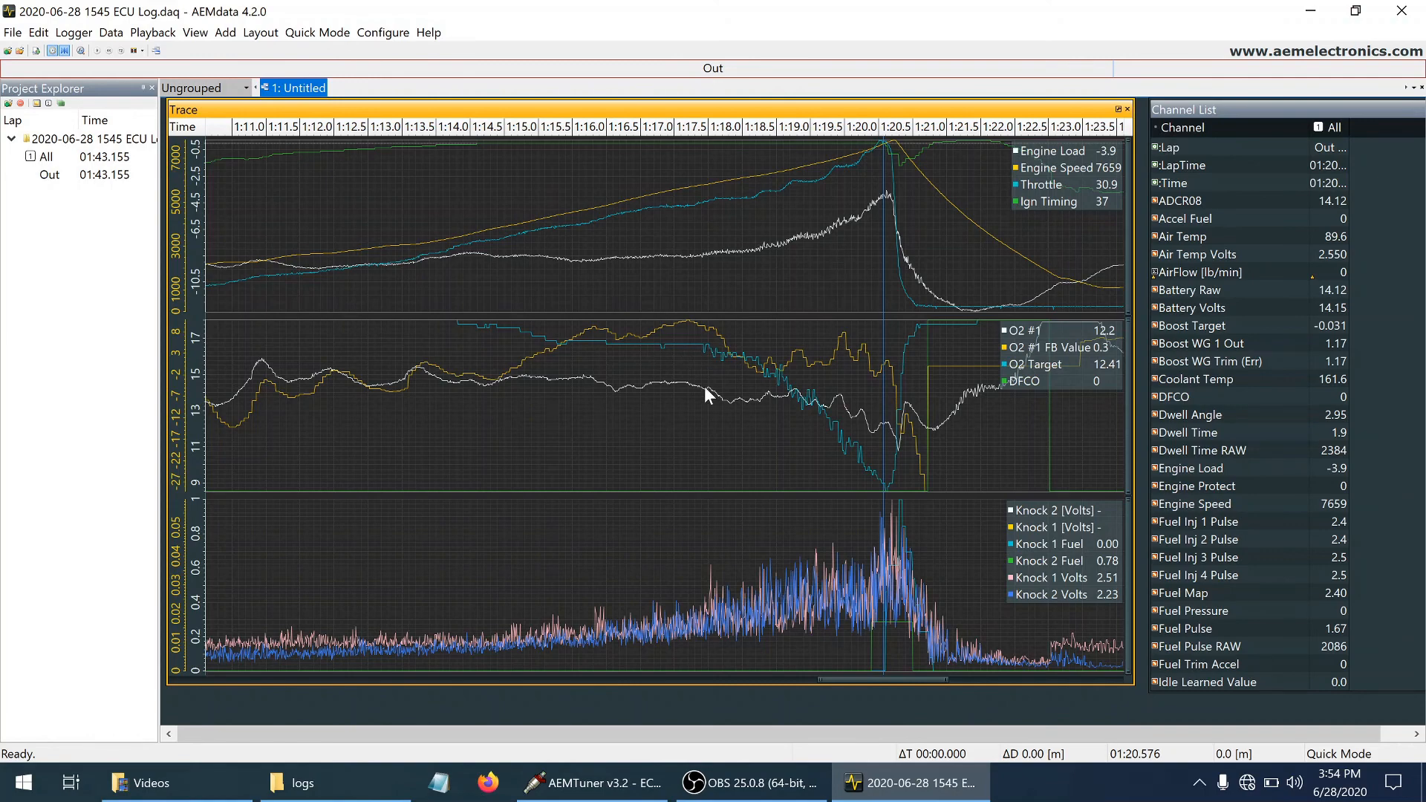
{"action": "left_click", "coordinate": [868, 577]}
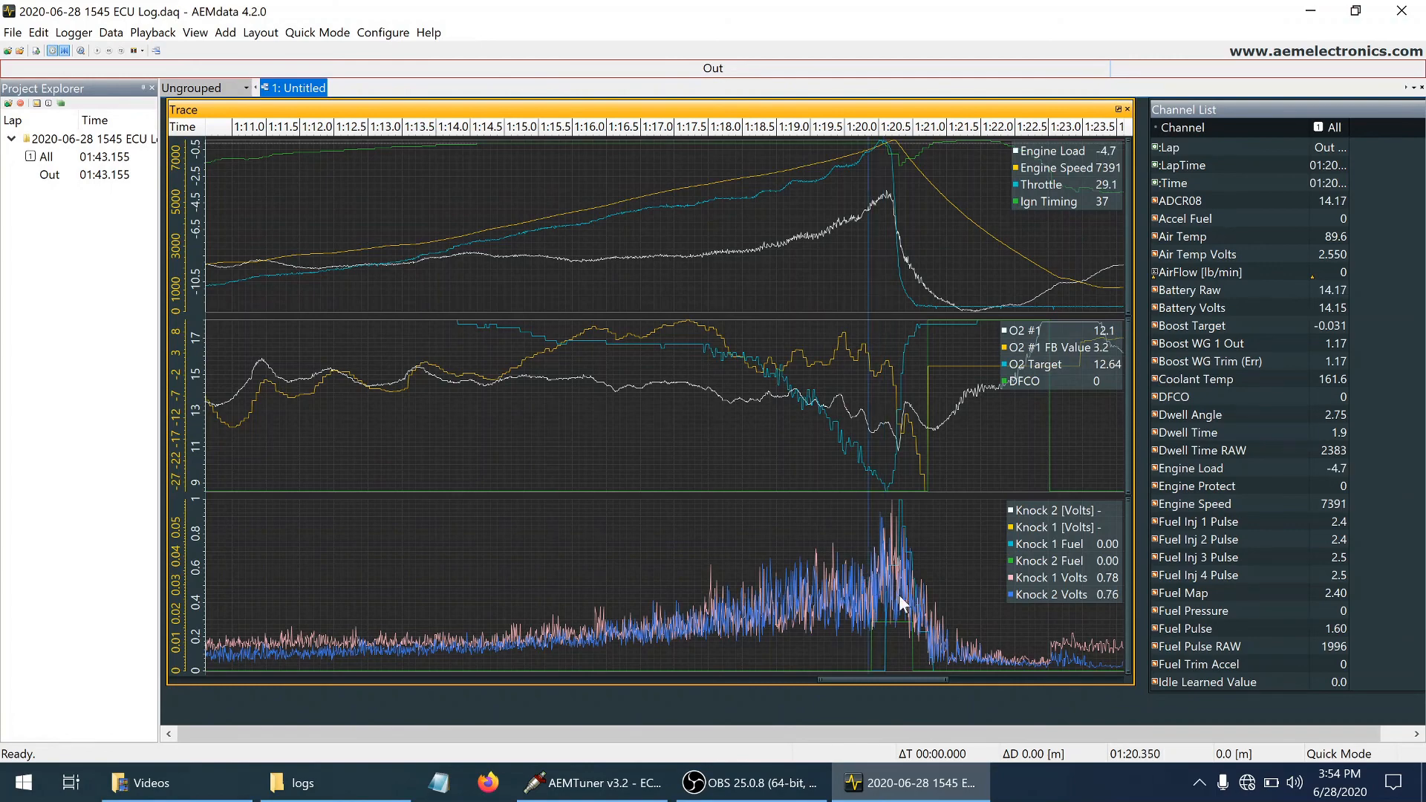
{"action": "key", "text": "Right"}
{"action": "key", "text": "Right"}
{"action": "key", "text": "Right"}
{"action": "key", "text": "Right"}
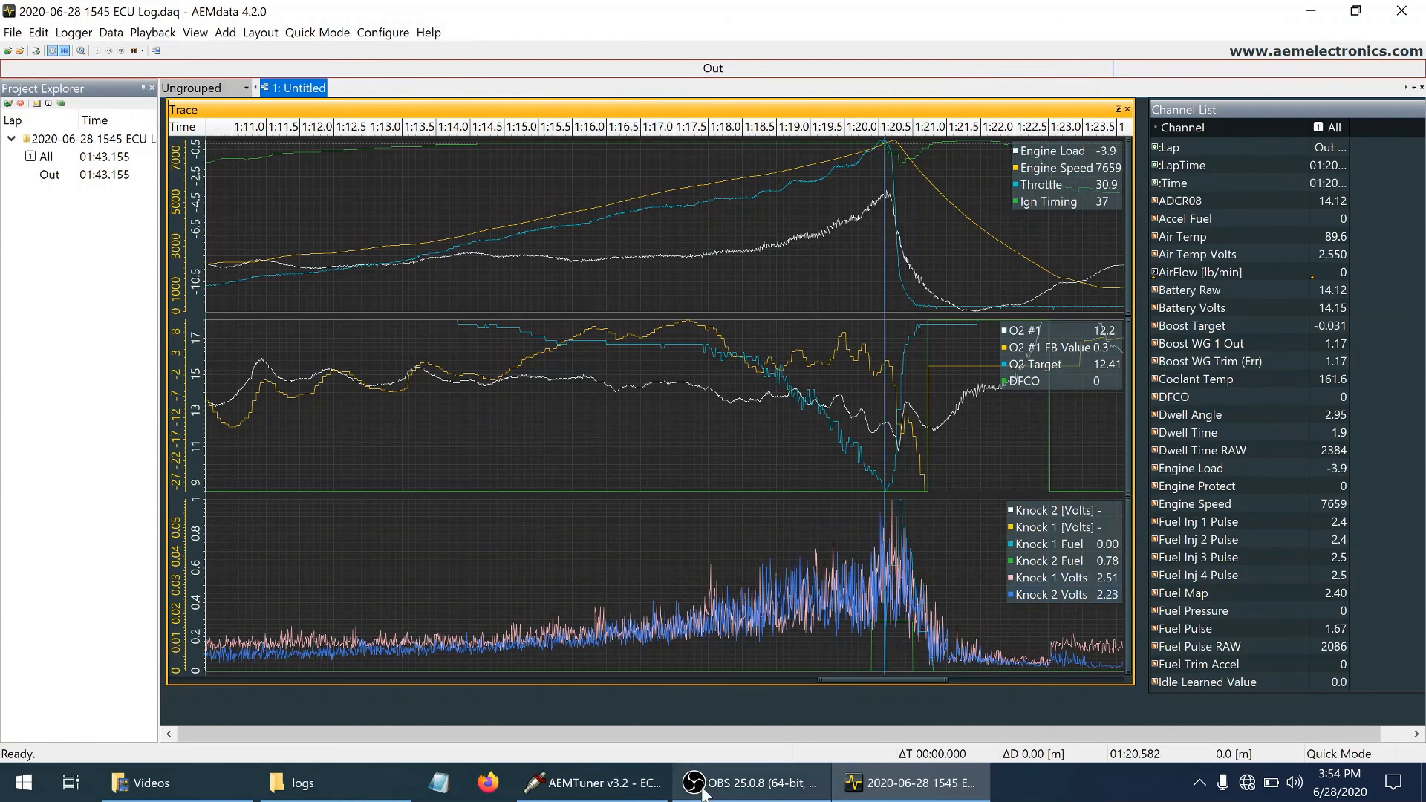
Switch to AEMTuner and check the Knock Sensor Cal thresholds in the ECU's calibration from 7200 rpm upward
{"action": "left_click", "coordinate": [624, 794]}
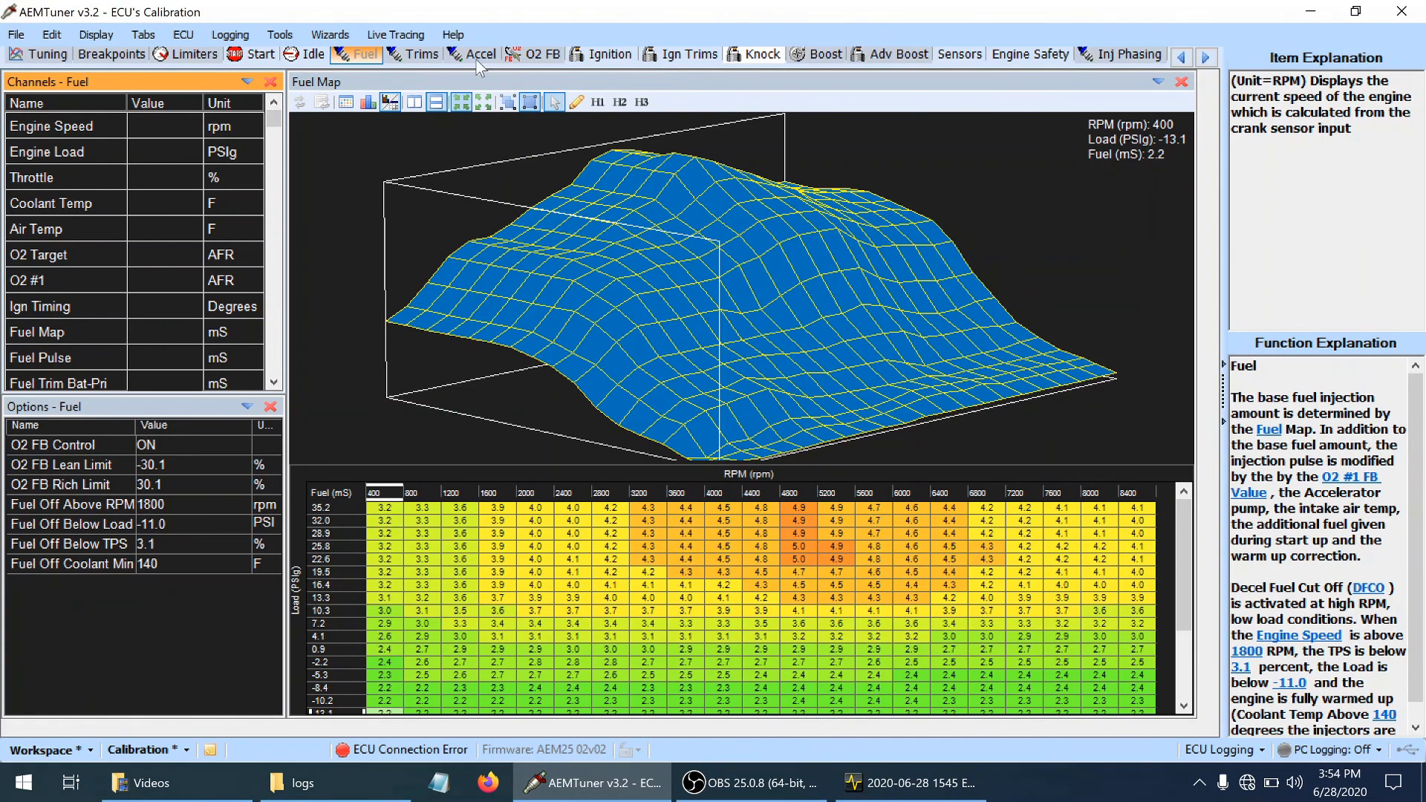
{"action": "left_click", "coordinate": [757, 58]}
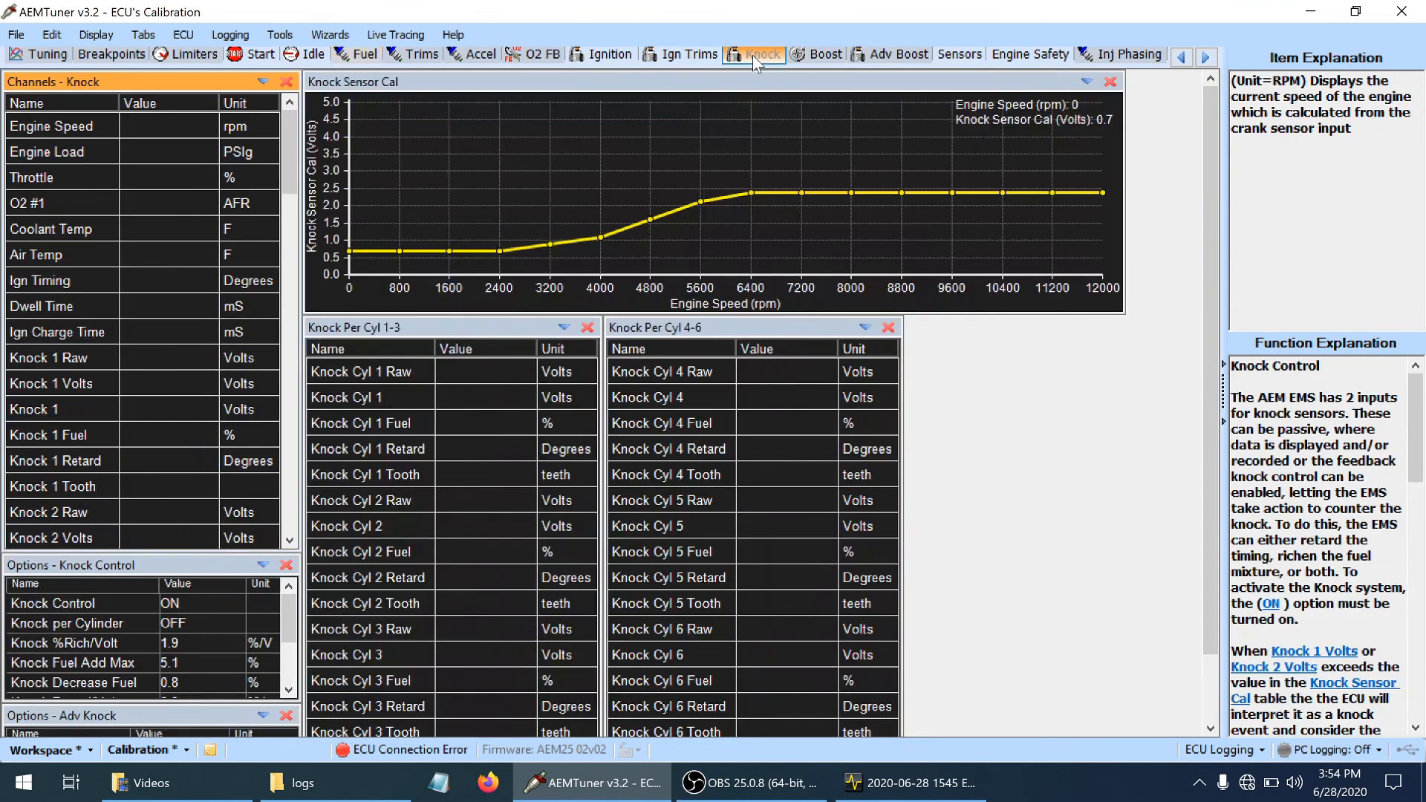
{"action": "left_click", "coordinate": [935, 180]}
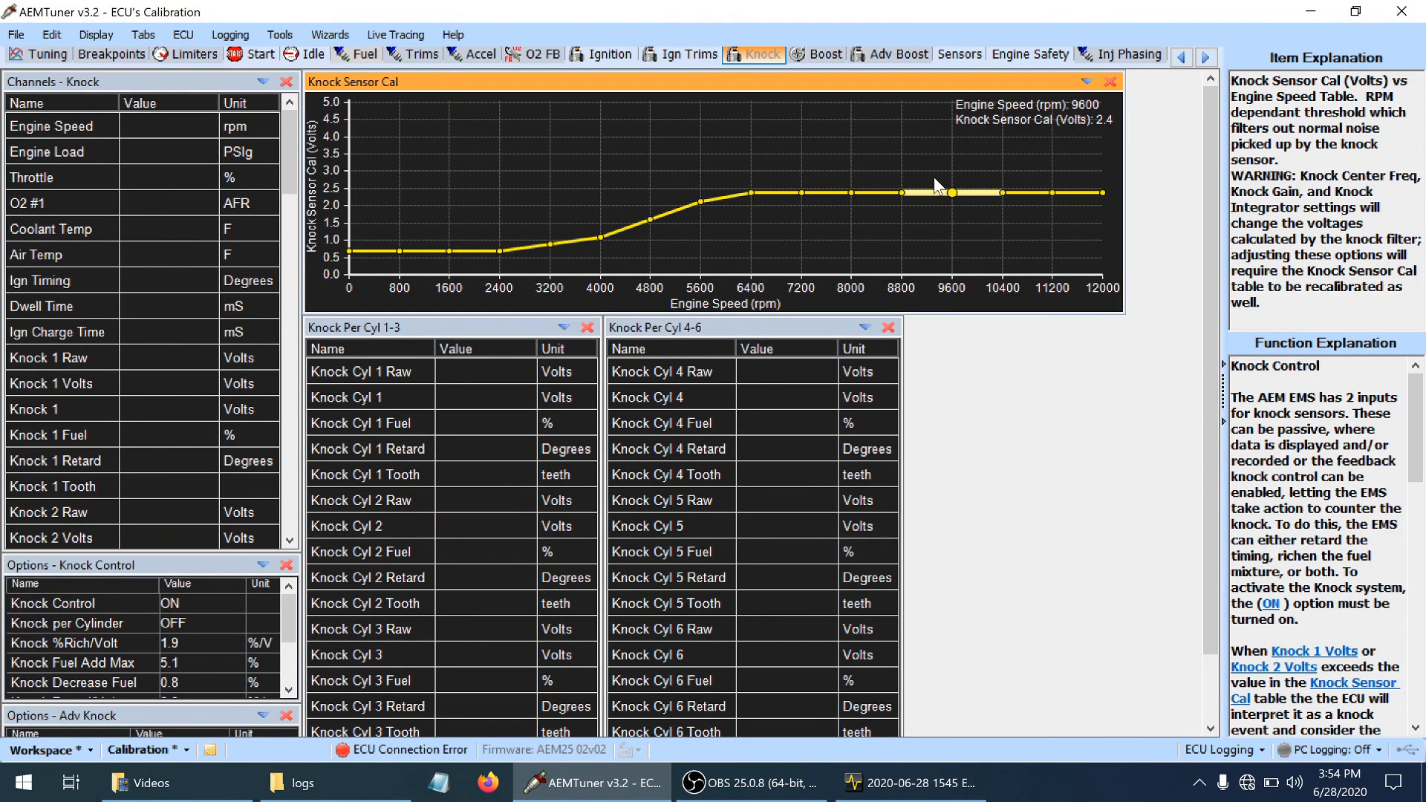
{"action": "key", "text": "Left"}
{"action": "key", "text": "Left"}
{"action": "key", "text": "Left"}
{"action": "key", "text": "Right"}
{"action": "key", "text": "Right"}
{"action": "key", "text": "Right"}
{"action": "key", "text": "Right"}
{"action": "key", "text": "Right"}
{"action": "key", "text": "Right"}
Return to the 1545 ECU log and examine the knock traces after and before the event, at about 1:20.76 and 1:20.29
{"action": "key", "text": "alt+Tab"}
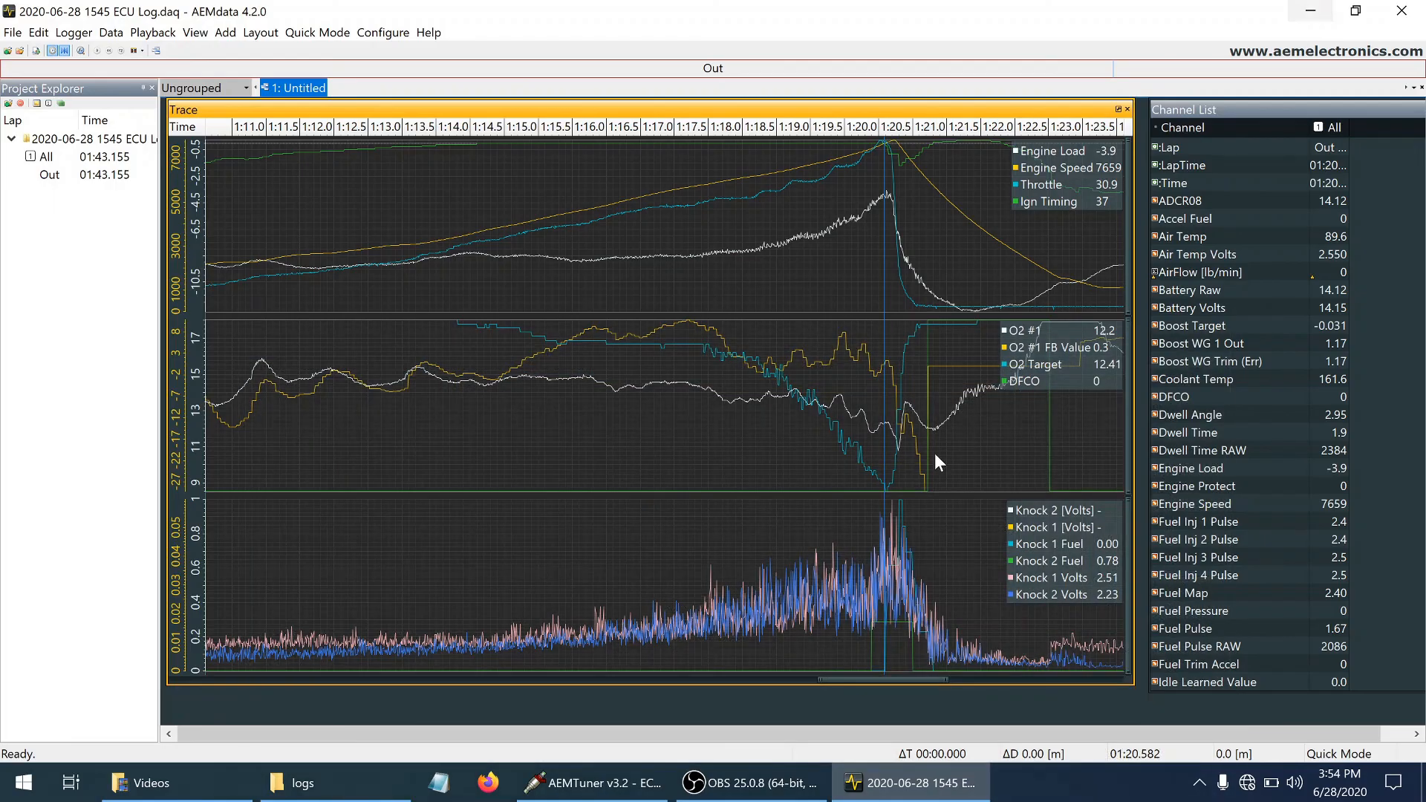
{"action": "right_click", "coordinate": [872, 535]}
{"action": "left_click", "coordinate": [896, 554]}
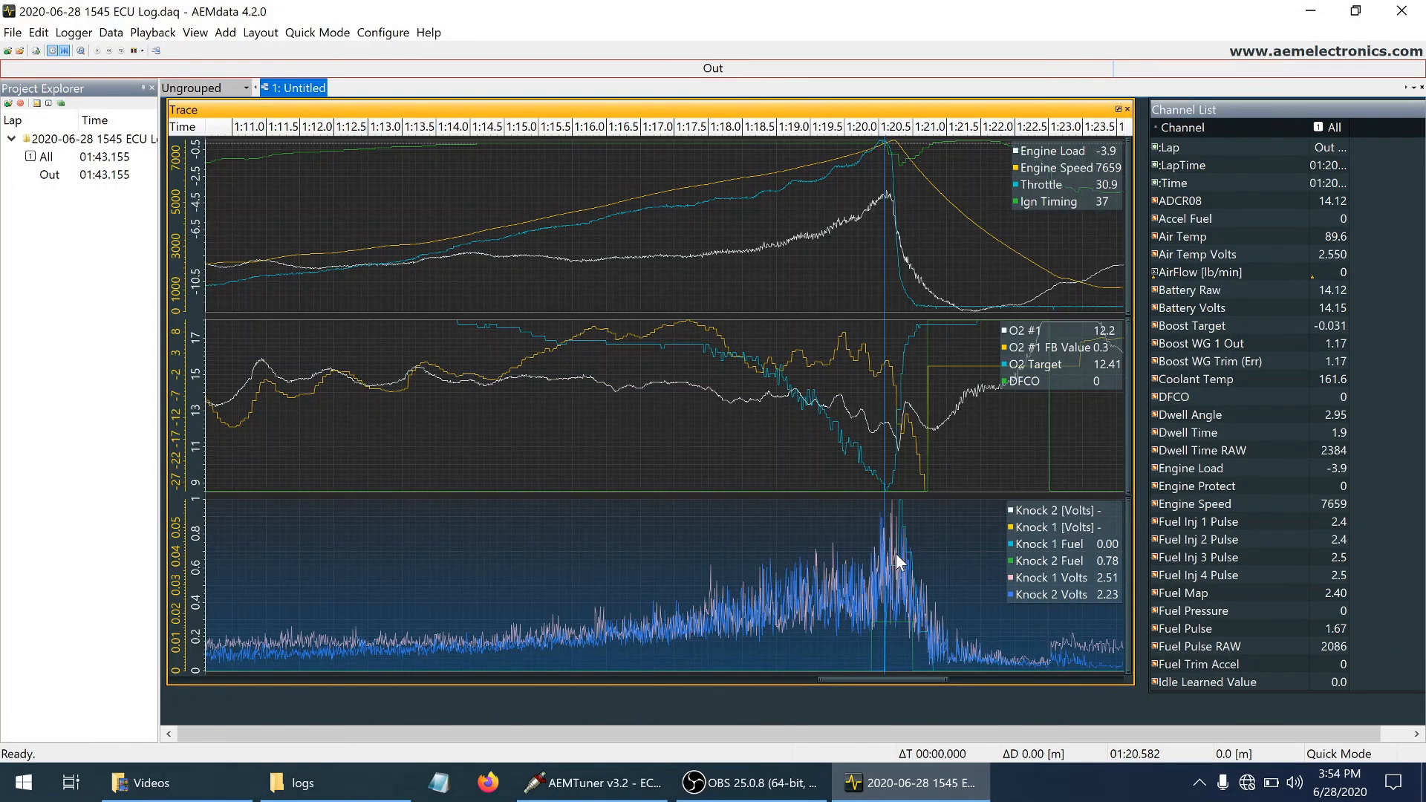
{"action": "left_click", "coordinate": [898, 561]}
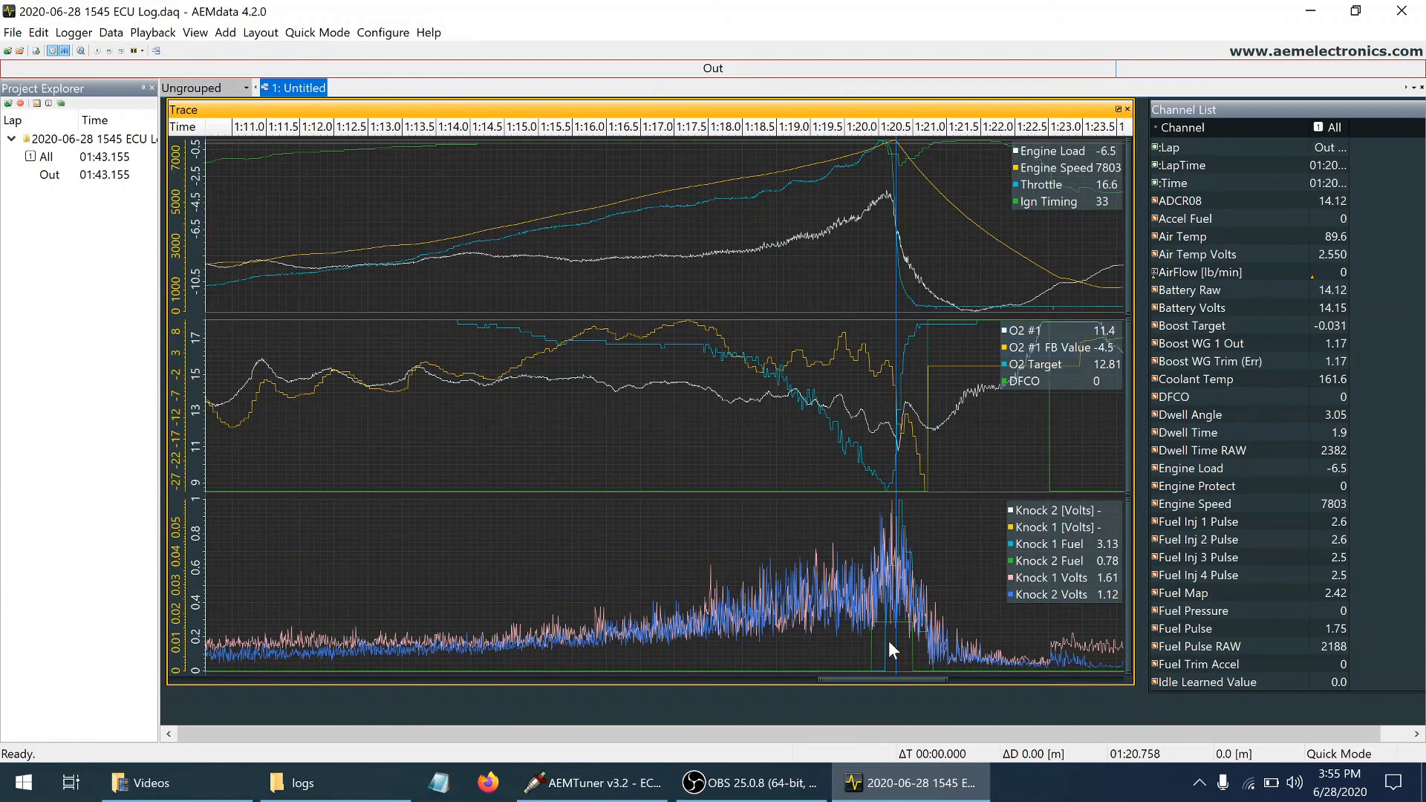
{"action": "left_click", "coordinate": [864, 602]}
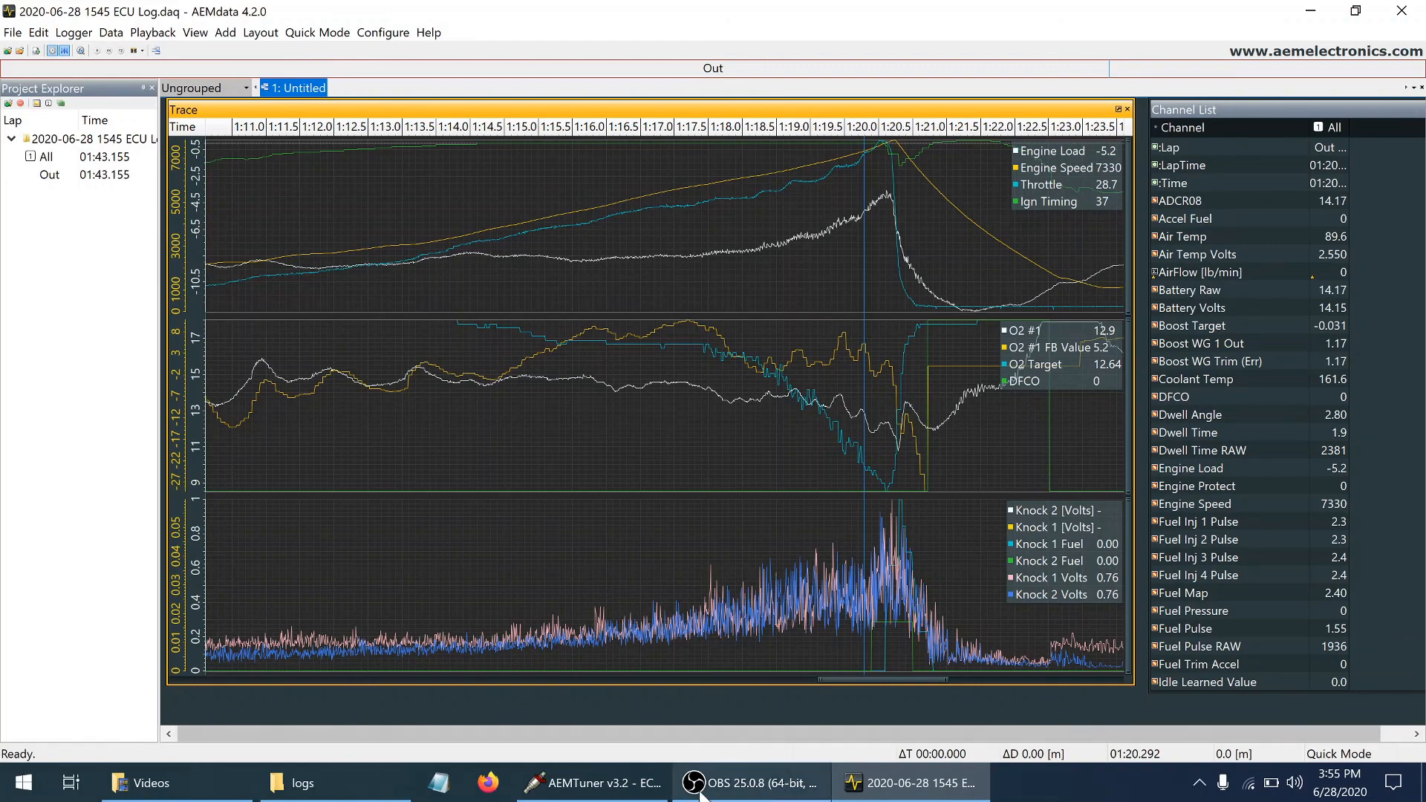
Switch to AEMTuner and open the Ignition Timing Sync Wizard with its advanced options shown
{"action": "left_click", "coordinate": [520, 630]}
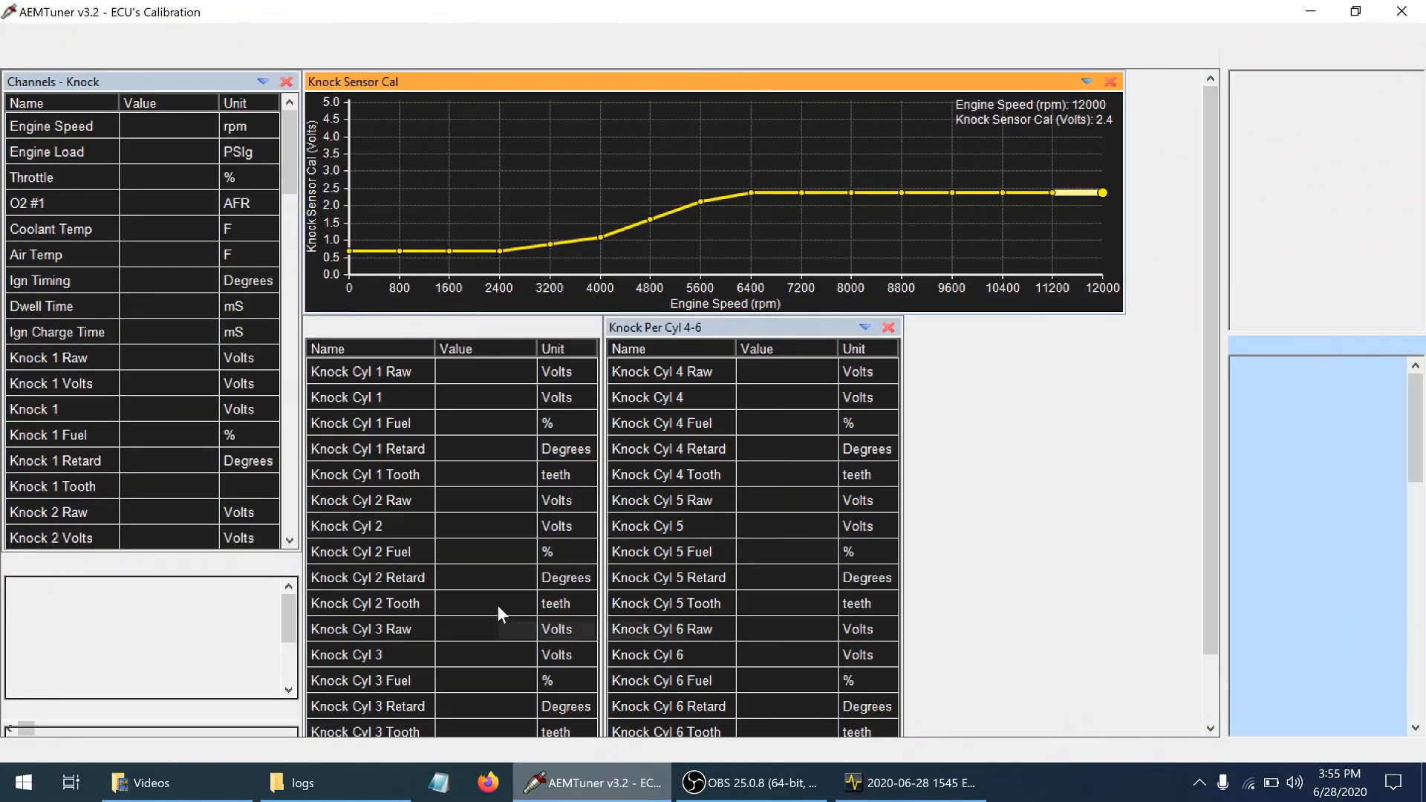
{"action": "left_click", "coordinate": [330, 35]}
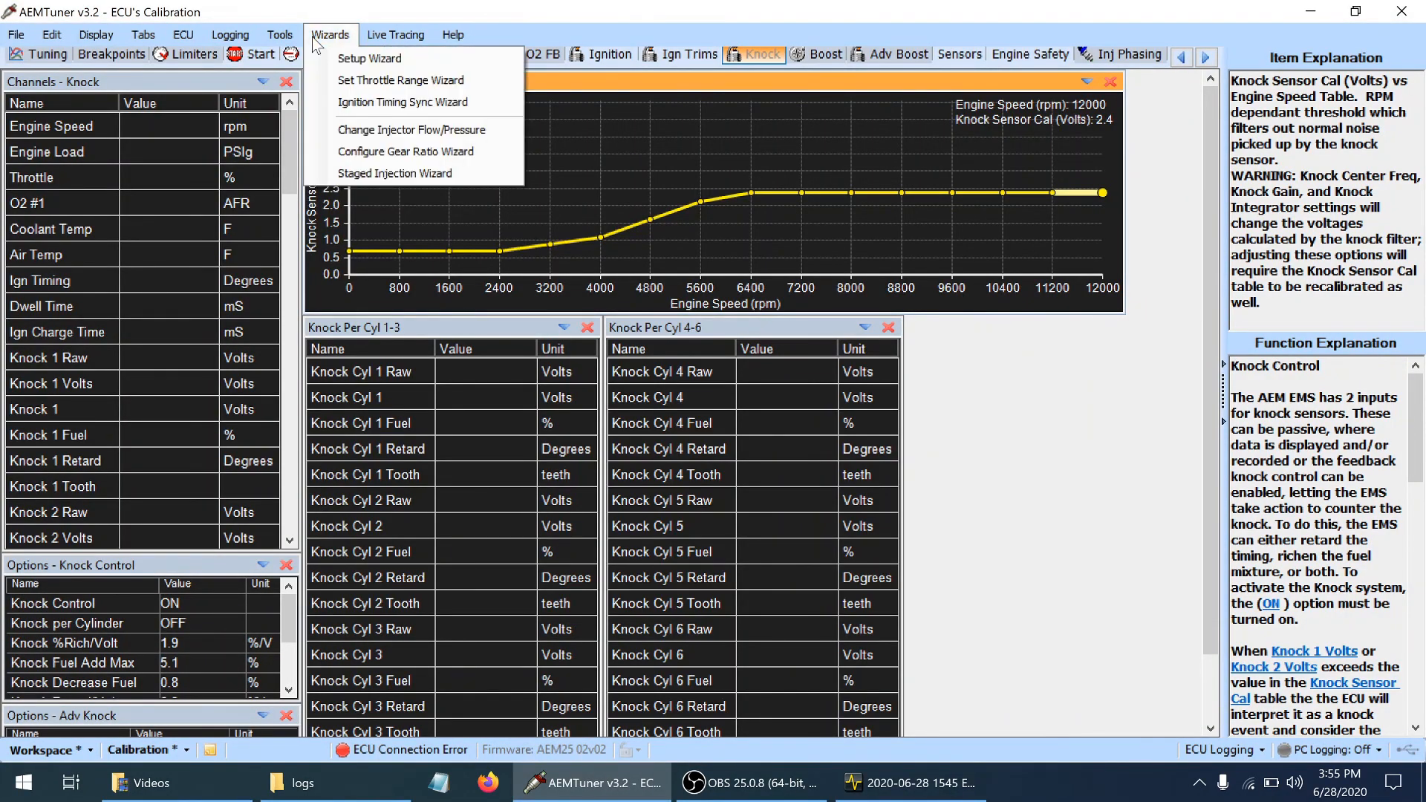
{"action": "left_click", "coordinate": [355, 104]}
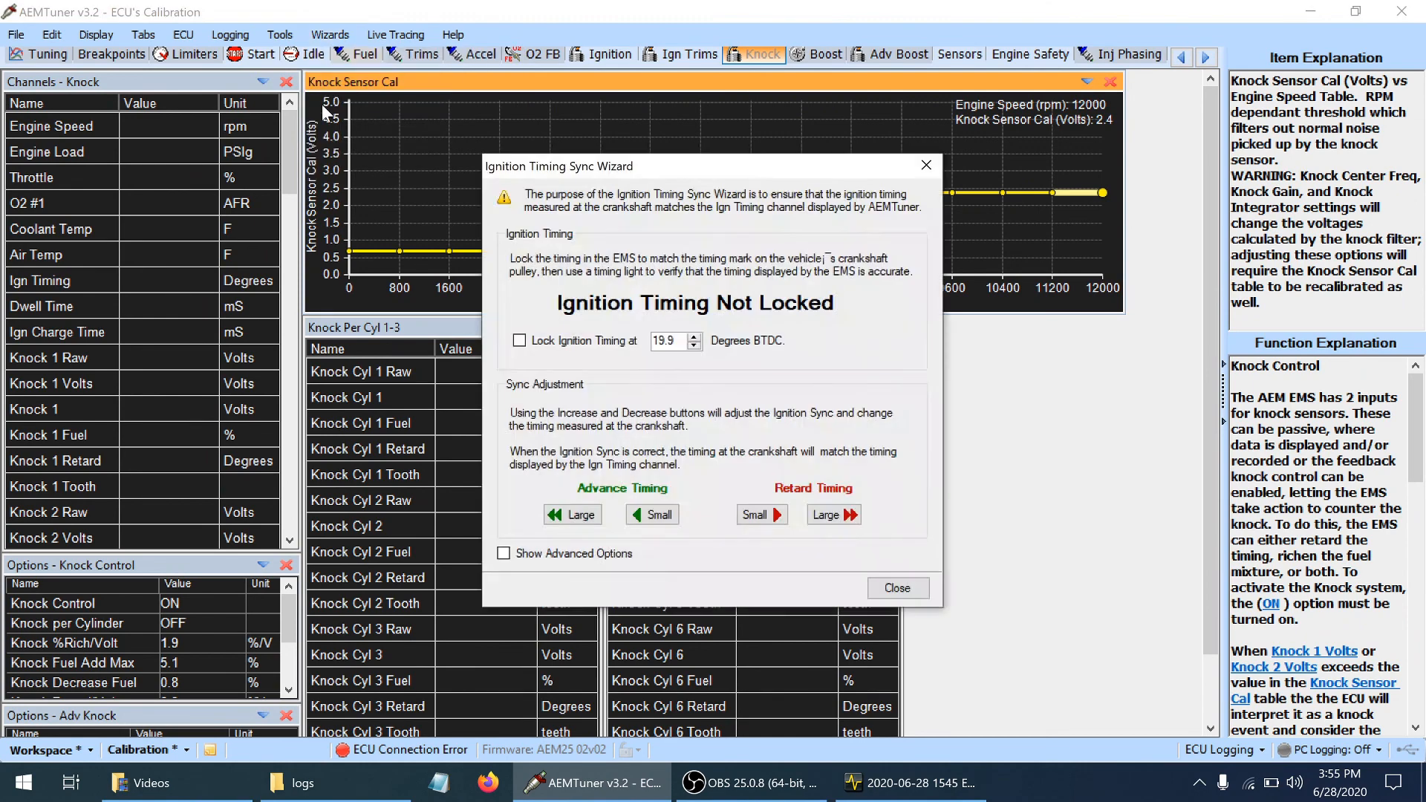
{"action": "left_click", "coordinate": [517, 559]}
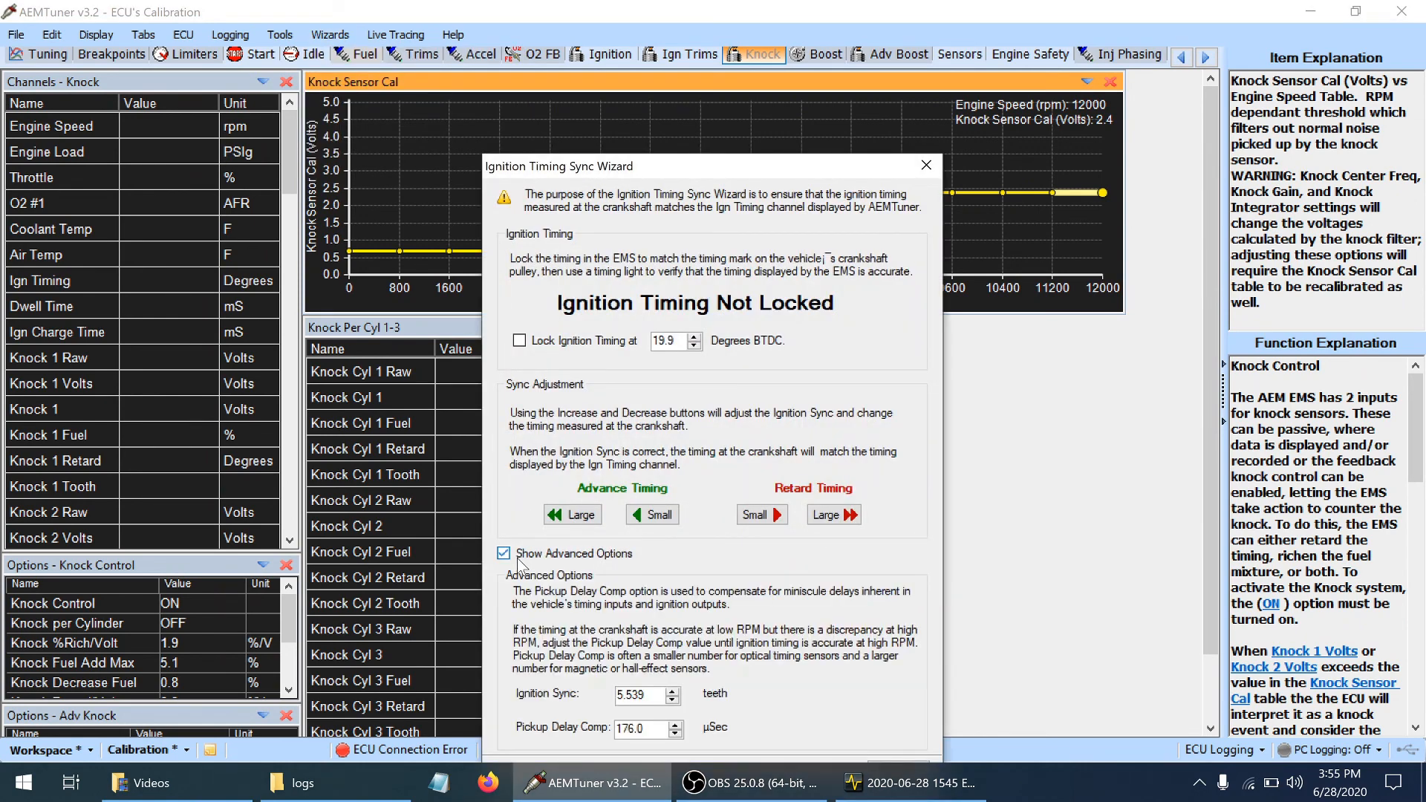
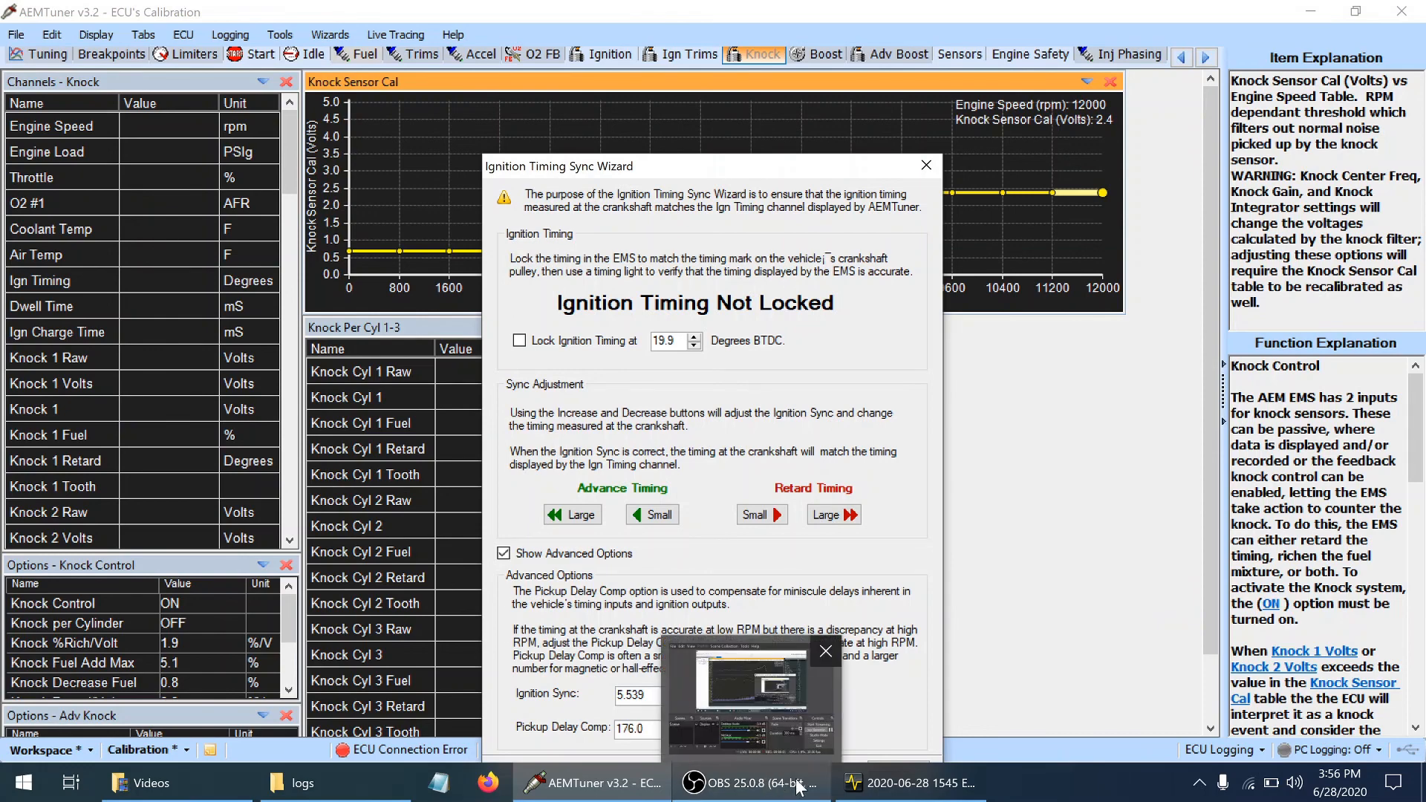
Switch to the 1545 ECU log in AEMdata and examine the O2 #1 feedback value between about 1:13.2 and 1:17.7
{"action": "left_click", "coordinate": [912, 783]}
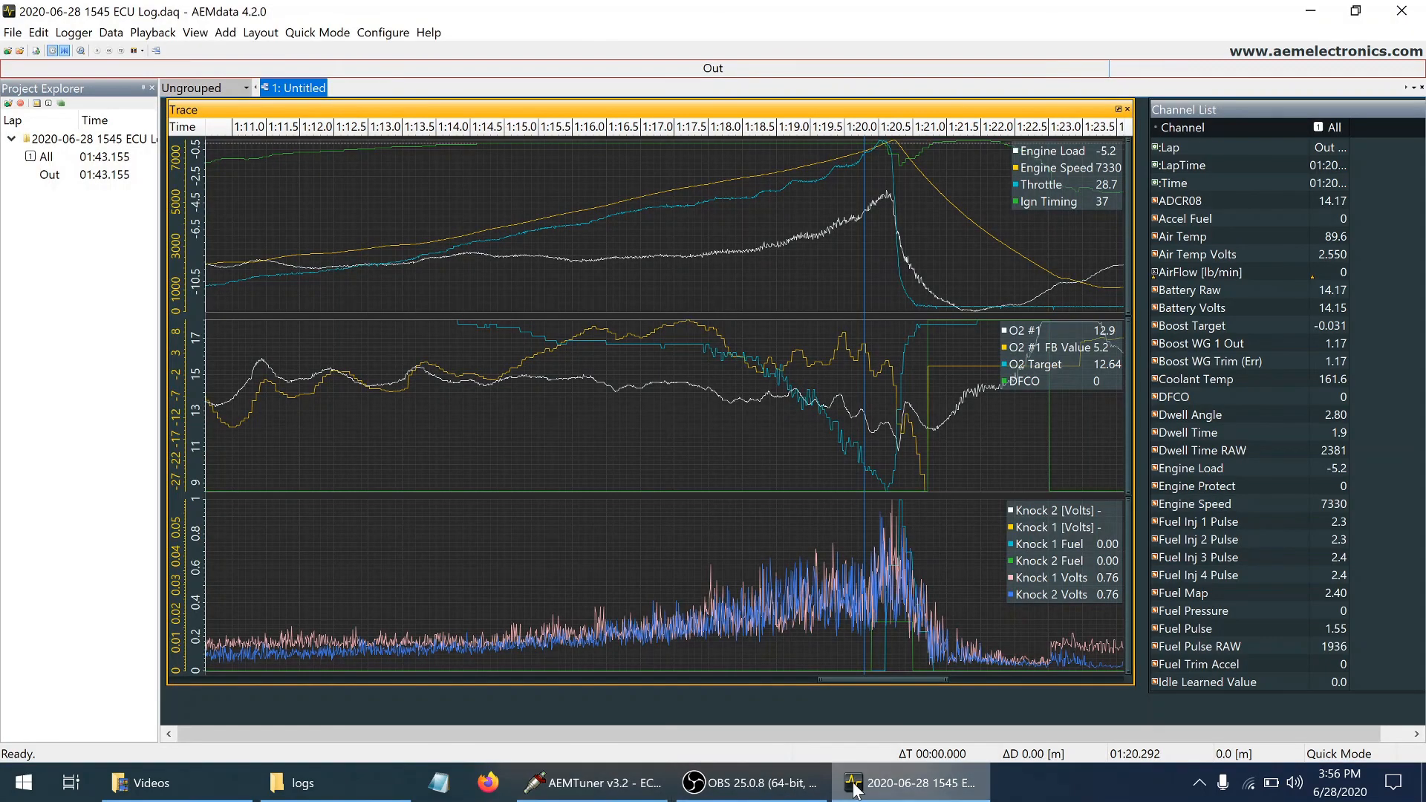
{"action": "left_click", "coordinate": [616, 333]}
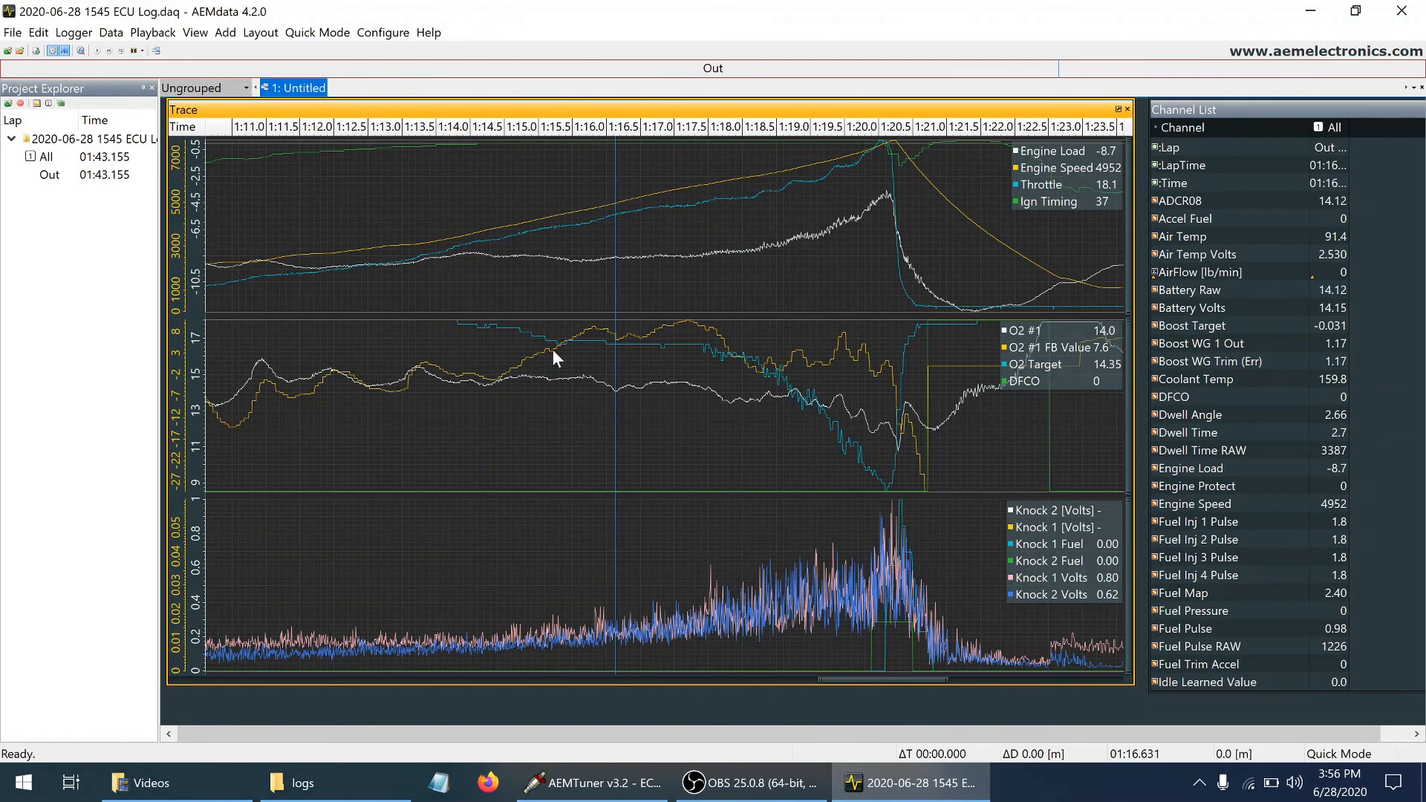
{"action": "left_click", "coordinate": [689, 327]}
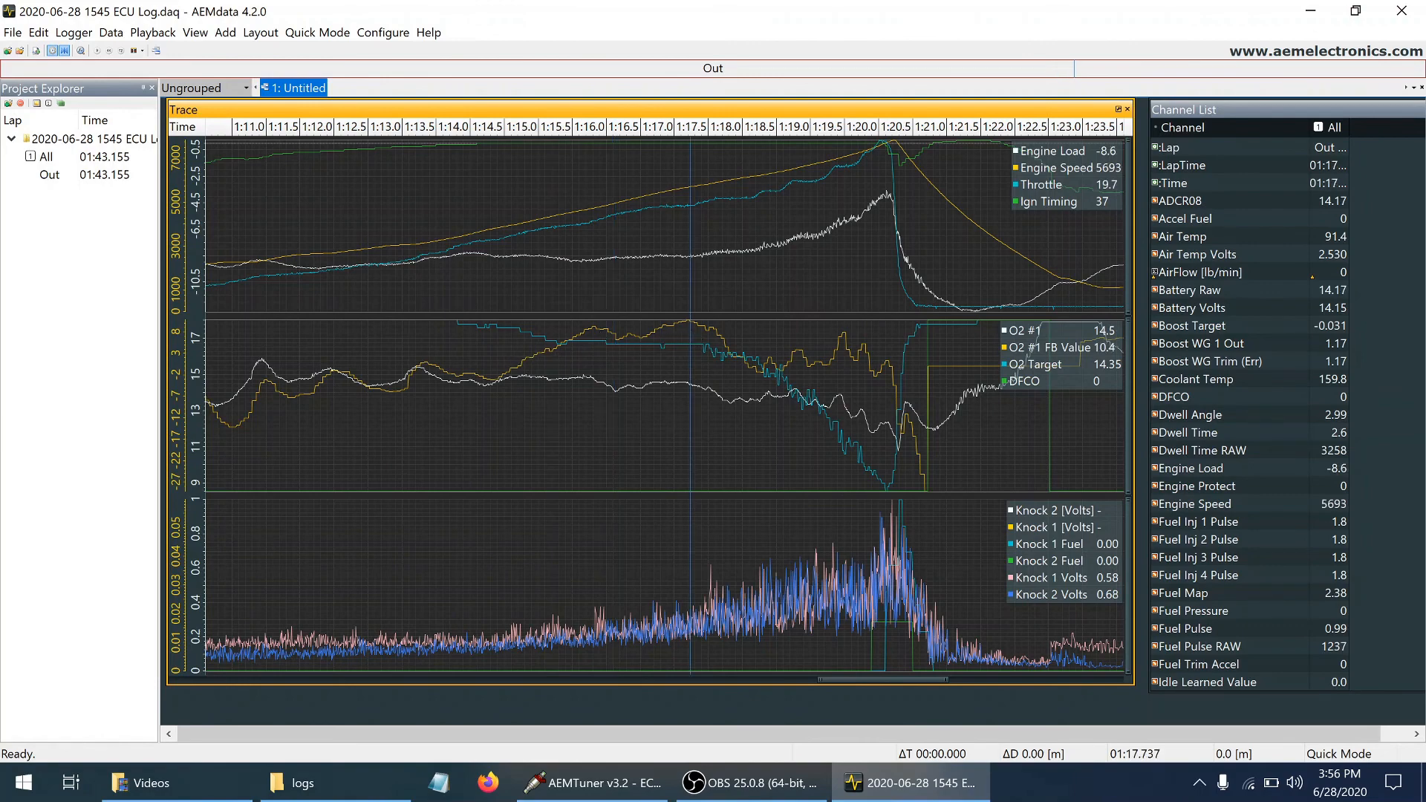
{"action": "left_click", "coordinate": [465, 360]}
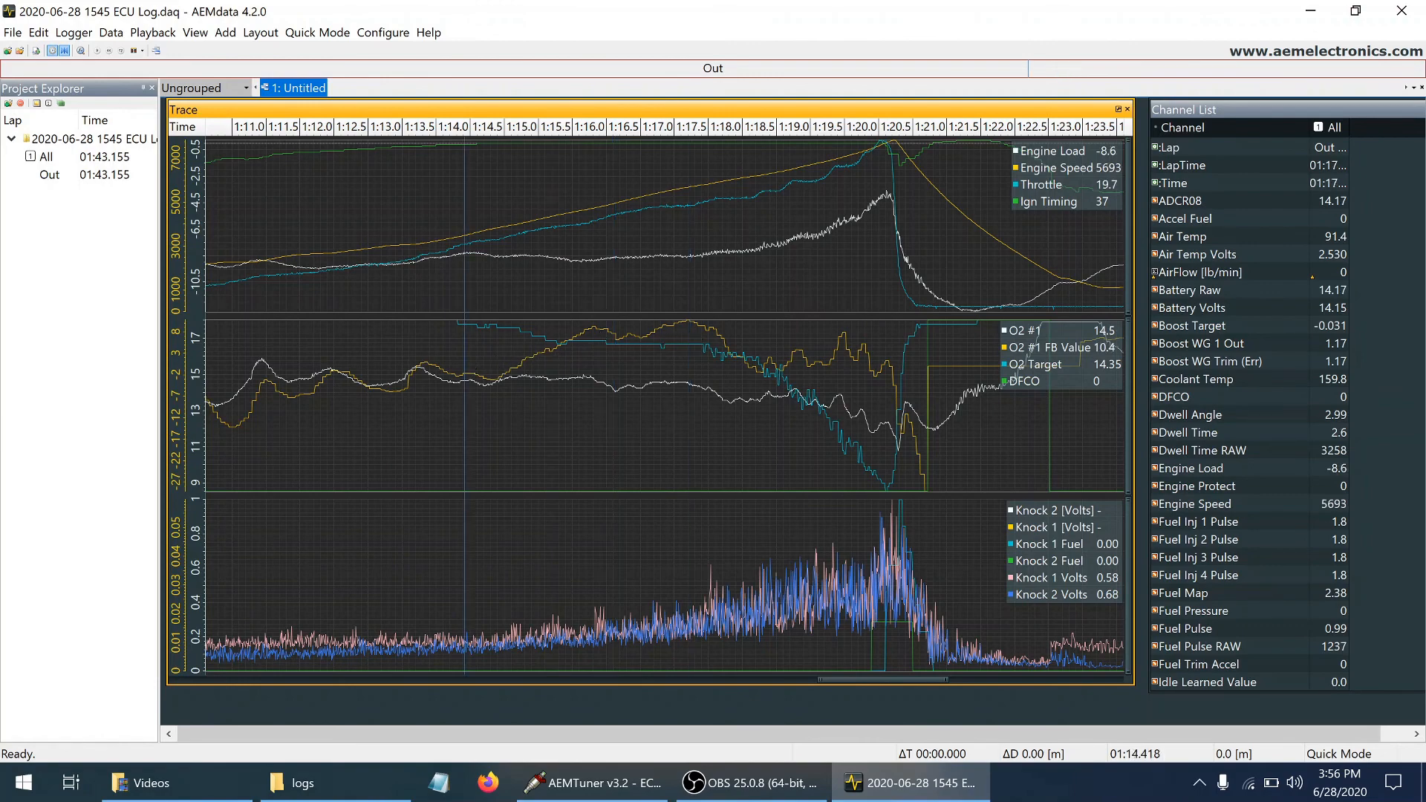
{"action": "left_click", "coordinate": [444, 356]}
{"action": "left_click", "coordinate": [418, 362]}
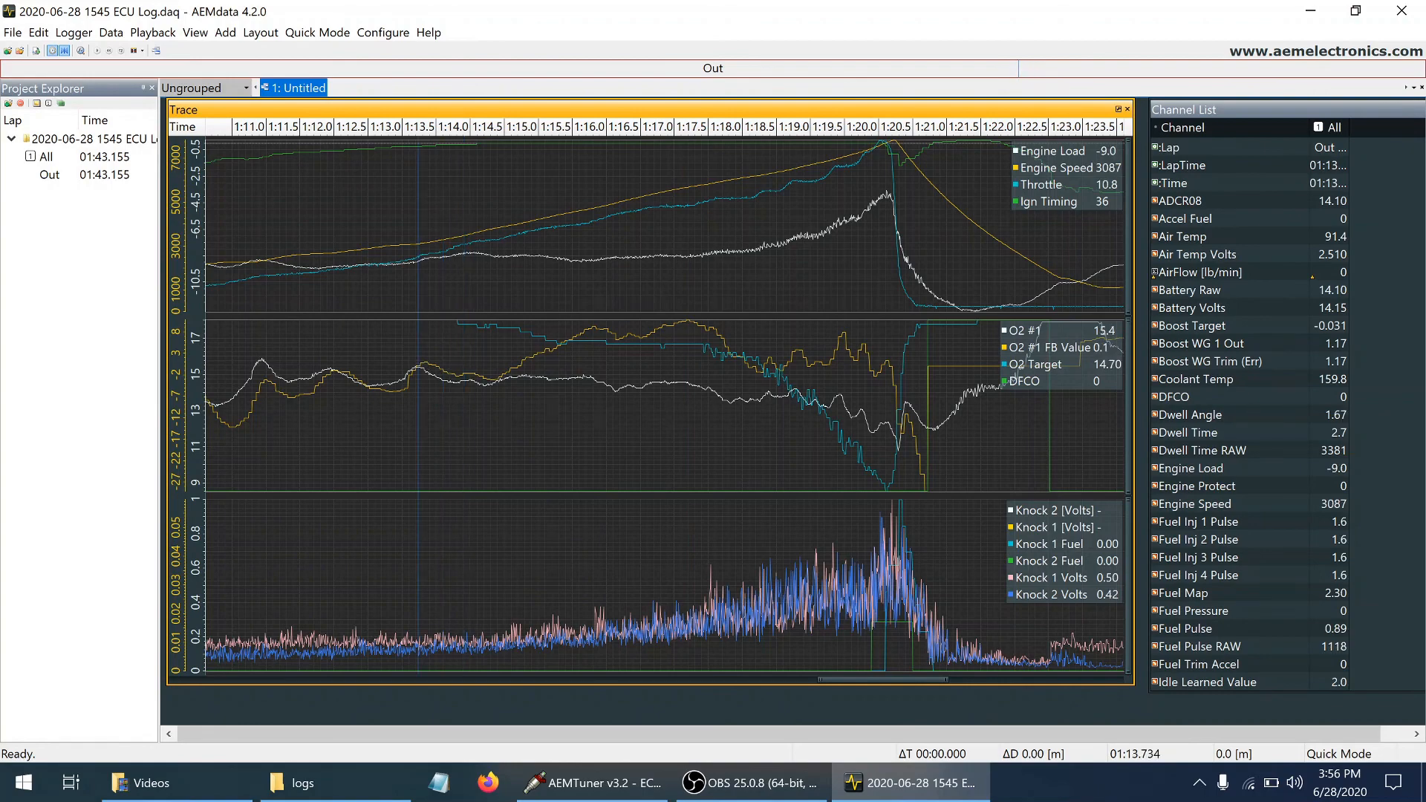
{"action": "left_click", "coordinate": [385, 364]}
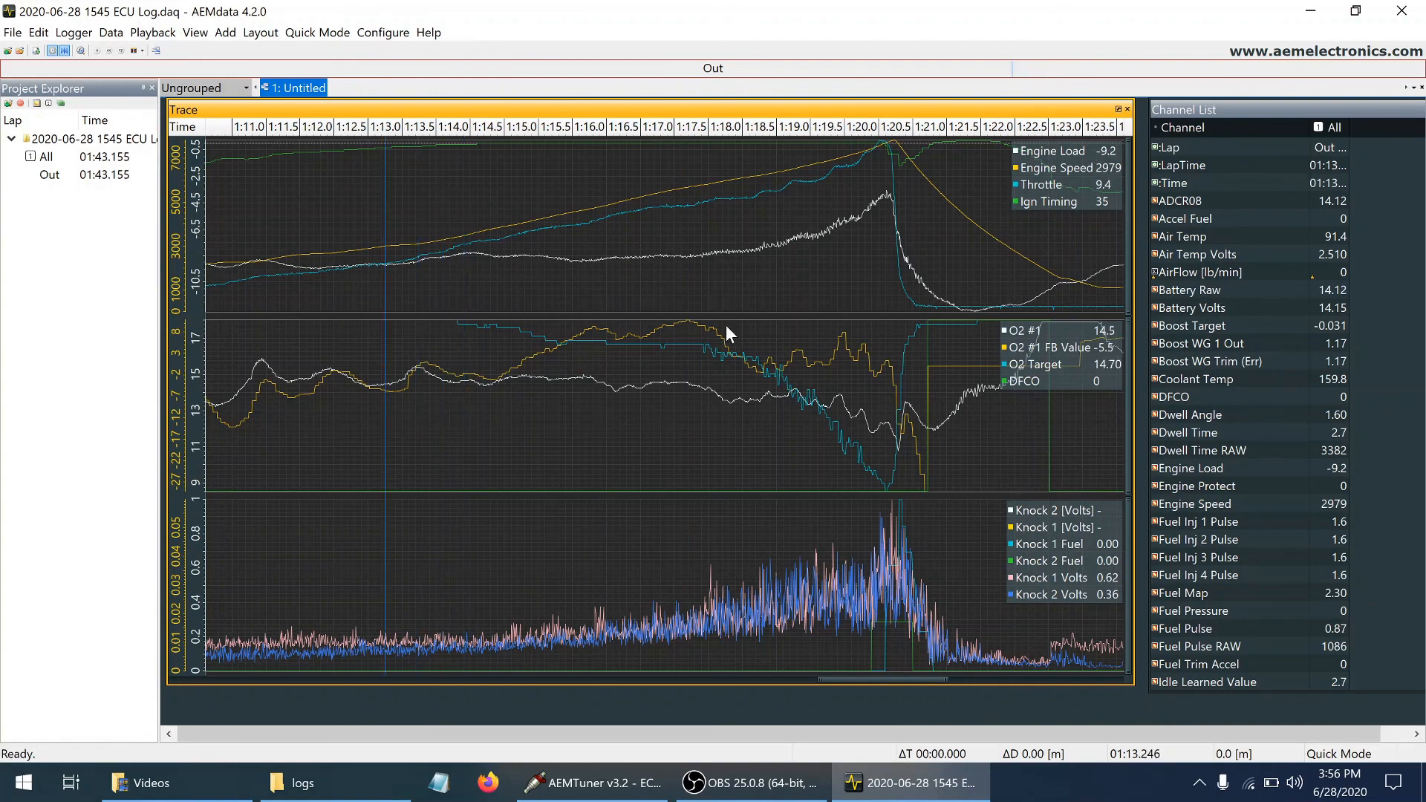
Compare O2 #1, its feedback value and the O2 Target against engine speed between about 1:15.8 and 1:18.2
{"action": "left_click", "coordinate": [688, 323]}
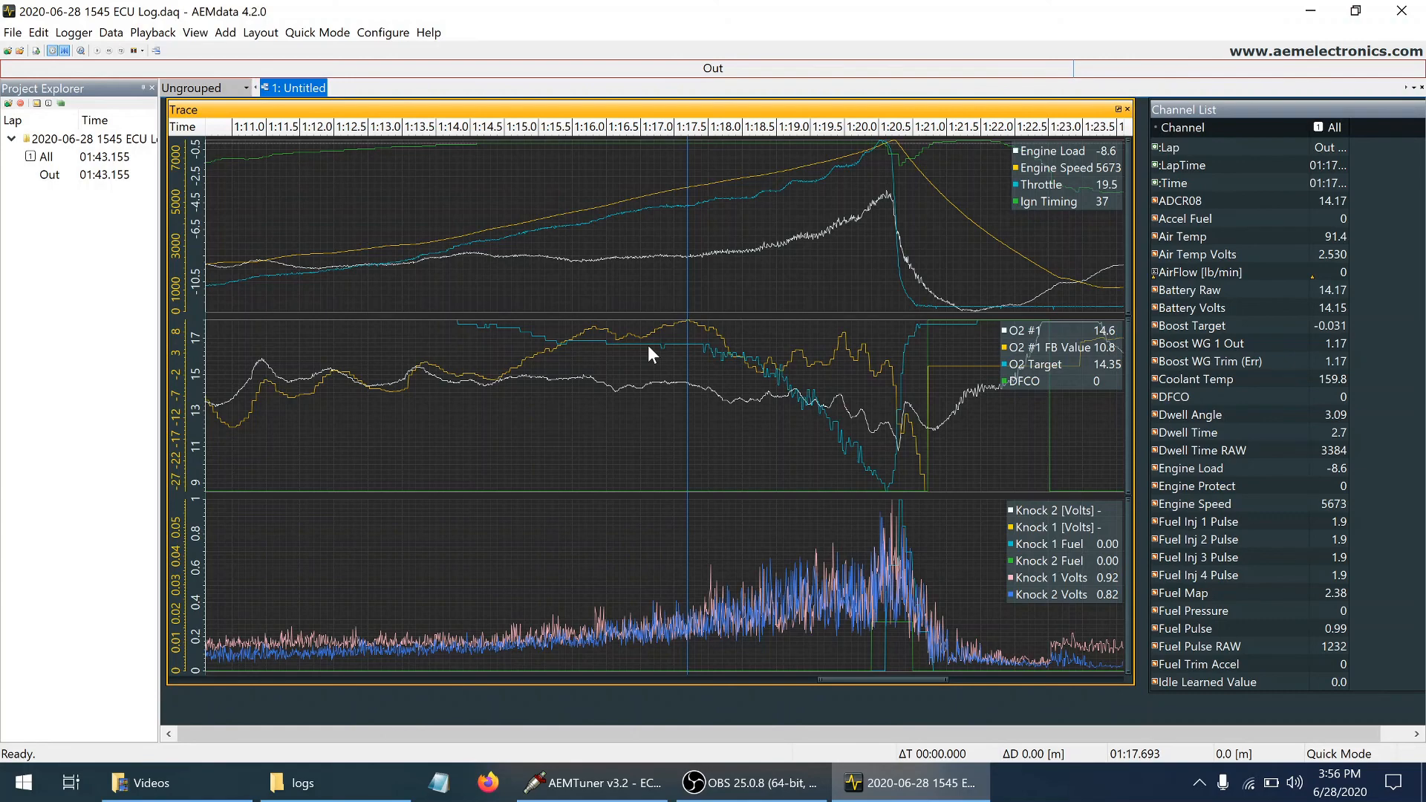
{"action": "left_click", "coordinate": [559, 324]}
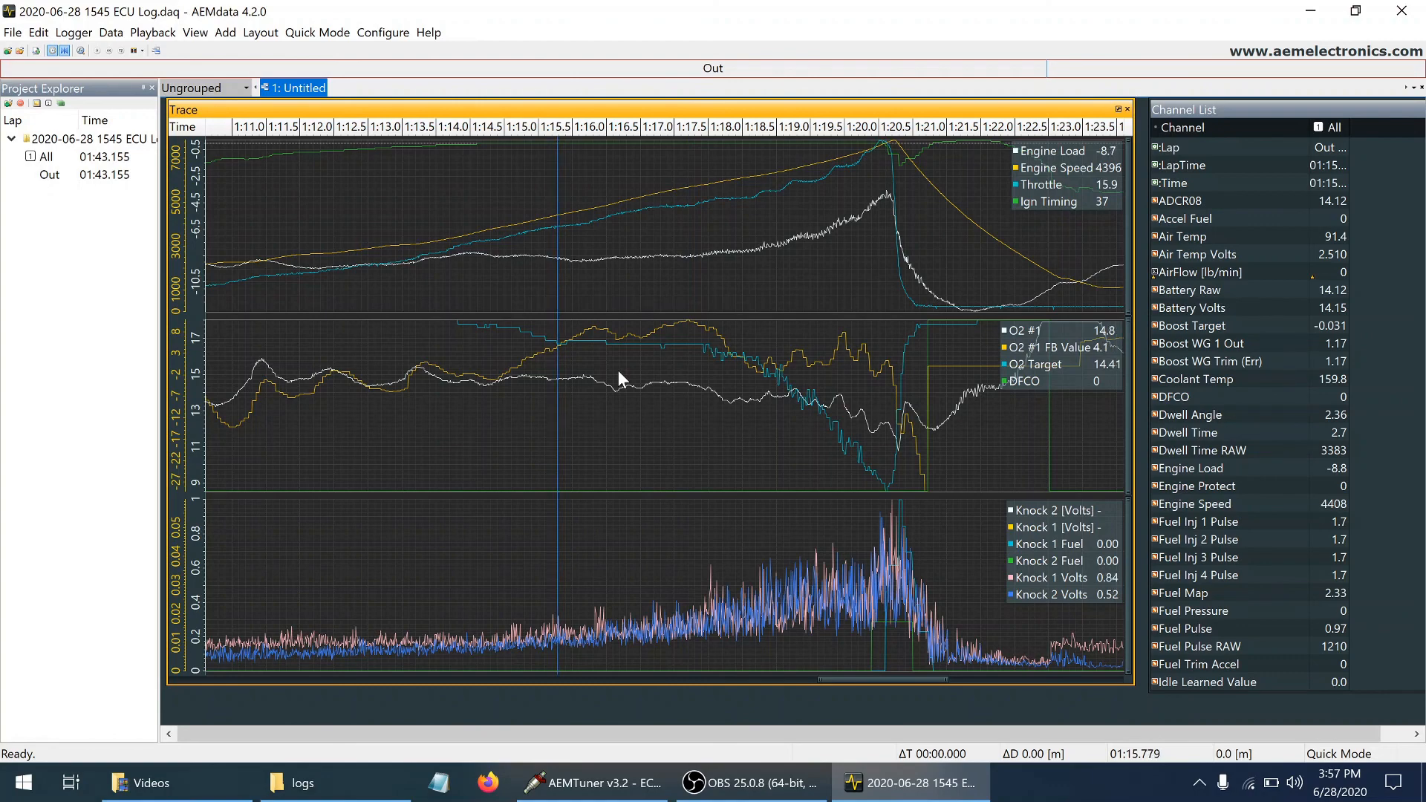
{"action": "key", "text": "Left"}
{"action": "key", "text": "Right"}
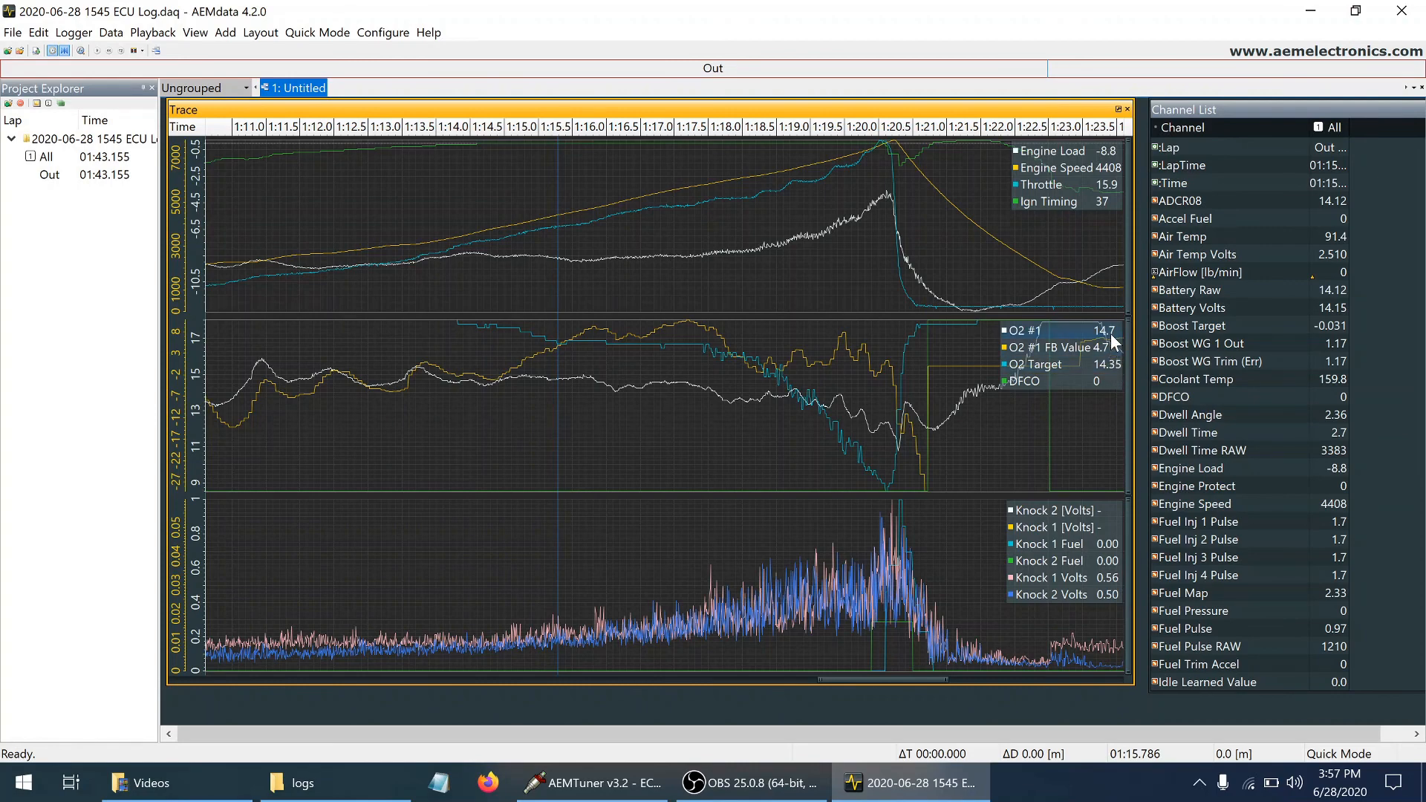
{"action": "left_click", "coordinate": [618, 332]}
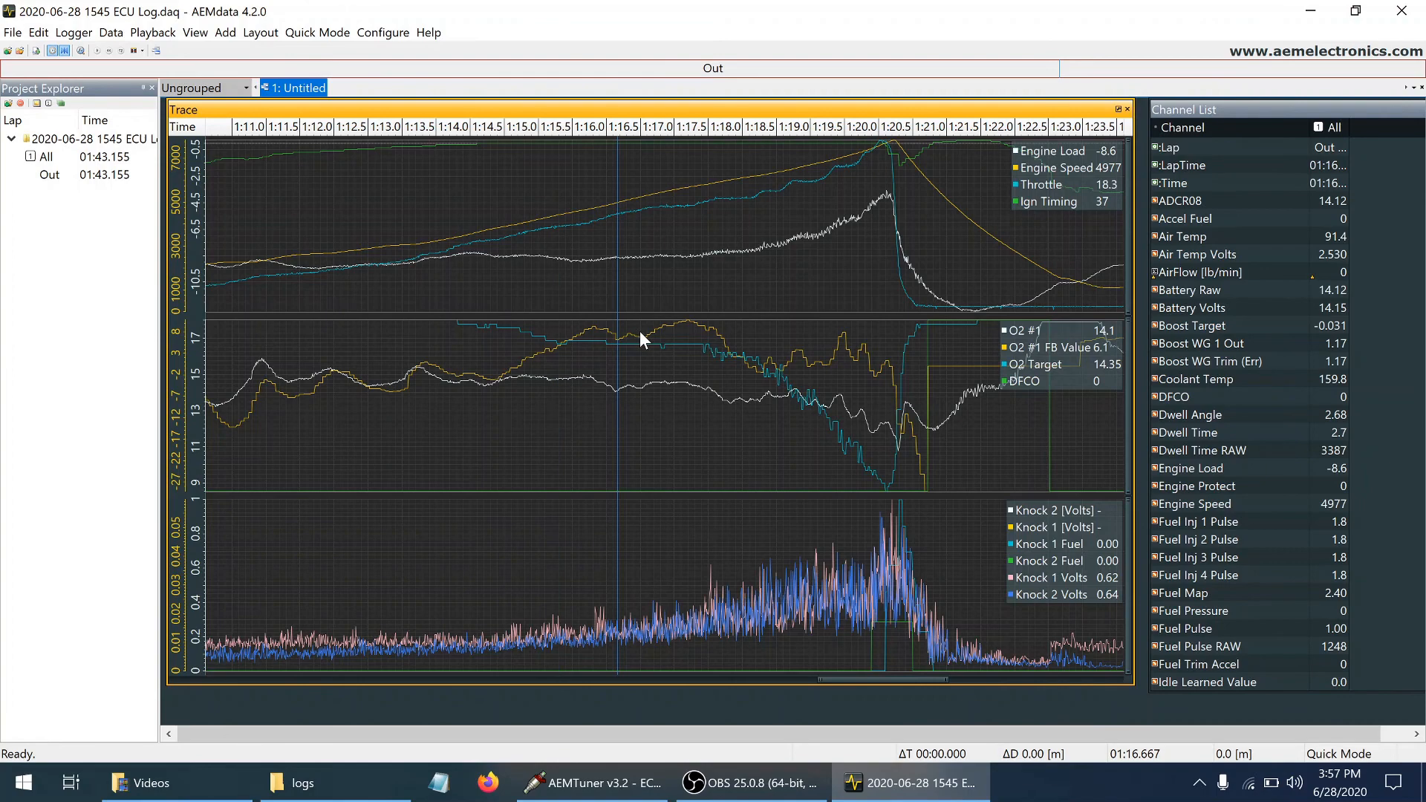
{"action": "left_click", "coordinate": [640, 331]}
{"action": "left_click", "coordinate": [666, 329]}
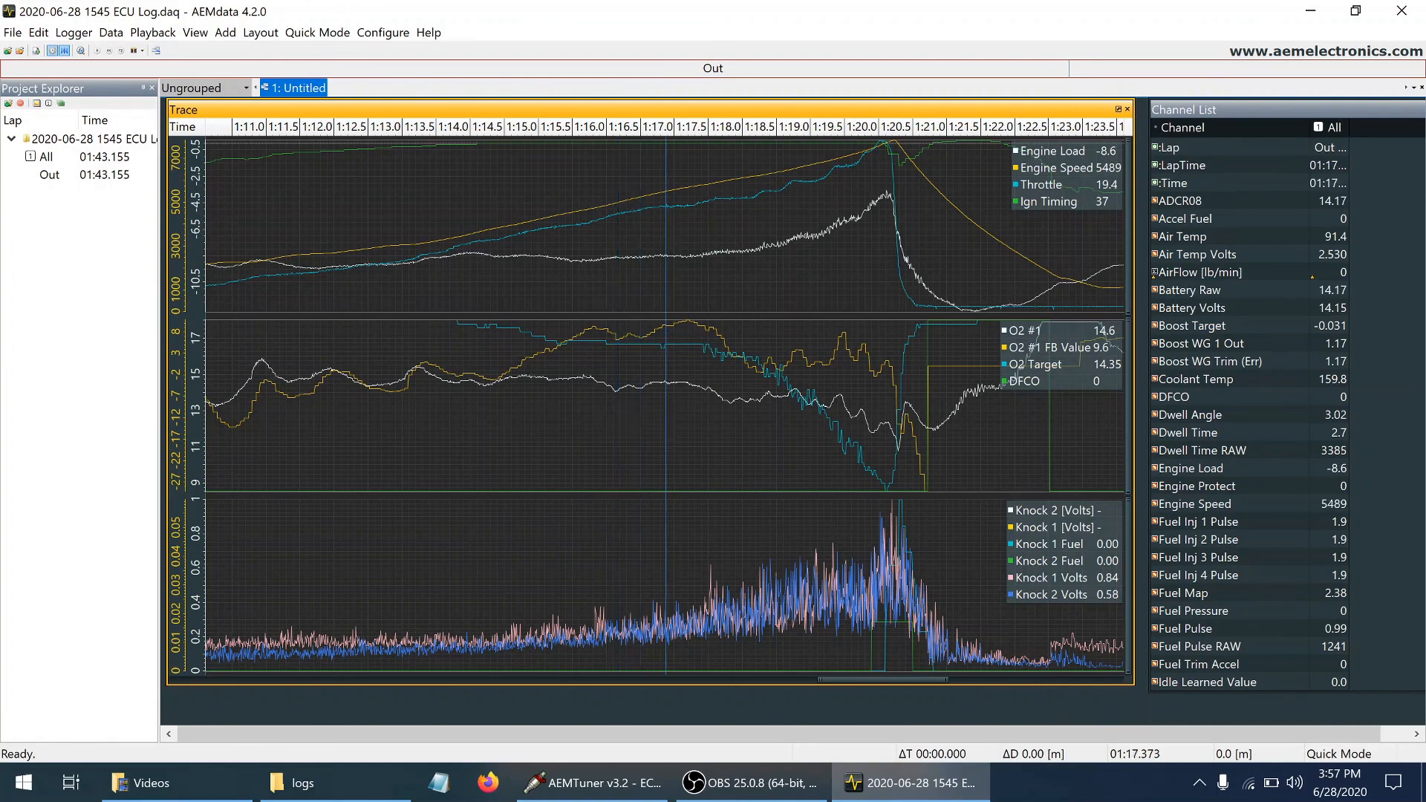
{"action": "left_click", "coordinate": [688, 334]}
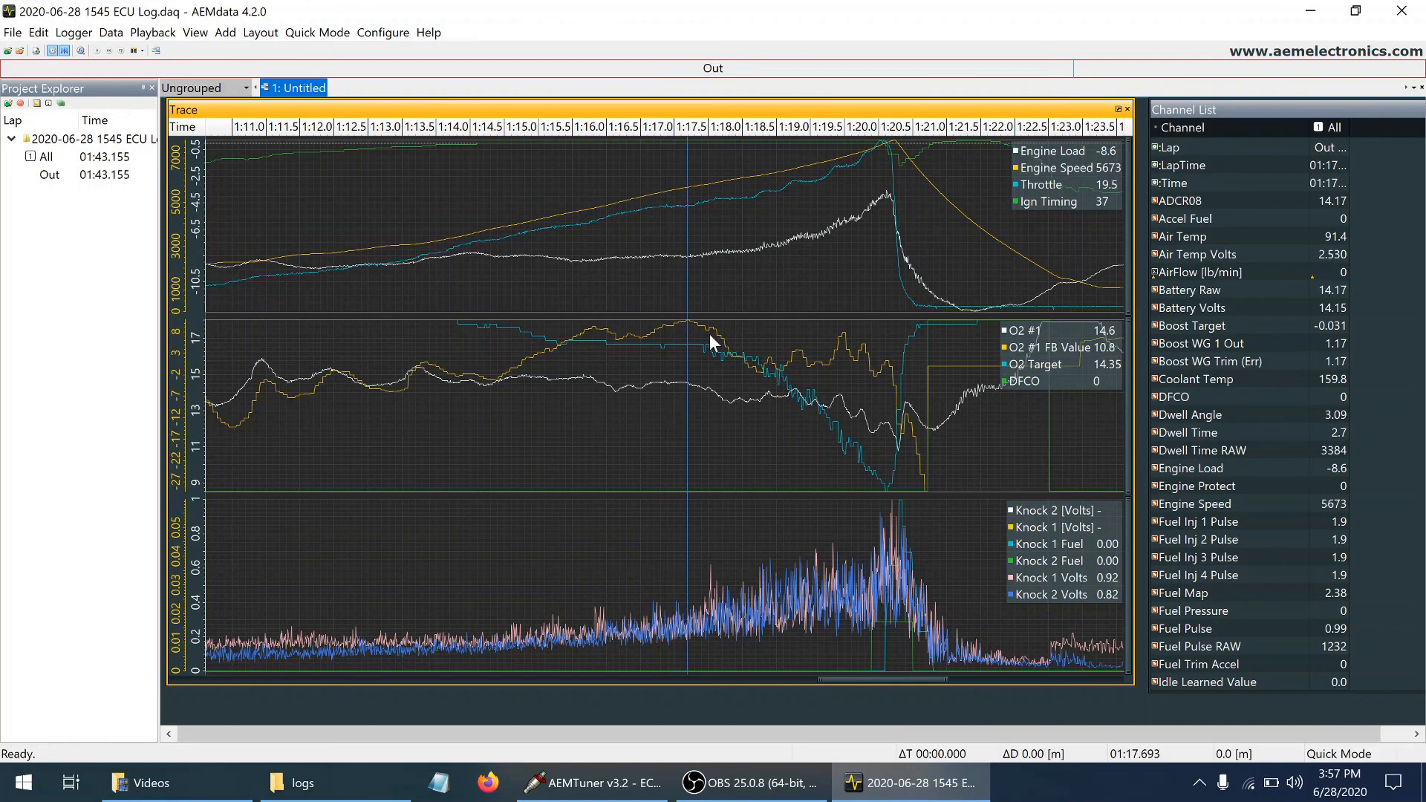
{"action": "left_click", "coordinate": [709, 341]}
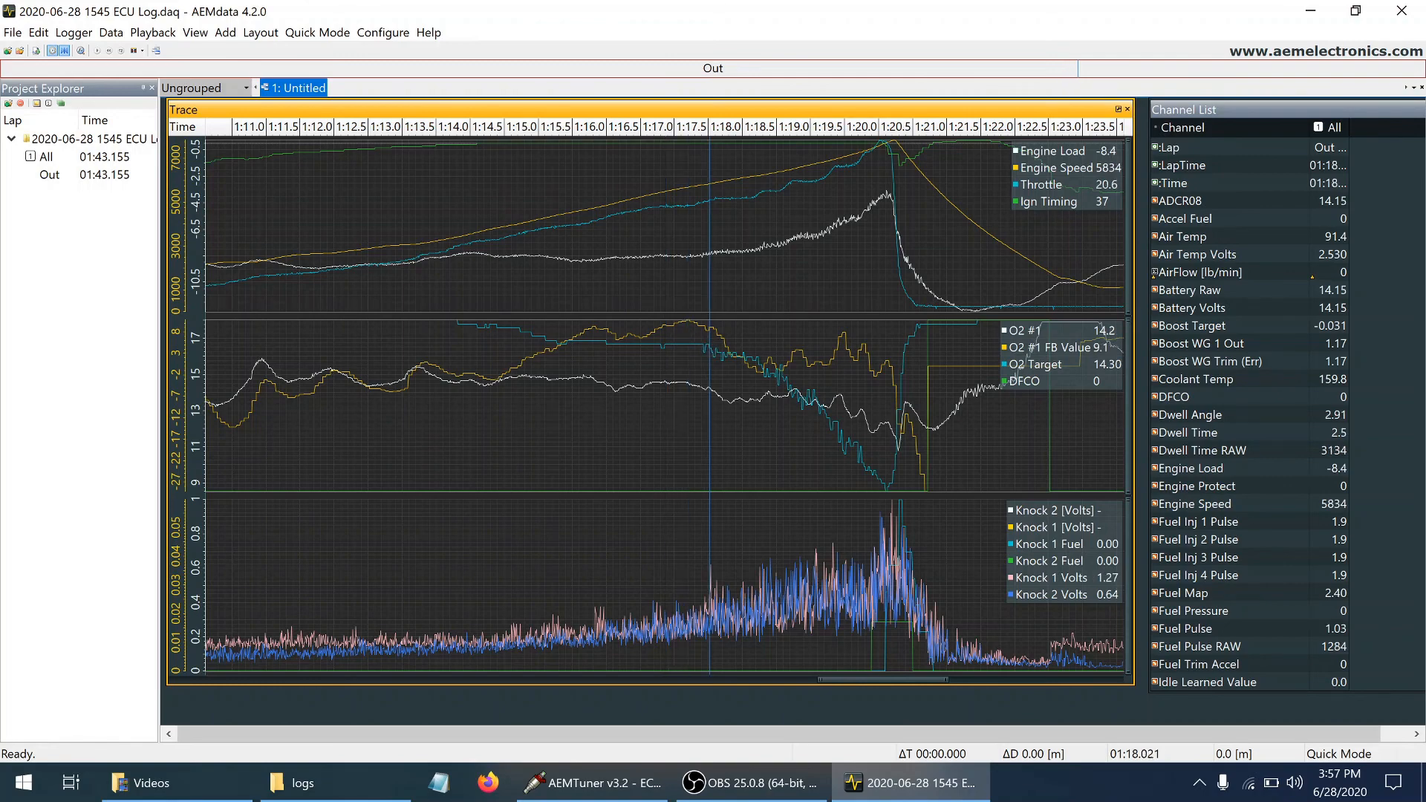
{"action": "left_click", "coordinate": [723, 336]}
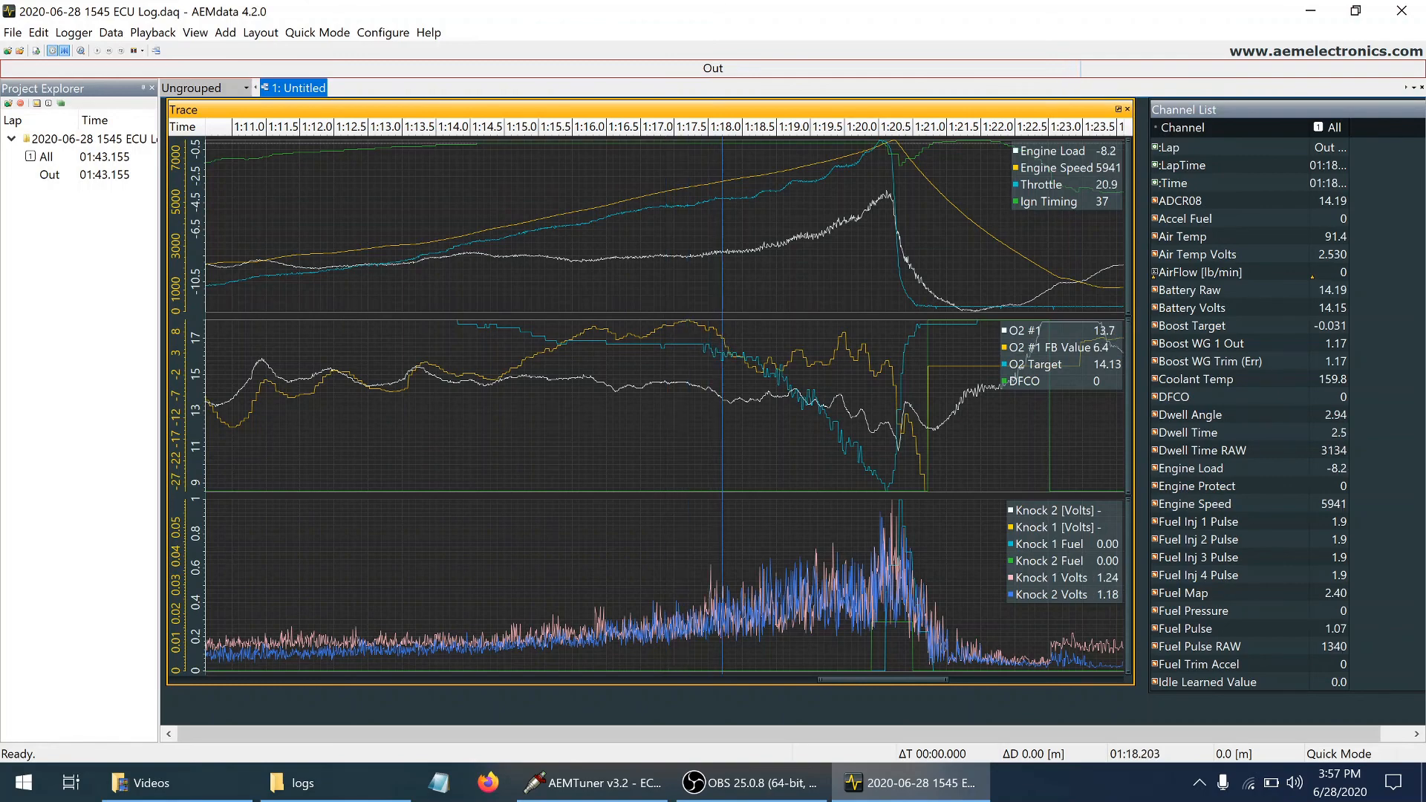
{"action": "left_click", "coordinate": [1082, 361]}
Check the engine speed and load where the O2 feedback adds fuel, from about 1:15.5 to 1:18.2
{"action": "left_click", "coordinate": [538, 346]}
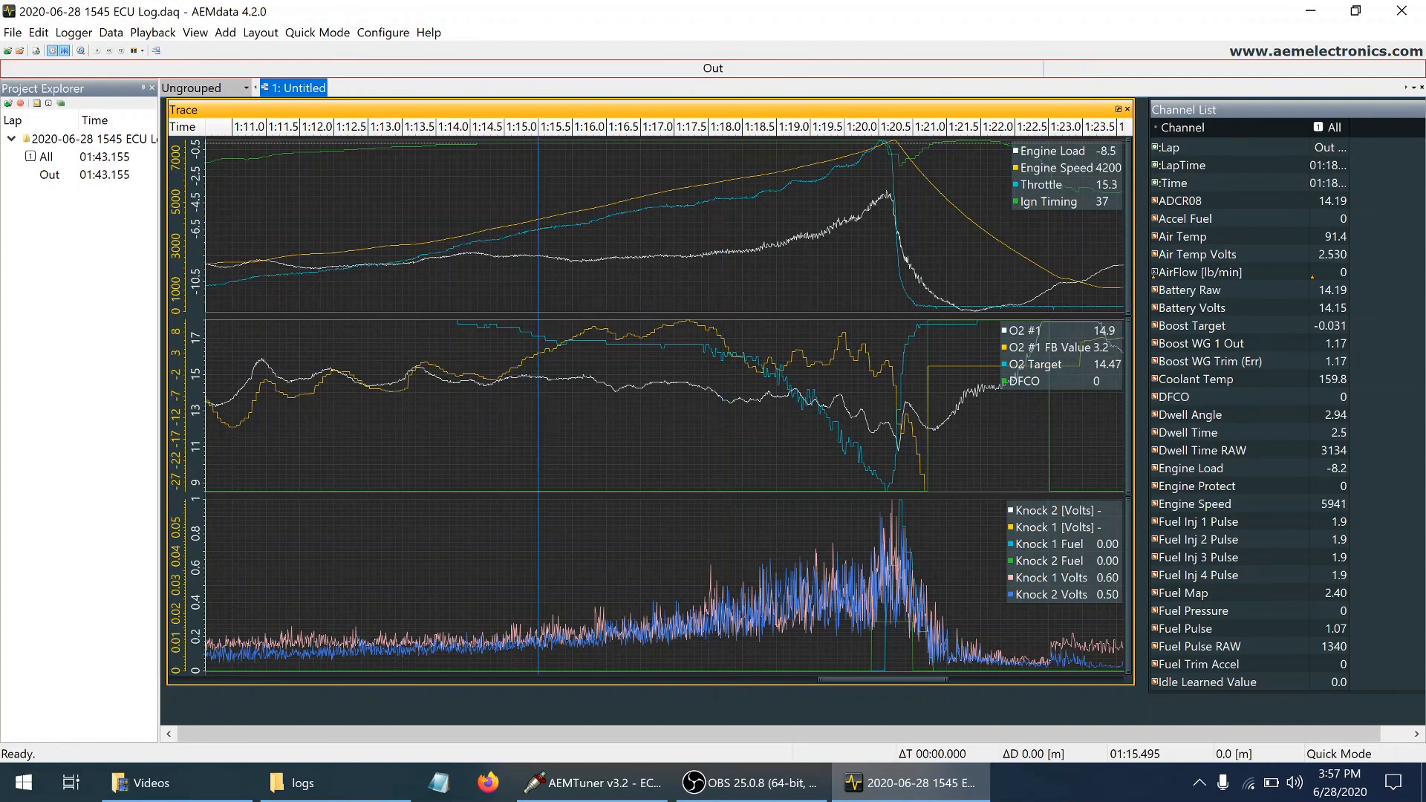
{"action": "left_click", "coordinate": [548, 345]}
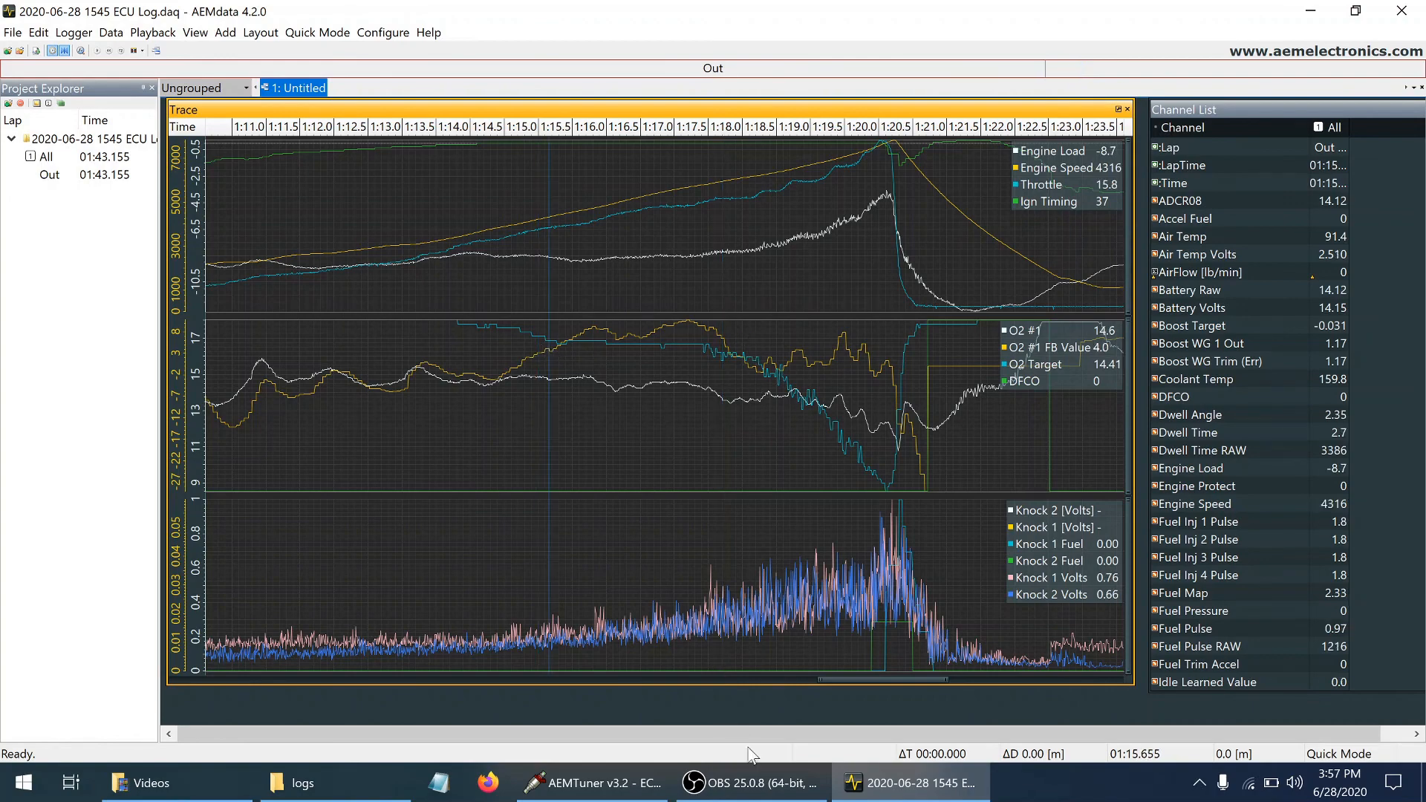
{"action": "right_click", "coordinate": [713, 329]}
{"action": "left_click", "coordinate": [703, 292]}
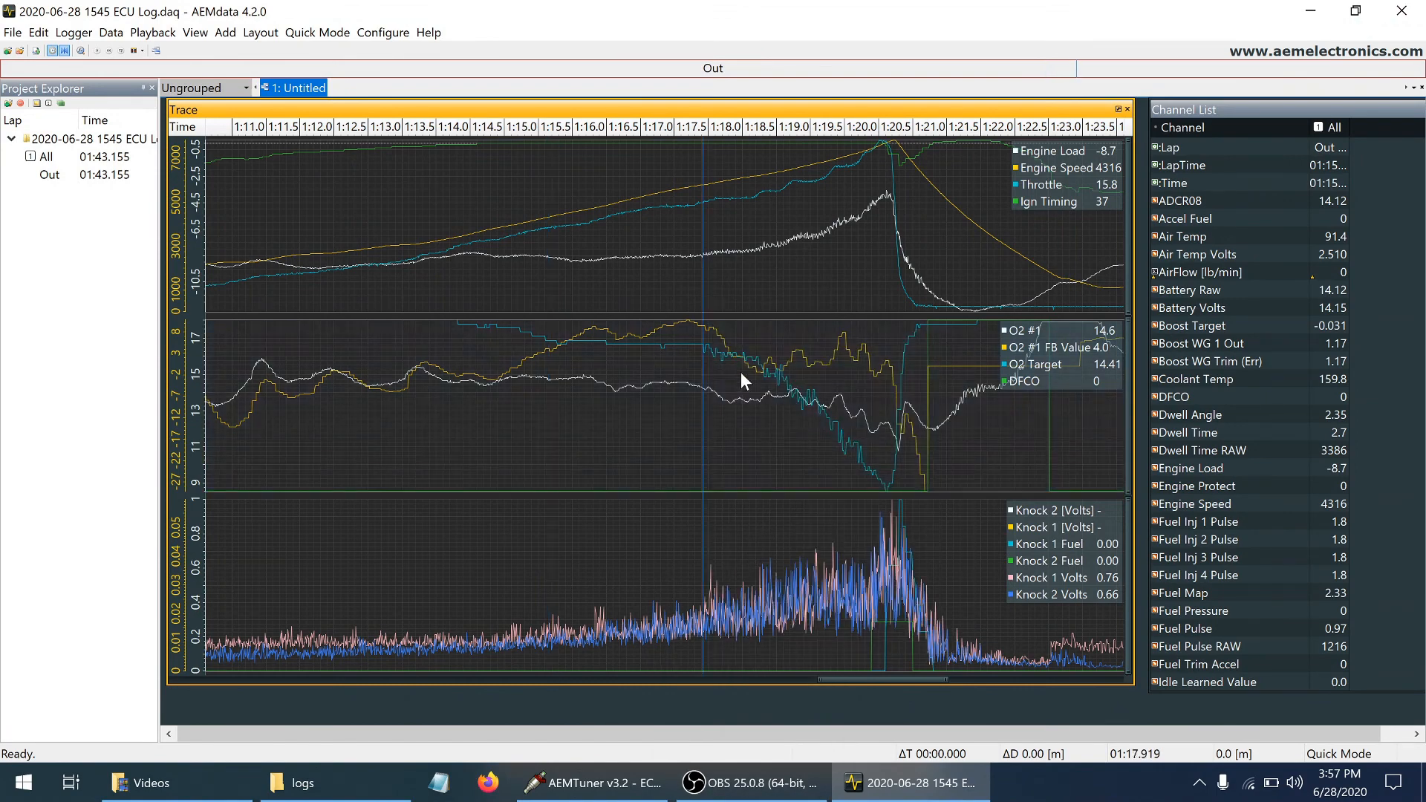
{"action": "left_click", "coordinate": [723, 341]}
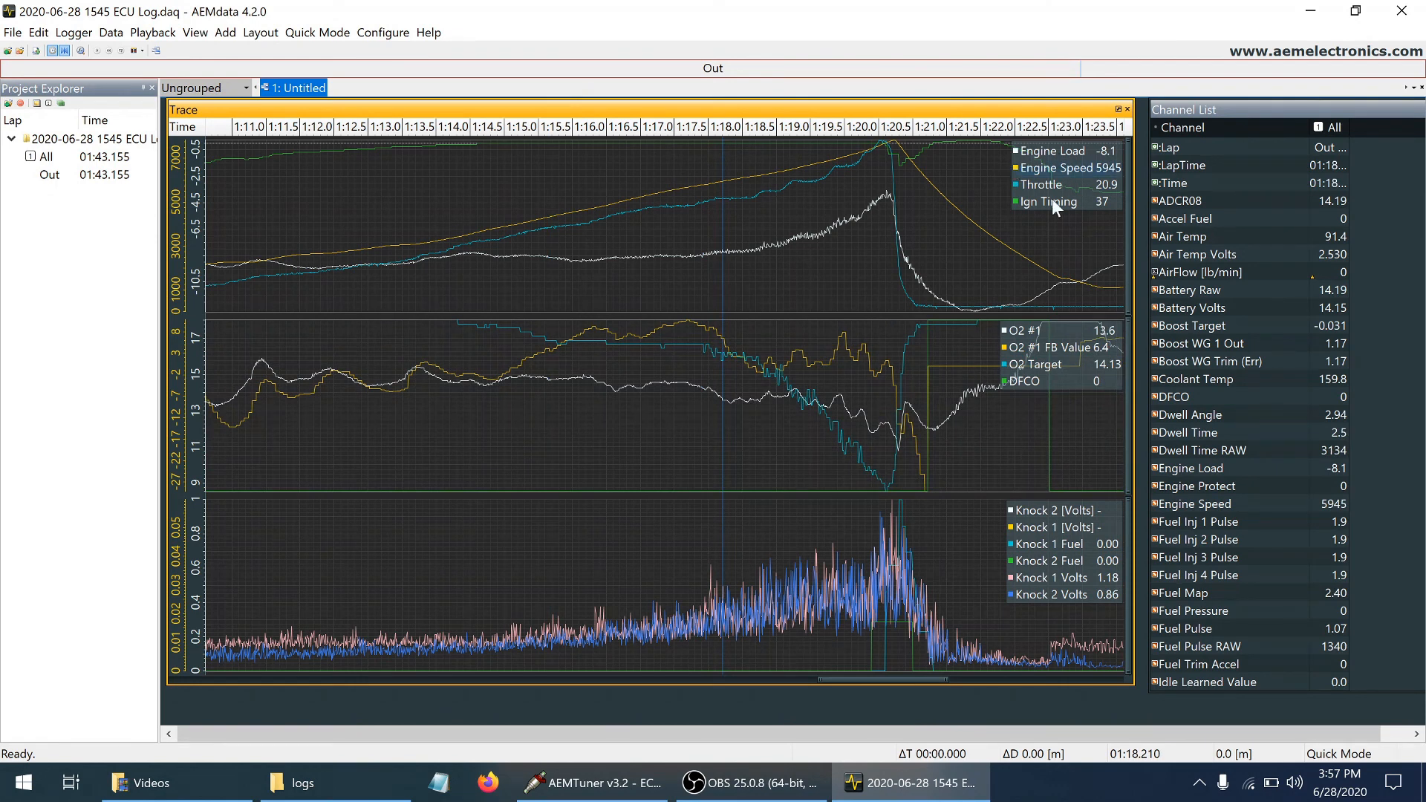
Switch to AEMTuner, close the Ignition Timing Sync Wizard and open the Fuel Map
{"action": "left_click", "coordinate": [641, 786]}
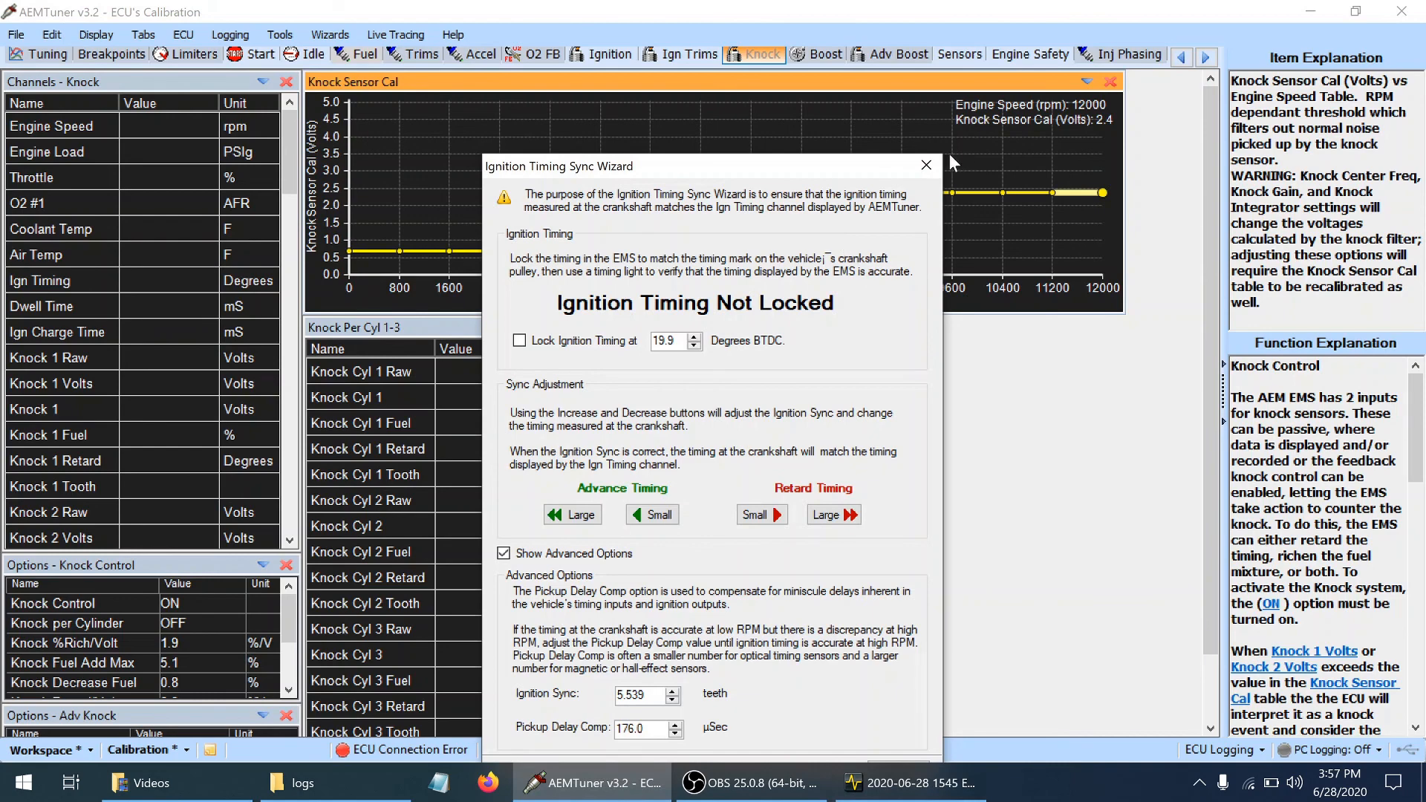
{"action": "left_click", "coordinate": [927, 165]}
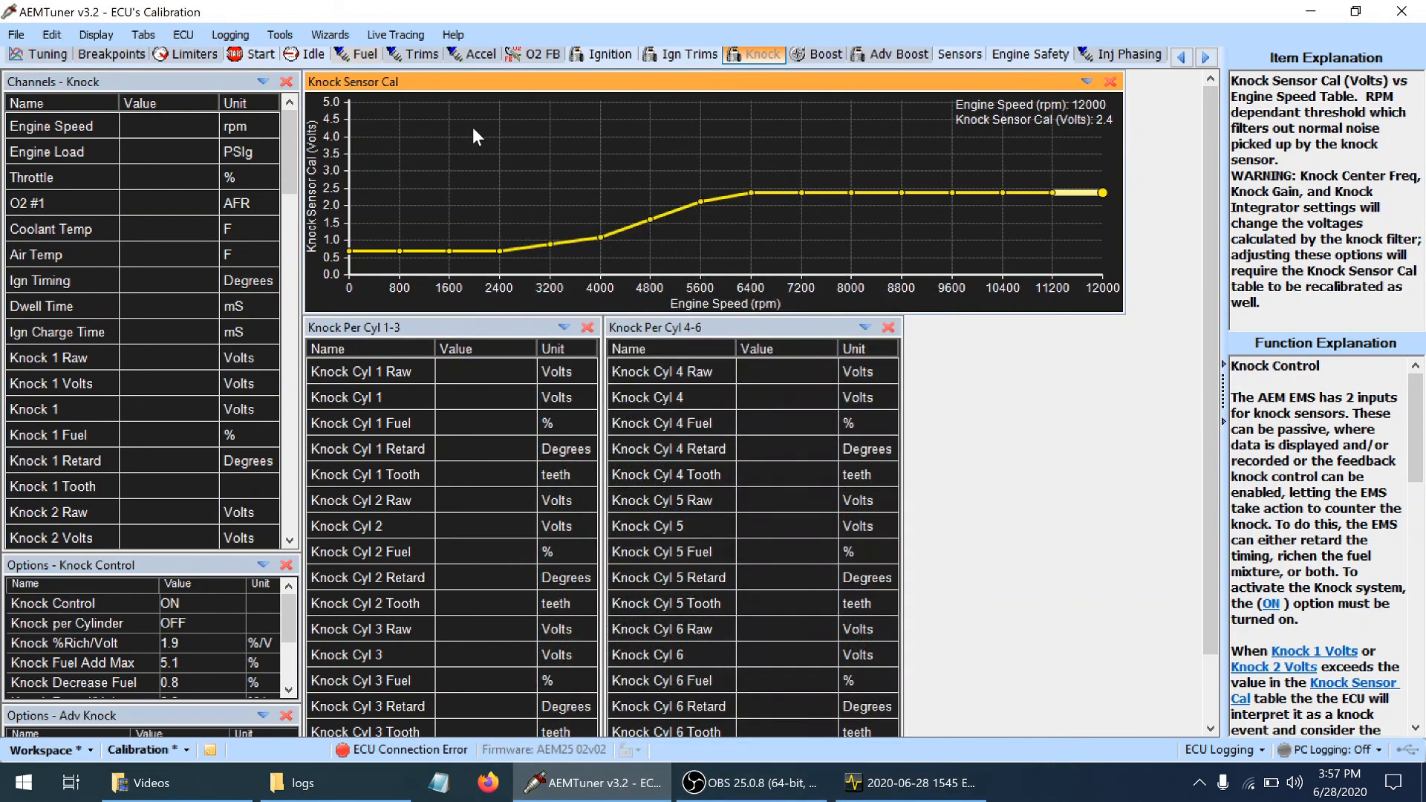
{"action": "left_click", "coordinate": [369, 60]}
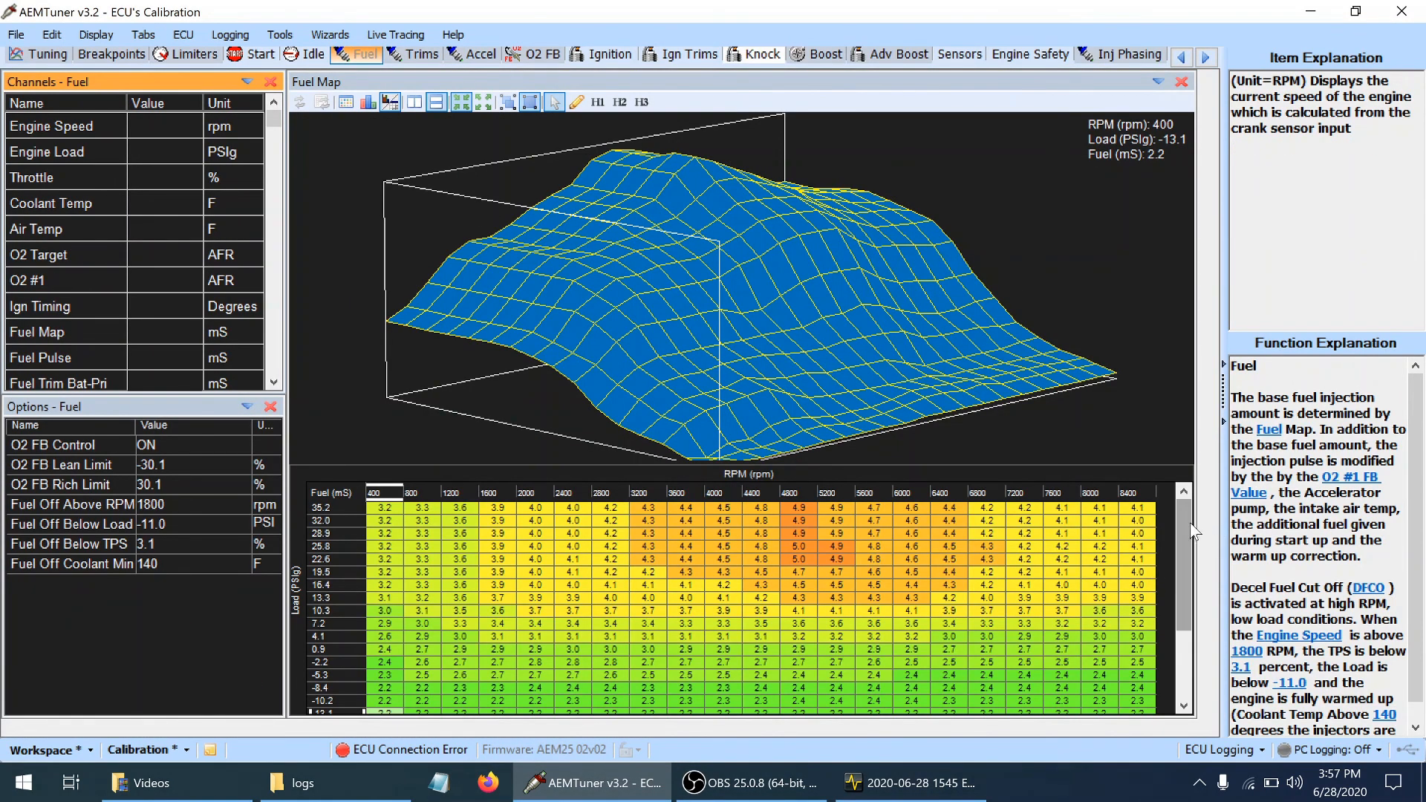
Slightly raise the Fuel Map cells from 4400 to 6000 rpm in the -8.4 PSIg load row
{"action": "left_click_drag", "start_coordinate": [1189, 524], "coordinate": [1202, 595]}
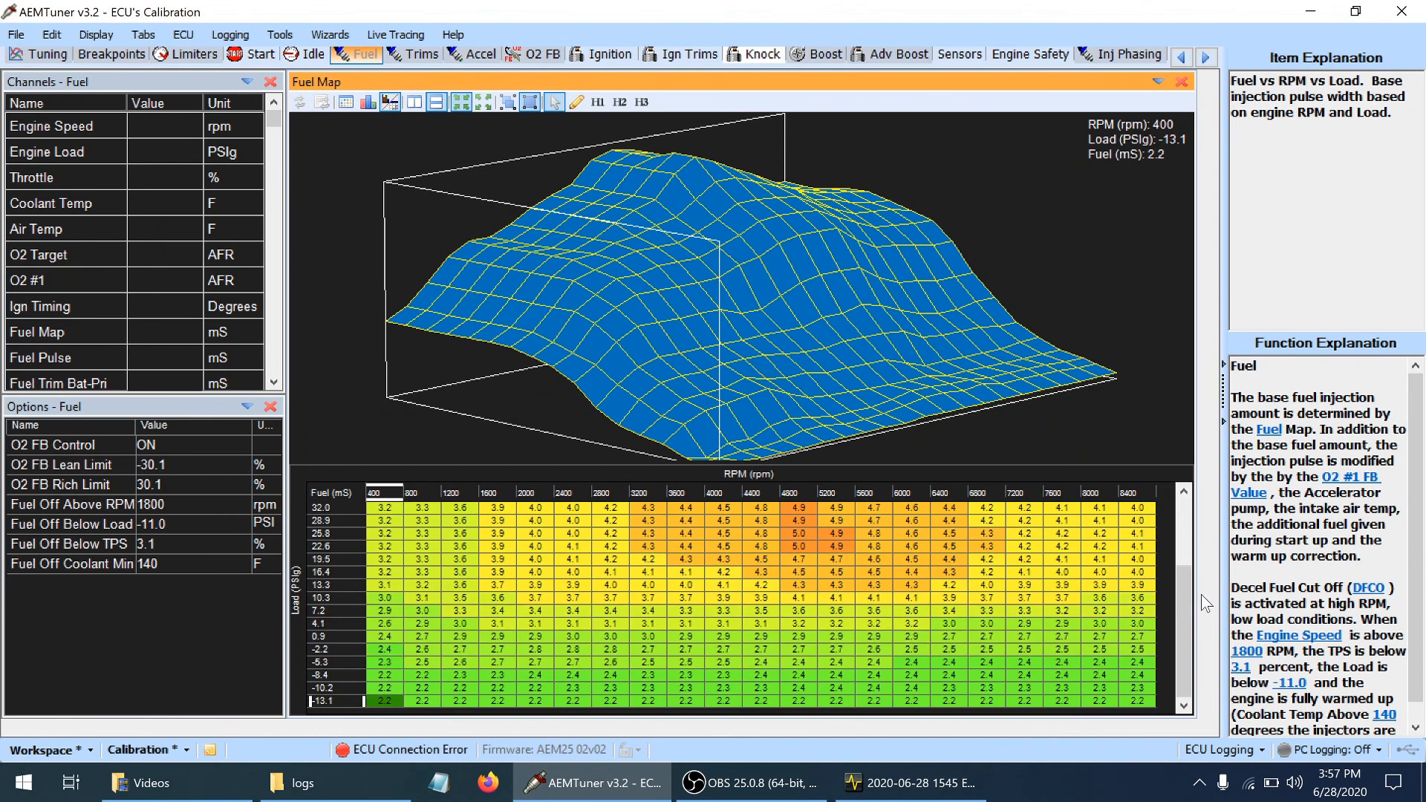
{"action": "left_click", "coordinate": [904, 661]}
{"action": "key", "text": "Down"}
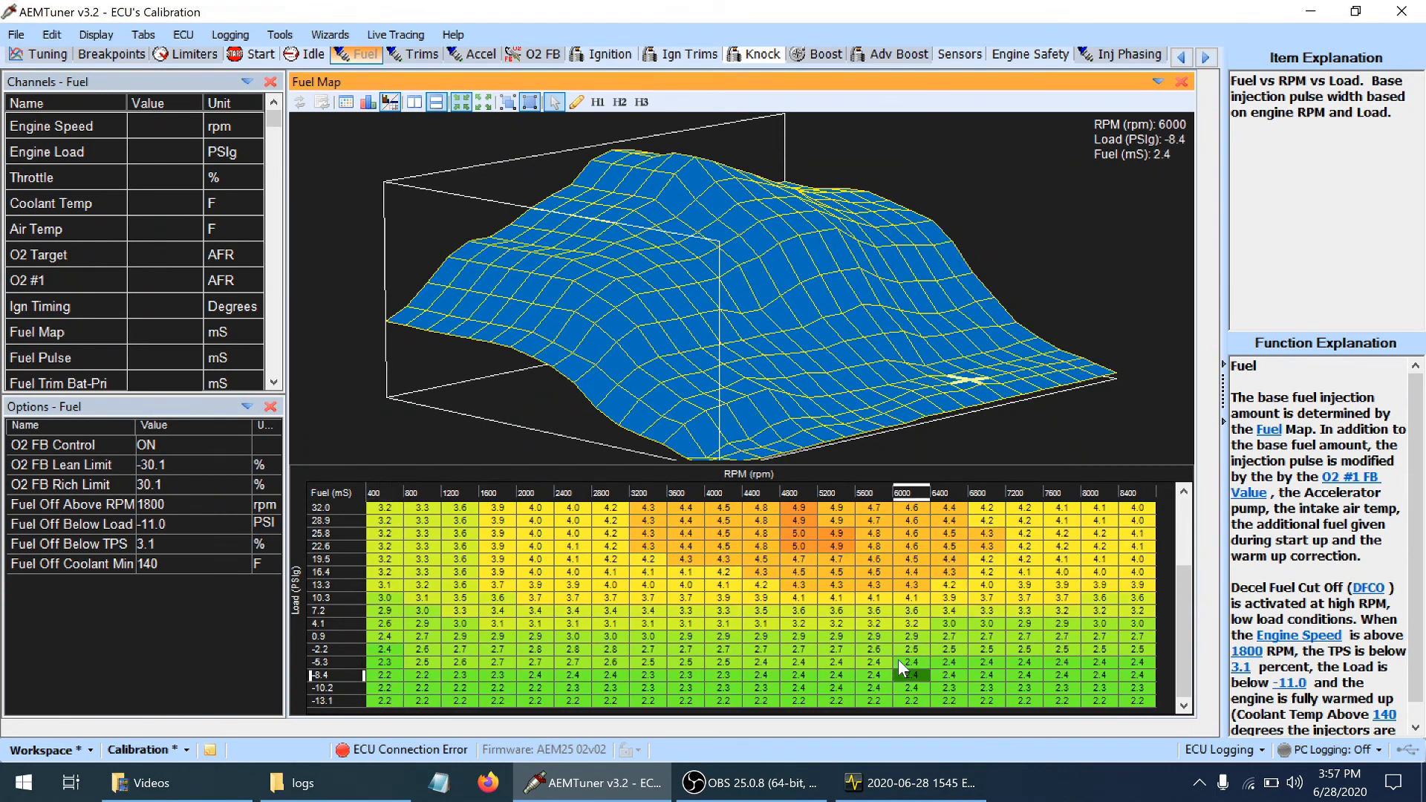
{"action": "key", "text": "Left"}
{"action": "key", "text": "Left"}
{"action": "key", "text": "Left"}
{"action": "key", "text": "Left"}
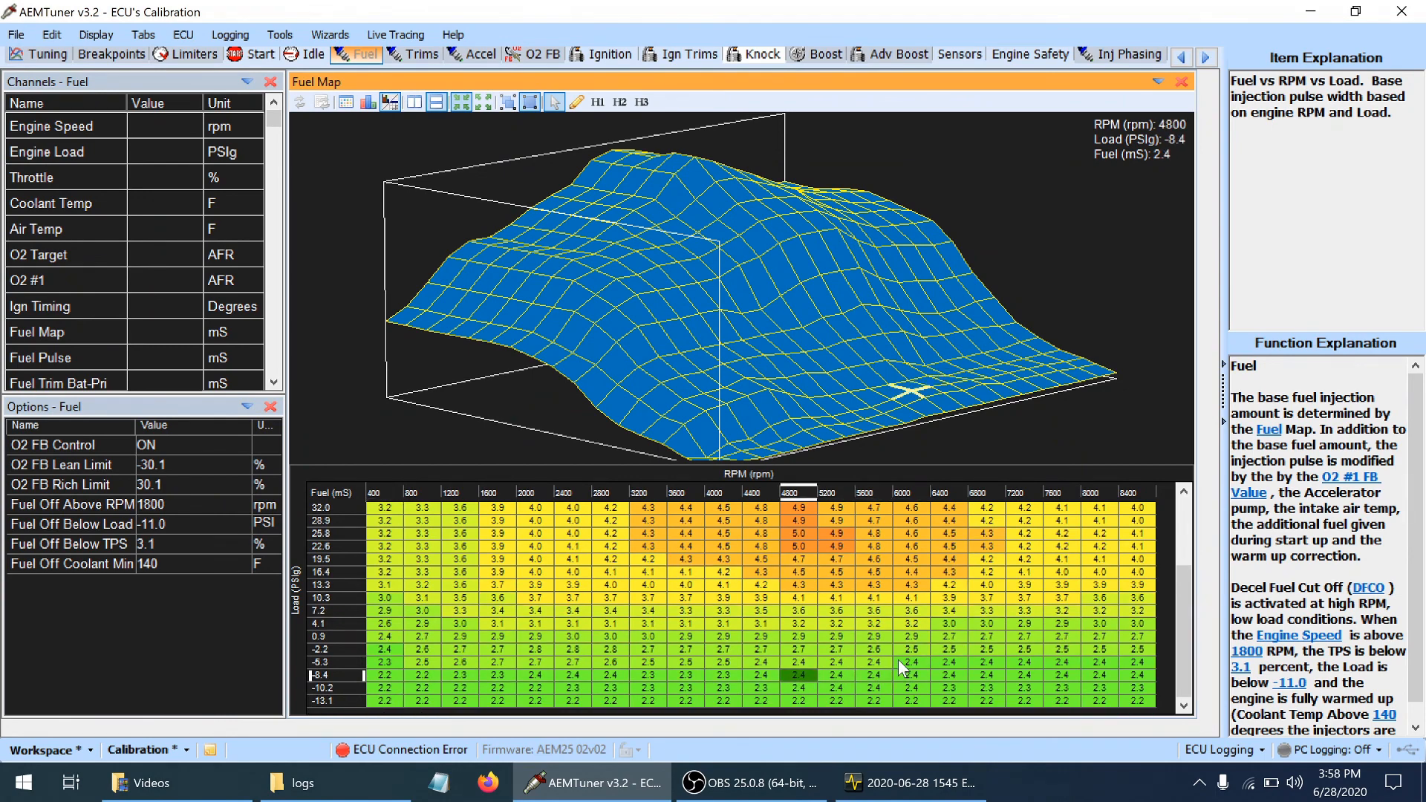
{"action": "key", "text": "shift+Right"}
{"action": "key", "text": "shift+Right"}
{"action": "key", "text": "shift+Right"}
{"action": "key", "text": "shift+Right"}
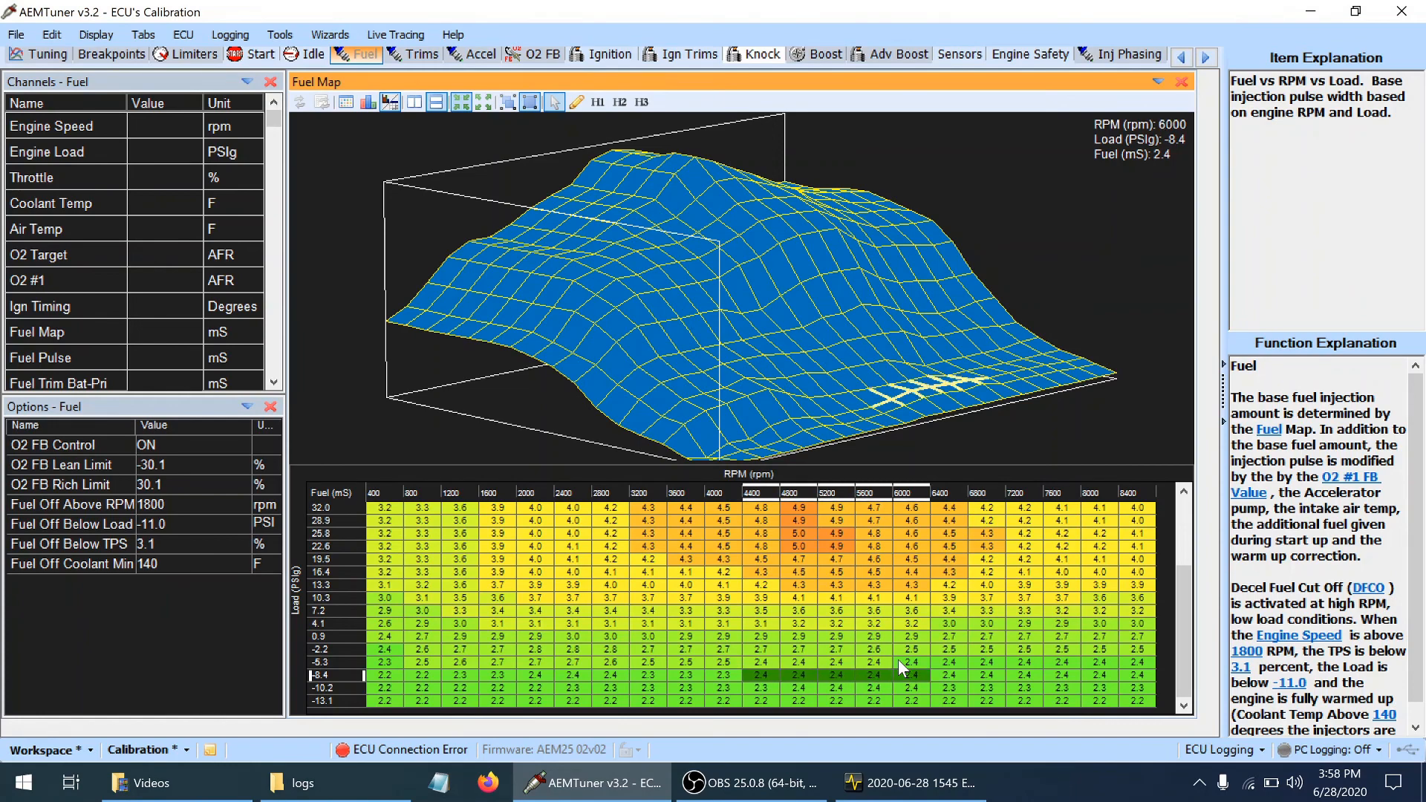
{"action": "key", "text": "plus"}
{"action": "key", "text": "plus"}
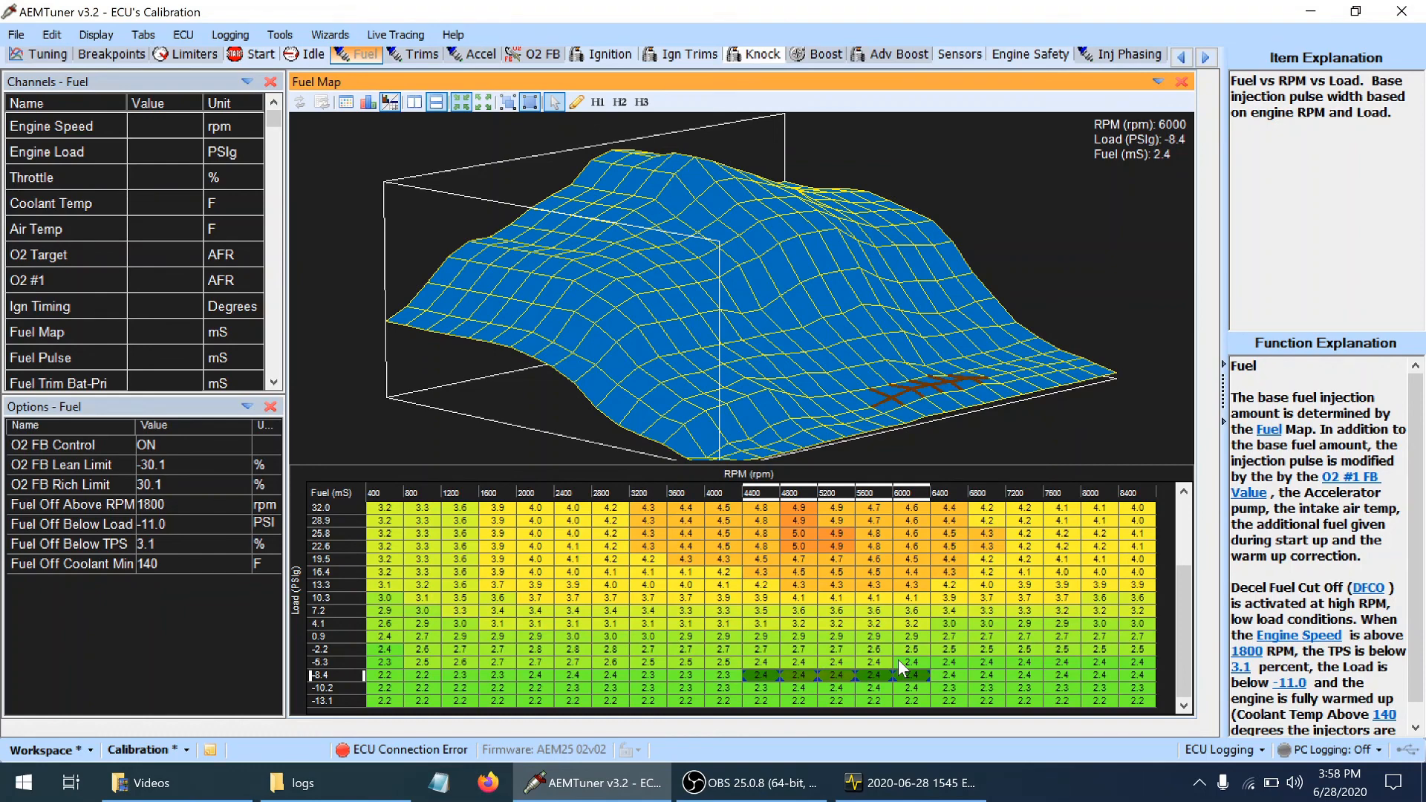
Raise the Fuel Map cells from 4400 to 8400 rpm in the -5.3 PSIg load row to 2.5 mS
{"action": "key", "text": "Up"}
{"action": "key", "text": "Left"}
{"action": "key", "text": "Left"}
{"action": "key", "text": "Left"}
{"action": "key", "text": "Left"}
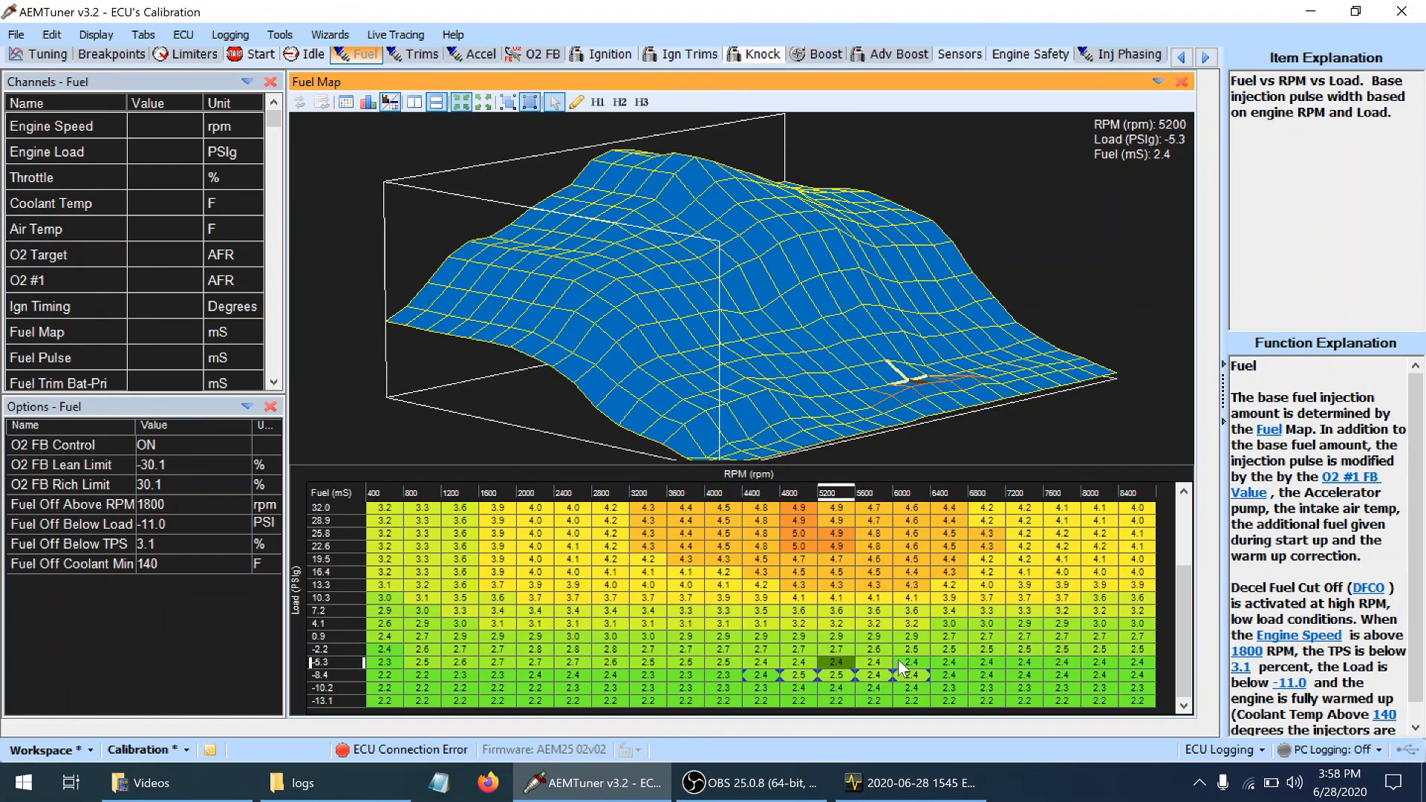
{"action": "key", "text": "shift+Right"}
{"action": "key", "text": "shift+Right"}
{"action": "key", "text": "shift+Right"}
{"action": "key", "text": "shift+Right"}
{"action": "key", "text": "shift+Right"}
{"action": "key", "text": "shift+Right"}
{"action": "key", "text": "shift+Right"}
{"action": "key", "text": "shift+Right"}
{"action": "key", "text": "shift+Right"}
{"action": "key", "text": "shift+Right"}
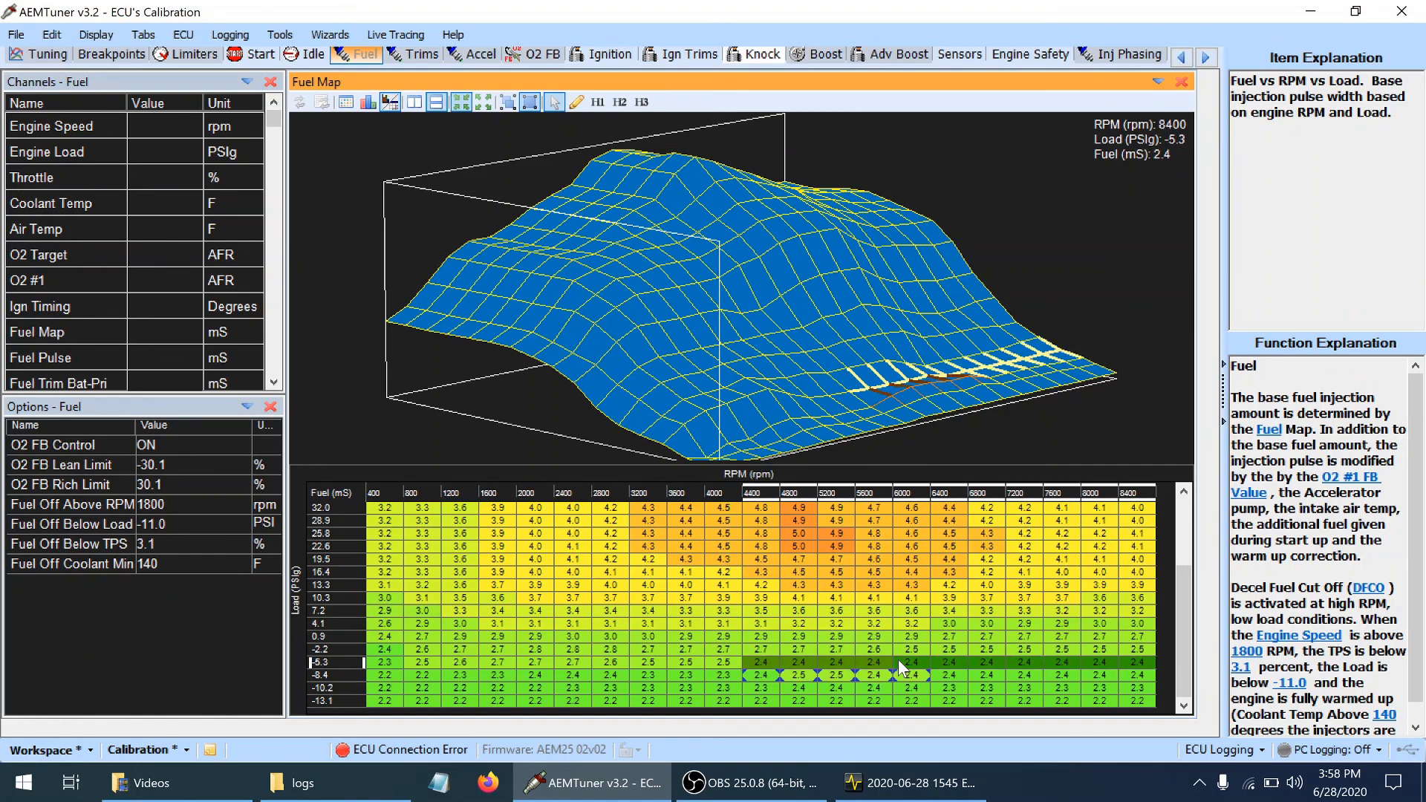
{"action": "key", "text": "plus"}
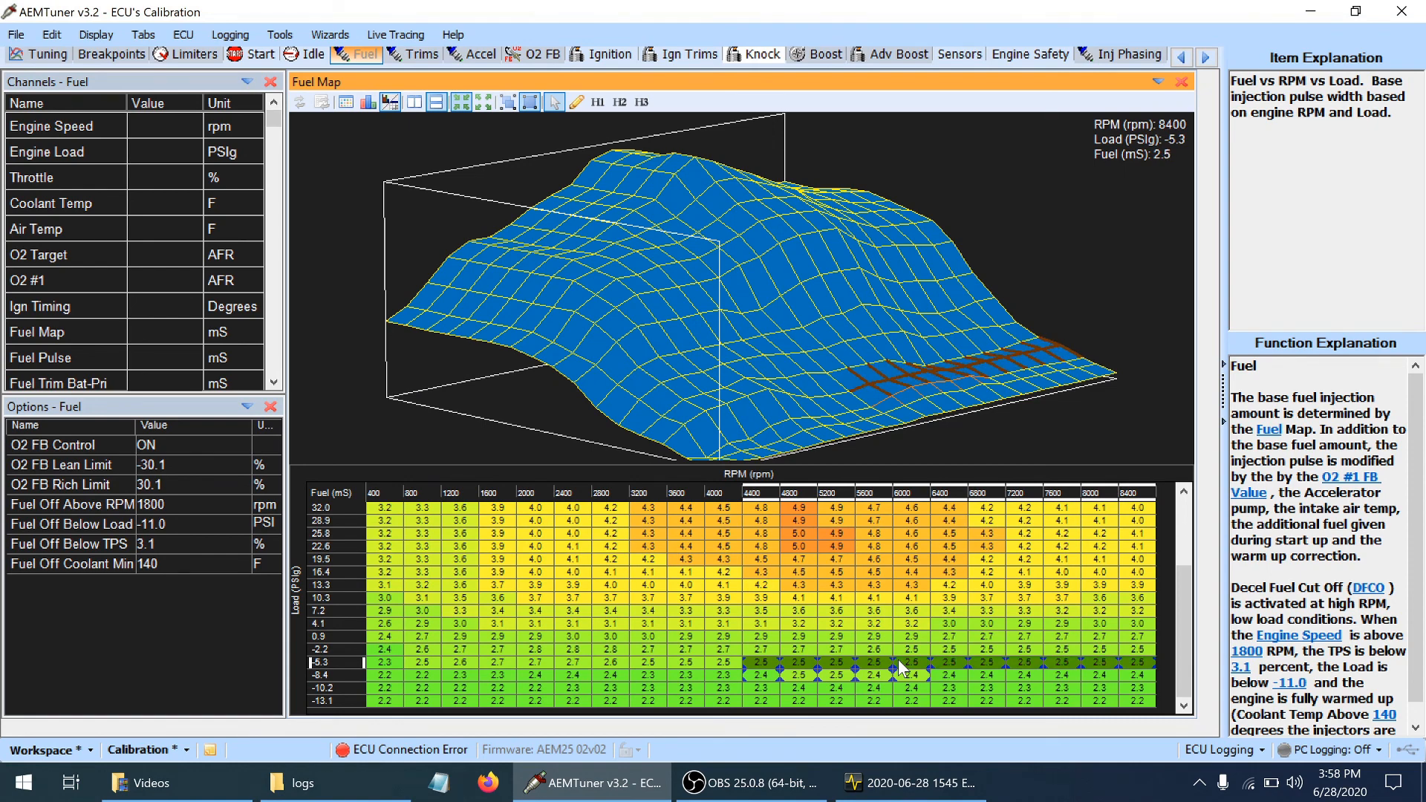
Raise the -8.4 PSIg fuel cell at 6400 rpm to 2.5 mS and adjust the row's 6800 to 8400 rpm cells
{"action": "key", "text": "Right"}
{"action": "key", "text": "Down"}
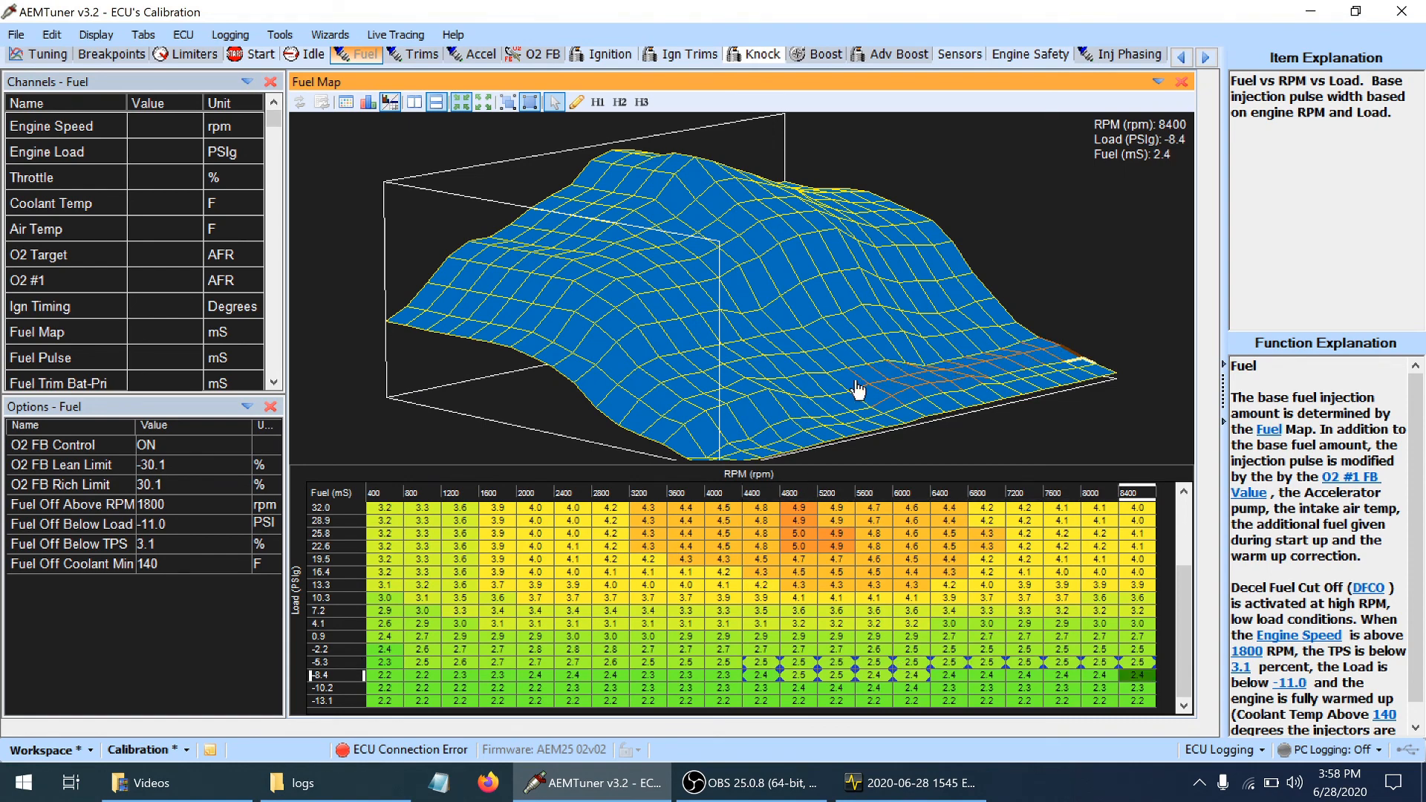
{"action": "left_click_drag", "start_coordinate": [884, 381], "coordinate": [788, 375]}
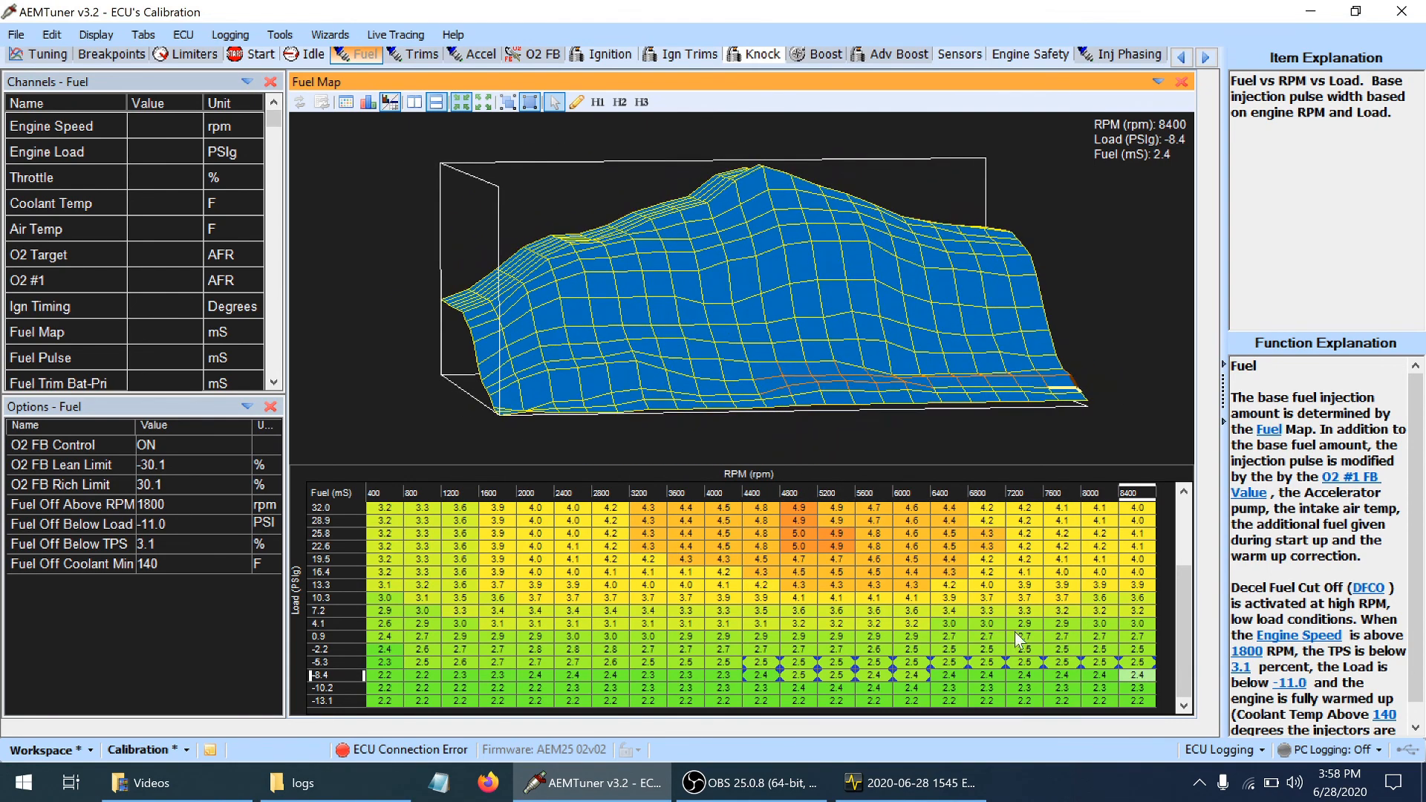
{"action": "left_click", "coordinate": [961, 678]}
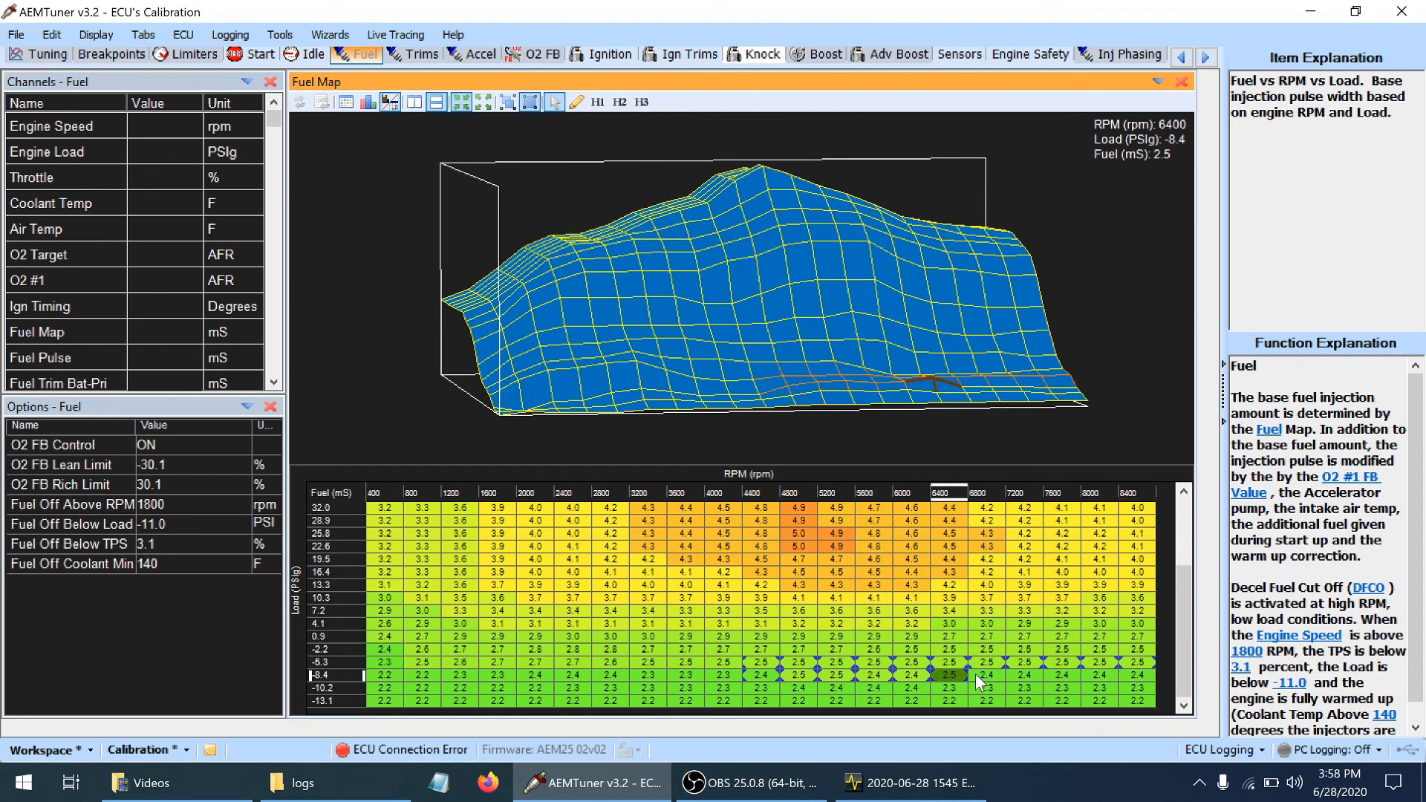
{"action": "left_click", "coordinate": [976, 676]}
{"action": "key", "text": "shift+Right"}
{"action": "key", "text": "shift+Right"}
{"action": "key", "text": "shift+Right"}
{"action": "key", "text": "shift+Right"}
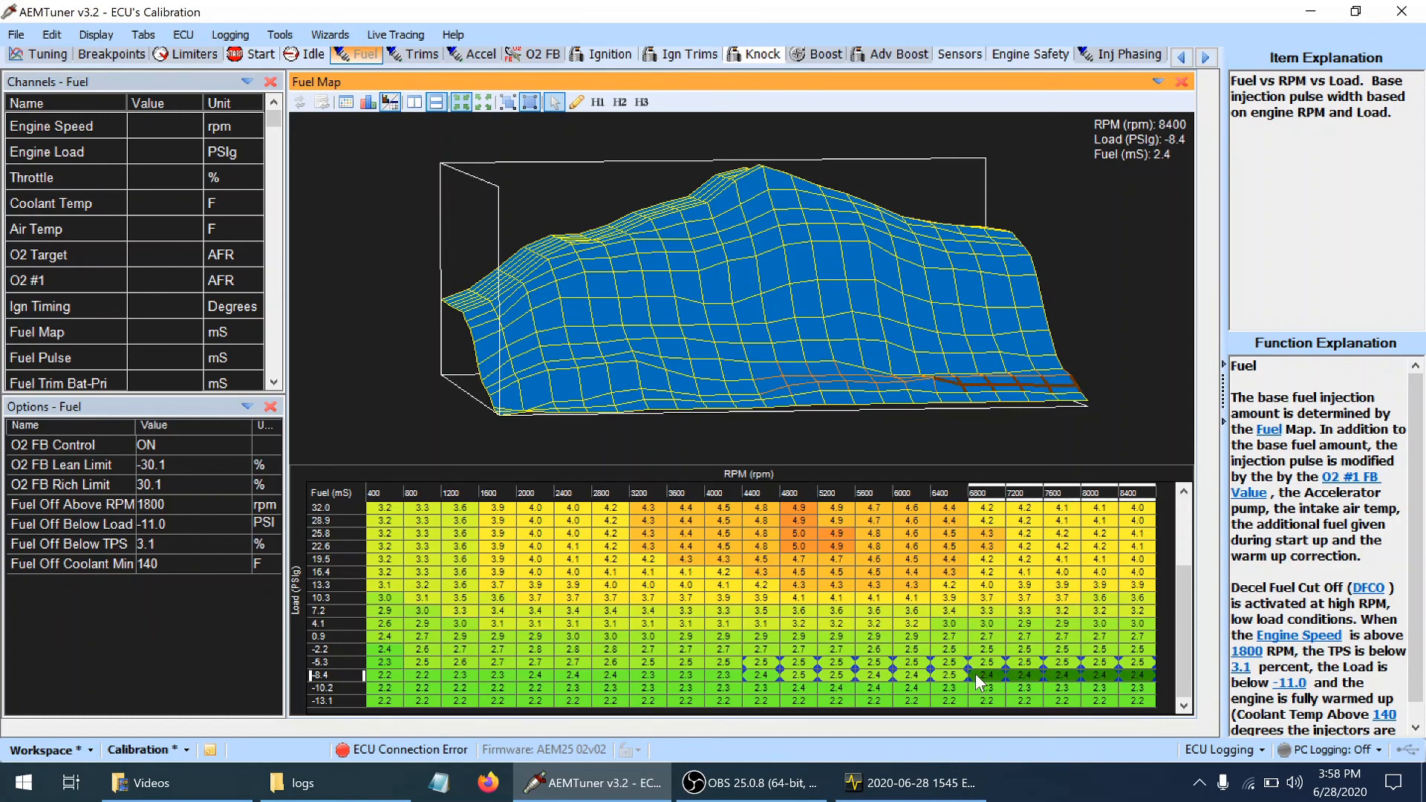
Review the Fuel Map cells from 6800 to 8400 rpm in the -8.4 PSIg load row
{"action": "key", "text": "shift+Left"}
{"action": "key", "text": "shift+Left"}
{"action": "key", "text": "shift+Left"}
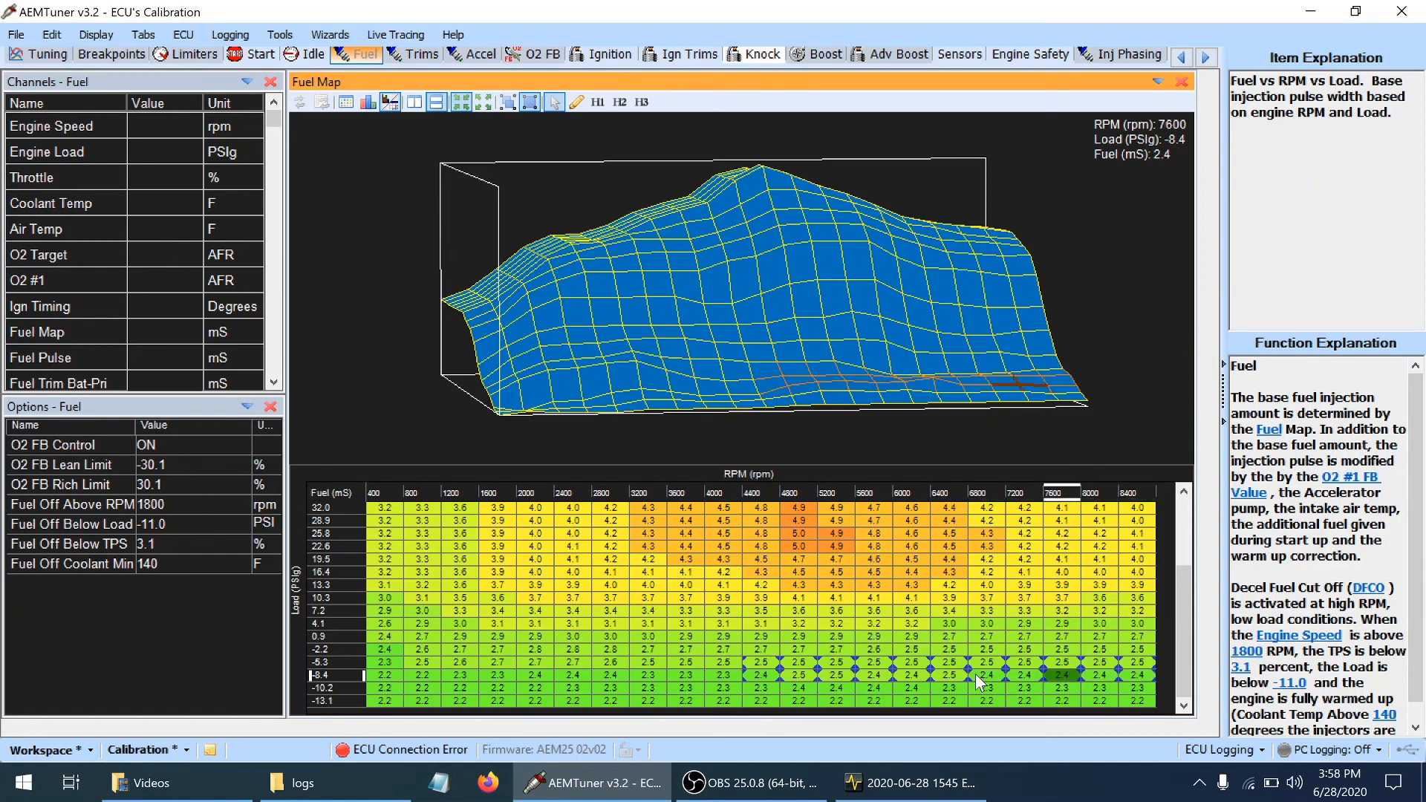
{"action": "key", "text": "shift+Left"}
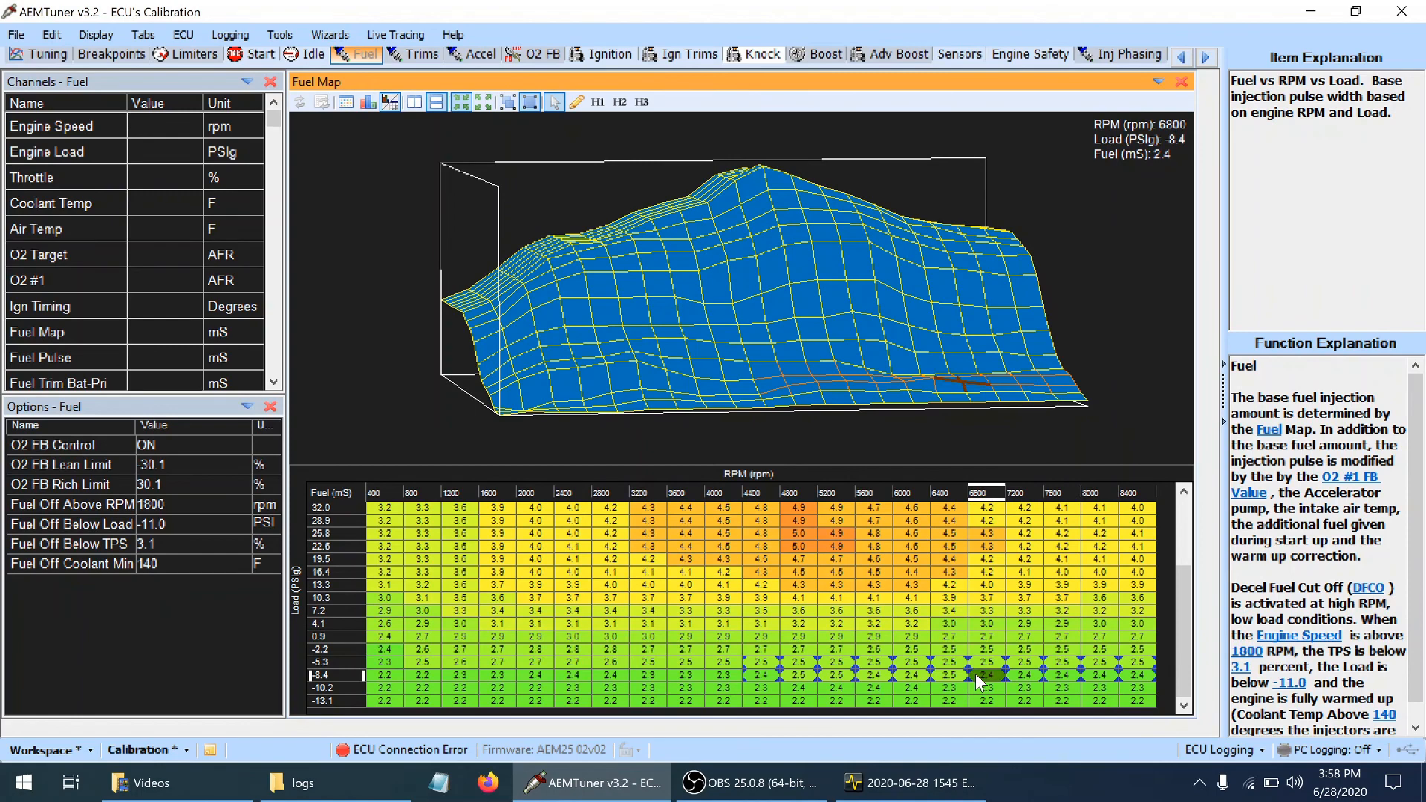
{"action": "key", "text": "Left"}
{"action": "key", "text": "Right"}
{"action": "key", "text": "Right"}
{"action": "key", "text": "shift+Right"}
{"action": "key", "text": "shift+Right"}
{"action": "key", "text": "shift+Right"}
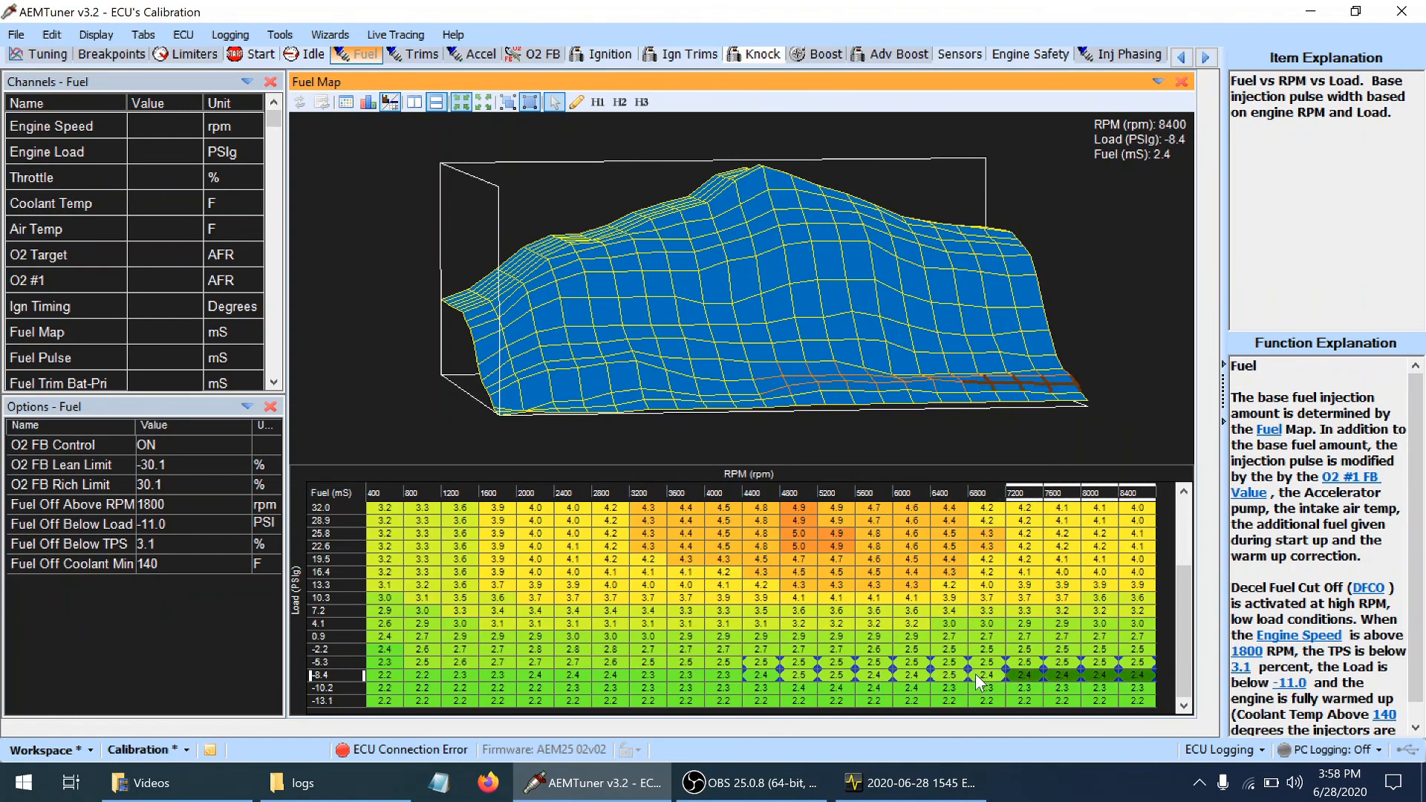
Slightly raise the Fuel Map cells from 5600 to 8400 rpm in the -2.2 PSIg load row
{"action": "key", "text": "Up"}
{"action": "key", "text": "Up"}
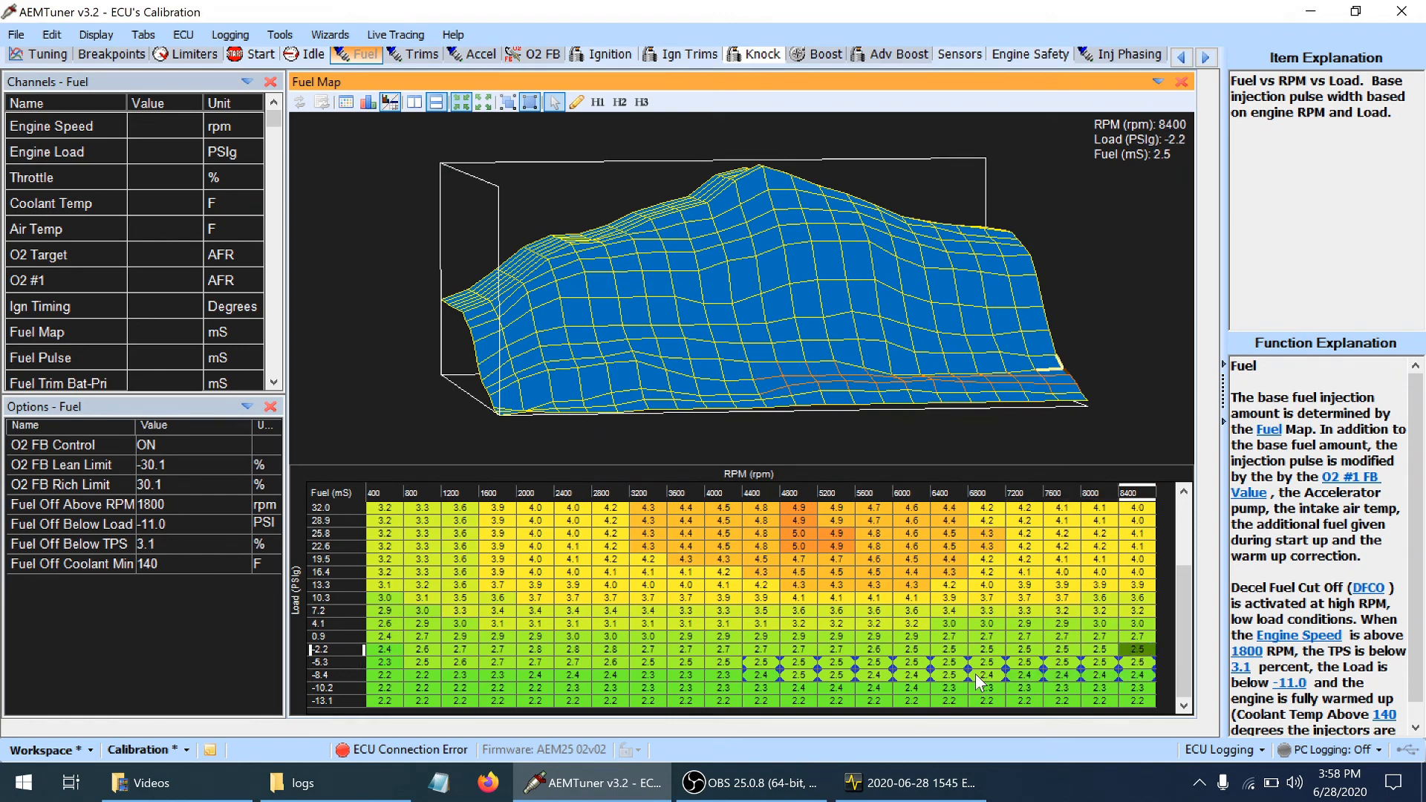
{"action": "right_click", "coordinate": [1007, 391]}
{"action": "left_click_drag", "start_coordinate": [930, 284], "coordinate": [929, 309]}
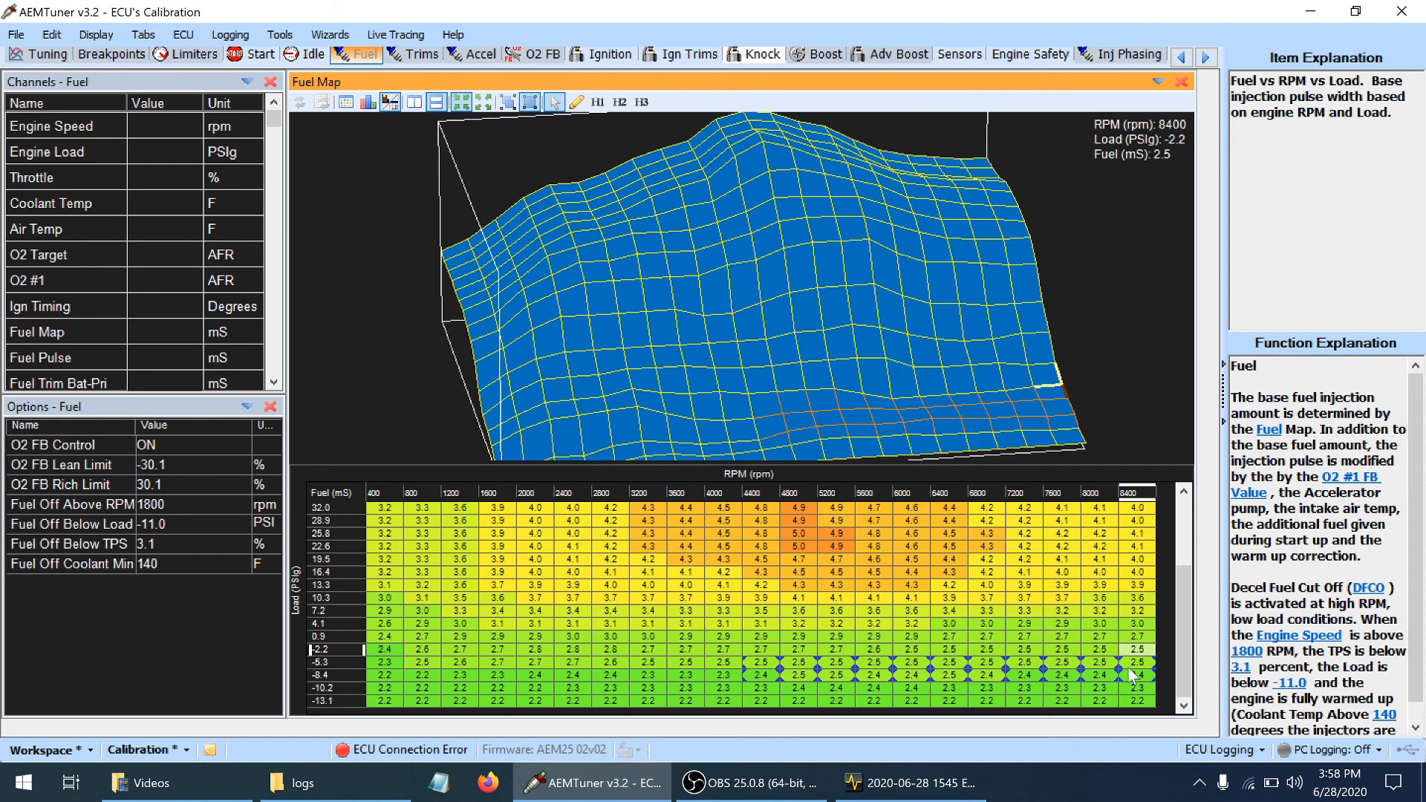
{"action": "key", "text": "shift+Left"}
{"action": "key", "text": "shift+Left"}
{"action": "key", "text": "shift+Left"}
{"action": "key", "text": "shift+Left"}
{"action": "key", "text": "shift+Left"}
{"action": "key", "text": "shift+Left"}
{"action": "key", "text": "shift+Left"}
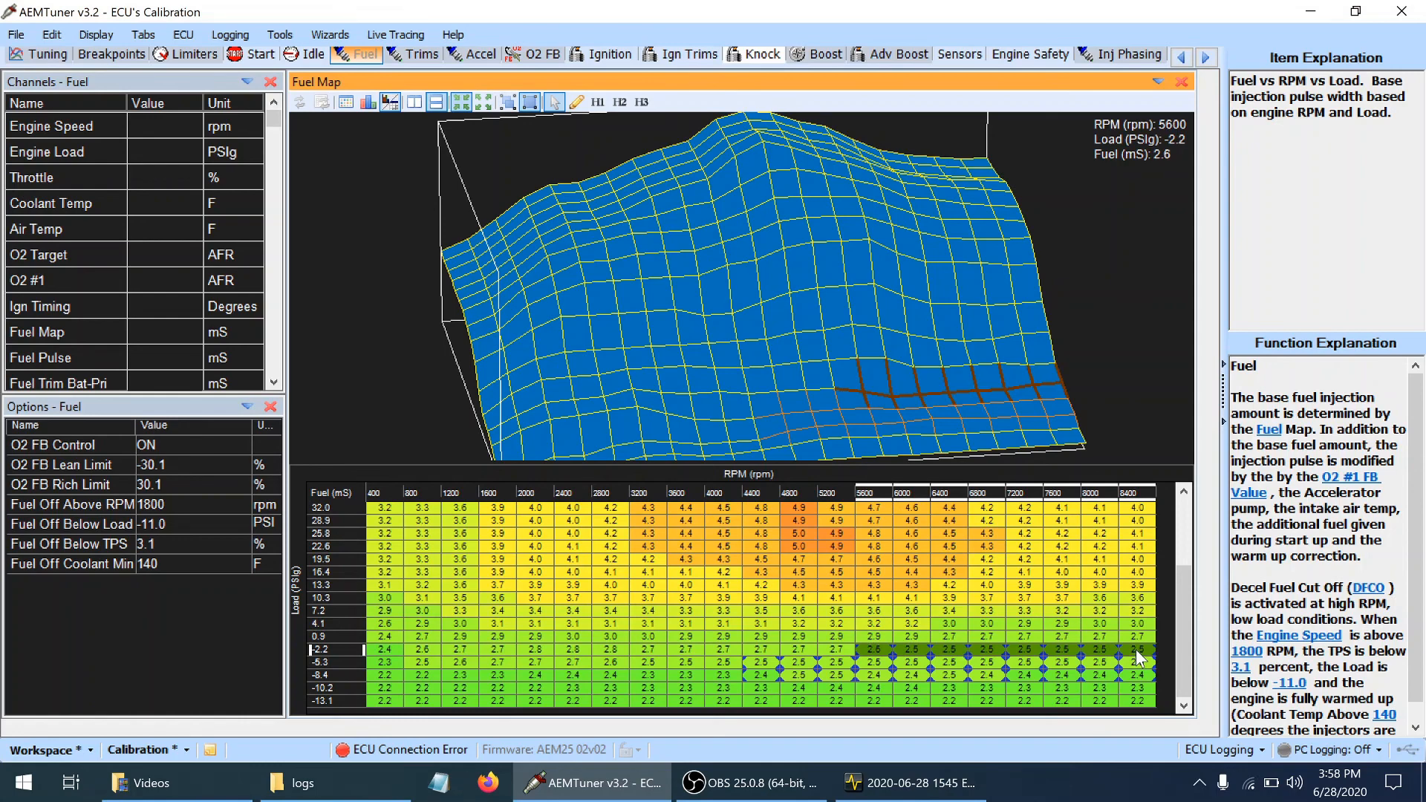
{"action": "key", "text": "plus"}
{"action": "key", "text": "Left"}
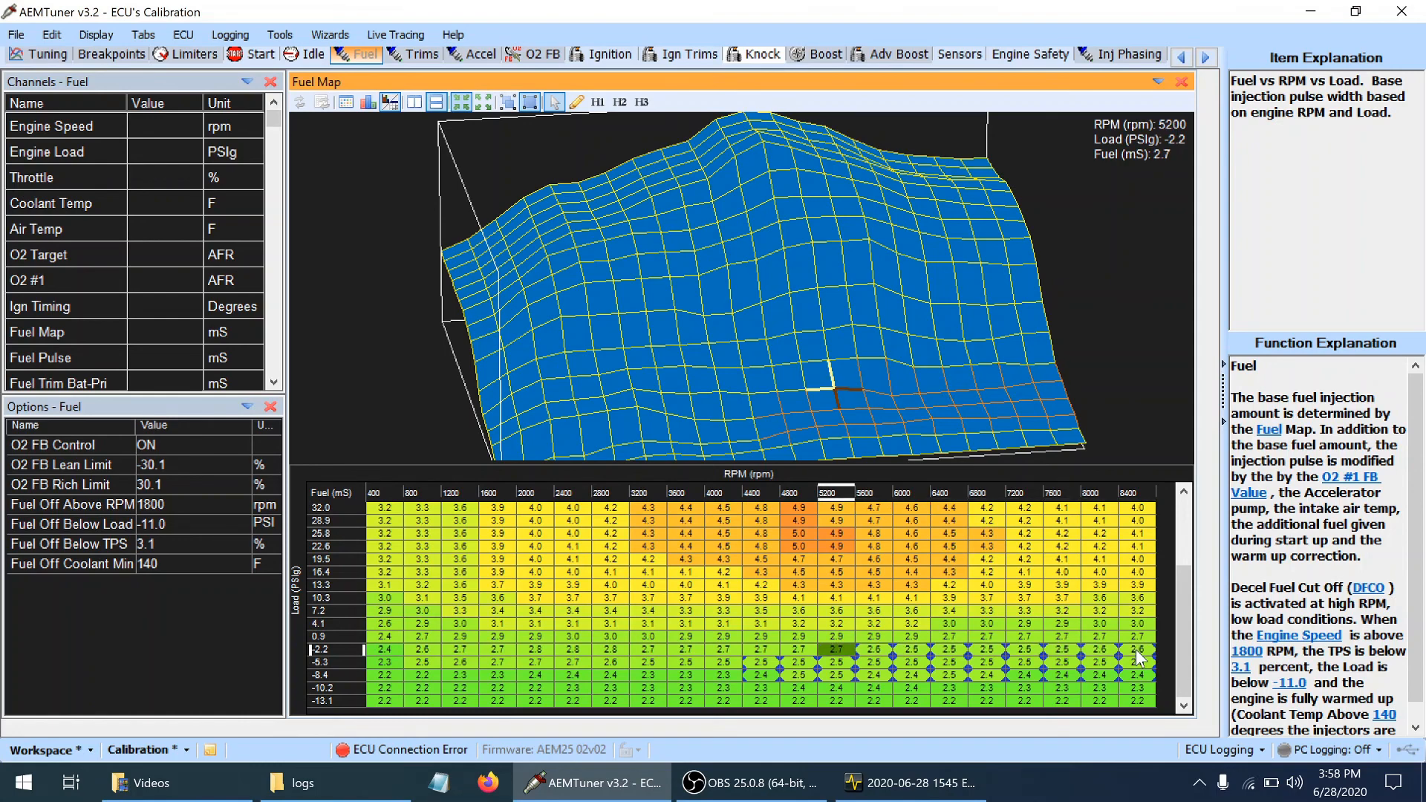
Check the Fuel Map cells between 4800 and 6400 rpm across the -2.2 to -10.2 PSIg load rows
{"action": "key", "text": "Down"}
{"action": "key", "text": "Right"}
{"action": "key", "text": "Right"}
{"action": "key", "text": "Right"}
{"action": "key", "text": "Up"}
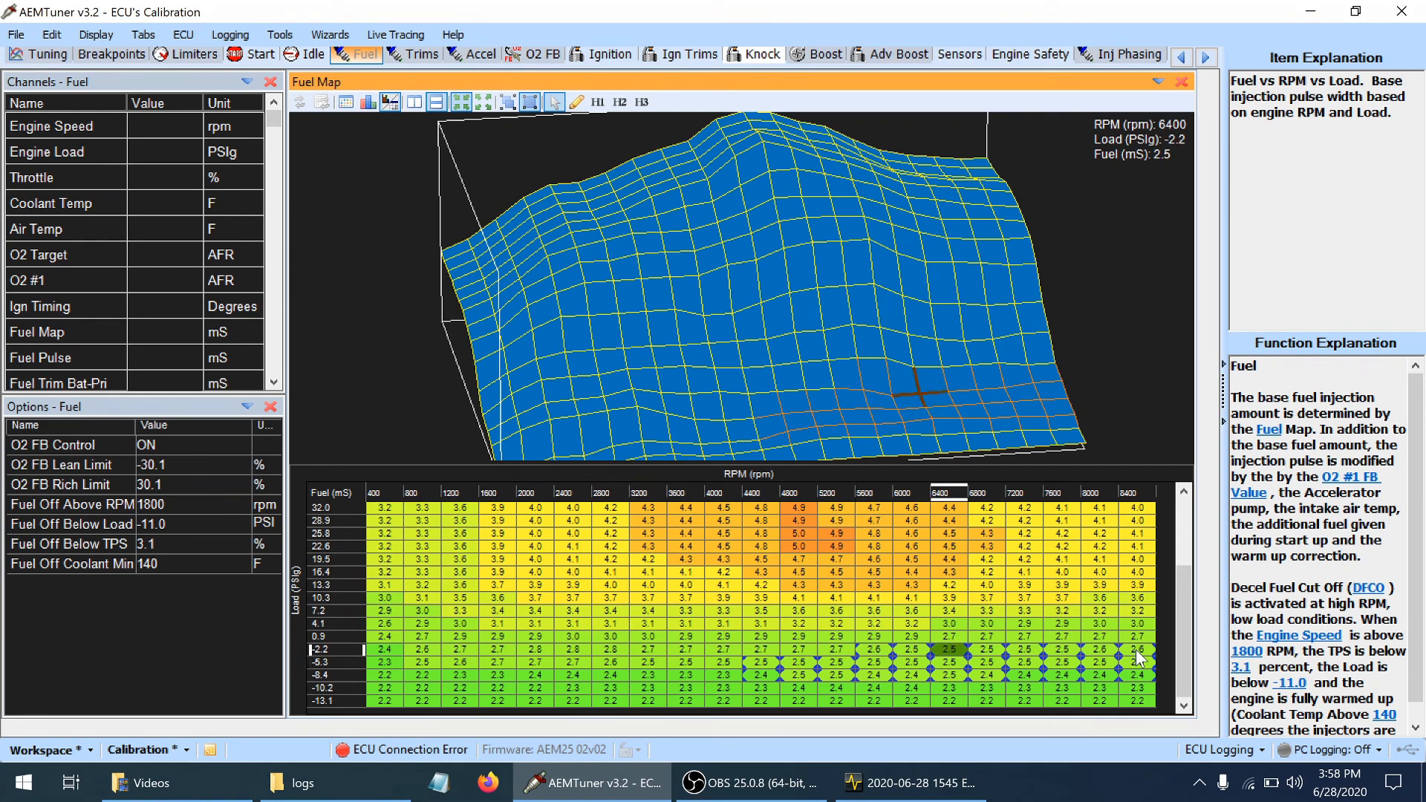
{"action": "key", "text": "shift+Left"}
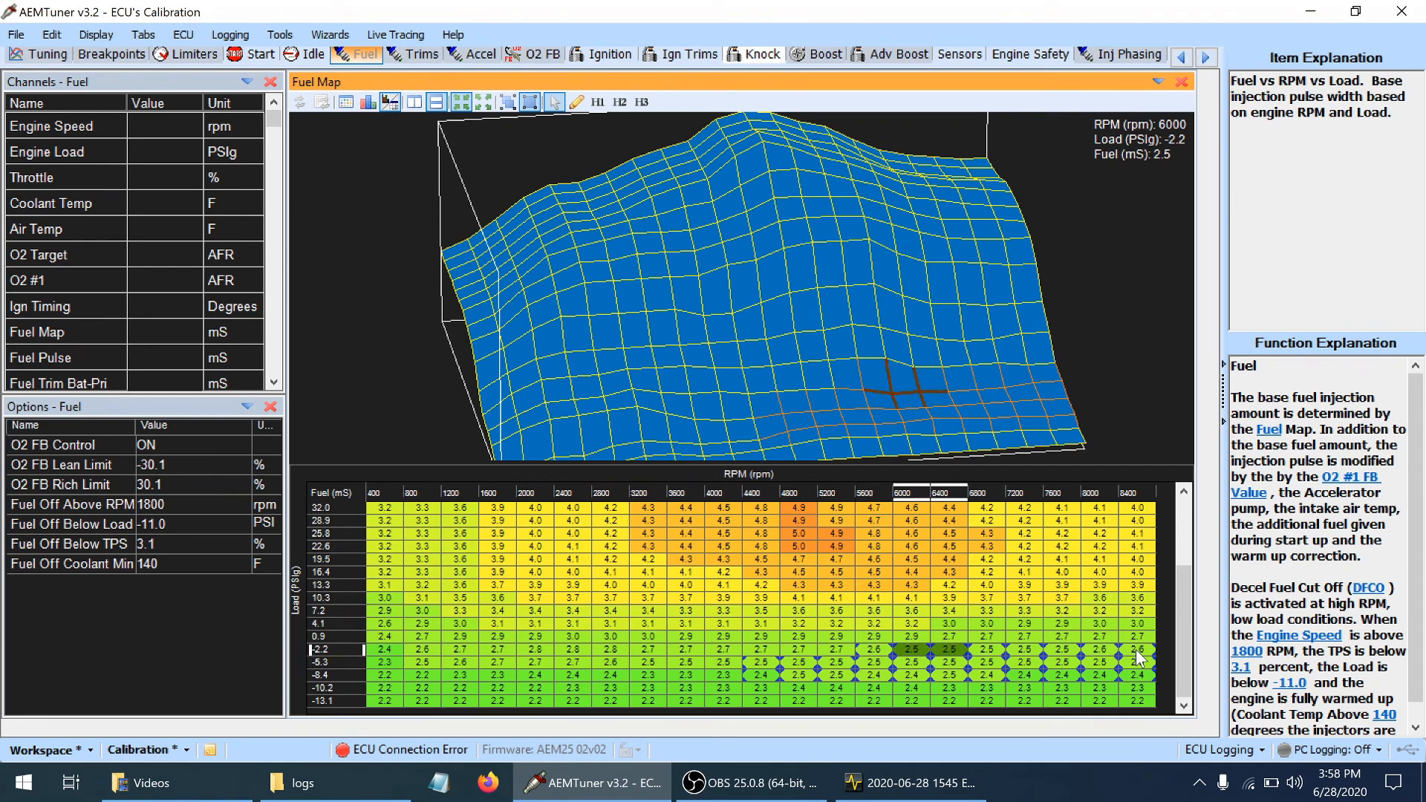
{"action": "key", "text": "Down"}
{"action": "key", "text": "Down"}
{"action": "key", "text": "Down"}
{"action": "key", "text": "Left"}
{"action": "key", "text": "Left"}
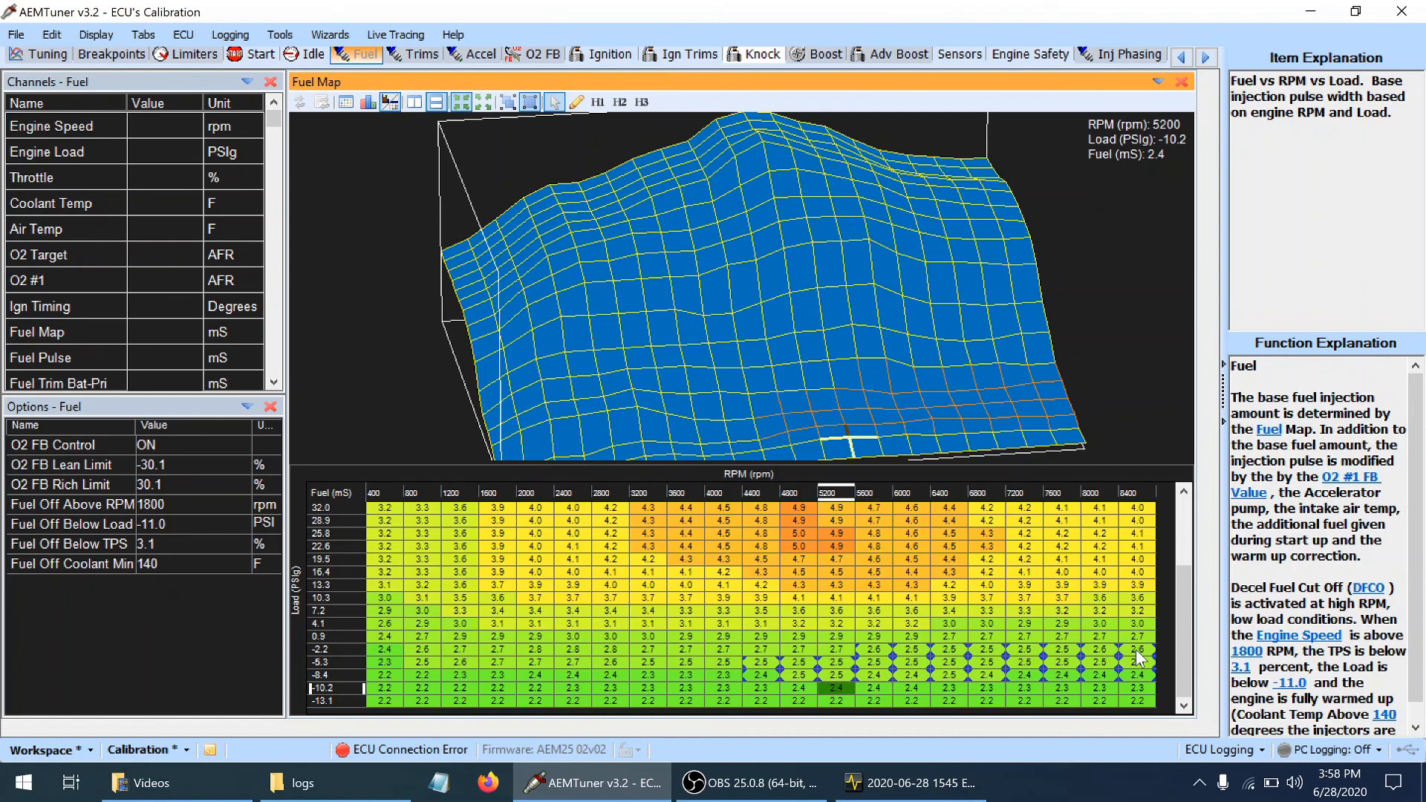
{"action": "key", "text": "Left"}
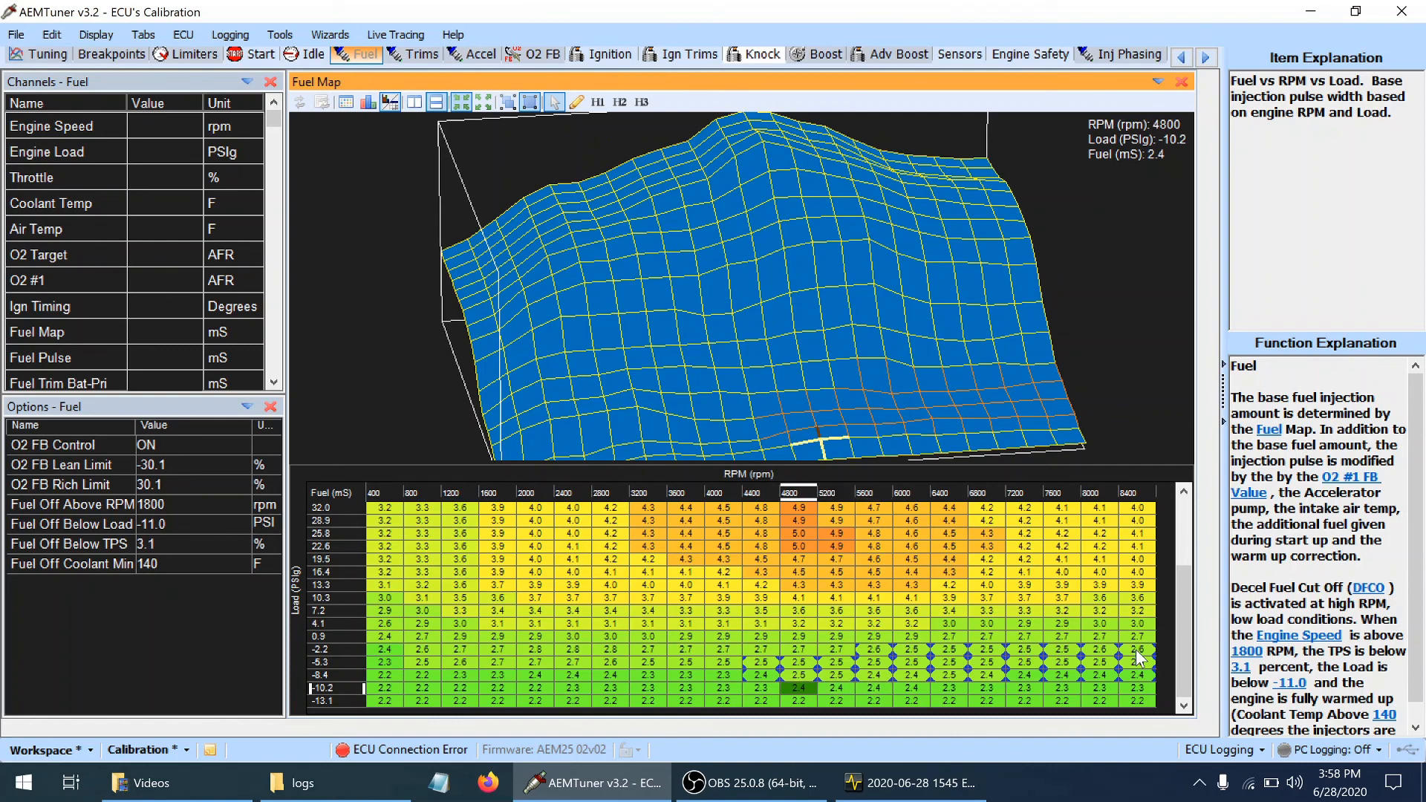
Save the calibration over the existing Supra 02v02 calibration file in the Supra Tuning folder
{"action": "key", "text": "ctrl+s"}
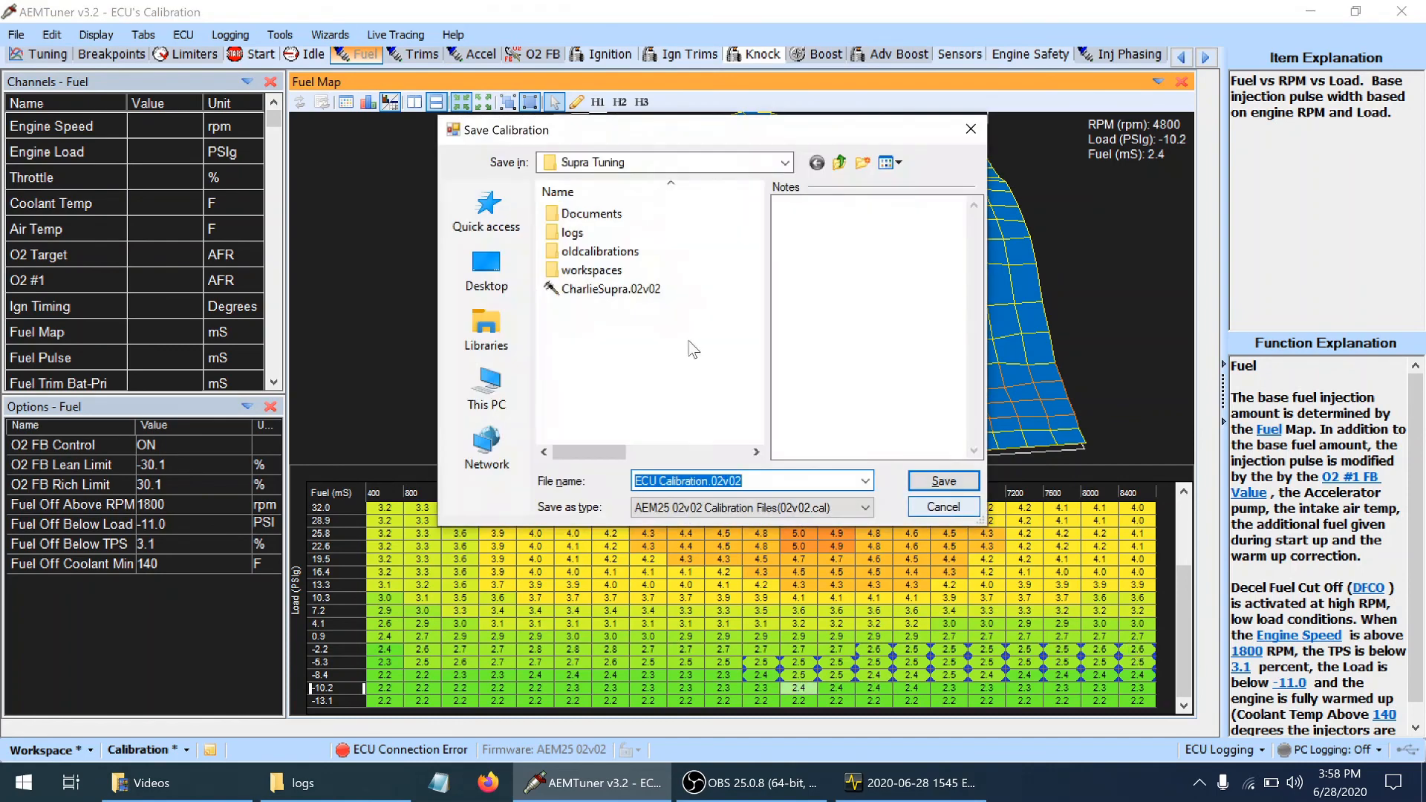
{"action": "left_click", "coordinate": [636, 292]}
{"action": "left_click", "coordinate": [969, 481]}
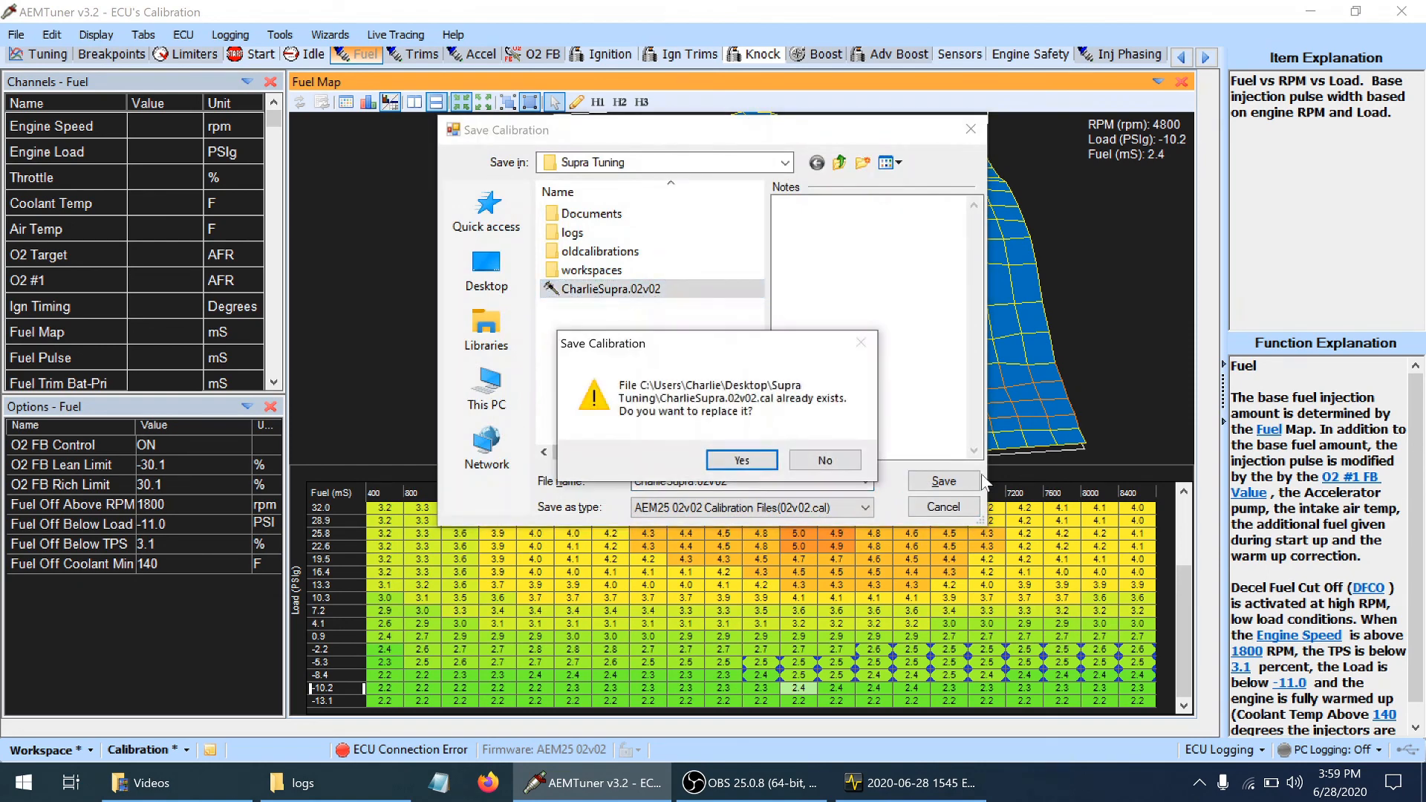
{"action": "left_click", "coordinate": [741, 460]}
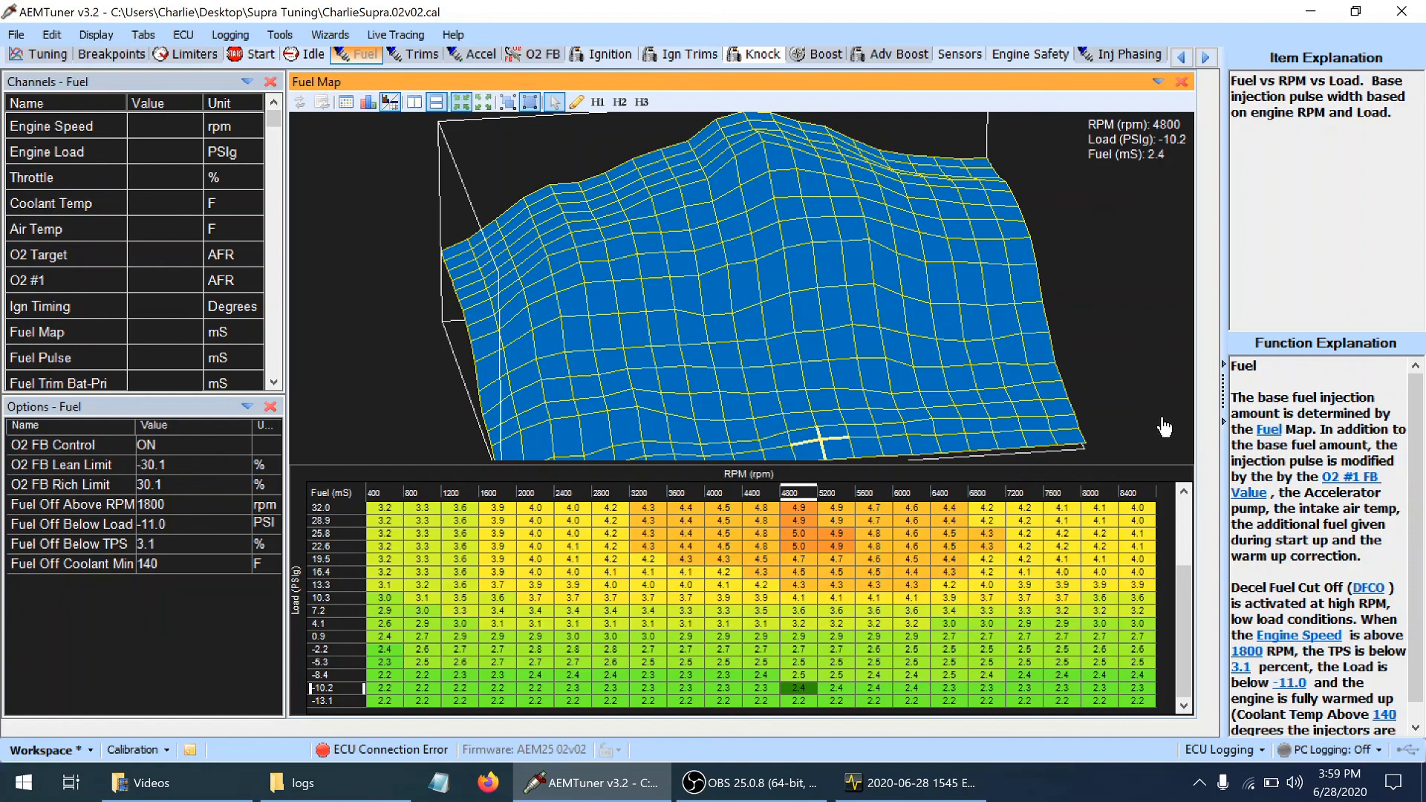
{"action": "left_click_drag", "start_coordinate": [1012, 370], "coordinate": [984, 357]}
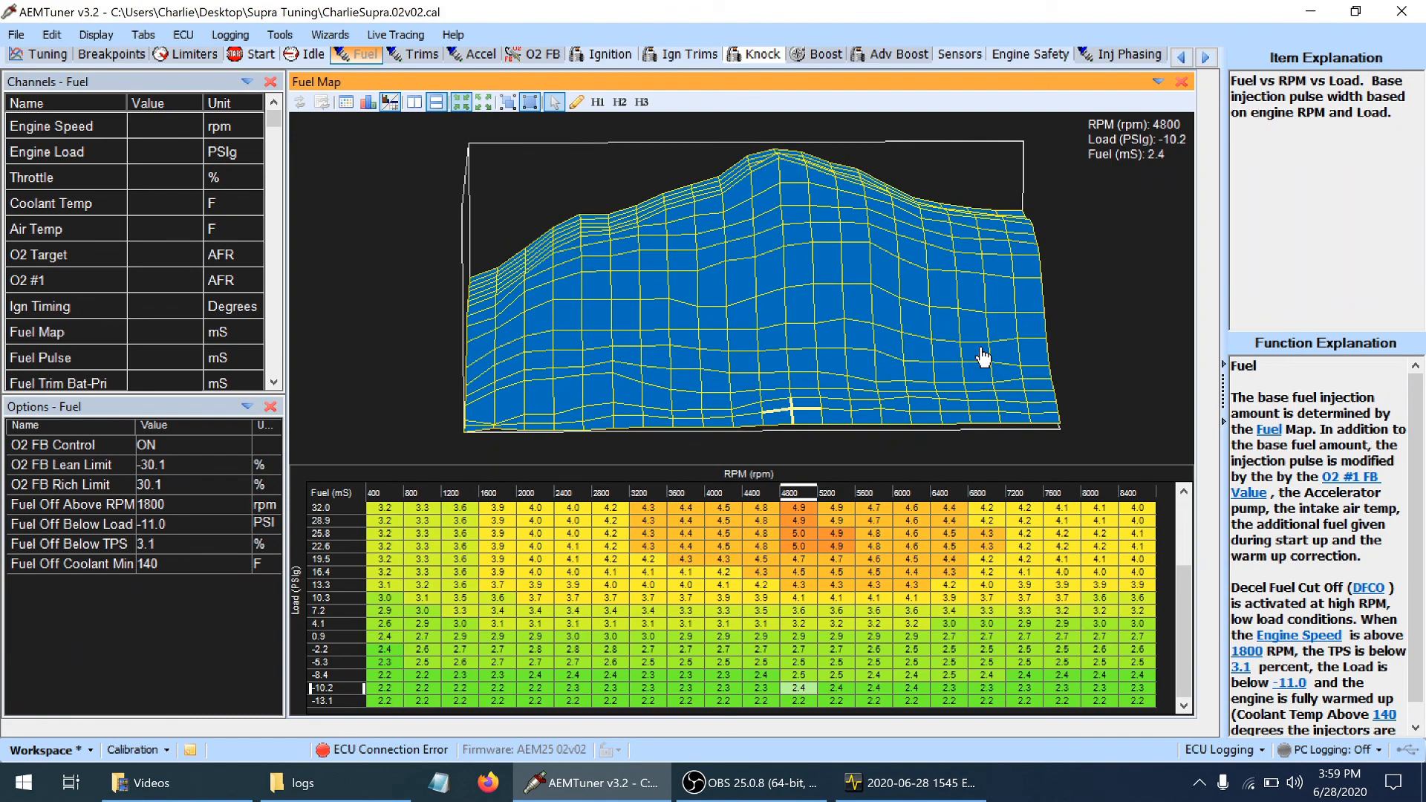
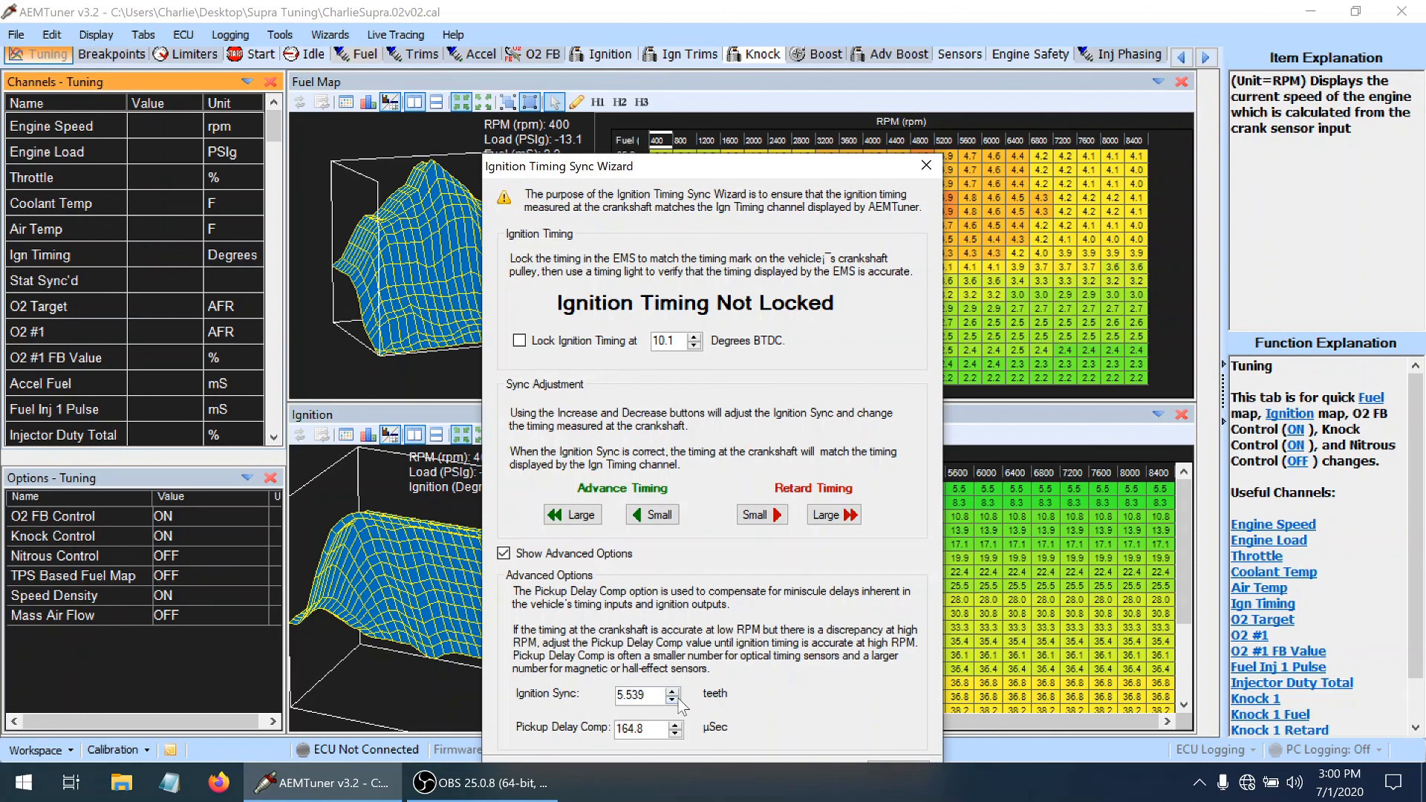
Check the Pickup Delay Comp value in the Ignition Timing Sync Wizard, close it, and view the lowest load rows of the Ignition table
{"action": "double_click", "coordinate": [630, 728]}
{"action": "left_click", "coordinate": [923, 167]}
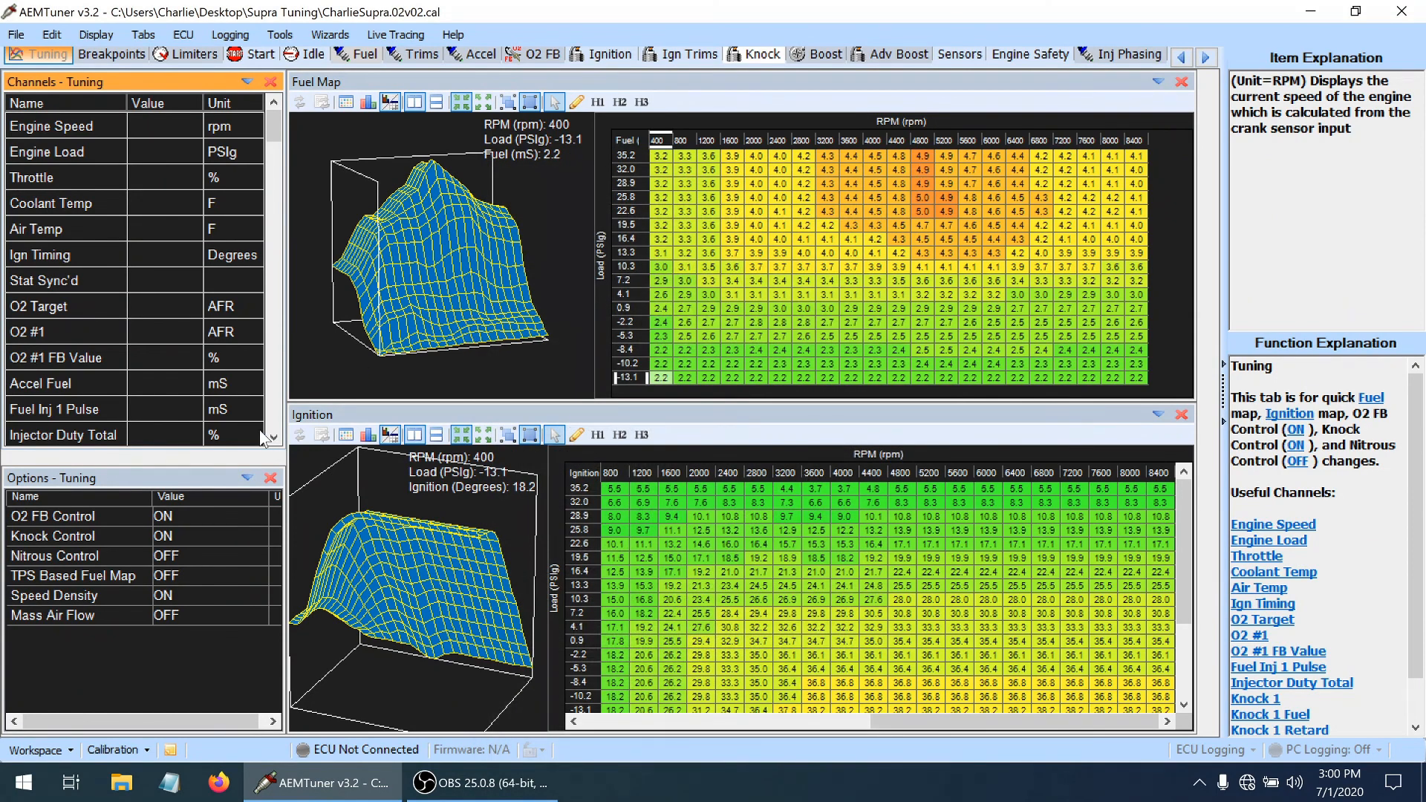
{"action": "left_click", "coordinate": [1188, 666]}
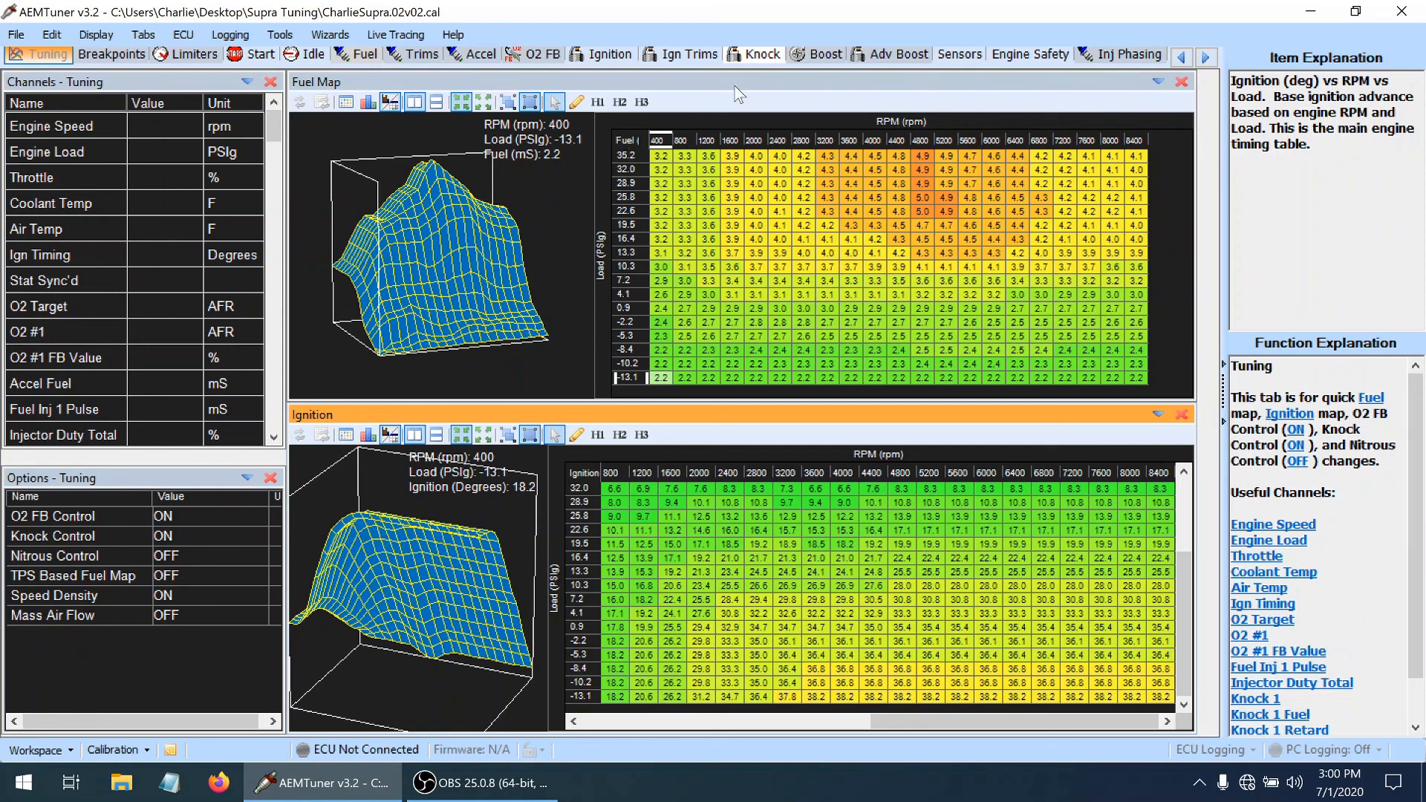
Review the O2 FB Target 1 cells from 6400 to 8400 rpm across the 0.9 to -10.2 PSIg load rows
{"action": "left_click", "coordinate": [542, 59]}
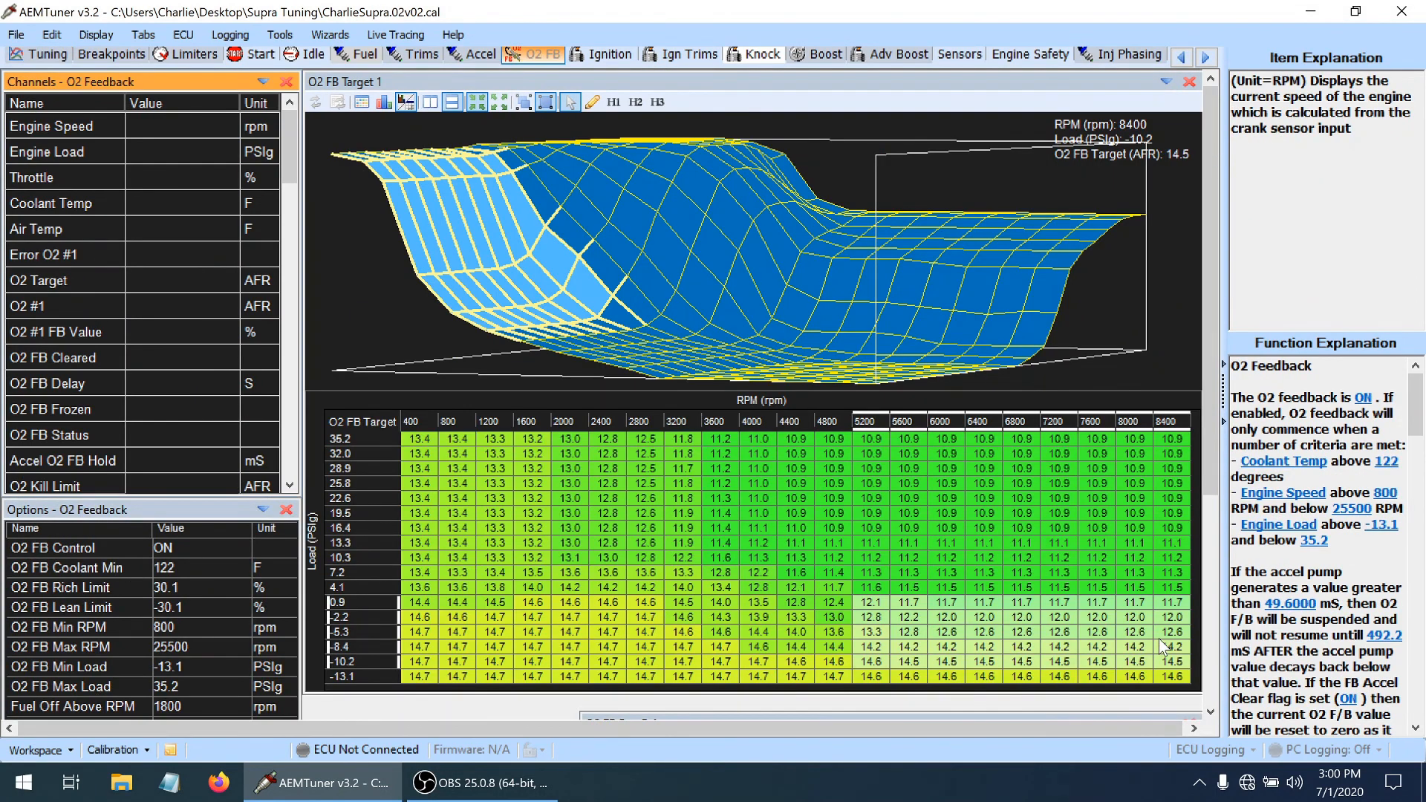
{"action": "left_click", "coordinate": [1165, 600]}
{"action": "left_click_drag", "start_coordinate": [1165, 603], "coordinate": [979, 667]}
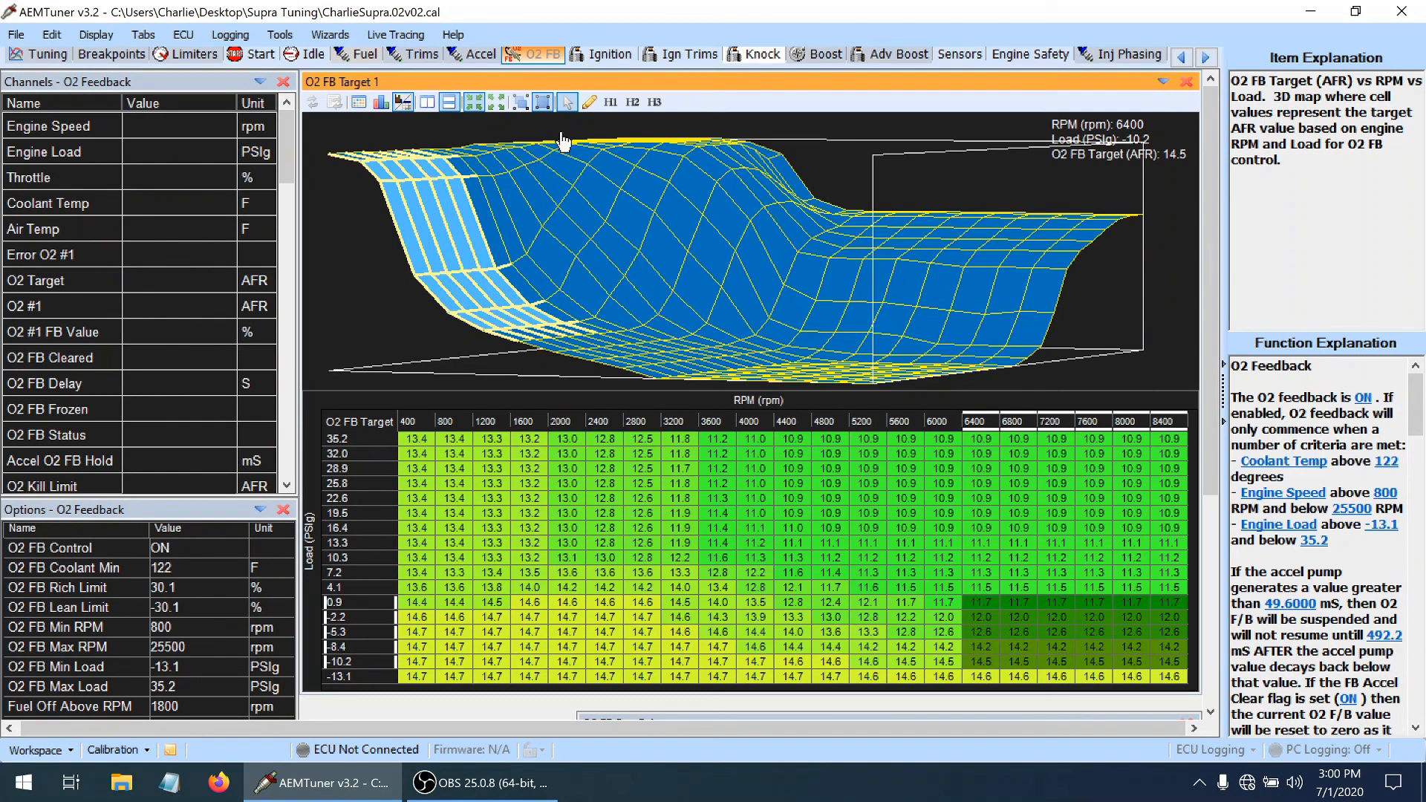
Review the Ignition Map cells from 7200 to 8400 rpm at 0.9 PSIg and below, and the 6000 rpm cell at 10.3 PSIg
{"action": "left_click", "coordinate": [587, 58]}
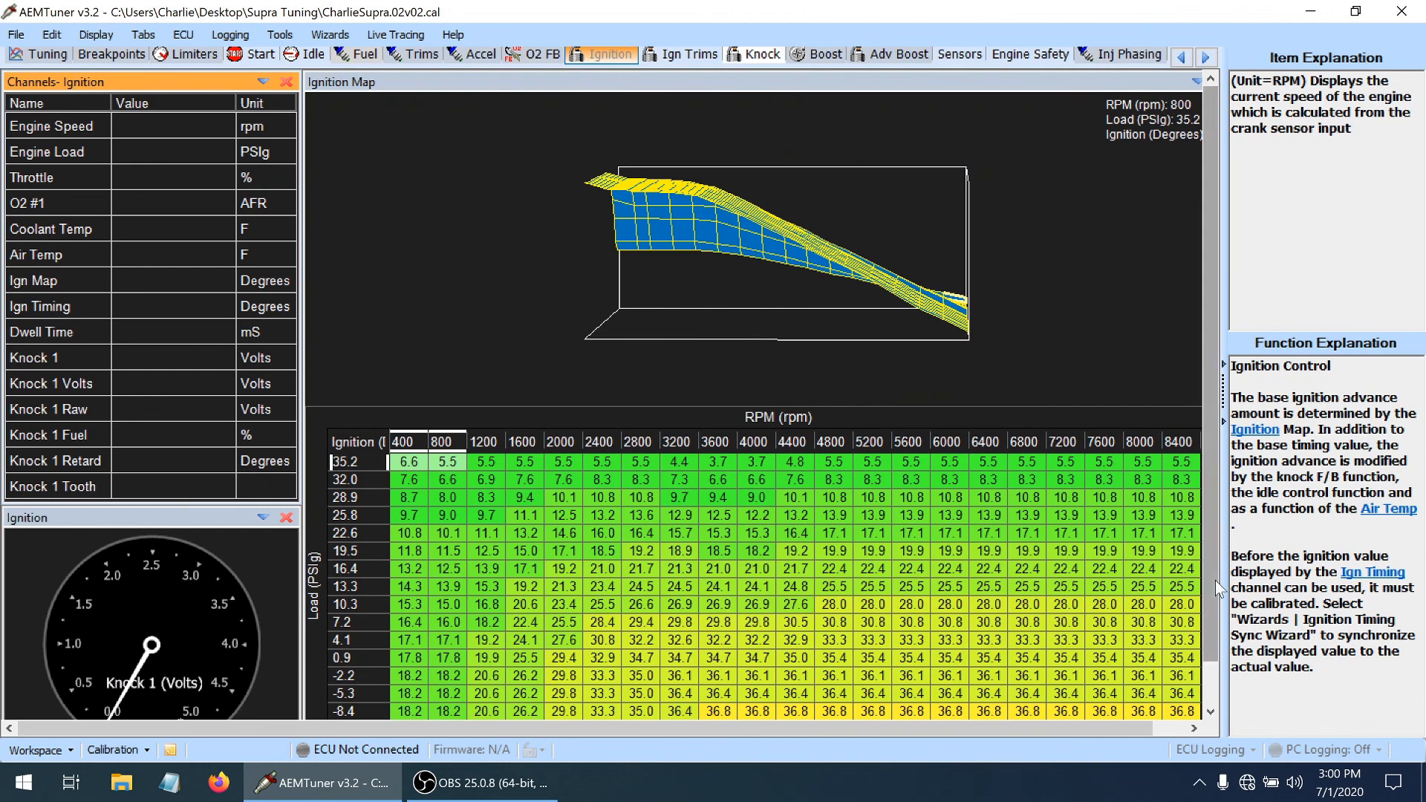
{"action": "scroll", "coordinate": [1215, 581], "scroll_direction": "down", "scroll_amount": 2}
{"action": "left_click_drag", "start_coordinate": [1197, 658], "coordinate": [1041, 649]}
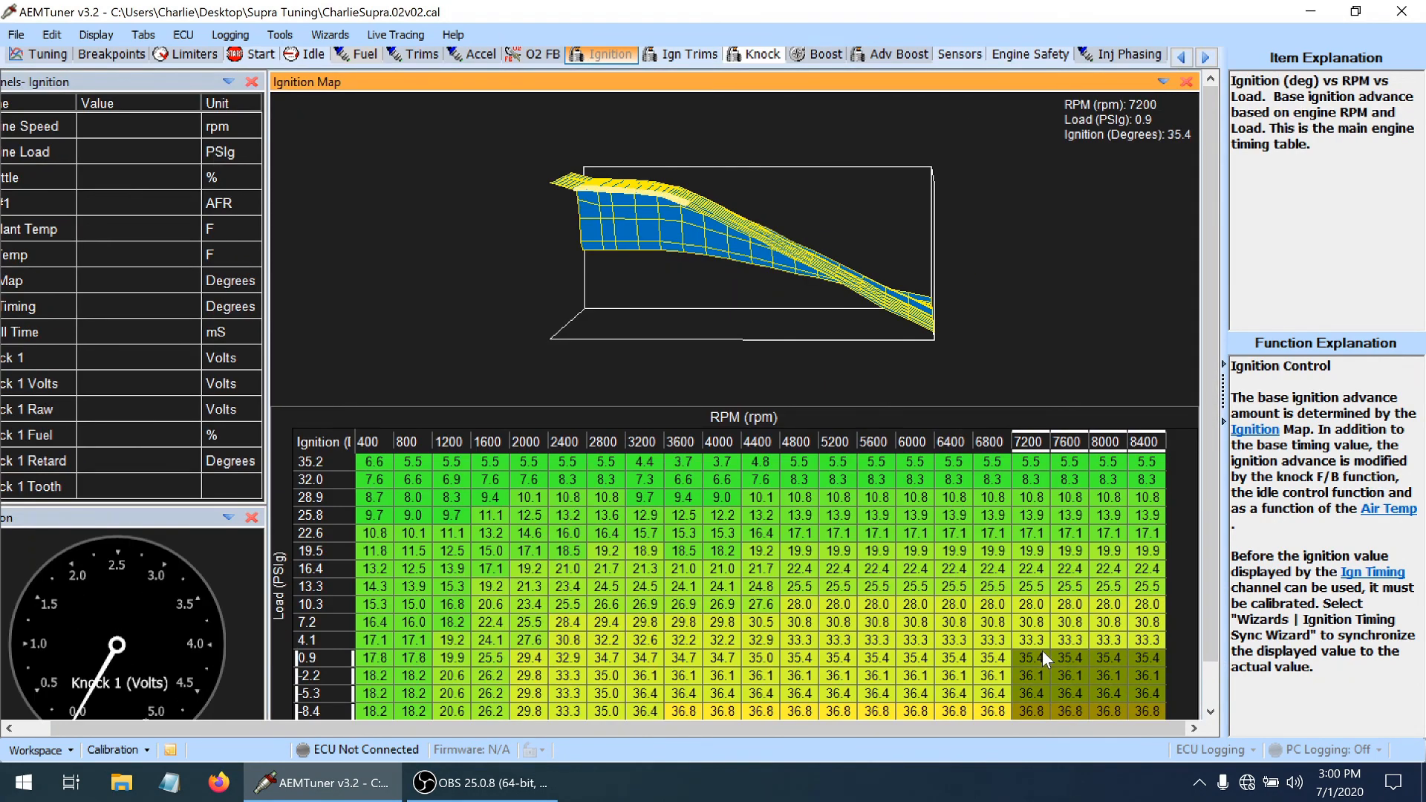
{"action": "left_click", "coordinate": [932, 600]}
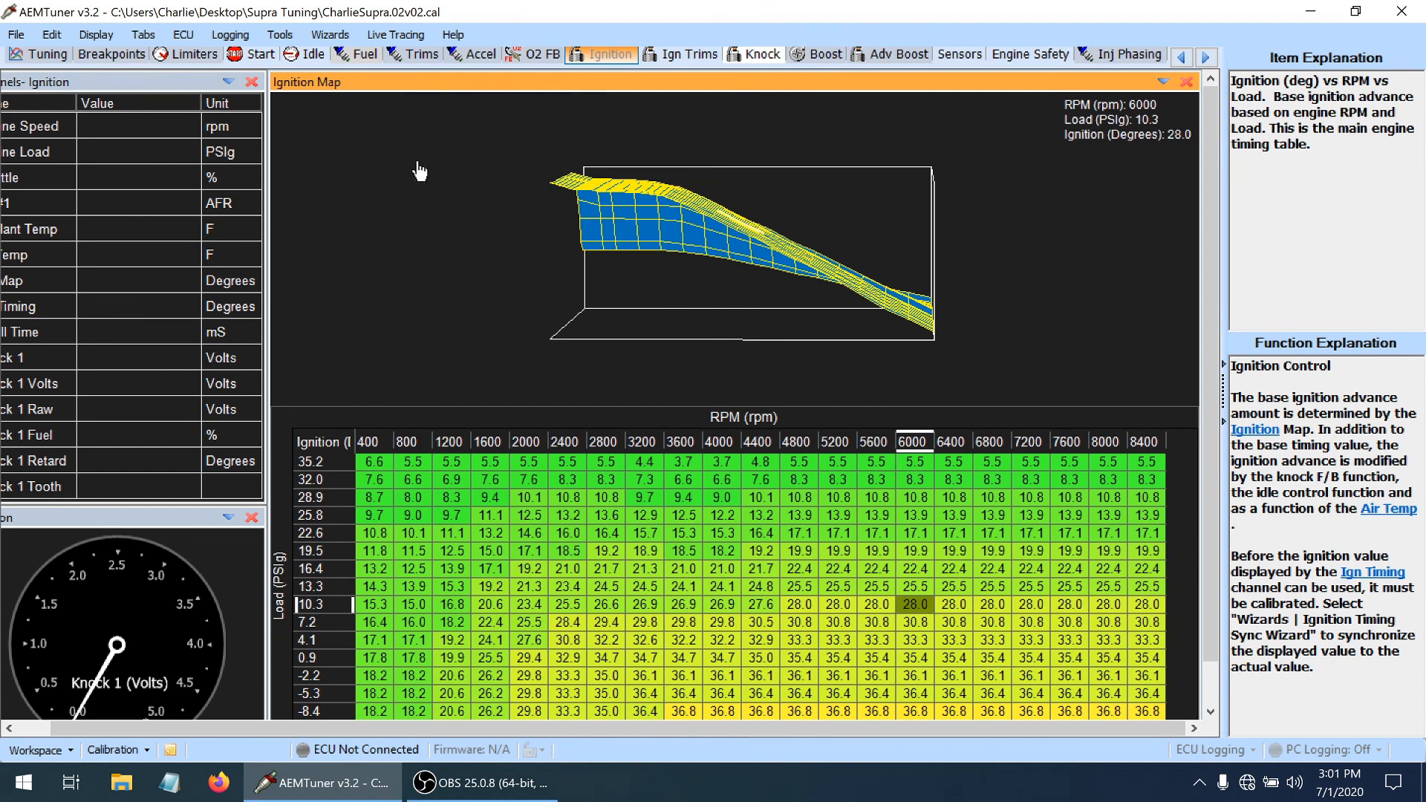
Inspect the Knock Sensor Cal curve points at 6400, 7200 and 8000 rpm
{"action": "left_click", "coordinate": [763, 58]}
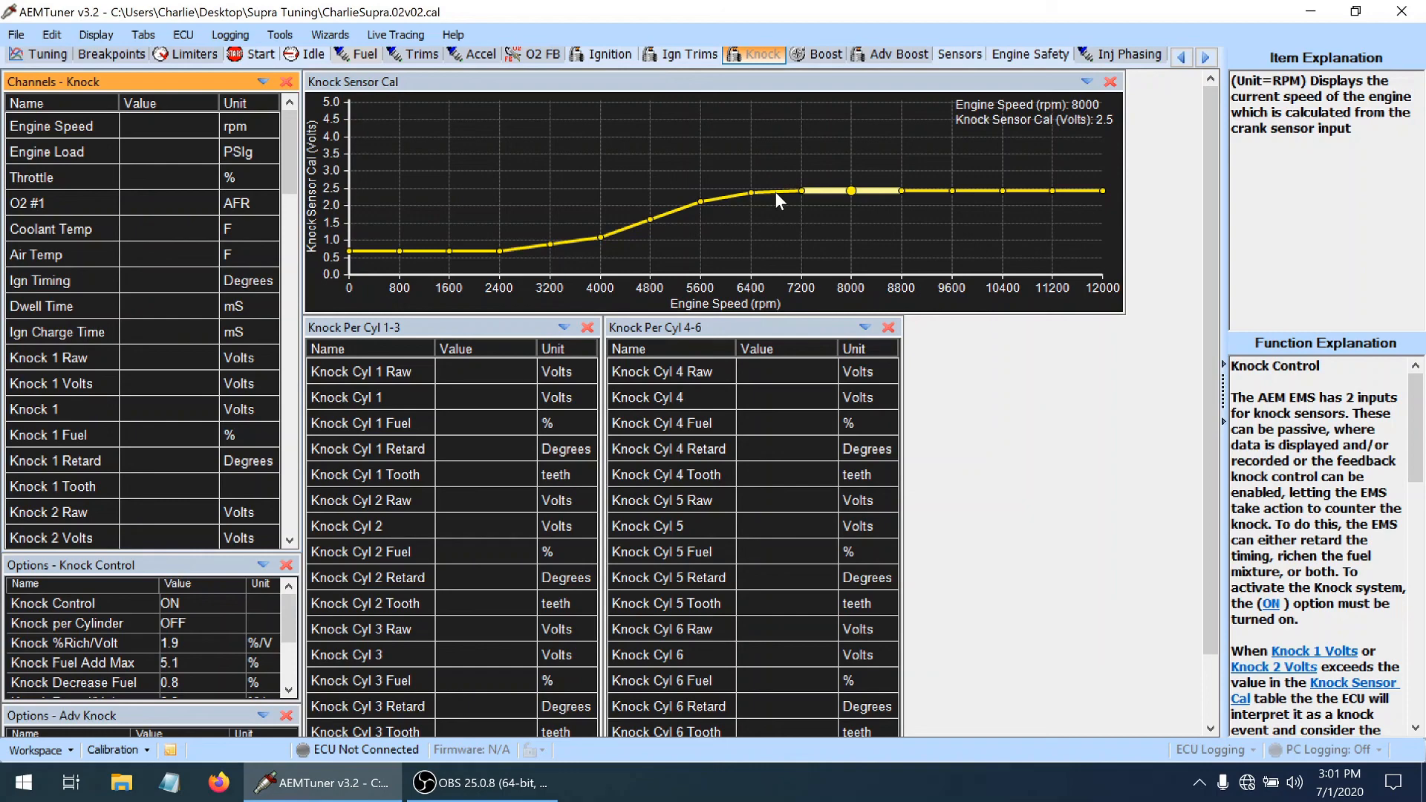
{"action": "left_click", "coordinate": [752, 192]}
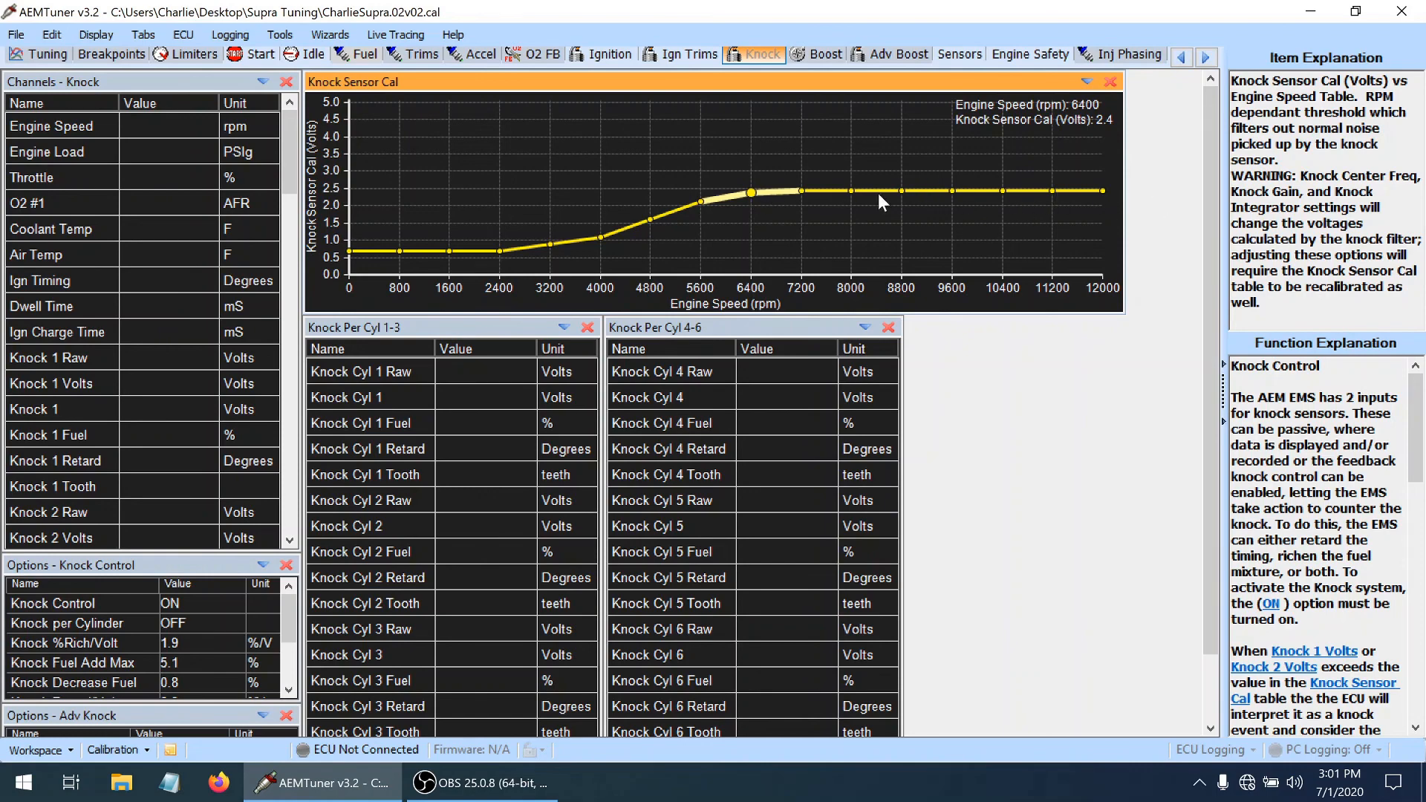
{"action": "left_click", "coordinate": [849, 193]}
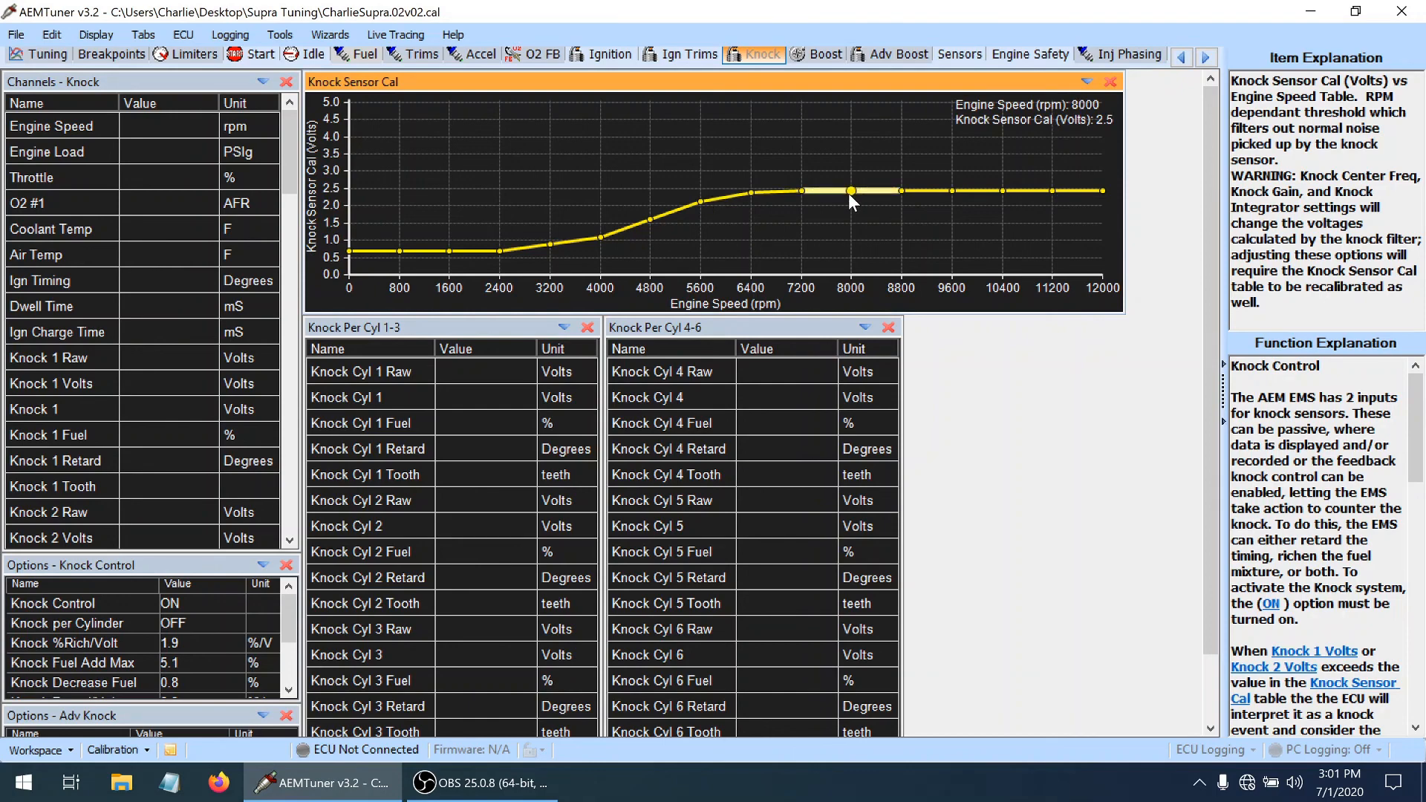
{"action": "left_click", "coordinate": [800, 190]}
{"action": "left_click", "coordinate": [326, 783]}
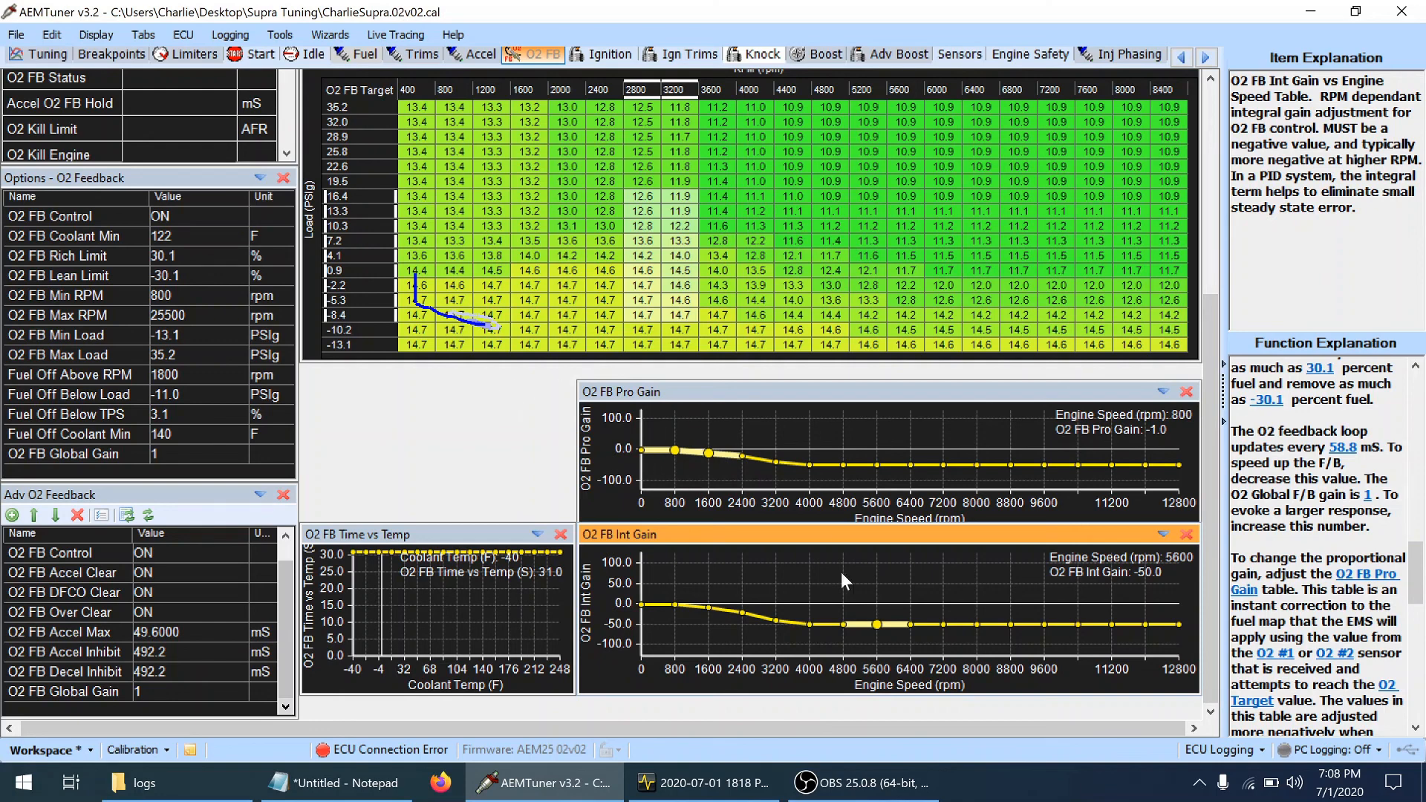
Inspect the O2 FB Pro Gain at 1600 and 6400 rpm and the O2 FB Int Gain at 1600 rpm
{"action": "left_click", "coordinate": [708, 454]}
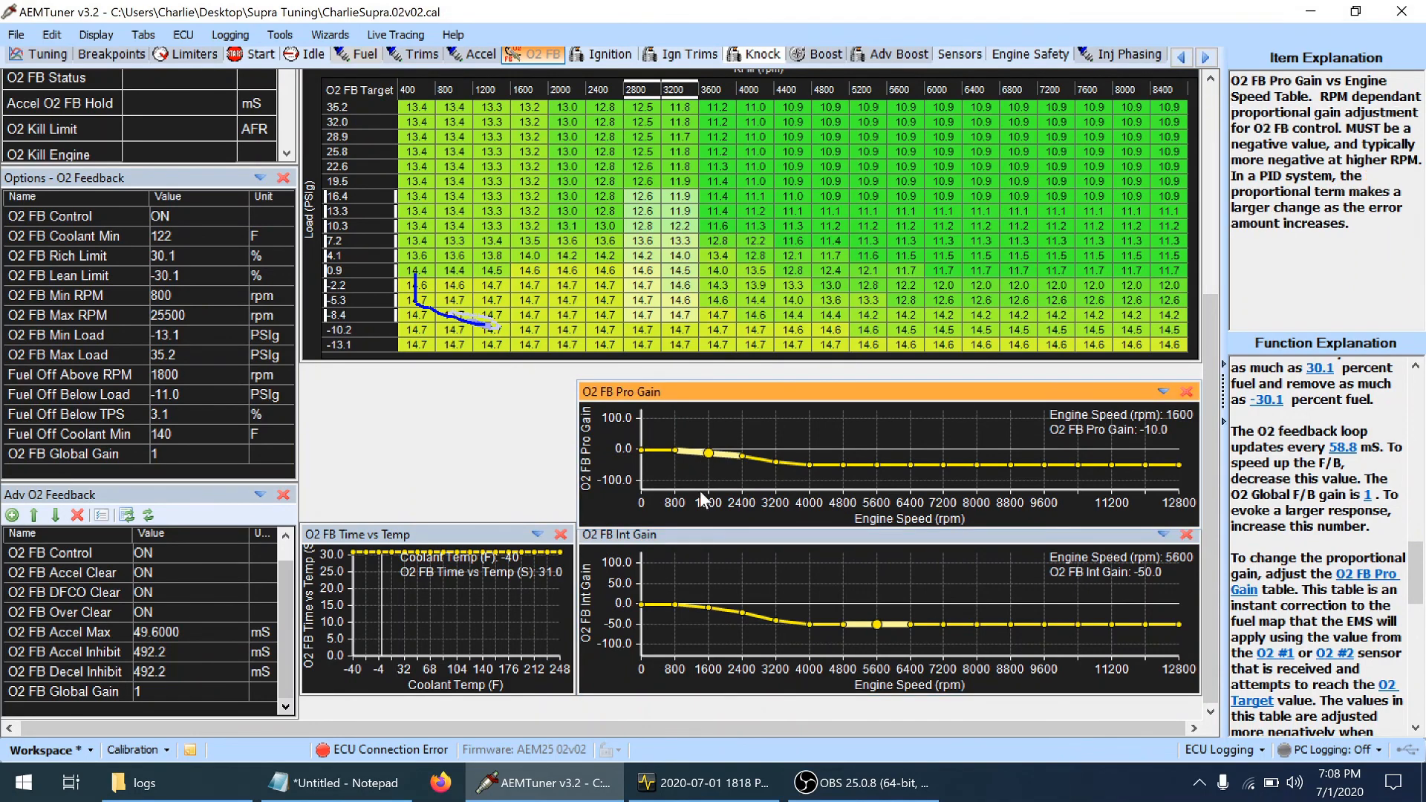
{"action": "left_click", "coordinate": [693, 564]}
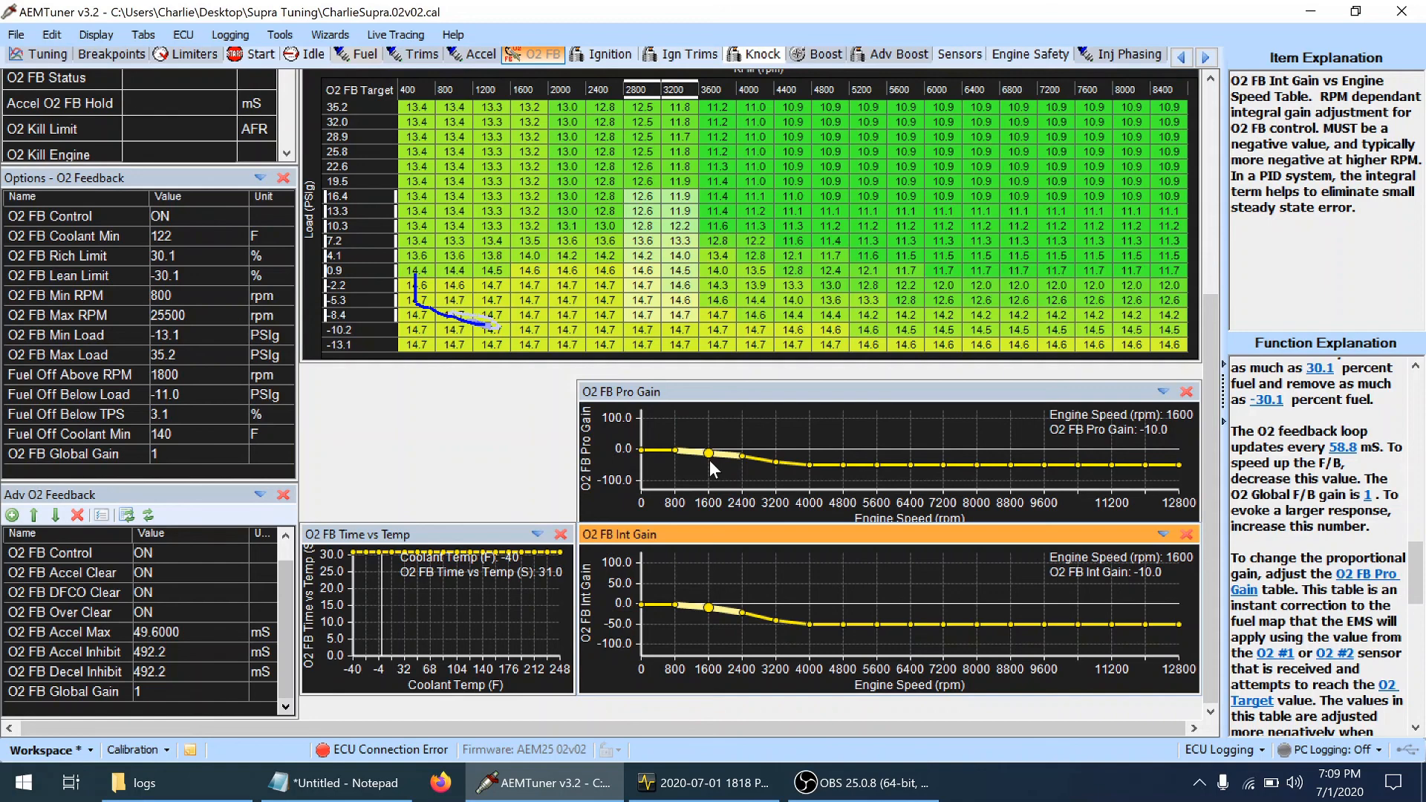
{"action": "left_click", "coordinate": [911, 468]}
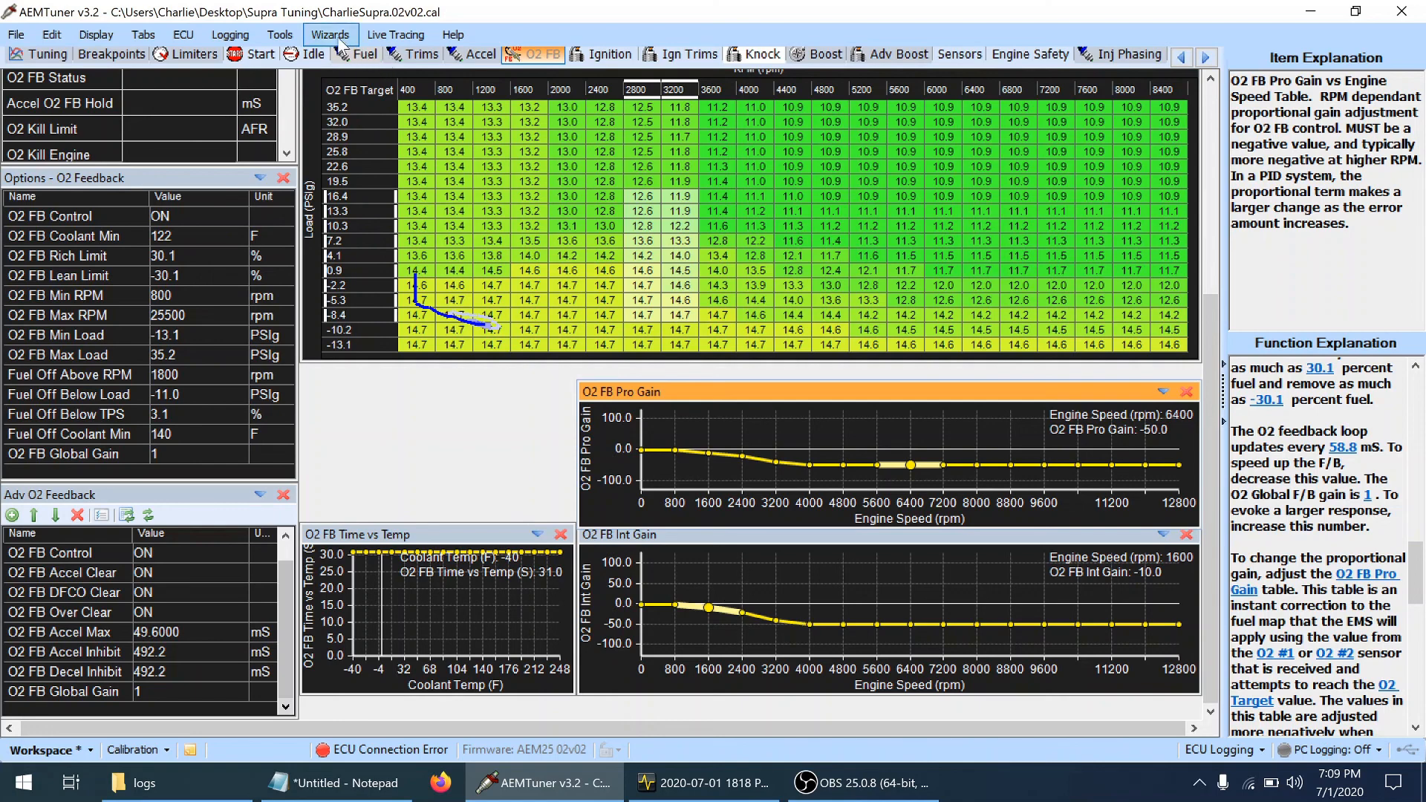
Compare the current calibration with "ECU Calibrationafter comp delay.02v02" from the oldcalibrations folder
{"action": "left_click", "coordinate": [281, 38]}
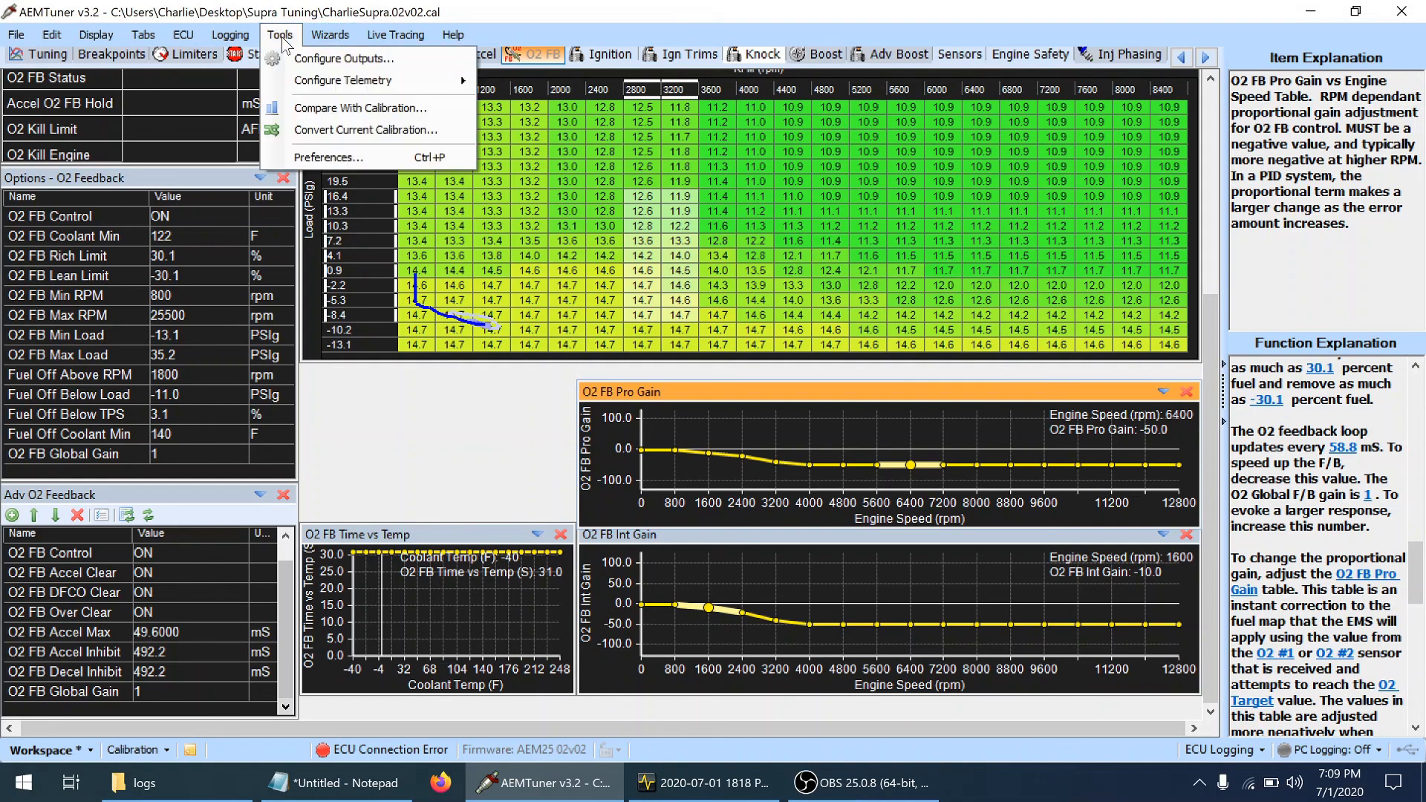
{"action": "left_click", "coordinate": [308, 110]}
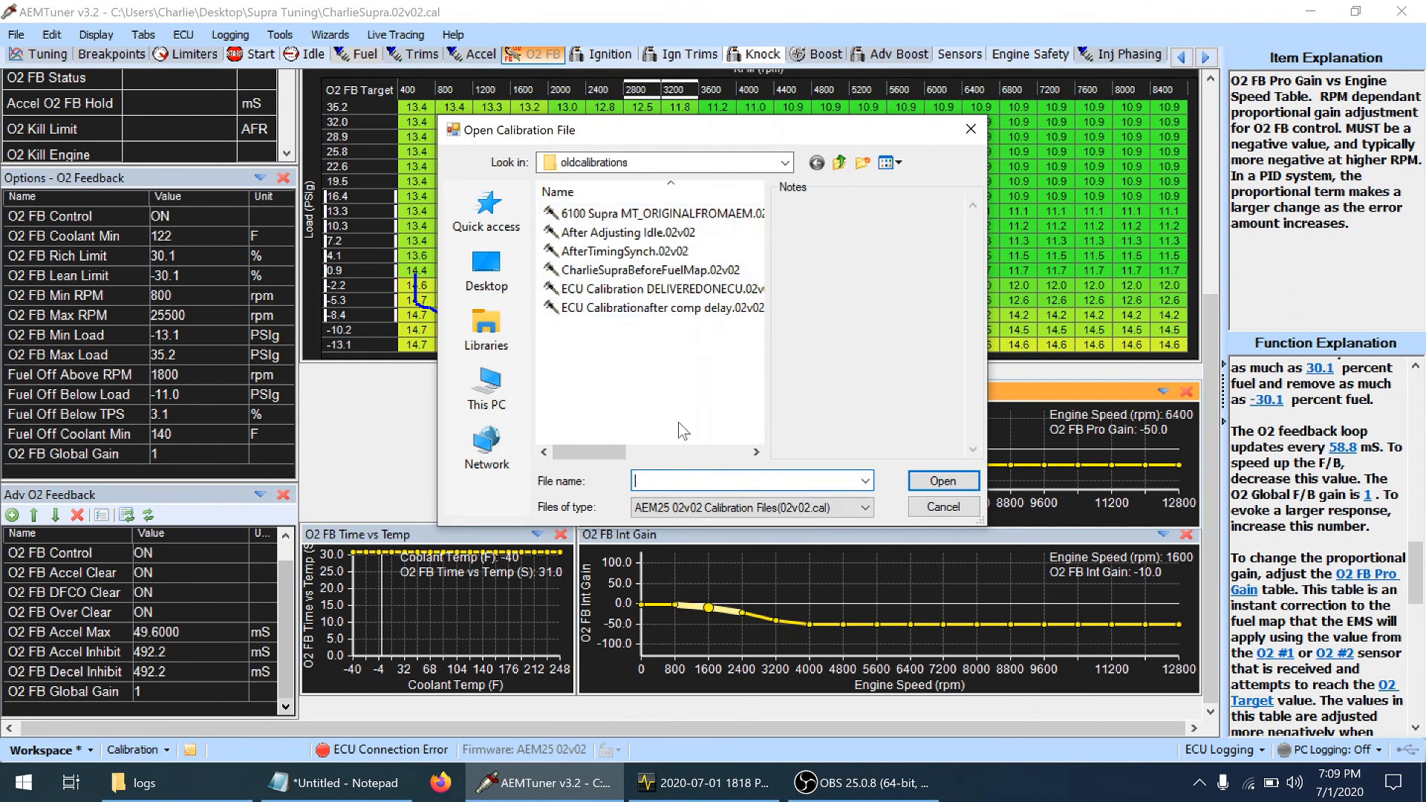
{"action": "double_click", "coordinate": [601, 311]}
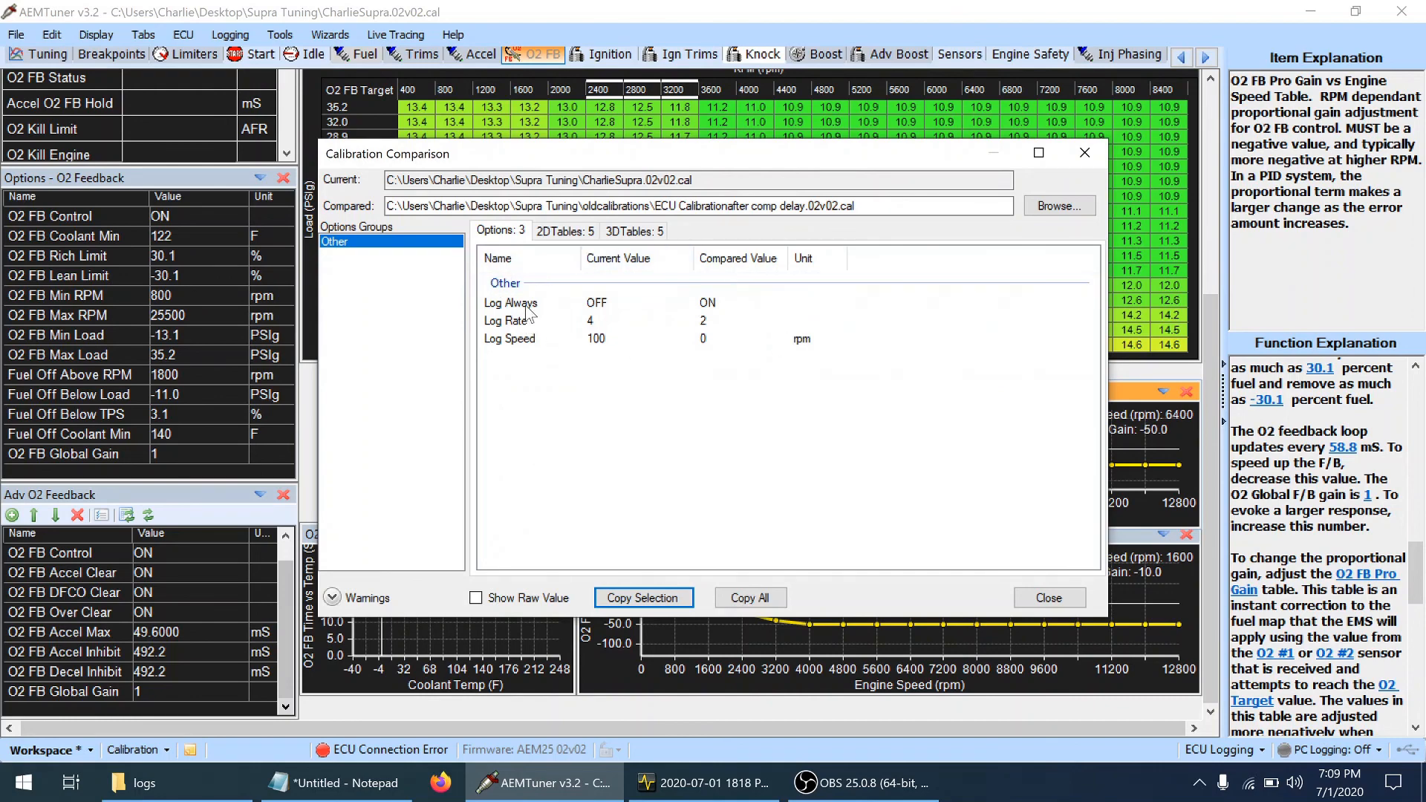
Review the differing idle, start extra, O2 FB gain and knock sensor 2D tables and the 3D Fuel table, and close the comparison
{"action": "left_click", "coordinate": [568, 233]}
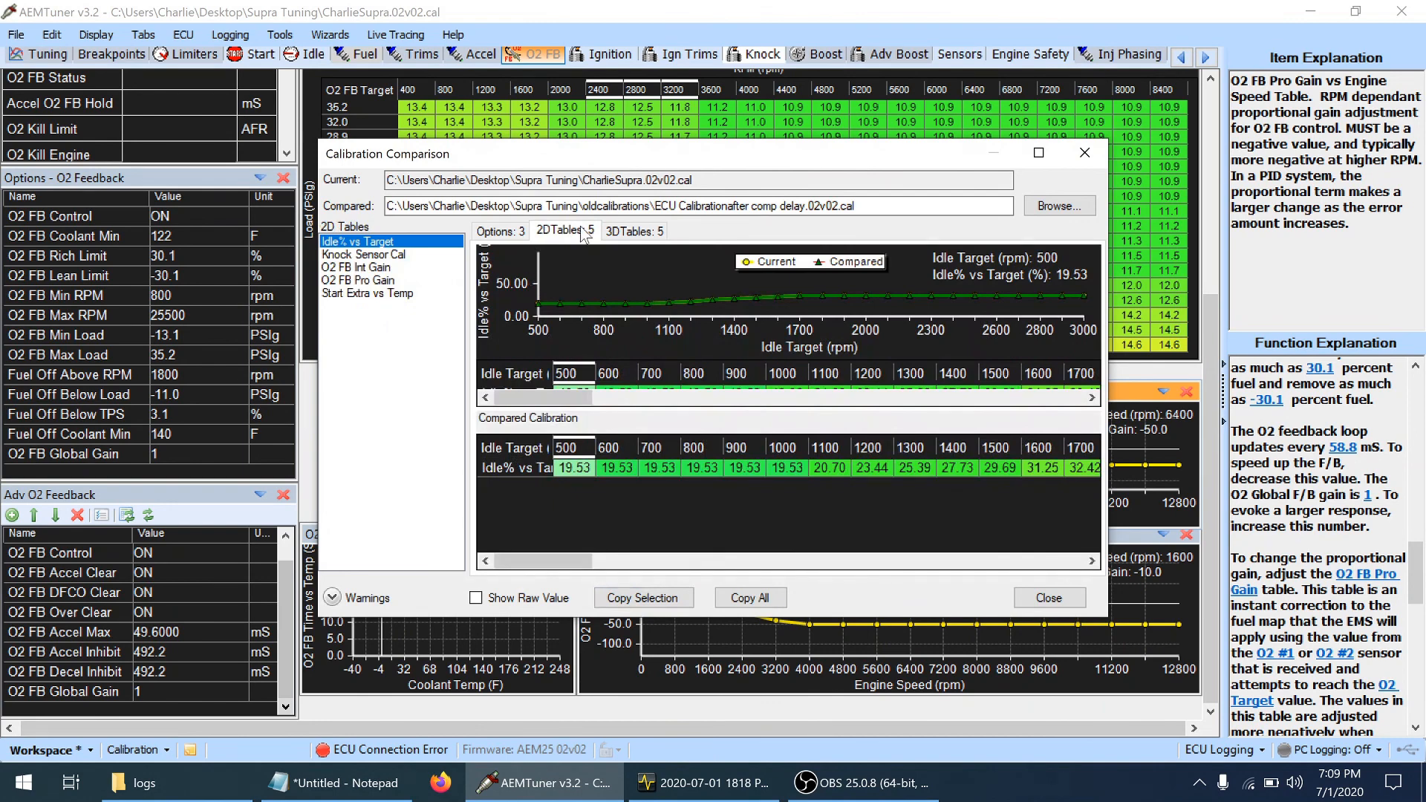
{"action": "left_click", "coordinate": [1040, 153]}
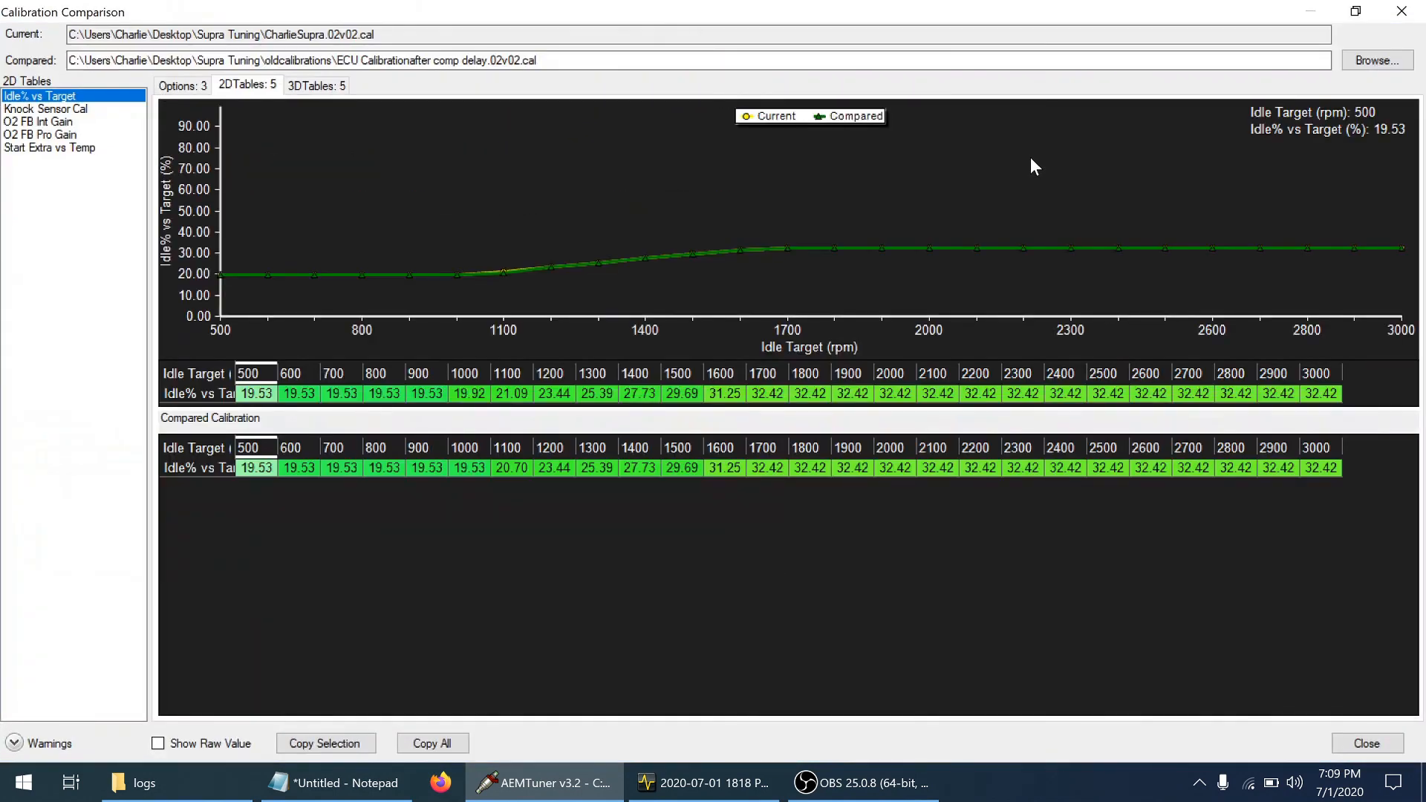
{"action": "left_click", "coordinate": [49, 147]}
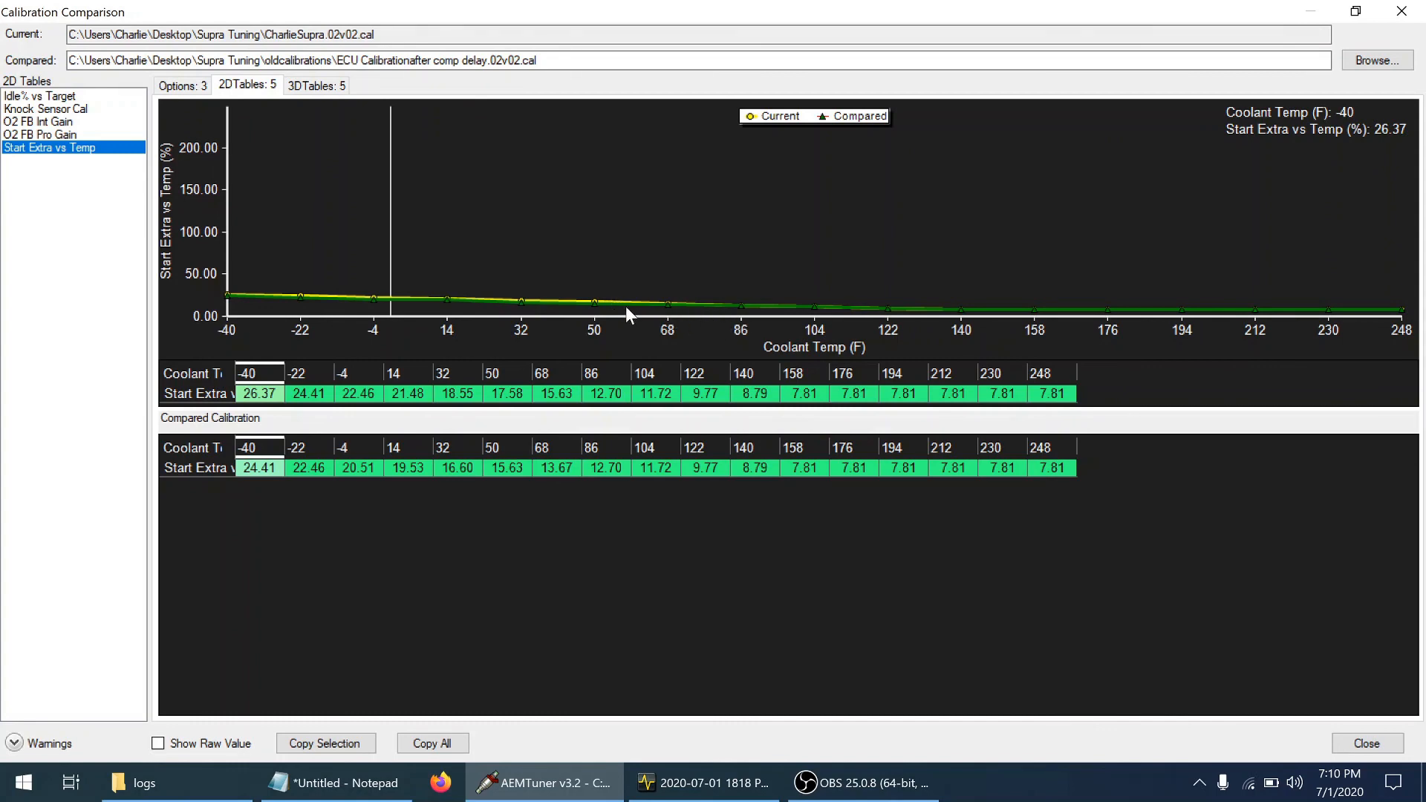
{"action": "left_click", "coordinate": [46, 123]}
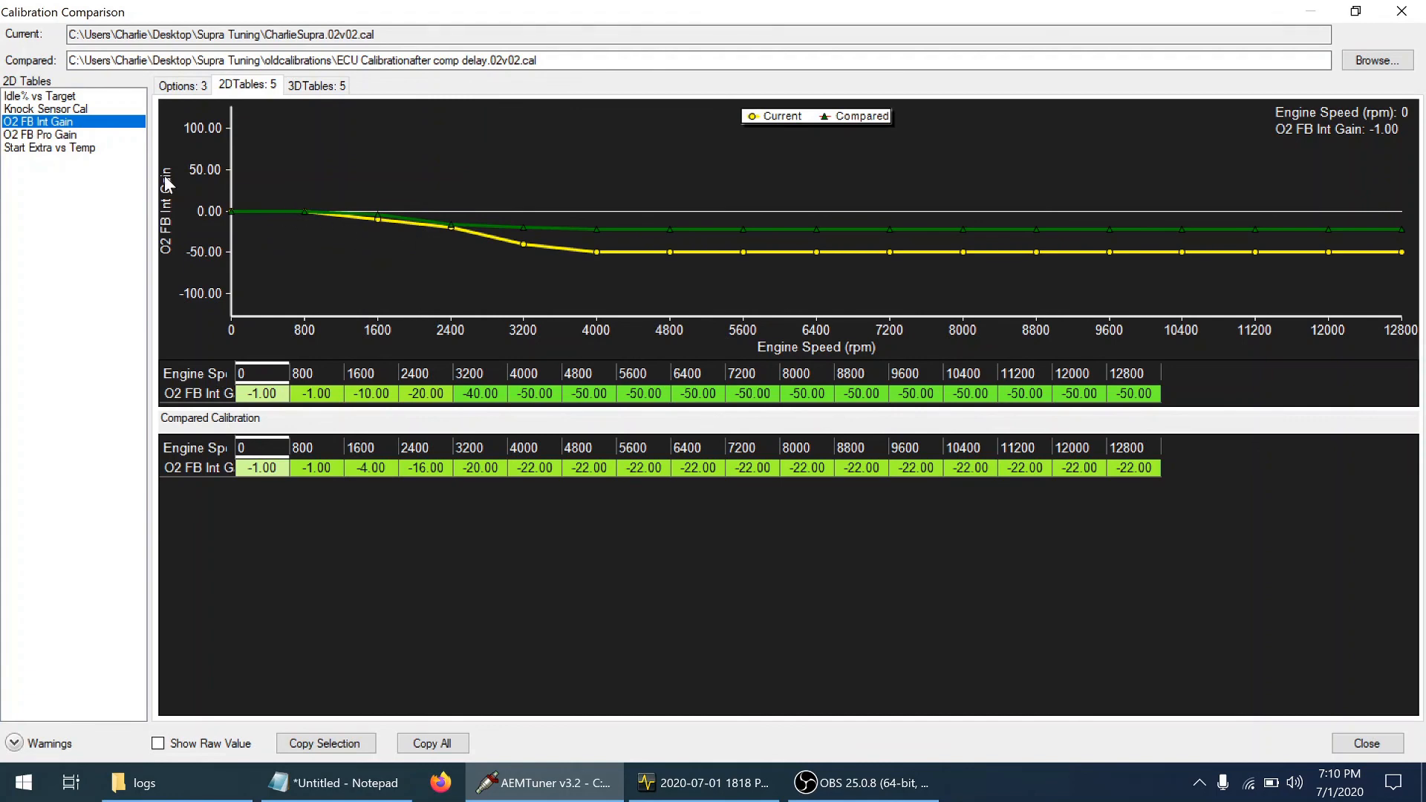
{"action": "left_click", "coordinate": [55, 135]}
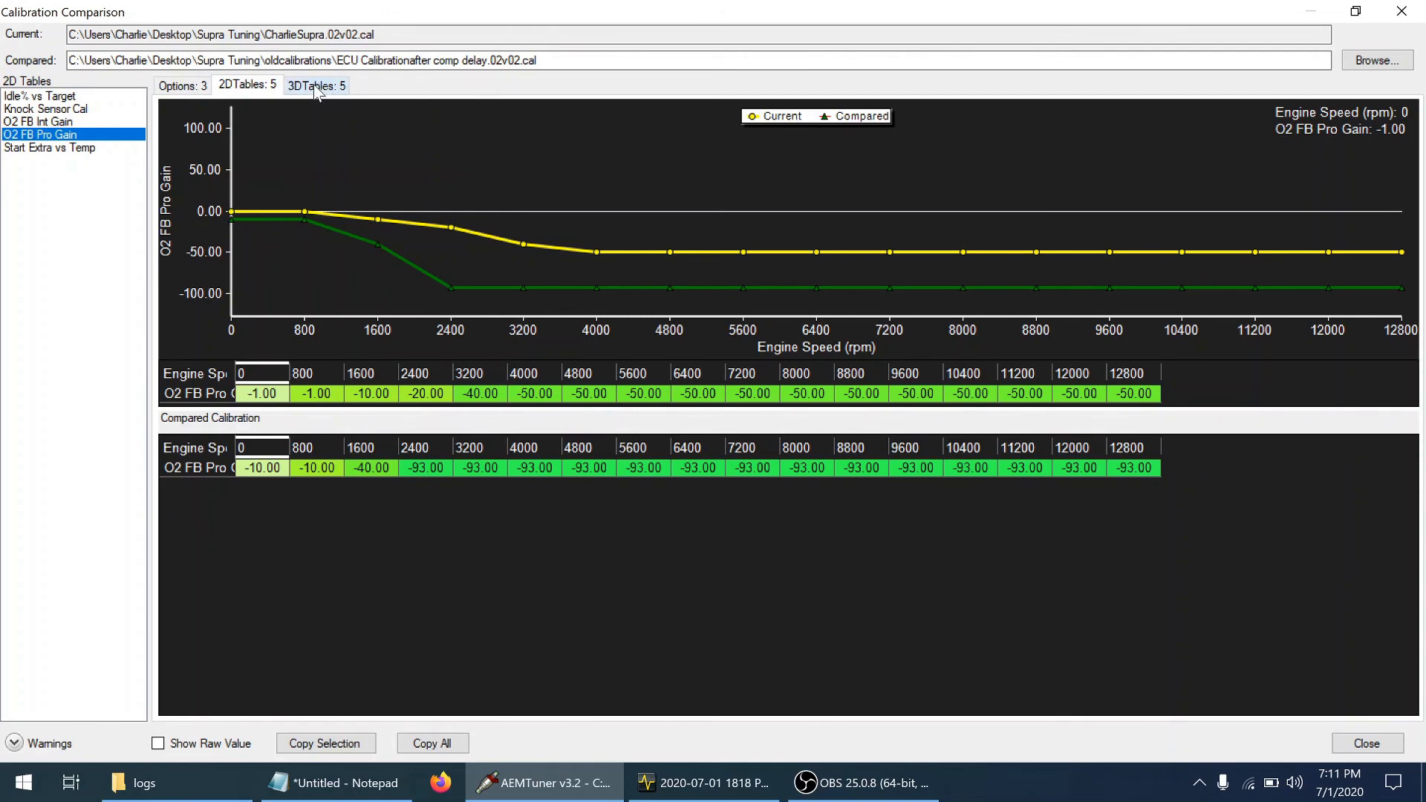
{"action": "left_click", "coordinate": [82, 110]}
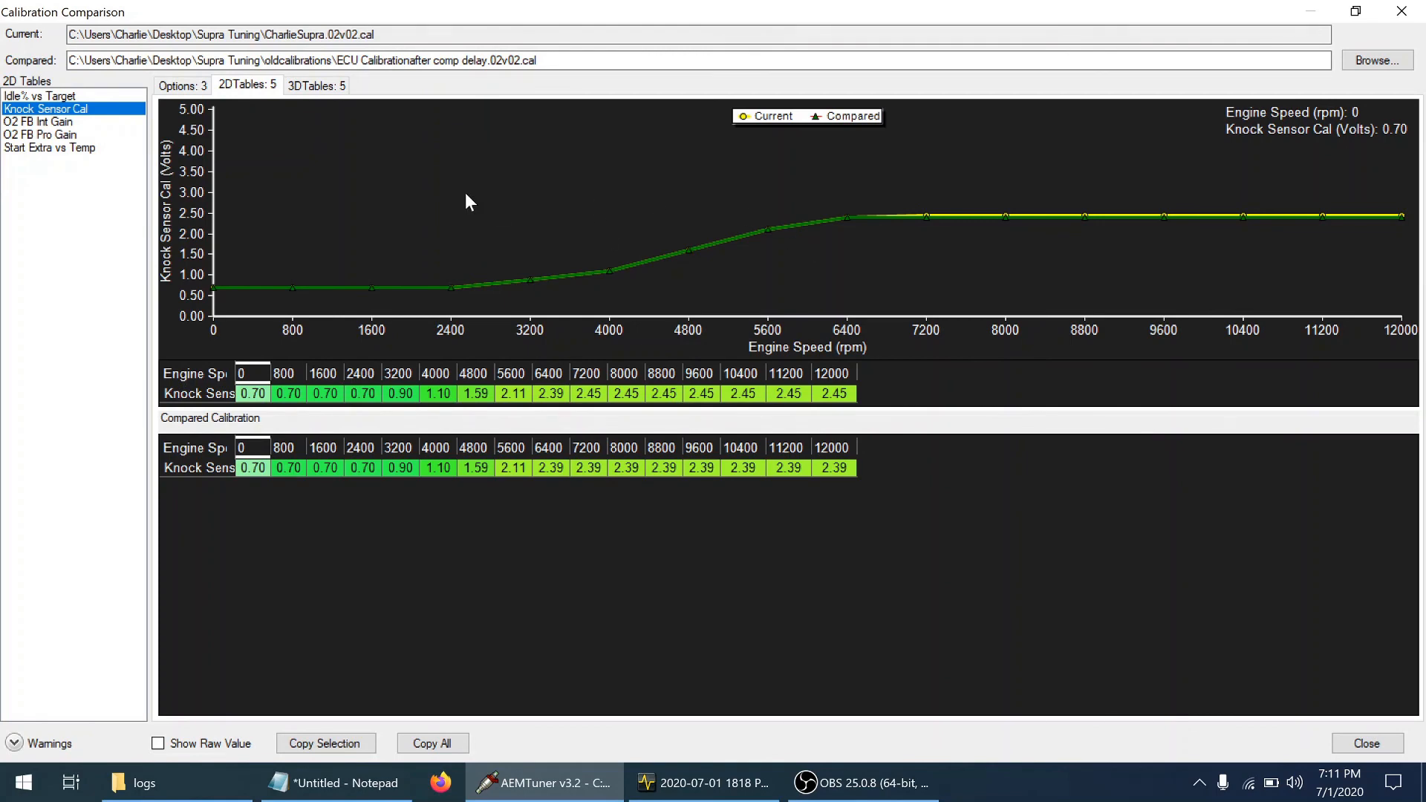
{"action": "left_click", "coordinate": [327, 88]}
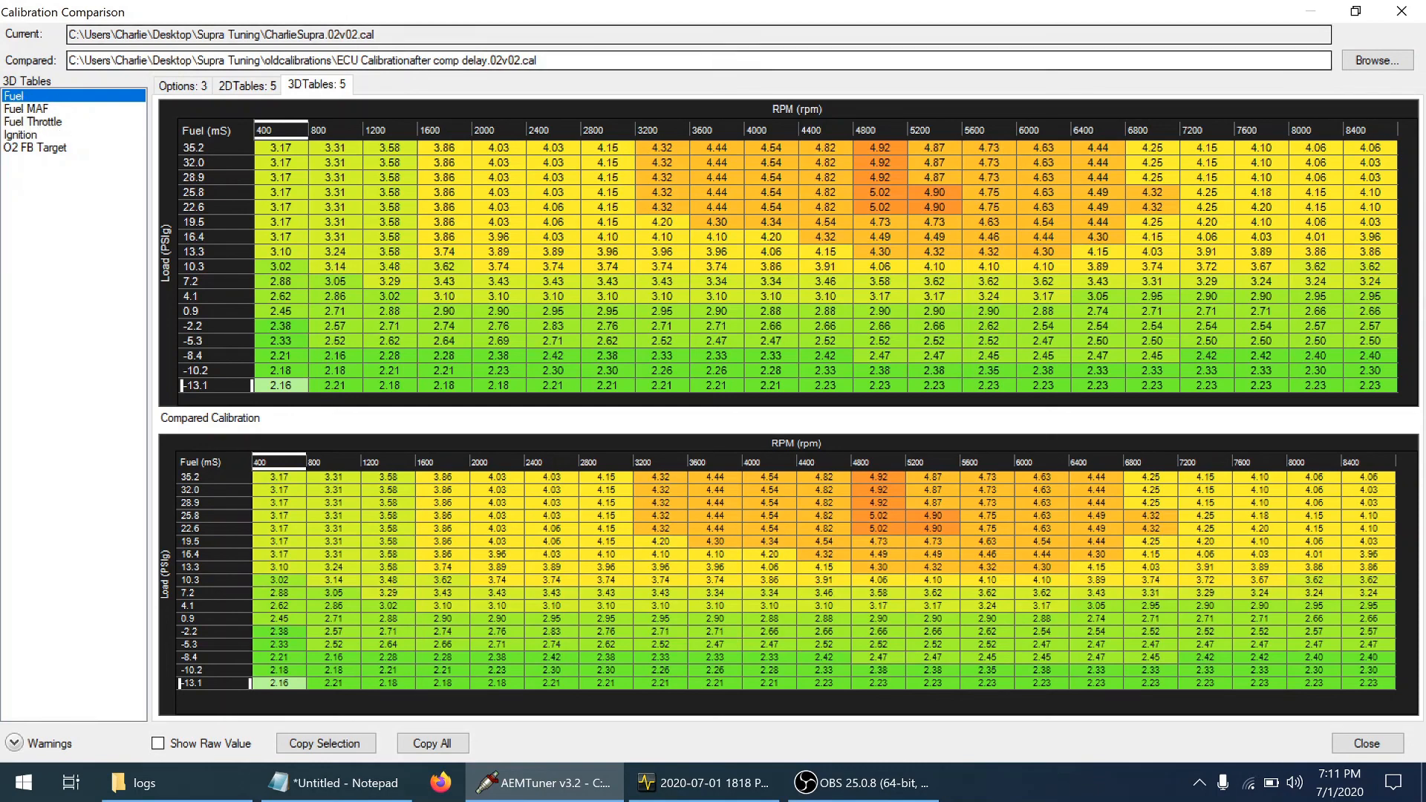
{"action": "left_click", "coordinate": [1398, 16]}
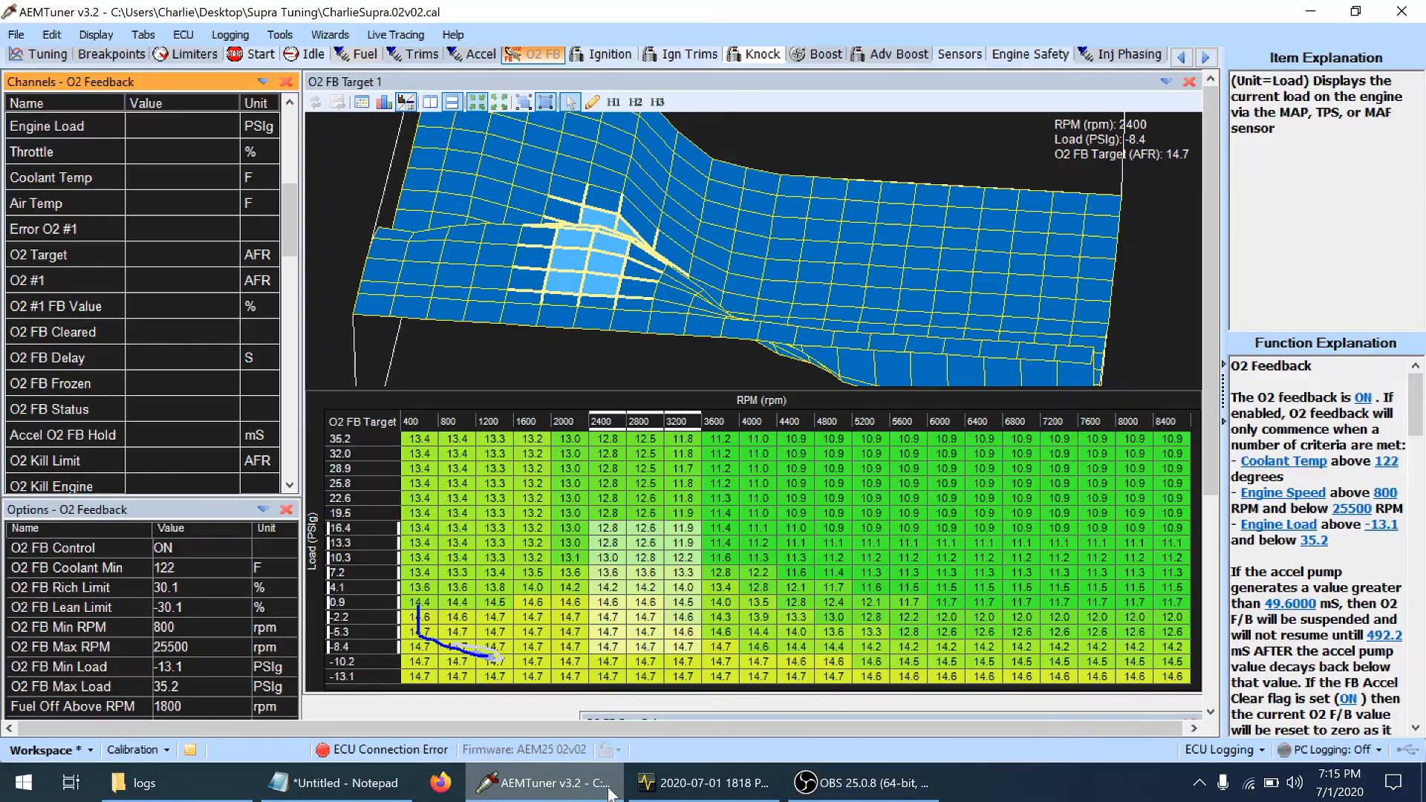
{"action": "left_click", "coordinate": [702, 783]}
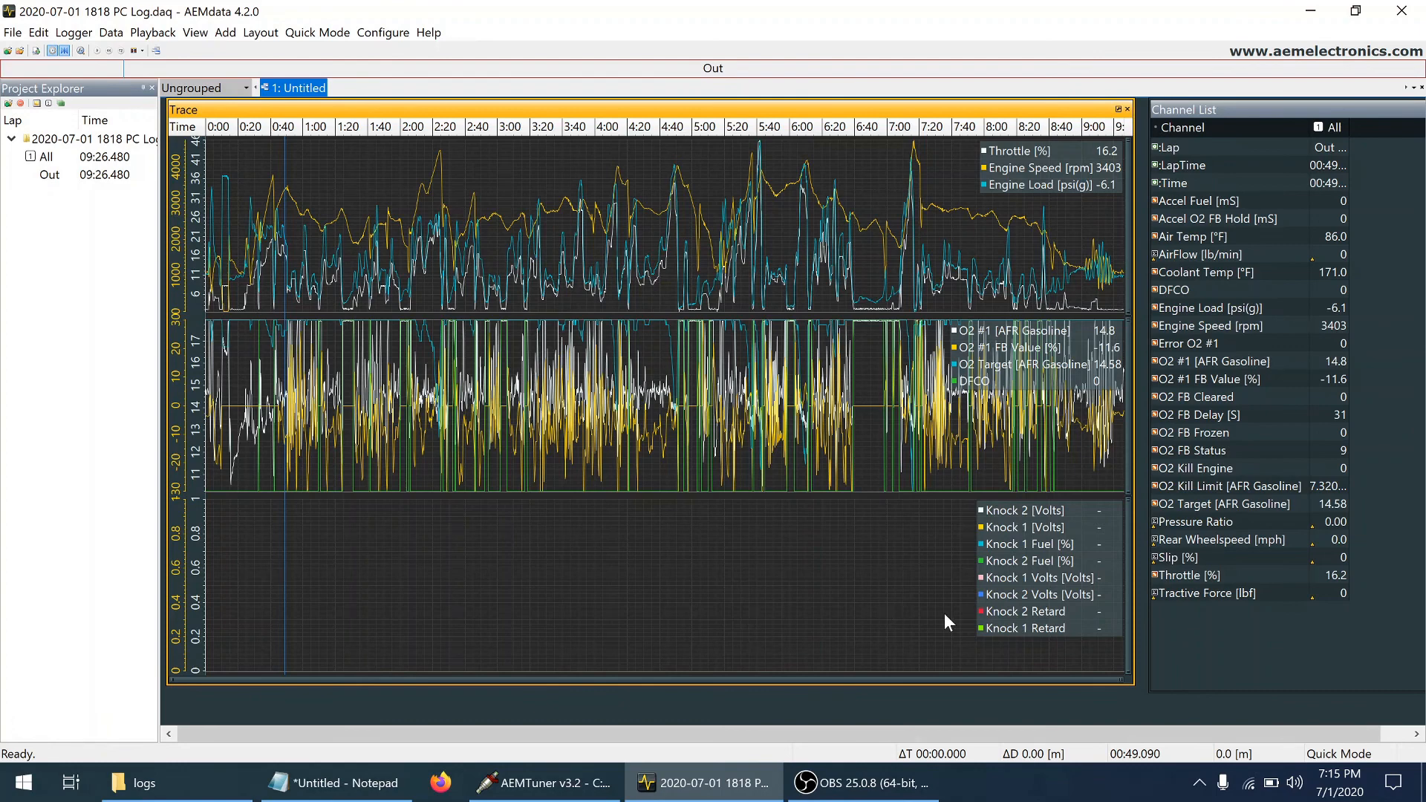
{"action": "left_click", "coordinate": [546, 788]}
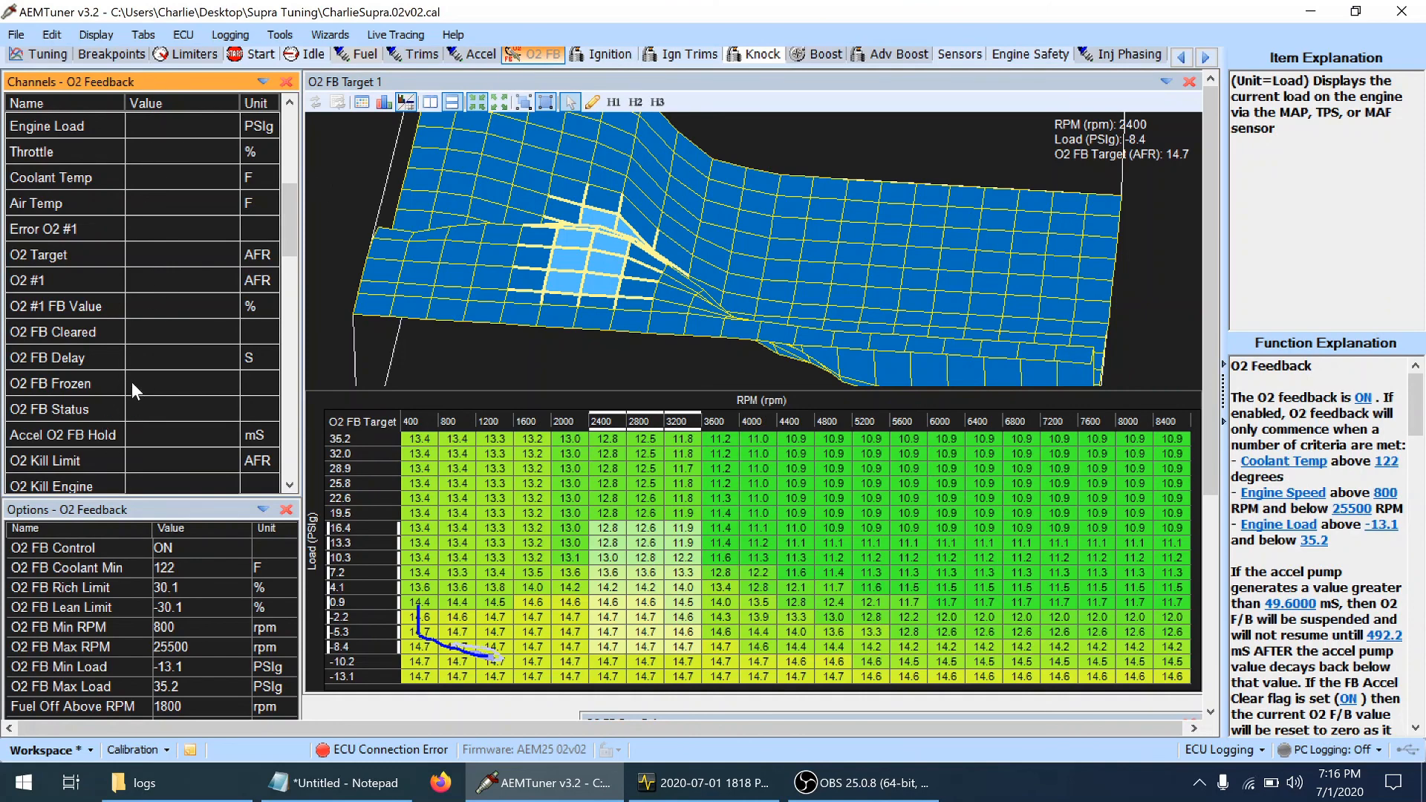
{"action": "left_click", "coordinate": [732, 791]}
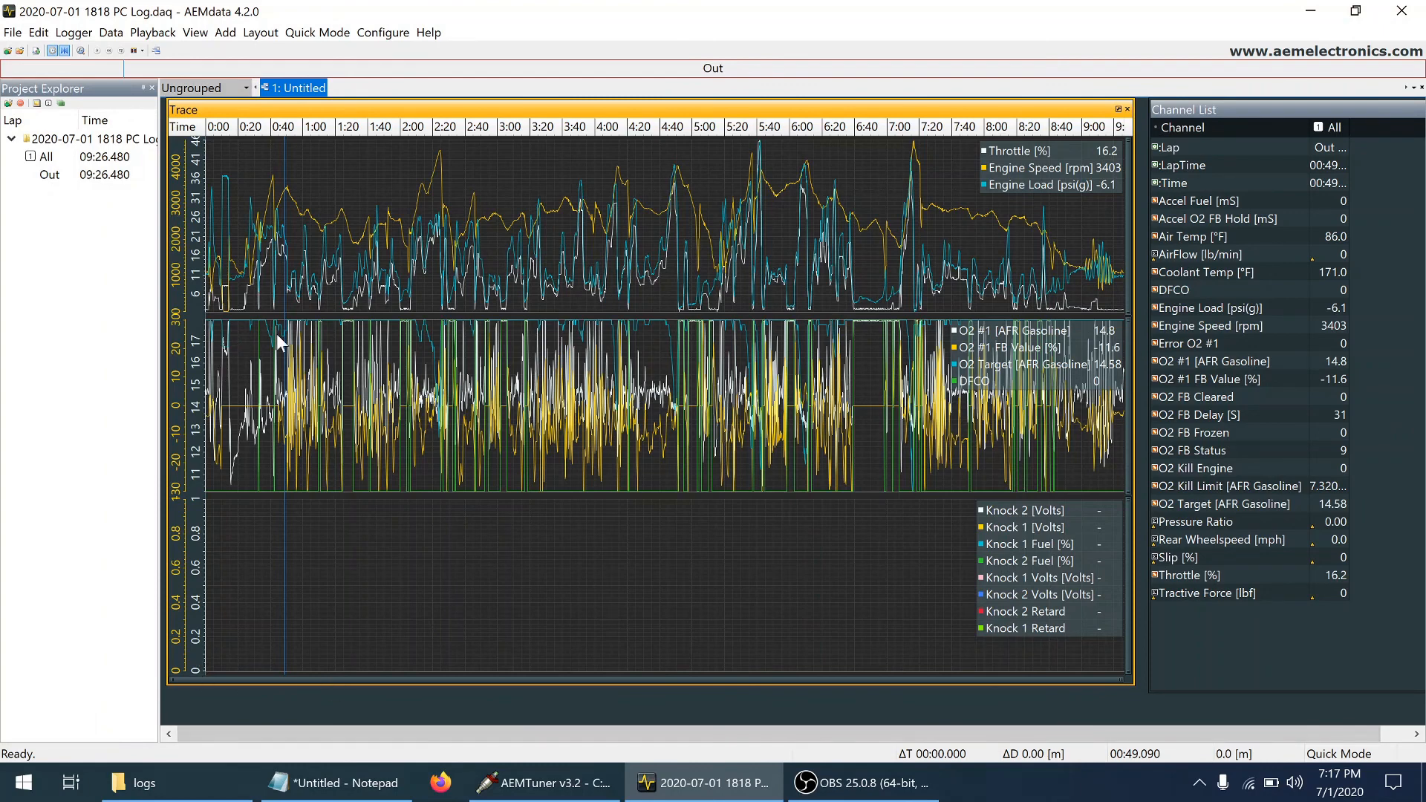
Set the log cursor at about 0:14 and zoom the trace in on roughly the first two minutes of the drive
{"action": "left_click", "coordinate": [229, 311]}
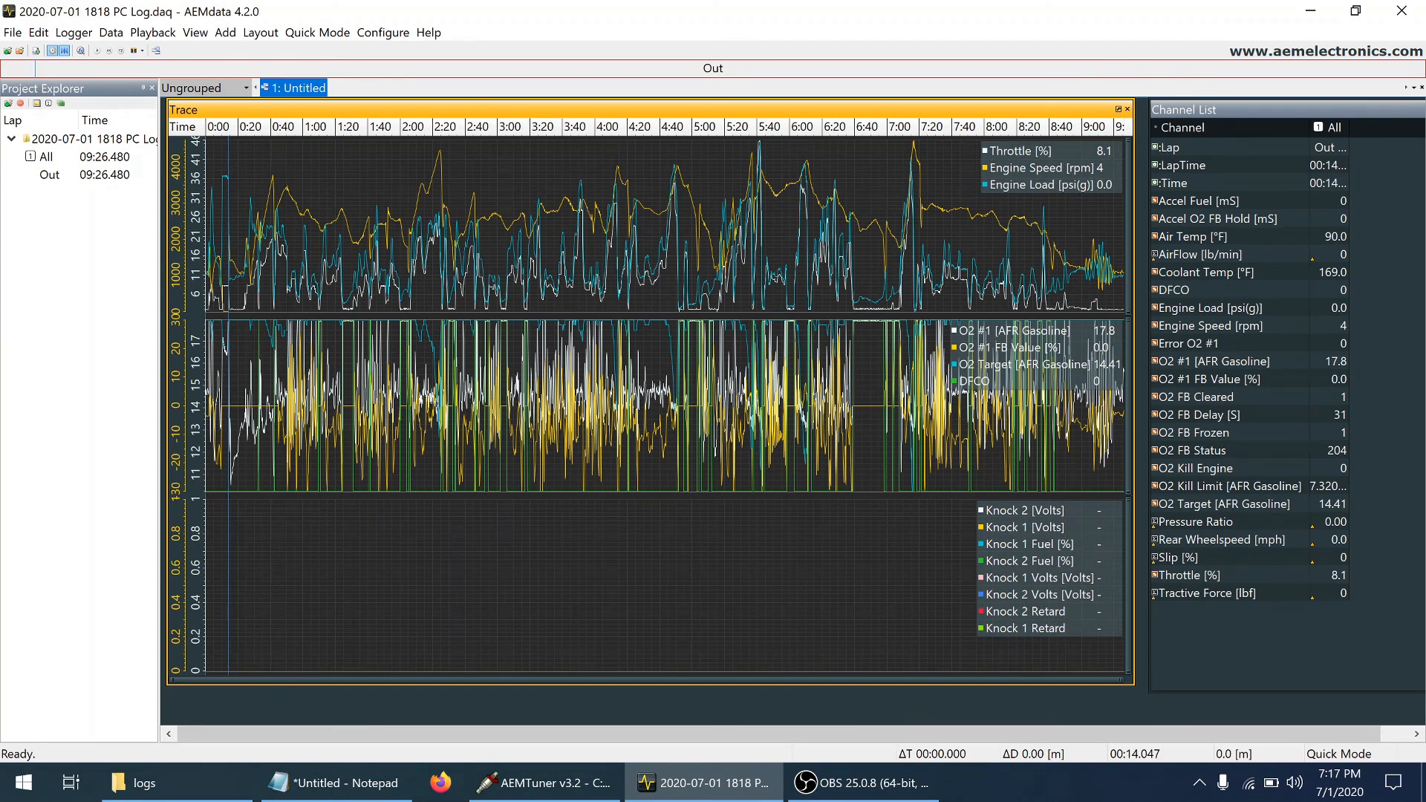
{"action": "scroll", "coordinate": [229, 310], "scroll_direction": "up", "scroll_amount": 4}
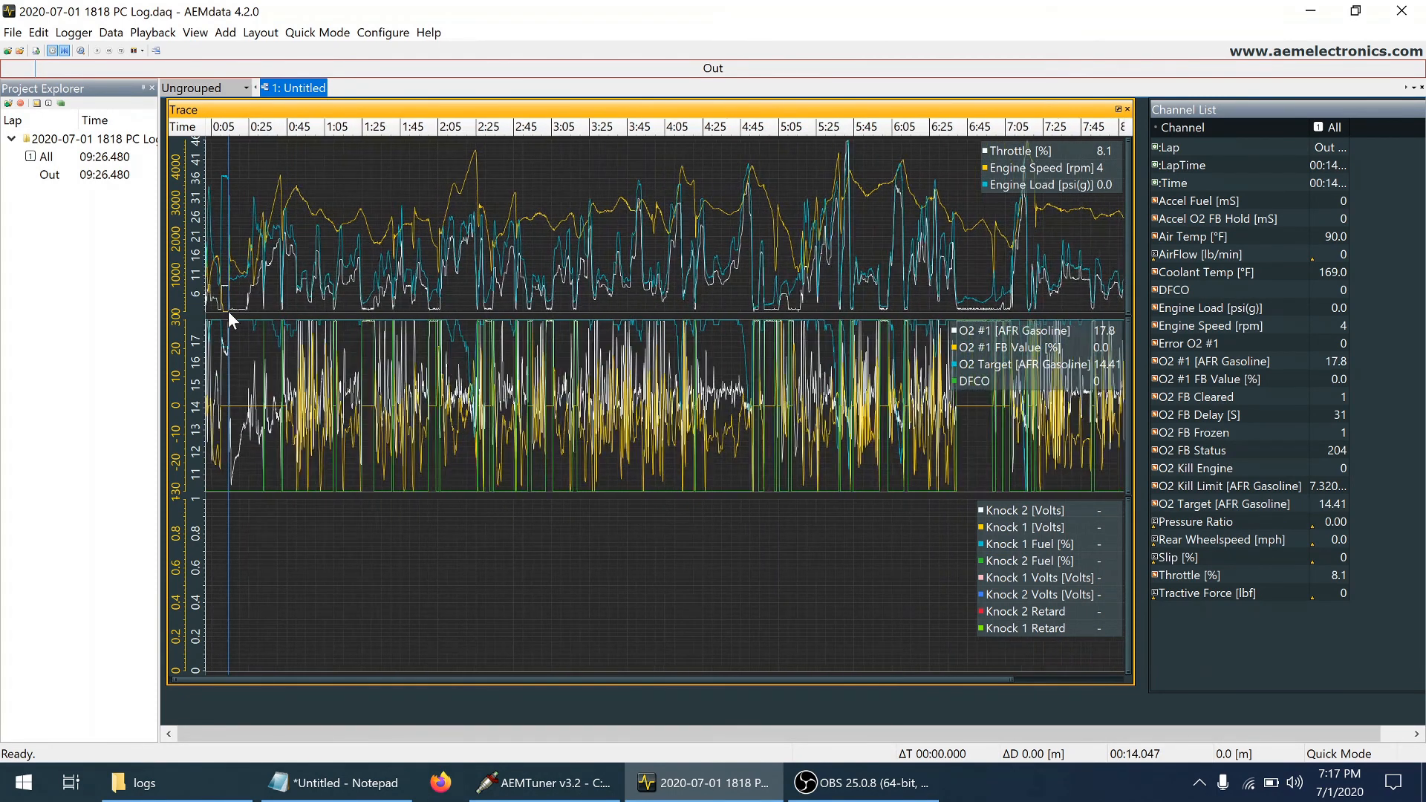
{"action": "scroll", "coordinate": [229, 311], "scroll_direction": "up", "scroll_amount": 4}
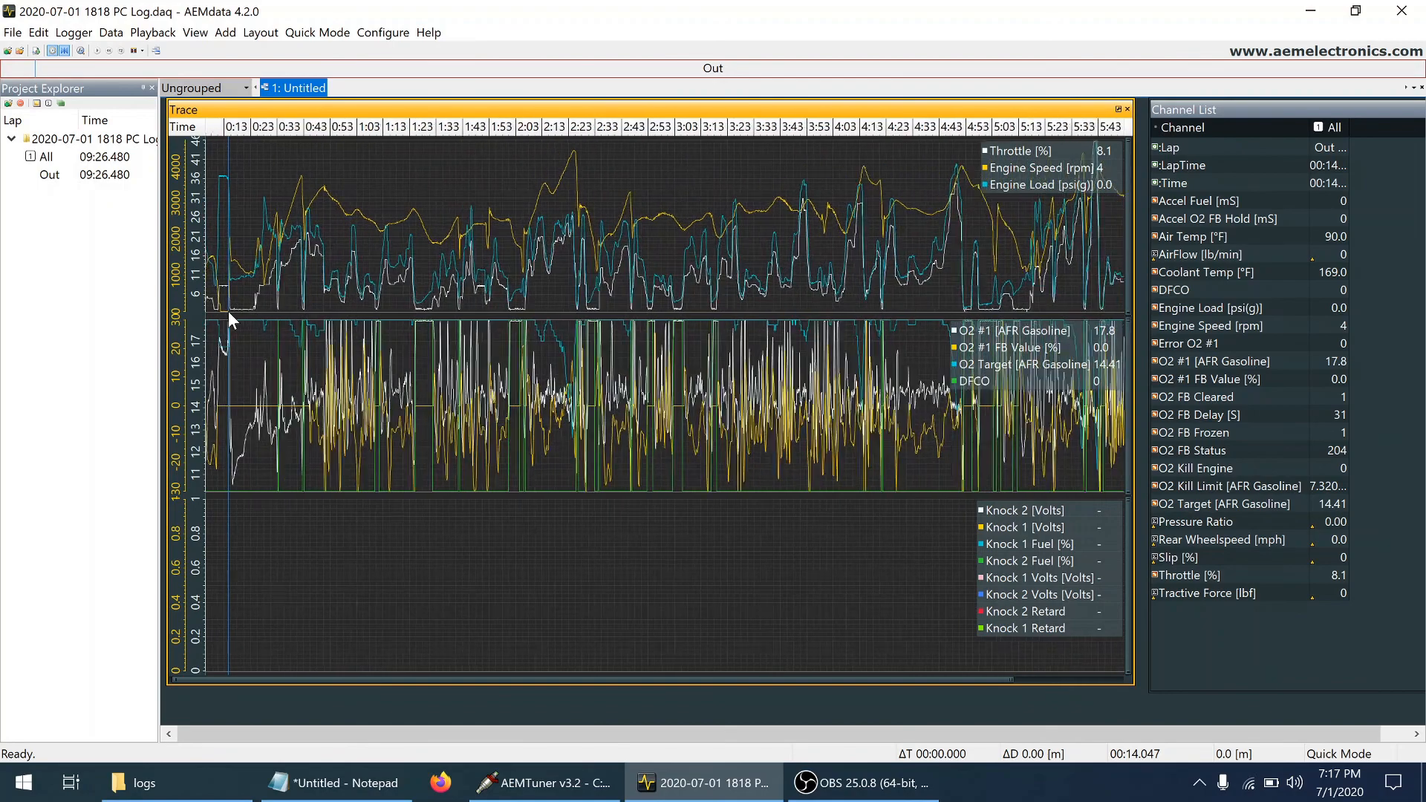
{"action": "scroll", "coordinate": [229, 310], "scroll_direction": "up", "scroll_amount": 4}
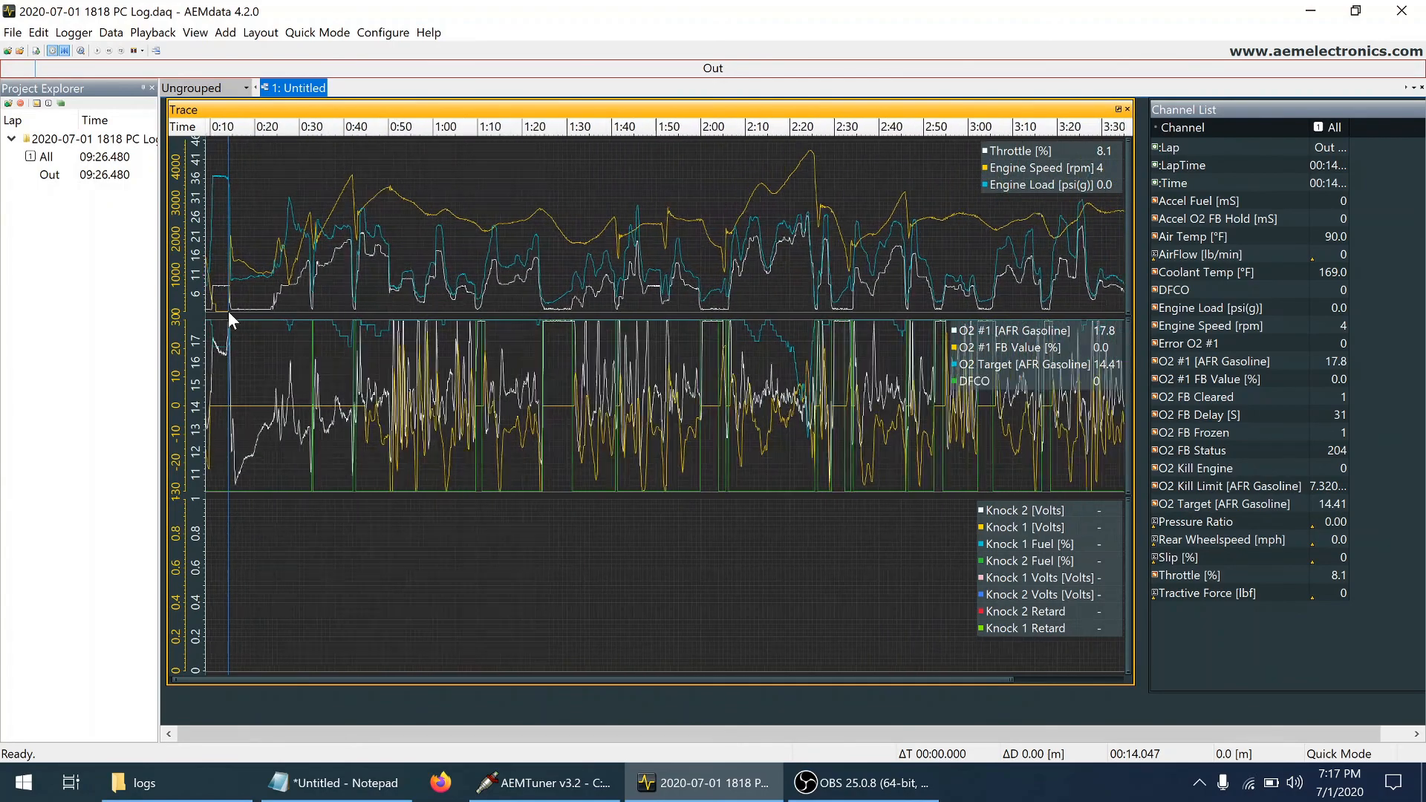
{"action": "scroll", "coordinate": [229, 312], "scroll_direction": "up", "scroll_amount": 4}
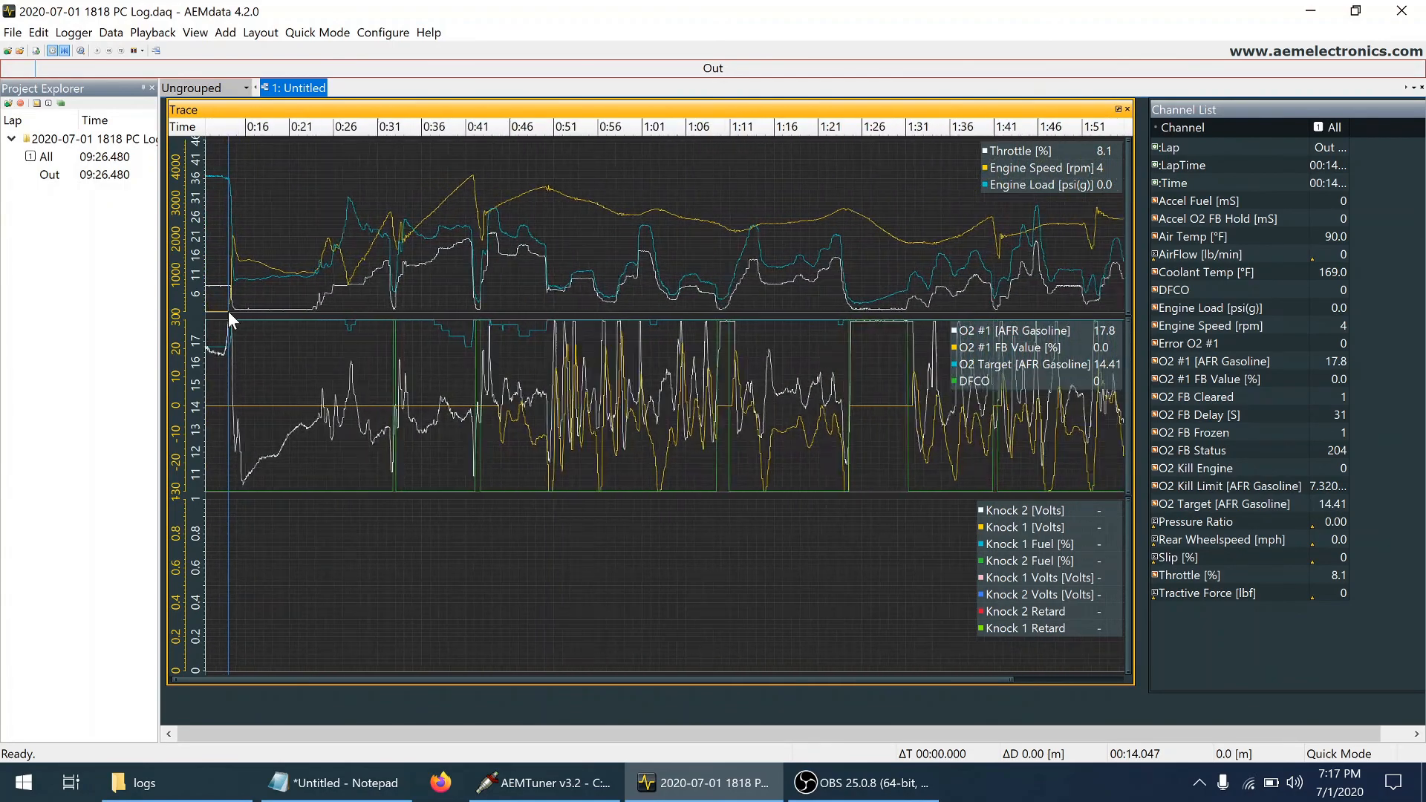
{"action": "scroll", "coordinate": [229, 311], "scroll_direction": "up", "scroll_amount": 1}
{"action": "scroll", "coordinate": [229, 311], "scroll_direction": "down", "scroll_amount": 2}
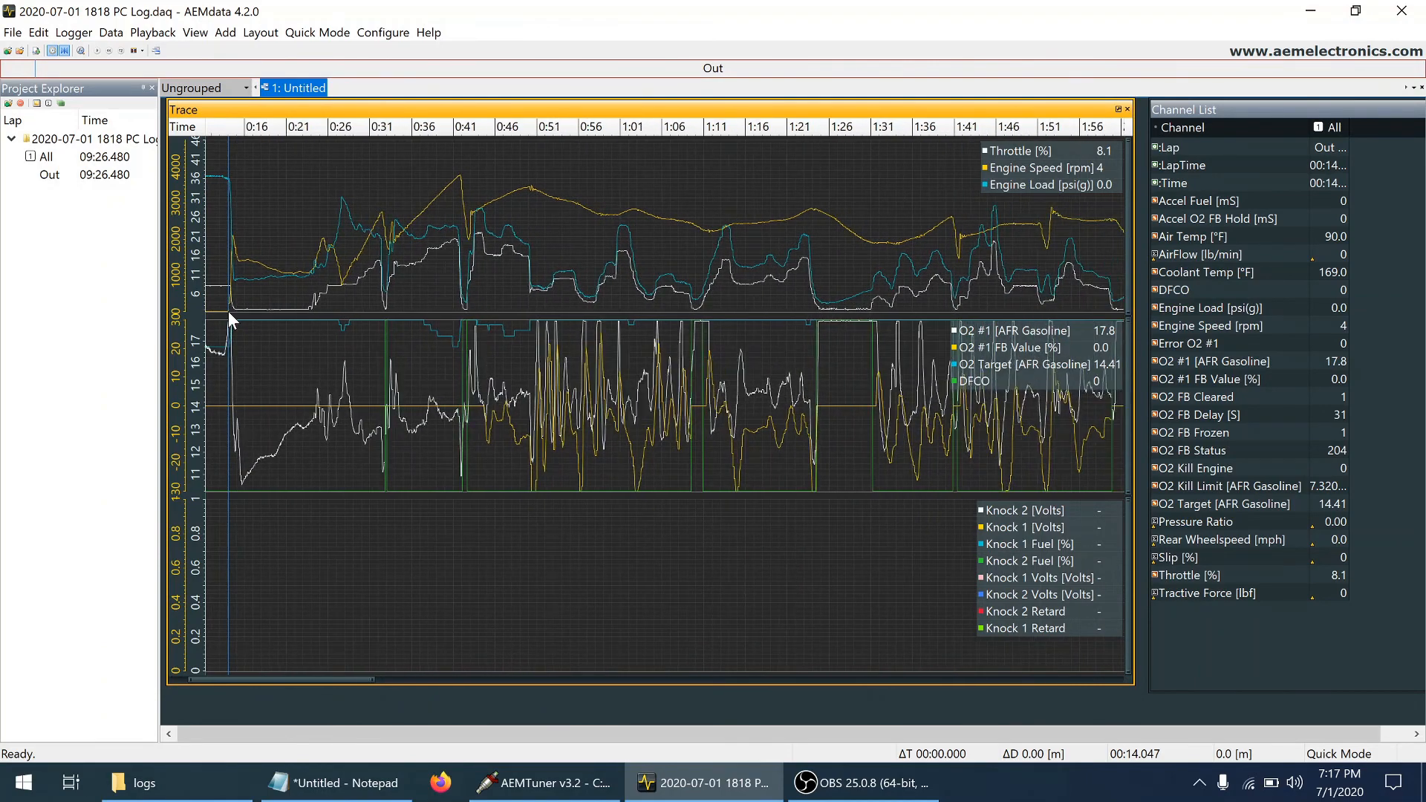
Zoom the trace in on about 0:24 to 1:34 and check the engine and O2 channels at about 0:39
{"action": "scroll", "coordinate": [229, 311], "scroll_direction": "down", "scroll_amount": 1}
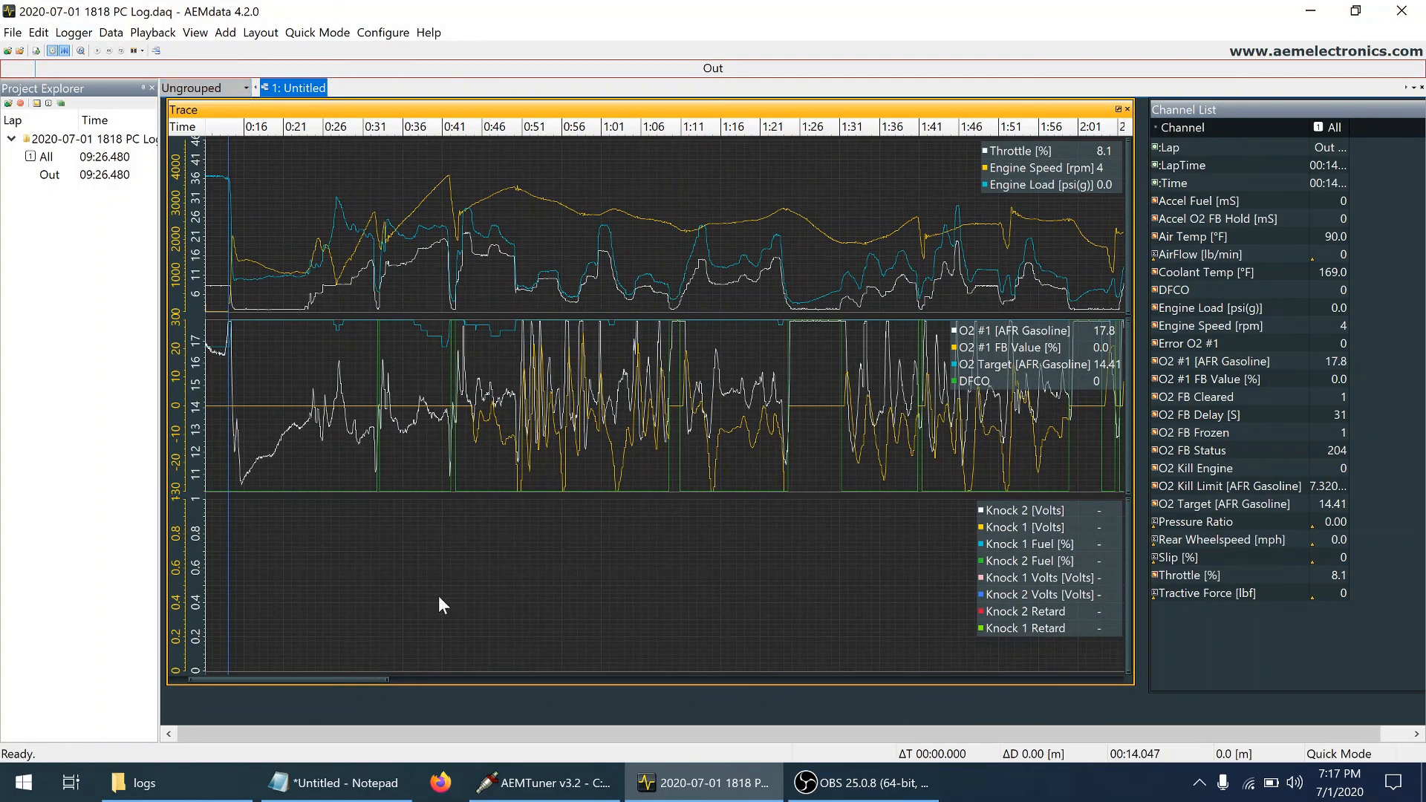
{"action": "scroll", "coordinate": [439, 598], "scroll_direction": "up", "scroll_amount": 2}
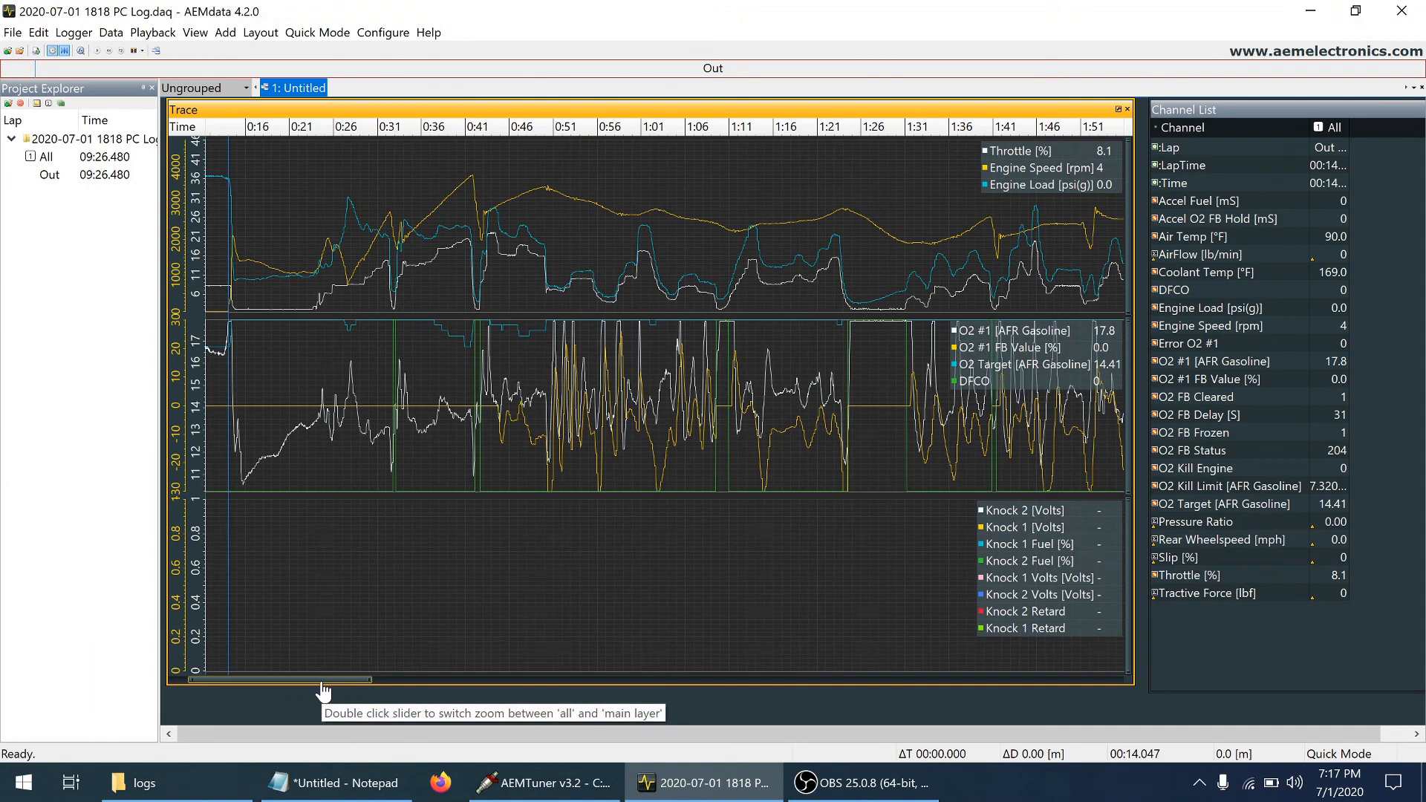
{"action": "left_click_drag", "start_coordinate": [323, 690], "coordinate": [337, 691]}
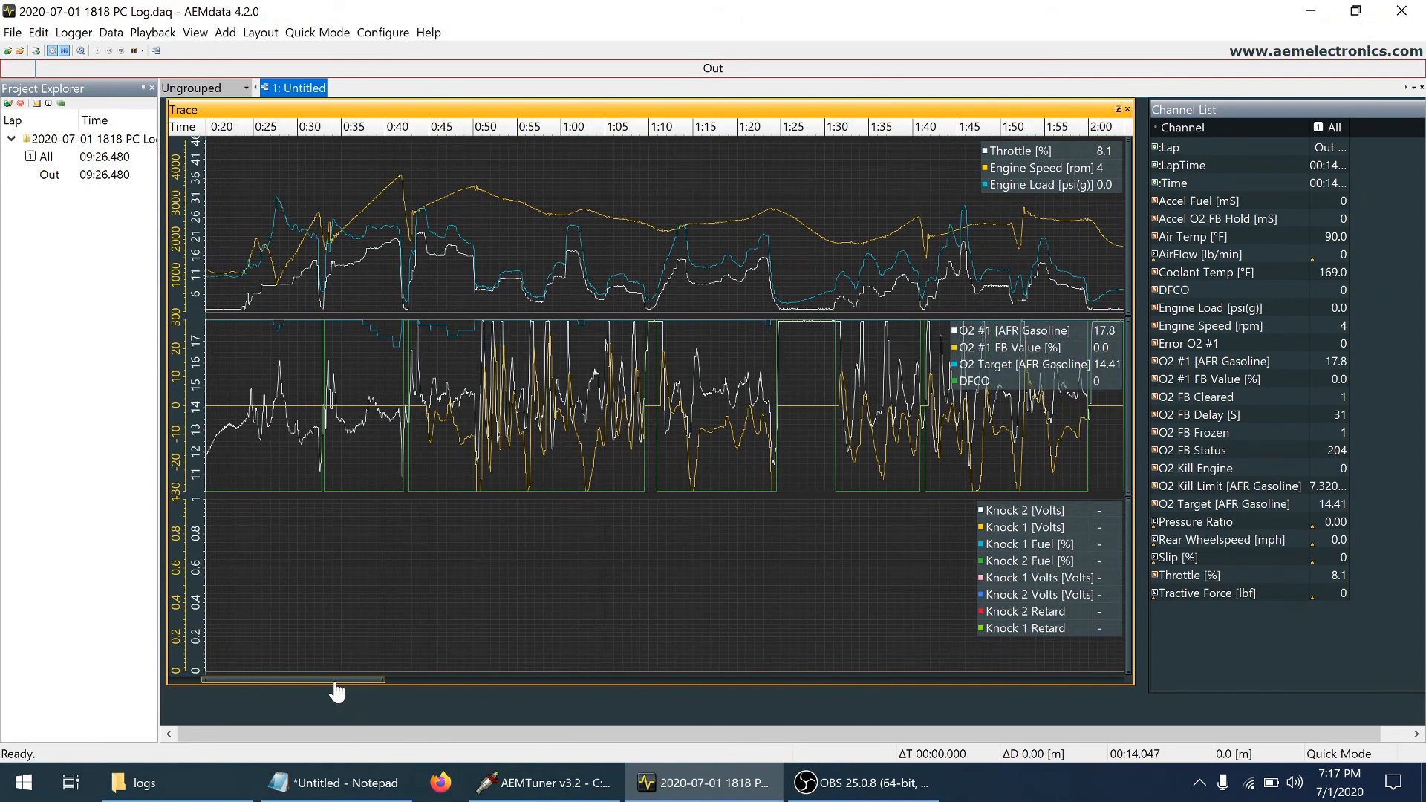
{"action": "scroll", "coordinate": [515, 666], "scroll_direction": "up", "scroll_amount": 3}
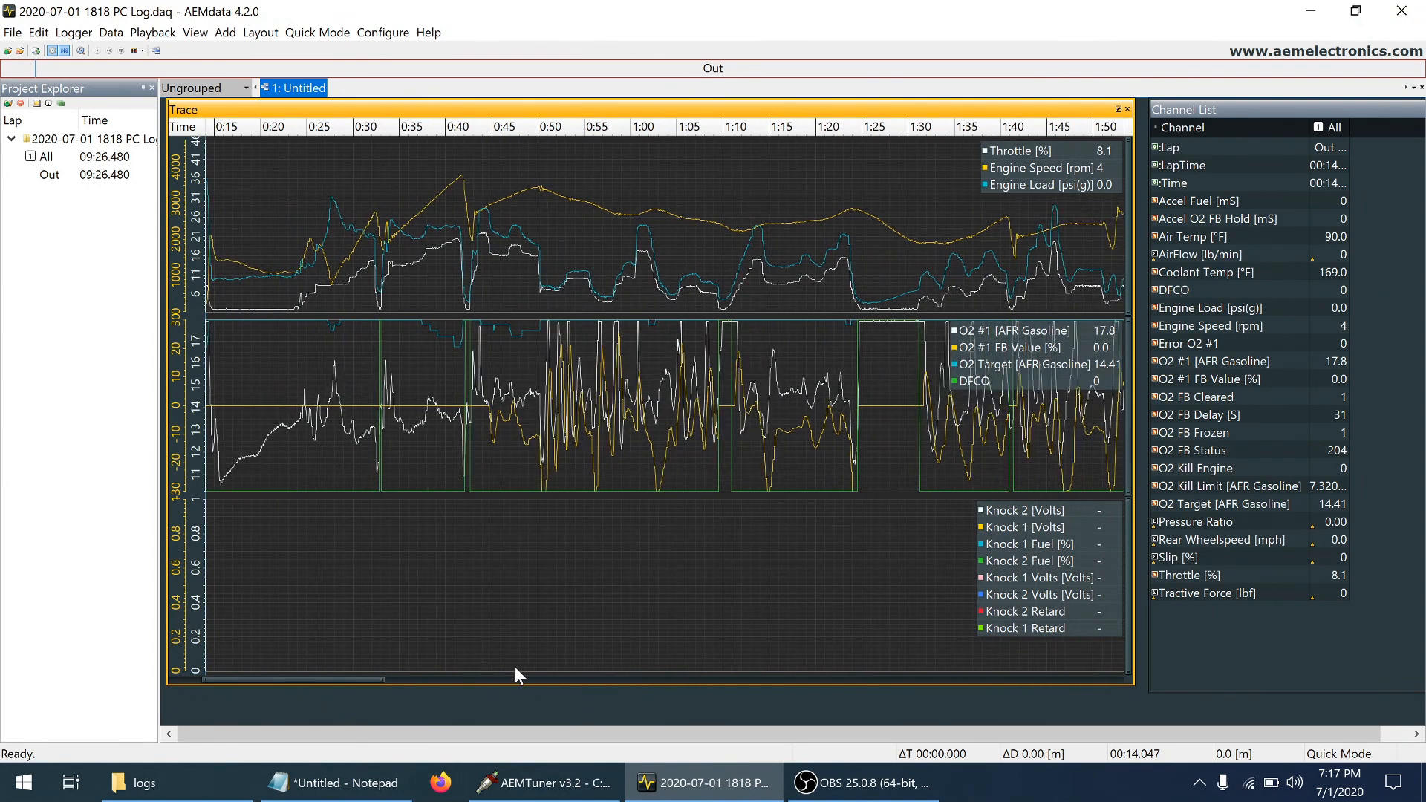
{"action": "scroll", "coordinate": [514, 666], "scroll_direction": "up", "scroll_amount": 2}
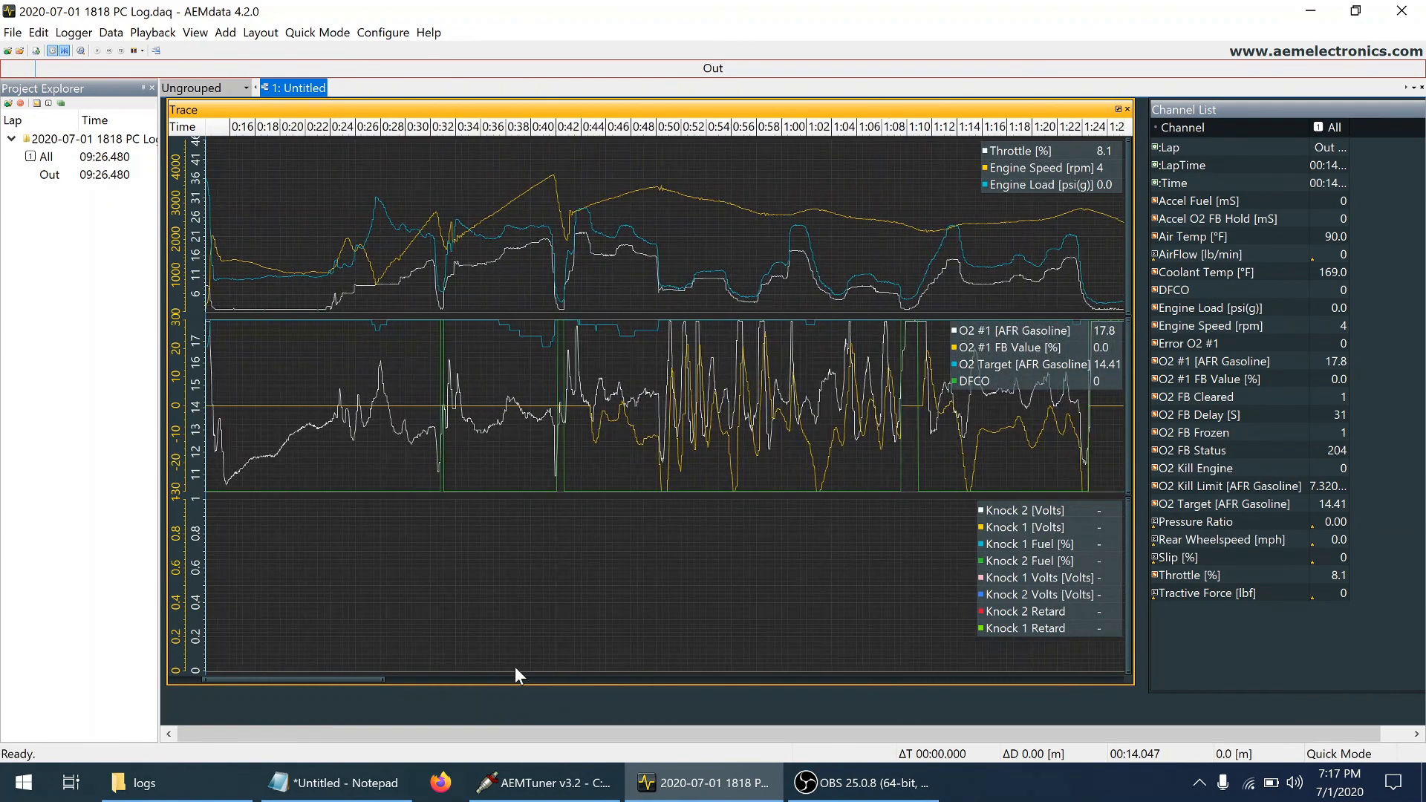
{"action": "left_click", "coordinate": [526, 679]}
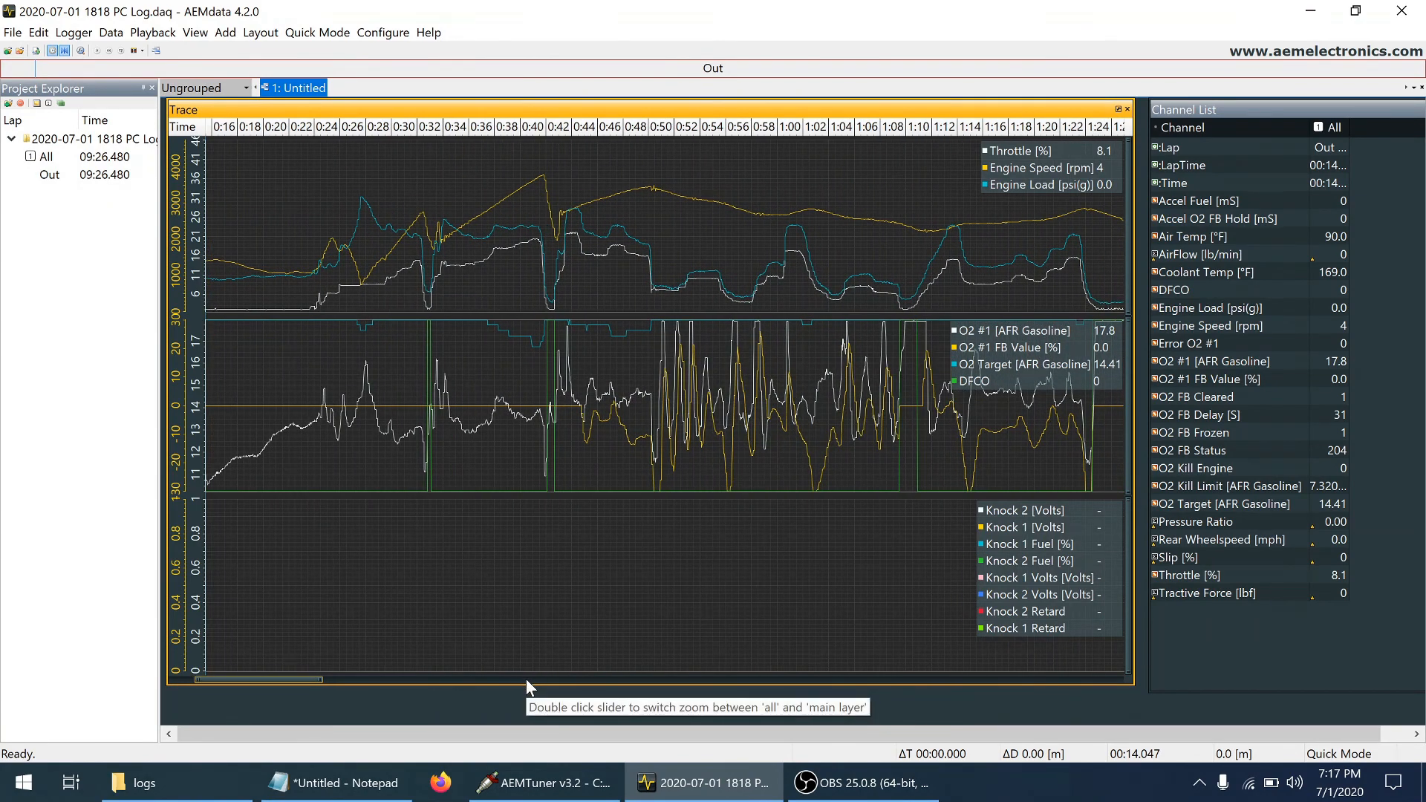
{"action": "left_click_drag", "start_coordinate": [297, 681], "coordinate": [324, 704]}
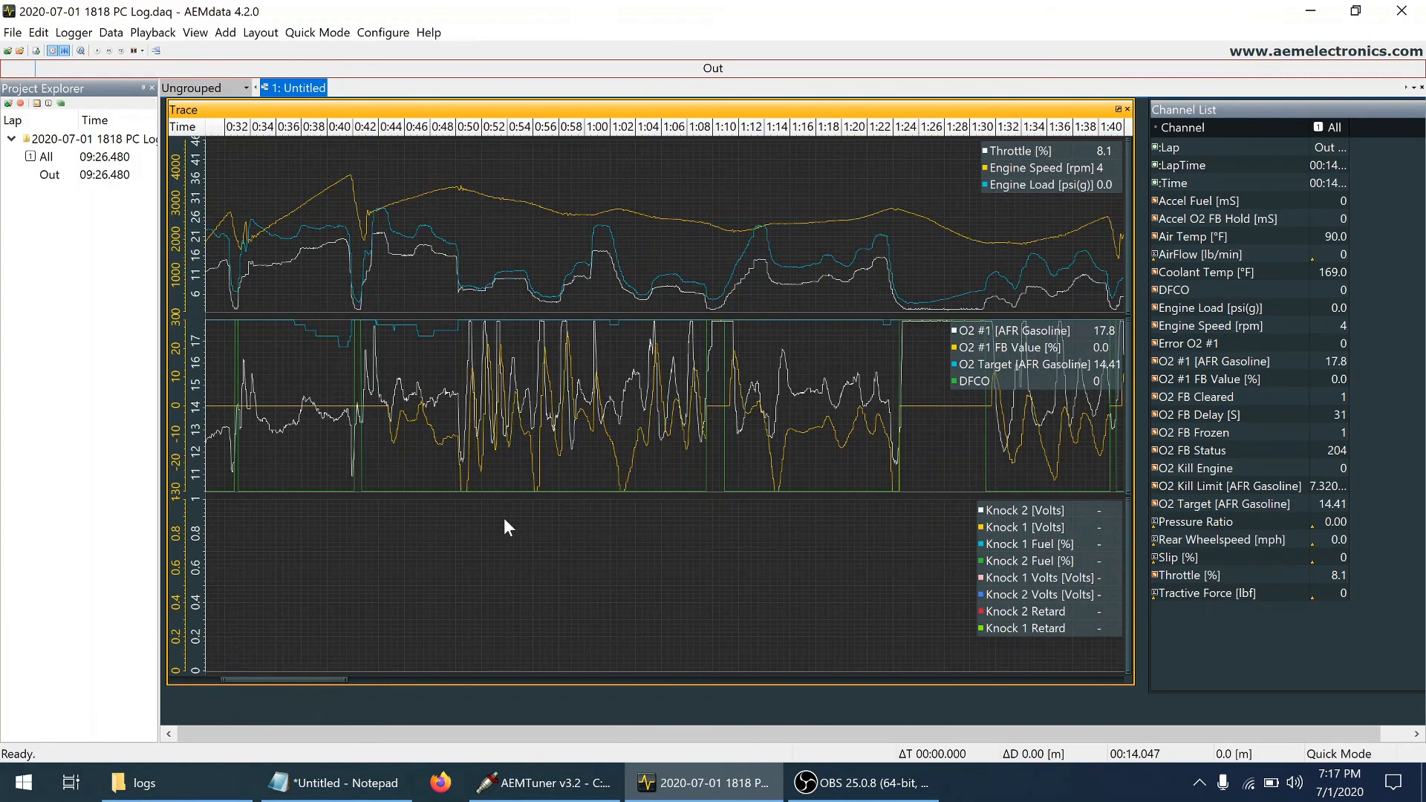
{"action": "left_click", "coordinate": [319, 408]}
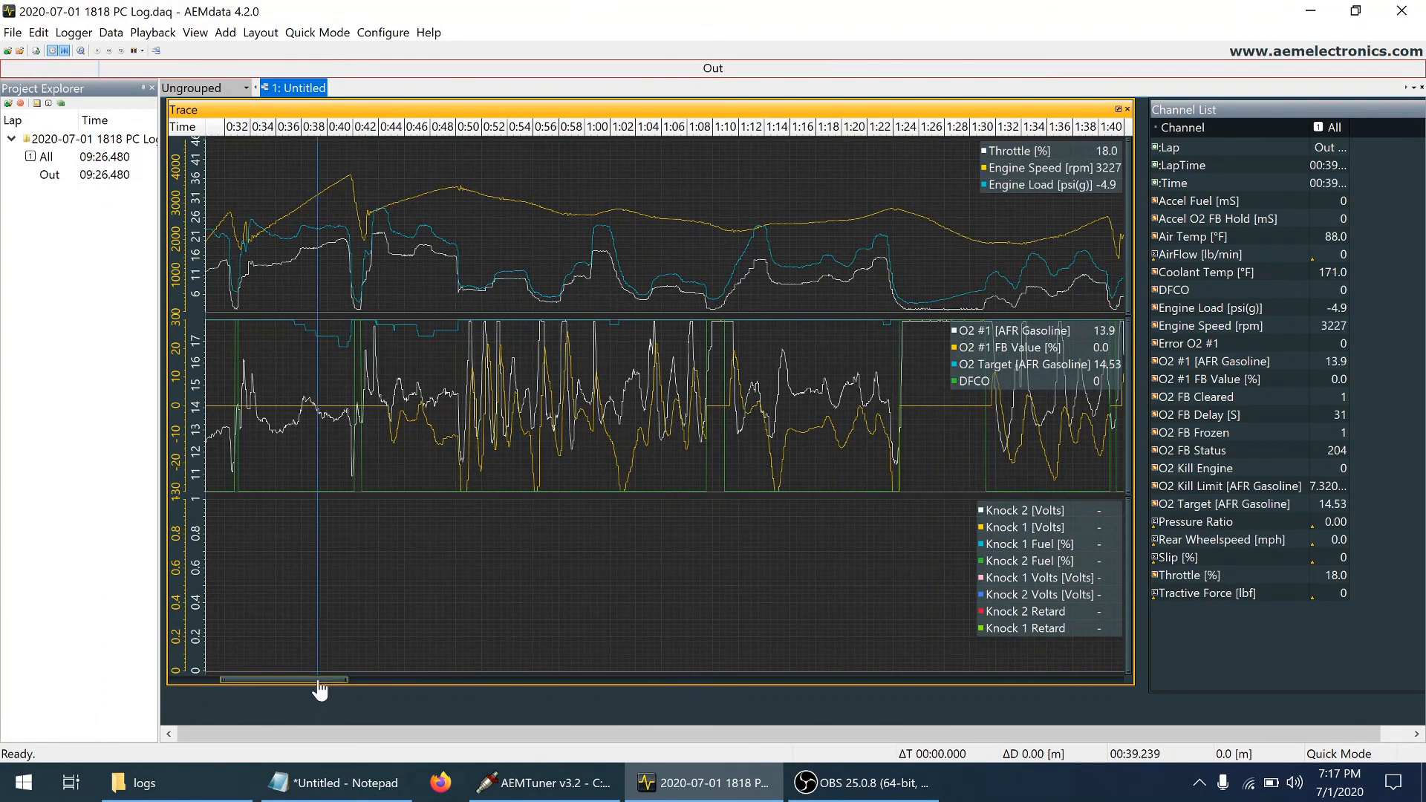
{"action": "left_click_drag", "start_coordinate": [317, 682], "coordinate": [307, 682]}
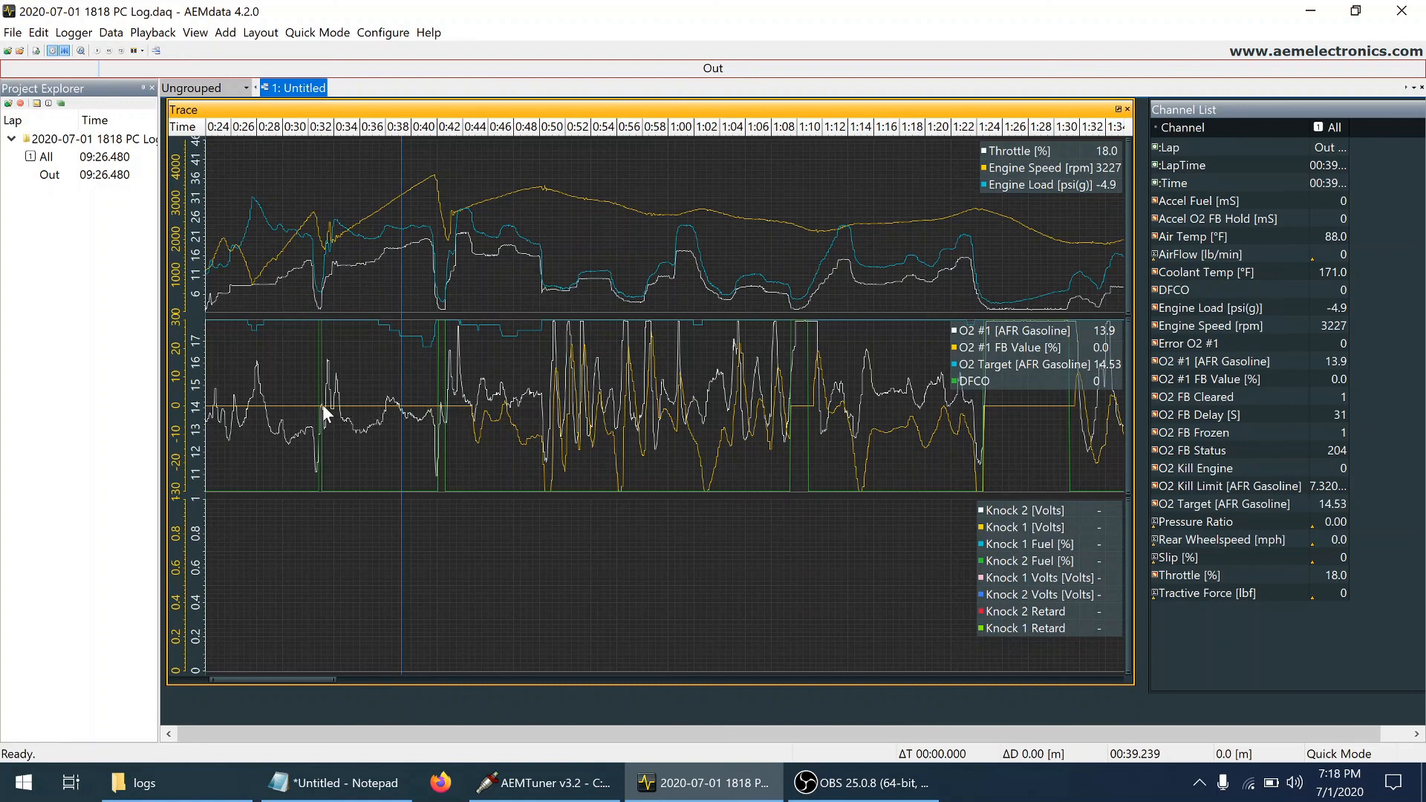
Compare the O2 #1, O2 Target and O2 #1 FB values at several points between about 0:45 and 0:49
{"action": "left_click", "coordinate": [486, 397]}
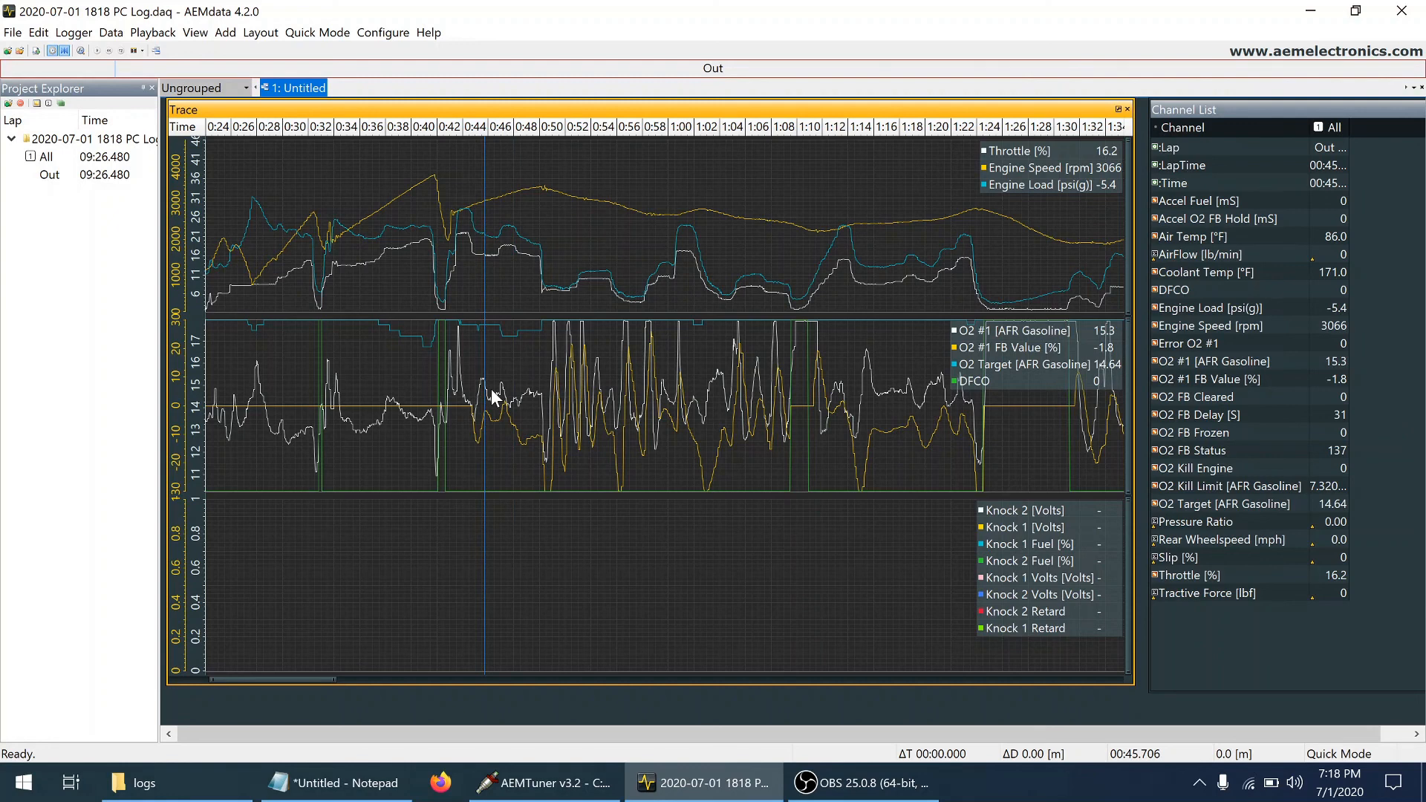
{"action": "left_click", "coordinate": [491, 391]}
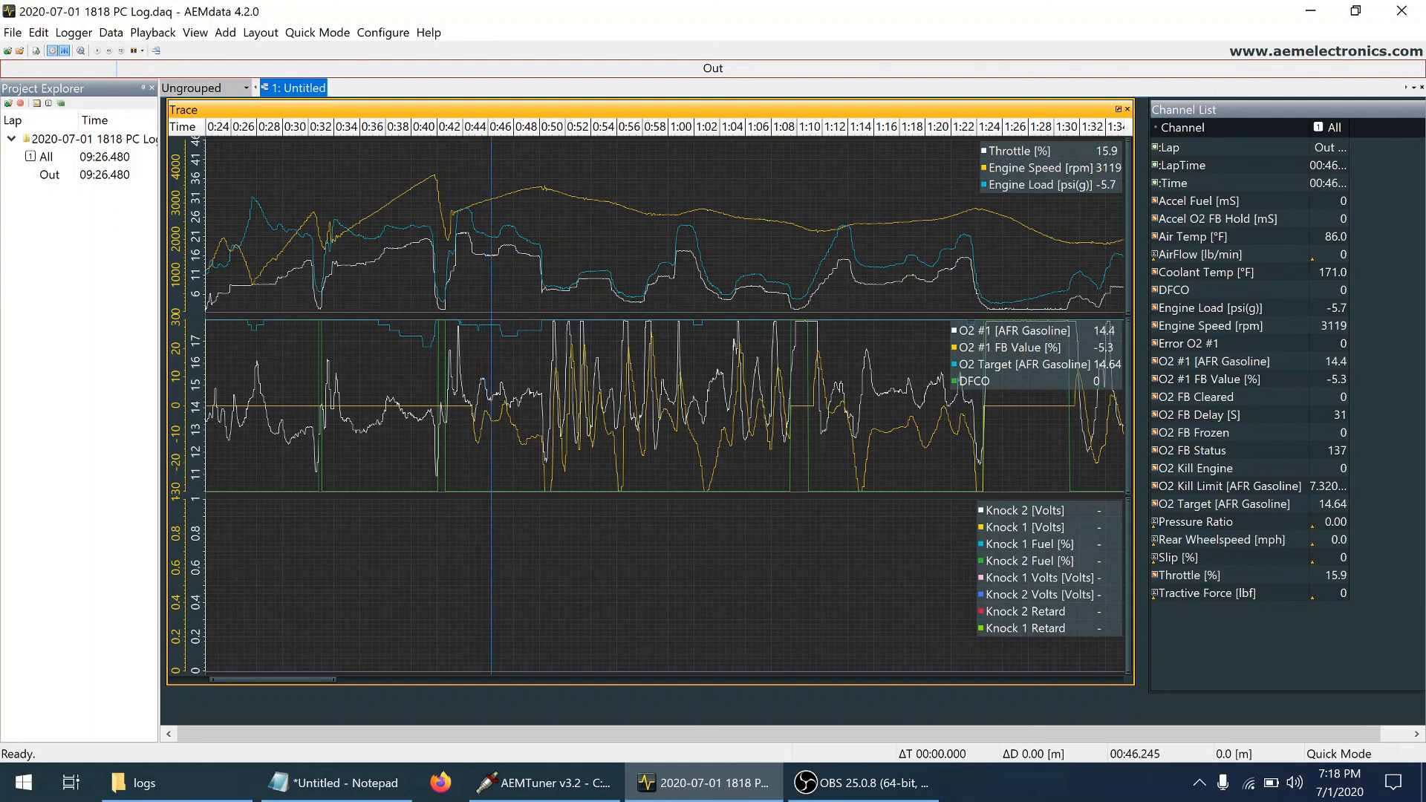
{"action": "left_click", "coordinate": [525, 395]}
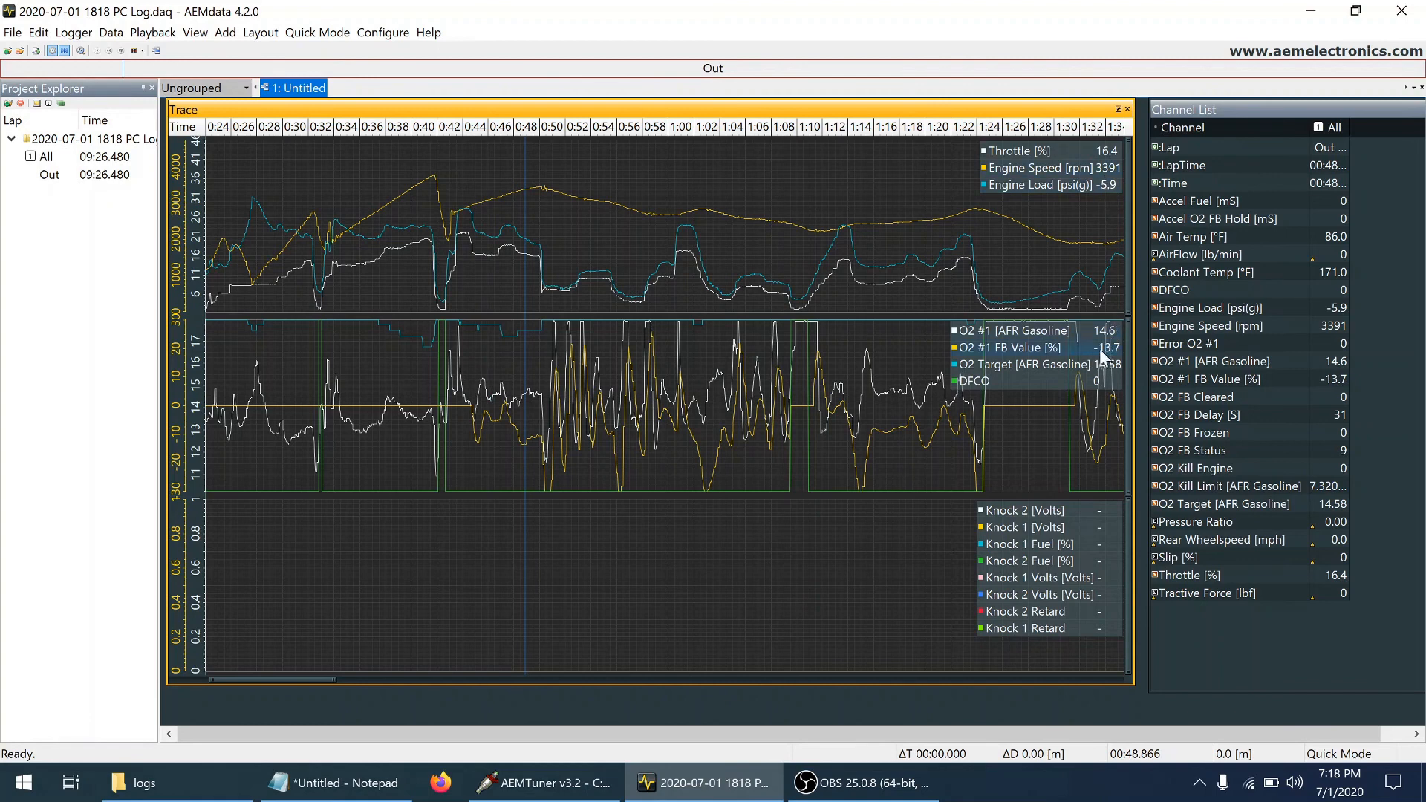
{"action": "left_click", "coordinate": [493, 377]}
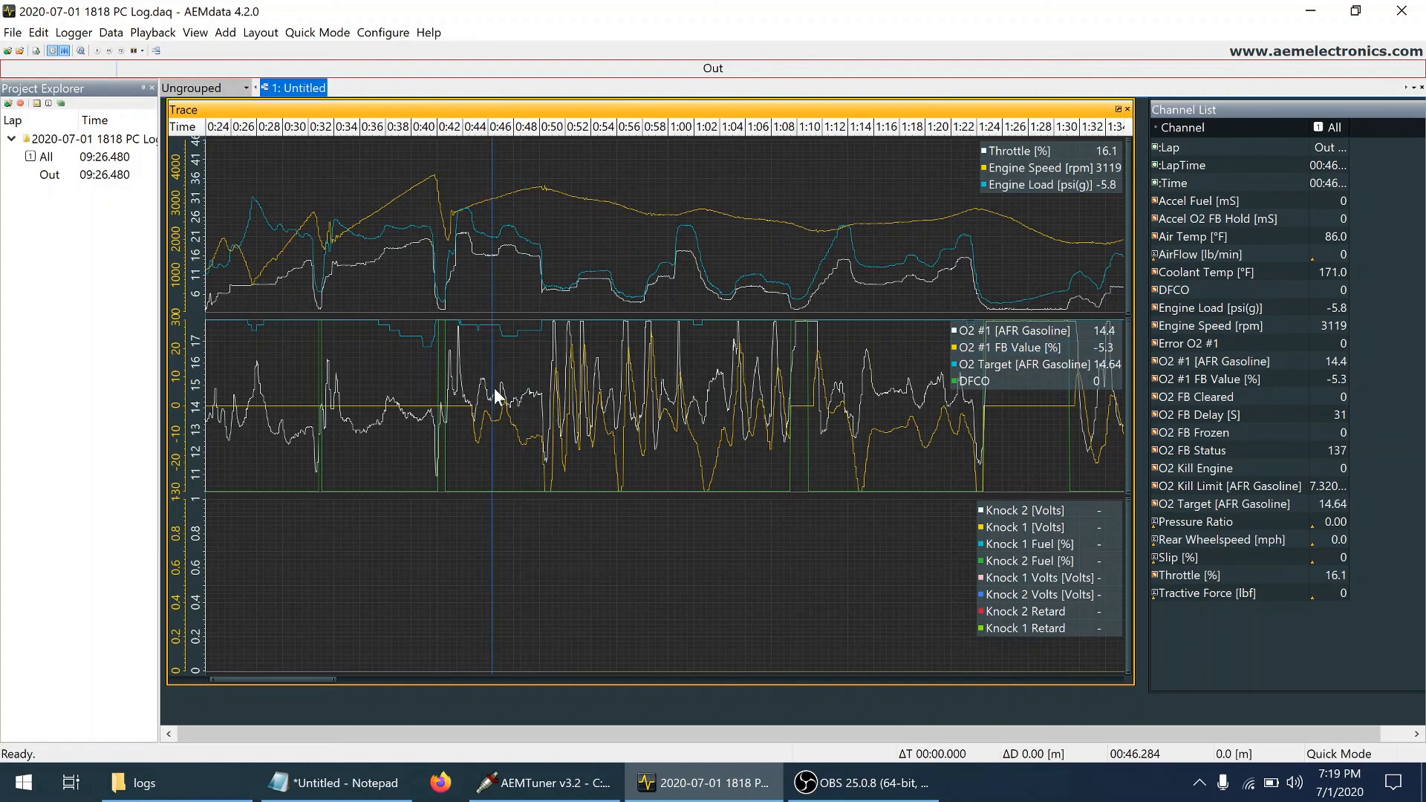
Step the log cursor through the O2 feedback oscillation from about 0:50 to 0:53
{"action": "left_click", "coordinate": [551, 400]}
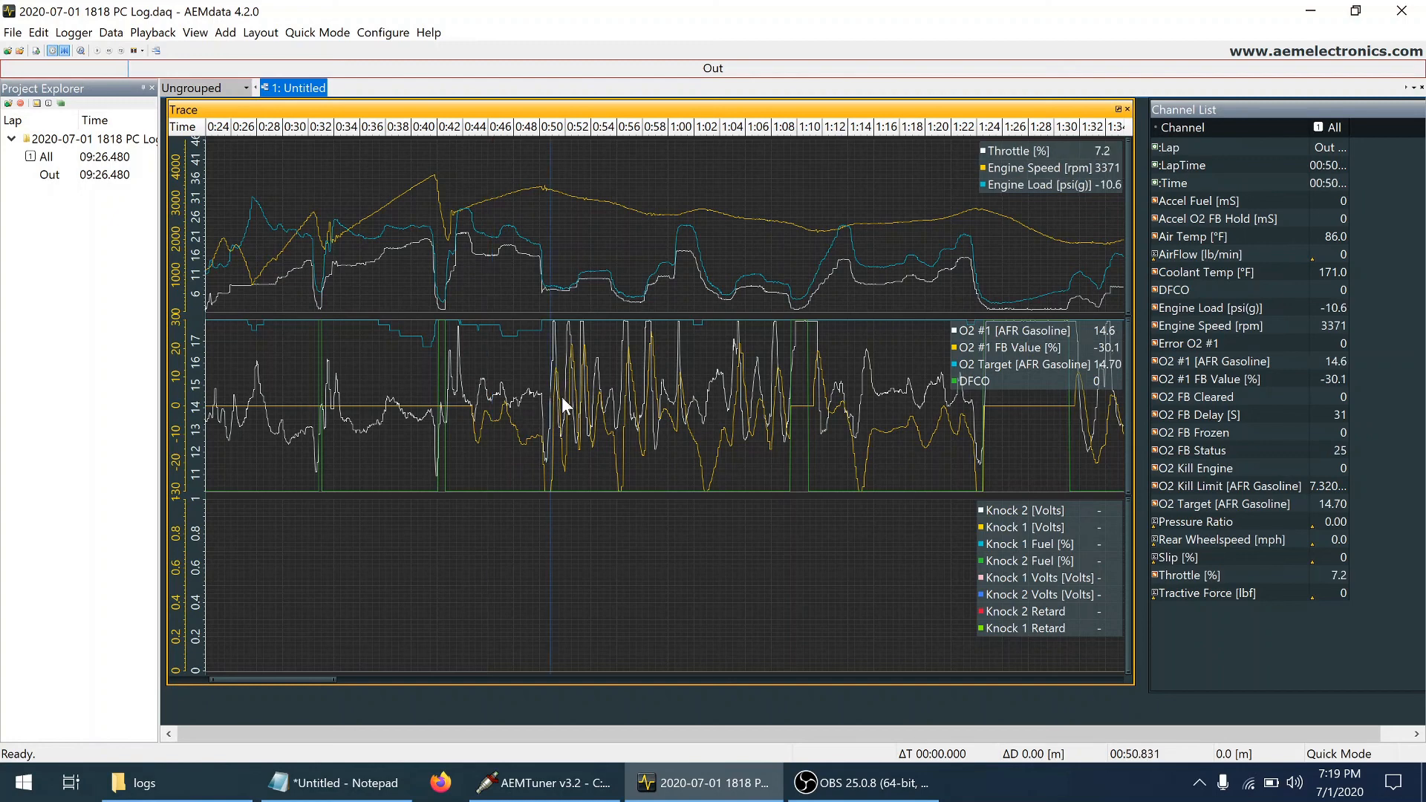
{"action": "key", "text": "Right"}
{"action": "key", "text": "Right"}
{"action": "key", "text": "Right"}
{"action": "key", "text": "Right"}
{"action": "key", "text": "Right"}
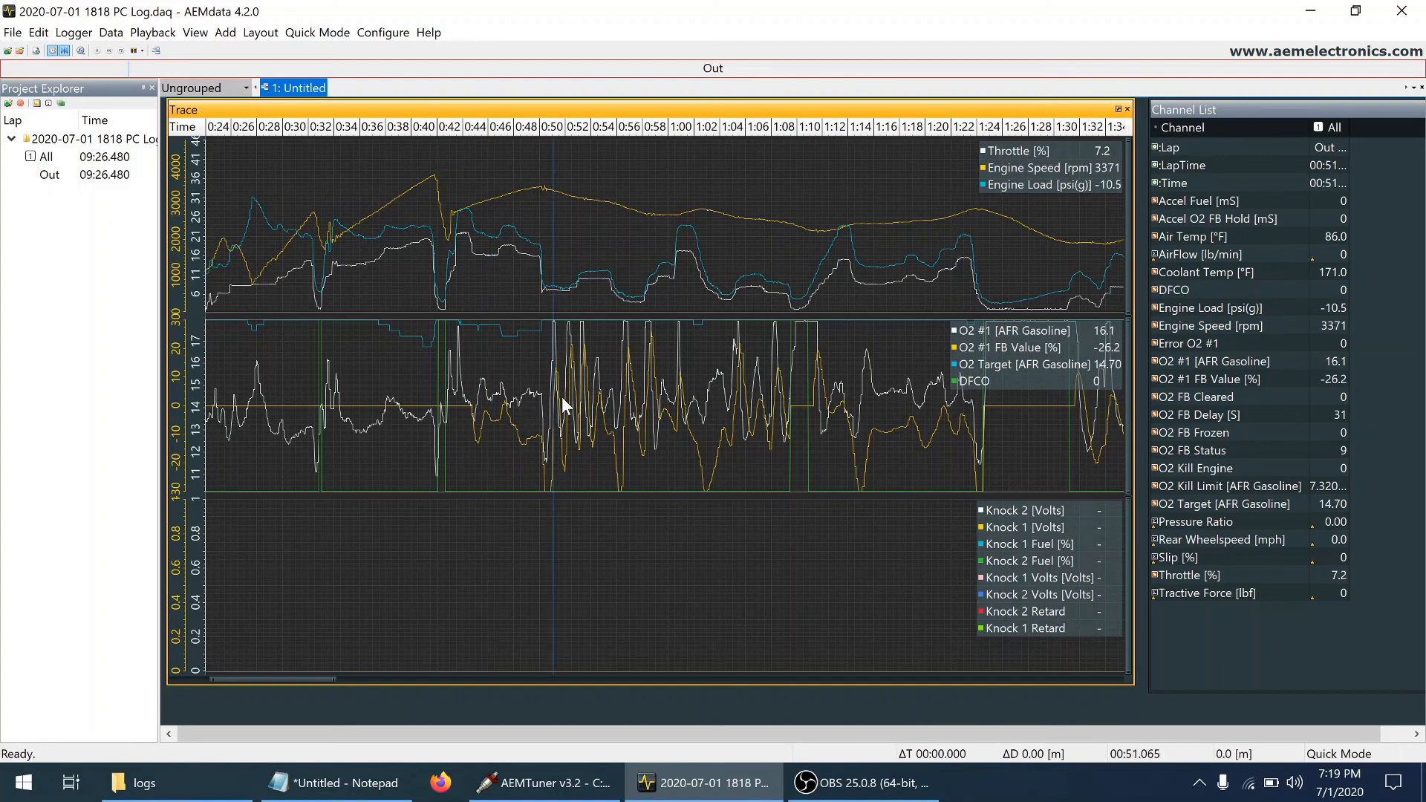
{"action": "key", "text": "Right"}
{"action": "key", "text": "Right"}
{"action": "key", "text": "Right"}
{"action": "key", "text": "Right"}
{"action": "key", "text": "Right"}
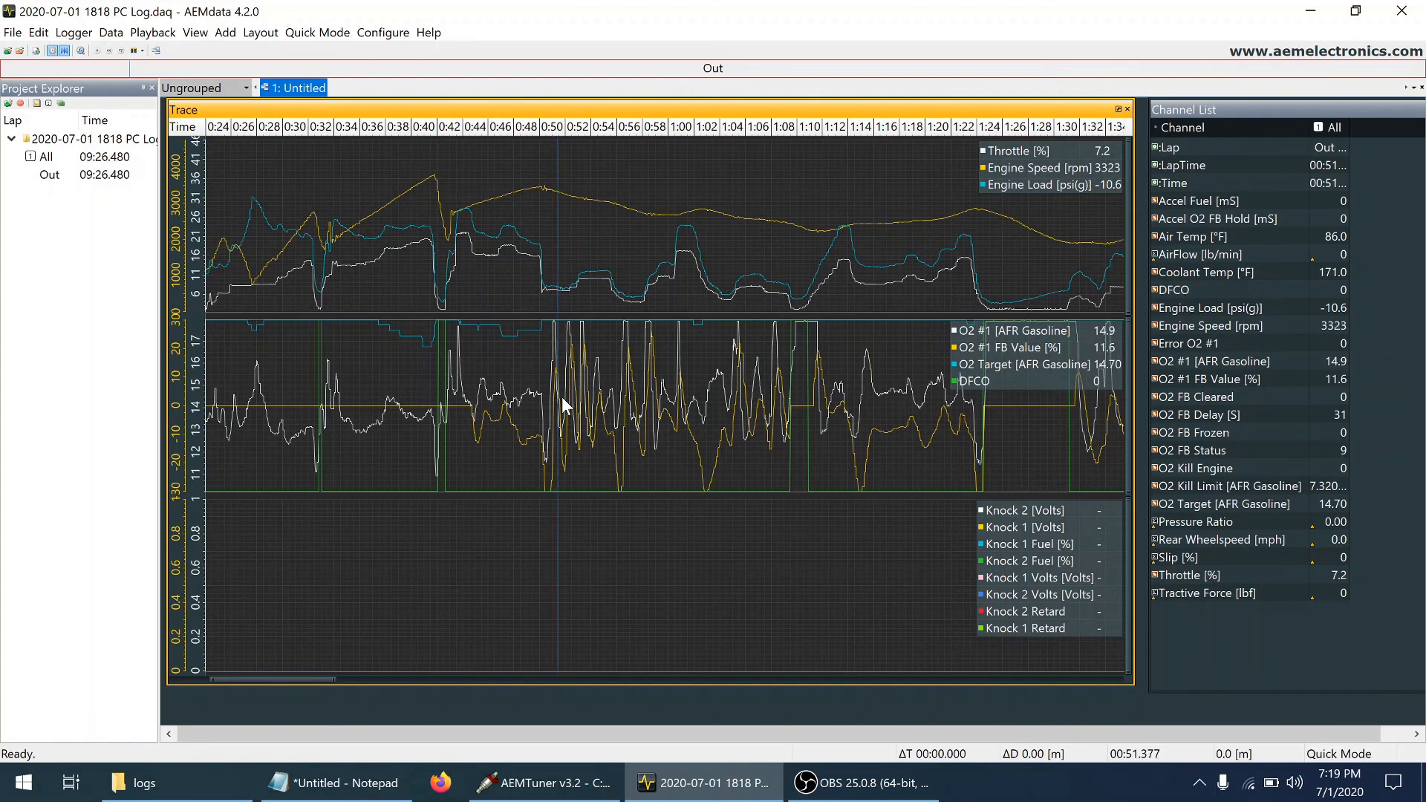
{"action": "key", "text": "Right"}
{"action": "key", "text": "Right"}
{"action": "key", "text": "Right"}
{"action": "key", "text": "Right"}
{"action": "key", "text": "Right"}
{"action": "key", "text": "Right"}
{"action": "key", "text": "Right"}
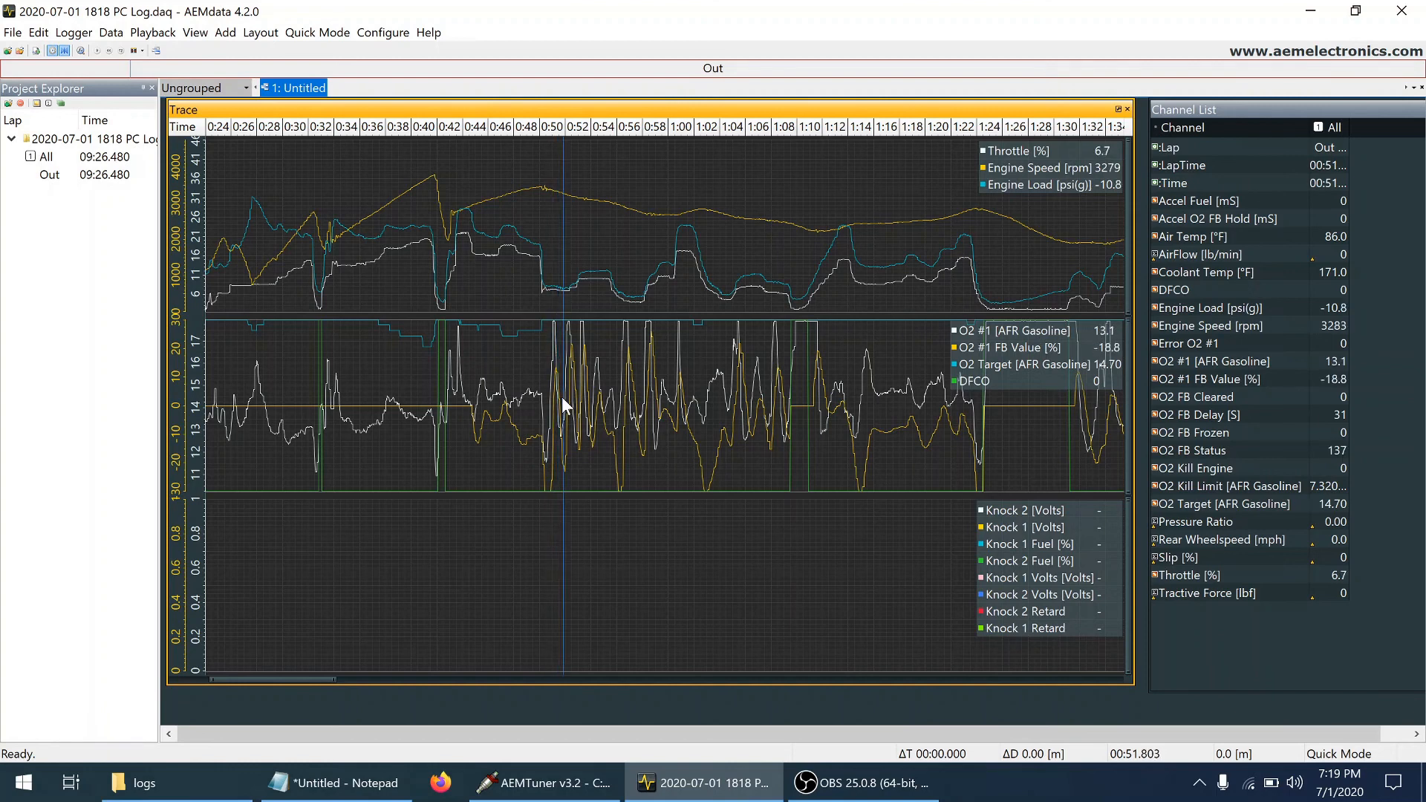
{"action": "key", "text": "Right"}
{"action": "key", "text": "Right"}
{"action": "key", "text": "Right"}
{"action": "key", "text": "Right"}
{"action": "key", "text": "Right"}
{"action": "key", "text": "Right"}
{"action": "key", "text": "Right"}
{"action": "key", "text": "Right"}
{"action": "key", "text": "Right"}
{"action": "key", "text": "Right"}
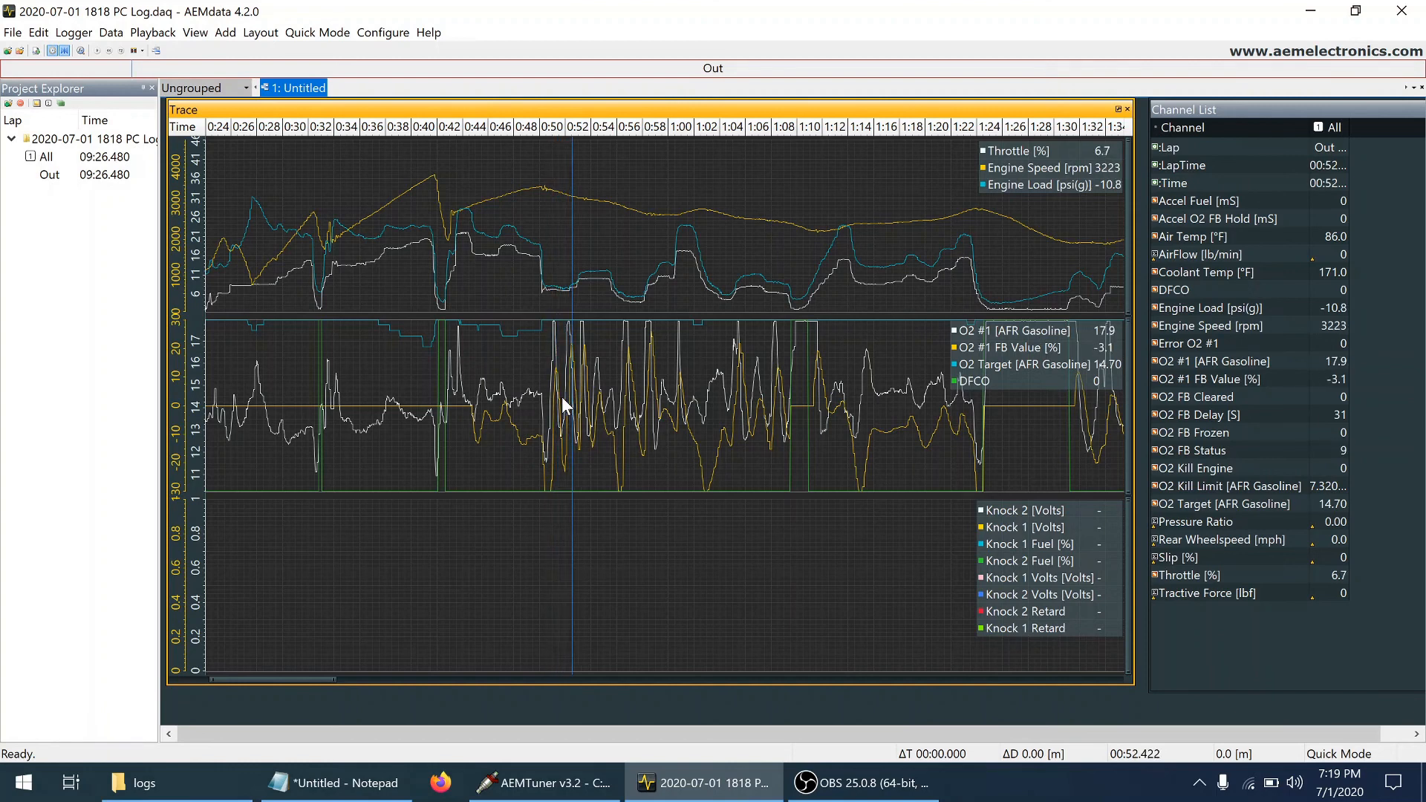
{"action": "key", "text": "Right"}
{"action": "key", "text": "Right"}
{"action": "key", "text": "Right"}
{"action": "key", "text": "Right"}
{"action": "key", "text": "Right"}
{"action": "key", "text": "Right"}
{"action": "key", "text": "Right"}
{"action": "key", "text": "Right"}
{"action": "key", "text": "Right"}
{"action": "key", "text": "Right"}
{"action": "key", "text": "Right"}
{"action": "key", "text": "Right"}
{"action": "key", "text": "Right"}
{"action": "key", "text": "Right"}
{"action": "key", "text": "Right"}
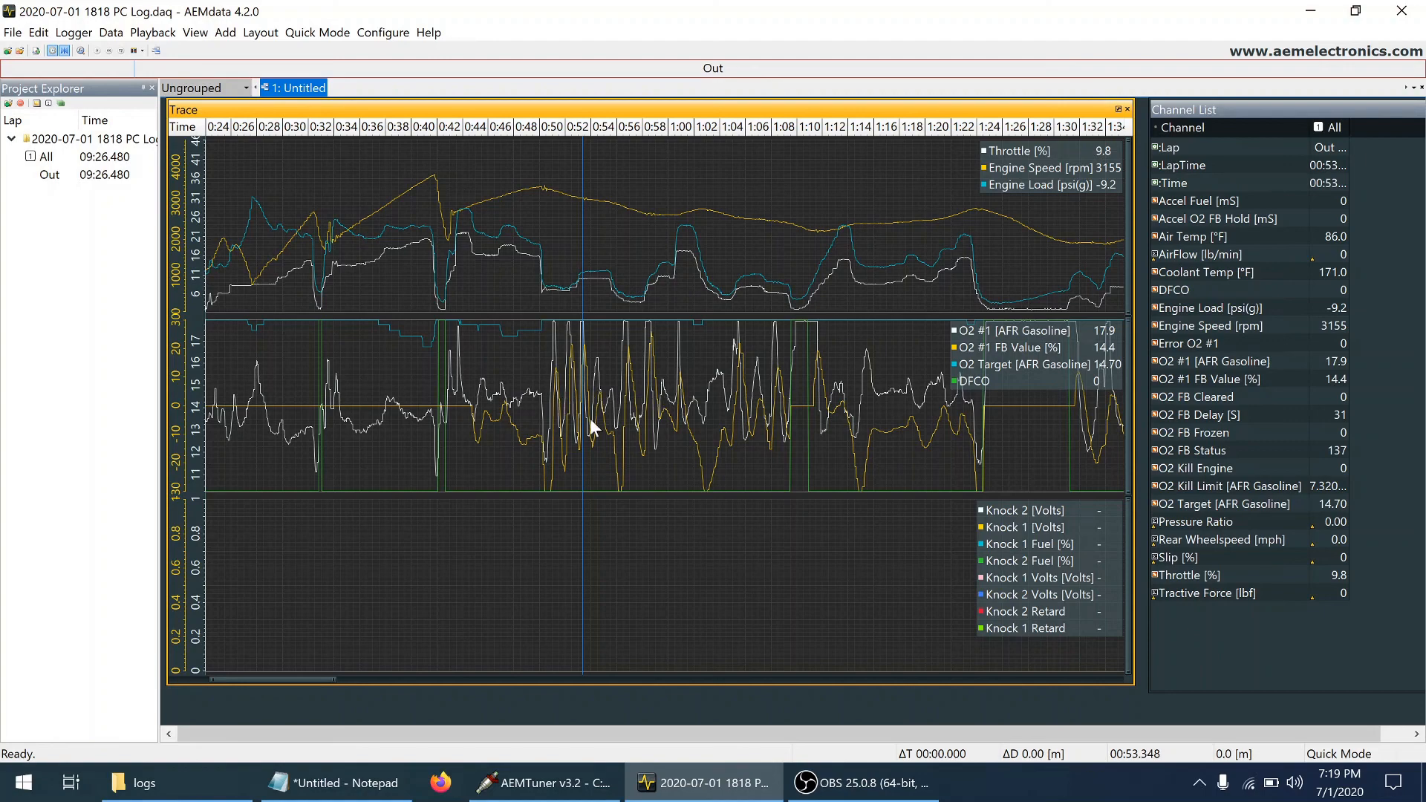
Bring the log section from about 0:55 to 1:51 into view and inspect the DFCO event at about 1:10
{"action": "scroll", "coordinate": [590, 417], "scroll_direction": "up", "scroll_amount": 4}
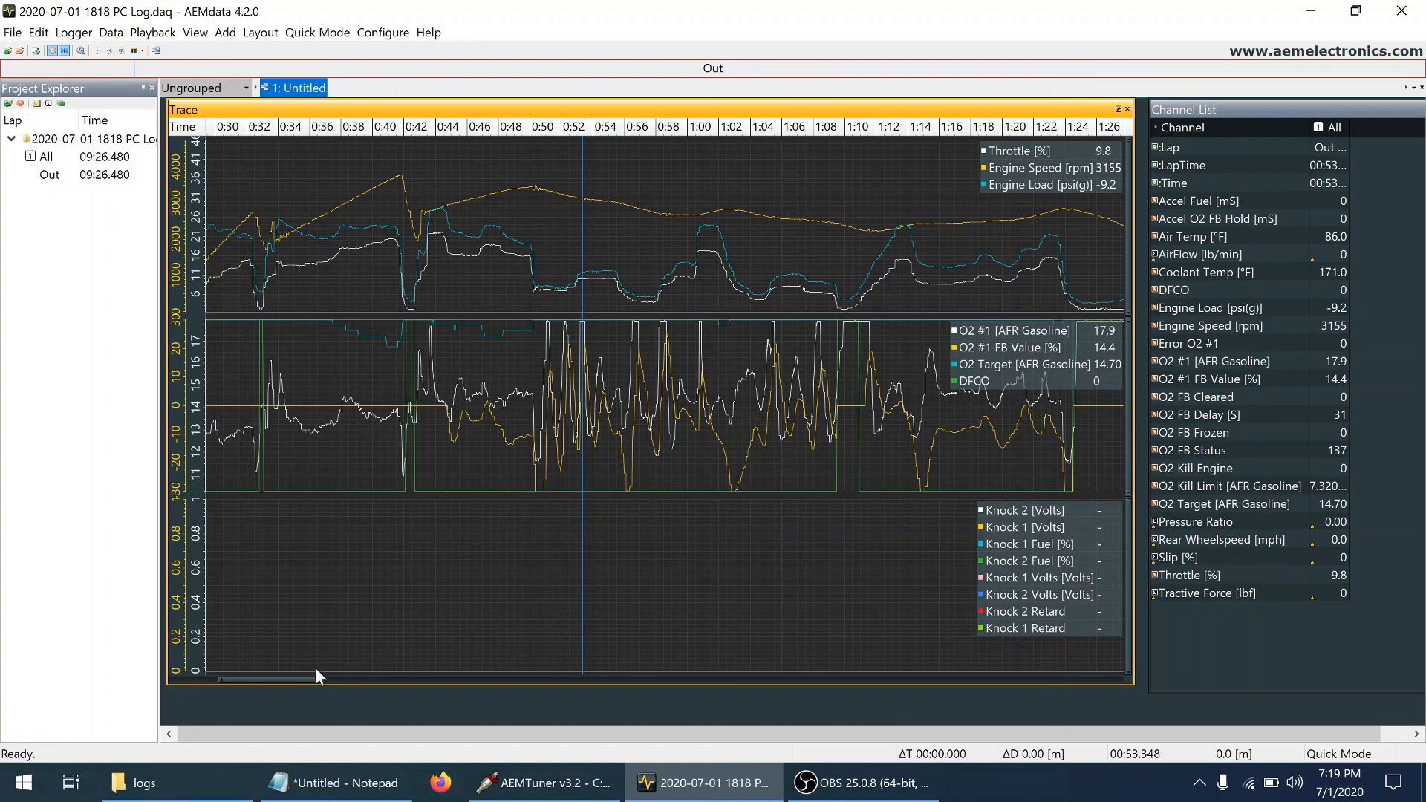
{"action": "left_click", "coordinate": [293, 671]}
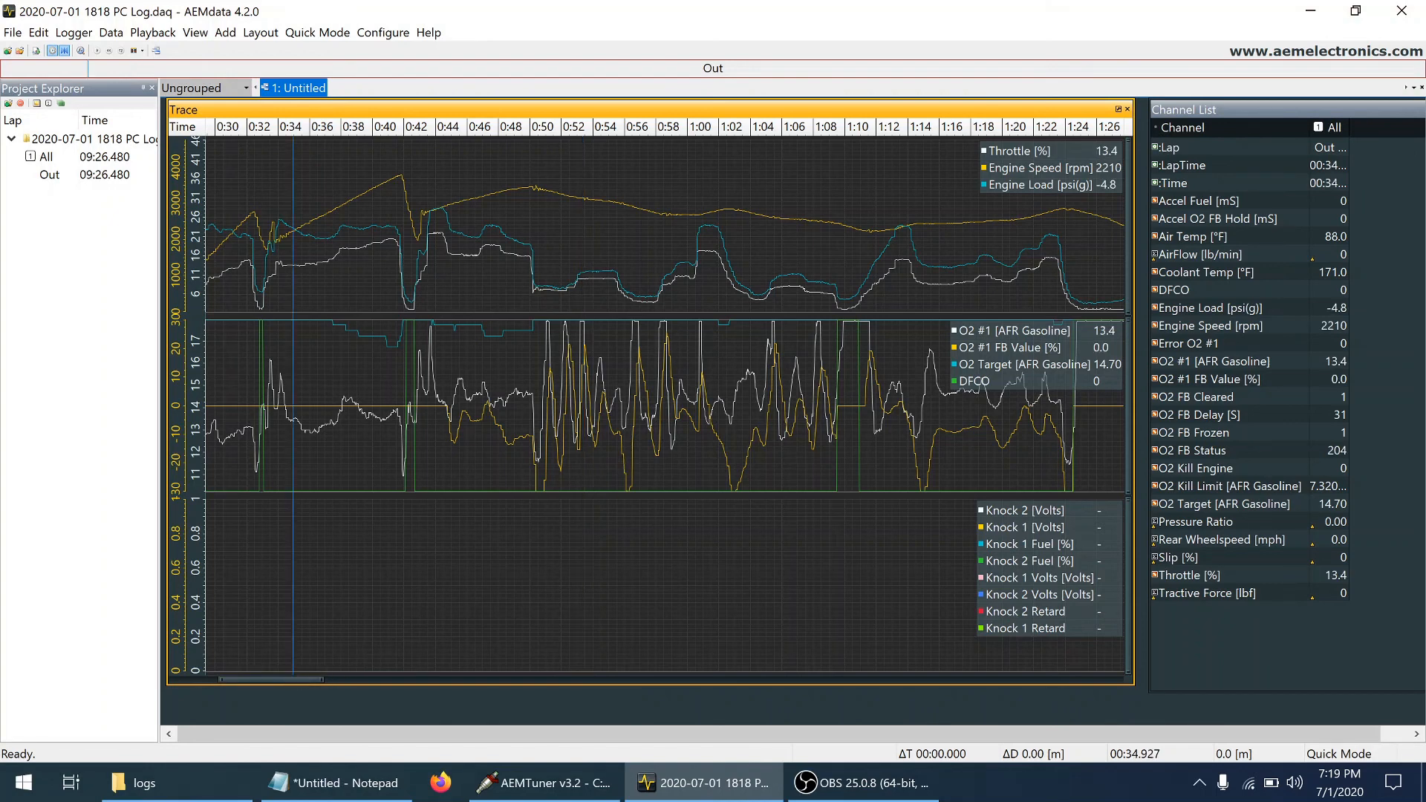
{"action": "left_click_drag", "start_coordinate": [282, 680], "coordinate": [303, 681]}
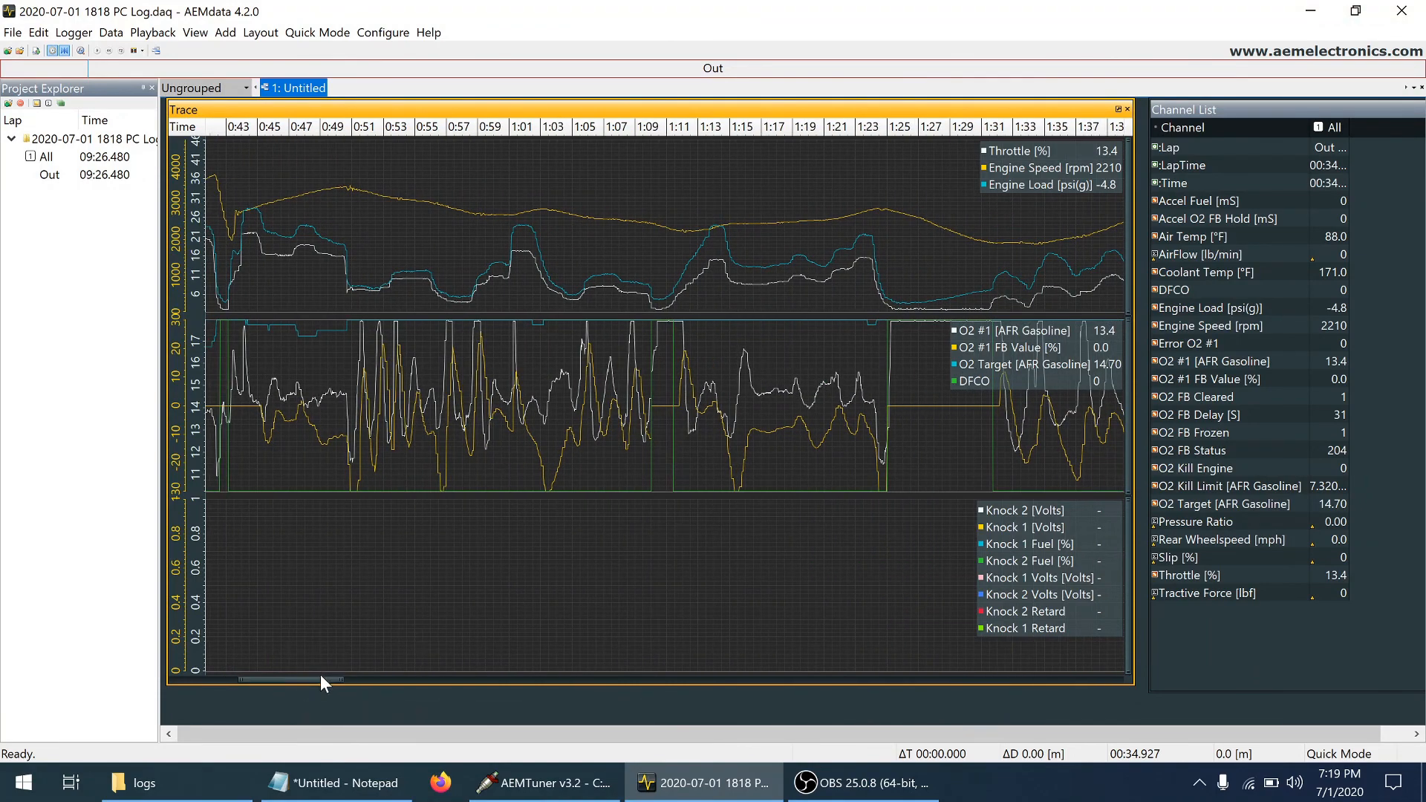
{"action": "left_click_drag", "start_coordinate": [312, 691], "coordinate": [334, 693]}
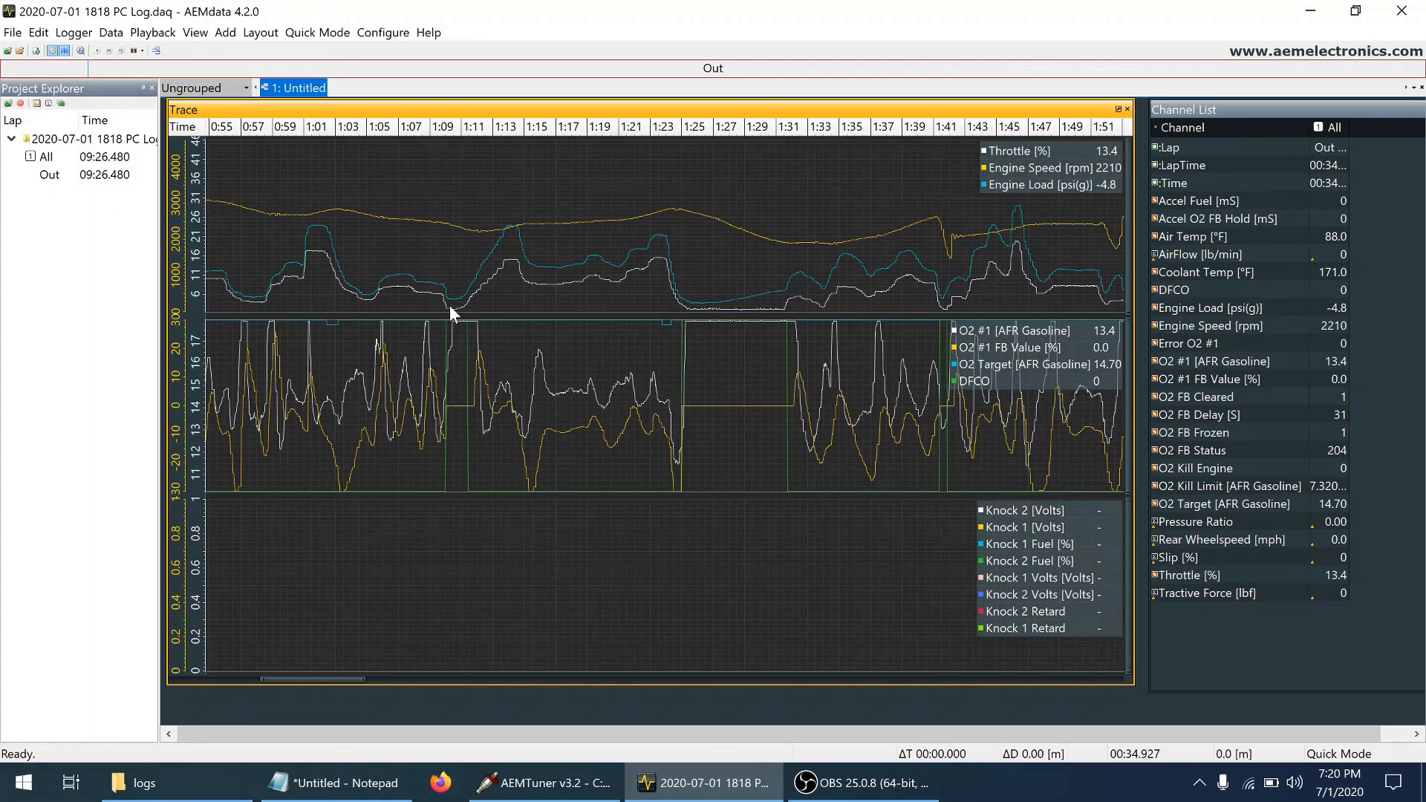
{"action": "left_click", "coordinate": [456, 399]}
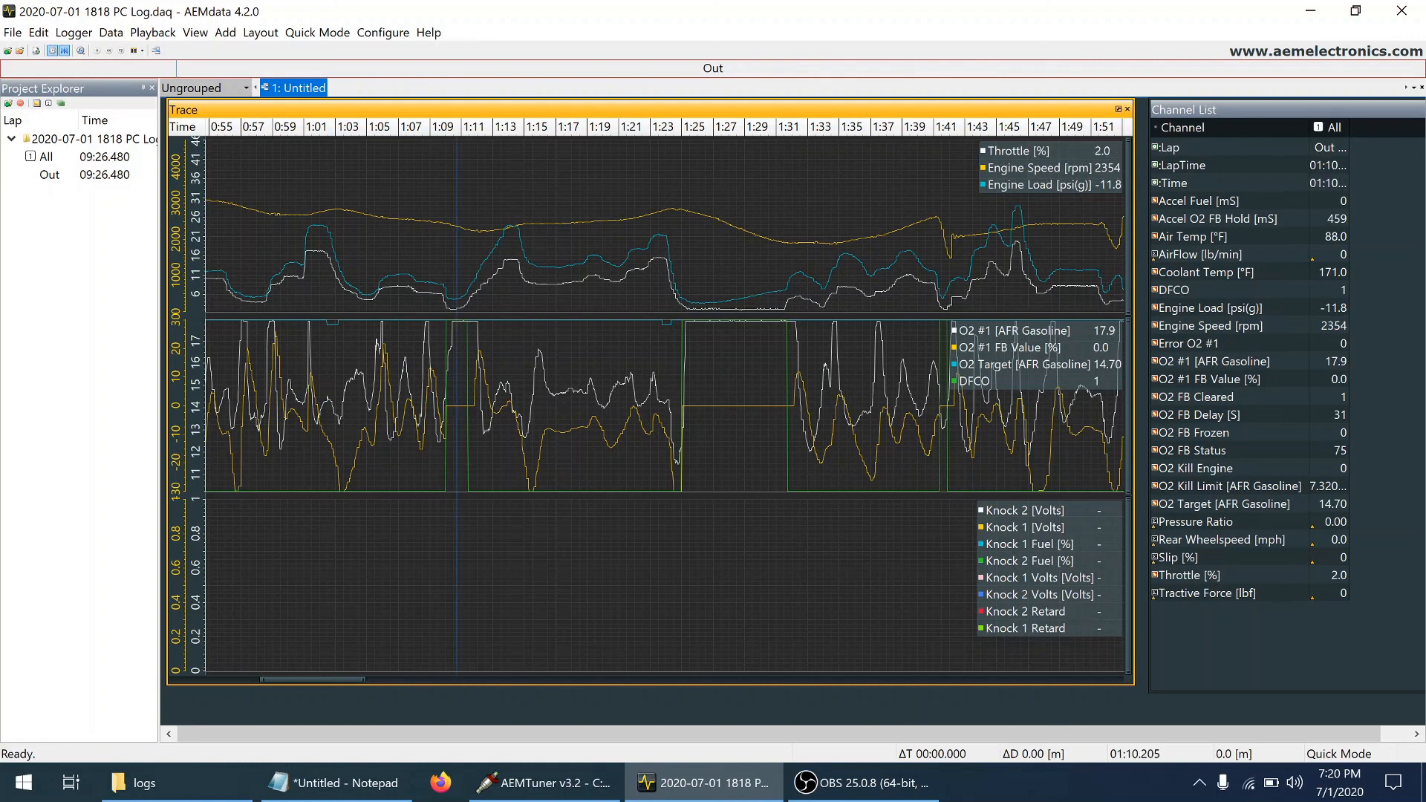
Examine throttle, engine load and O2 feedback at several points between about 1:15 and 1:21, around the steady stretch near 1:17
{"action": "left_click", "coordinate": [571, 398]}
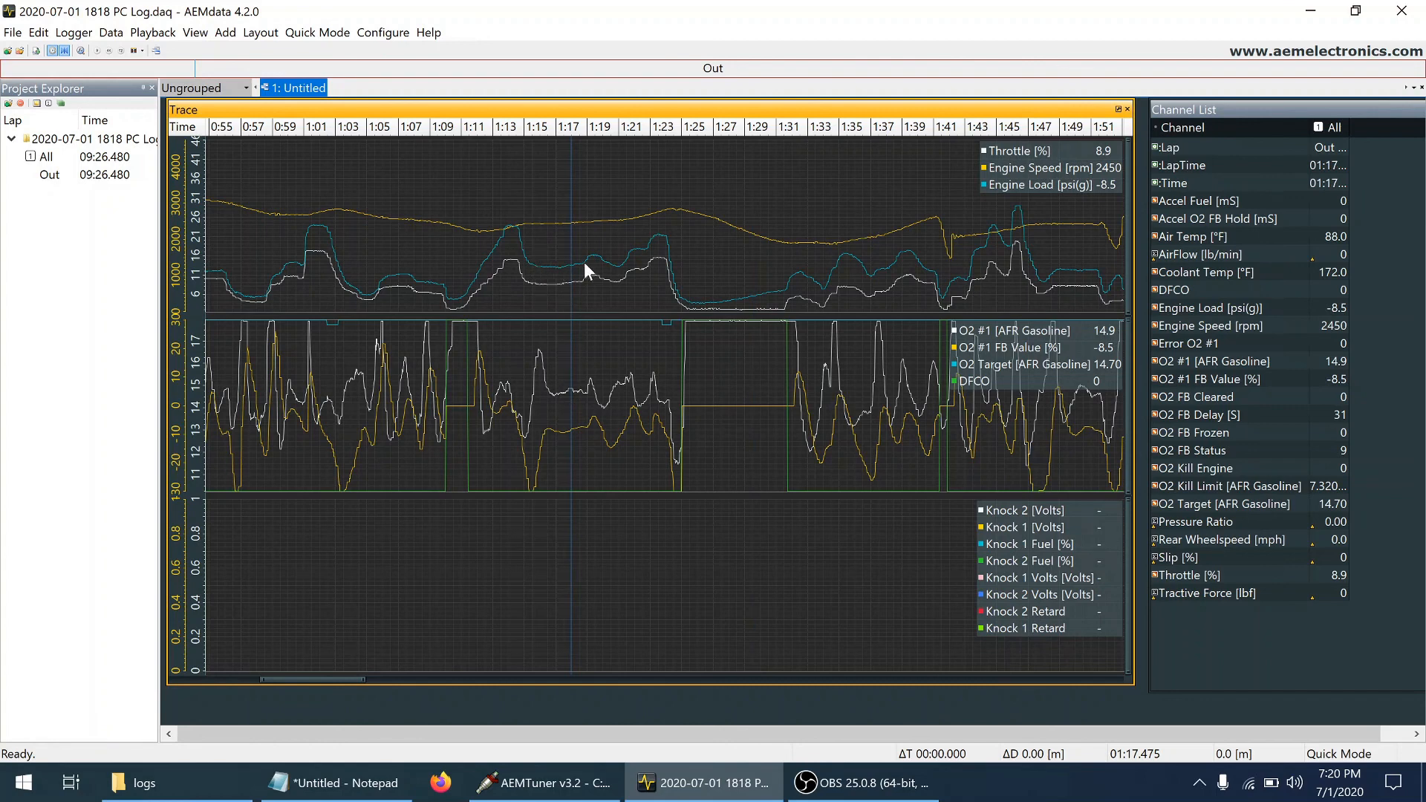
{"action": "left_click", "coordinate": [630, 256]}
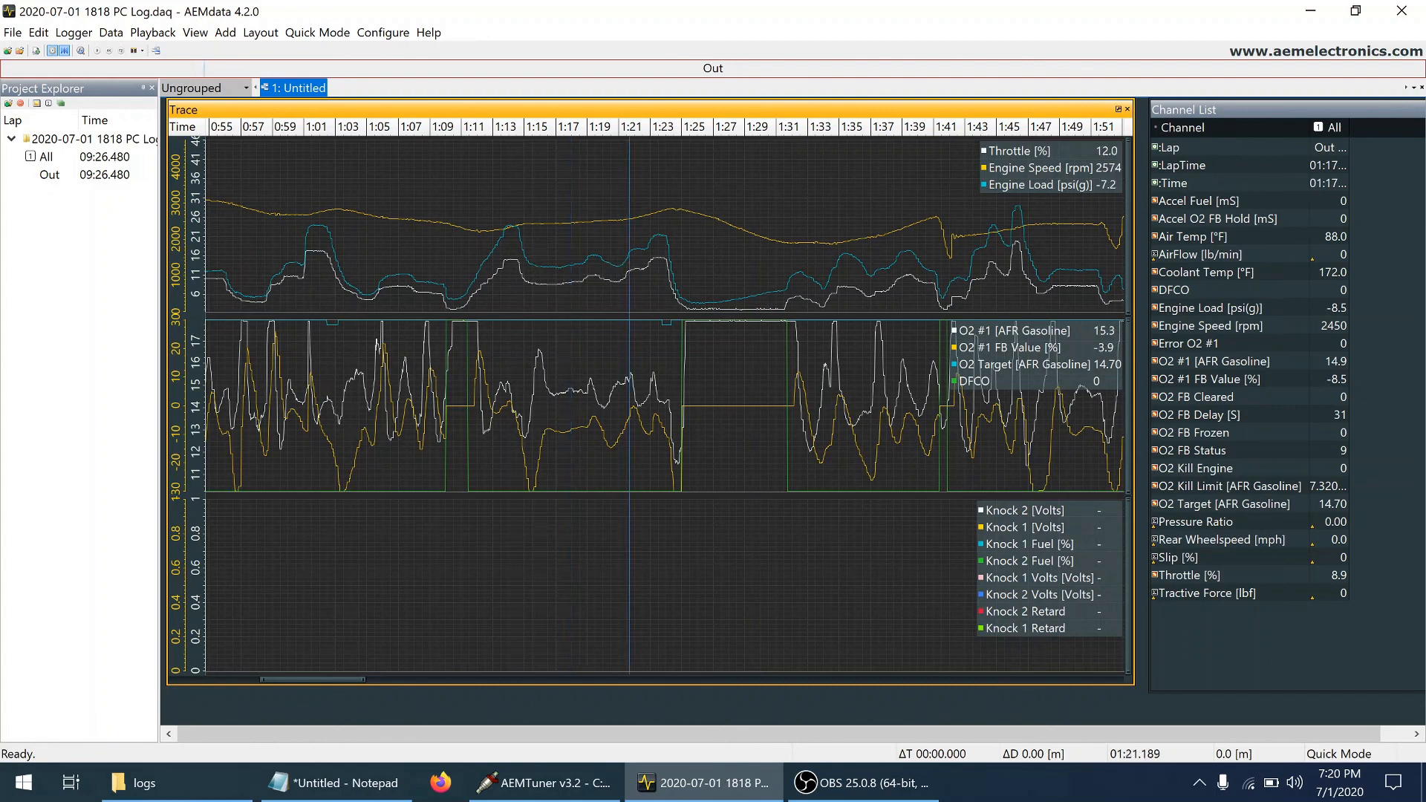
{"action": "left_click", "coordinate": [542, 257]}
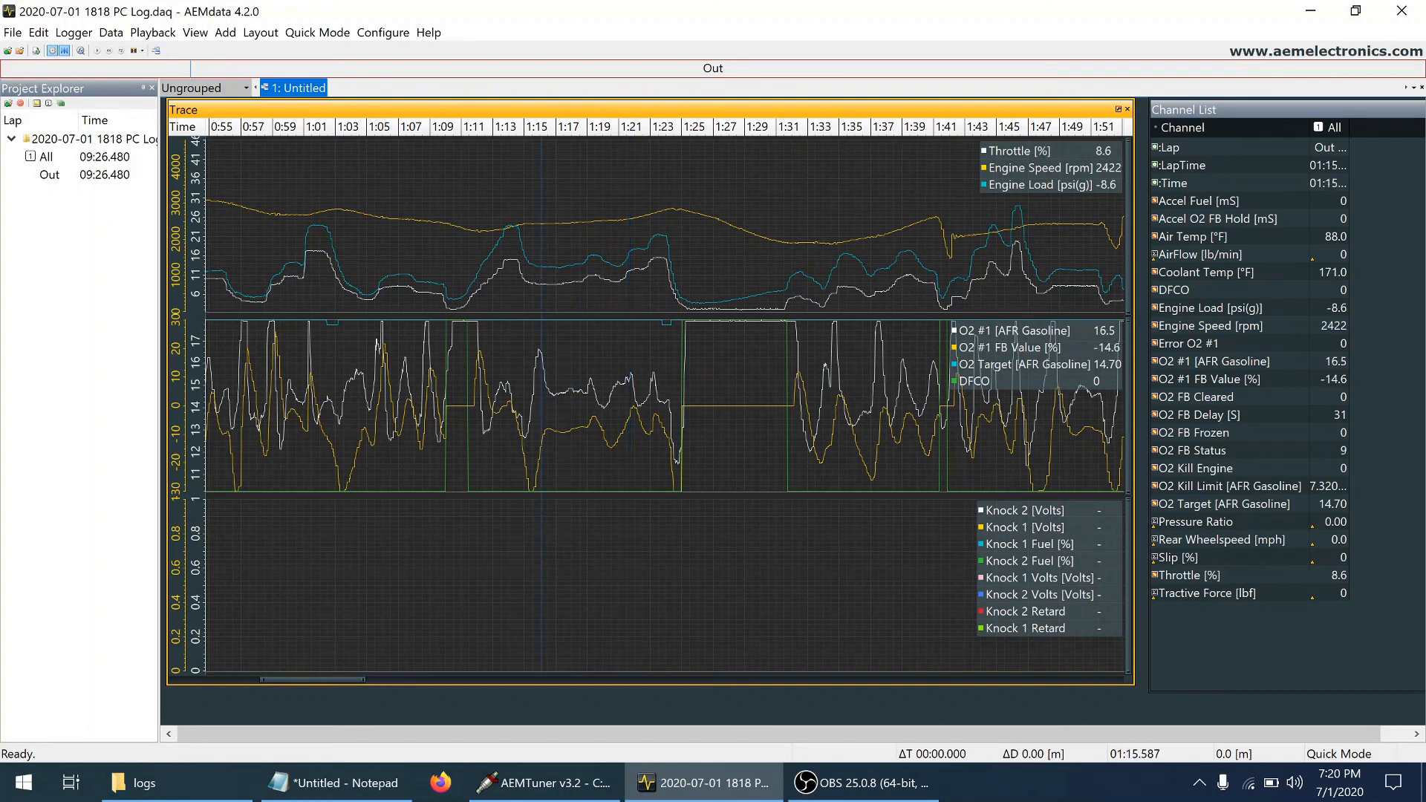
{"action": "left_click", "coordinate": [557, 281]}
{"action": "left_click", "coordinate": [576, 281]}
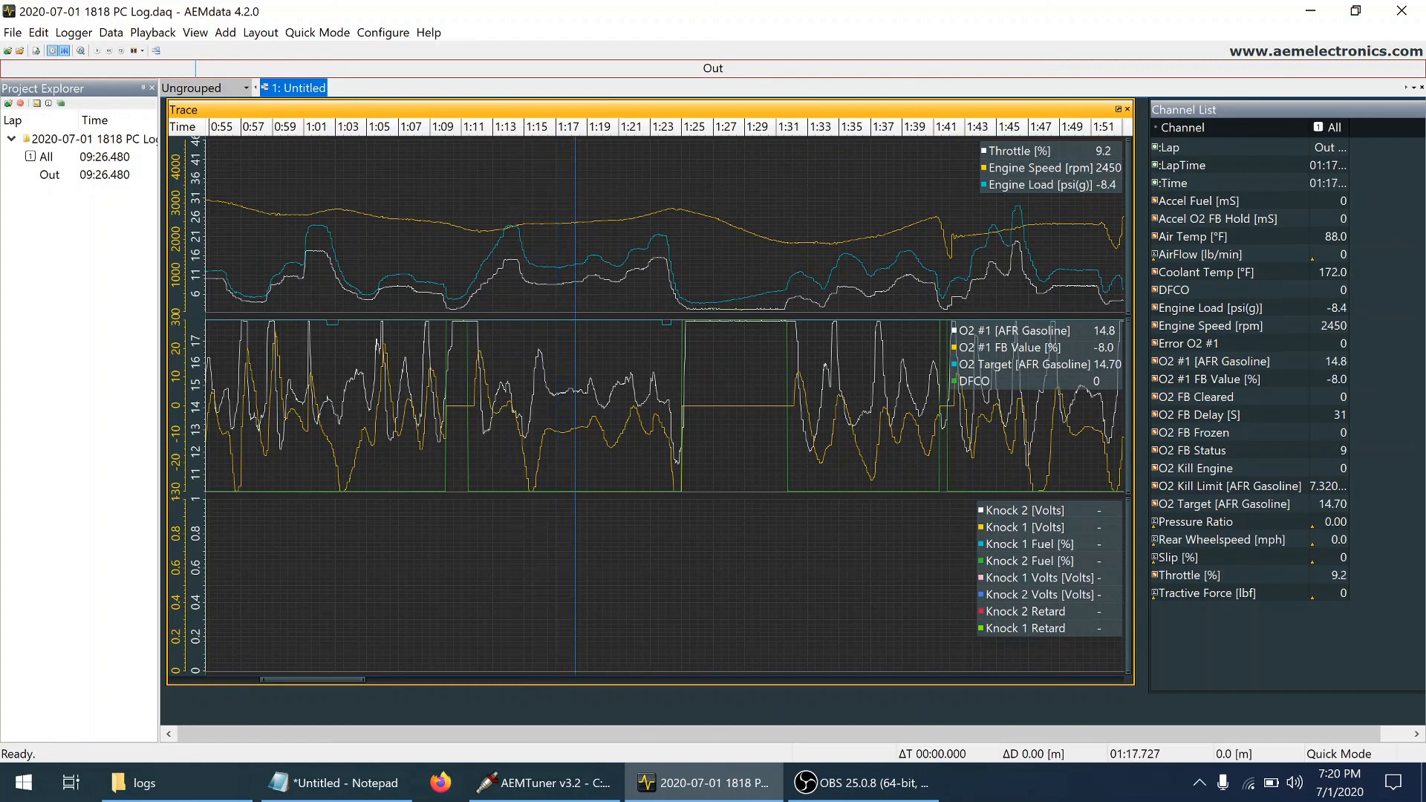
{"action": "left_click", "coordinate": [586, 274]}
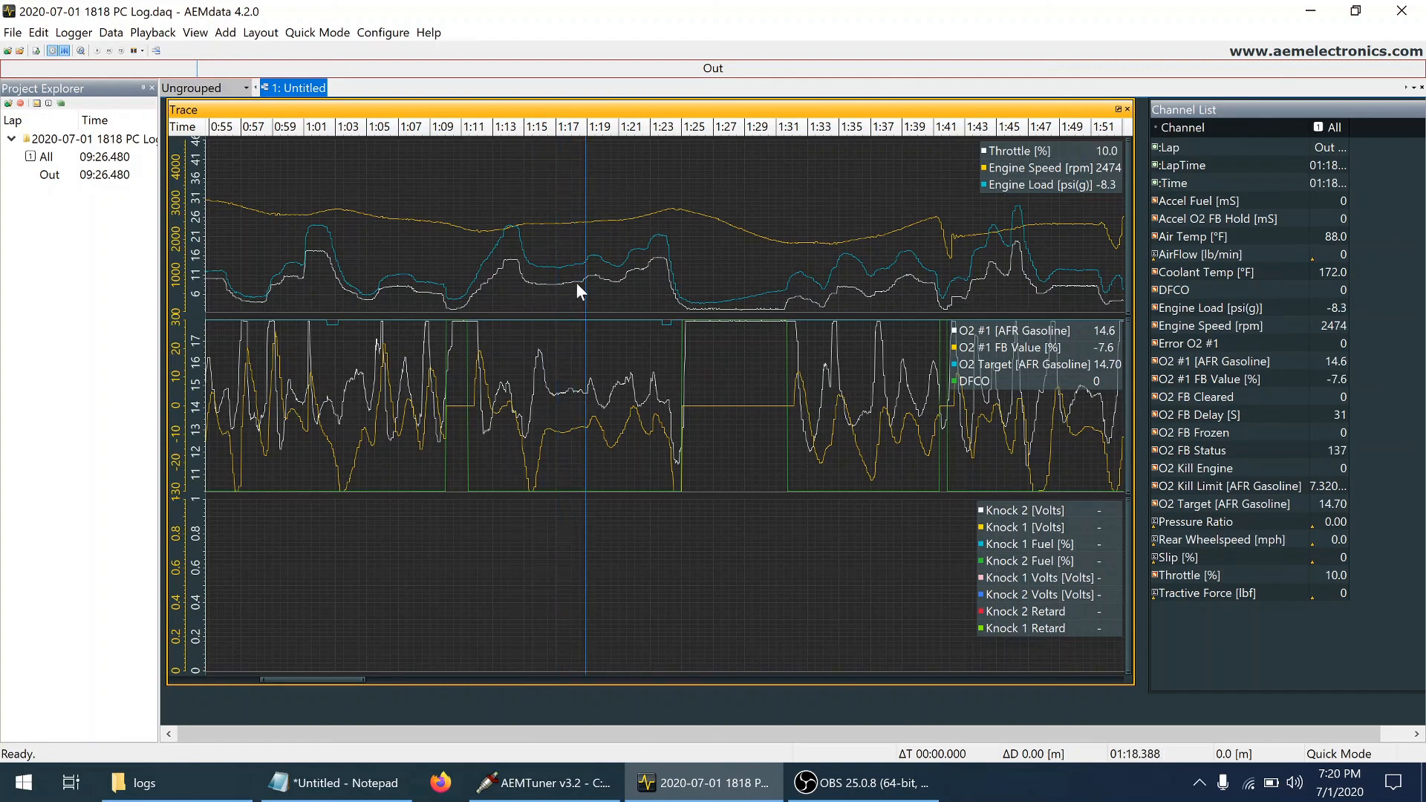
{"action": "left_click", "coordinate": [565, 390]}
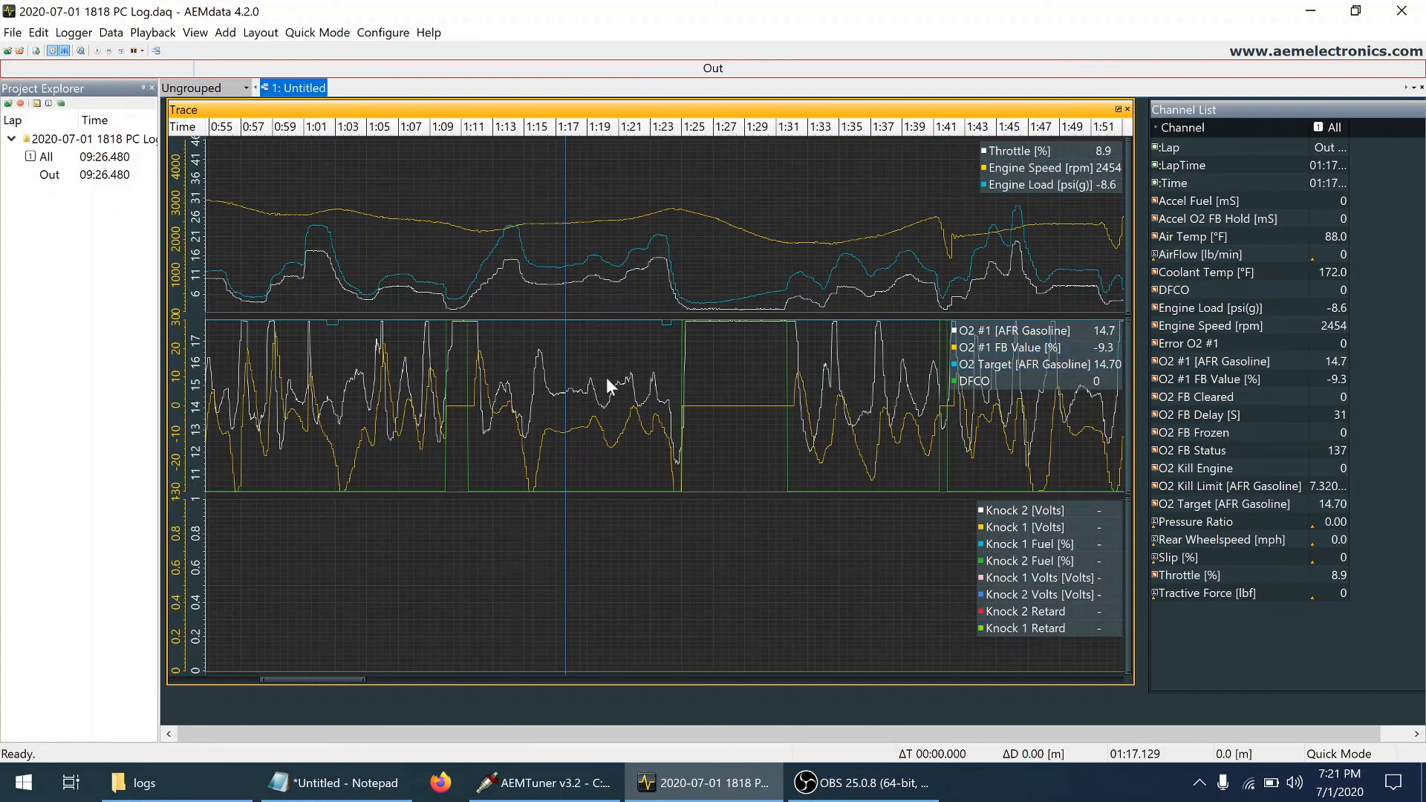
{"action": "left_click", "coordinate": [559, 398]}
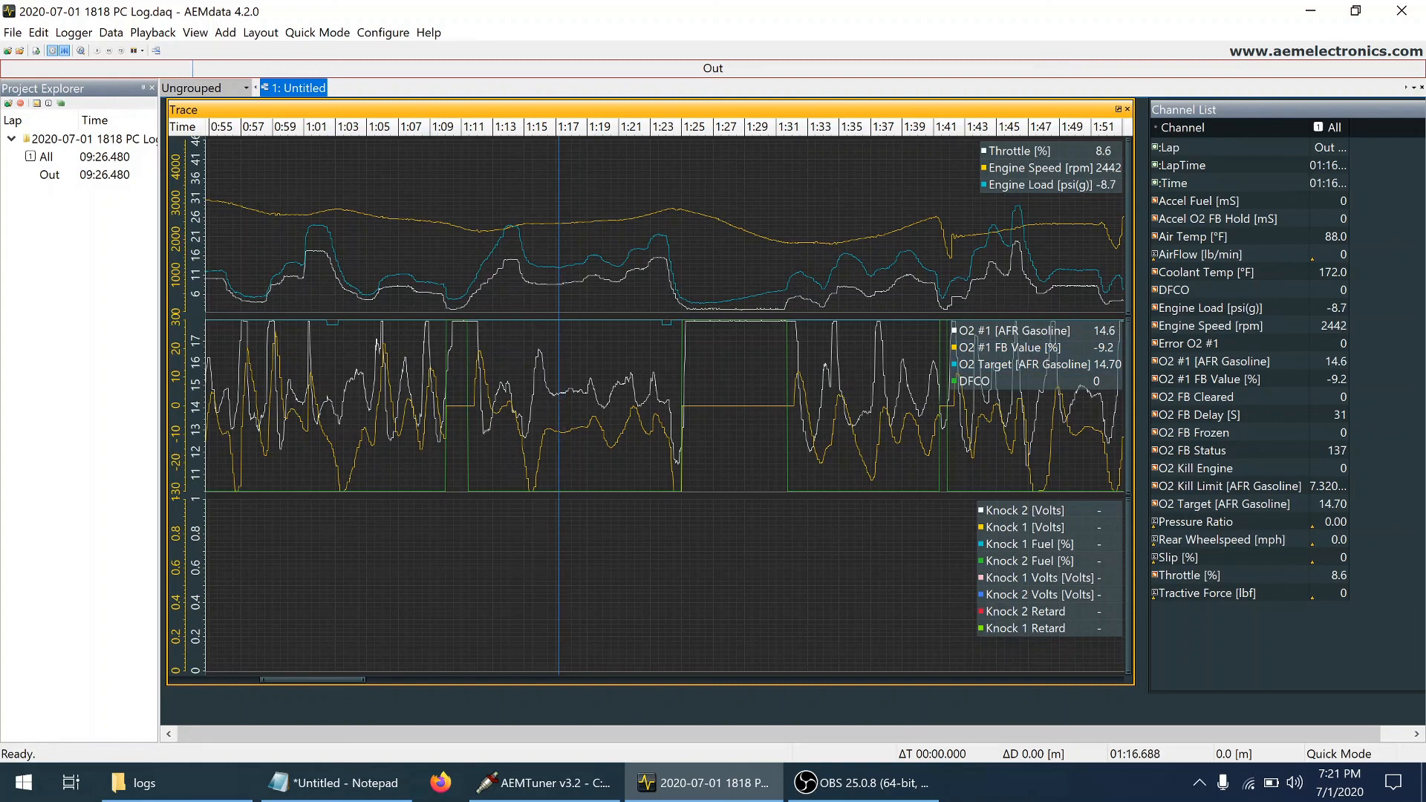
{"action": "left_click", "coordinate": [581, 398]}
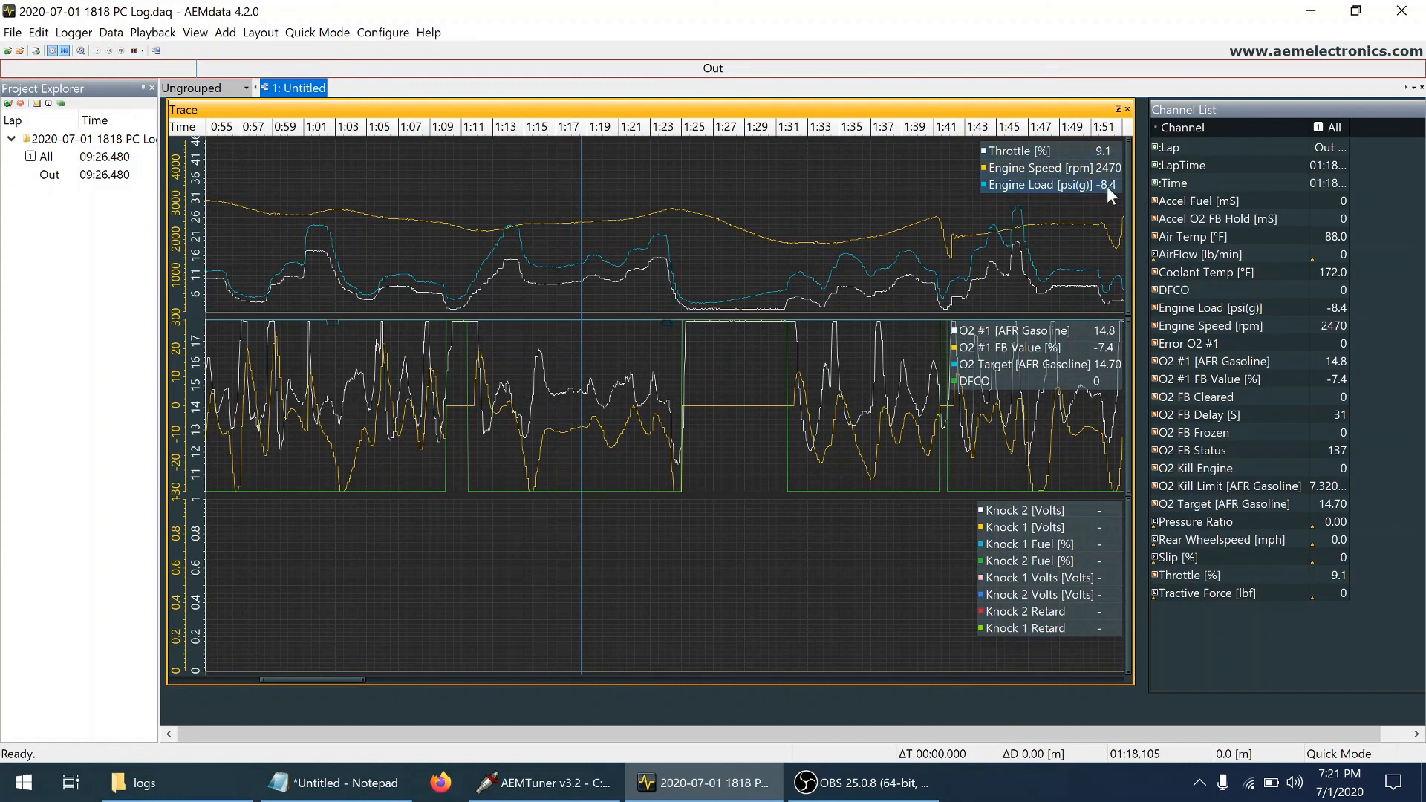
{"action": "left_click", "coordinate": [566, 394]}
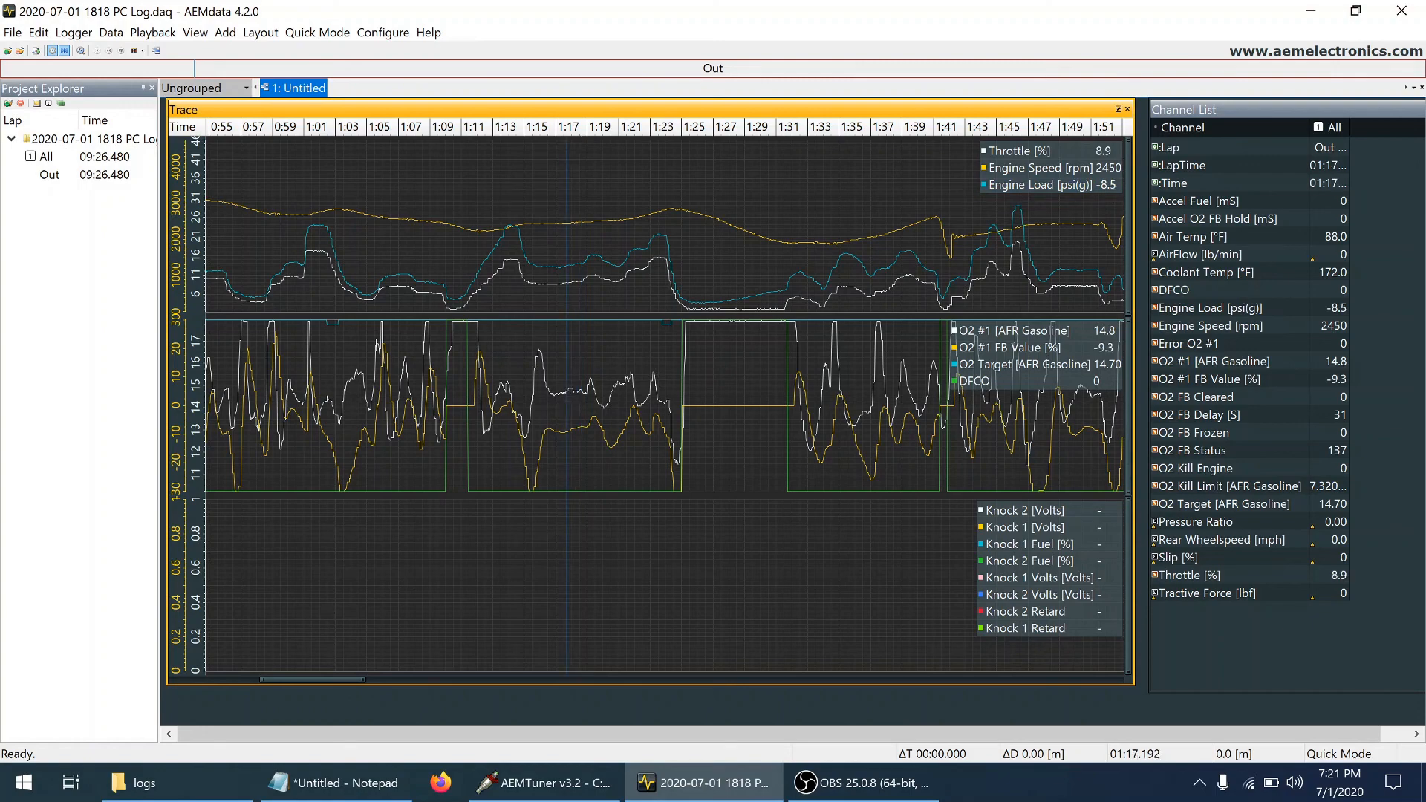
{"action": "left_click", "coordinate": [636, 682]}
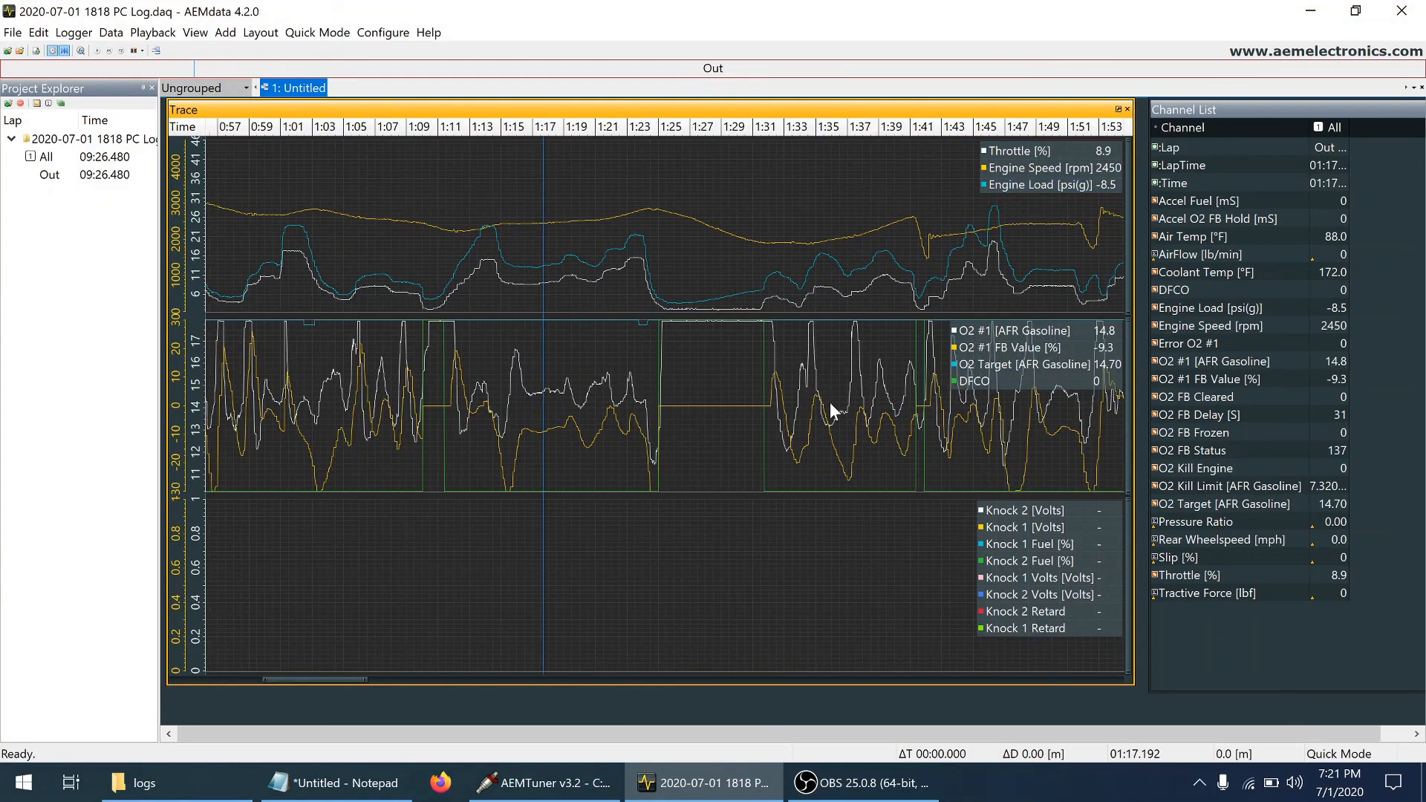
{"action": "left_click", "coordinate": [580, 679]}
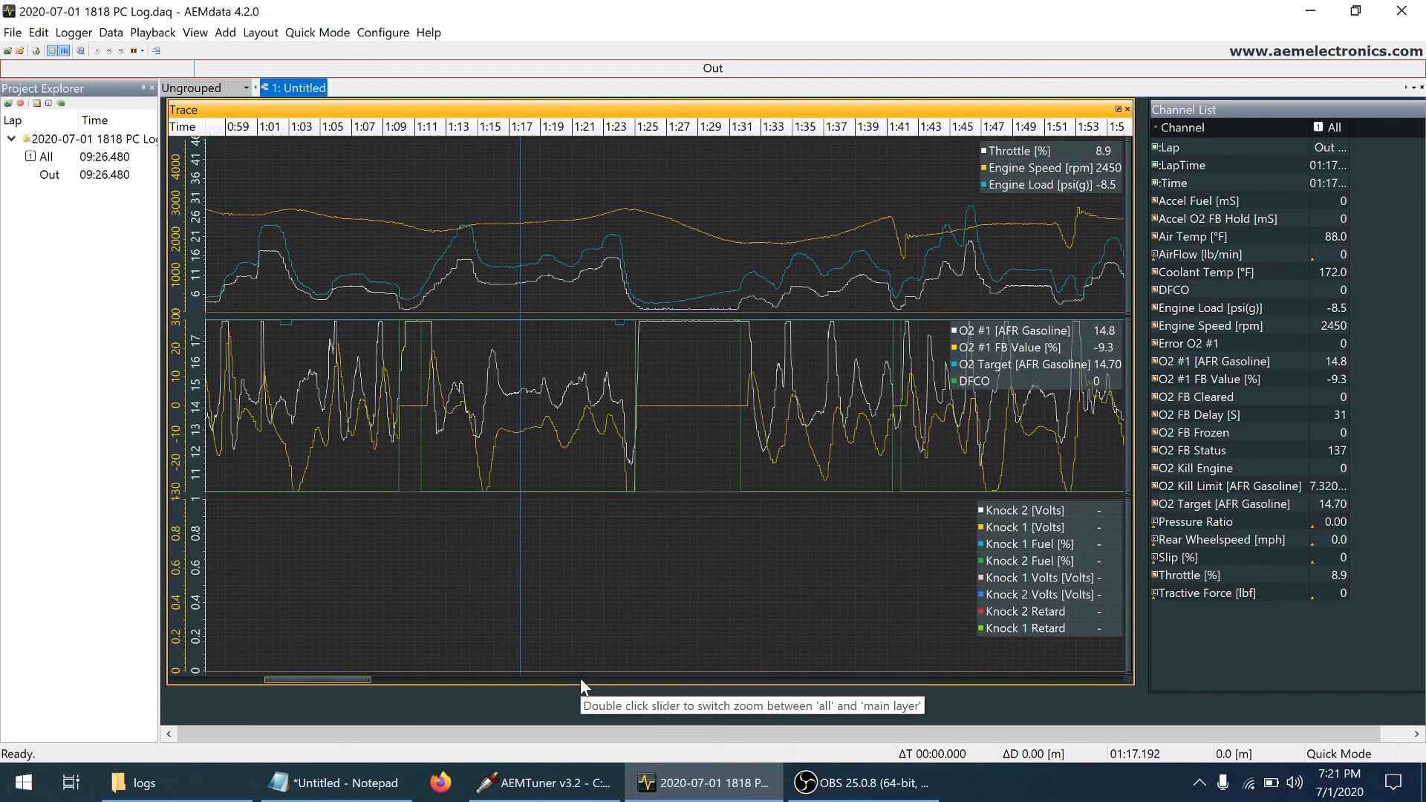
Bring the log section from about 1:30 to 2:26 into view and inspect the O2 feedback at about 1:57
{"action": "left_click", "coordinate": [581, 680]}
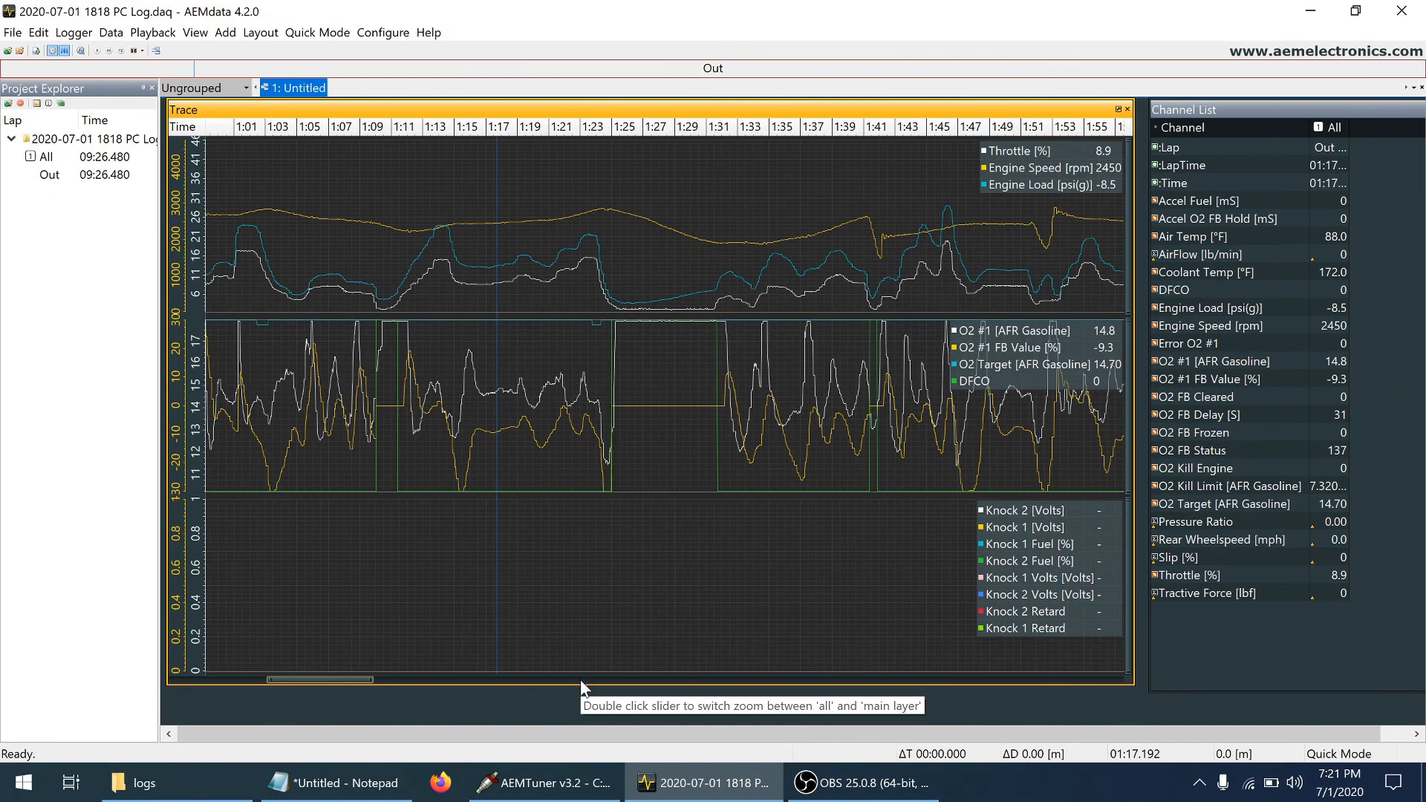
{"action": "left_click", "coordinate": [635, 679]}
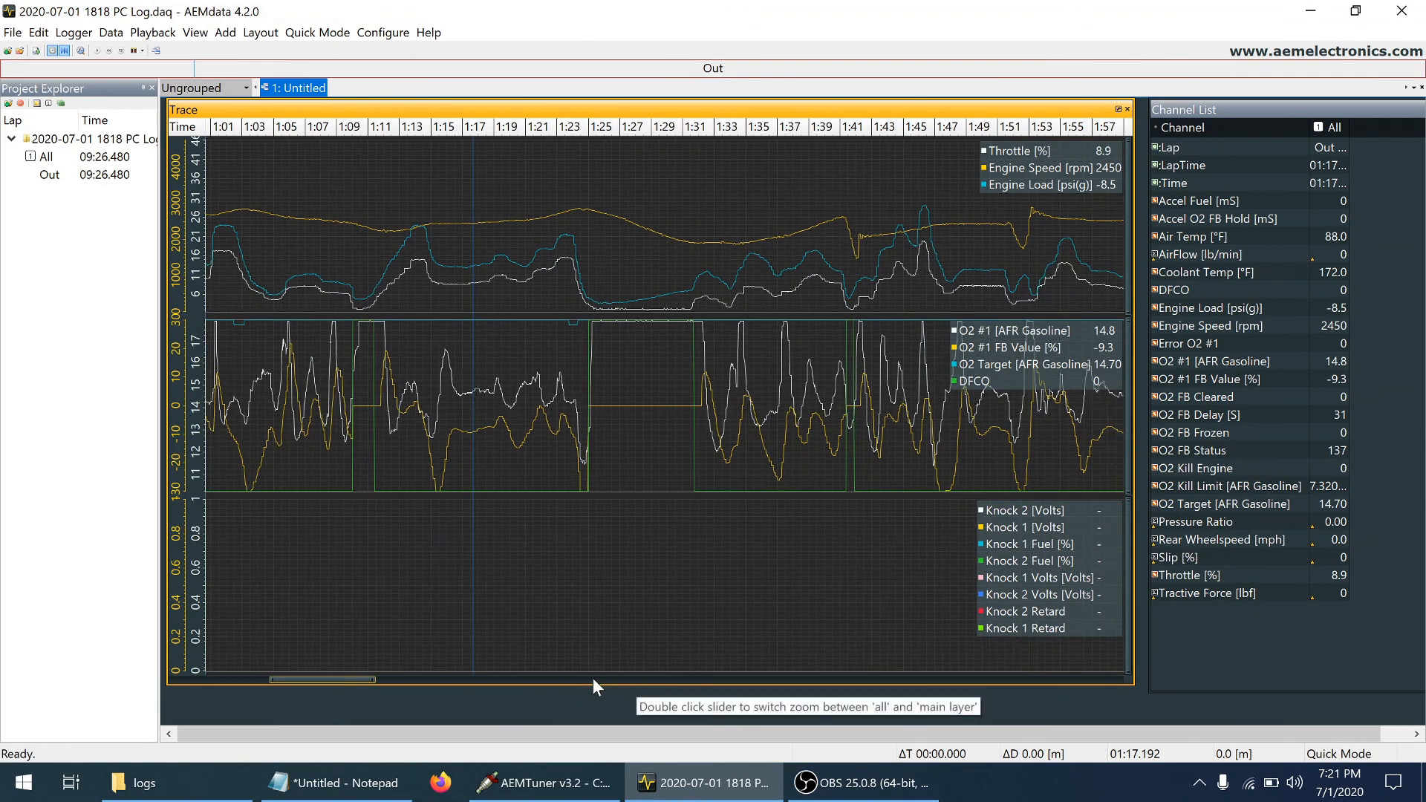
{"action": "left_click_drag", "start_coordinate": [367, 680], "coordinate": [424, 682]}
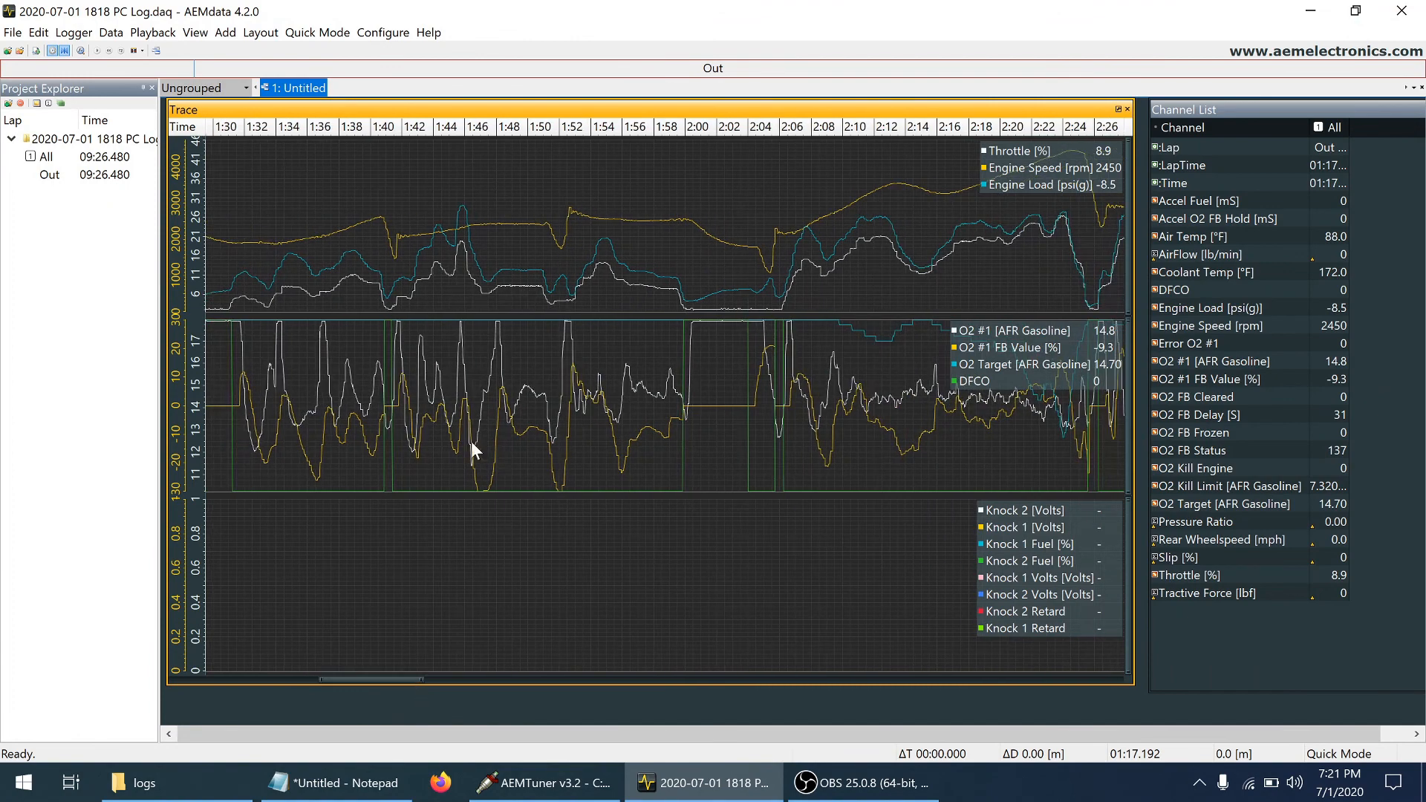
{"action": "left_click", "coordinate": [644, 377]}
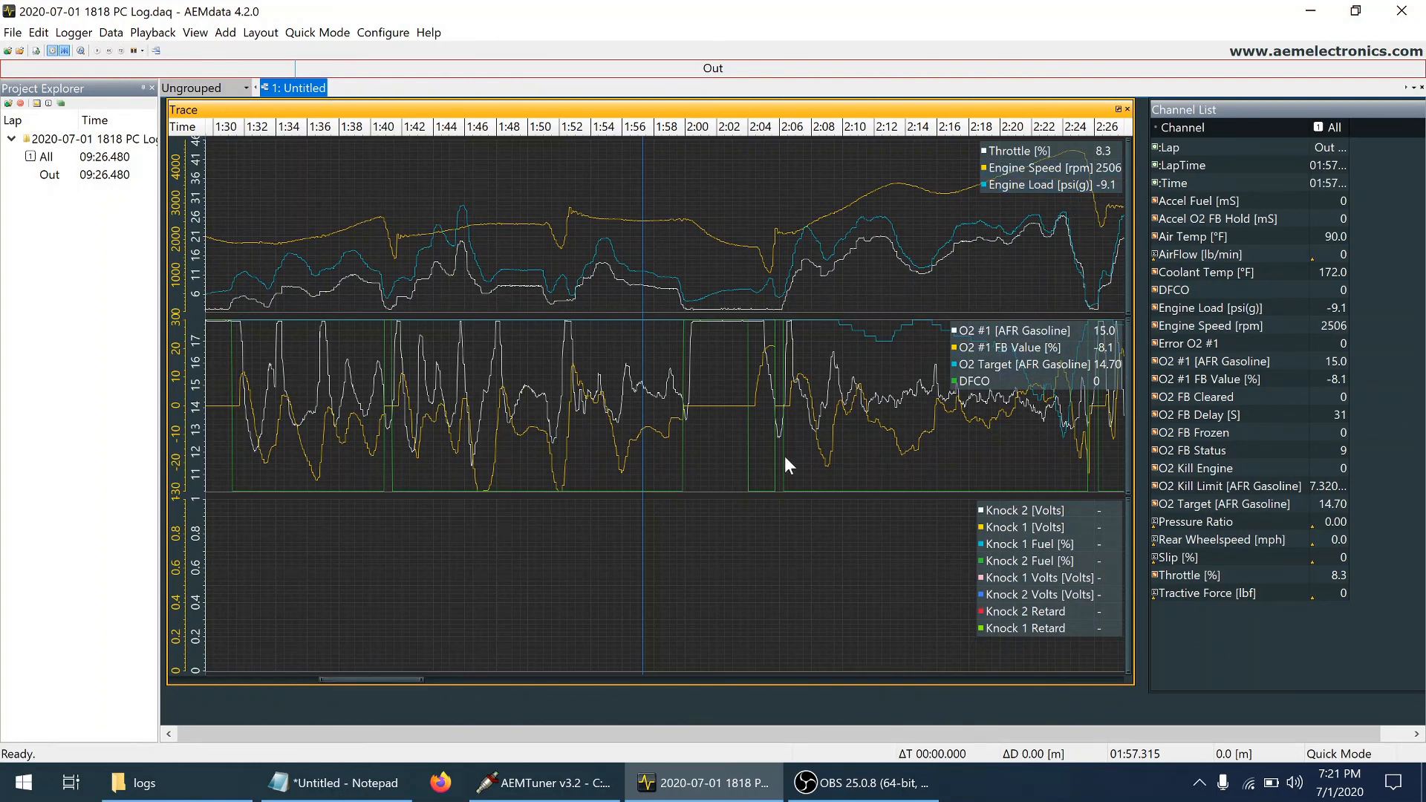
Show the log from about 1:42 to 2:38 and examine the engine speed peak near 2:24
{"action": "scroll", "coordinate": [609, 680], "scroll_direction": "down", "scroll_amount": 2}
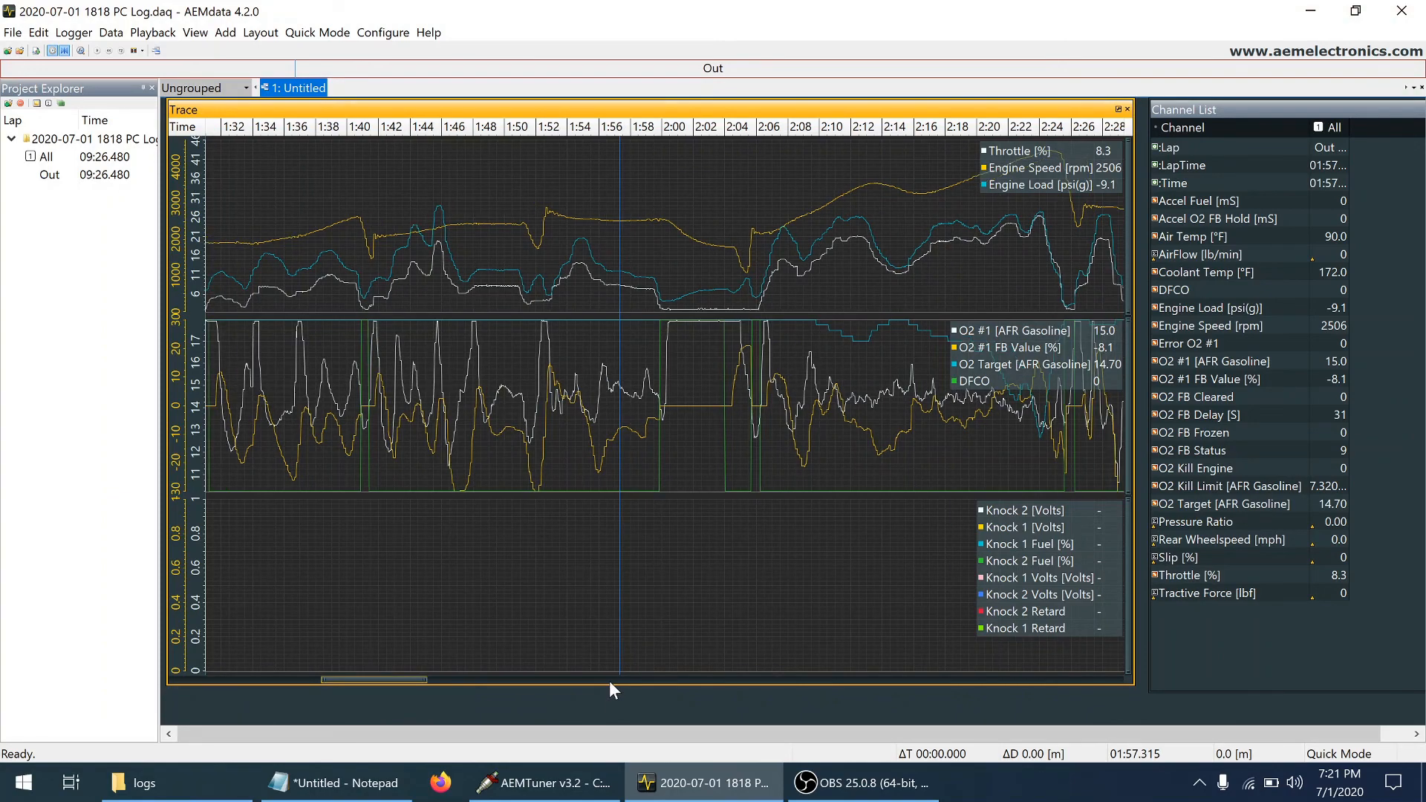
{"action": "scroll", "coordinate": [755, 681], "scroll_direction": "down", "scroll_amount": 4}
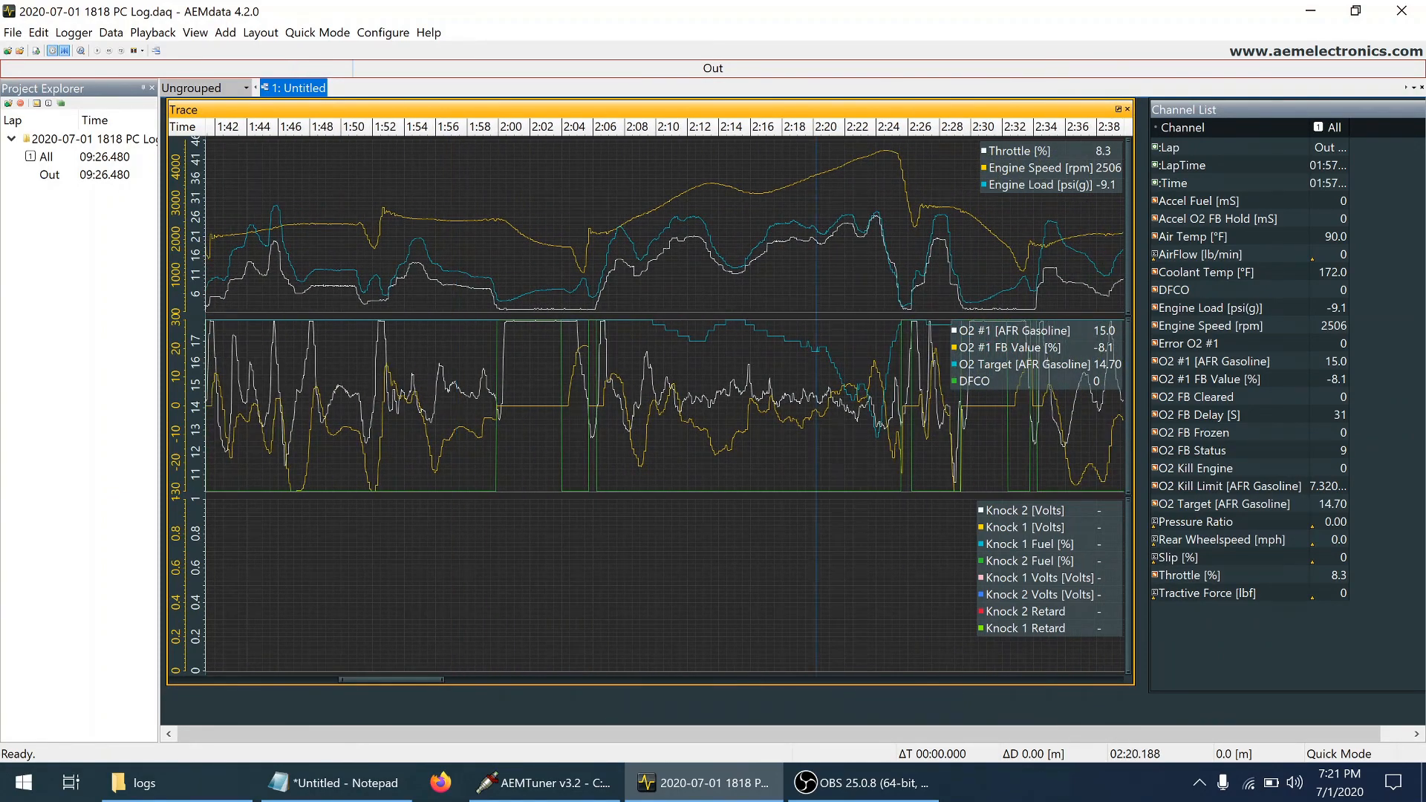
{"action": "left_click", "coordinate": [864, 159]}
{"action": "left_click", "coordinate": [882, 149]}
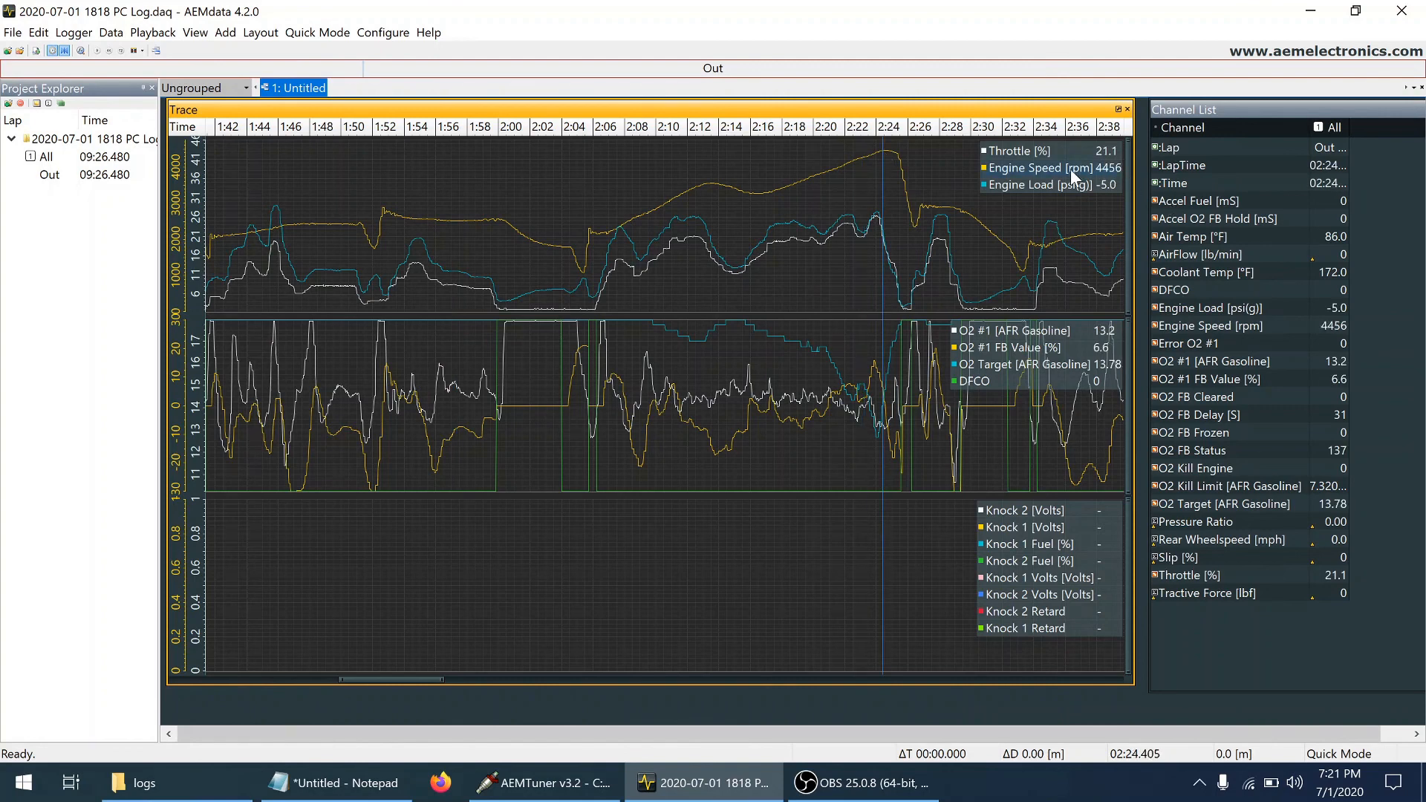
Compare O2 #1, O2 Target and O2 #1 FB at several points from about 2:20 to 2:24 as the target richens
{"action": "left_click", "coordinate": [825, 346]}
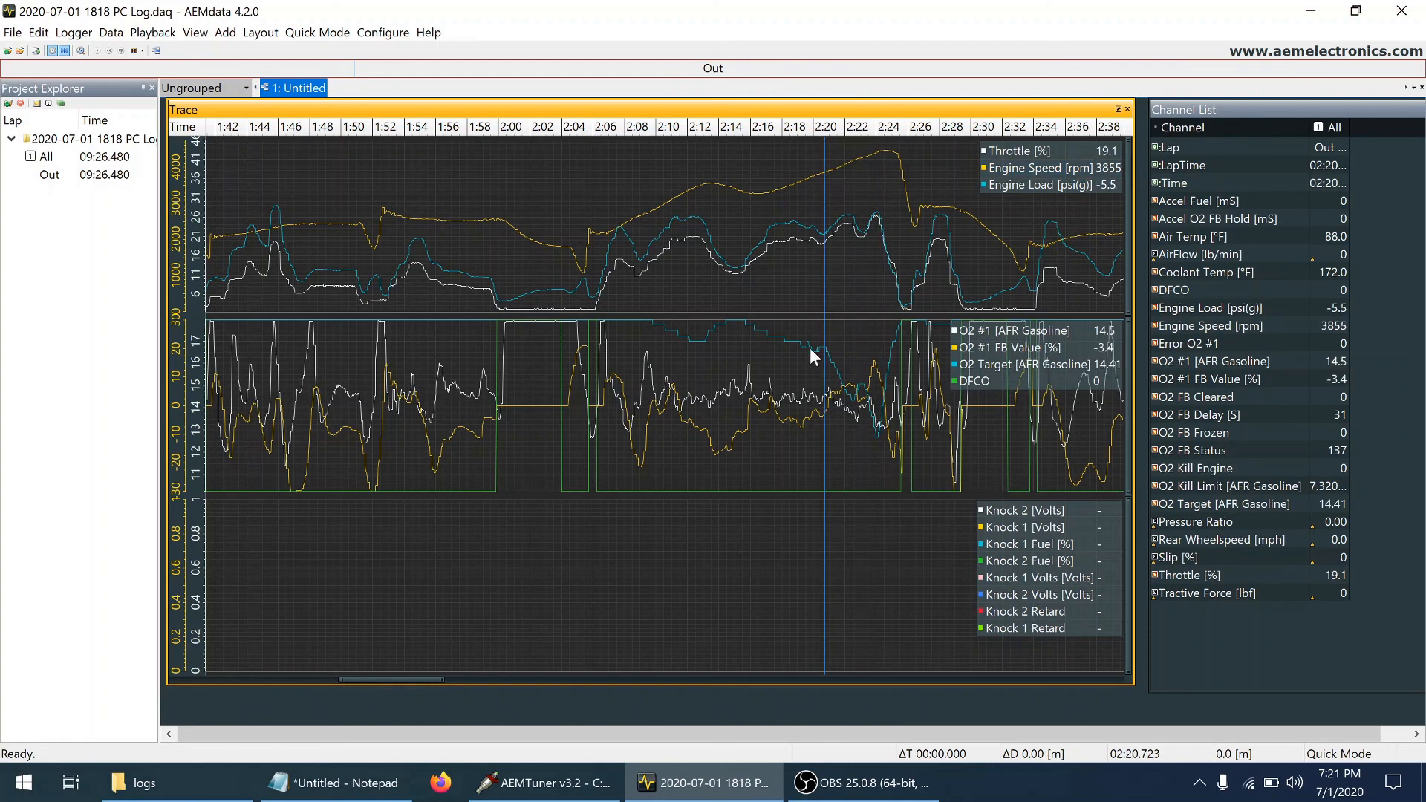
{"action": "left_click", "coordinate": [808, 347]}
{"action": "left_click", "coordinate": [880, 346]}
{"action": "left_click", "coordinate": [866, 347]}
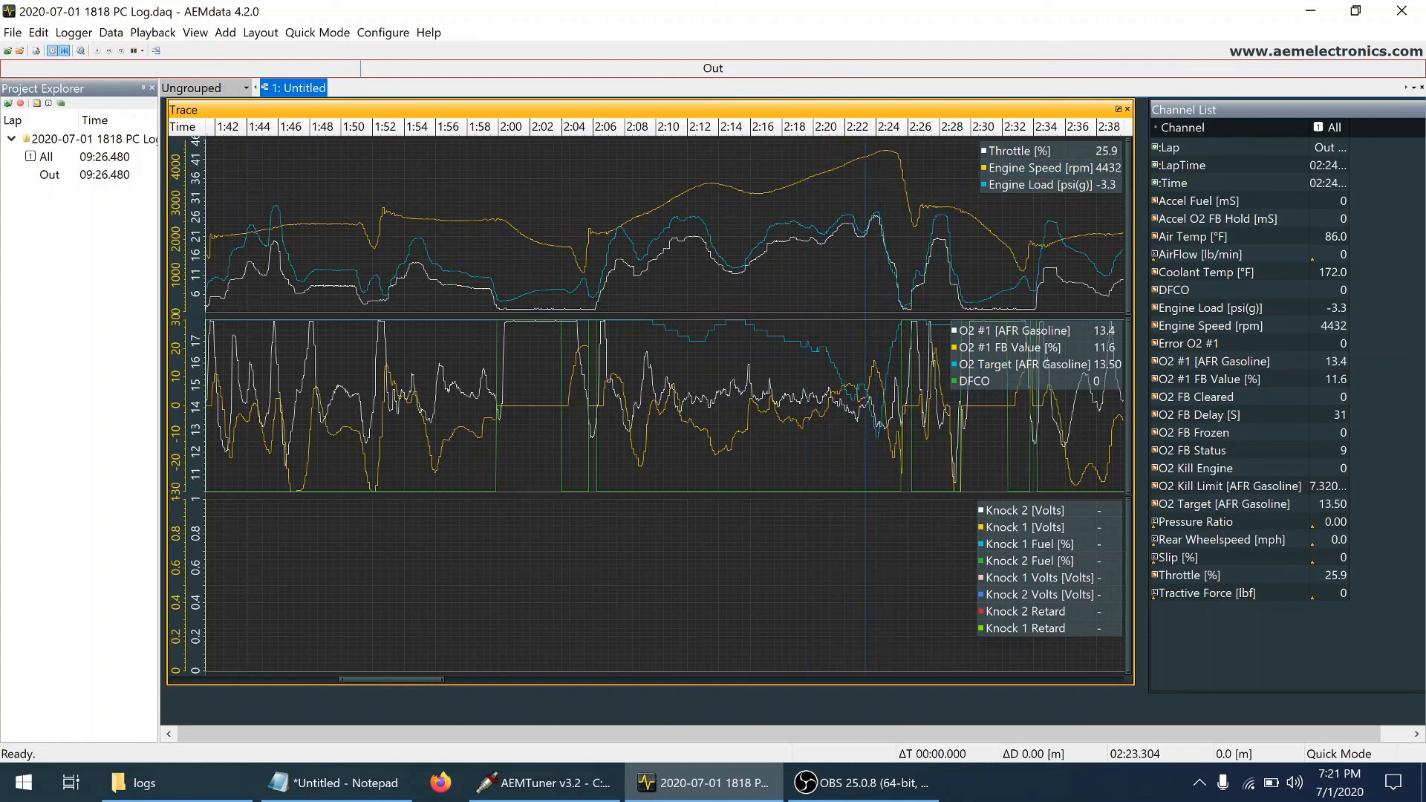
{"action": "left_click", "coordinate": [868, 354]}
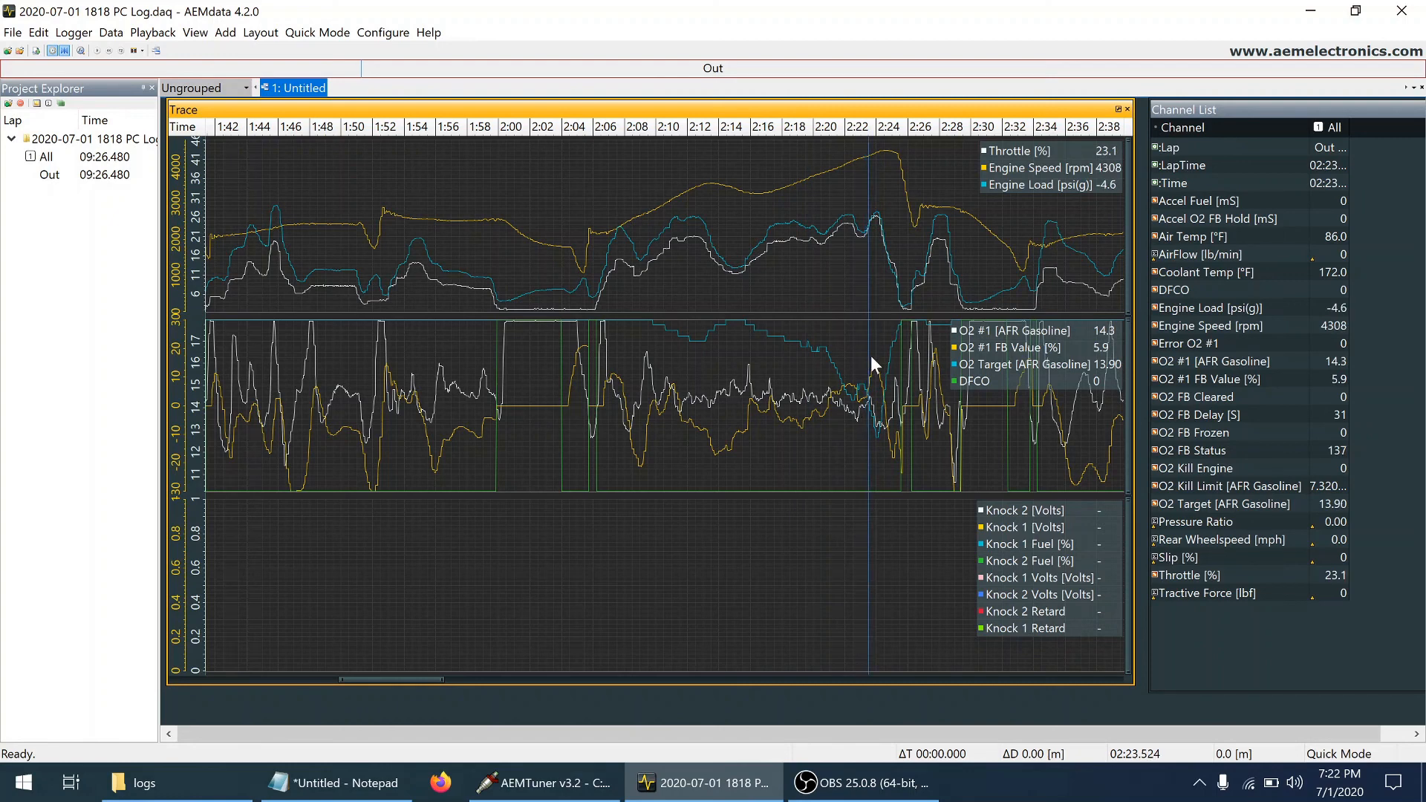
{"action": "left_click", "coordinate": [871, 355]}
{"action": "left_click", "coordinate": [874, 356]}
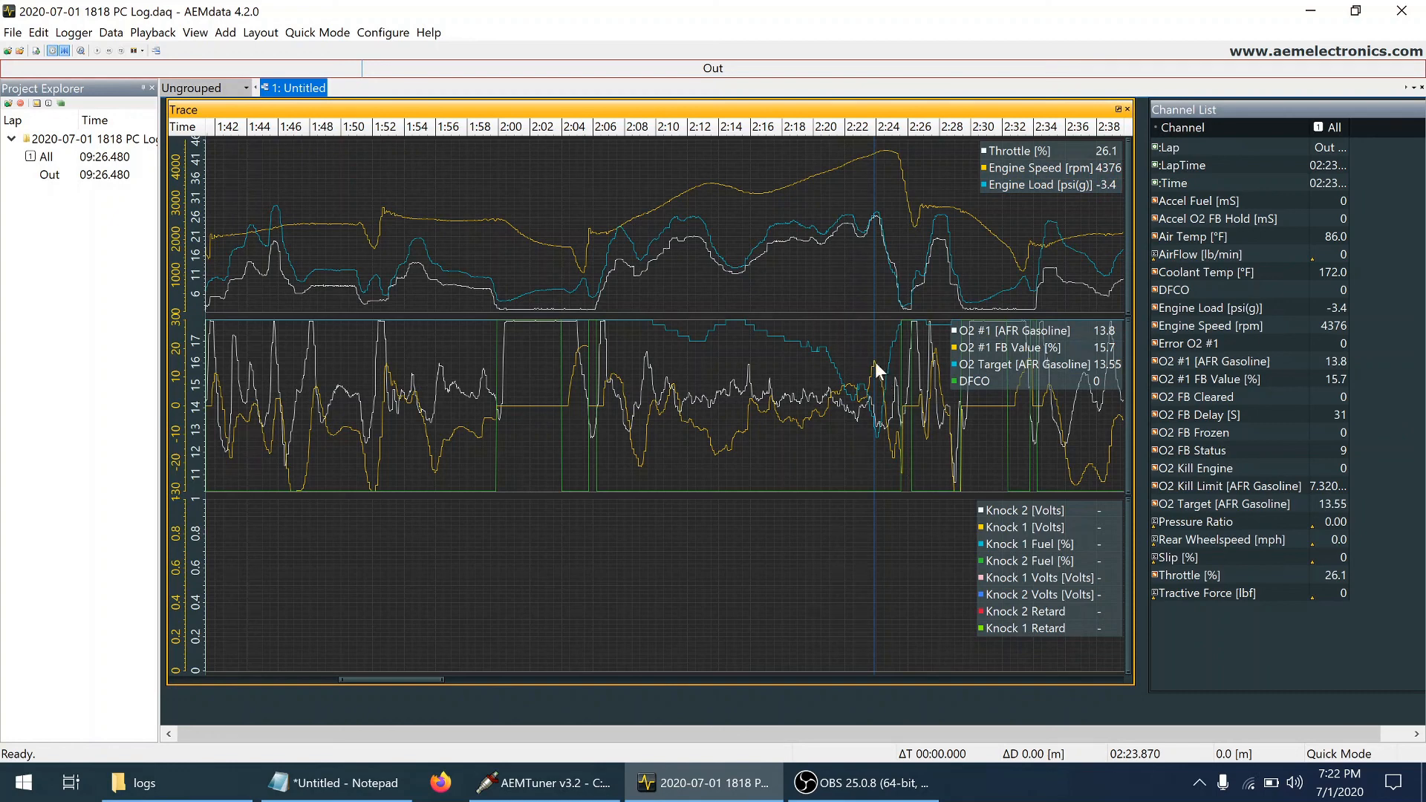
{"action": "key", "text": "Right"}
{"action": "key", "text": "Right"}
Bring the log section from about 2:26 to 3:20 into view and check O2 feedback at several points between 2:40 and 2:45
{"action": "left_click_drag", "start_coordinate": [434, 680], "coordinate": [502, 706]}
{"action": "left_click", "coordinate": [468, 355]}
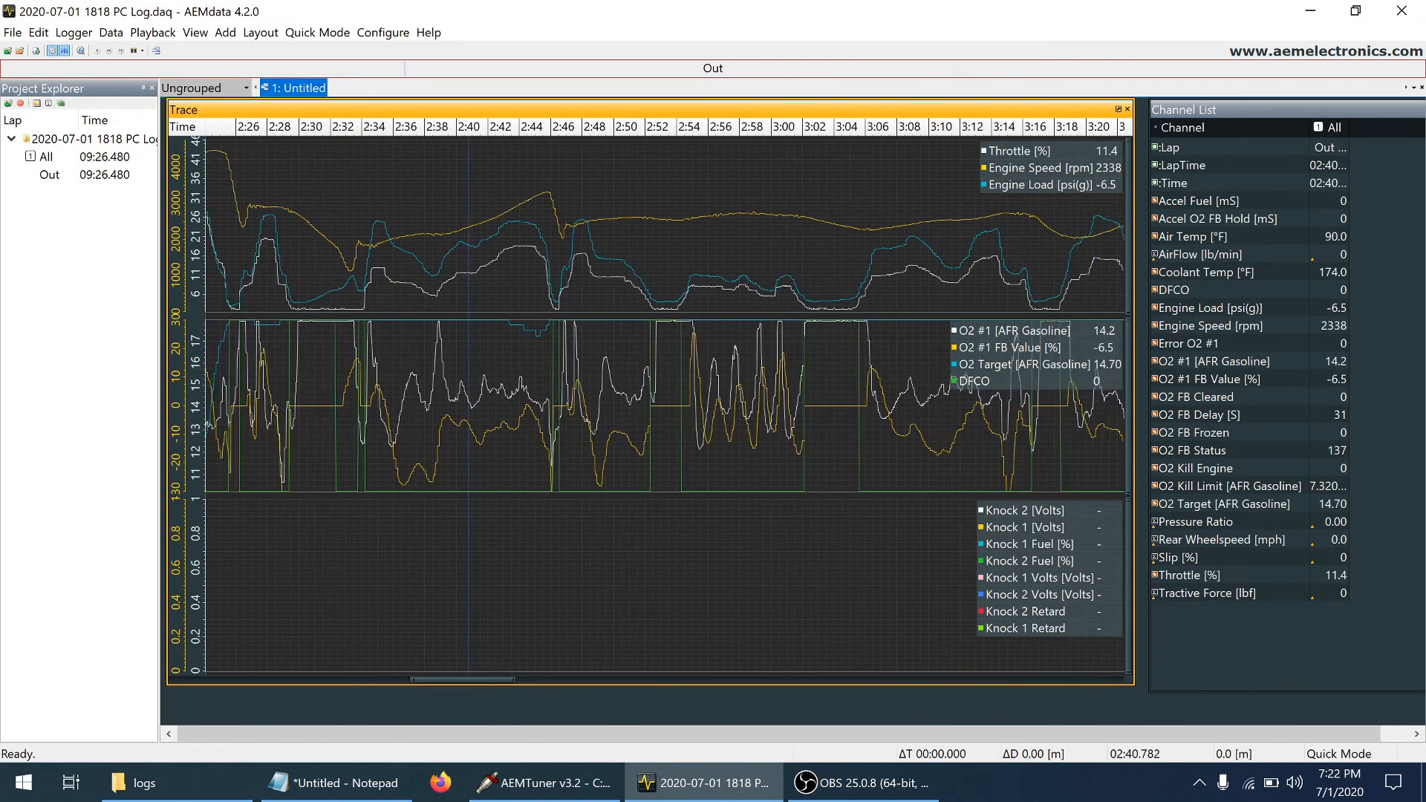
{"action": "left_click", "coordinate": [488, 357]}
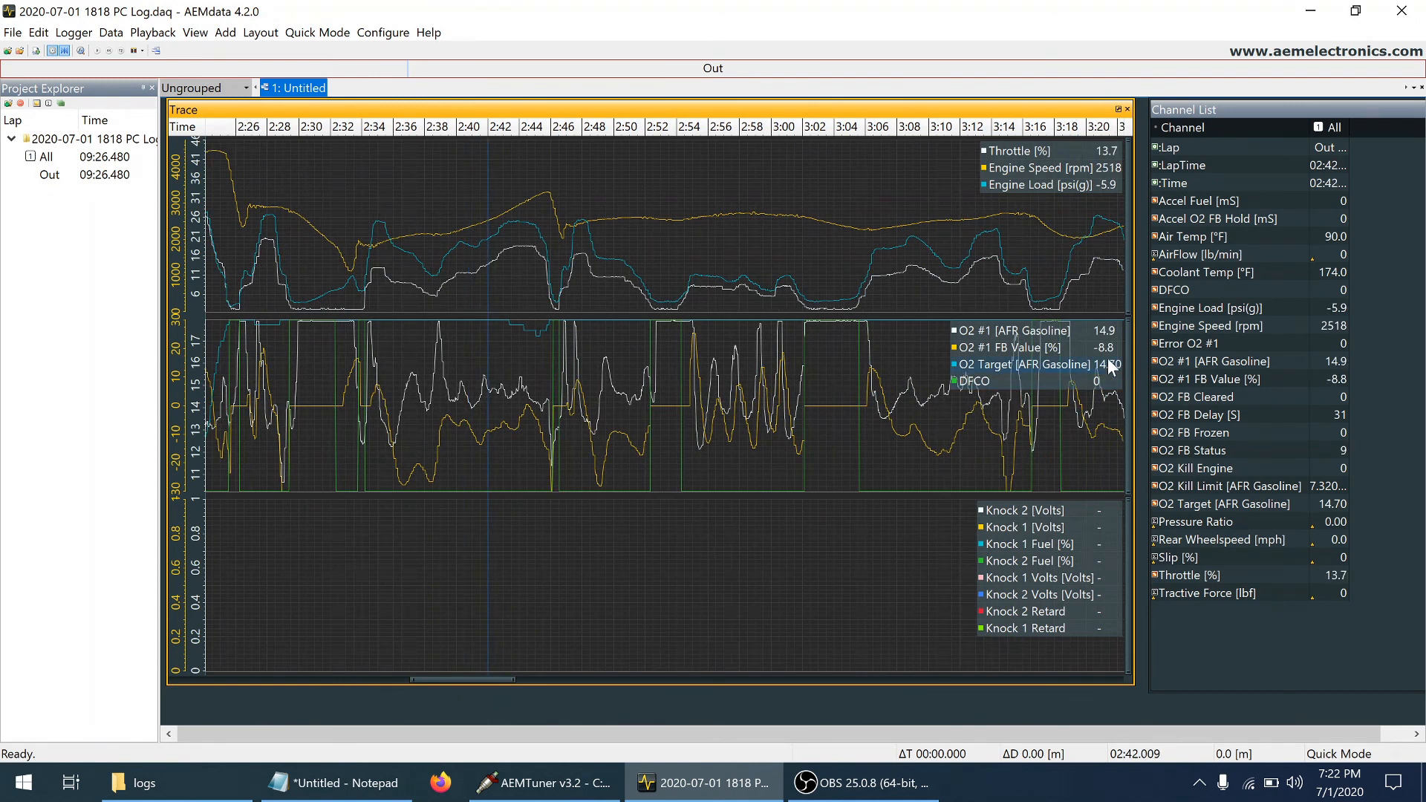
{"action": "left_click", "coordinate": [537, 354]}
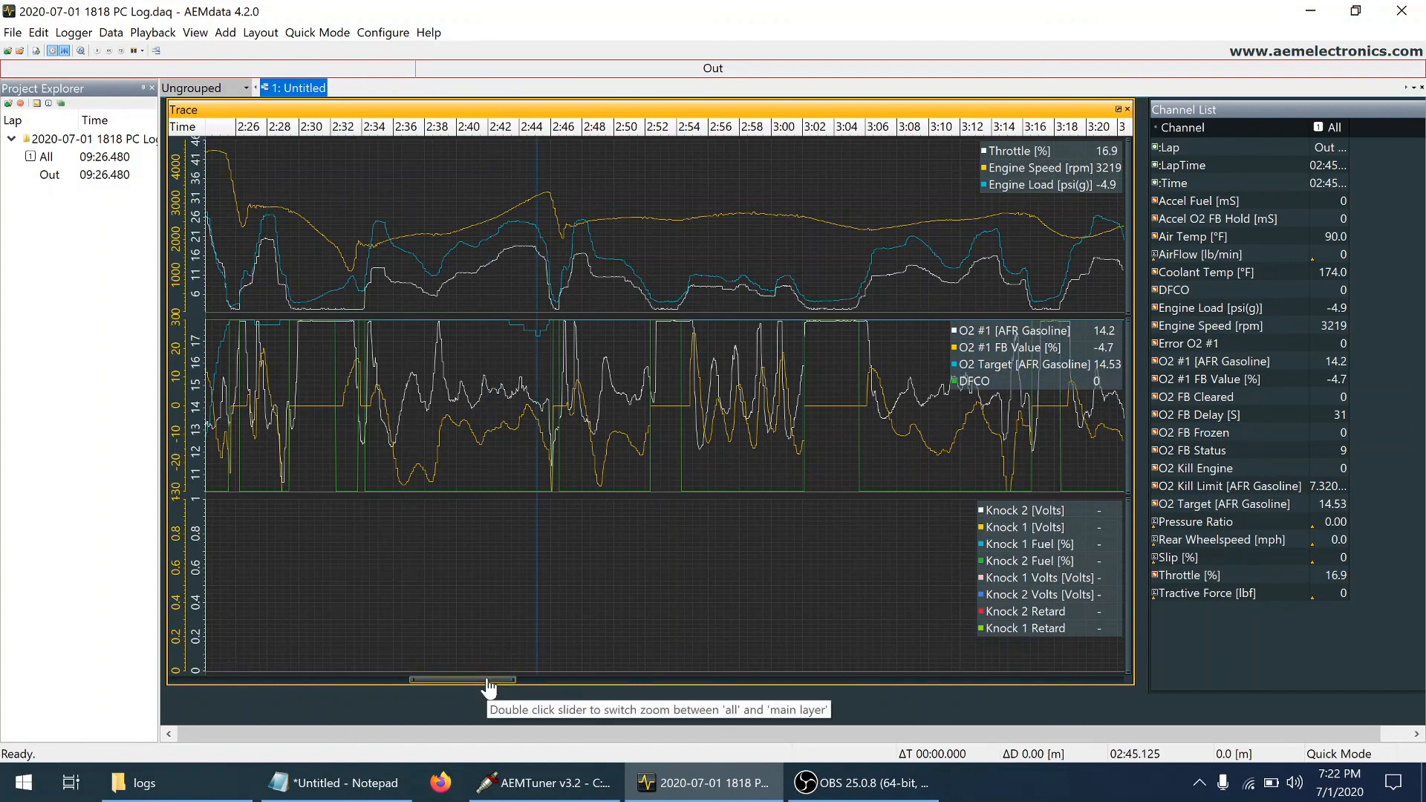
Show the log from about 2:38 to 3:34 and inspect the O2 oscillation at 2:58 and the DFCO event at 3:03
{"action": "left_click_drag", "start_coordinate": [488, 689], "coordinate": [509, 693]}
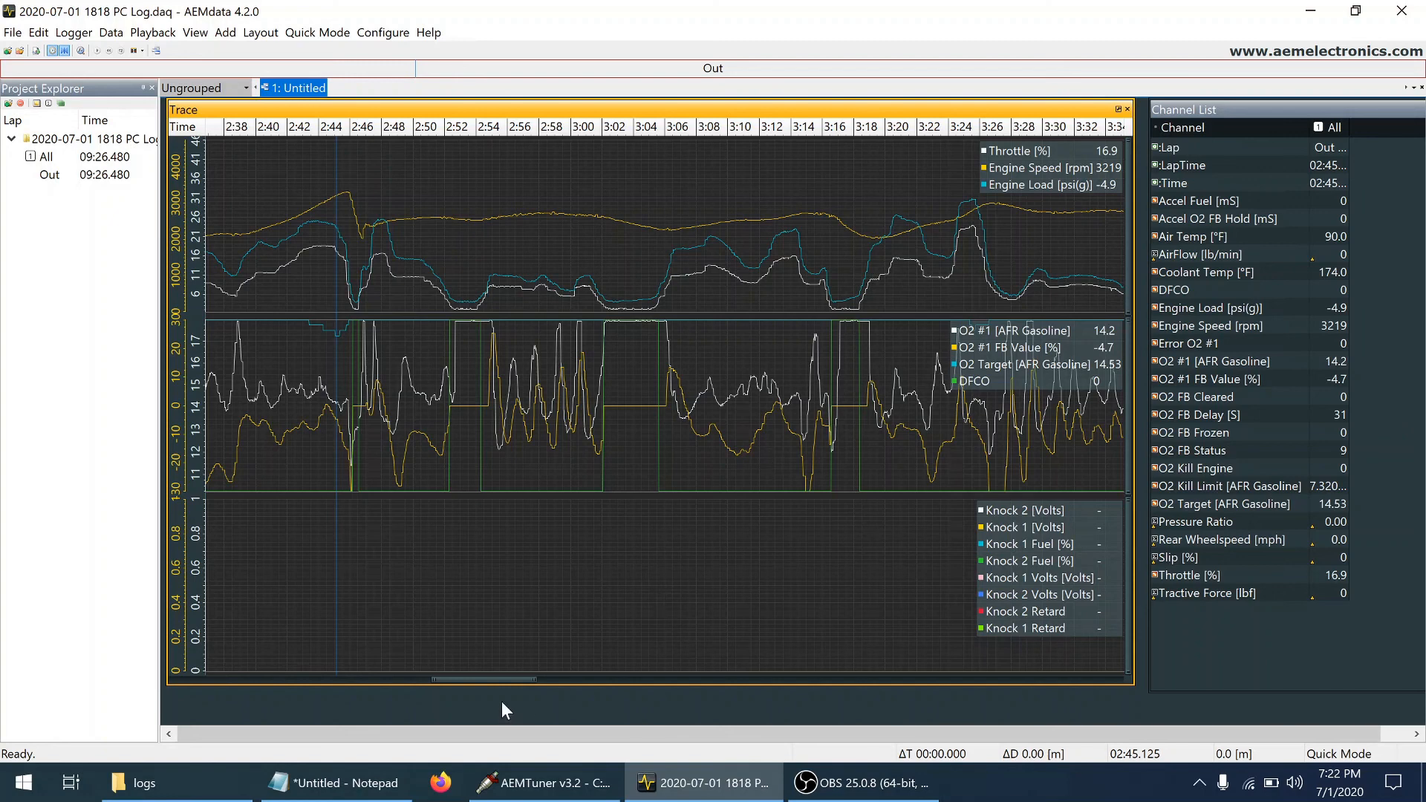
{"action": "left_click", "coordinate": [541, 368]}
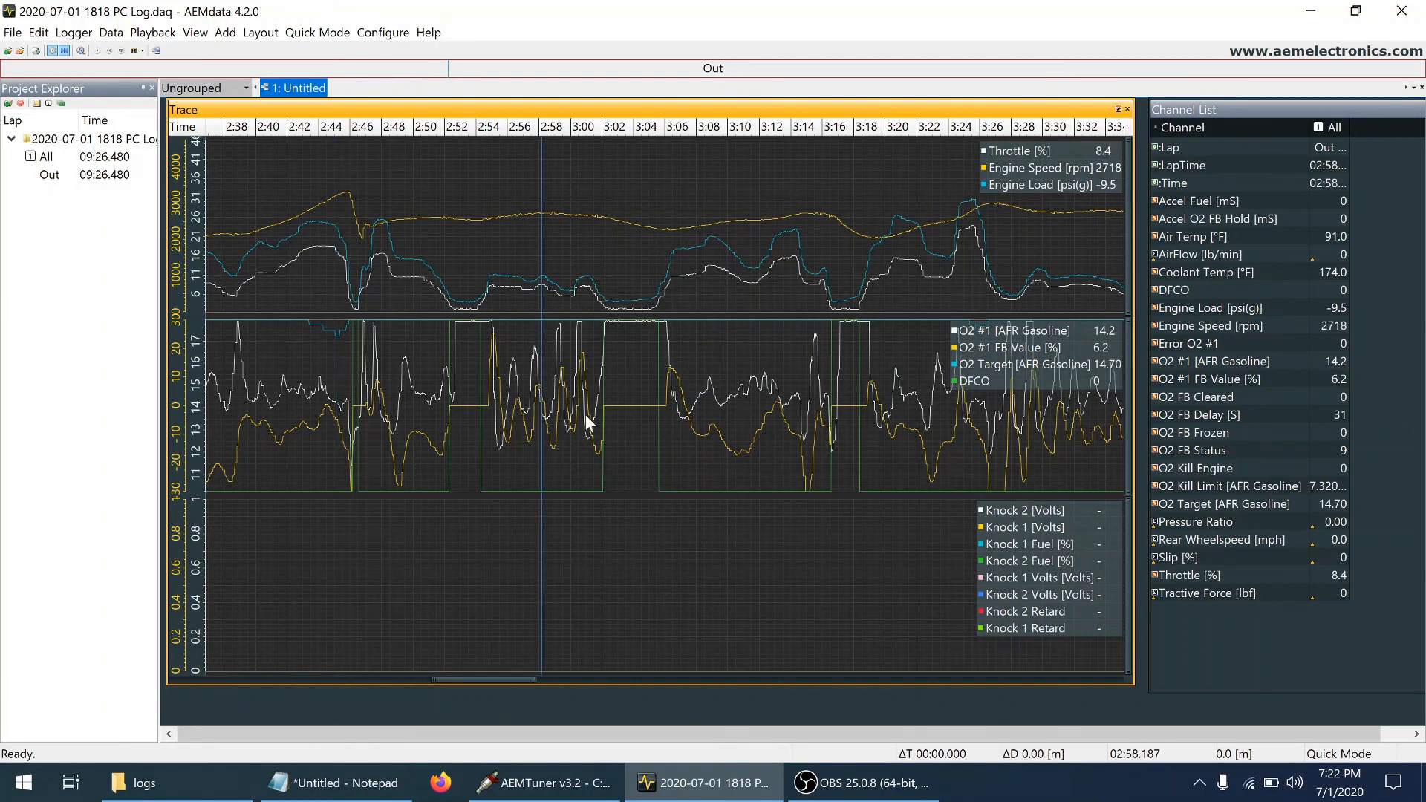
{"action": "left_click", "coordinate": [626, 400]}
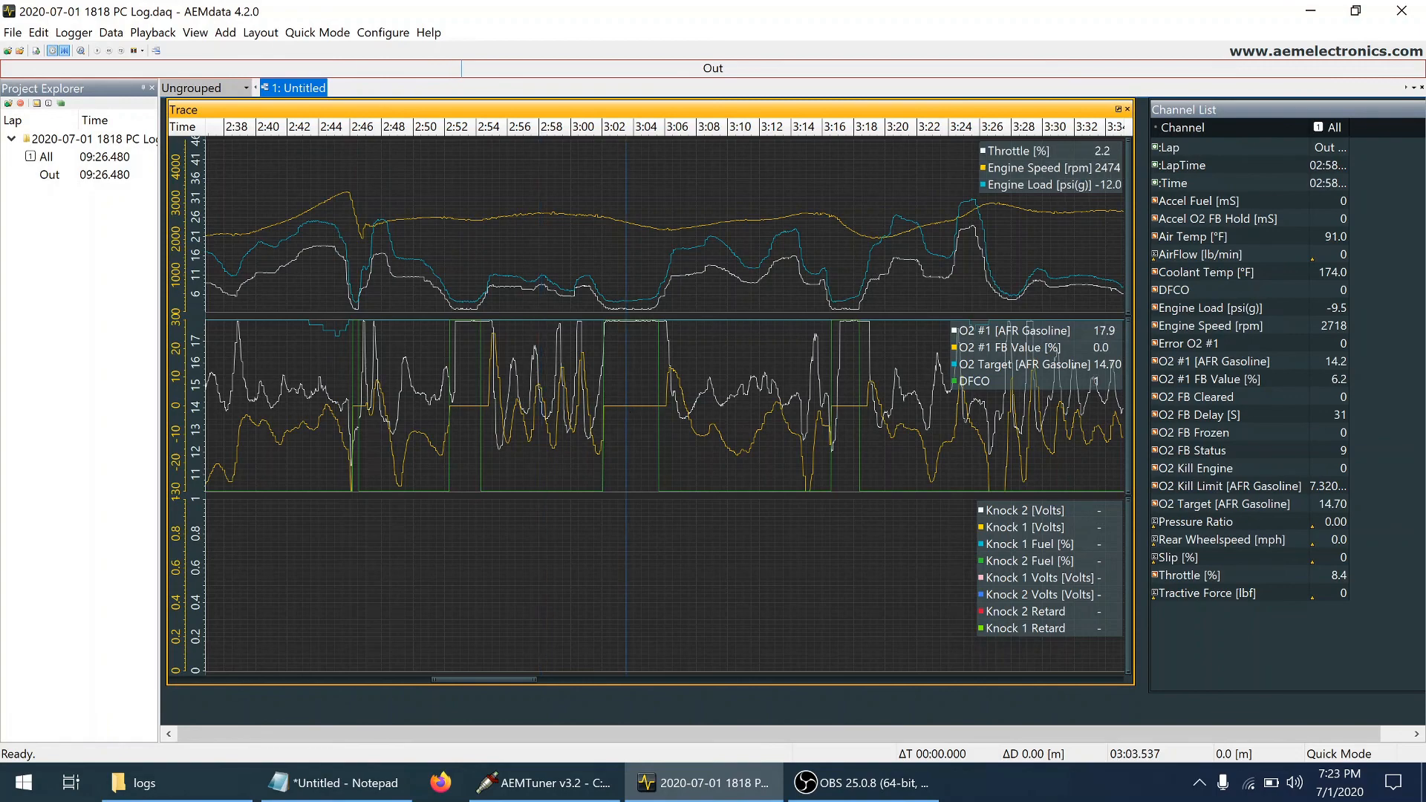
Bring the log section from about 4:00 to 4:54 into view and examine the steady engine speed stretch between 4:31 and 4:42
{"action": "left_click", "coordinate": [703, 679]}
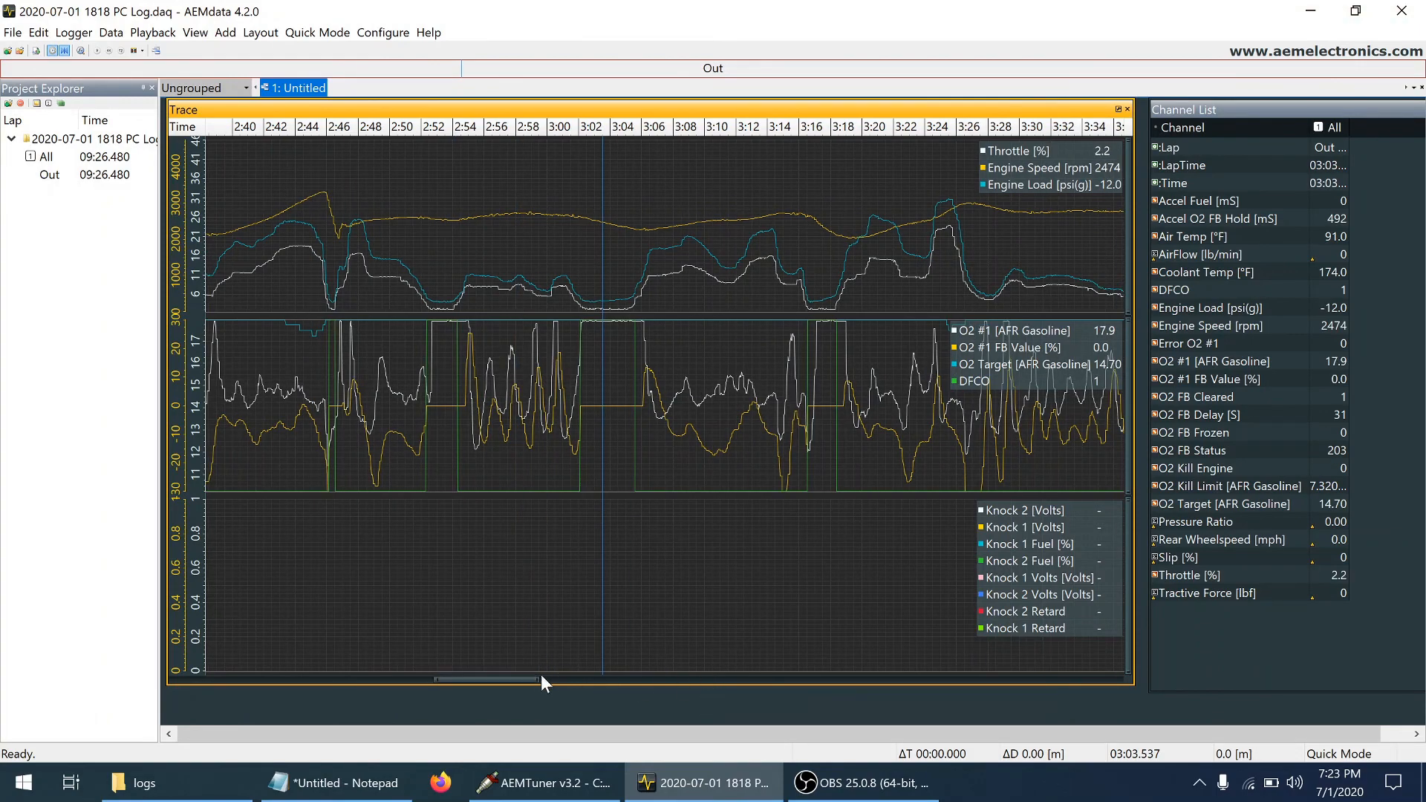
{"action": "mouse_move", "coordinate": [542, 680]}
{"action": "left_mouse_down"}
{"action": "mouse_move", "coordinate": [608, 696]}
{"action": "mouse_move", "coordinate": [587, 682]}
{"action": "mouse_move", "coordinate": [625, 684]}
{"action": "left_mouse_up"}
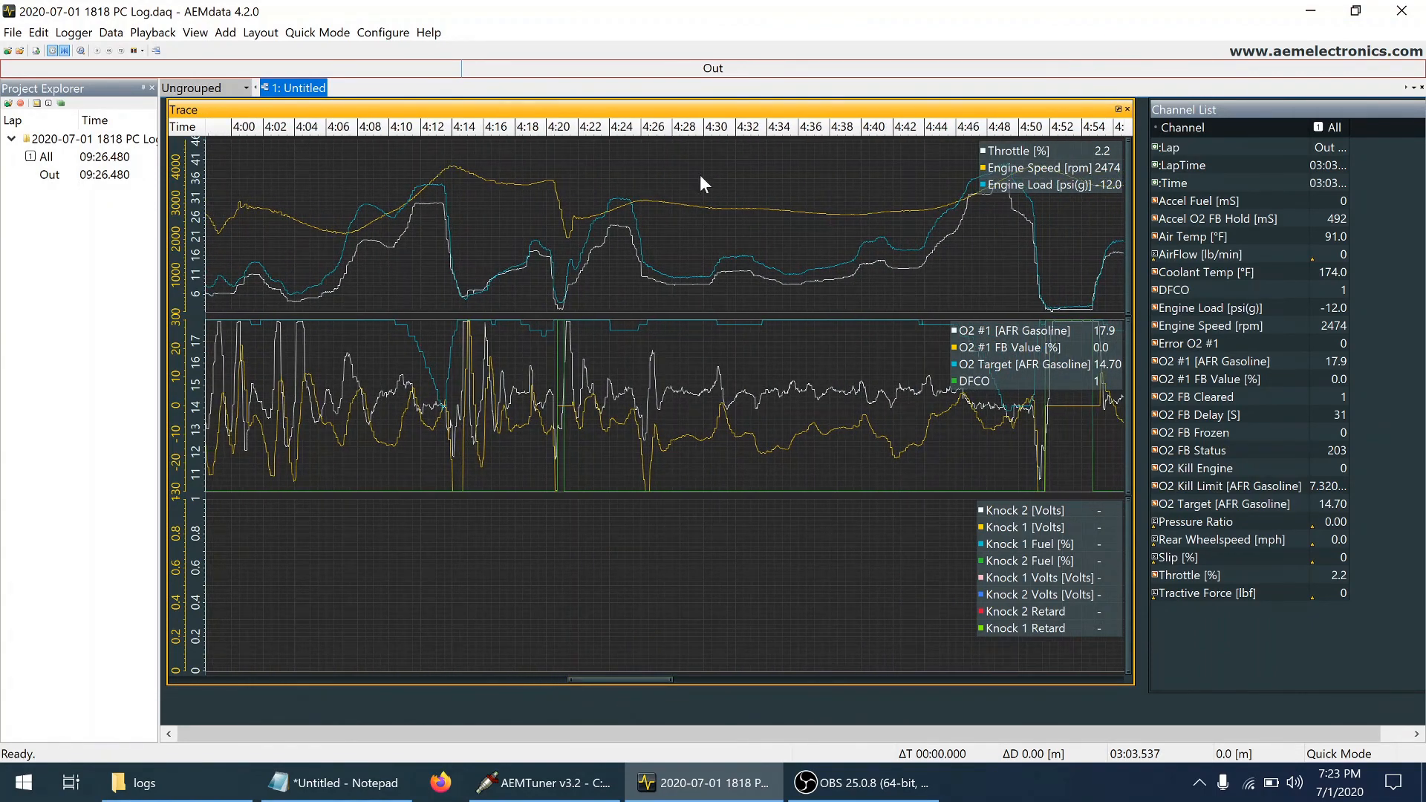
{"action": "left_click", "coordinate": [721, 211]}
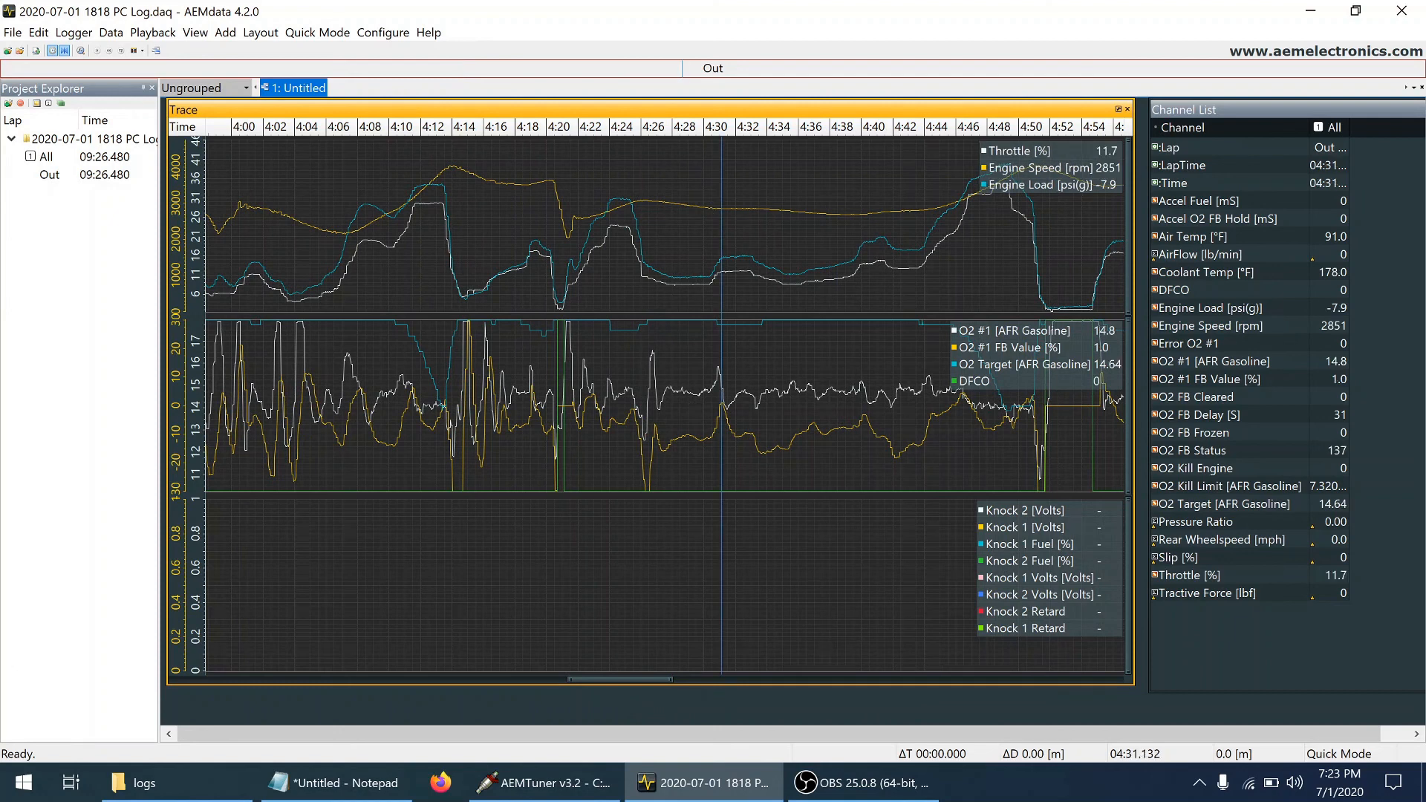
{"action": "left_click", "coordinate": [748, 208]}
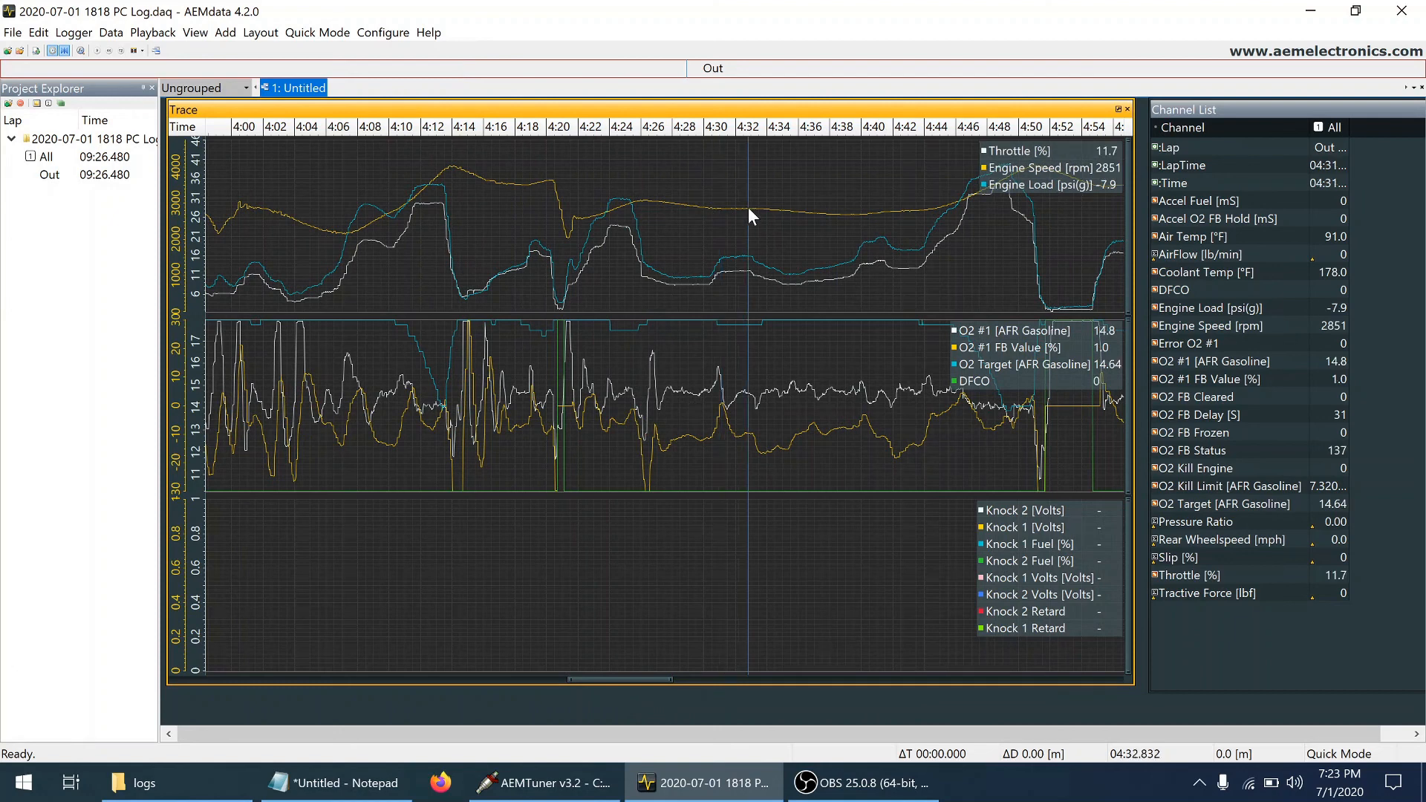
{"action": "left_click", "coordinate": [820, 208]}
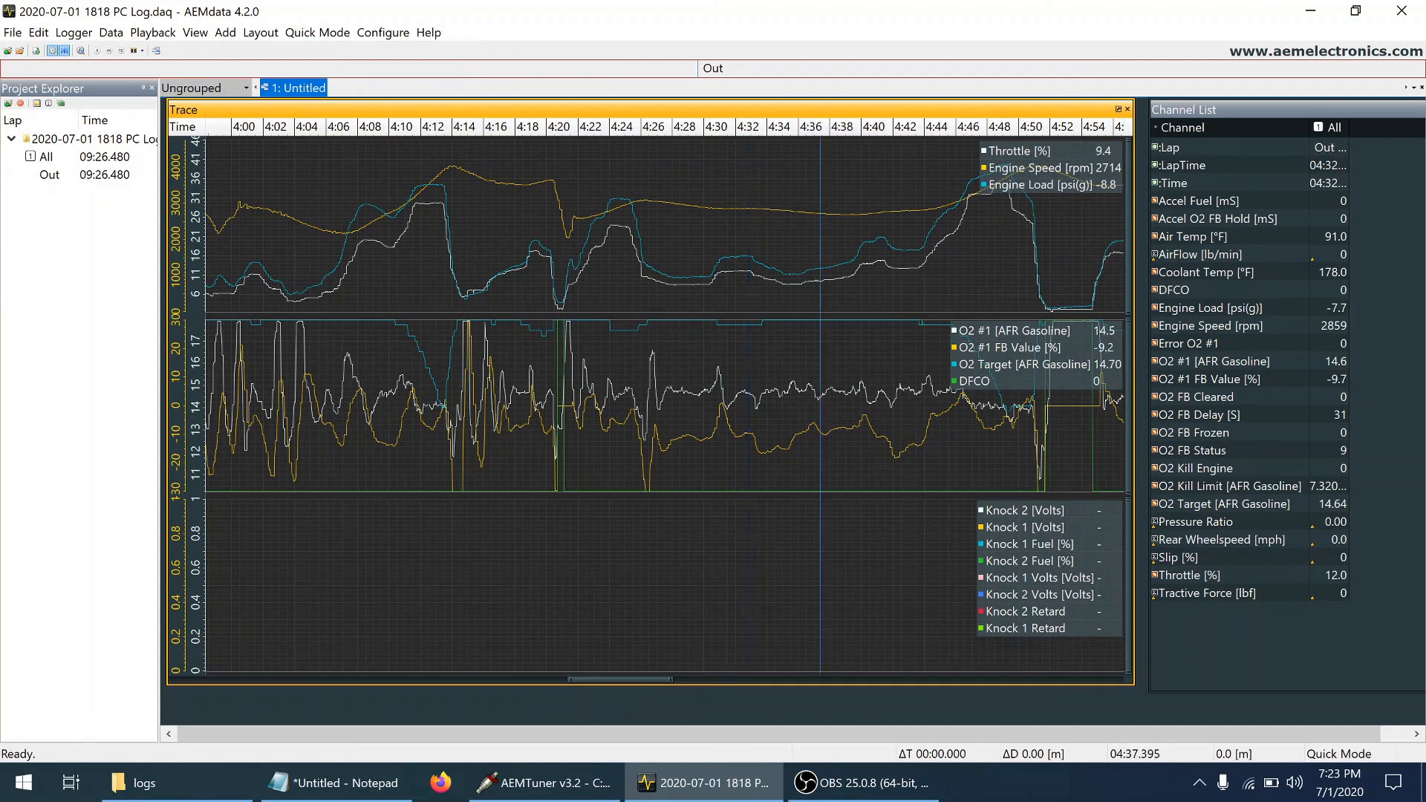
{"action": "left_click", "coordinate": [866, 208]}
{"action": "left_click", "coordinate": [760, 206]}
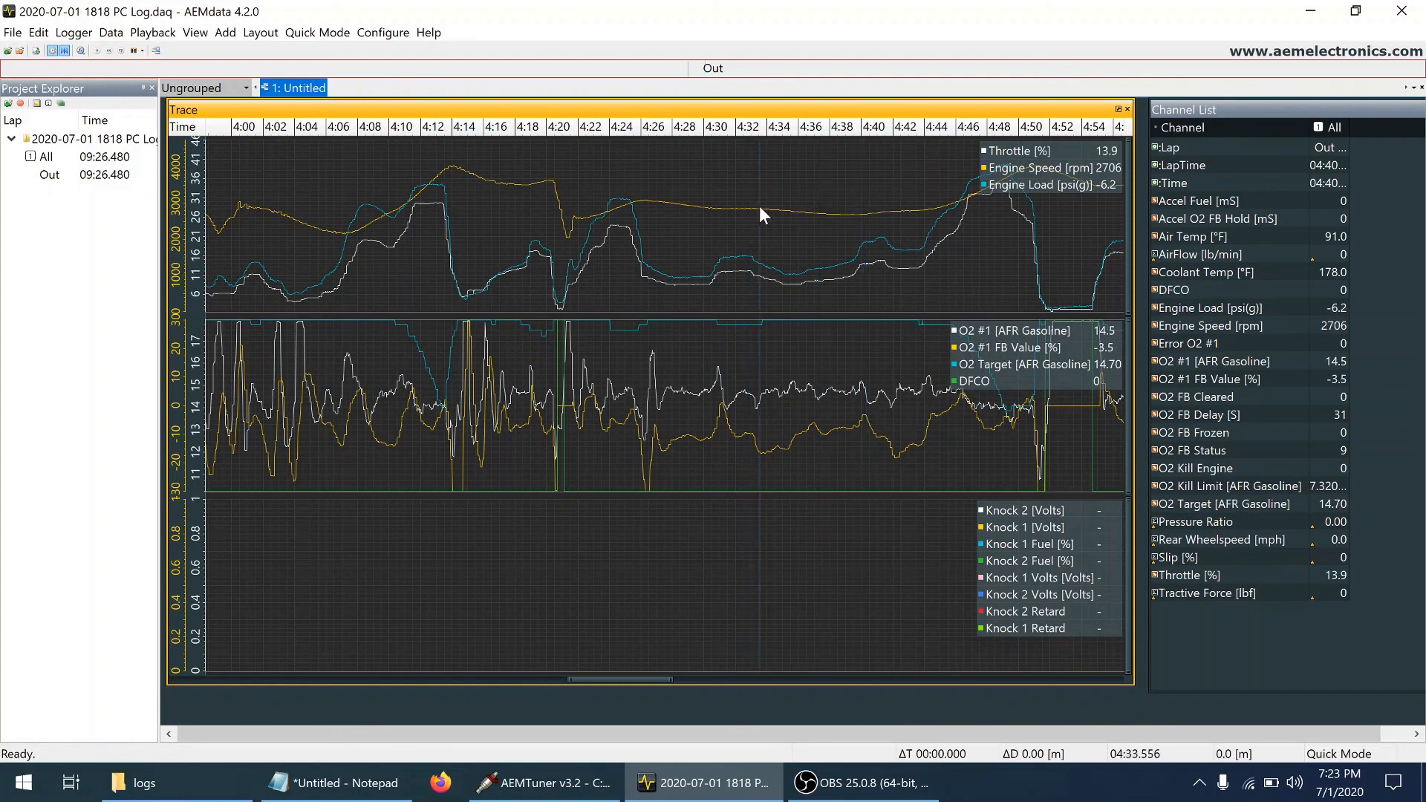
{"action": "left_click", "coordinate": [747, 207]}
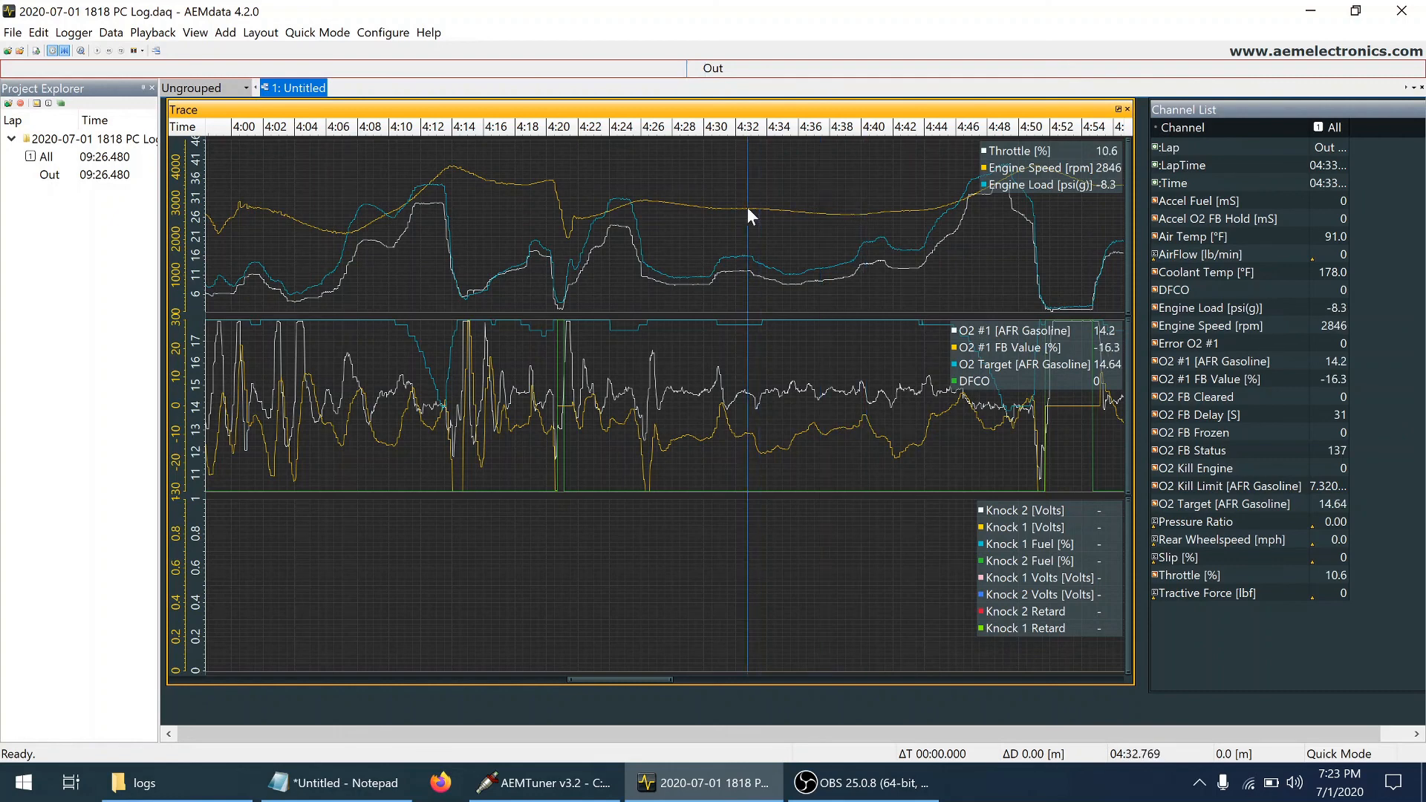
{"action": "left_click", "coordinate": [811, 213]}
{"action": "left_click", "coordinate": [893, 206]}
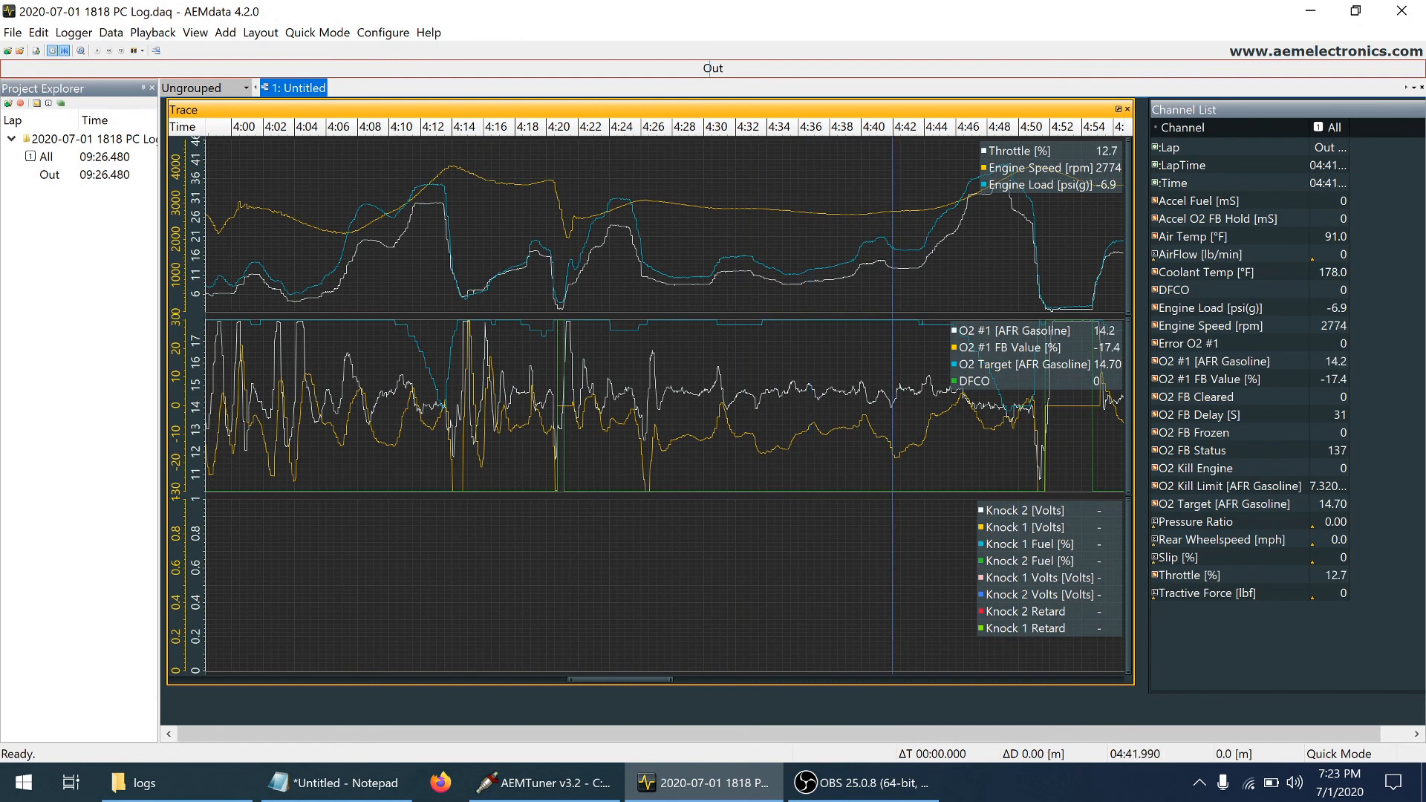
Compare throttle and engine load with O2 feedback at several points between about 4:29 and 4:40
{"action": "left_click", "coordinate": [797, 362]}
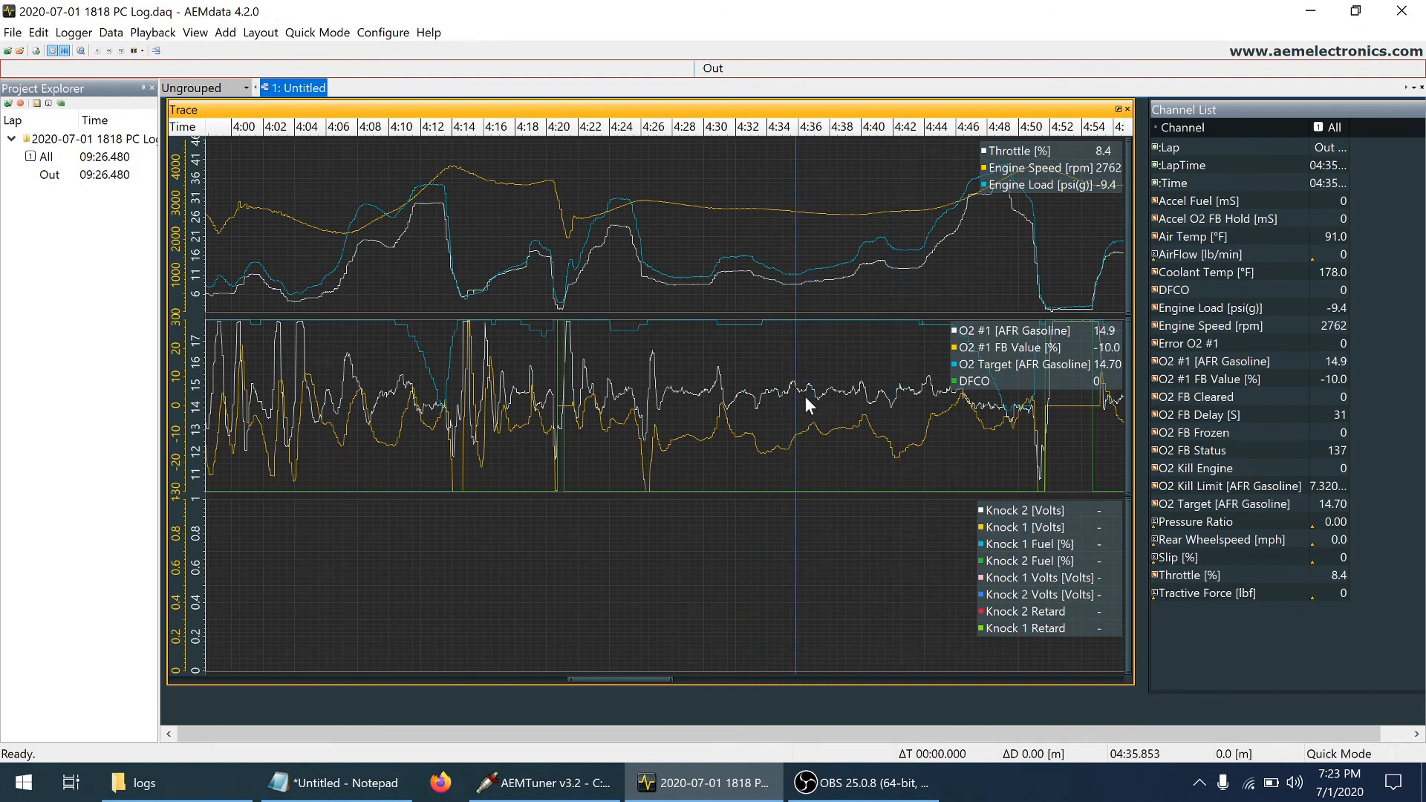
{"action": "left_click", "coordinate": [836, 251]}
{"action": "left_click", "coordinate": [866, 238]}
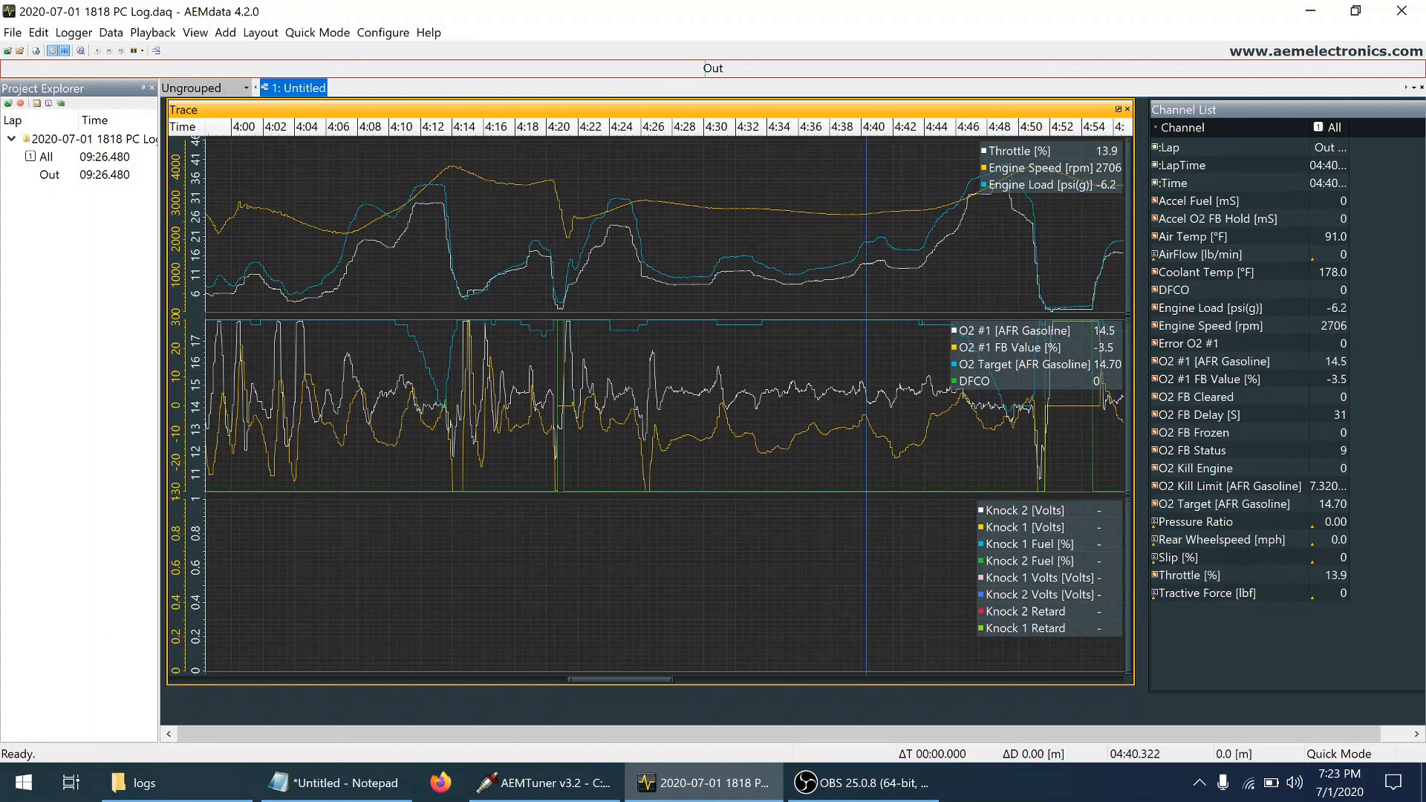
{"action": "left_click", "coordinate": [729, 243]}
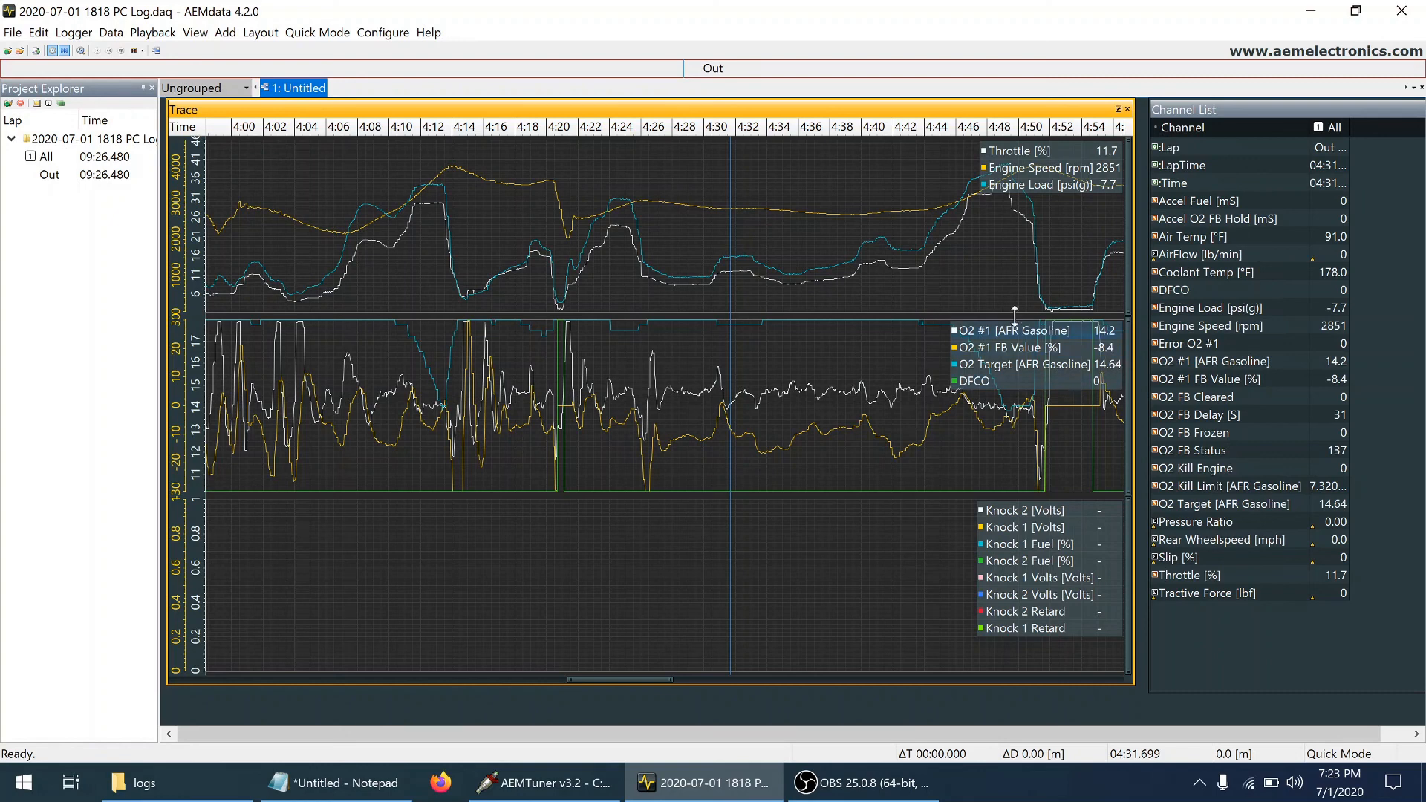
{"action": "left_click", "coordinate": [814, 251]}
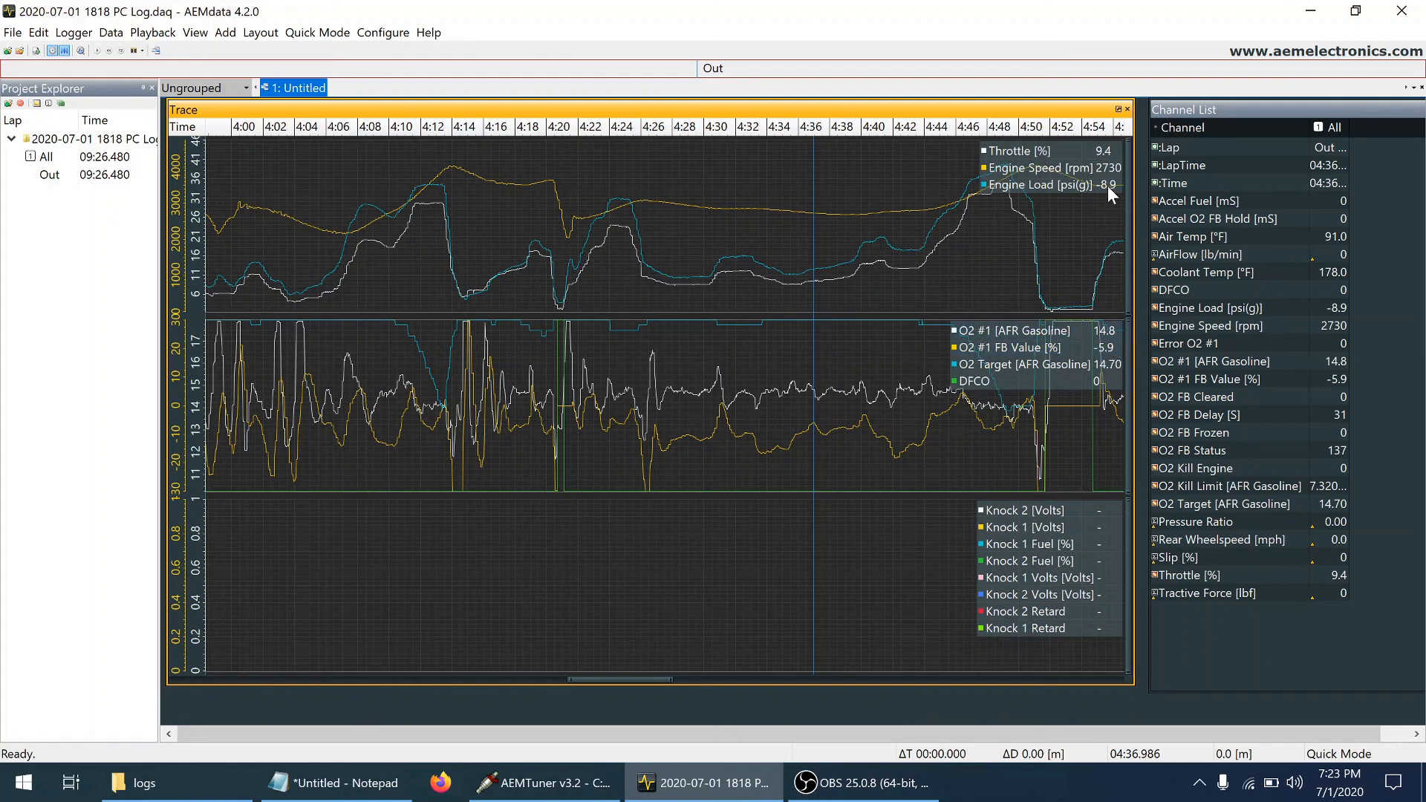
{"action": "left_click", "coordinate": [841, 248]}
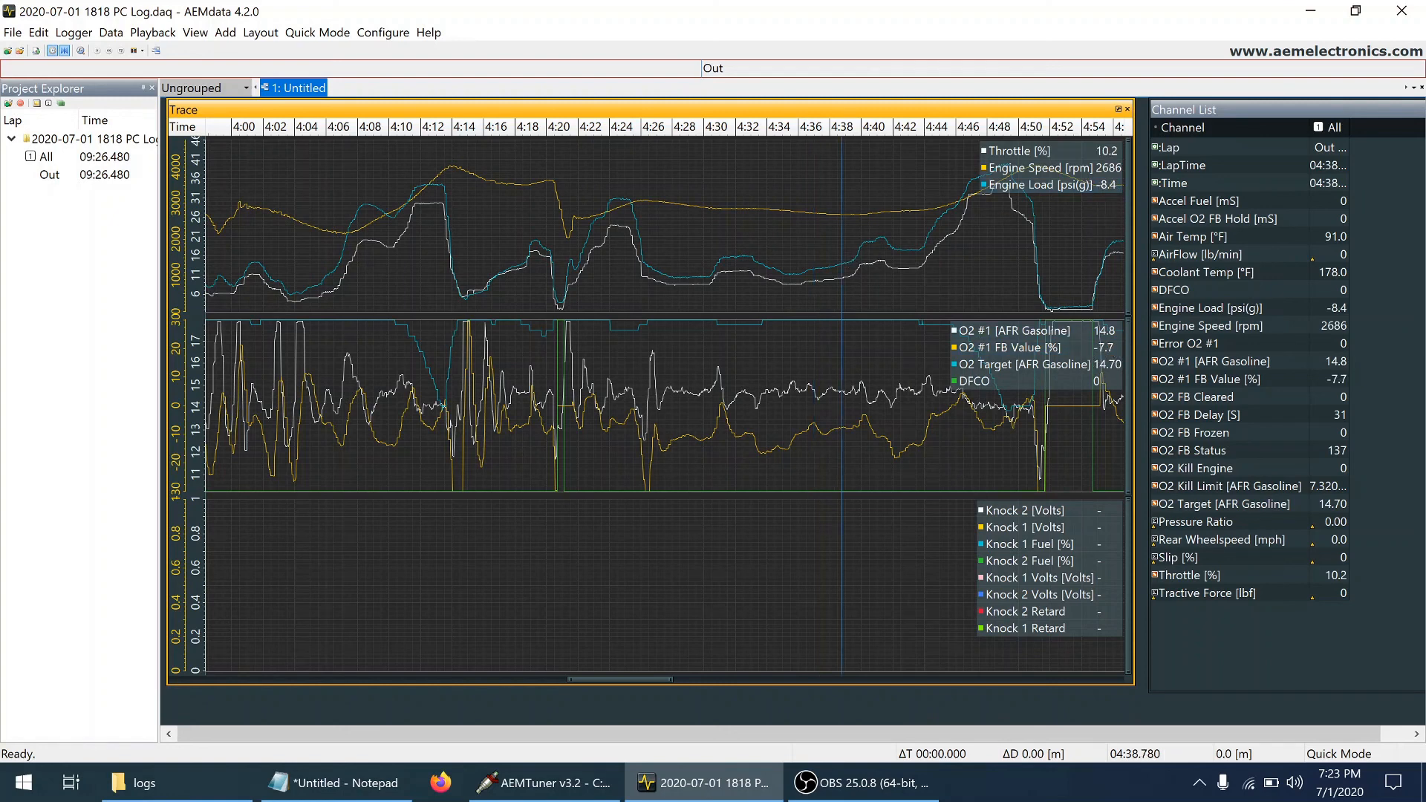
{"action": "left_click", "coordinate": [696, 245]}
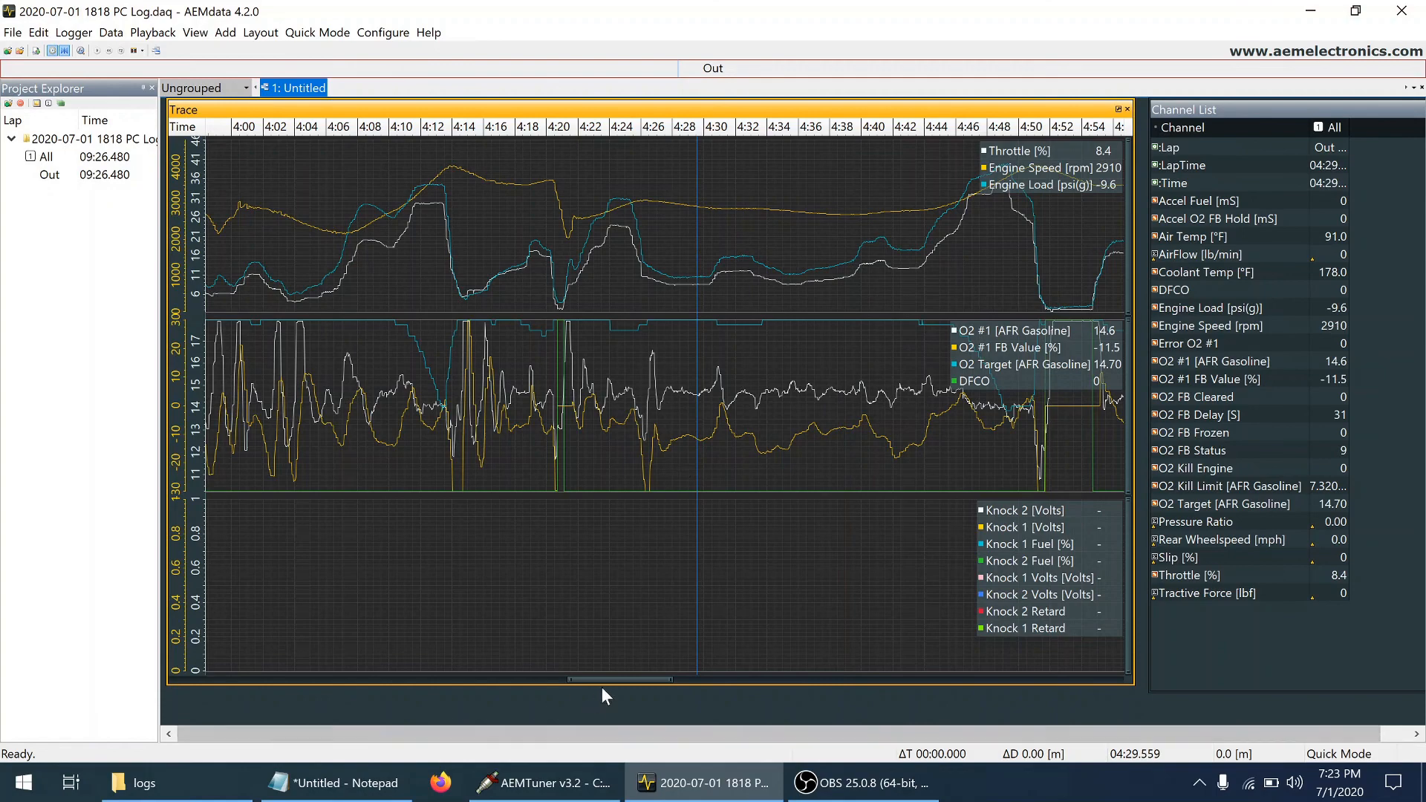
Show the log from about 5:00 to 5:56 and examine O2 #1 against its target during the acceleration near 5:36
{"action": "mouse_move", "coordinate": [606, 681]}
{"action": "left_mouse_down"}
{"action": "mouse_move", "coordinate": [648, 700]}
{"action": "mouse_move", "coordinate": [715, 701]}
{"action": "left_mouse_up"}
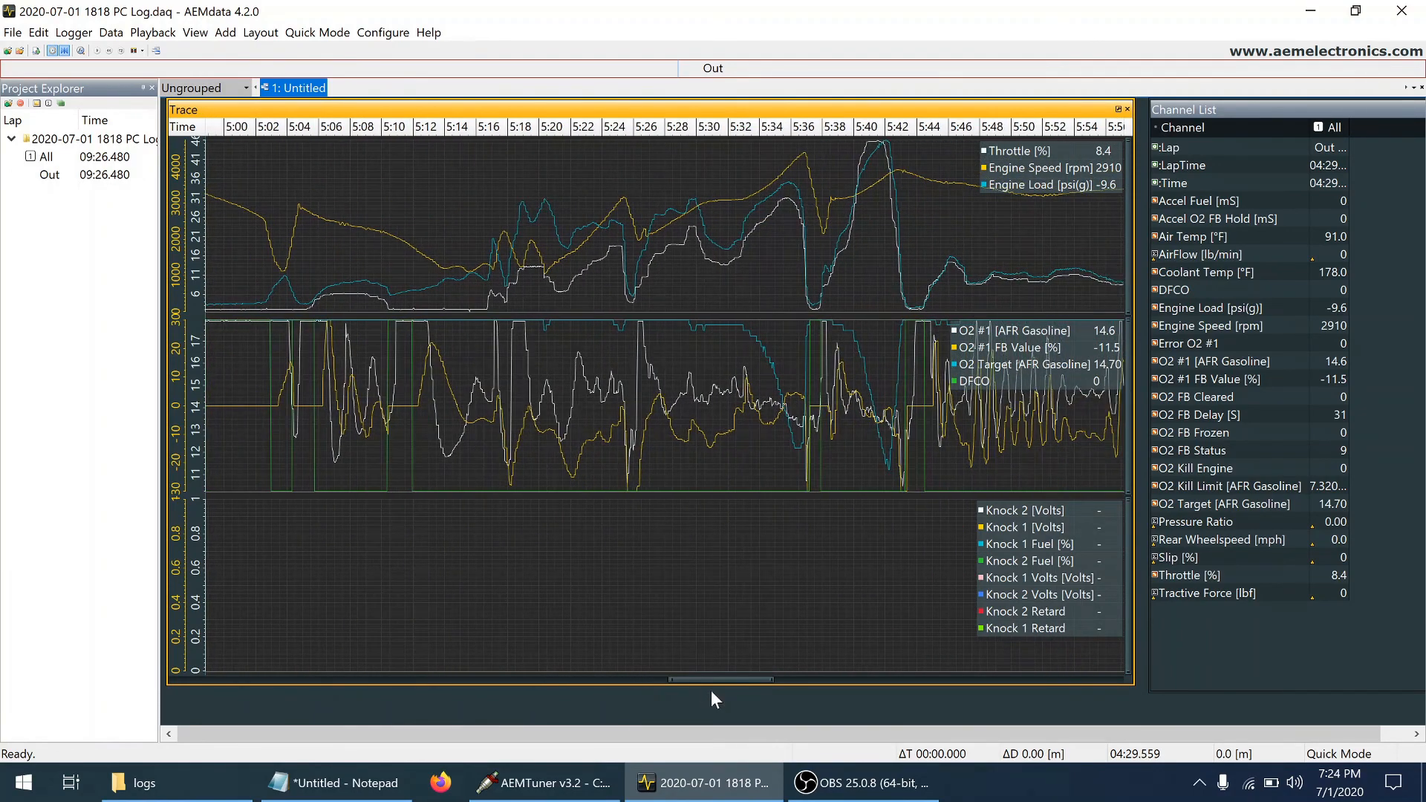
{"action": "left_click", "coordinate": [790, 166]}
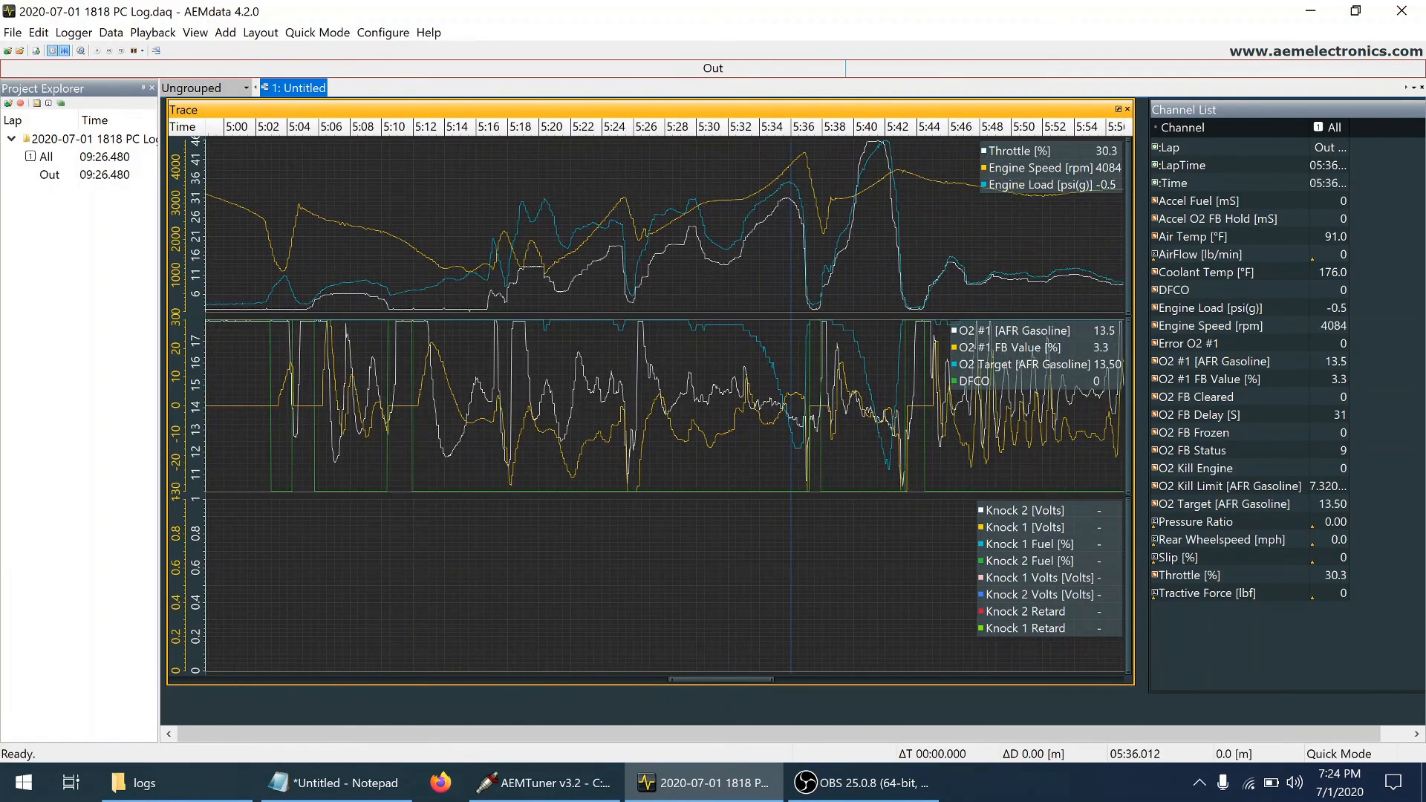
{"action": "left_click", "coordinate": [797, 159]}
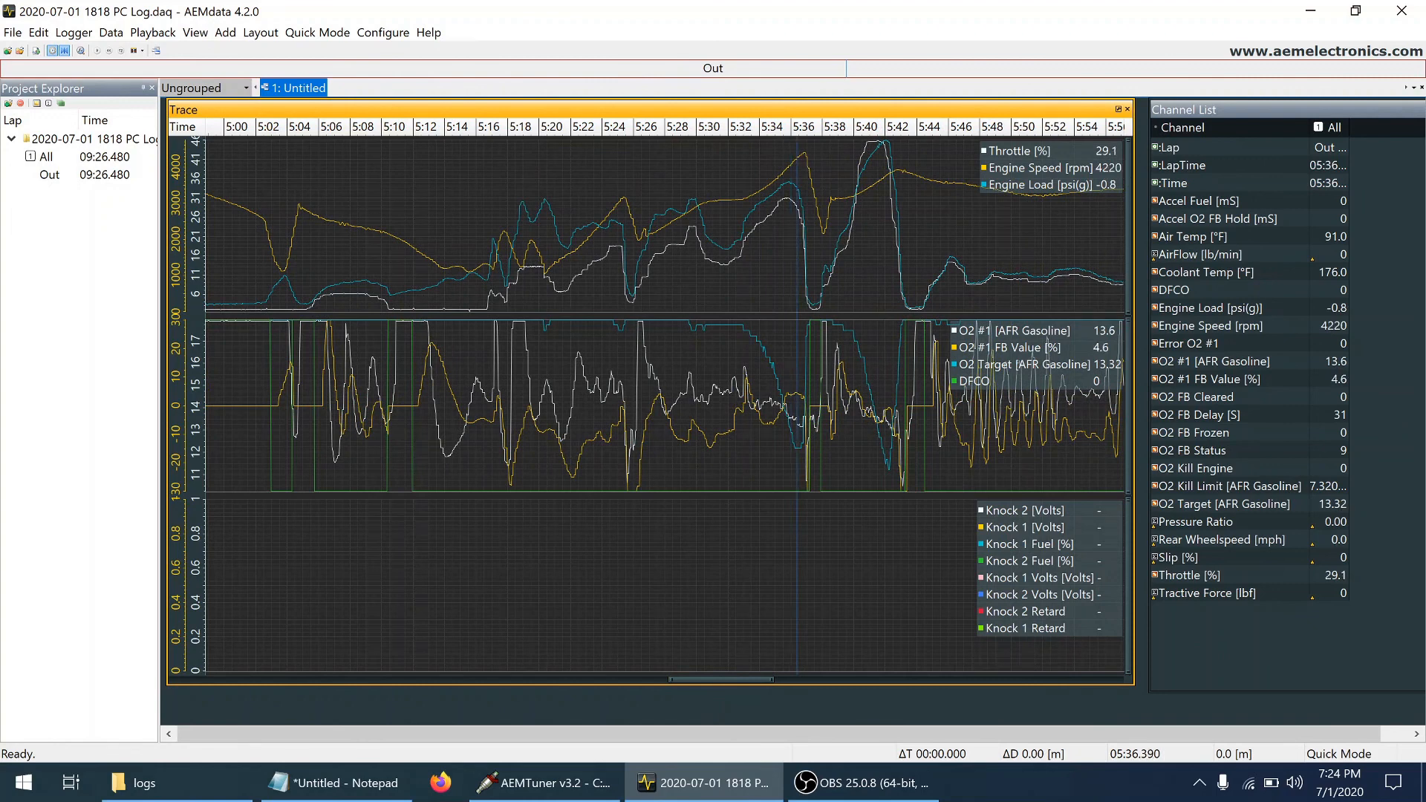
{"action": "left_click", "coordinate": [793, 166]}
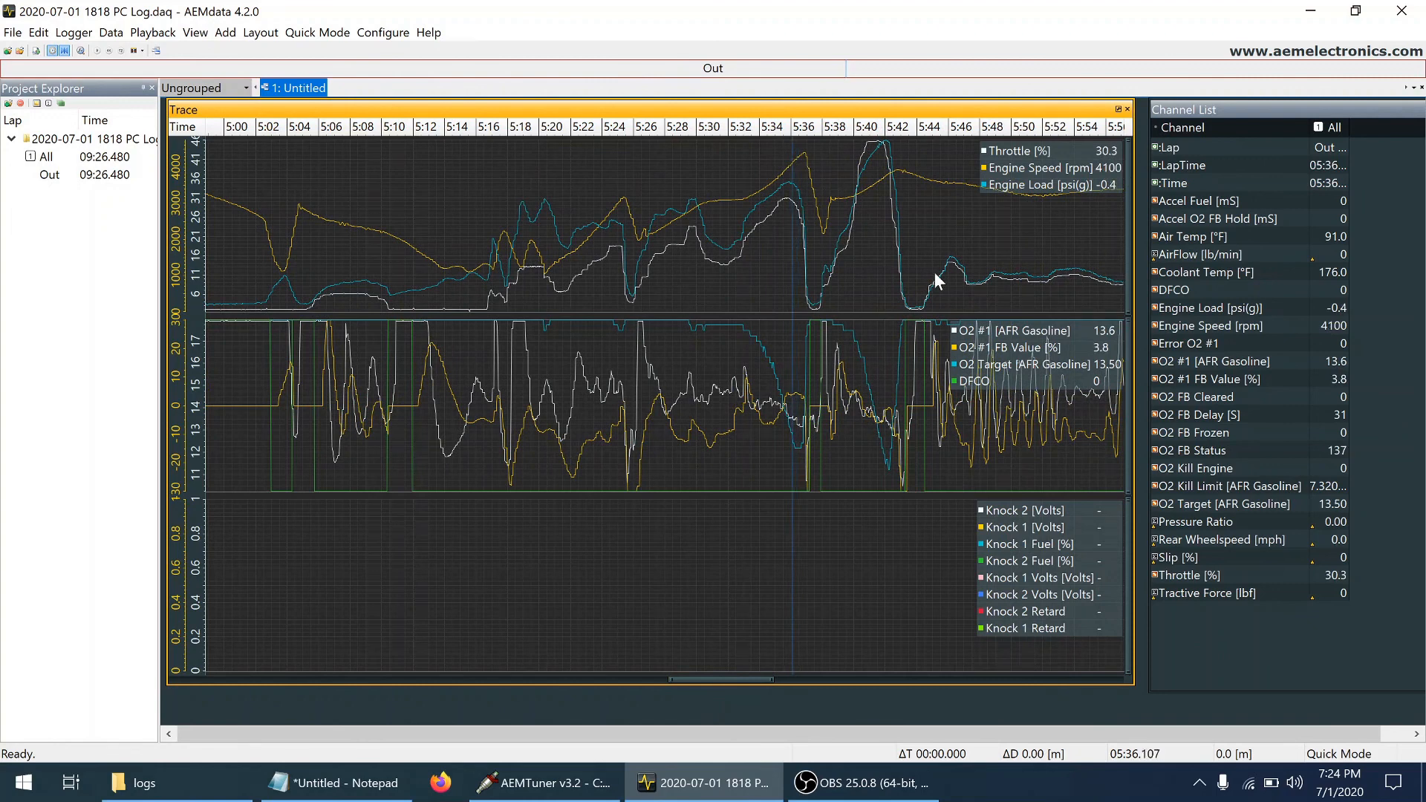
Inspect the throttle lift near 5:36.8 and show the surrounding log section from about 5:17 to 5:47 in finer detail
{"action": "left_click", "coordinate": [804, 161]}
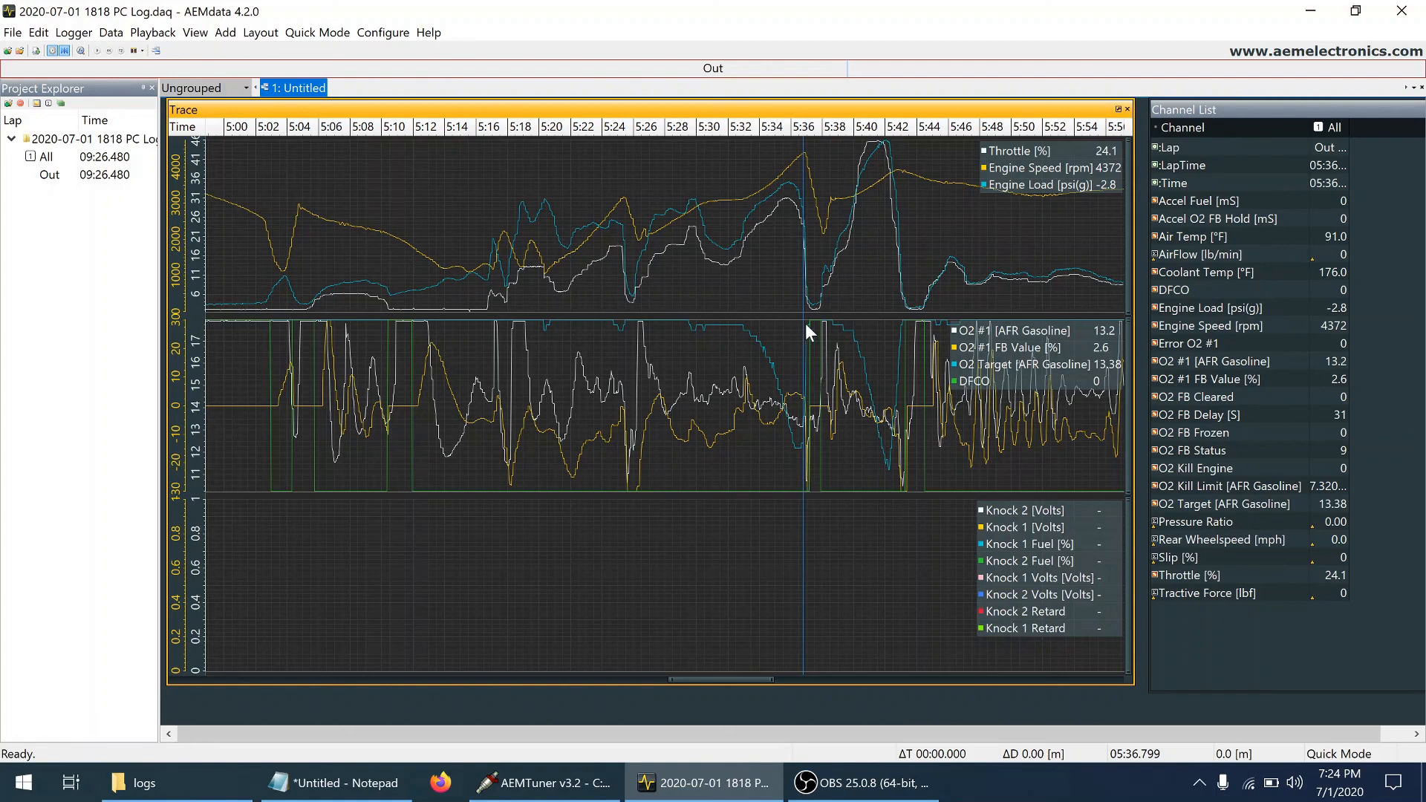
{"action": "scroll", "coordinate": [815, 325], "scroll_direction": "up", "scroll_amount": 3}
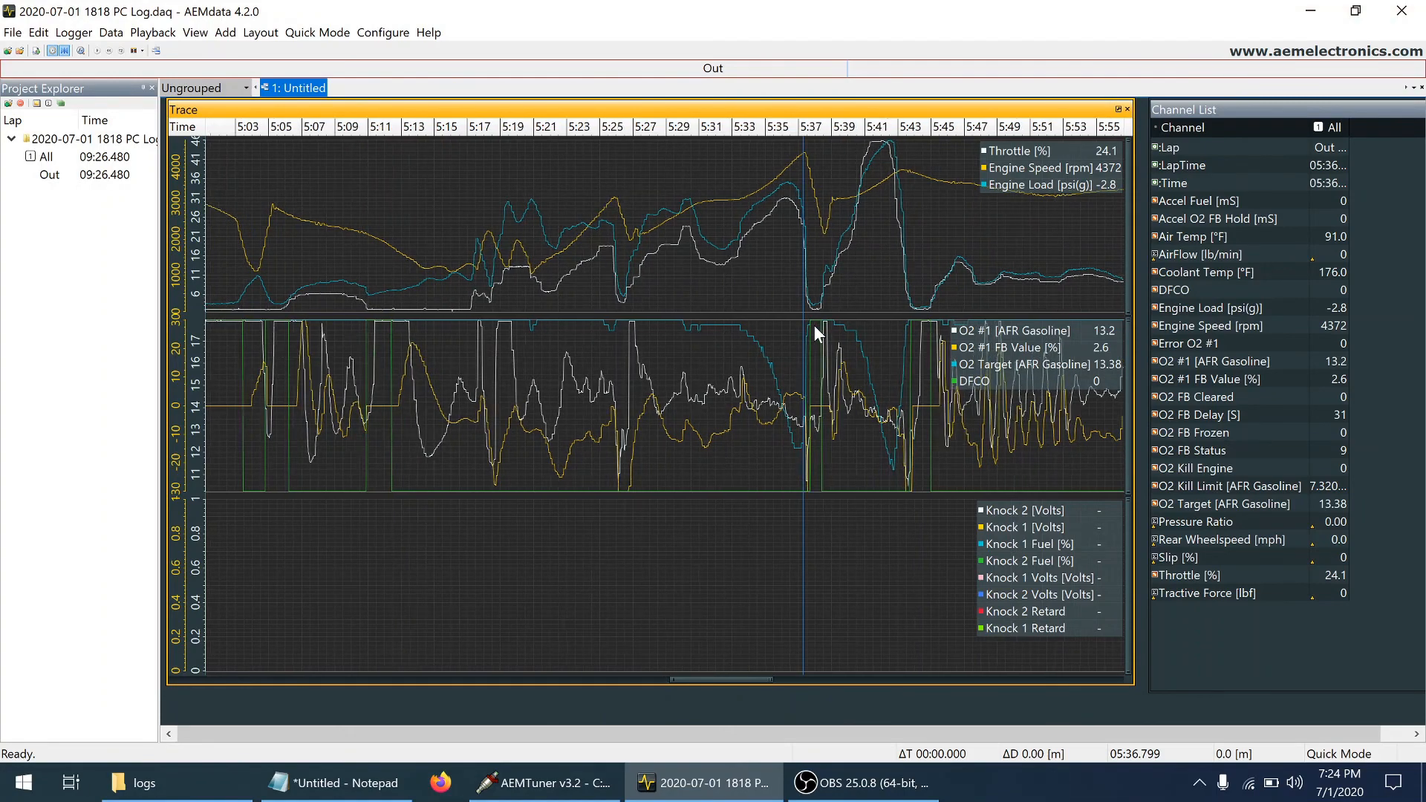
{"action": "scroll", "coordinate": [815, 327], "scroll_direction": "up", "scroll_amount": 5}
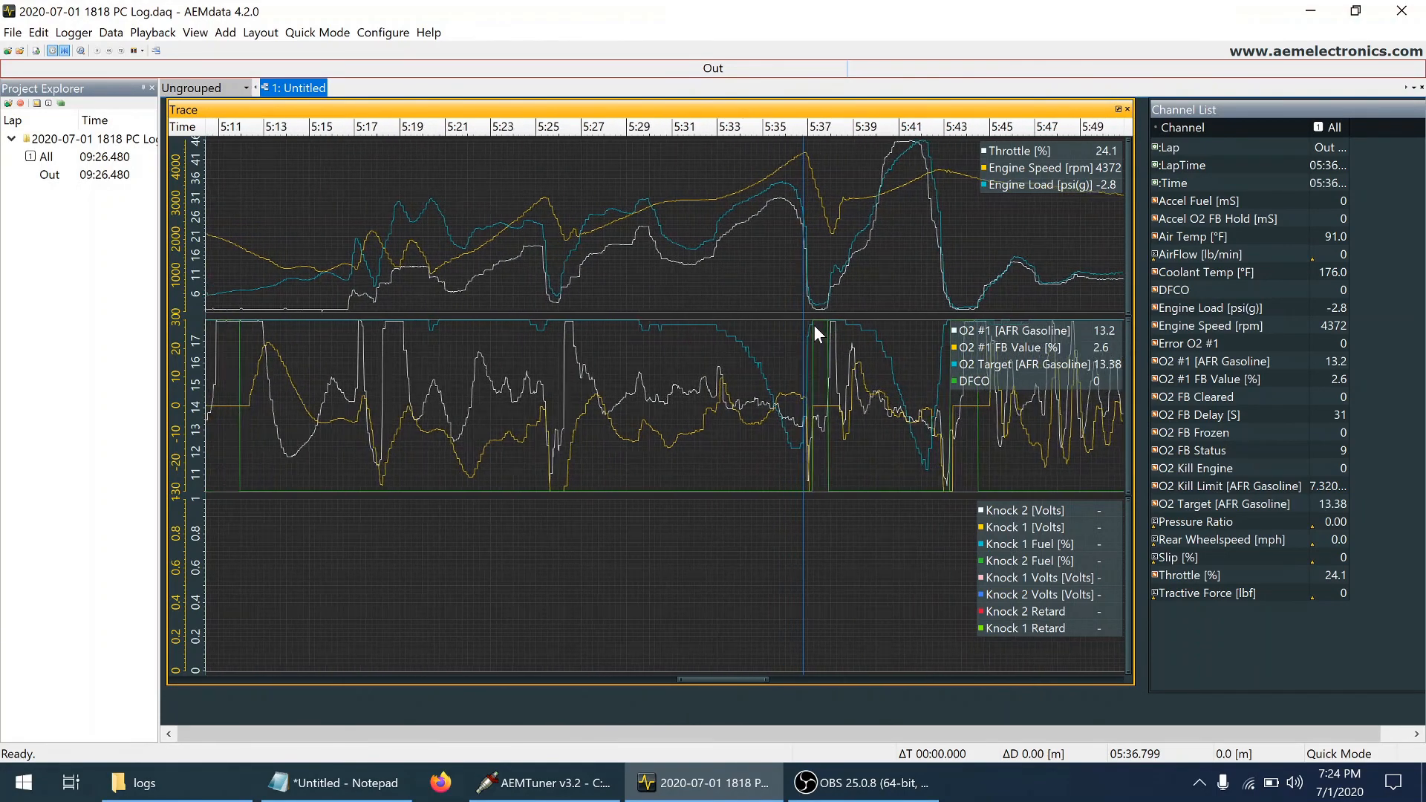
{"action": "scroll", "coordinate": [815, 327], "scroll_direction": "up", "scroll_amount": 1}
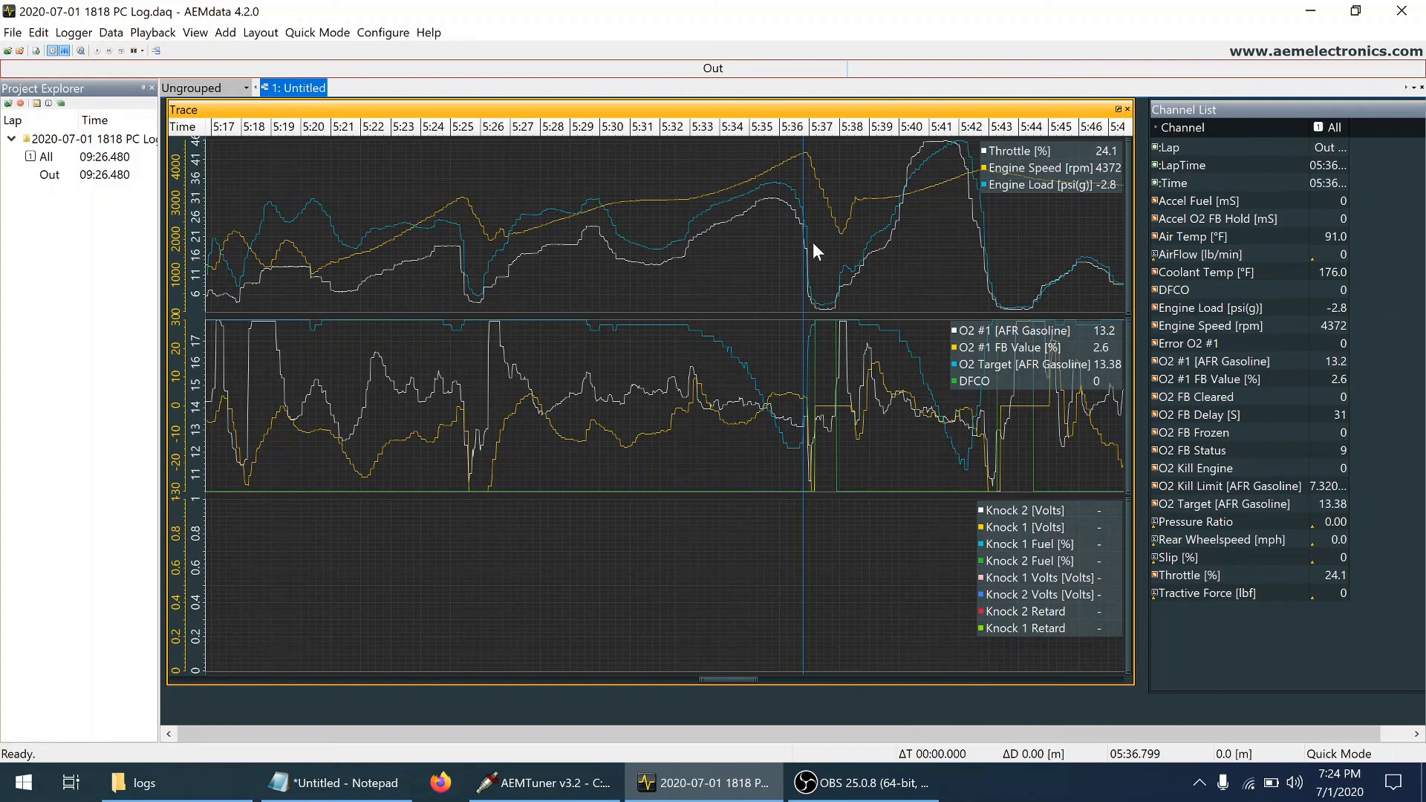
Examine engine speed, engine load and O2 #1 against its target in small increments from about 5:36.0 to 5:36.2
{"action": "left_click", "coordinate": [783, 180]}
{"action": "left_click", "coordinate": [779, 177]}
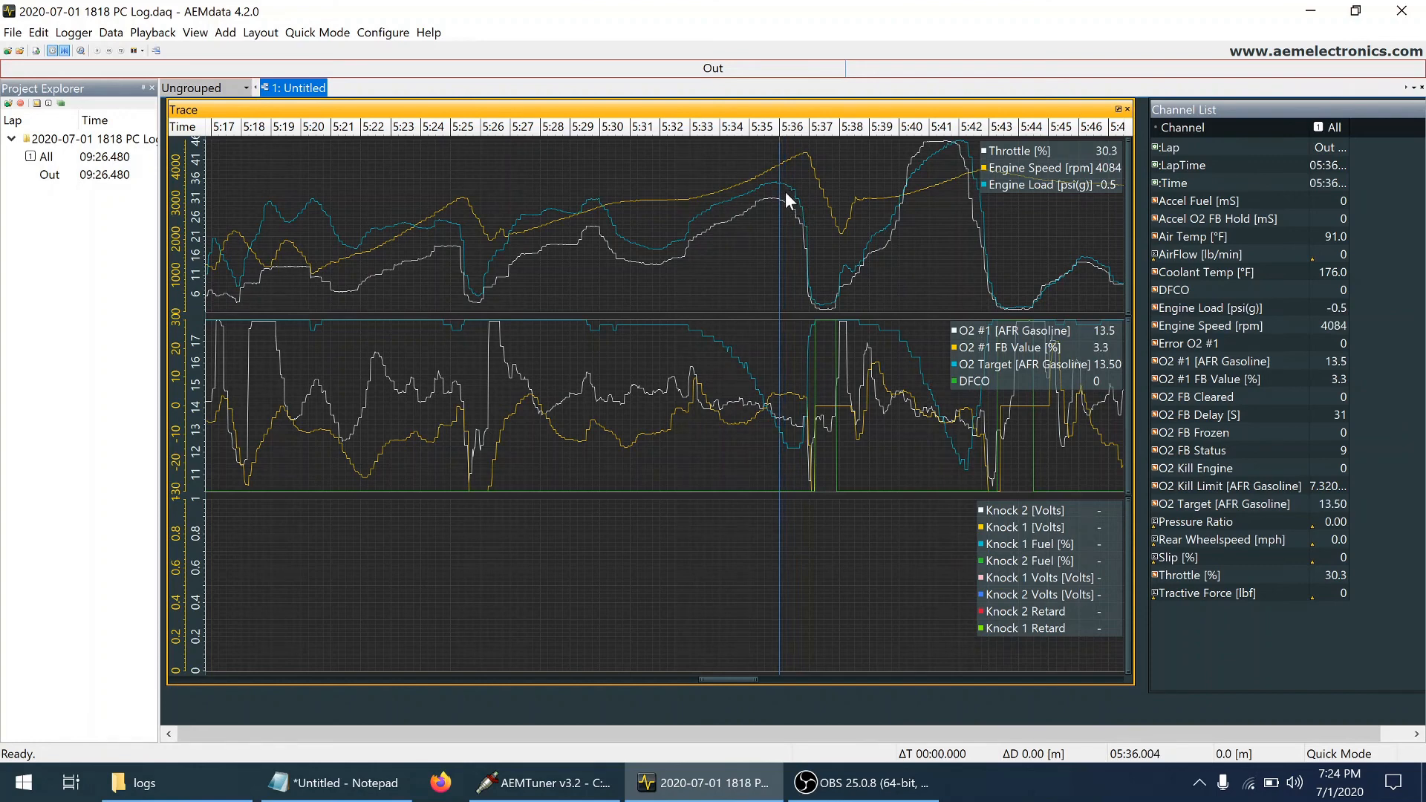
{"action": "key", "text": "Right"}
{"action": "key", "text": "Right"}
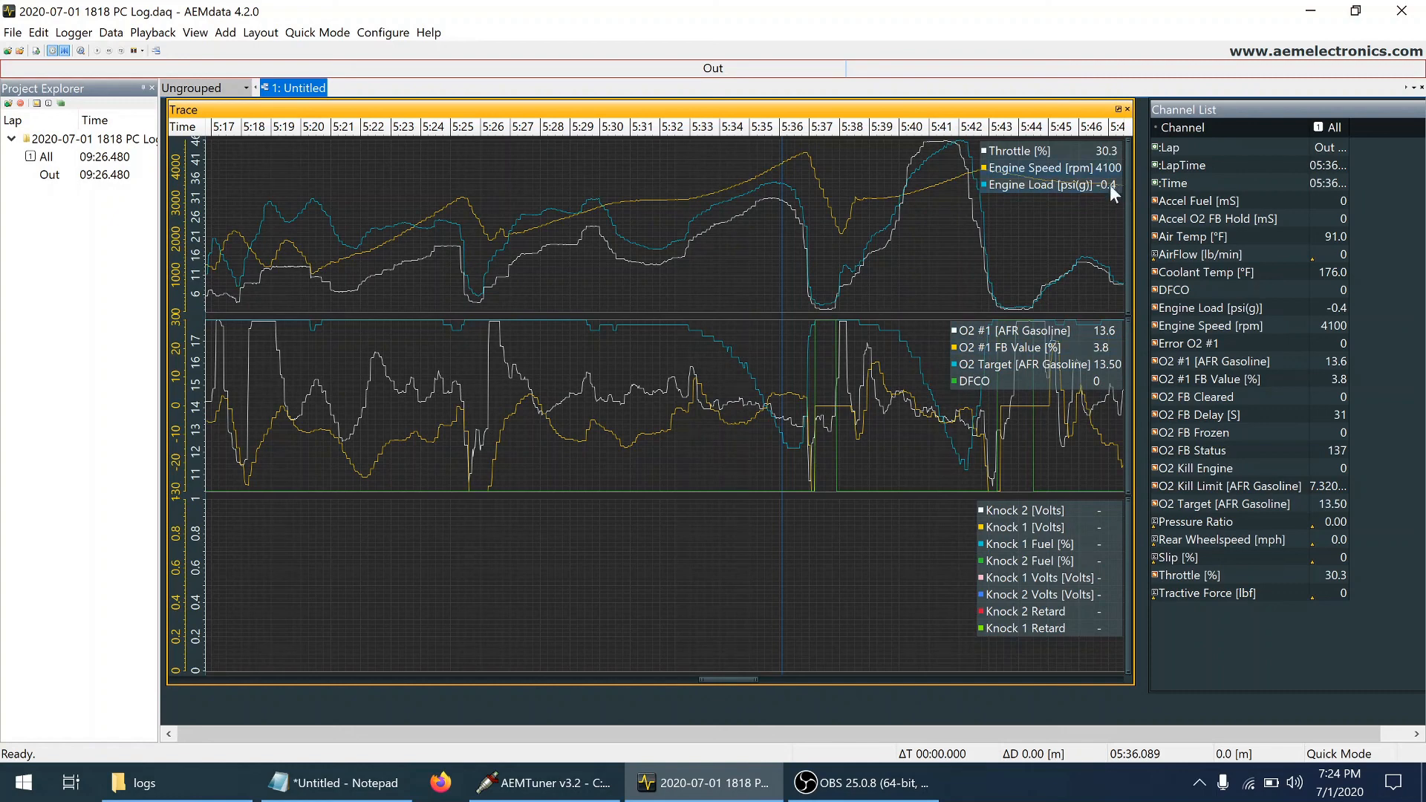
{"action": "key", "text": "Right"}
{"action": "key", "text": "Right"}
{"action": "key", "text": "Right"}
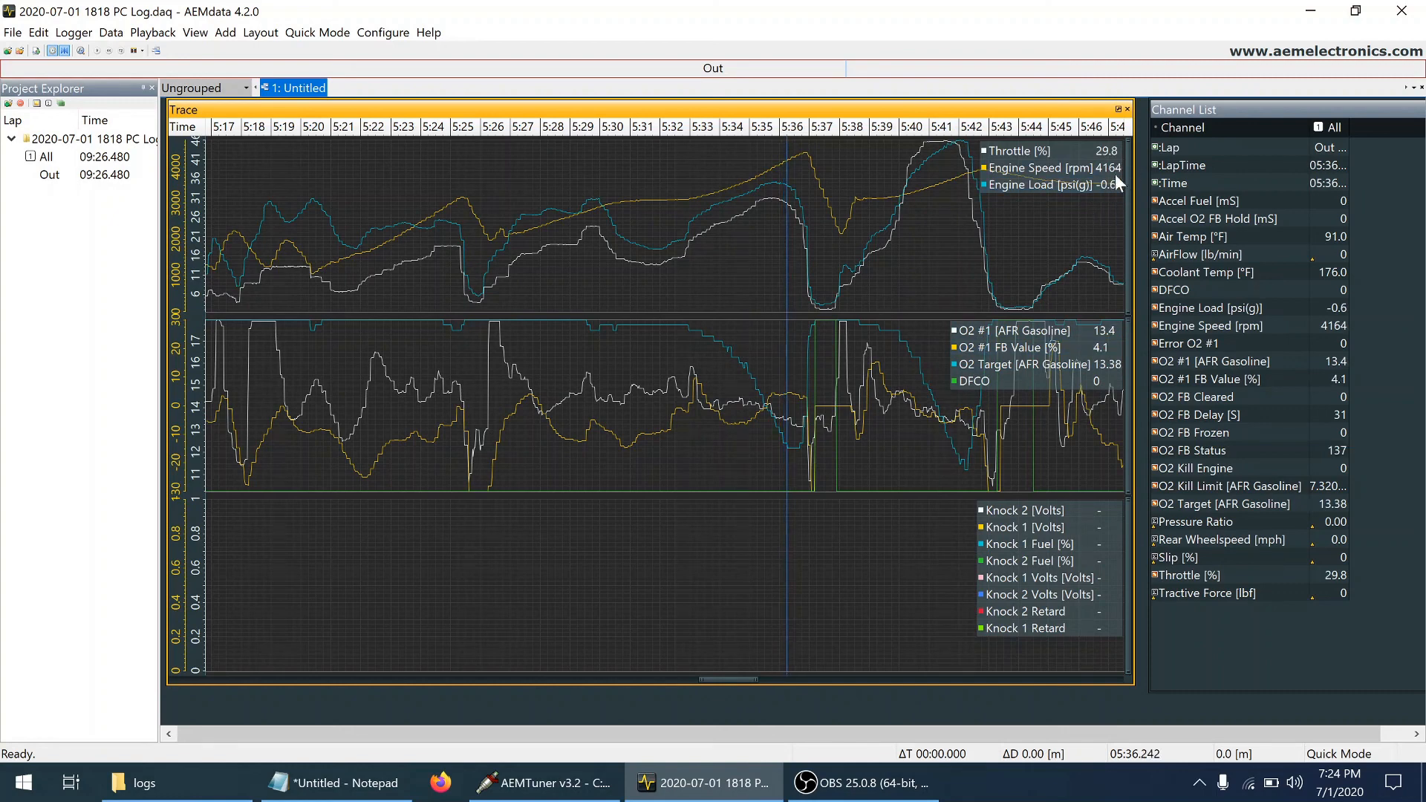
Recheck engine load and O2 #1 feedback at several points between about 5:35.9 and 5:36.4
{"action": "left_click", "coordinate": [773, 194]}
{"action": "left_click", "coordinate": [777, 190]}
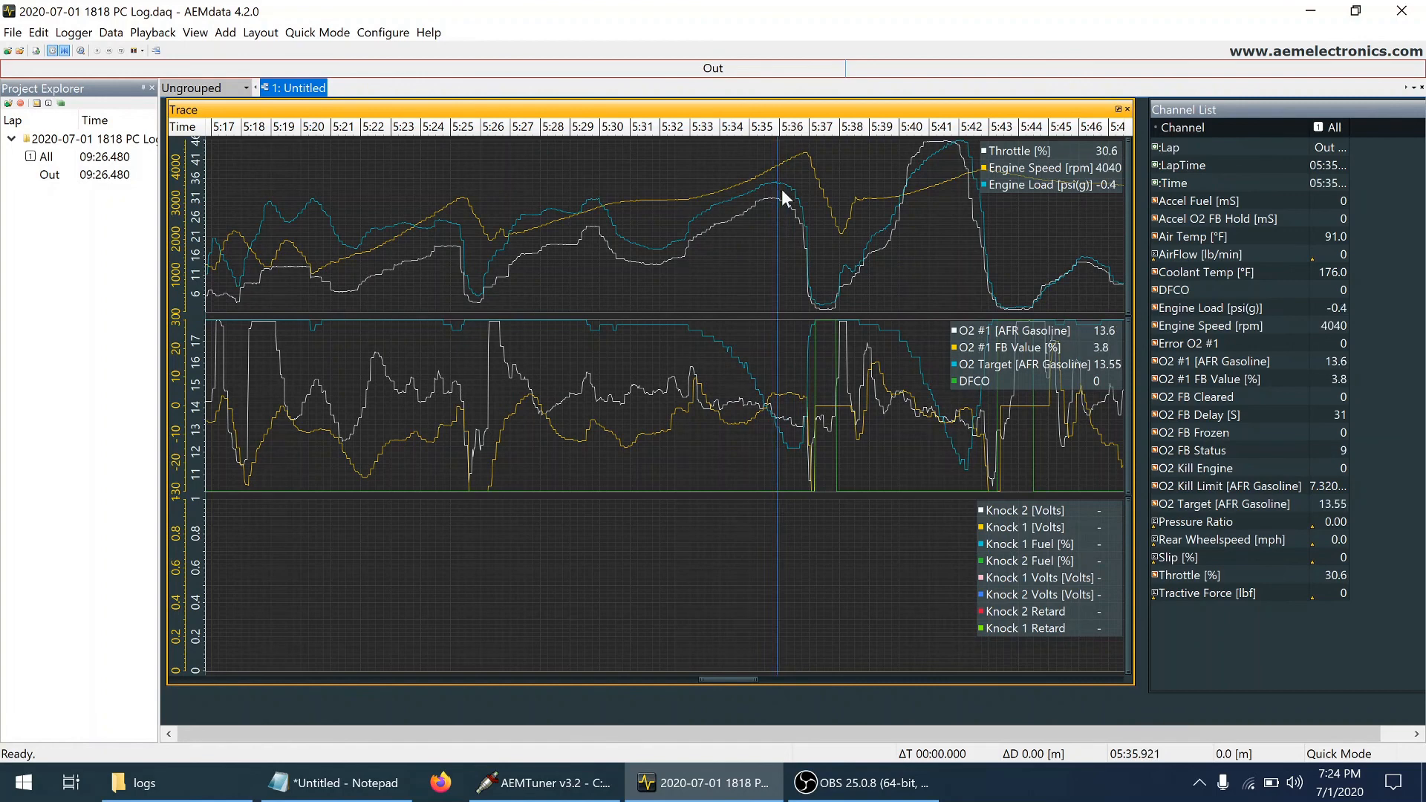
{"action": "left_click", "coordinate": [782, 190]}
{"action": "left_click", "coordinate": [790, 187]}
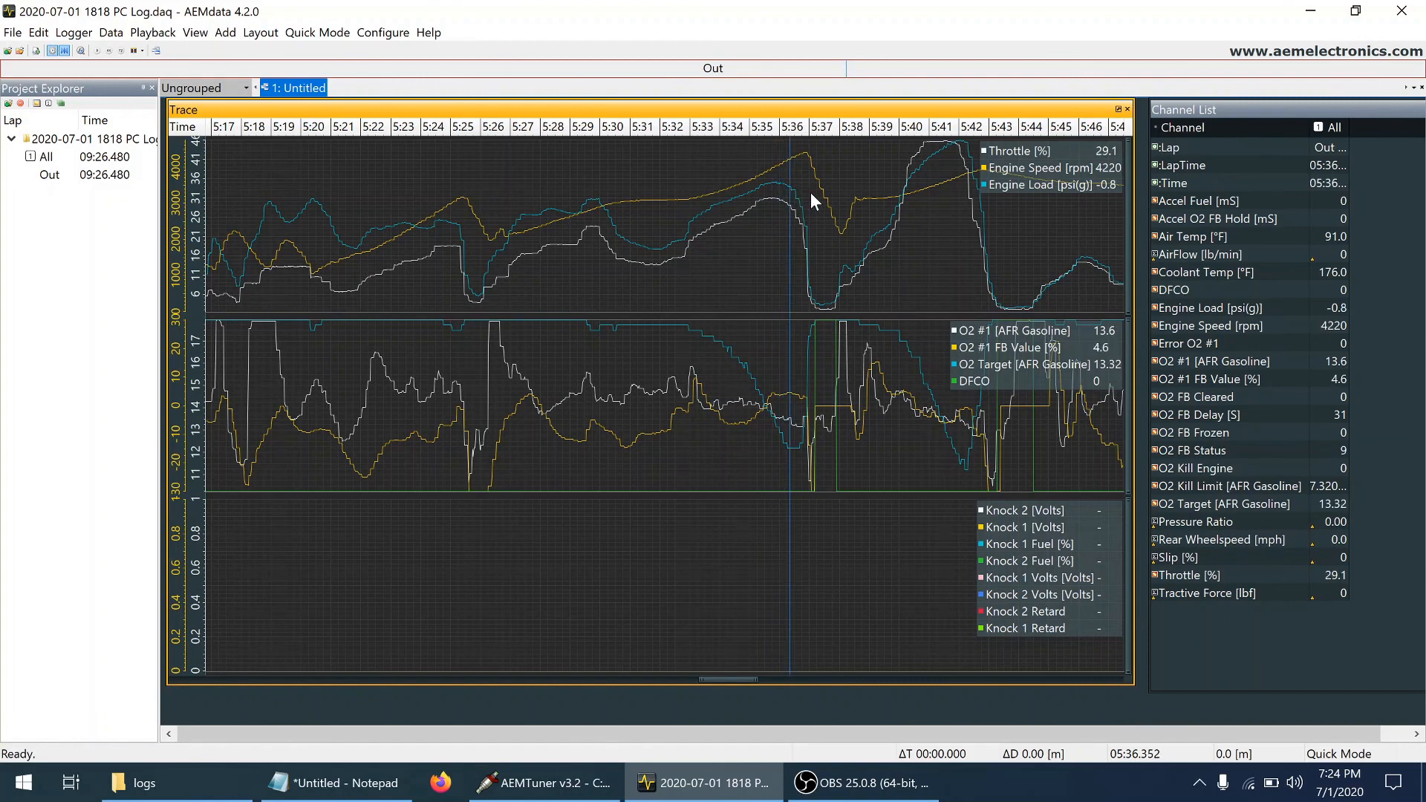
{"action": "key", "text": "Left"}
{"action": "key", "text": "Left"}
{"action": "key", "text": "Left"}
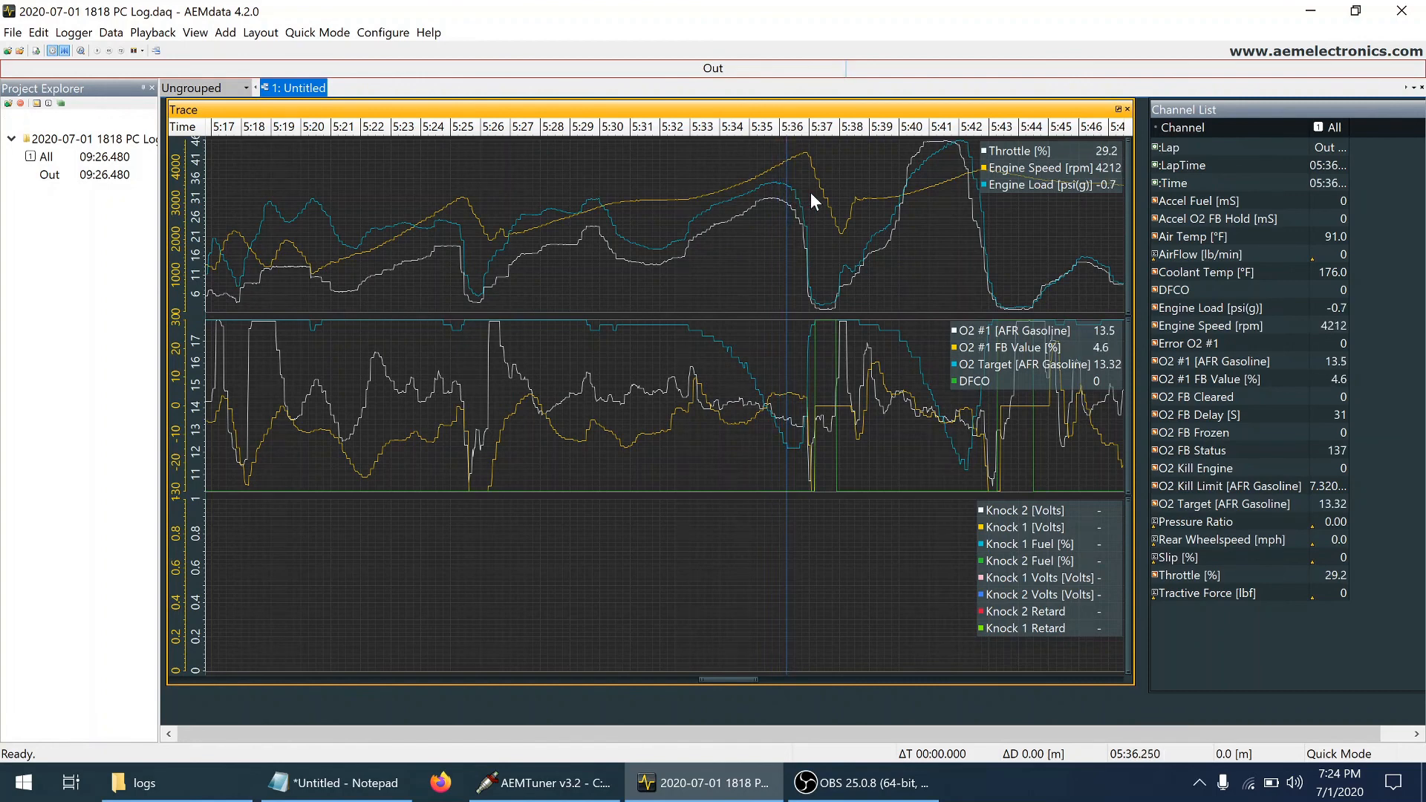
{"action": "key", "text": "Left"}
{"action": "key", "text": "Left"}
{"action": "key", "text": "Left"}
{"action": "key", "text": "Left"}
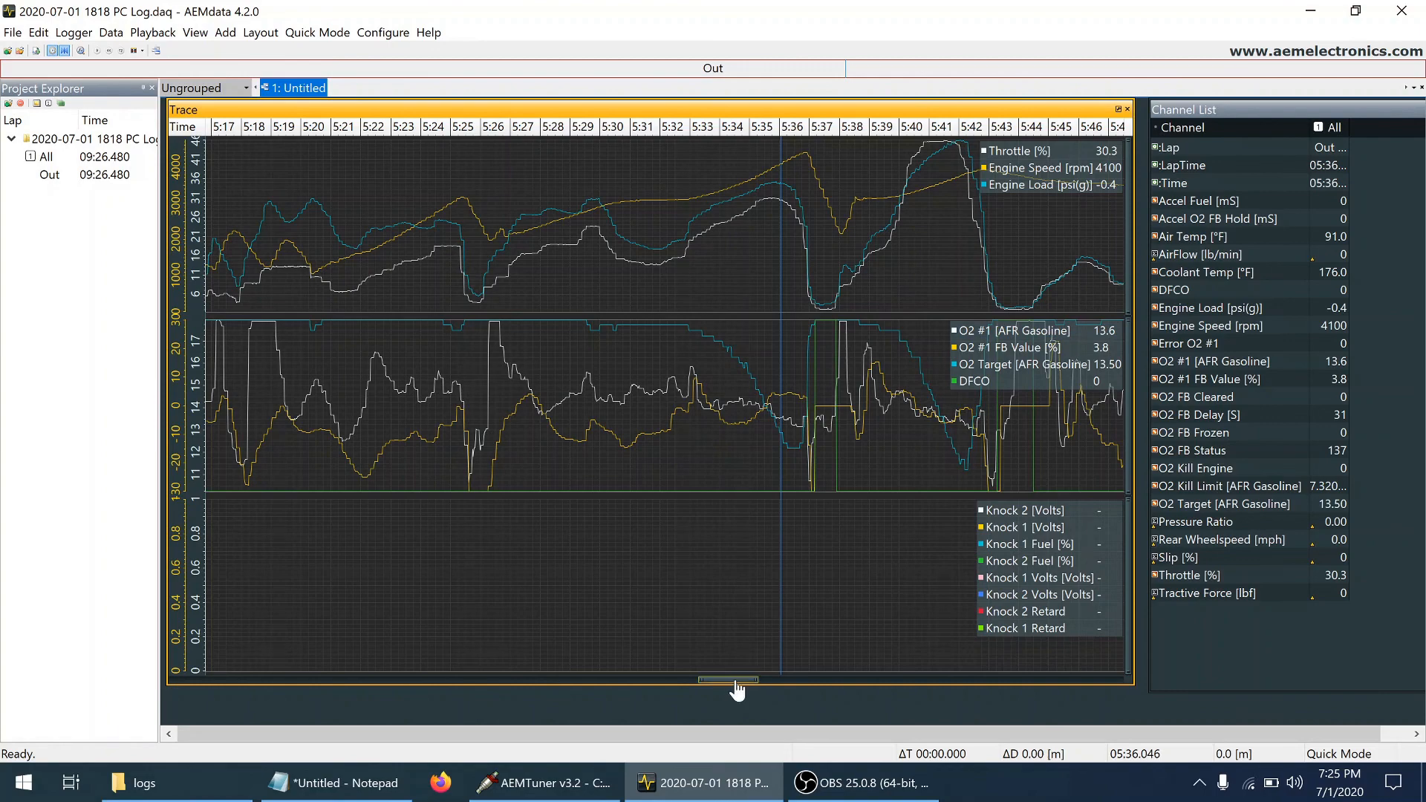
Bring the log section from about 6:58 to 7:28 into view and inspect load and O2 feedback between 7:15.8 and 7:16.4
{"action": "left_click_drag", "start_coordinate": [737, 685], "coordinate": [902, 707]}
{"action": "left_click", "coordinate": [749, 158]}
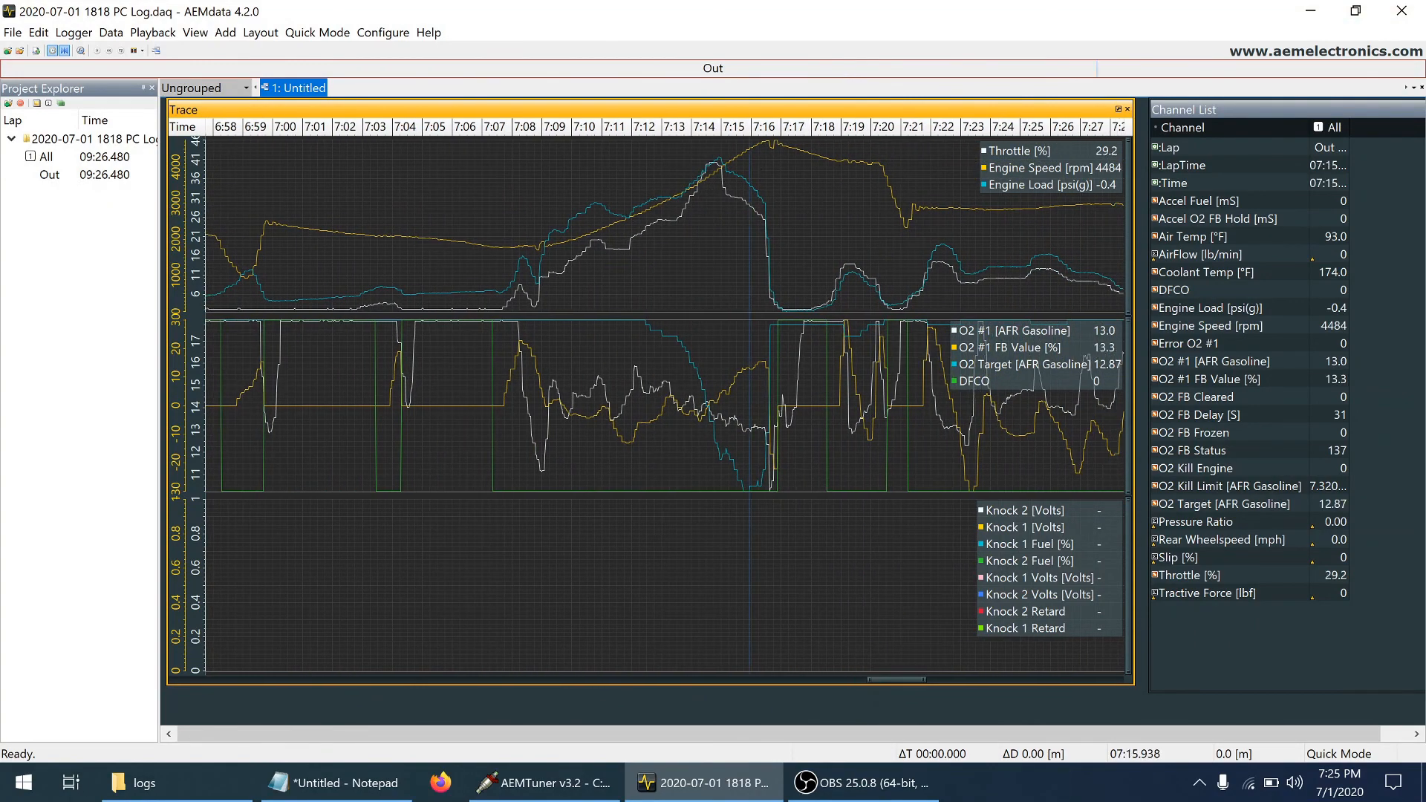
{"action": "left_click", "coordinate": [762, 151]}
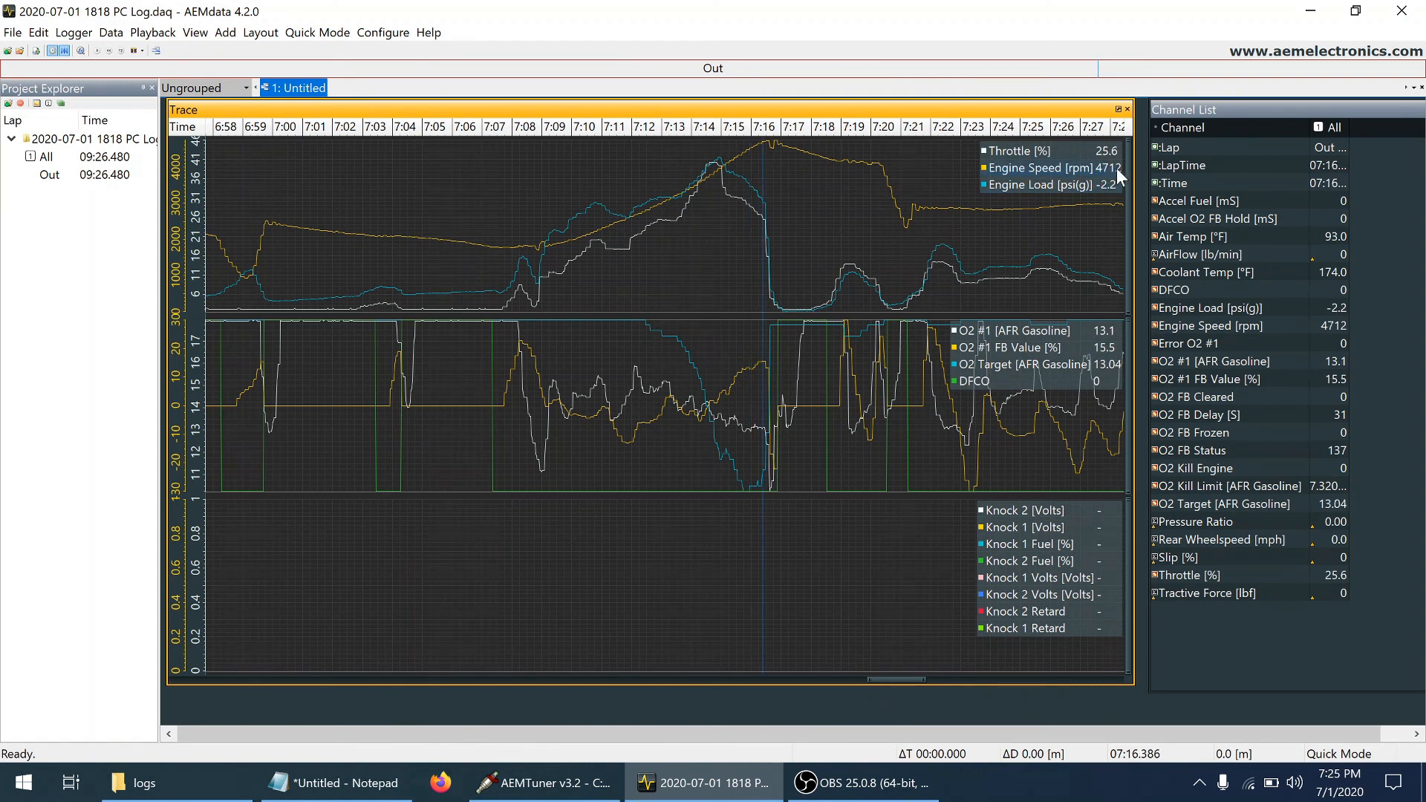
{"action": "left_click", "coordinate": [745, 144]}
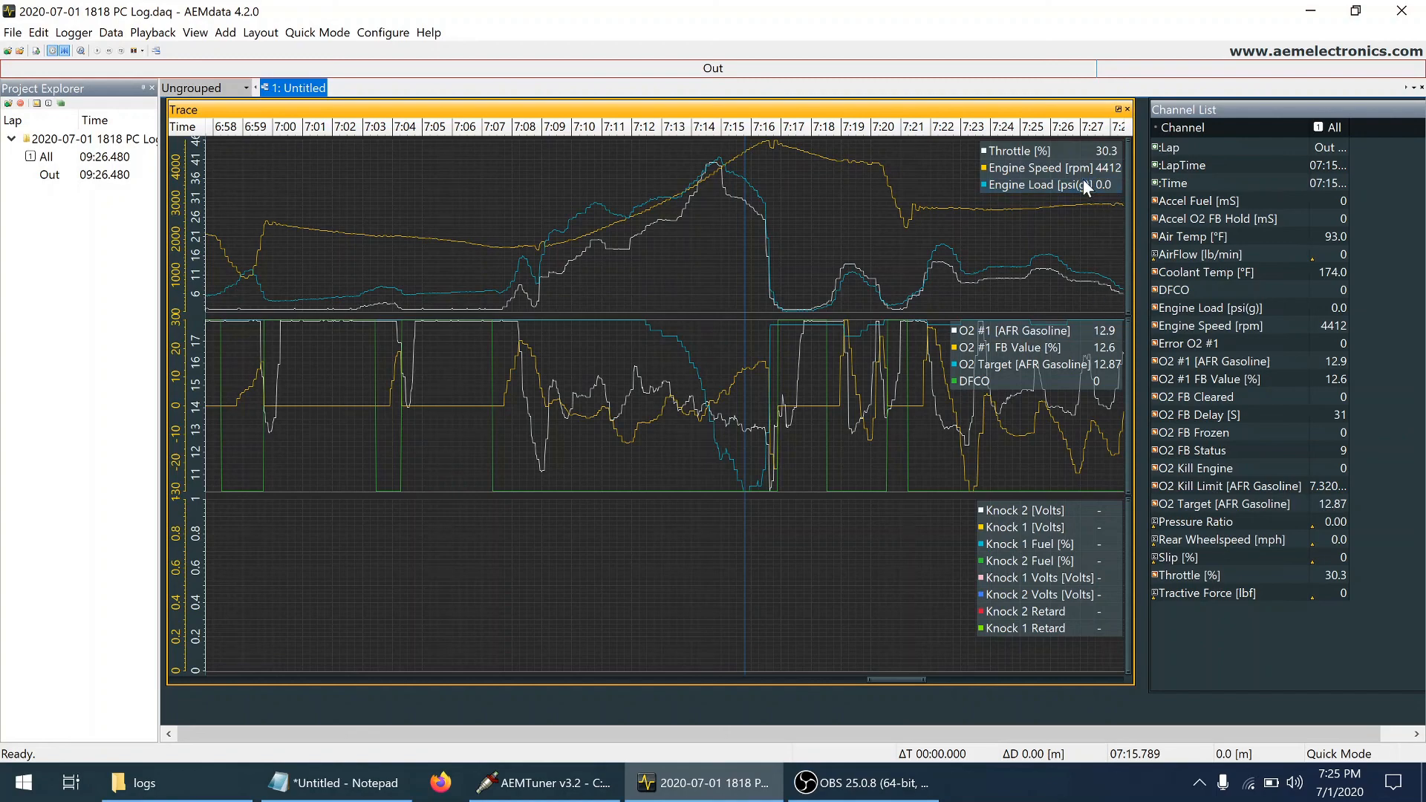
{"action": "left_click", "coordinate": [757, 154]}
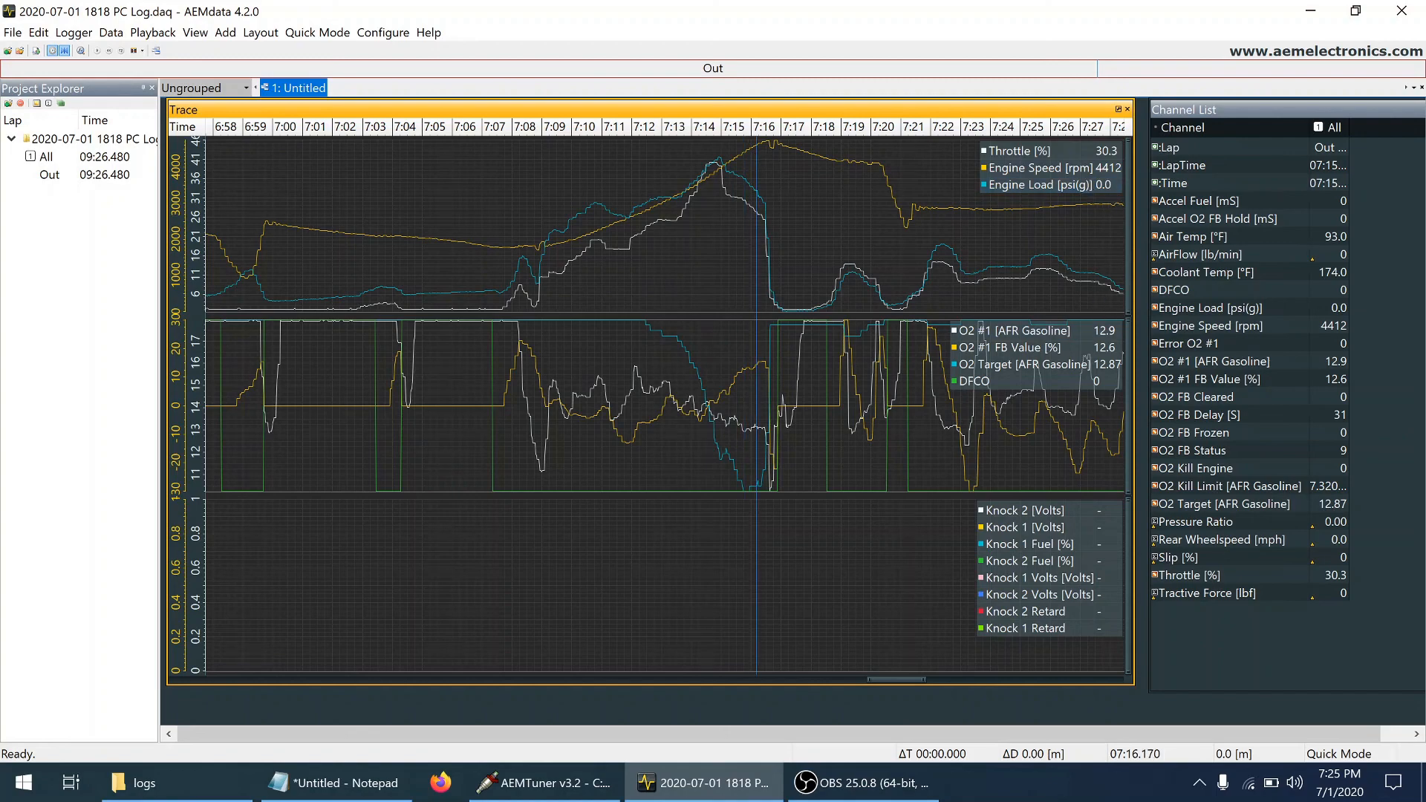
Follow the throttle peak from about 7:14.6 to 7:15.0 in small increments, comparing engine load, O2 #1 and its target
{"action": "right_click", "coordinate": [711, 156]}
{"action": "left_click", "coordinate": [685, 154]}
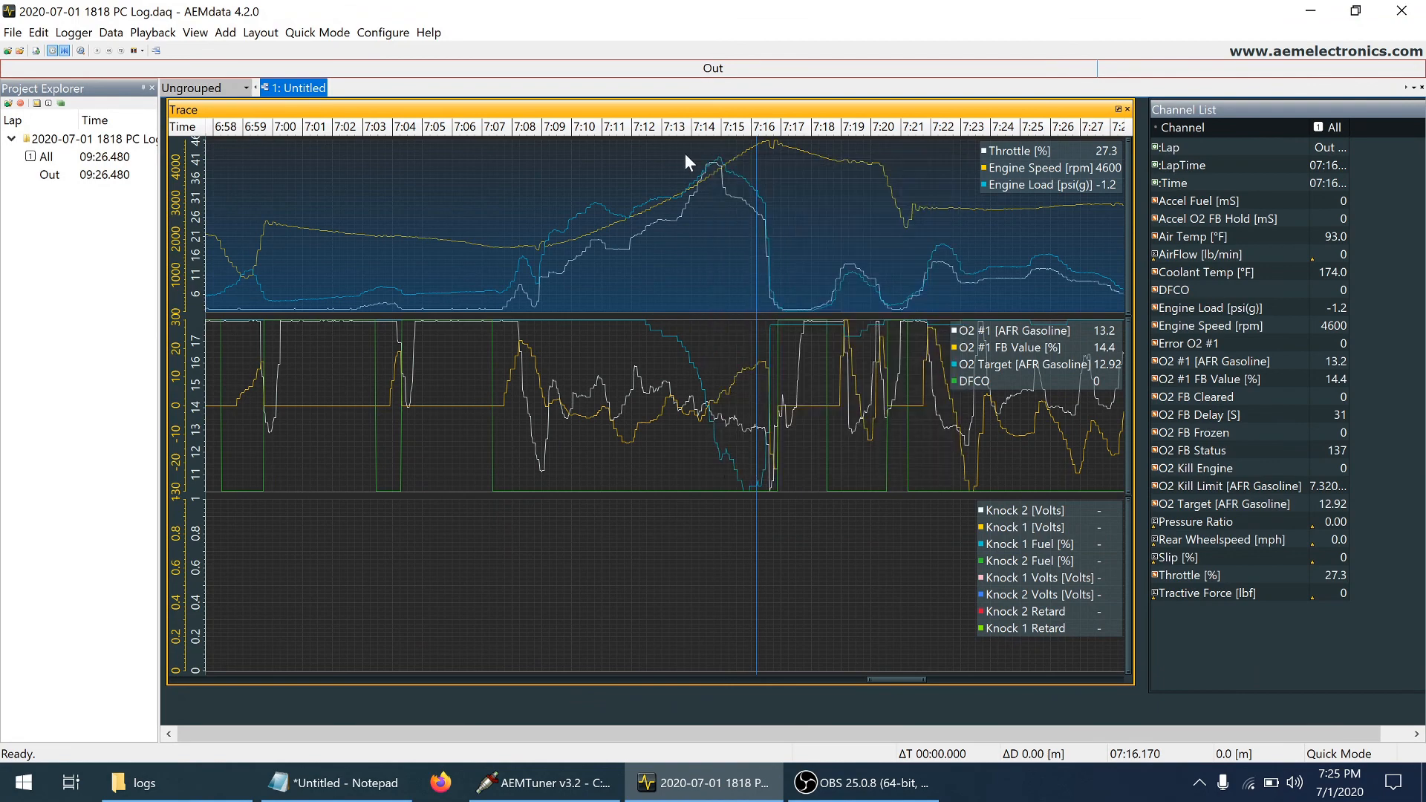
{"action": "left_click", "coordinate": [685, 153]}
{"action": "left_click", "coordinate": [710, 165]}
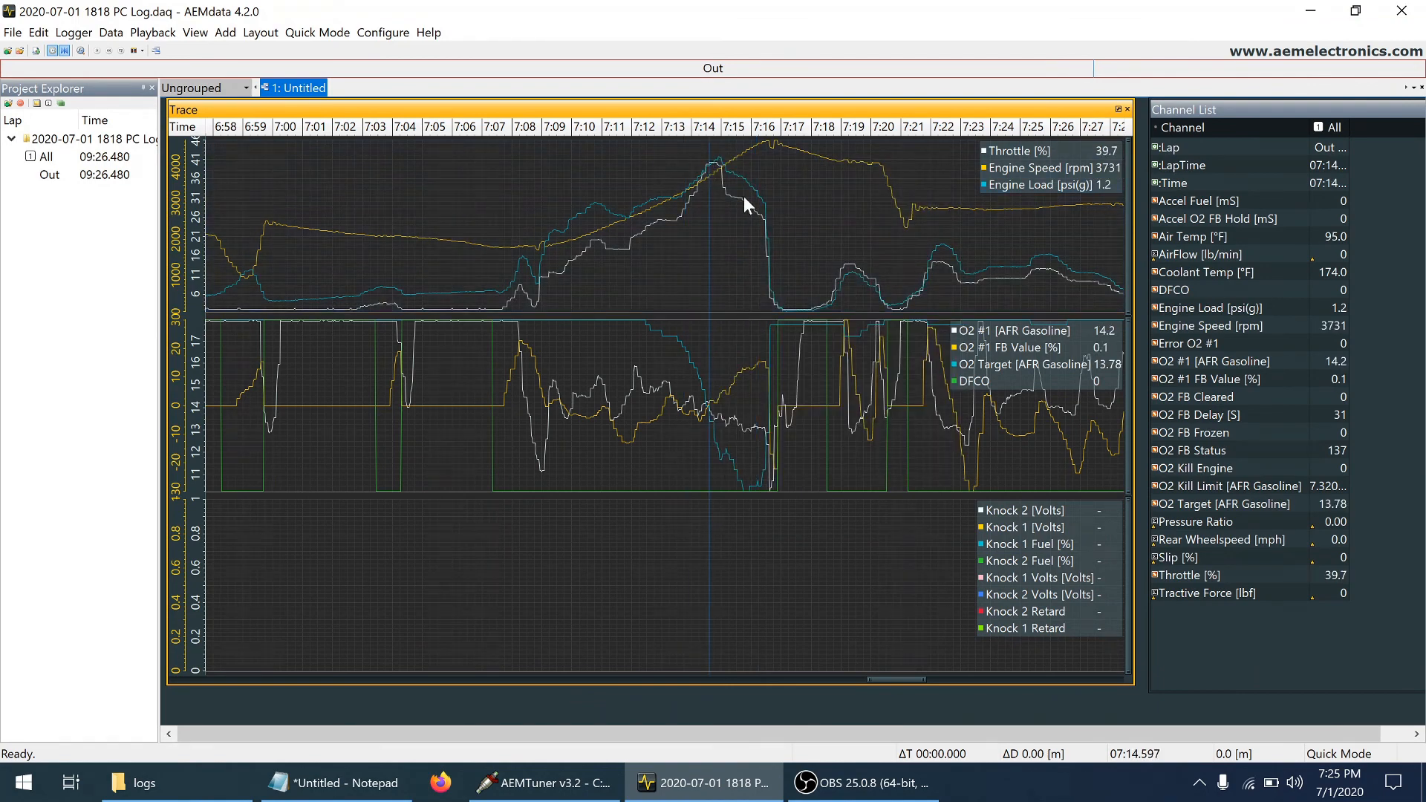
{"action": "key", "text": "Right"}
{"action": "key", "text": "Right"}
{"action": "key", "text": "Right"}
{"action": "key", "text": "Right"}
{"action": "key", "text": "Right"}
{"action": "key", "text": "Right"}
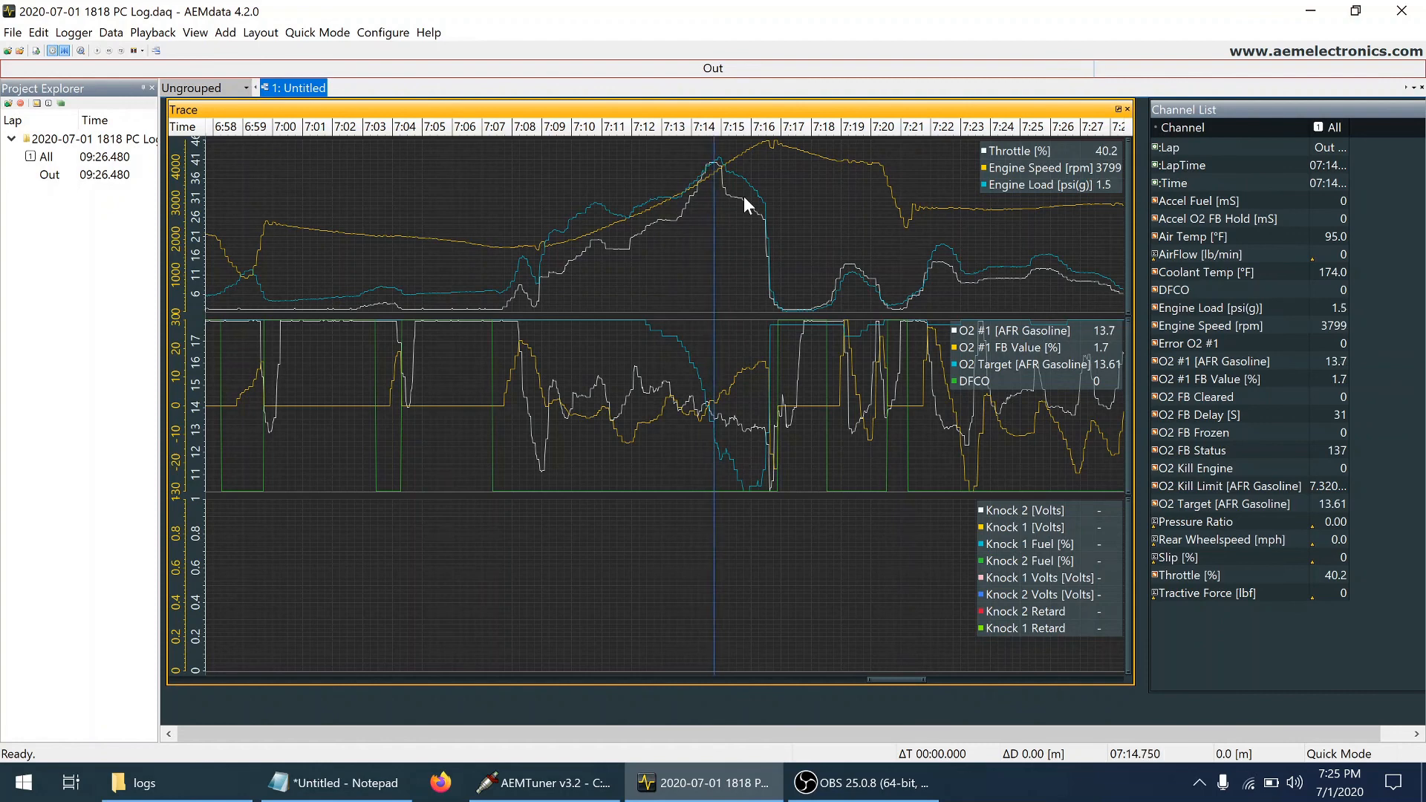
{"action": "key", "text": "Right"}
{"action": "key", "text": "Right"}
{"action": "key", "text": "Right"}
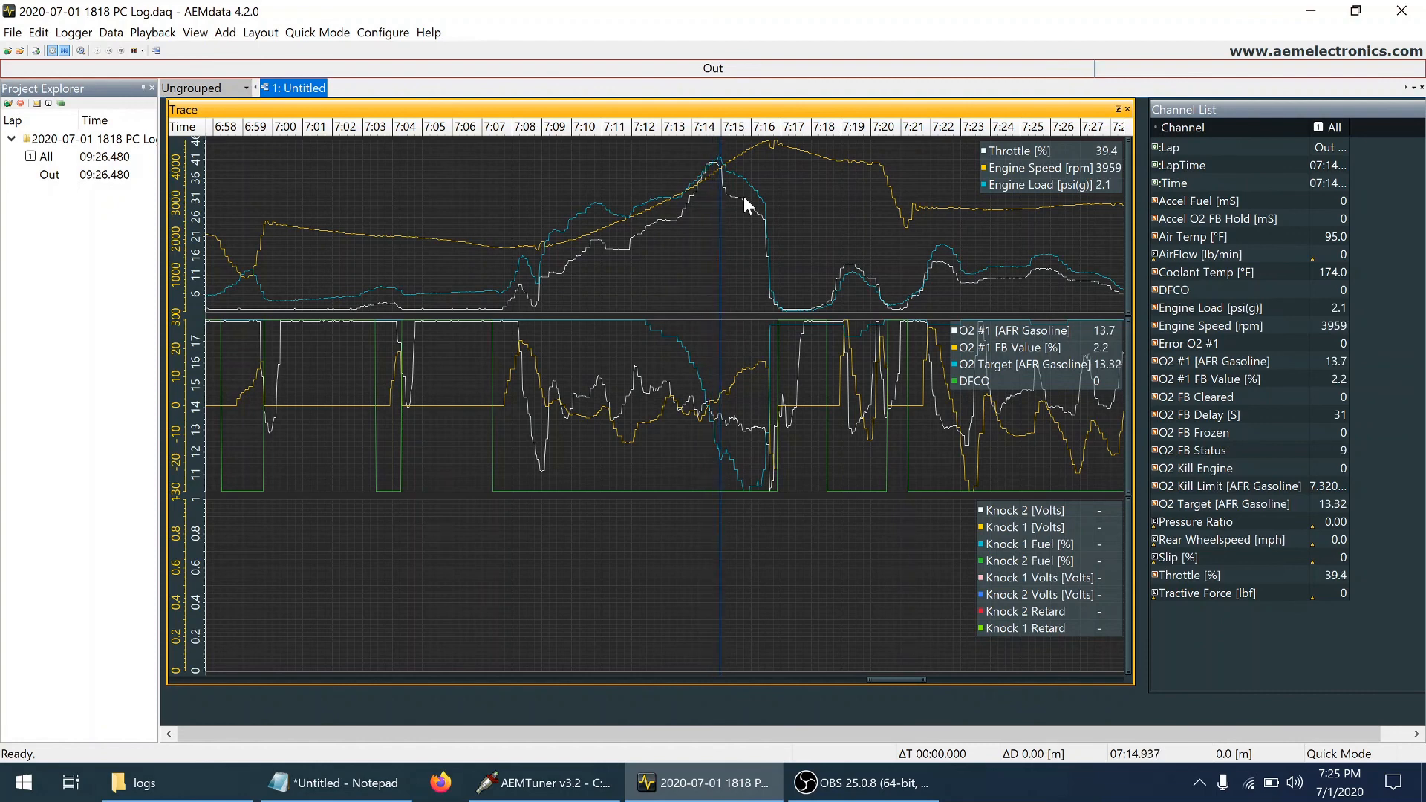
{"action": "key", "text": "Right"}
{"action": "key", "text": "Right"}
{"action": "key", "text": "Right"}
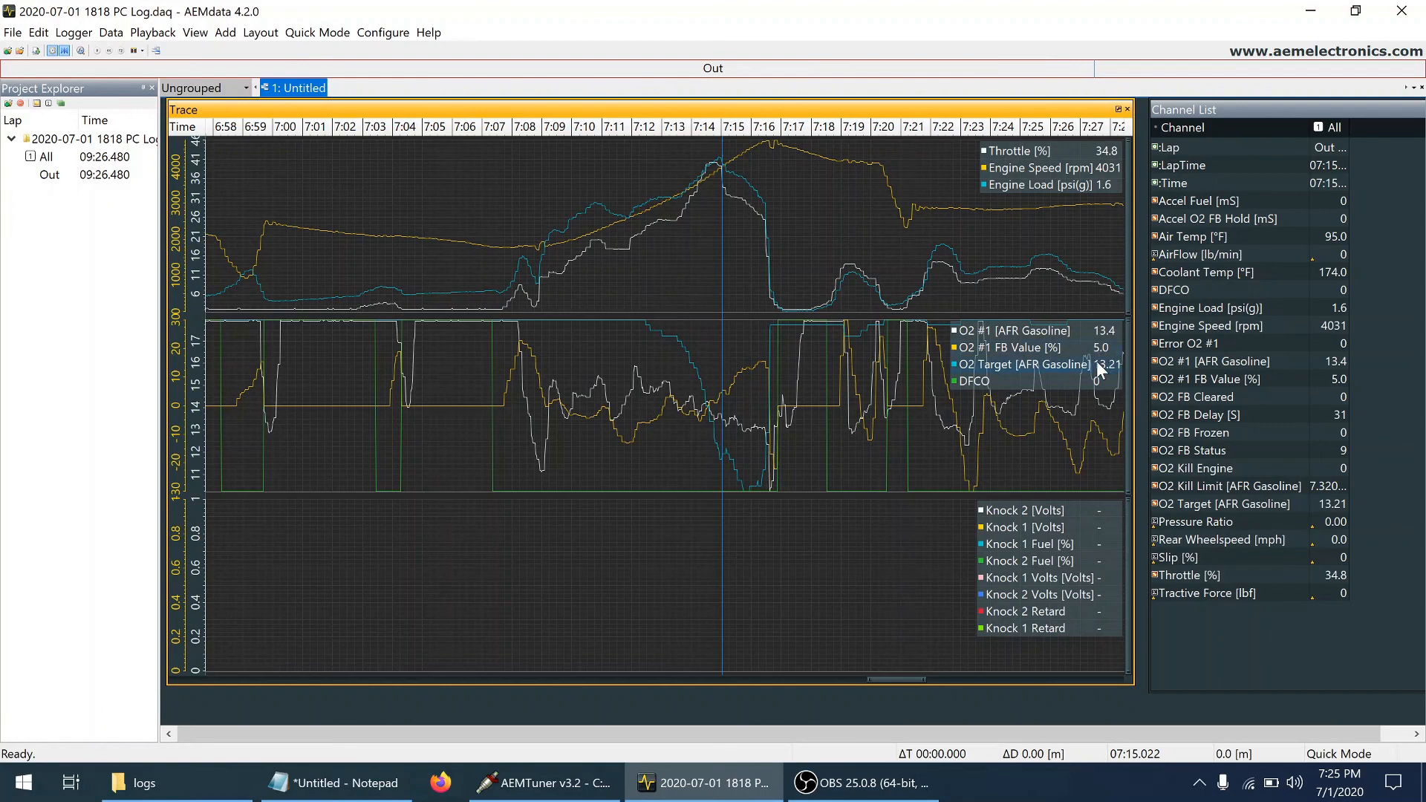
Show the log section from about 8:41 to 9:11 and look over engine speed and O2 feedback
{"action": "left_click", "coordinate": [992, 679]}
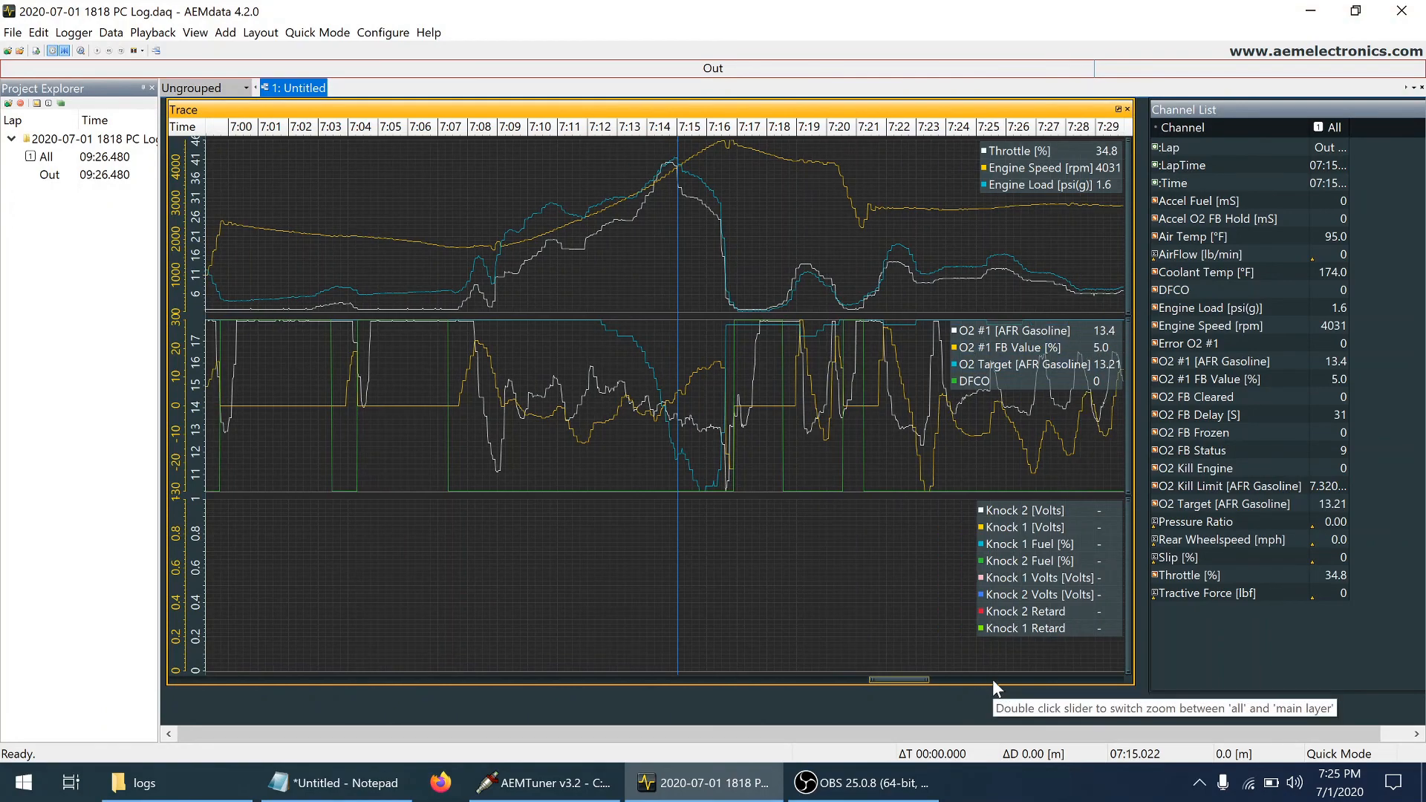
{"action": "left_click", "coordinate": [908, 671]}
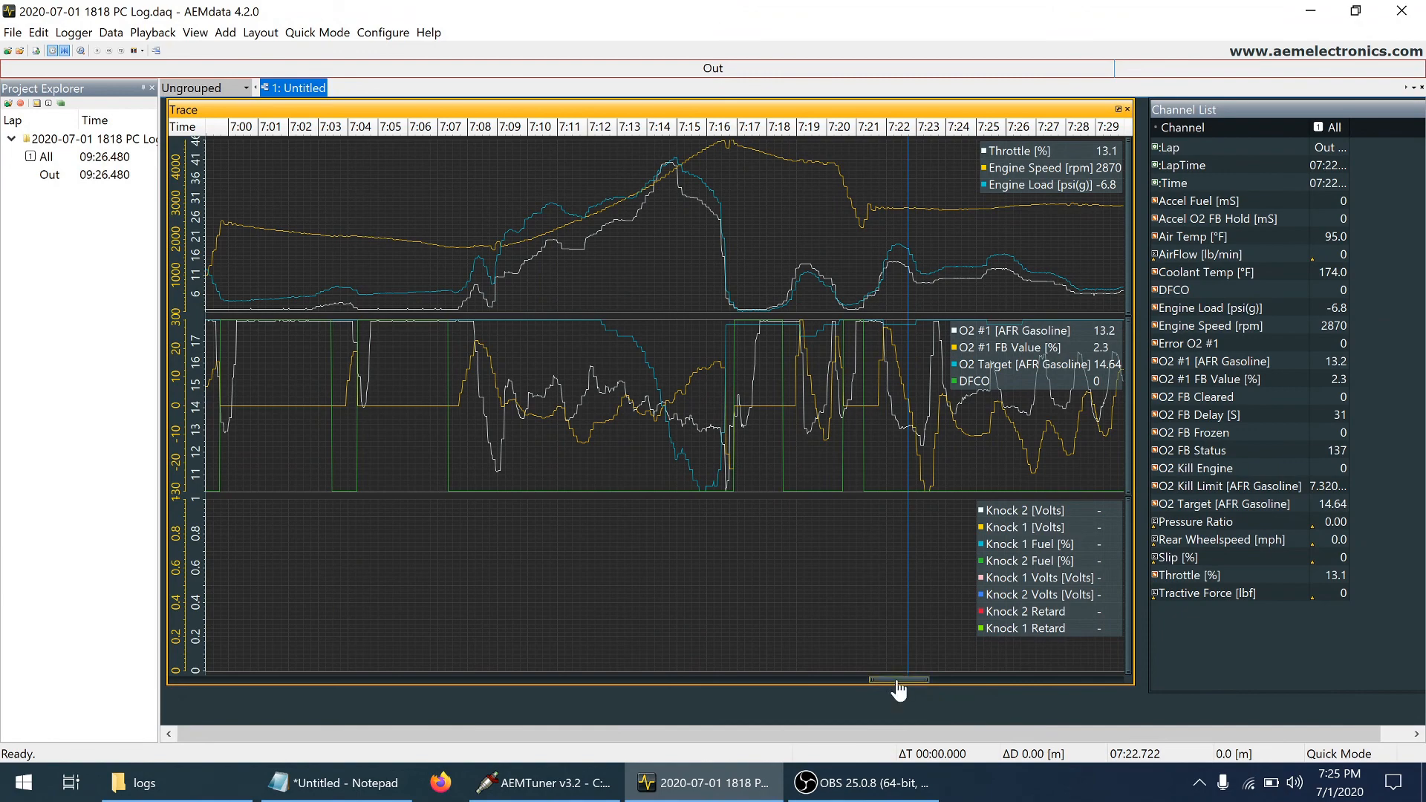
{"action": "left_click_drag", "start_coordinate": [899, 682], "coordinate": [1067, 690]}
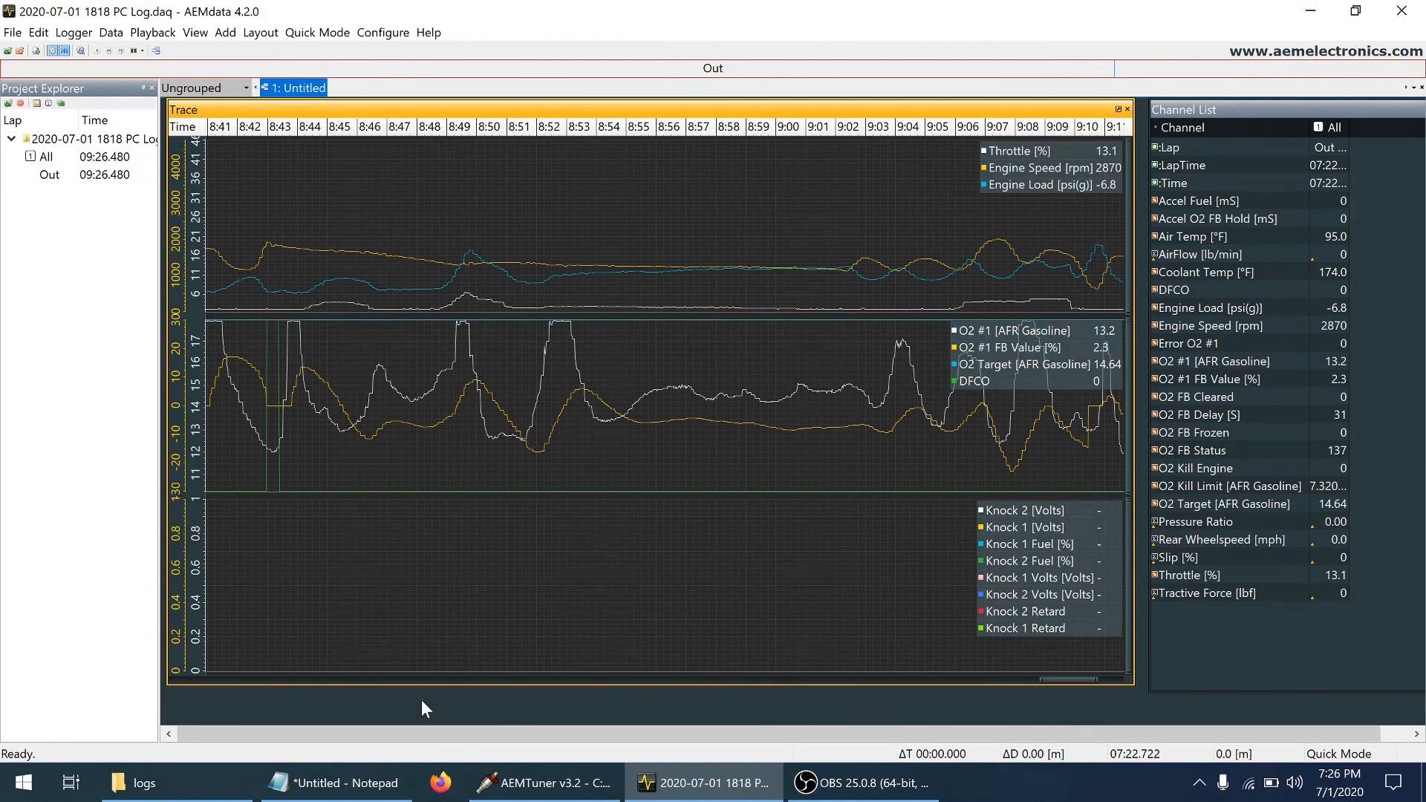
Review all the fuel correction notes by RPM range in Notepad and return to AEMTuner
{"action": "left_click", "coordinate": [338, 783]}
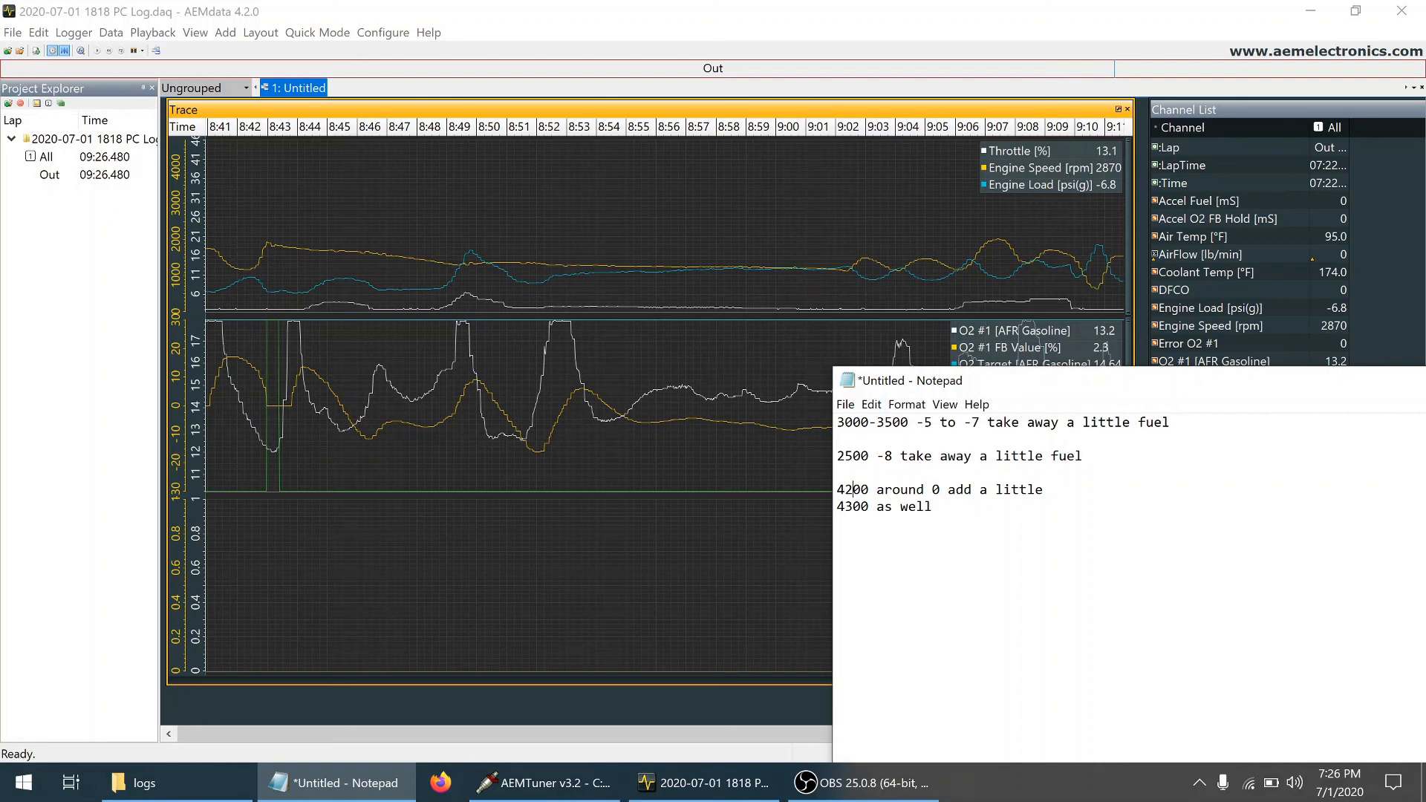
{"action": "left_click_drag", "start_coordinate": [932, 506], "coordinate": [809, 408]}
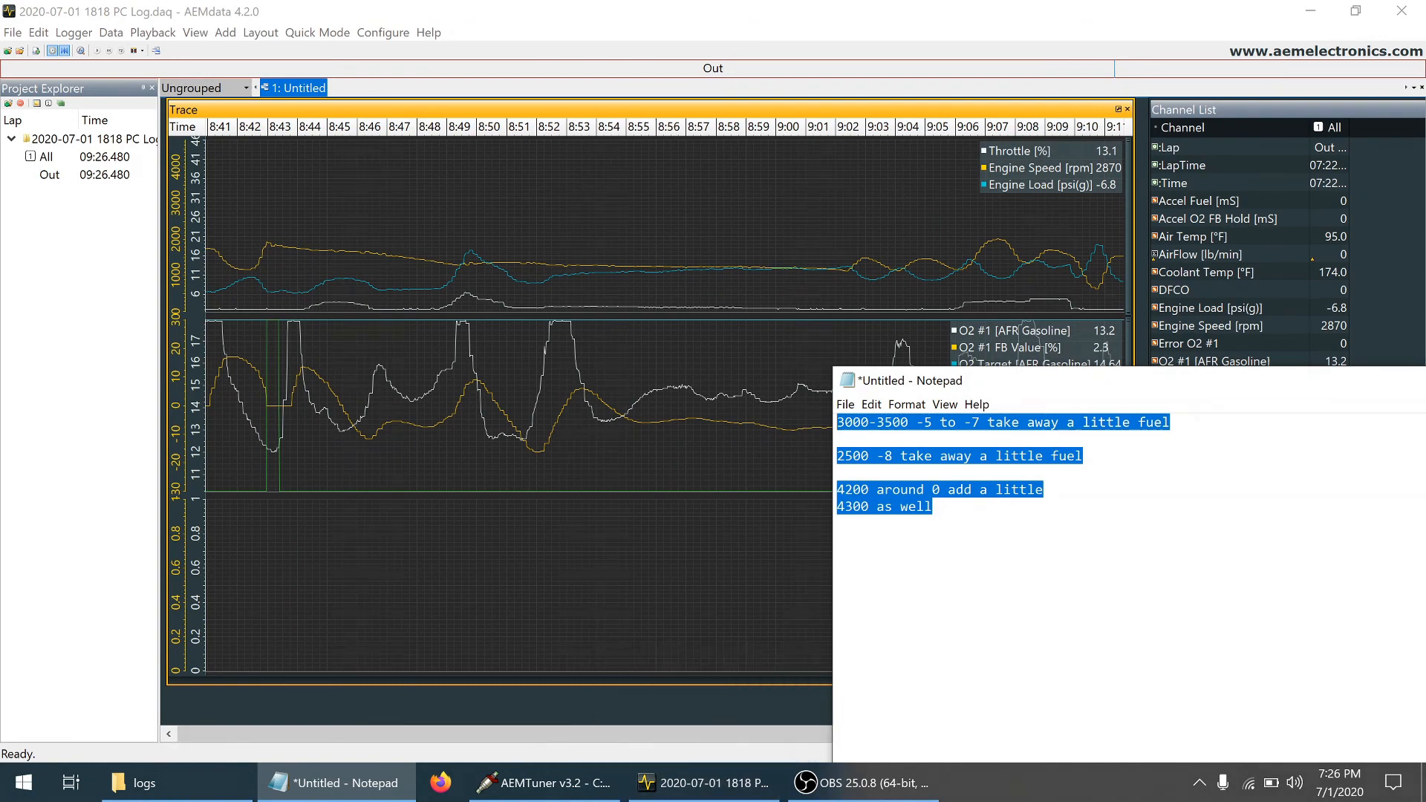
{"action": "left_click", "coordinate": [530, 789]}
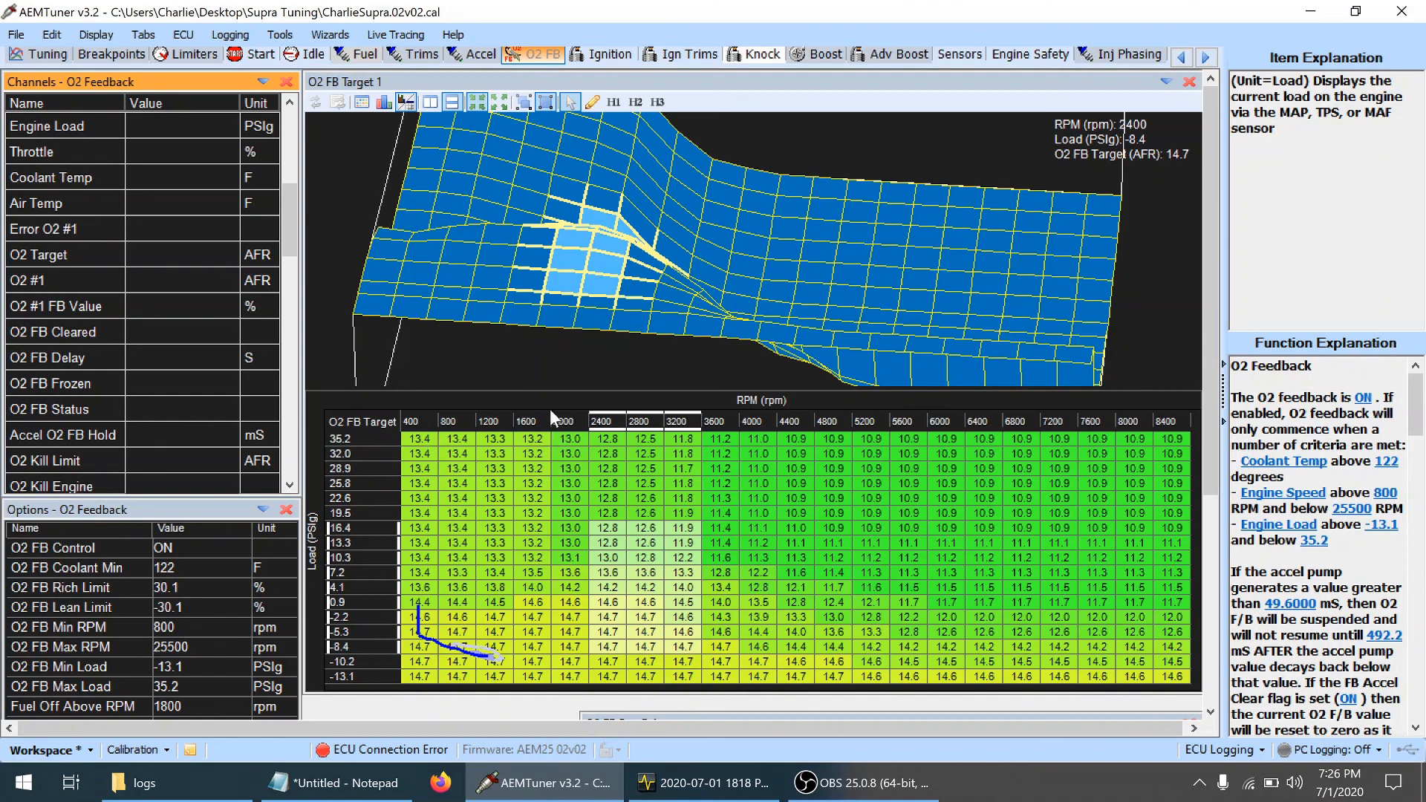
Open the Fuel Map and locate the 3200 rpm cell at -5.3 PSIg load
{"action": "left_click", "coordinate": [359, 54]}
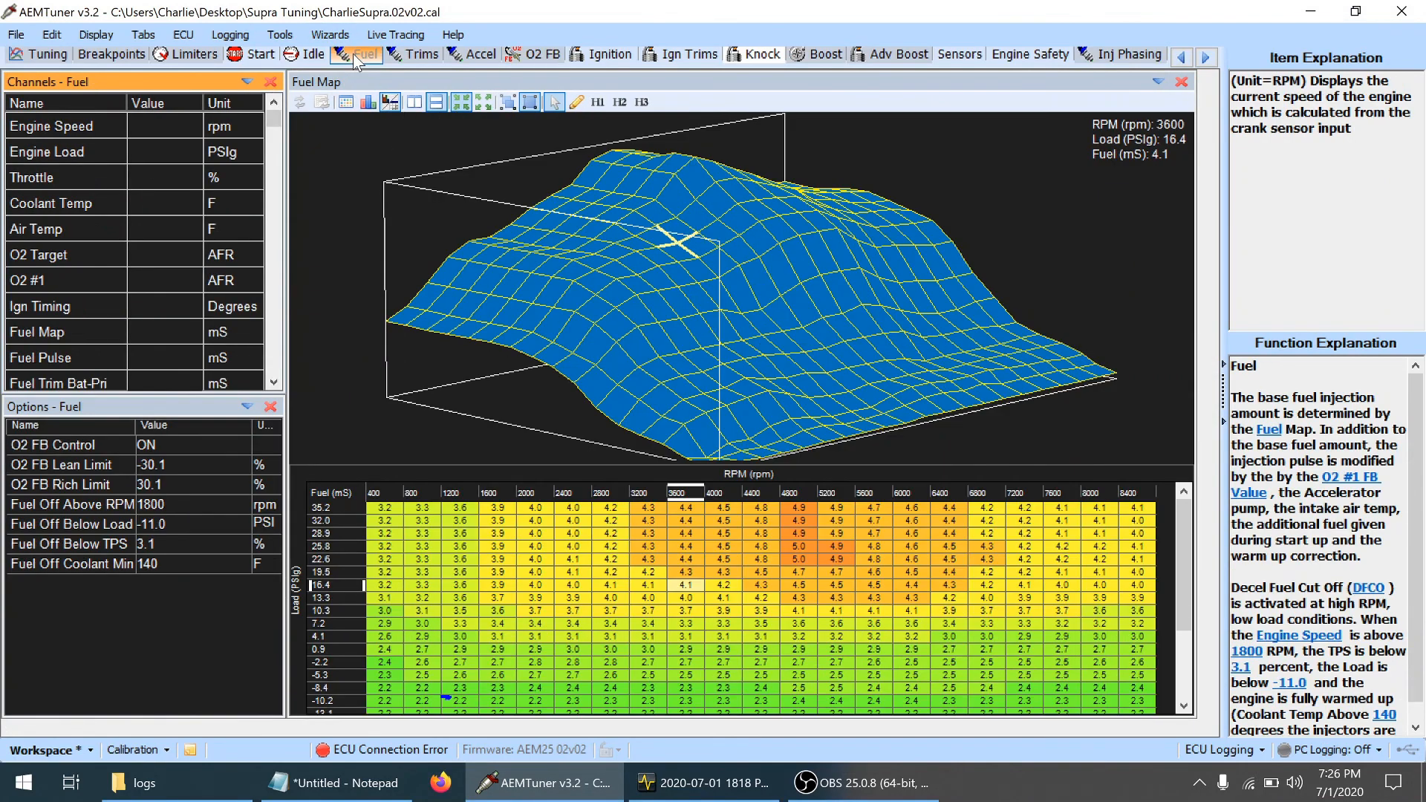
{"action": "left_click_drag", "start_coordinate": [1187, 528], "coordinate": [1189, 627]}
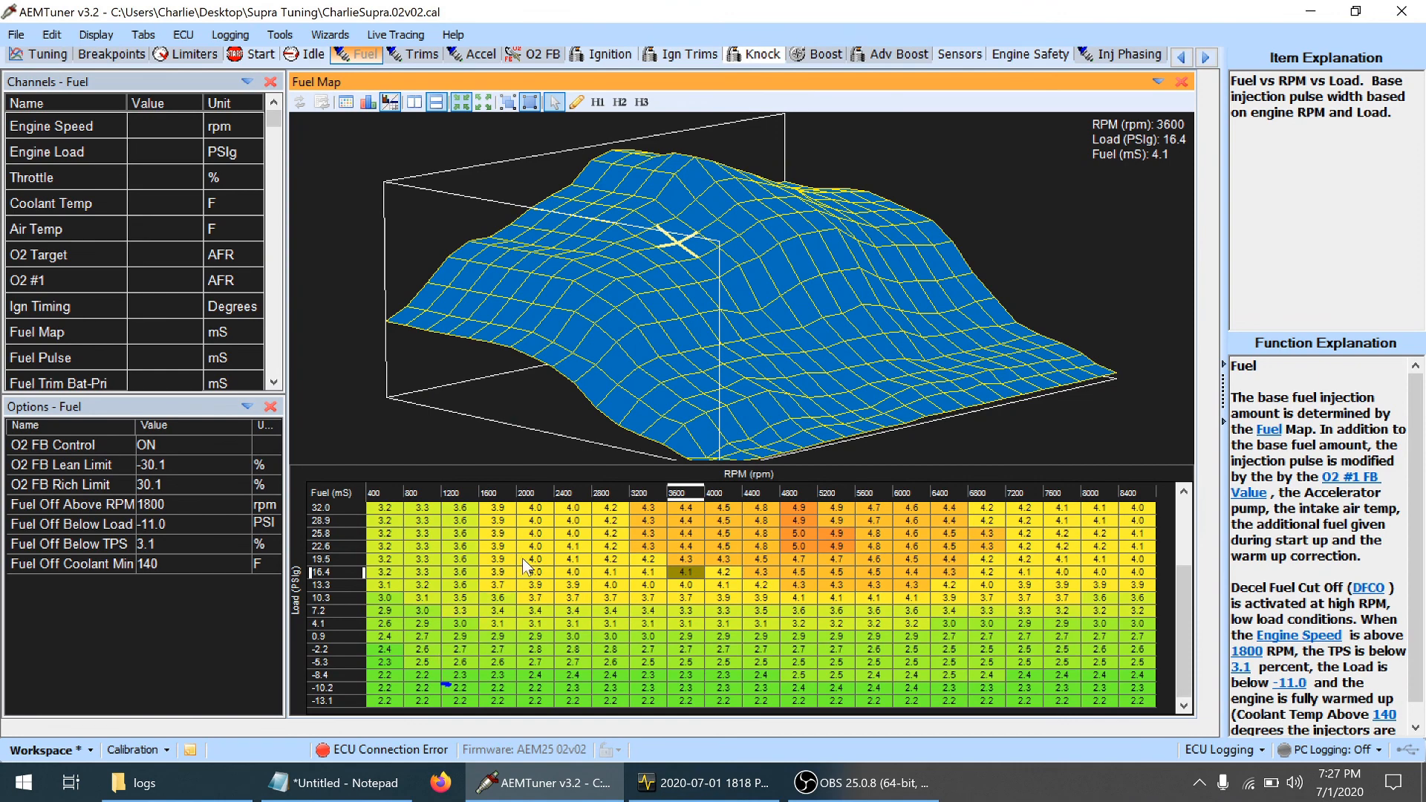
{"action": "left_click", "coordinate": [603, 625]}
{"action": "key", "text": "Right"}
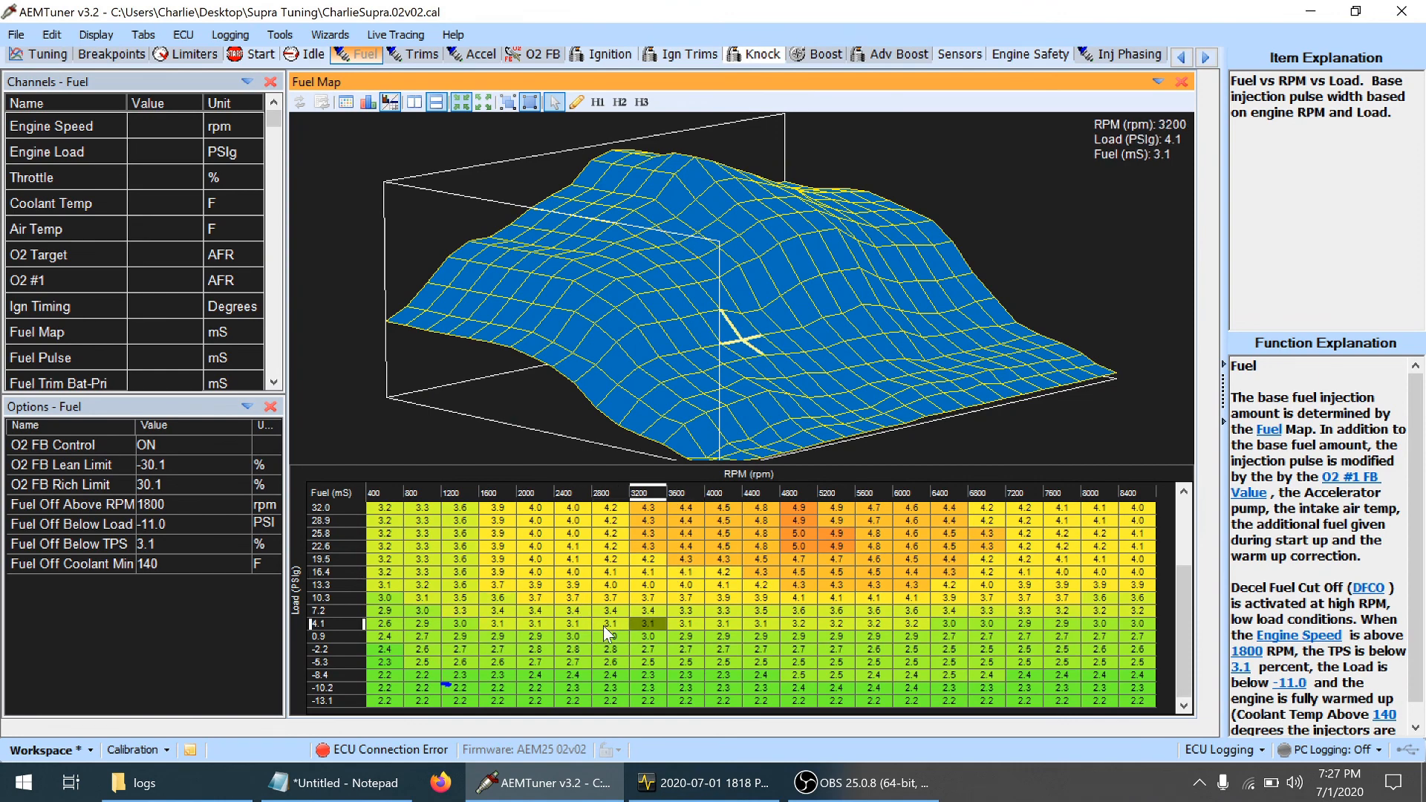
{"action": "key", "text": "Down"}
{"action": "key", "text": "Down"}
{"action": "key", "text": "Down"}
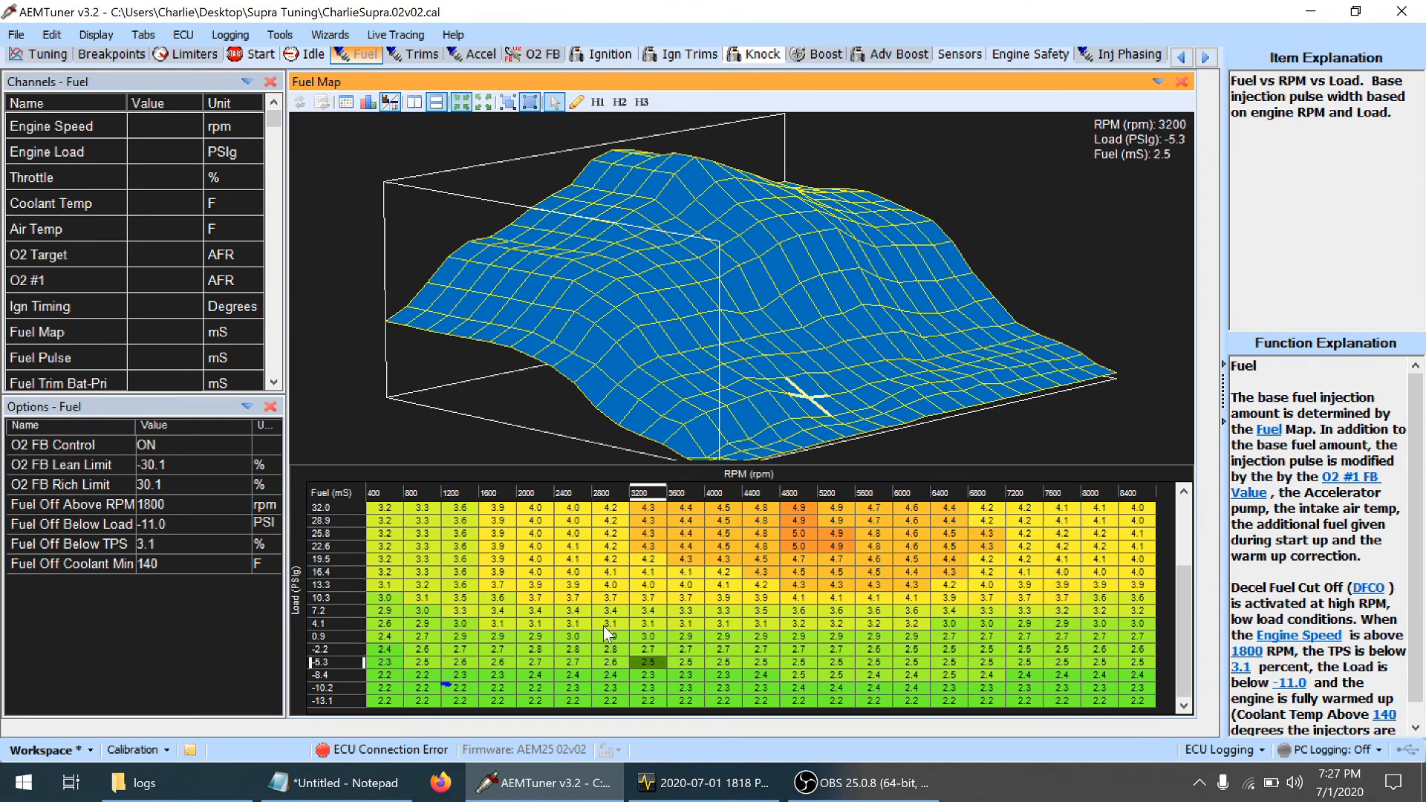
Compare the Fuel Map cells around 3200 and 3600 rpm at -5.3 and -2.2 PSIg load
{"action": "key", "text": "shift+Right"}
{"action": "key", "text": "shift+Down"}
{"action": "key", "text": "shift+Up"}
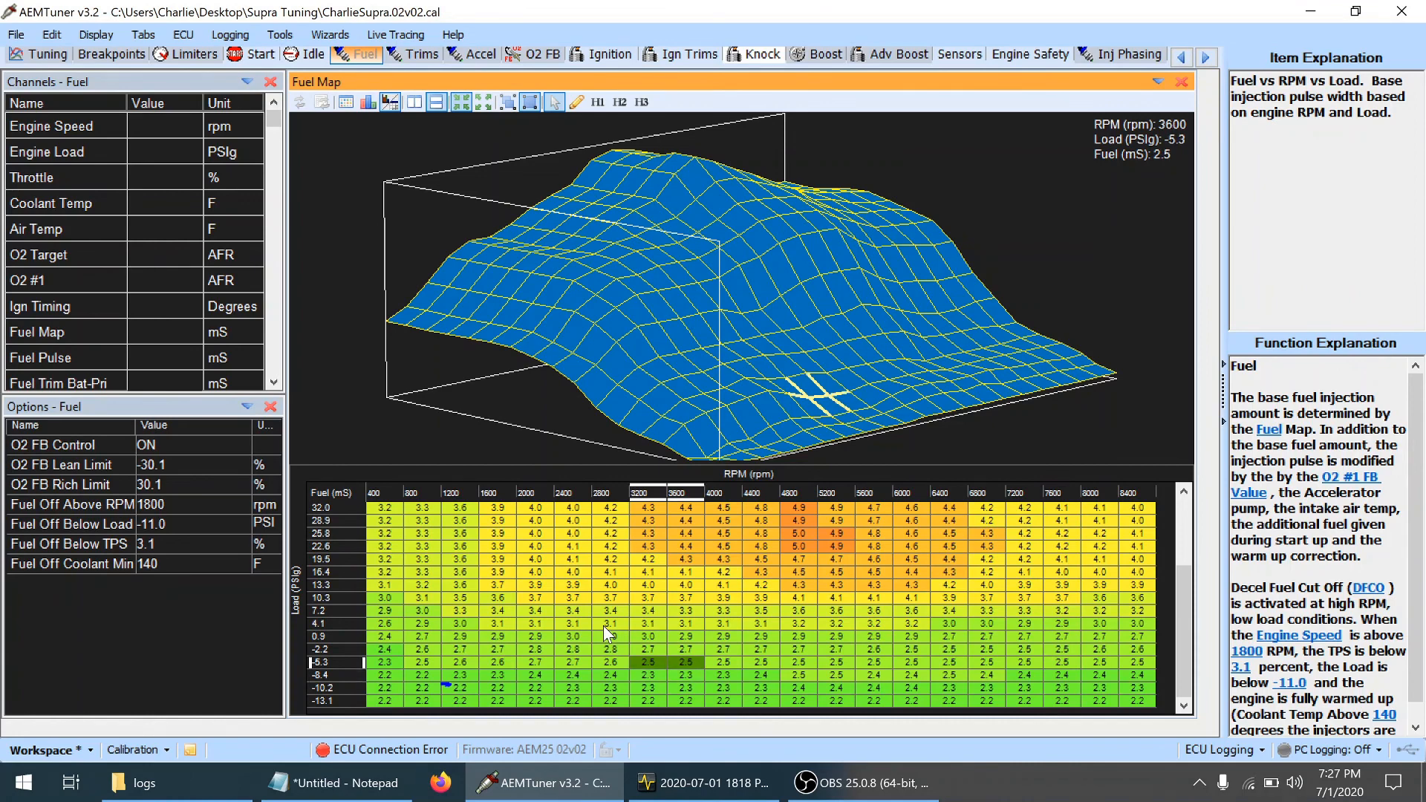
{"action": "key", "text": "Up"}
{"action": "key", "text": "Down"}
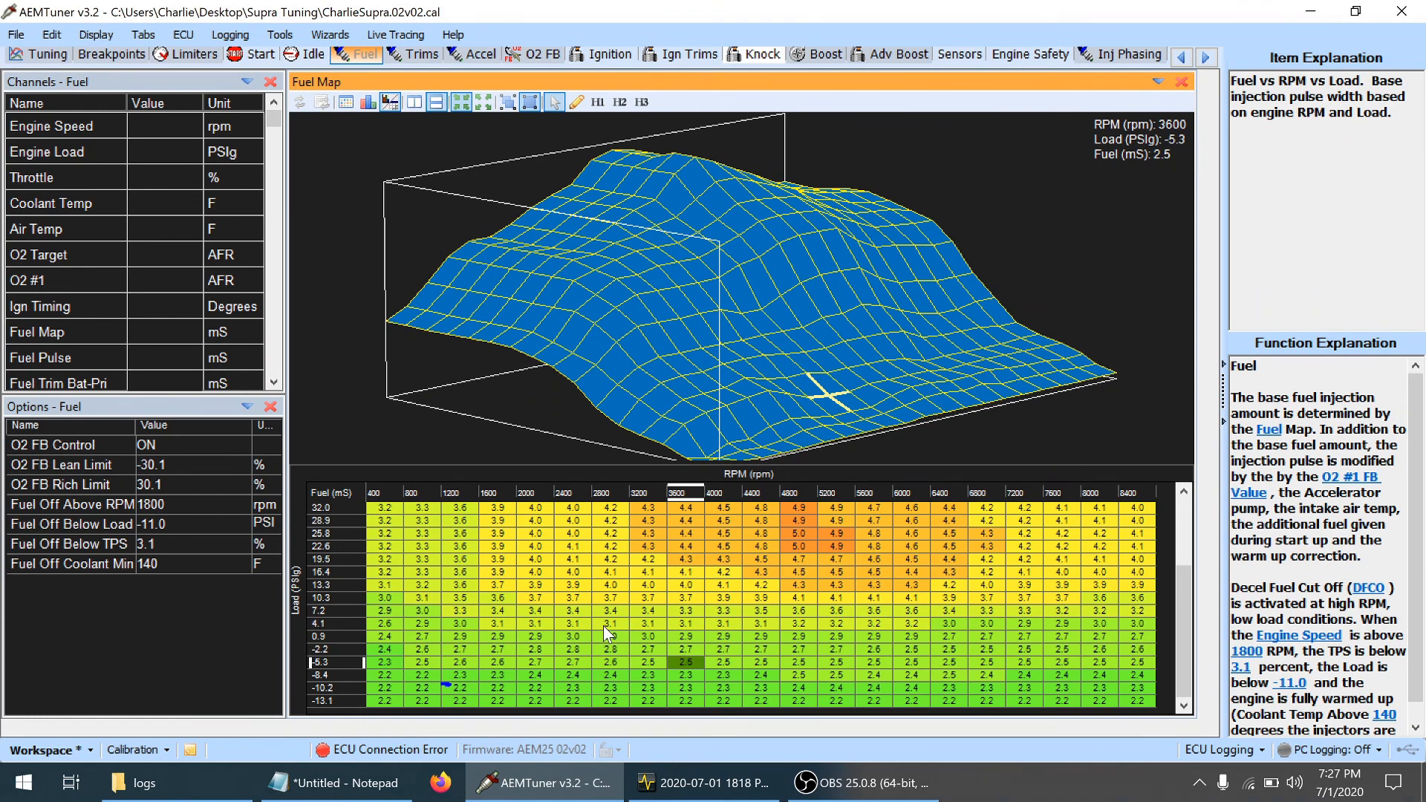
{"action": "key", "text": "Up"}
{"action": "key", "text": "Down"}
{"action": "key", "text": "Up"}
{"action": "key", "text": "Down"}
{"action": "key", "text": "Up"}
{"action": "key", "text": "Down"}
{"action": "key", "text": "Up"}
Adjust the fuel values at 3200 and 3600 rpm in the -2.2 PSIg row by one small increment
{"action": "key", "text": "shift+Right"}
{"action": "key", "text": "Left"}
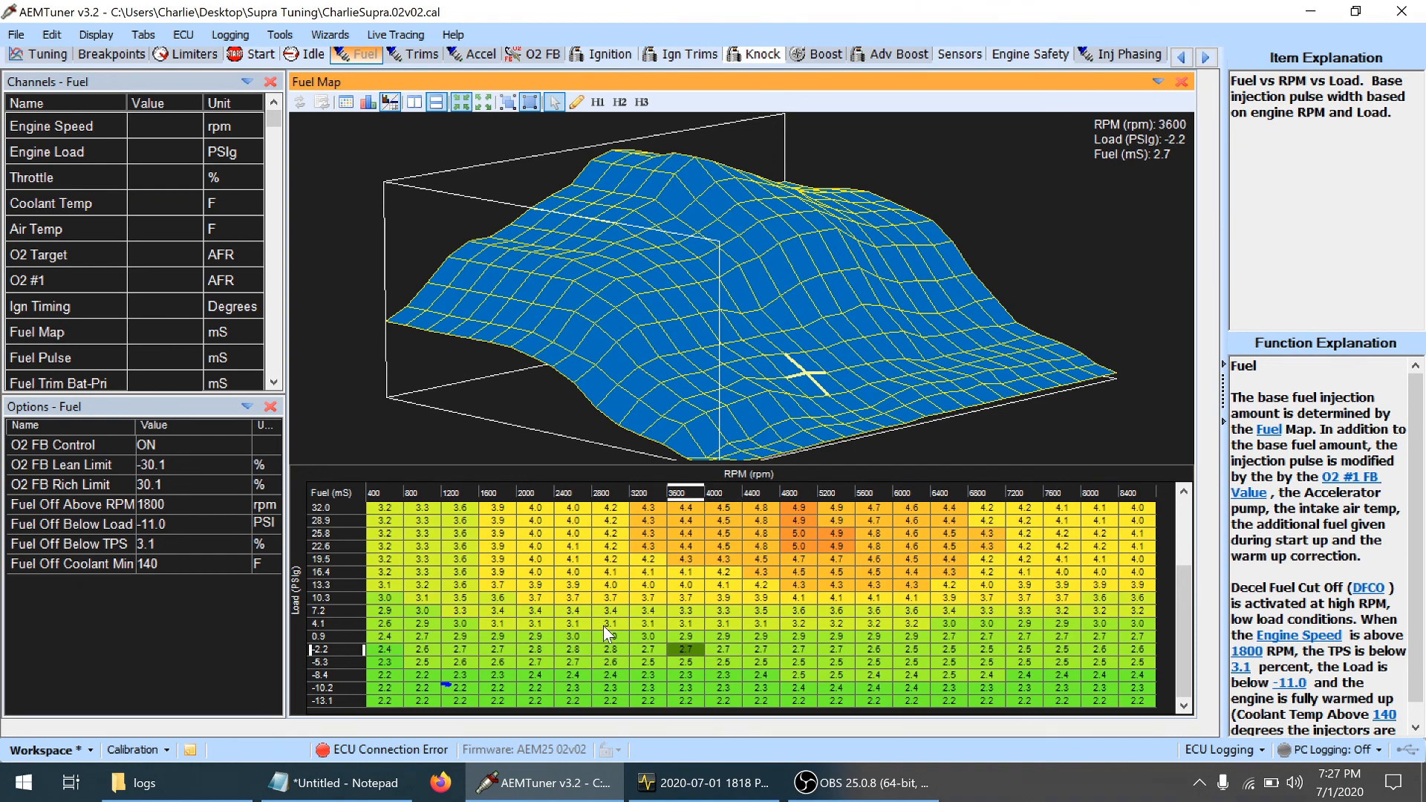
{"action": "key", "text": "Right"}
{"action": "key", "text": "Left"}
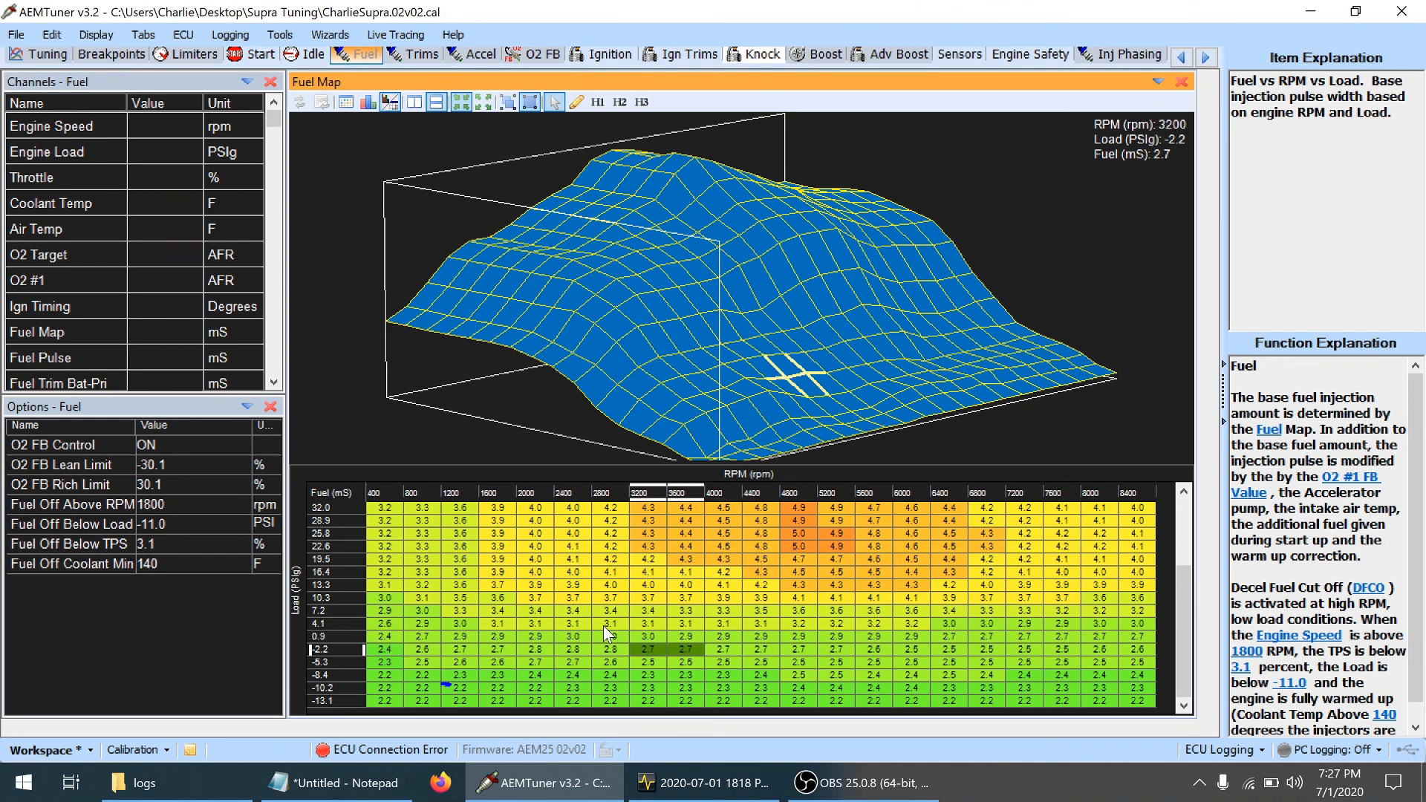
{"action": "key", "text": "plus"}
{"action": "key", "text": "Down"}
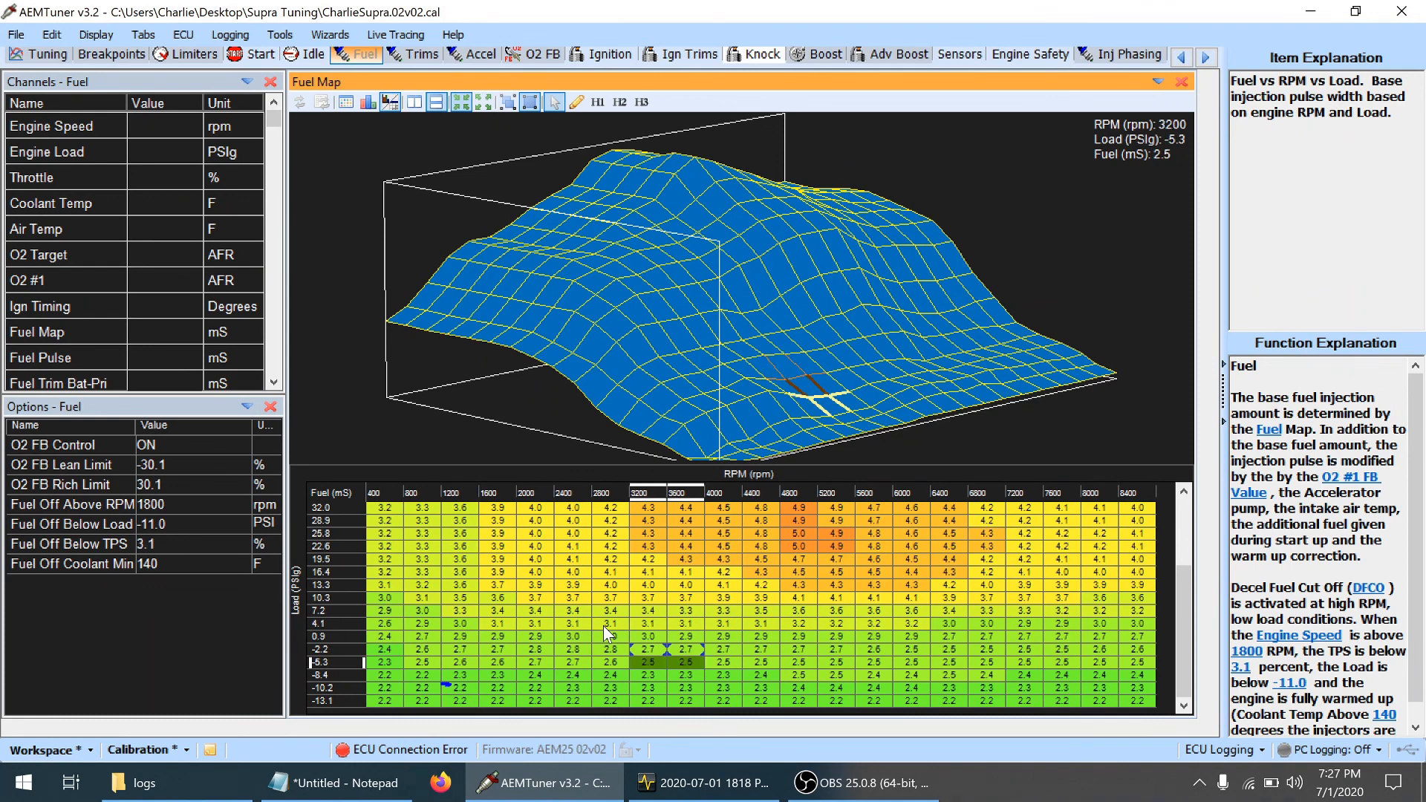
Lower the fuel by one small increment at 3200–3600 rpm, -5.3 PSIg, and at 2400–2800 rpm in the -5.3 and -2.2 PSIg rows
{"action": "key", "text": "minus"}
{"action": "key", "text": "Left"}
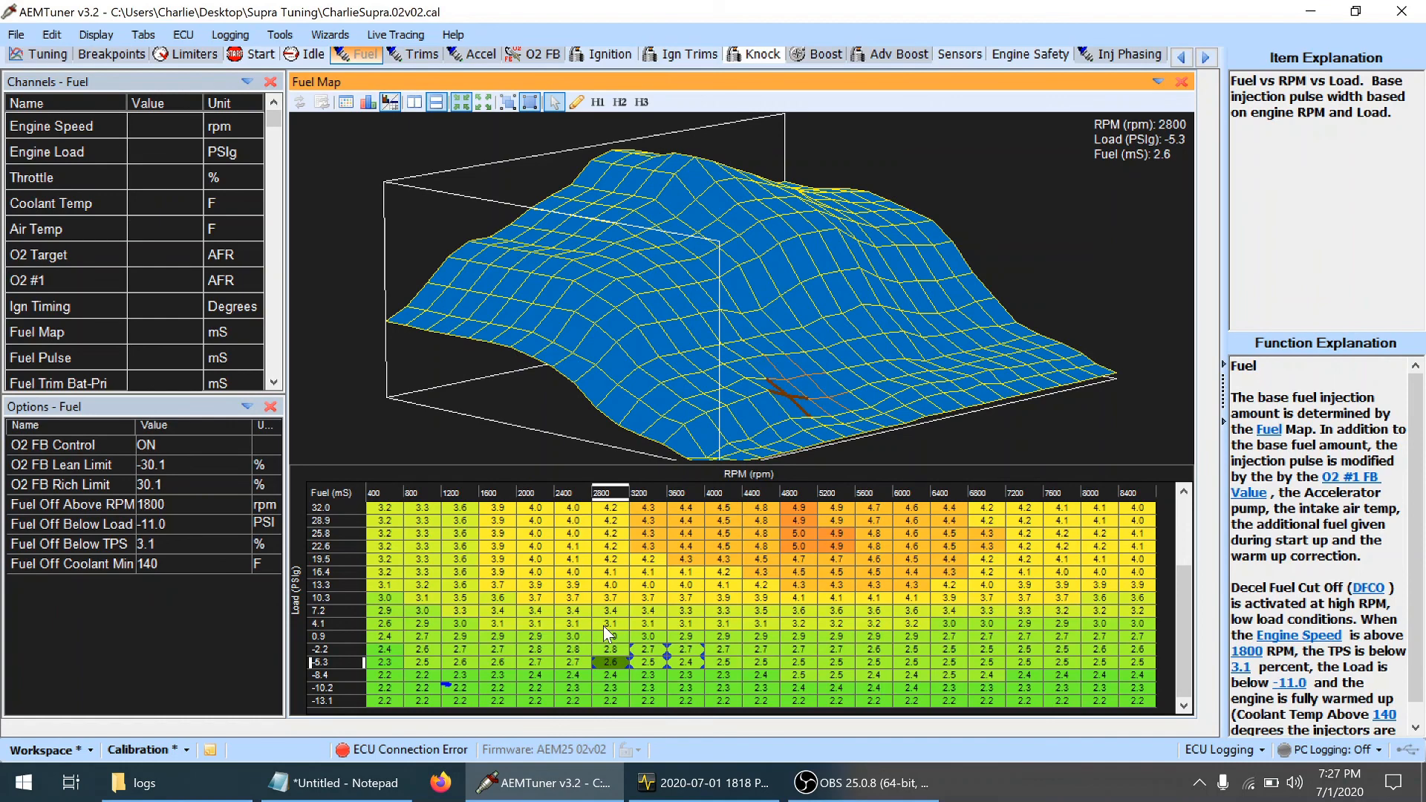
{"action": "key", "text": "Left"}
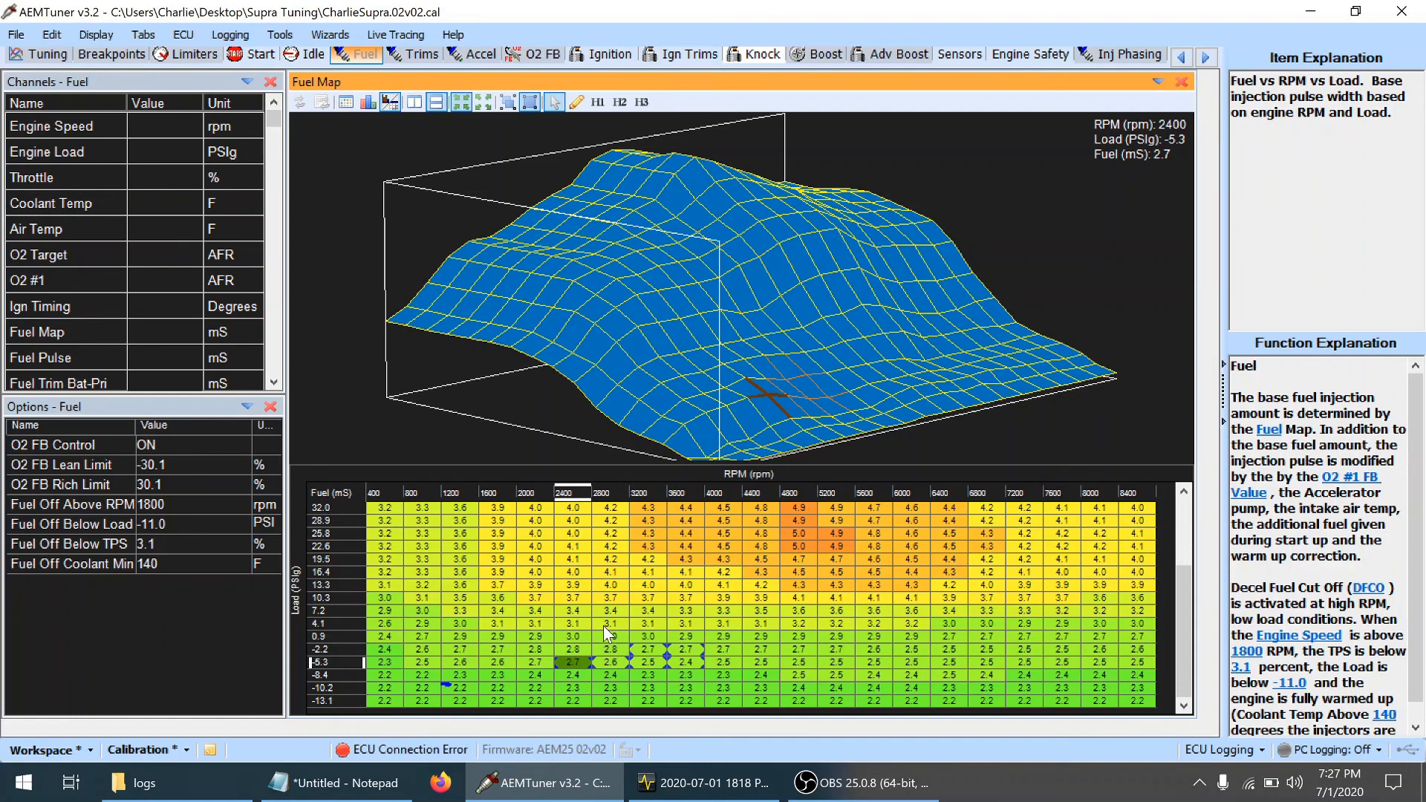
{"action": "key", "text": "Up"}
Check the fuel notes in Notepad, return to AEMTuner and raise the fuel at 4000–4800 rpm, 0.9 PSIg, by one small increment
{"action": "left_click", "coordinate": [345, 783]}
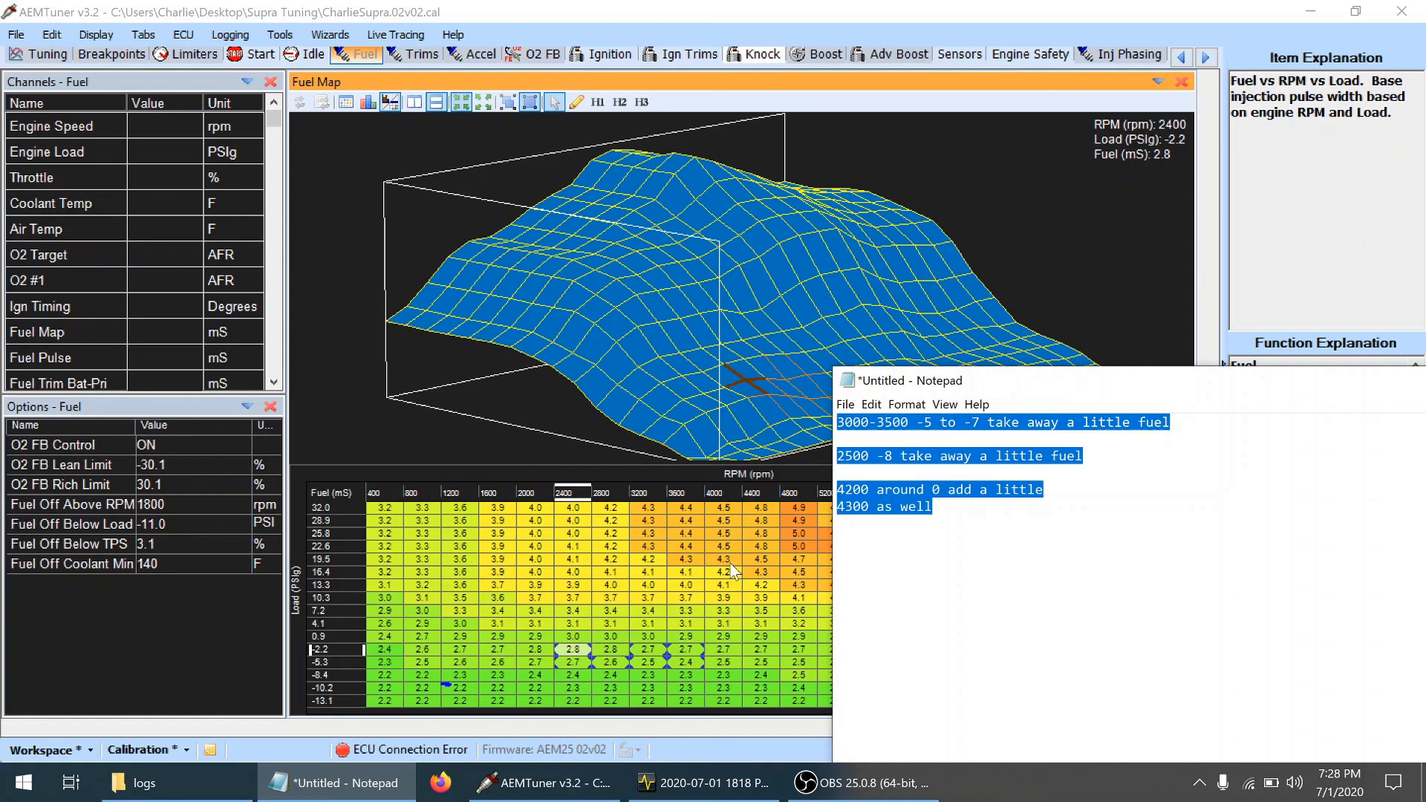
{"action": "left_click", "coordinate": [440, 639]}
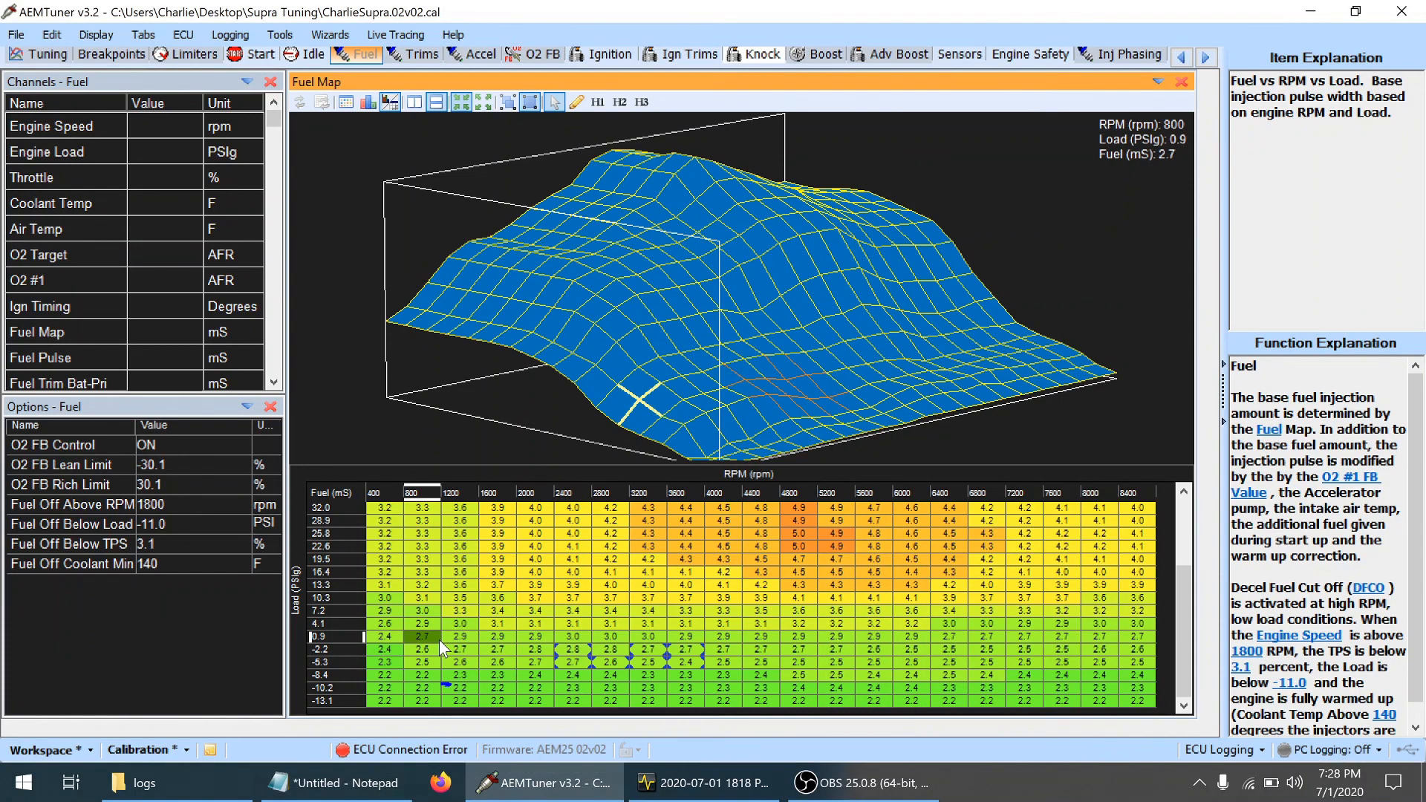
{"action": "key", "text": "Right"}
{"action": "key", "text": "Right"}
{"action": "key", "text": "Right"}
{"action": "key", "text": "Right"}
{"action": "key", "text": "Right"}
{"action": "key", "text": "Right"}
{"action": "key", "text": "Right"}
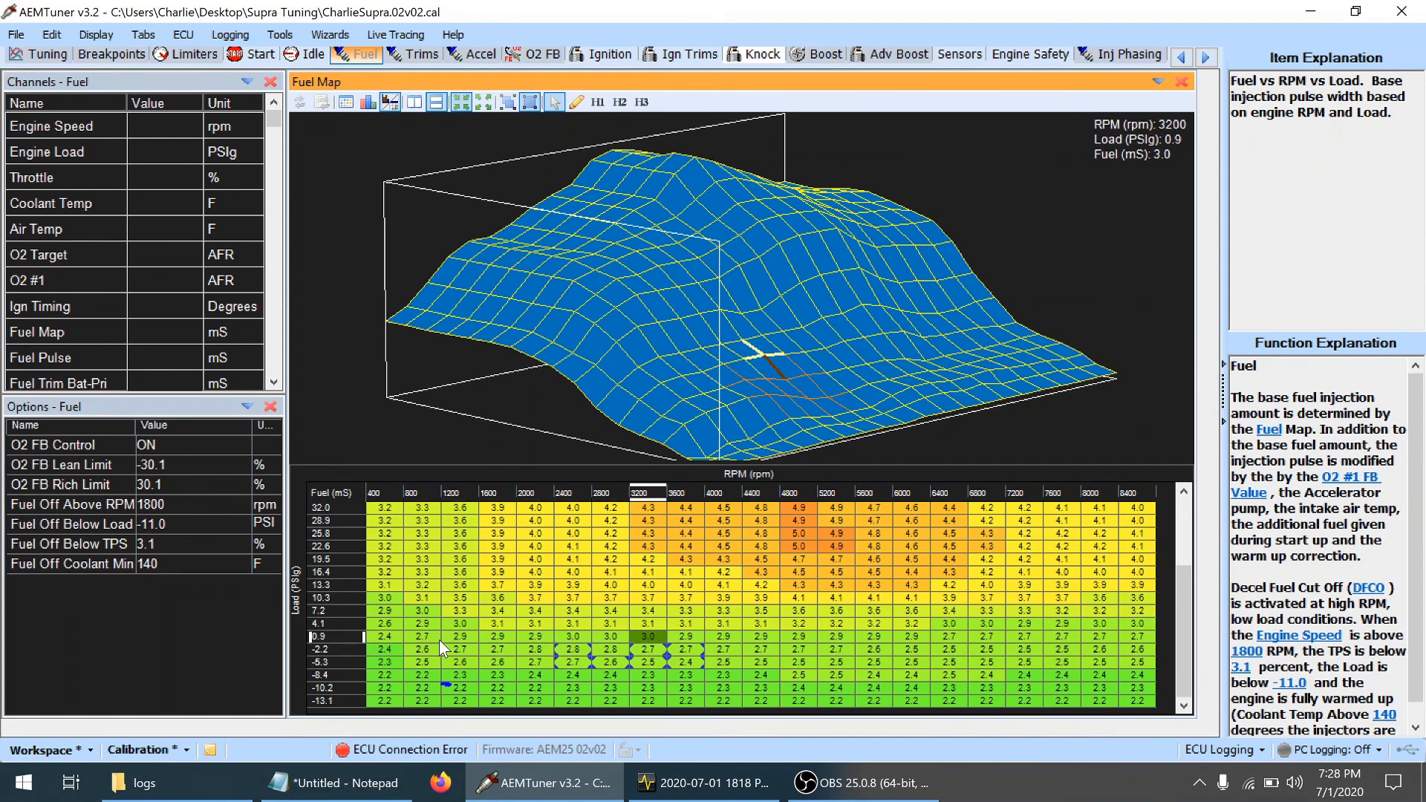
{"action": "key", "text": "Right"}
{"action": "key", "text": "shift+Right"}
{"action": "key", "text": "shift+Right"}
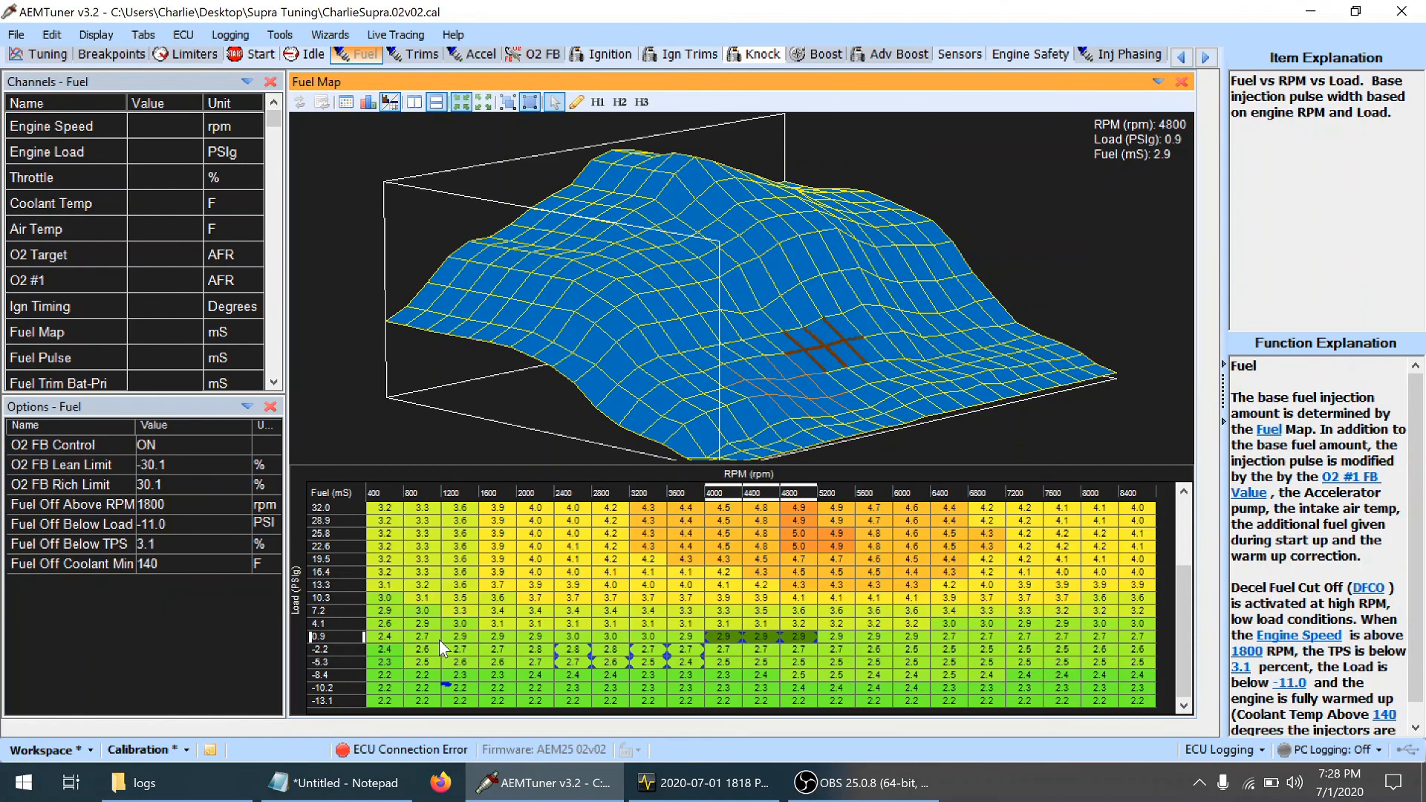
{"action": "key", "text": "plus"}
Examine the Fuel Map values along the 0.9 PSIg row from 4800 to 8000 rpm
{"action": "key", "text": "Down"}
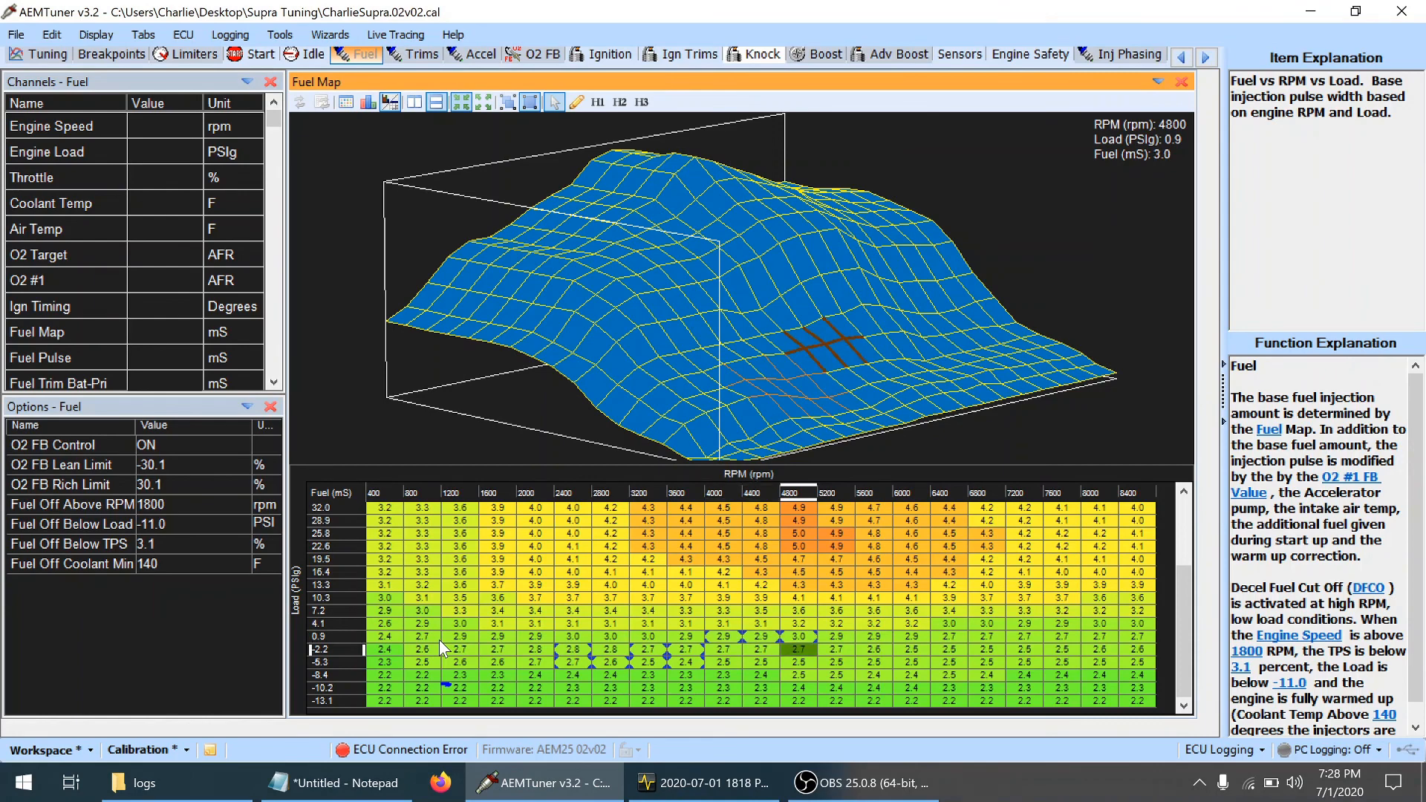
{"action": "key", "text": "Up"}
{"action": "key", "text": "shift+Right"}
{"action": "key", "text": "shift+Right"}
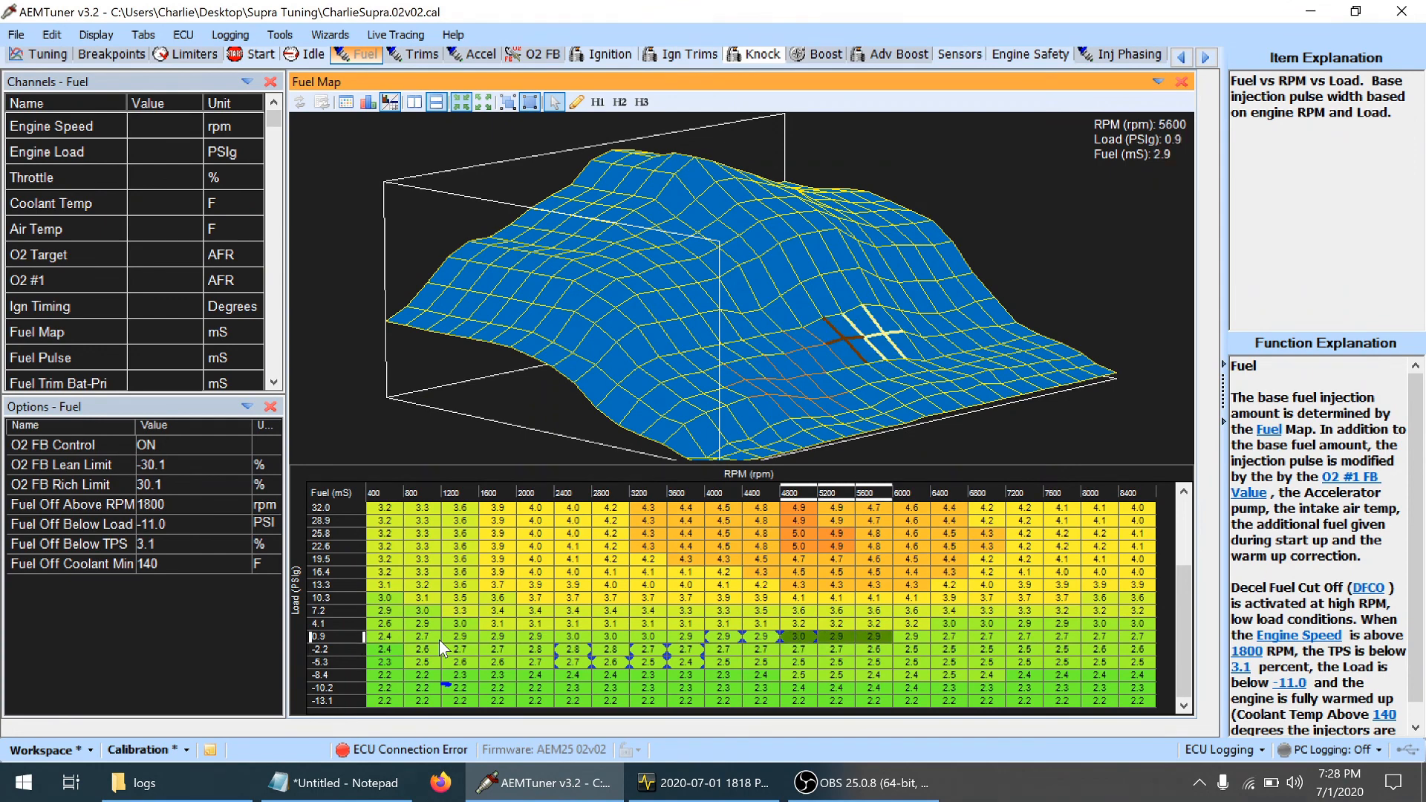
{"action": "key", "text": "Right"}
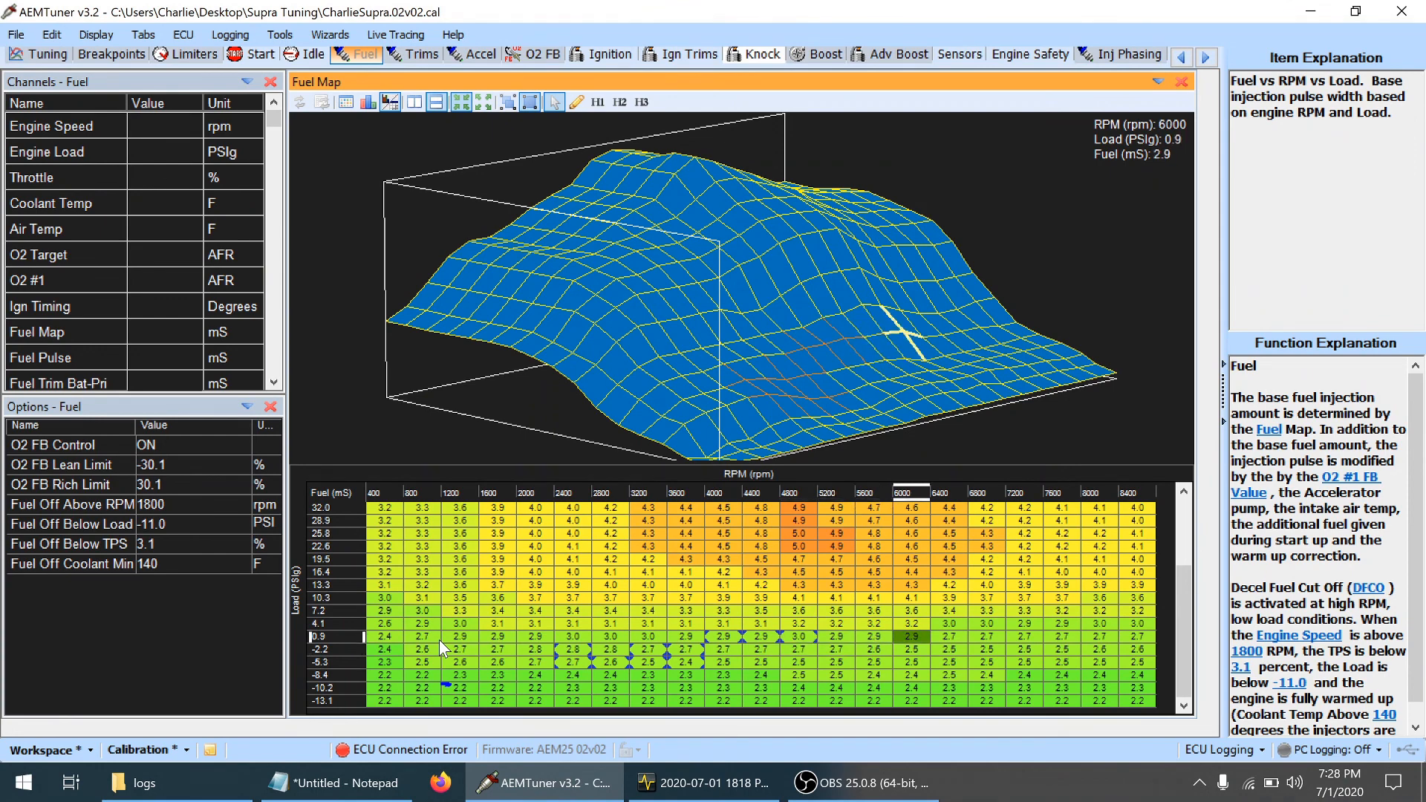
{"action": "key", "text": "shift+Right"}
{"action": "key", "text": "shift+Right"}
{"action": "key", "text": "shift+Right"}
{"action": "key", "text": "shift+Right"}
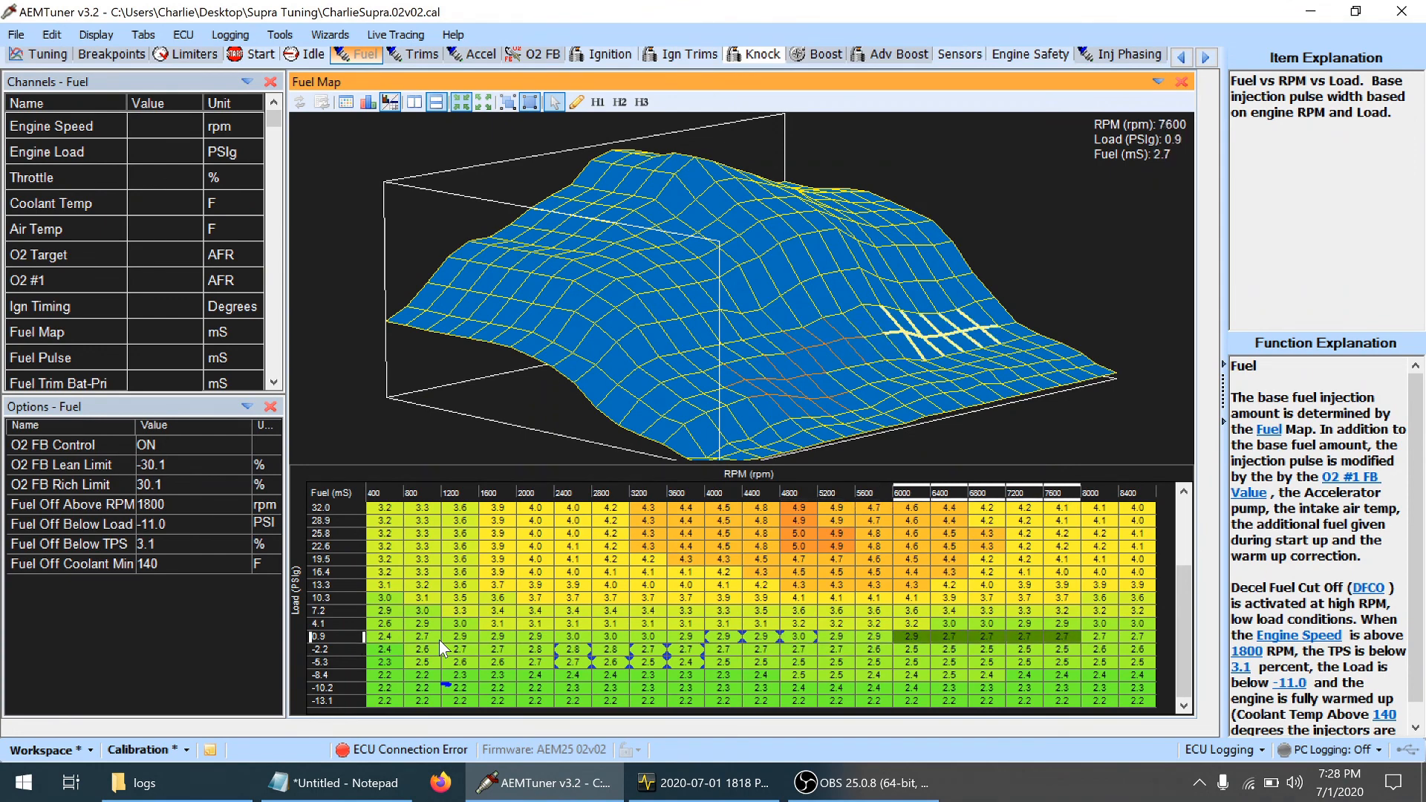
{"action": "key", "text": "shift+Right"}
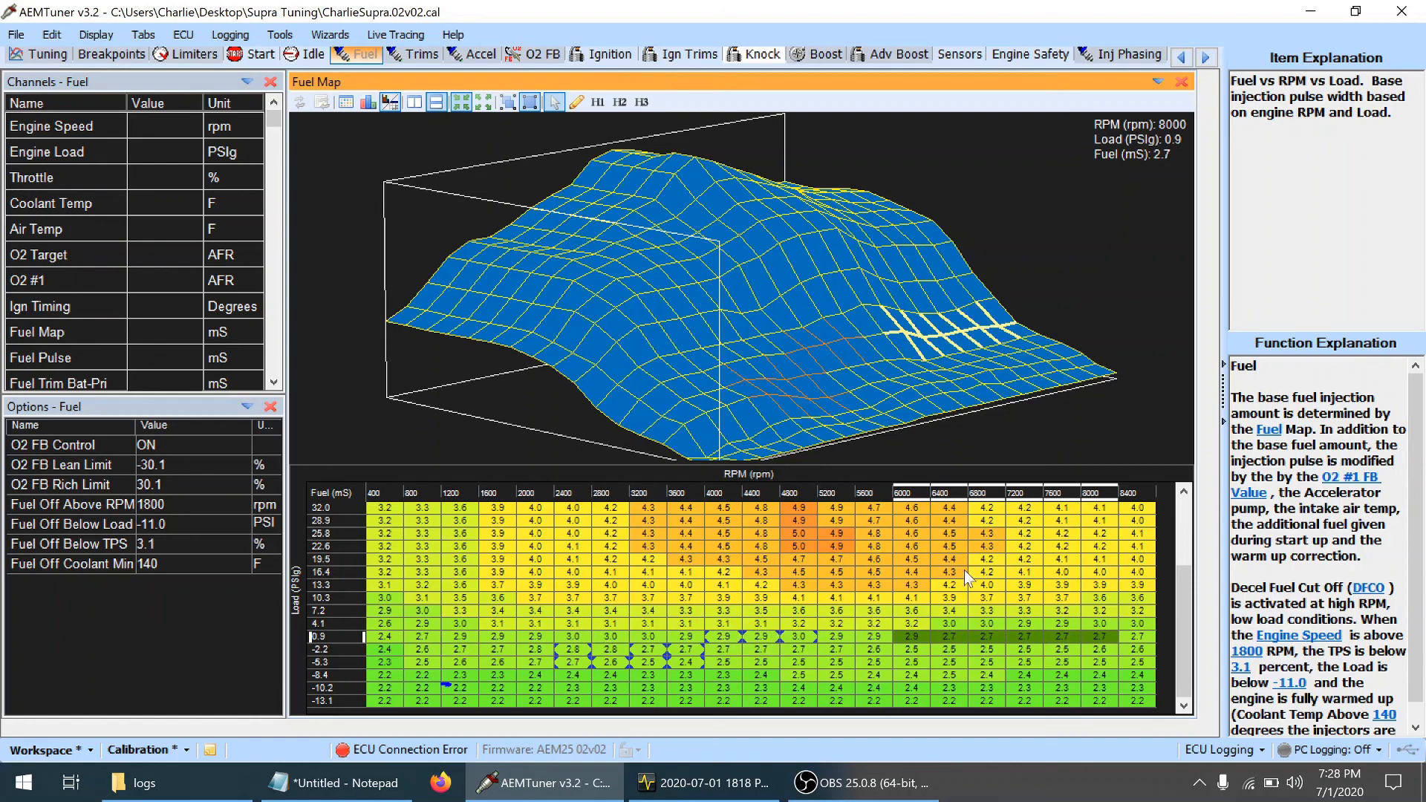
Clear the range selection in the Fuel Map and save the calibration
{"action": "left_click", "coordinate": [792, 601]}
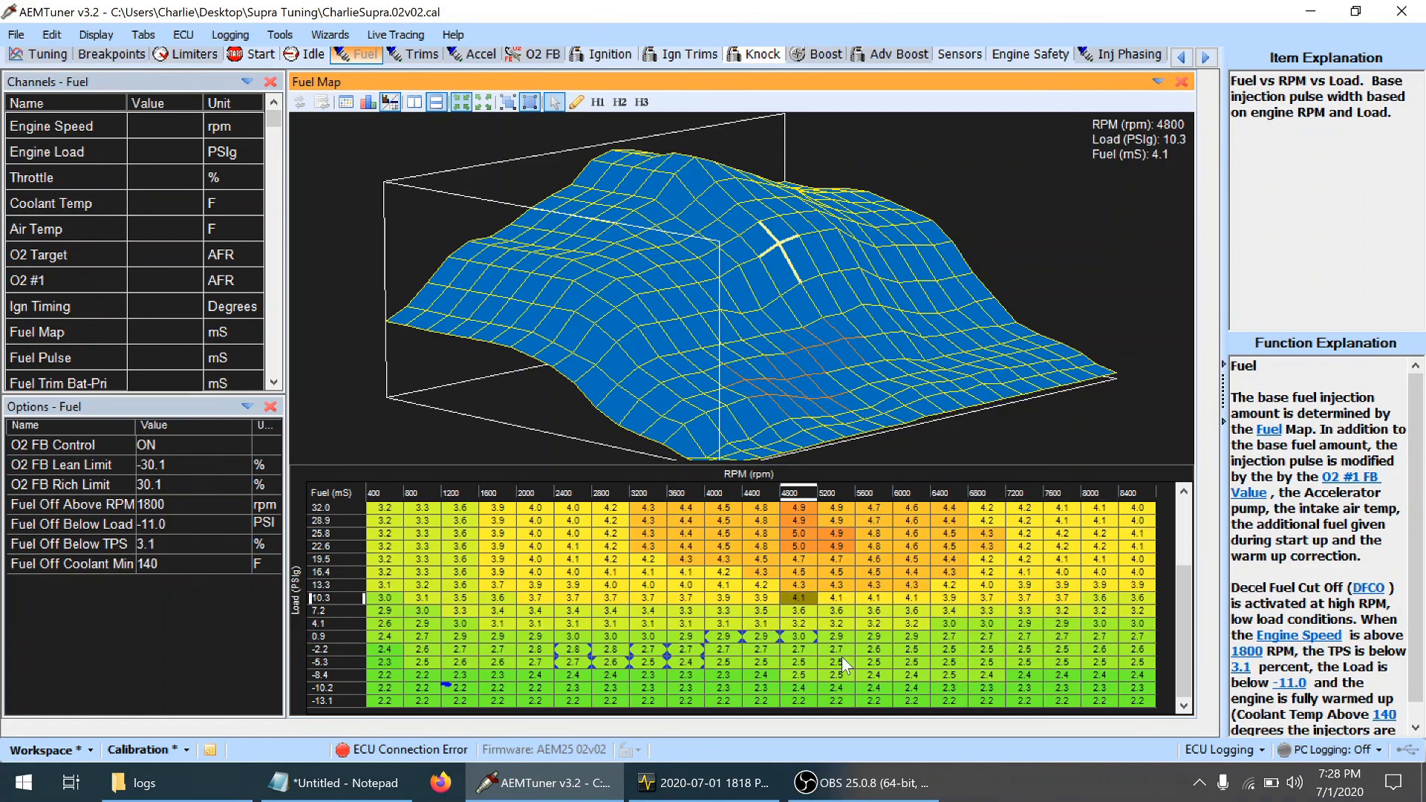
{"action": "key", "text": "ctrl+s"}
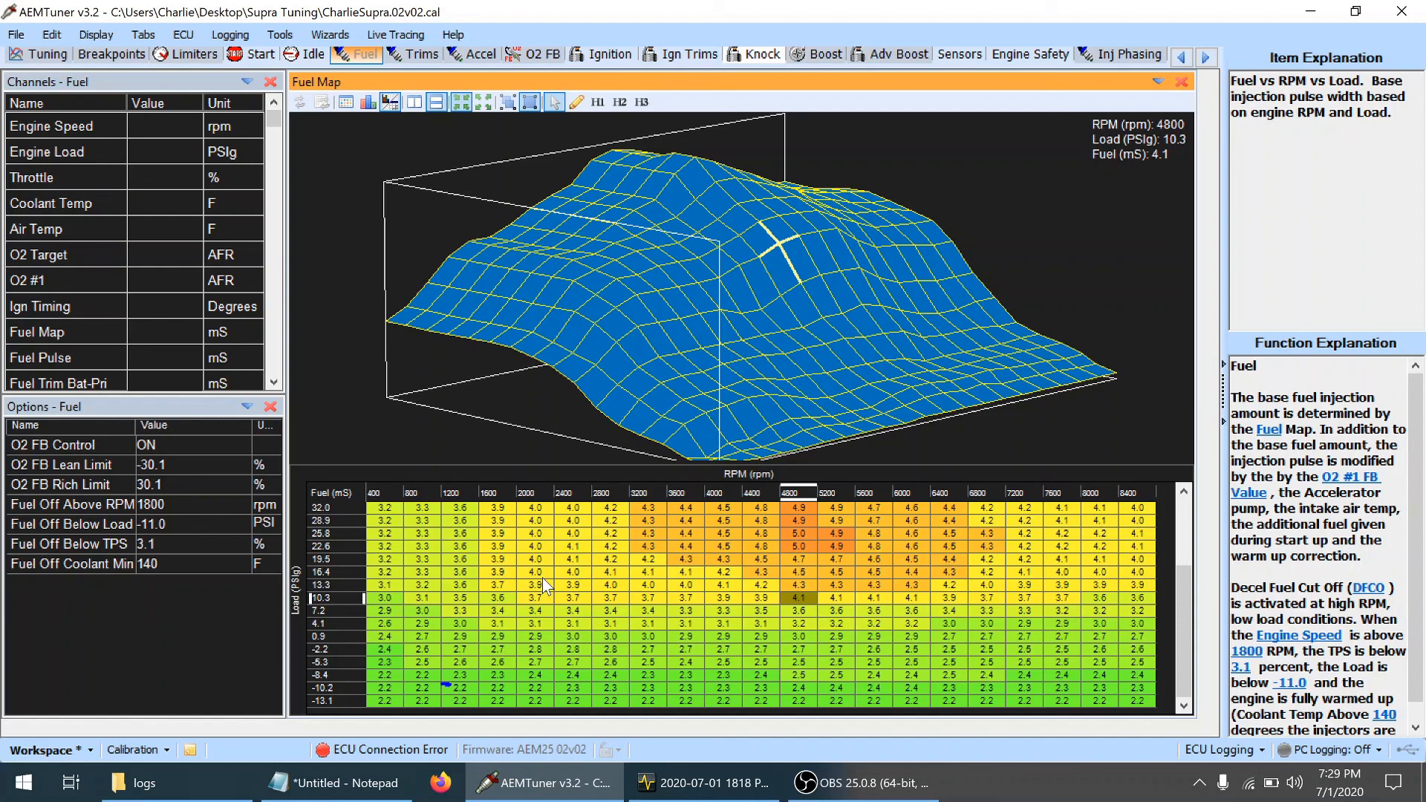
Highlight Fuel Map regions to compare the 10.3 to 25.8 PSIg boost area with the lowest-load rows
{"action": "left_click_drag", "start_coordinate": [528, 599], "coordinate": [1031, 538]}
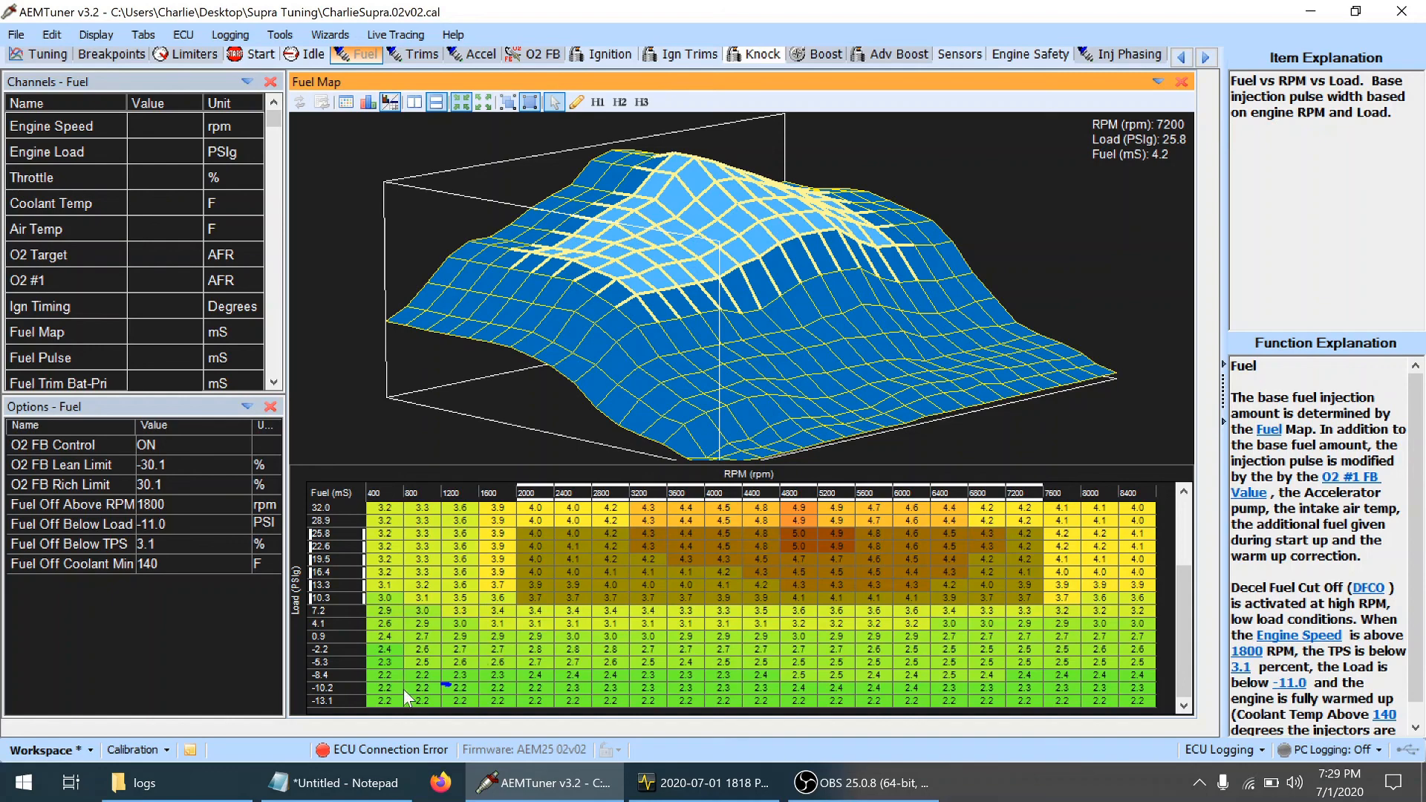
{"action": "left_click_drag", "start_coordinate": [395, 691], "coordinate": [808, 714]}
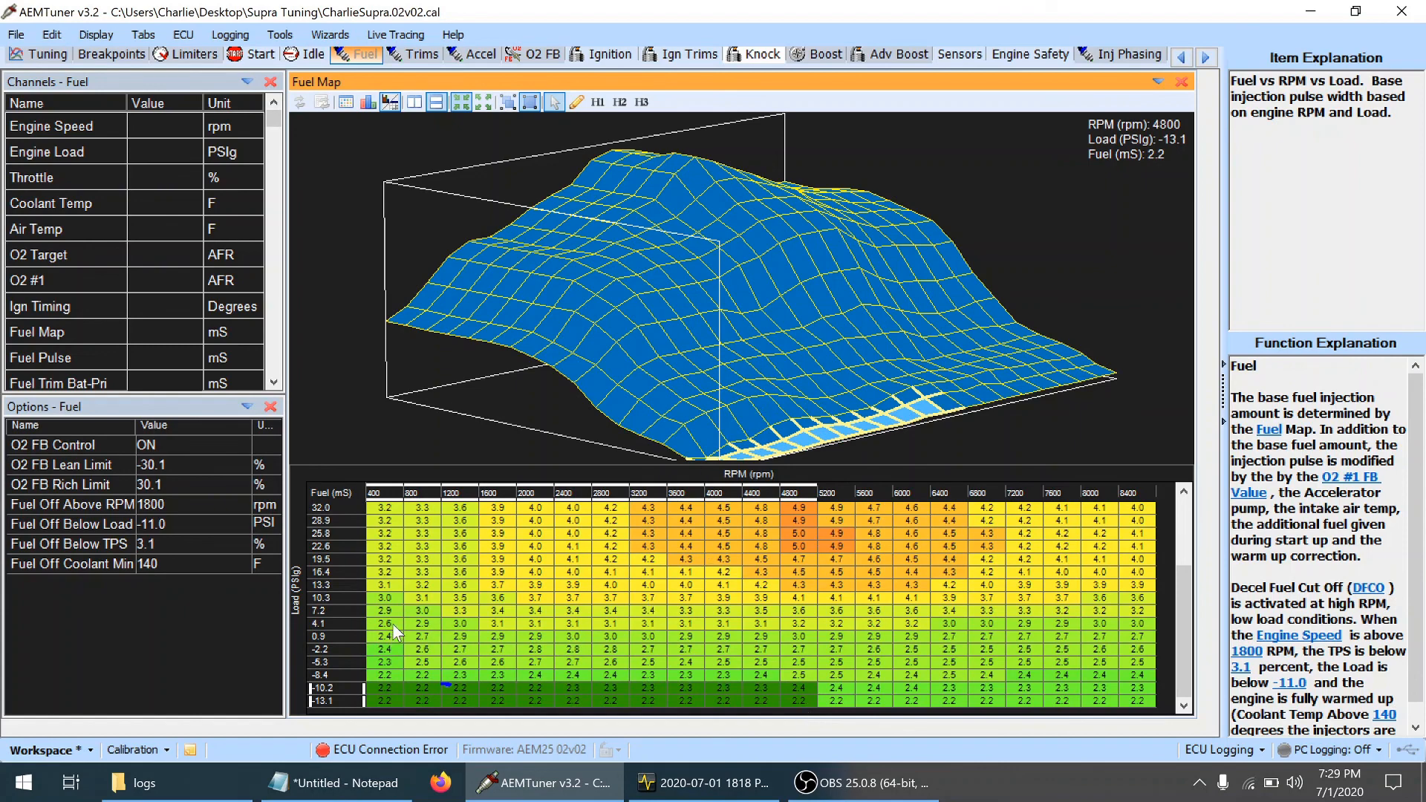
{"action": "left_click_drag", "start_coordinate": [462, 599], "coordinate": [703, 561]}
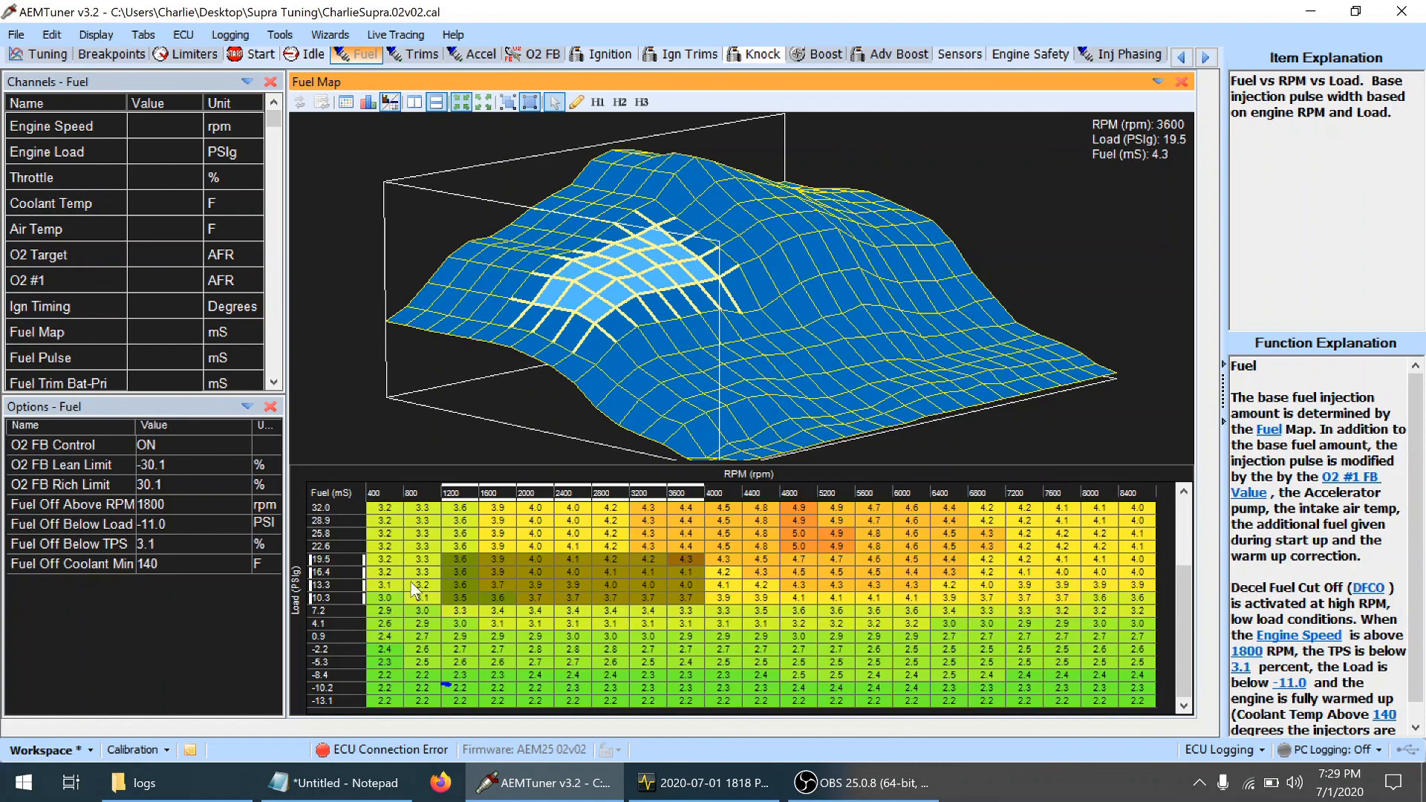
{"action": "left_click", "coordinate": [504, 693]}
{"action": "left_click_drag", "start_coordinate": [503, 693], "coordinate": [1111, 656]}
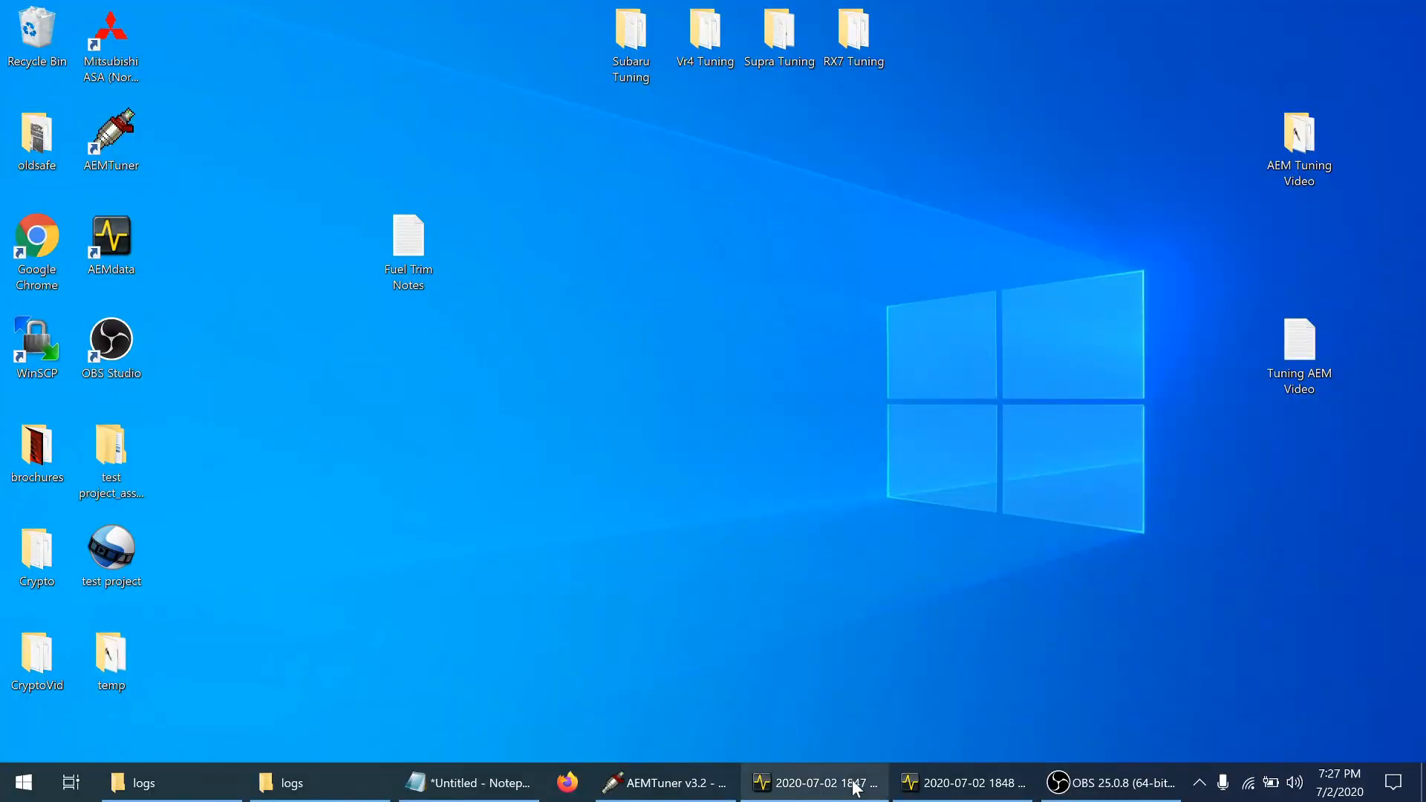
{"action": "left_click", "coordinate": [856, 789]}
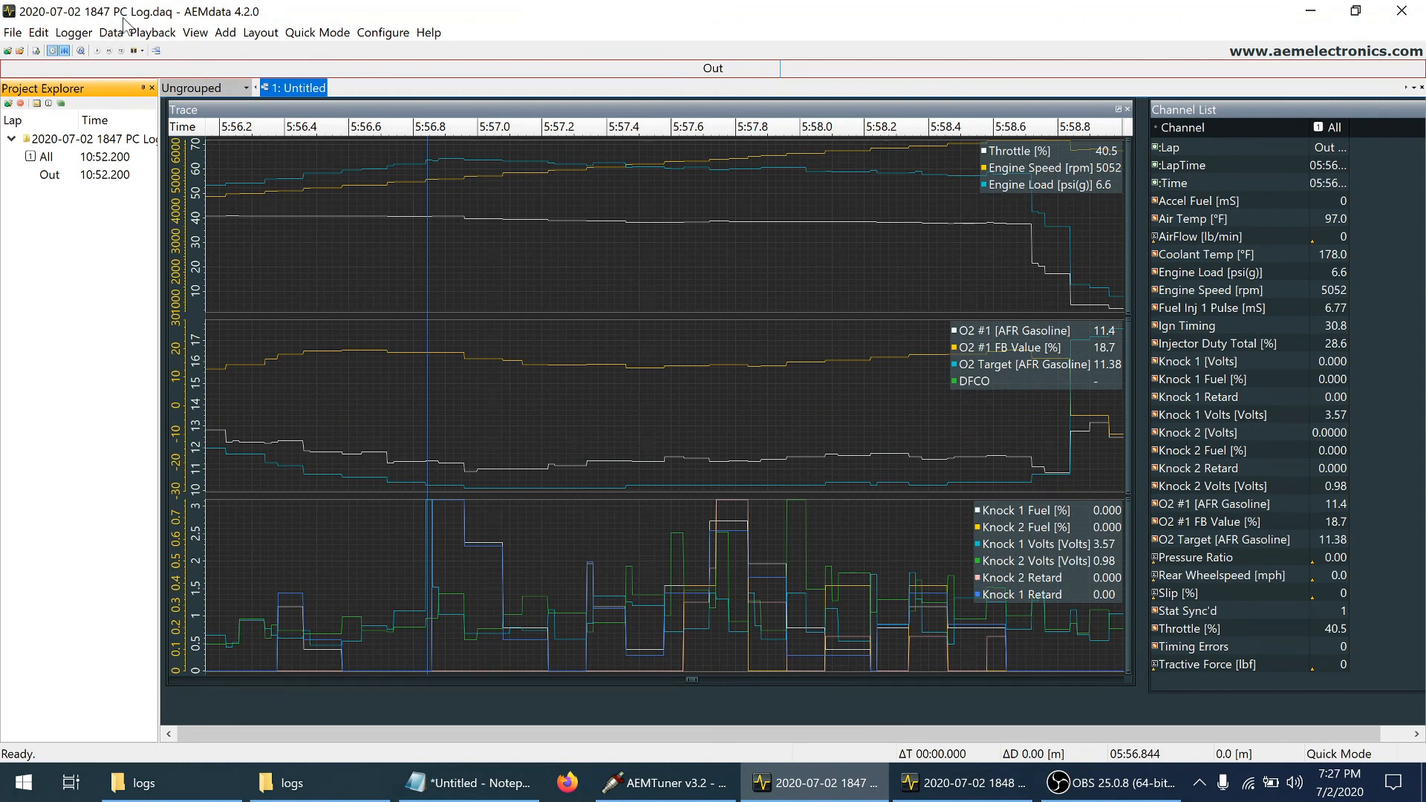
{"action": "left_click", "coordinate": [806, 786]}
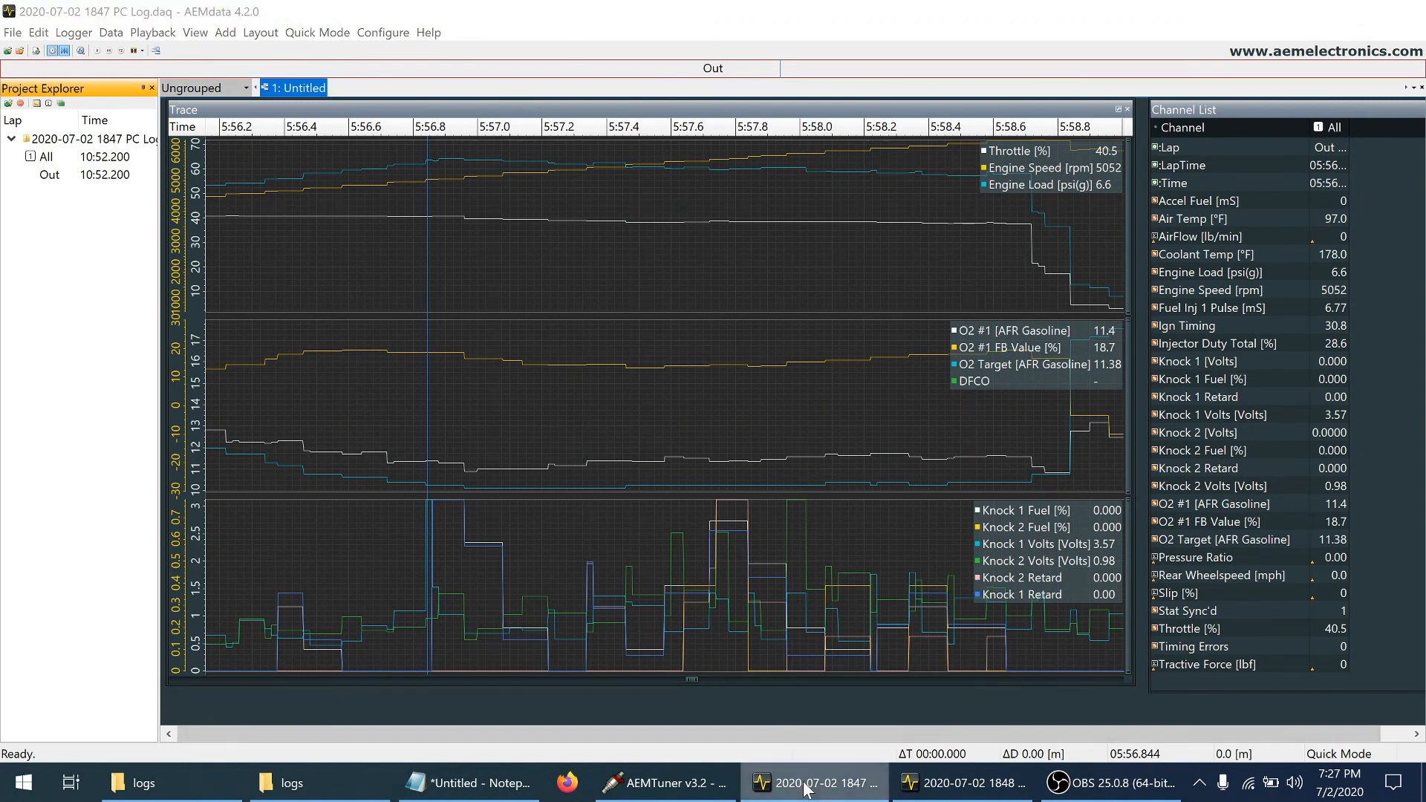
{"action": "left_click", "coordinate": [806, 786]}
{"action": "left_click", "coordinate": [962, 784]}
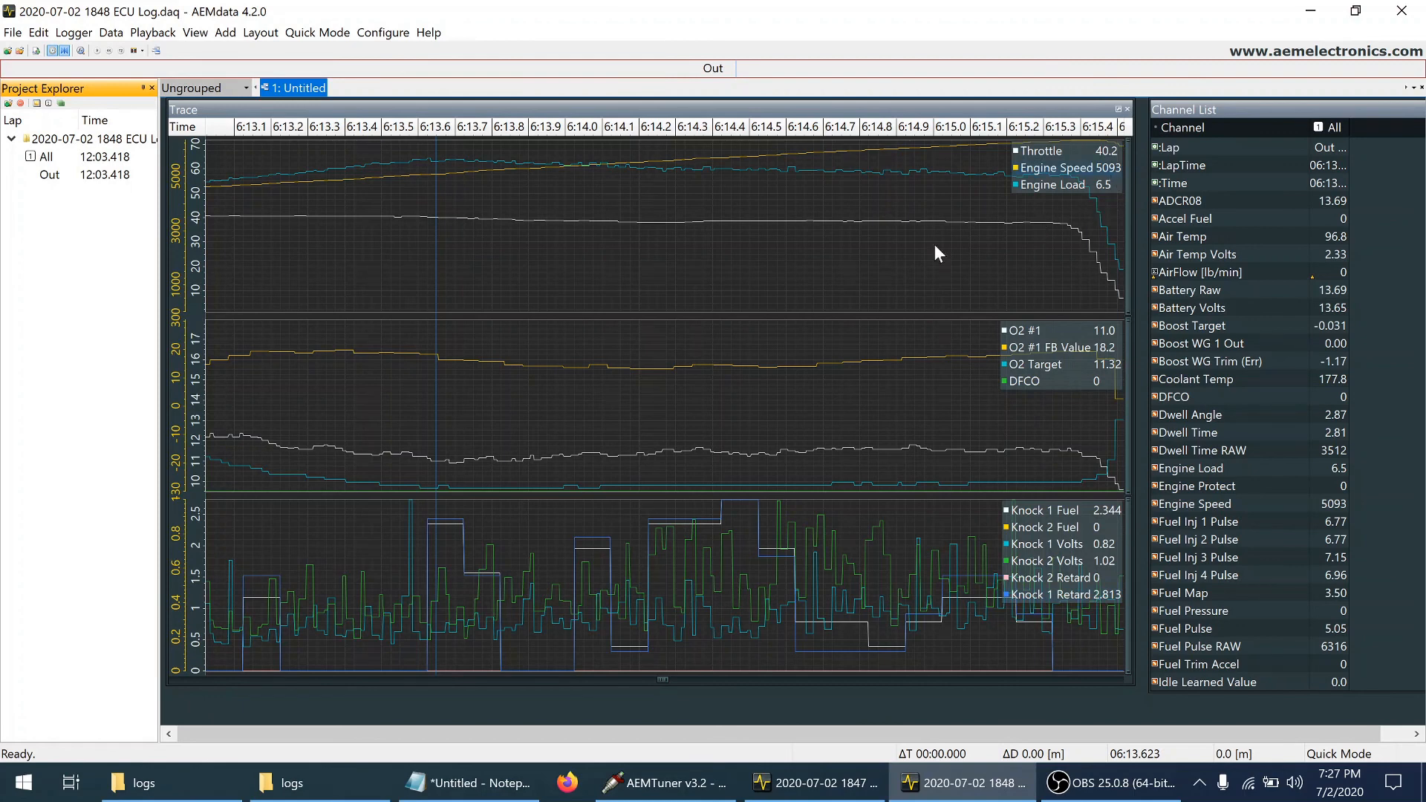
Examine the ECU log's Fuel Map and Ign Timing channels at the Knock 1 Volts spike and at the point just before it
{"action": "left_click", "coordinate": [411, 541]}
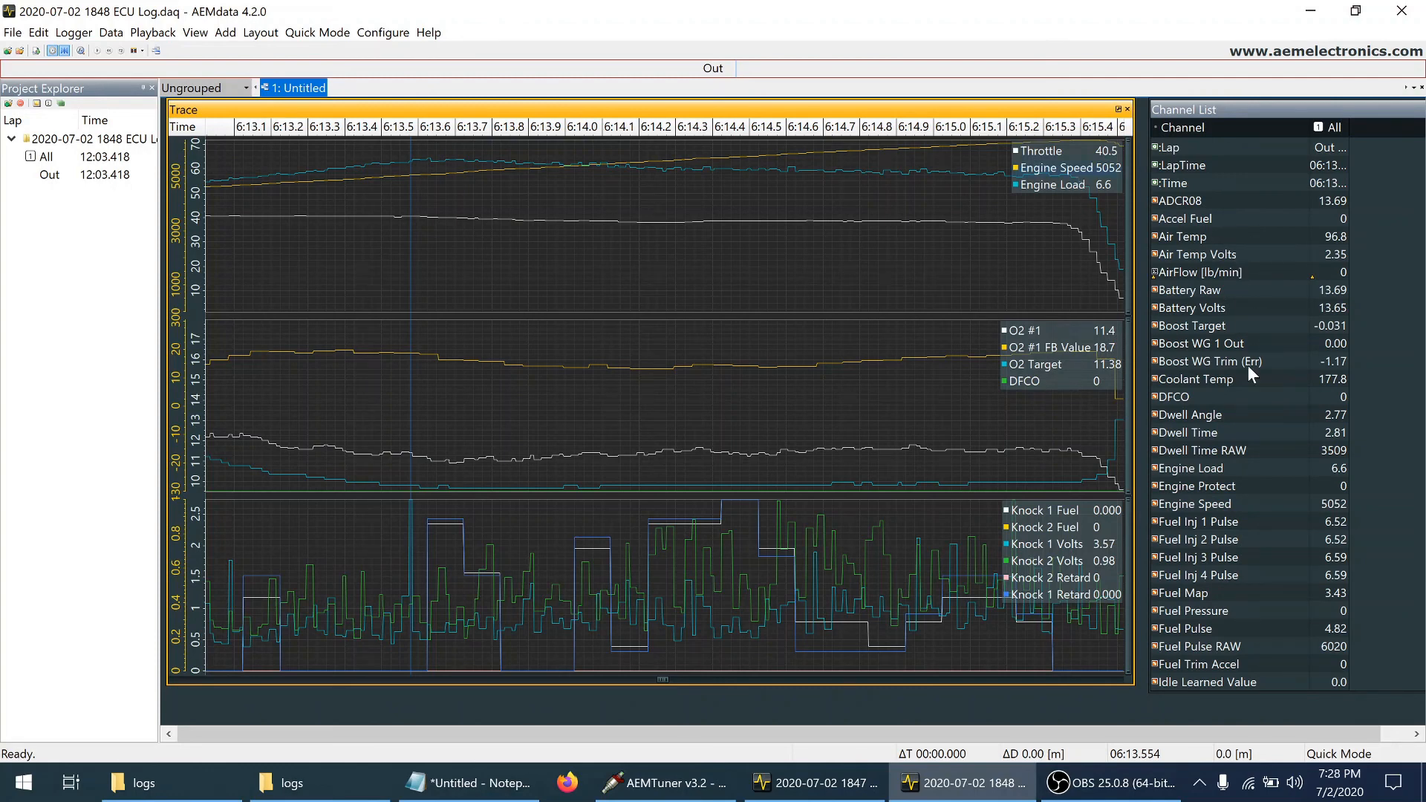
{"action": "left_click", "coordinate": [1401, 593]}
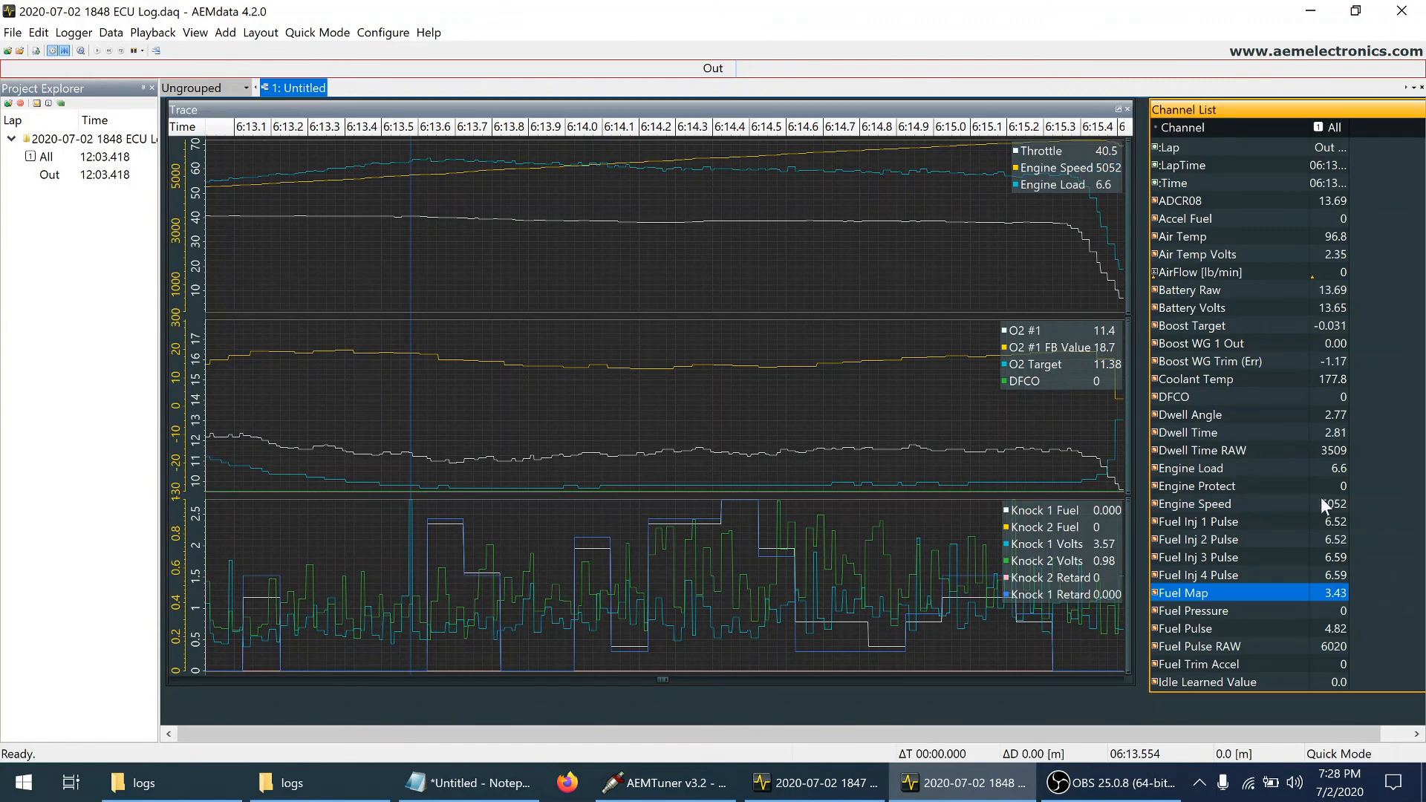
{"action": "key", "text": "Down"}
{"action": "key", "text": "Down"}
{"action": "key", "text": "Down"}
{"action": "key", "text": "Down"}
{"action": "key", "text": "Down"}
{"action": "key", "text": "Down"}
{"action": "key", "text": "Down"}
{"action": "key", "text": "Down"}
{"action": "key", "text": "Down"}
{"action": "key", "text": "Down"}
{"action": "key", "text": "Down"}
{"action": "key", "text": "Down"}
{"action": "key", "text": "Down"}
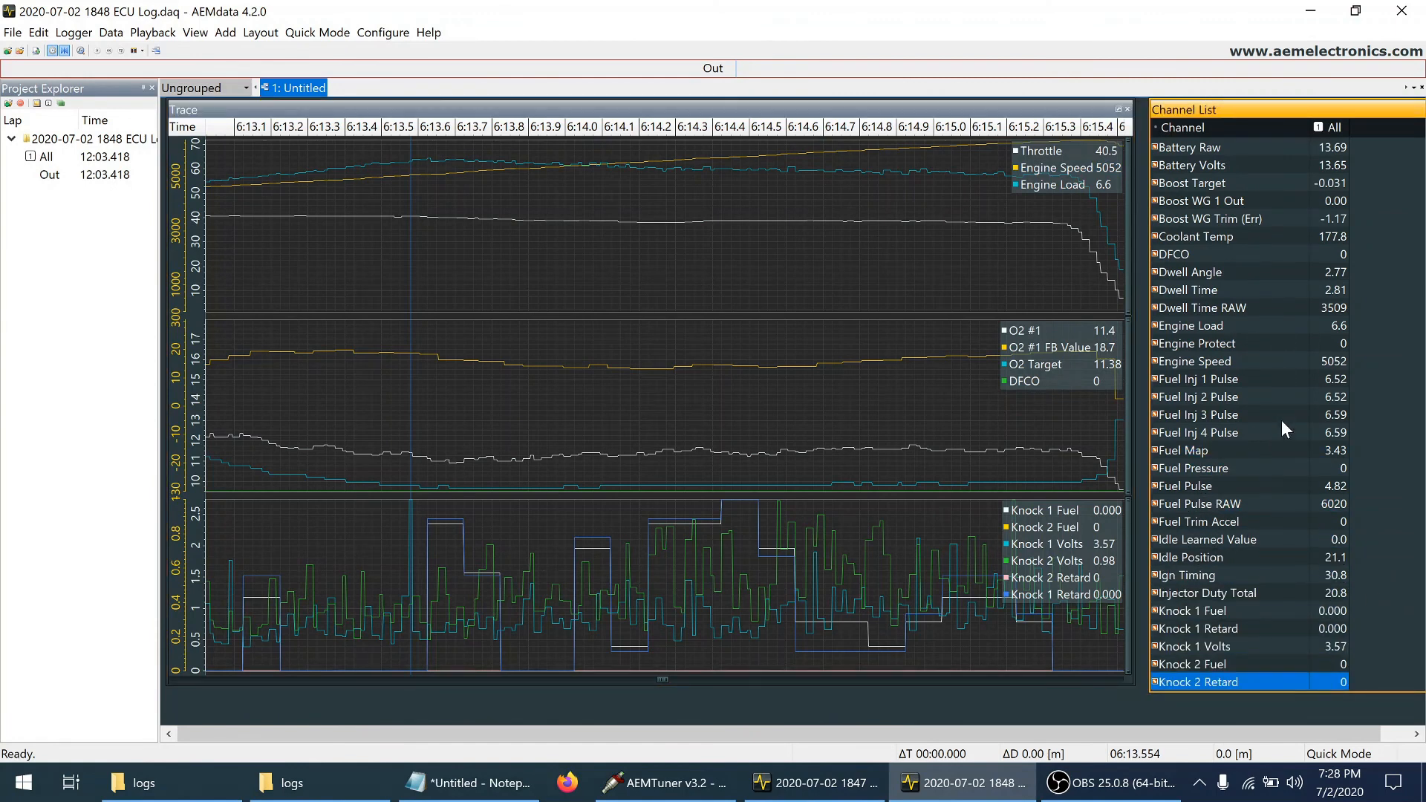
{"action": "left_click", "coordinate": [1245, 574]}
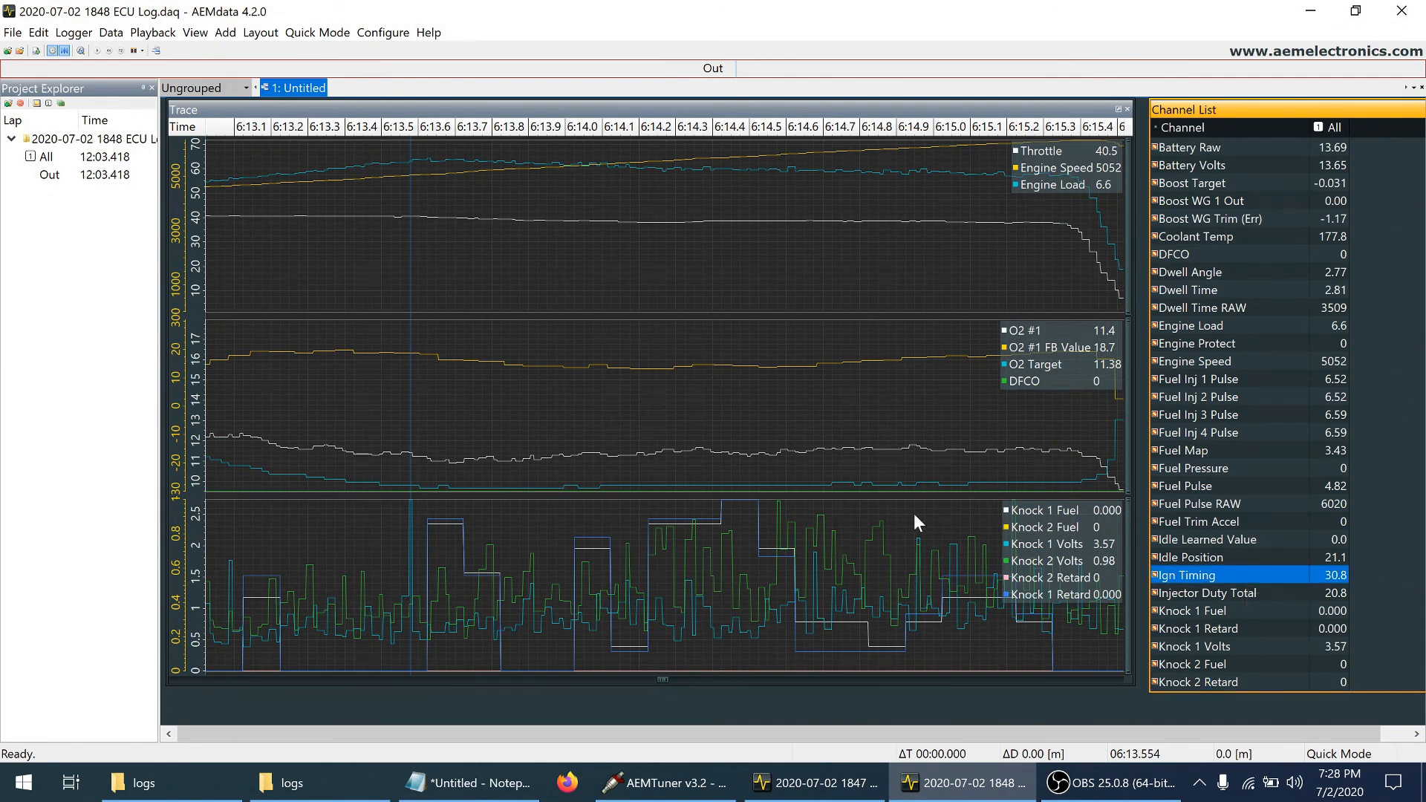
{"action": "left_click", "coordinate": [329, 245]}
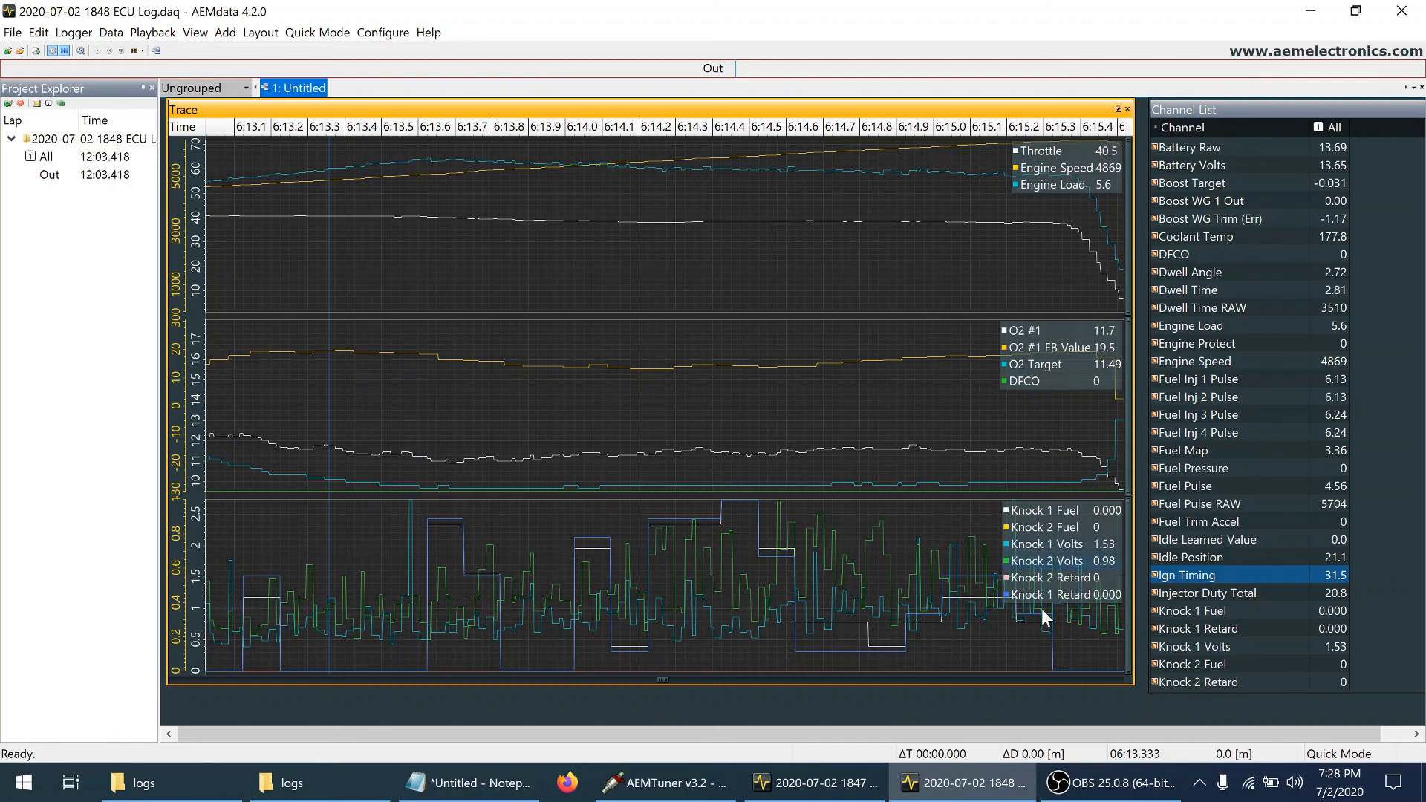
Compare the knock traces of the 1847 PC Log and the 1848 ECU Log around the same 5052 rpm point
{"action": "left_click", "coordinate": [850, 797]}
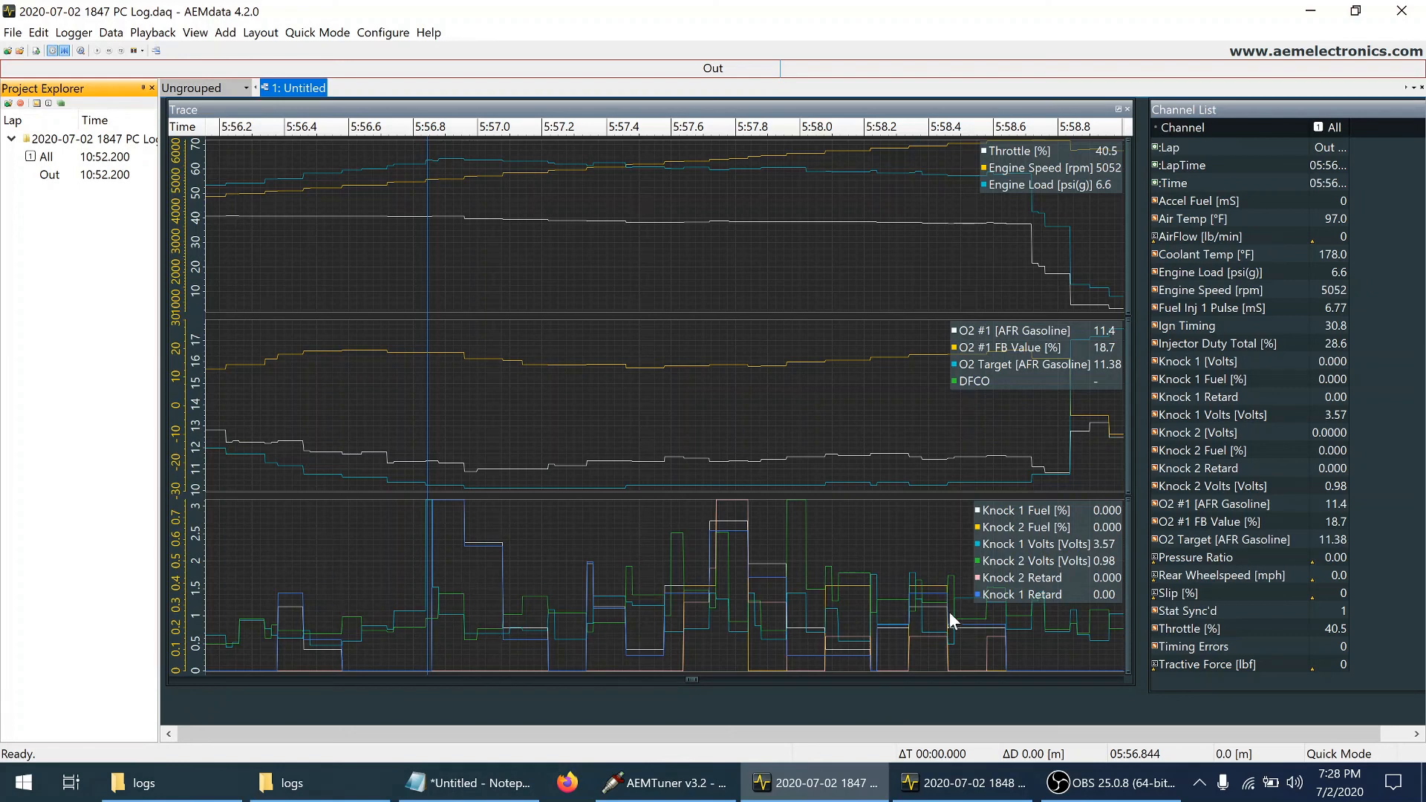
{"action": "left_click", "coordinate": [962, 784]}
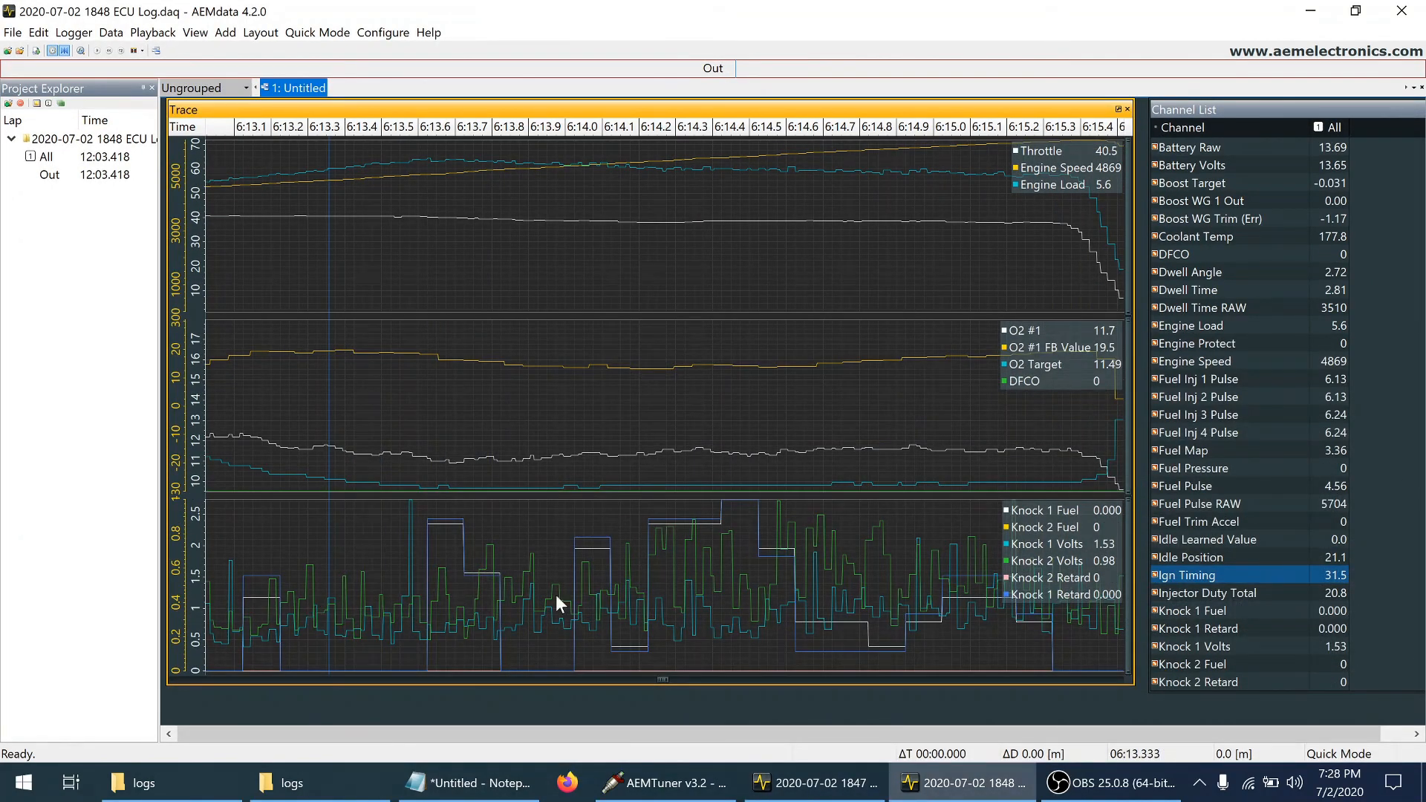
{"action": "left_click", "coordinate": [410, 516]}
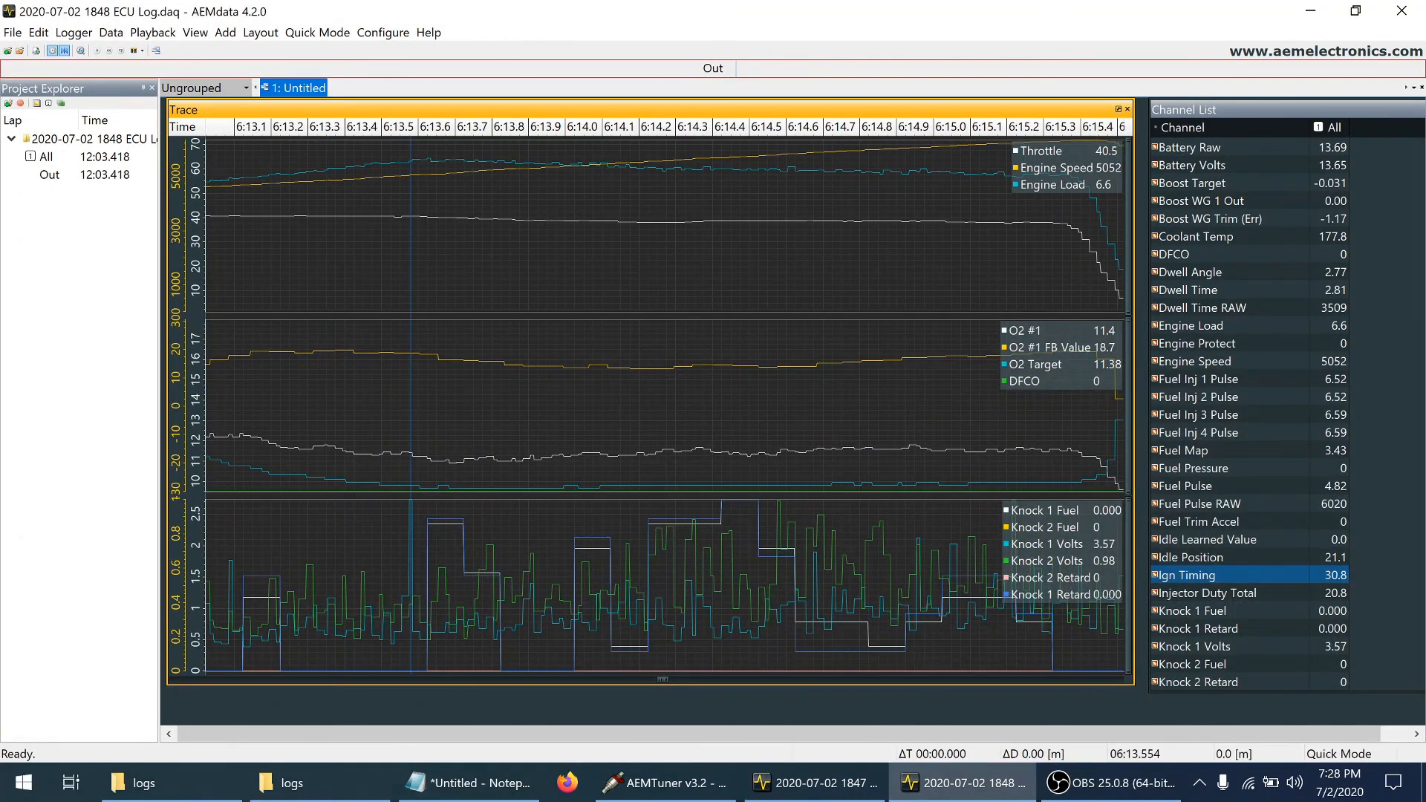
{"action": "left_click", "coordinate": [962, 784]}
{"action": "left_click", "coordinate": [809, 799]}
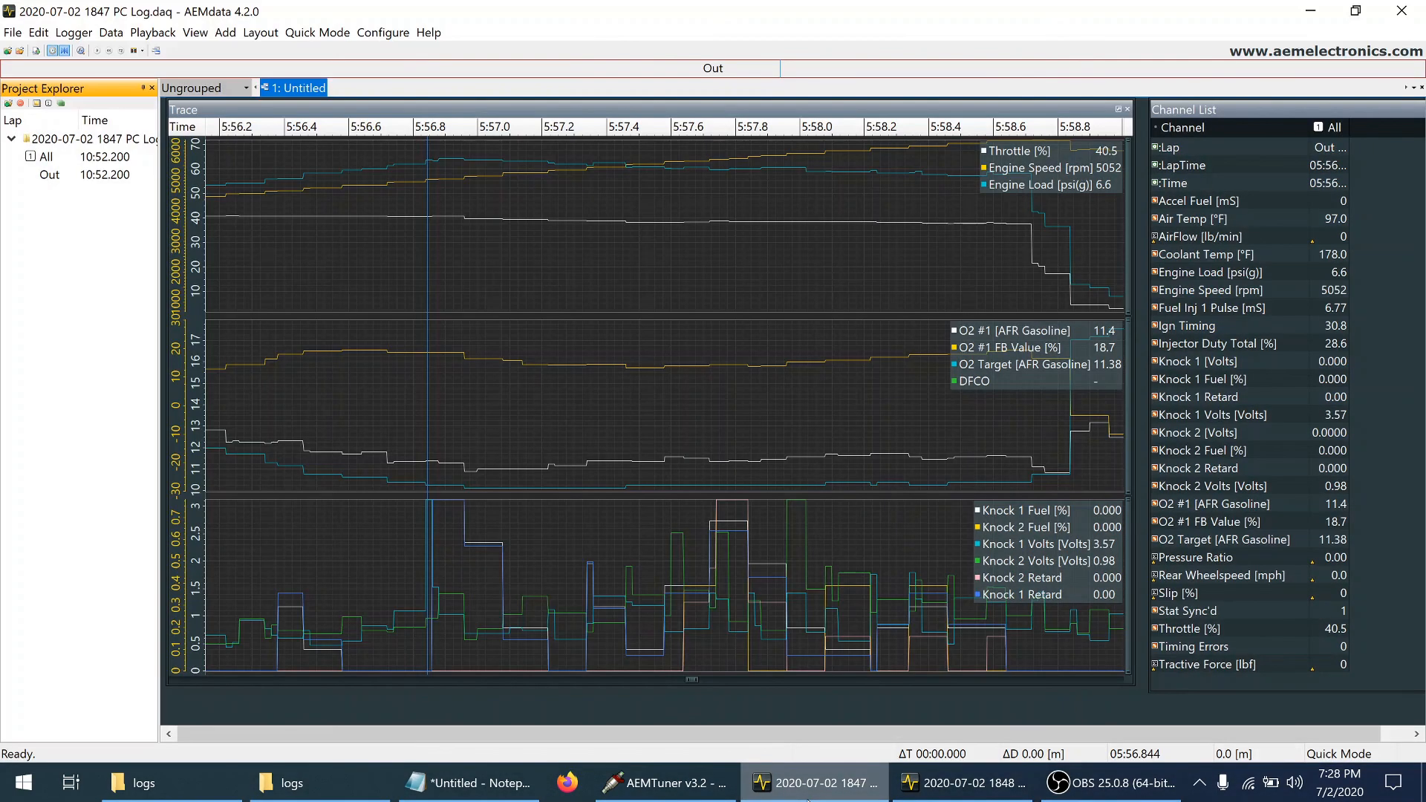
{"action": "left_click", "coordinate": [822, 797]}
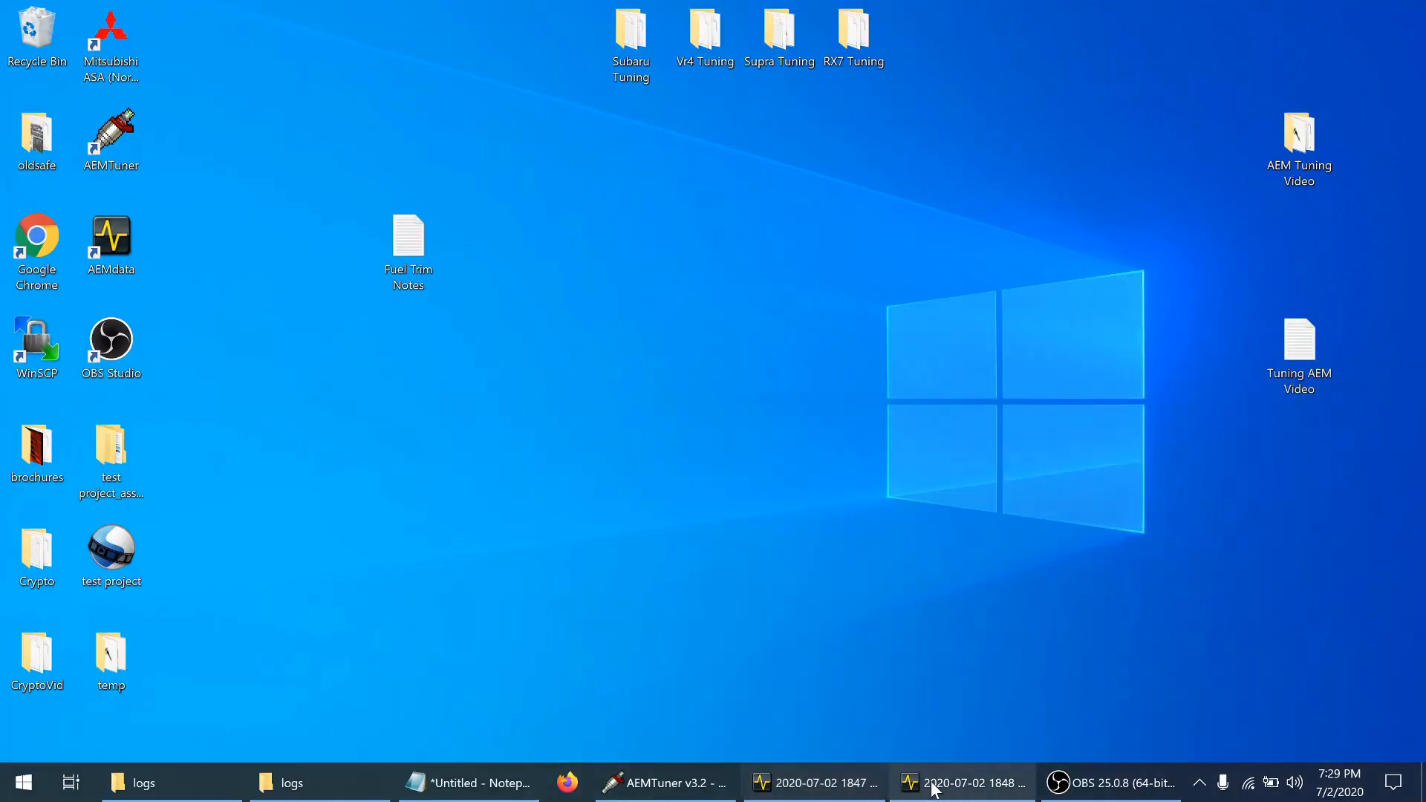
{"action": "left_click", "coordinate": [937, 783]}
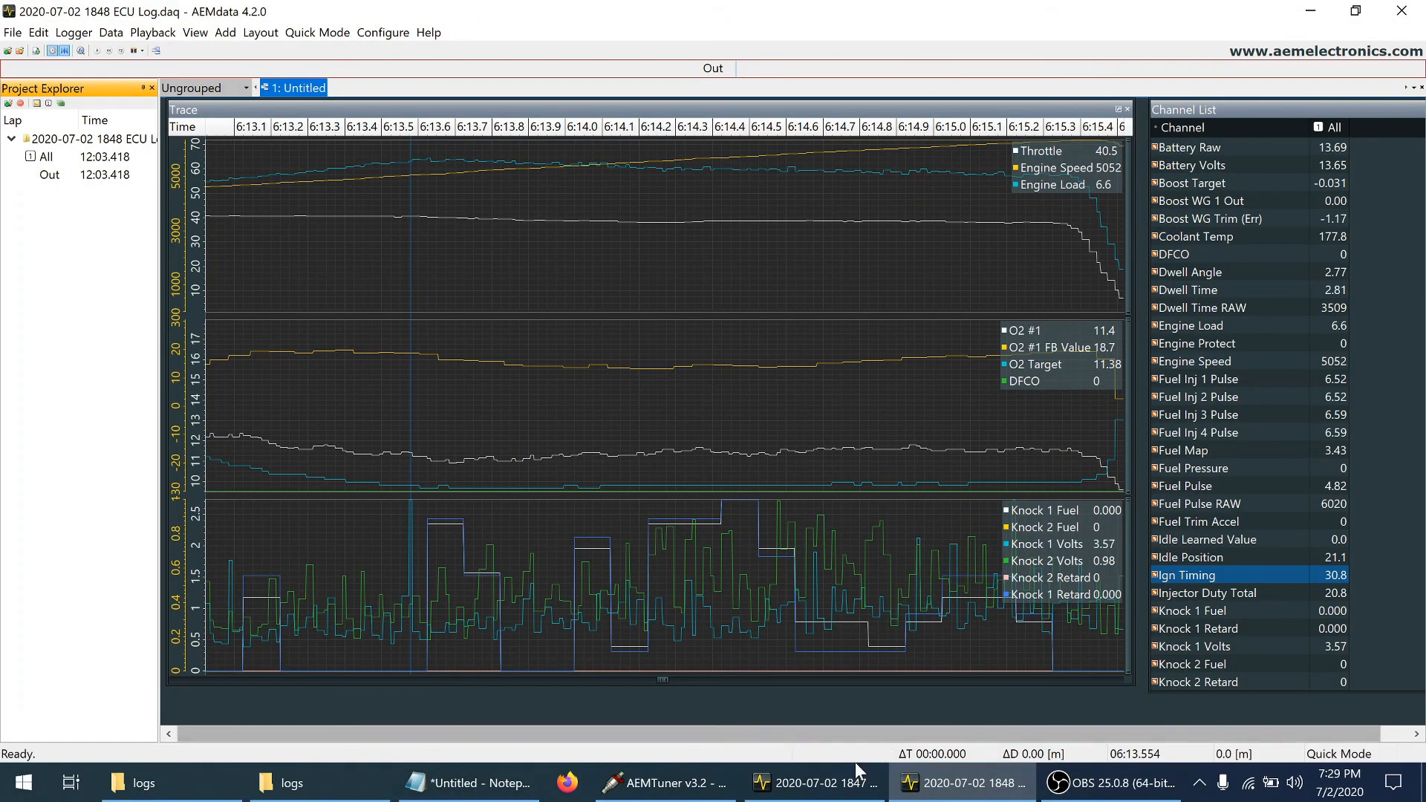
{"action": "left_click", "coordinate": [828, 784]}
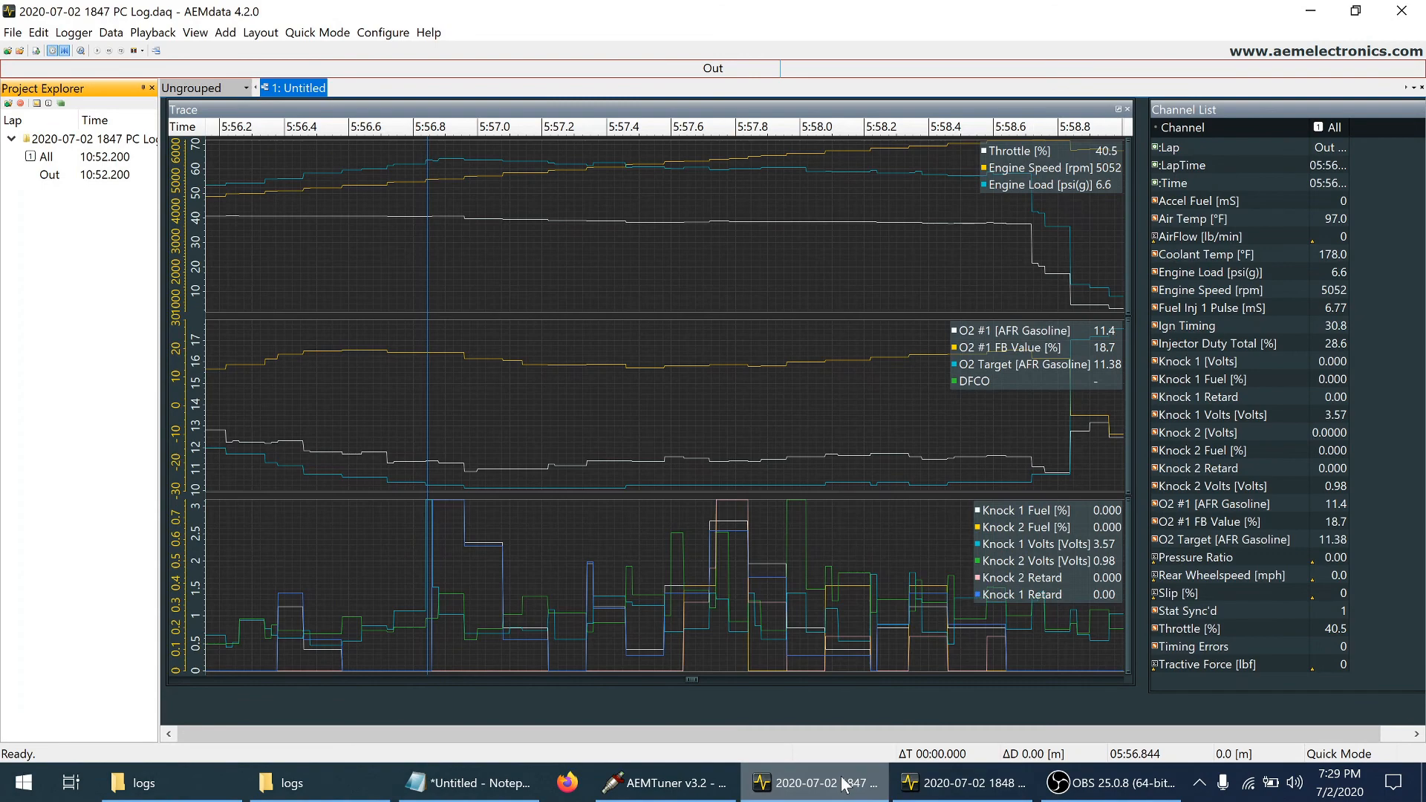
{"action": "left_click", "coordinate": [945, 789]}
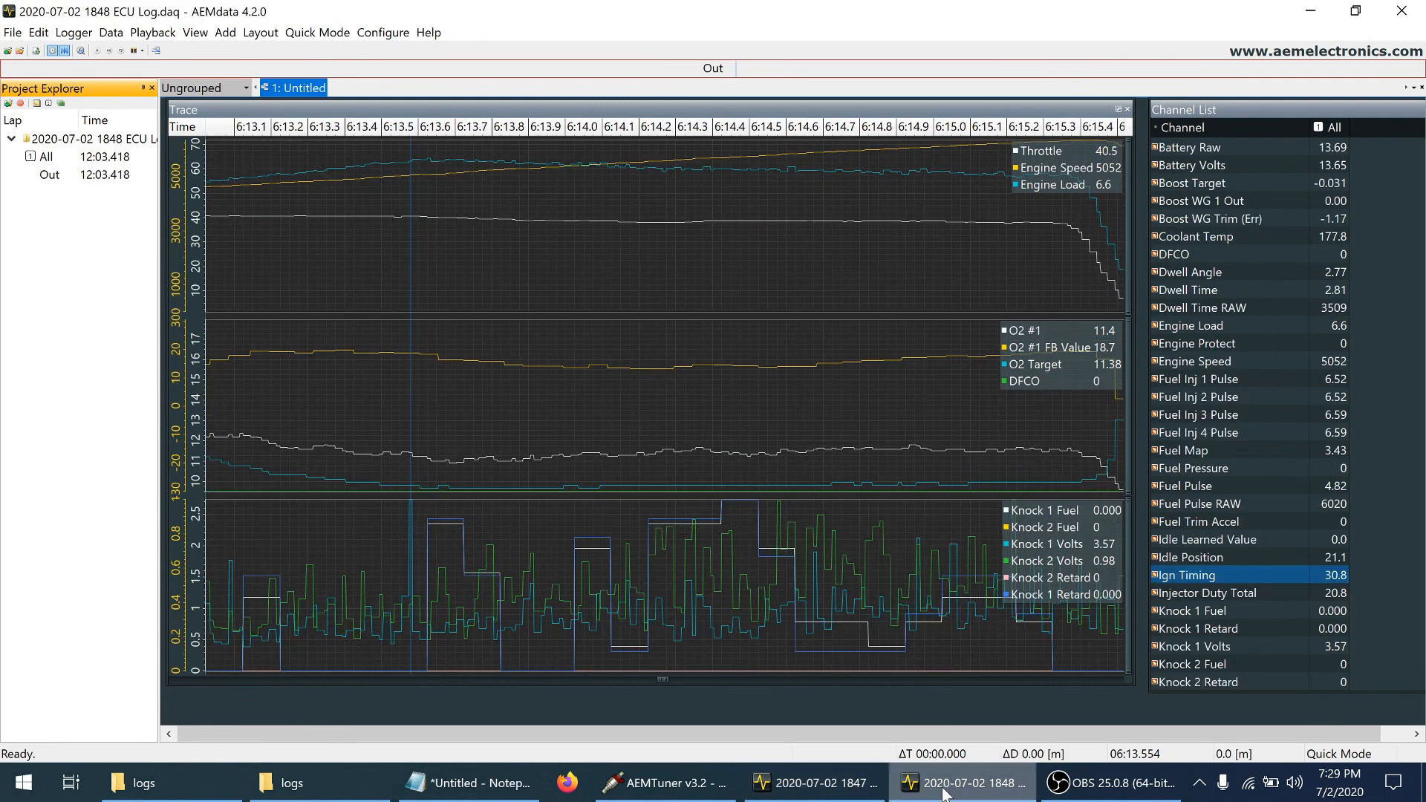
{"action": "left_click", "coordinate": [843, 796]}
{"action": "left_click", "coordinate": [921, 796]}
Place the ECU log's trace cursor at about 6:14.6 and show the log's full duration
{"action": "left_click", "coordinate": [793, 328]}
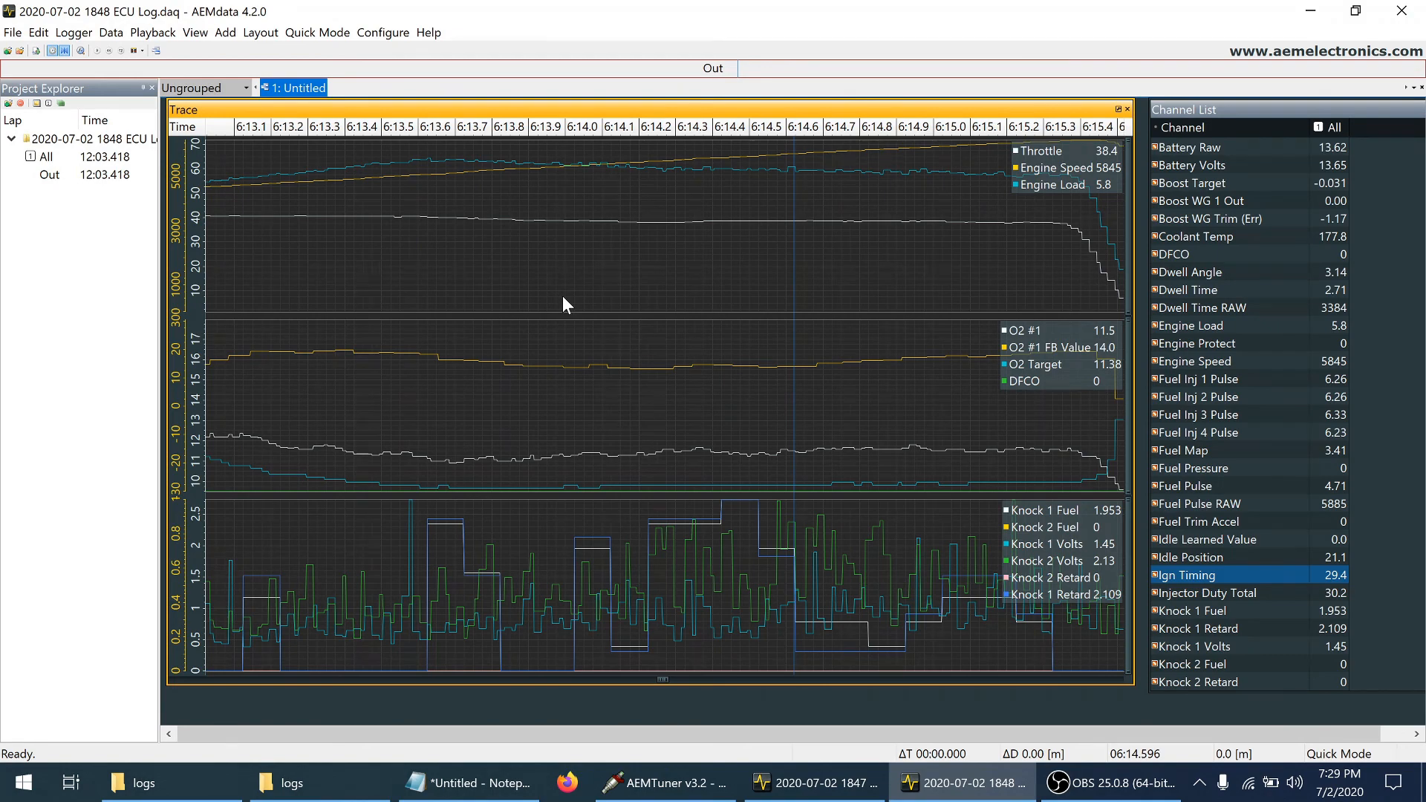
{"action": "key", "text": "z"}
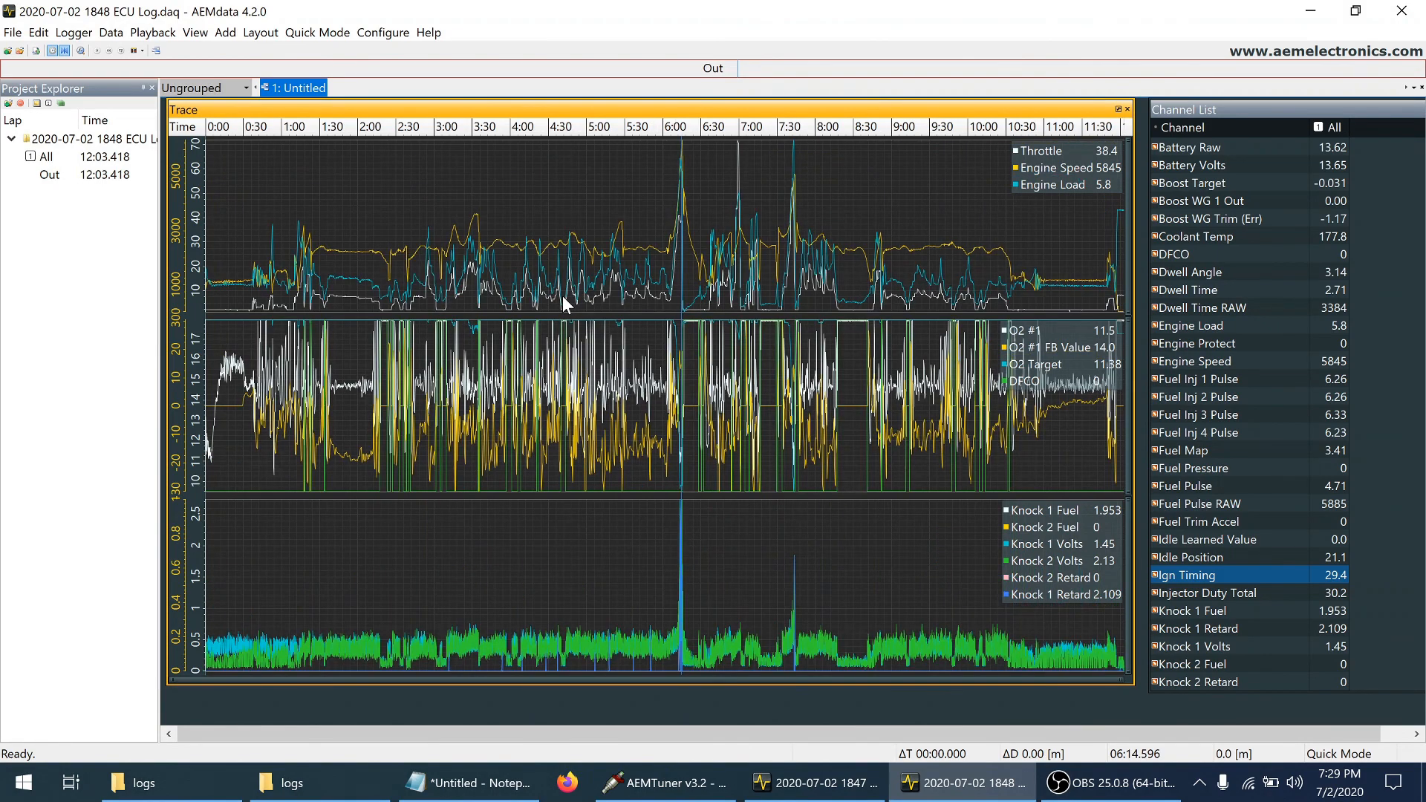
Zoom the ECU log's trace to the pull between about 6:01 and 6:23
{"action": "left_click", "coordinate": [665, 235]}
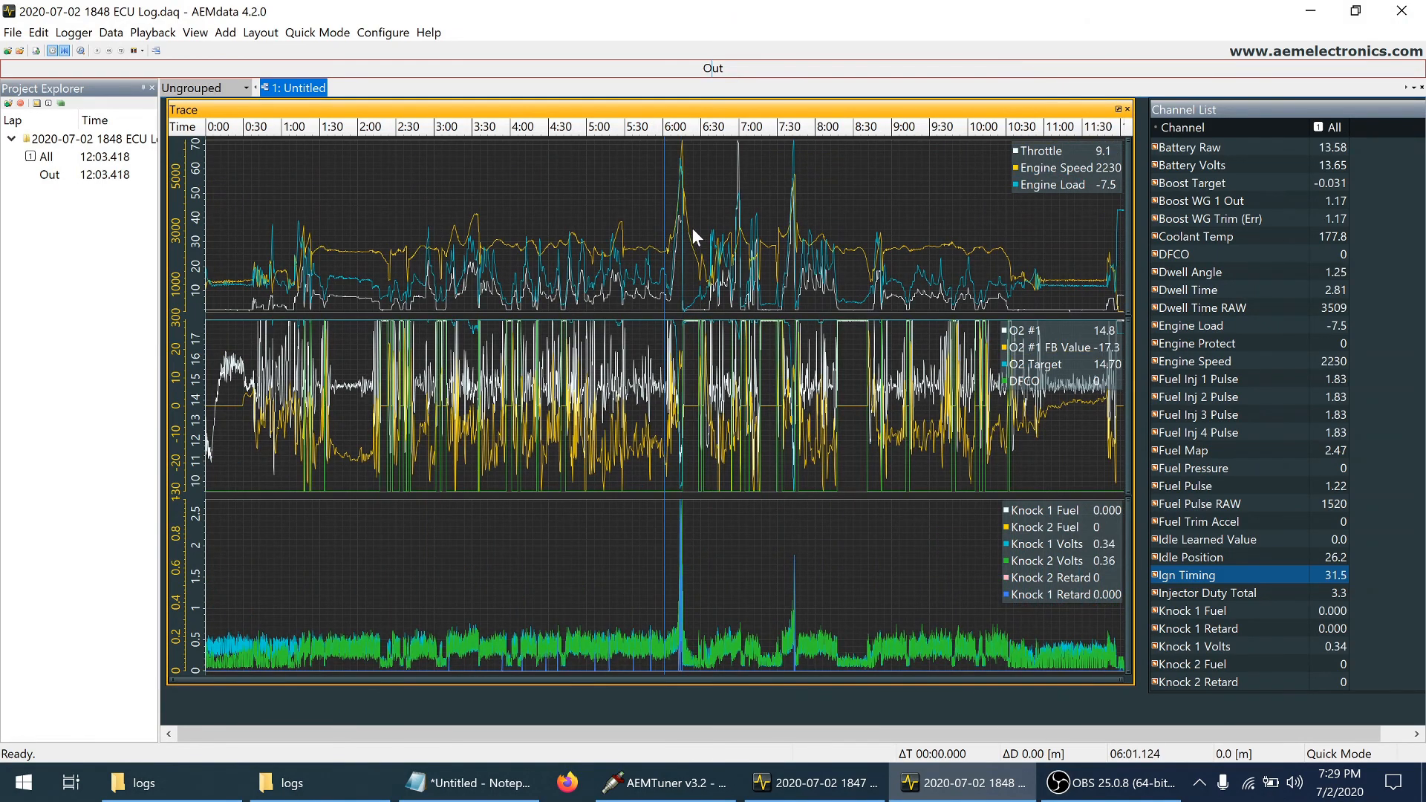
{"action": "left_click", "coordinate": [694, 229], "text": "shift"}
{"action": "key", "text": "z"}
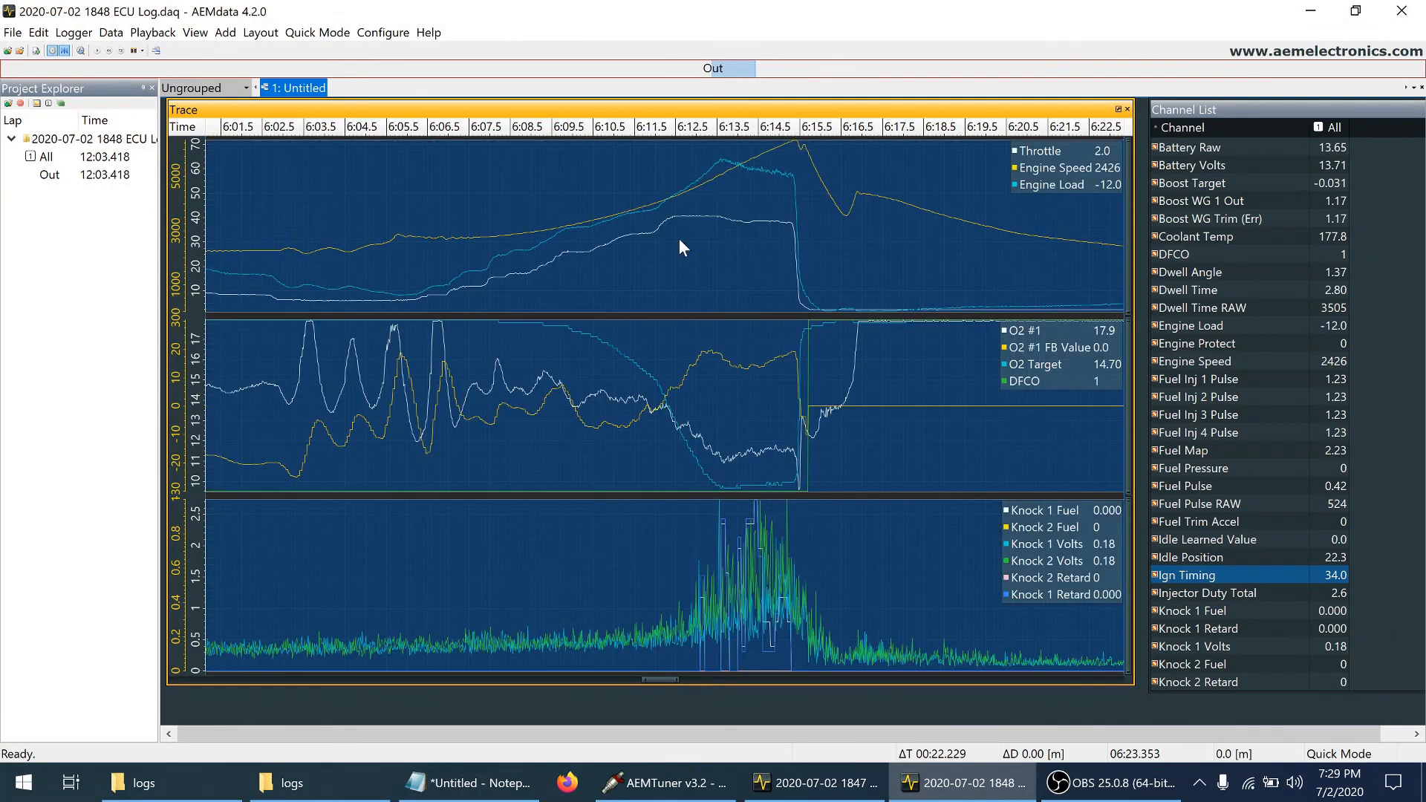
Compare O2 #1 FB Value with engine speed and load at points across the pull from about 6:12.3 to 6:15.1
{"action": "left_click", "coordinate": [679, 237]}
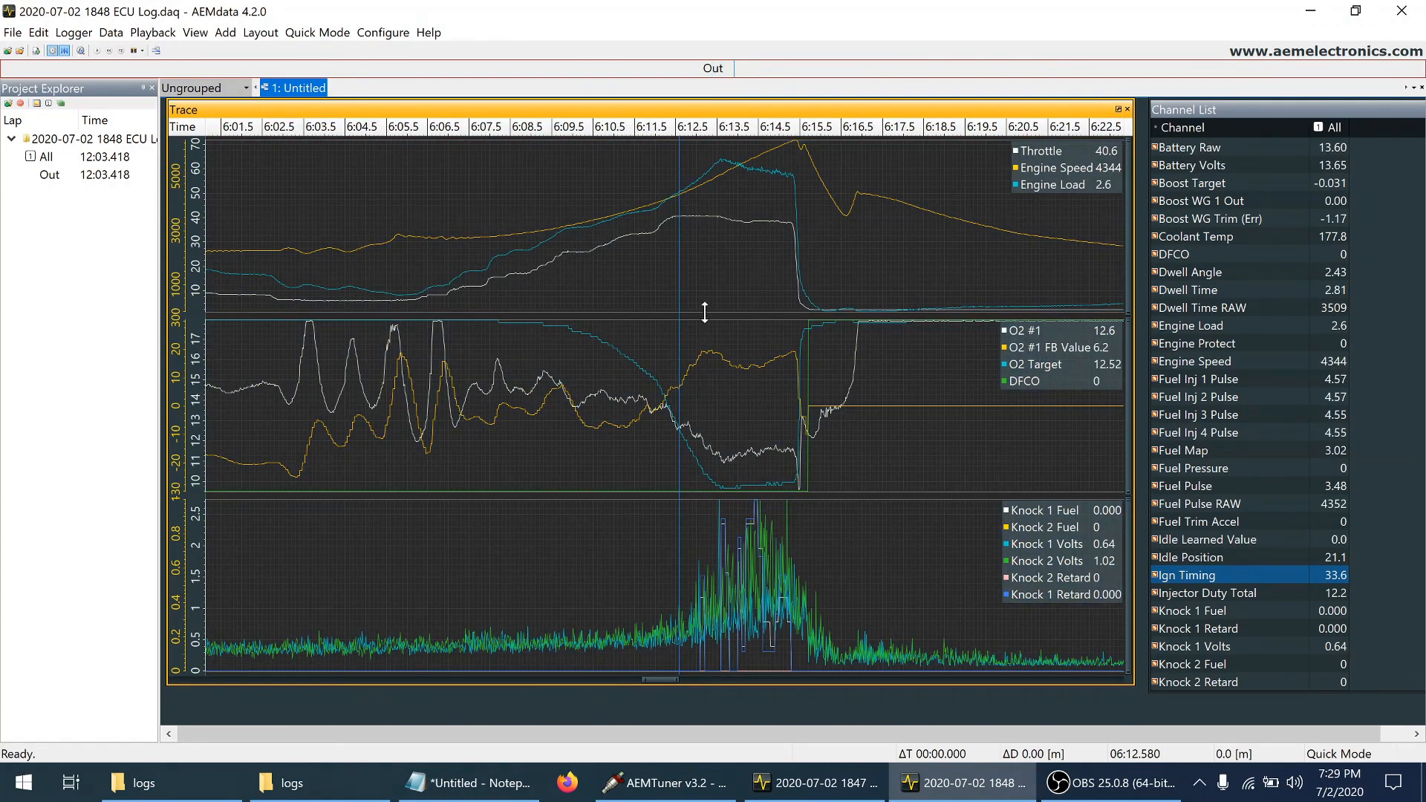
{"action": "left_click", "coordinate": [668, 385]}
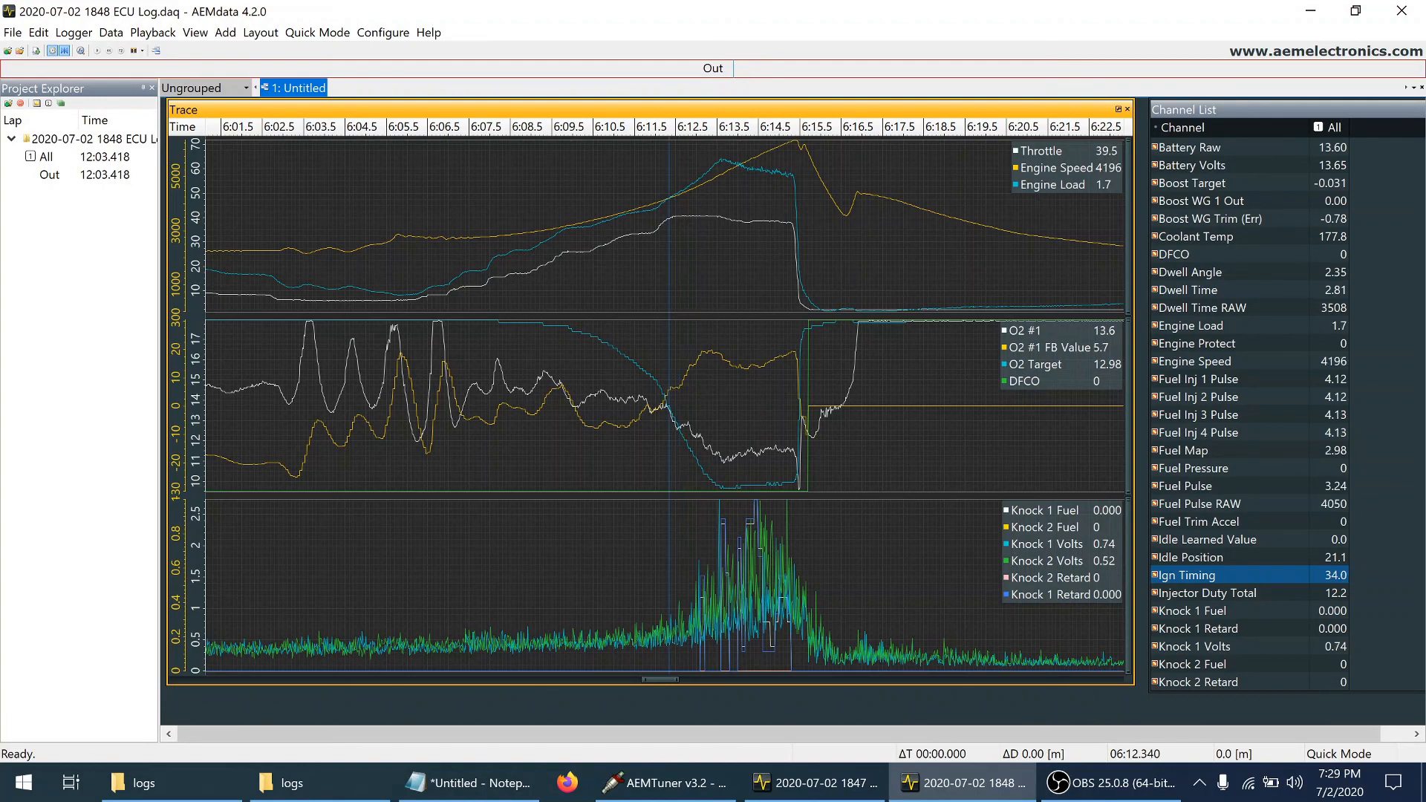
{"action": "left_click", "coordinate": [674, 380]}
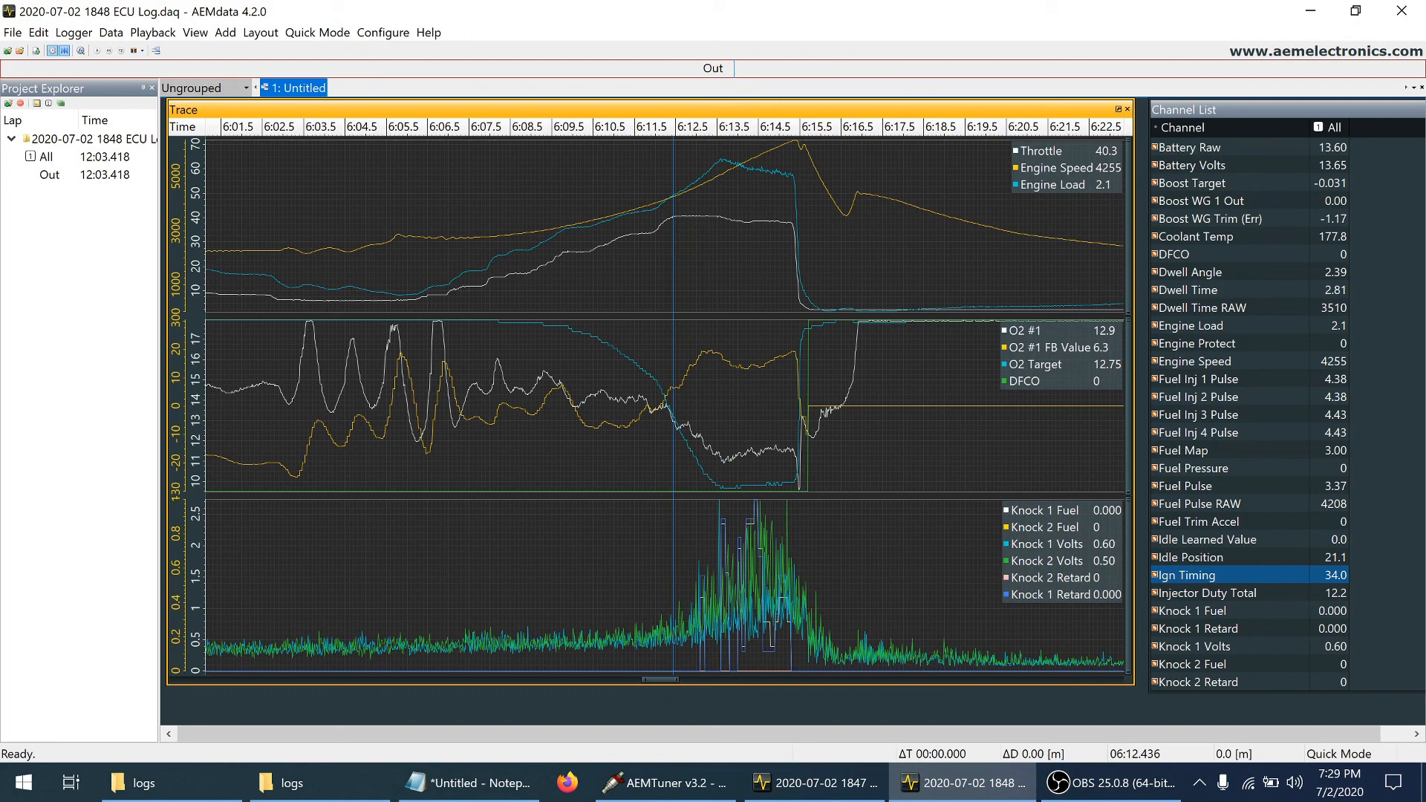
{"action": "left_click", "coordinate": [782, 291]}
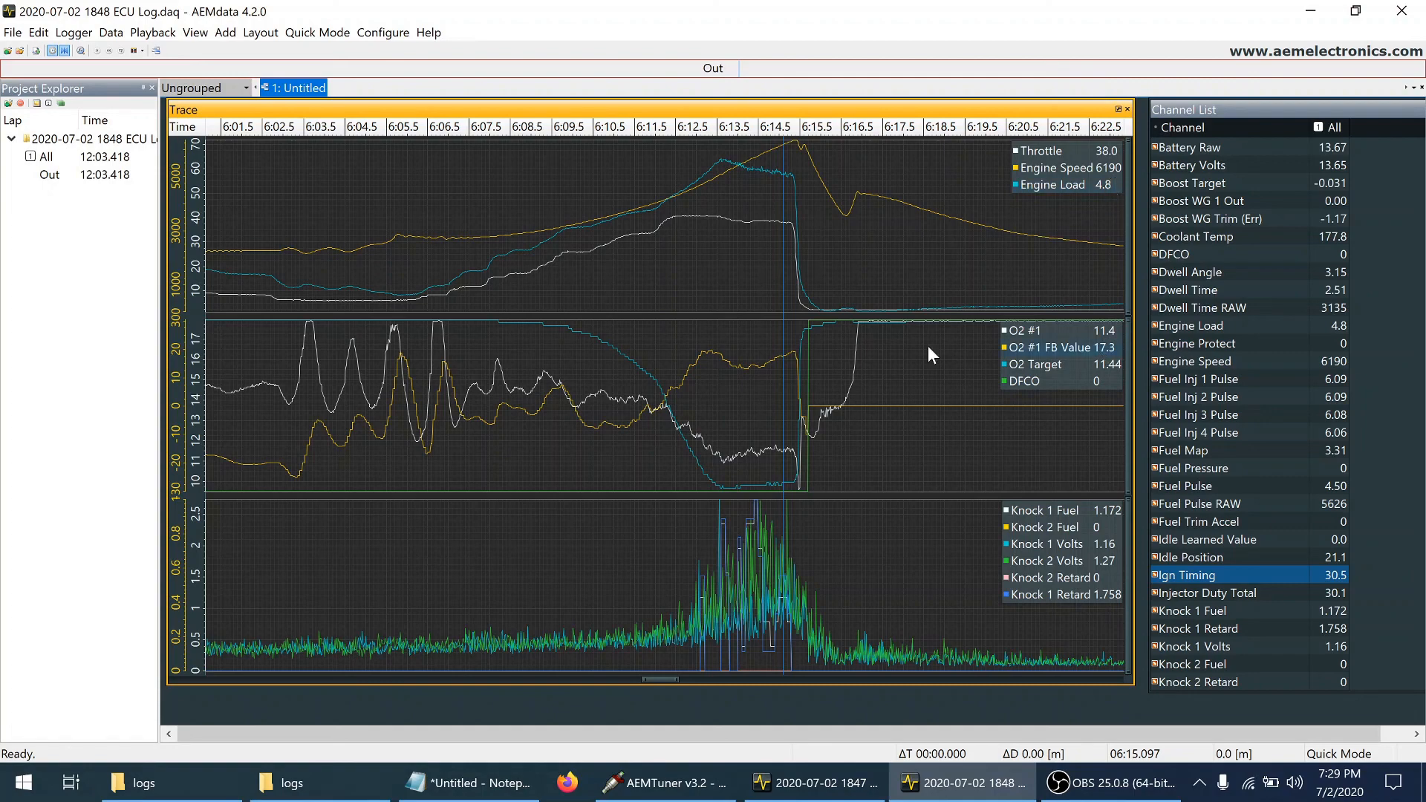
{"action": "left_click", "coordinate": [737, 321]}
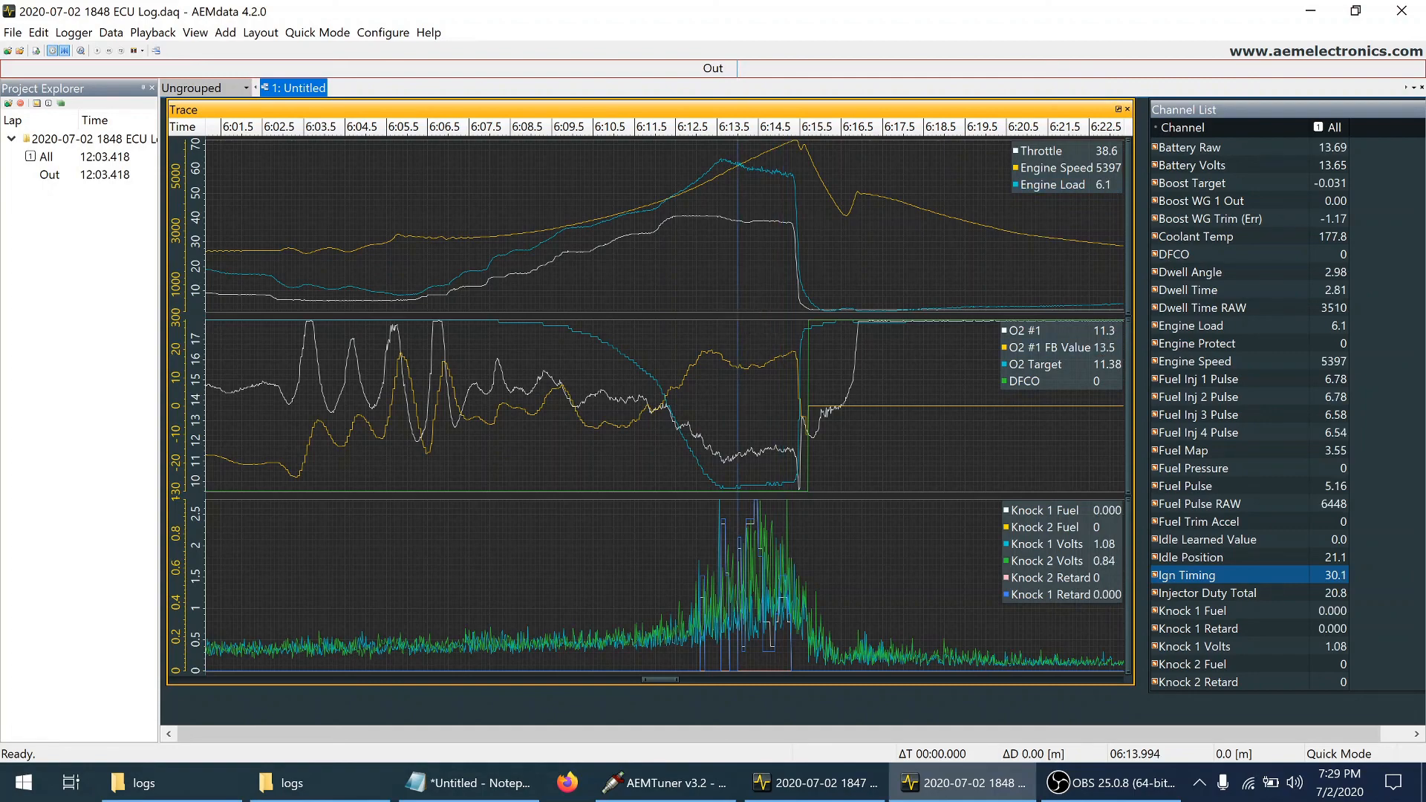
Examine the O2 feedback sample by sample around 6:12.6 to 6:12.7, where it starts rising in the pull
{"action": "mouse_move", "coordinate": [737, 321]}
{"action": "left_mouse_down"}
{"action": "mouse_move", "coordinate": [712, 321]}
{"action": "mouse_move", "coordinate": [676, 359]}
{"action": "left_mouse_up"}
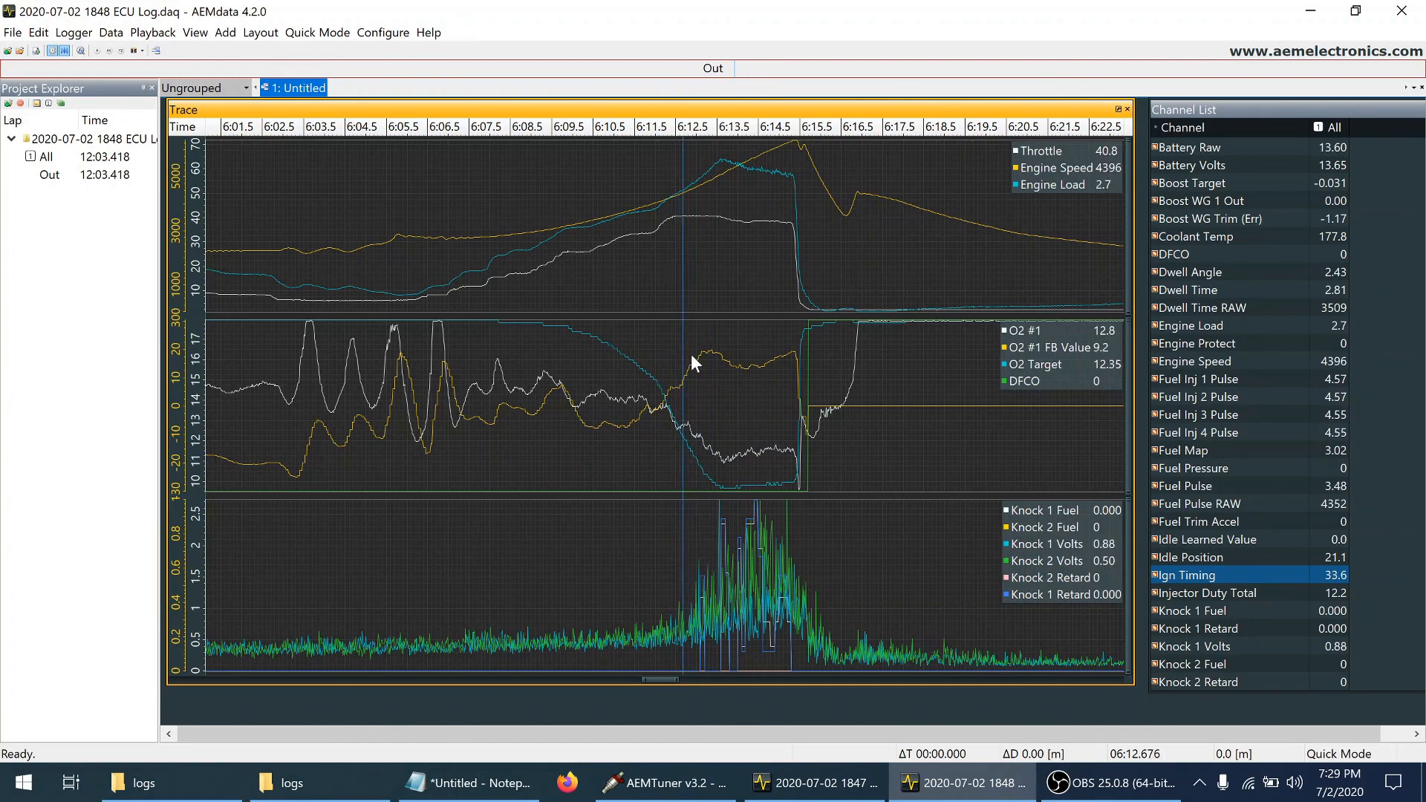
{"action": "left_click", "coordinate": [691, 354]}
{"action": "left_click", "coordinate": [682, 367]}
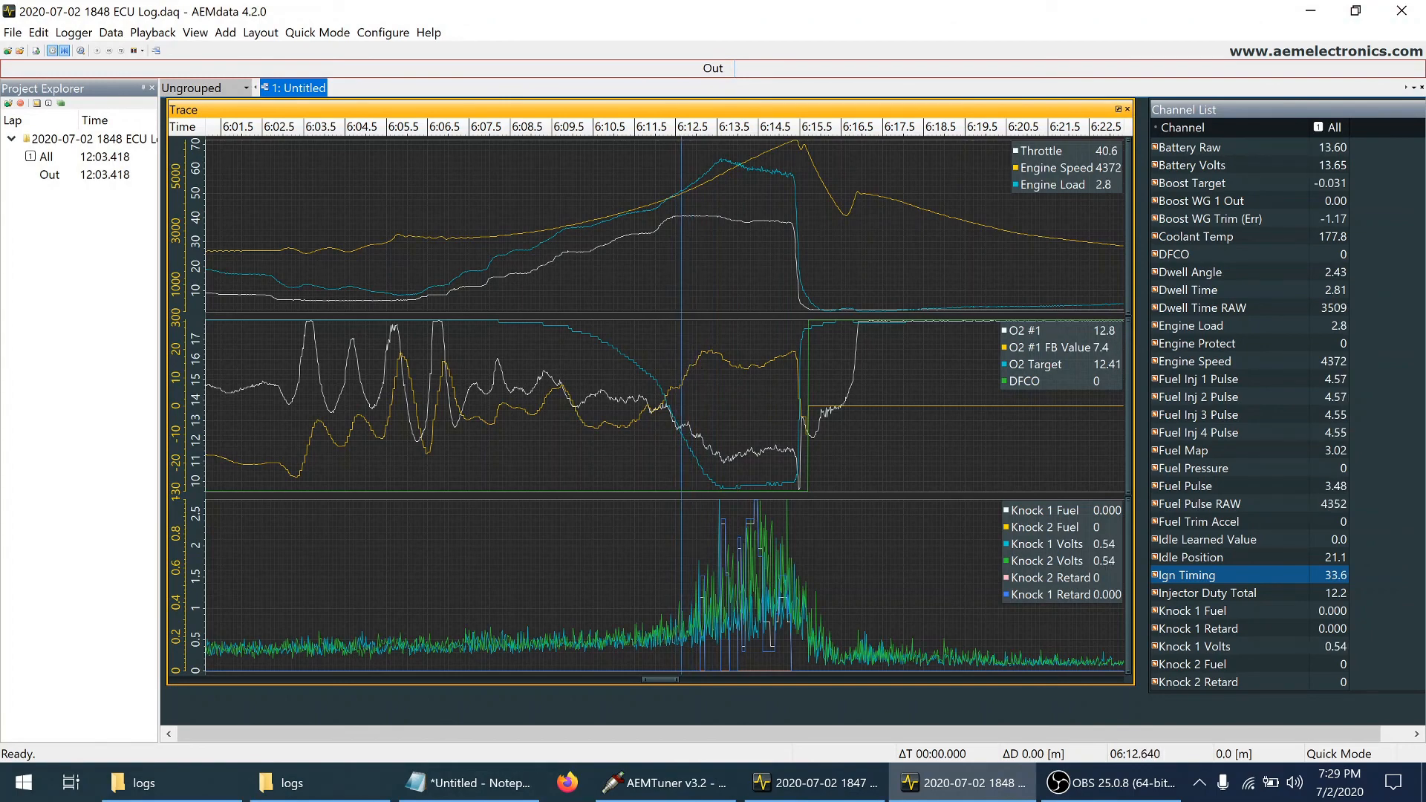
{"action": "left_click", "coordinate": [680, 364]}
{"action": "key", "text": "Right"}
{"action": "key", "text": "Right"}
{"action": "key", "text": "Right"}
{"action": "key", "text": "Right"}
{"action": "key", "text": "Right"}
{"action": "key", "text": "Right"}
{"action": "key", "text": "Right"}
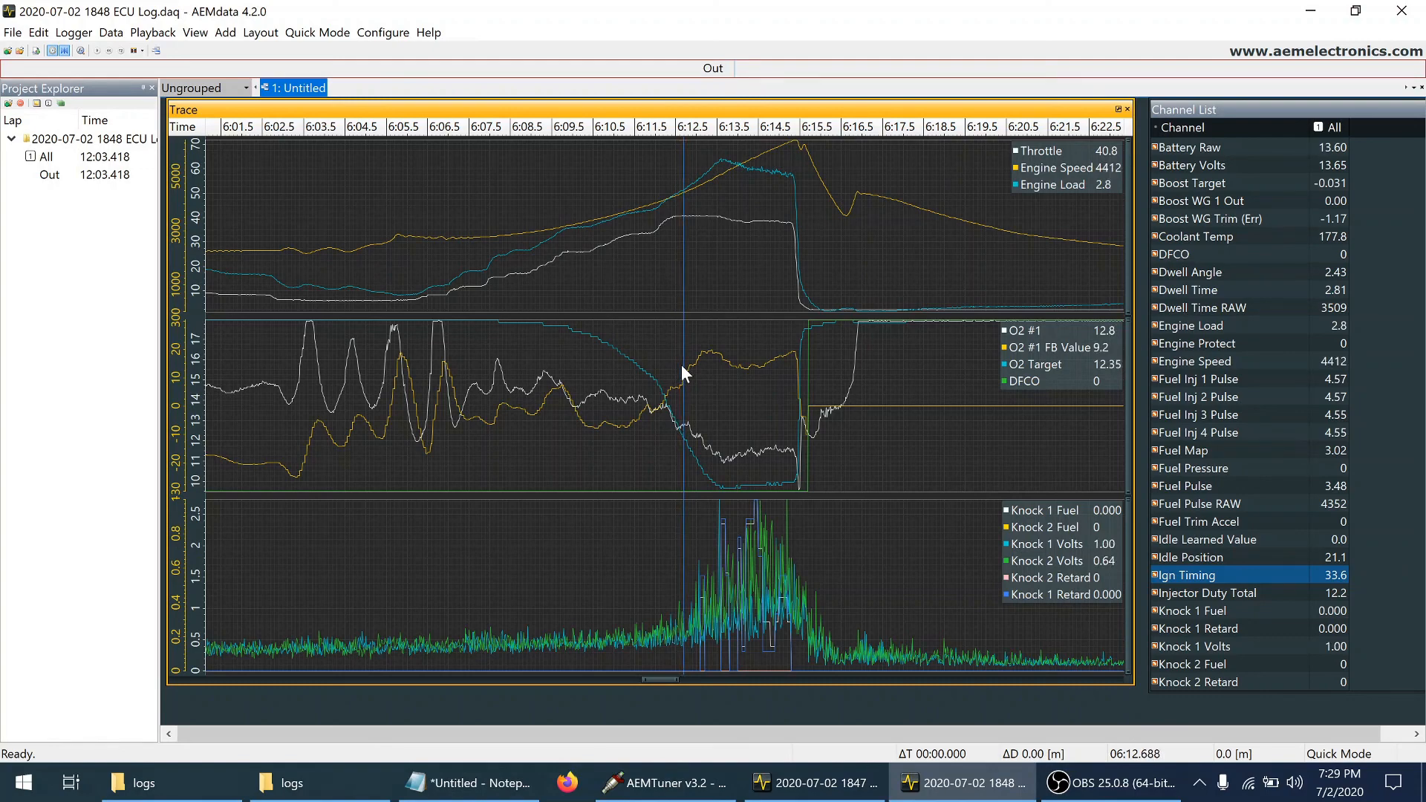
{"action": "left_click", "coordinate": [469, 783]}
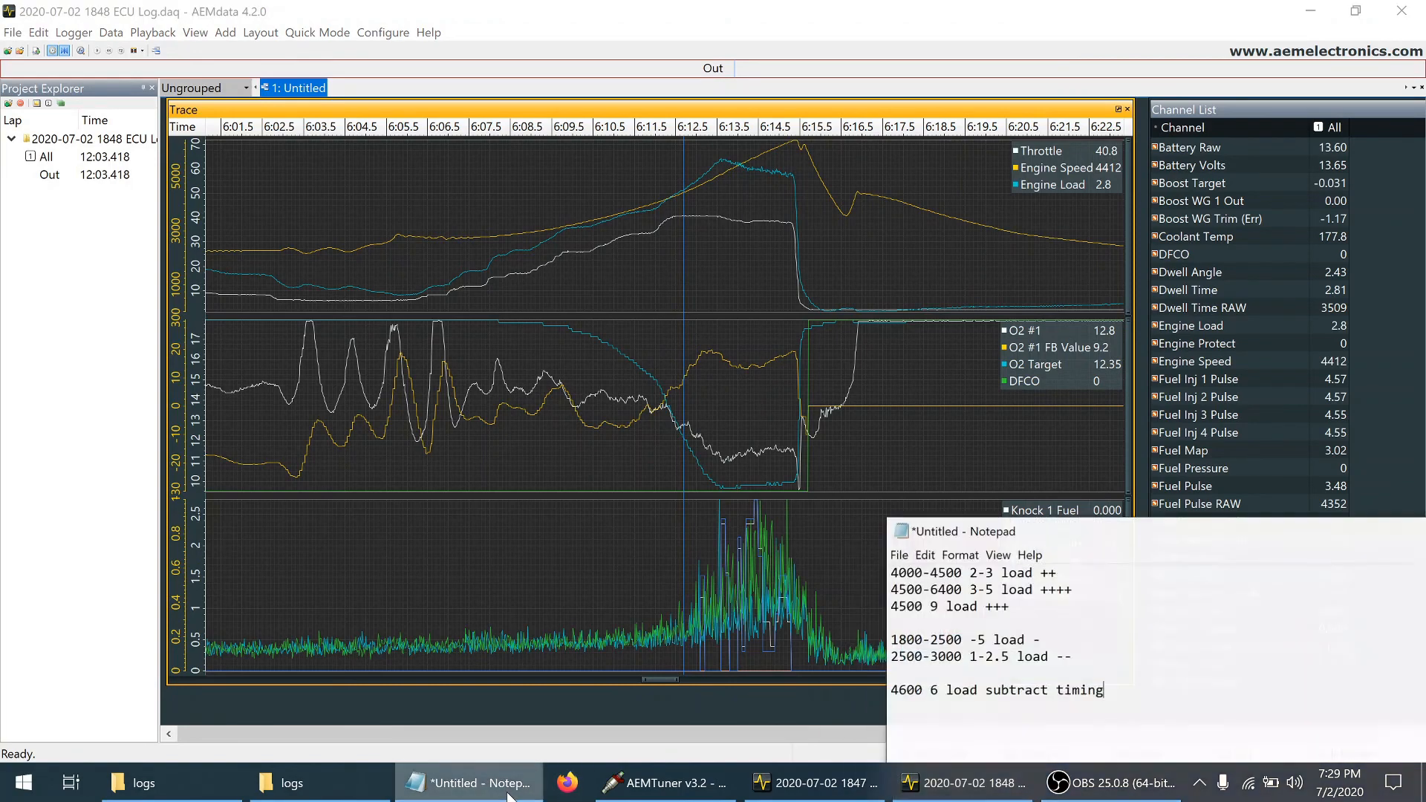
{"action": "left_click_drag", "start_coordinate": [905, 571], "coordinate": [1064, 570]}
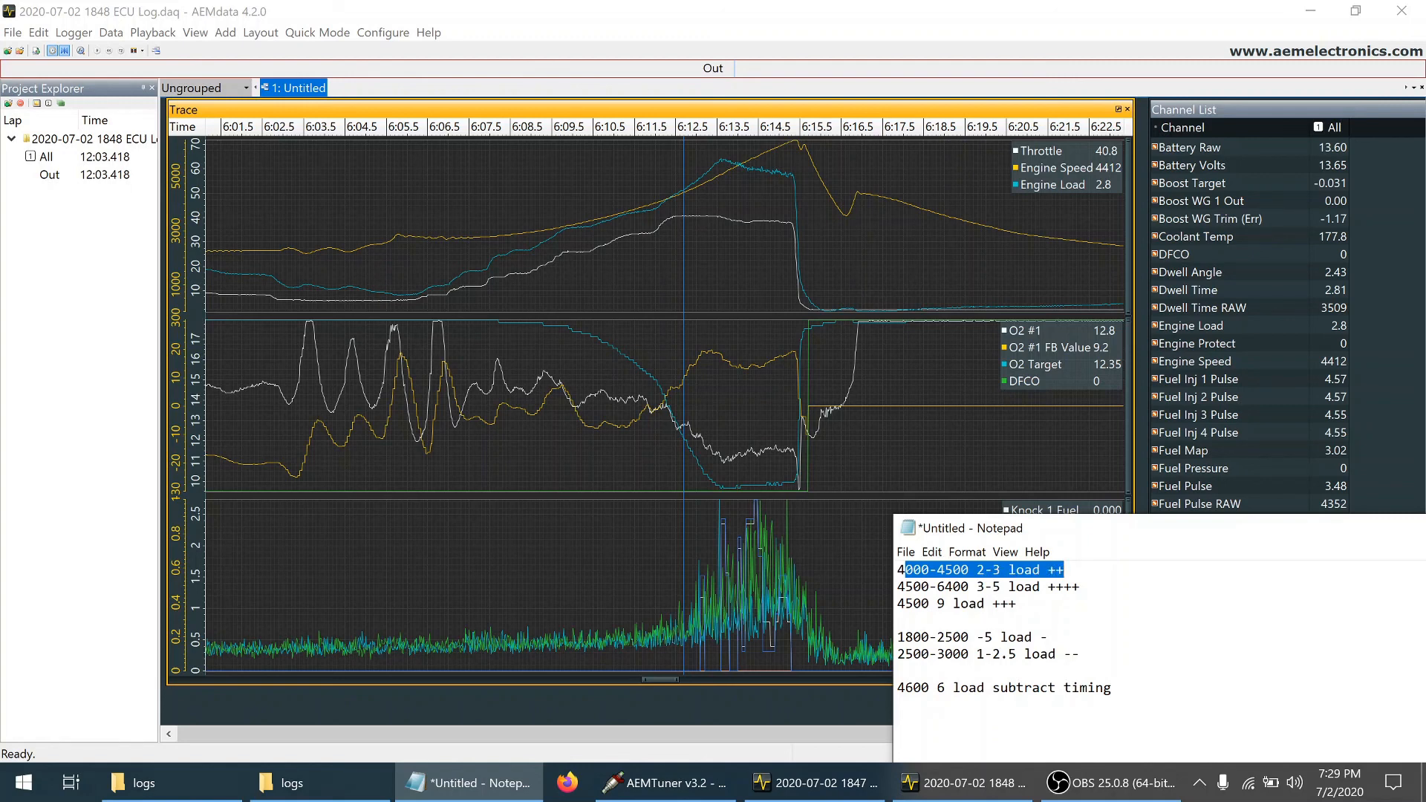
{"action": "left_click_drag", "start_coordinate": [897, 587], "coordinate": [1047, 587]}
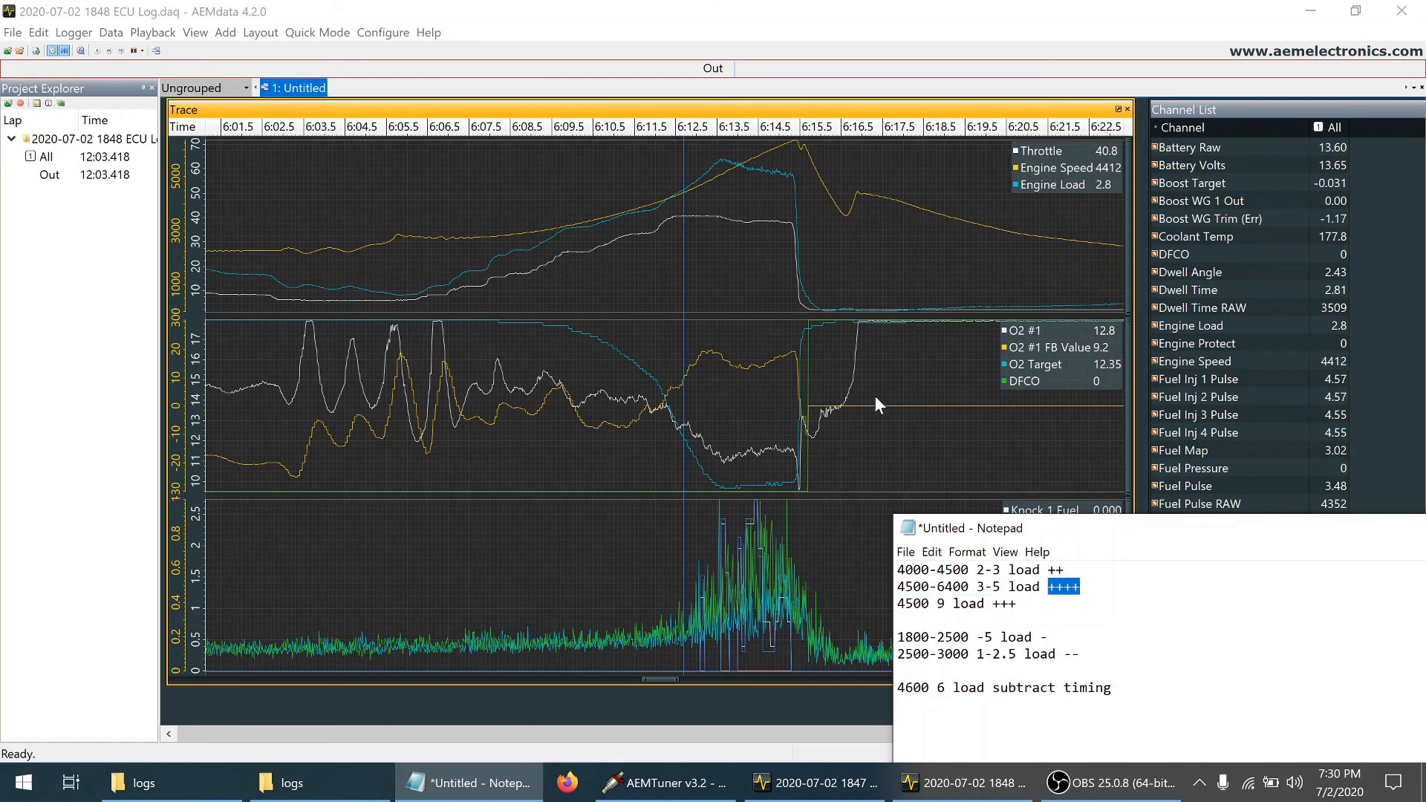
Return to the ECU log in AEMdata and zoom the trace to the throttle spike between about 6:53 and 7:06
{"action": "left_click", "coordinate": [565, 541]}
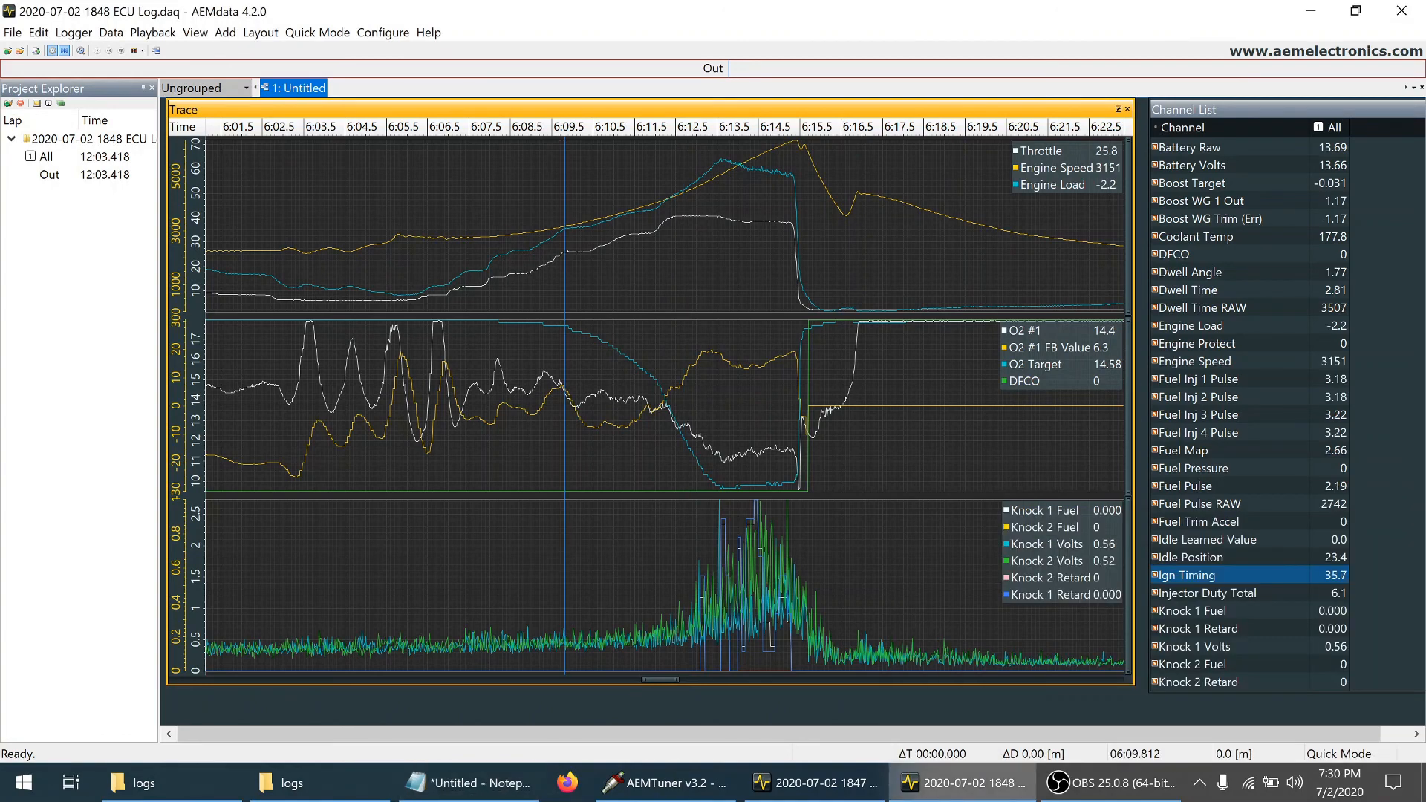
{"action": "double_click", "coordinate": [564, 532]}
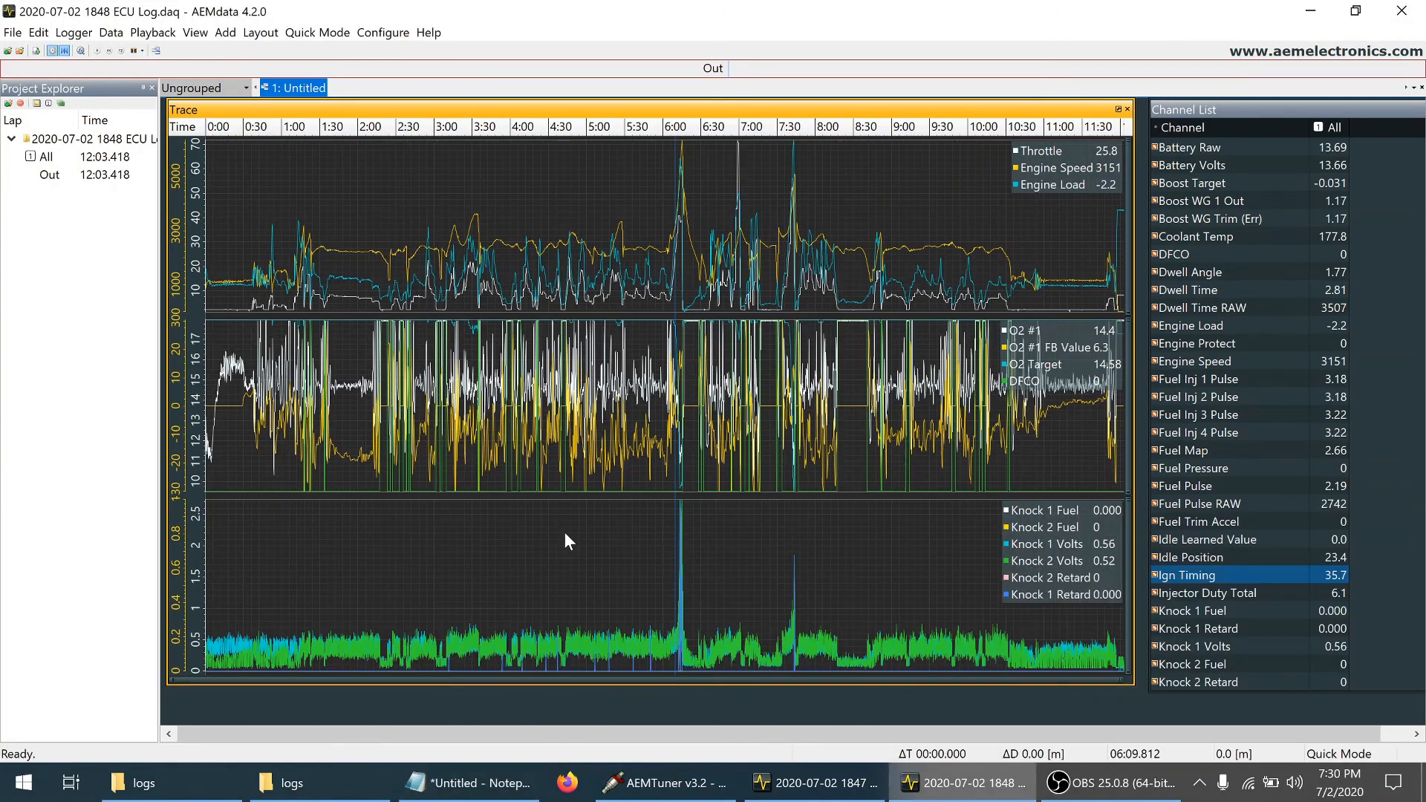
{"action": "left_click", "coordinate": [728, 214]}
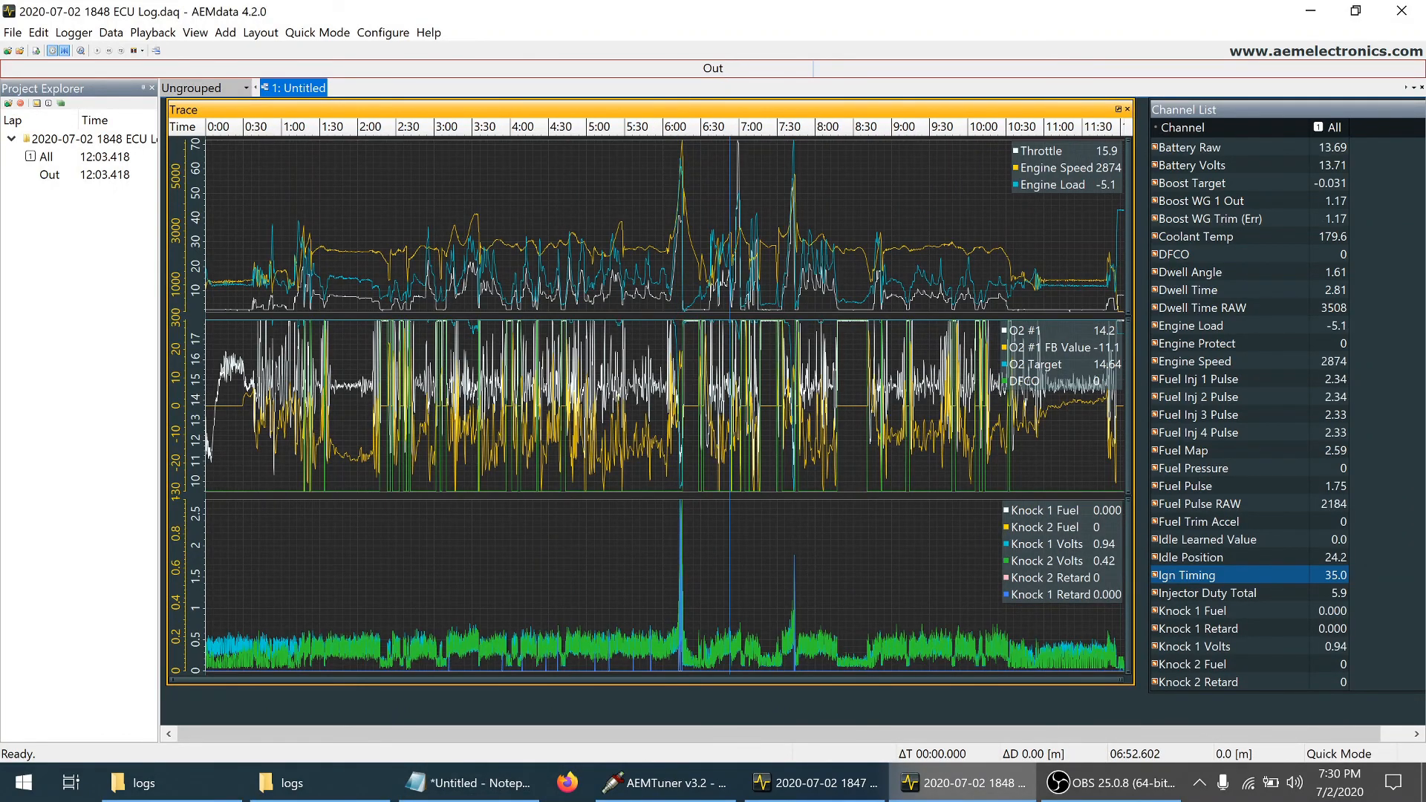
{"action": "left_click", "coordinate": [747, 215], "text": "shift"}
{"action": "double_click", "coordinate": [748, 214]}
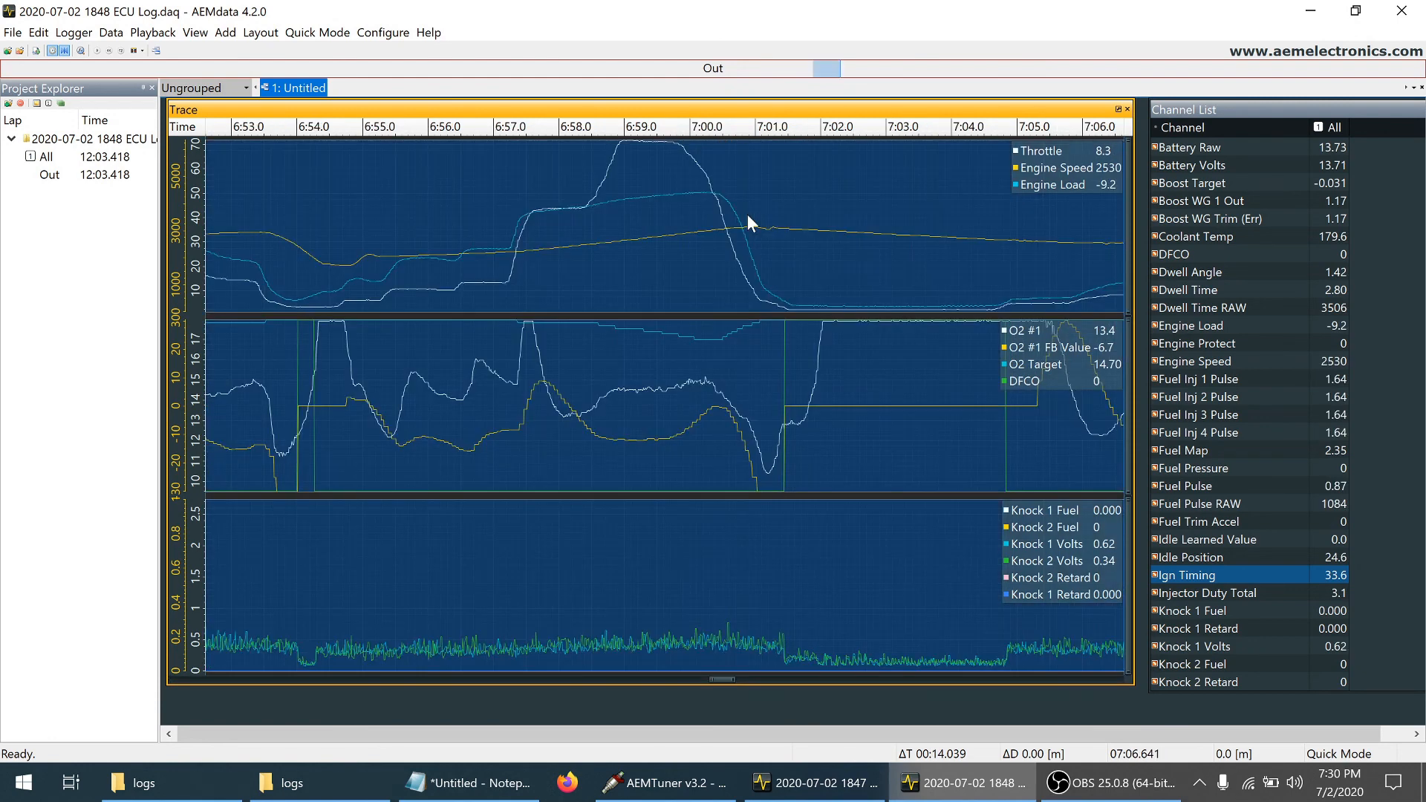
Examine engine speed, load, O2 #1 and O2 feedback across the throttle spike from about 6:58.6 to 7:00.2
{"action": "left_click", "coordinate": [600, 283]}
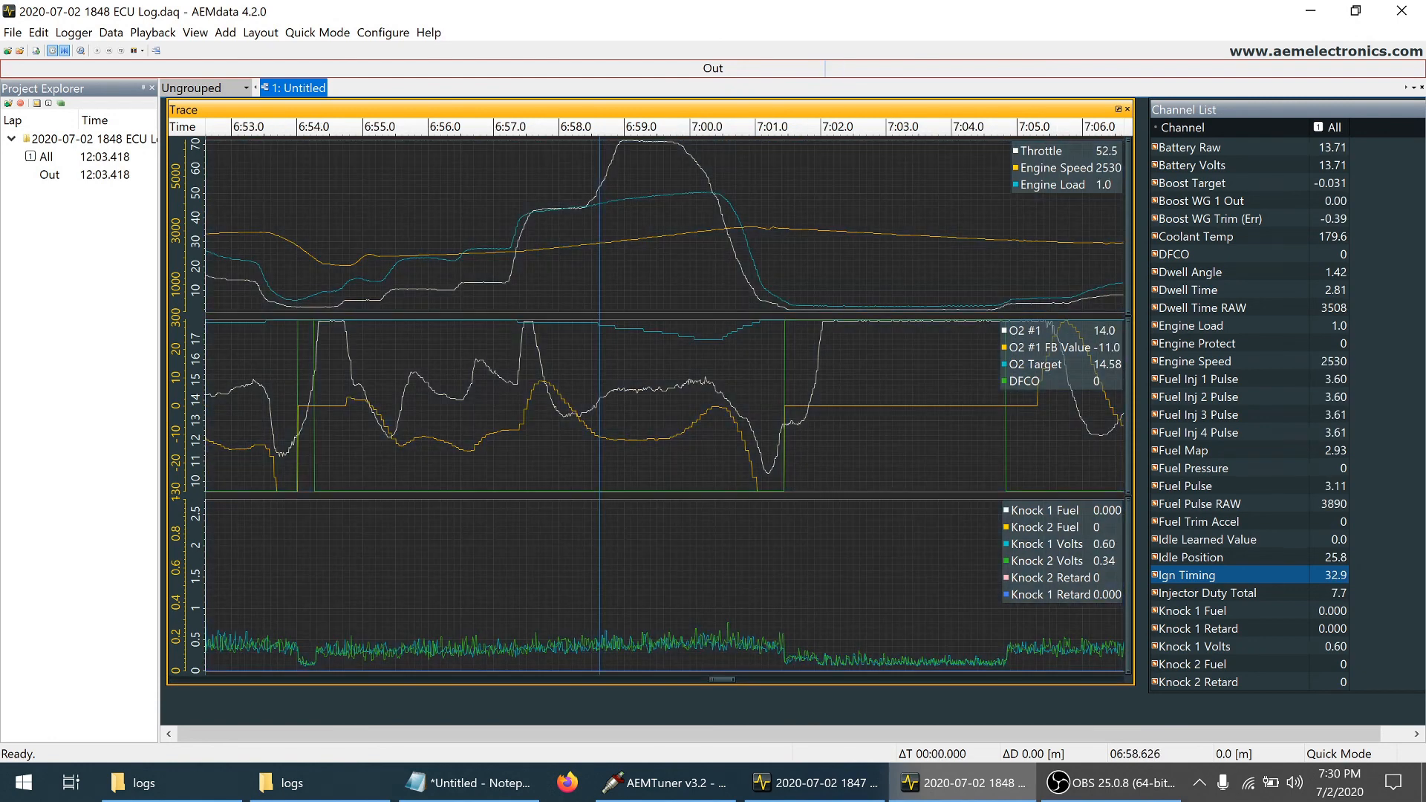
{"action": "left_click", "coordinate": [641, 262]}
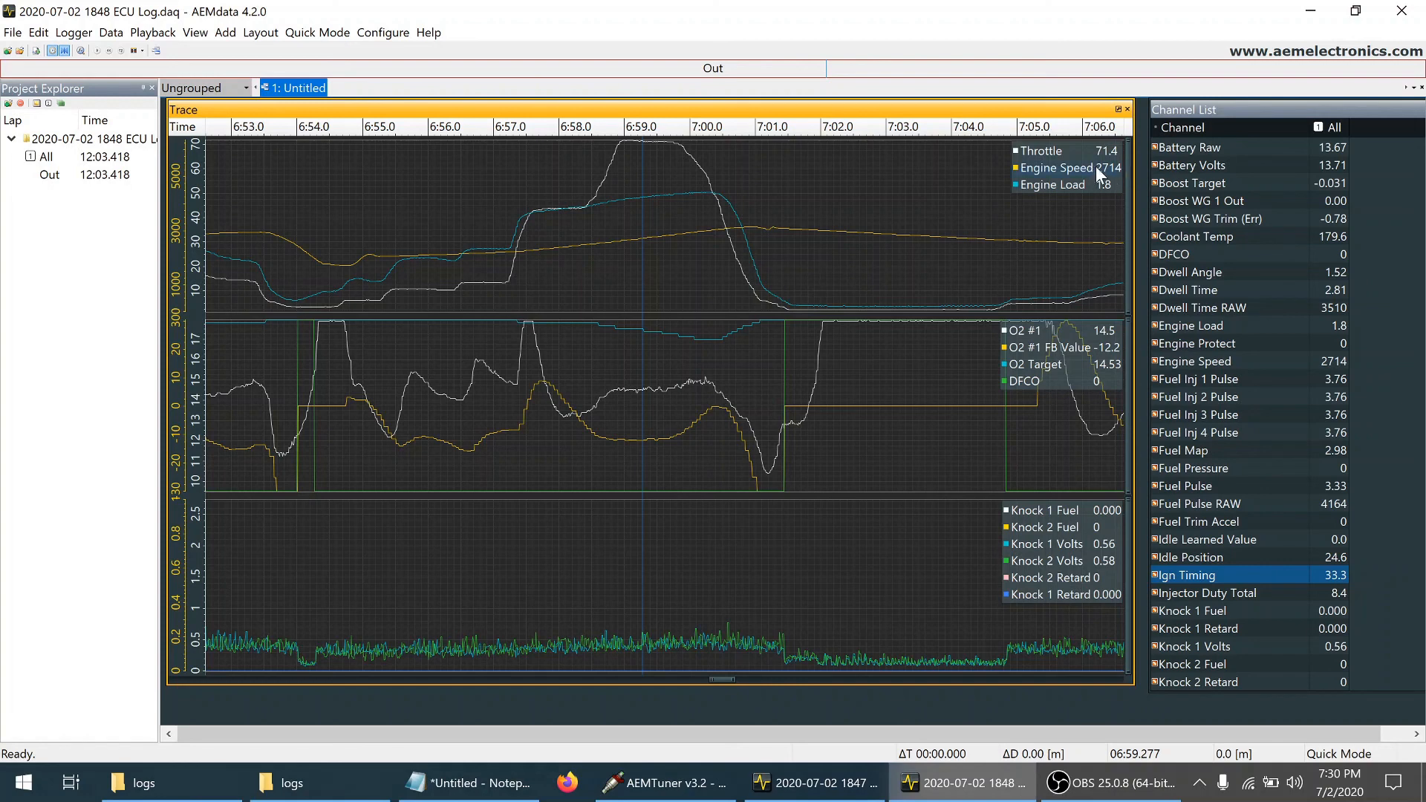
{"action": "left_click", "coordinate": [622, 203]}
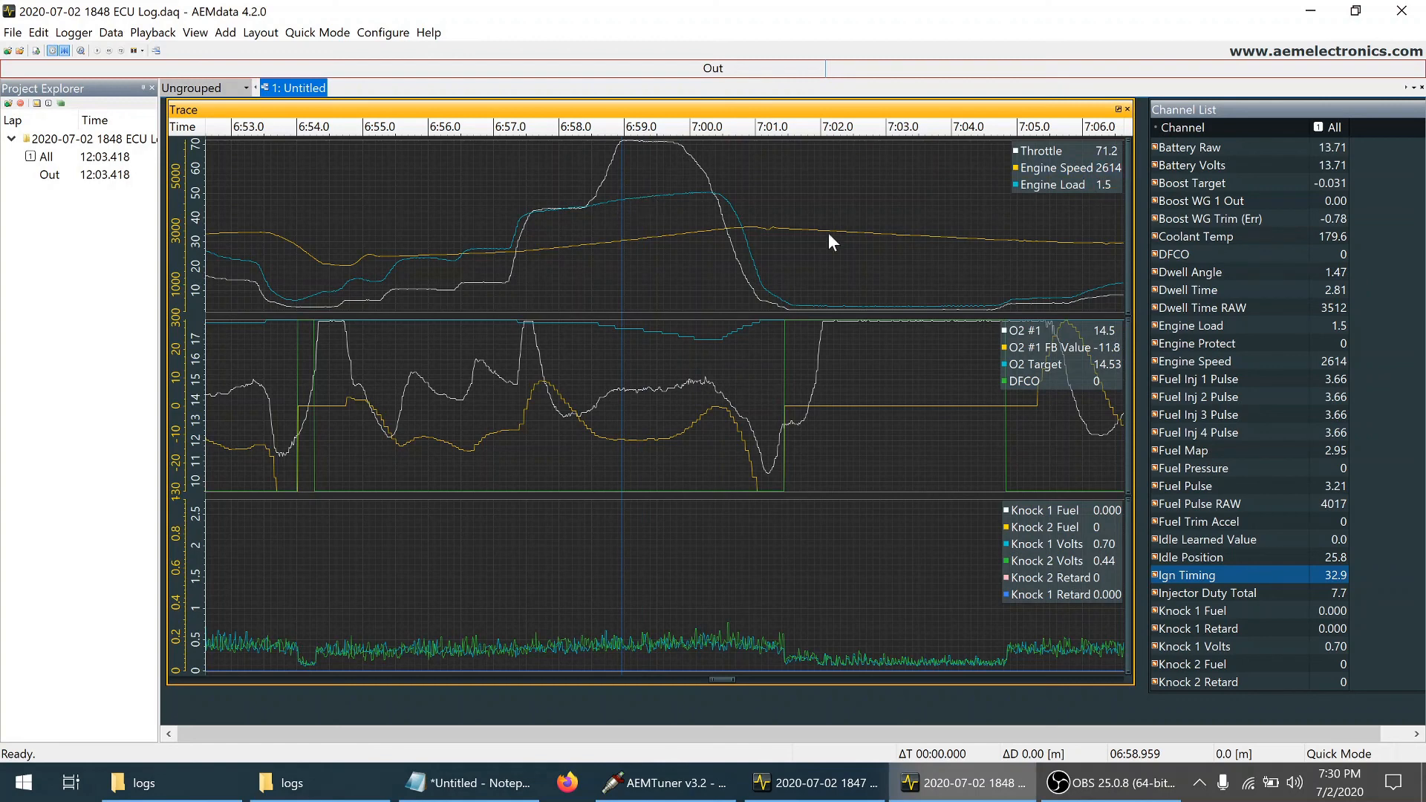
{"action": "left_click", "coordinate": [701, 192]}
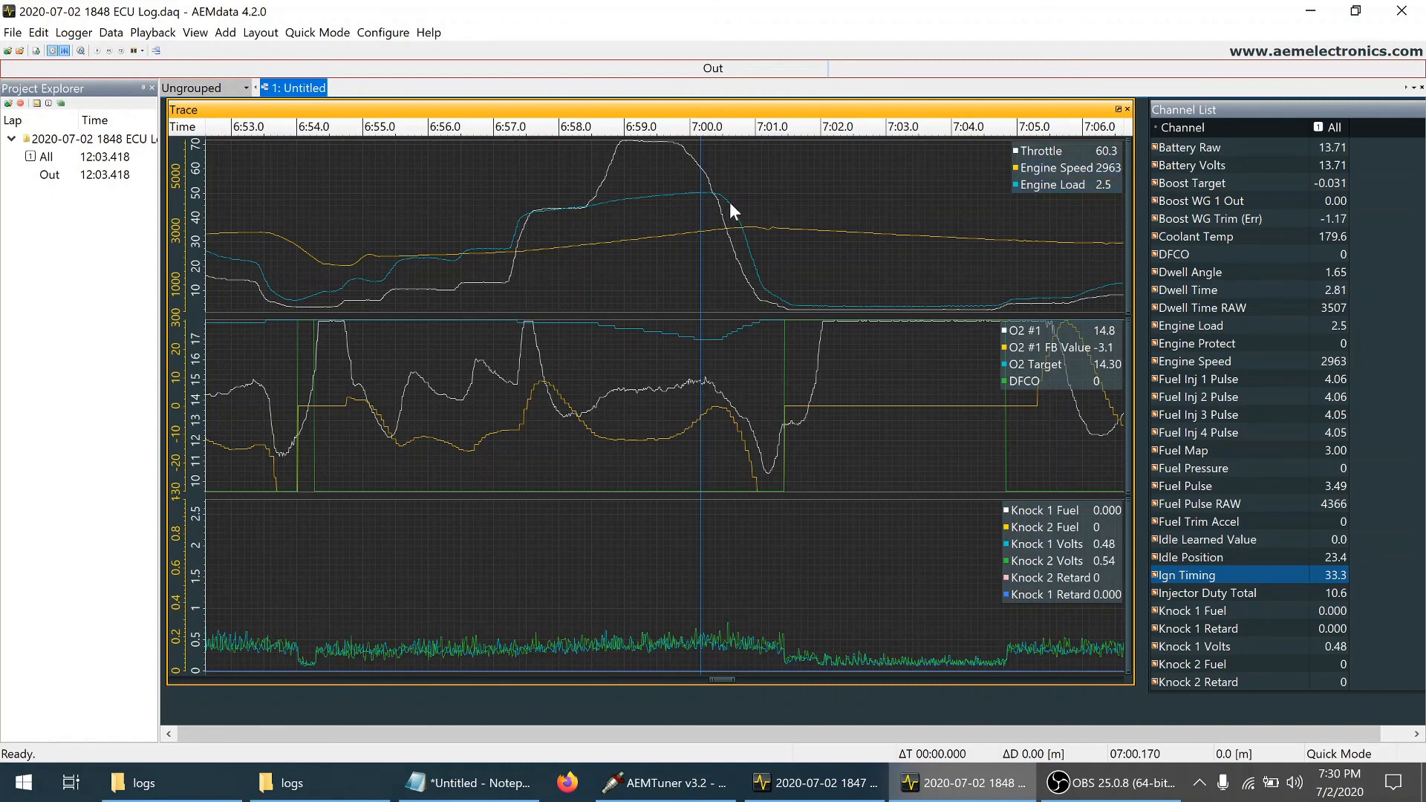
{"action": "left_click", "coordinate": [653, 206]}
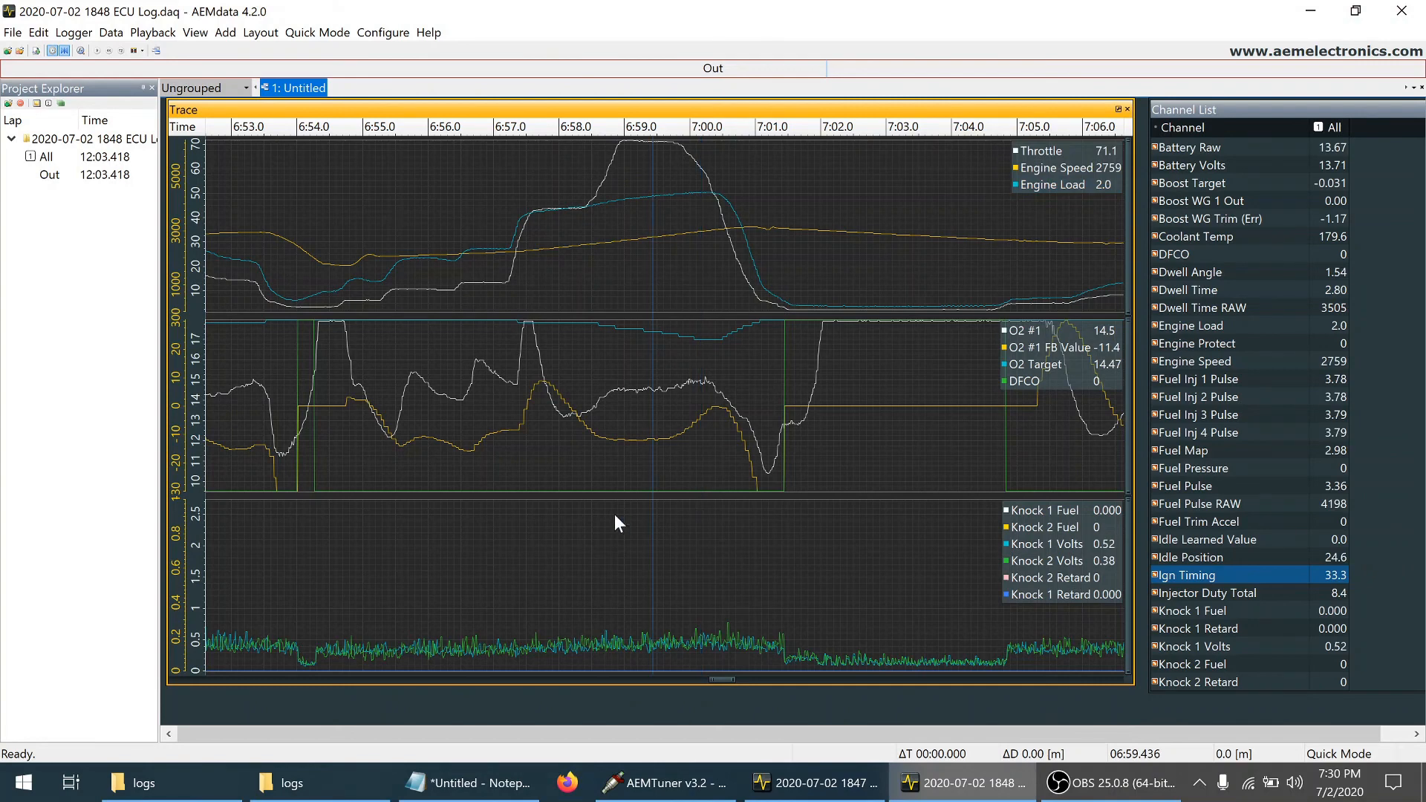
{"action": "left_click", "coordinate": [635, 395]}
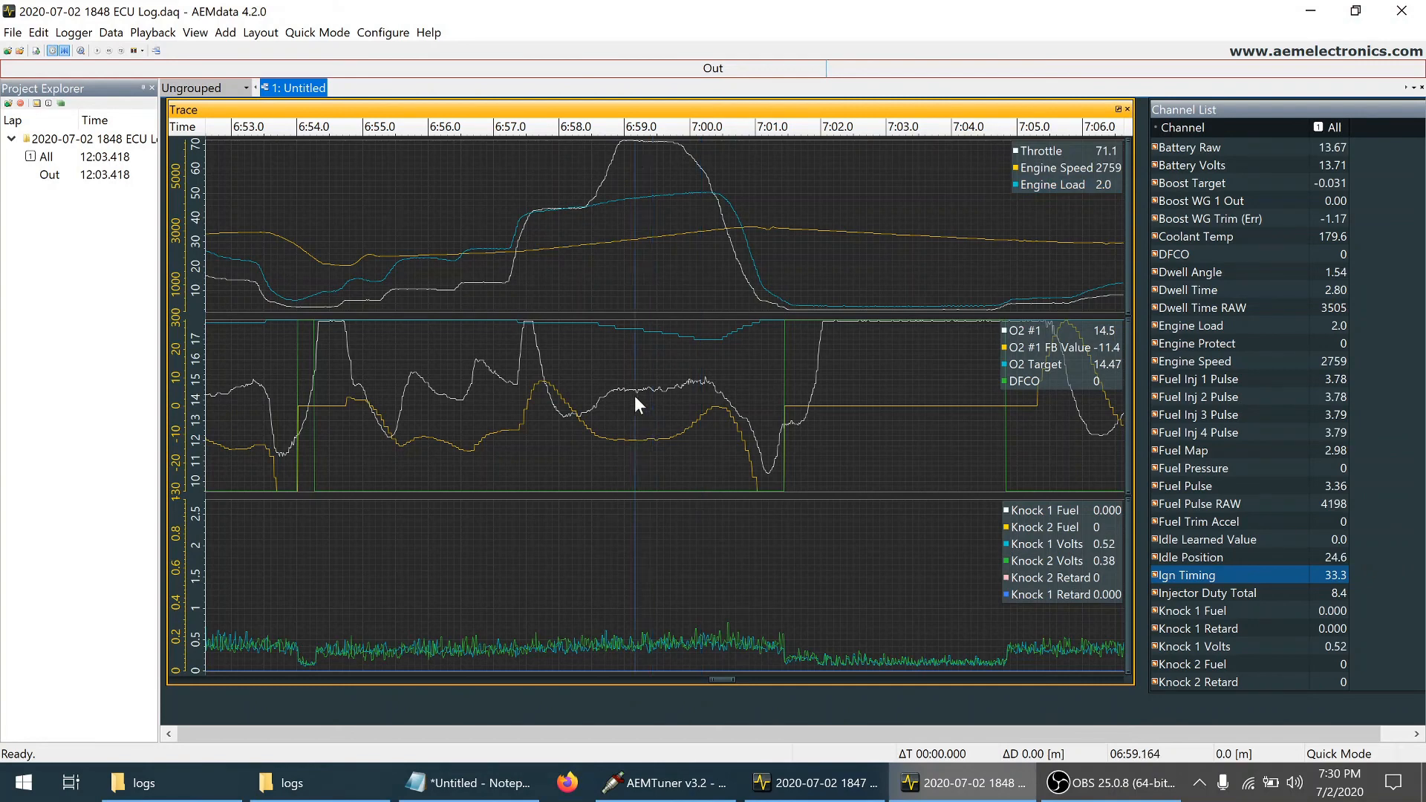
{"action": "left_click", "coordinate": [684, 382]}
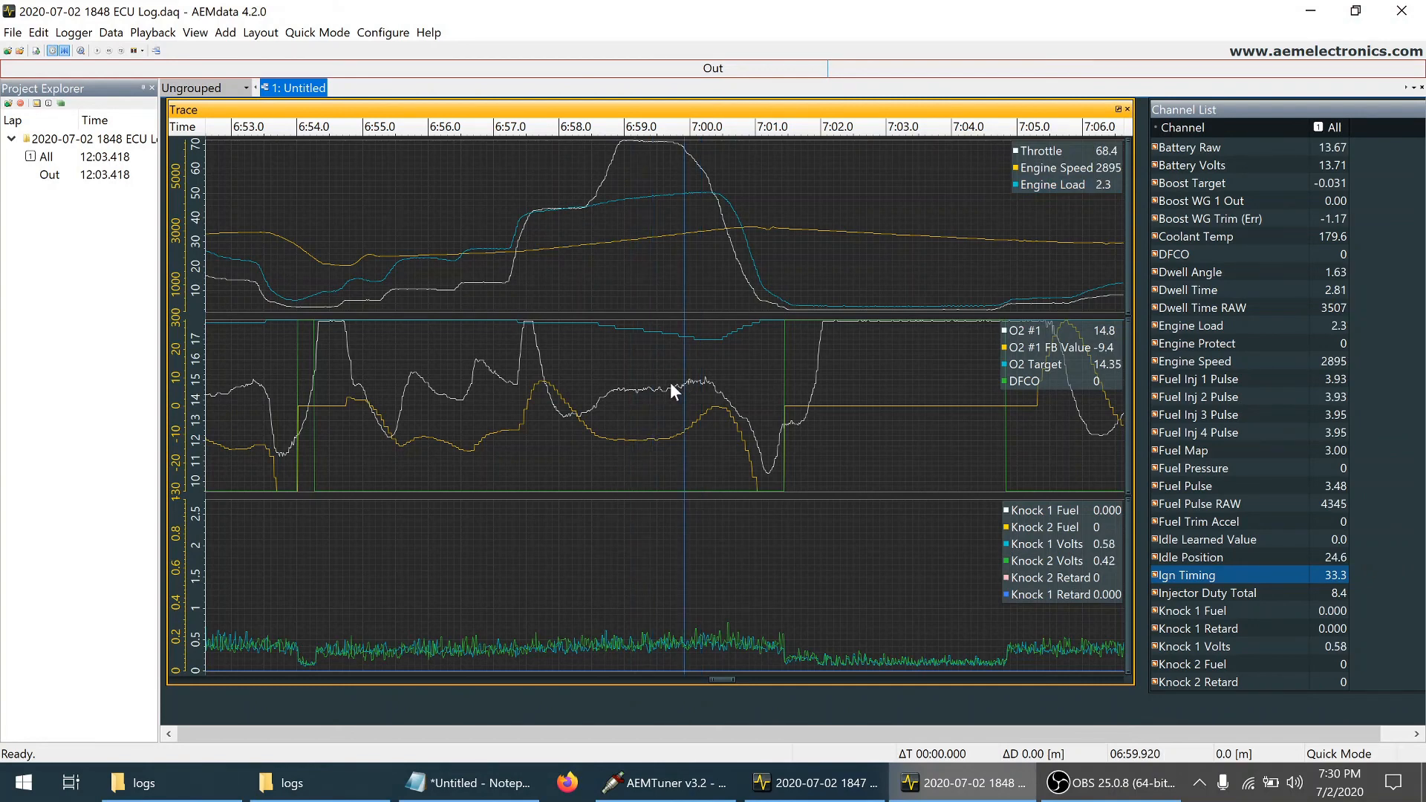
{"action": "left_click", "coordinate": [671, 382]}
{"action": "left_click", "coordinate": [649, 385]}
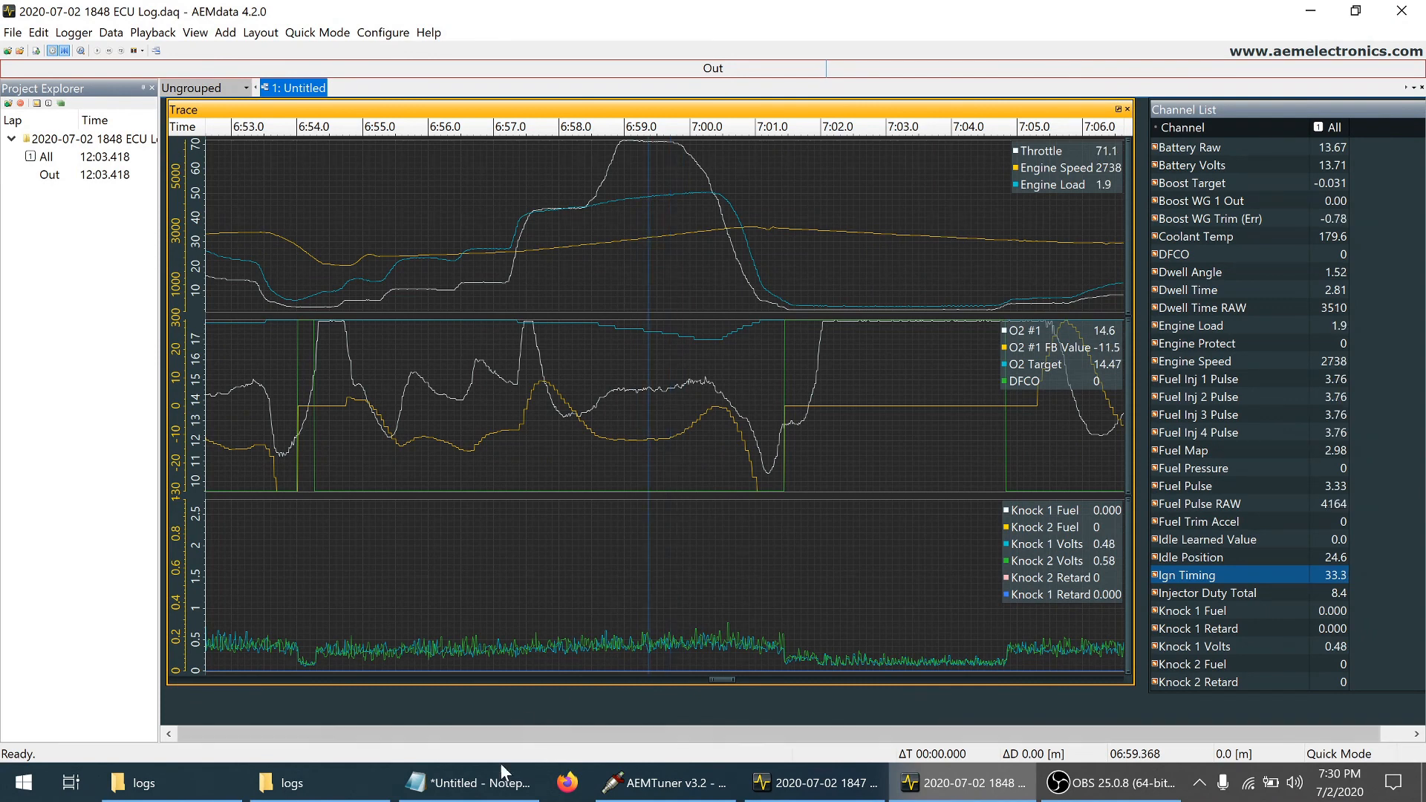
Check Notepad's 2500-3000 1-2.5 load note against the ECU log at about 6:59.3 to 6:59.5
{"action": "left_click", "coordinate": [488, 792]}
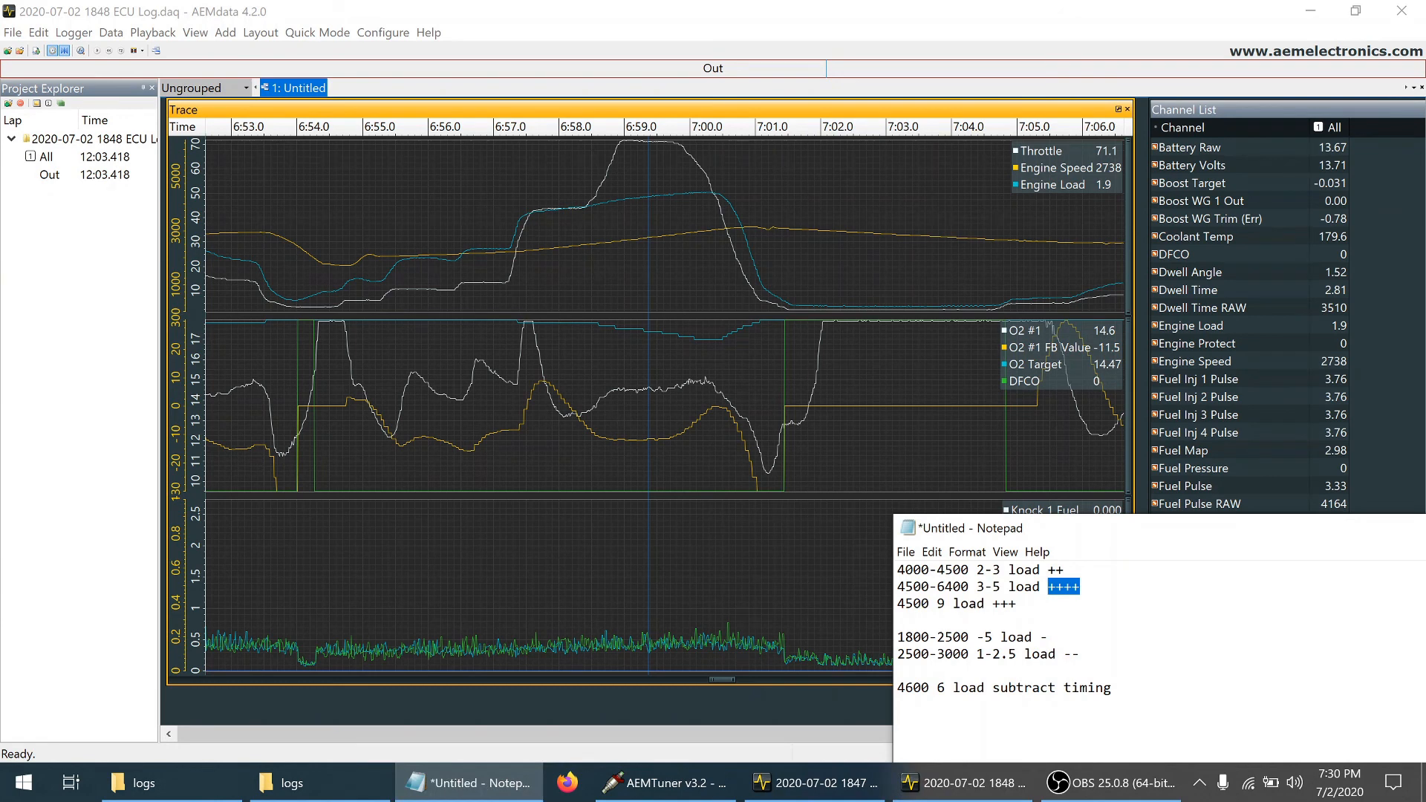
{"action": "left_click", "coordinate": [1082, 655]}
{"action": "left_click_drag", "start_coordinate": [1082, 655], "coordinate": [888, 659]}
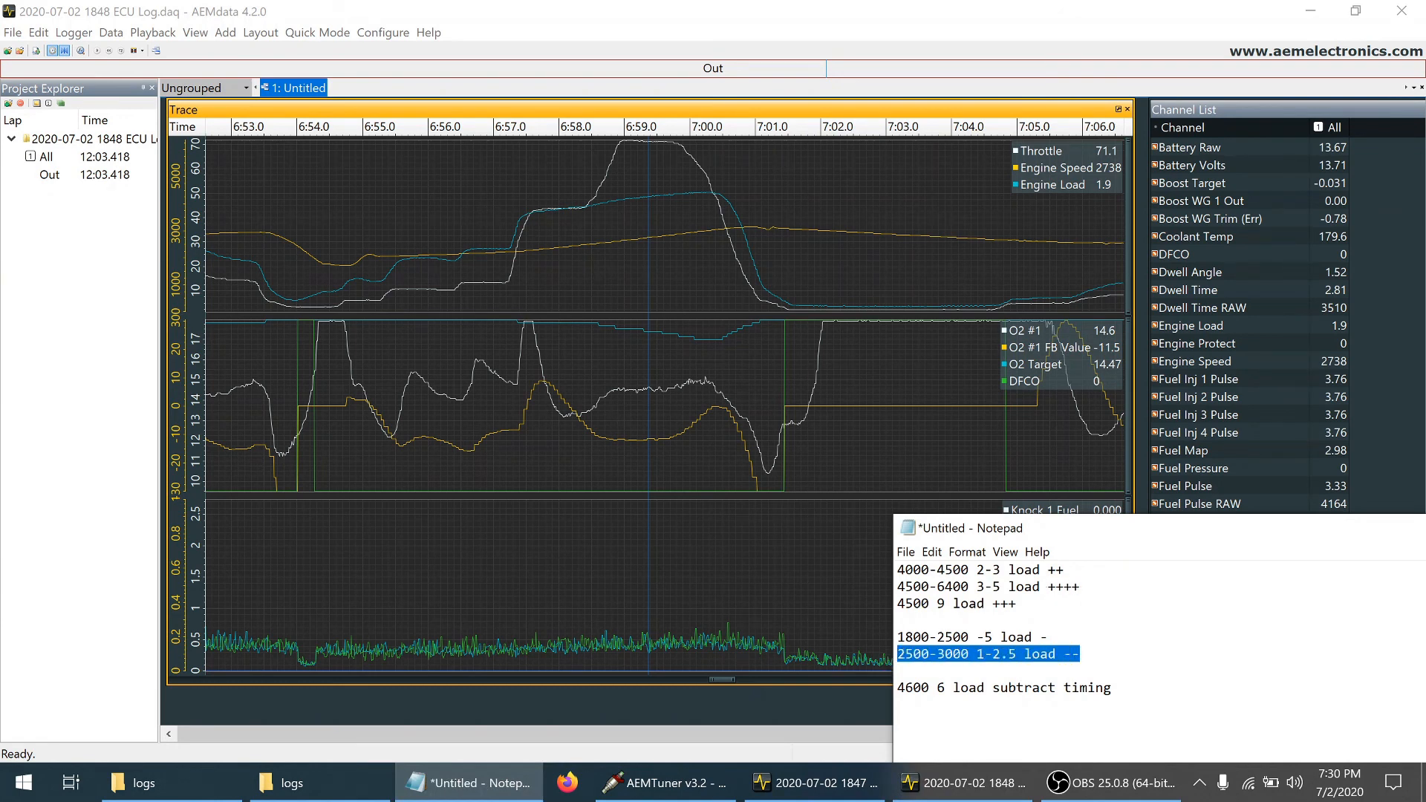
{"action": "left_click", "coordinate": [657, 209]}
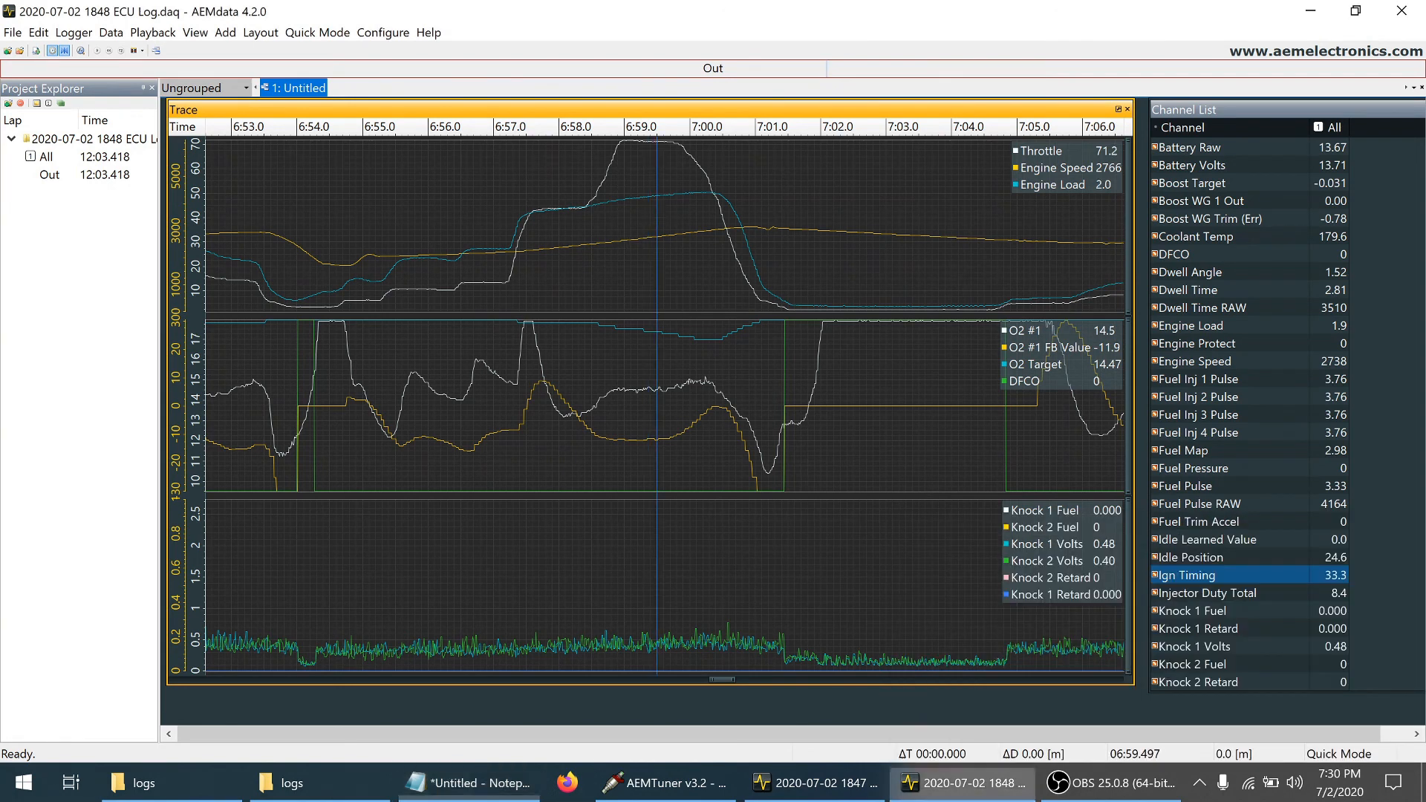
{"action": "left_click", "coordinate": [645, 202]}
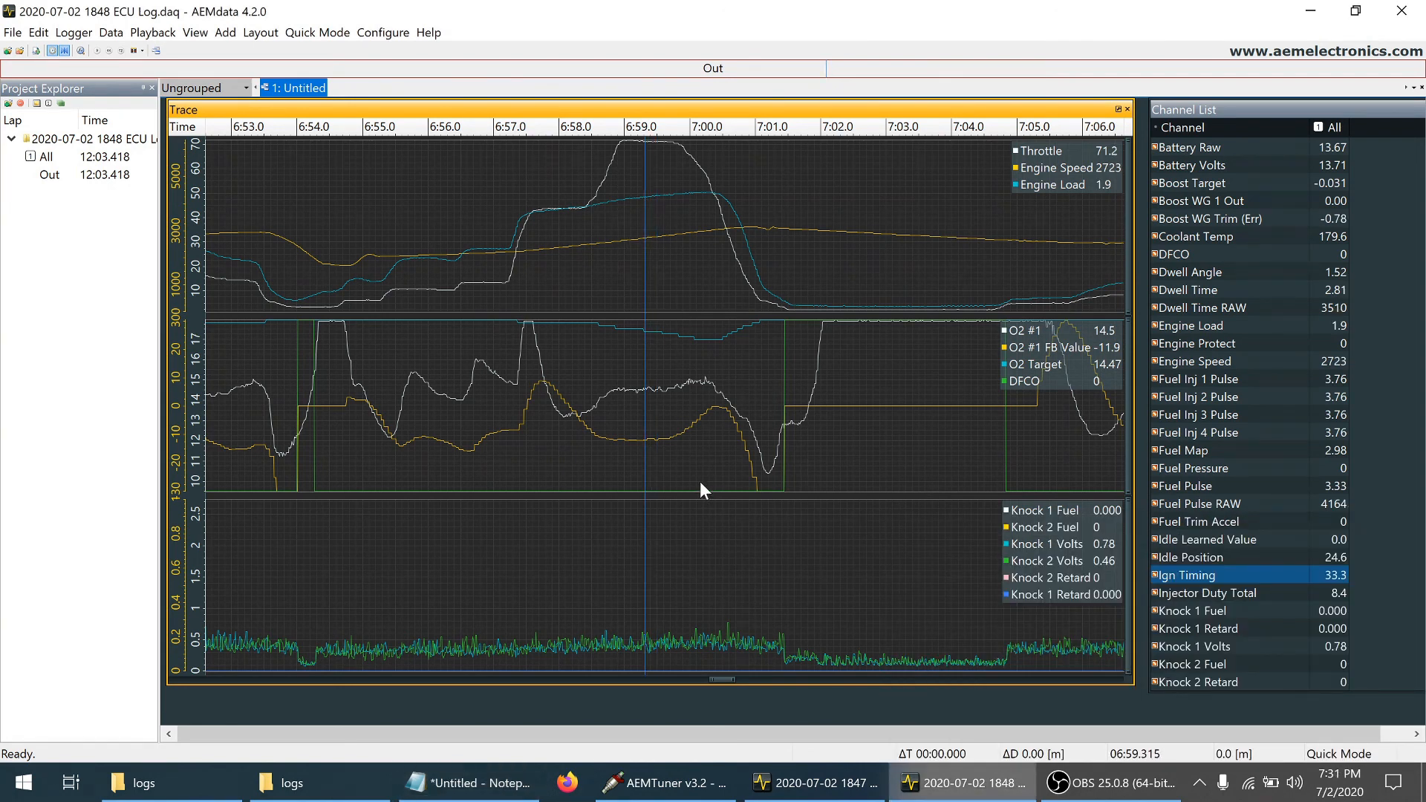
Zoom the ECU log's trace to the load spike between about 7:38 and 7:54
{"action": "scroll", "coordinate": [700, 481], "scroll_direction": "down", "scroll_amount": 5}
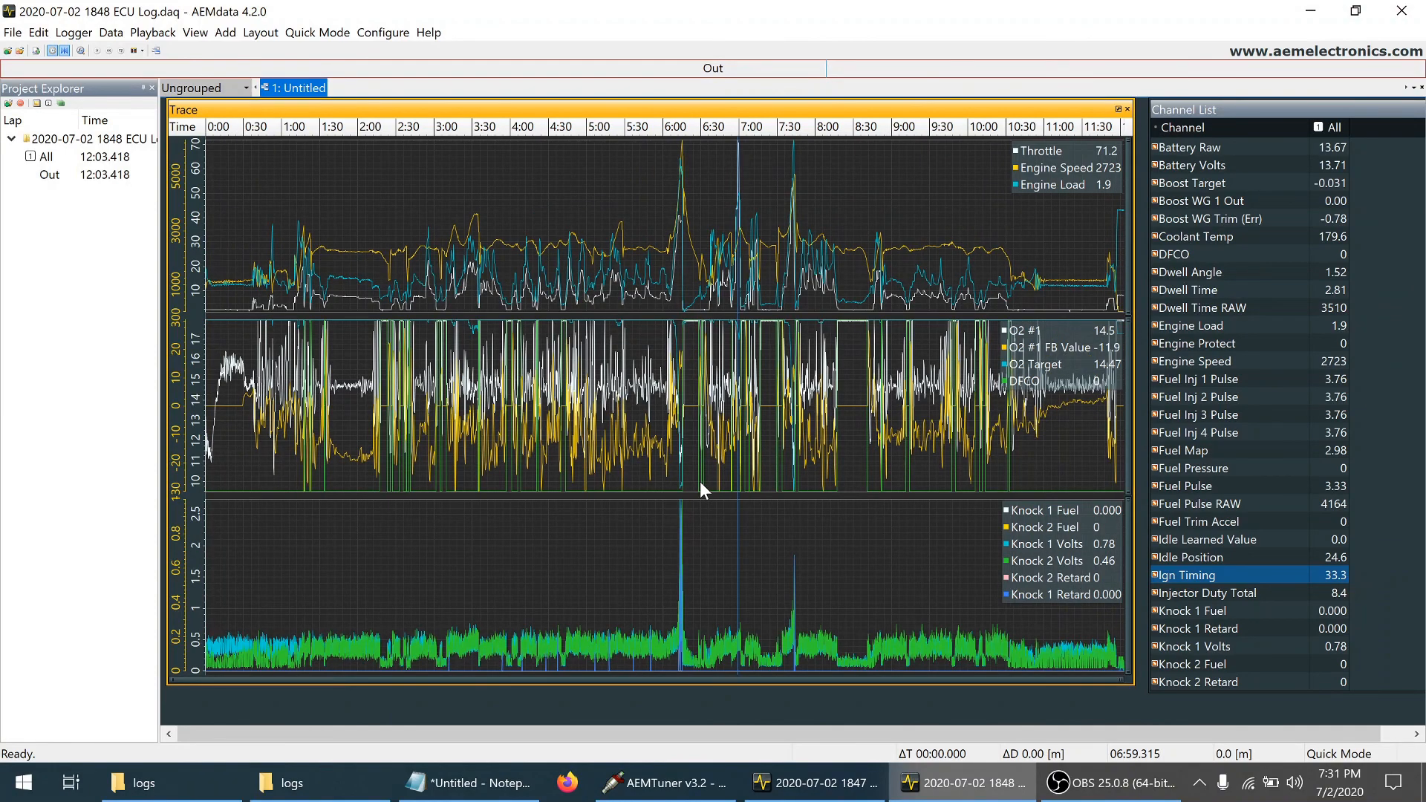
{"action": "left_click", "coordinate": [787, 182]}
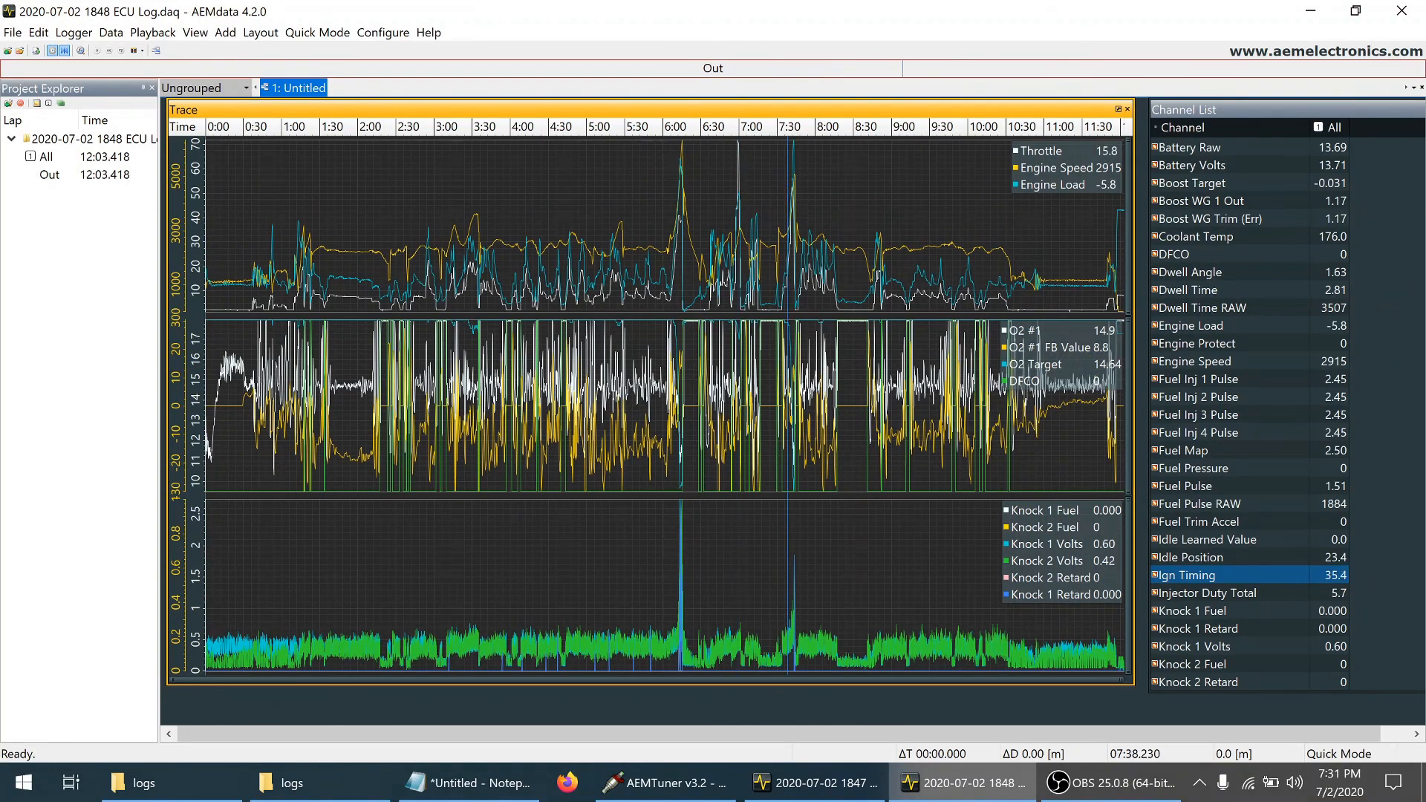
{"action": "left_click", "coordinate": [809, 184], "text": "shift"}
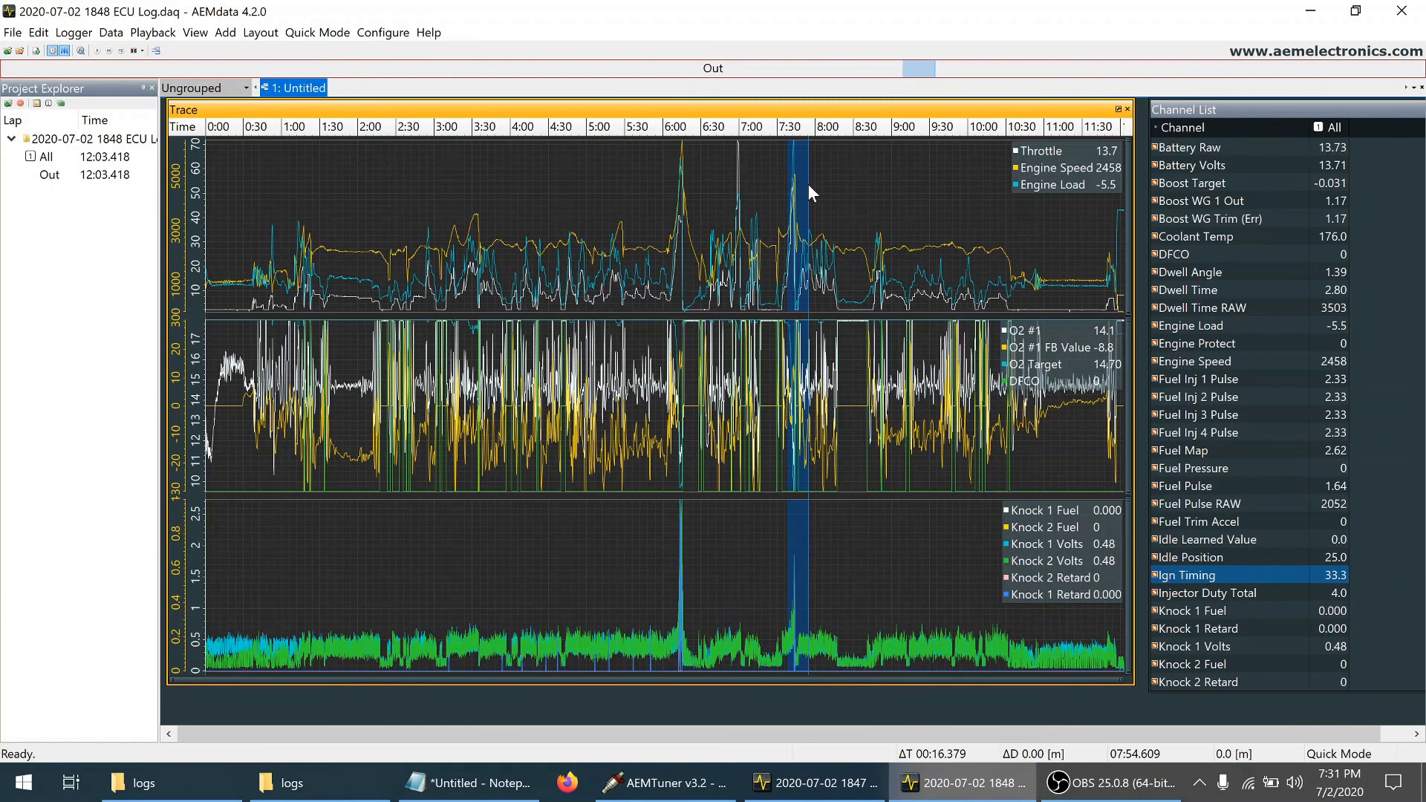
{"action": "key", "text": "z"}
Examine engine speed, load, O2 #1, O2 feedback and ignition timing through the load spike from about 7:42.0 to 7:43.0
{"action": "left_click", "coordinate": [667, 263]}
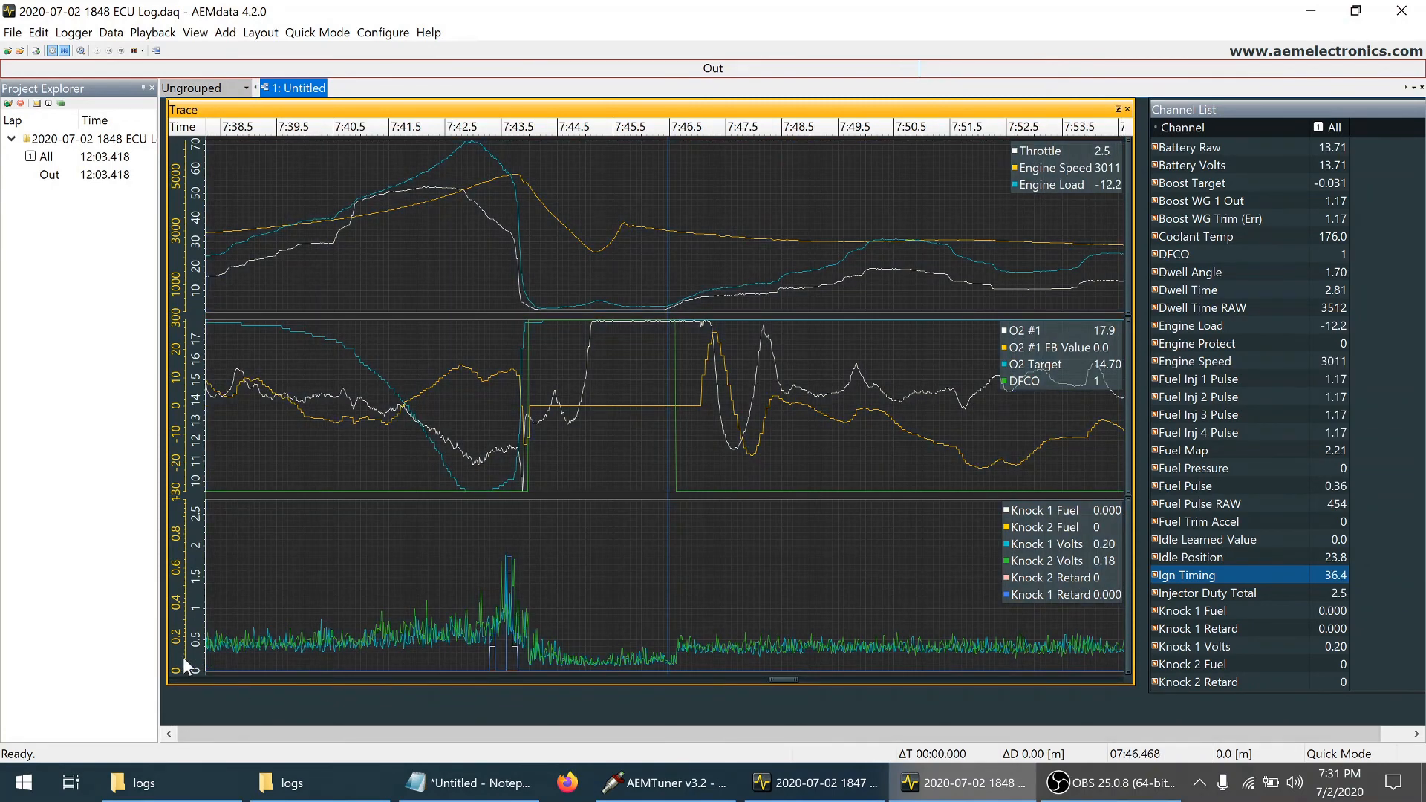
{"action": "left_click", "coordinate": [420, 216]}
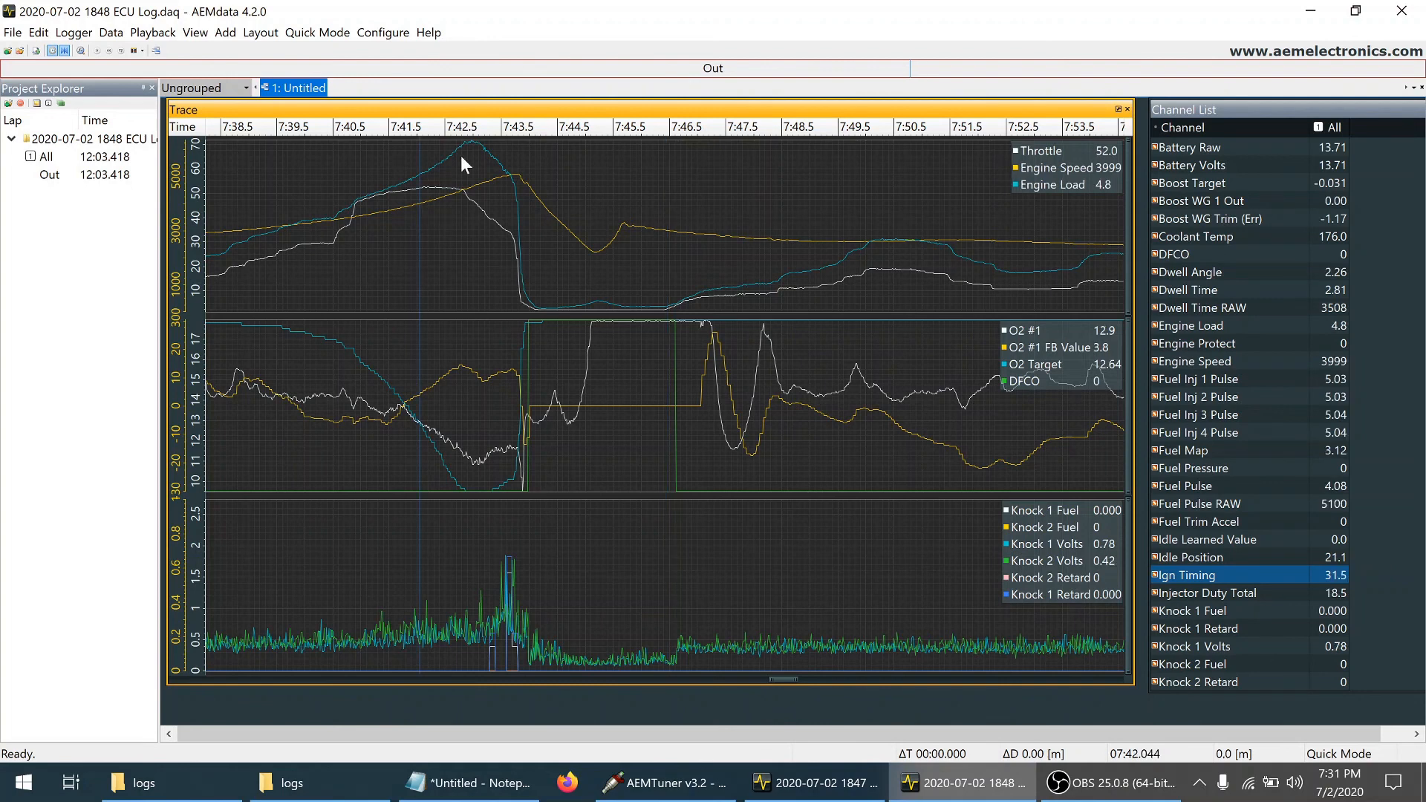
{"action": "left_click", "coordinate": [442, 175]}
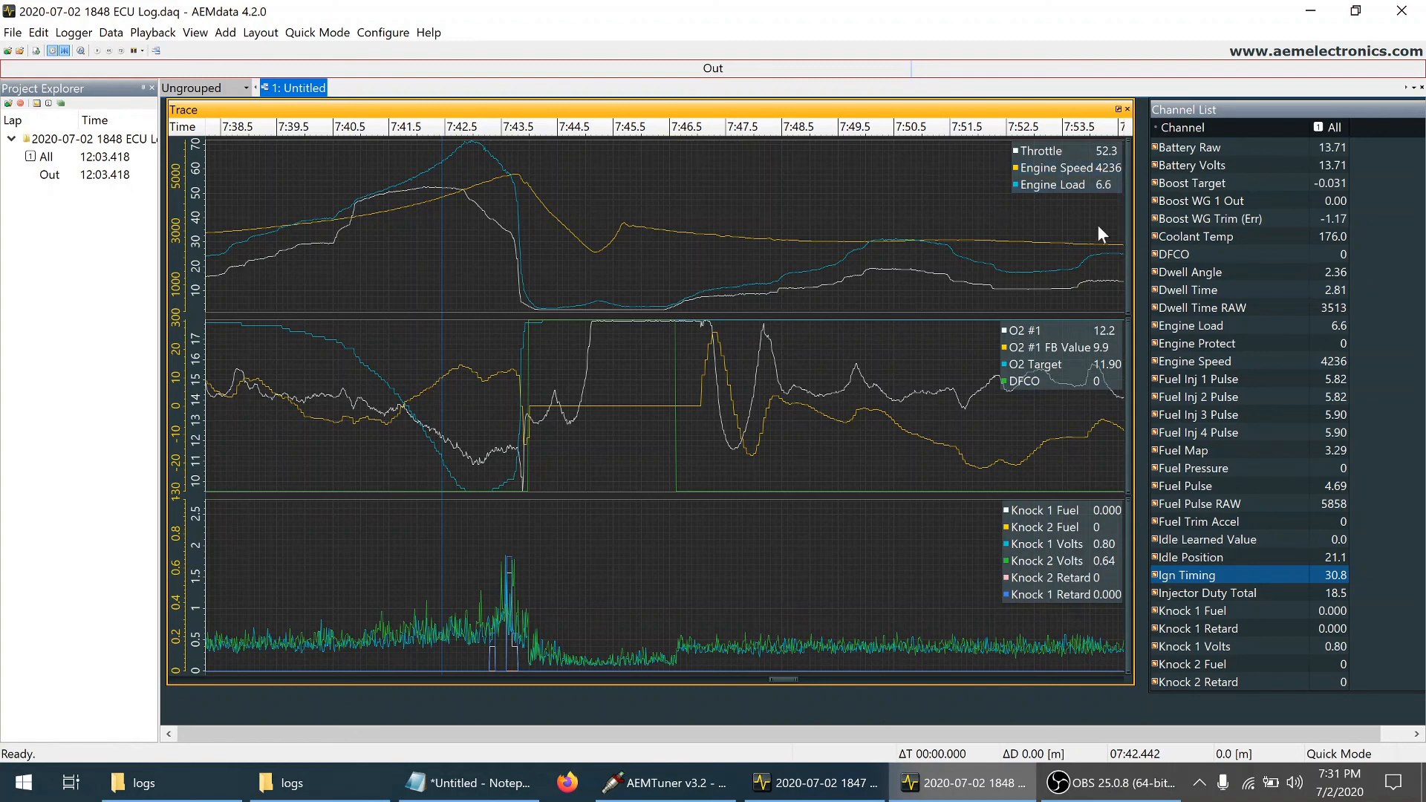
{"action": "left_click", "coordinate": [470, 145]}
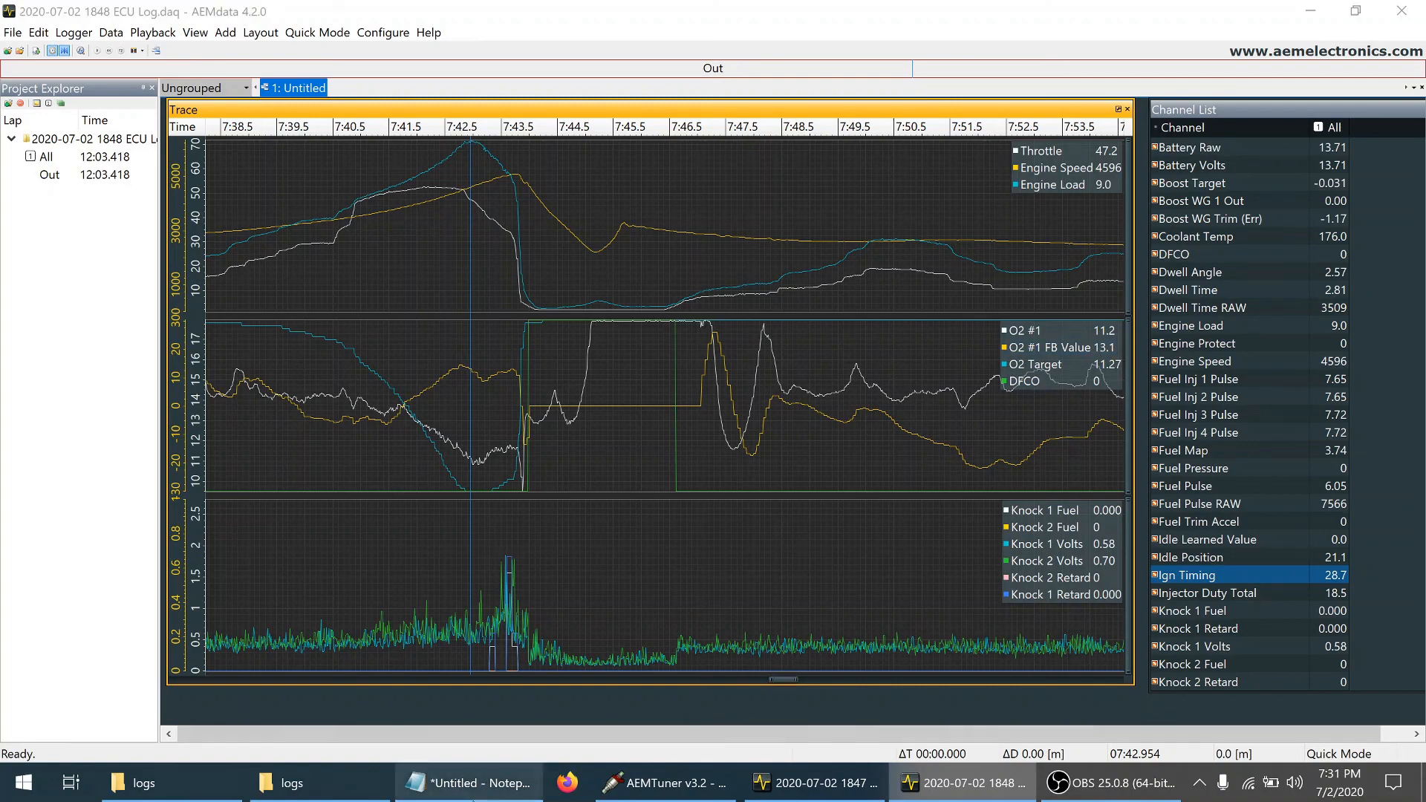
{"action": "left_click", "coordinate": [468, 783]}
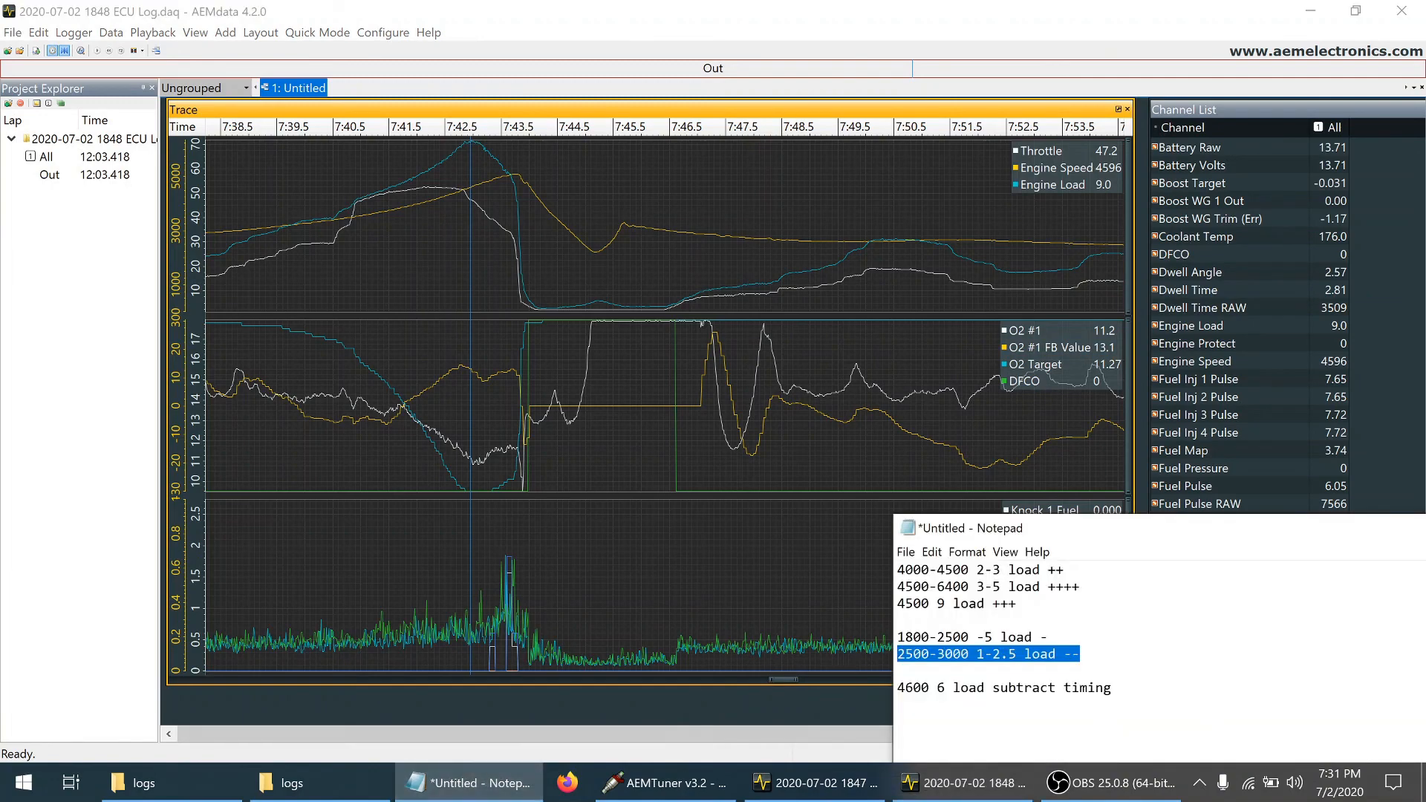
{"action": "left_click_drag", "start_coordinate": [1017, 603], "coordinate": [888, 596]}
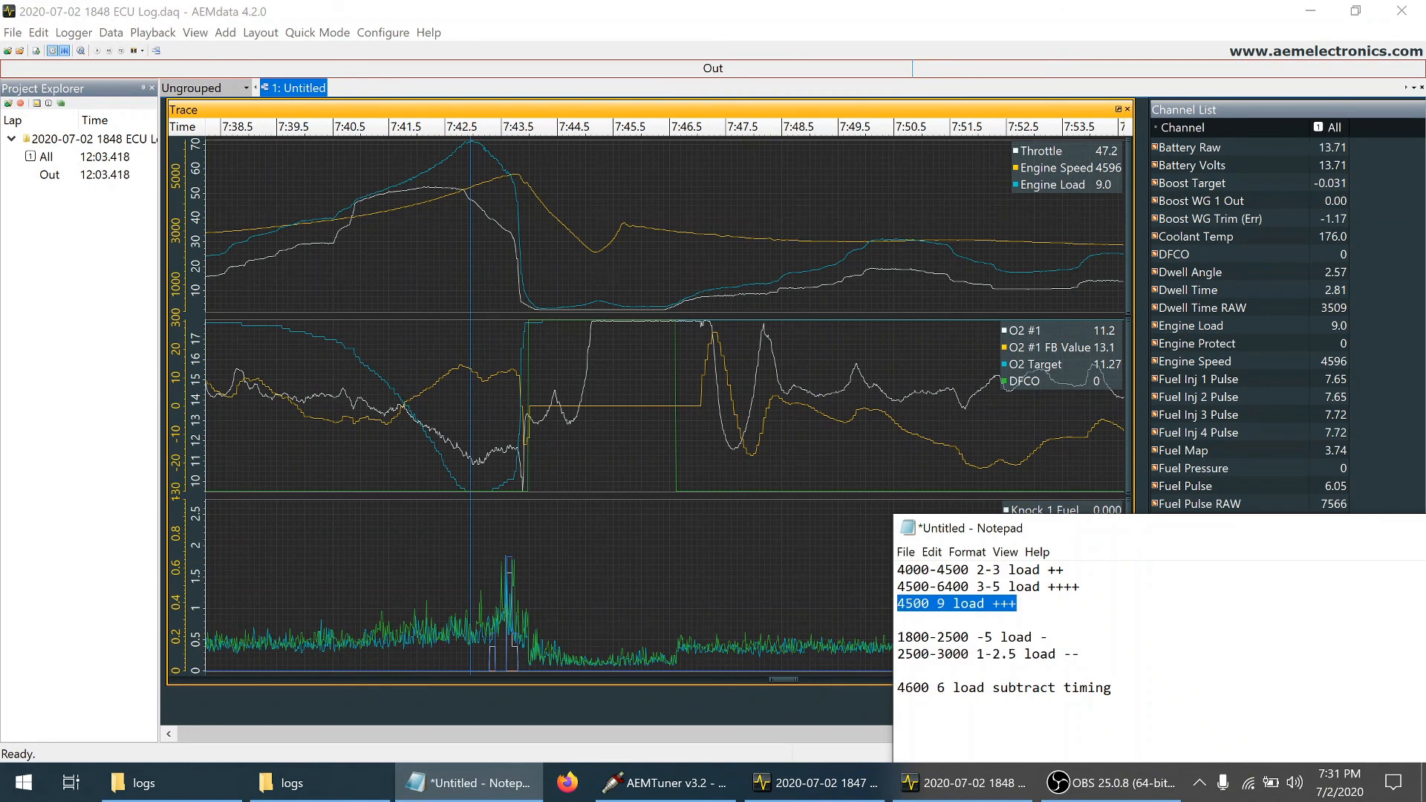
{"action": "left_click_drag", "start_coordinate": [1081, 654], "coordinate": [883, 645]}
{"action": "left_click", "coordinate": [1018, 604]}
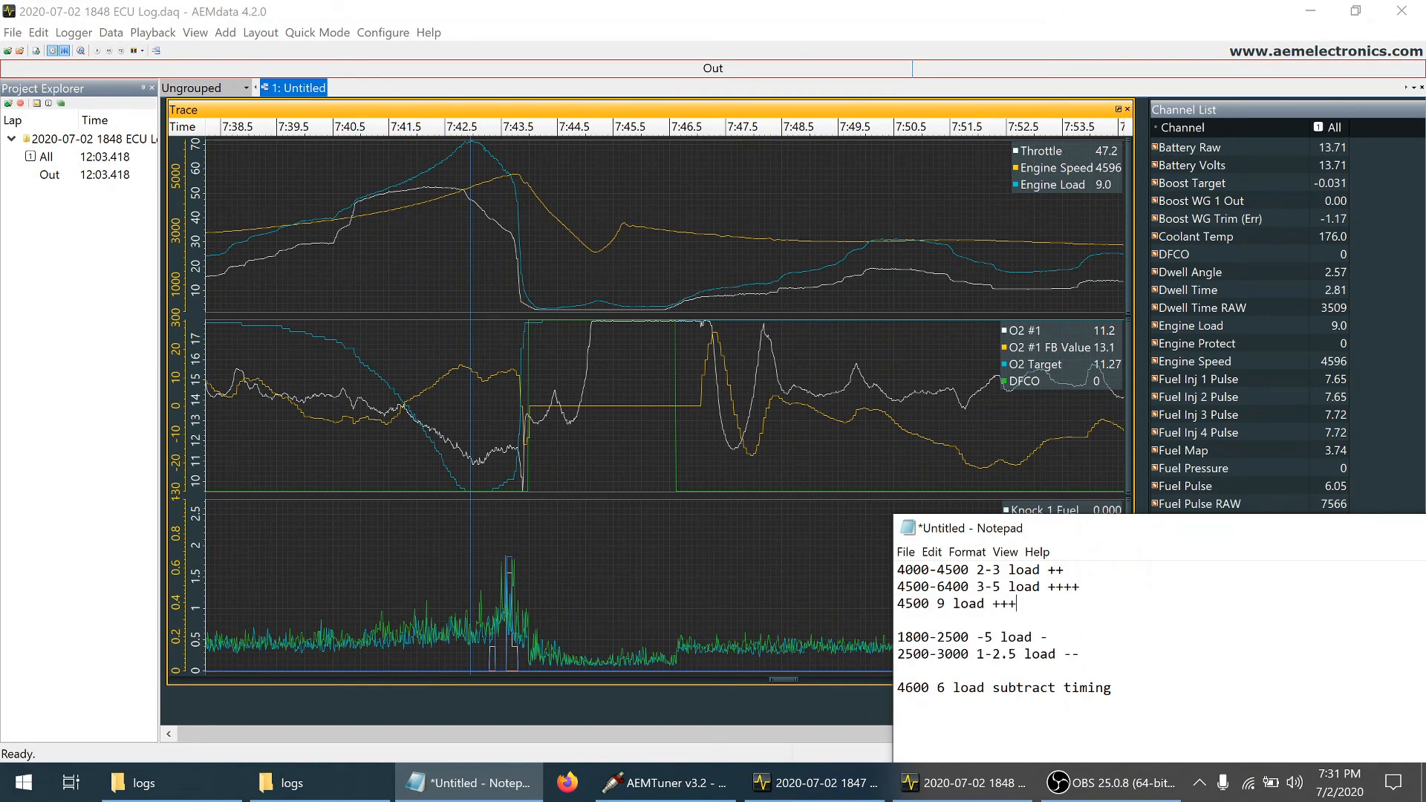
{"action": "left_click_drag", "start_coordinate": [1017, 604], "coordinate": [897, 569]}
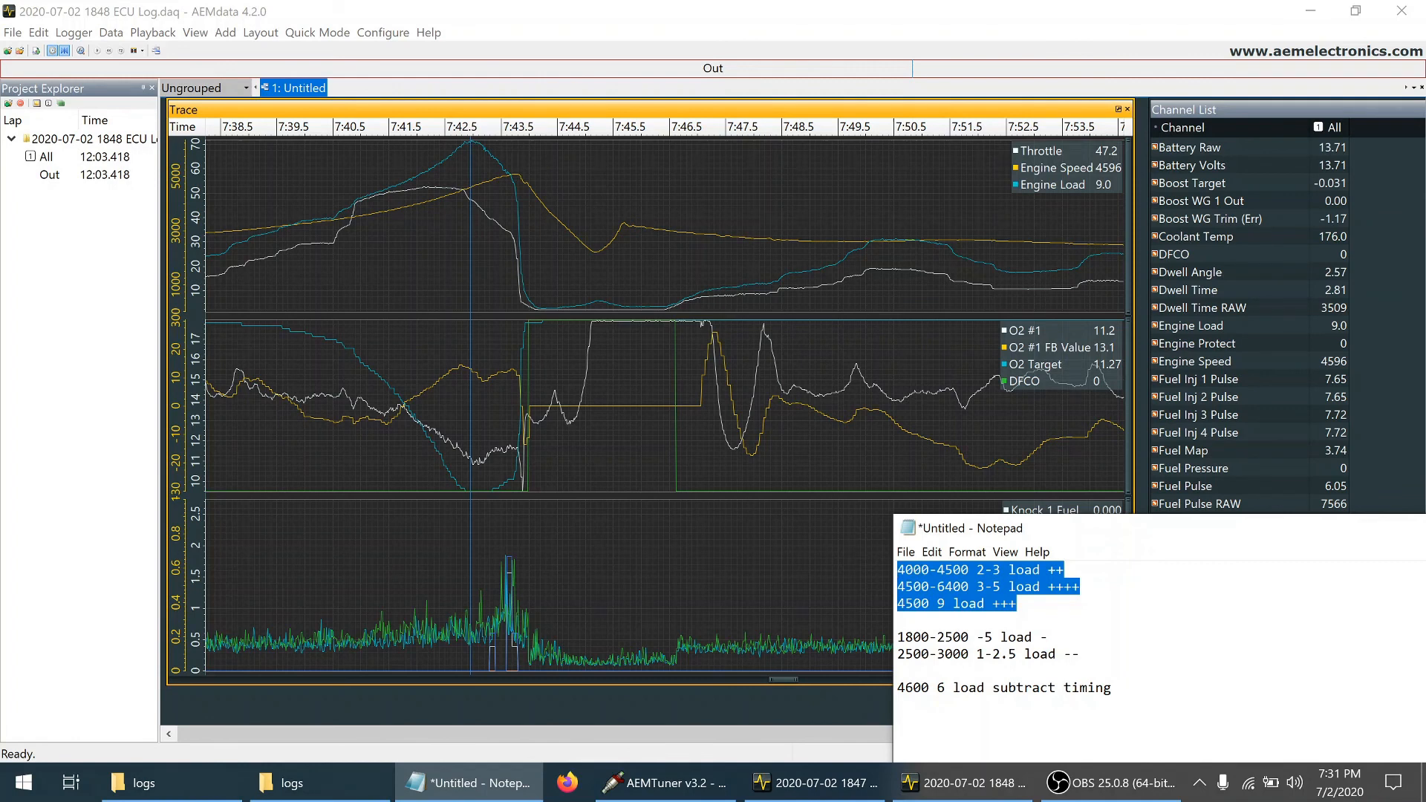
{"action": "left_click", "coordinate": [1017, 604]}
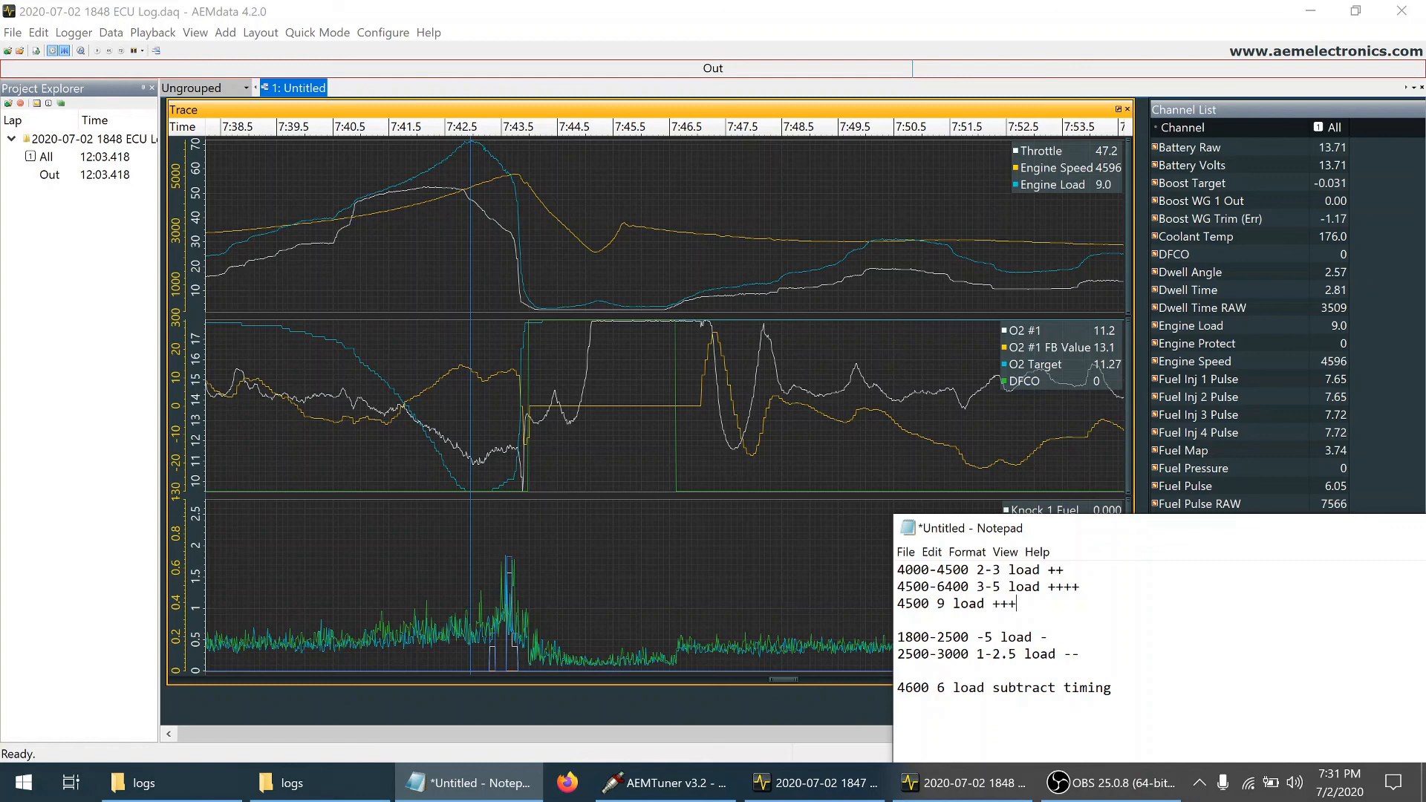
{"action": "left_click_drag", "start_coordinate": [905, 687], "coordinate": [970, 687]}
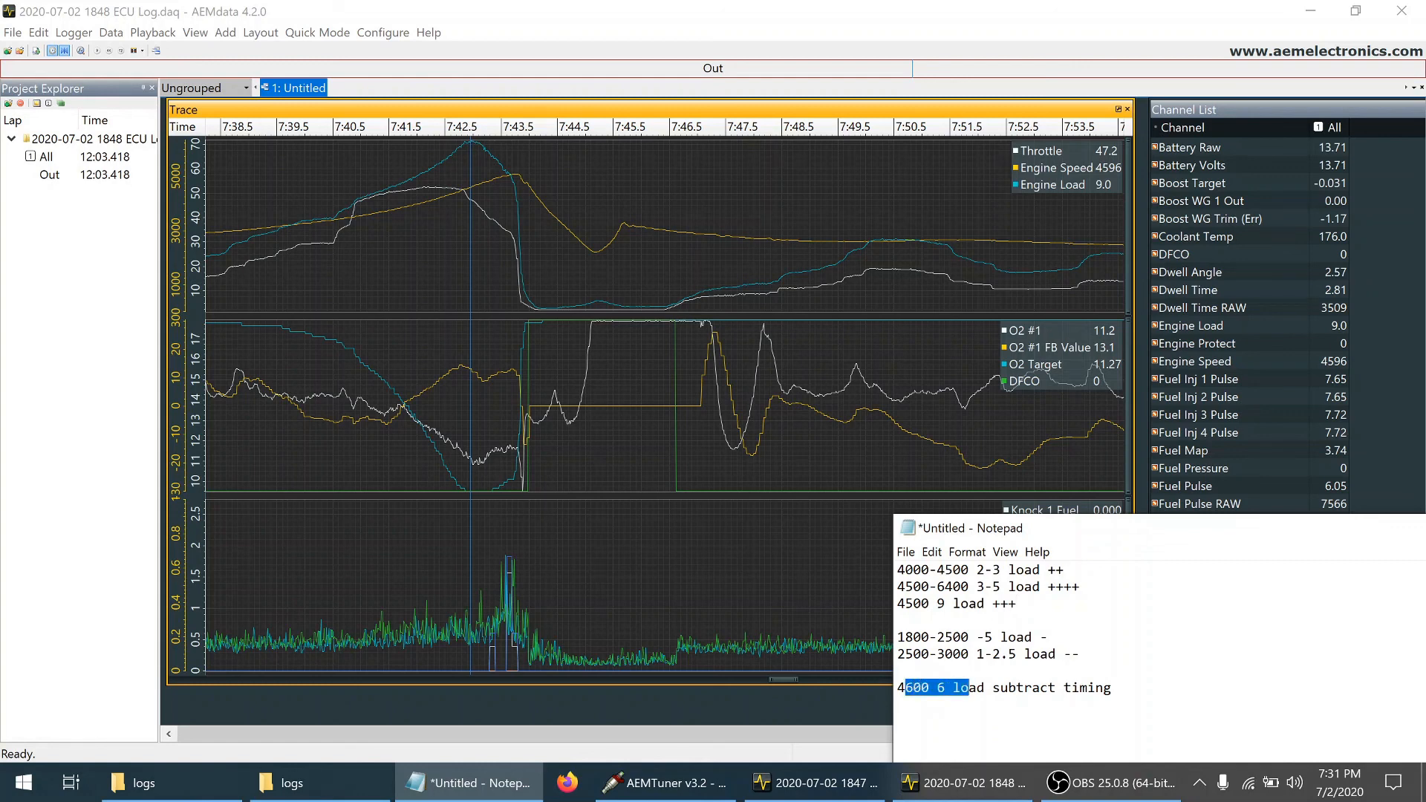
{"action": "left_click_drag", "start_coordinate": [1112, 687], "coordinate": [897, 687]}
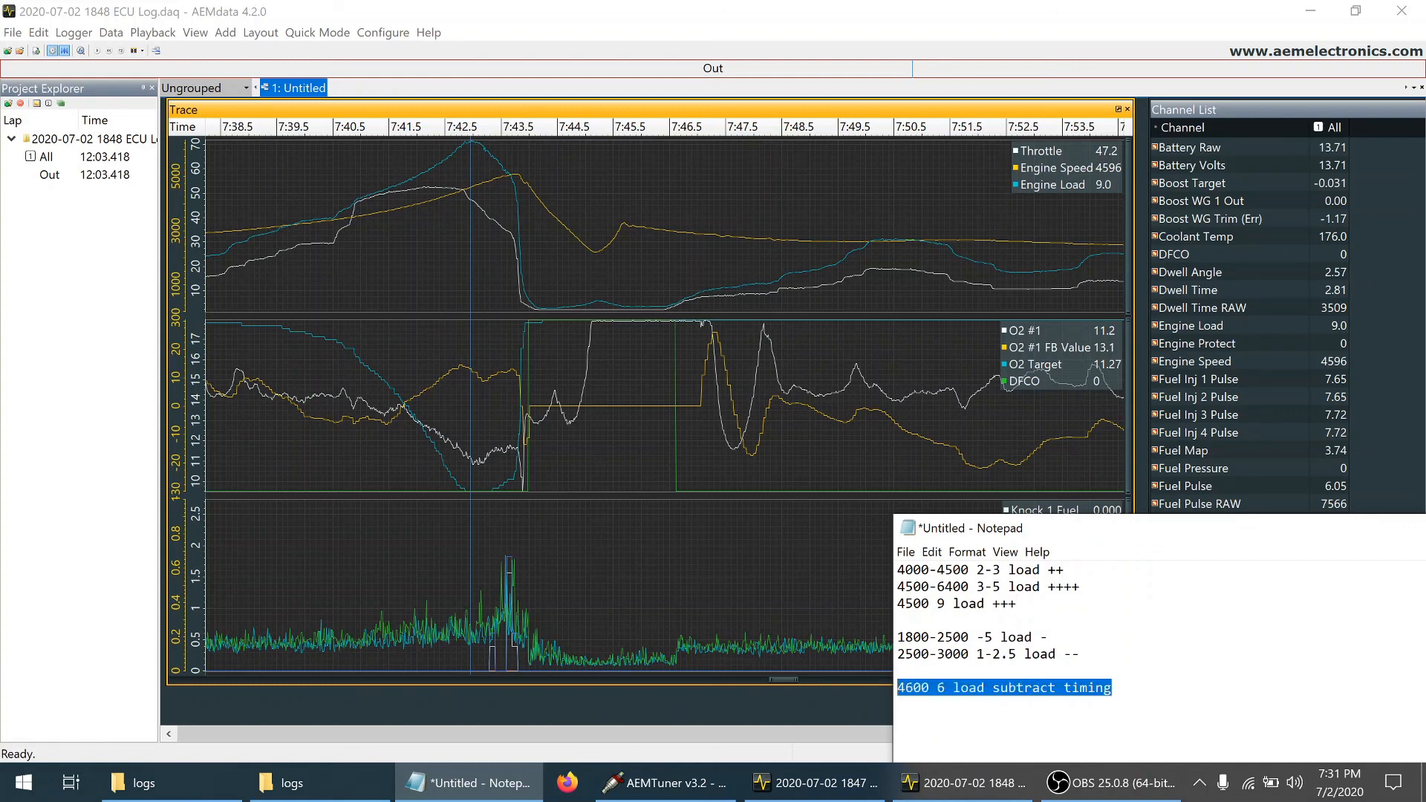
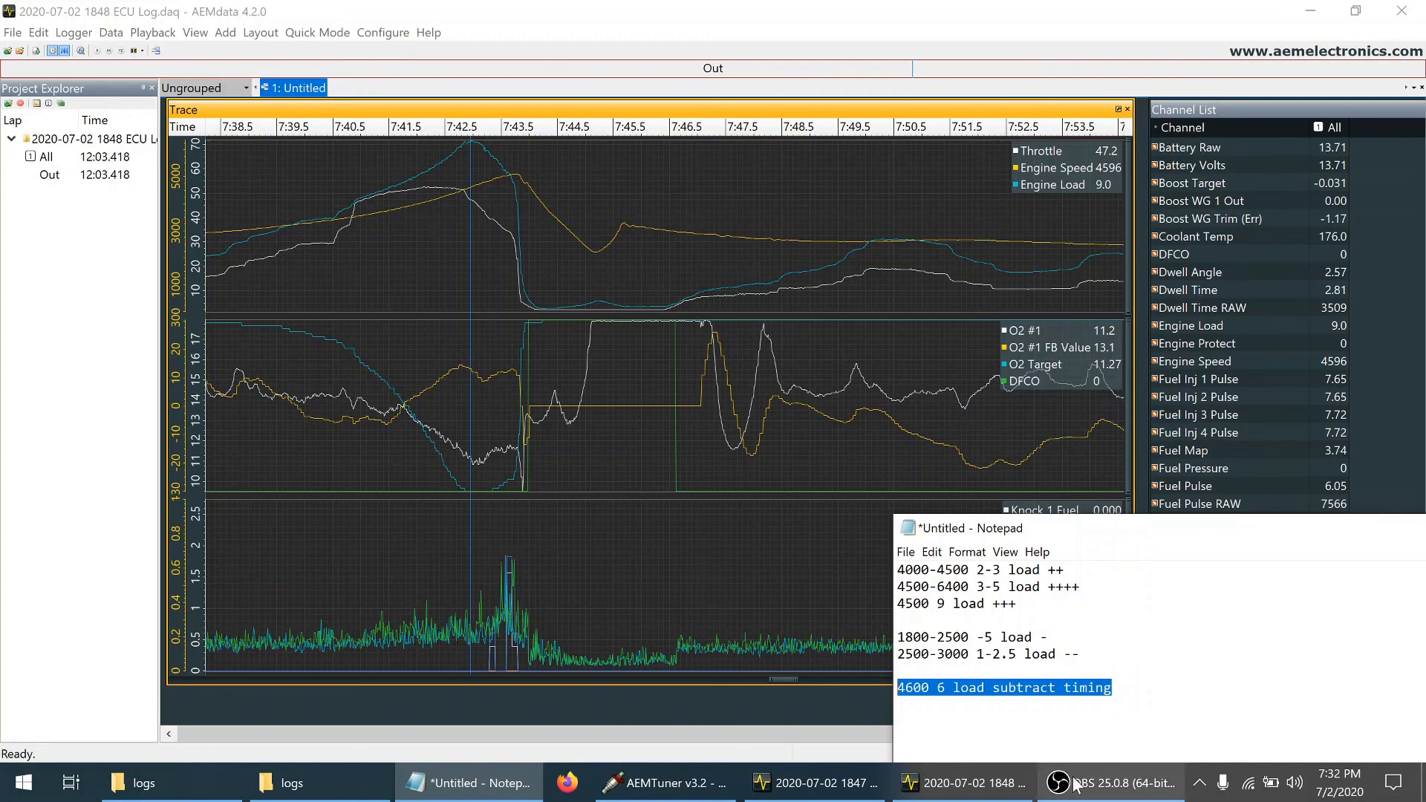
Compare Notepad's 4600 6 load subtract timing note with AEMTuner's ignition map cells around 4400–4800 rpm and 4.1–16.4 psi load
{"action": "left_click", "coordinate": [659, 794]}
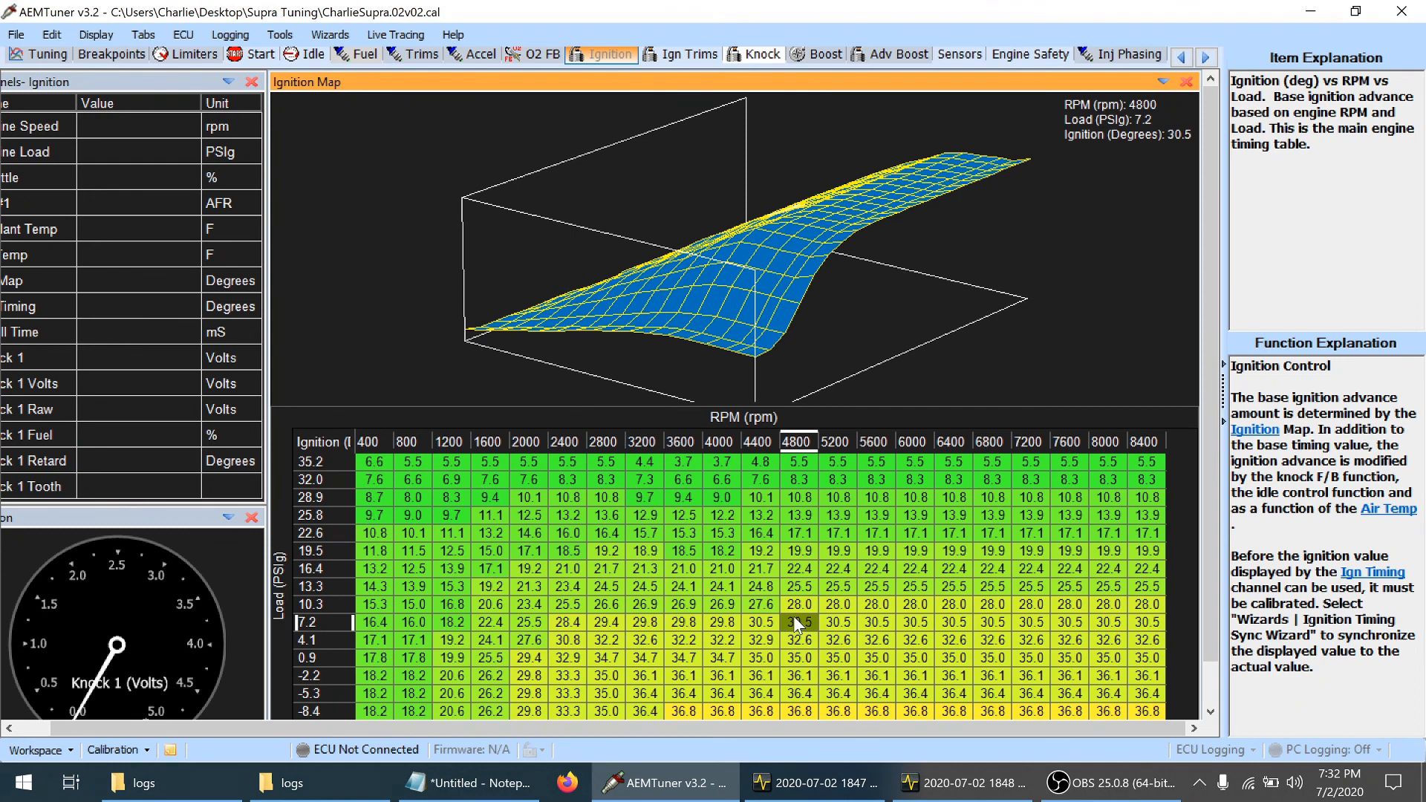
{"action": "left_click", "coordinate": [504, 789]}
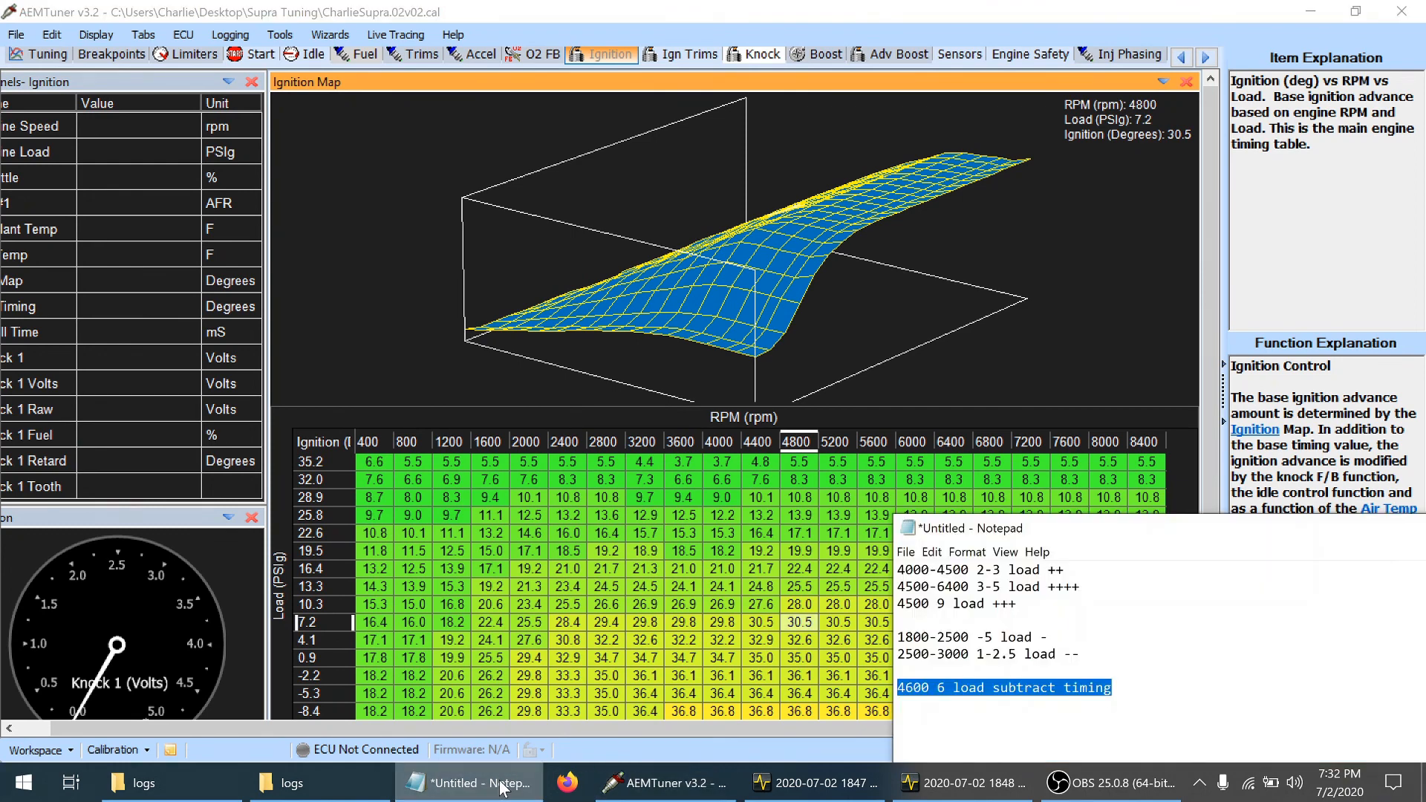
{"action": "left_click", "coordinate": [786, 623]}
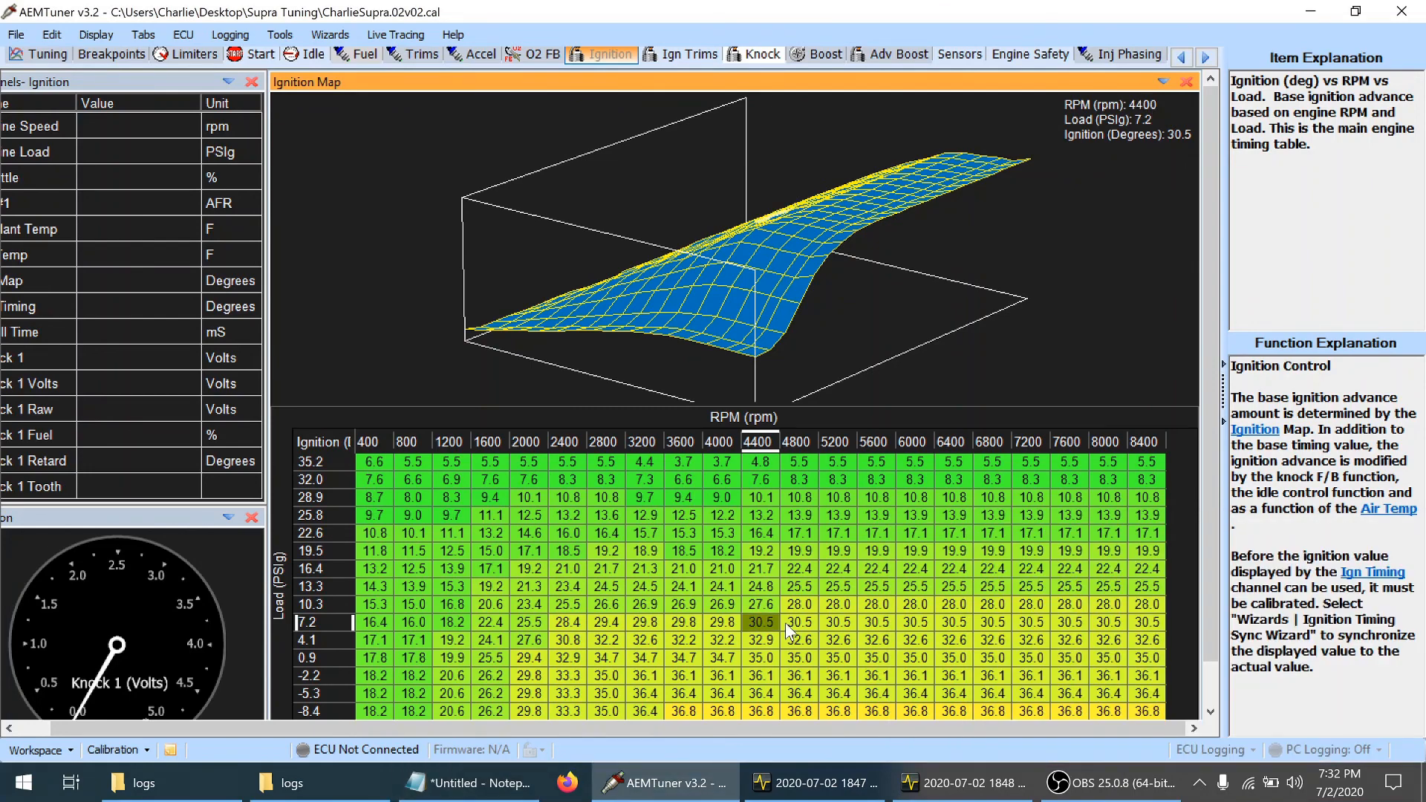
{"action": "key", "text": "Left"}
{"action": "key", "text": "Down"}
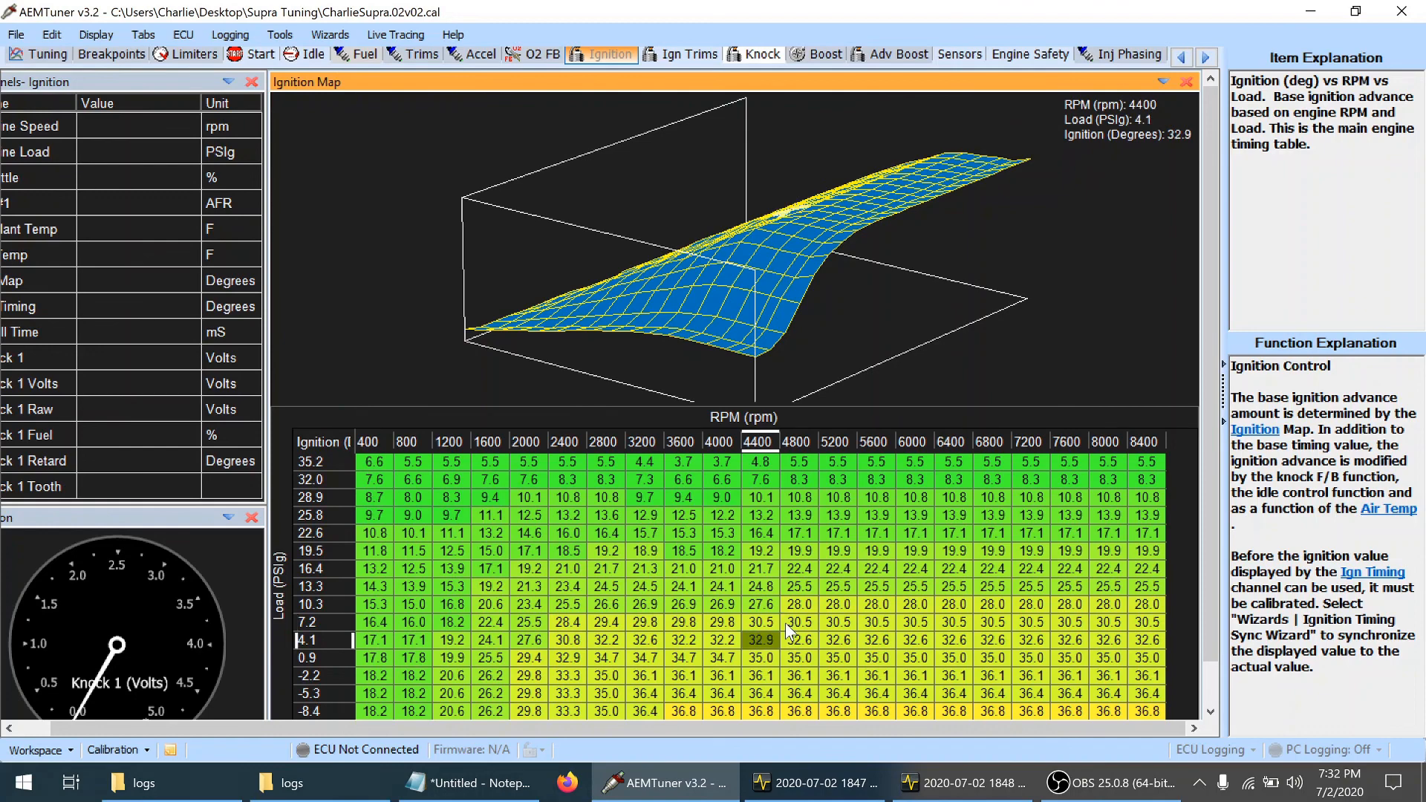
{"action": "key", "text": "Right"}
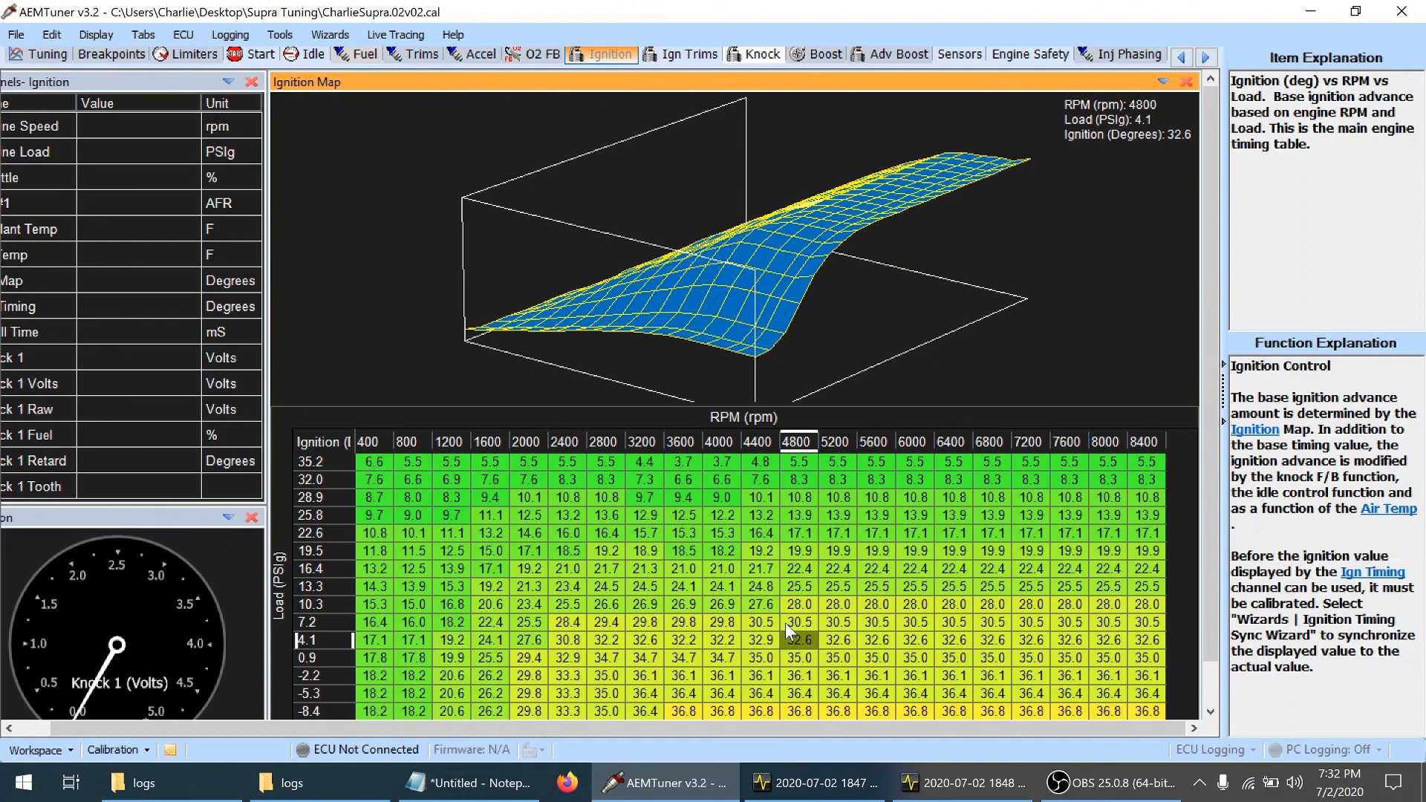
{"action": "key", "text": "Up"}
{"action": "key", "text": "Up"}
{"action": "key", "text": "Up"}
{"action": "key", "text": "Up"}
{"action": "key", "text": "Left"}
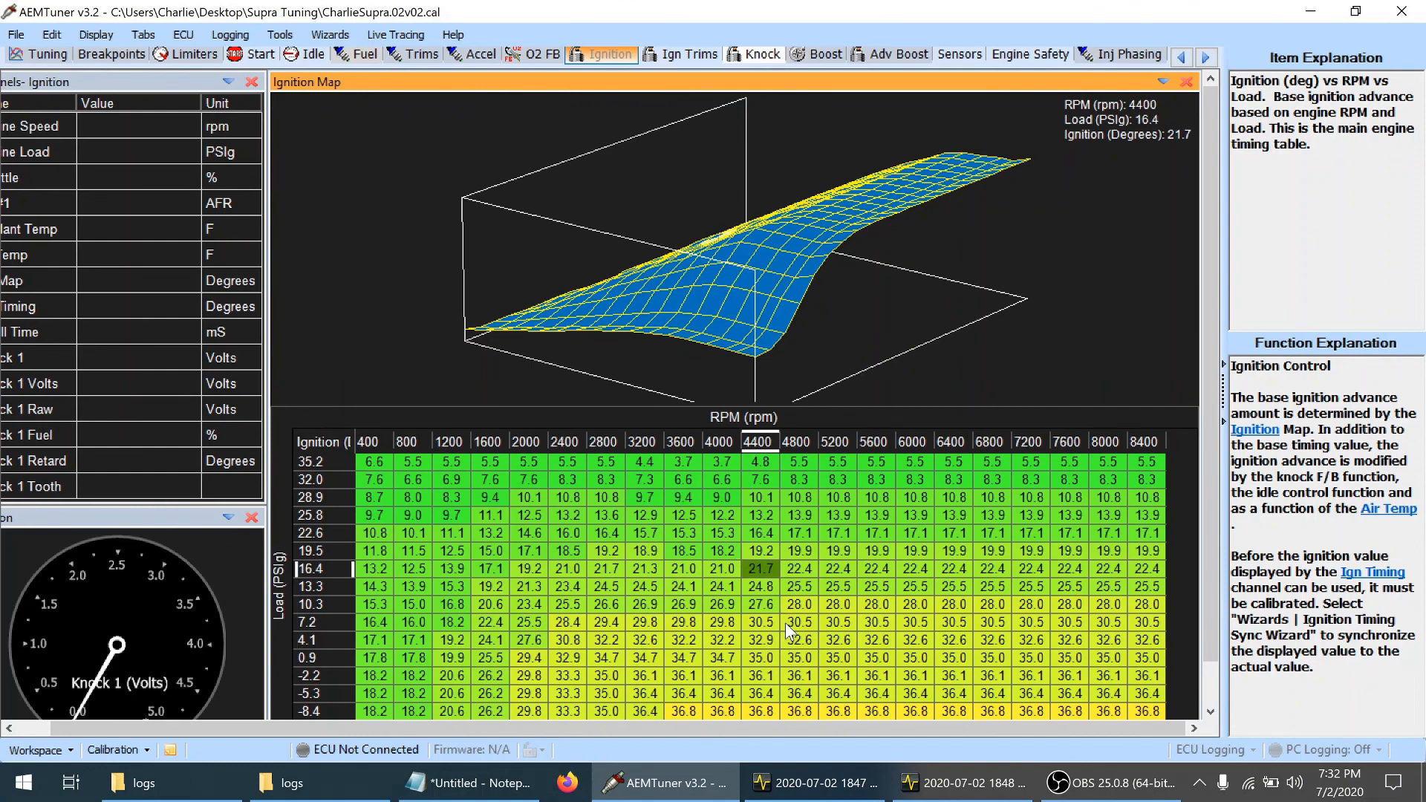
Lower ignition timing across 4400–8400 rpm and 4.1–28.9 psi load, reaching 28.0 degrees at 4800 rpm and 4.1 psi
{"action": "key", "text": "Down"}
{"action": "key", "text": "Down"}
{"action": "key", "text": "Down"}
{"action": "key", "text": "Down"}
{"action": "key", "text": "shift+Up"}
{"action": "key", "text": "shift+Up"}
{"action": "key", "text": "shift+Up"}
{"action": "key", "text": "shift+Up"}
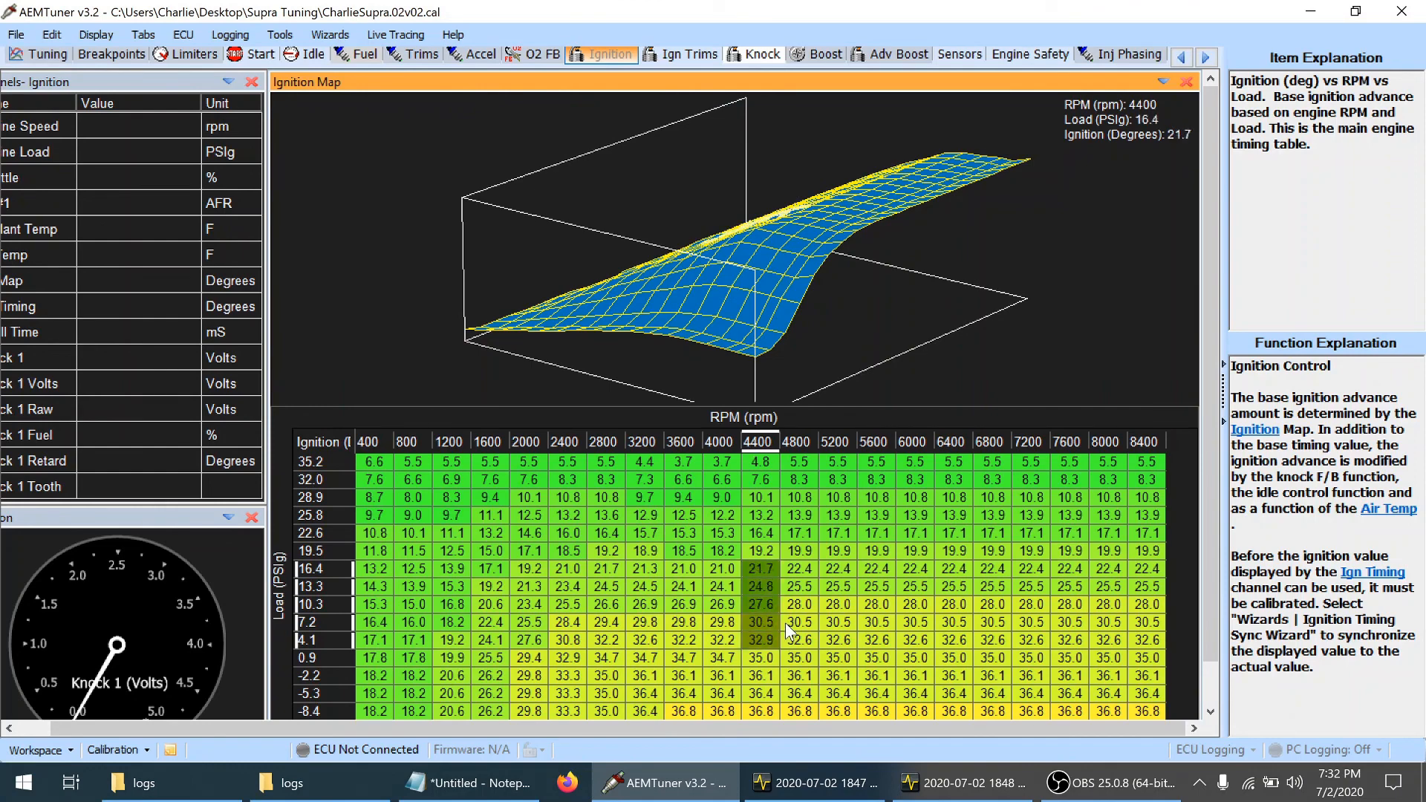
{"action": "key", "text": "shift+Up"}
{"action": "key", "text": "shift+Up"}
{"action": "key", "text": "shift+Up"}
{"action": "key", "text": "shift+Up"}
{"action": "key", "text": "shift+Right"}
{"action": "key", "text": "shift+Right"}
{"action": "key", "text": "shift+Right"}
{"action": "key", "text": "shift+Right"}
{"action": "key", "text": "shift+Right"}
{"action": "key", "text": "shift+Right"}
{"action": "key", "text": "shift+Right"}
{"action": "key", "text": "shift+Right"}
{"action": "key", "text": "shift+Right"}
{"action": "key", "text": "shift+Right"}
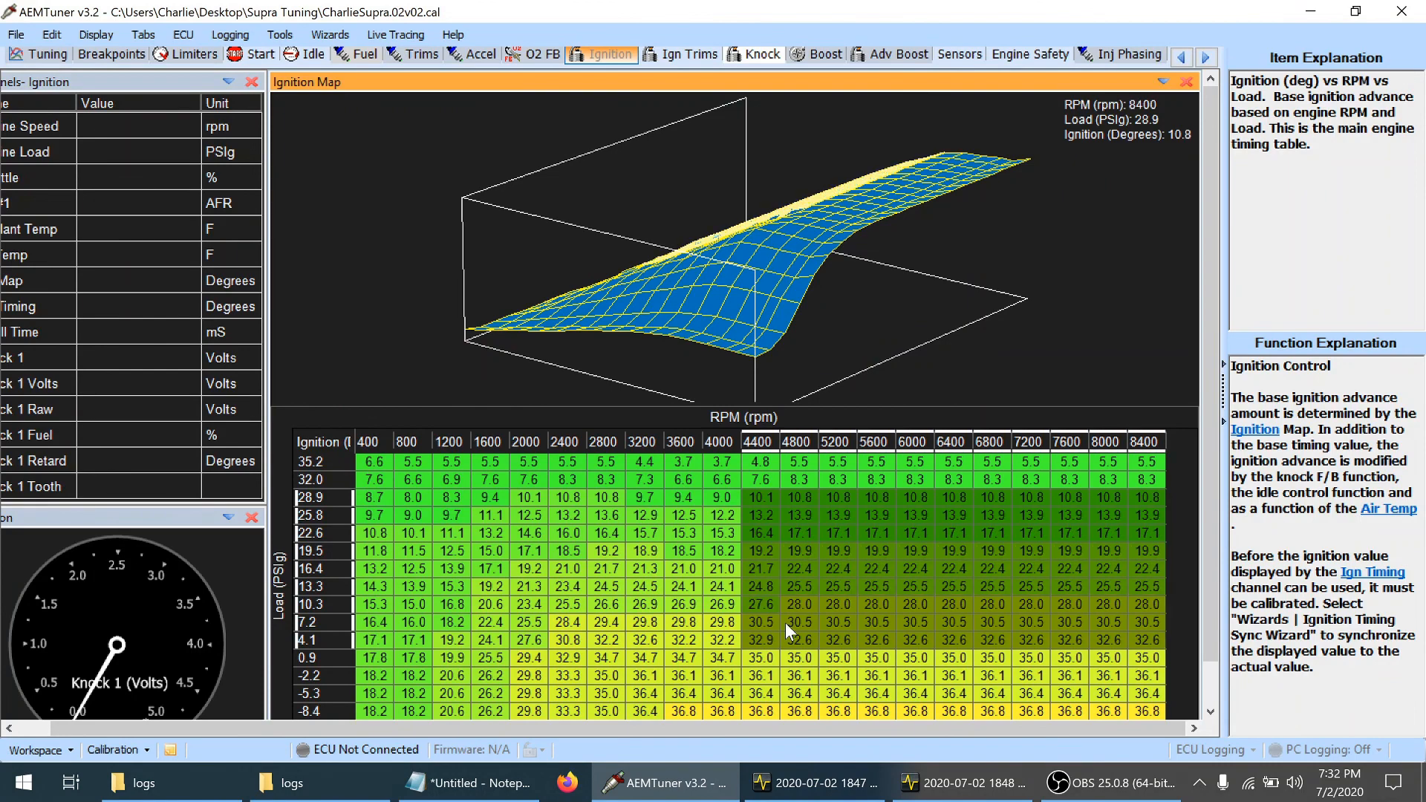
{"action": "key", "text": "minus"}
{"action": "key", "text": "minus"}
{"action": "key", "text": "minus"}
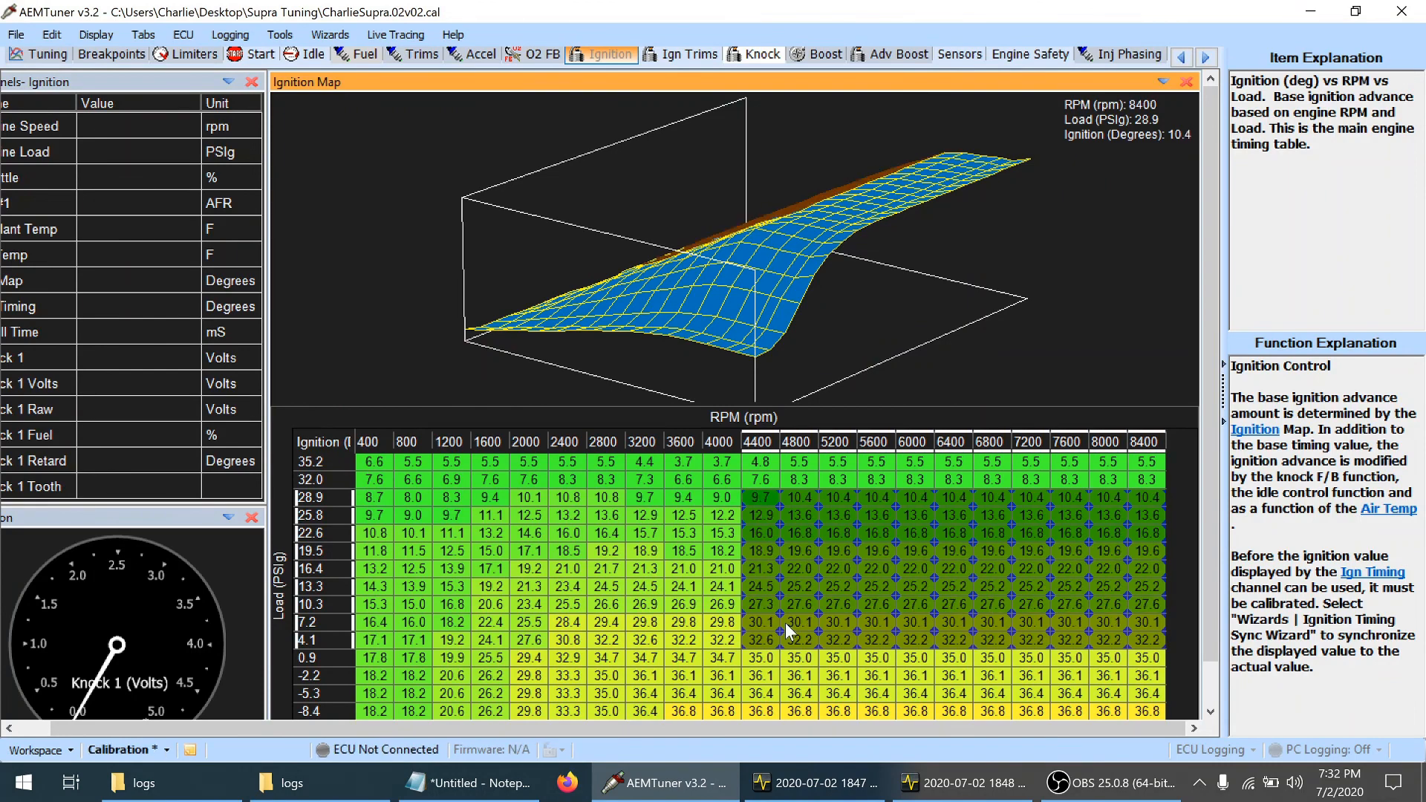
{"action": "key", "text": "minus"}
{"action": "key", "text": "minus"}
{"action": "key", "text": "minus"}
{"action": "key", "text": "minus"}
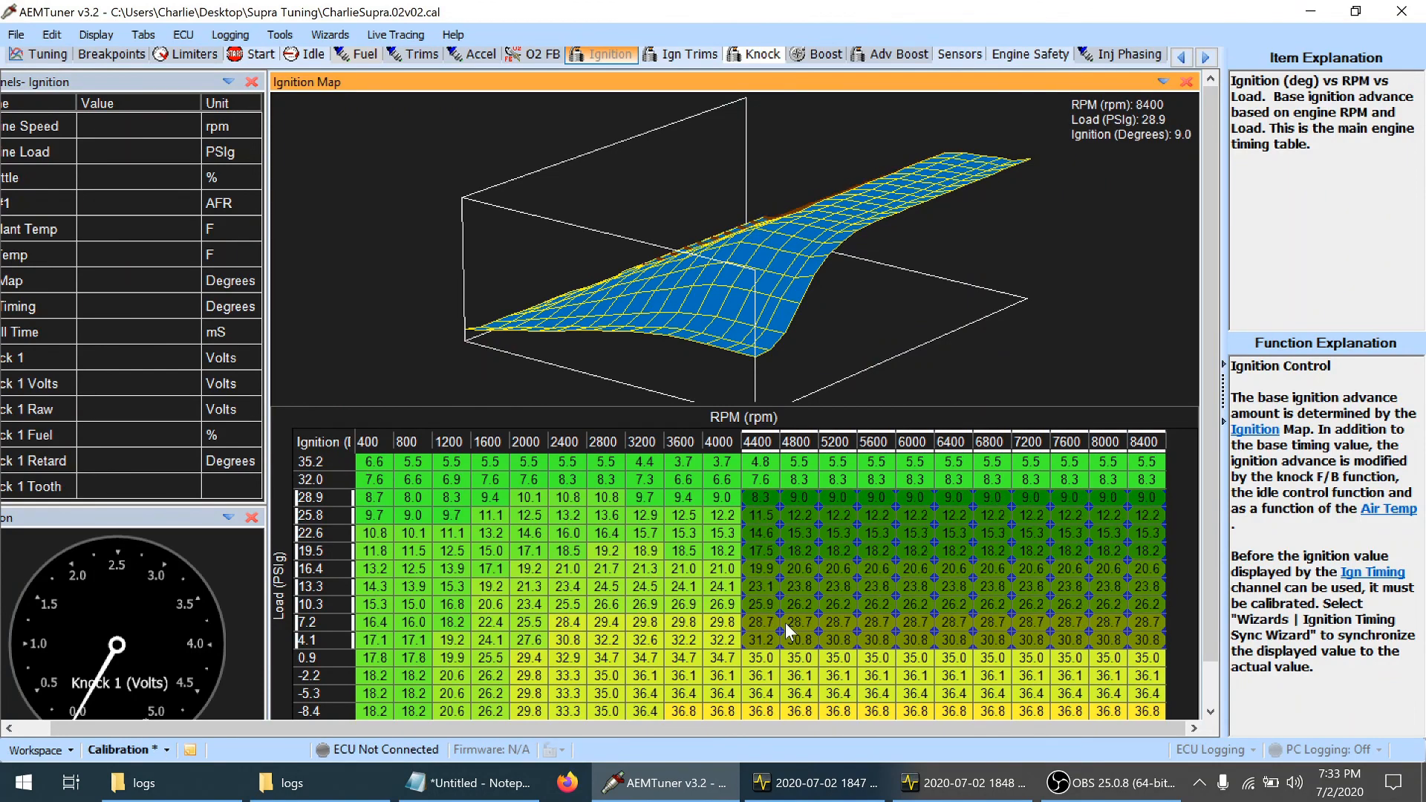
{"action": "key", "text": "minus"}
{"action": "key", "text": "minus"}
{"action": "key", "text": "minus"}
{"action": "key", "text": "minus"}
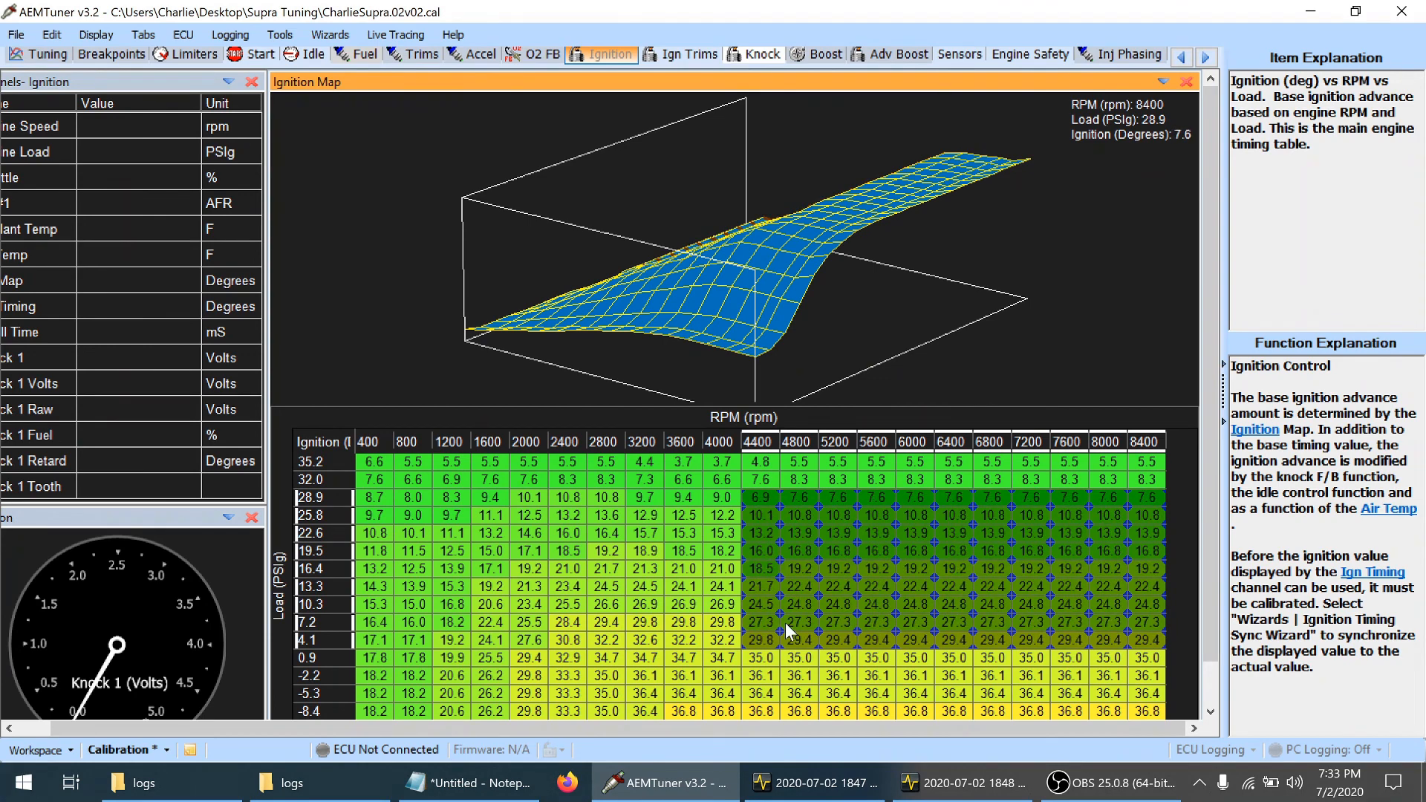
{"action": "key", "text": "minus"}
{"action": "key", "text": "minus"}
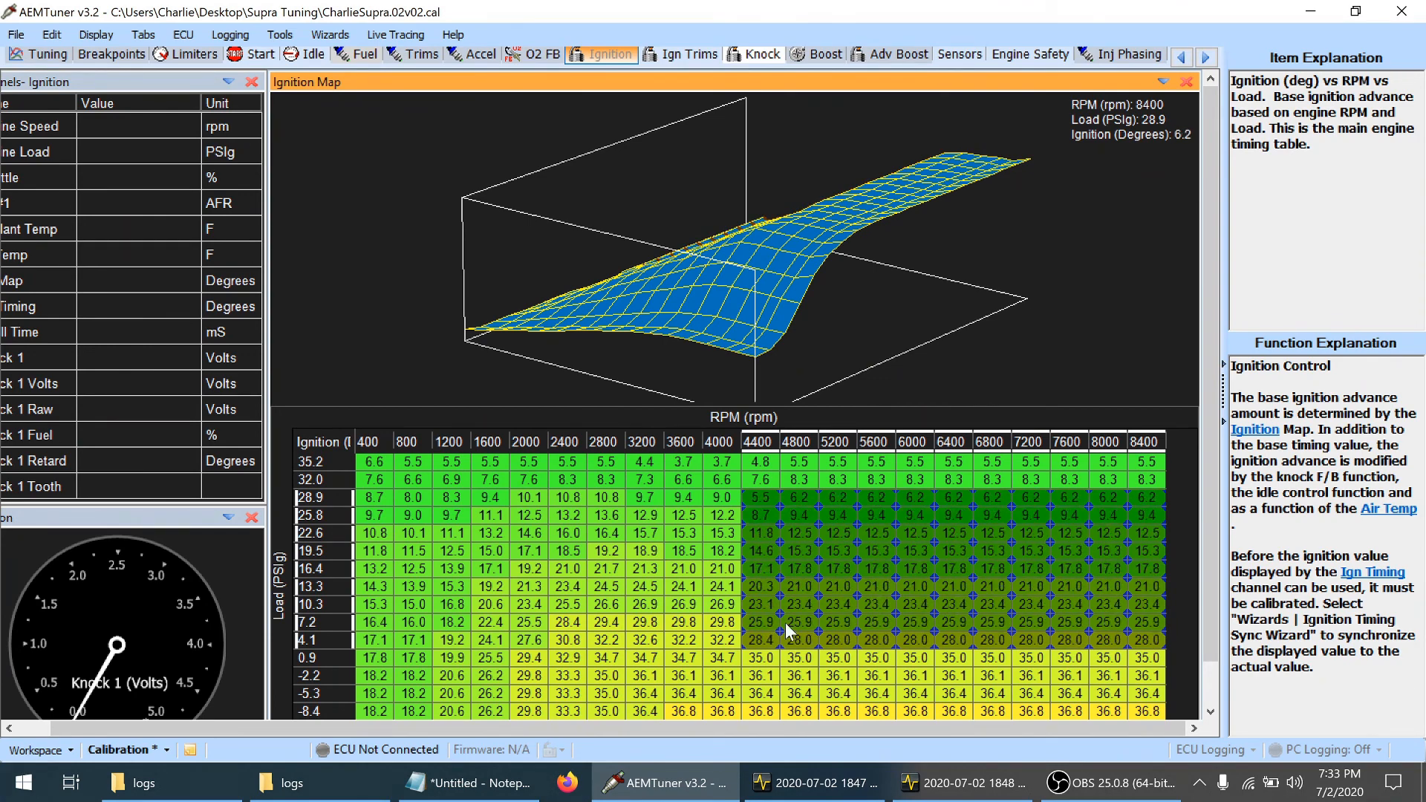
Switch to the 1848 ECU log, zoom to the load spike between about 6:05 and 6:28, and check knock near 6:14
{"action": "left_click", "coordinate": [829, 789]}
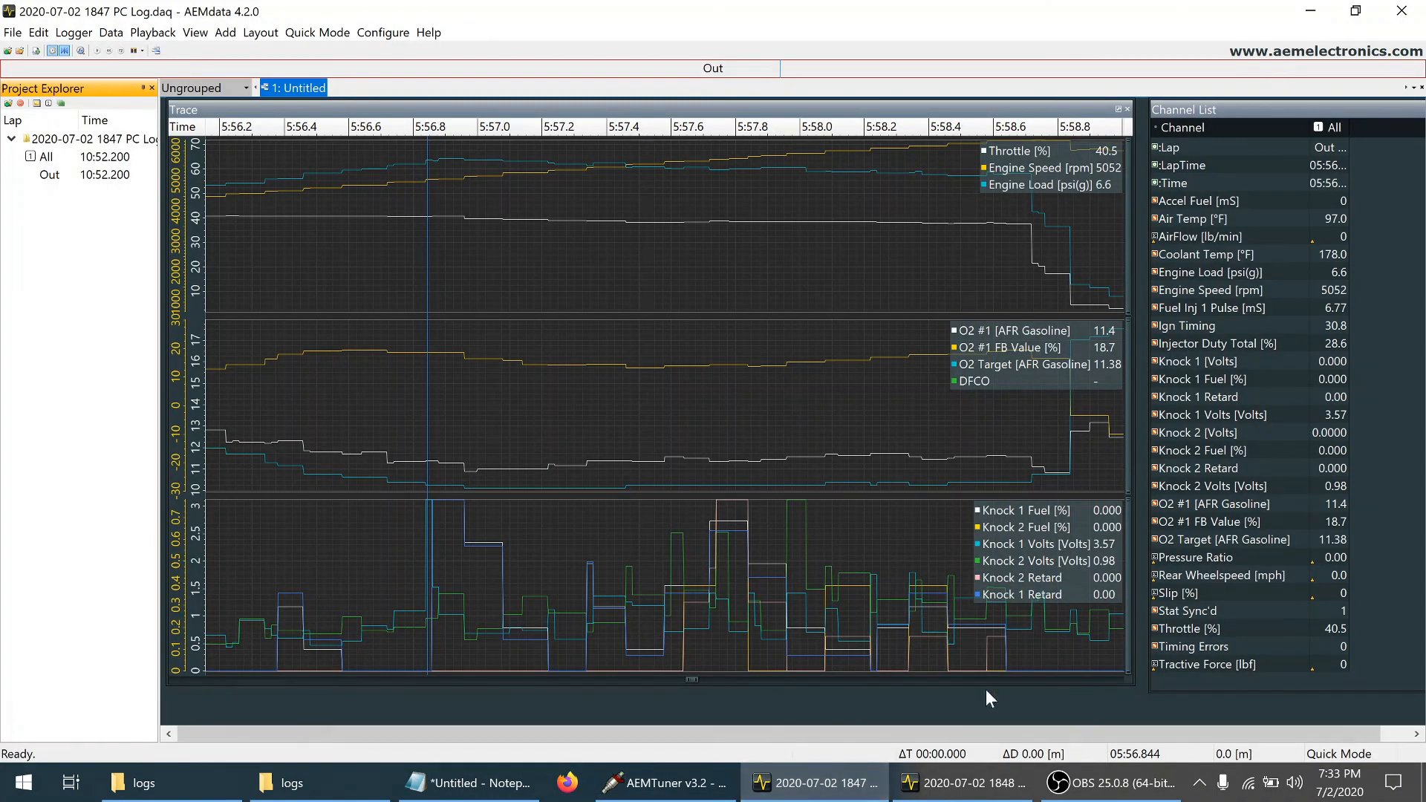
{"action": "left_click", "coordinate": [962, 786]}
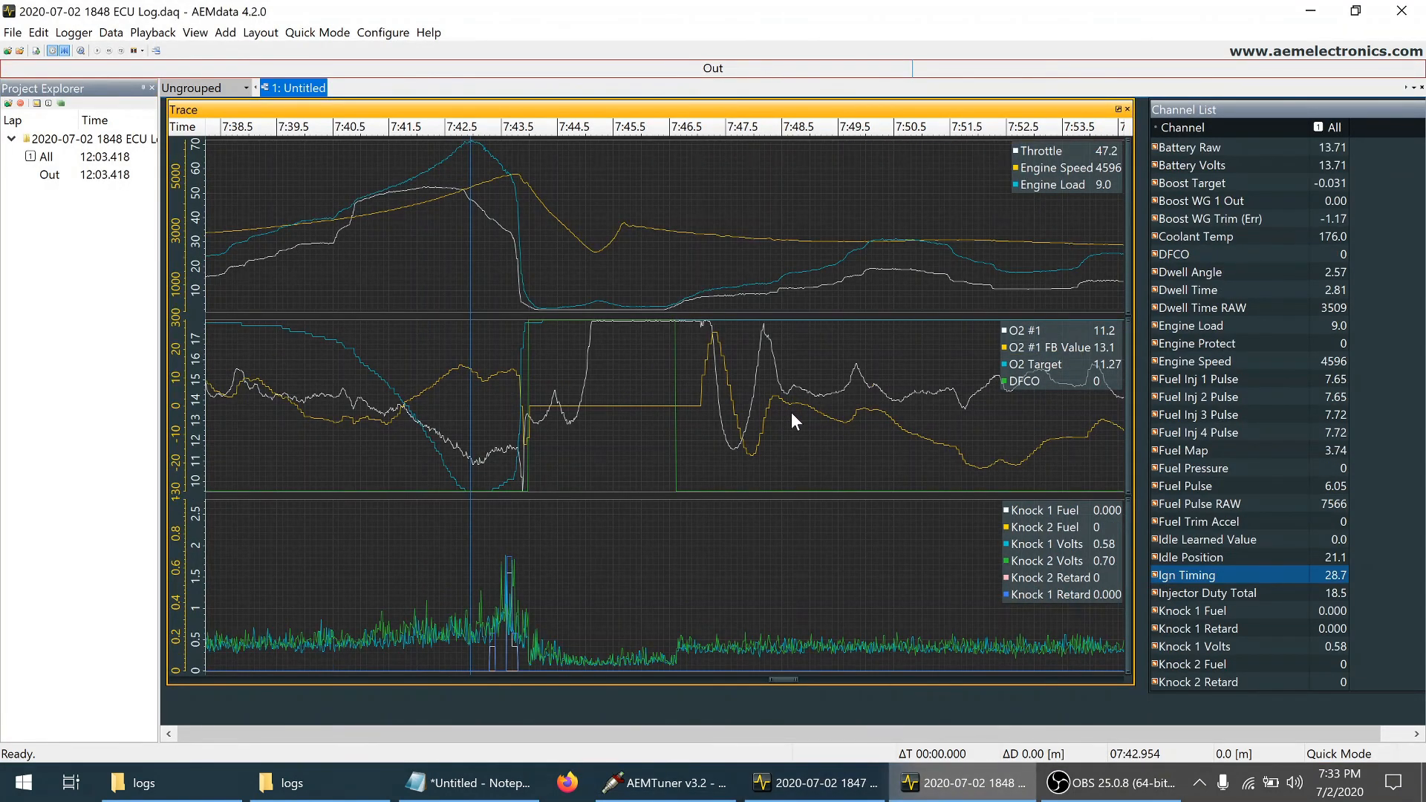
{"action": "scroll", "coordinate": [791, 412], "scroll_direction": "down", "scroll_amount": 5}
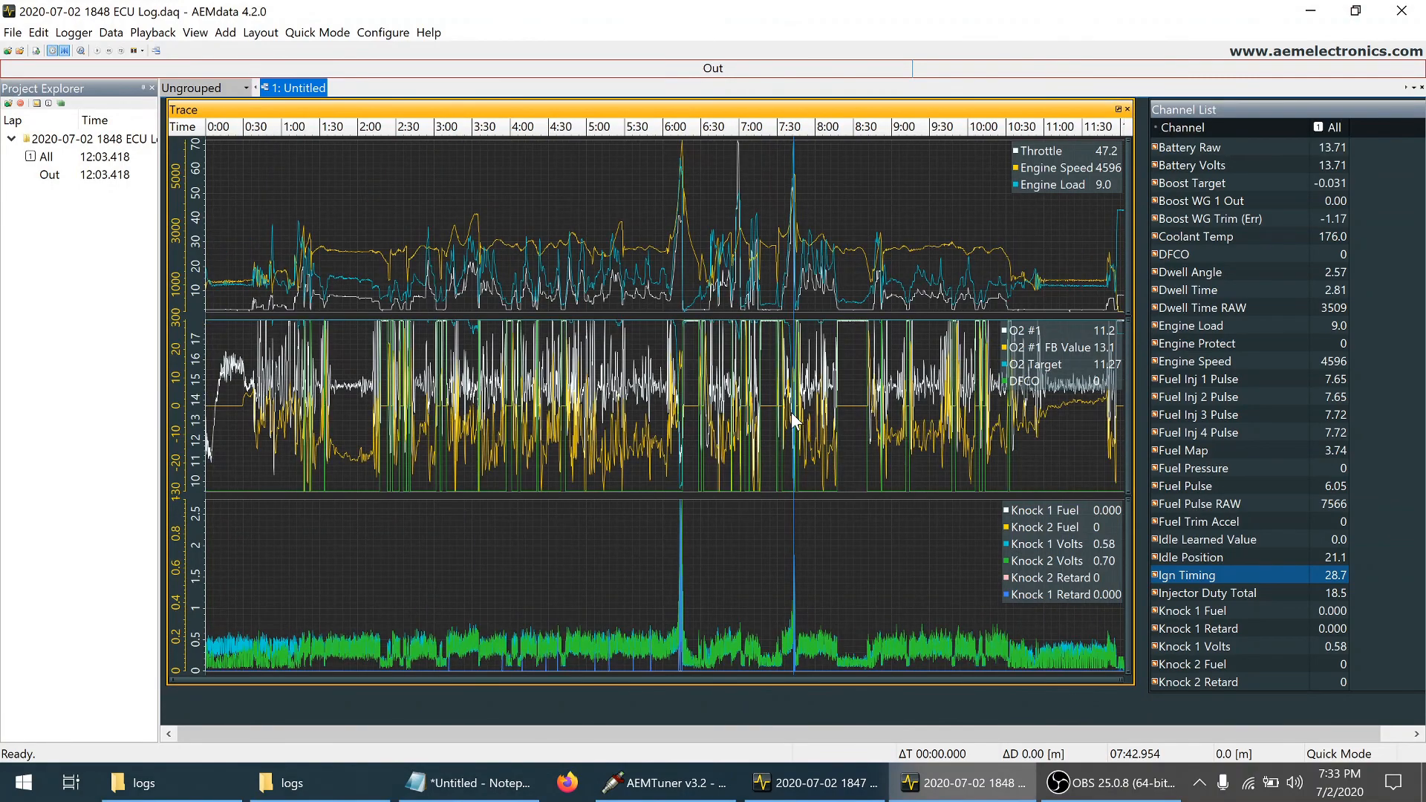
{"action": "left_click", "coordinate": [669, 214]}
{"action": "left_click", "coordinate": [698, 215], "text": "shift"}
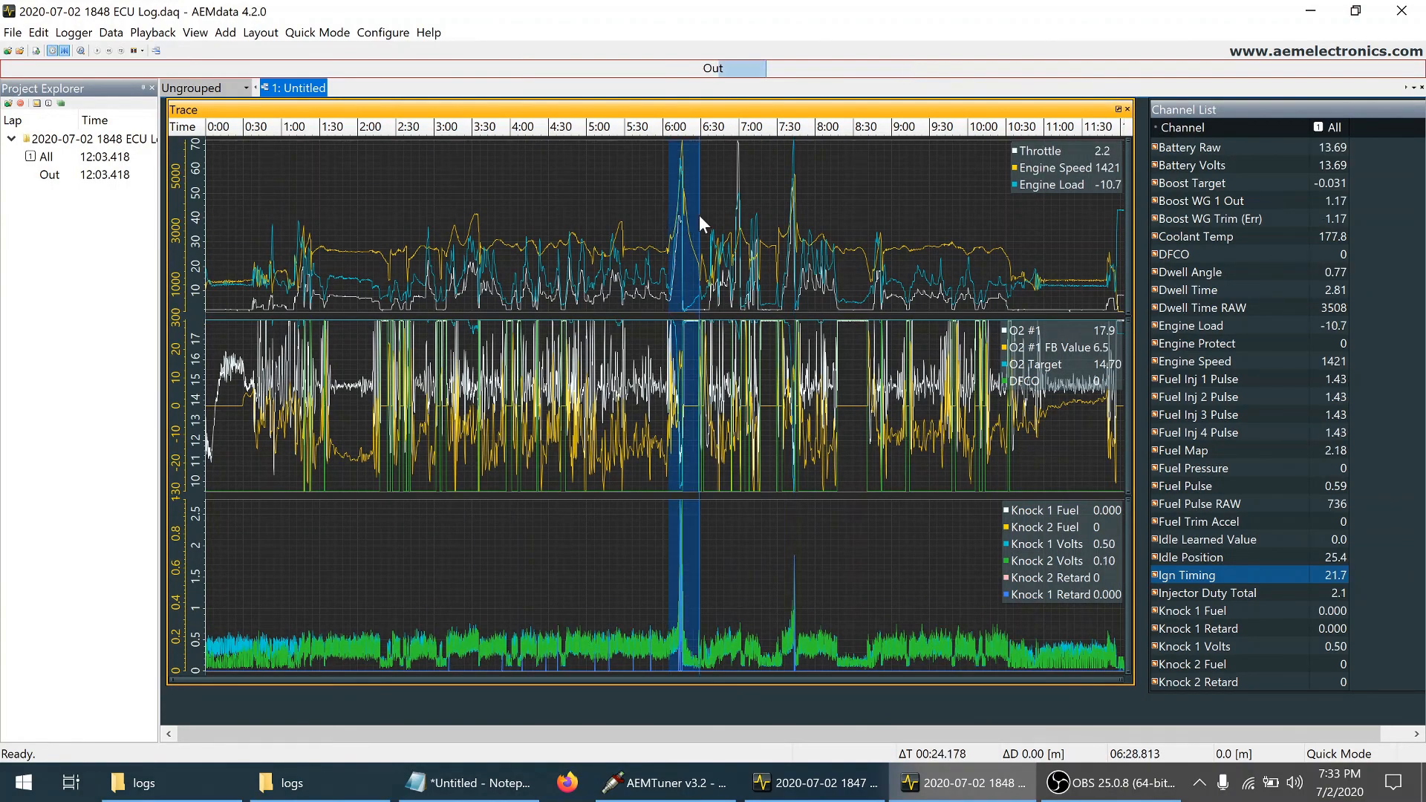
{"action": "key", "text": "z"}
{"action": "left_click", "coordinate": [569, 550]}
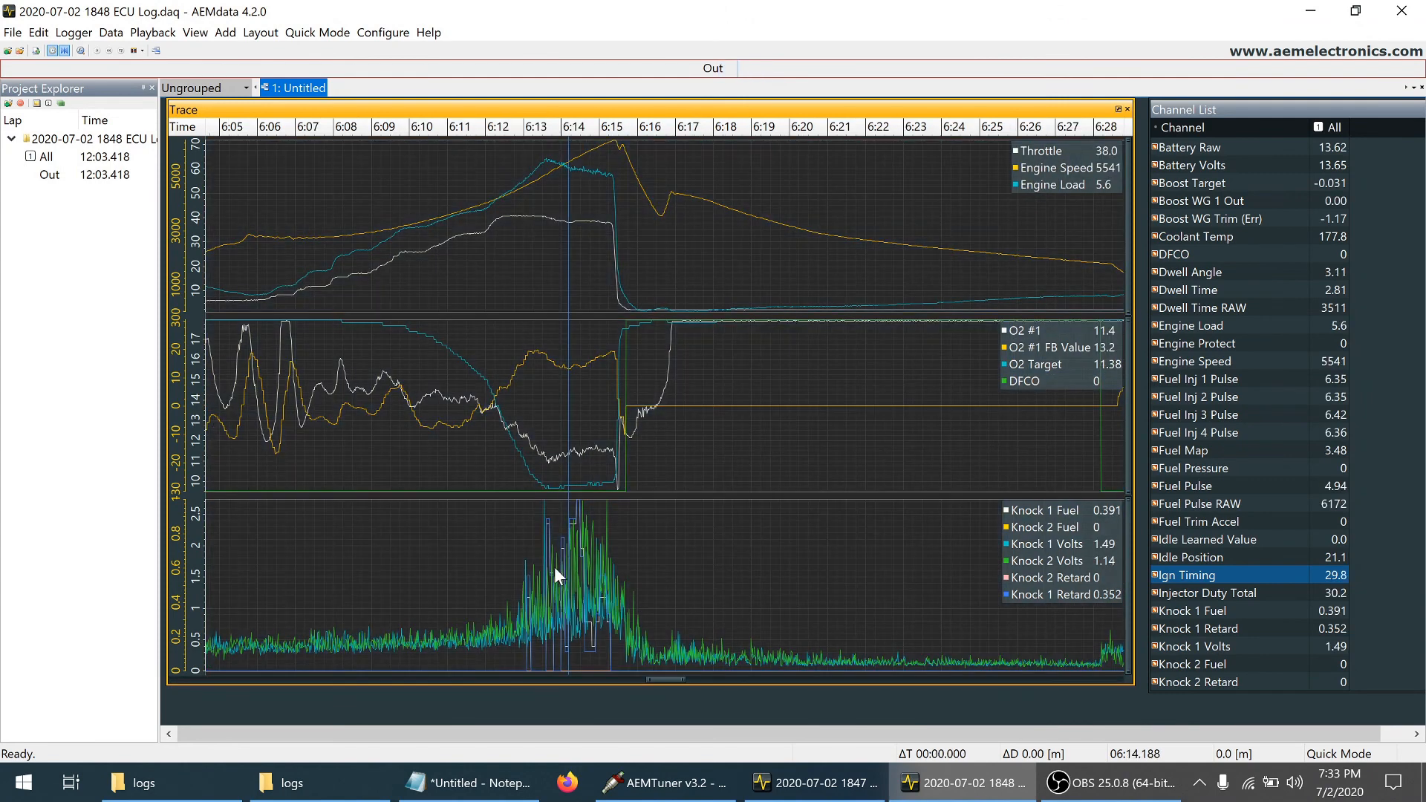
{"action": "left_click", "coordinate": [550, 568]}
{"action": "left_click", "coordinate": [552, 570]}
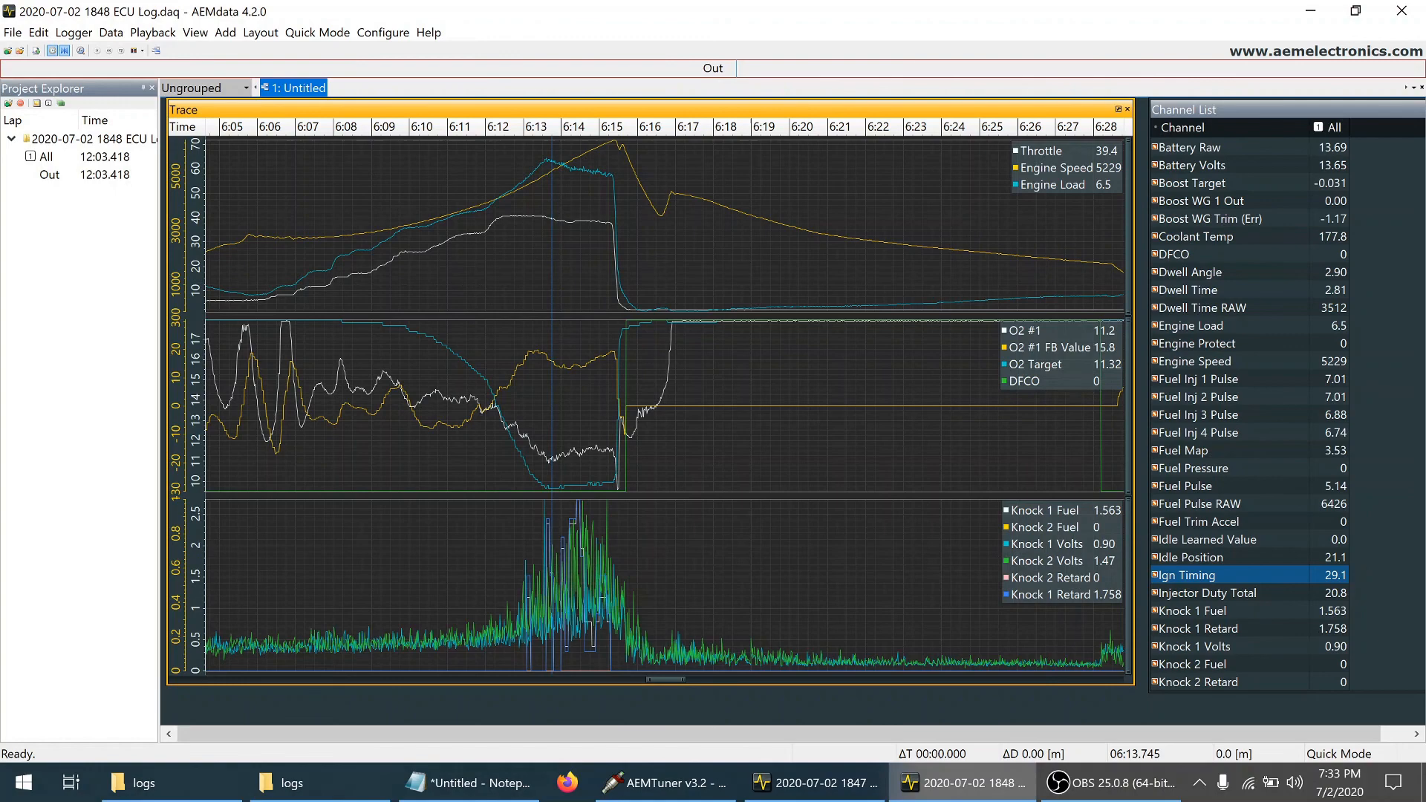
Zoom to the knock burst from about 6:13.0 to 6:15.9 and examine Knock 1 retard and ignition timing near 6:13.6 and 6:14.4
{"action": "left_click", "coordinate": [522, 581]}
{"action": "left_click", "coordinate": [633, 569], "text": "shift"}
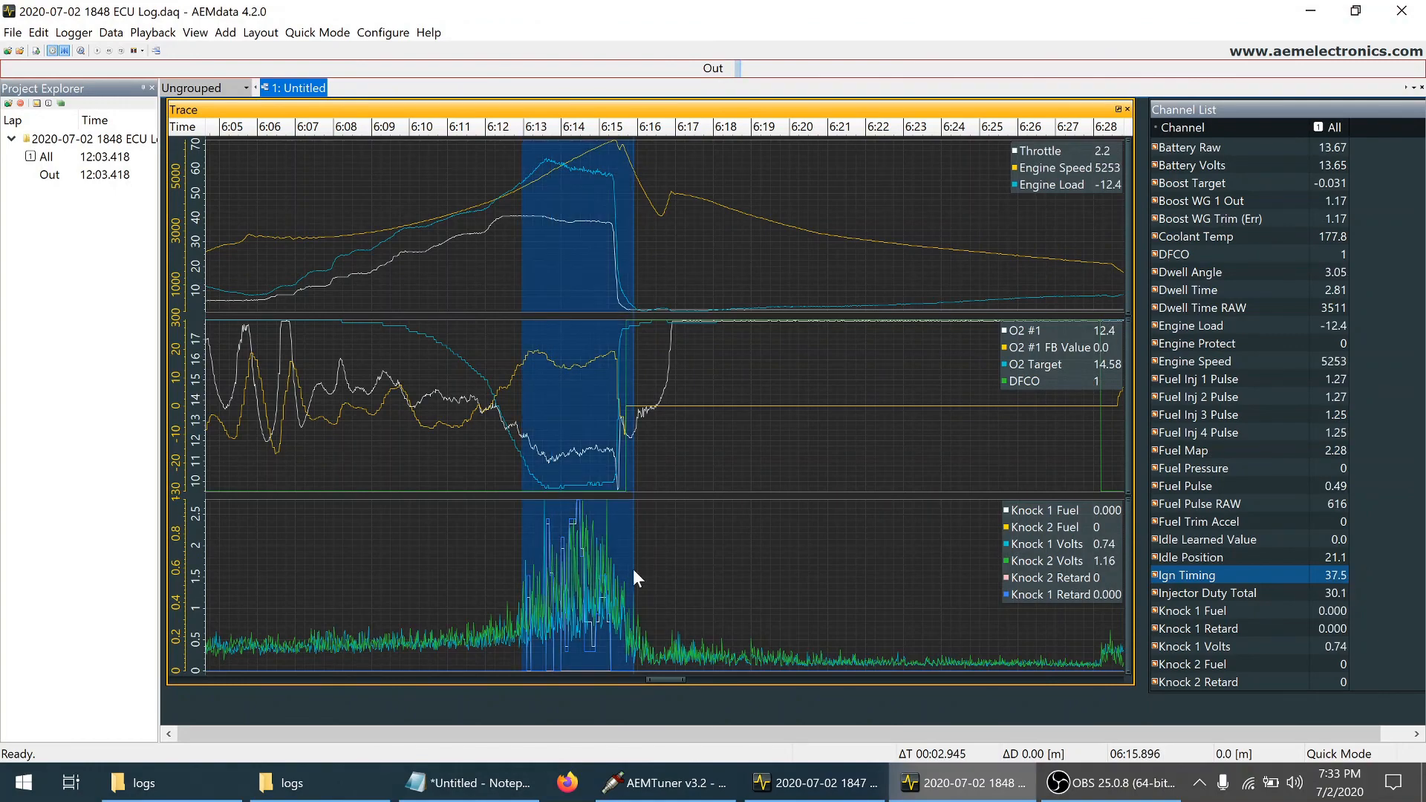
{"action": "key", "text": "z"}
{"action": "left_click", "coordinate": [419, 542]}
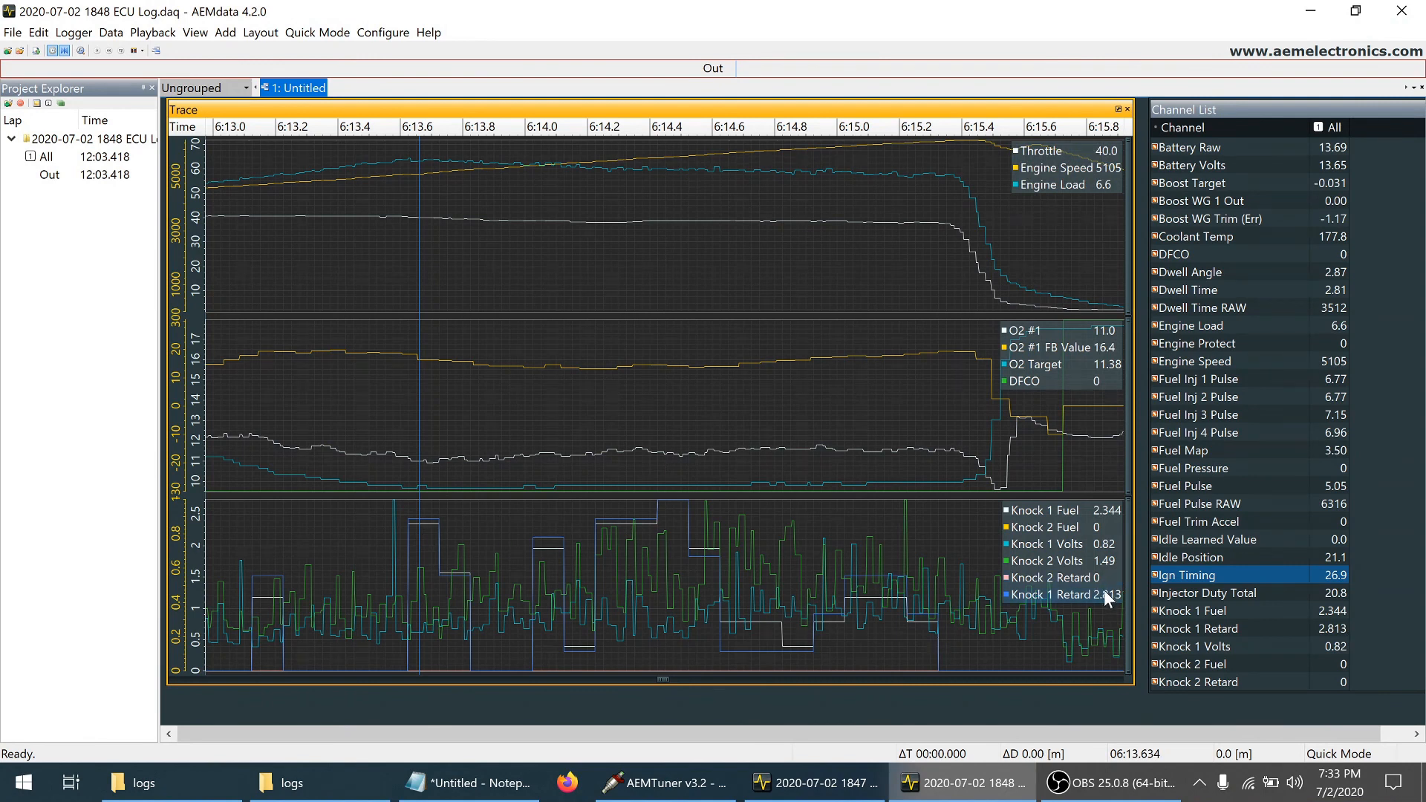
{"action": "left_click", "coordinate": [434, 543]}
{"action": "left_click", "coordinate": [428, 543]}
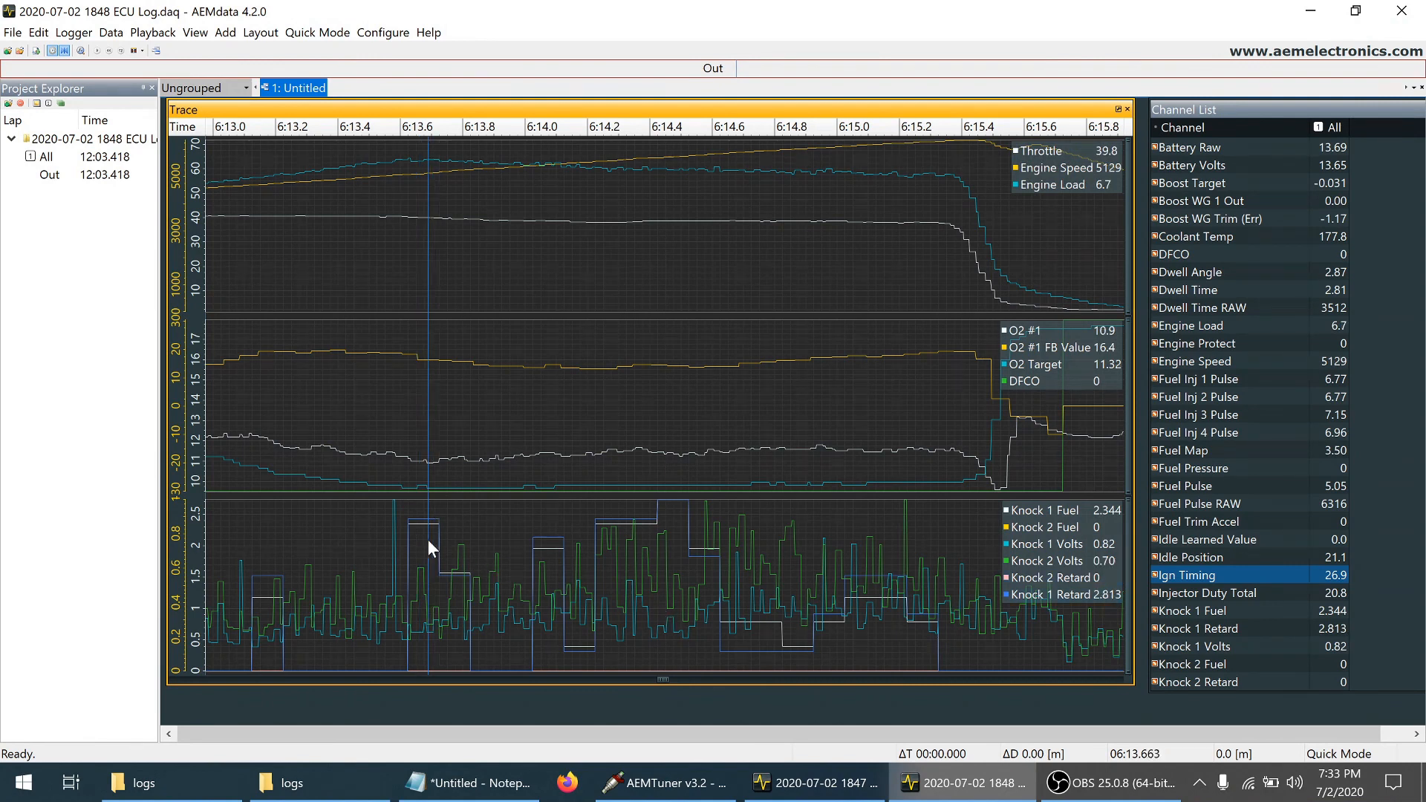
{"action": "left_click", "coordinate": [650, 518]}
{"action": "left_click", "coordinate": [670, 516]}
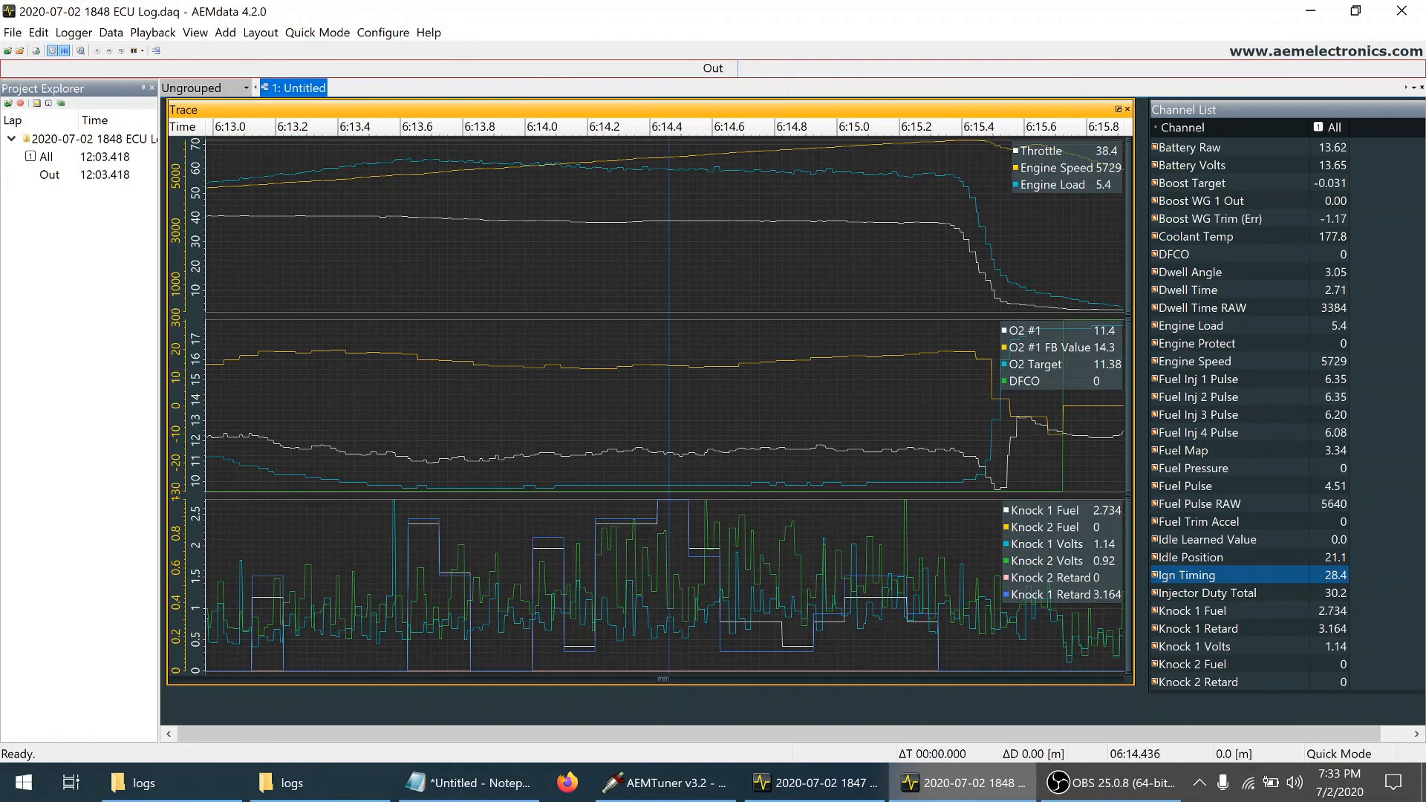
{"action": "left_click", "coordinate": [676, 514]}
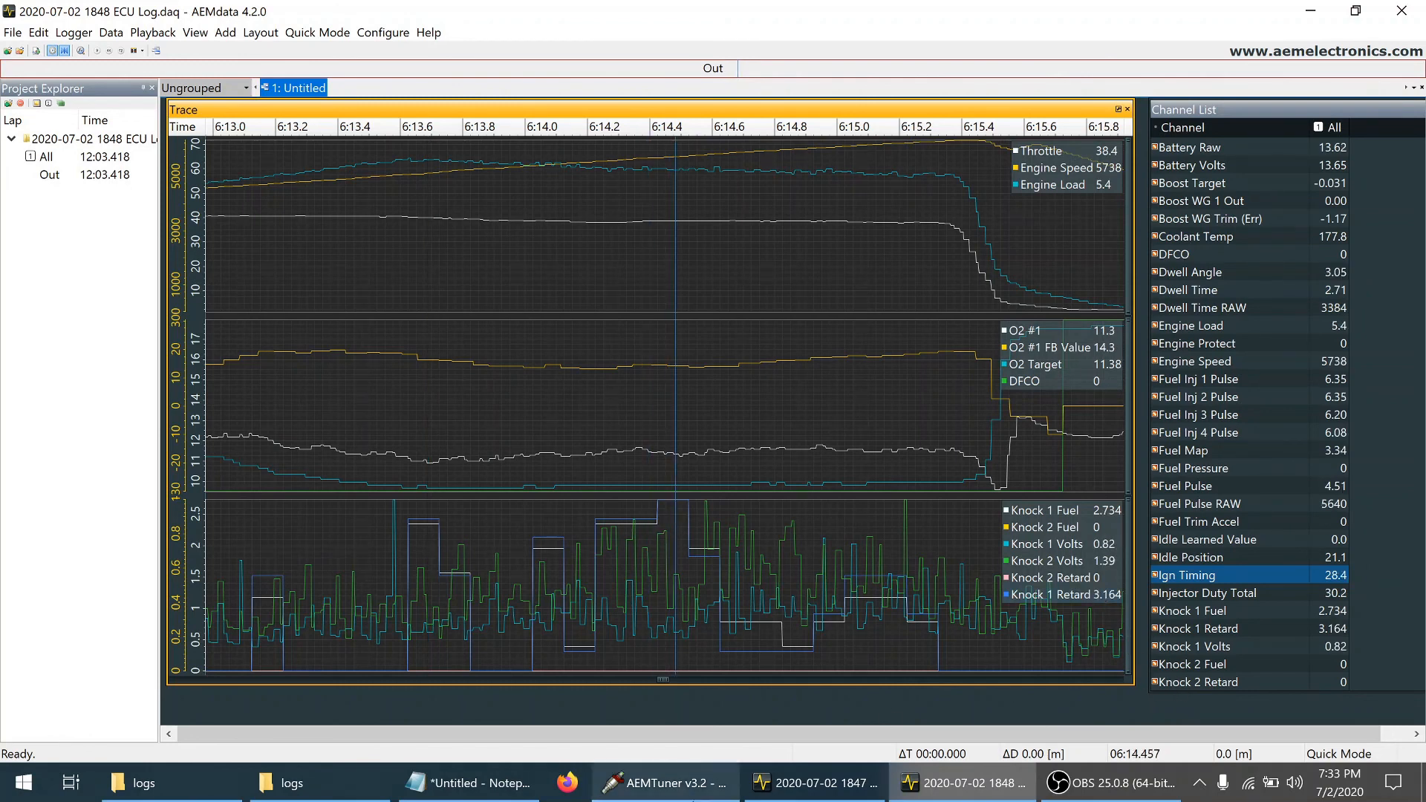
Switch to AEMTuner and undo the timing reductions in the ignition map's 4400–8400 rpm, 4.1–28.9 psi block
{"action": "left_click", "coordinate": [704, 793]}
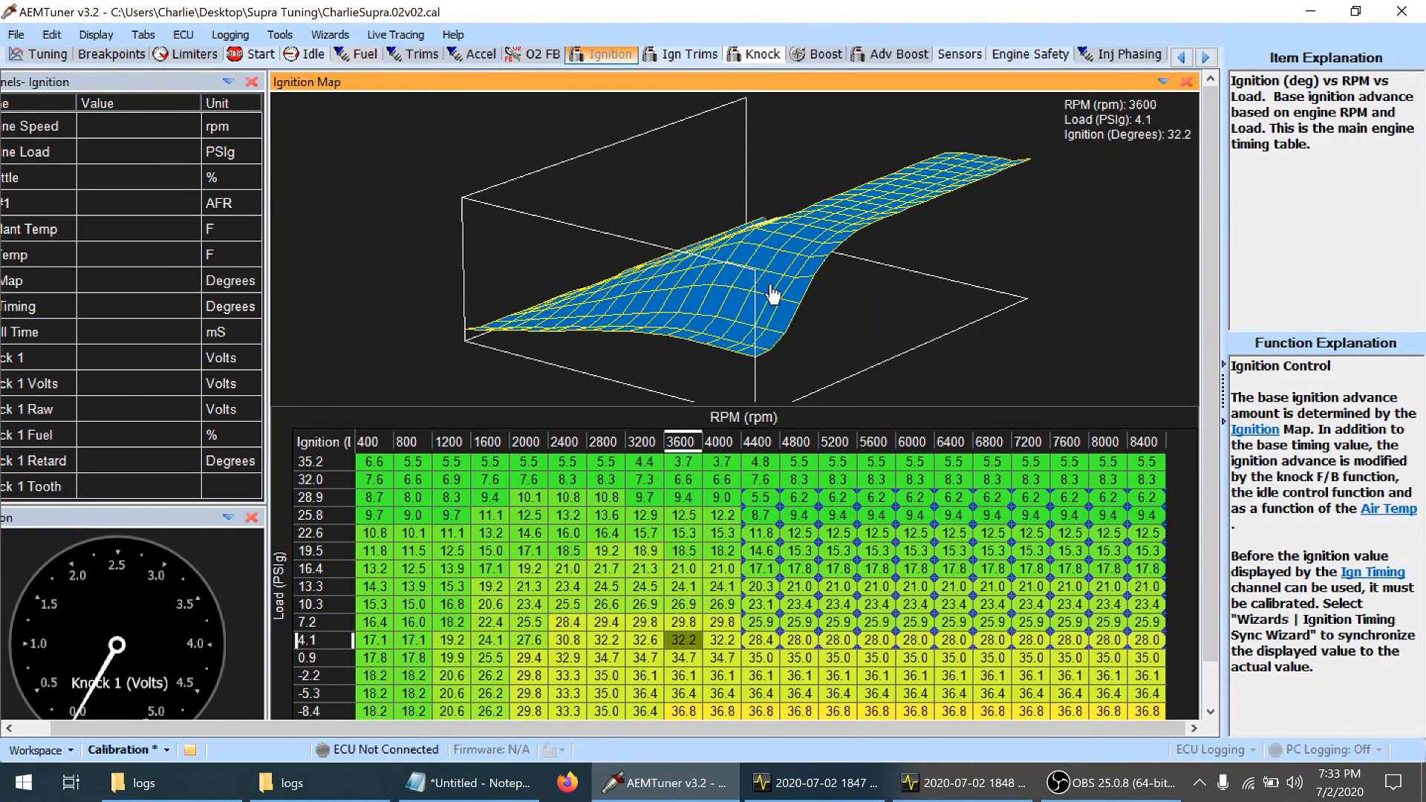
{"action": "left_click_drag", "start_coordinate": [773, 295], "coordinate": [368, 290]}
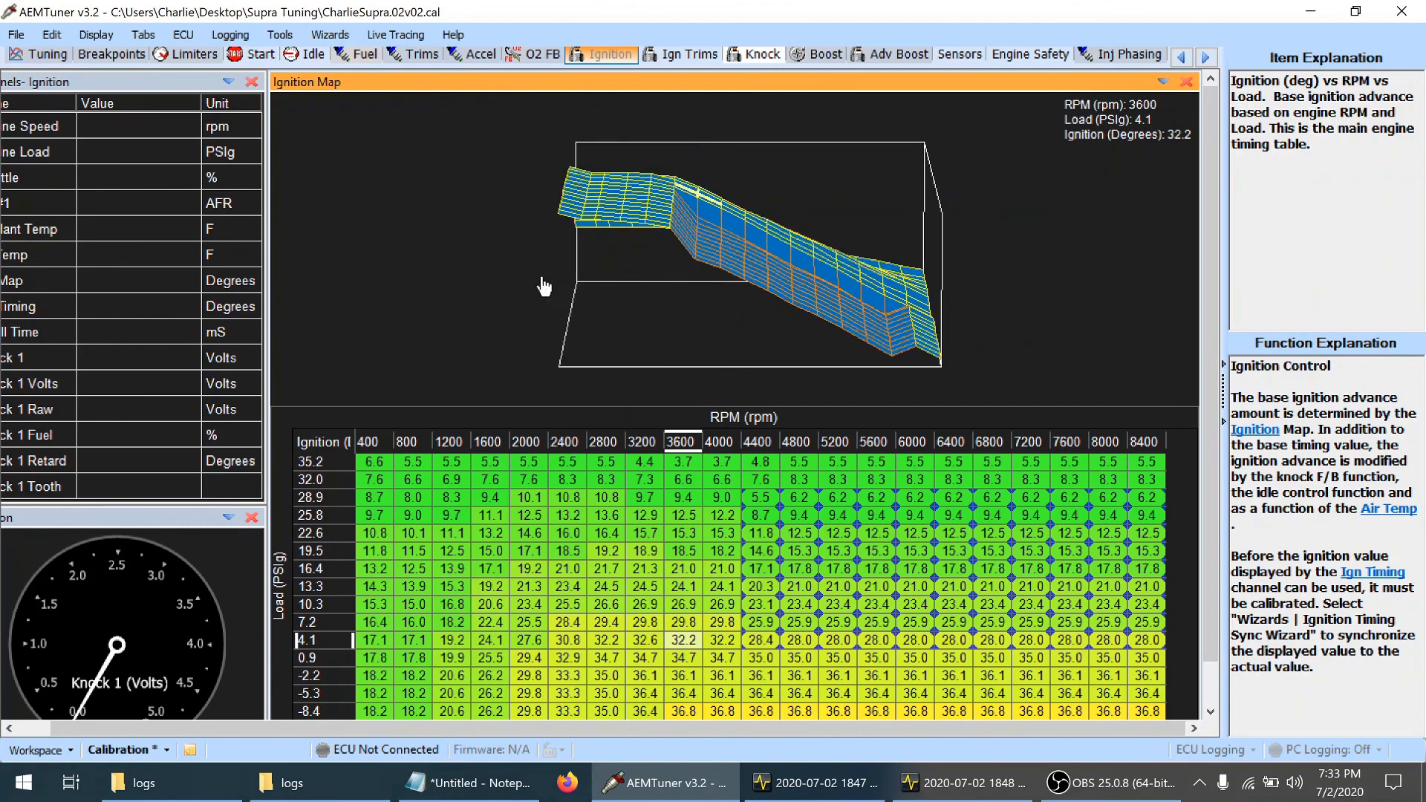
{"action": "left_click", "coordinate": [767, 630]}
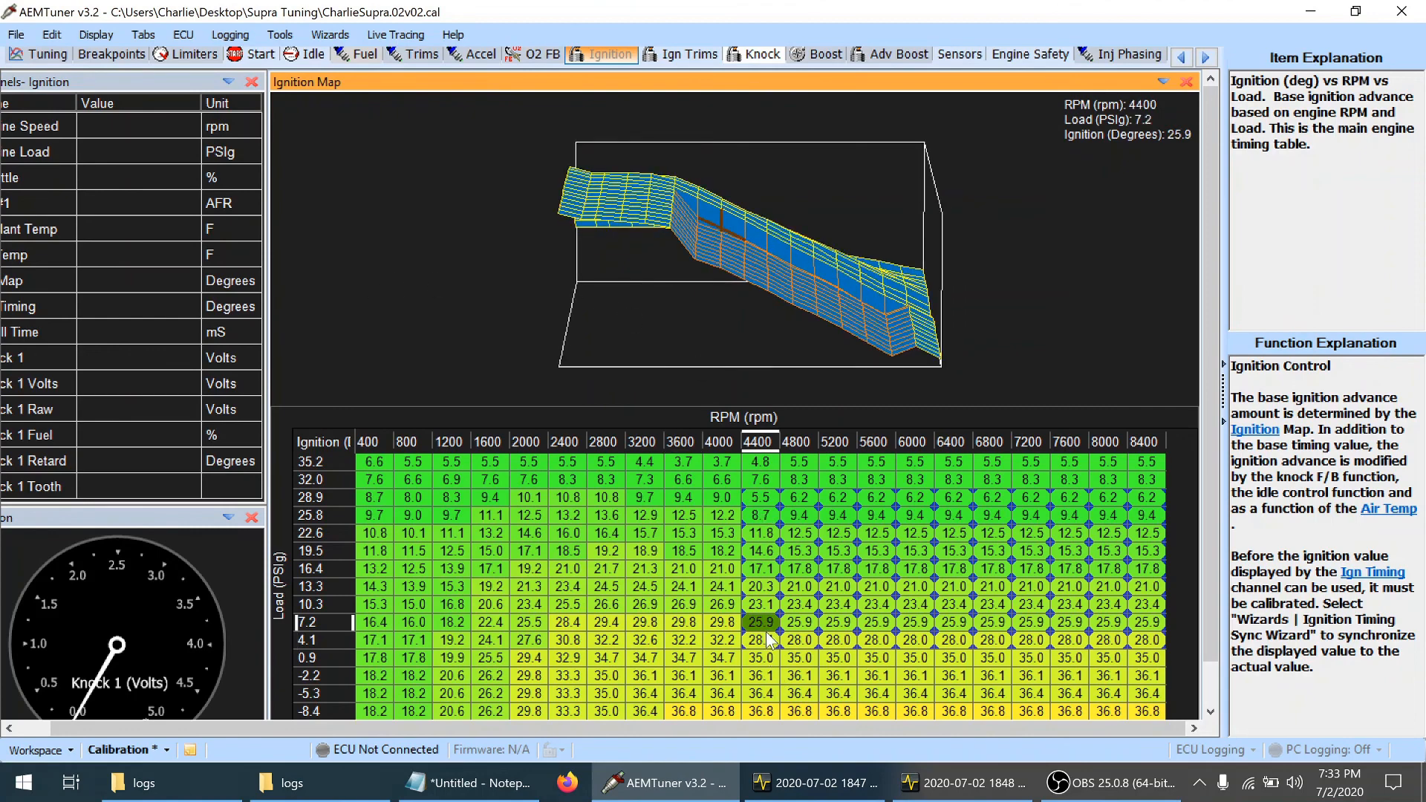
{"action": "left_click", "coordinate": [765, 642]}
{"action": "key", "text": "plus"}
{"action": "key", "text": "plus"}
{"action": "key", "text": "plus"}
{"action": "key", "text": "plus"}
{"action": "key", "text": "plus"}
{"action": "key", "text": "plus"}
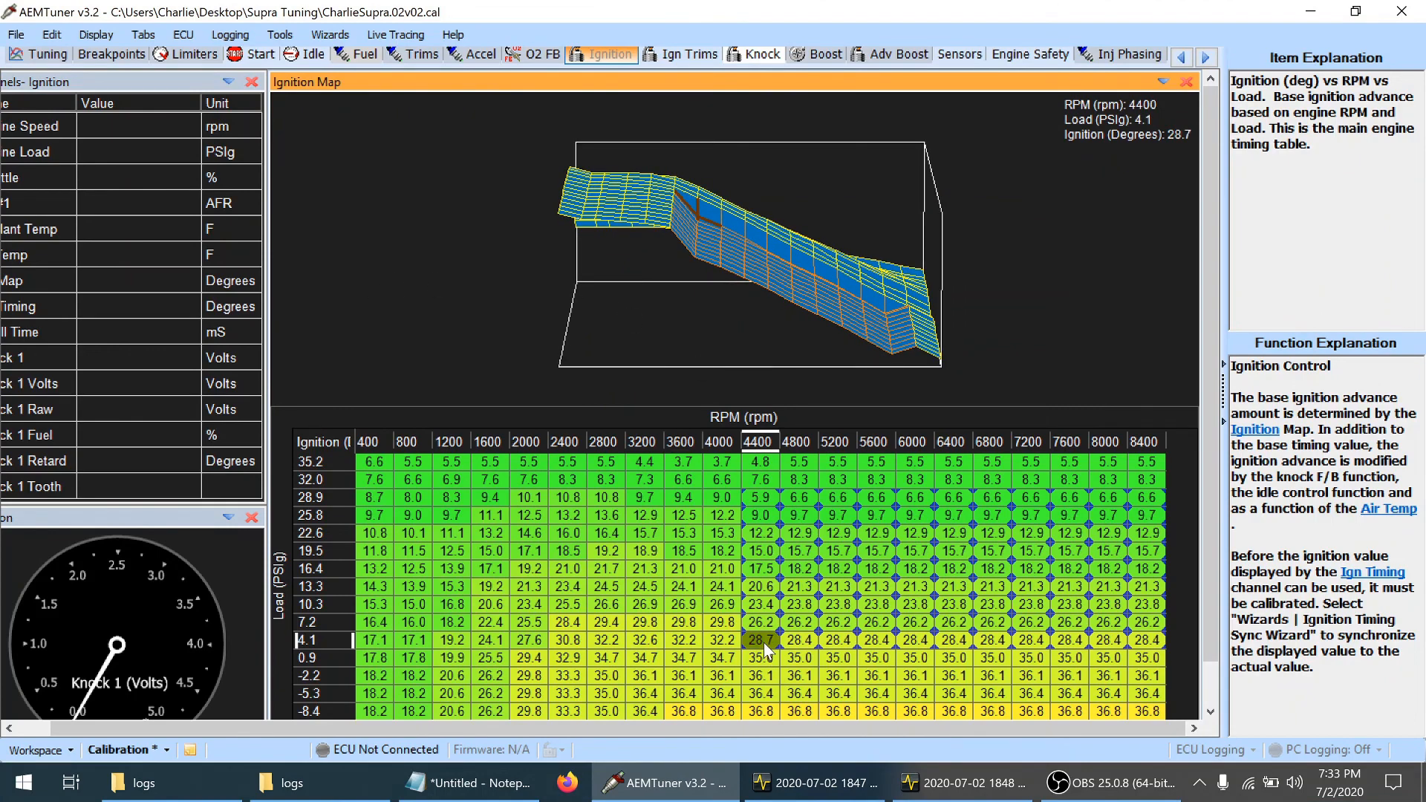
{"action": "key", "text": "plus"}
{"action": "key", "text": "plus"}
{"action": "key", "text": "plus"}
{"action": "key", "text": "plus"}
{"action": "key", "text": "plus"}
{"action": "key", "text": "plus"}
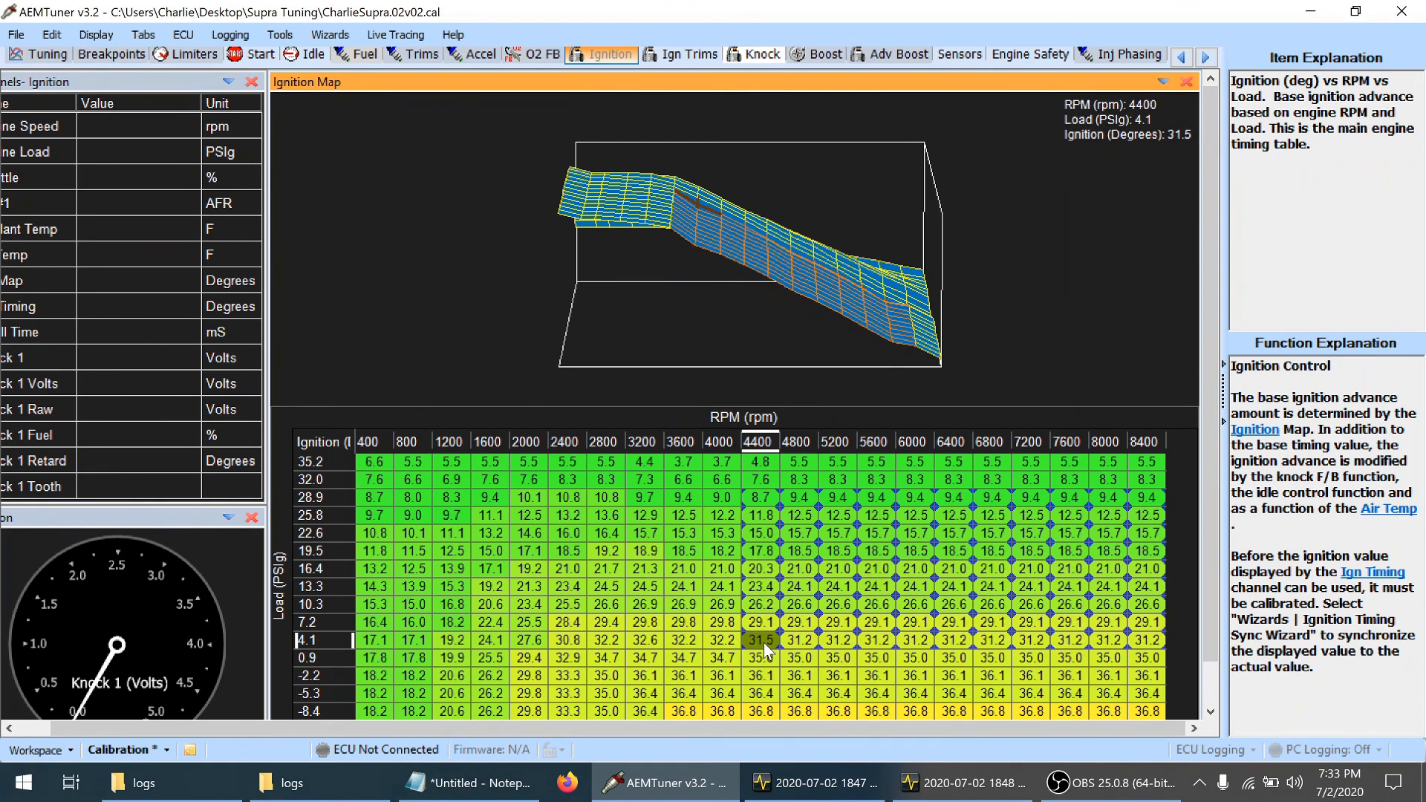
{"action": "key", "text": "plus"}
{"action": "key", "text": "ctrl+s"}
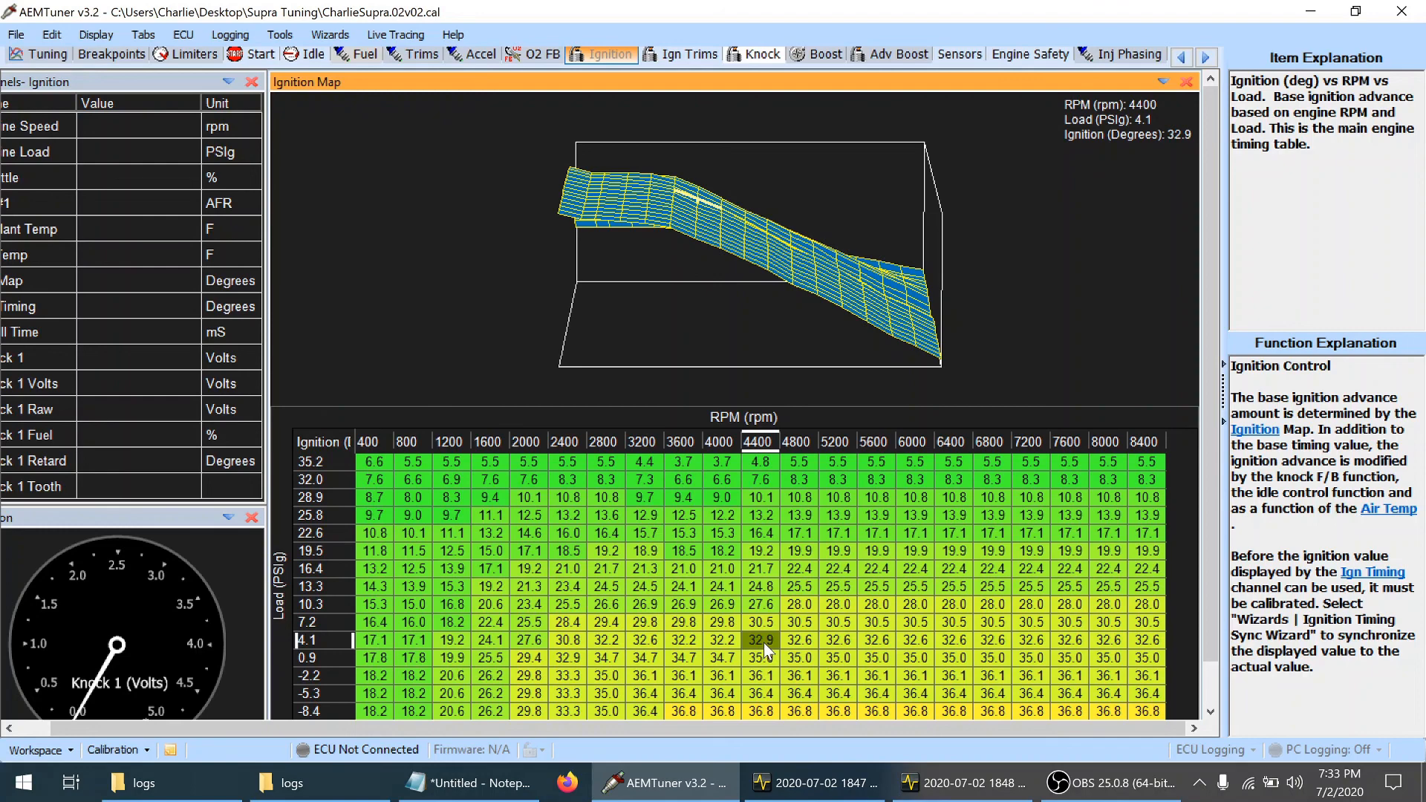
Reduce ignition timing by about 3.5 degrees across 4400–8400 rpm and 4.1–25.8 psi load
{"action": "left_click_drag", "start_coordinate": [764, 643], "coordinate": [1135, 513]}
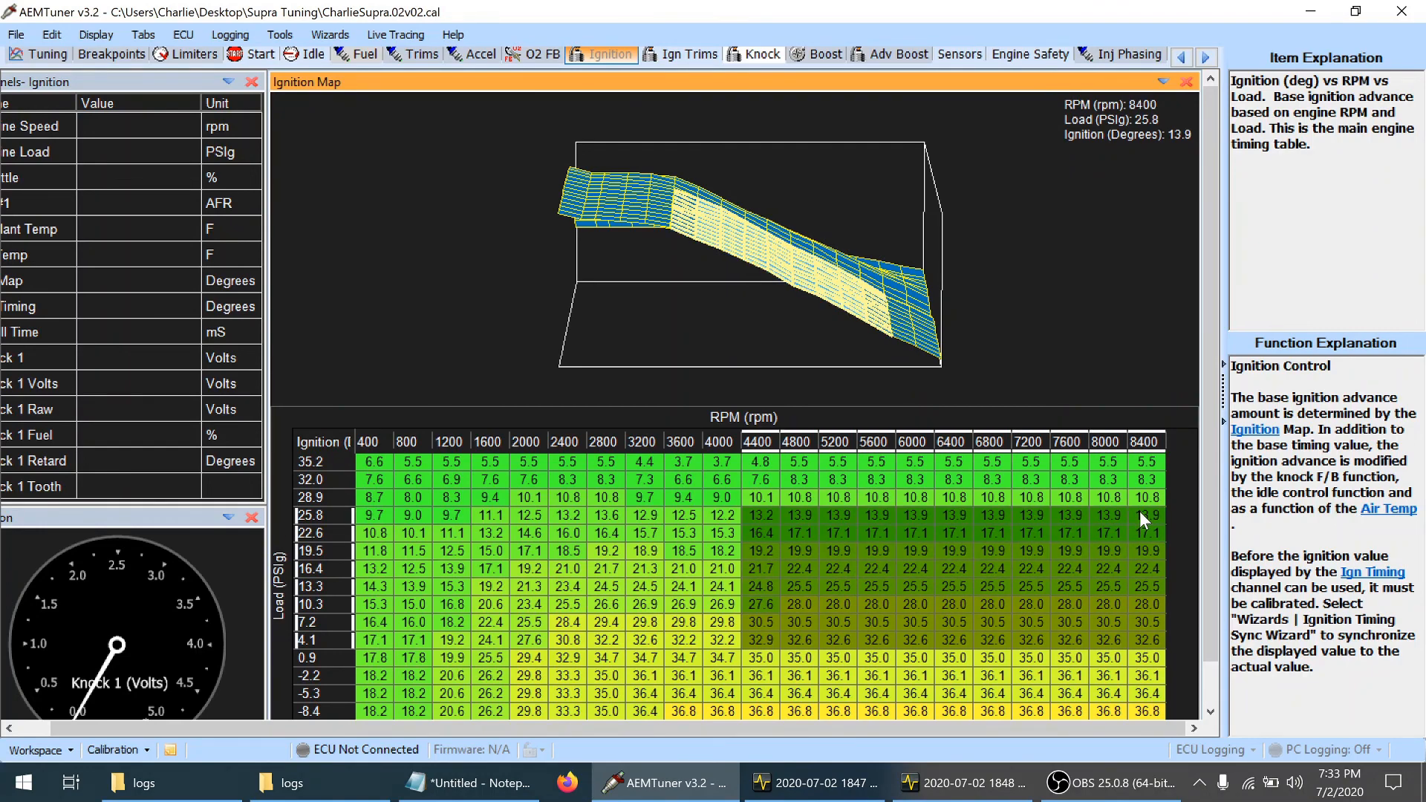
{"action": "key", "text": "minus"}
{"action": "key", "text": "minus"}
{"action": "key", "text": "minus"}
{"action": "key", "text": "minus"}
{"action": "key", "text": "minus"}
{"action": "key", "text": "minus"}
{"action": "key", "text": "minus"}
{"action": "key", "text": "minus"}
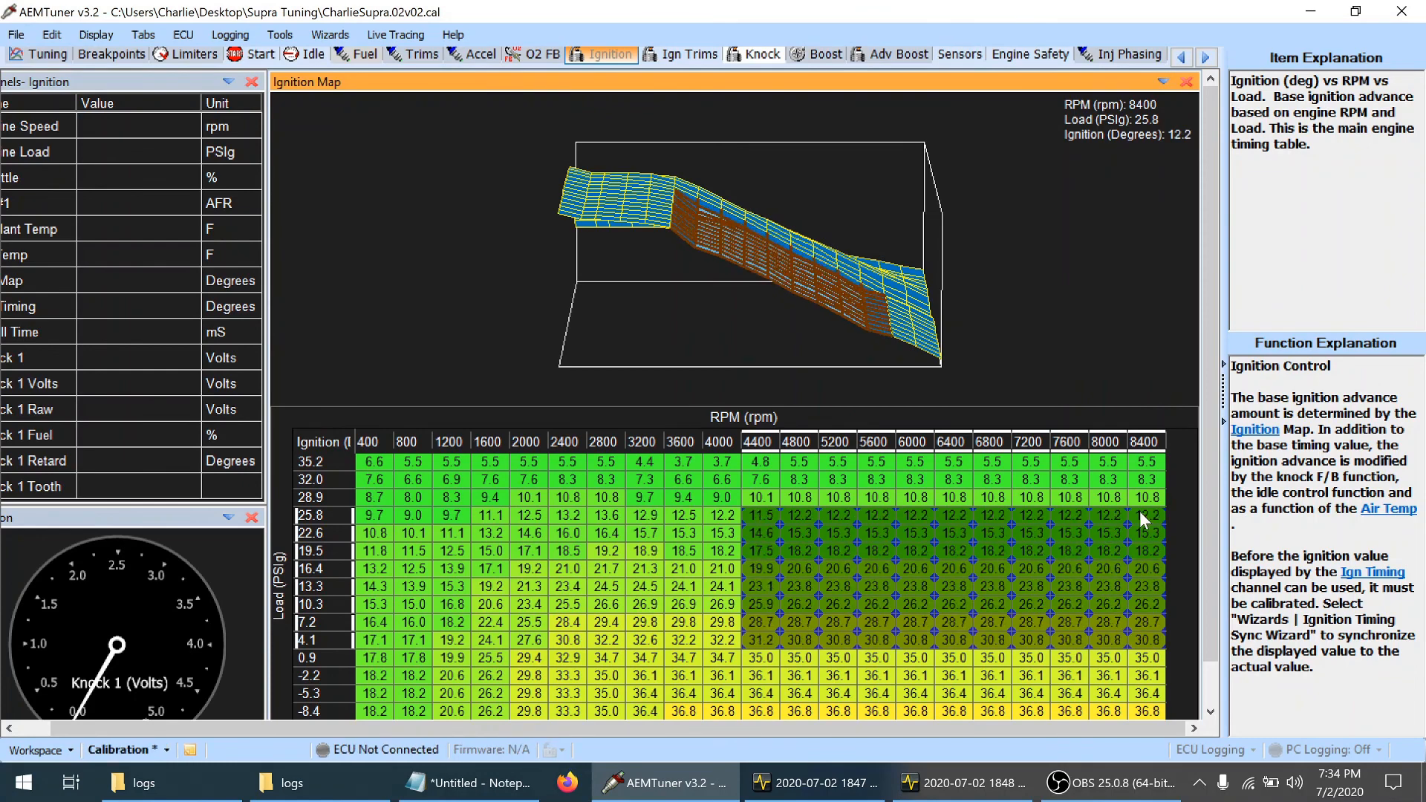
{"action": "key", "text": "minus"}
{"action": "key", "text": "minus"}
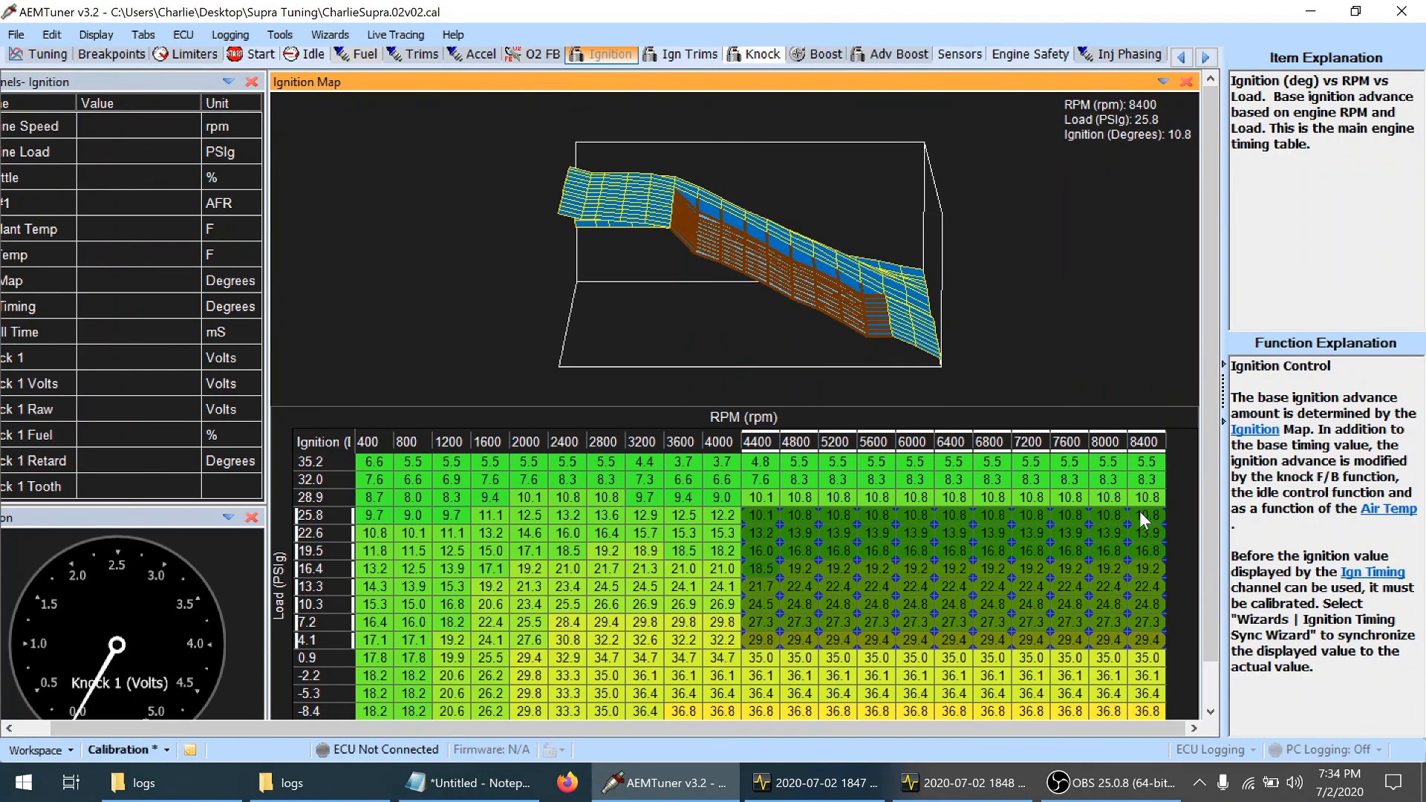
{"action": "key", "text": "minus"}
{"action": "left_click", "coordinate": [808, 523]}
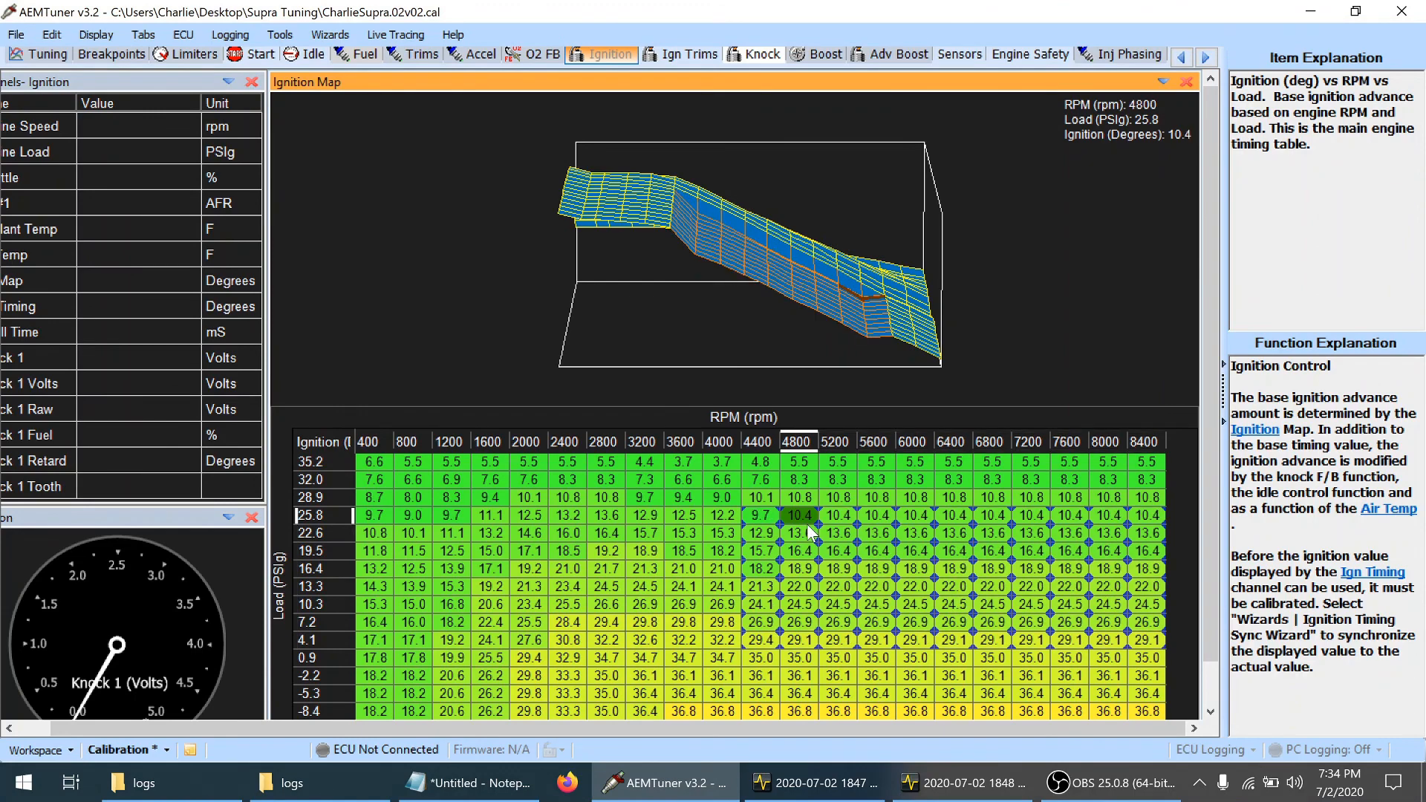
Lower timing at 4400–8400 rpm by about 0.7 degrees in the 28.9 and 32.0 psi load rows
{"action": "mouse_move", "coordinate": [764, 494]}
{"action": "left_mouse_down"}
{"action": "mouse_move", "coordinate": [1170, 498]}
{"action": "mouse_move", "coordinate": [1162, 489]}
{"action": "left_mouse_up"}
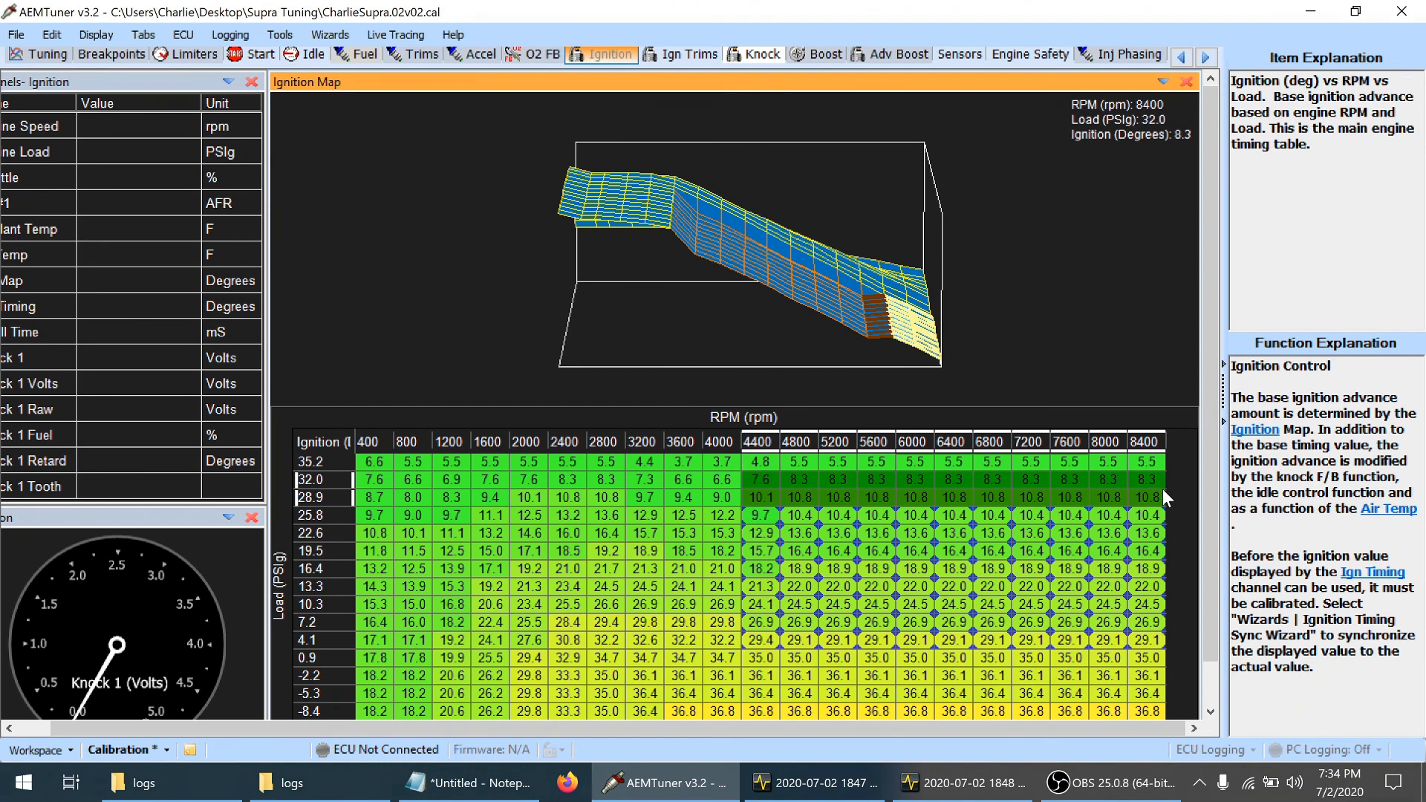
{"action": "key", "text": "minus"}
{"action": "key", "text": "minus"}
{"action": "key", "text": "minus"}
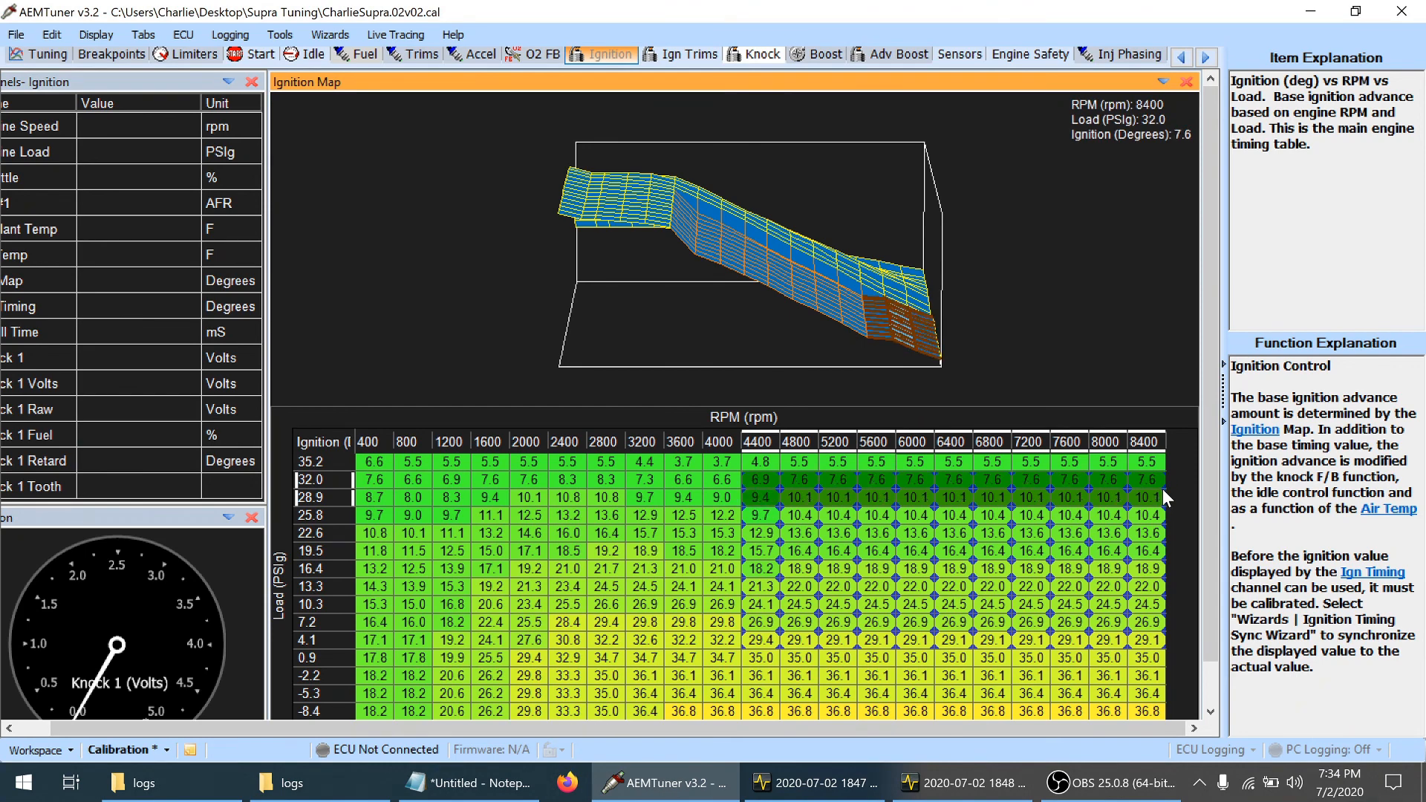
Reduce ignition timing across 4400–8400 rpm in the 0.9 psi load row to 33.6 degrees
{"action": "left_click", "coordinate": [840, 569]}
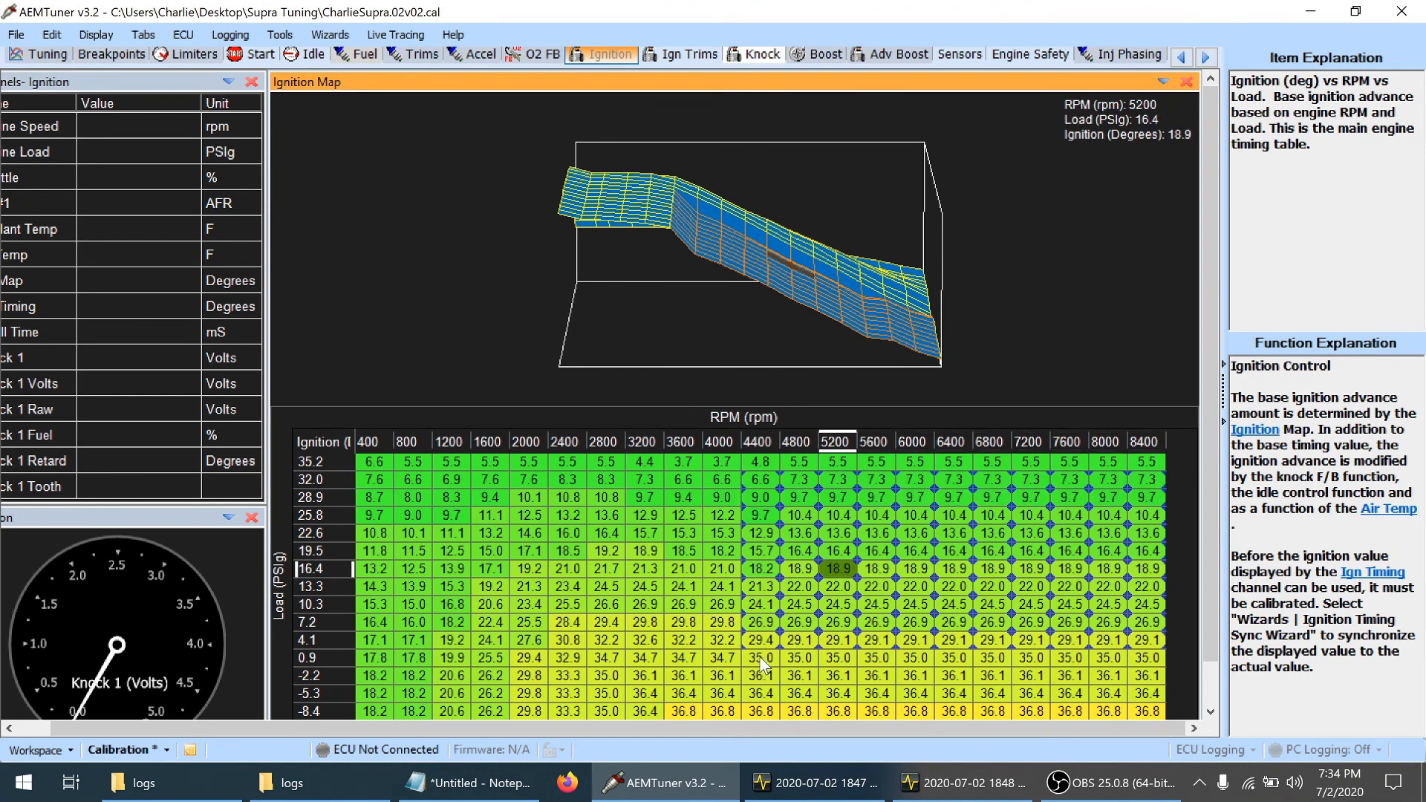
{"action": "left_click_drag", "start_coordinate": [761, 659], "coordinate": [1208, 652]}
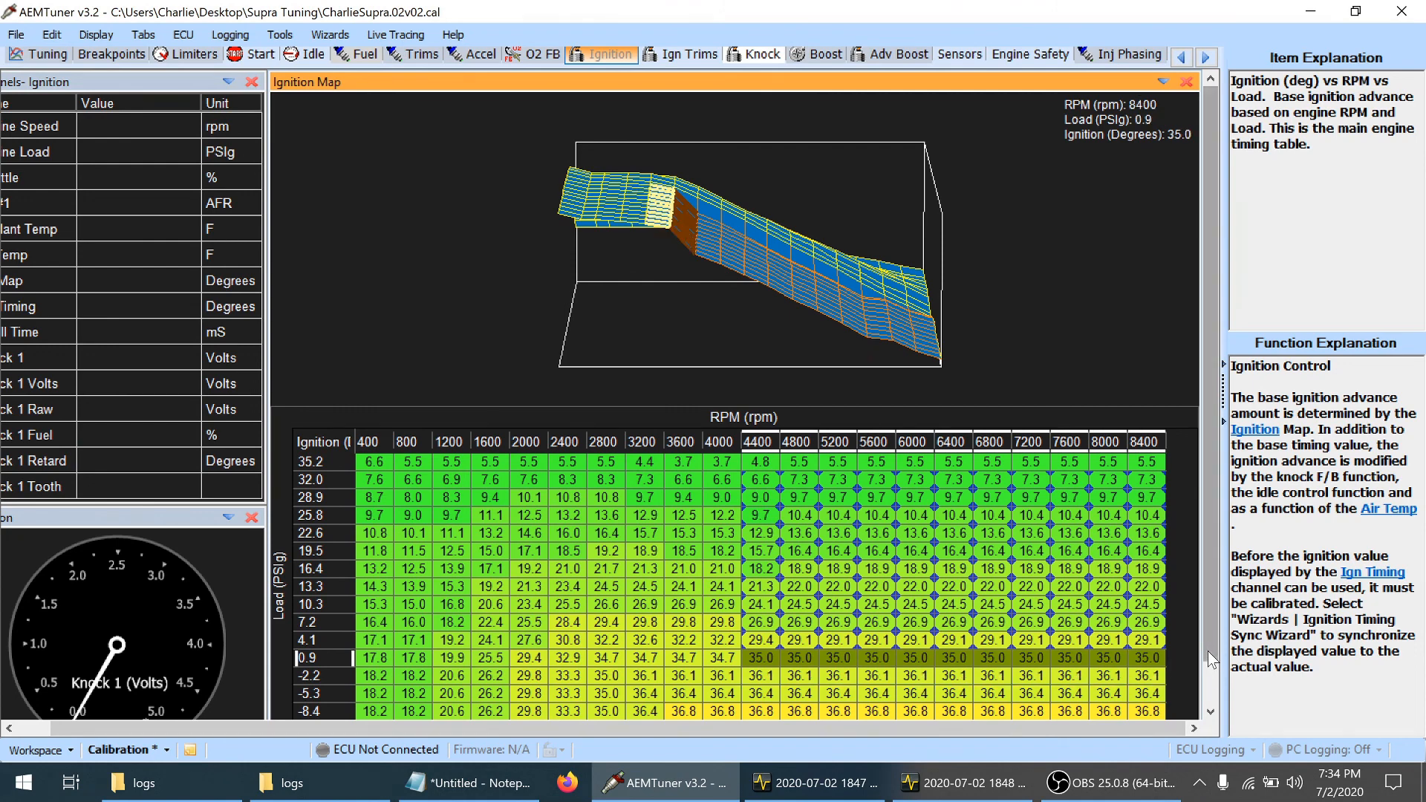
{"action": "key", "text": "minus"}
{"action": "key", "text": "minus"}
{"action": "key", "text": "minus"}
{"action": "key", "text": "minus"}
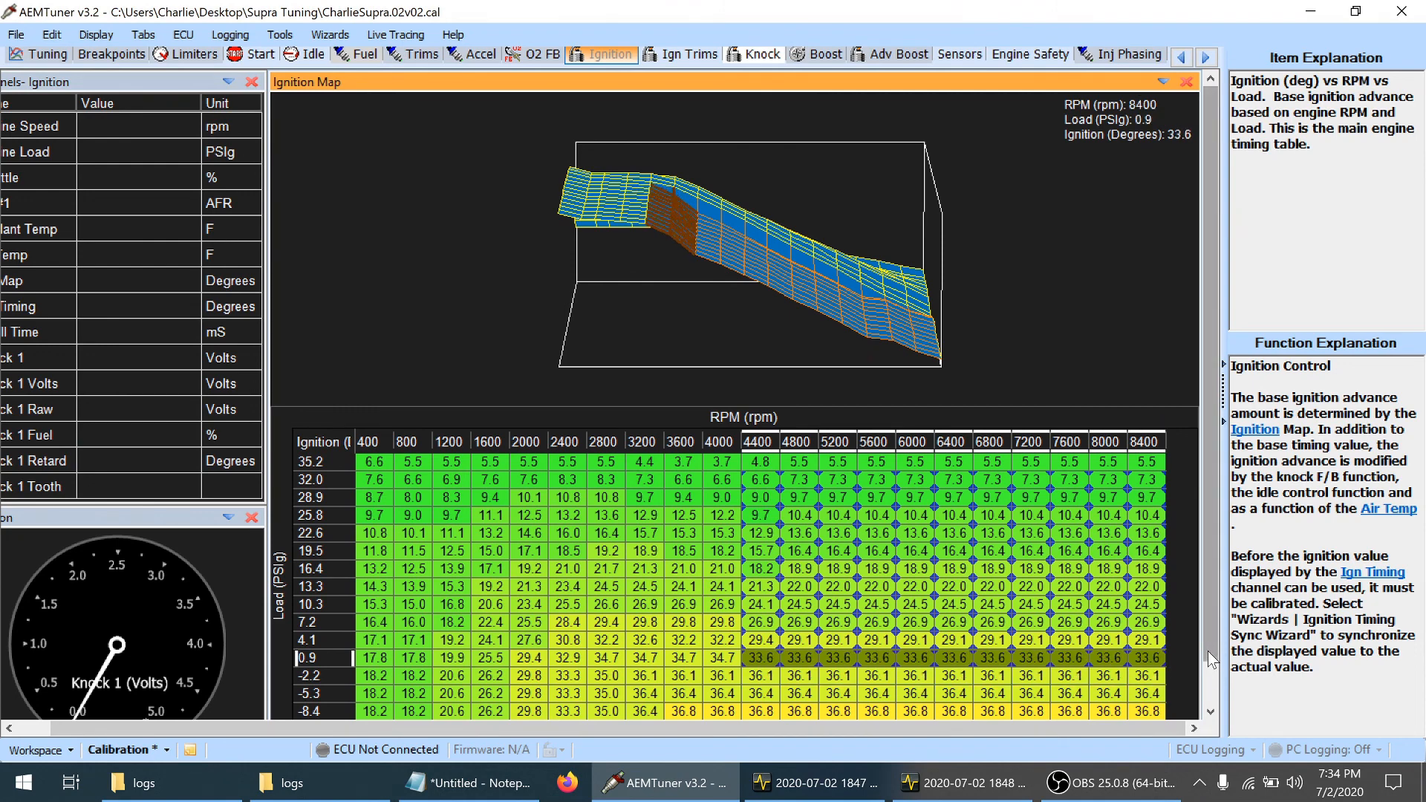
Lower ignition timing at 4000 rpm by about 1.1 degrees from 0.9 to 25.8 psi load, and save the calibration
{"action": "left_click_drag", "start_coordinate": [730, 275], "coordinate": [528, 264]}
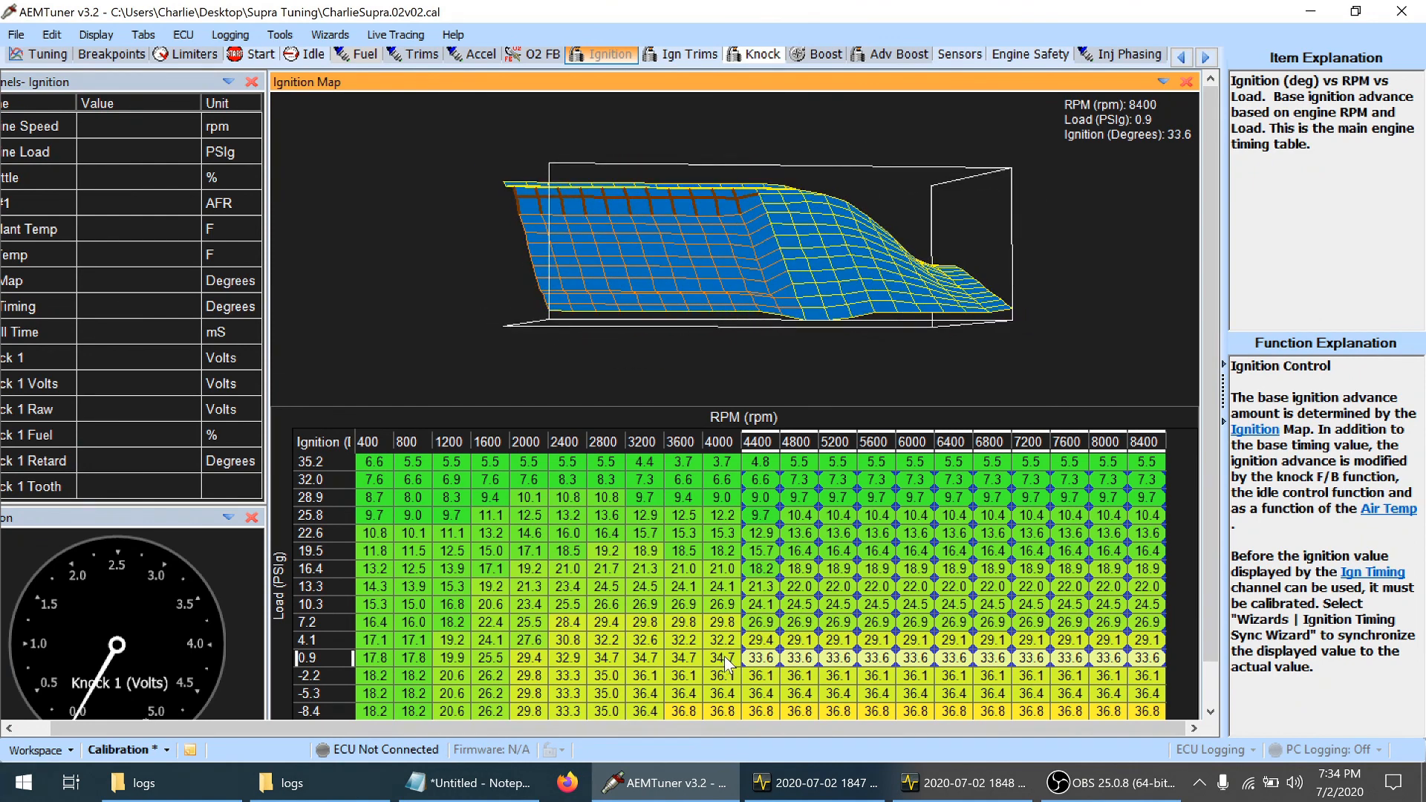
{"action": "left_click_drag", "start_coordinate": [724, 657], "coordinate": [720, 513]}
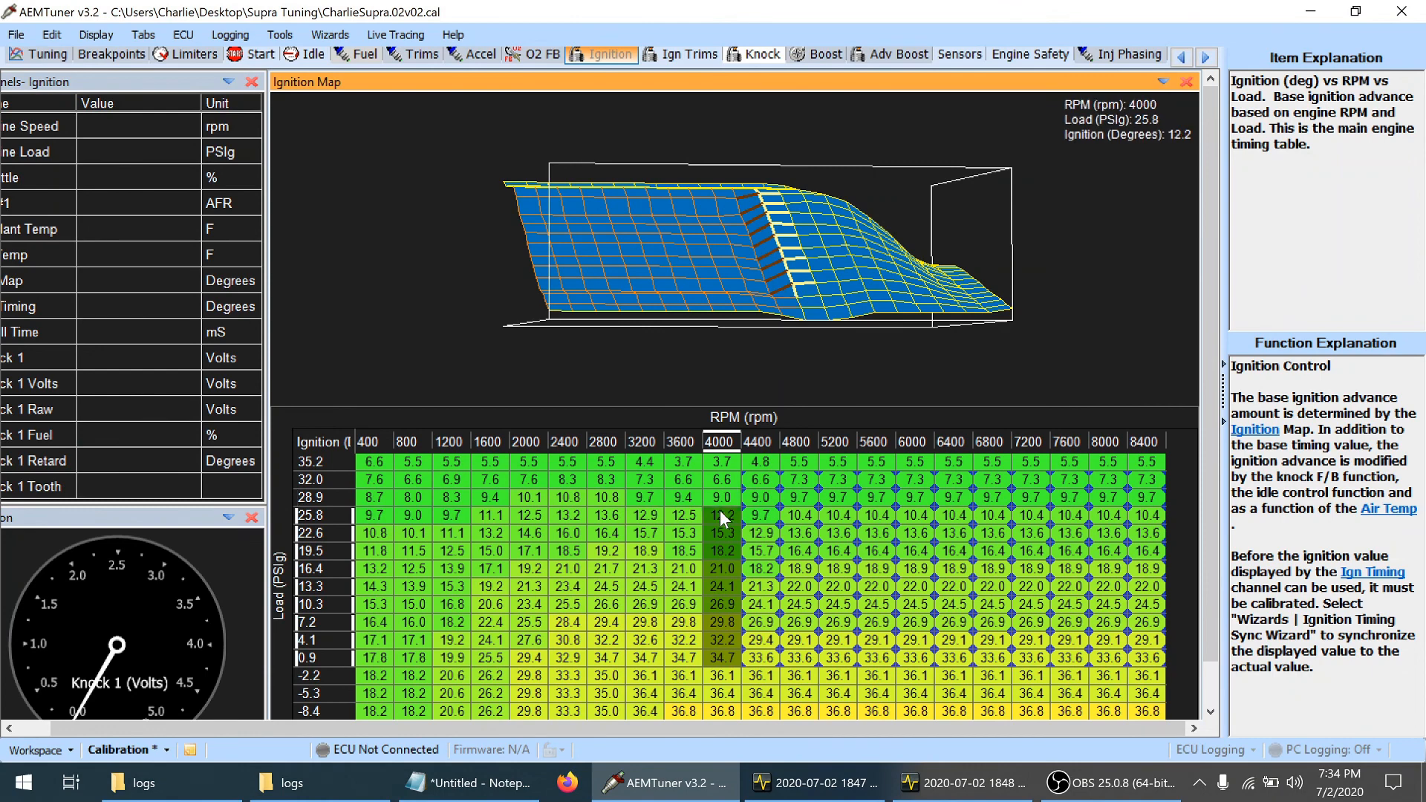
{"action": "key", "text": "minus"}
{"action": "key", "text": "minus"}
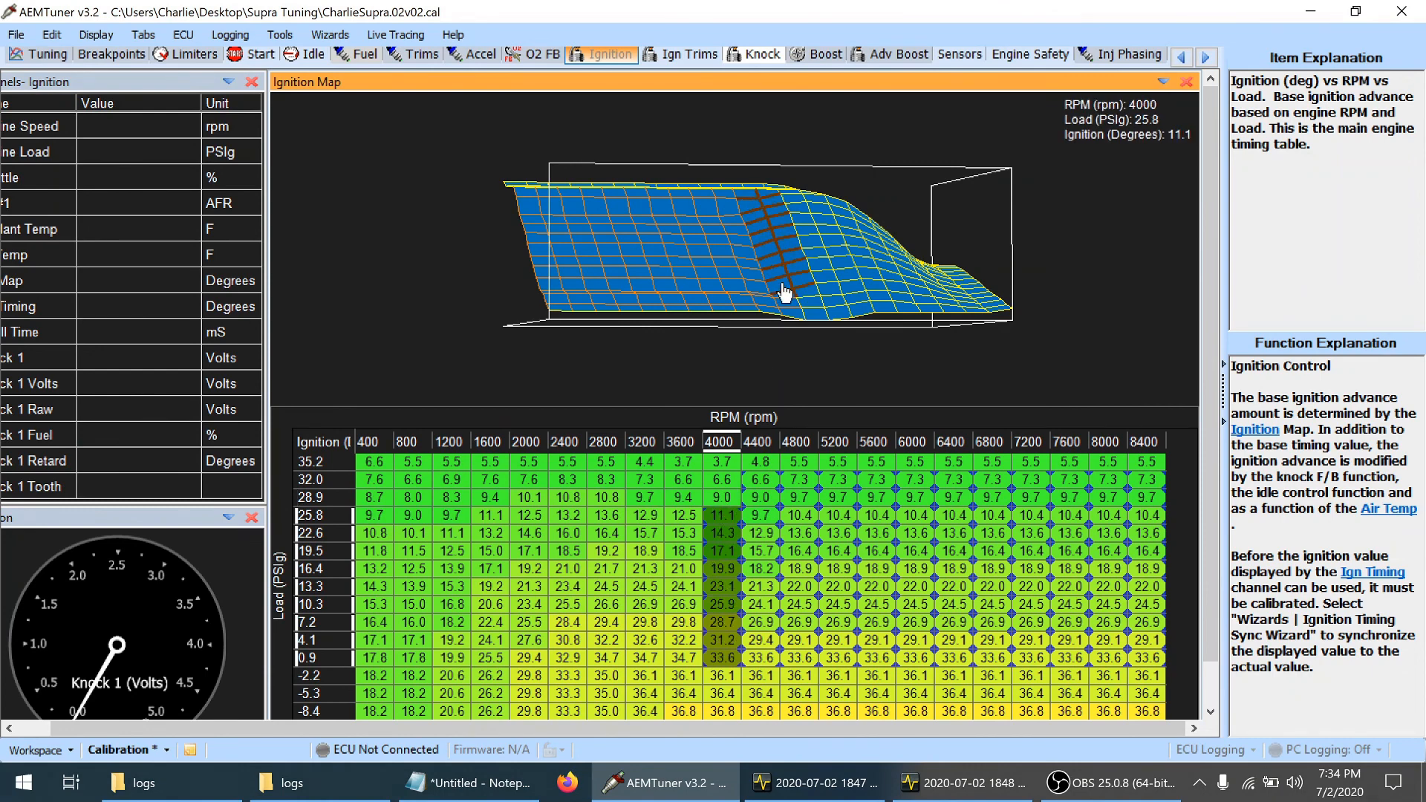
{"action": "key", "text": "minus"}
{"action": "left_click_drag", "start_coordinate": [839, 355], "coordinate": [806, 319]}
{"action": "left_click", "coordinate": [803, 554]}
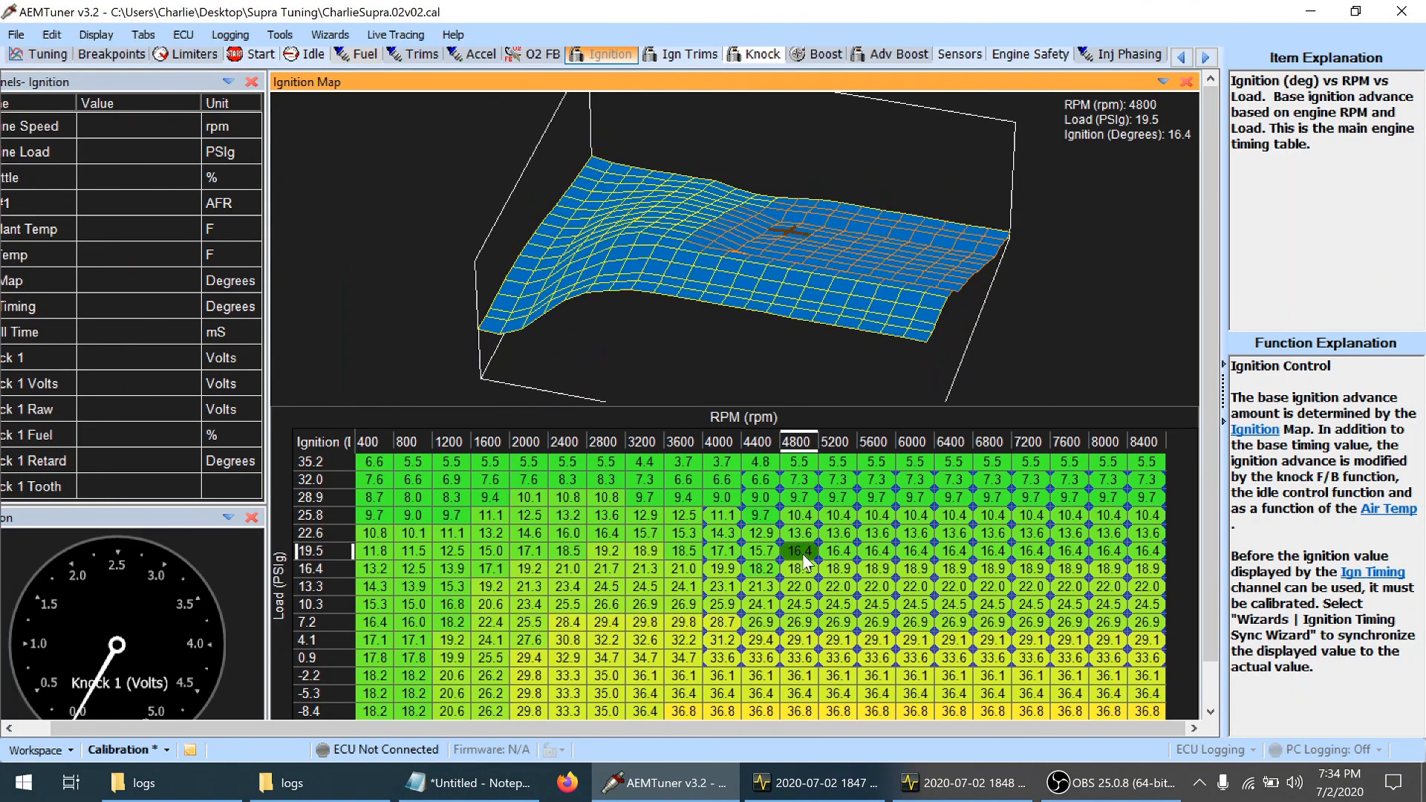
{"action": "key", "text": "ctrl+s"}
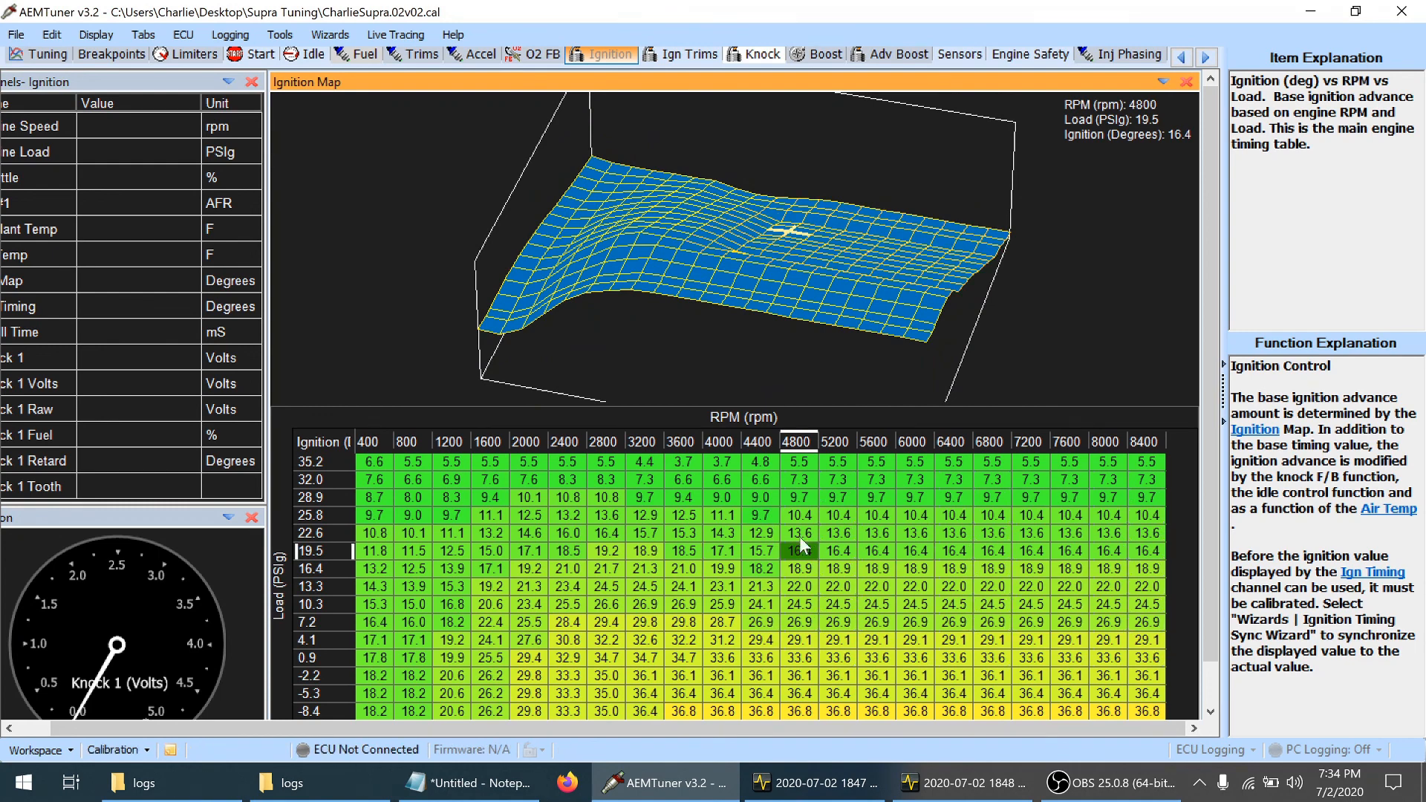
Examine the ignition map surface and the timing cells around 3600–5200 rpm and 10.3–16.4 psi load
{"action": "left_click_drag", "start_coordinate": [821, 268], "coordinate": [595, 236]}
{"action": "left_click", "coordinate": [762, 604]}
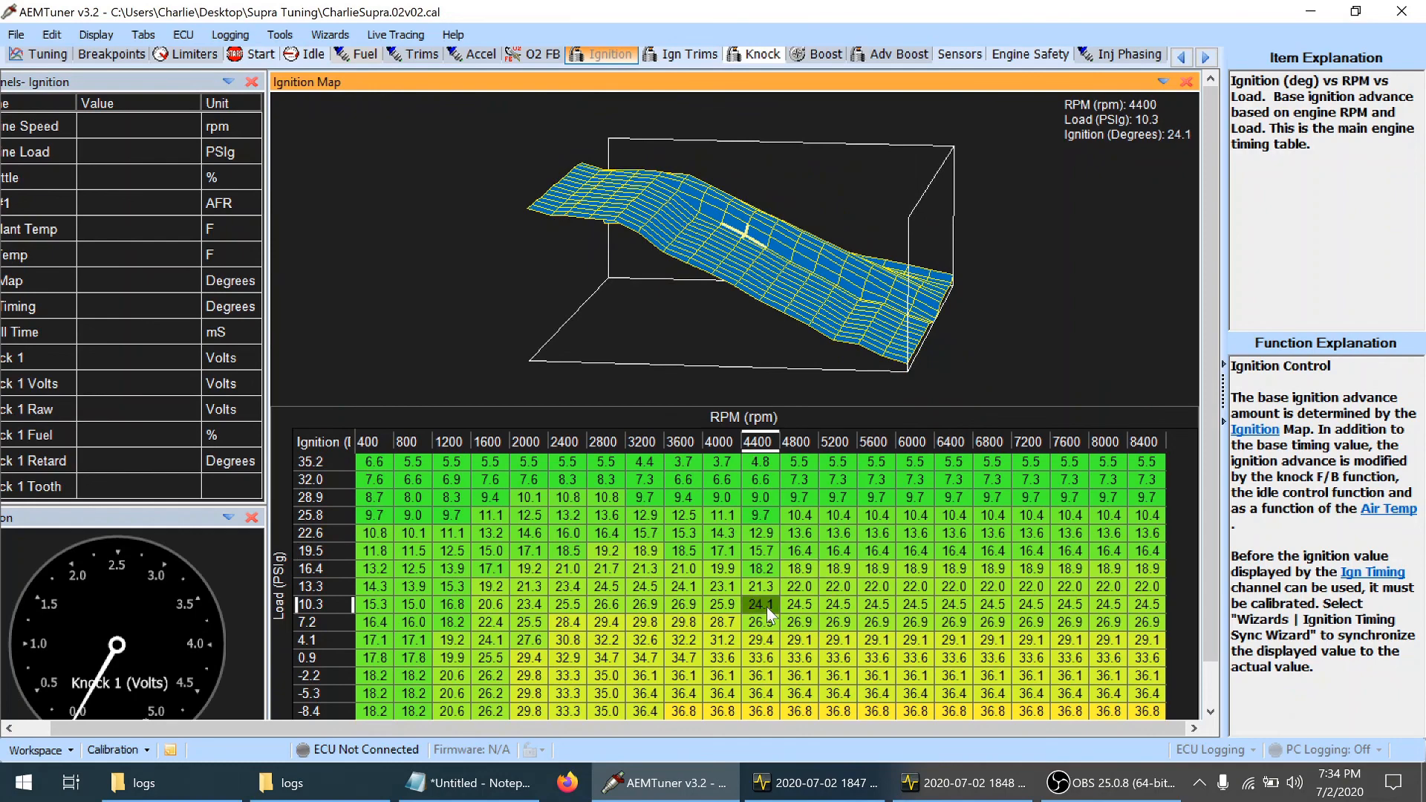
{"action": "key", "text": "Left"}
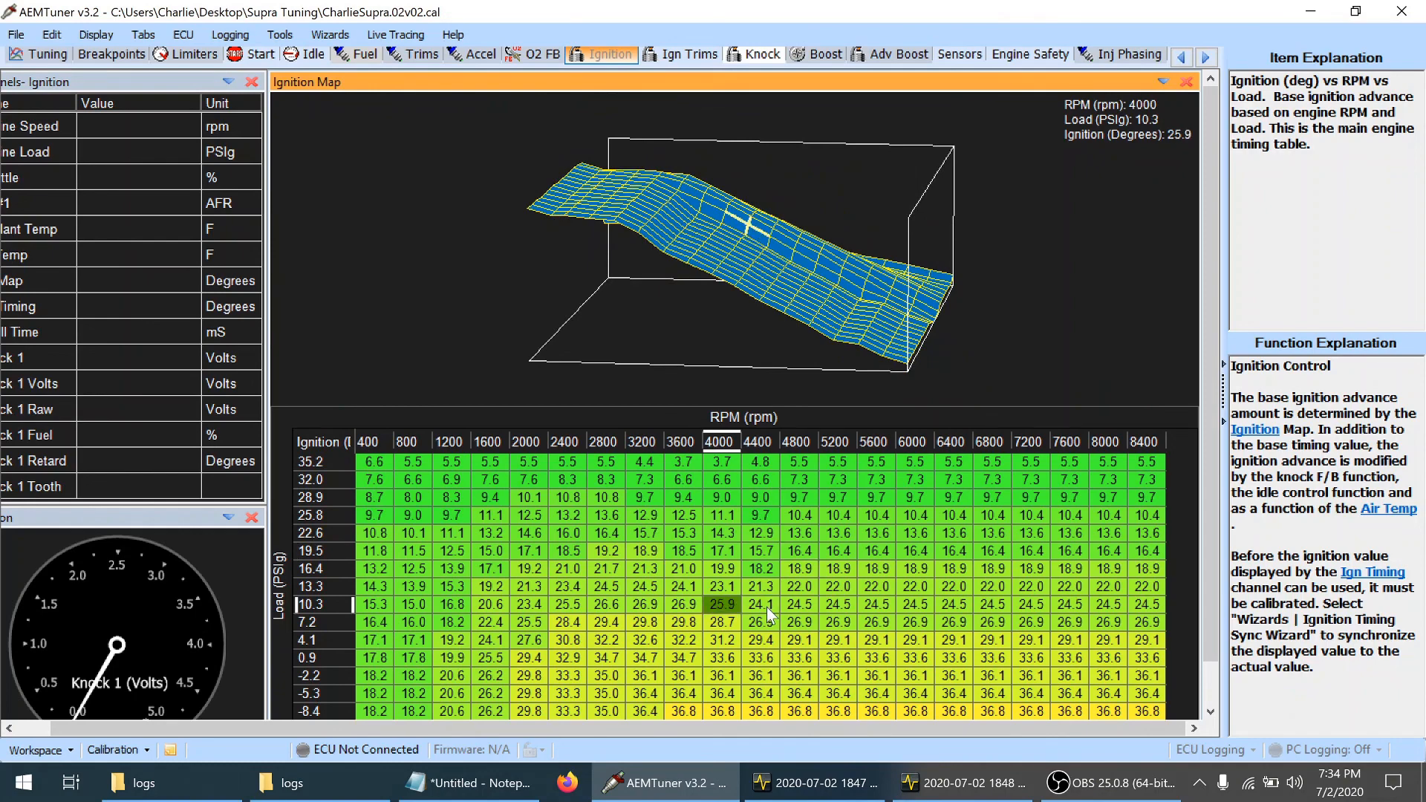
{"action": "key", "text": "Left"}
{"action": "key", "text": "Right"}
{"action": "key", "text": "Right"}
{"action": "key", "text": "Right"}
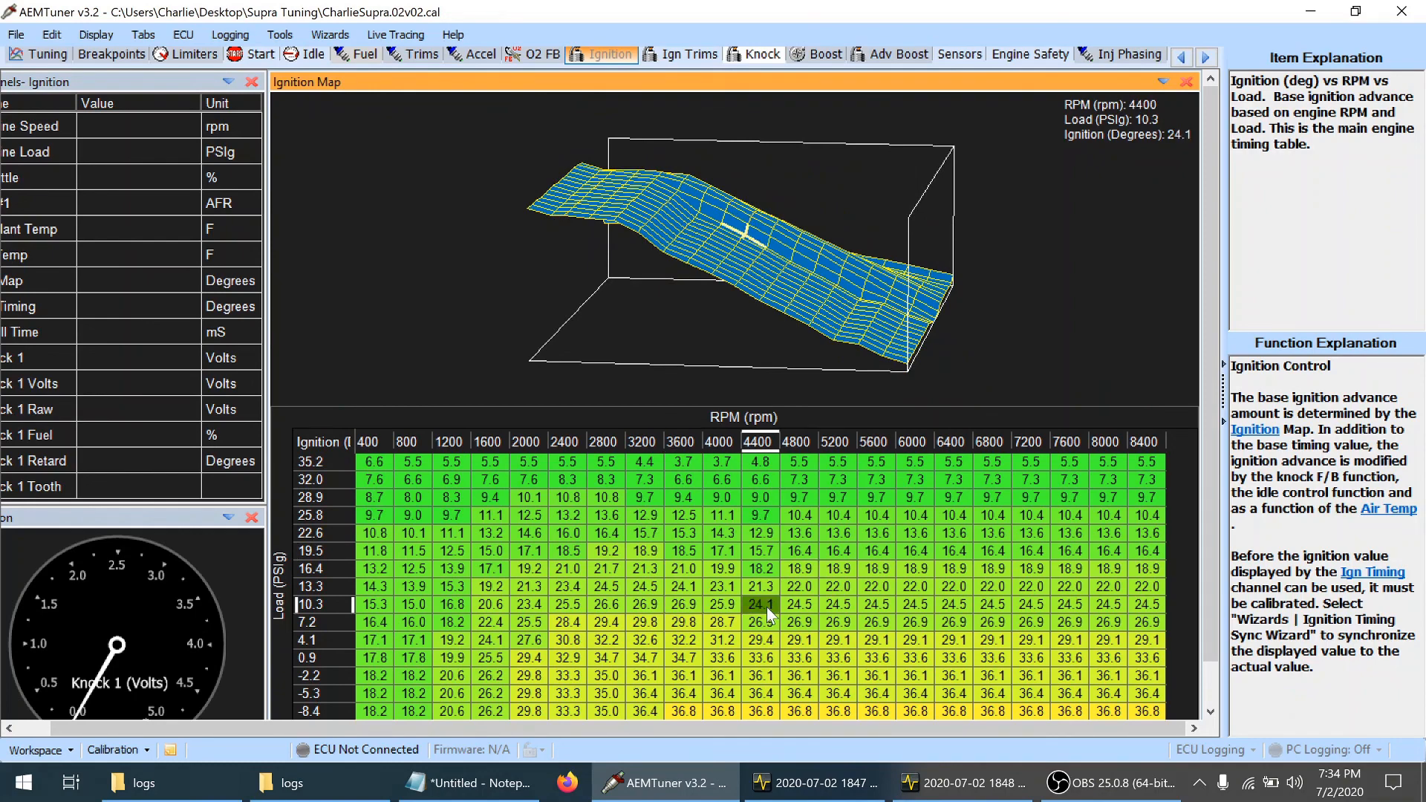
{"action": "key", "text": "Left"}
{"action": "key", "text": "Up"}
{"action": "key", "text": "Right"}
{"action": "key", "text": "Right"}
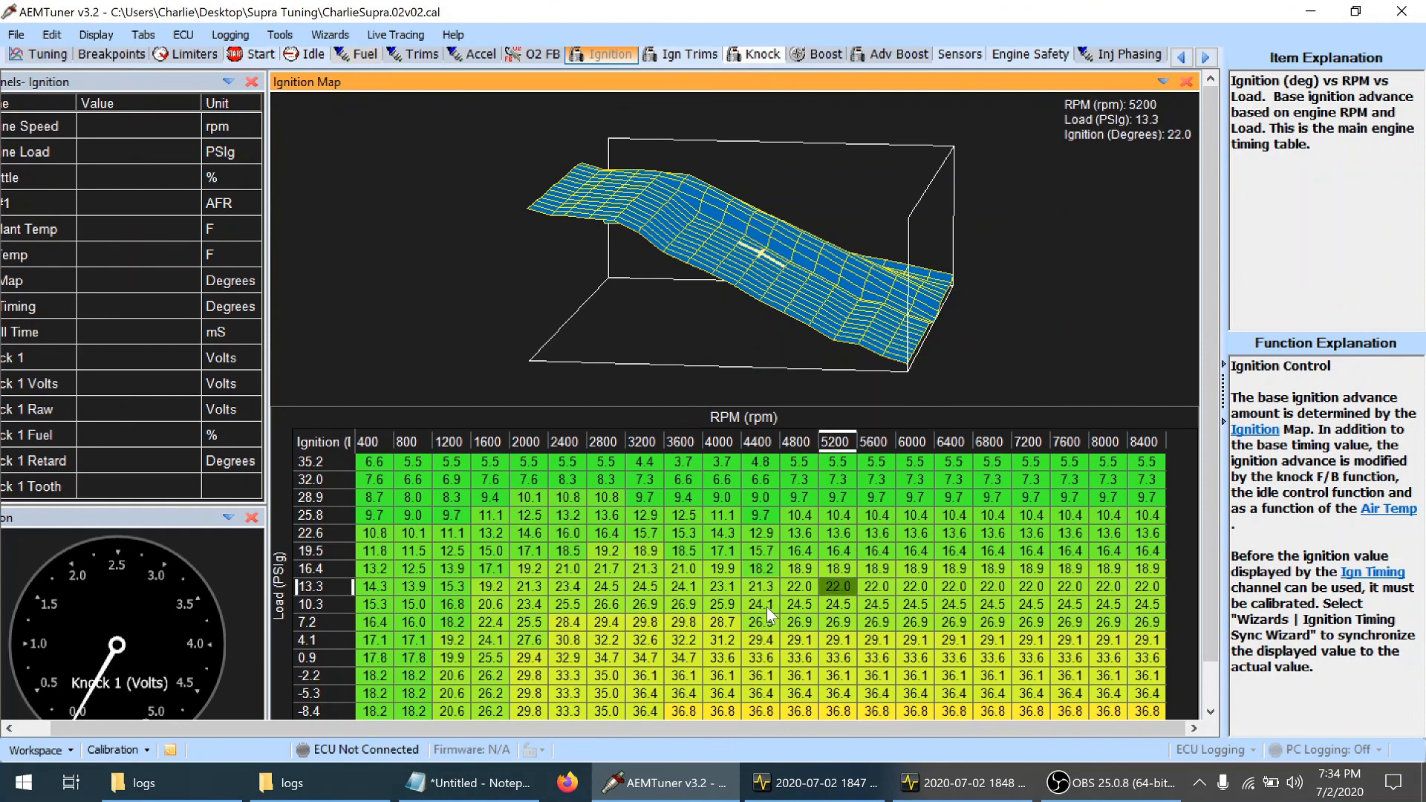
{"action": "key", "text": "Up"}
{"action": "key", "text": "Left"}
{"action": "key", "text": "Left"}
{"action": "key", "text": "Left"}
Lower ignition timing at 4000 rpm by one increment, about 0.4 degrees, from 4.1 to 13.3 psi load
{"action": "key", "text": "Down"}
{"action": "key", "text": "Down"}
{"action": "key", "text": "Down"}
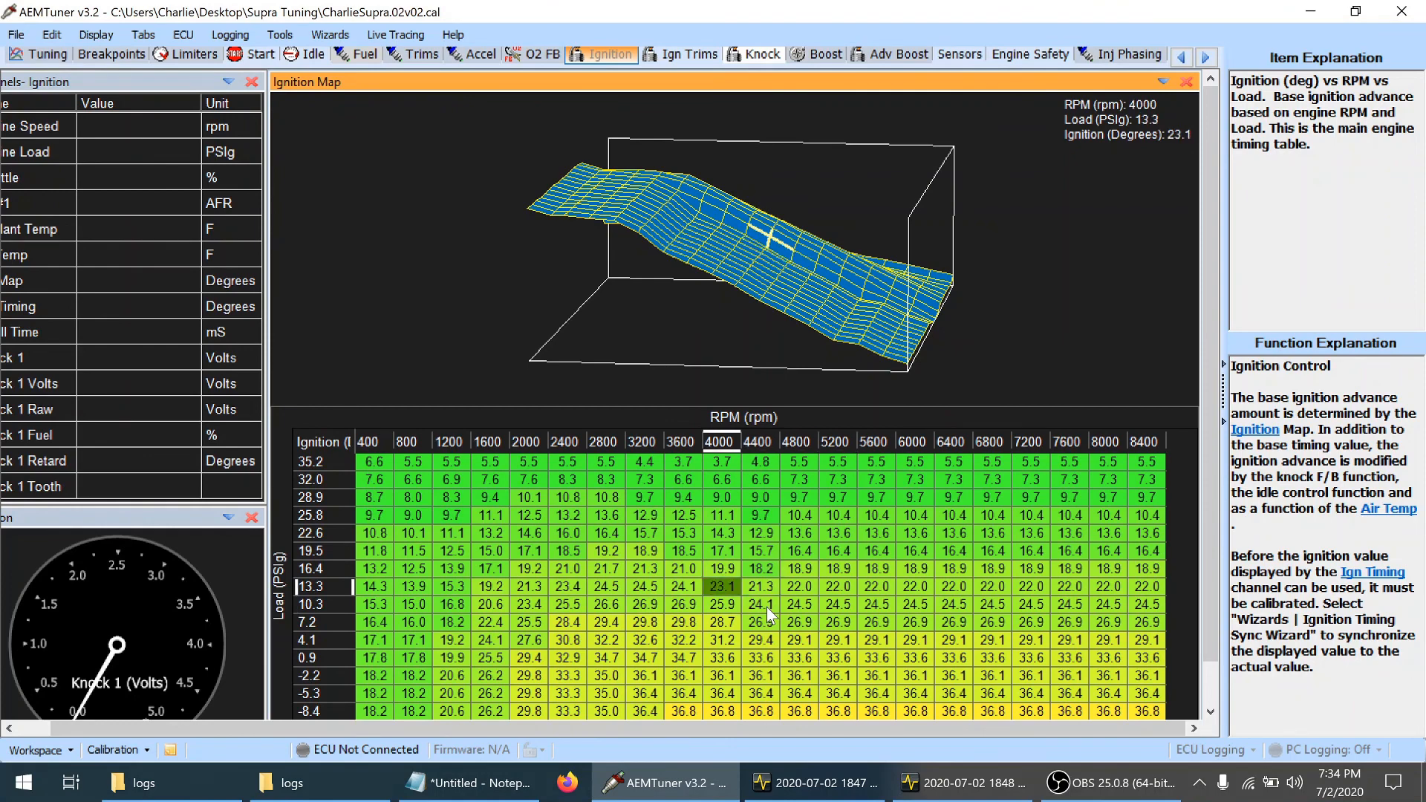
{"action": "key", "text": "Down"}
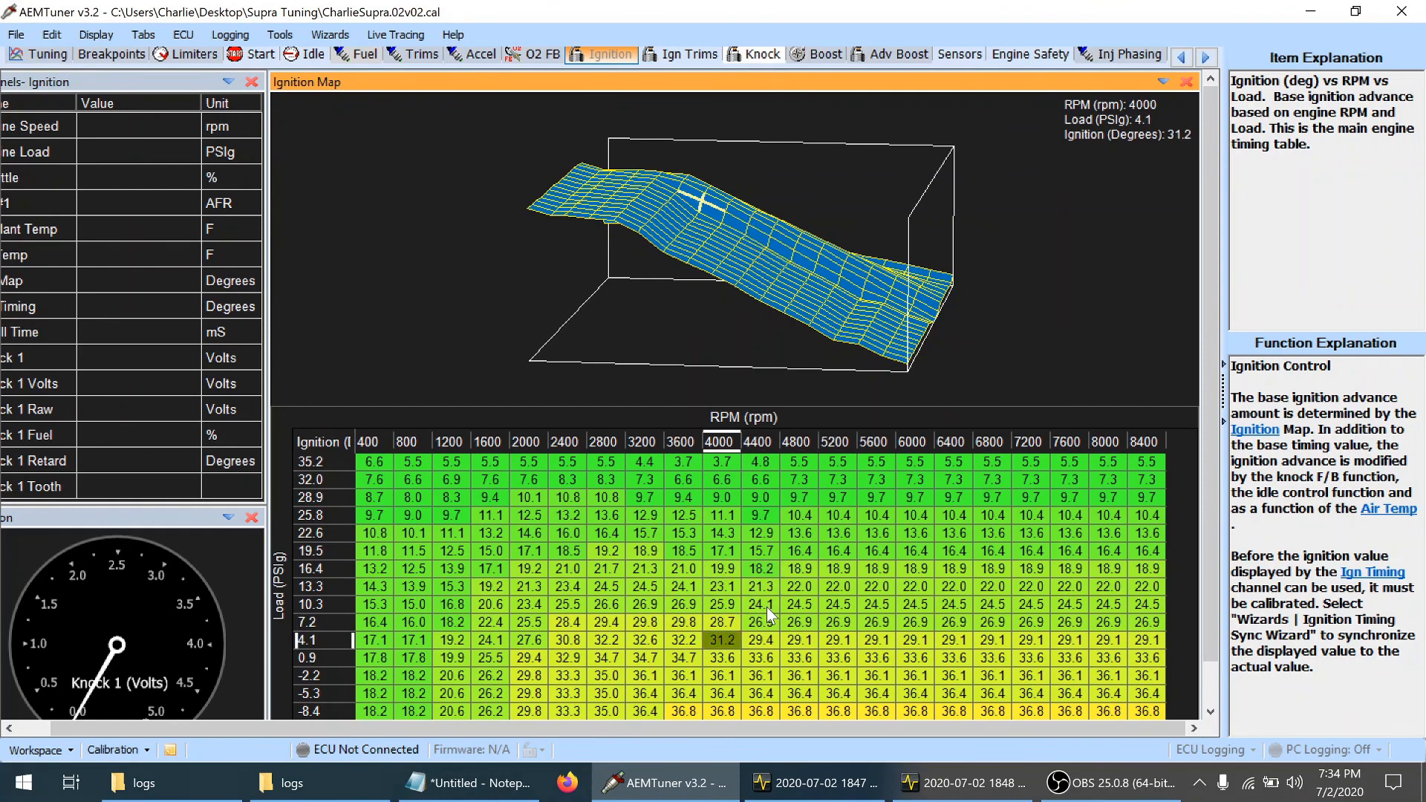
{"action": "key", "text": "shift+Up"}
{"action": "key", "text": "shift+Up"}
{"action": "key", "text": "shift+Up"}
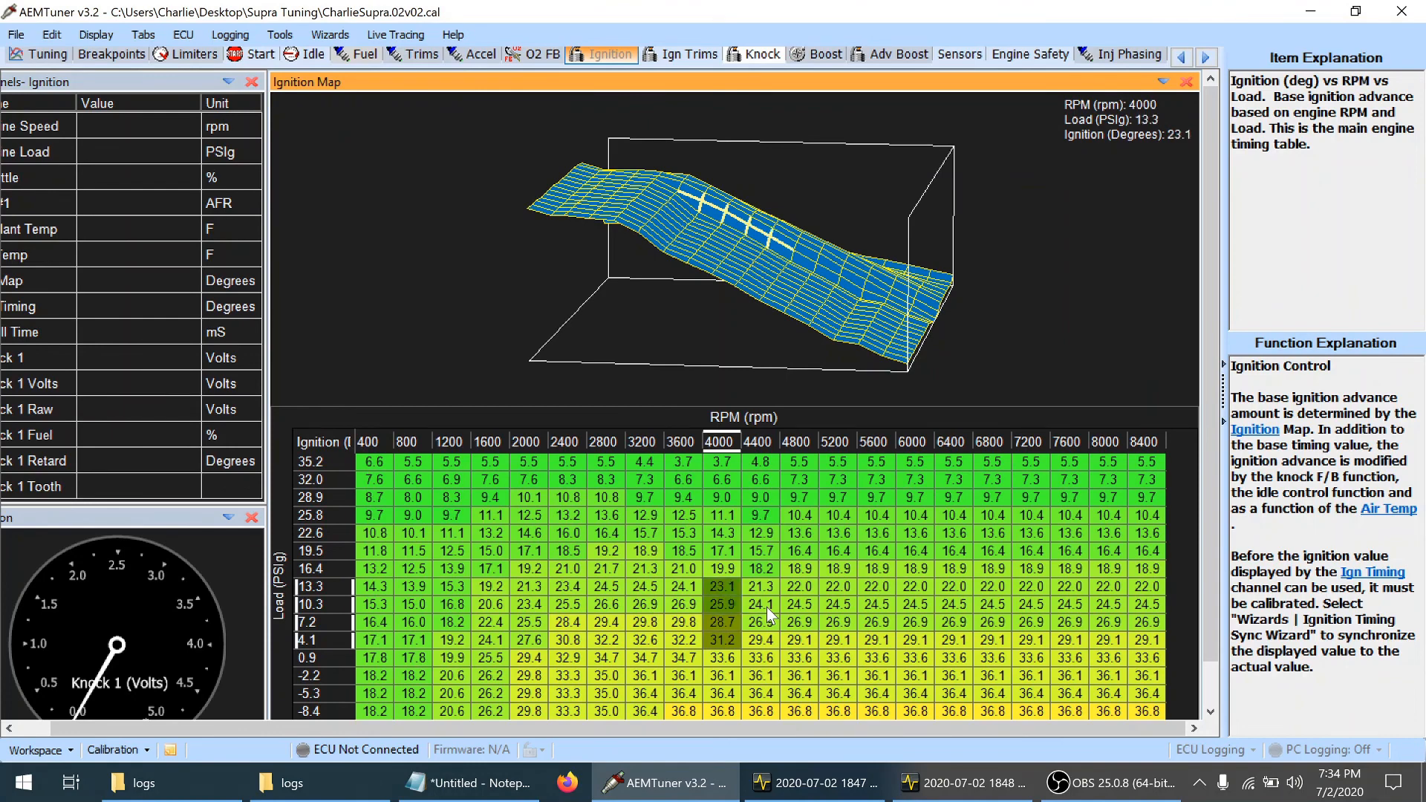
{"action": "key", "text": "minus"}
Lower ignition timing at 3600 rpm by about 0.3 degrees in all load rows from 4.1 to 35.2 psi
{"action": "key", "text": "Left"}
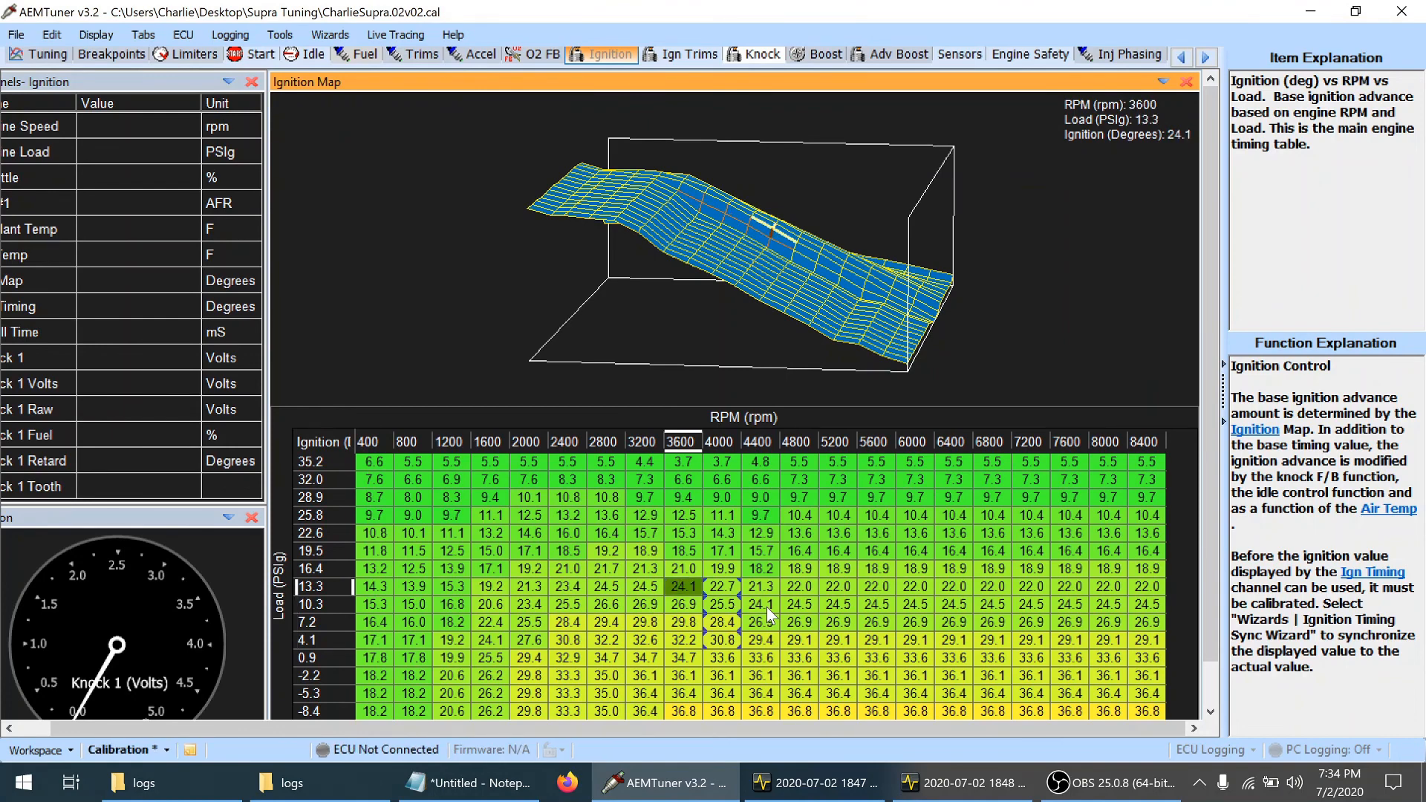
{"action": "key", "text": "Down"}
{"action": "key", "text": "Down"}
{"action": "key", "text": "Down"}
{"action": "key", "text": "shift+Up"}
{"action": "key", "text": "shift+Up"}
{"action": "key", "text": "shift+Up"}
{"action": "key", "text": "shift+Up"}
{"action": "key", "text": "shift+Up"}
{"action": "key", "text": "shift+Up"}
{"action": "key", "text": "shift+Up"}
{"action": "key", "text": "shift+Up"}
{"action": "key", "text": "shift+Up"}
{"action": "key", "text": "shift+Up"}
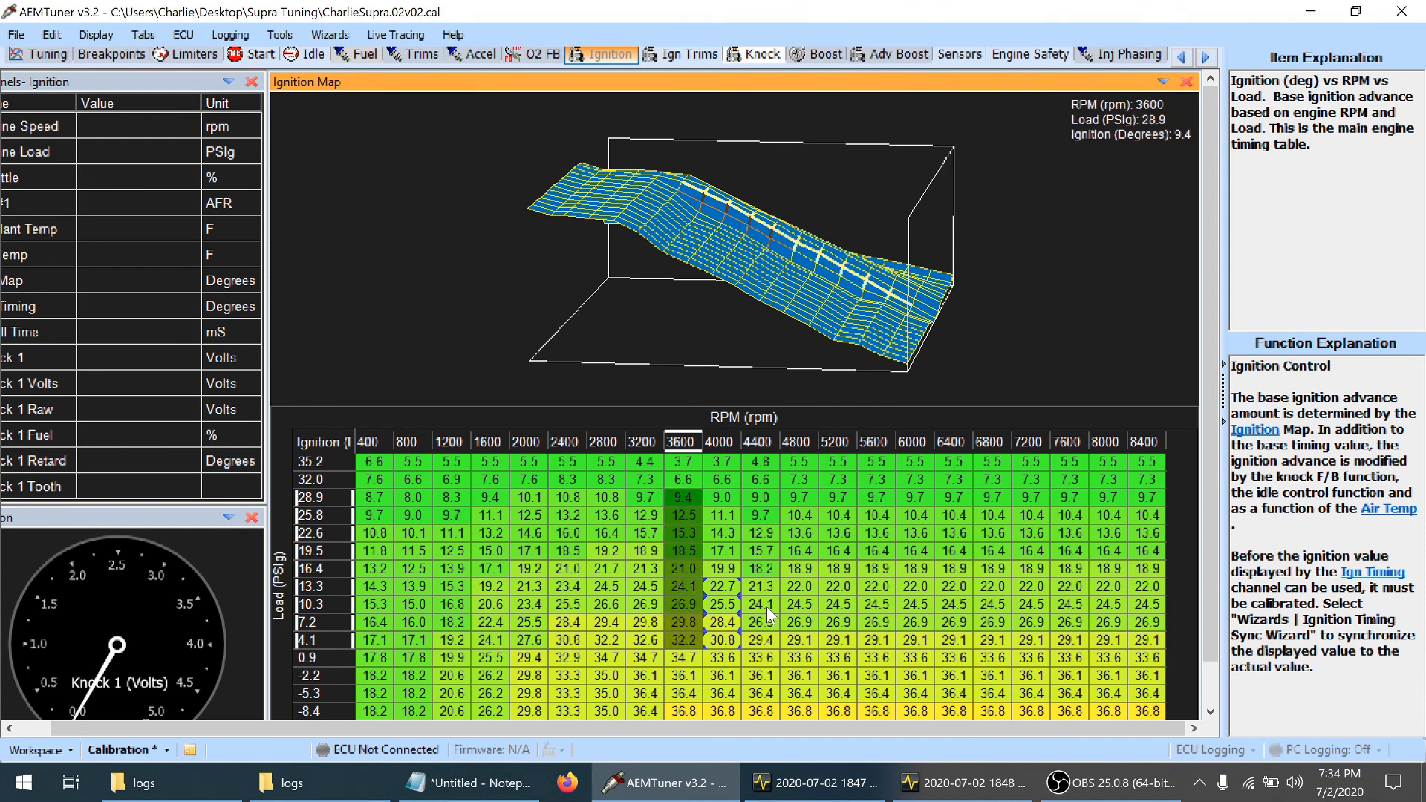
{"action": "key", "text": "minus"}
Lower ignition timing at 4000 rpm by about 0.3 degrees from 16.4 to 35.2 psi load
{"action": "key", "text": "Right"}
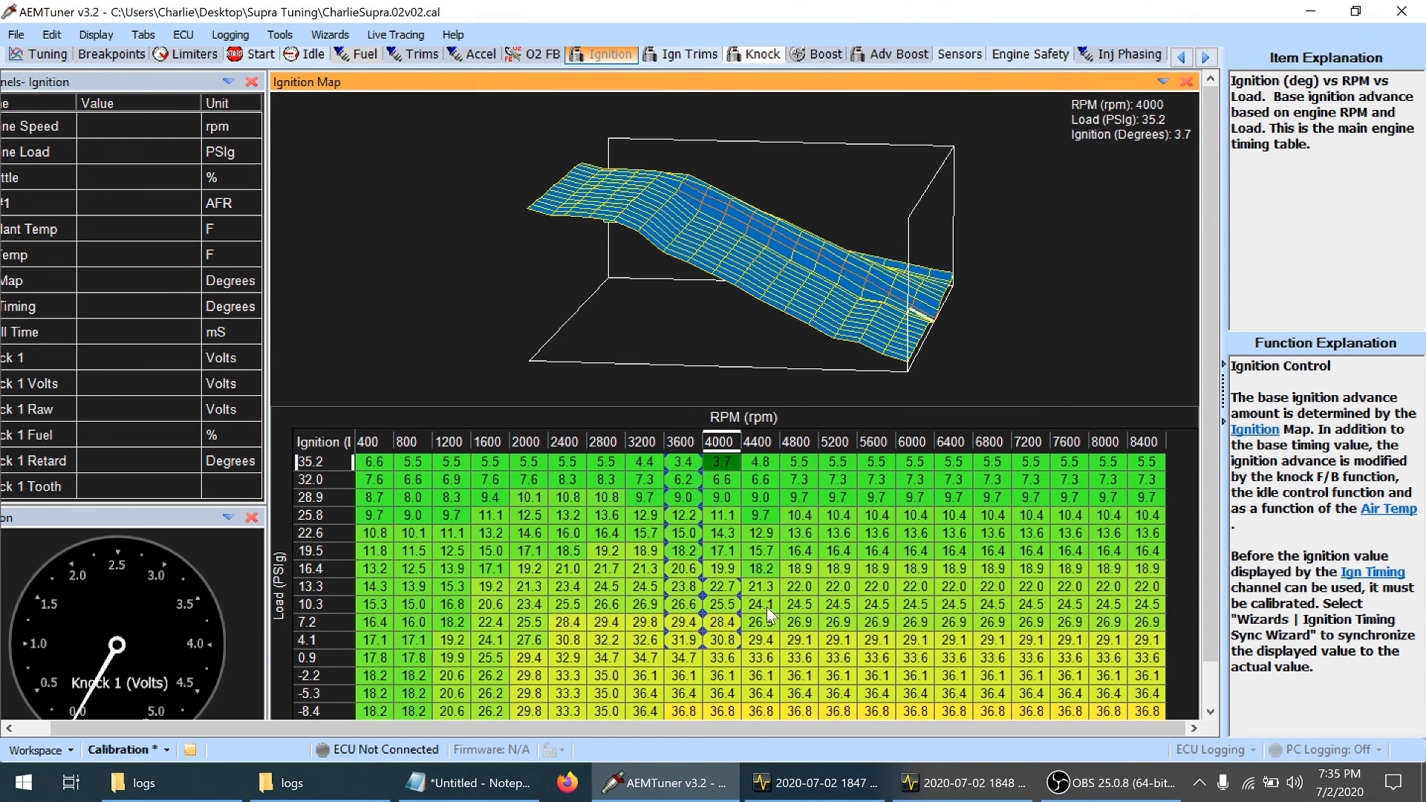
{"action": "key", "text": "Down"}
{"action": "key", "text": "Down"}
{"action": "key", "text": "Down"}
{"action": "key", "text": "Down"}
{"action": "key", "text": "Down"}
{"action": "key", "text": "Down"}
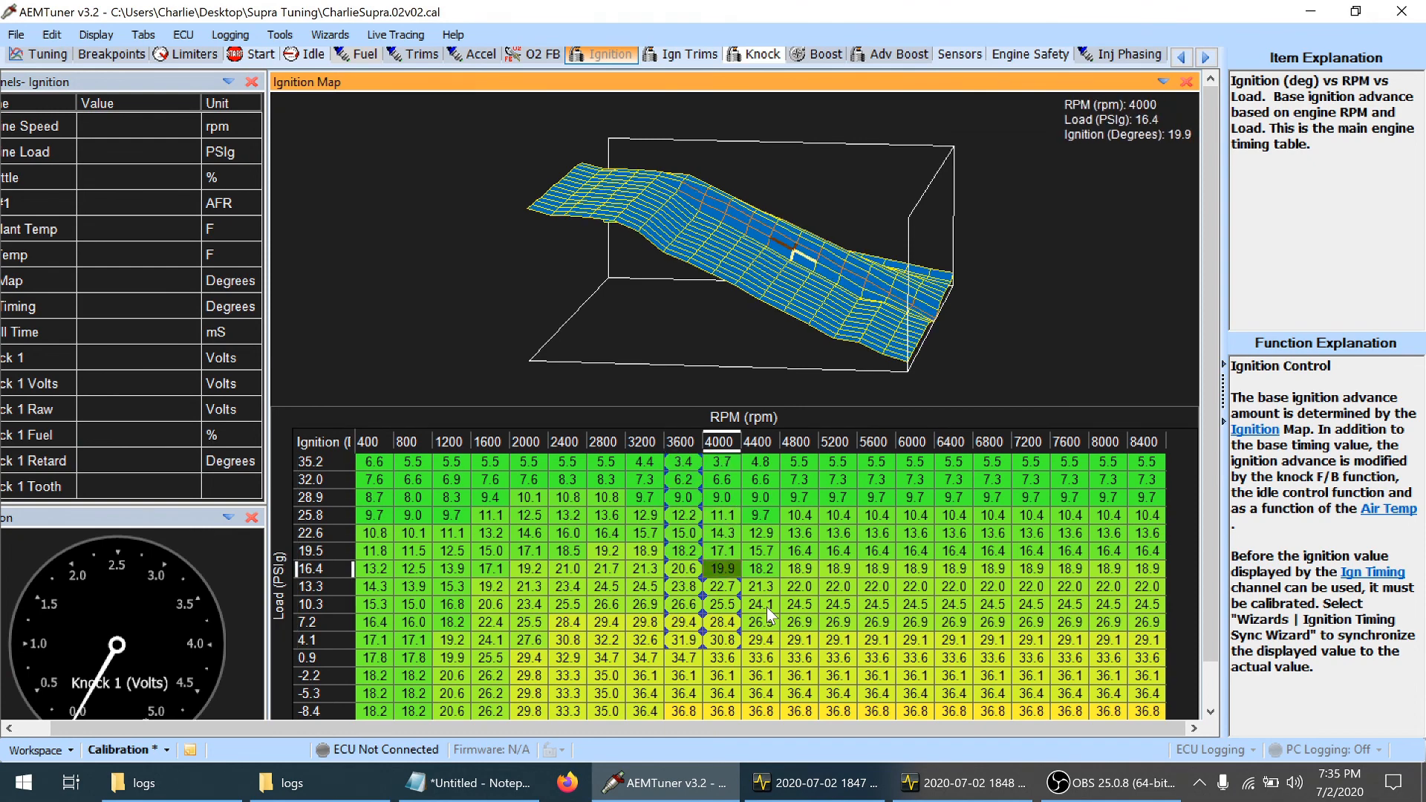
{"action": "key", "text": "shift+Up"}
{"action": "key", "text": "shift+Up"}
{"action": "key", "text": "shift+Up"}
{"action": "key", "text": "shift+Up"}
{"action": "key", "text": "shift+Up"}
{"action": "key", "text": "shift+Up"}
{"action": "key", "text": "minus"}
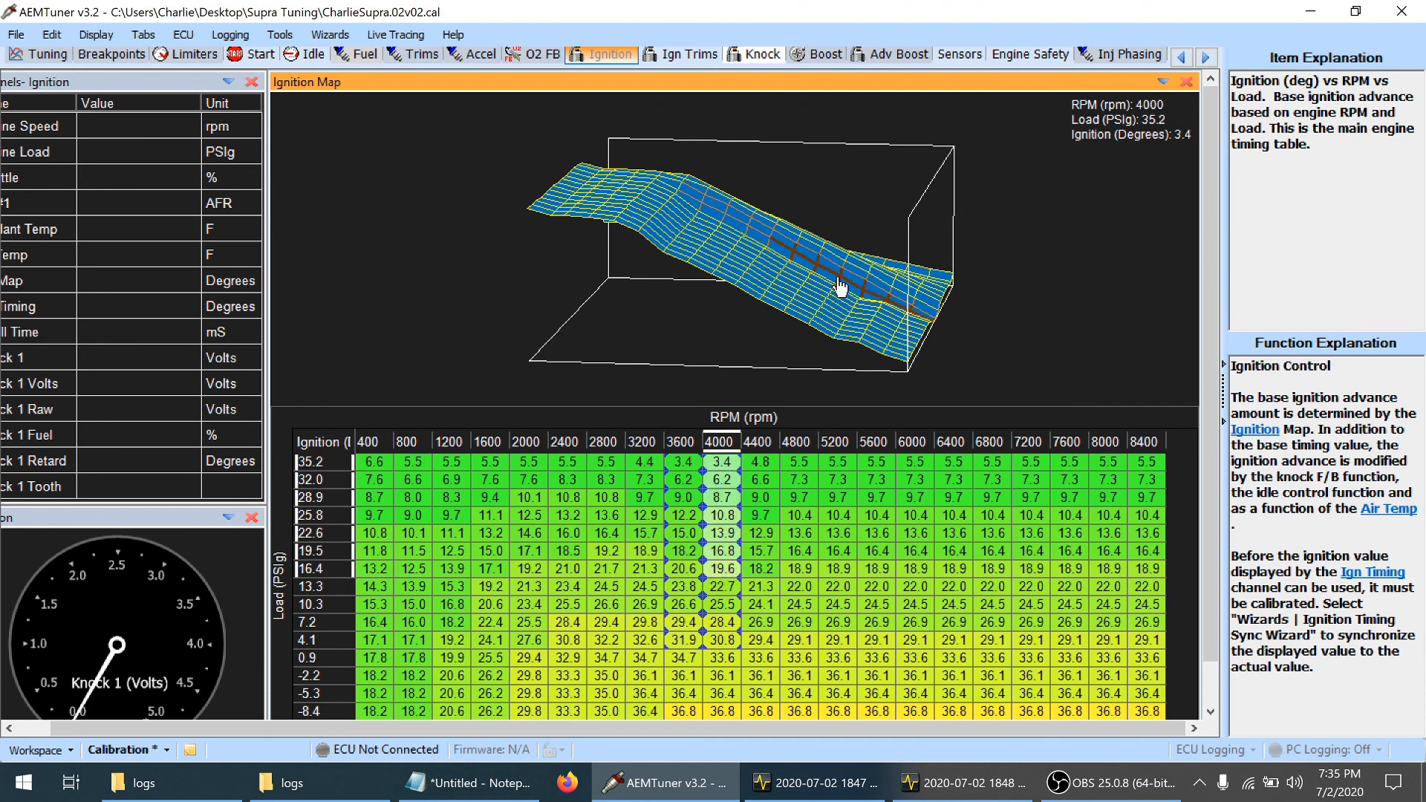
Lower ignition timing in the 28.9 psi load row to 8.3 degrees at 4400 rpm and 9.0 degrees across 4800–8400 rpm
{"action": "mouse_move", "coordinate": [864, 330]}
{"action": "left_mouse_down"}
{"action": "mouse_move", "coordinate": [883, 300]}
{"action": "mouse_move", "coordinate": [849, 411]}
{"action": "mouse_move", "coordinate": [865, 350]}
{"action": "left_mouse_up"}
{"action": "left_click_drag", "start_coordinate": [963, 289], "coordinate": [944, 257]}
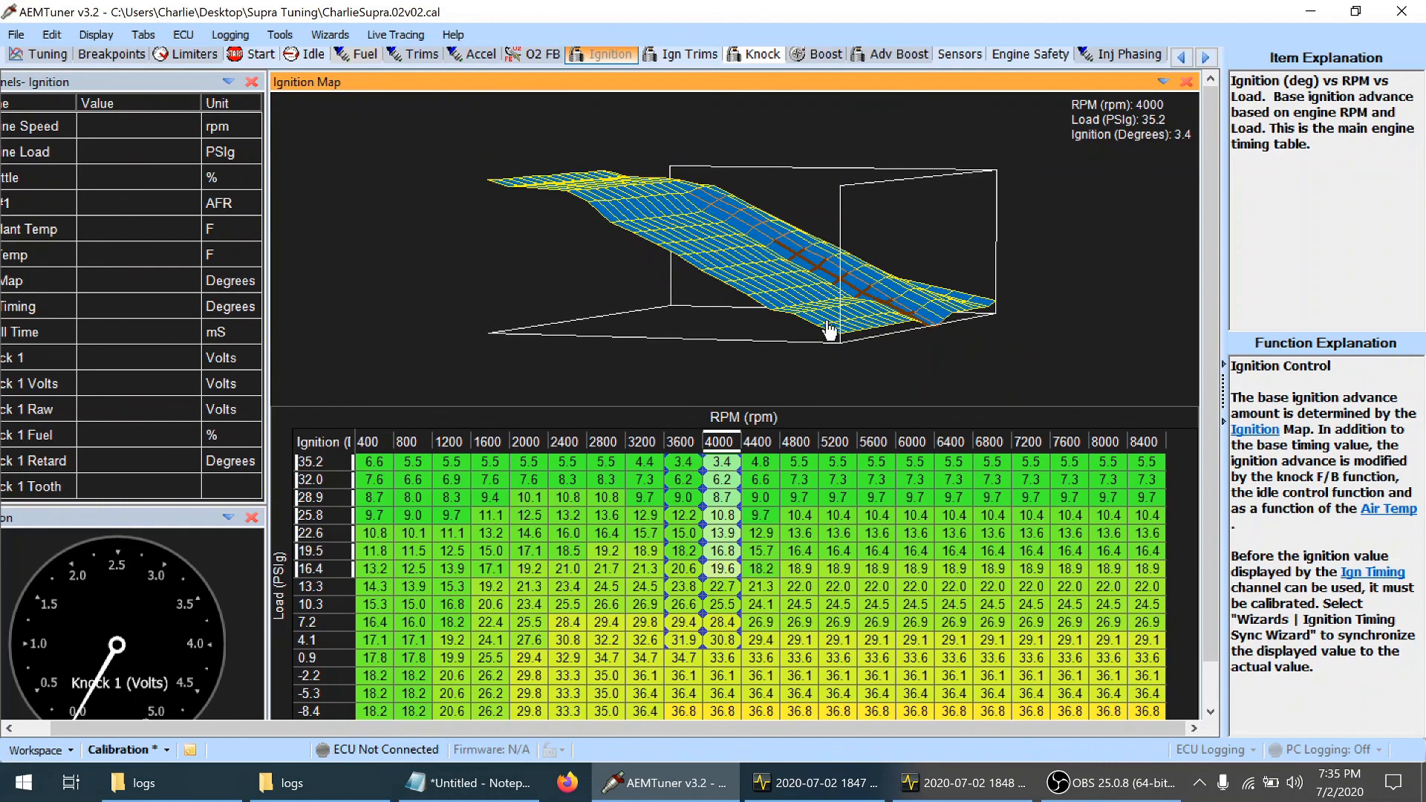
{"action": "left_click", "coordinate": [769, 509]}
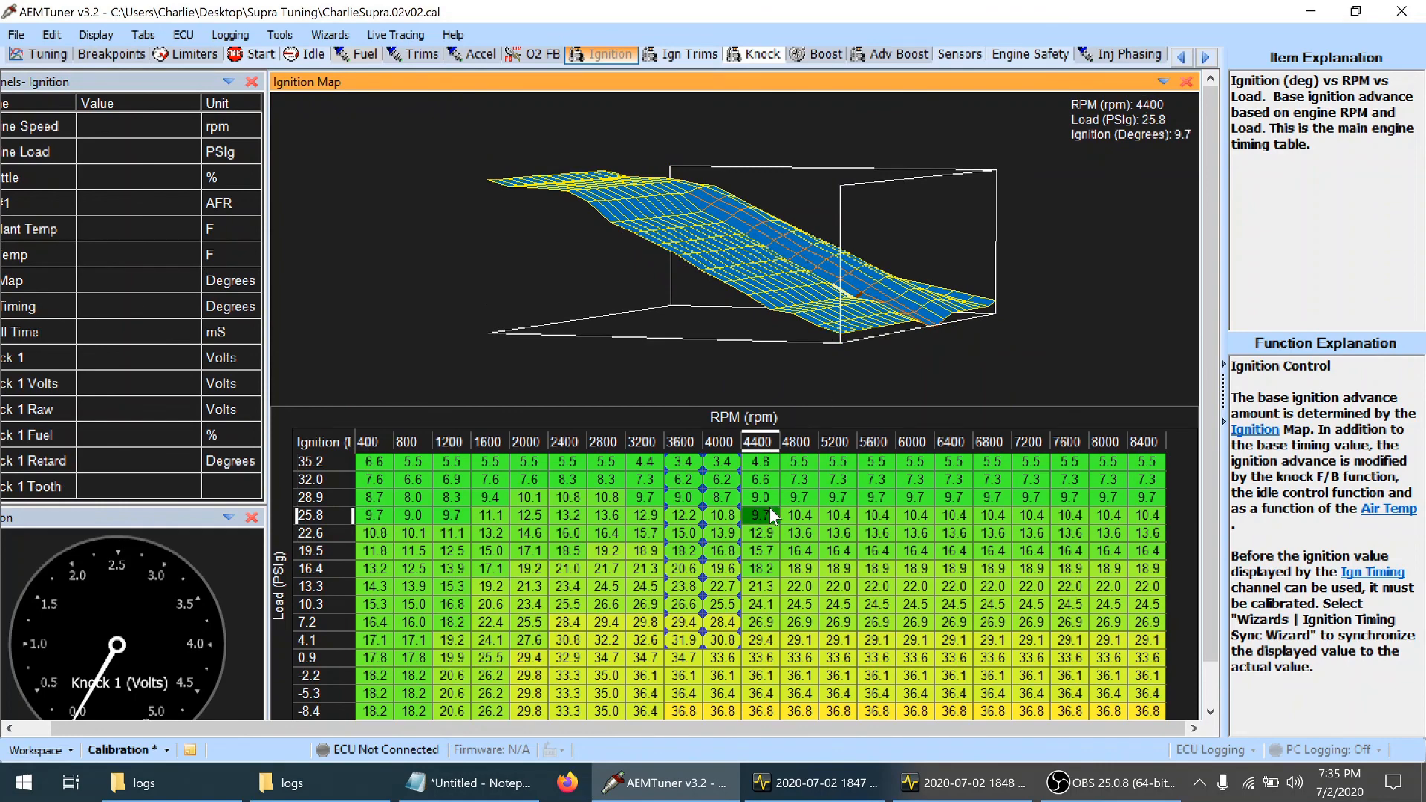
{"action": "key", "text": "Right"}
{"action": "key", "text": "Right"}
{"action": "key", "text": "Right"}
{"action": "key", "text": "Up"}
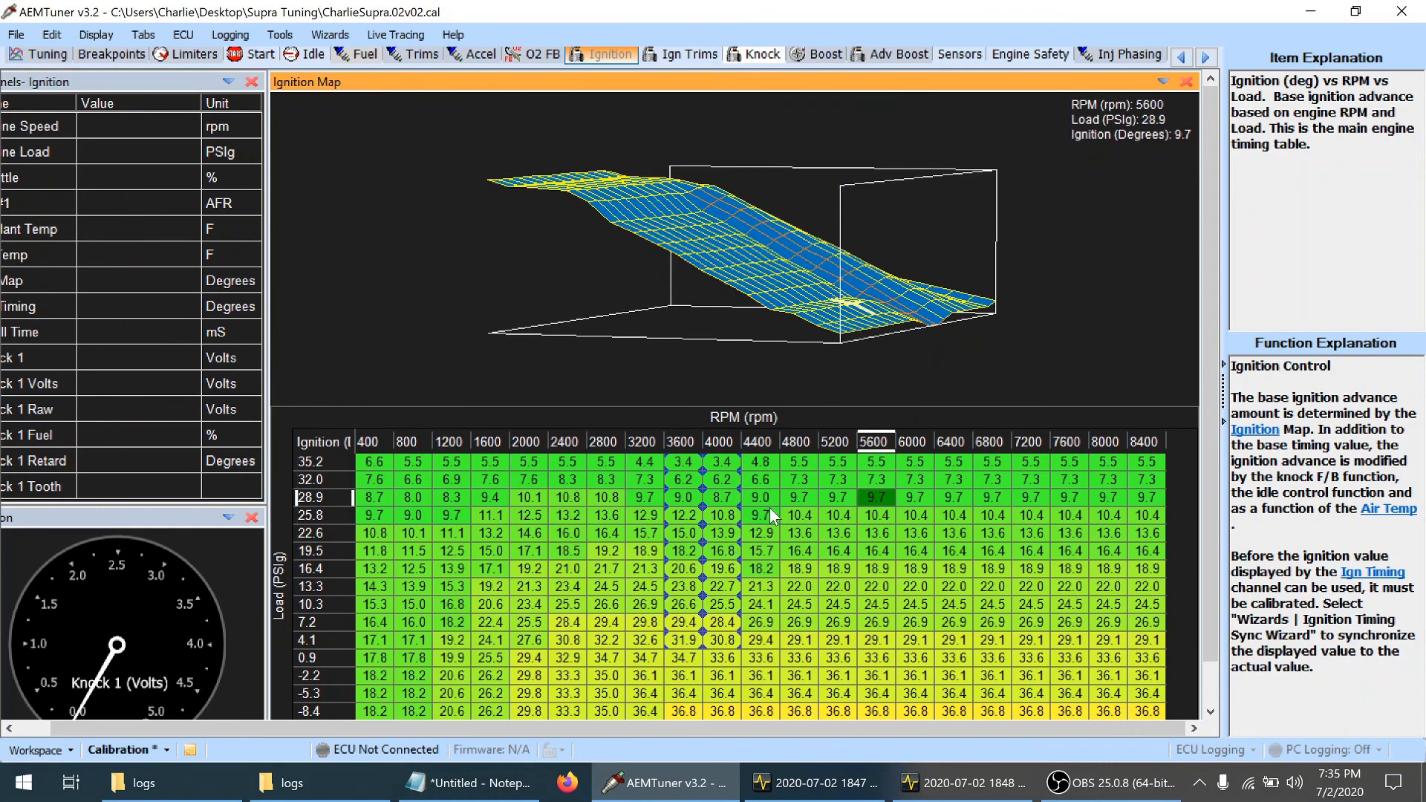
{"action": "key", "text": "Left"}
{"action": "key", "text": "Left"}
{"action": "key", "text": "Left"}
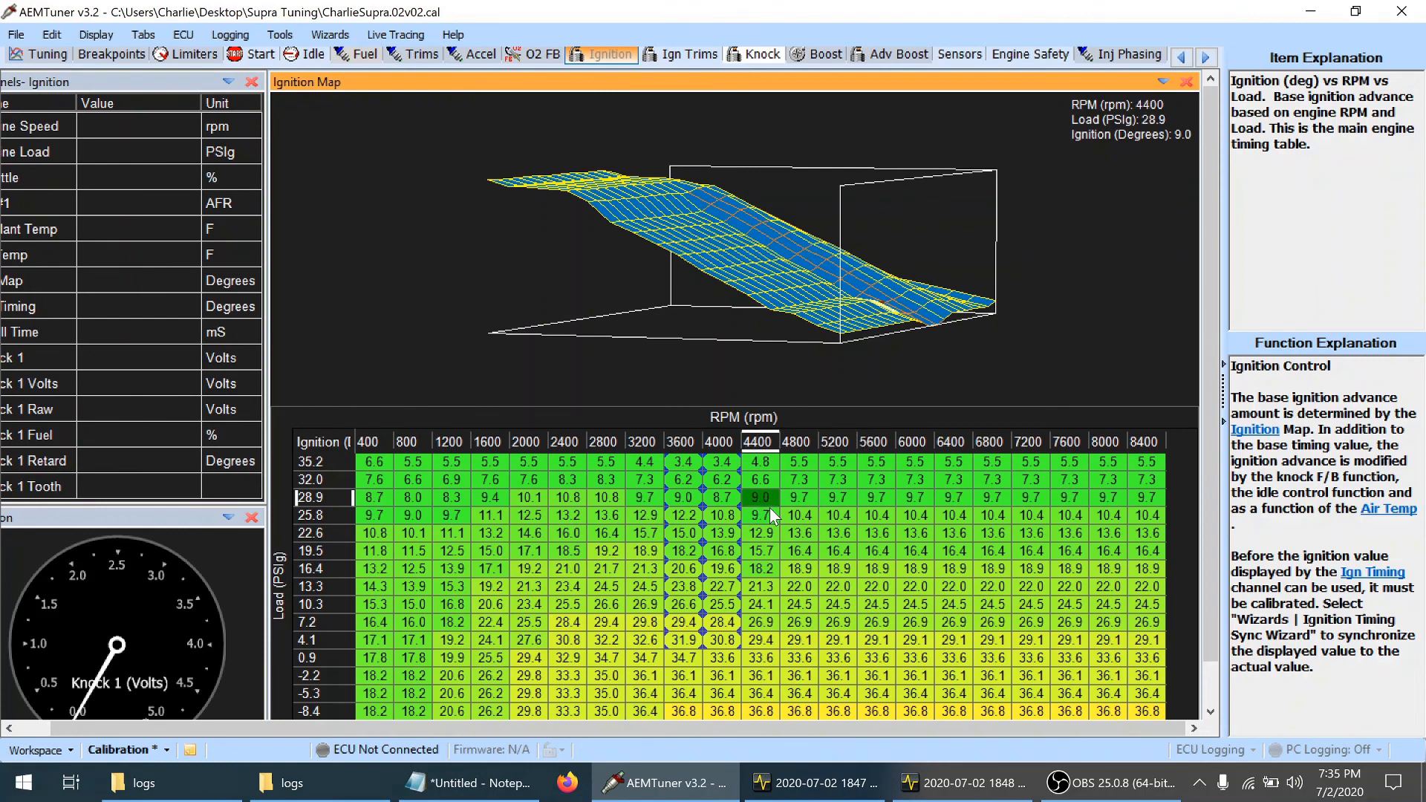
{"action": "key", "text": "shift+Right"}
{"action": "key", "text": "shift+Right"}
{"action": "key", "text": "shift+Right"}
{"action": "key", "text": "shift+Right"}
{"action": "key", "text": "shift+Right"}
{"action": "key", "text": "shift+Right"}
{"action": "key", "text": "shift+Right"}
{"action": "key", "text": "shift+Right"}
{"action": "key", "text": "shift+Right"}
{"action": "key", "text": "shift+Right"}
{"action": "key", "text": "minus"}
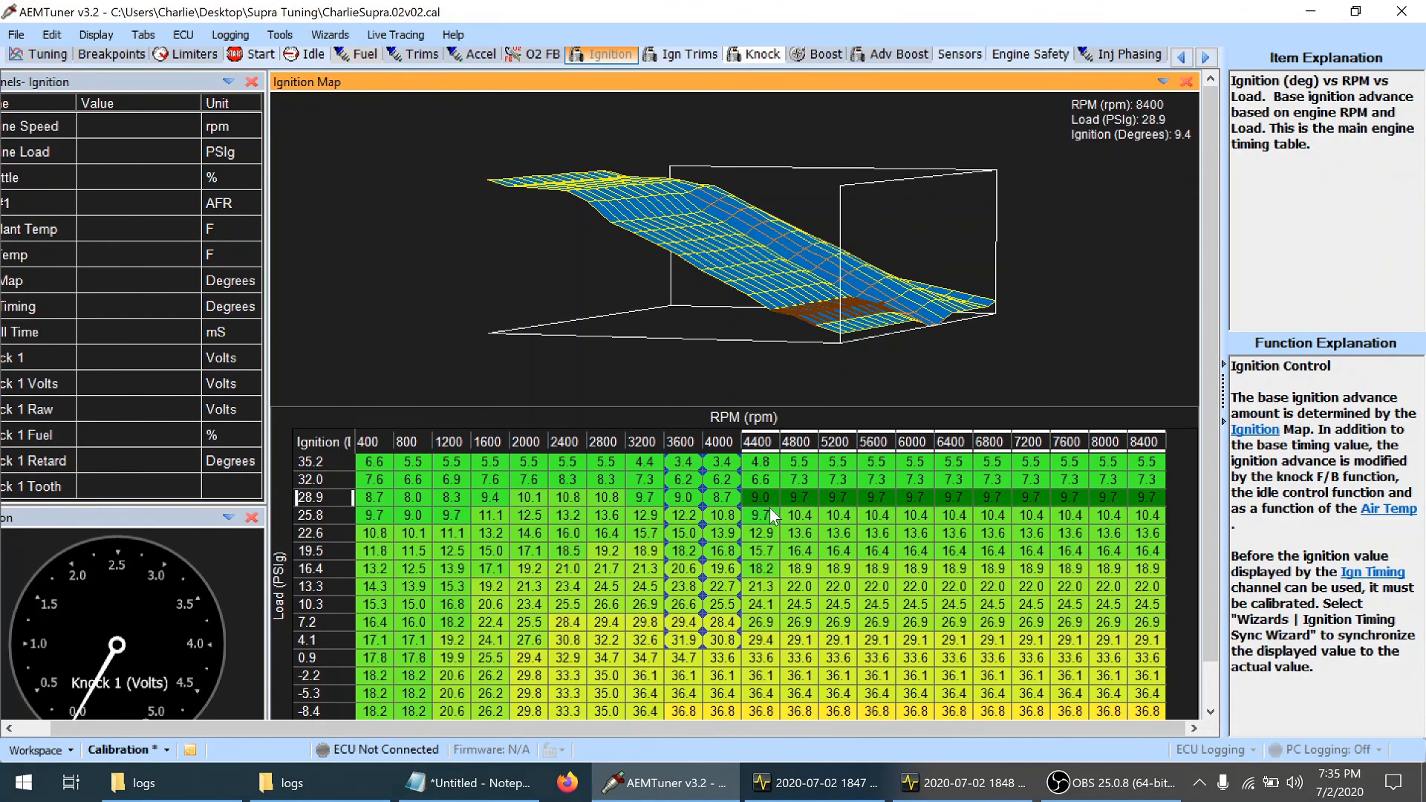
Save the calibration and review the ignition map's surface from another angle
{"action": "left_click", "coordinate": [801, 533]}
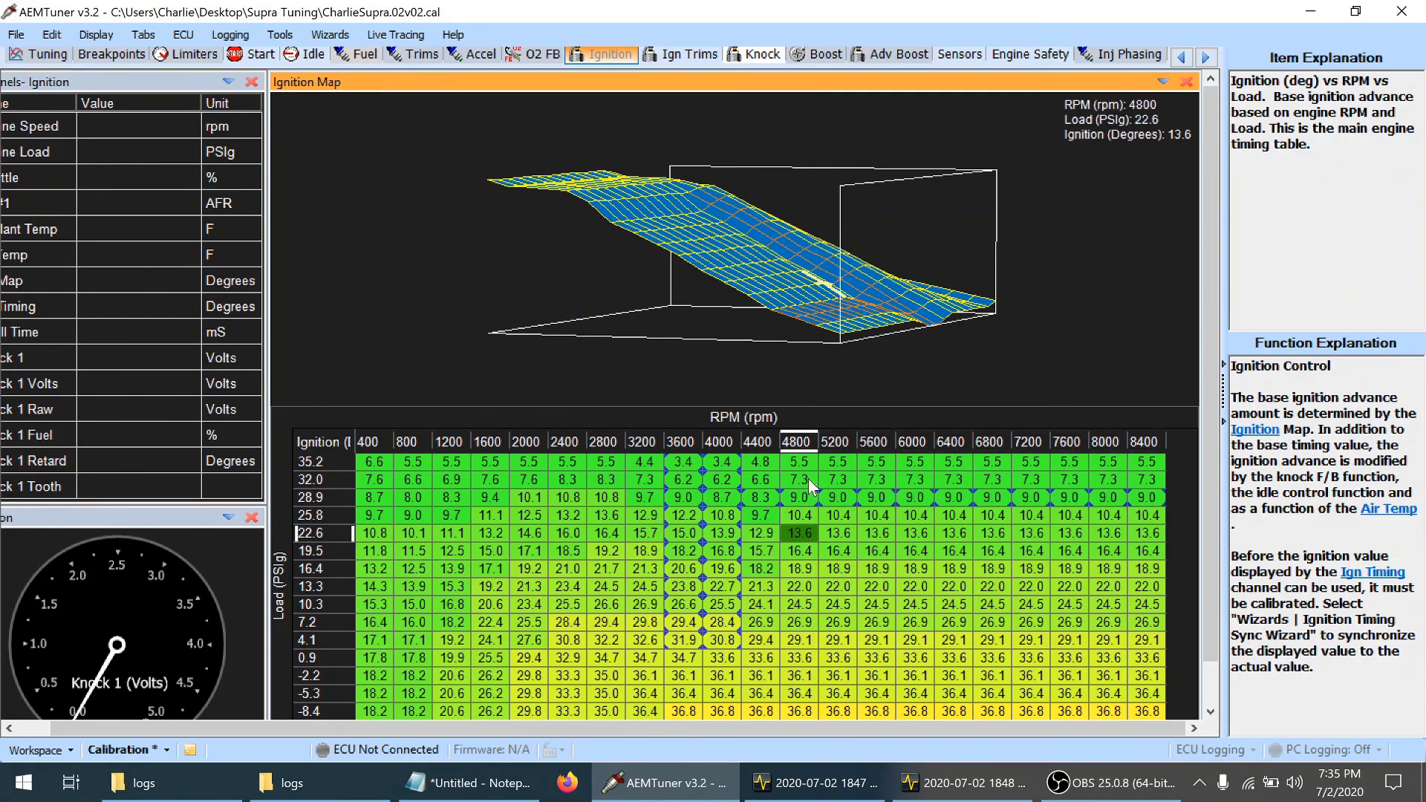
{"action": "key", "text": "ctrl+s"}
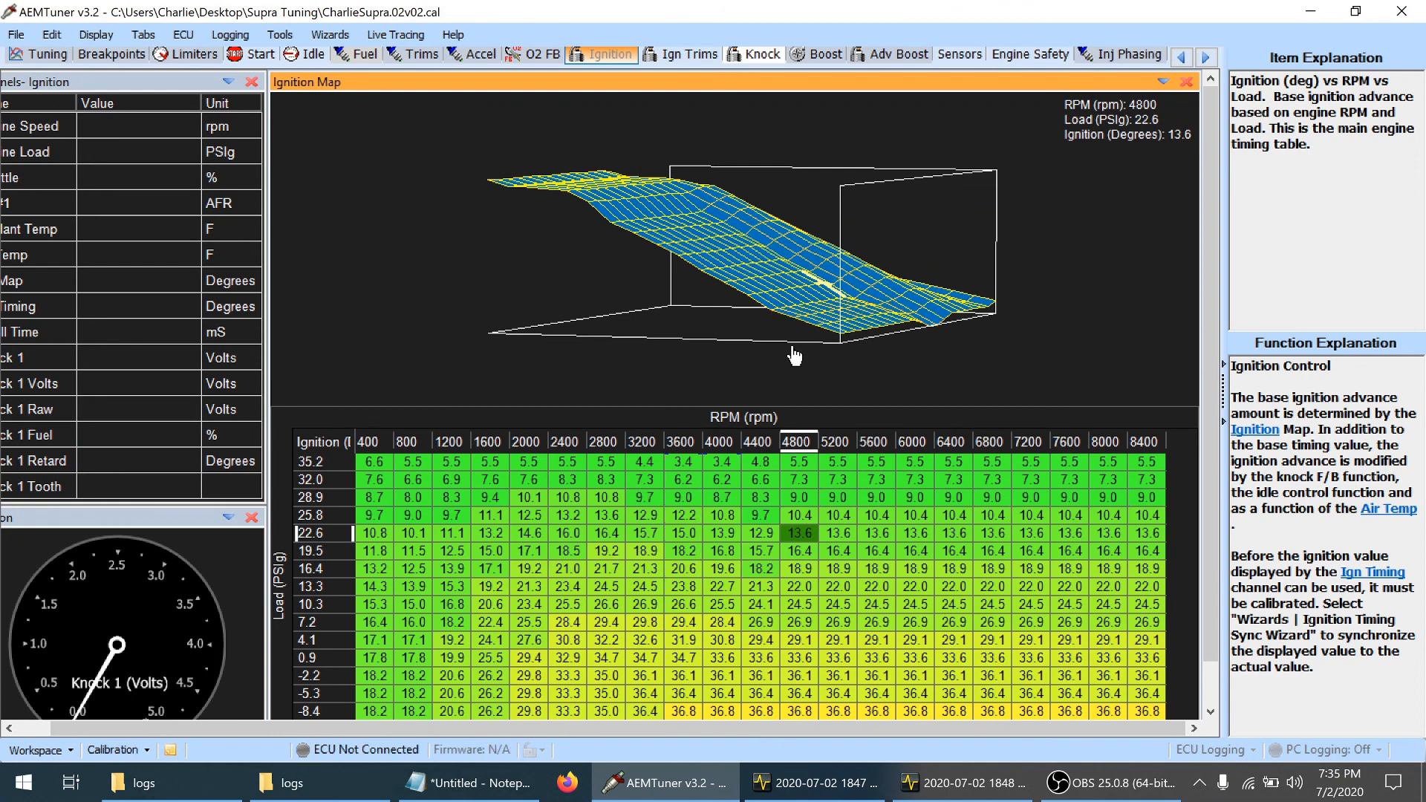
{"action": "left_click_drag", "start_coordinate": [796, 356], "coordinate": [705, 332]}
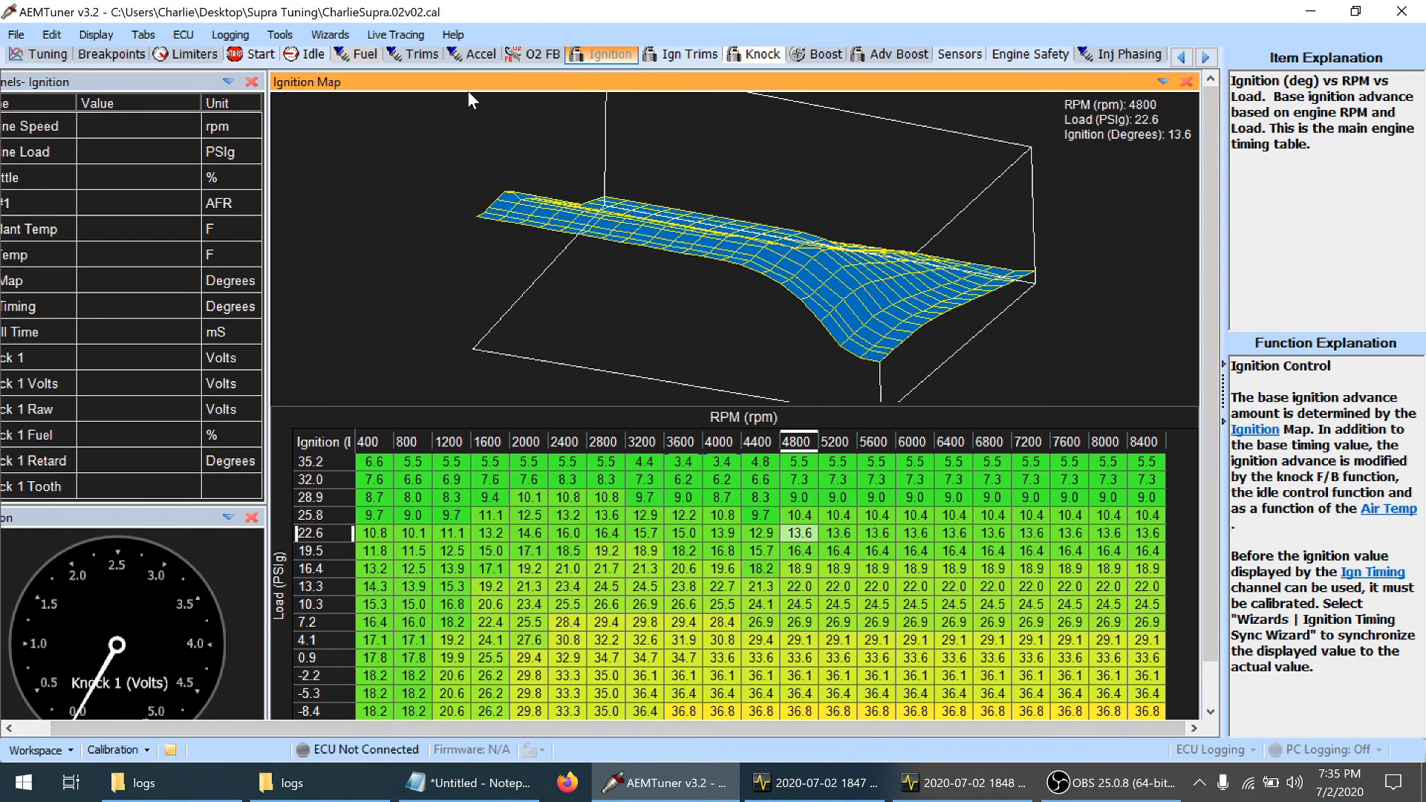
Following the tuning notes, reduce the fuel map by two increments at 1600–2400 rpm in the -5.3 psi load row
{"action": "left_click", "coordinate": [363, 57]}
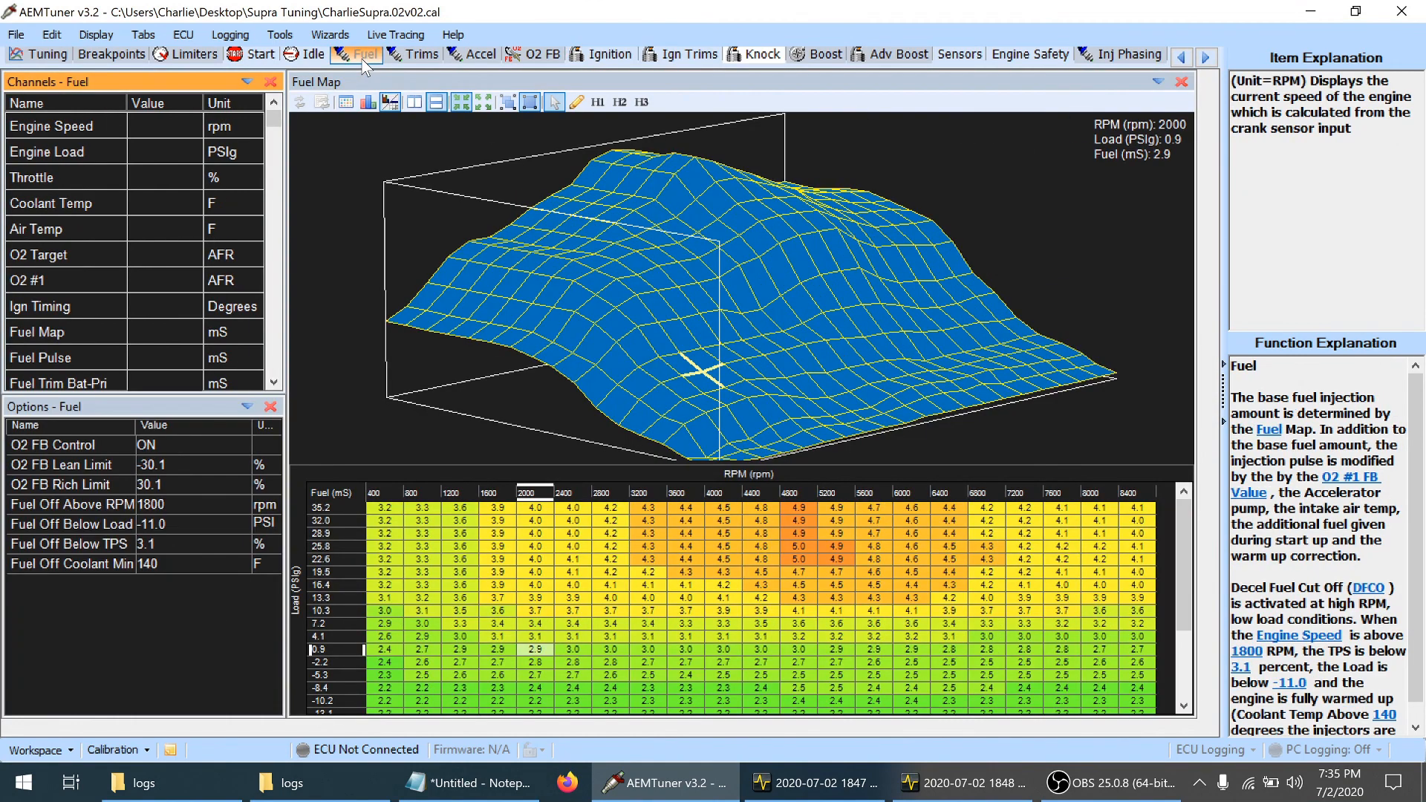
{"action": "left_click", "coordinate": [487, 787]}
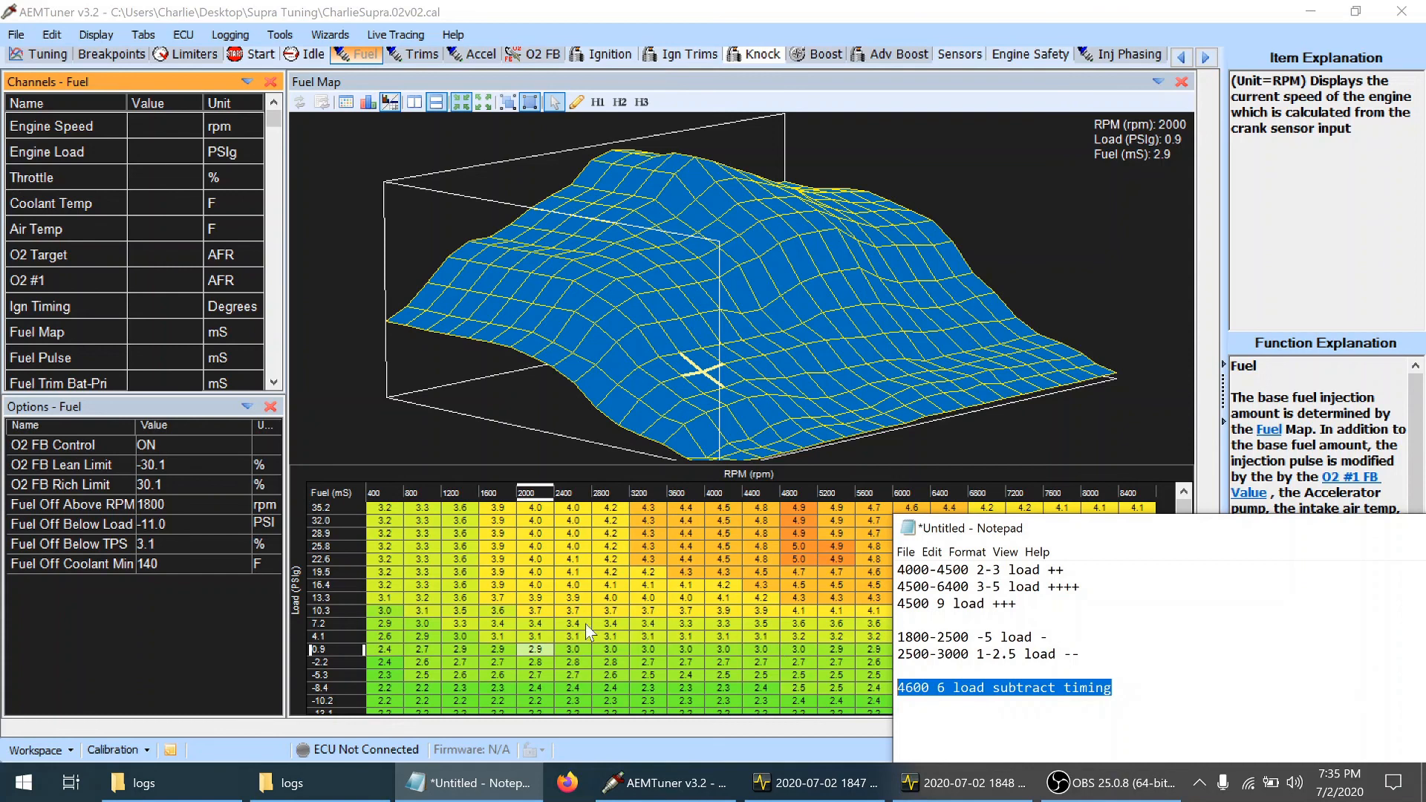
{"action": "left_click", "coordinate": [495, 674]}
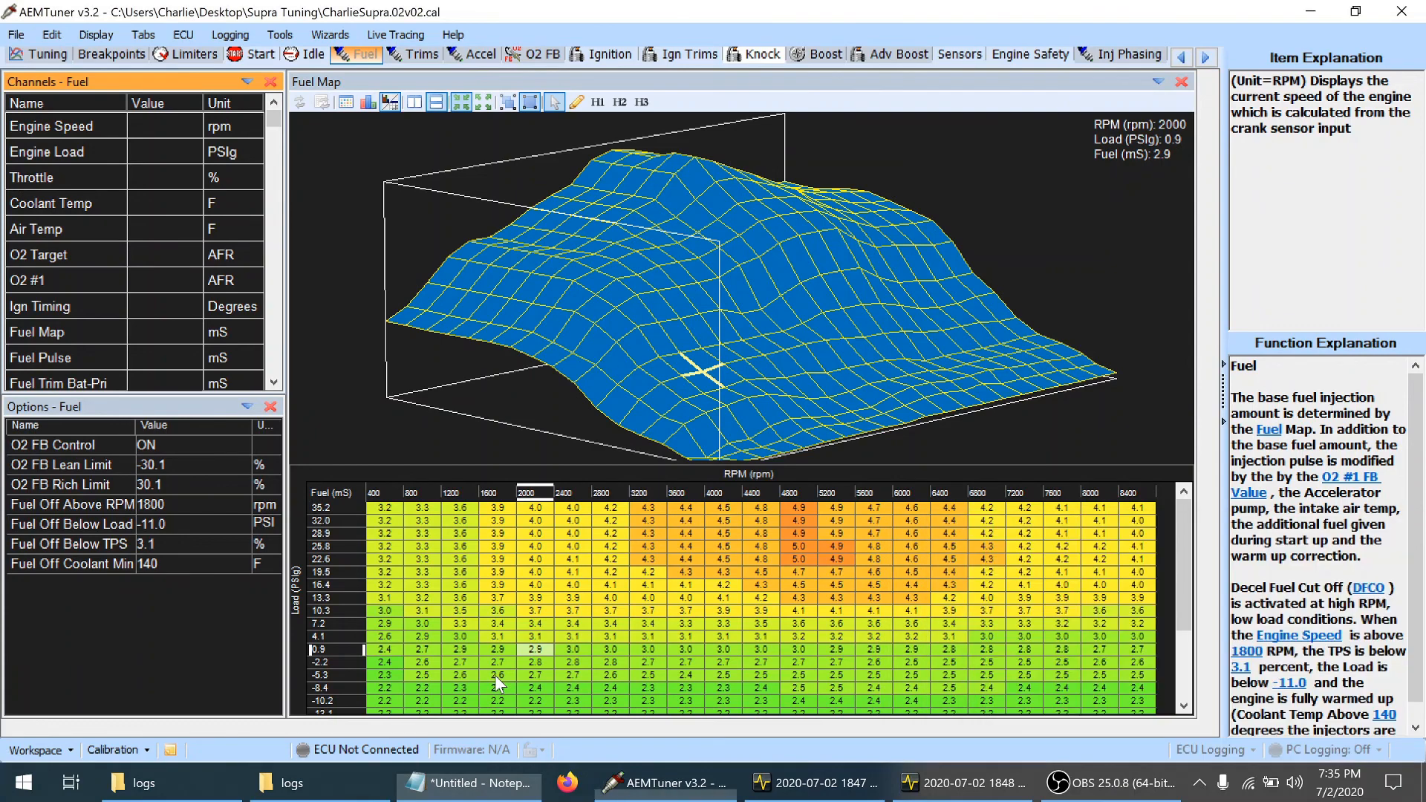
{"action": "key", "text": "shift+Right"}
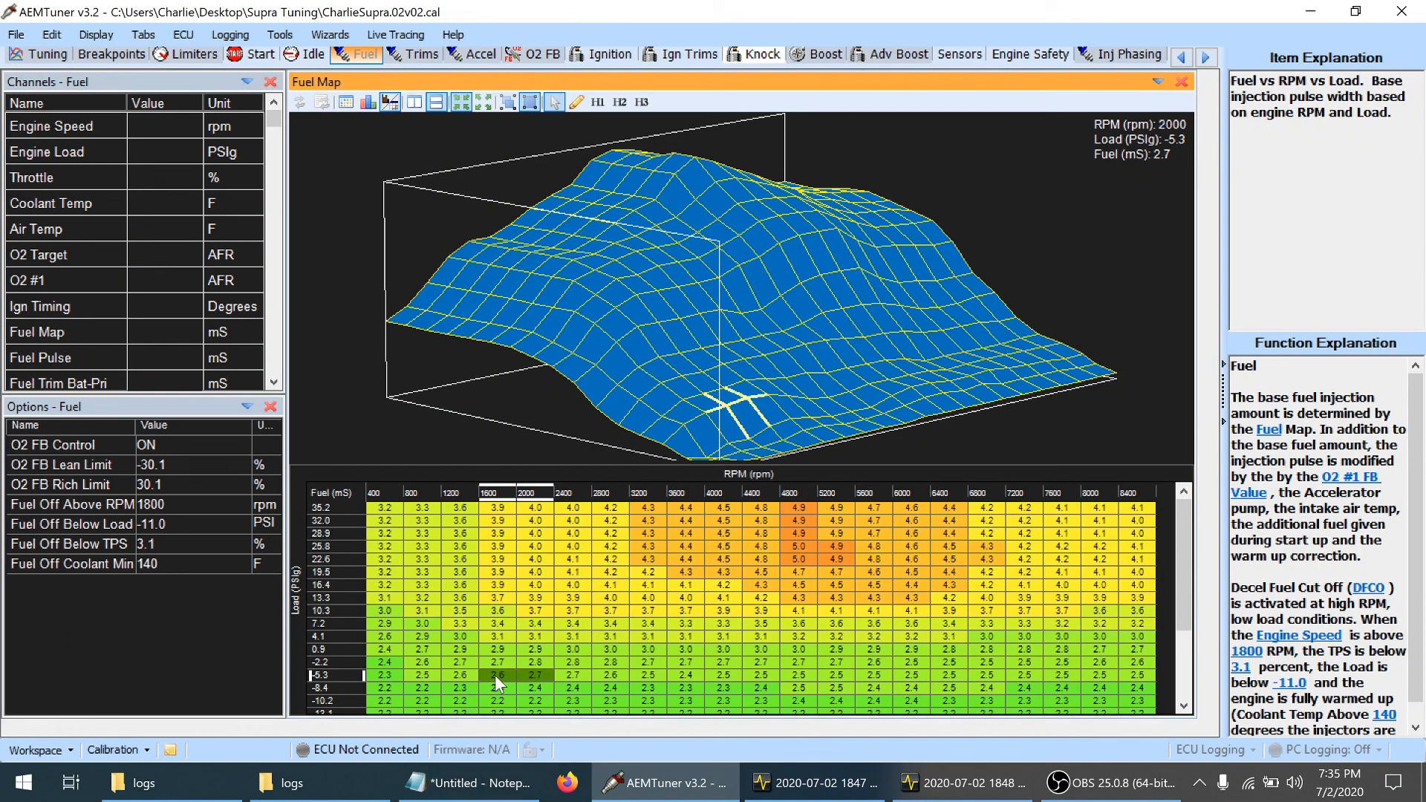
{"action": "key", "text": "shift+Right"}
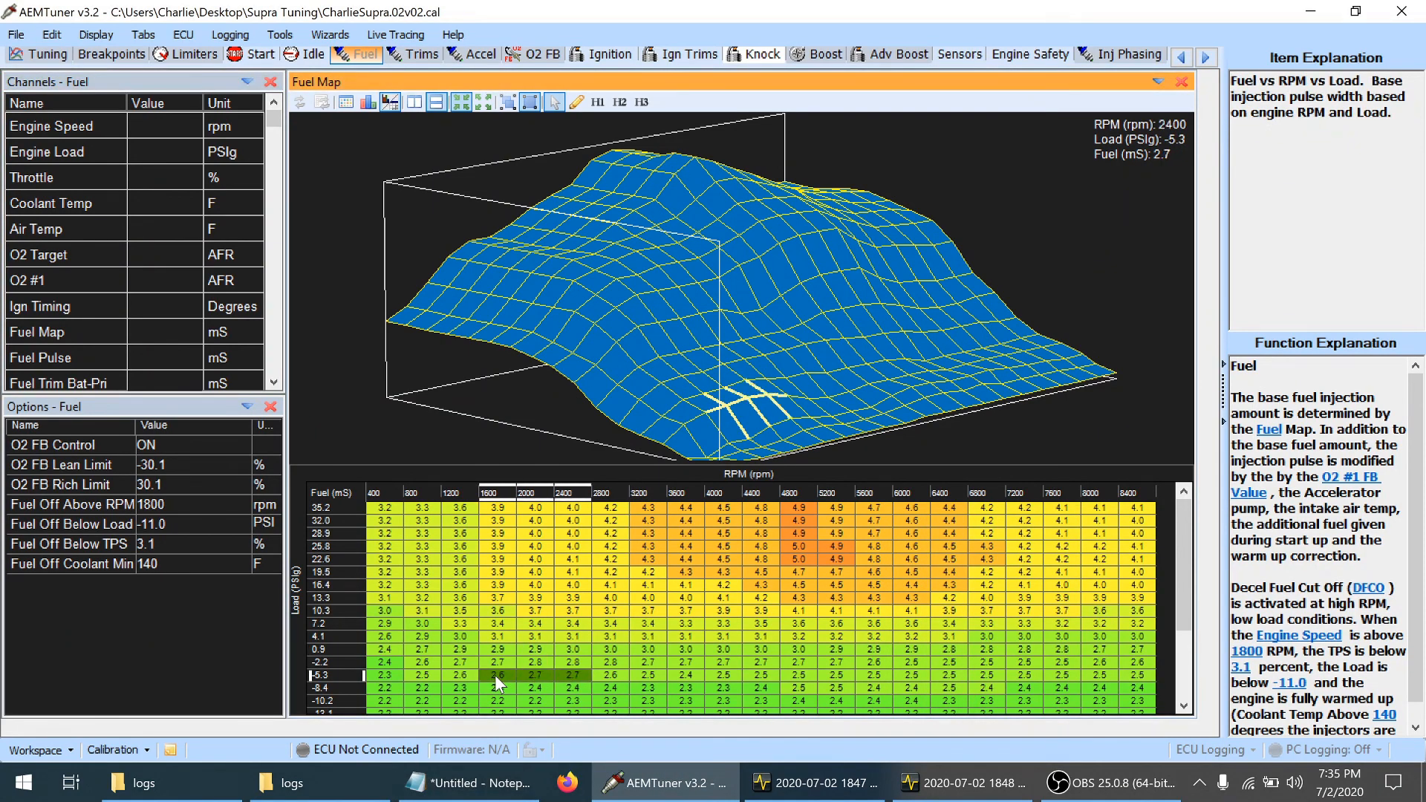
{"action": "key", "text": "minus"}
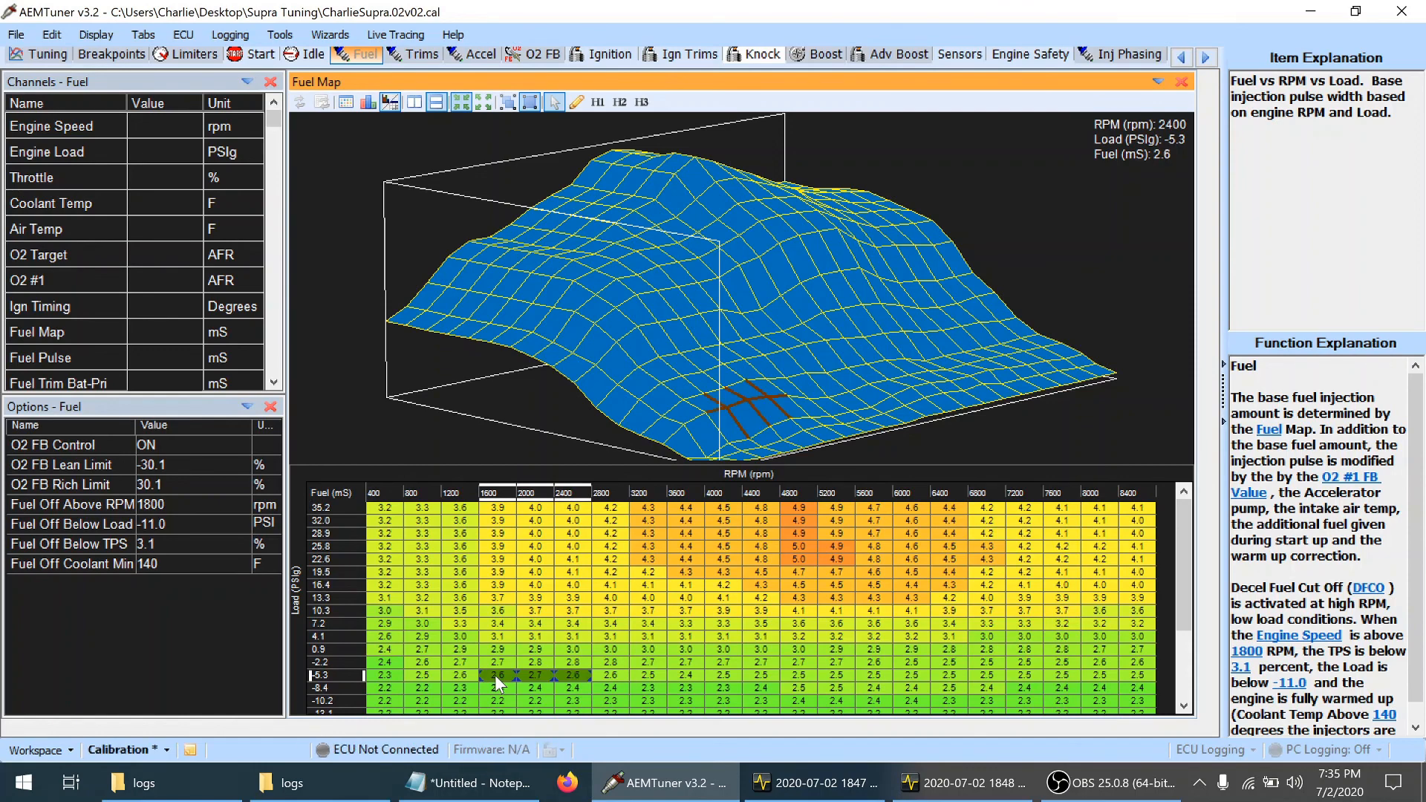
{"action": "key", "text": "minus"}
{"action": "key", "text": "Right"}
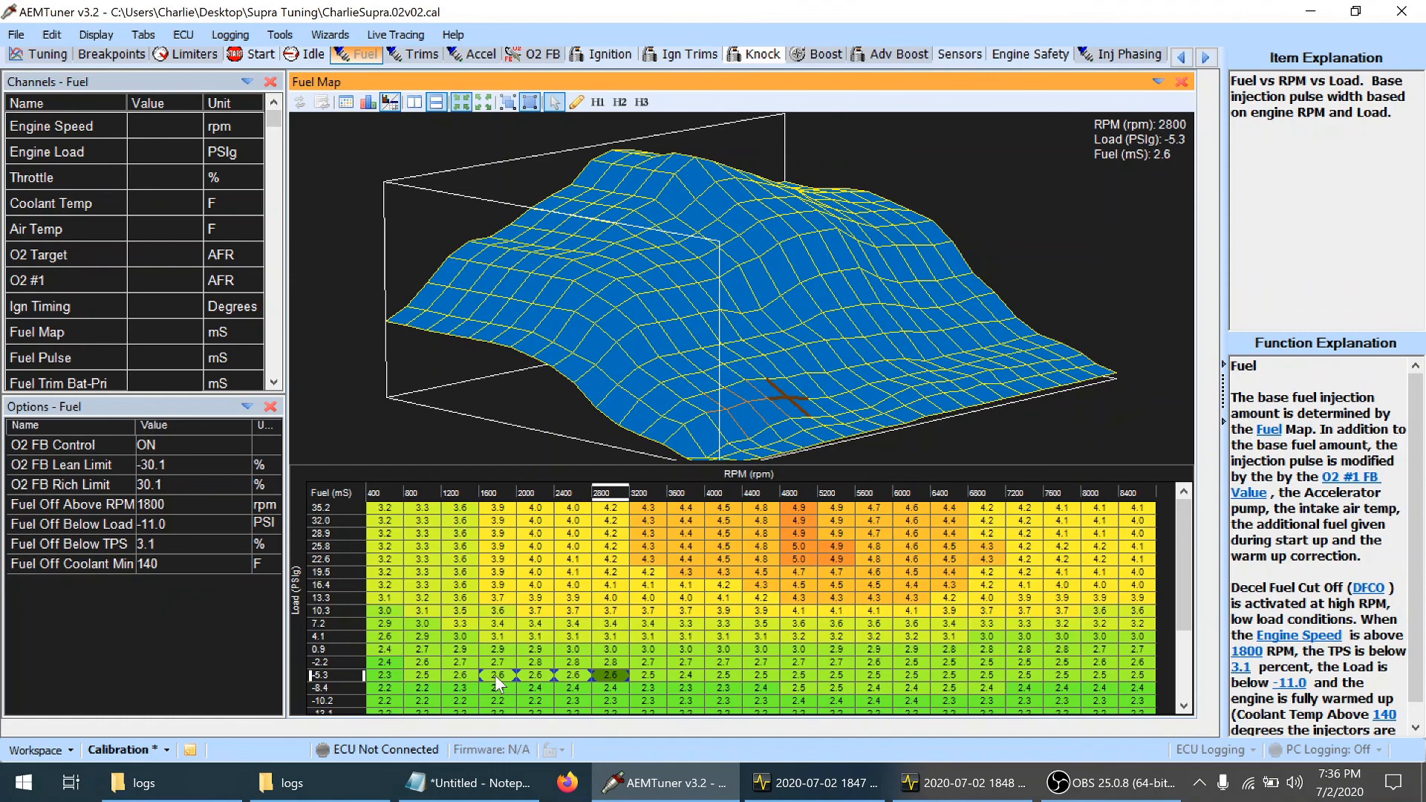
Save the calibration with the reduced fuel values in the -5.3 psi load row
{"action": "key", "text": "Left"}
{"action": "key", "text": "Left"}
{"action": "key", "text": "Left"}
{"action": "key", "text": "Left"}
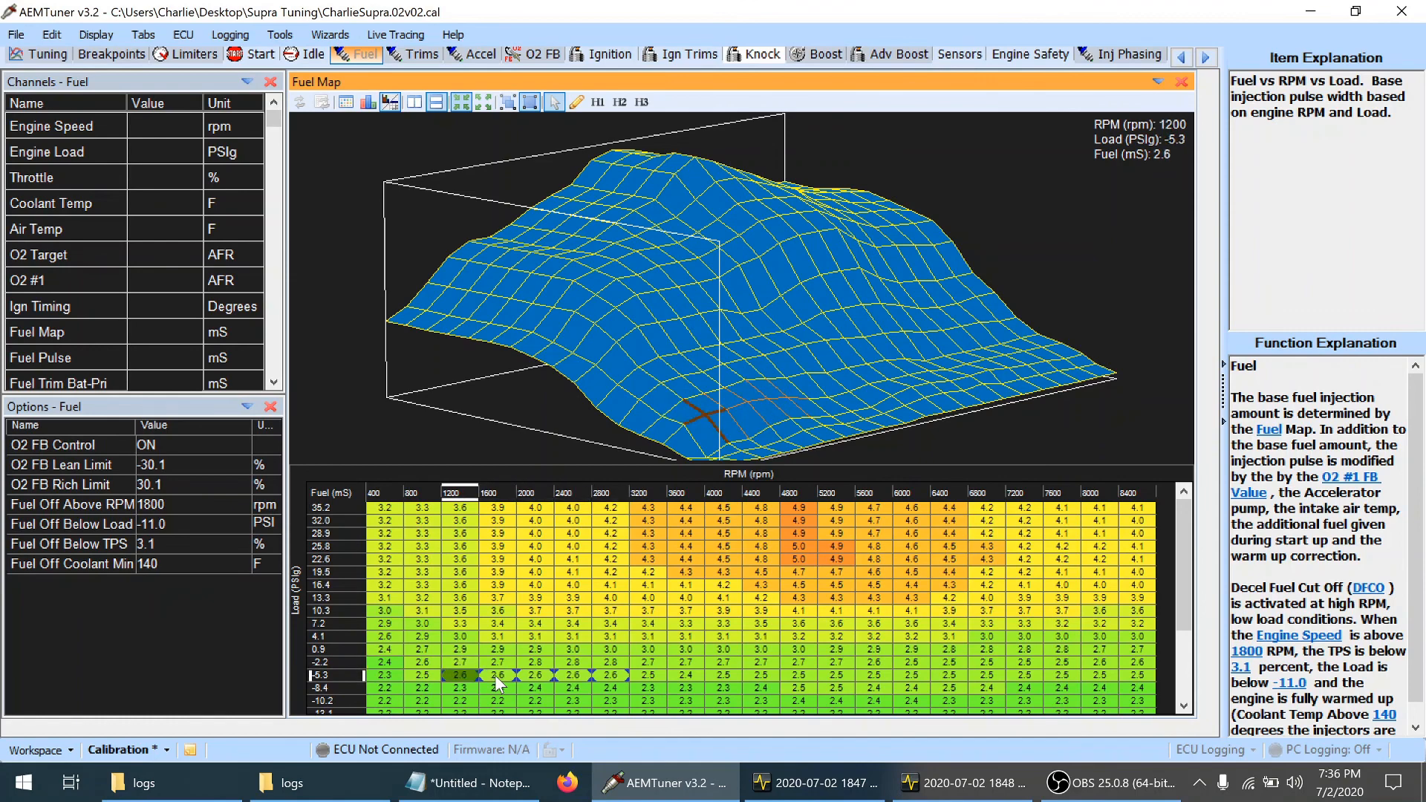
{"action": "key", "text": "Left"}
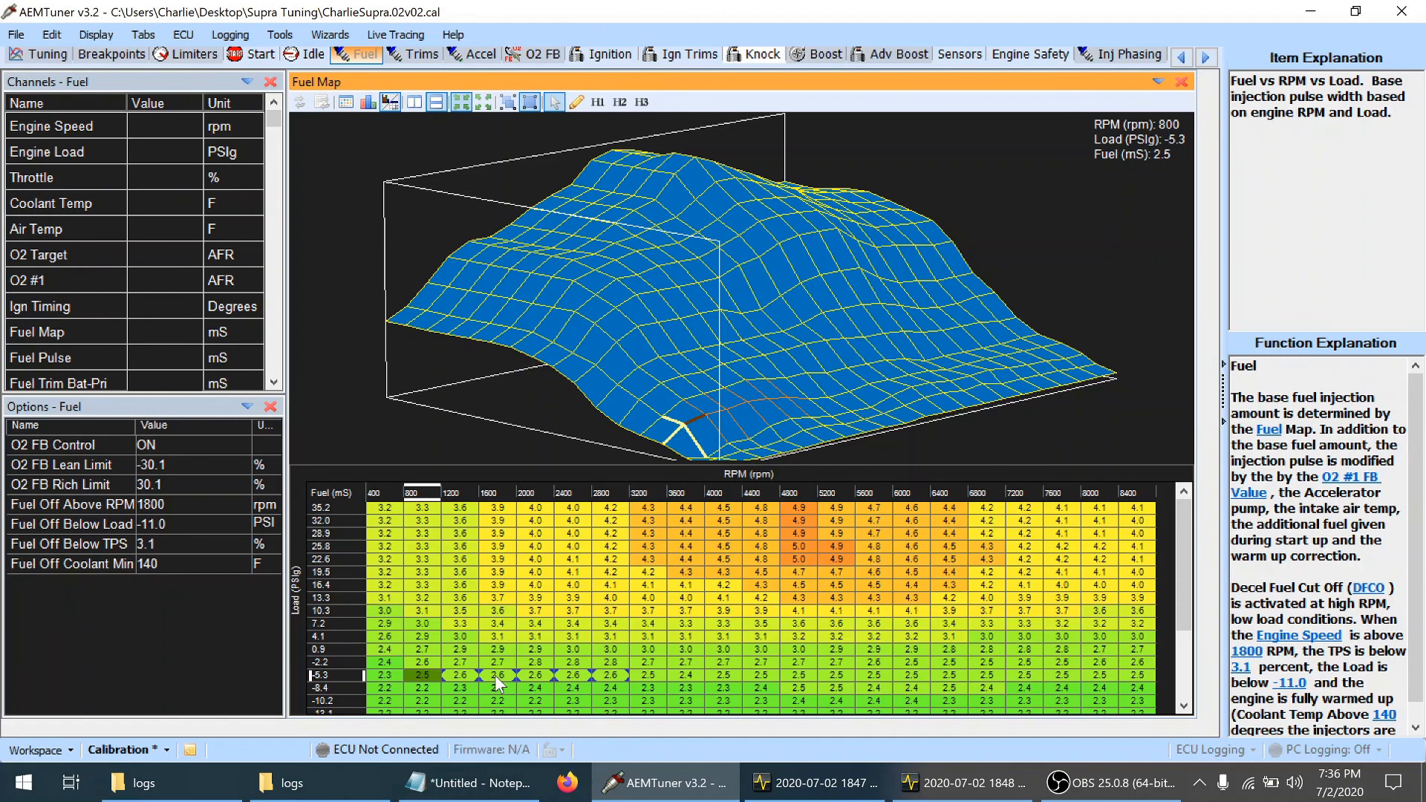
{"action": "key", "text": "ctrl+s"}
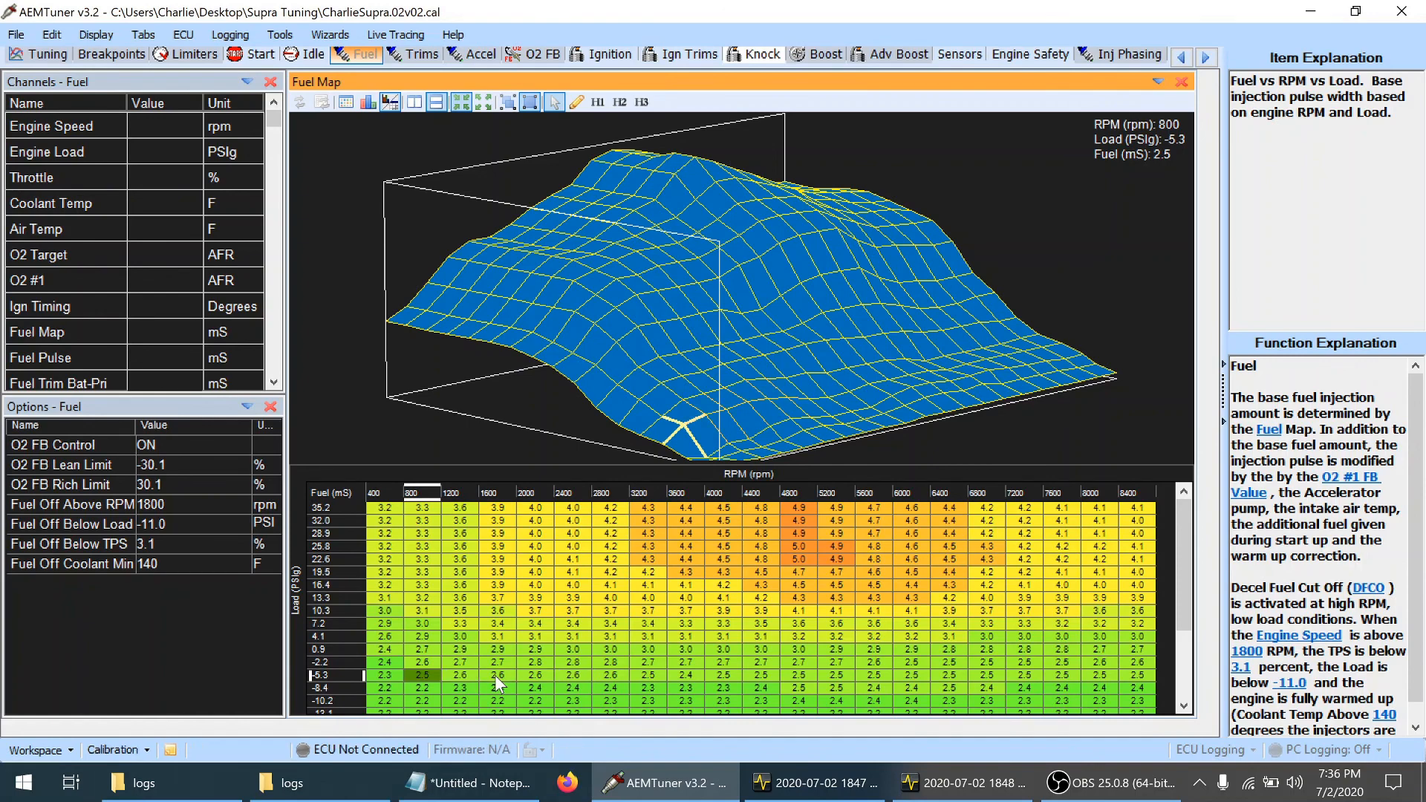
Following the tuning notes, reduce fuel to 2.9 ms at 2400–3200 rpm in the 0.9 psi load row
{"action": "left_click", "coordinate": [544, 789]}
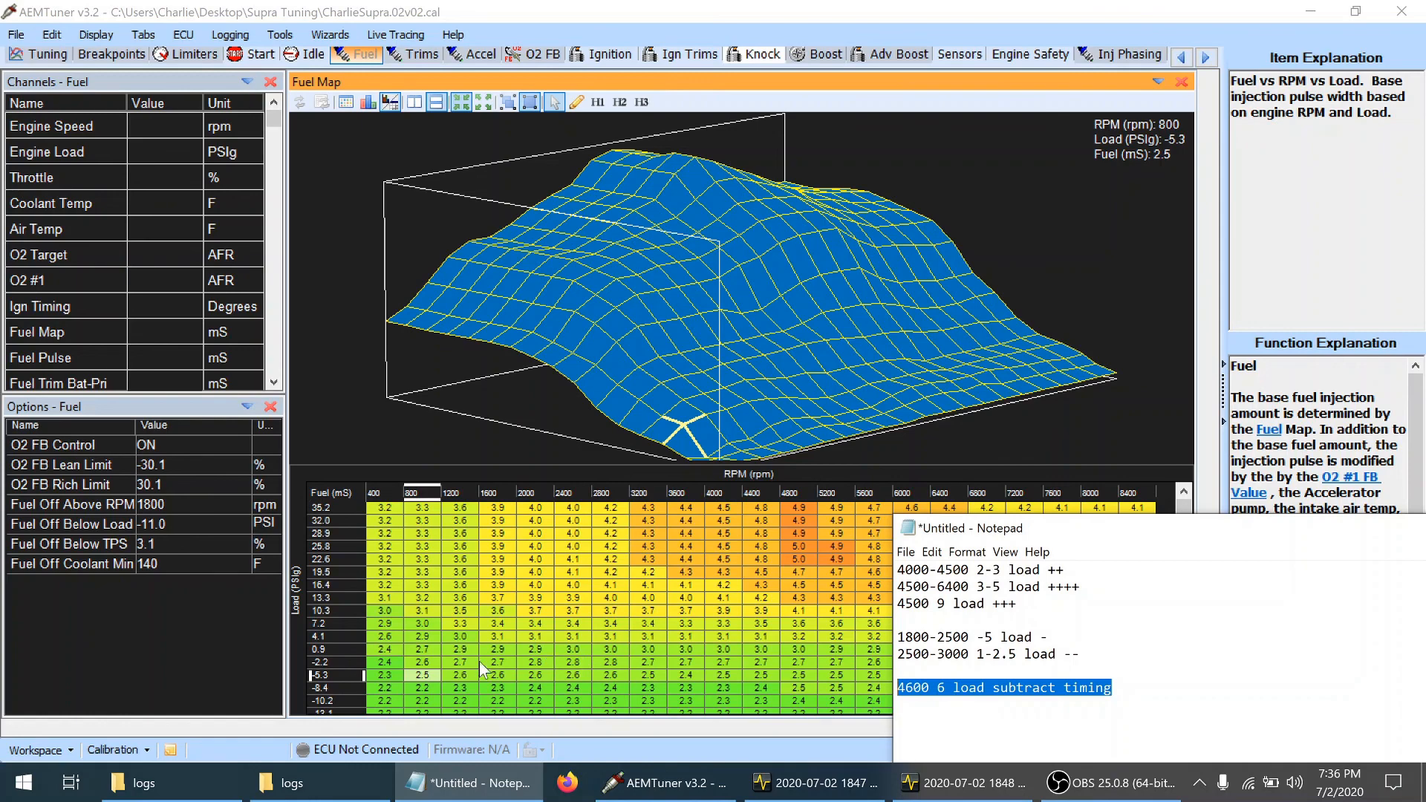
{"action": "left_click", "coordinate": [456, 645]}
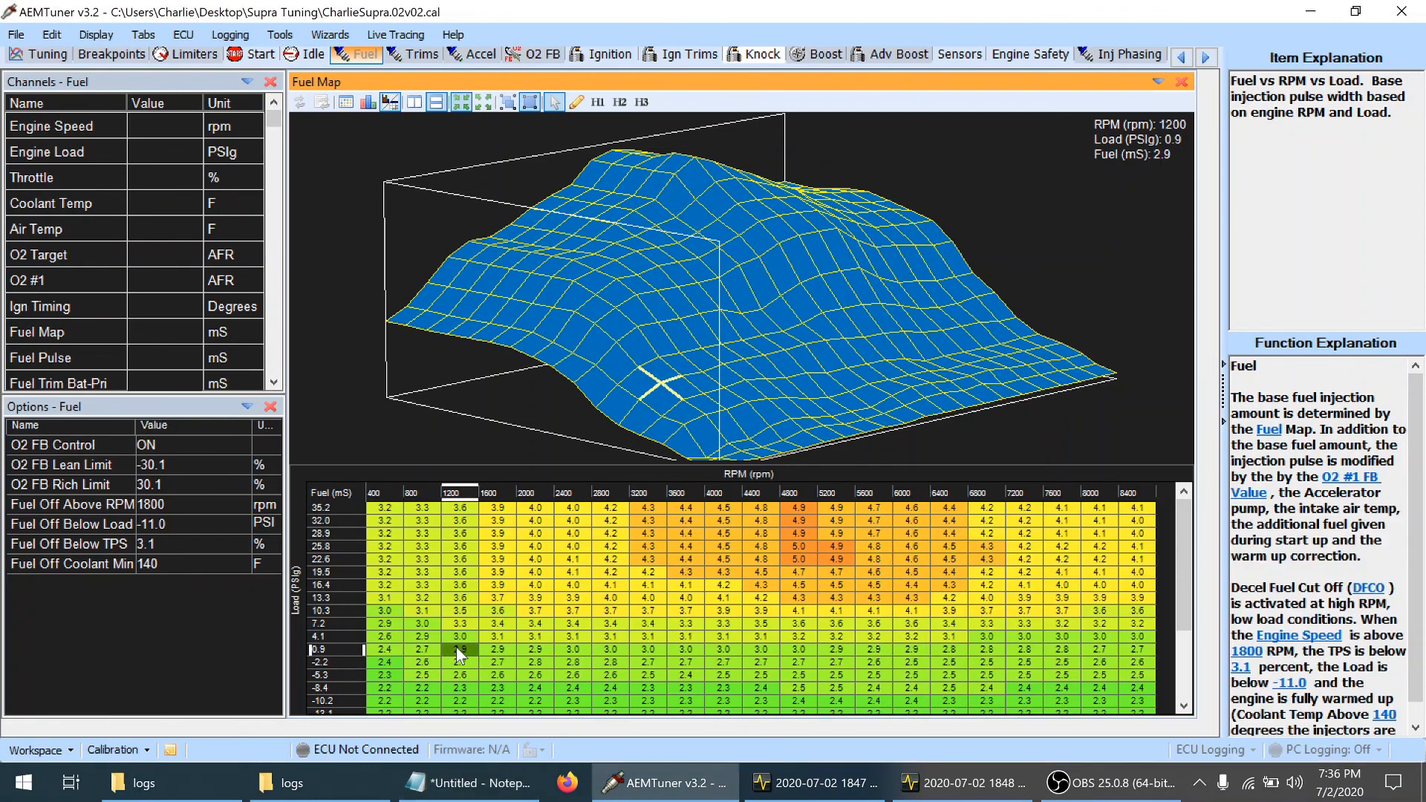
{"action": "key", "text": "Right"}
{"action": "key", "text": "Right"}
{"action": "key", "text": "Right"}
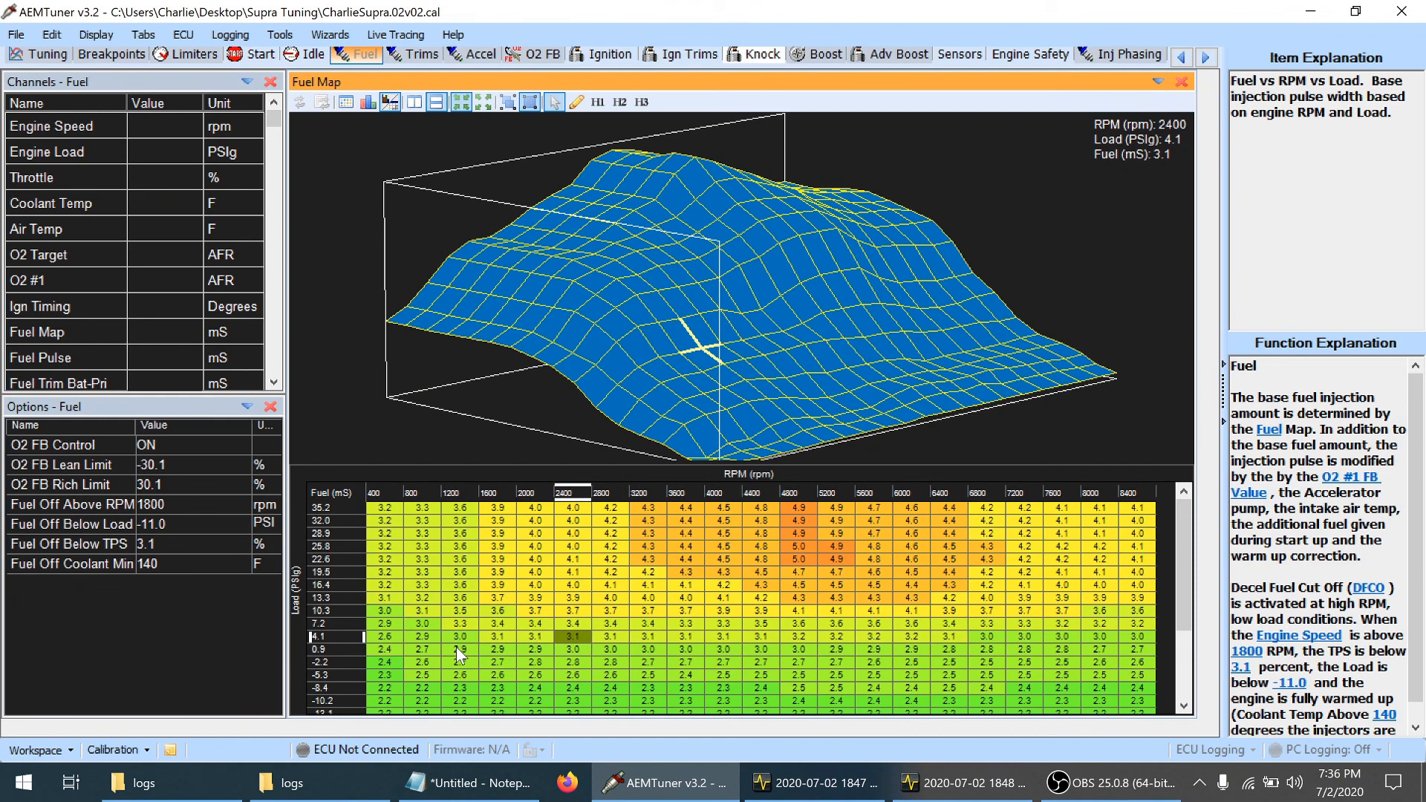
{"action": "left_click", "coordinate": [430, 791]}
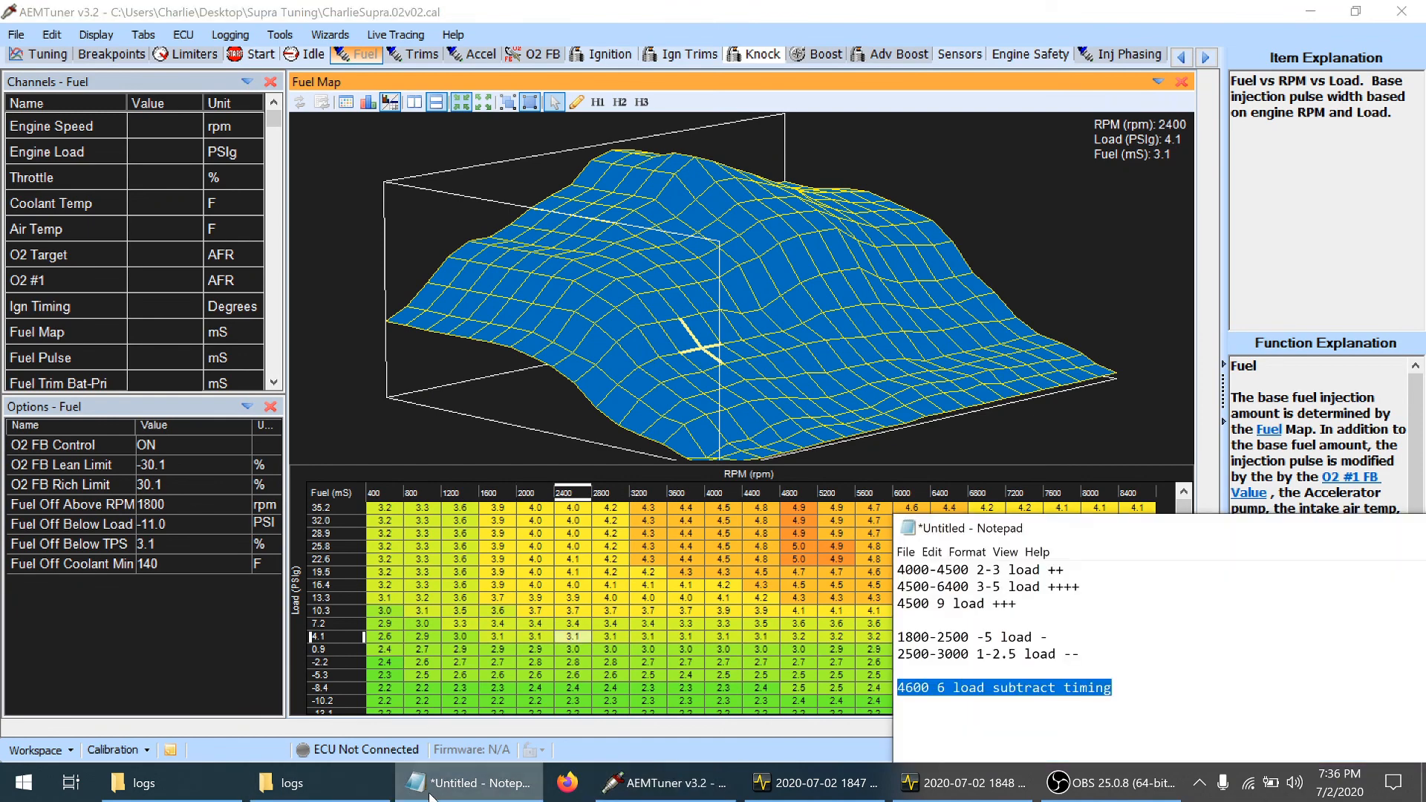
{"action": "left_click", "coordinate": [430, 791]}
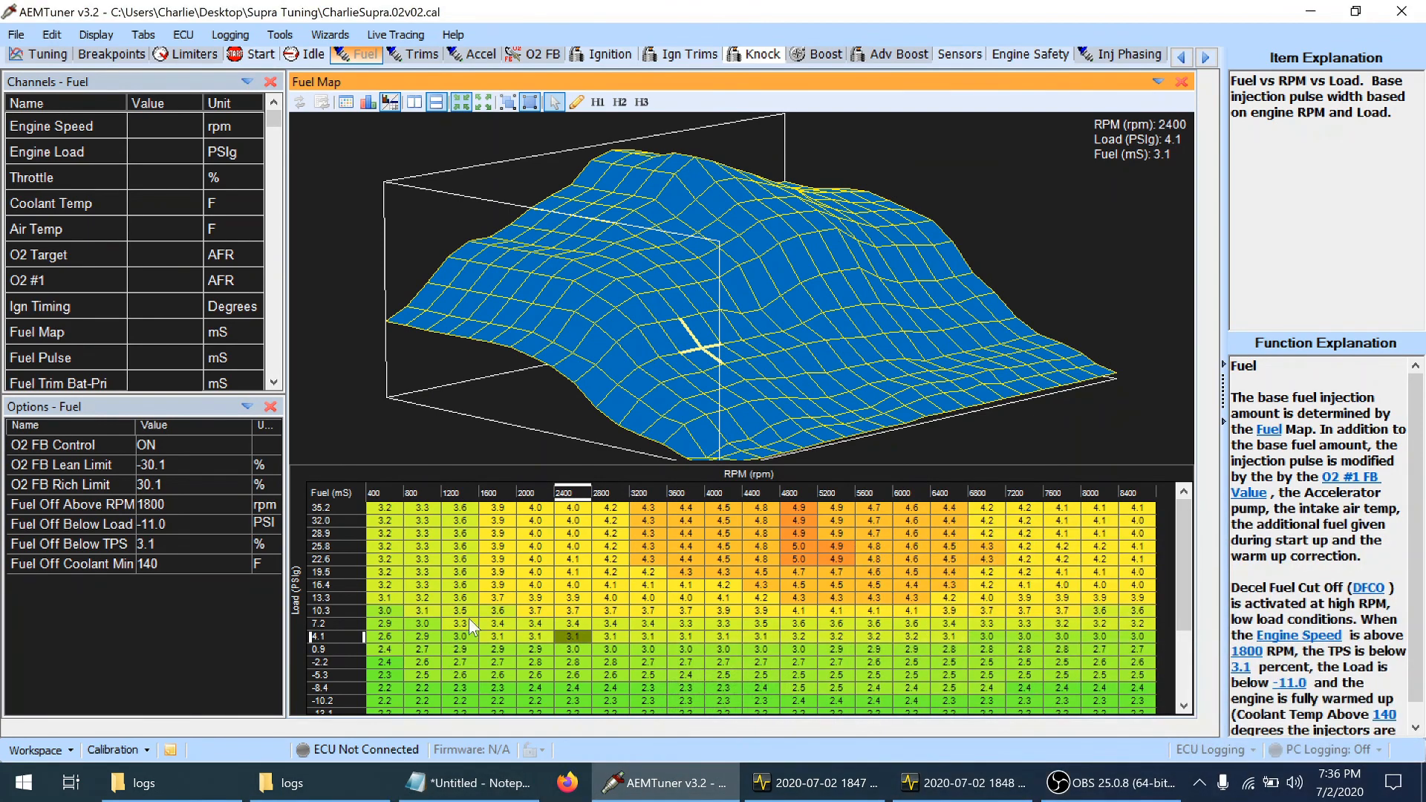
{"action": "key", "text": "Up"}
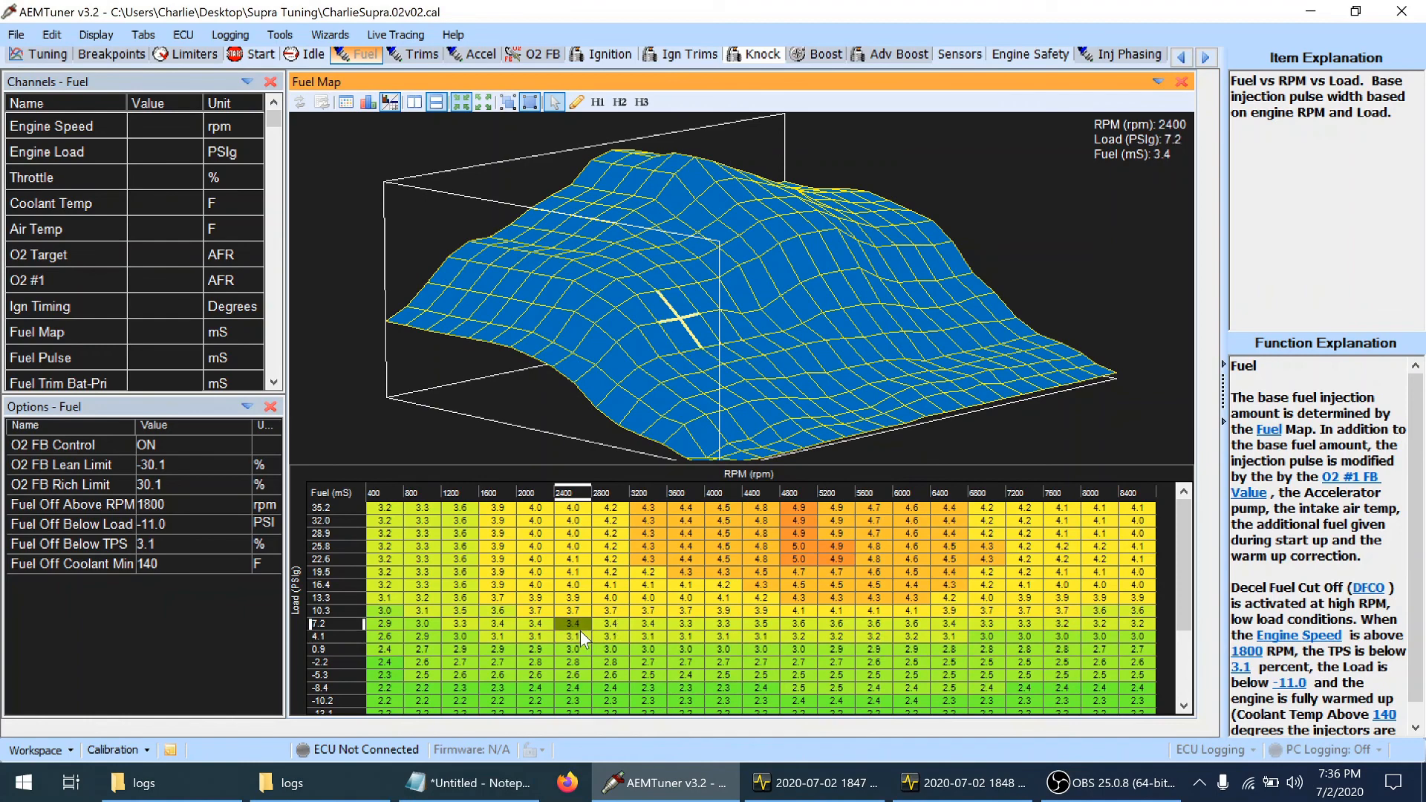
{"action": "key", "text": "Down"}
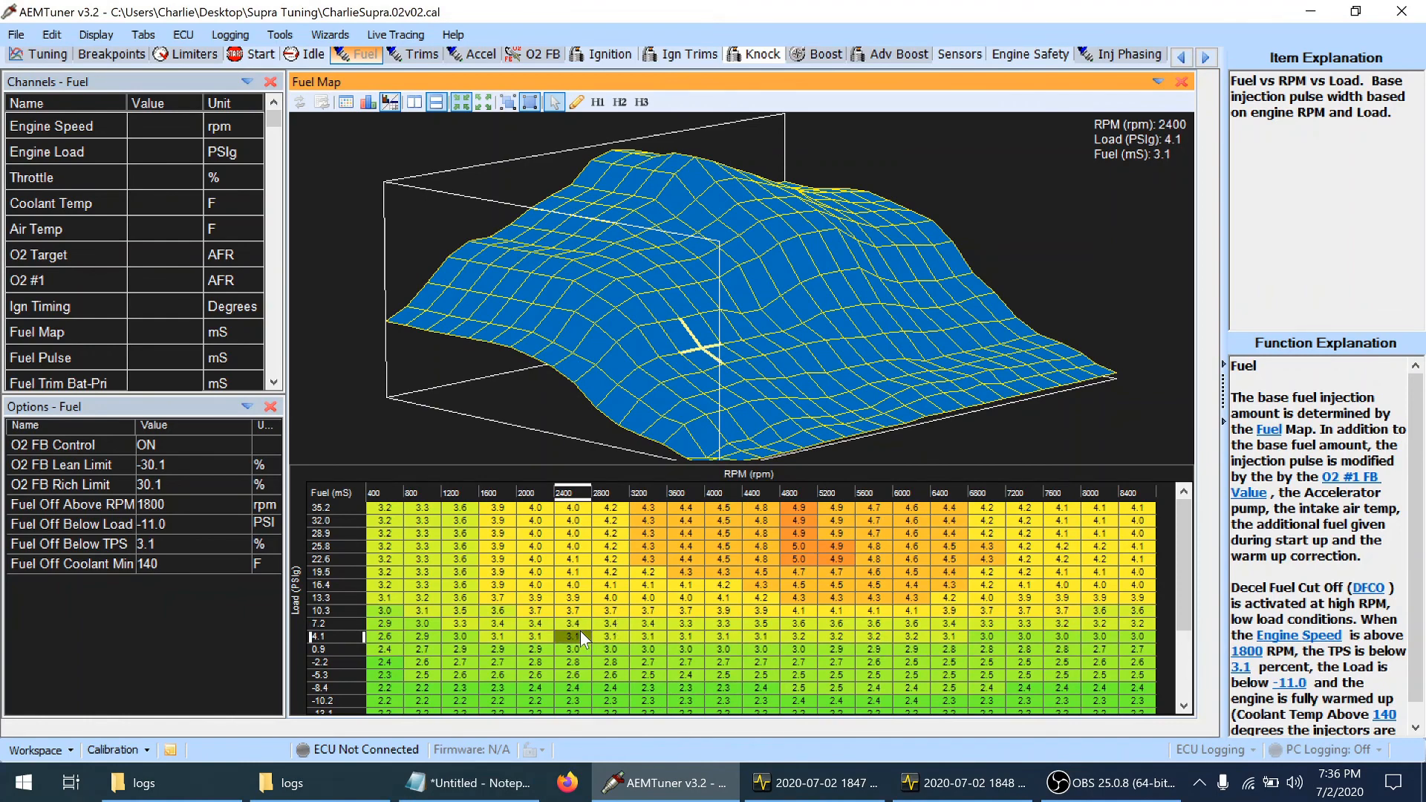
{"action": "key", "text": "Down"}
{"action": "key", "text": "shift+Right"}
{"action": "key", "text": "shift+Right"}
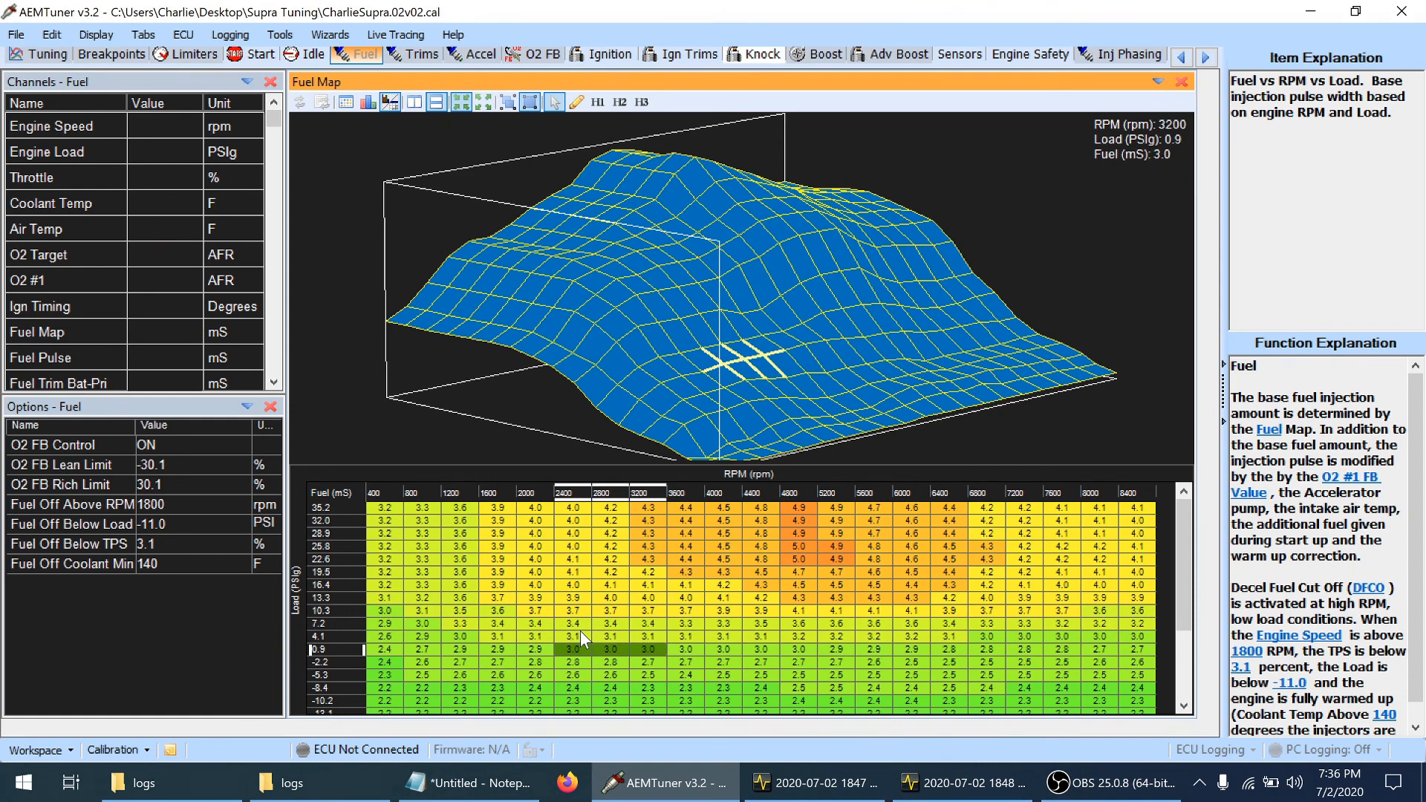
{"action": "key", "text": "shift+Left"}
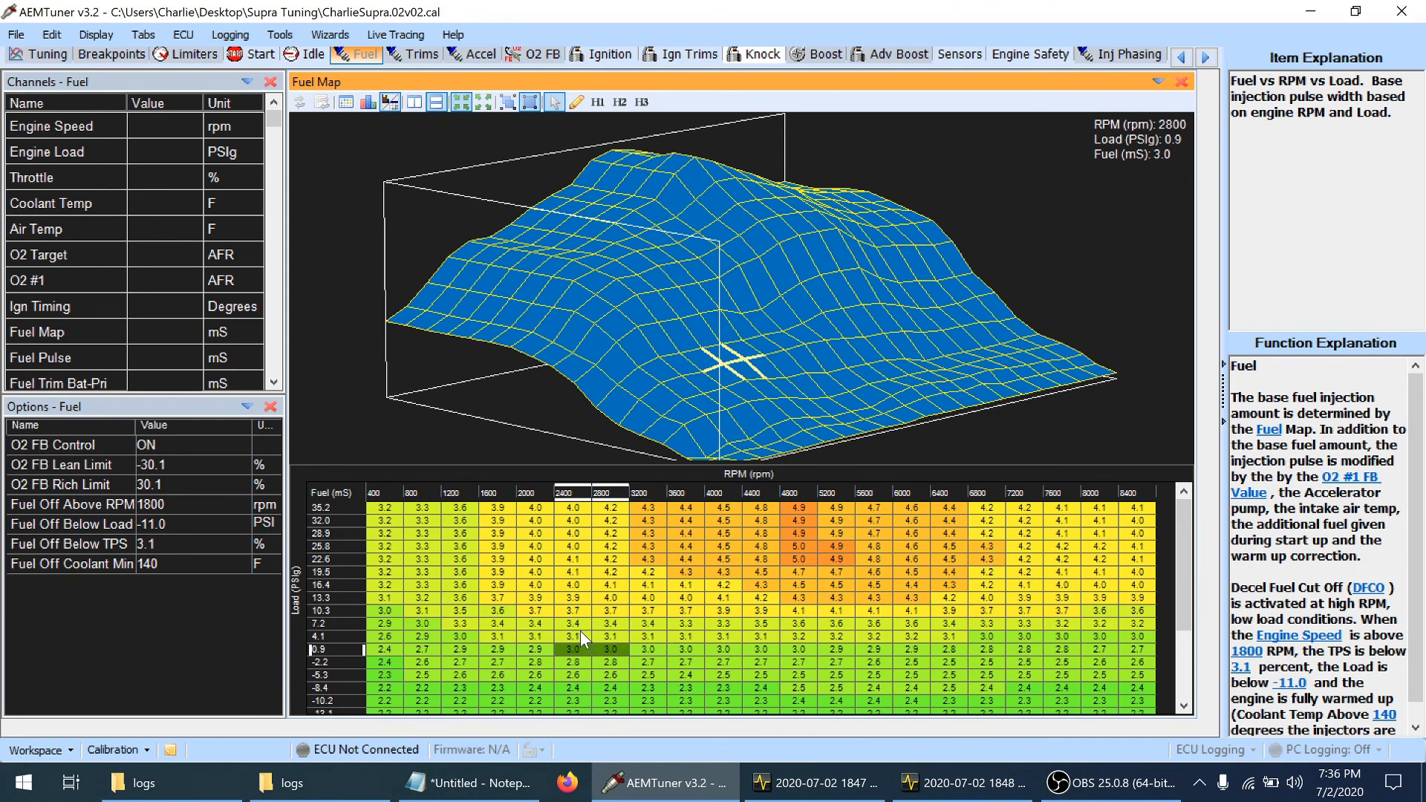
{"action": "key", "text": "minus"}
{"action": "key", "text": "shift+Right"}
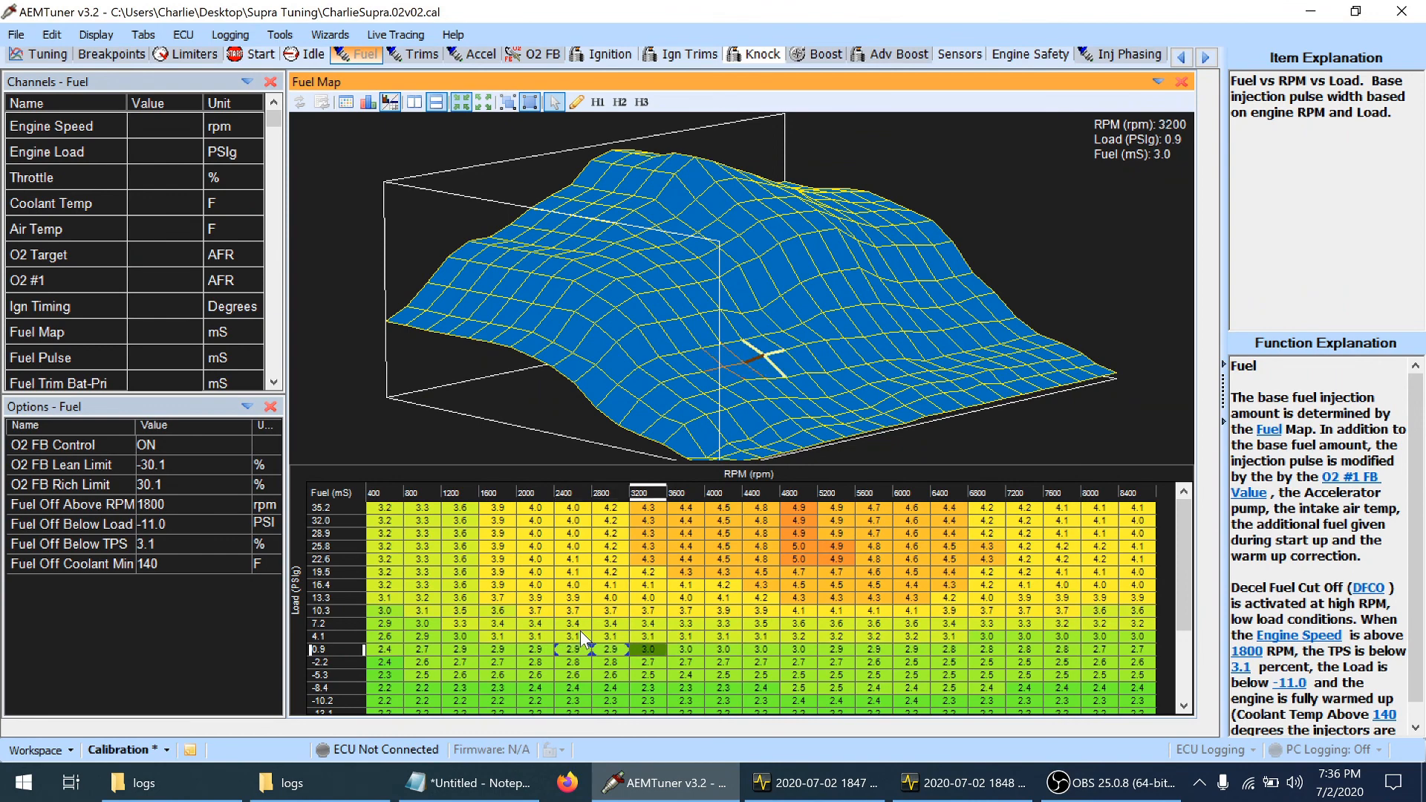
{"action": "key", "text": "minus"}
Blend the reduction by trimming fuel slightly at 2000 rpm in the 0.9 psi row and 2400 rpm in the -2.2 psi row
{"action": "key", "text": "Left"}
{"action": "key", "text": "Left"}
{"action": "key", "text": "Up"}
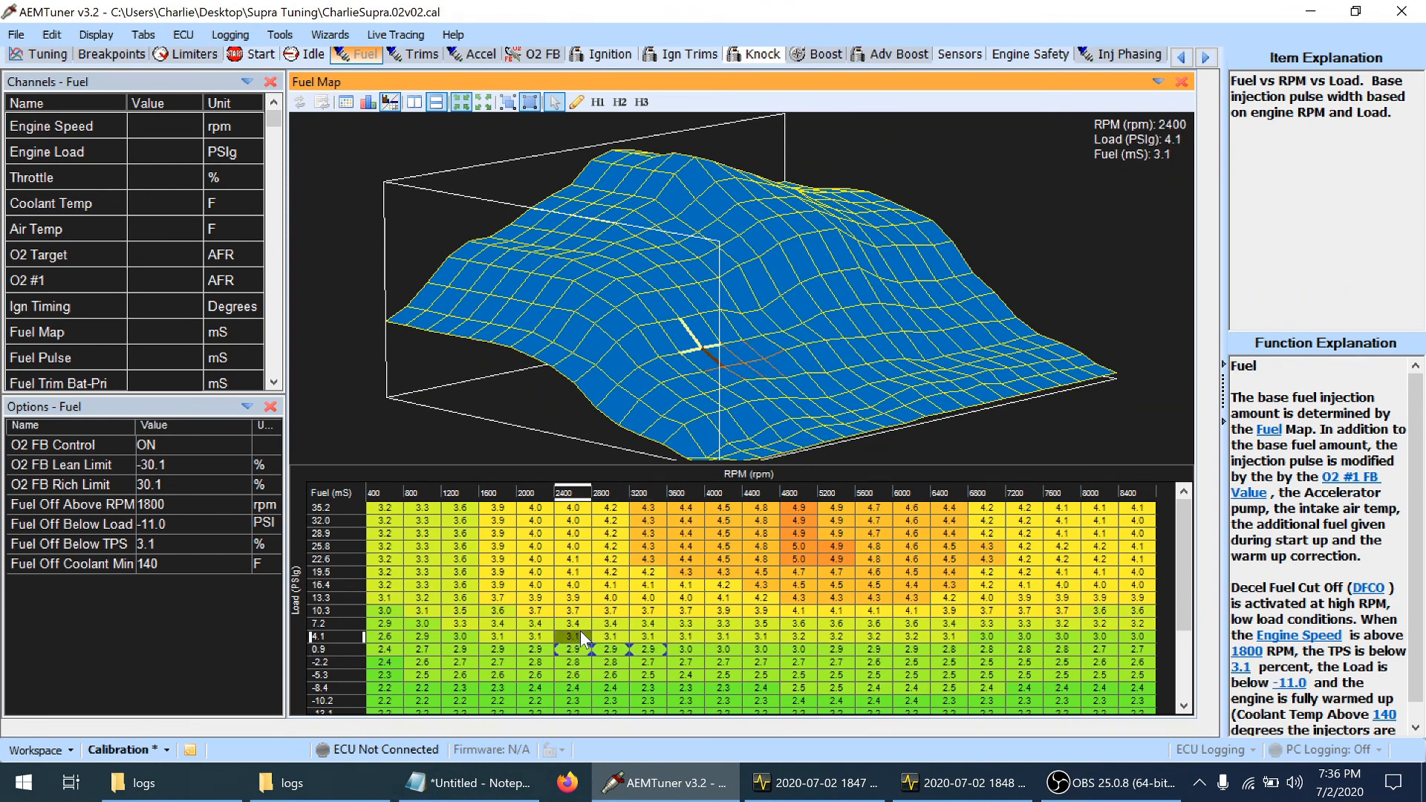
{"action": "key", "text": "Down"}
{"action": "key", "text": "Left"}
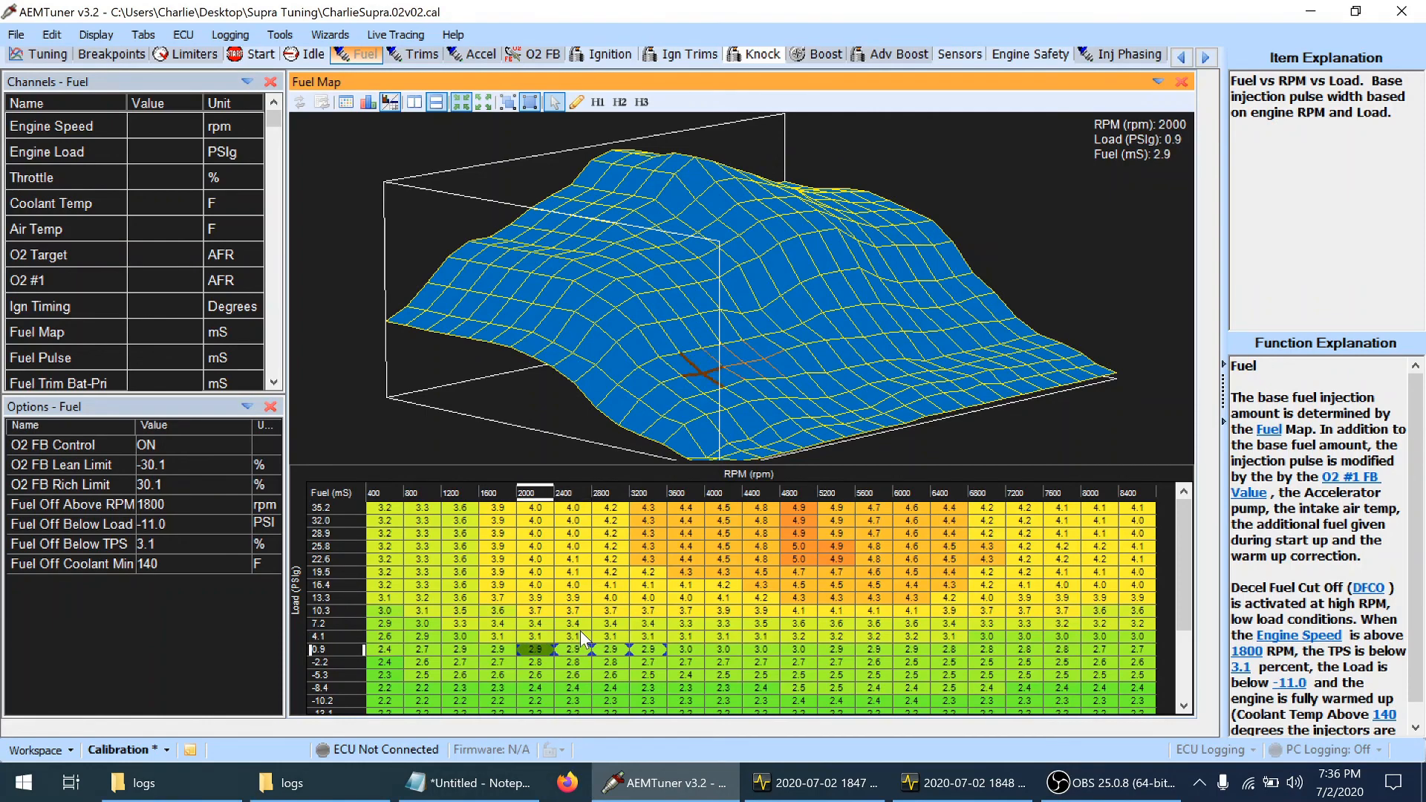
{"action": "key", "text": "Left"}
{"action": "key", "text": "Right"}
{"action": "key", "text": "Right"}
{"action": "key", "text": "Down"}
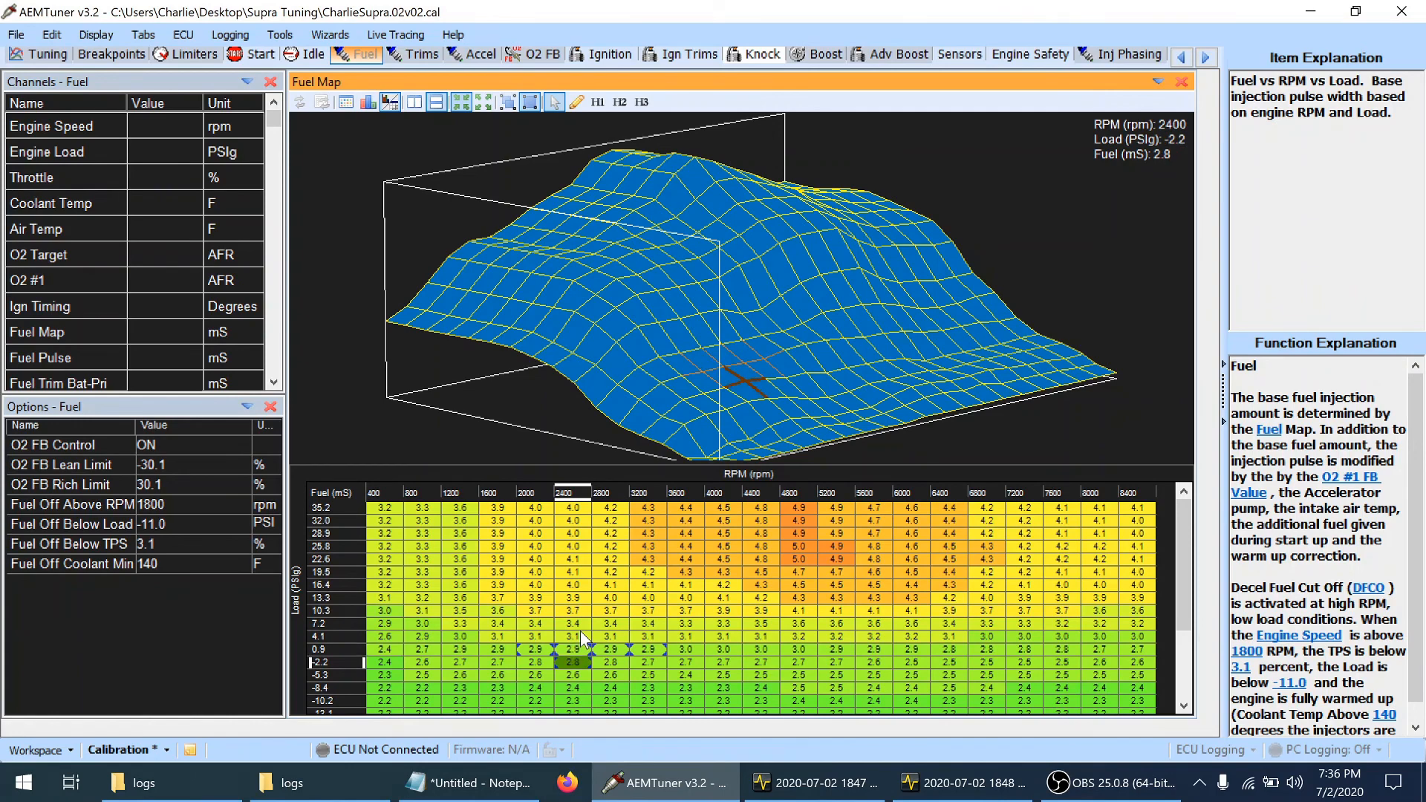
Trim fuel slightly at 1600–2800 rpm in the 4.1 psi load row and save the calibration
{"action": "key", "text": "Up"}
{"action": "key", "text": "Up"}
{"action": "key", "text": "Left"}
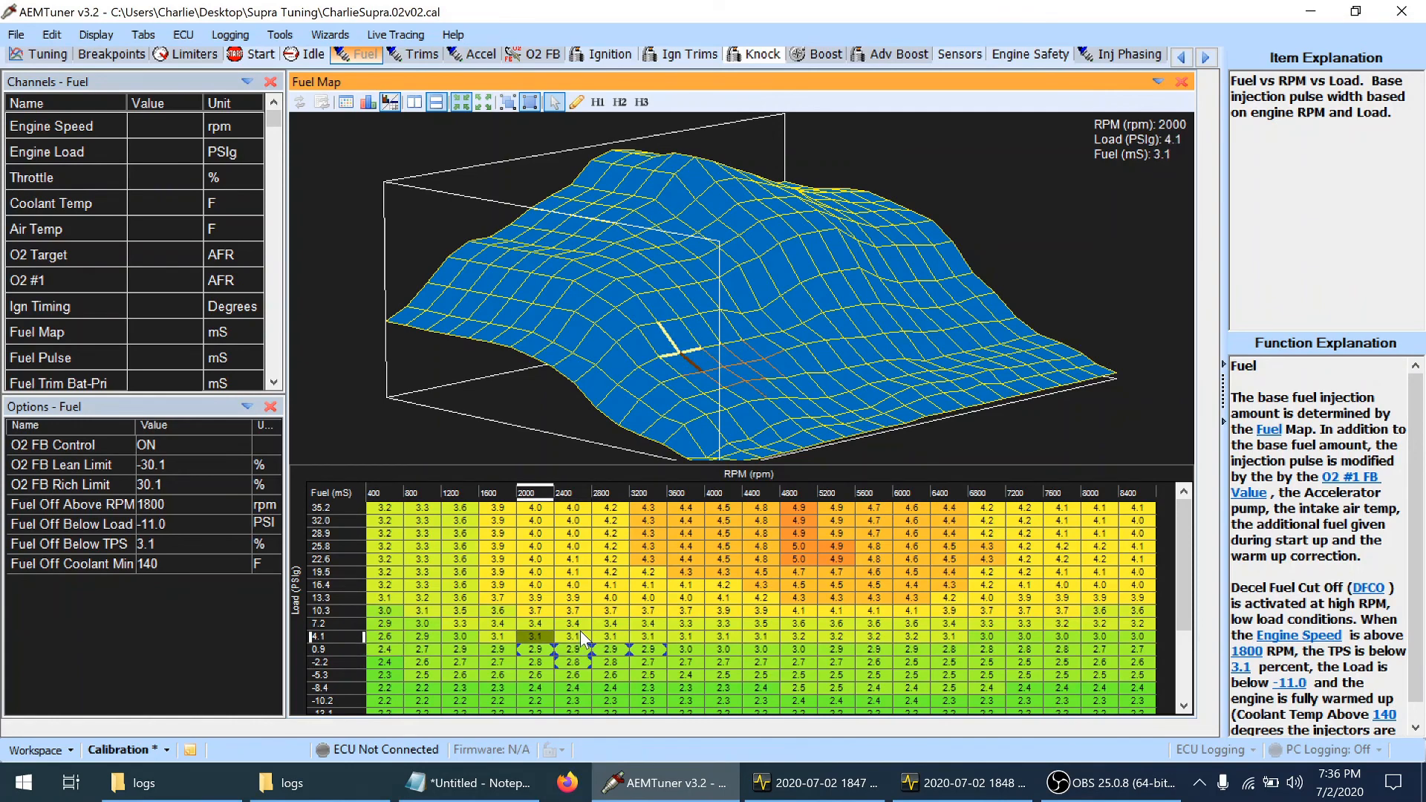
{"action": "key", "text": "shift+Right"}
{"action": "key", "text": "shift+Right"}
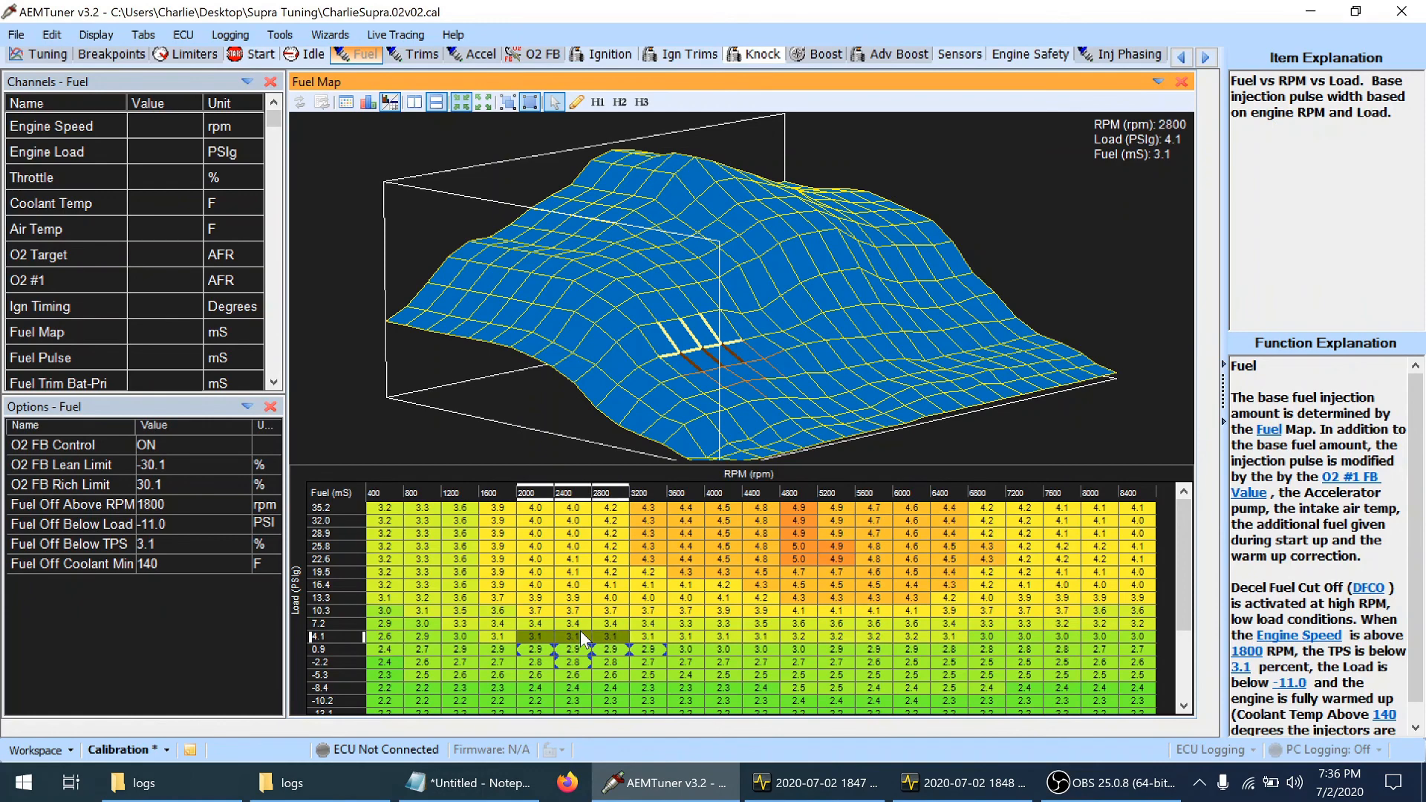
{"action": "key", "text": "shift+Left"}
{"action": "key", "text": "shift+Left"}
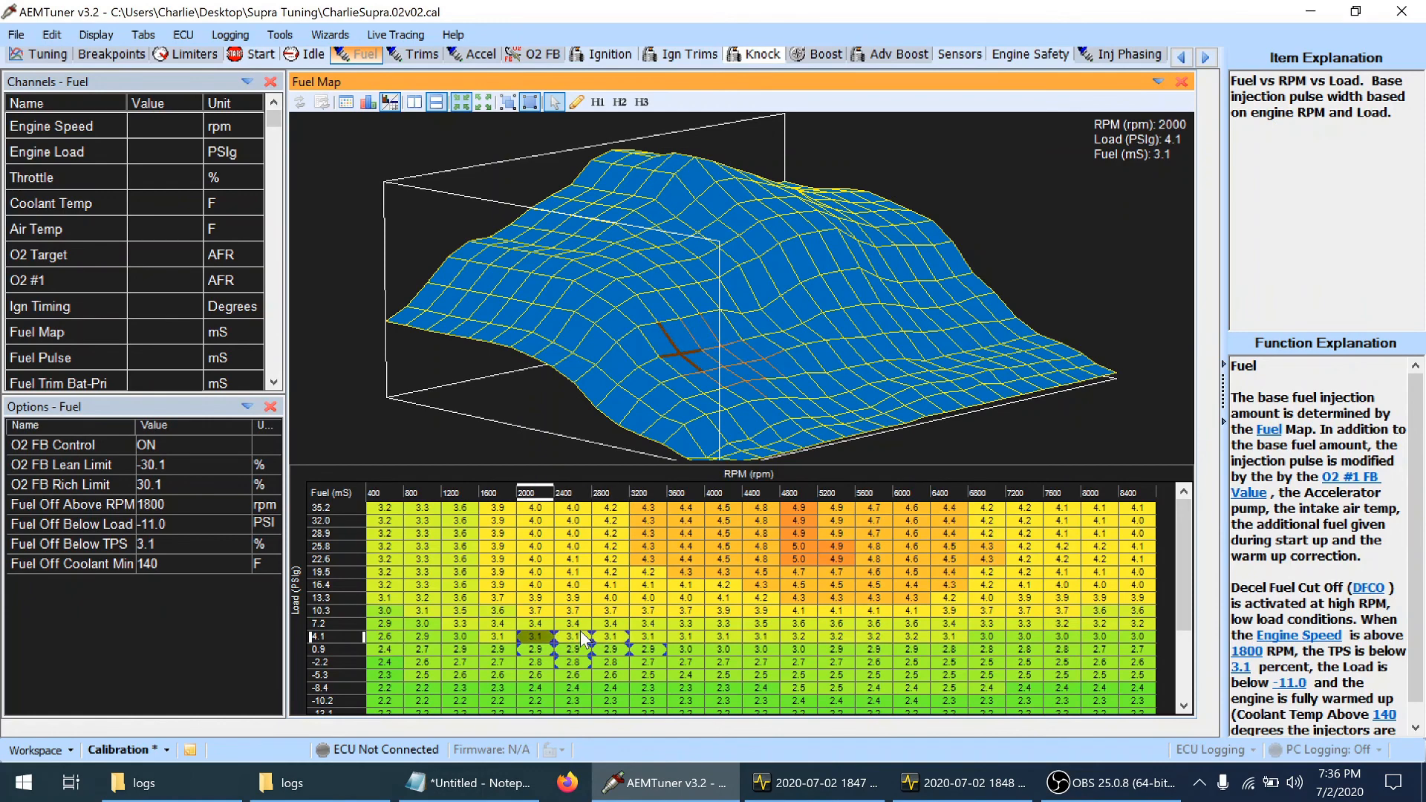
{"action": "key", "text": "Left"}
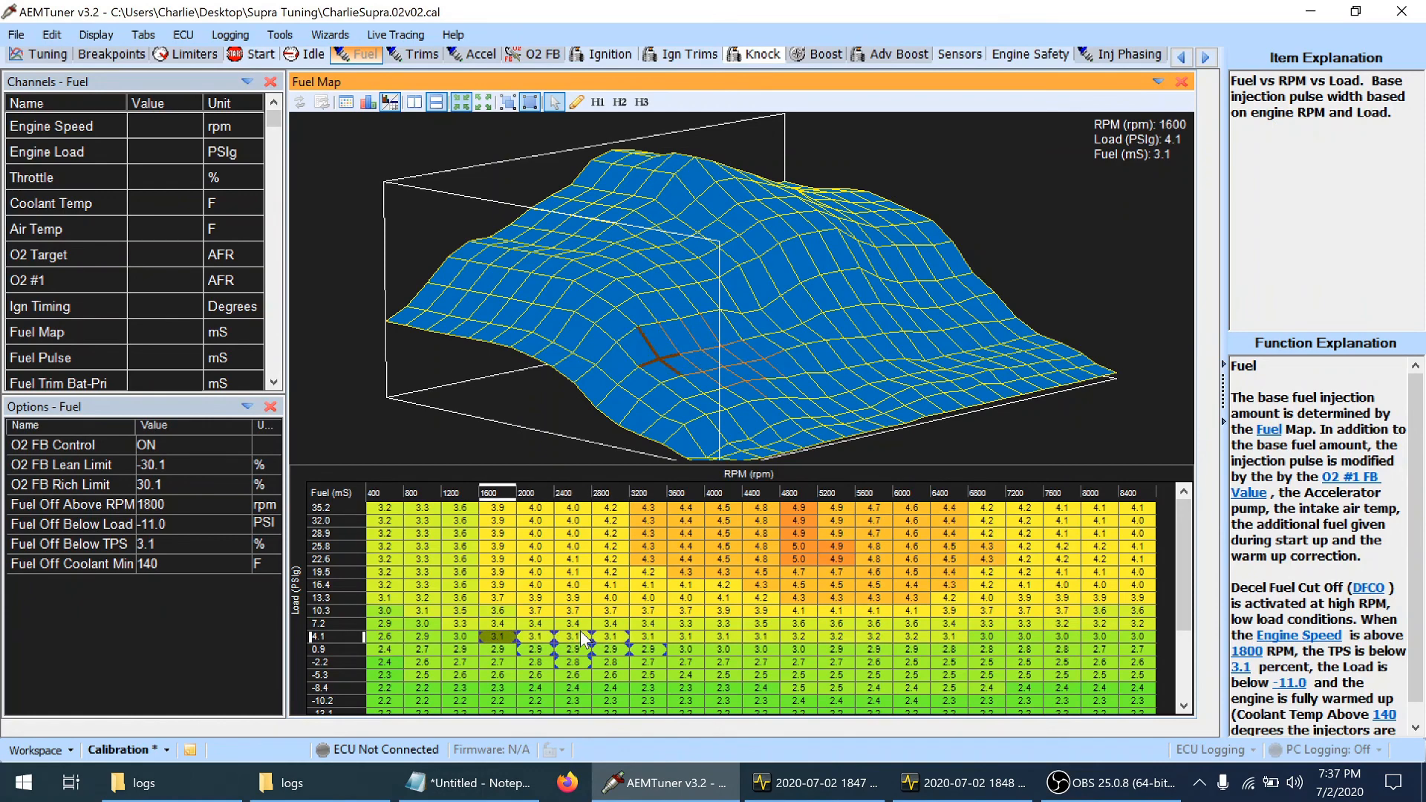
{"action": "key", "text": "ctrl+s"}
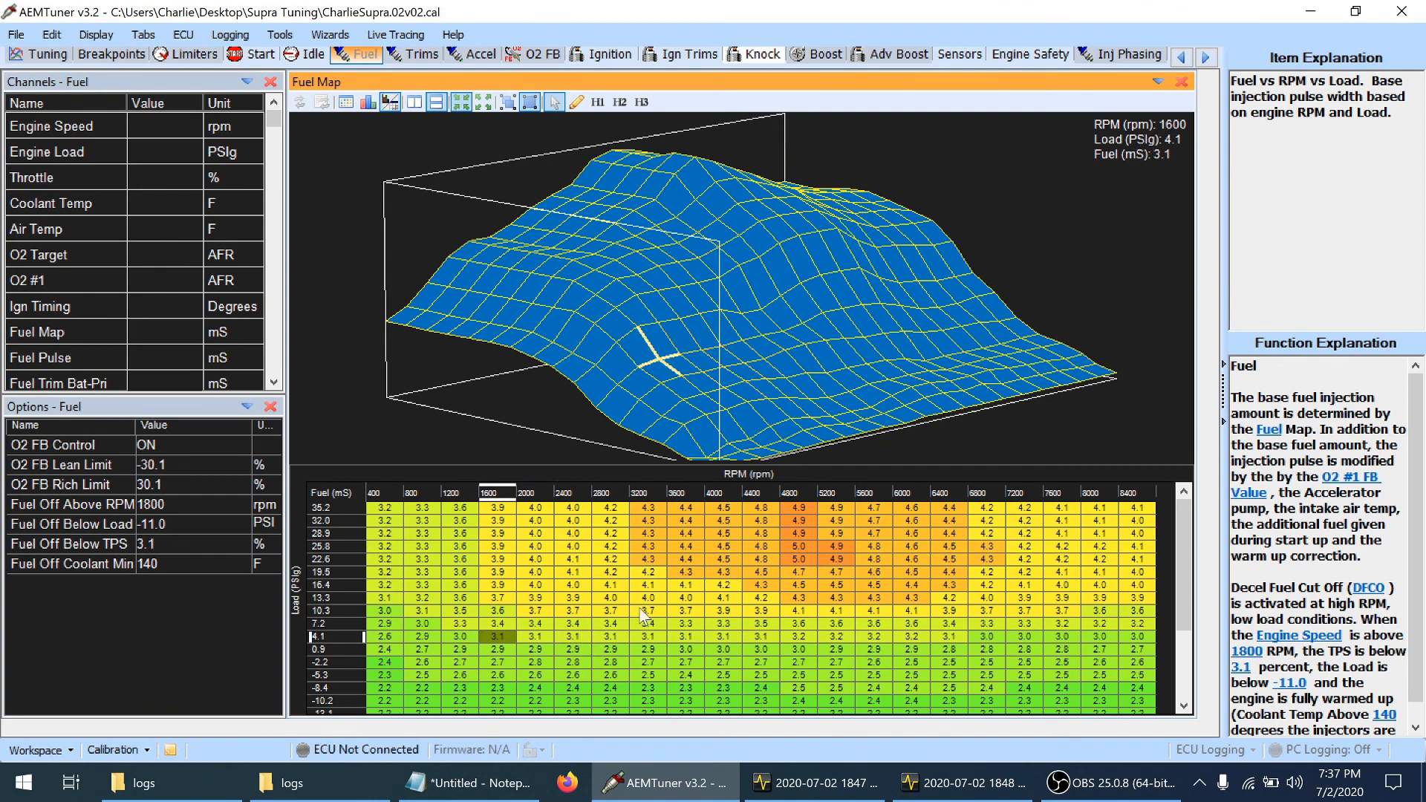
Following the tuning notes, add fuel at 4000–4800 rpm in the 0.9 and 4.1 psi load rows
{"action": "left_click", "coordinate": [525, 793]}
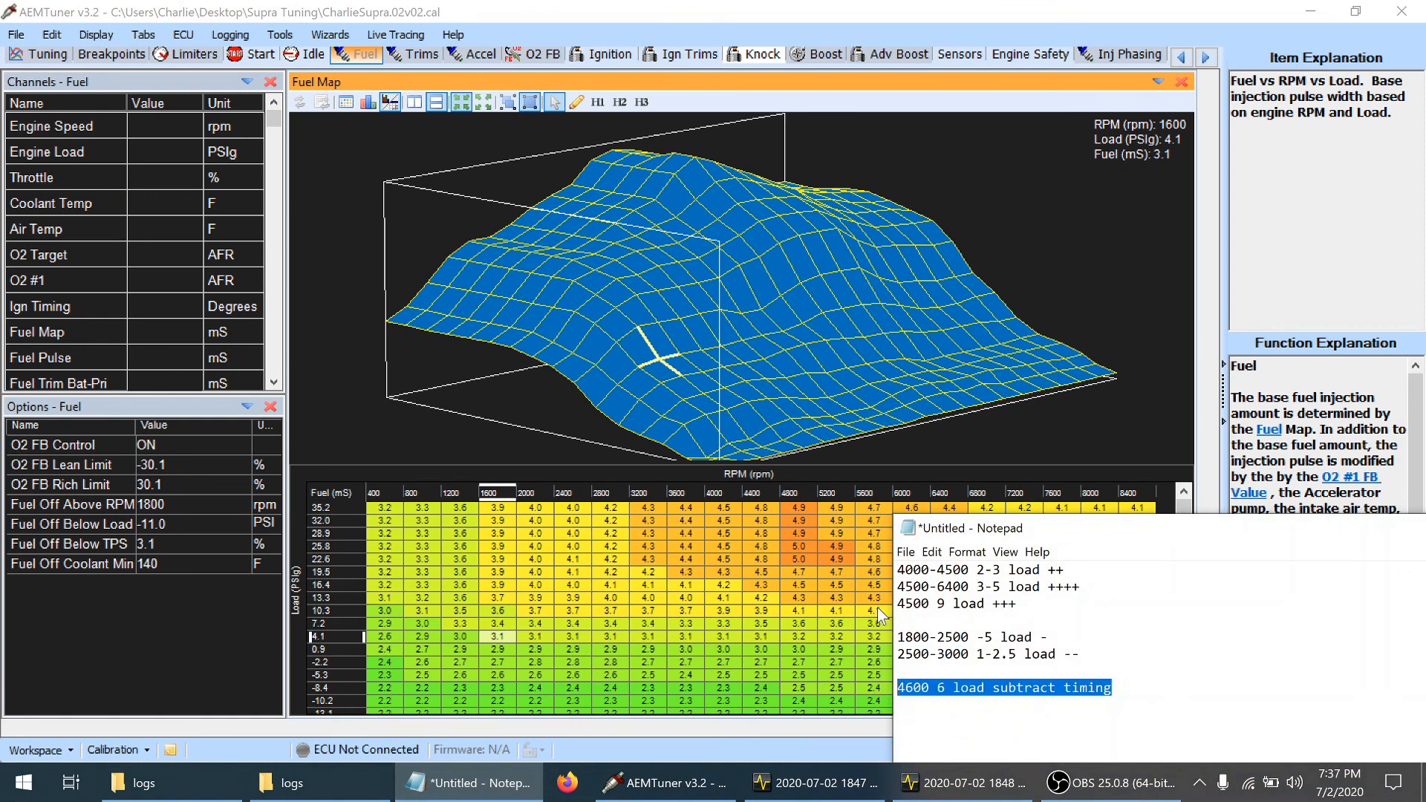
{"action": "left_click", "coordinate": [771, 631]}
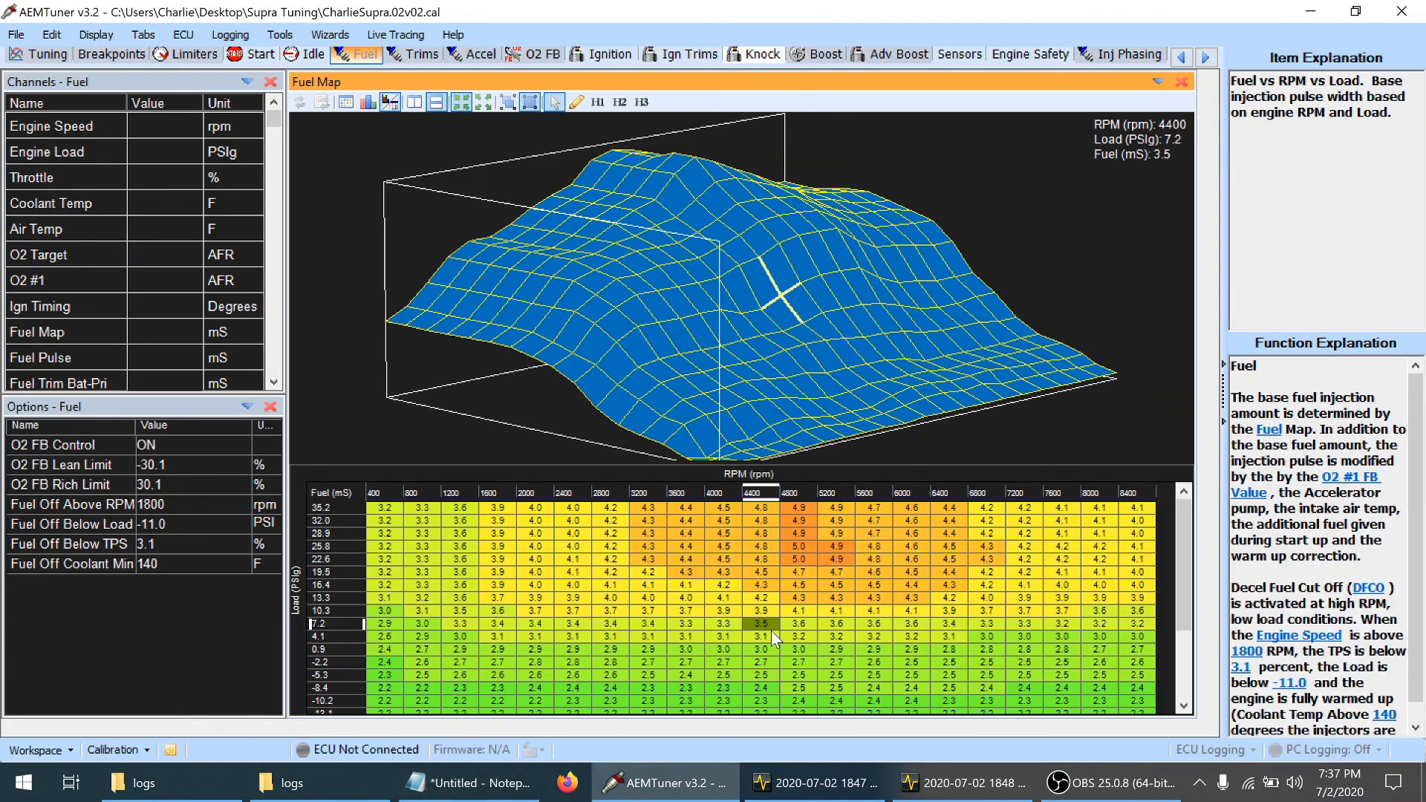
{"action": "key", "text": "Left"}
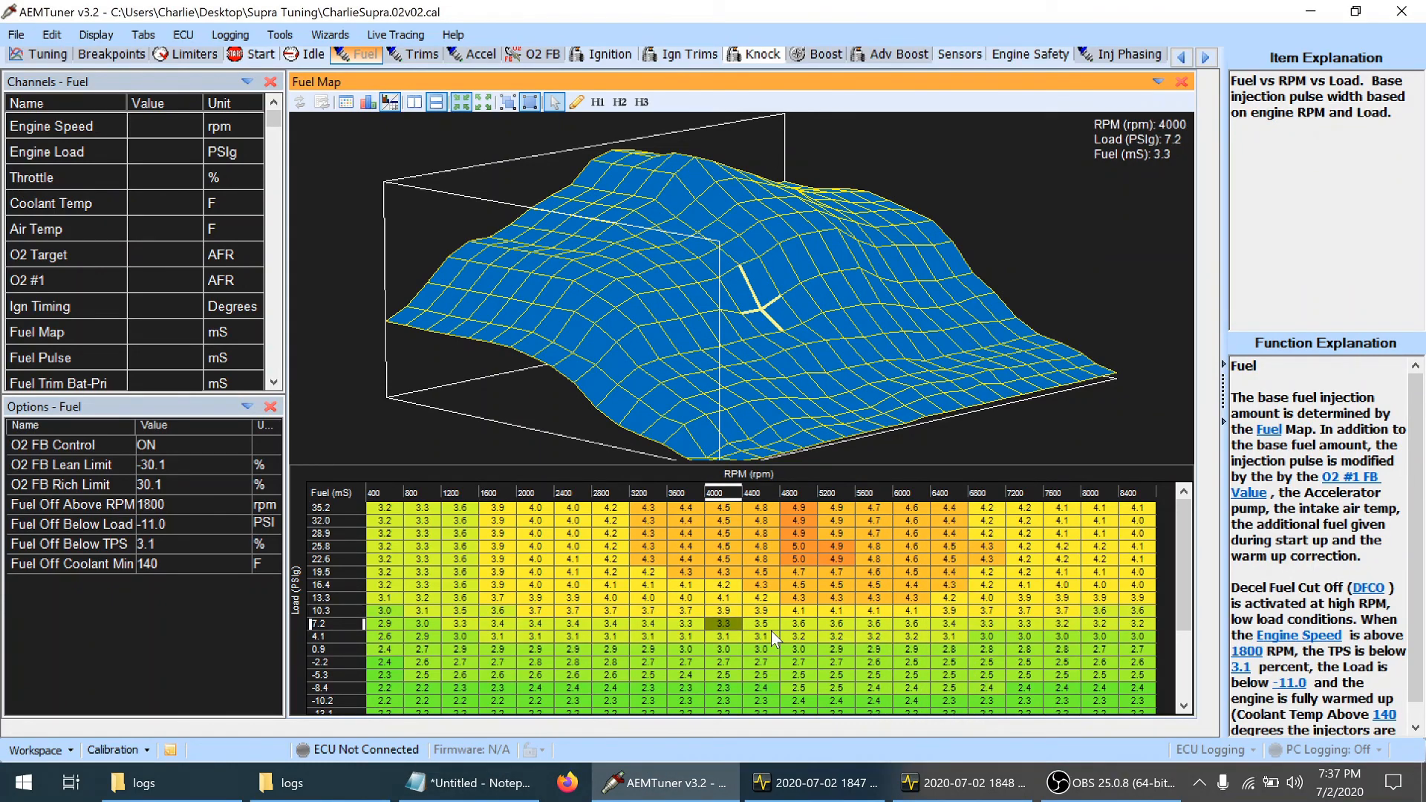
{"action": "key", "text": "Down"}
{"action": "key", "text": "Down"}
{"action": "key", "text": "shift+Right"}
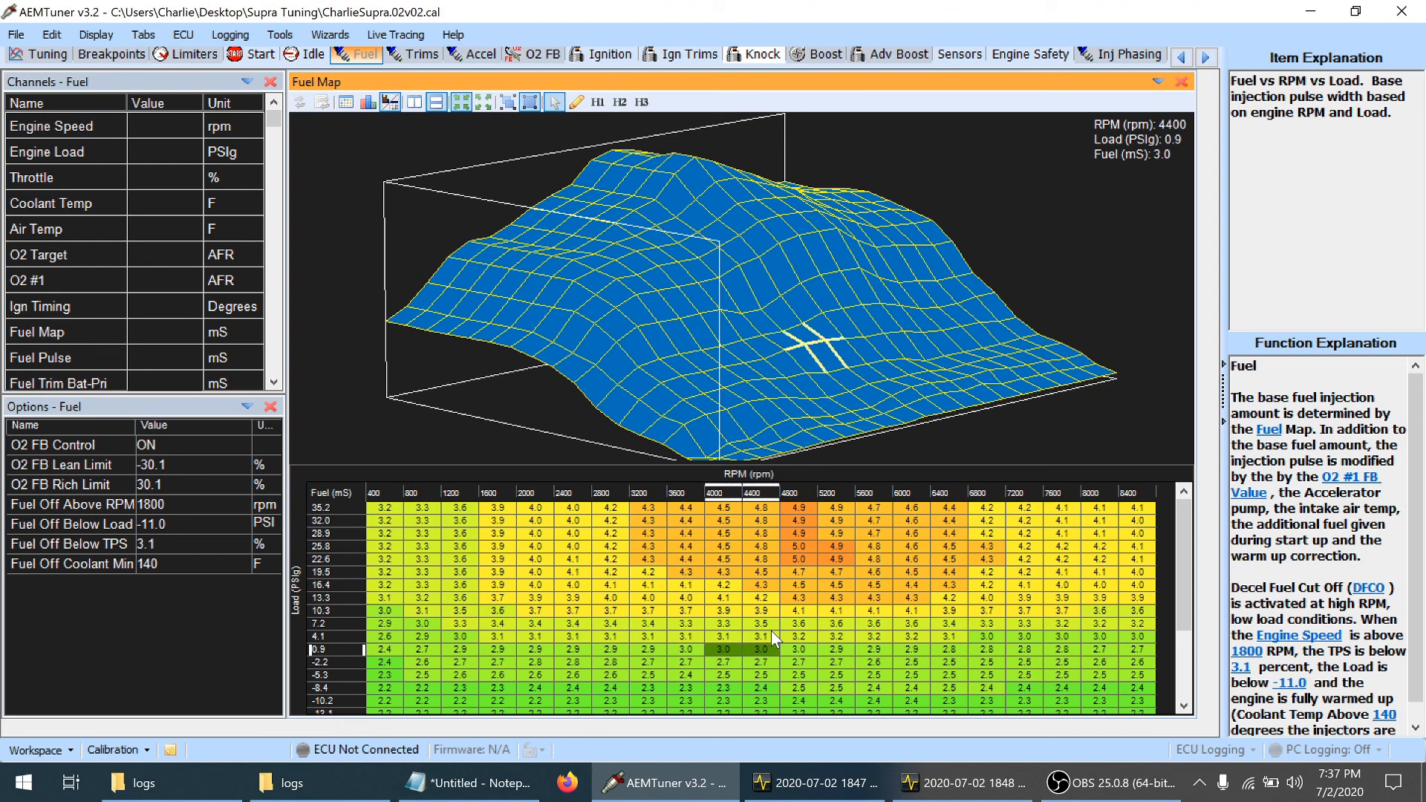
{"action": "key", "text": "shift+Right"}
{"action": "key", "text": "shift+Up"}
{"action": "key", "text": "plus"}
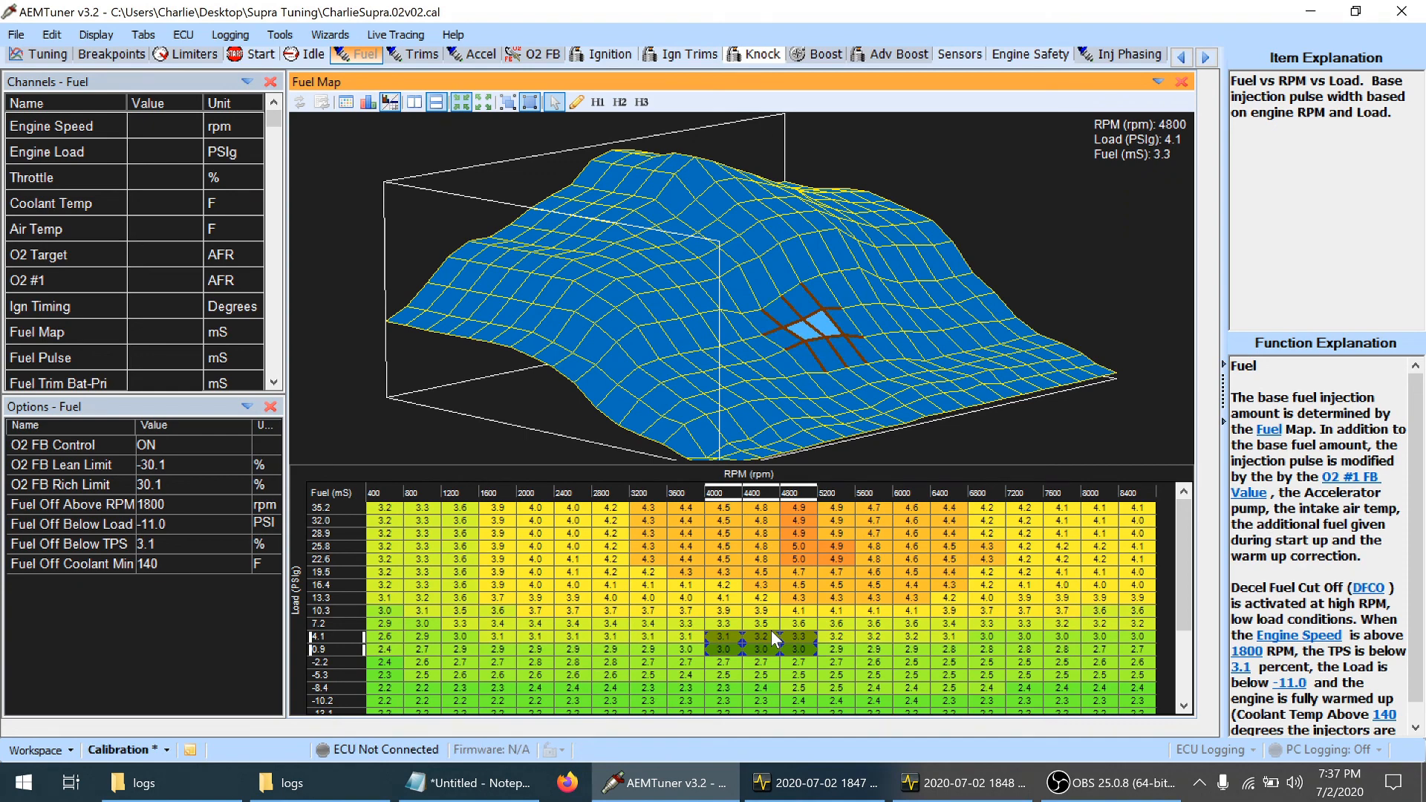
Following the tuning notes, raise fuel by four increments at 4800–6400 rpm in the 4.1 psi load row
{"action": "left_click", "coordinate": [505, 785]}
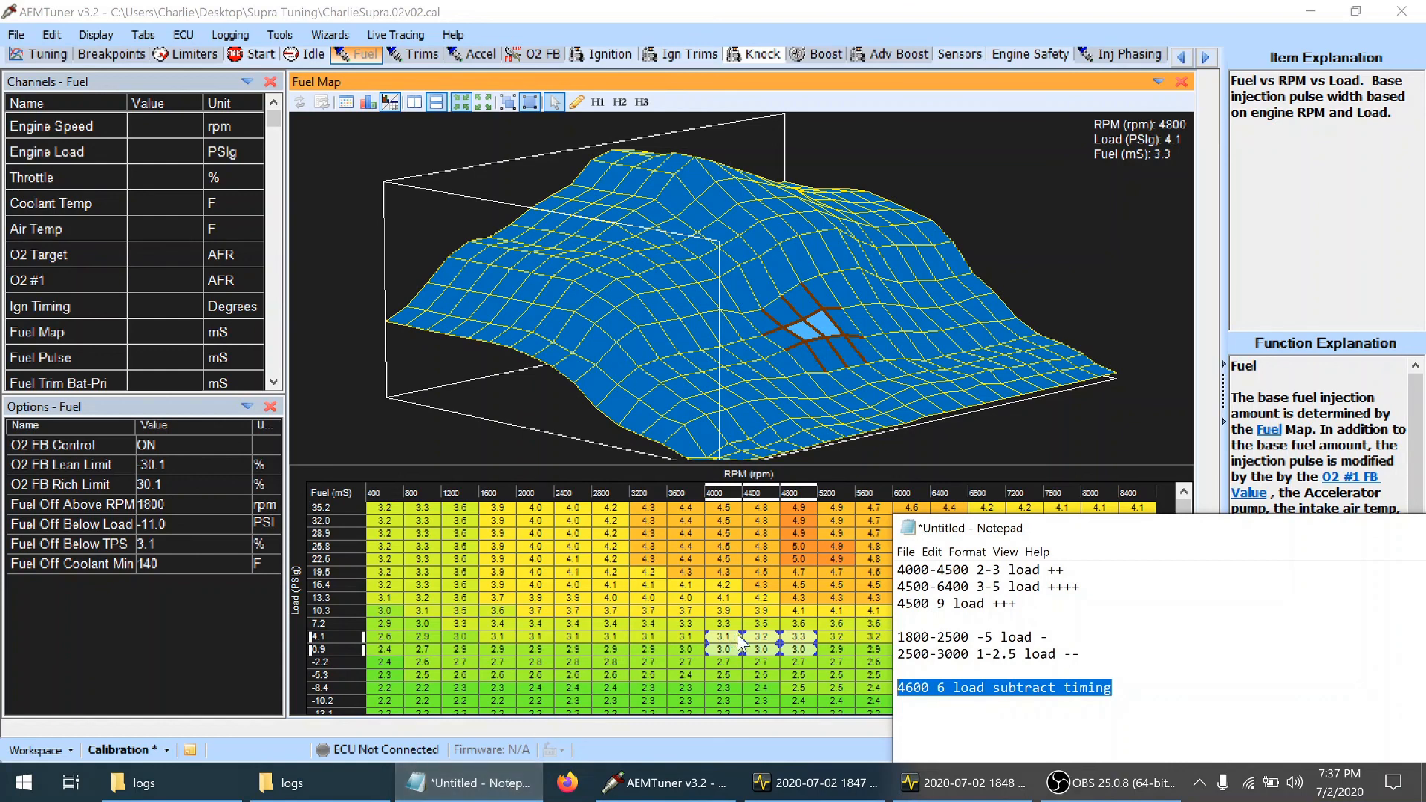
{"action": "left_click", "coordinate": [761, 642]}
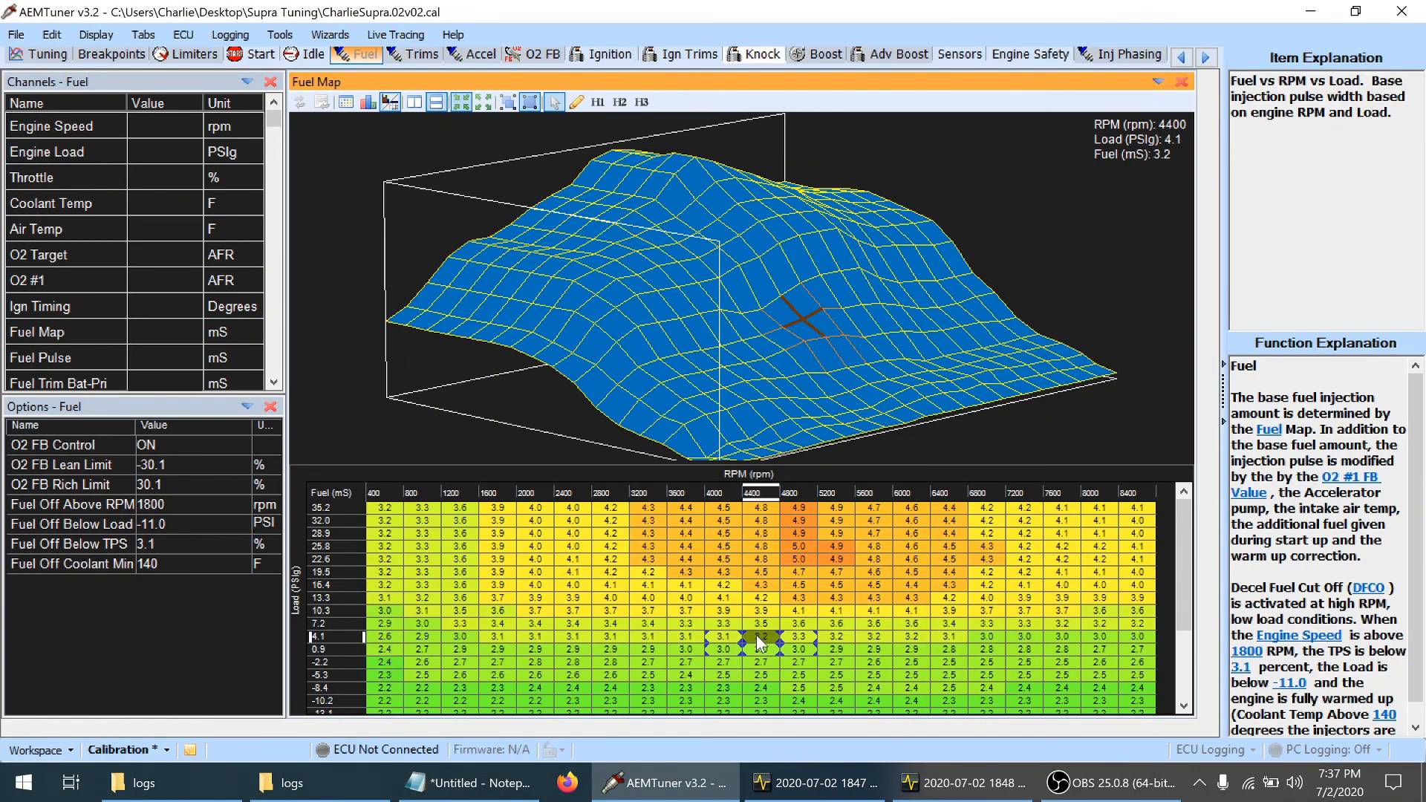
{"action": "key", "text": "Down"}
{"action": "key", "text": "Right"}
{"action": "key", "text": "shift+Up"}
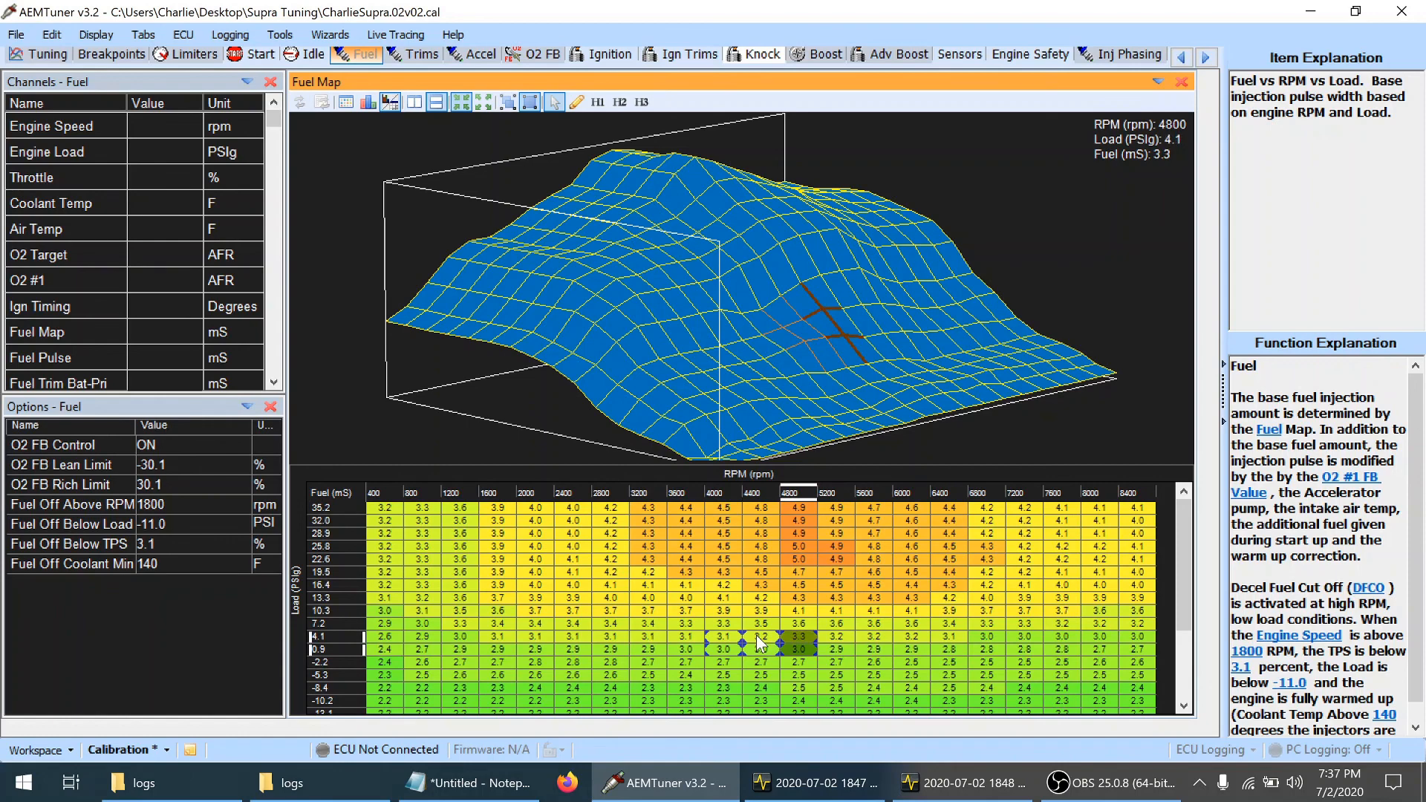
{"action": "left_click", "coordinate": [442, 785]}
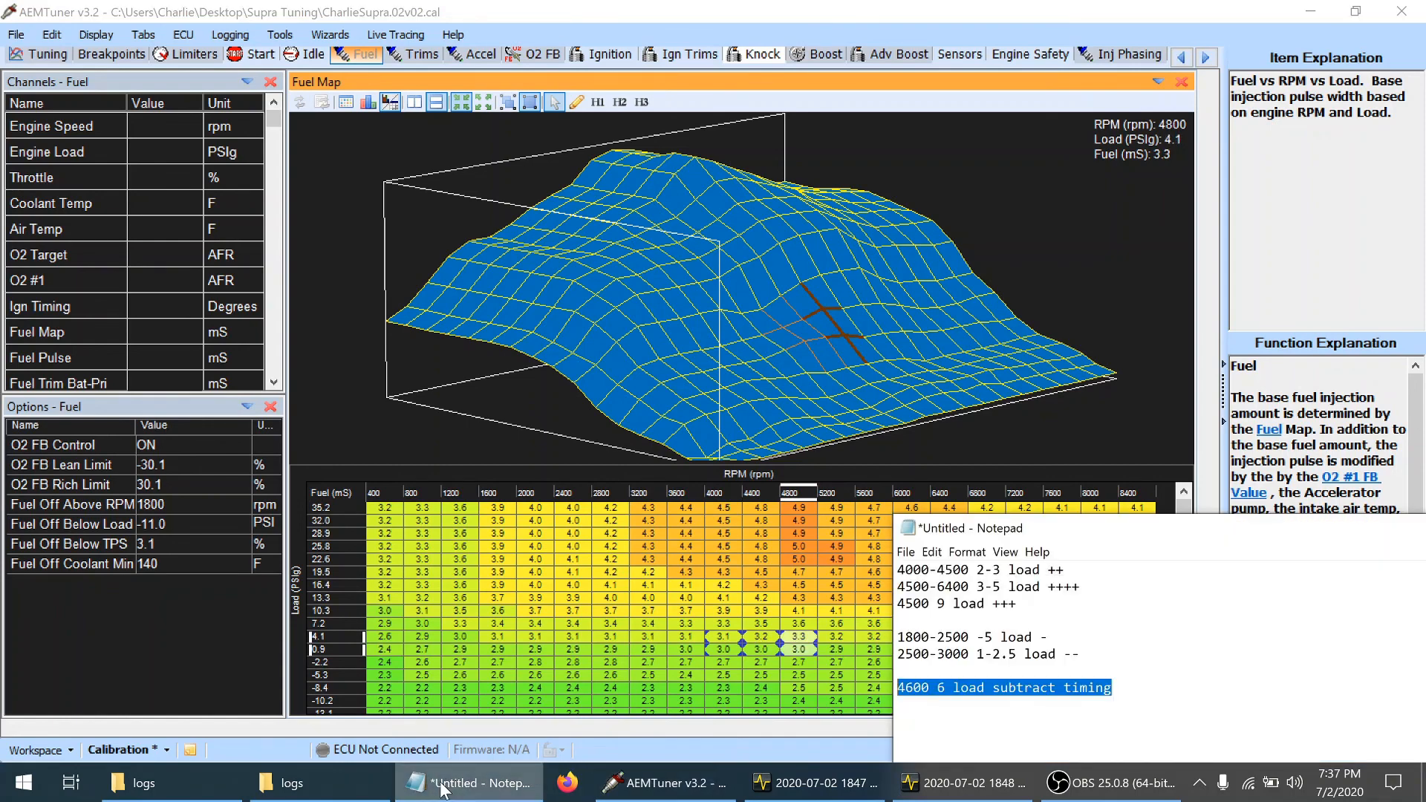
{"action": "left_click", "coordinate": [442, 785]}
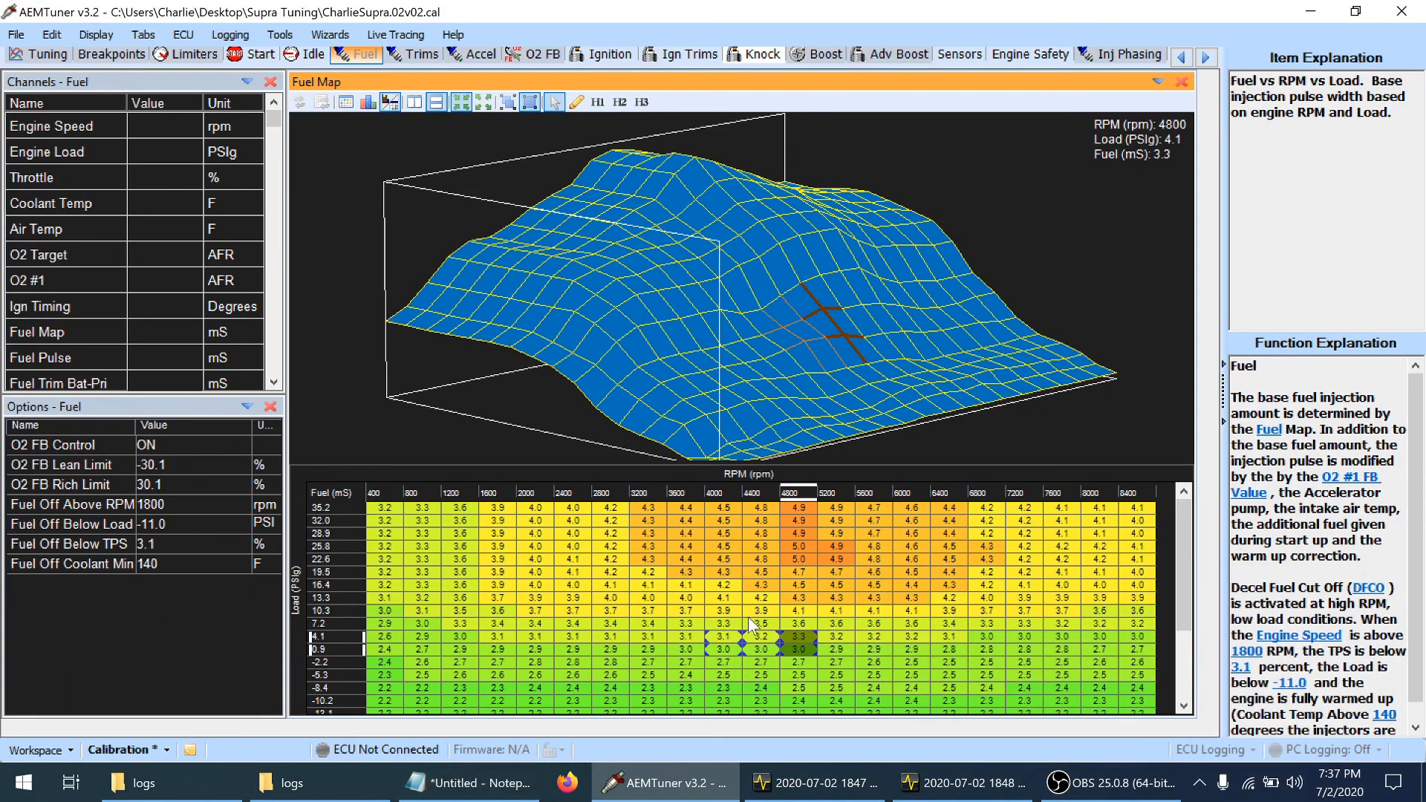
{"action": "left_click", "coordinate": [801, 651]}
{"action": "key", "text": "shift+Right"}
{"action": "key", "text": "shift+Right"}
{"action": "key", "text": "shift+Right"}
{"action": "key", "text": "shift+Right"}
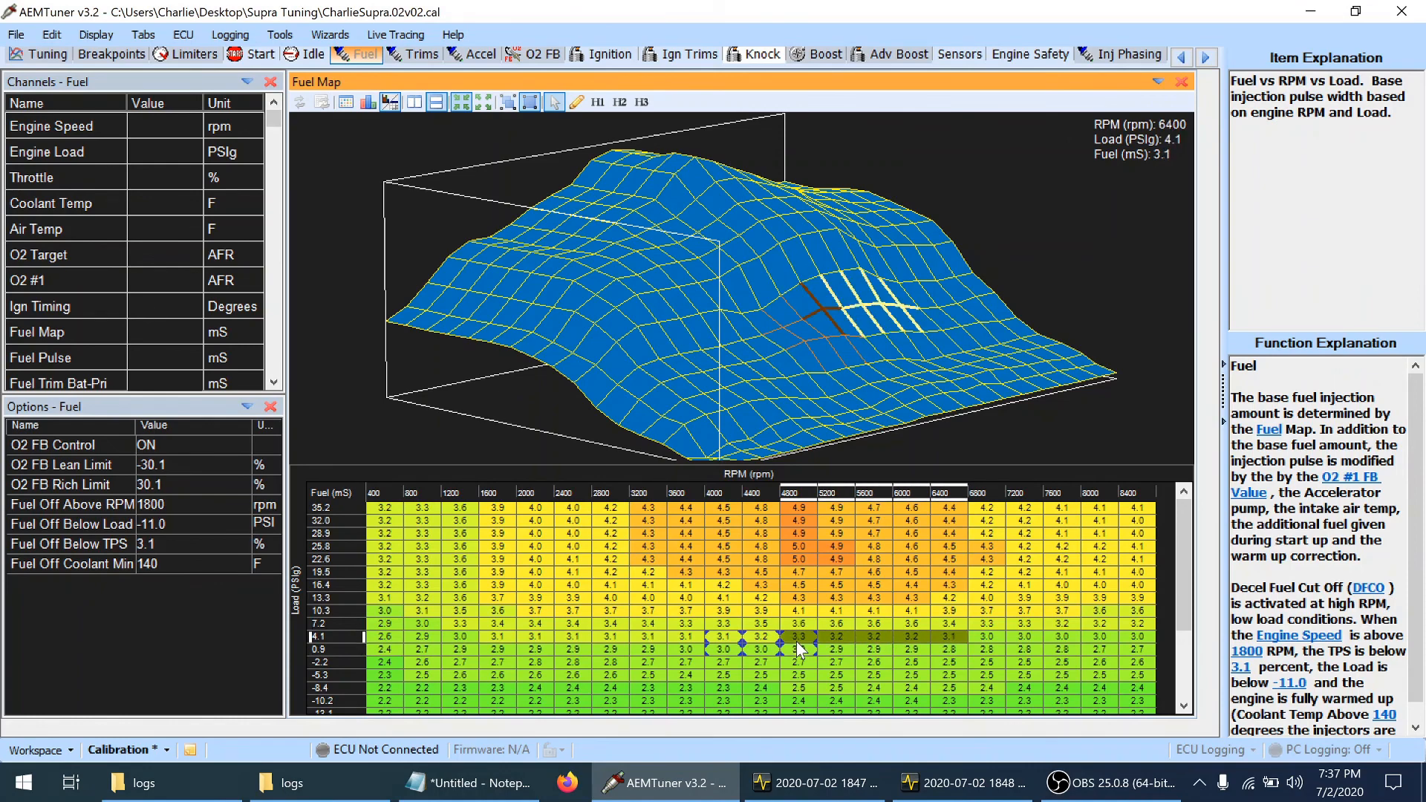
{"action": "key", "text": "plus"}
{"action": "key", "text": "plus"}
{"action": "key", "text": "plus"}
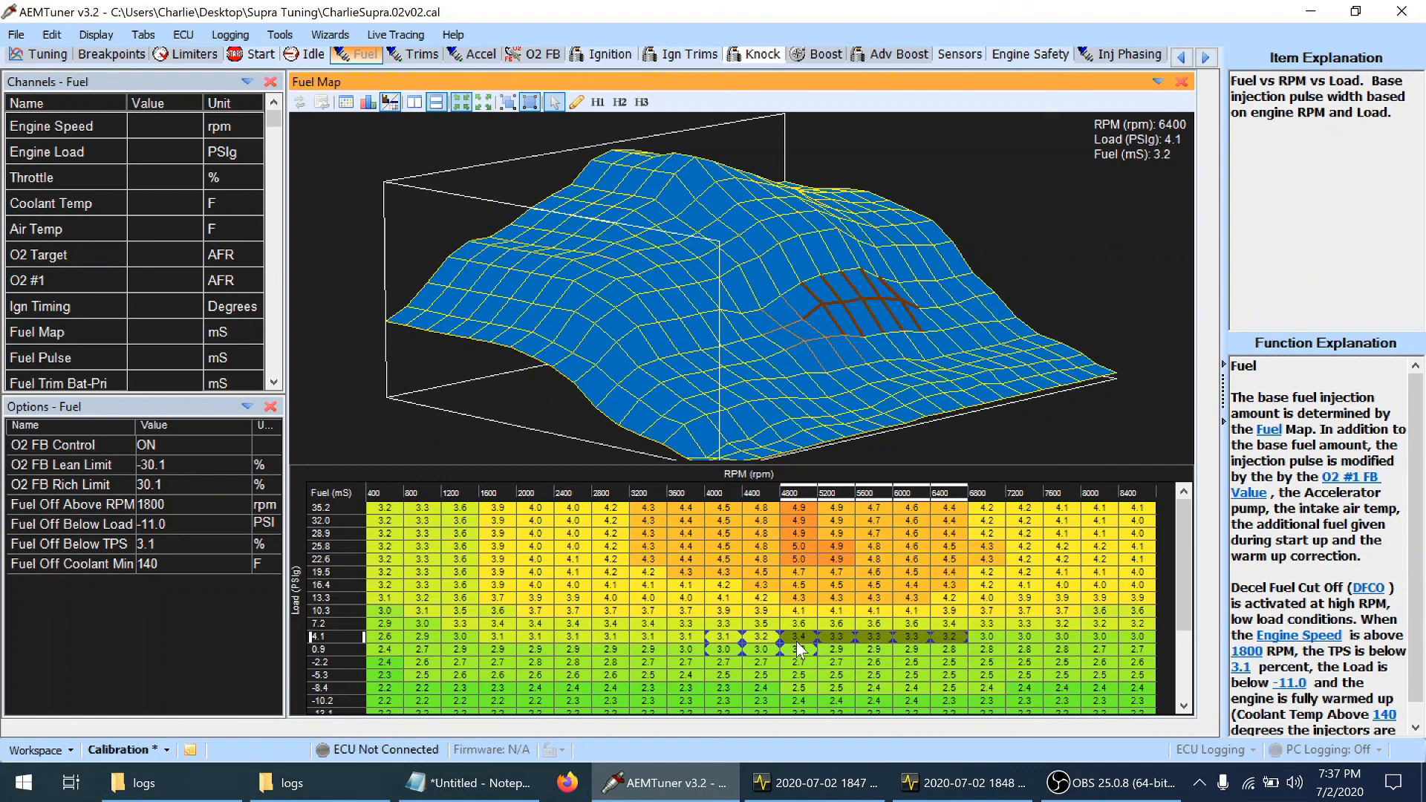
{"action": "key", "text": "plus"}
Raise fuel at 4400 rpm in the 4.1 psi load row to blend into the richer cells
{"action": "key", "text": "Left"}
{"action": "key", "text": "Left"}
{"action": "key", "text": "Left"}
{"action": "key", "text": "Left"}
{"action": "key", "text": "Left"}
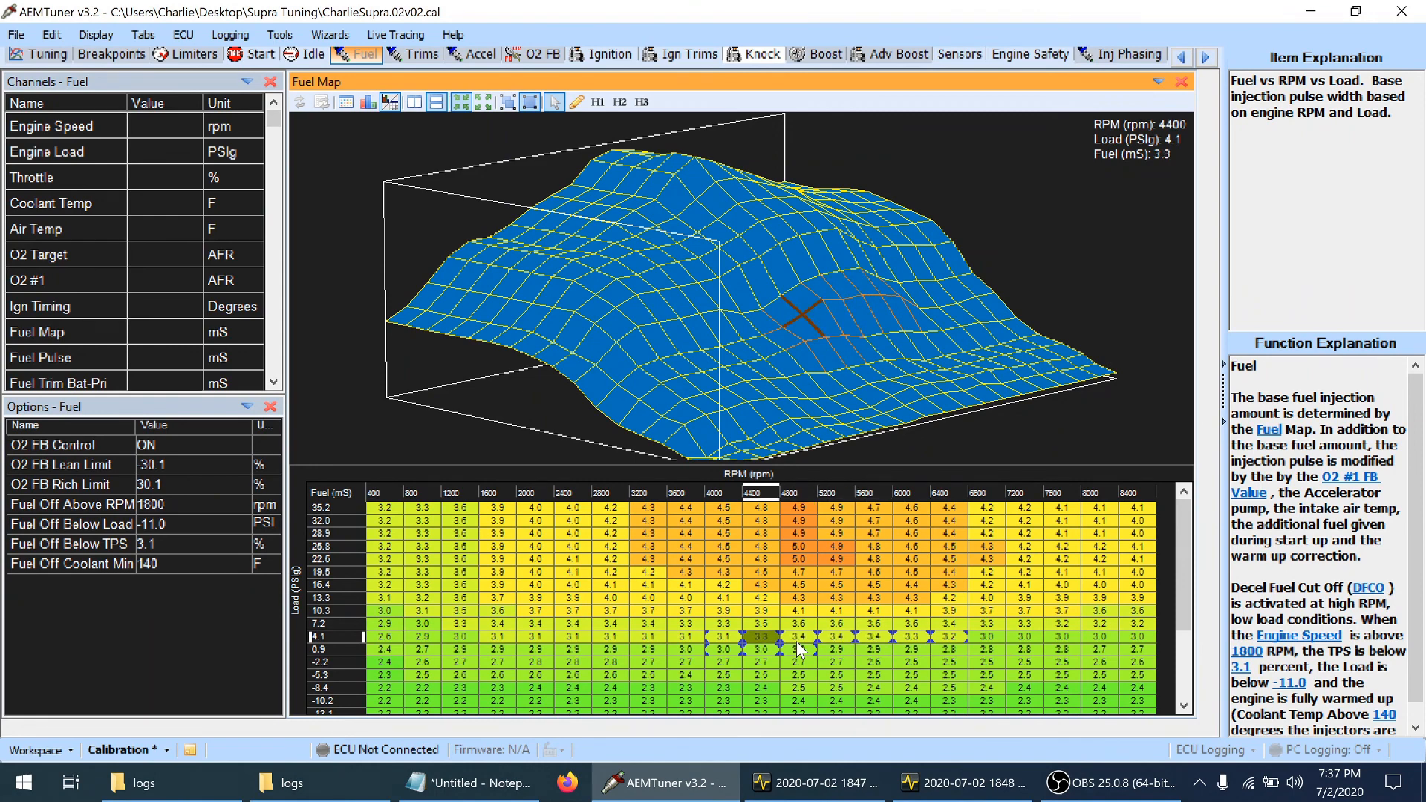
{"action": "key", "text": "plus"}
Raise fuel to 3.1 ms at 6800–8400 rpm in the 4.1 psi load row
{"action": "key", "text": "Right"}
{"action": "key", "text": "Right"}
{"action": "key", "text": "Right"}
{"action": "key", "text": "Right"}
{"action": "key", "text": "Right"}
{"action": "key", "text": "Right"}
{"action": "key", "text": "shift+Right"}
{"action": "key", "text": "shift+Right"}
{"action": "key", "text": "shift+Right"}
{"action": "key", "text": "shift+Right"}
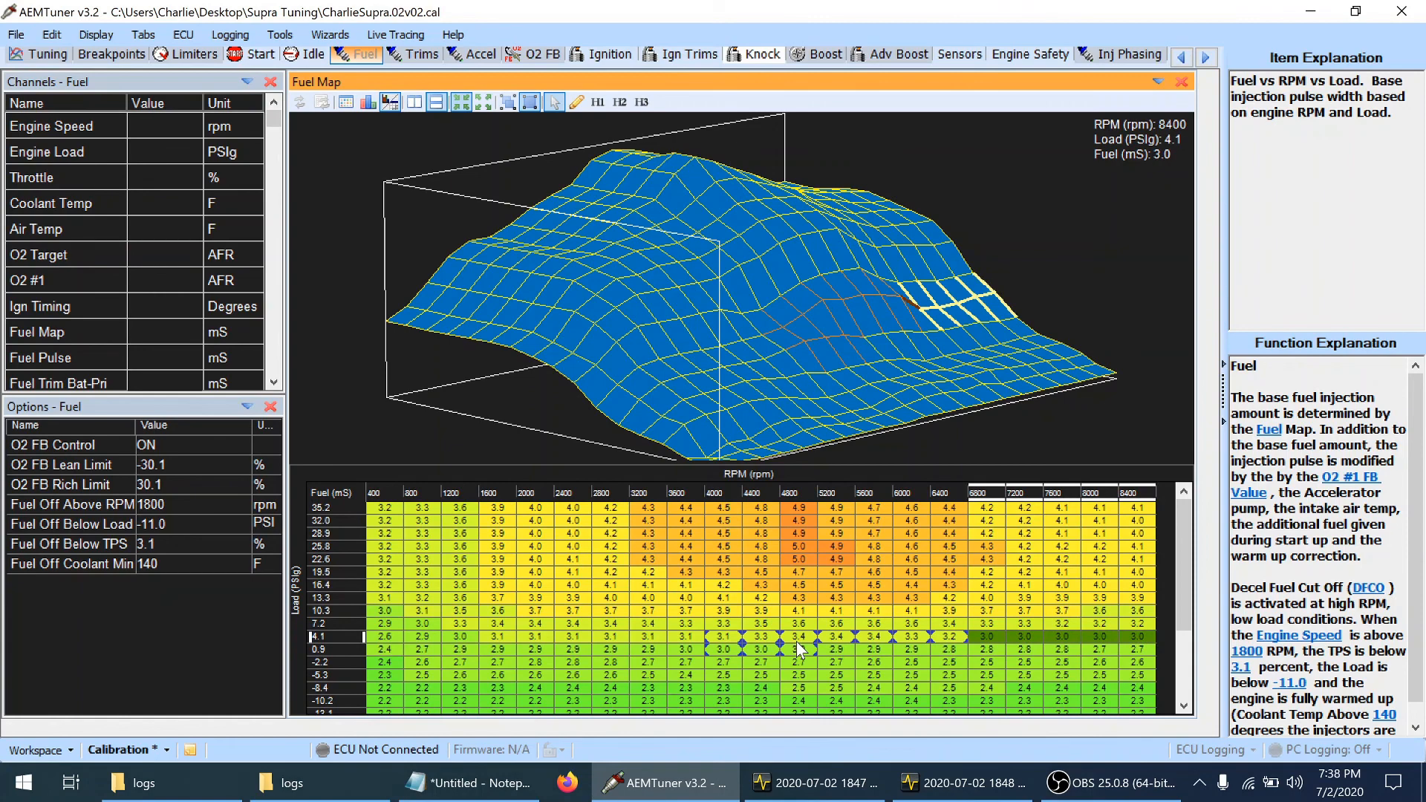
{"action": "key", "text": "plus"}
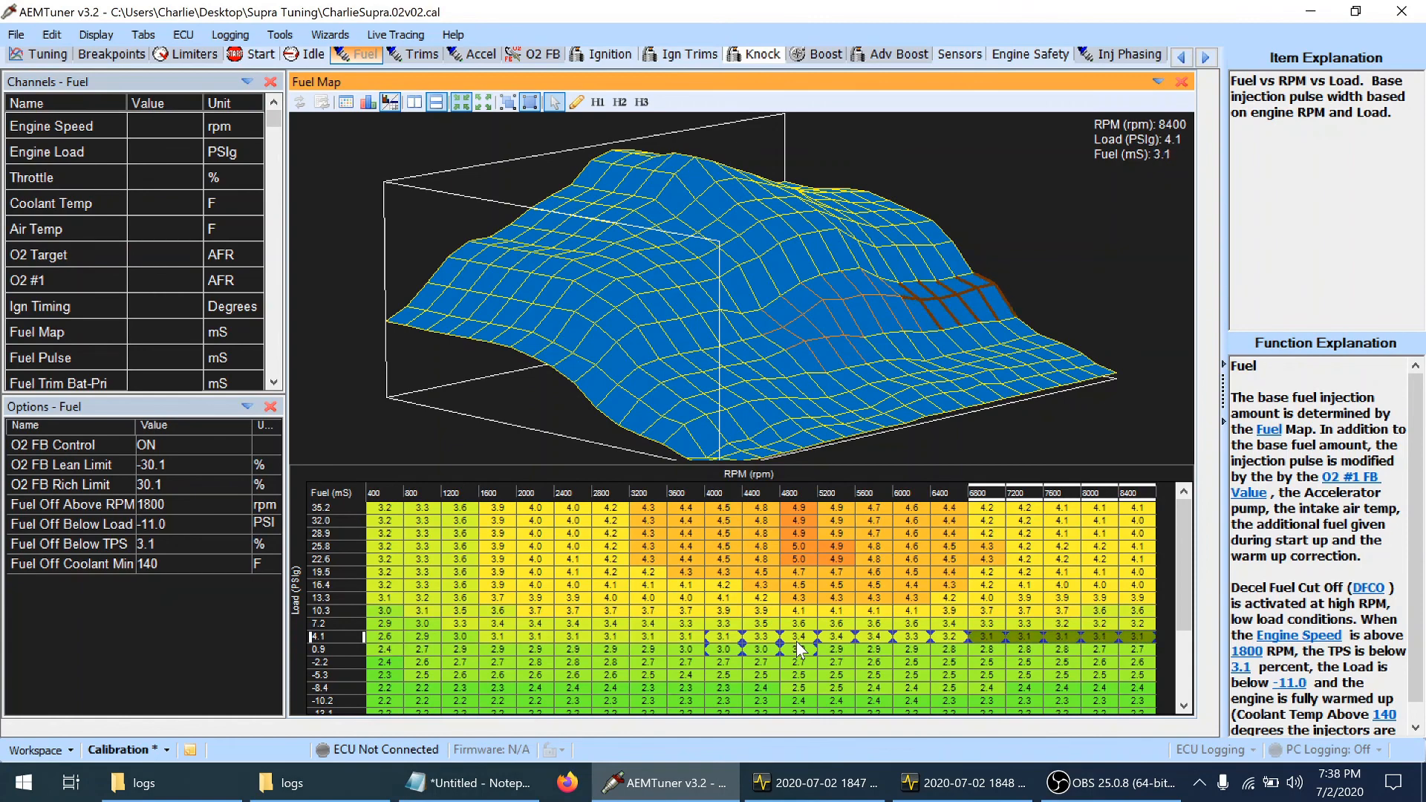
In the 7.2 psi load row, raise fuel by one increment at 6800–8400 rpm and to 3.5 ms at 6400 rpm
{"action": "key", "text": "Up"}
{"action": "key", "text": "shift+Left"}
{"action": "key", "text": "shift+Left"}
{"action": "key", "text": "shift+Left"}
{"action": "key", "text": "shift+Left"}
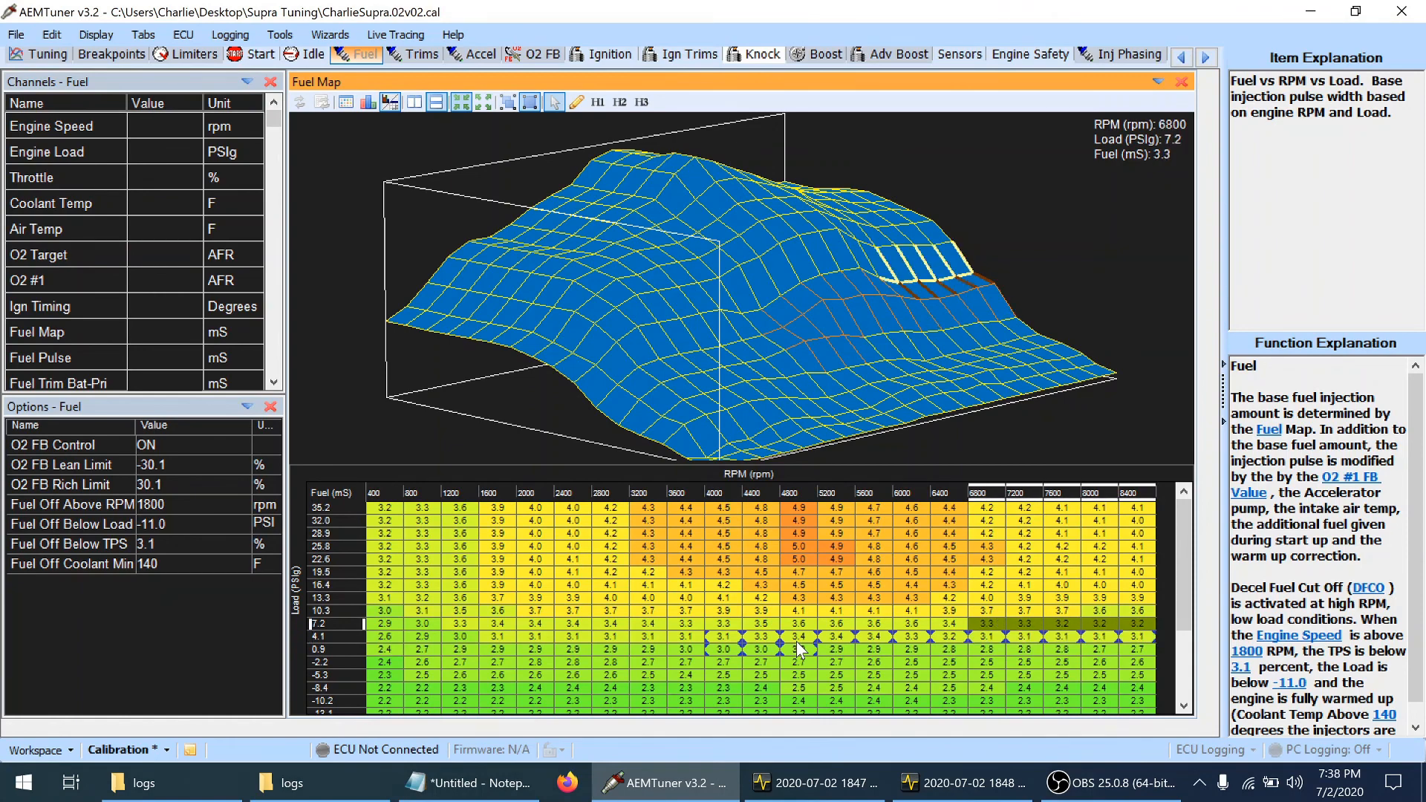
{"action": "key", "text": "plus"}
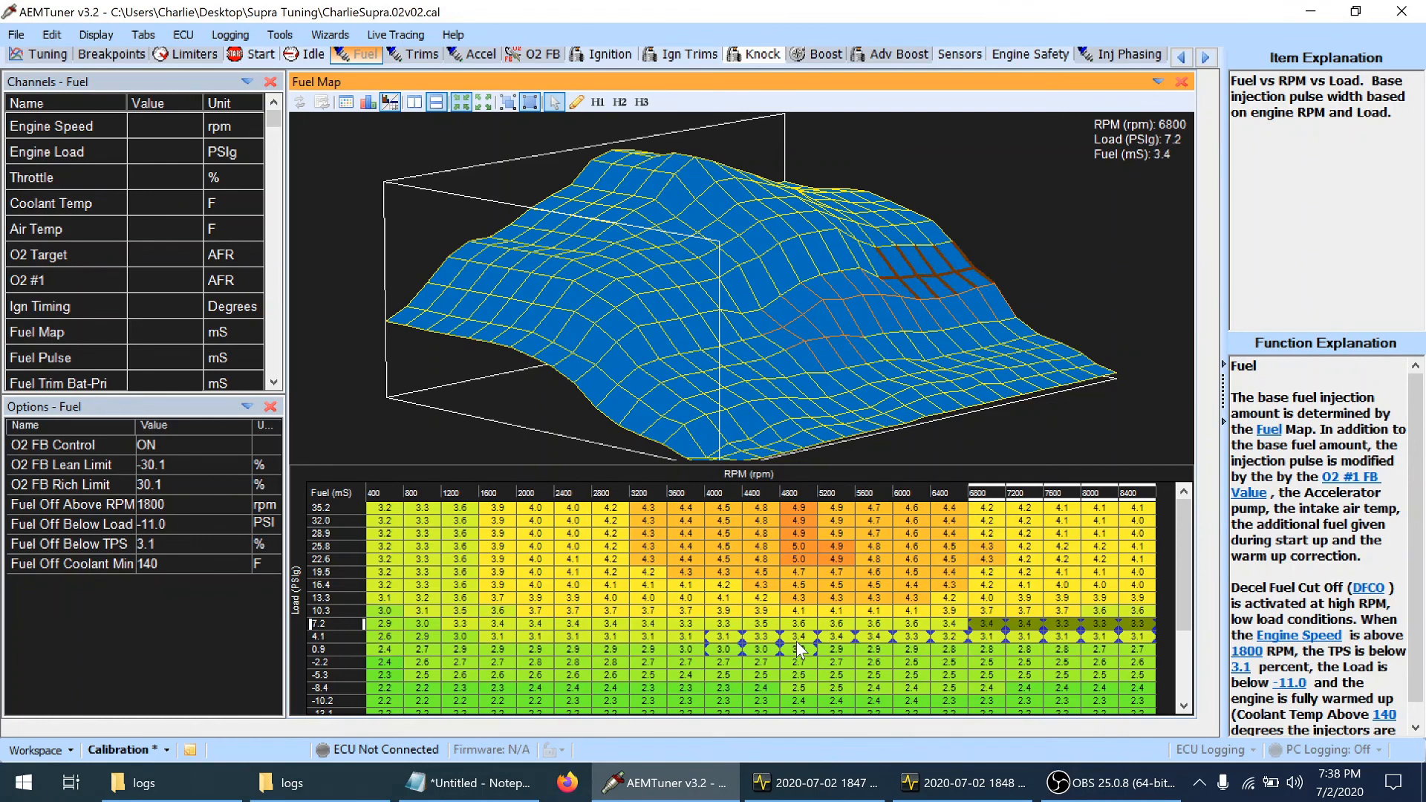
{"action": "key", "text": "Left"}
{"action": "key", "text": "plus"}
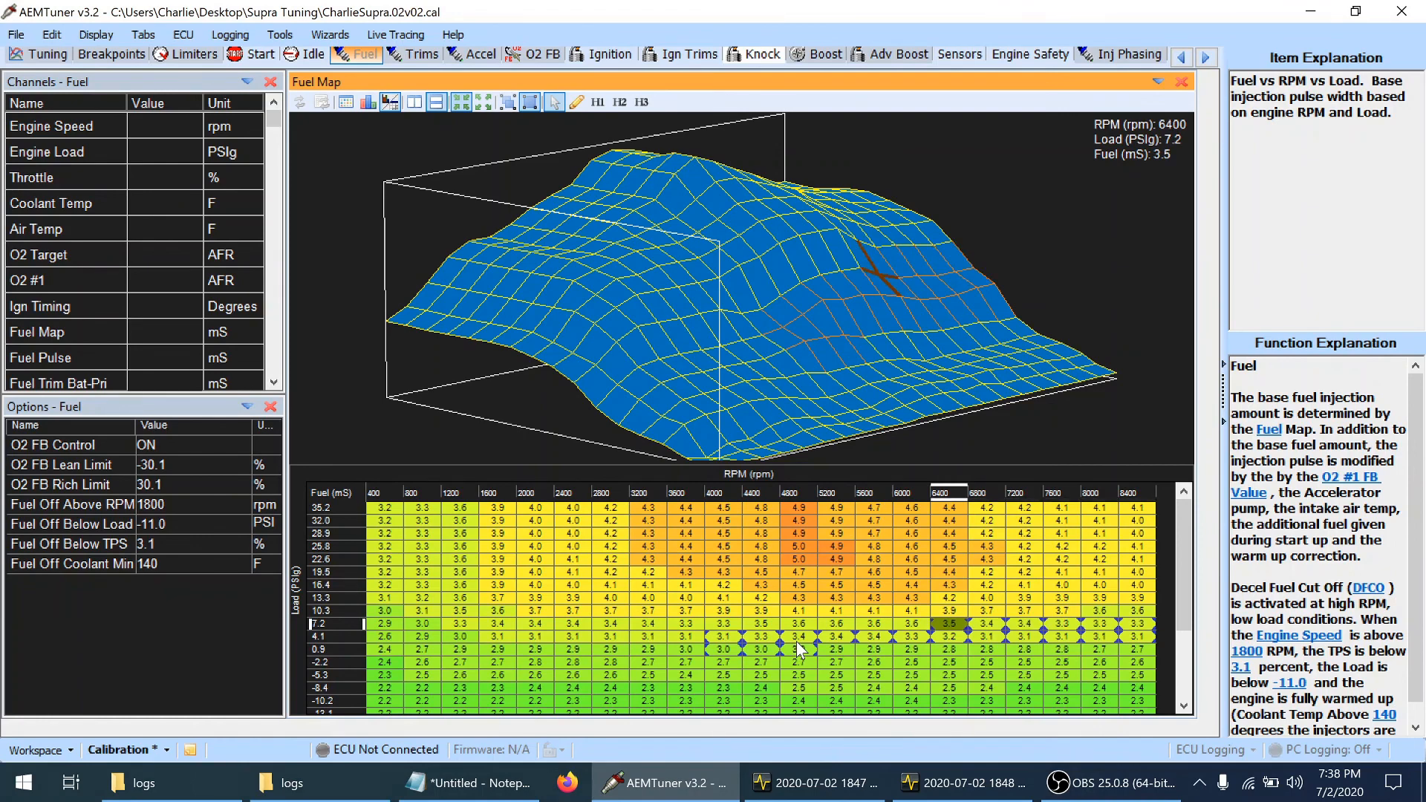
{"action": "key", "text": "Down"}
{"action": "key", "text": "Left"}
{"action": "key", "text": "Left"}
{"action": "key", "text": "Left"}
{"action": "key", "text": "Left"}
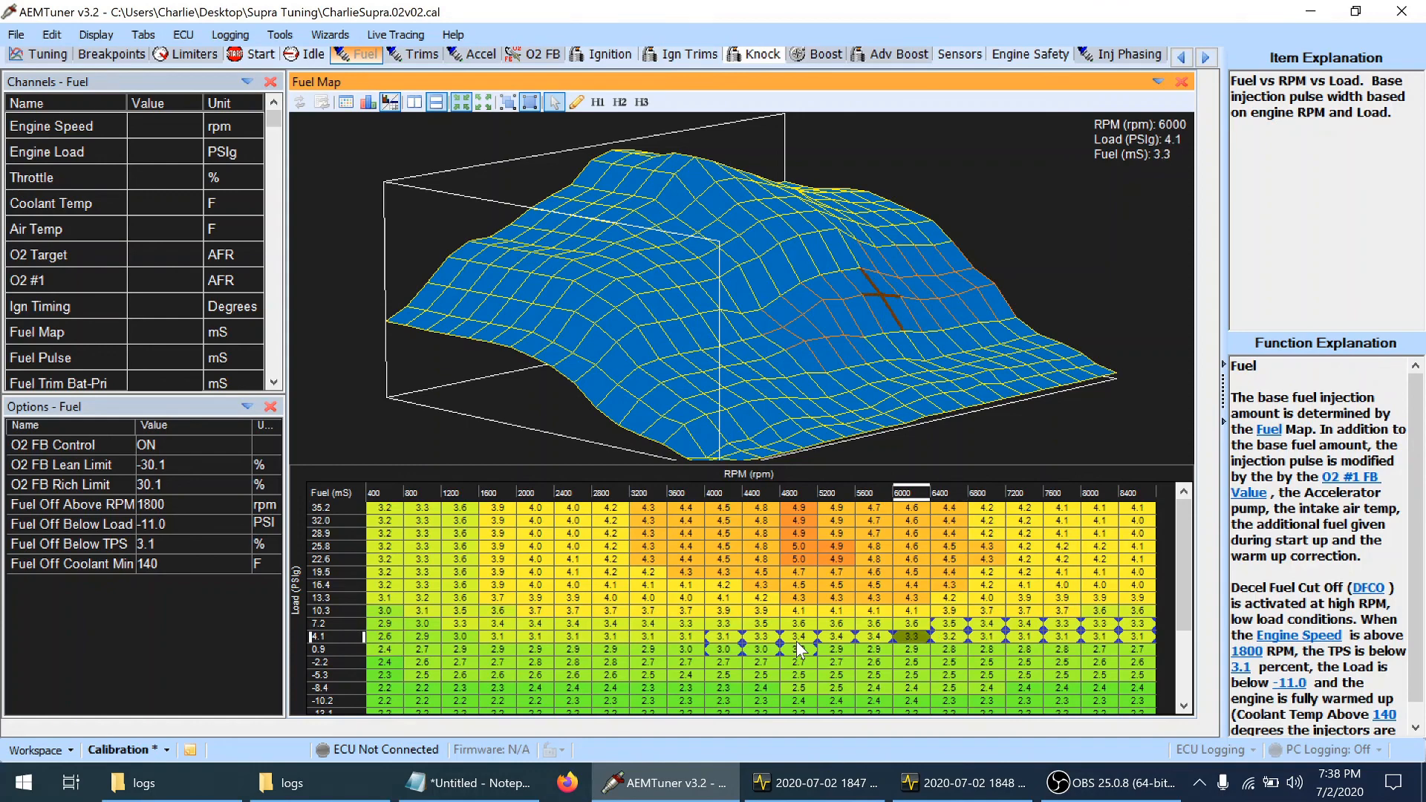
{"action": "key", "text": "Right"}
{"action": "key", "text": "Left"}
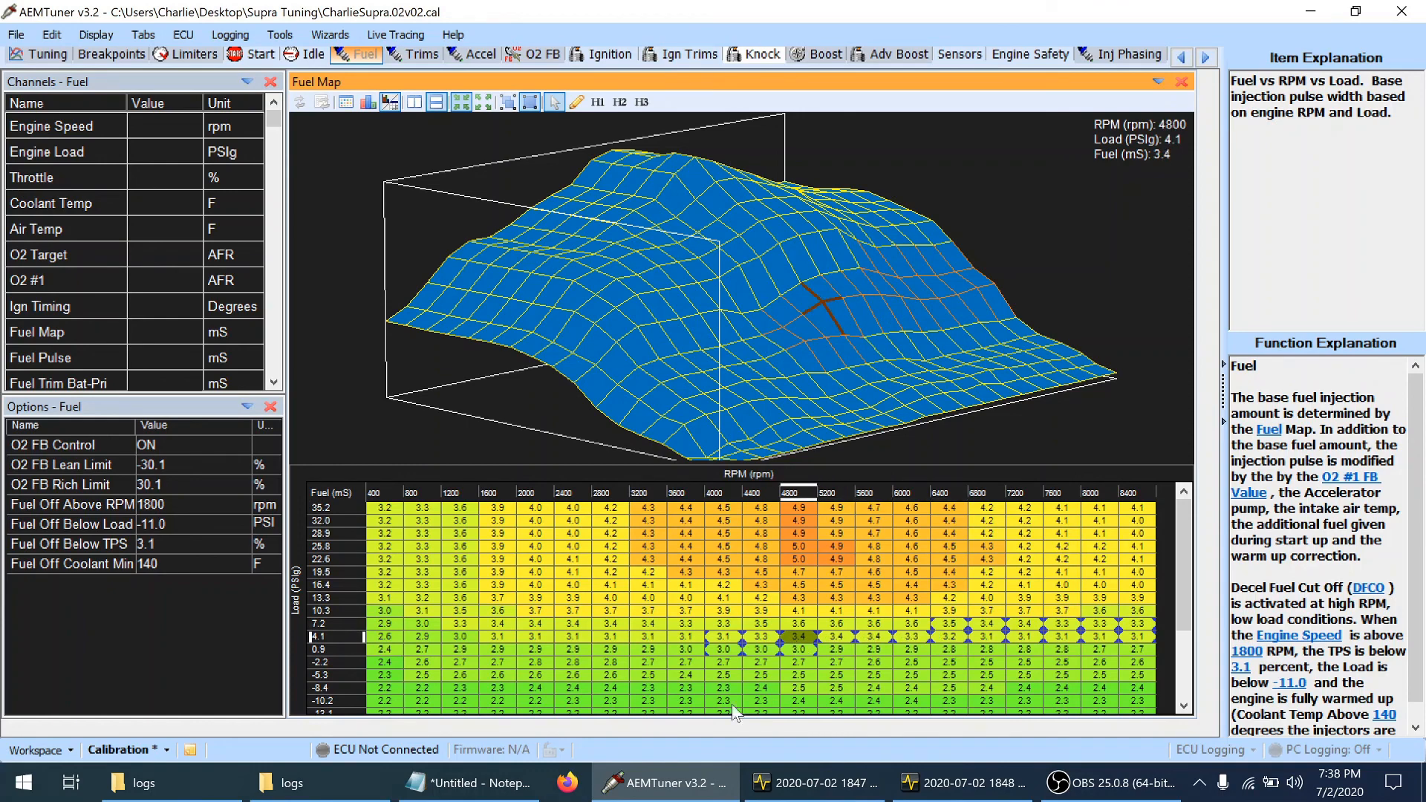
Following the tuning notes' 4500 rpm, 9 load entry, add fuel at 4400–5200 rpm in the 7.2 and 10.3 psi load rows
{"action": "left_click", "coordinate": [508, 766]}
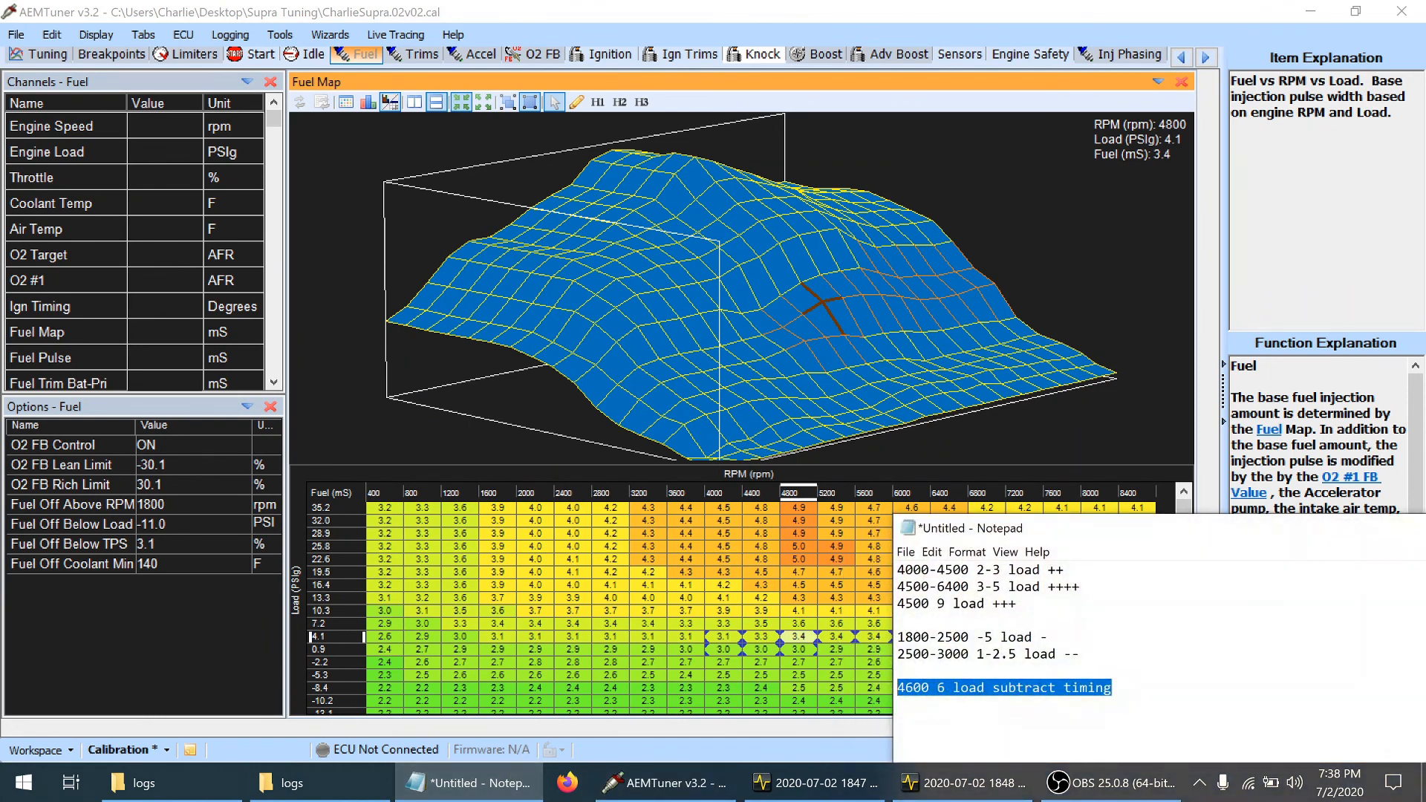
{"action": "left_click_drag", "start_coordinate": [930, 604], "coordinate": [906, 604]}
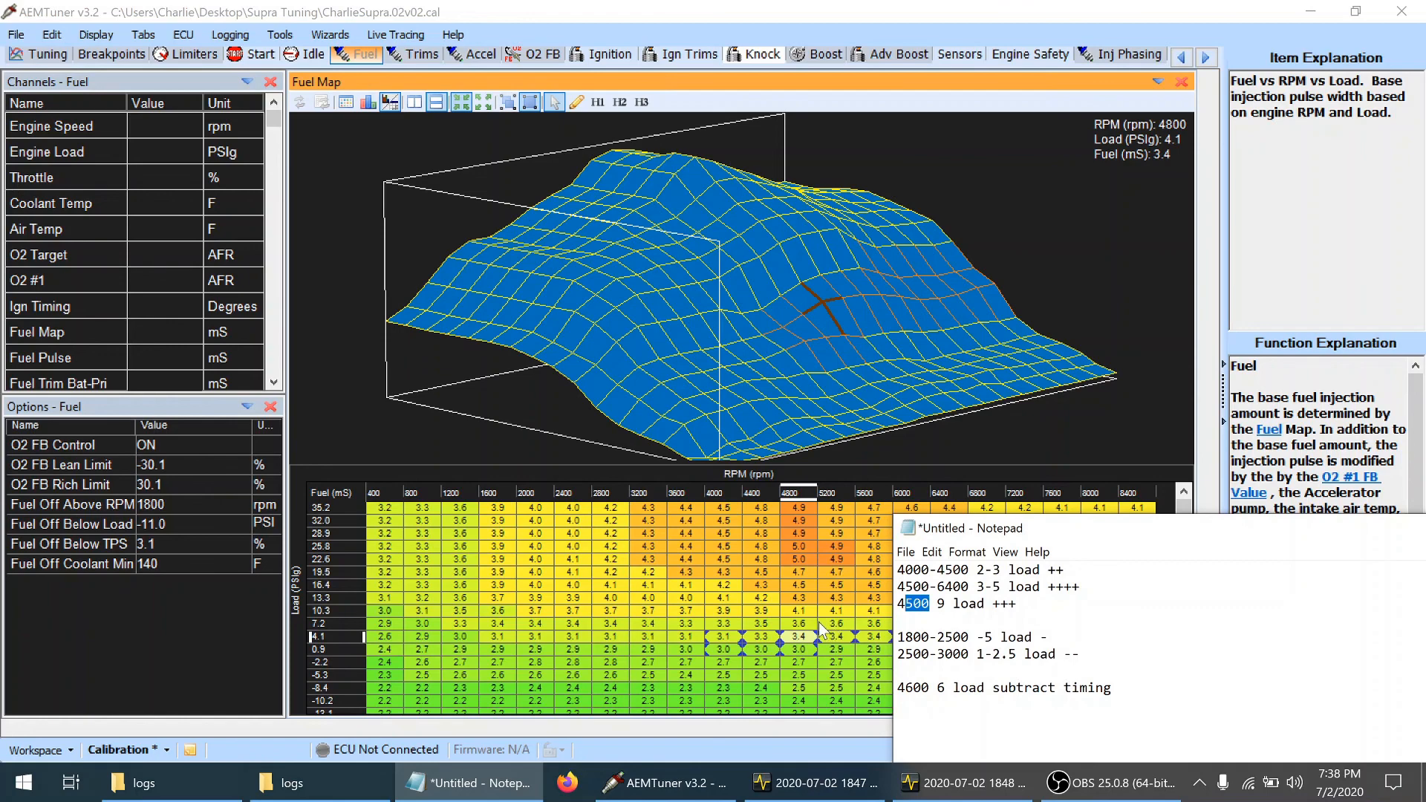
{"action": "left_click", "coordinate": [770, 622]}
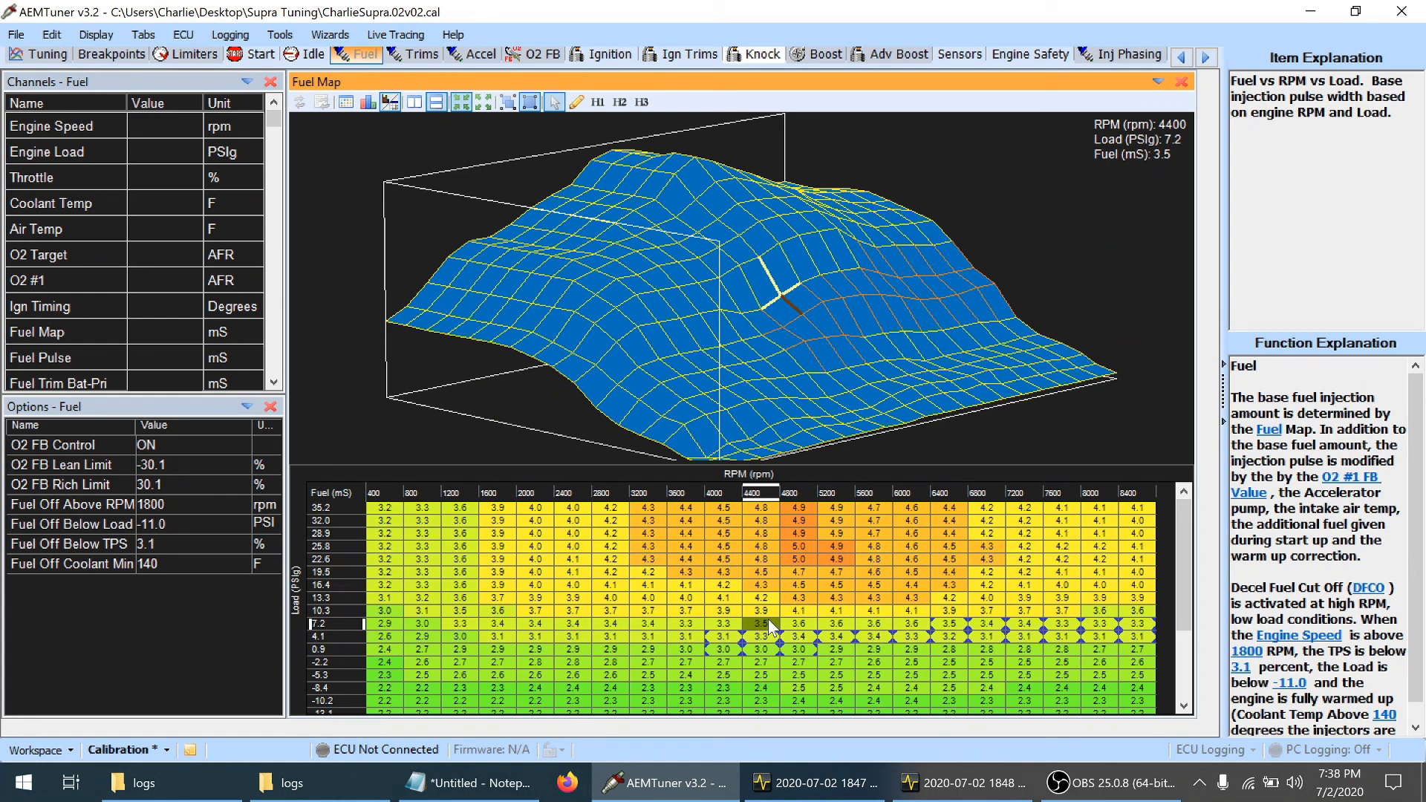
{"action": "key", "text": "shift+Up"}
{"action": "key", "text": "shift+Right"}
{"action": "key", "text": "shift+Right"}
{"action": "key", "text": "shift+Right"}
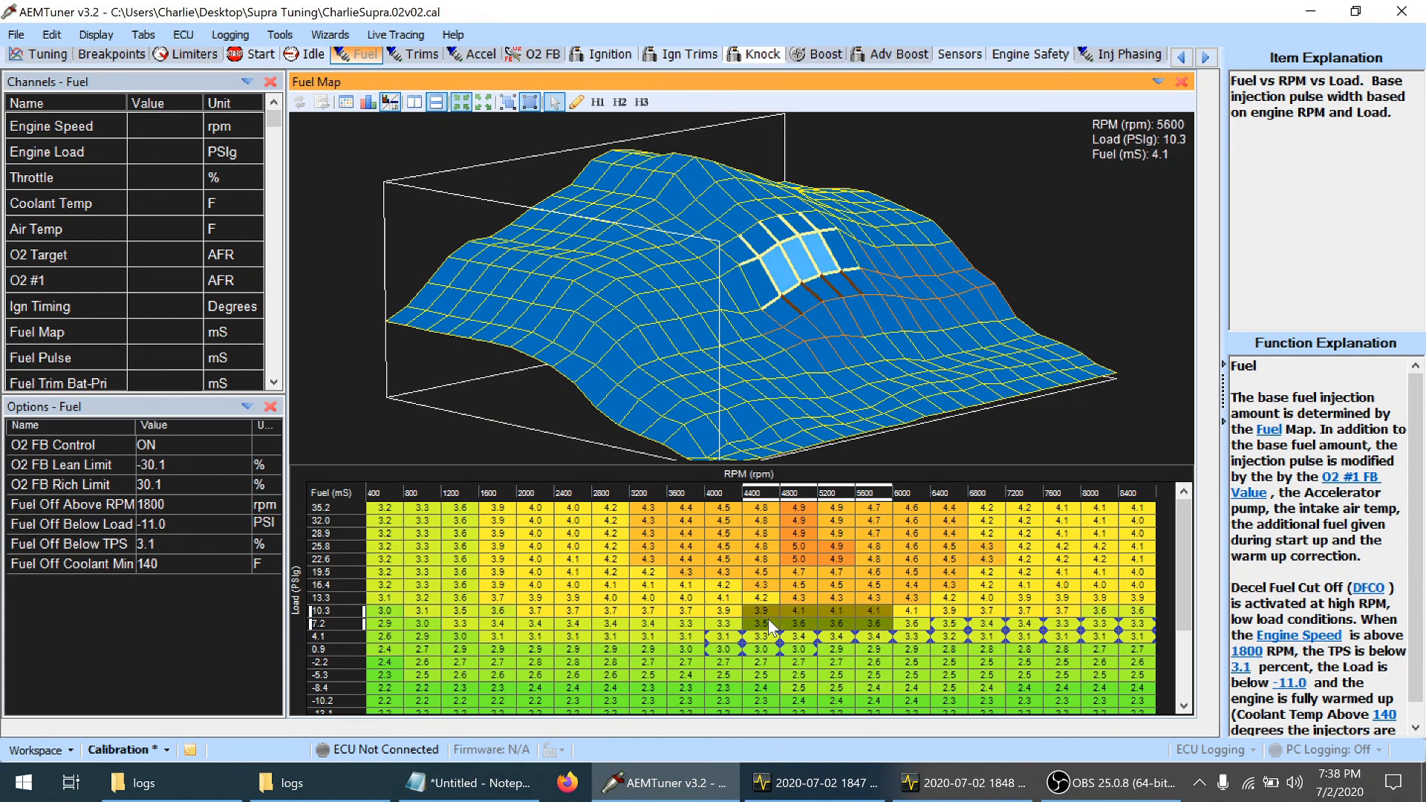
{"action": "key", "text": "shift+Left"}
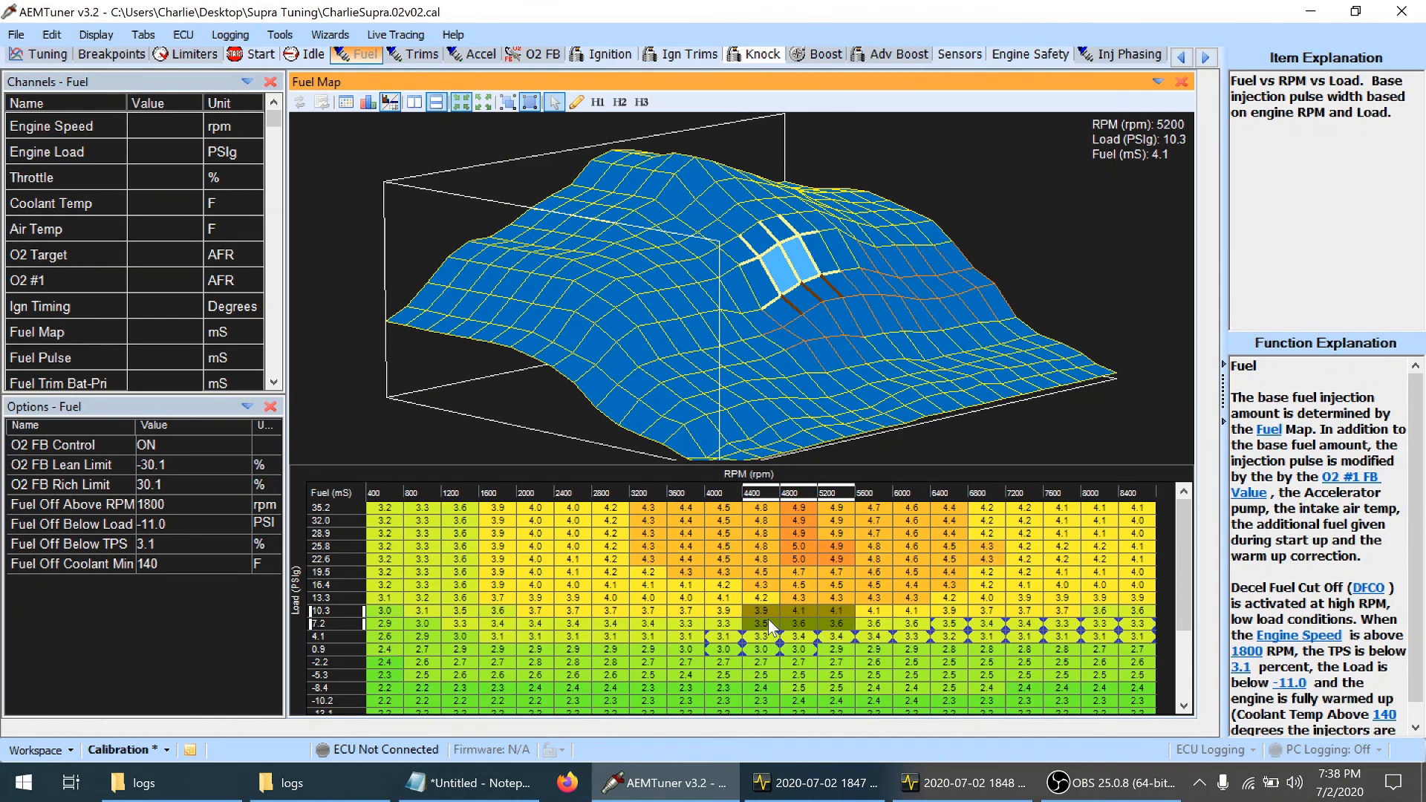
{"action": "key", "text": "plus"}
{"action": "key", "text": "plus"}
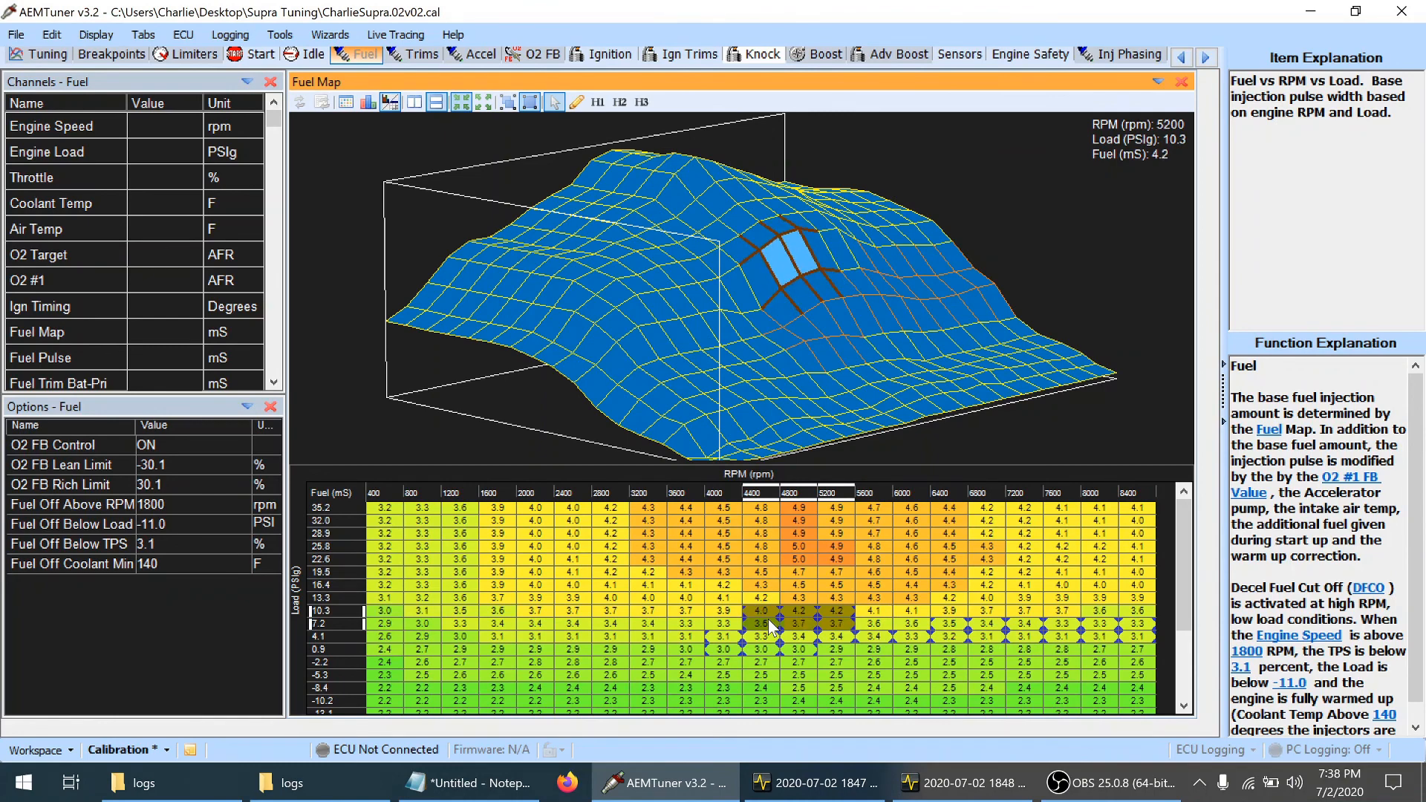
Raise fuel to 4.2 ms at 5600 rpm and by one increment at 6000–8400 rpm in the 10.3 psi load row
{"action": "key", "text": "Right"}
{"action": "key", "text": "plus"}
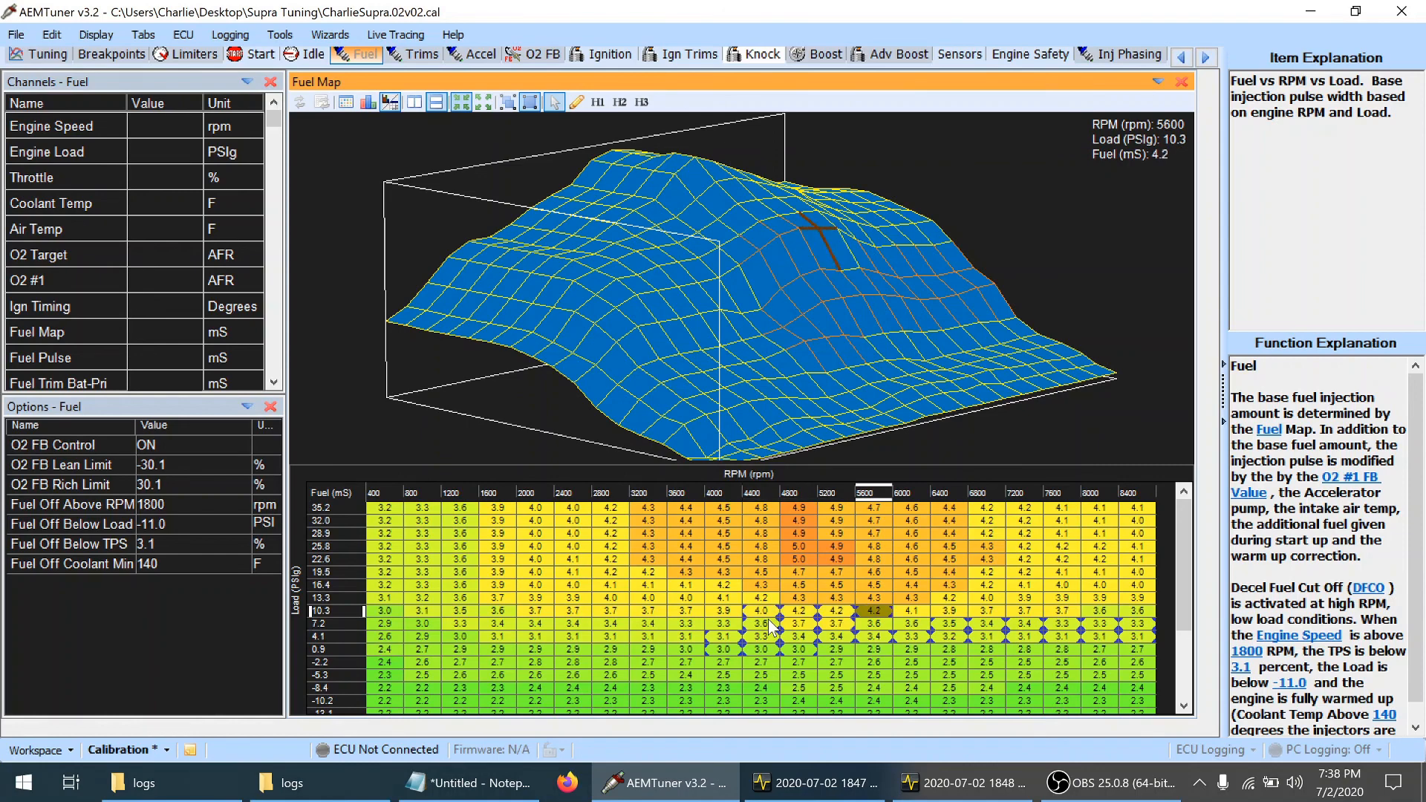
{"action": "key", "text": "Right"}
{"action": "key", "text": "shift+Right"}
{"action": "key", "text": "shift+Right"}
{"action": "key", "text": "shift+Right"}
{"action": "key", "text": "shift+Right"}
{"action": "key", "text": "shift+Right"}
{"action": "key", "text": "shift+Right"}
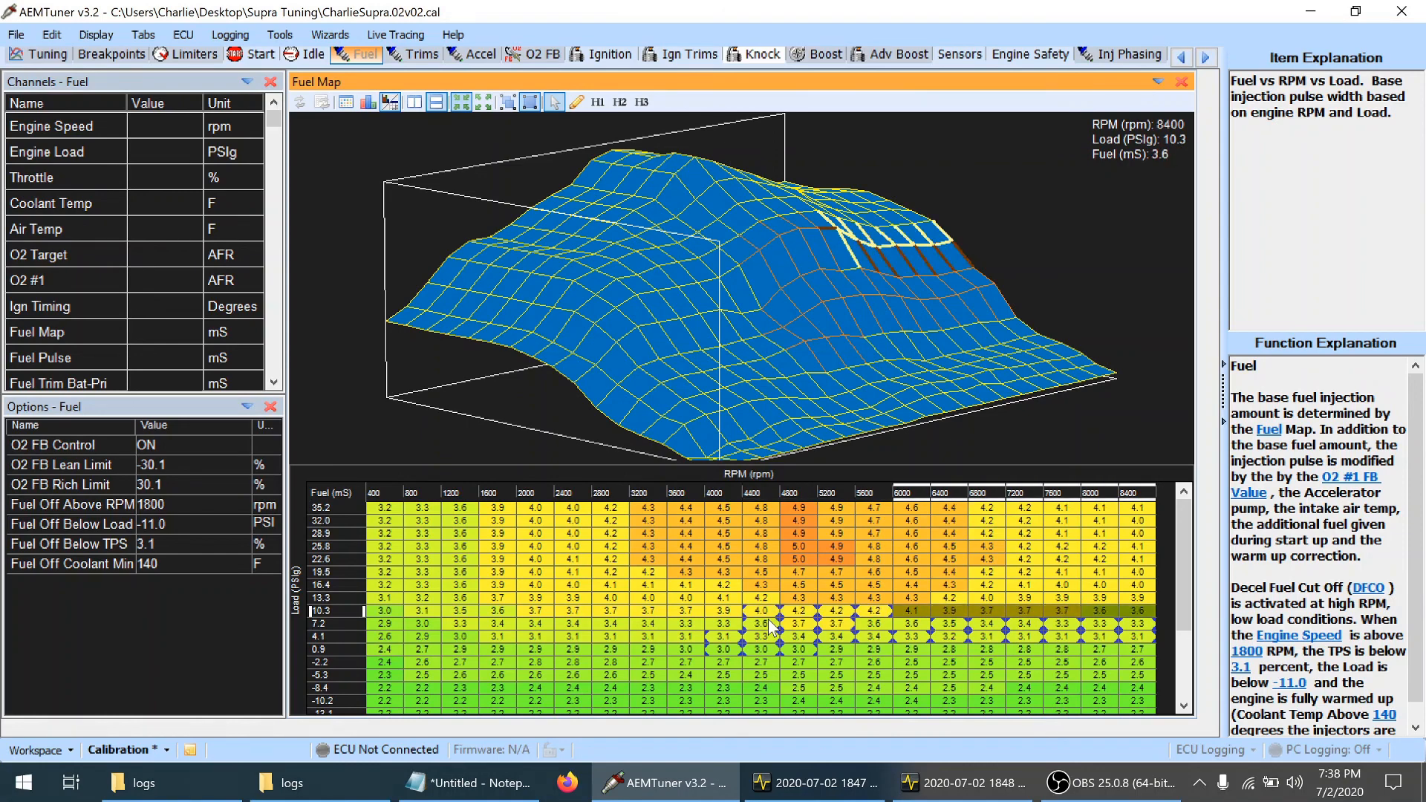
{"action": "key", "text": "plus"}
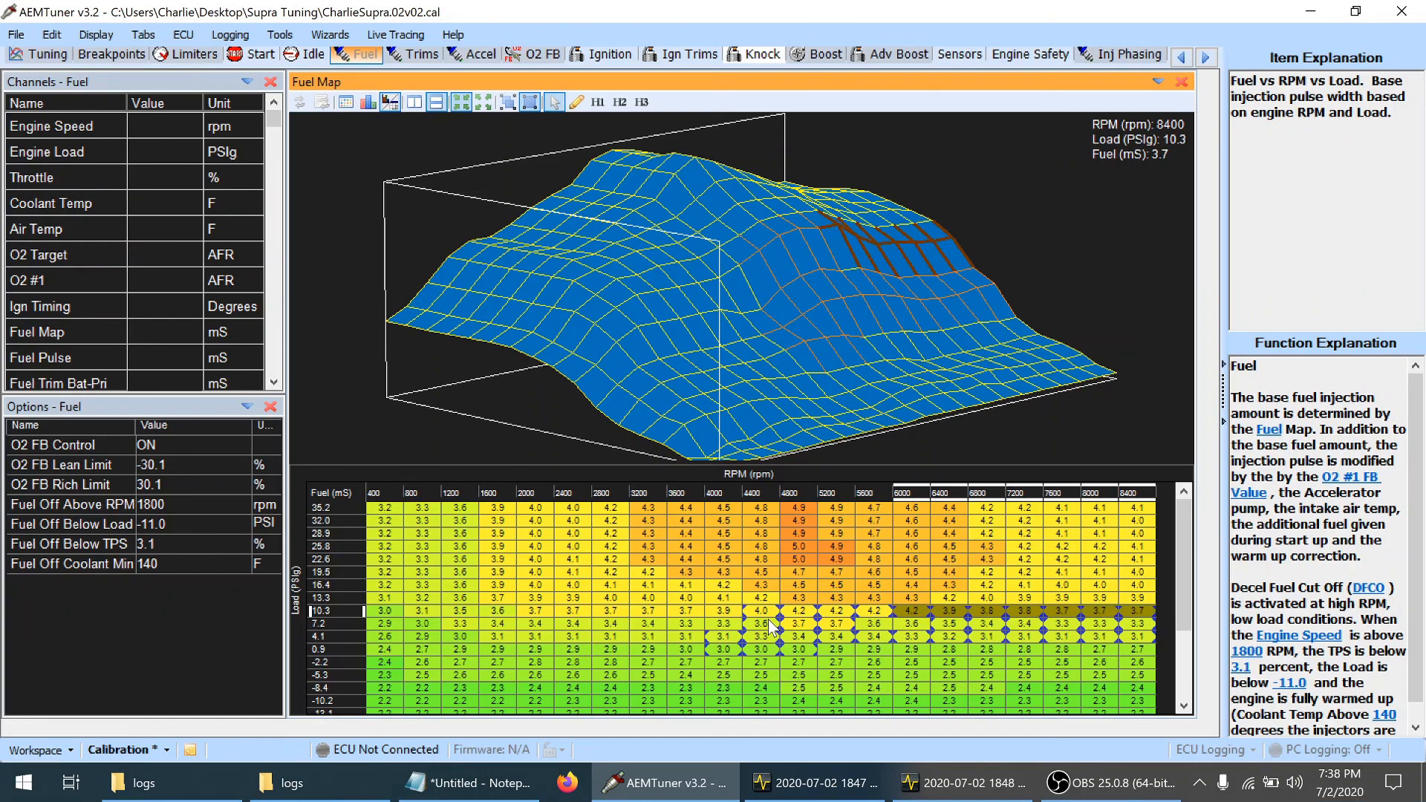
Smooth the 10.3 psi load row by adding fuel at 6400–7200 rpm, with one extra increment at 6800 rpm
{"action": "key", "text": "Left"}
{"action": "key", "text": "Left"}
{"action": "key", "text": "Left"}
{"action": "key", "text": "Left"}
{"action": "key", "text": "Left"}
{"action": "key", "text": "shift+Right"}
{"action": "key", "text": "shift+Right"}
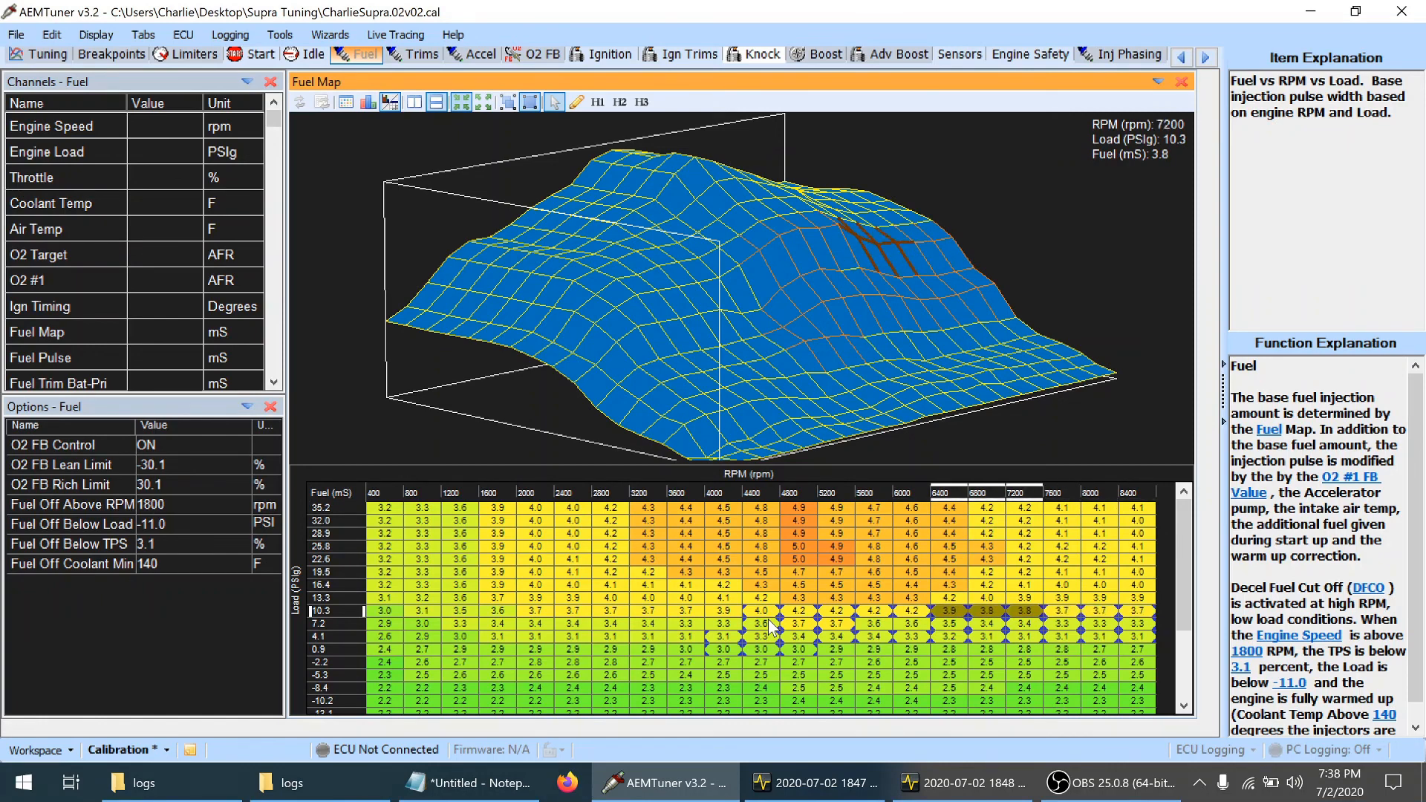
{"action": "key", "text": "plus"}
{"action": "key", "text": "Left"}
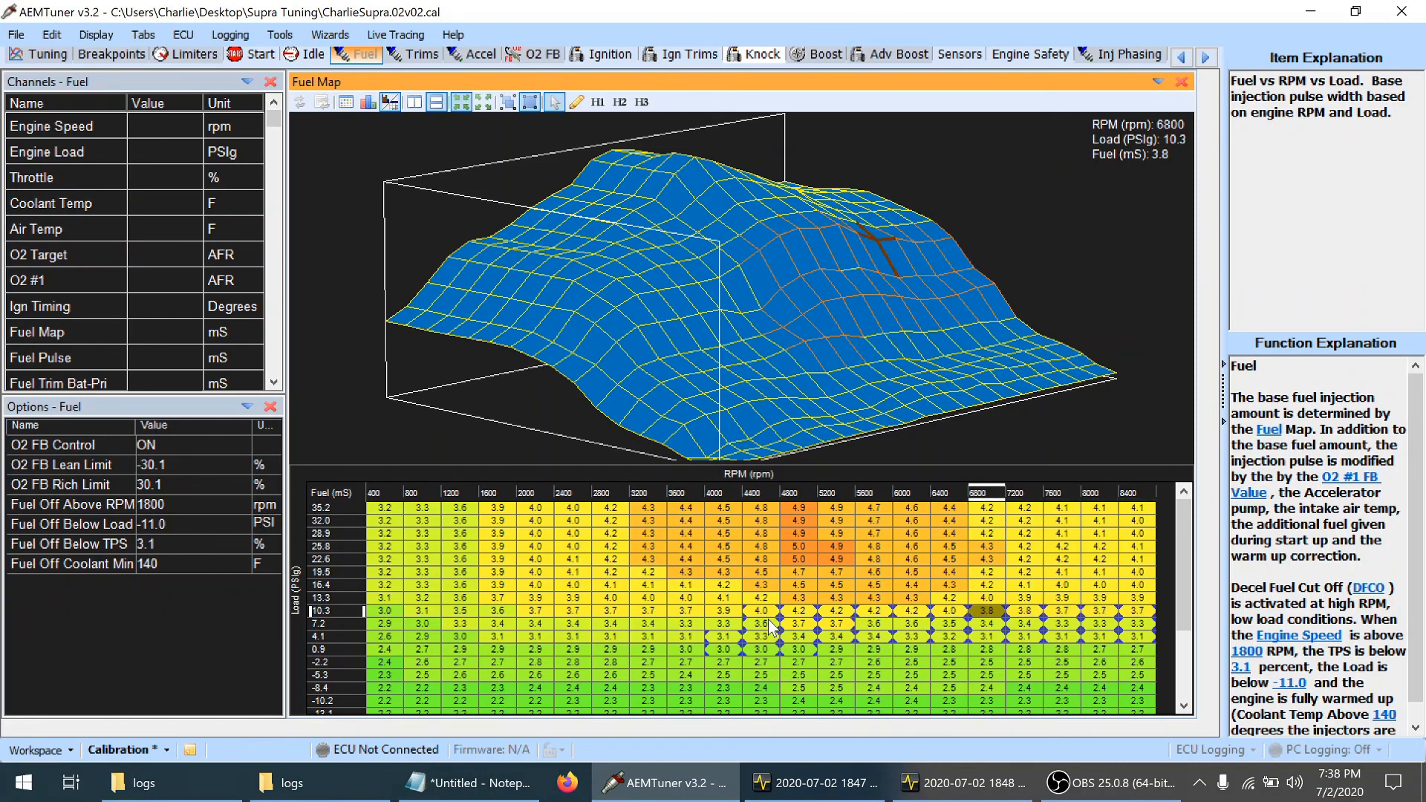
{"action": "key", "text": "plus"}
Raise fuel to 3.7 ms at 5600 rpm in the 7.2 psi load row to even out the surface
{"action": "key", "text": "Left"}
{"action": "key", "text": "Left"}
{"action": "key", "text": "Left"}
{"action": "key", "text": "Left"}
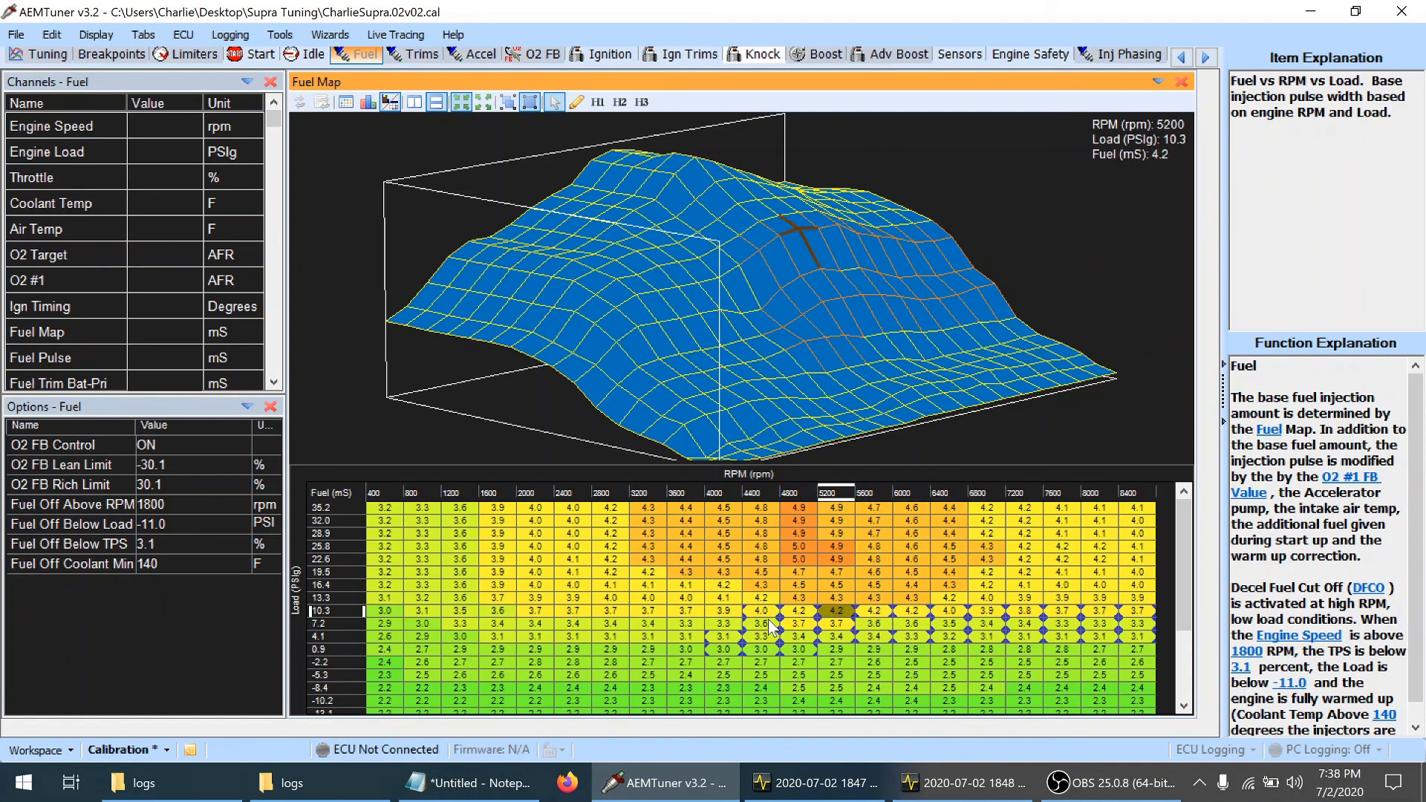
{"action": "left_click_drag", "start_coordinate": [921, 387], "coordinate": [798, 386]}
{"action": "left_click", "coordinate": [832, 626]}
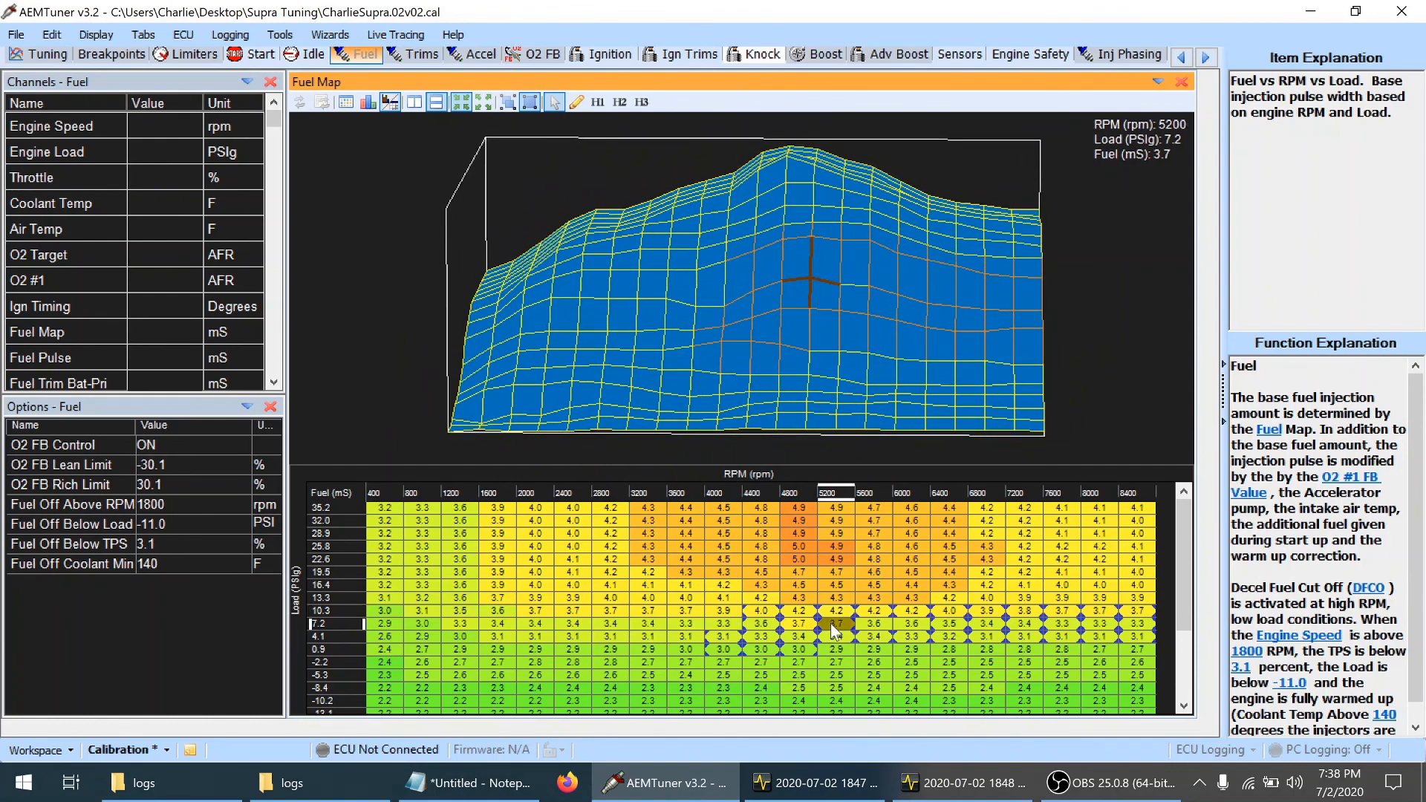
{"action": "key", "text": "Right"}
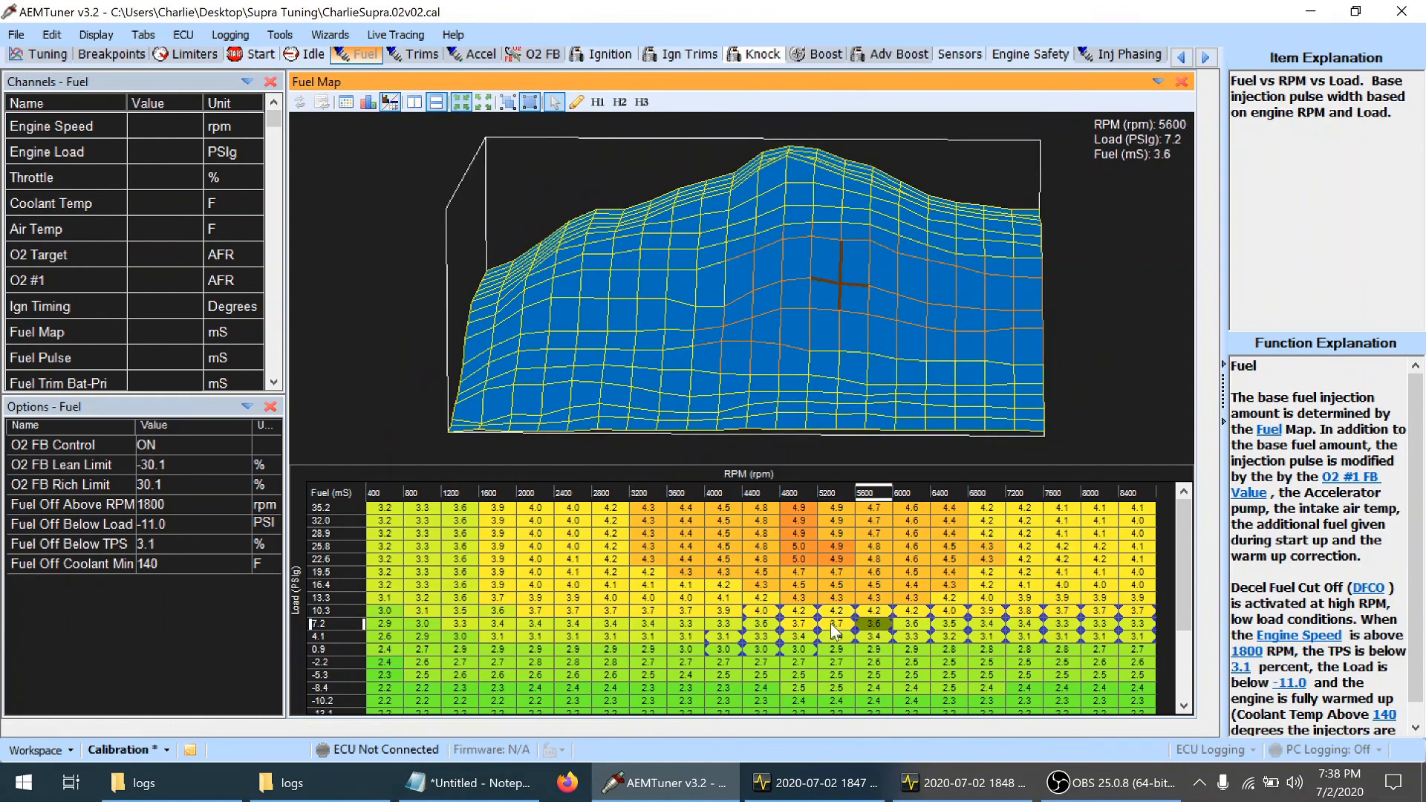
{"action": "key", "text": "Left"}
{"action": "key", "text": "Left"}
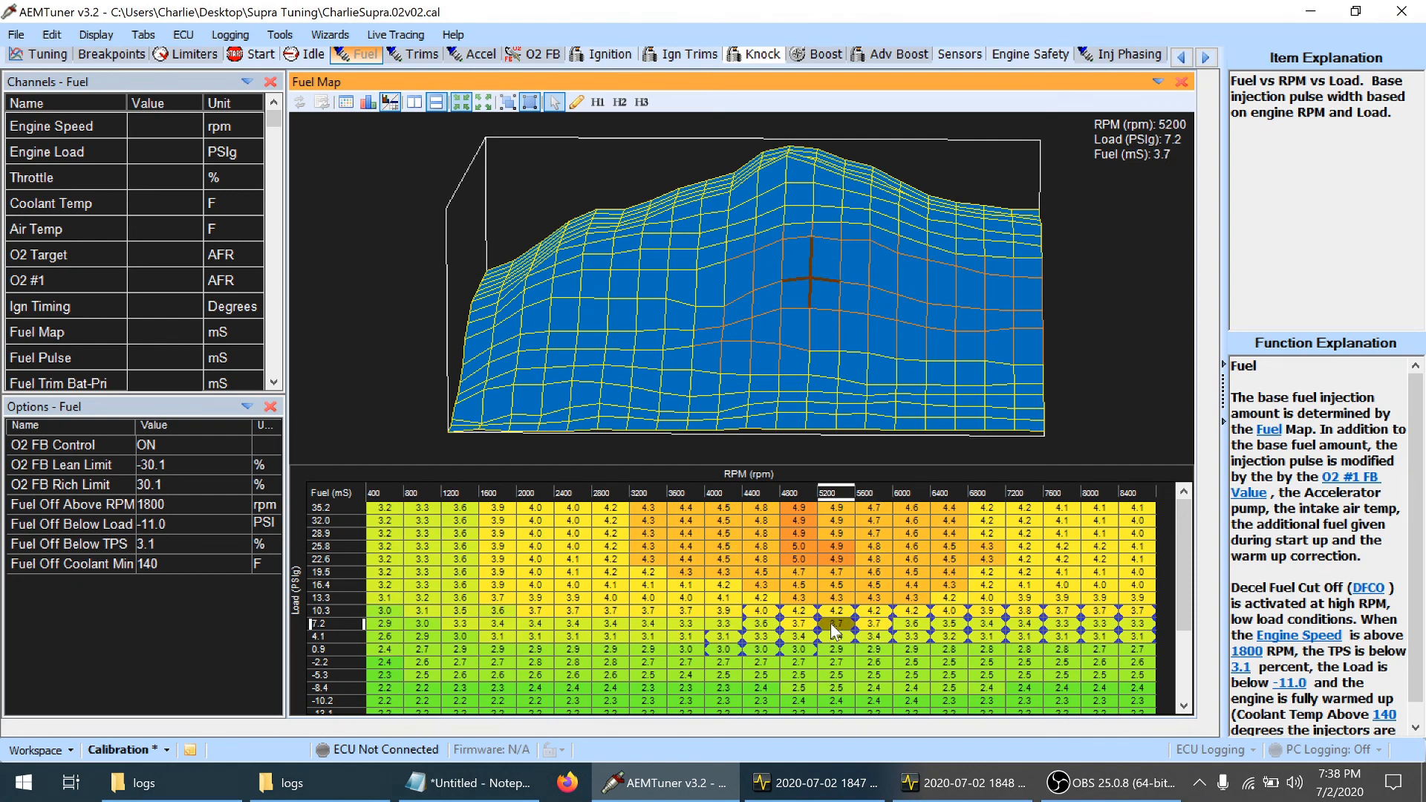
Lower fuel to 4.1 ms at 6000 rpm in the 10.3 psi load row and save the calibration
{"action": "key", "text": "Up"}
{"action": "key", "text": "Up"}
{"action": "key", "text": "Right"}
{"action": "key", "text": "Right"}
{"action": "key", "text": "Right"}
{"action": "key", "text": "Down"}
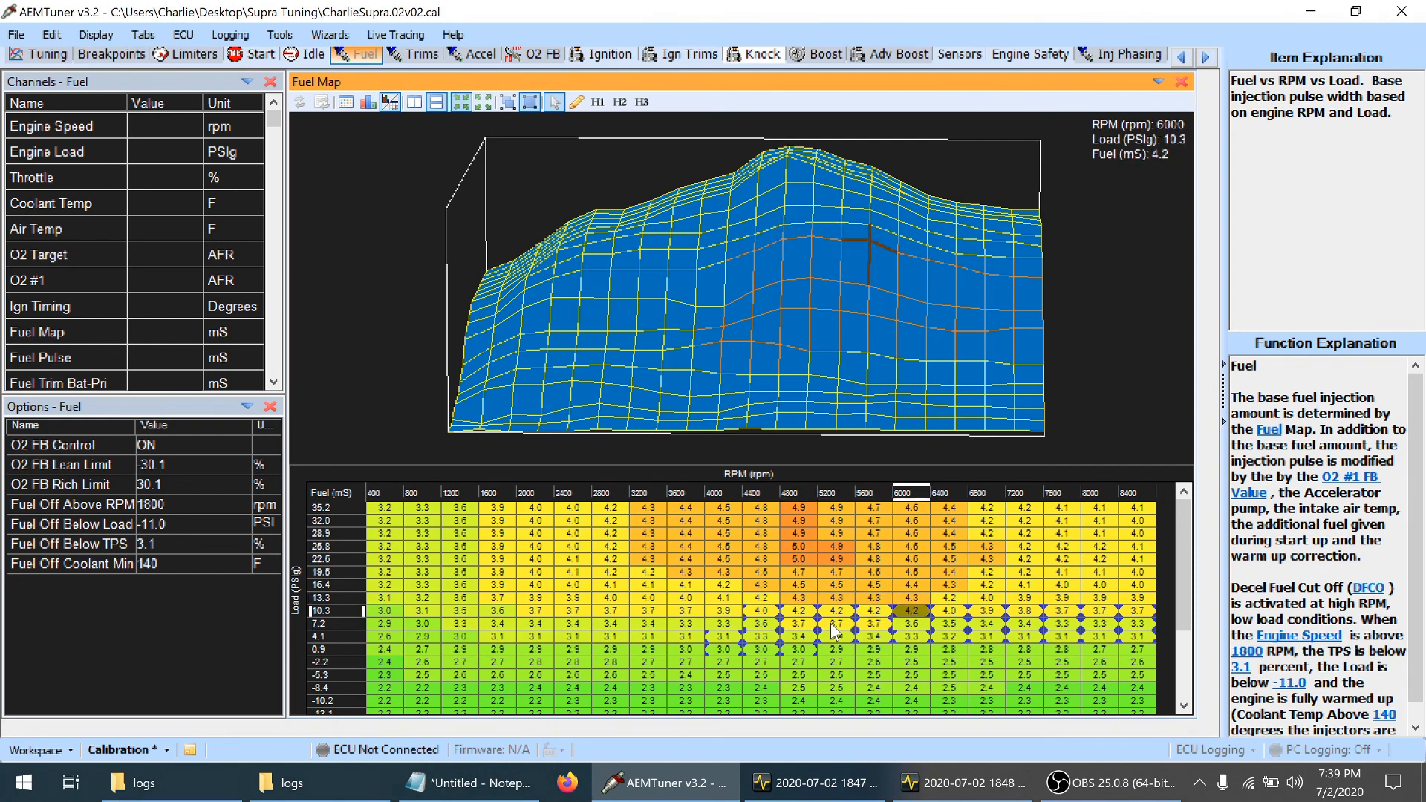
{"action": "key", "text": "Right"}
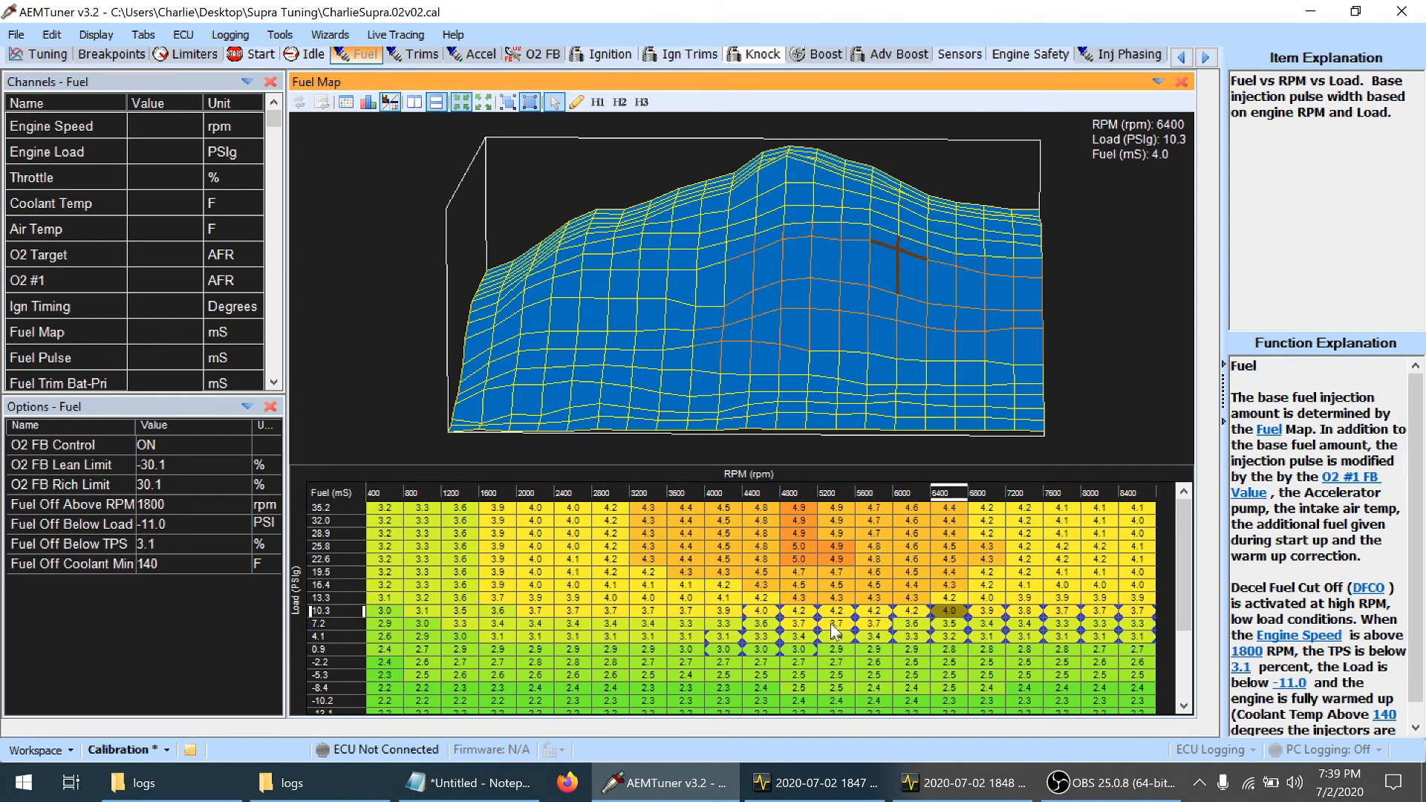
{"action": "key", "text": "Left"}
{"action": "key", "text": "Left"}
{"action": "key", "text": "Left"}
{"action": "key", "text": "Left"}
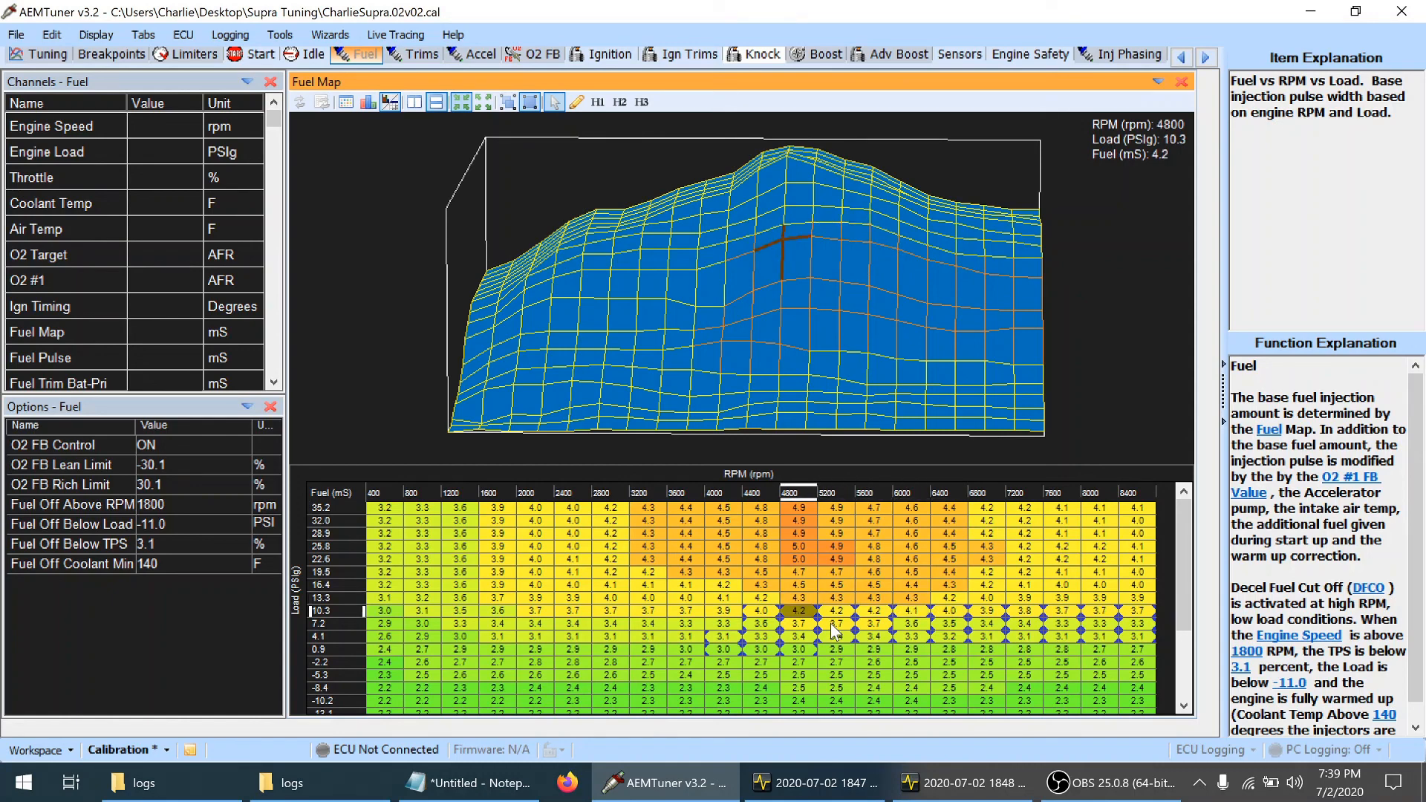
{"action": "key", "text": "Right"}
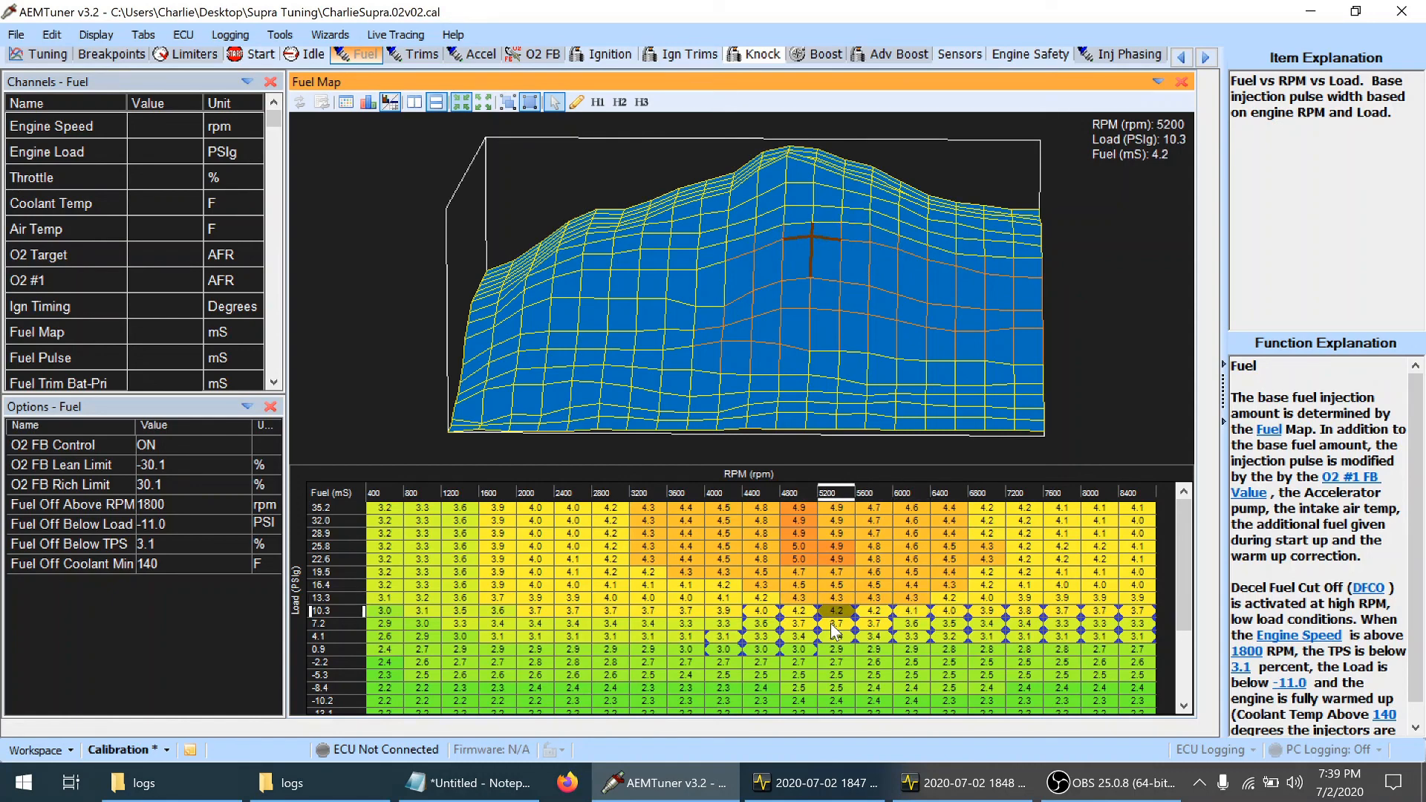
{"action": "key", "text": "ctrl+s"}
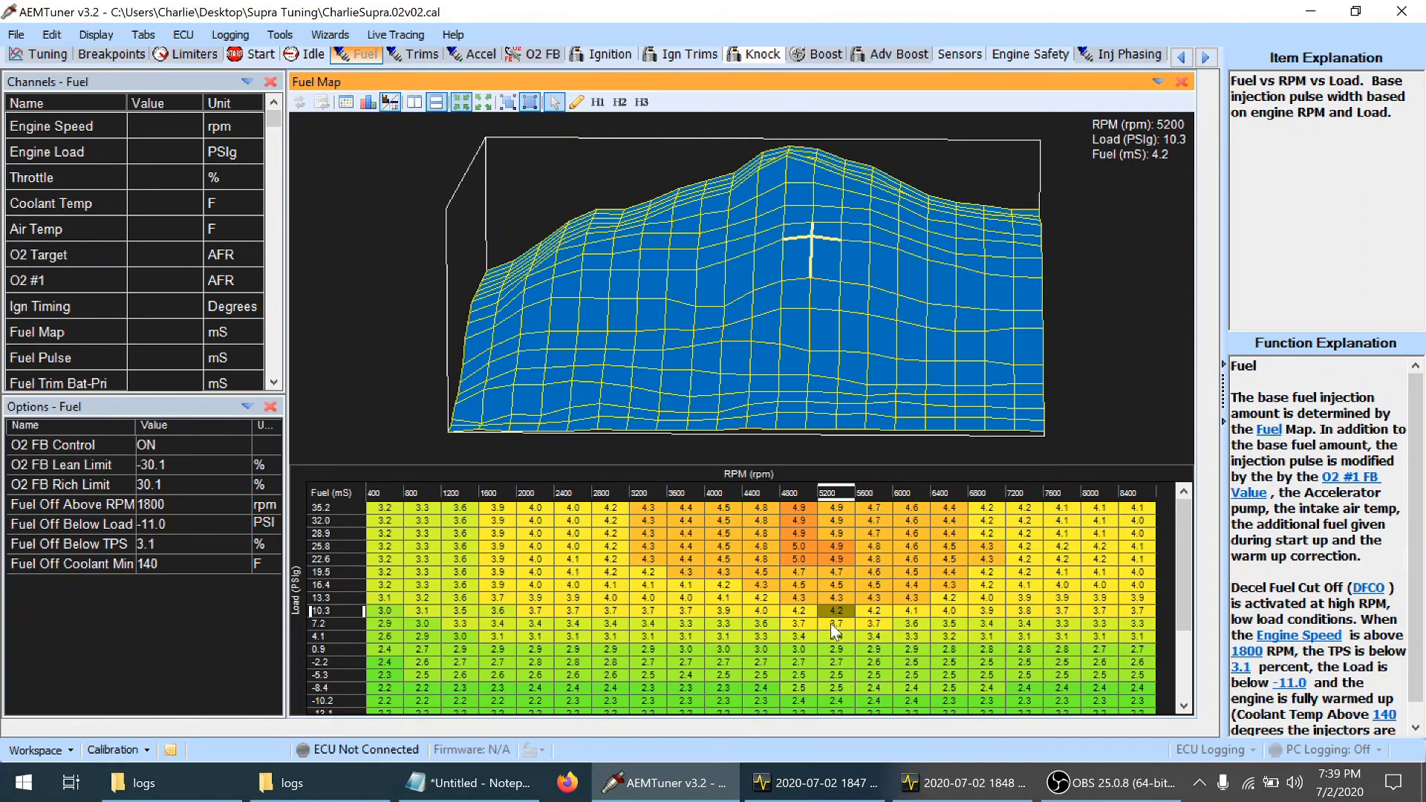
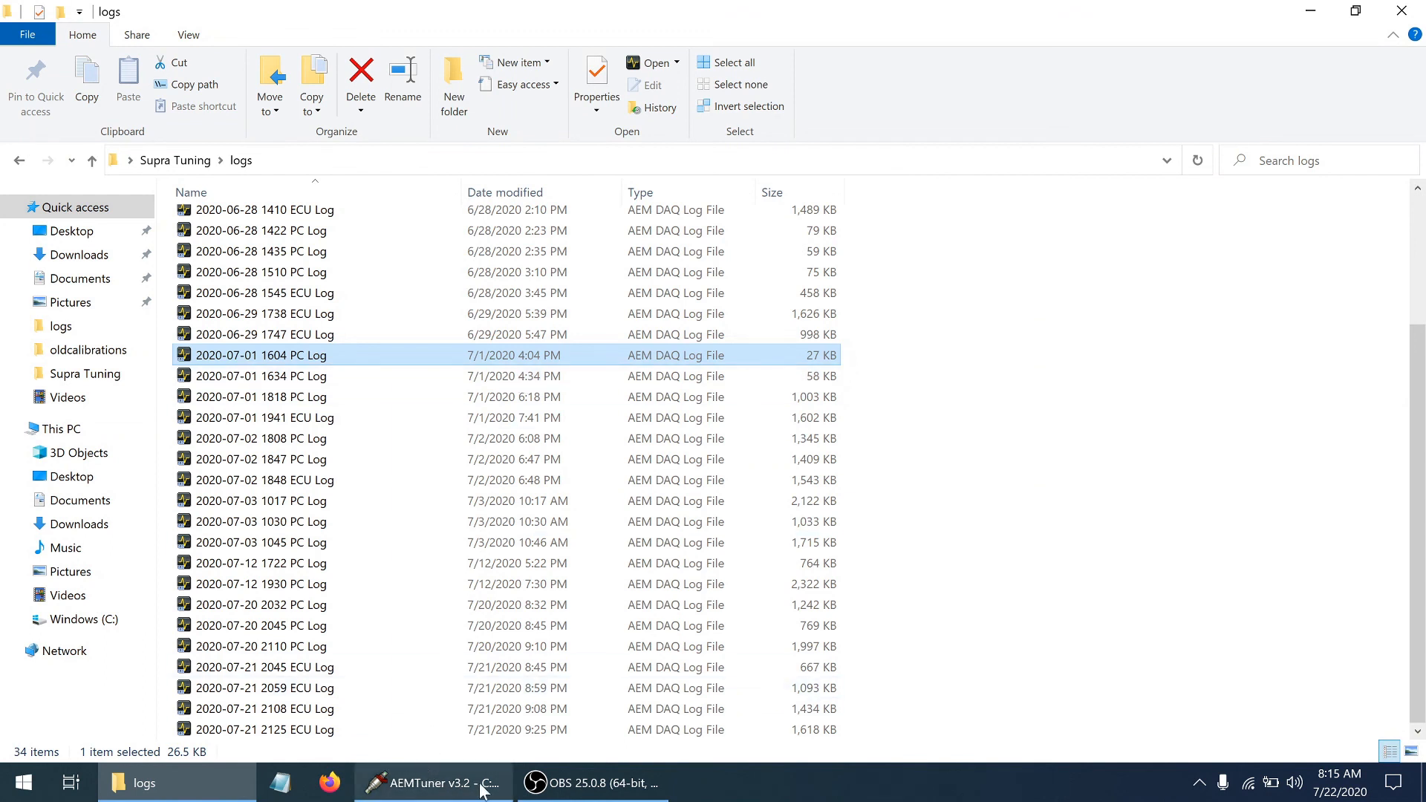
Switch to AEMTuner's calibration comparison and compare the load-axis limits and near-atmospheric rows of both ignition tables
{"action": "mouse_move", "coordinate": [444, 789]}
{"action": "left_click", "coordinate": [438, 698]}
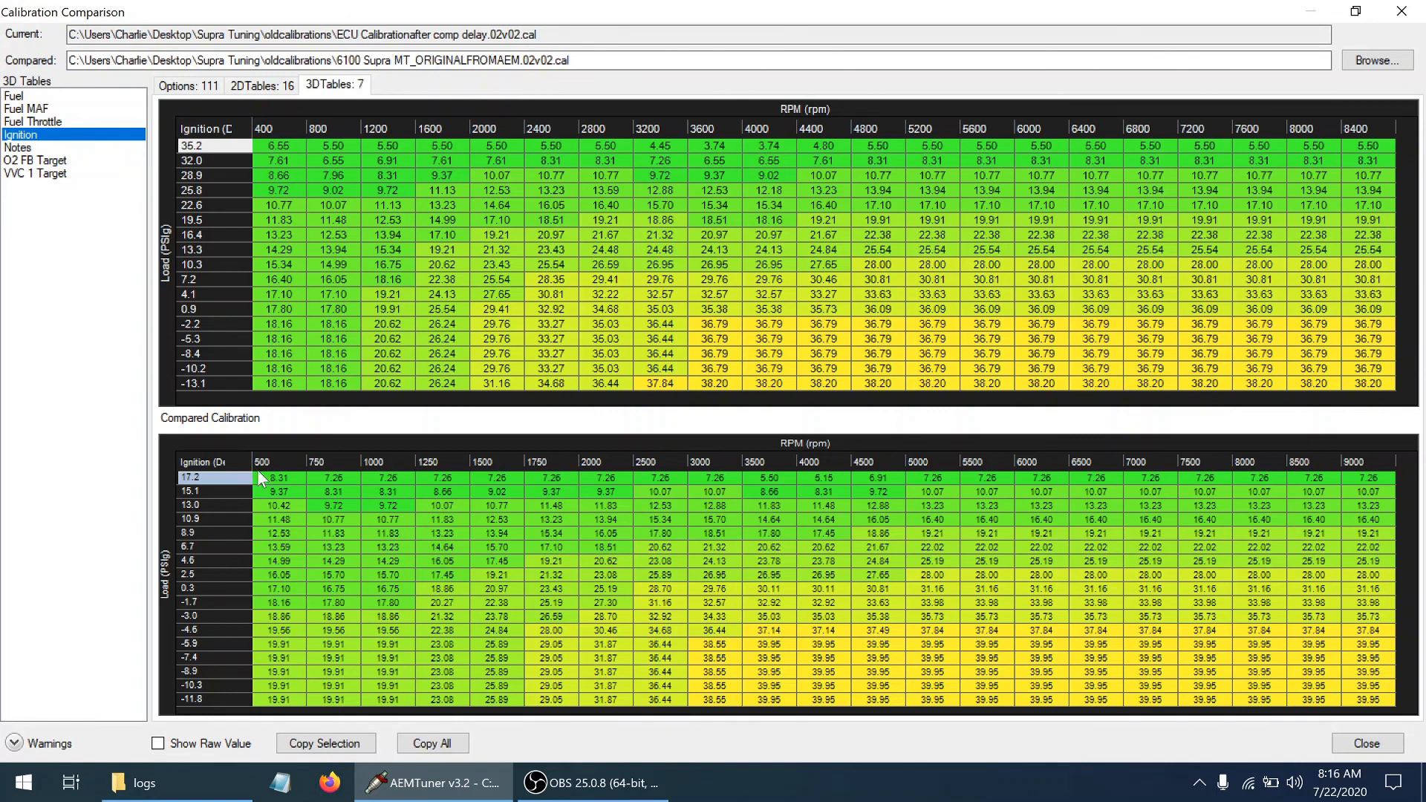
{"action": "left_click", "coordinate": [212, 380]}
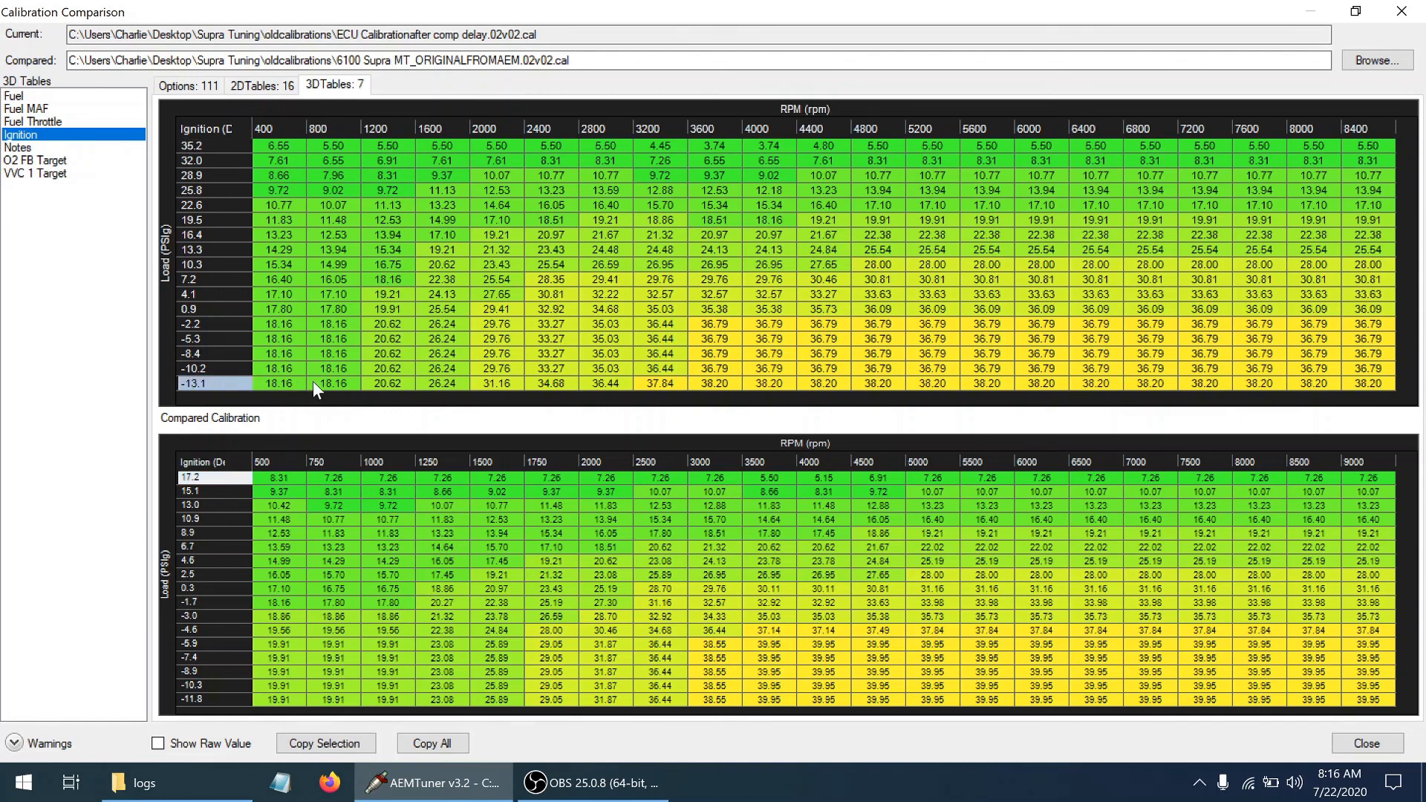
{"action": "left_click", "coordinate": [216, 690]}
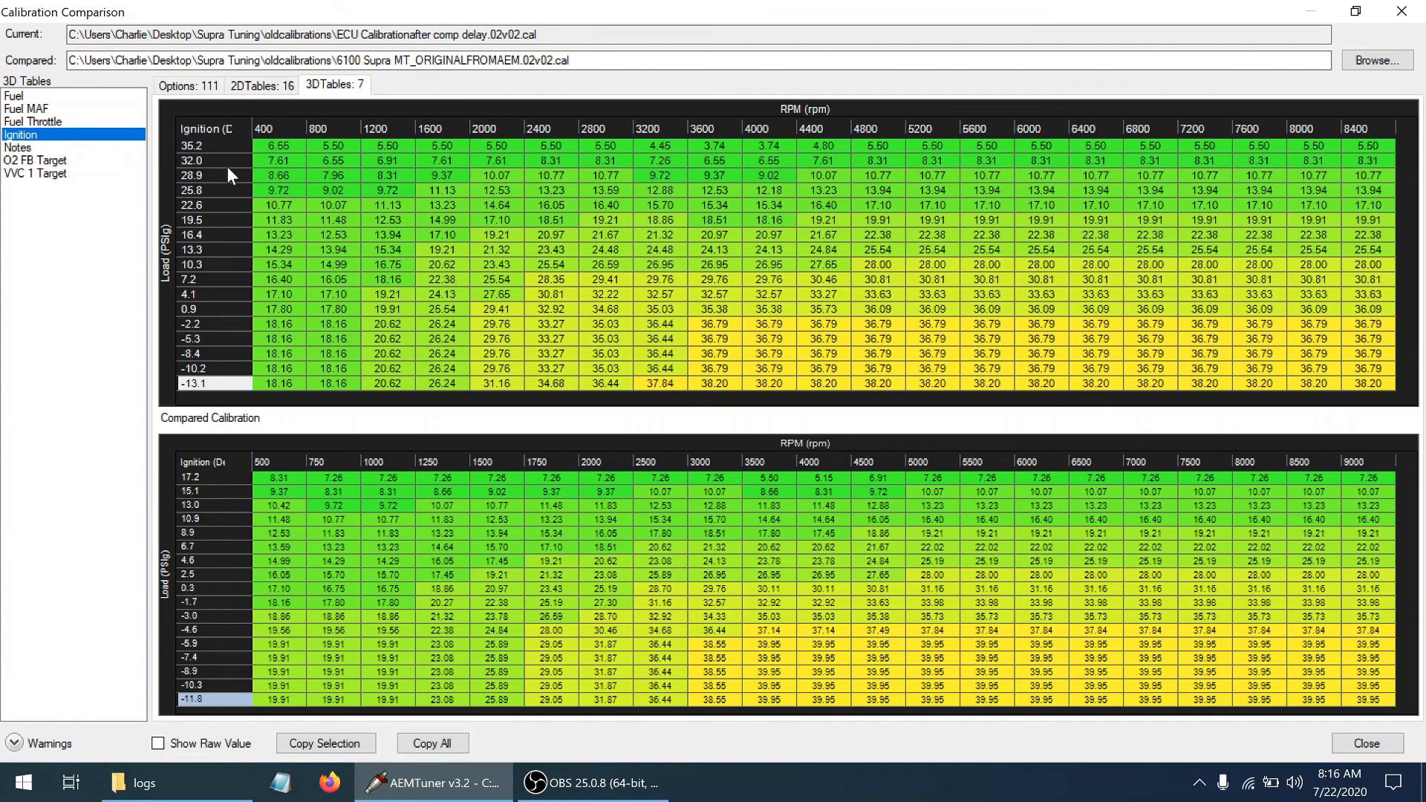
{"action": "left_click", "coordinate": [214, 147]}
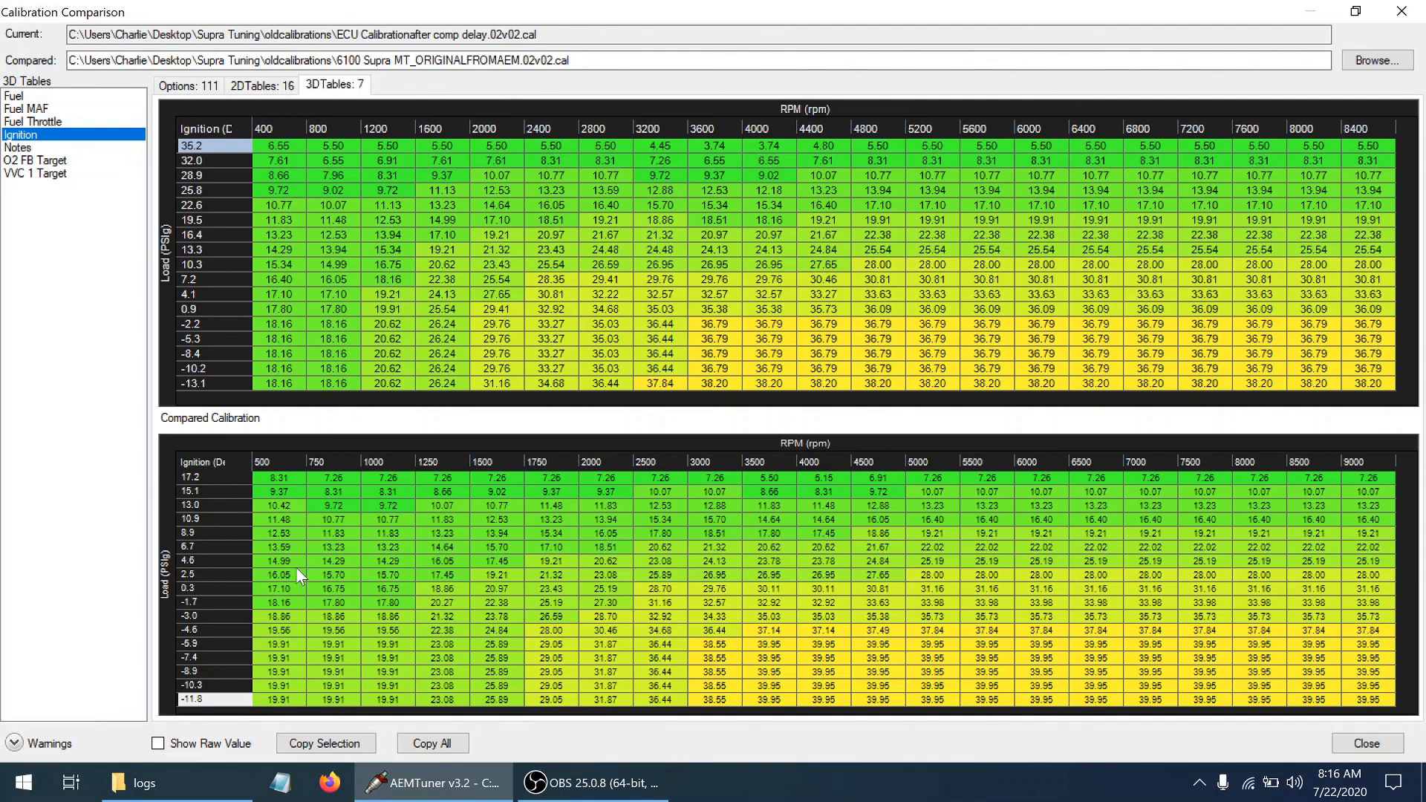
{"action": "left_click", "coordinate": [204, 586]}
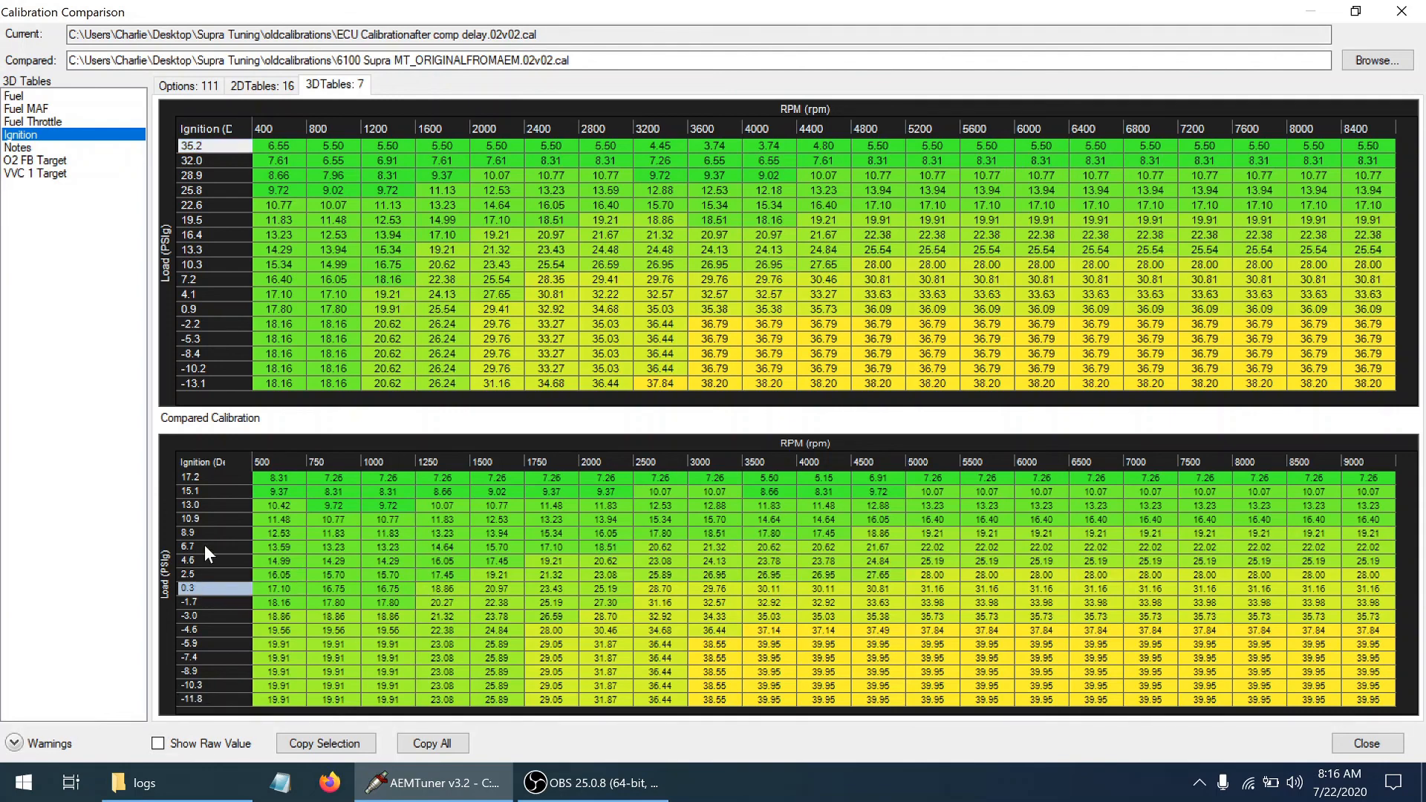
{"action": "left_click", "coordinate": [213, 308]}
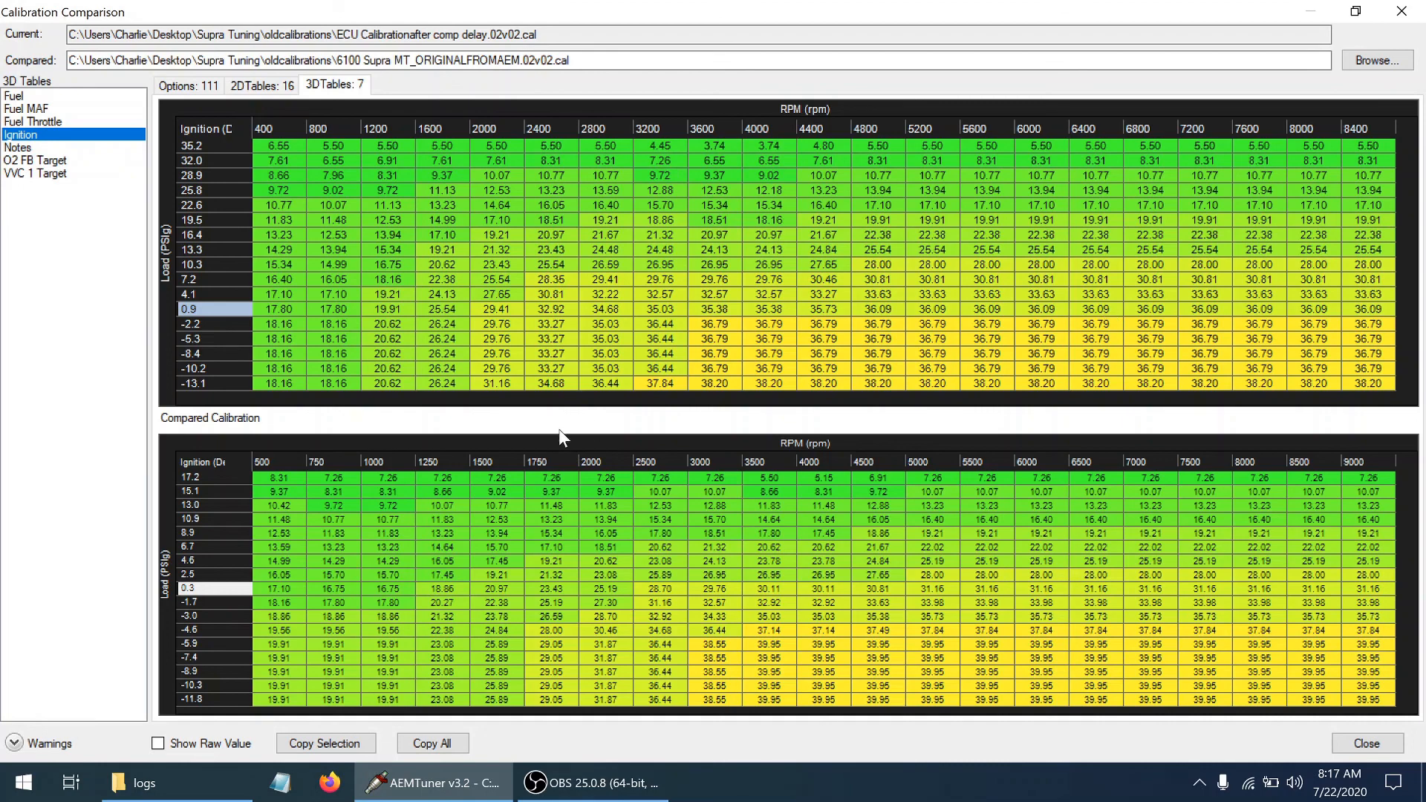
Compare the original map's 10.9 psi ignition timing at 6500 rpm with the current map's 10.3 psi timing at 6400 rpm
{"action": "left_click", "coordinate": [201, 519]}
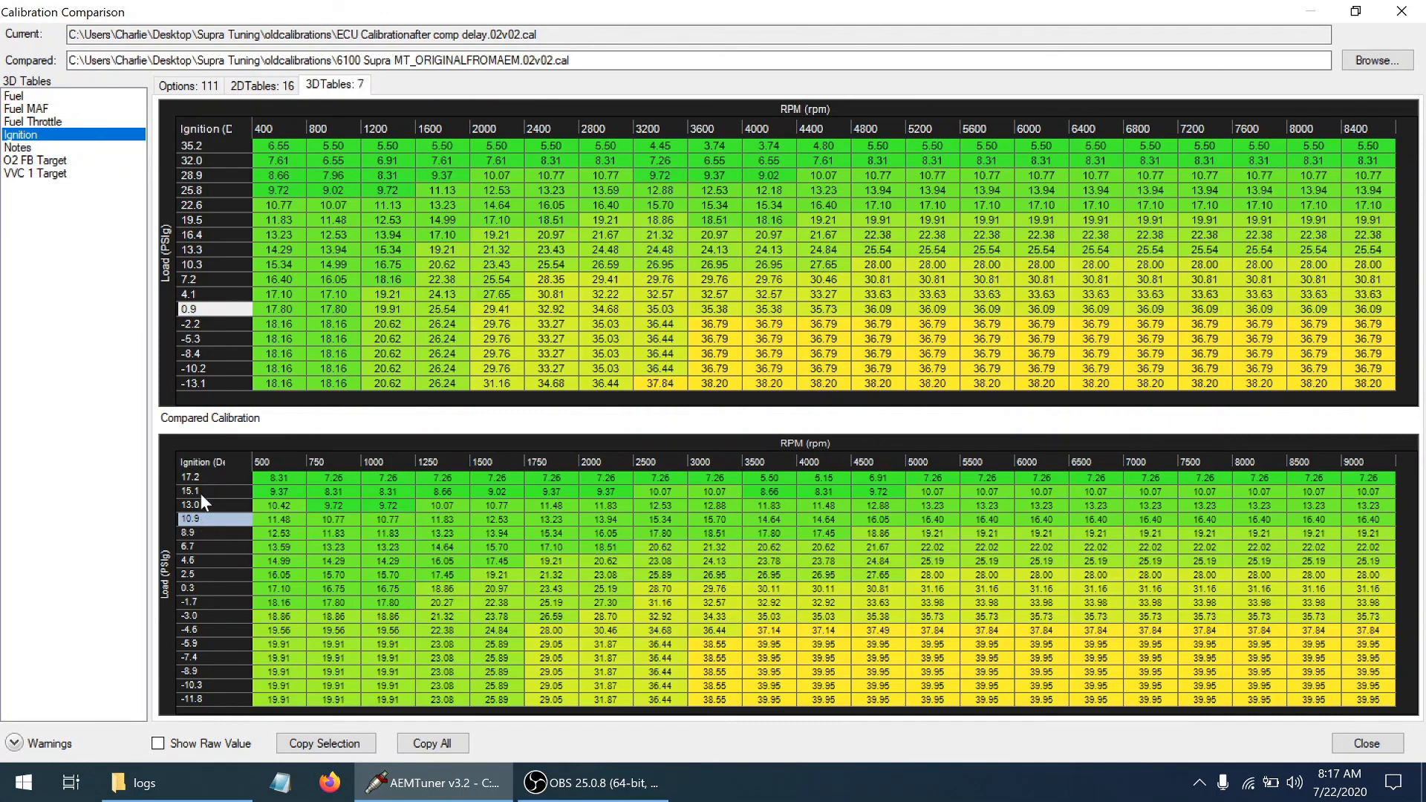
{"action": "left_click", "coordinate": [189, 261]}
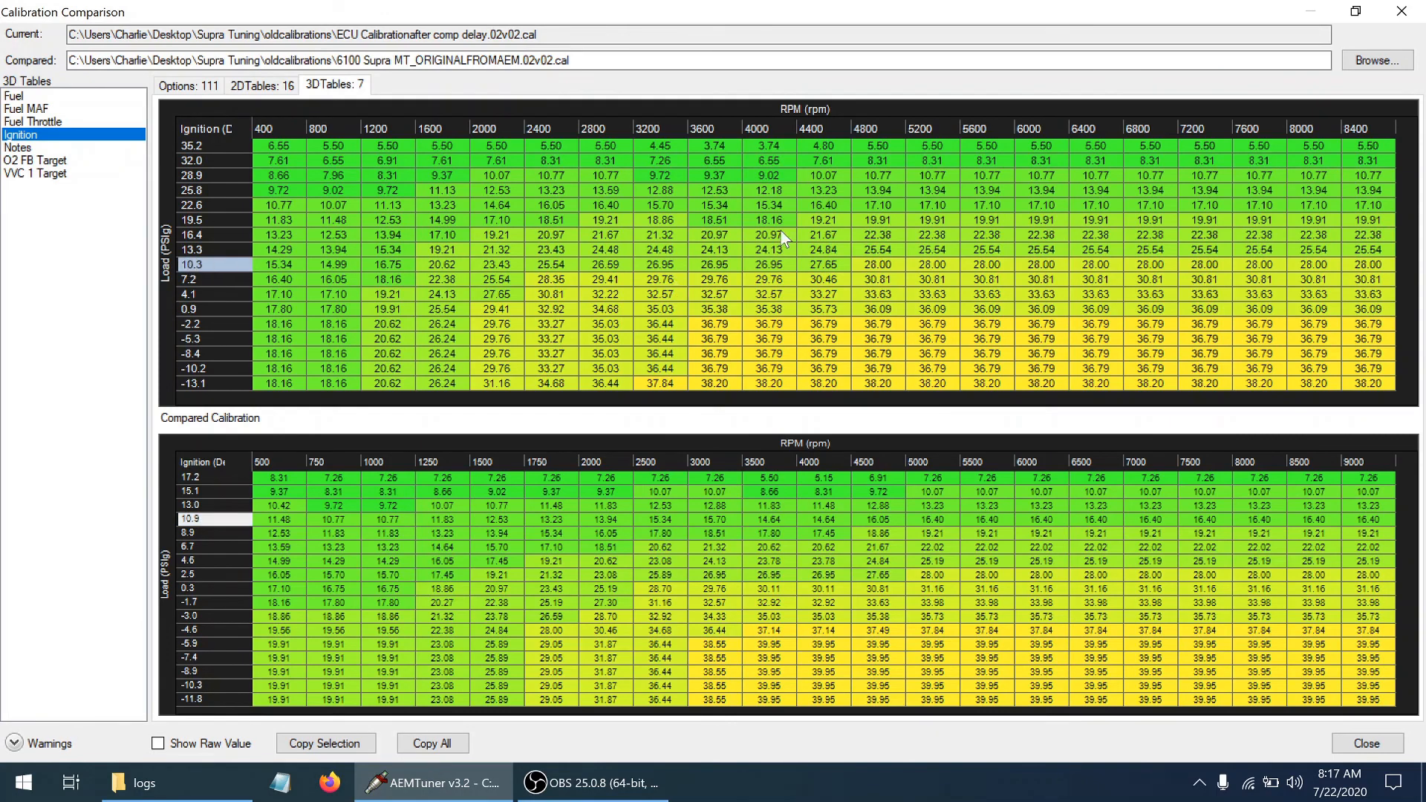
{"action": "left_click", "coordinate": [1089, 269]}
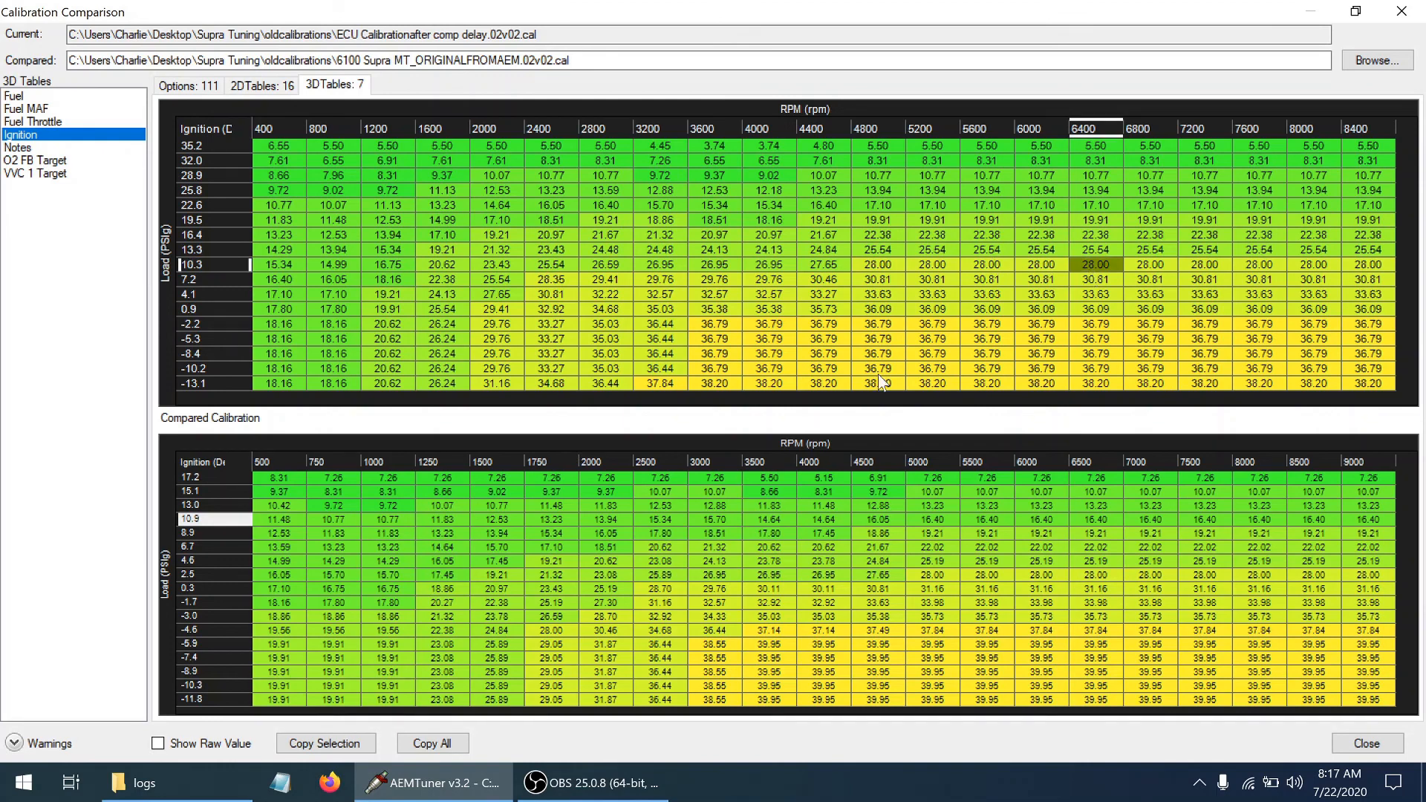
{"action": "left_click", "coordinate": [1088, 525]}
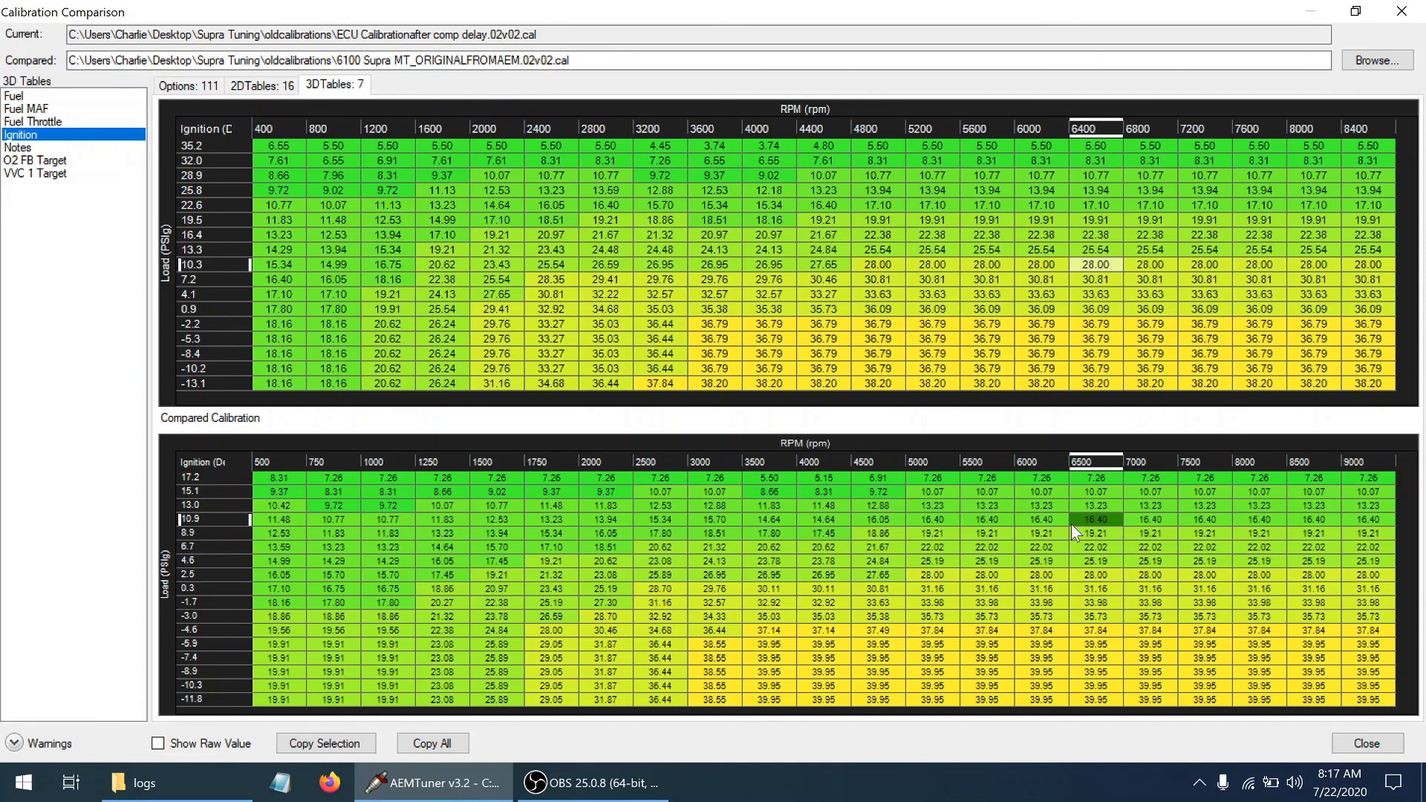
Close the calibration comparison and reopen the owner-named Supra.02v02.cal calibration from the recent files
{"action": "left_click", "coordinate": [1367, 743]}
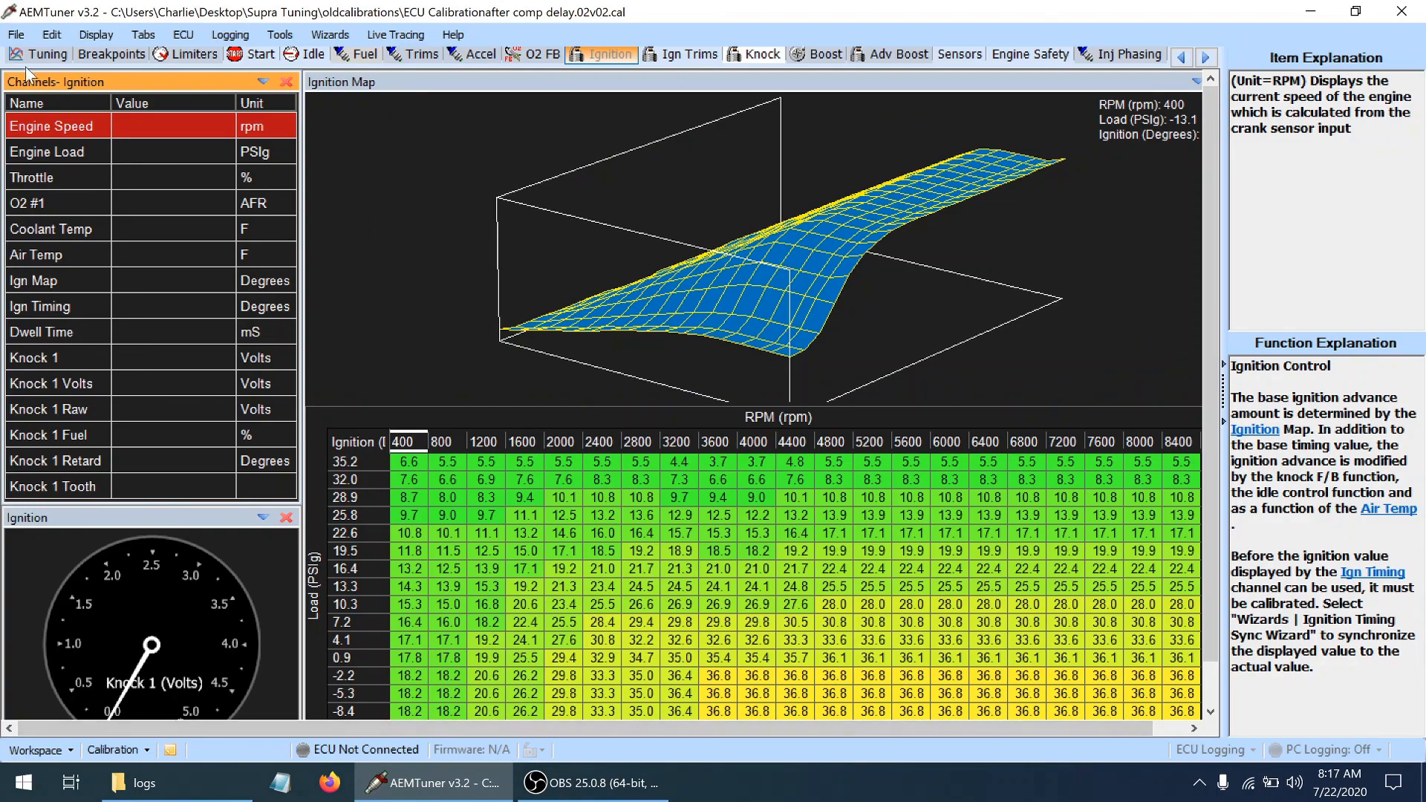
{"action": "left_click", "coordinate": [17, 35]}
{"action": "mouse_move", "coordinate": [64, 109]}
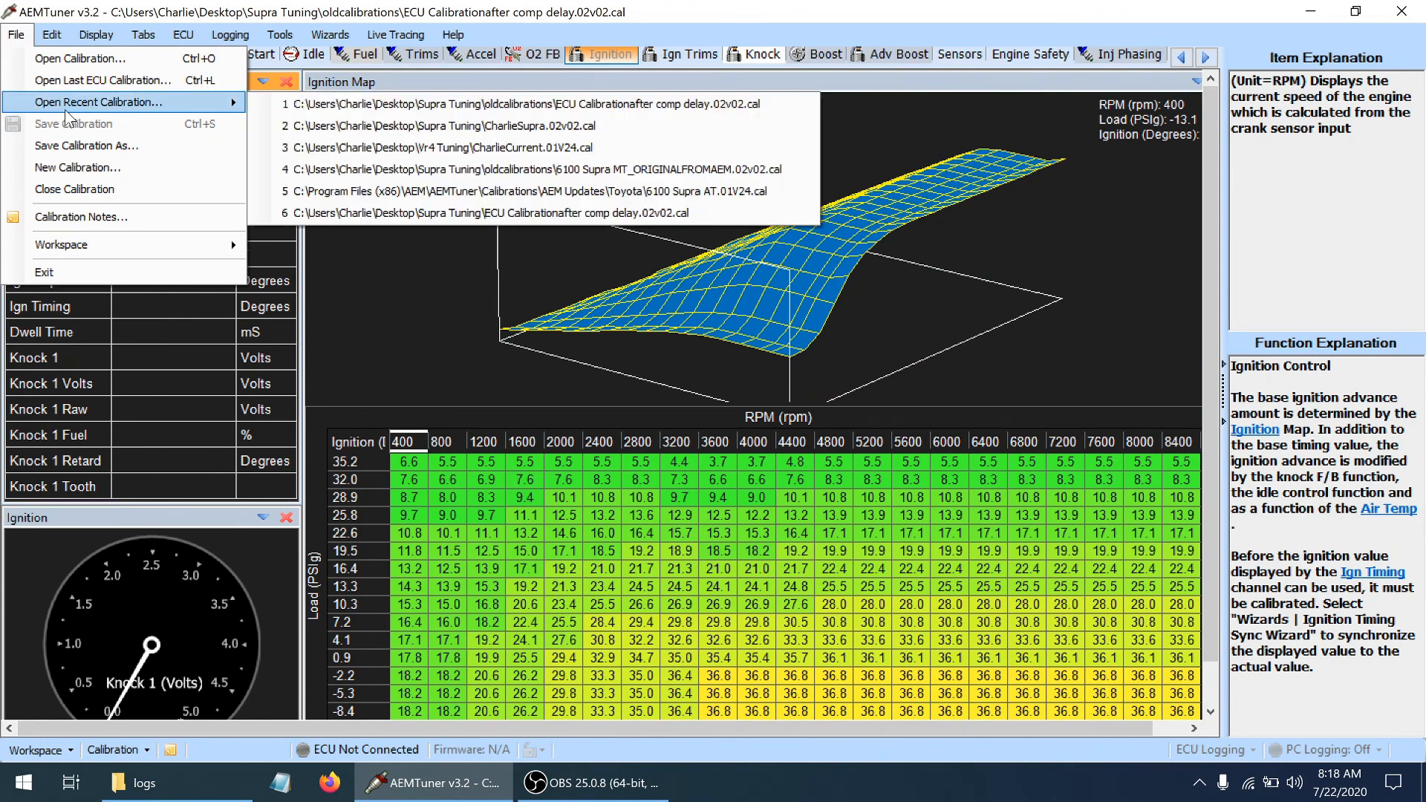
{"action": "left_click", "coordinate": [347, 128]}
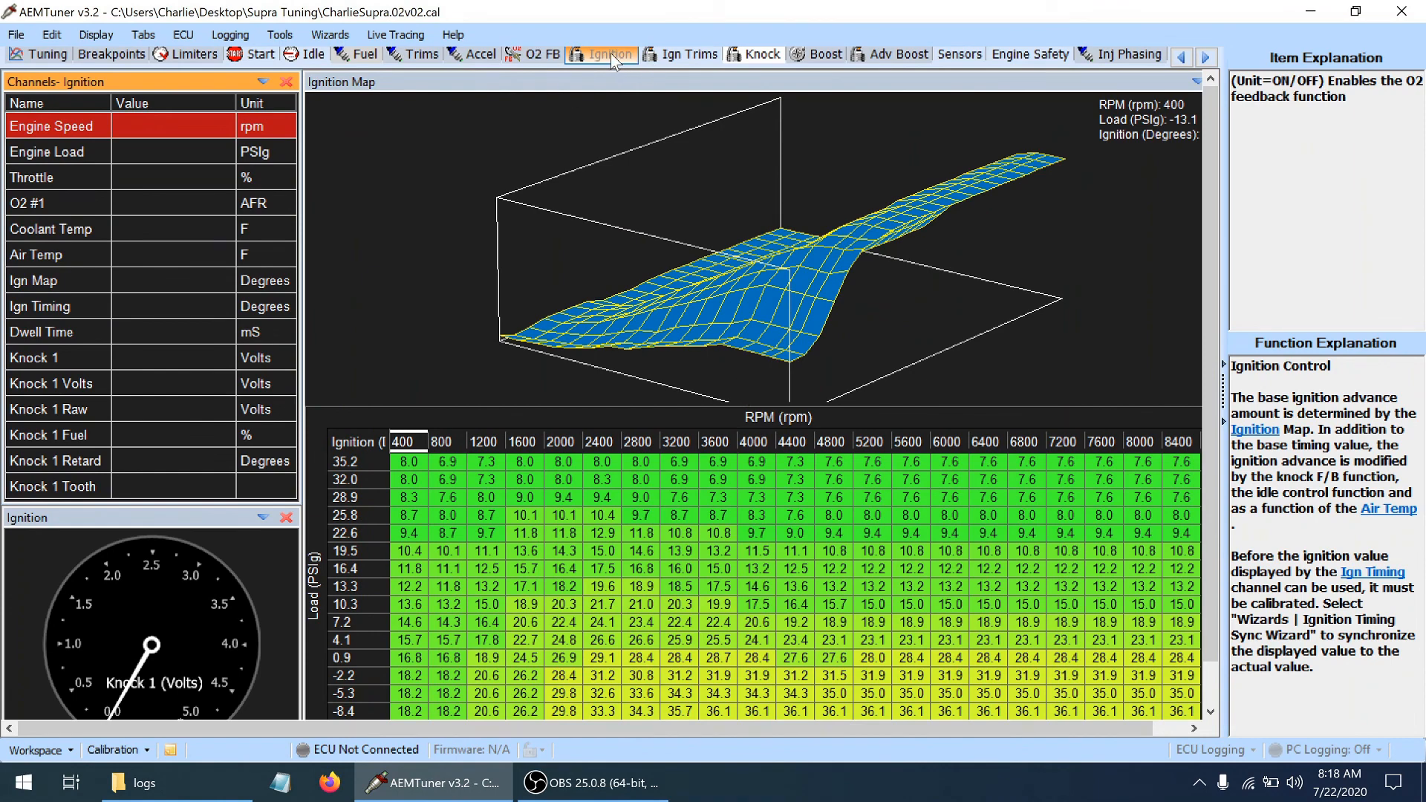
Examine the ignition map's 10.3 psi load row and rotate the 3D surface to view how timing falls with load
{"action": "scroll", "coordinate": [1214, 339], "scroll_direction": "down", "scroll_amount": 1}
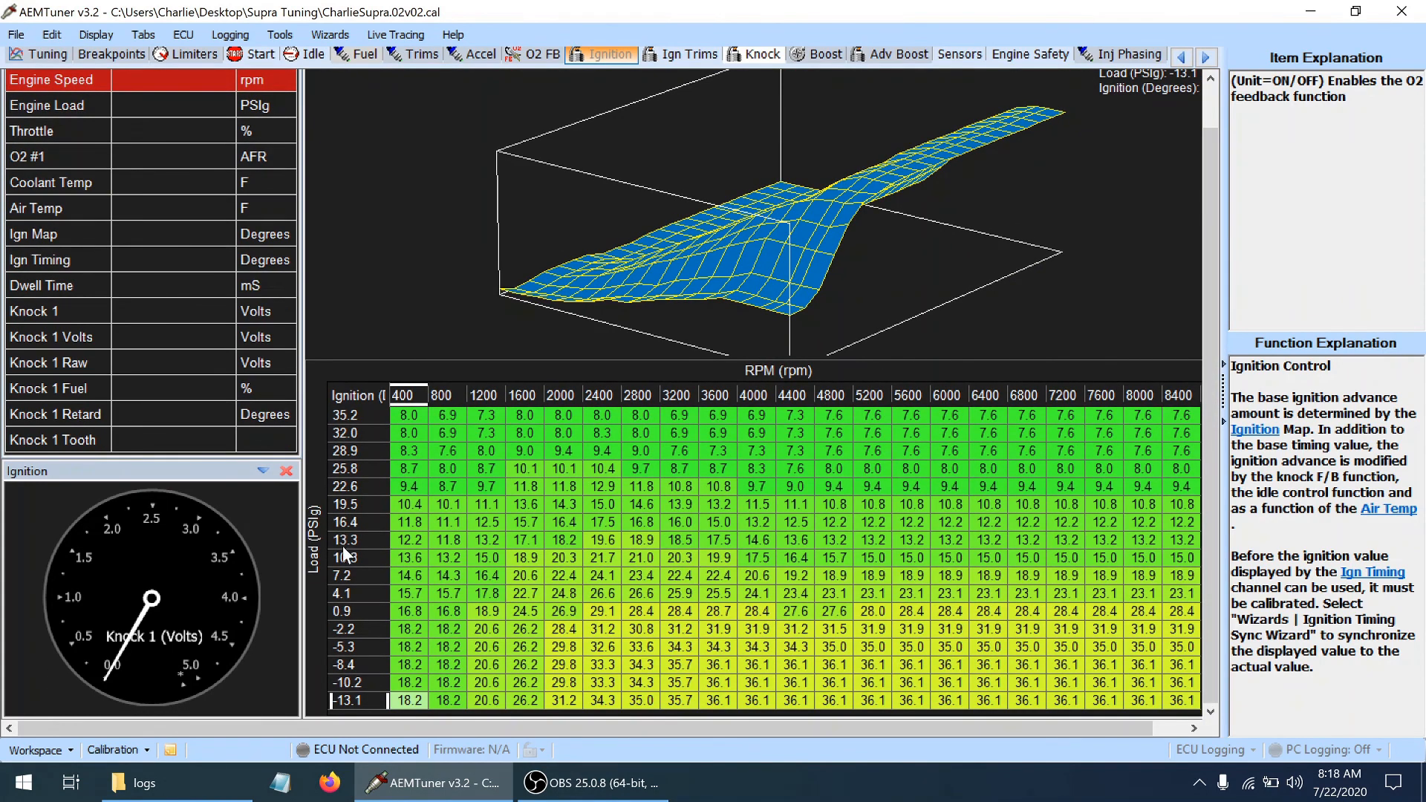
{"action": "left_click_drag", "start_coordinate": [343, 547], "coordinate": [342, 550]}
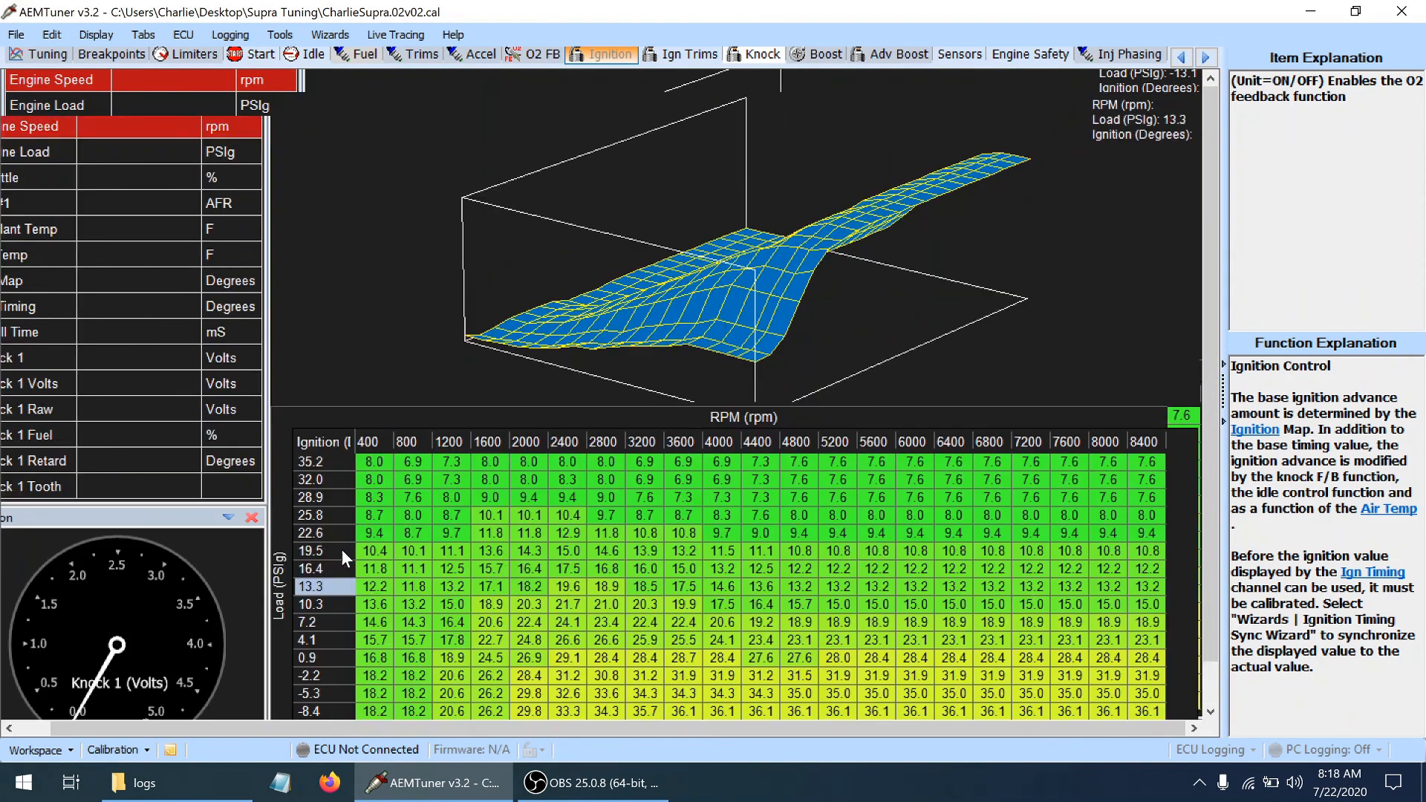
{"action": "left_click", "coordinate": [315, 605]}
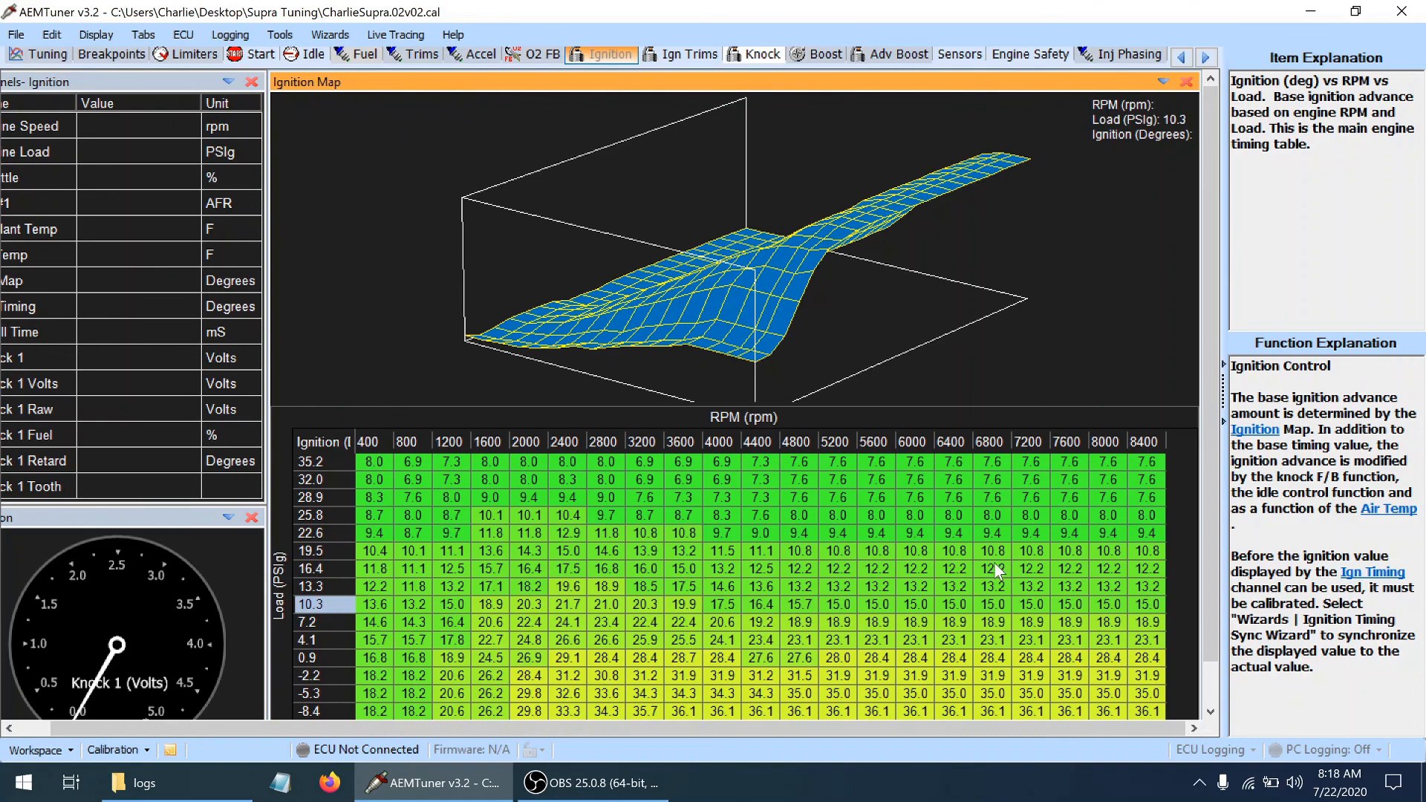
{"action": "left_click_drag", "start_coordinate": [1215, 416], "coordinate": [1227, 458]}
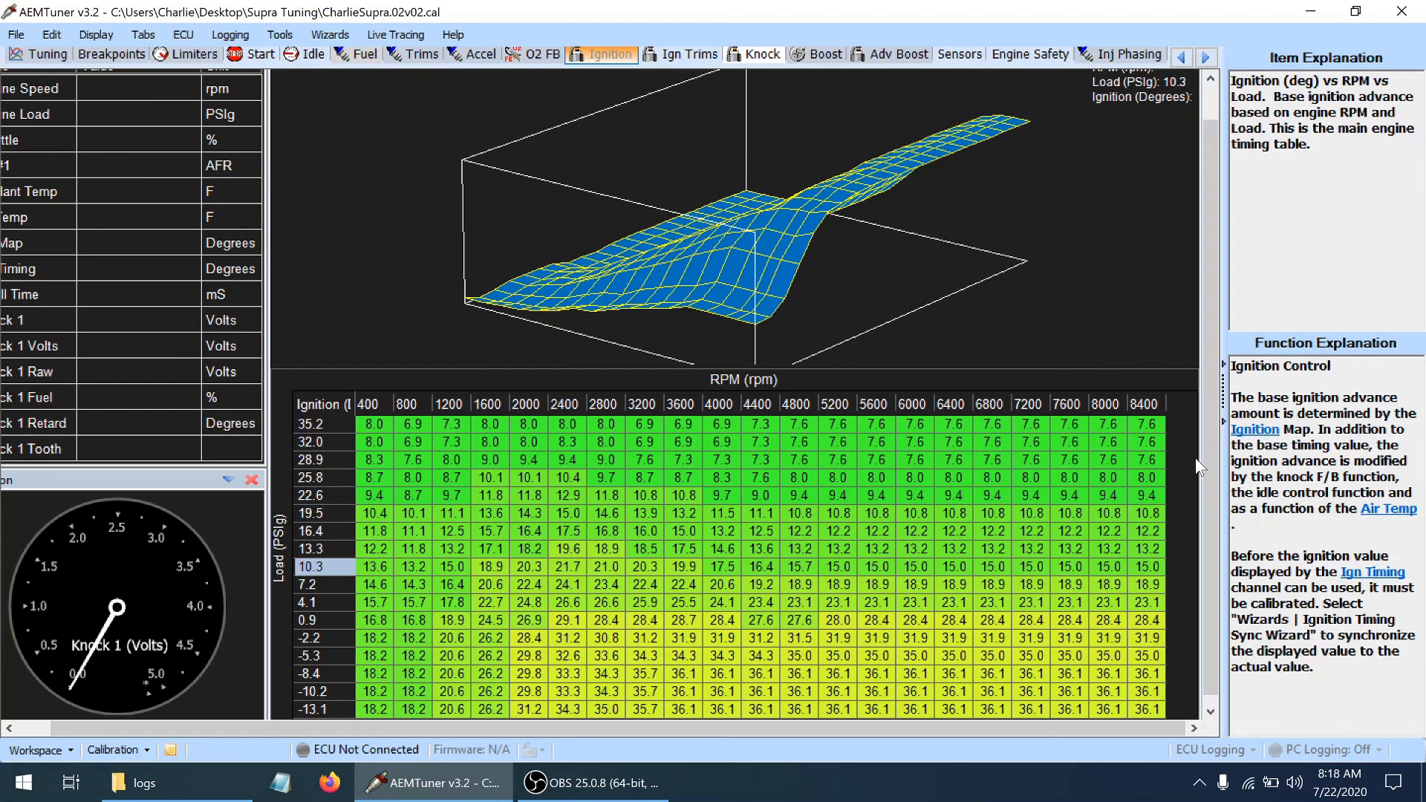
{"action": "scroll", "coordinate": [1205, 443], "scroll_direction": "down", "scroll_amount": 1}
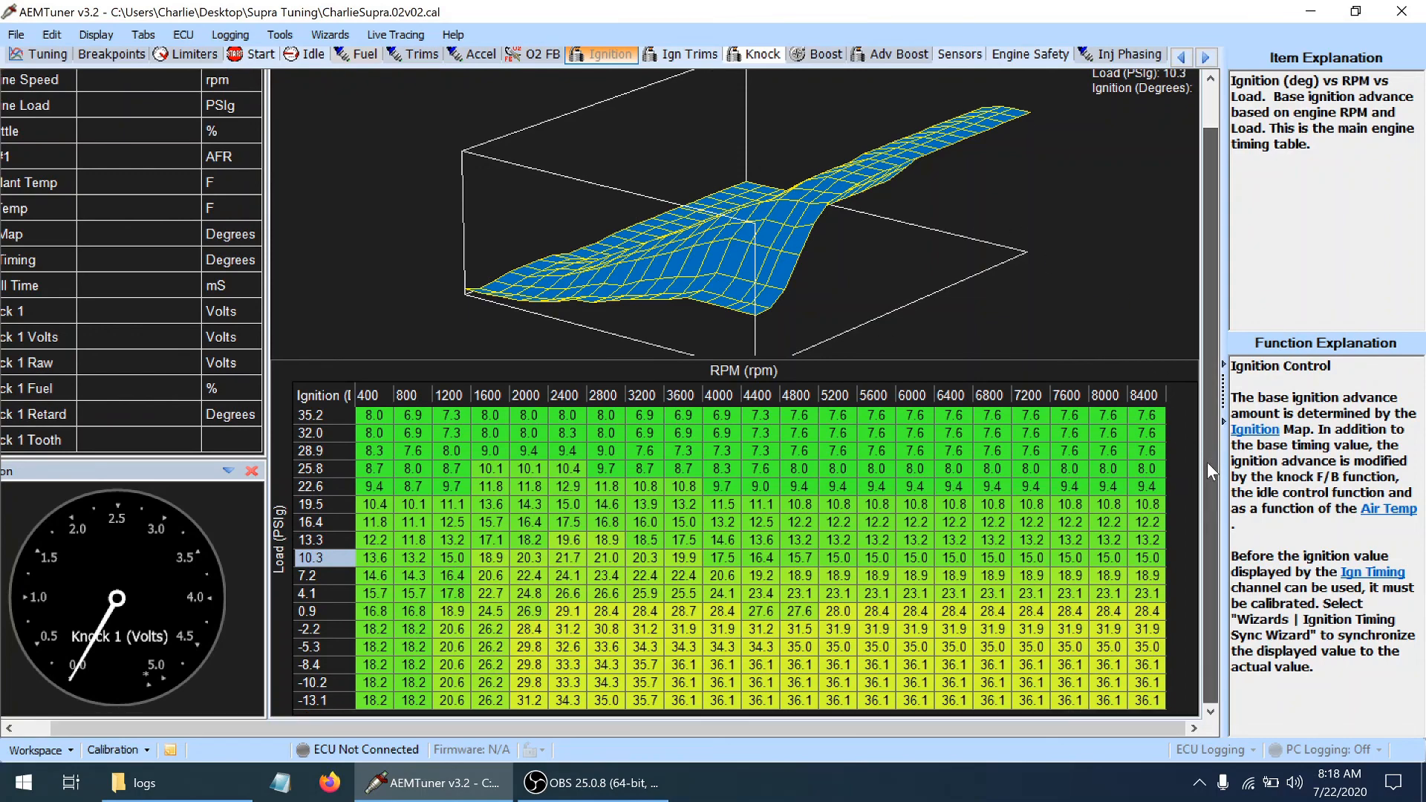
{"action": "left_click_drag", "start_coordinate": [1207, 450], "coordinate": [1206, 420]}
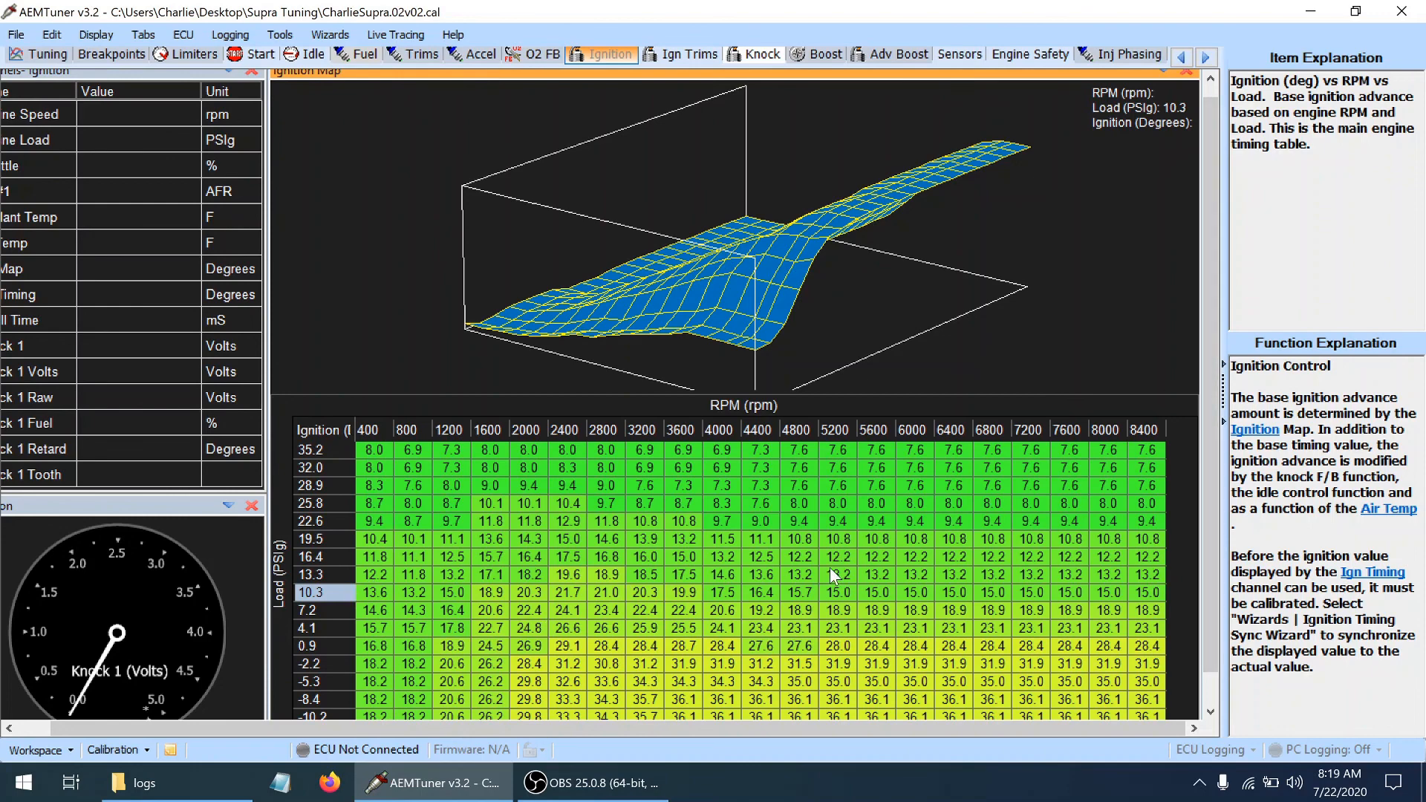
{"action": "mouse_move", "coordinate": [1211, 306]}
{"action": "left_mouse_down"}
{"action": "mouse_move", "coordinate": [1224, 347]}
{"action": "mouse_move", "coordinate": [1216, 282]}
{"action": "left_mouse_up"}
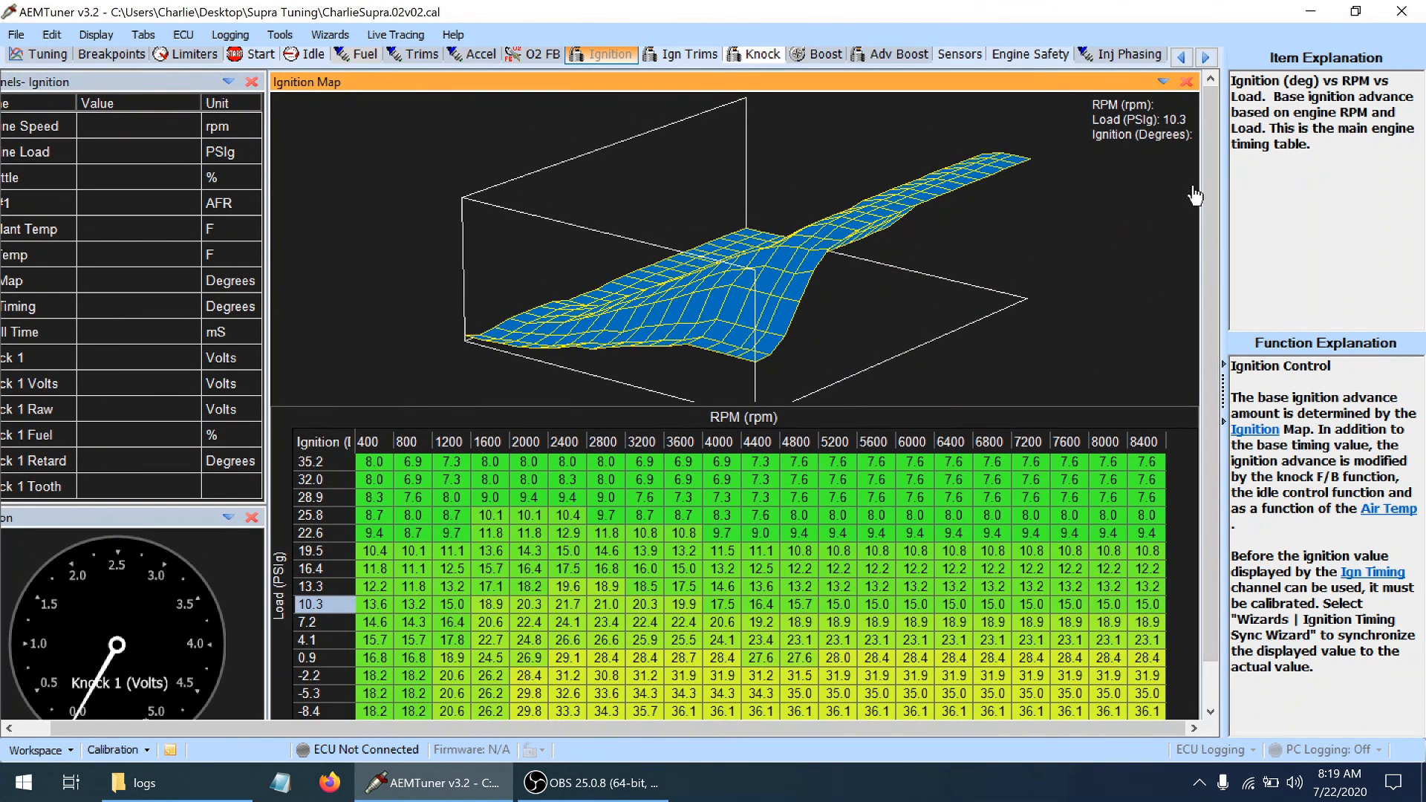
{"action": "left_click_drag", "start_coordinate": [1076, 245], "coordinate": [740, 217]}
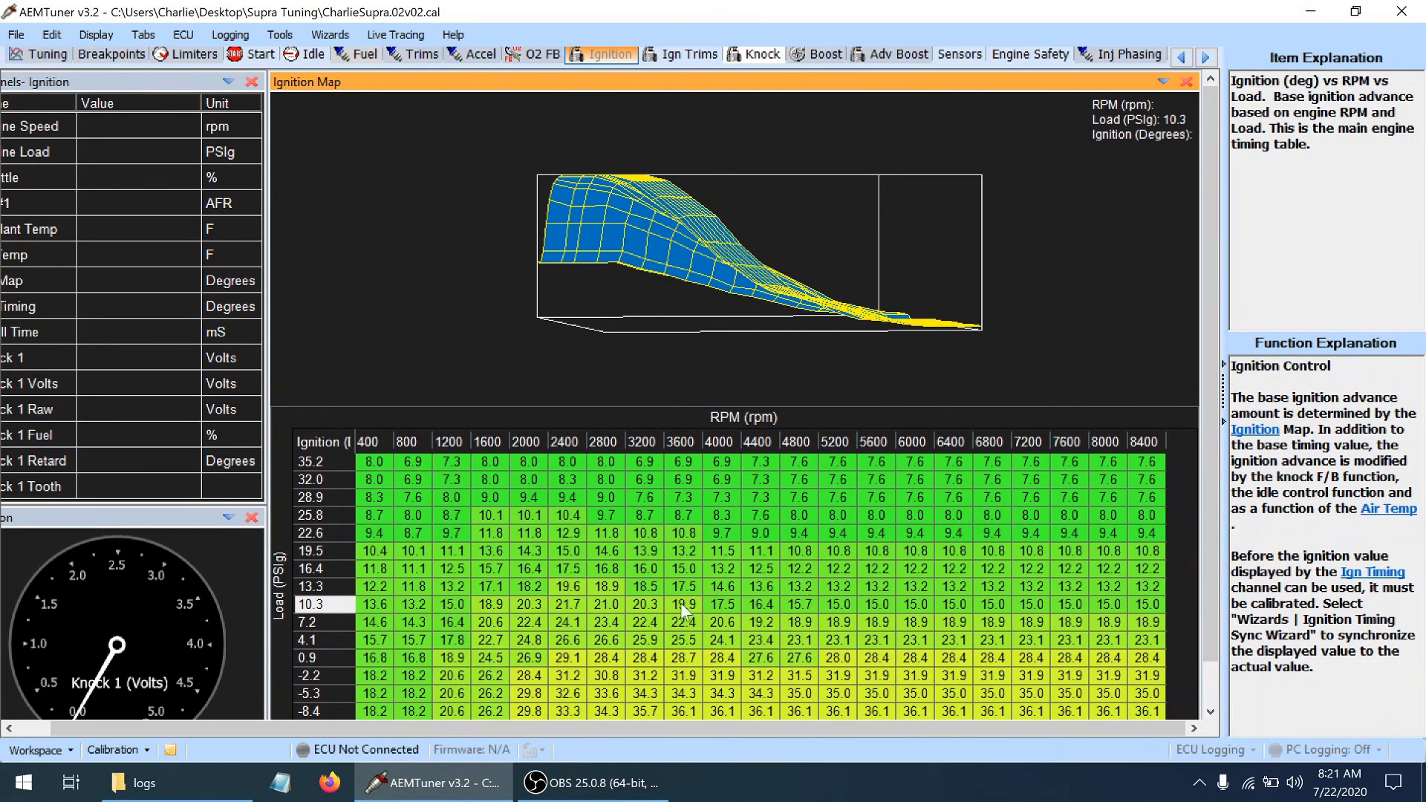
{"action": "left_click", "coordinate": [139, 786]}
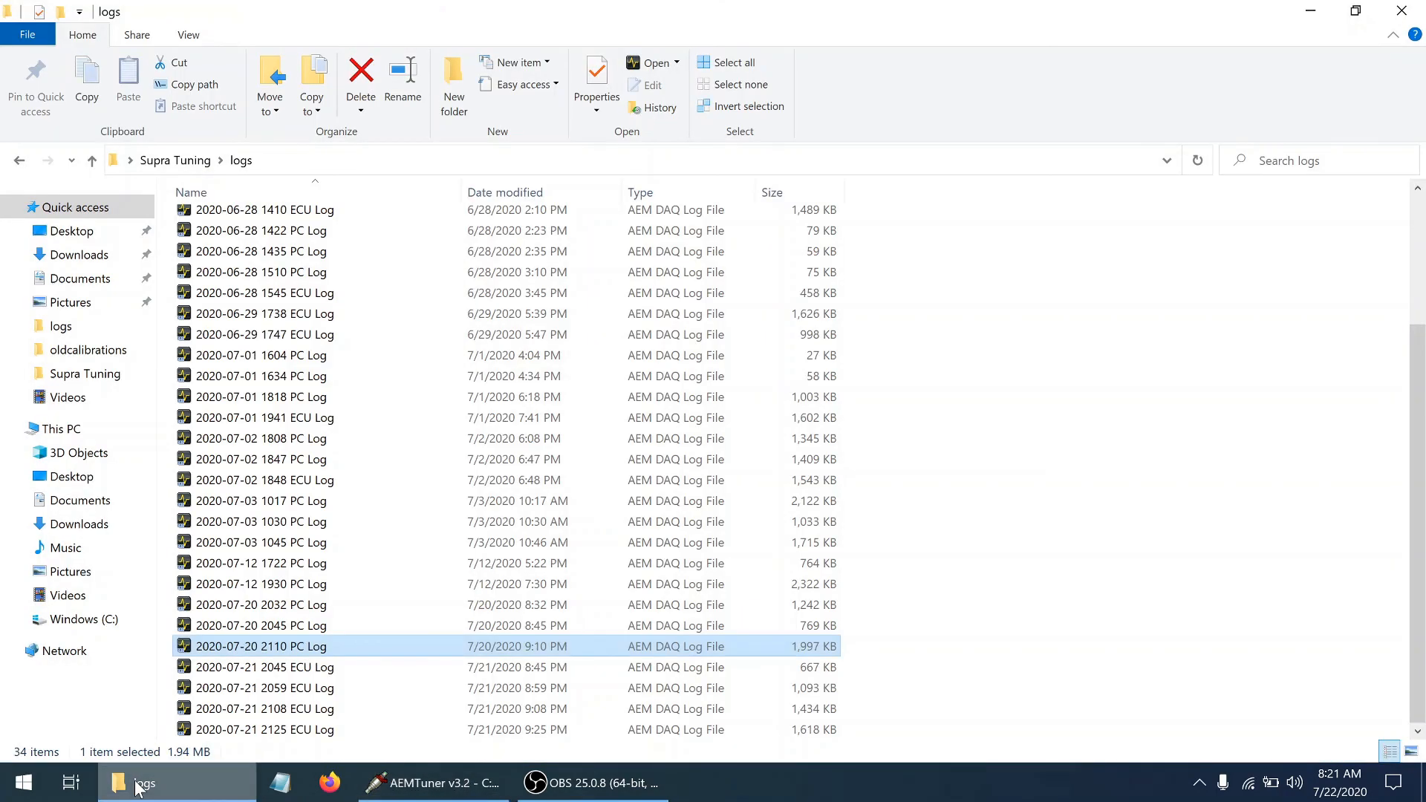
{"action": "double_click", "coordinate": [254, 648]}
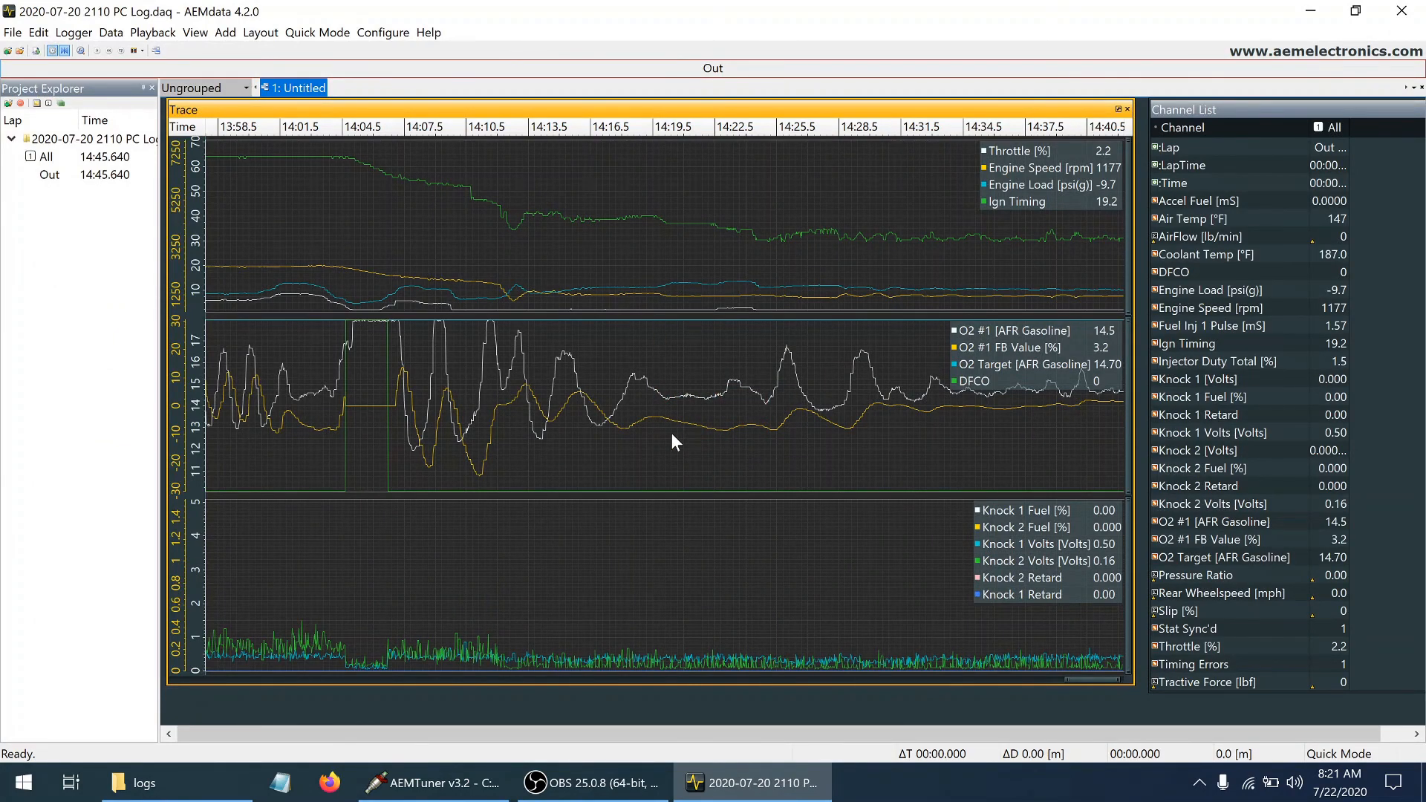
{"action": "left_click", "coordinate": [512, 275]}
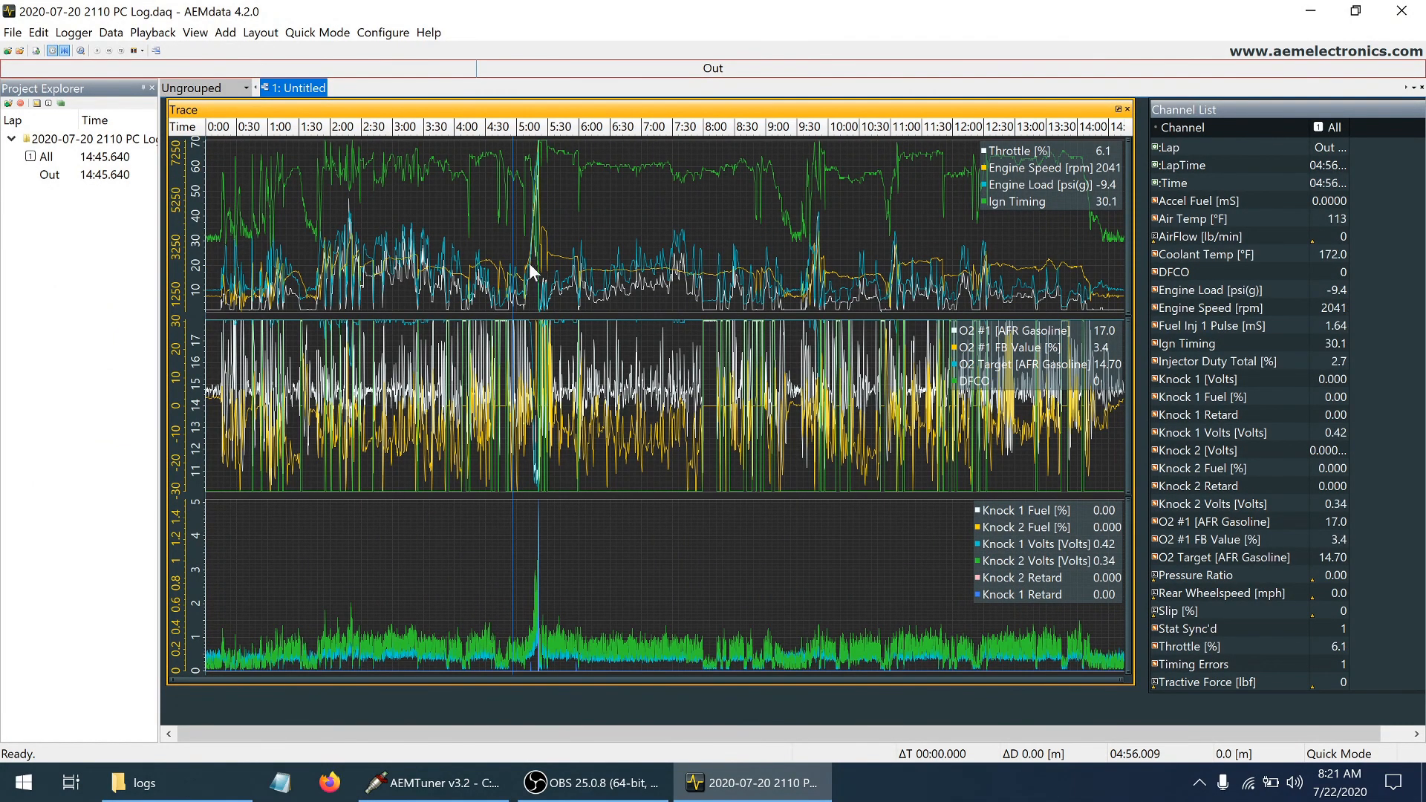
{"action": "left_click", "coordinate": [564, 271], "text": "shift"}
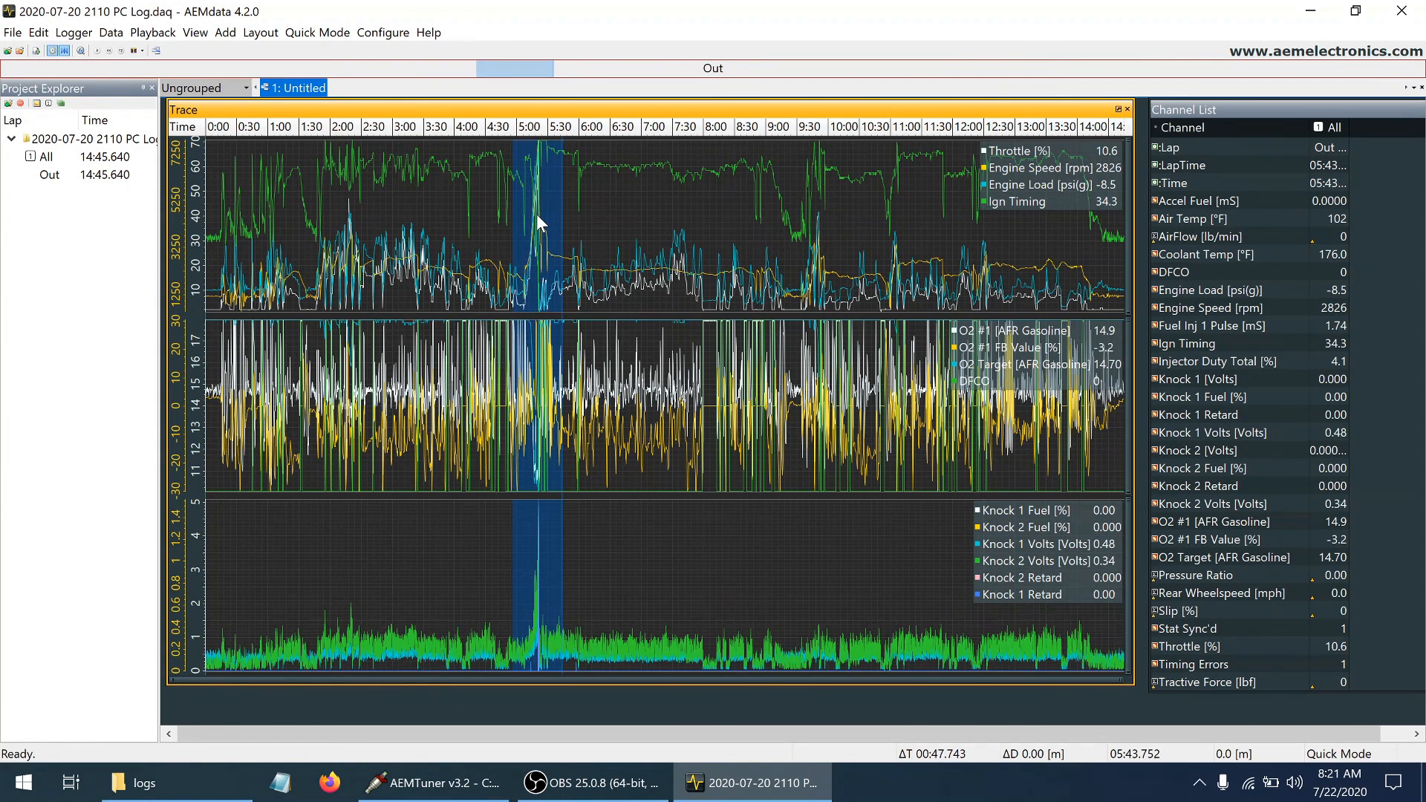
{"action": "key", "text": "Up"}
{"action": "left_click", "coordinate": [565, 265]}
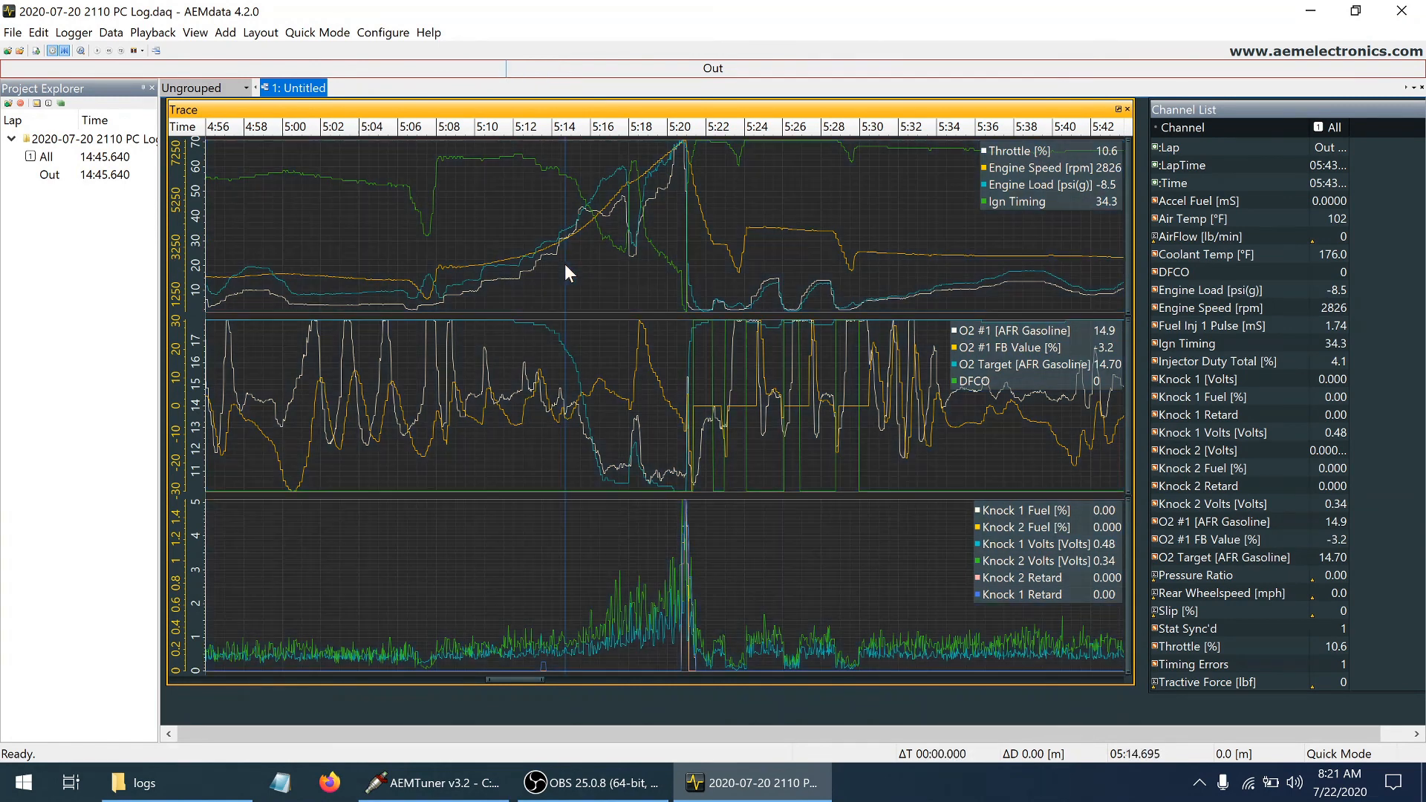
{"action": "left_click", "coordinate": [636, 239]}
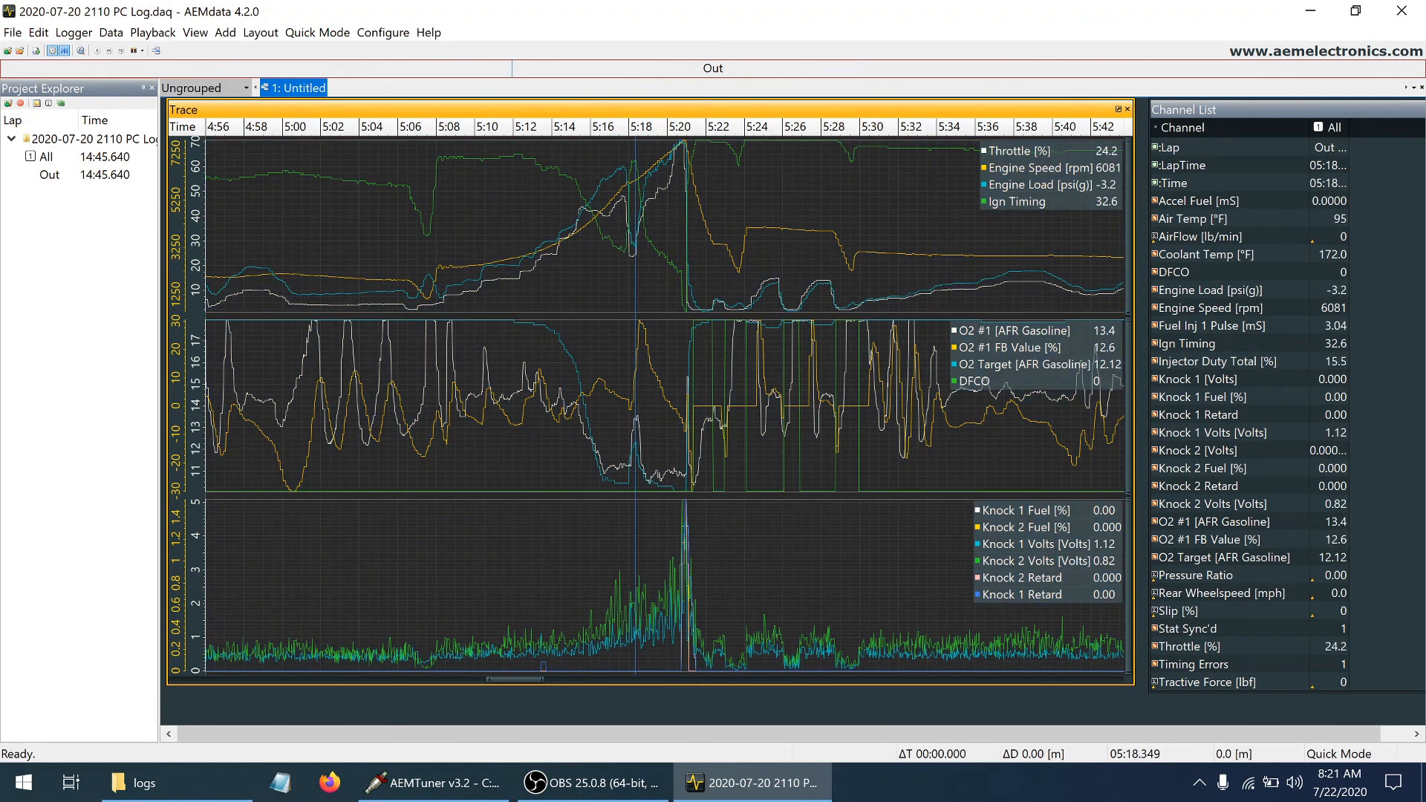
{"action": "left_click", "coordinate": [727, 244], "text": "shift"}
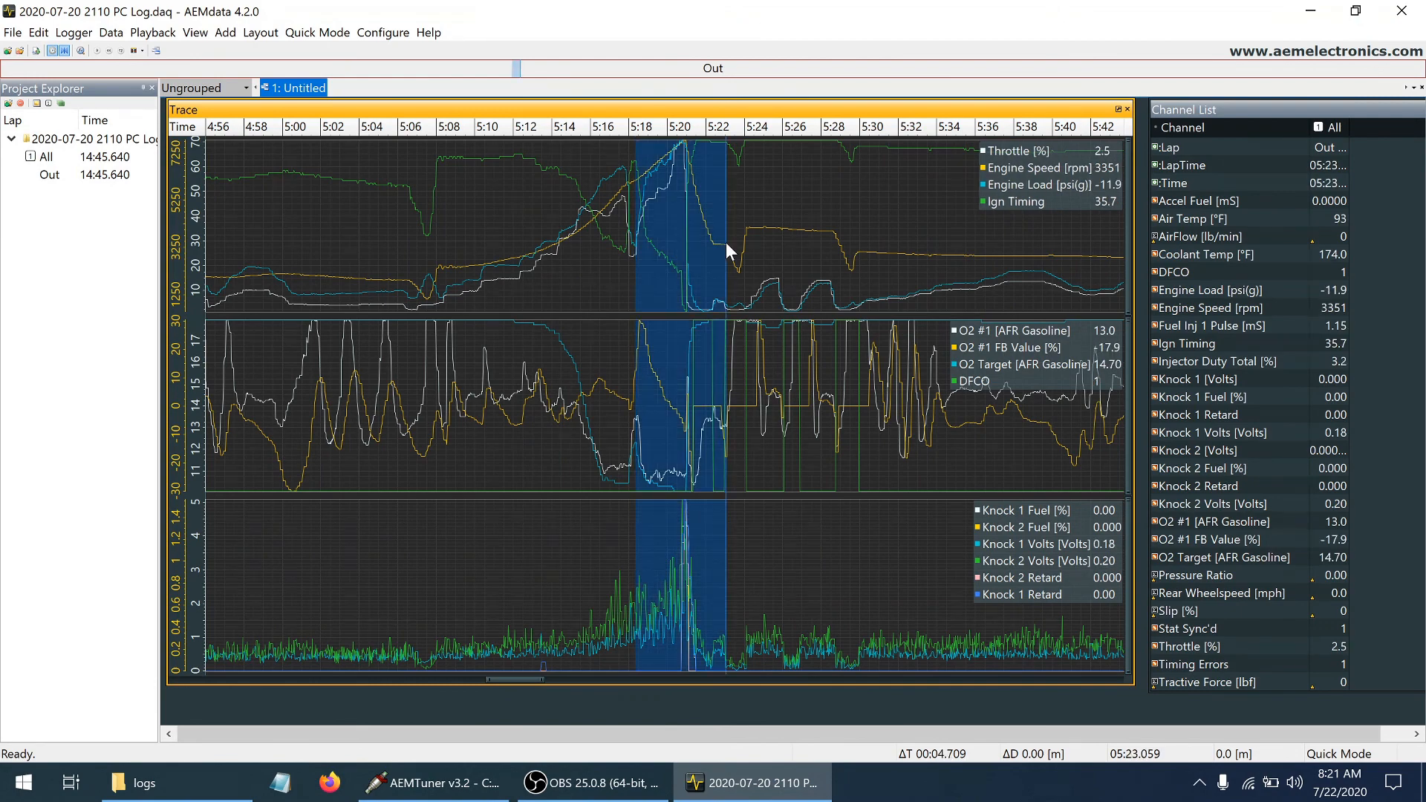
{"action": "key", "text": "Up"}
{"action": "left_click", "coordinate": [815, 324]}
Examine engine speed, load, ignition timing and knock voltages sample by sample from about 5:20.2 up to the knock spike
{"action": "left_click", "coordinate": [573, 260]}
{"action": "key", "text": "Right"}
{"action": "key", "text": "Right"}
{"action": "key", "text": "Right"}
{"action": "key", "text": "Right"}
{"action": "key", "text": "Right"}
{"action": "key", "text": "Right"}
{"action": "key", "text": "Right"}
{"action": "key", "text": "Right"}
{"action": "key", "text": "Right"}
{"action": "key", "text": "Right"}
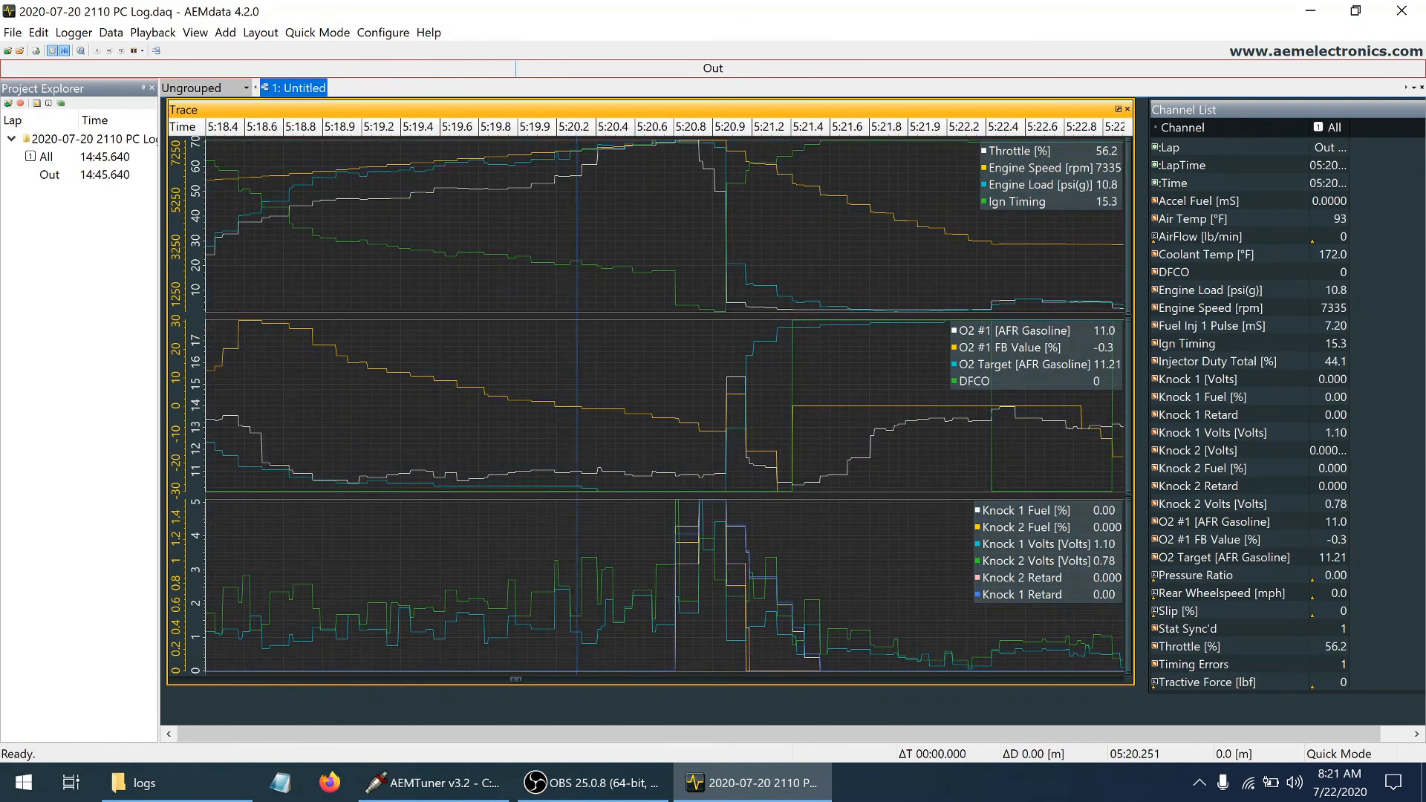
{"action": "key", "text": "Right"}
{"action": "key", "text": "Right"}
{"action": "key", "text": "Right"}
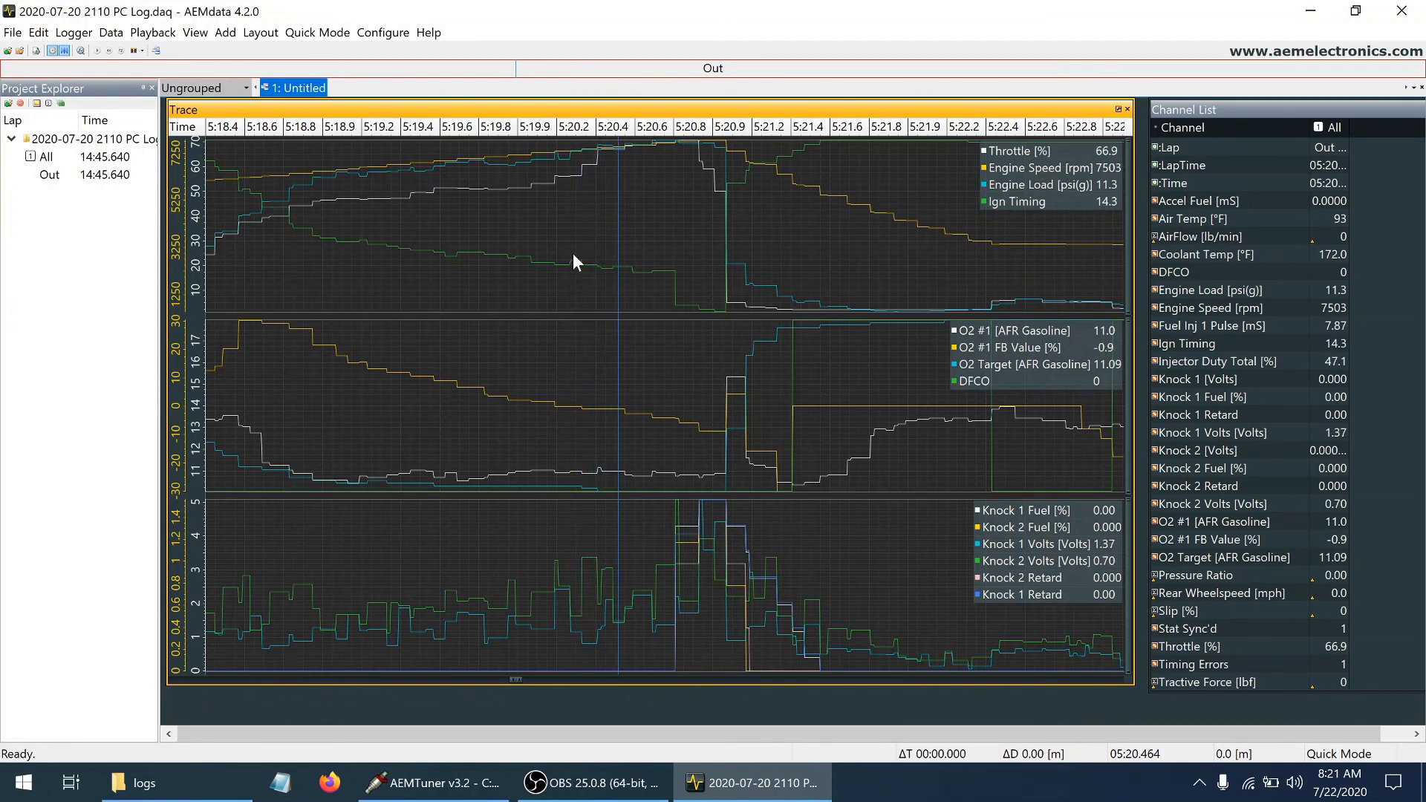
{"action": "key", "text": "Right"}
{"action": "key", "text": "Right"}
{"action": "key", "text": "Right"}
{"action": "key", "text": "Right"}
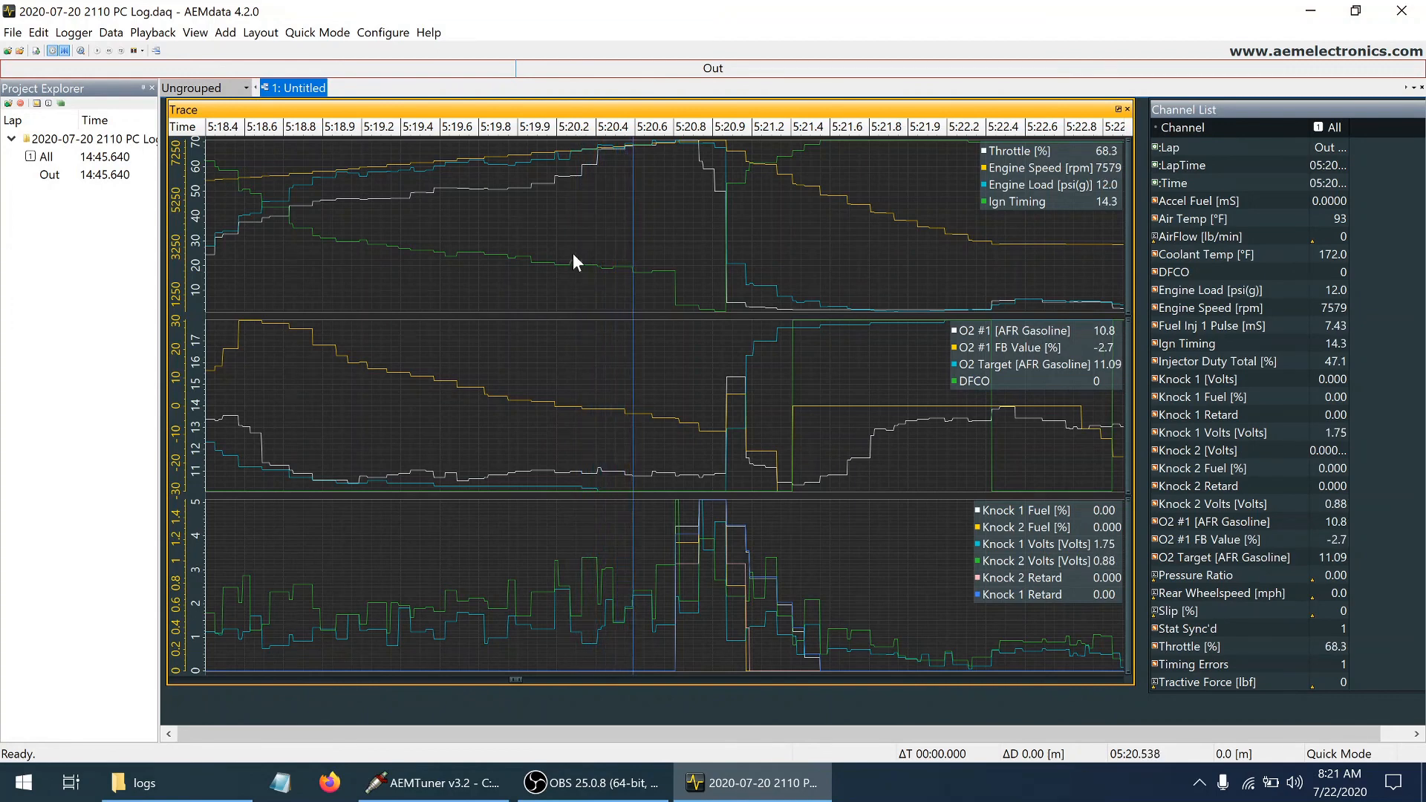
{"action": "key", "text": "Right"}
{"action": "key", "text": "Right"}
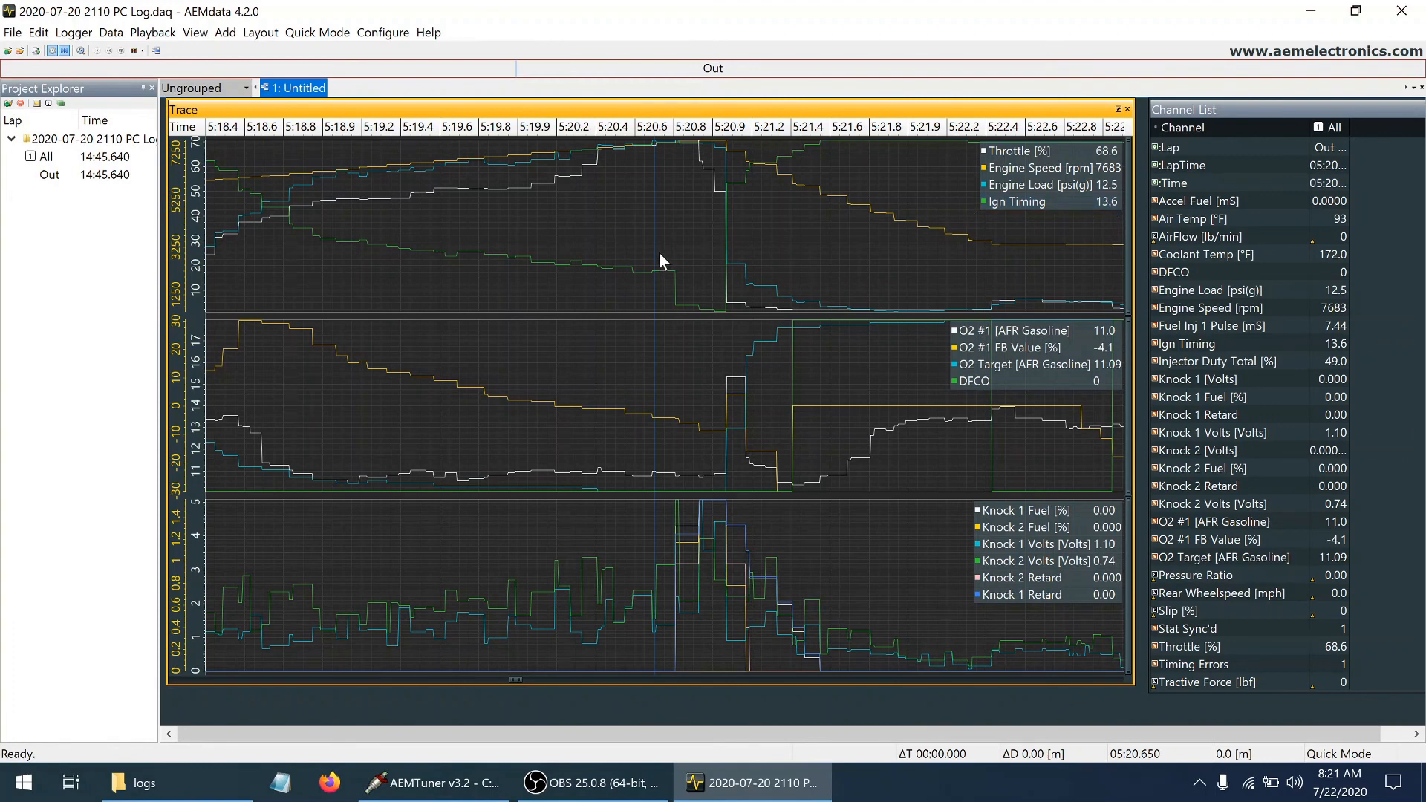
{"action": "key", "text": "Right"}
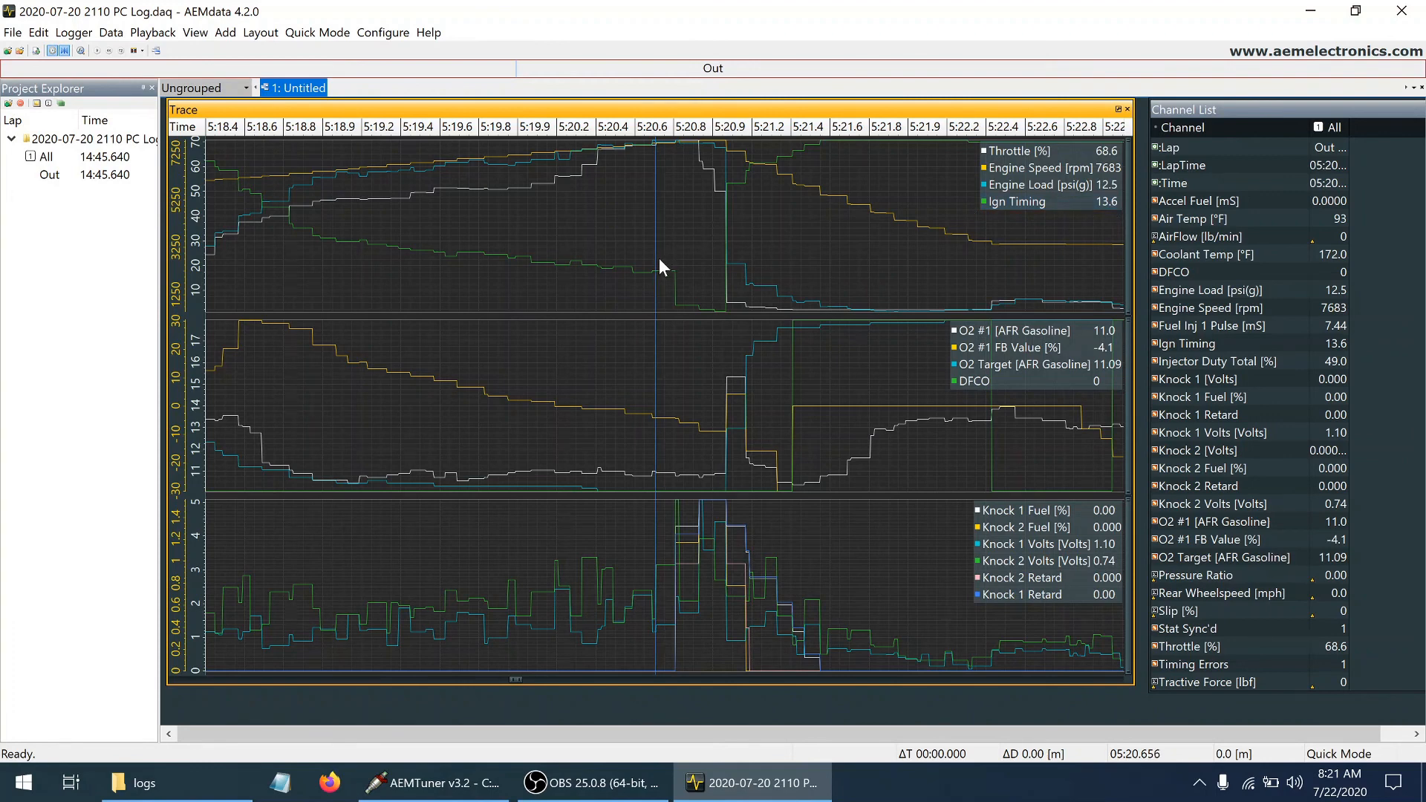
{"action": "key", "text": "Right"}
{"action": "key", "text": "Right"}
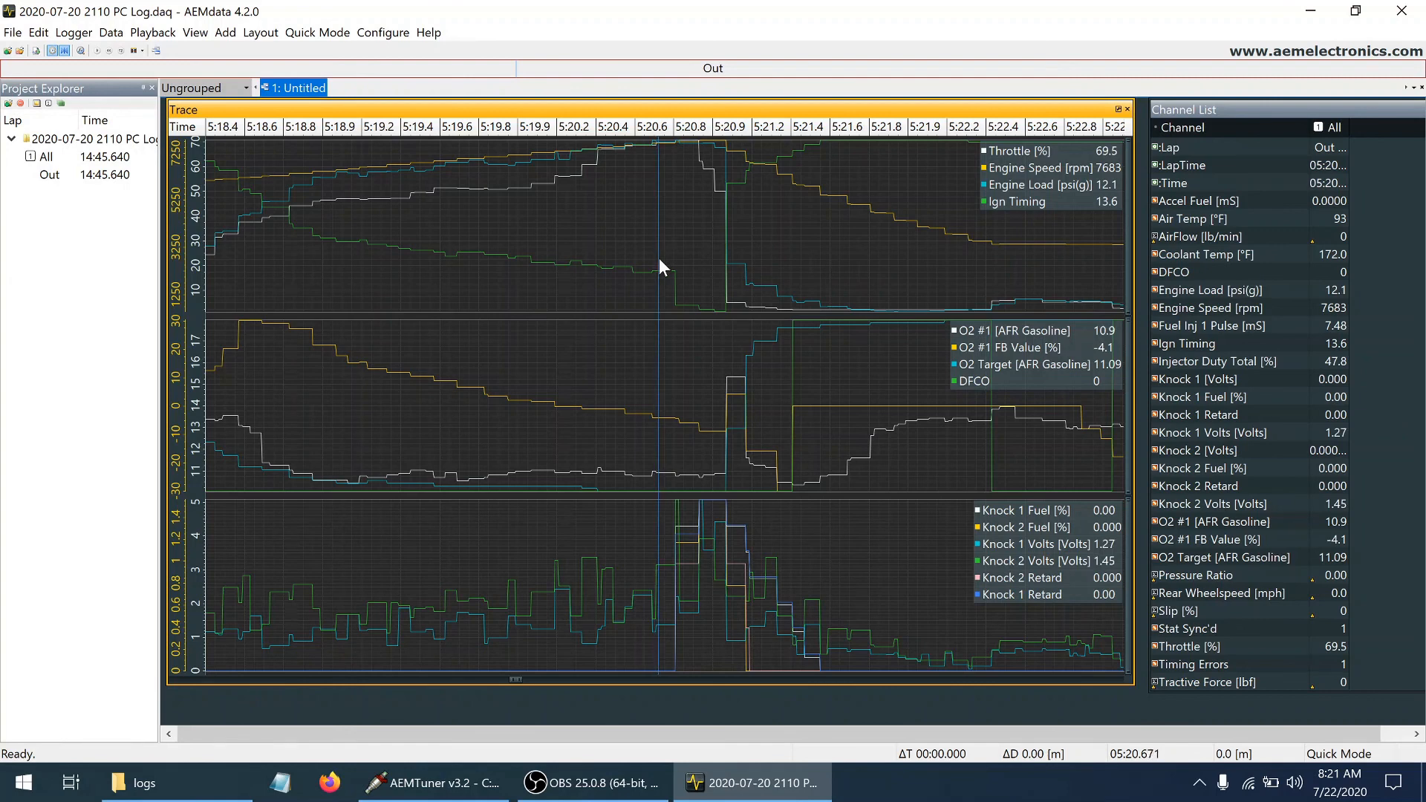
{"action": "key", "text": "Right"}
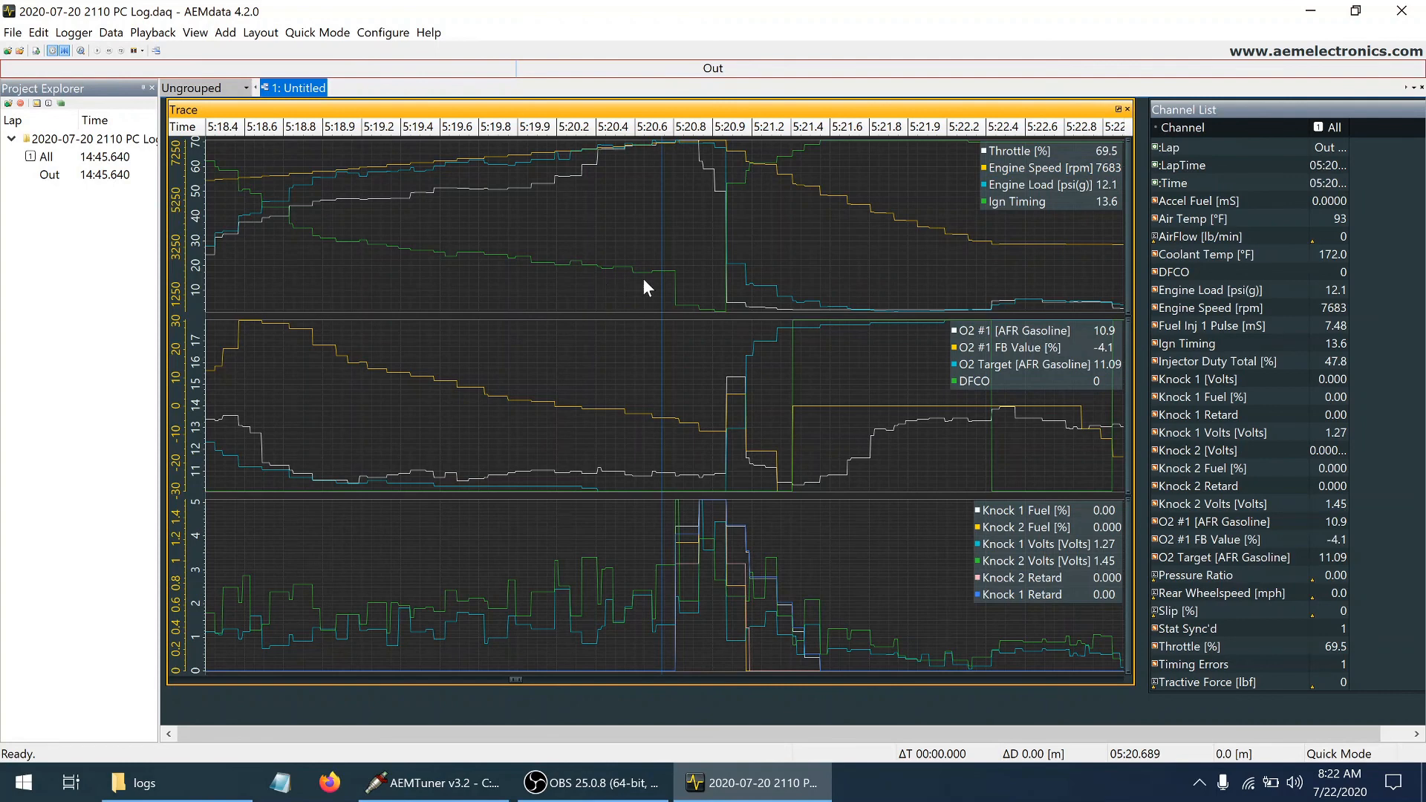
Examine engine load, ignition timing and knock voltages sample by sample between about 5:20.6 and 5:20.7, just before the knock spike
{"action": "key", "text": "Right"}
{"action": "key", "text": "Right"}
{"action": "key", "text": "Right"}
{"action": "key", "text": "Right"}
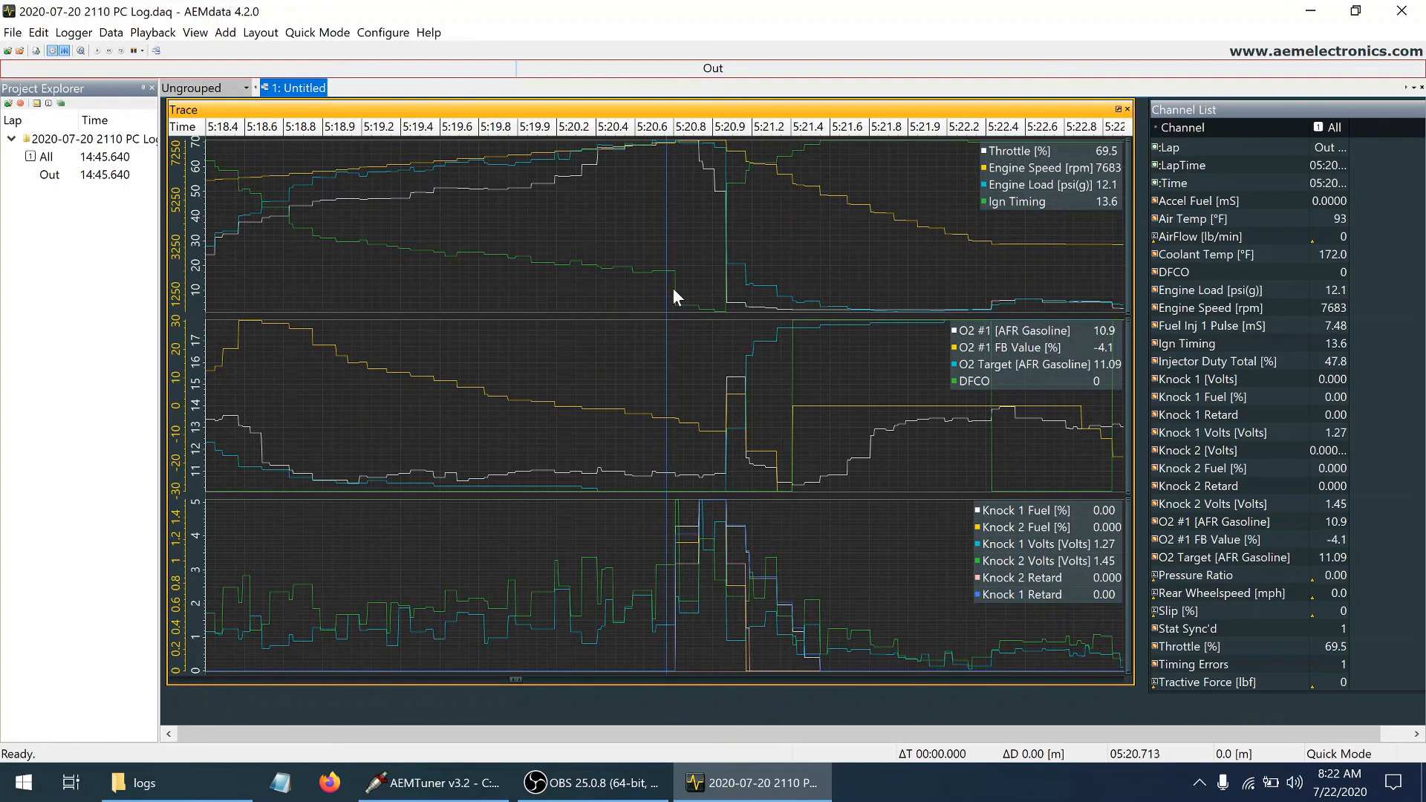
{"action": "key", "text": "Left"}
{"action": "key", "text": "Left"}
{"action": "key", "text": "Left"}
{"action": "key", "text": "Left"}
{"action": "key", "text": "Left"}
{"action": "key", "text": "Left"}
{"action": "key", "text": "Left"}
{"action": "key", "text": "Left"}
{"action": "key", "text": "Left"}
{"action": "key", "text": "Left"}
{"action": "key", "text": "Left"}
{"action": "key", "text": "Left"}
{"action": "key", "text": "Left"}
{"action": "key", "text": "Left"}
{"action": "key", "text": "Left"}
{"action": "key", "text": "Left"}
{"action": "key", "text": "Left"}
{"action": "key", "text": "Left"}
{"action": "key", "text": "Left"}
{"action": "key", "text": "Left"}
{"action": "key", "text": "Left"}
{"action": "key", "text": "Left"}
{"action": "key", "text": "Left"}
{"action": "key", "text": "Left"}
{"action": "key", "text": "Left"}
{"action": "key", "text": "Left"}
{"action": "key", "text": "Left"}
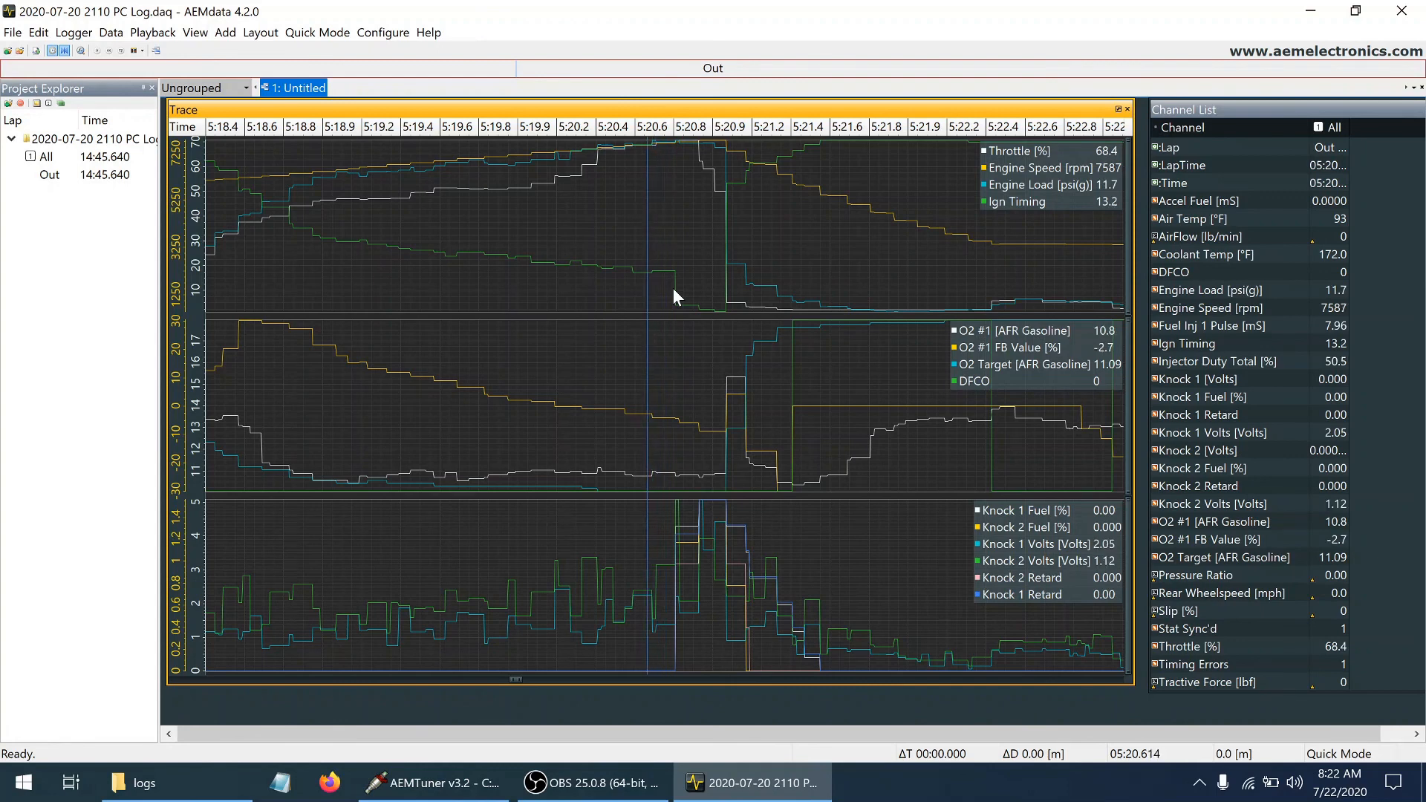
Examine ignition timing, knock retard and knock fuel sample by sample from about 5:20.6 across the onset of knock at 5:20.78
{"action": "key", "text": "Right"}
{"action": "key", "text": "Right"}
{"action": "key", "text": "Right"}
{"action": "key", "text": "Right"}
{"action": "key", "text": "Right"}
{"action": "key", "text": "Right"}
{"action": "key", "text": "Right"}
{"action": "key", "text": "Right"}
{"action": "key", "text": "Right"}
{"action": "key", "text": "Right"}
{"action": "key", "text": "Right"}
{"action": "key", "text": "Right"}
{"action": "key", "text": "Right"}
{"action": "key", "text": "Right"}
{"action": "key", "text": "Right"}
{"action": "key", "text": "Right"}
{"action": "key", "text": "Right"}
{"action": "key", "text": "Right"}
{"action": "key", "text": "Right"}
{"action": "key", "text": "Right"}
{"action": "key", "text": "Right"}
{"action": "key", "text": "Right"}
{"action": "key", "text": "Right"}
{"action": "key", "text": "Right"}
{"action": "key", "text": "Right"}
{"action": "key", "text": "Right"}
{"action": "key", "text": "Right"}
{"action": "key", "text": "Right"}
{"action": "key", "text": "Right"}
{"action": "key", "text": "Right"}
{"action": "key", "text": "Right"}
{"action": "key", "text": "Right"}
{"action": "key", "text": "Right"}
{"action": "key", "text": "Right"}
{"action": "key", "text": "Right"}
{"action": "key", "text": "Right"}
{"action": "key", "text": "Right"}
{"action": "key", "text": "Right"}
{"action": "key", "text": "Right"}
{"action": "key", "text": "Right"}
{"action": "key", "text": "Right"}
{"action": "key", "text": "Right"}
{"action": "key", "text": "Right"}
{"action": "key", "text": "Right"}
{"action": "key", "text": "Right"}
{"action": "key", "text": "Right"}
{"action": "key", "text": "Right"}
{"action": "key", "text": "Right"}
{"action": "key", "text": "Right"}
{"action": "key", "text": "Right"}
{"action": "key", "text": "Right"}
{"action": "key", "text": "Right"}
{"action": "key", "text": "Right"}
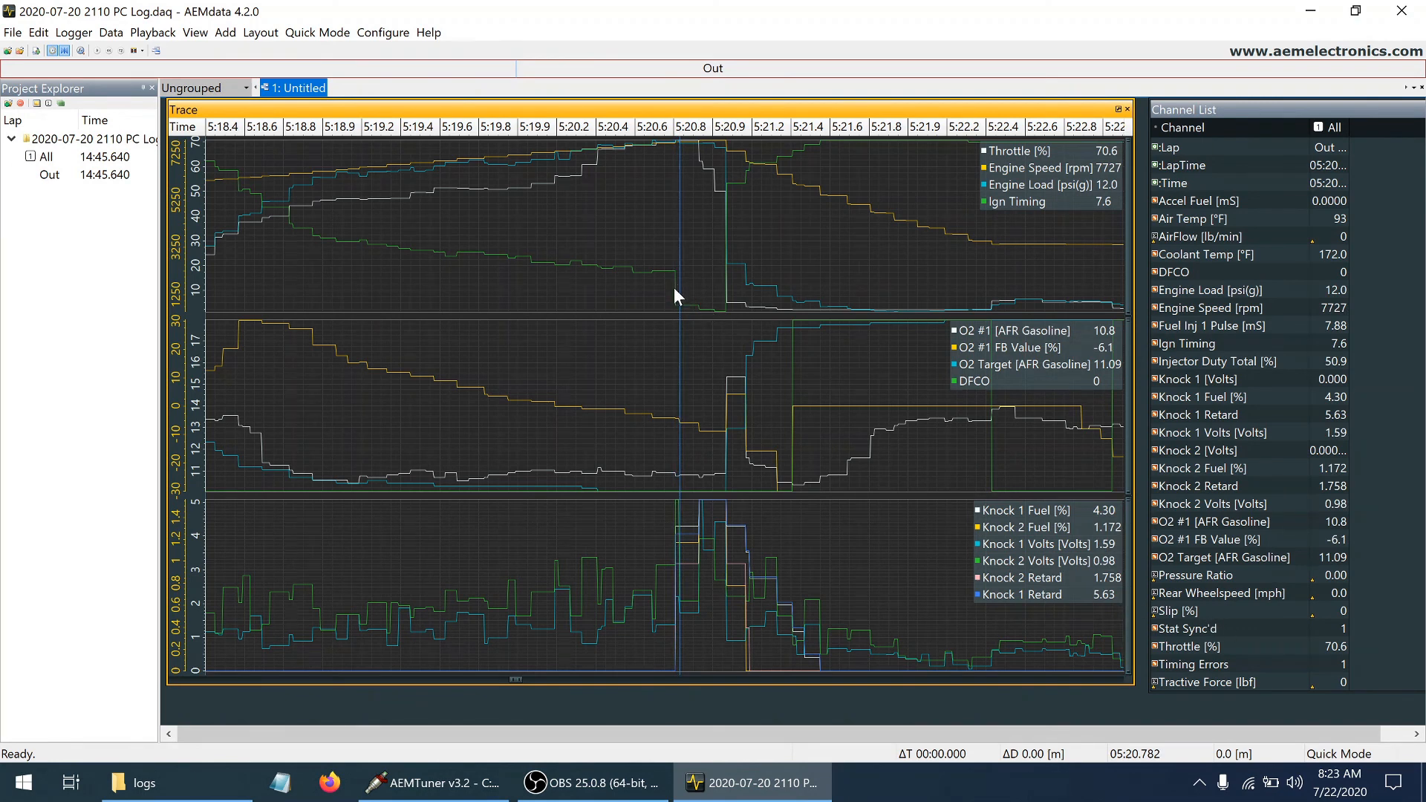
{"action": "key", "text": "Right"}
{"action": "left_click", "coordinate": [676, 543]}
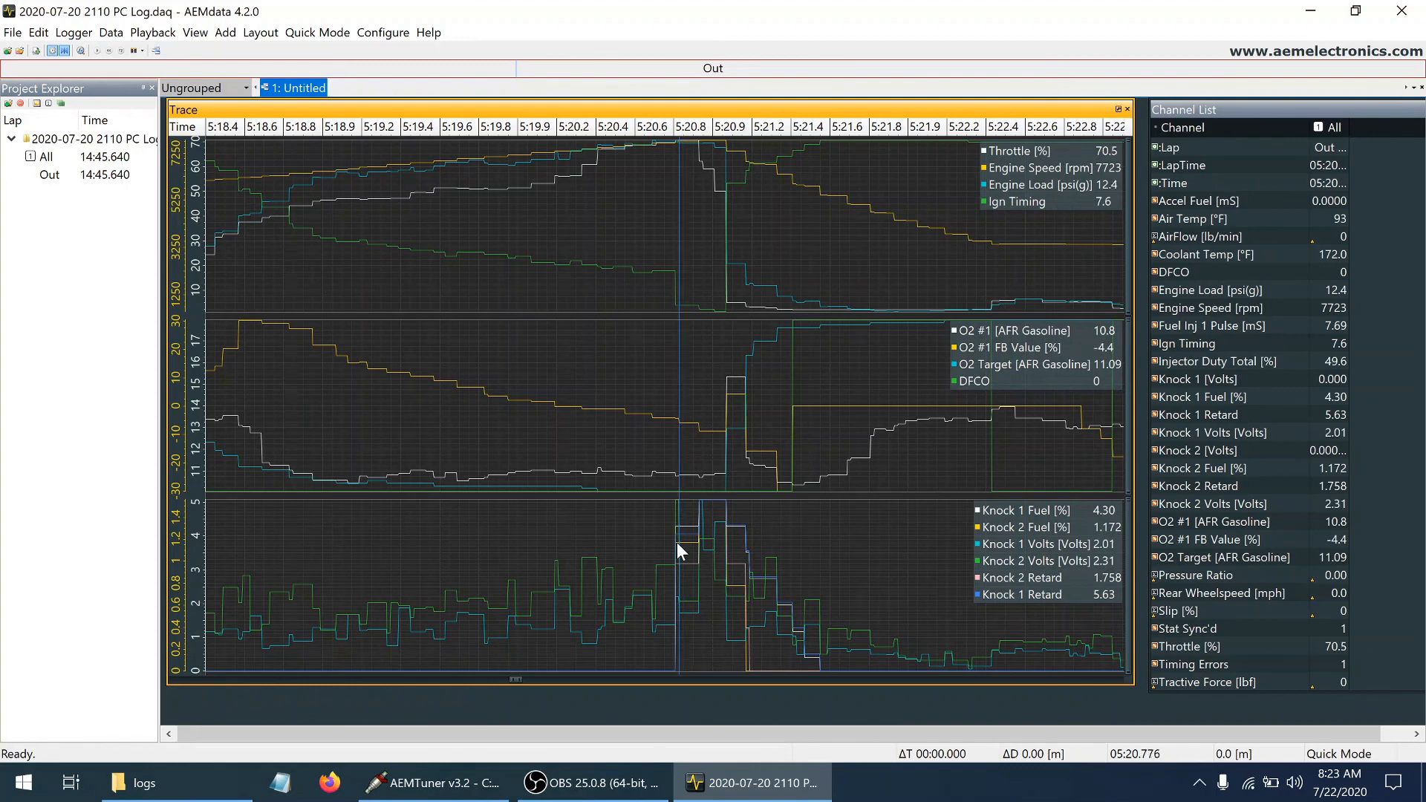
Examine knock retard, added knock fuel and O2 readings through the knock event between about 5:20.78 and 5:20.89
{"action": "key", "text": "Right"}
{"action": "key", "text": "Right"}
{"action": "key", "text": "Right"}
{"action": "key", "text": "Right"}
{"action": "key", "text": "Right"}
{"action": "key", "text": "Right"}
{"action": "key", "text": "Right"}
{"action": "key", "text": "Right"}
{"action": "key", "text": "Right"}
{"action": "key", "text": "Right"}
{"action": "key", "text": "Right"}
{"action": "key", "text": "Right"}
{"action": "key", "text": "Right"}
{"action": "key", "text": "Right"}
{"action": "key", "text": "Right"}
{"action": "key", "text": "Right"}
{"action": "key", "text": "Right"}
{"action": "key", "text": "Right"}
{"action": "key", "text": "Right"}
{"action": "key", "text": "Right"}
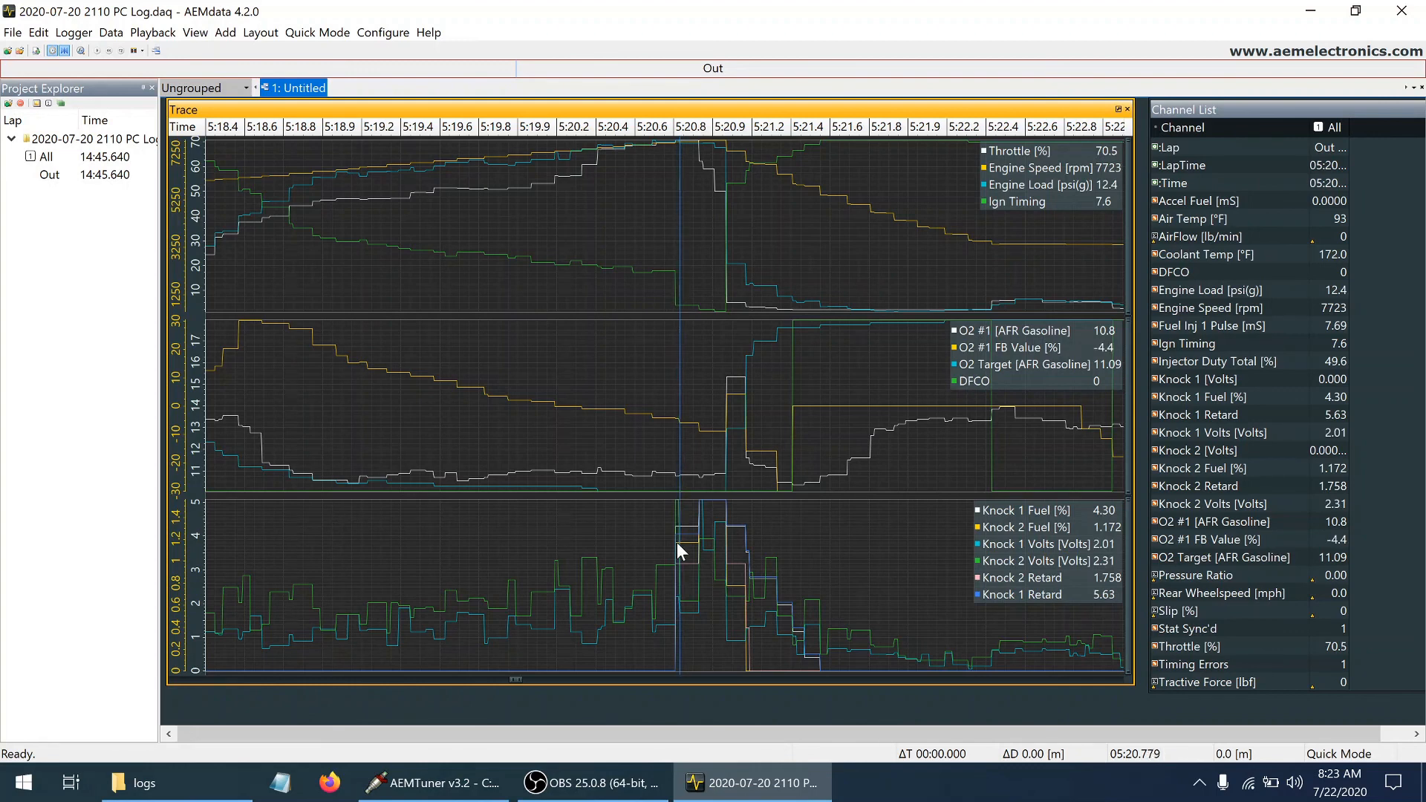
{"action": "key", "text": "Right"}
{"action": "key", "text": "Right"}
{"action": "key", "text": "Right"}
{"action": "key", "text": "Right"}
{"action": "key", "text": "Right"}
{"action": "key", "text": "Right"}
{"action": "key", "text": "Right"}
{"action": "key", "text": "Right"}
{"action": "key", "text": "Right"}
{"action": "key", "text": "Right"}
{"action": "key", "text": "Right"}
{"action": "key", "text": "Right"}
{"action": "key", "text": "Right"}
{"action": "key", "text": "Right"}
{"action": "key", "text": "Right"}
{"action": "key", "text": "Right"}
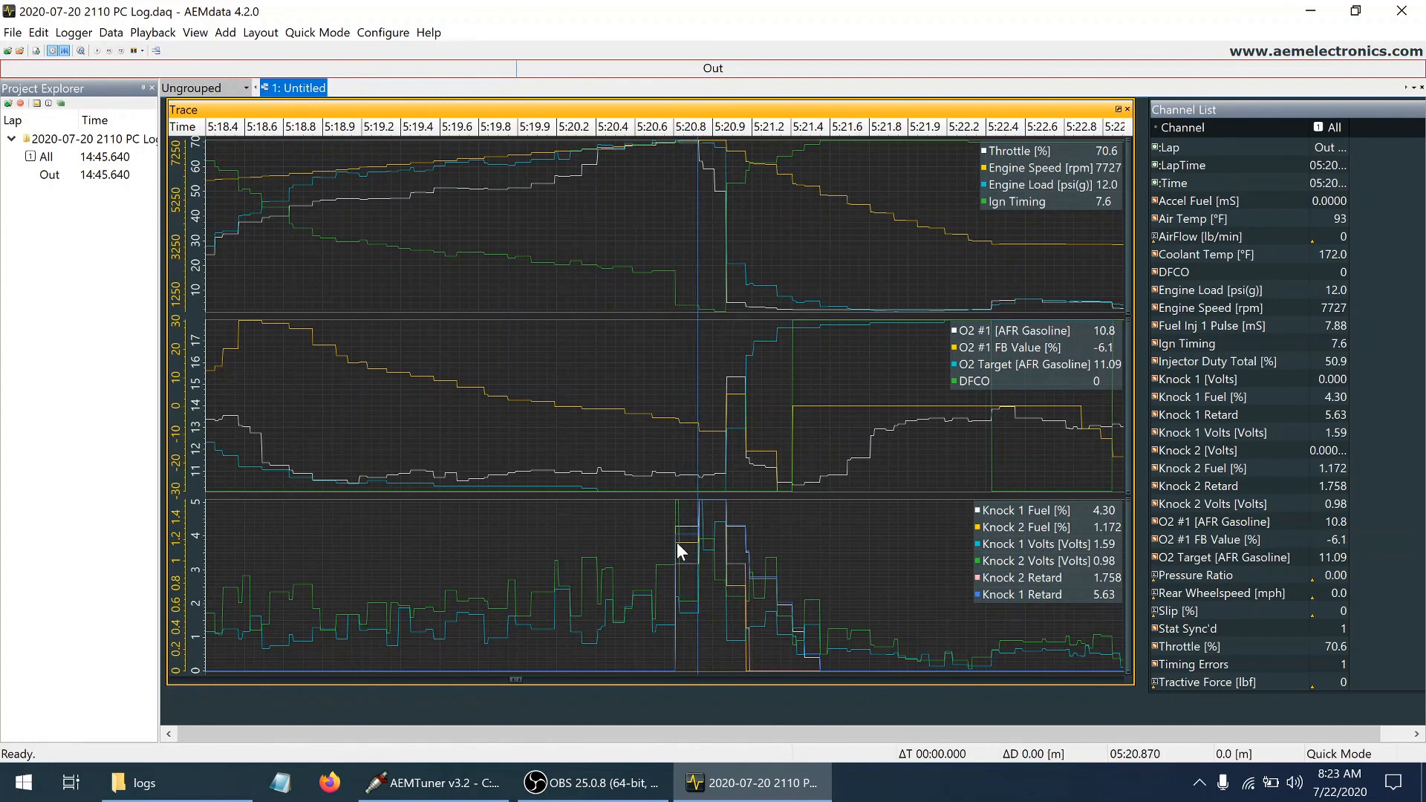
{"action": "key", "text": "Left"}
{"action": "key", "text": "Left"}
{"action": "key", "text": "Left"}
{"action": "key", "text": "Left"}
{"action": "key", "text": "Left"}
{"action": "key", "text": "Left"}
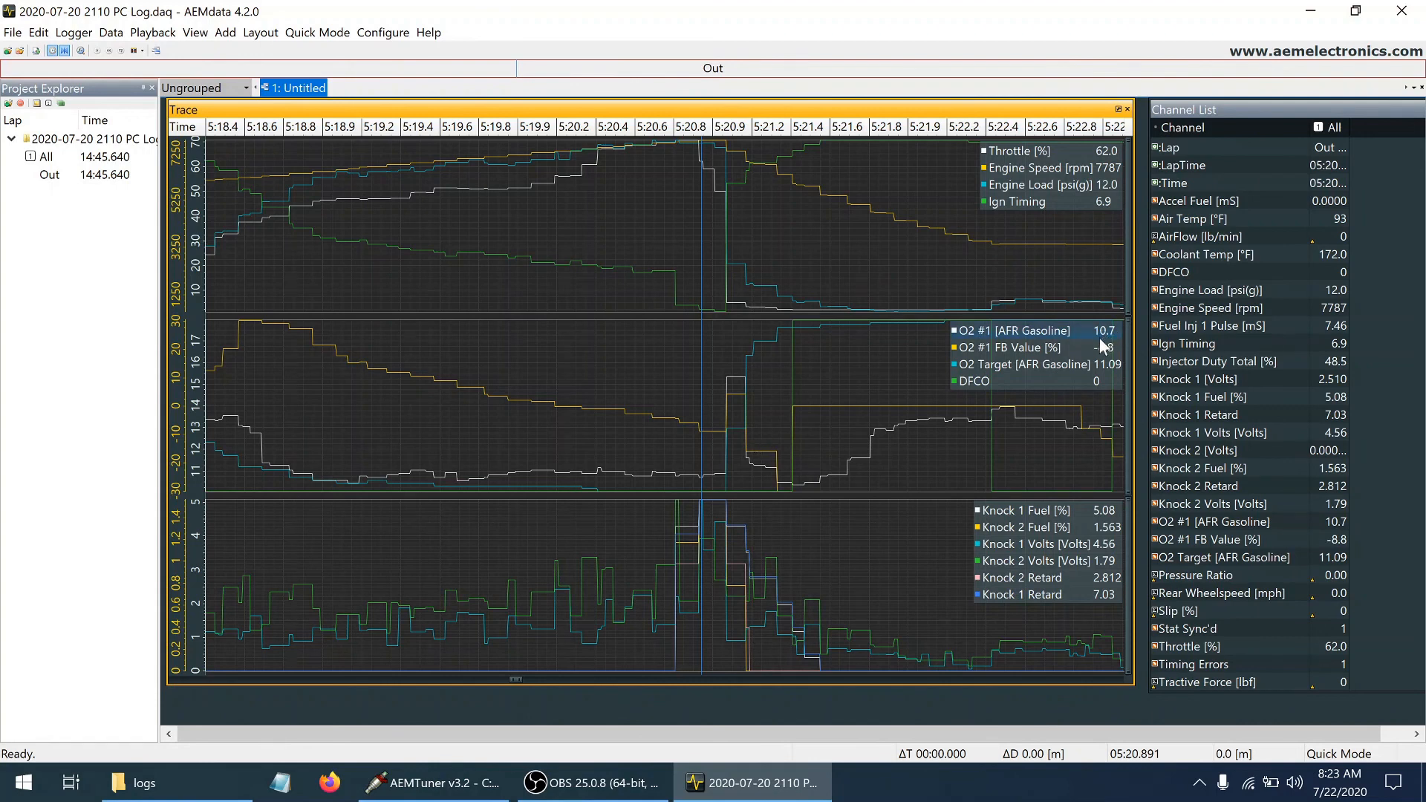
Trace the knock event backwards to the samples just before its onset, comparing timing and load at about 5:20.74
{"action": "key", "text": "Left"}
{"action": "key", "text": "Left"}
{"action": "key", "text": "Left"}
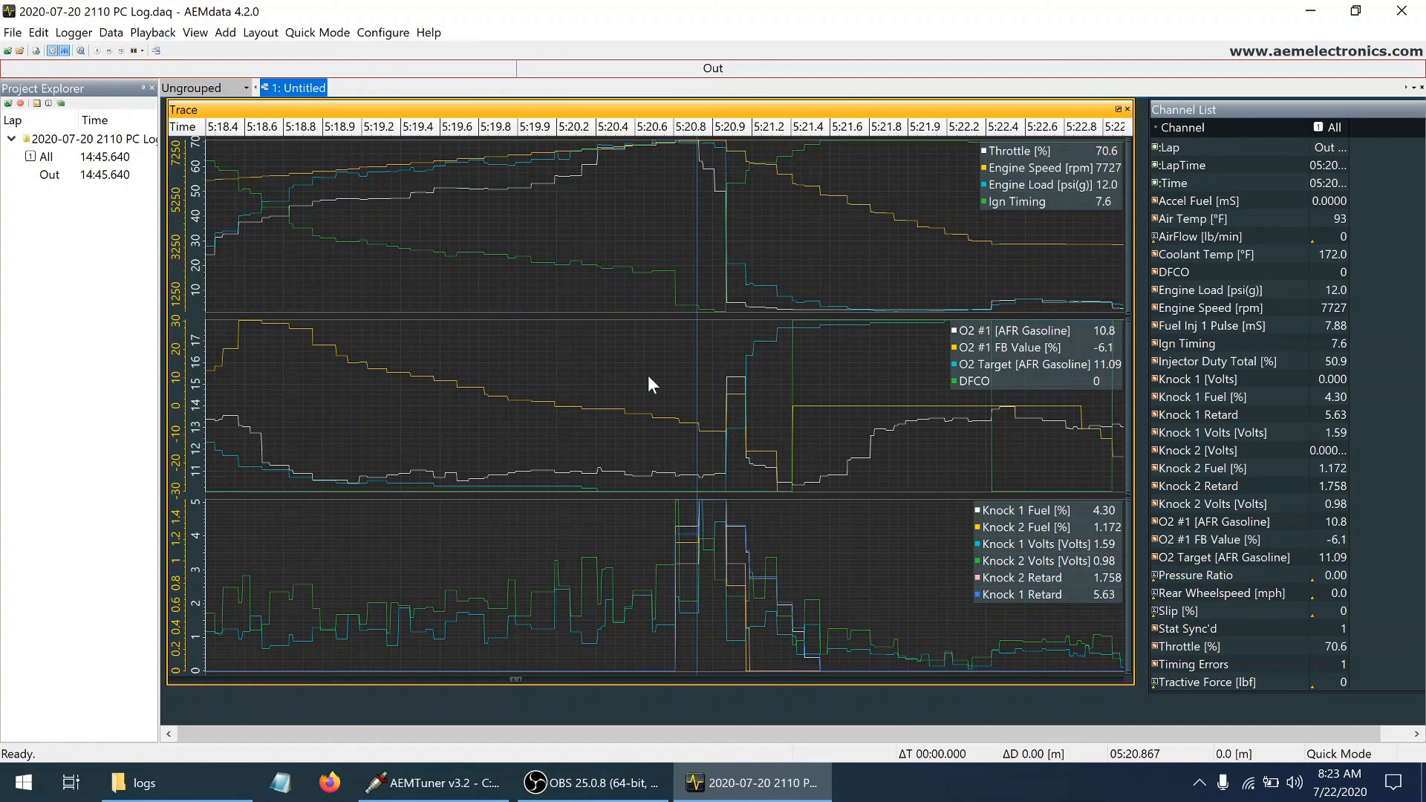
{"action": "key", "text": "Left"}
{"action": "key", "text": "Left"}
{"action": "key", "text": "Left"}
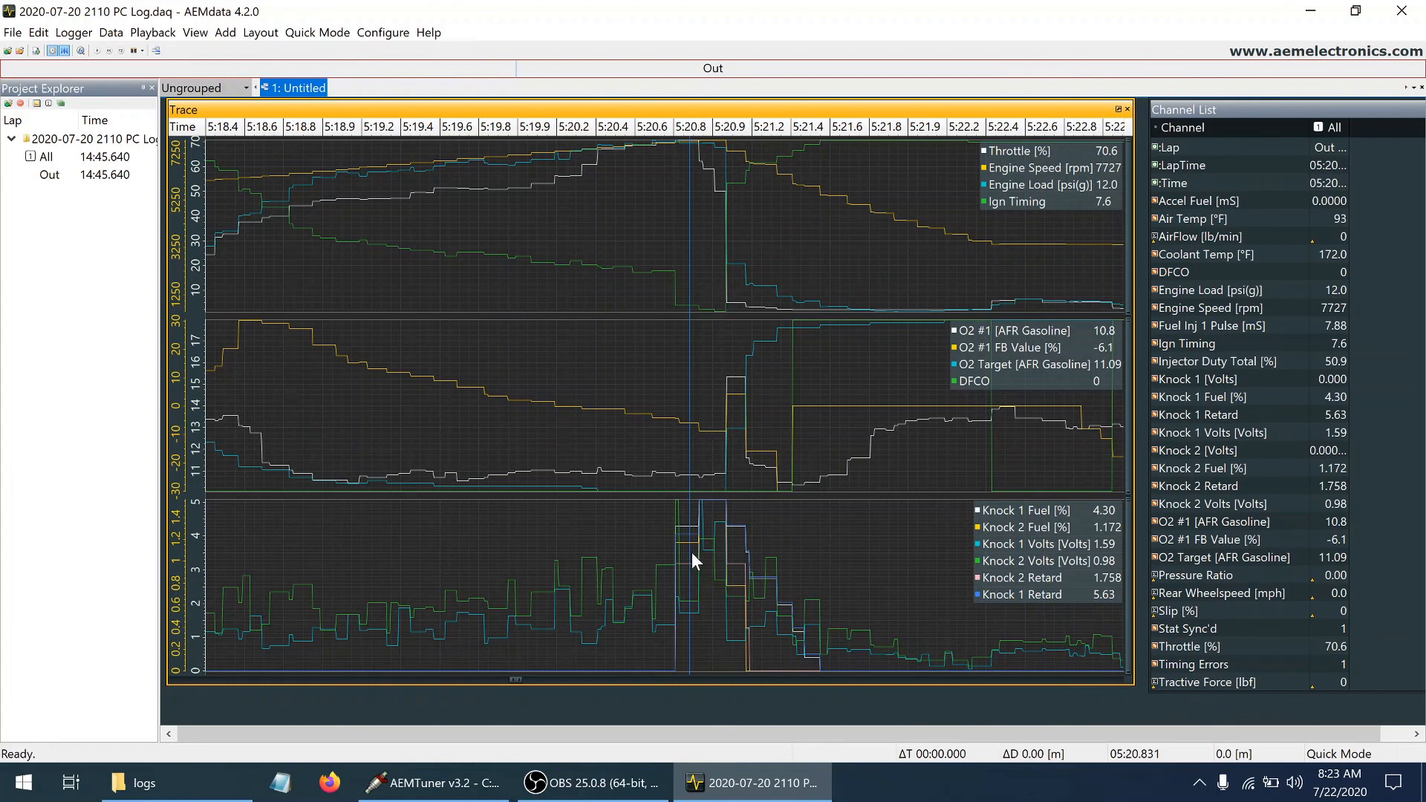
{"action": "left_click", "coordinate": [674, 516]}
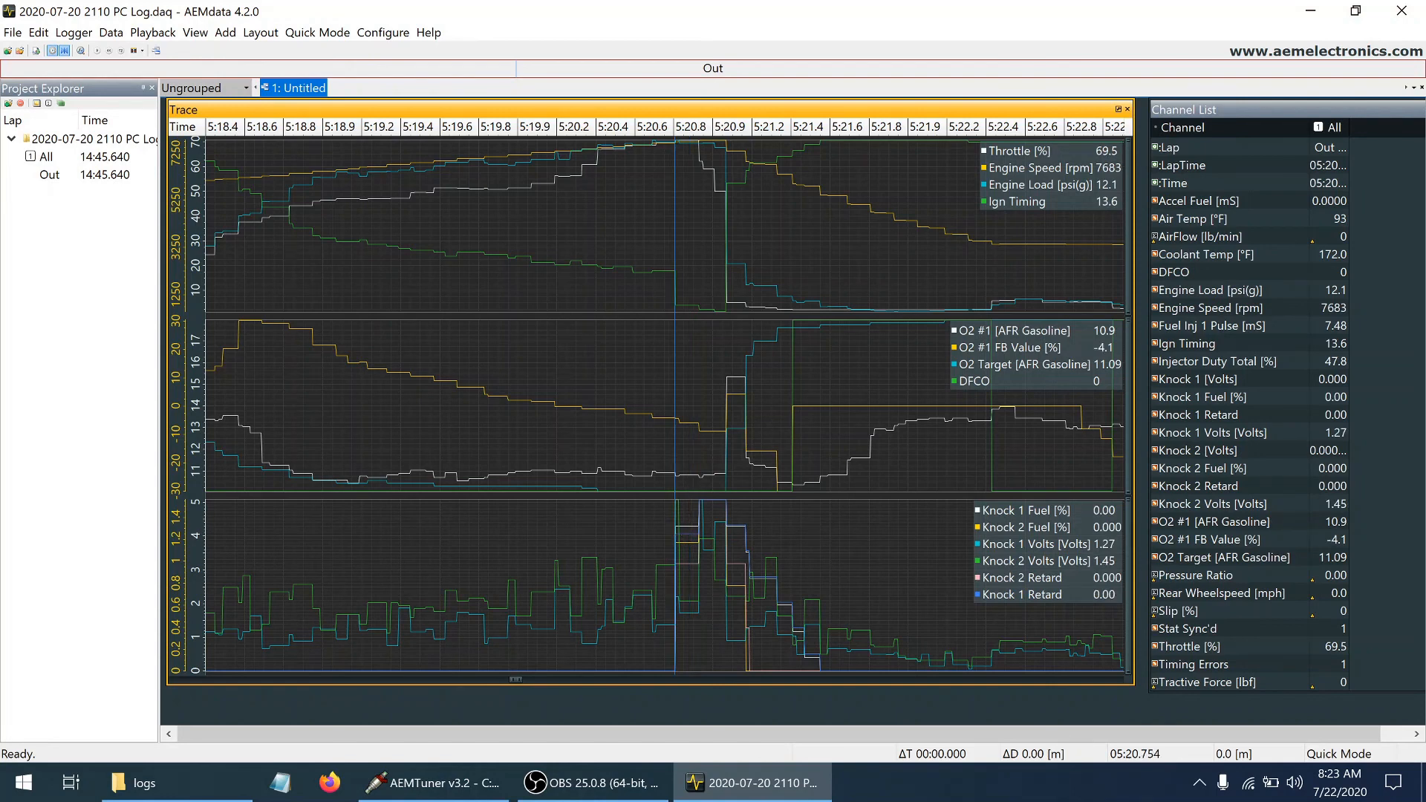
{"action": "key", "text": "Left"}
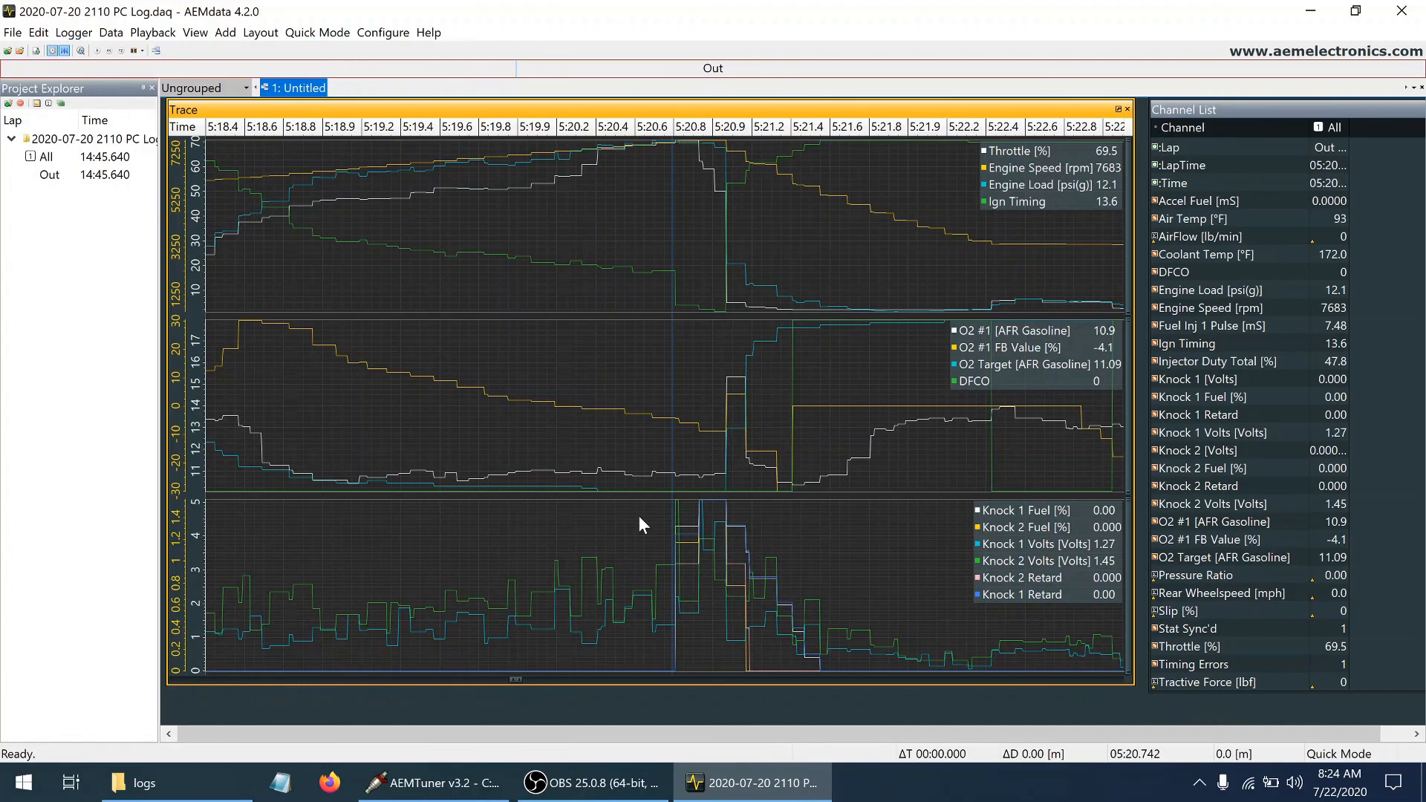
Switch to AEMTuner, check the calibration's fuel and ignition cut limiters, and return to the log in AEMdata
{"action": "left_click", "coordinate": [446, 783]}
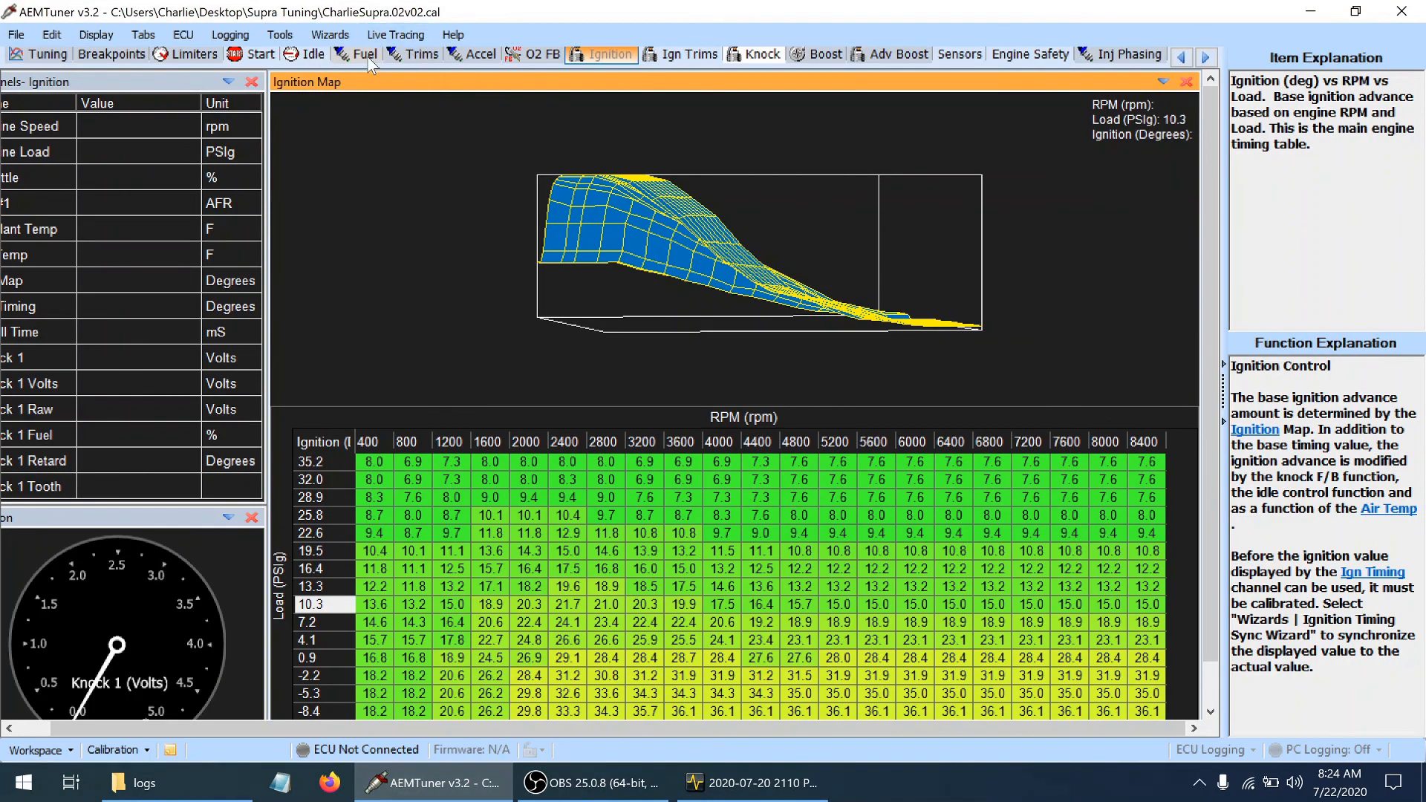
{"action": "left_click", "coordinate": [192, 54]}
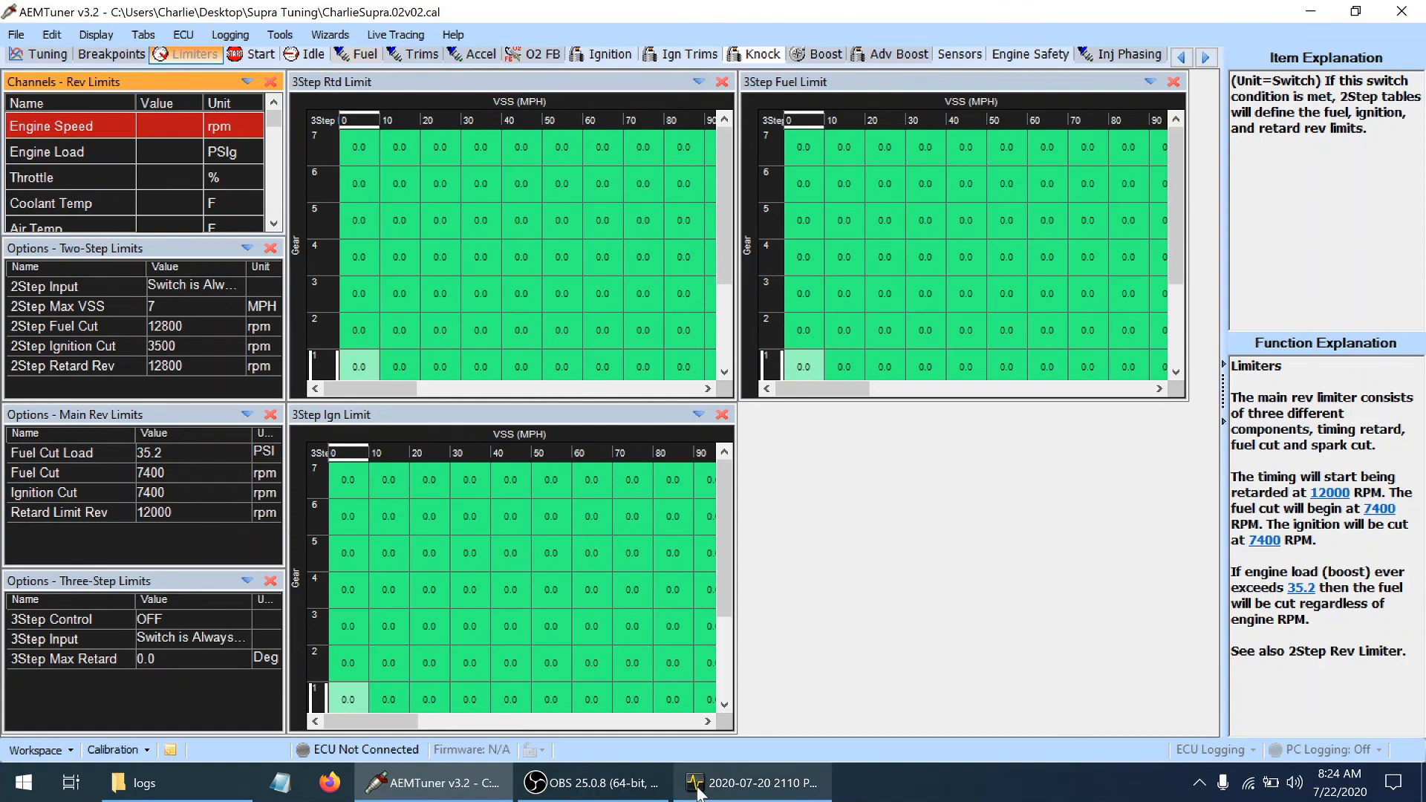
{"action": "mouse_move", "coordinate": [719, 792]}
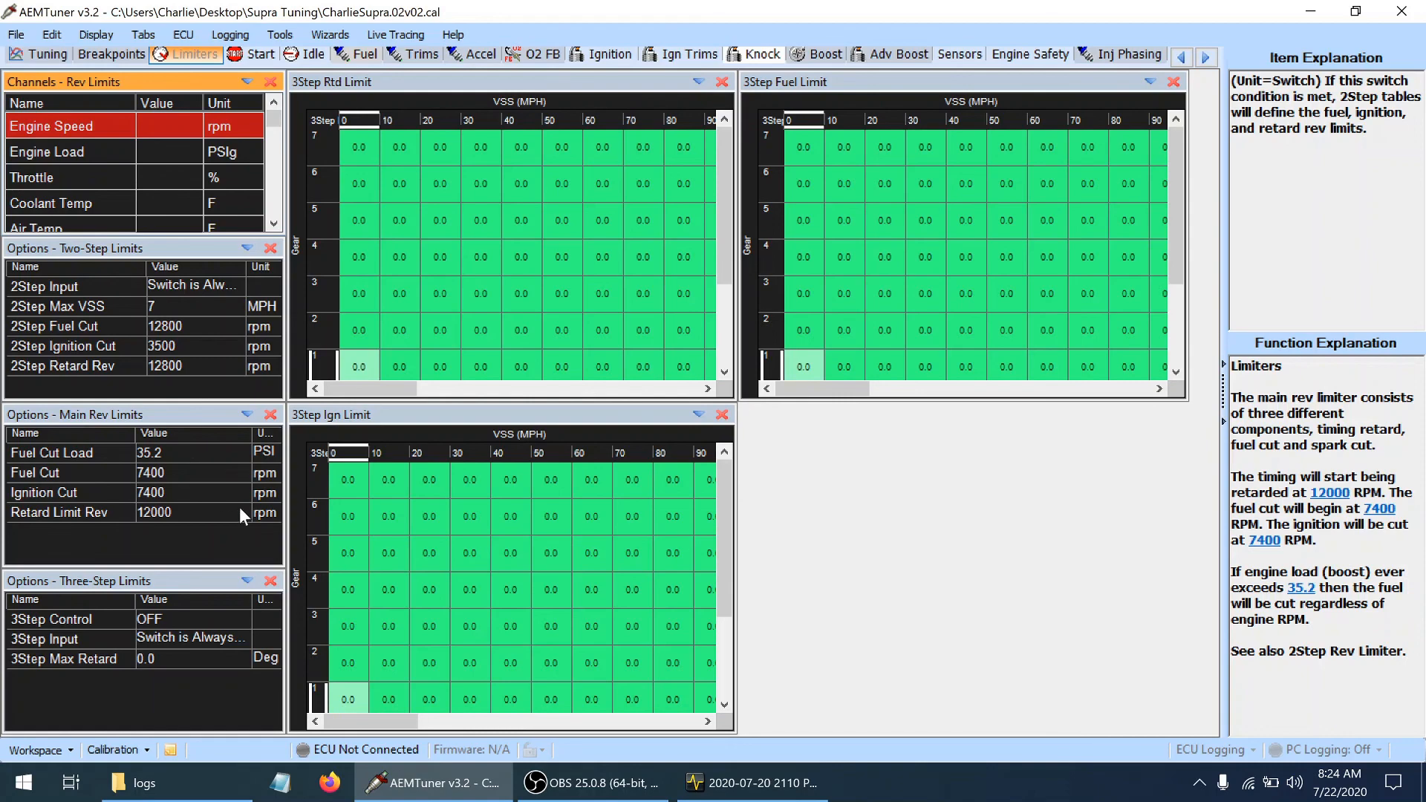
{"action": "left_click", "coordinate": [752, 783]}
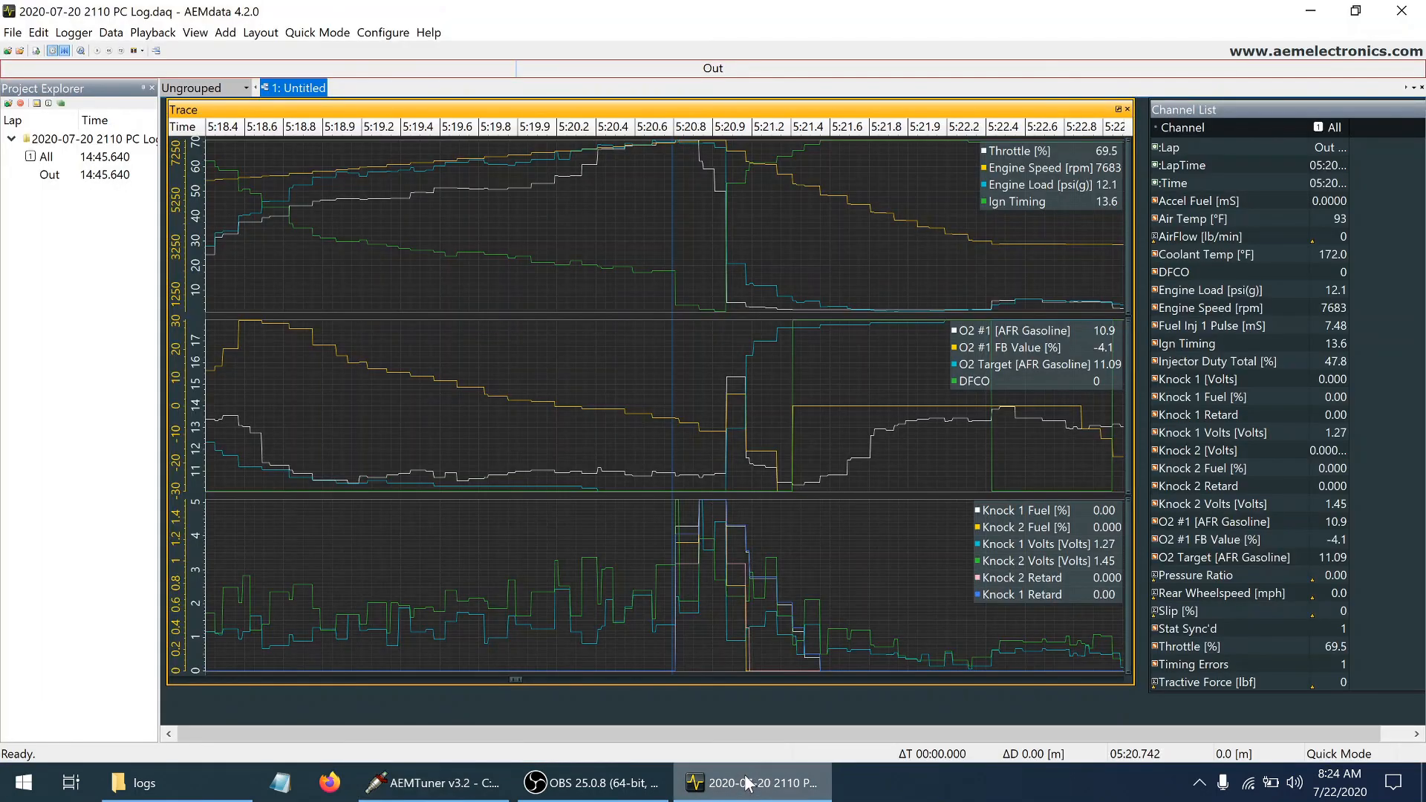
{"action": "left_click", "coordinate": [1414, 18]}
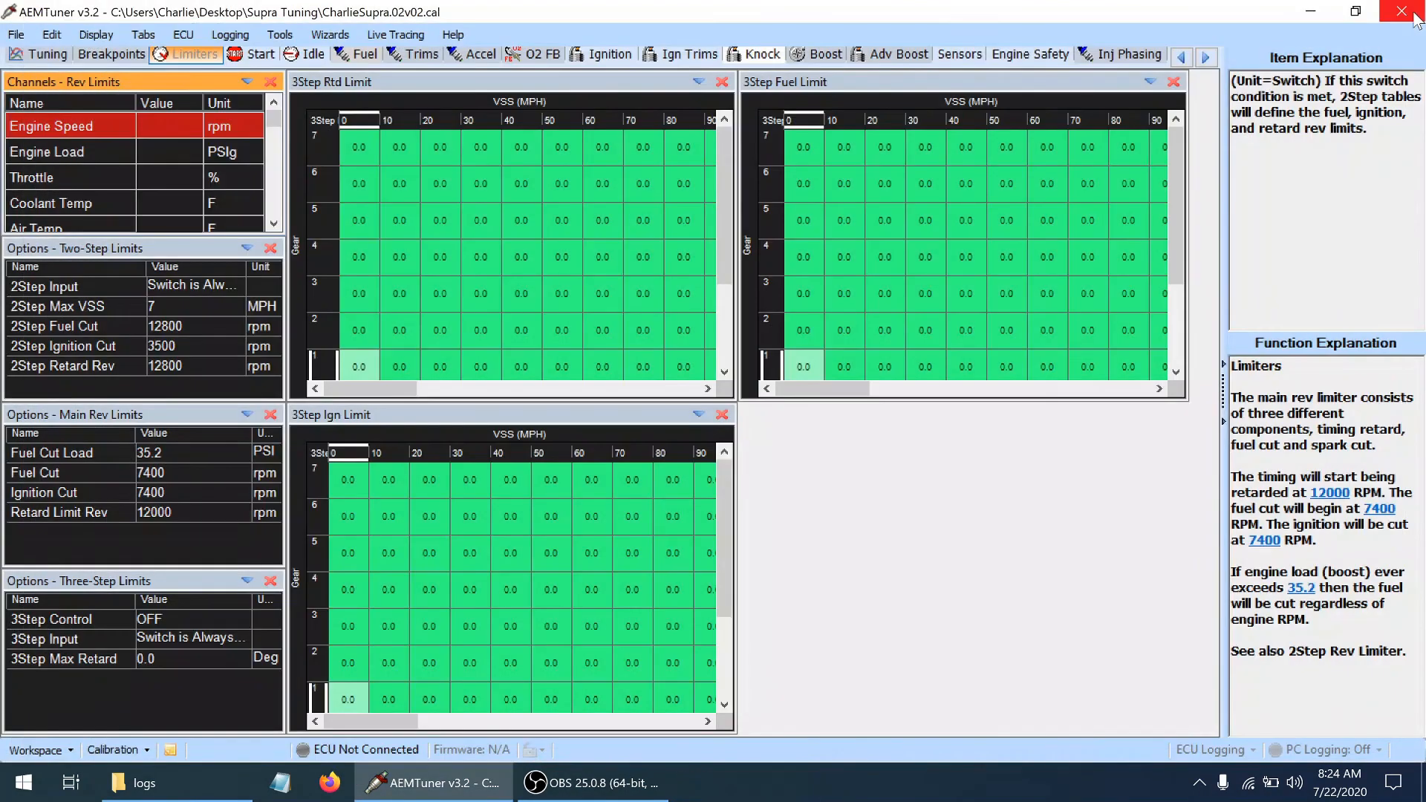
{"action": "left_click", "coordinate": [205, 791]}
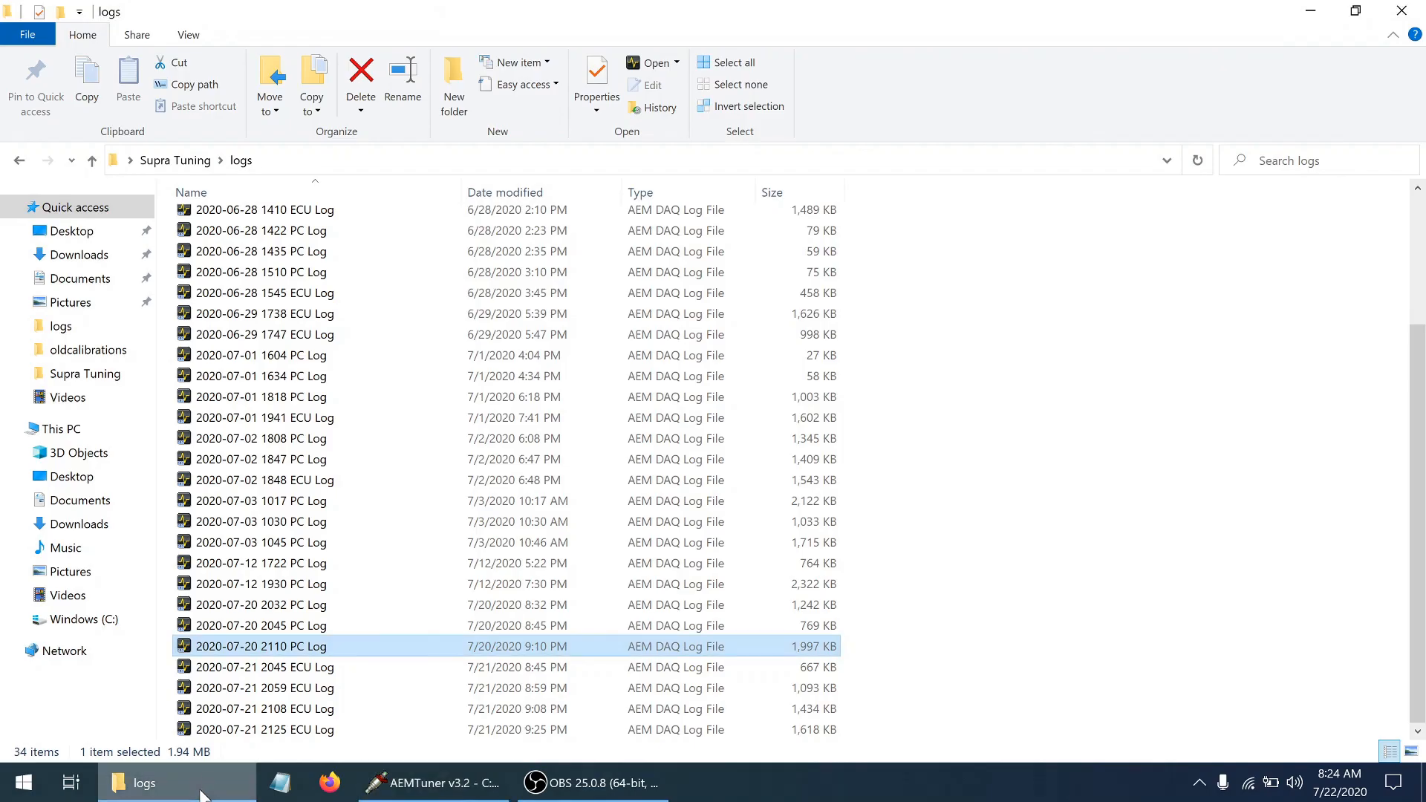
{"action": "double_click", "coordinate": [288, 730]}
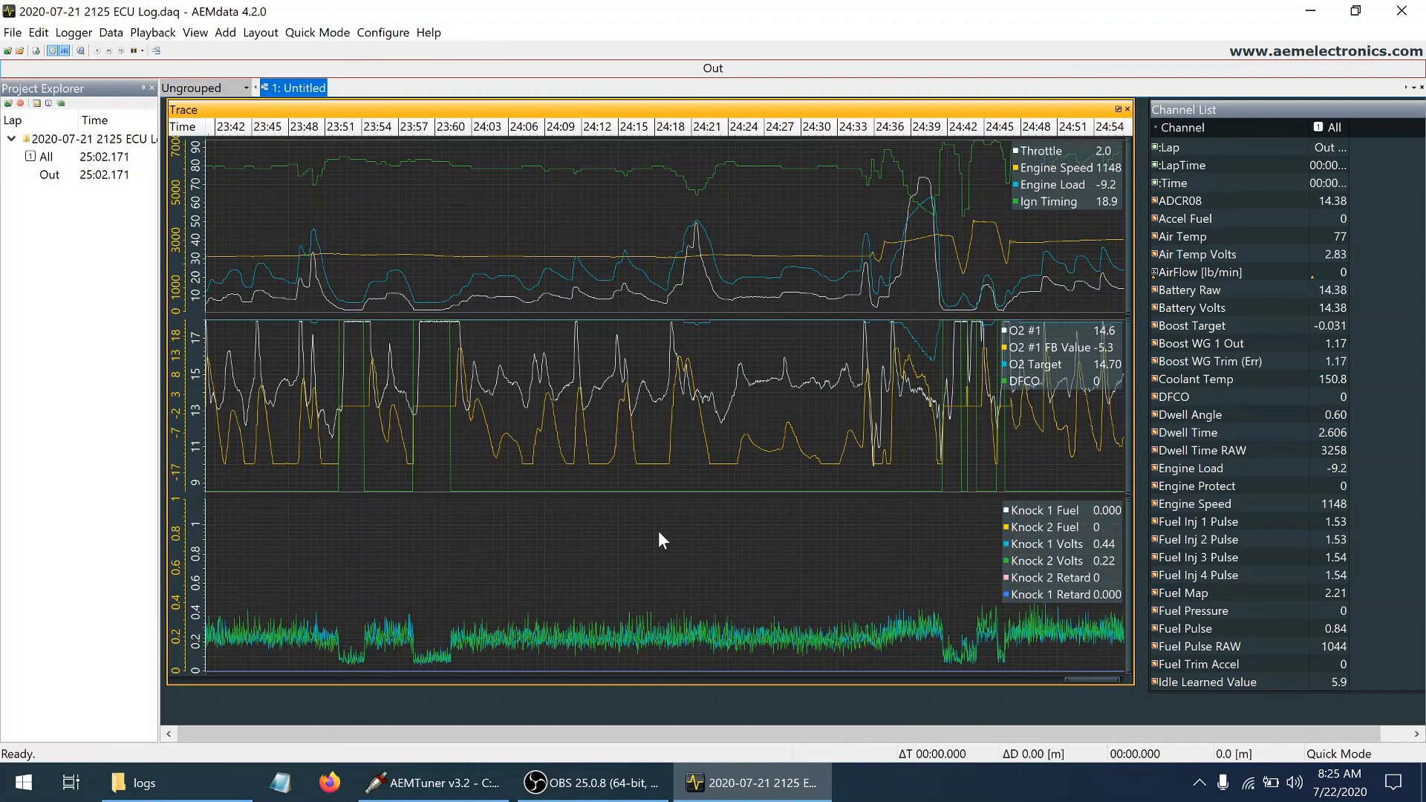
Show the whole log, then zoom the traces to about 22:46–23:08 around the two high-rpm pulls
{"action": "scroll", "coordinate": [658, 531], "scroll_direction": "down", "scroll_amount": 5}
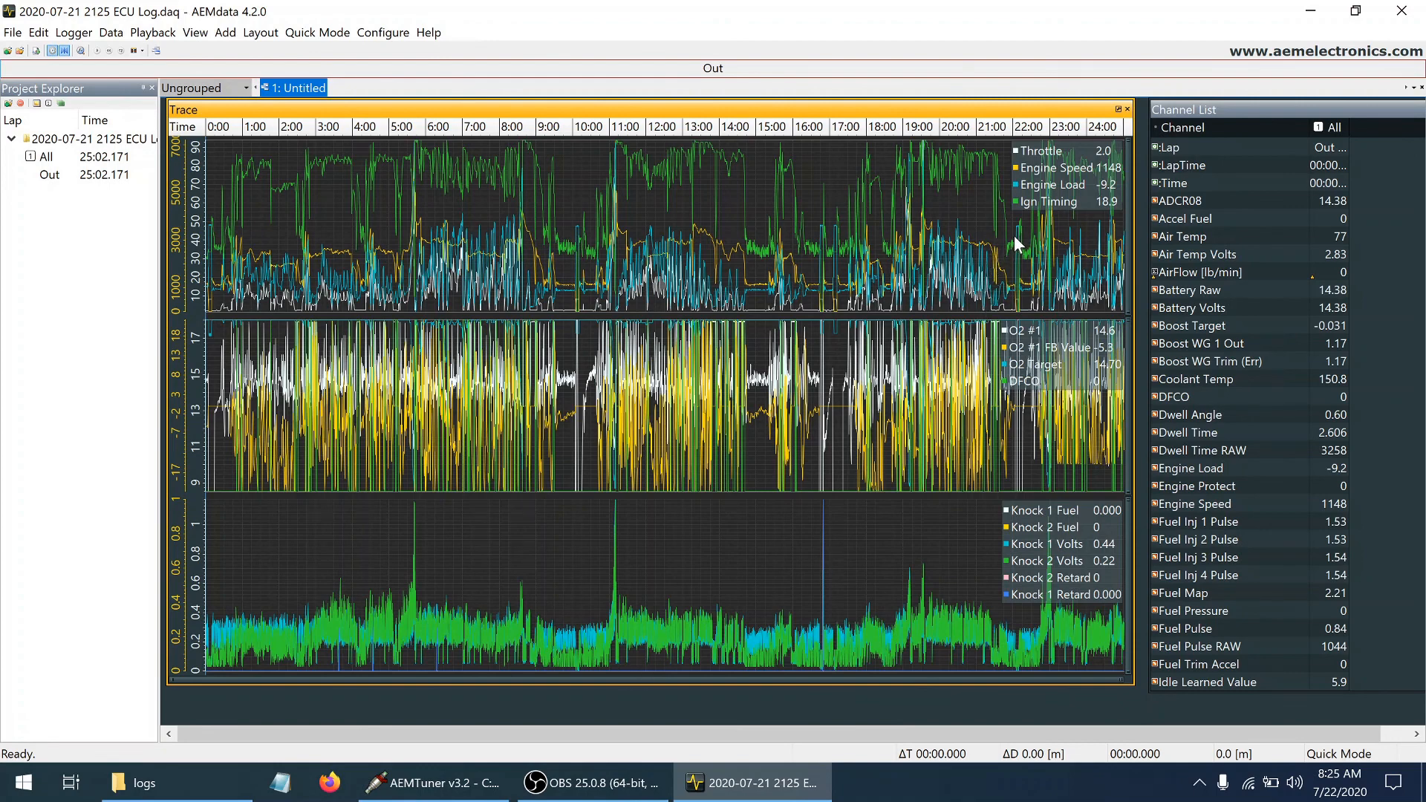
{"action": "left_click_drag", "start_coordinate": [1020, 244], "coordinate": [1067, 239]}
{"action": "key", "text": "z"}
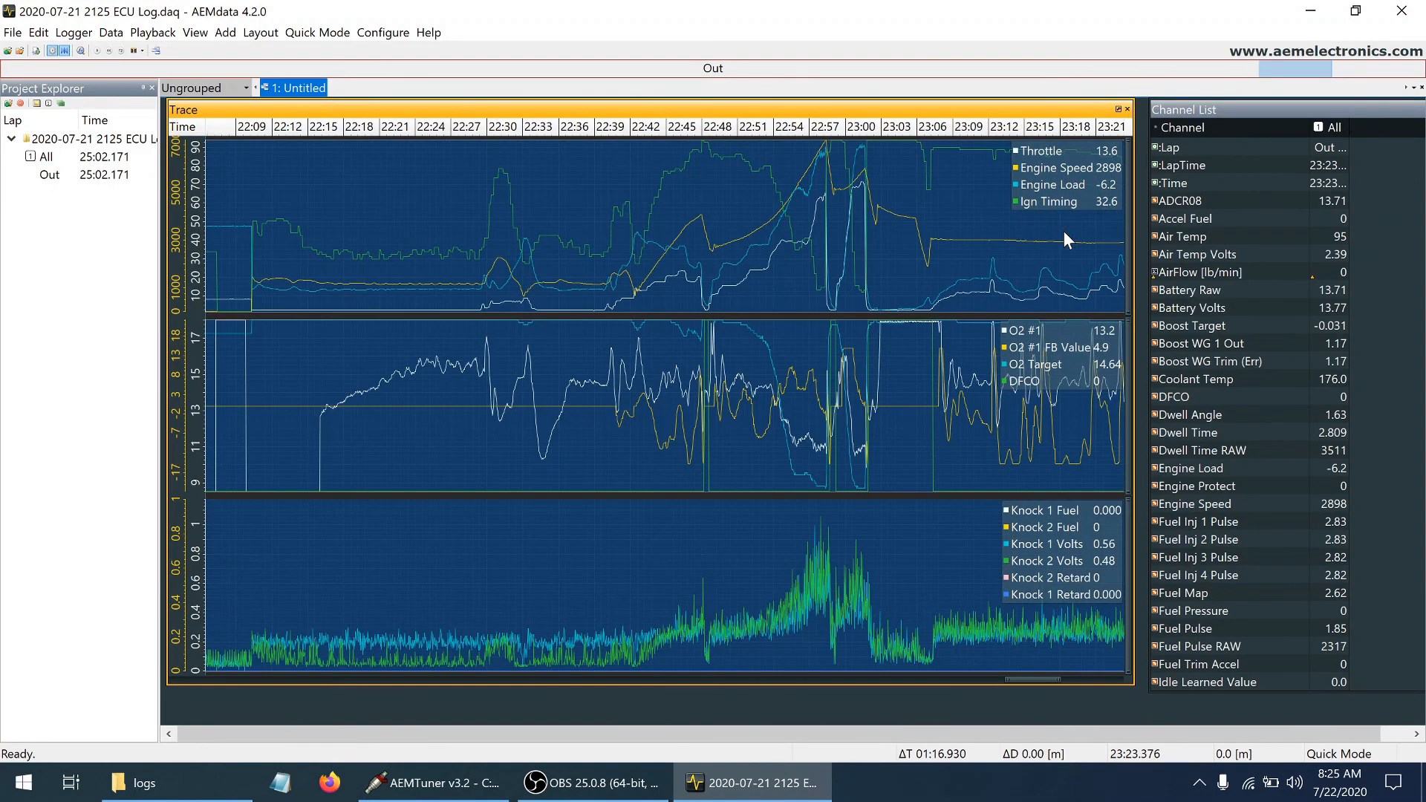
{"action": "left_click", "coordinate": [878, 244]}
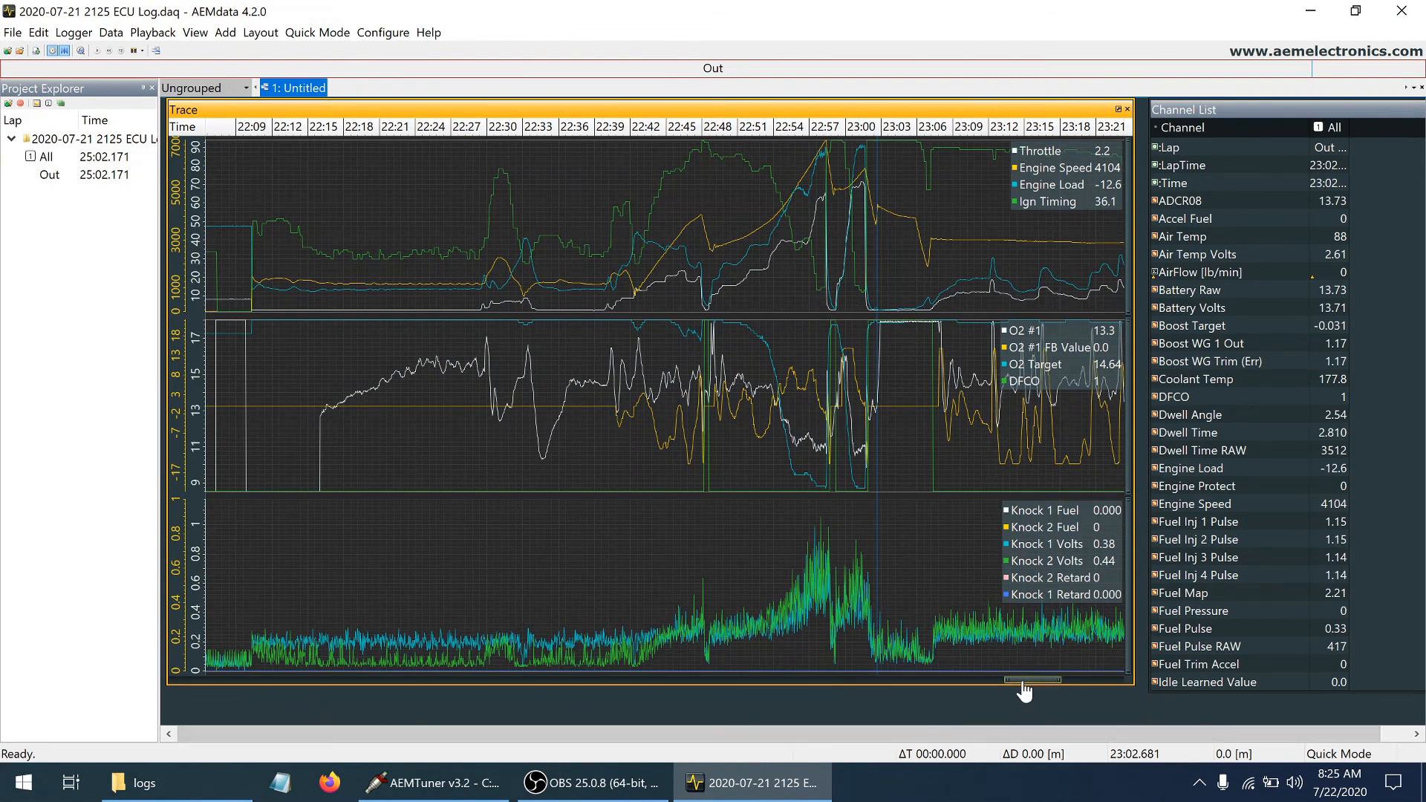
{"action": "scroll", "coordinate": [1024, 680], "scroll_direction": "up", "scroll_amount": 5}
{"action": "scroll", "coordinate": [1025, 691], "scroll_direction": "up", "scroll_amount": 4}
{"action": "scroll", "coordinate": [1025, 691], "scroll_direction": "up", "scroll_amount": 3}
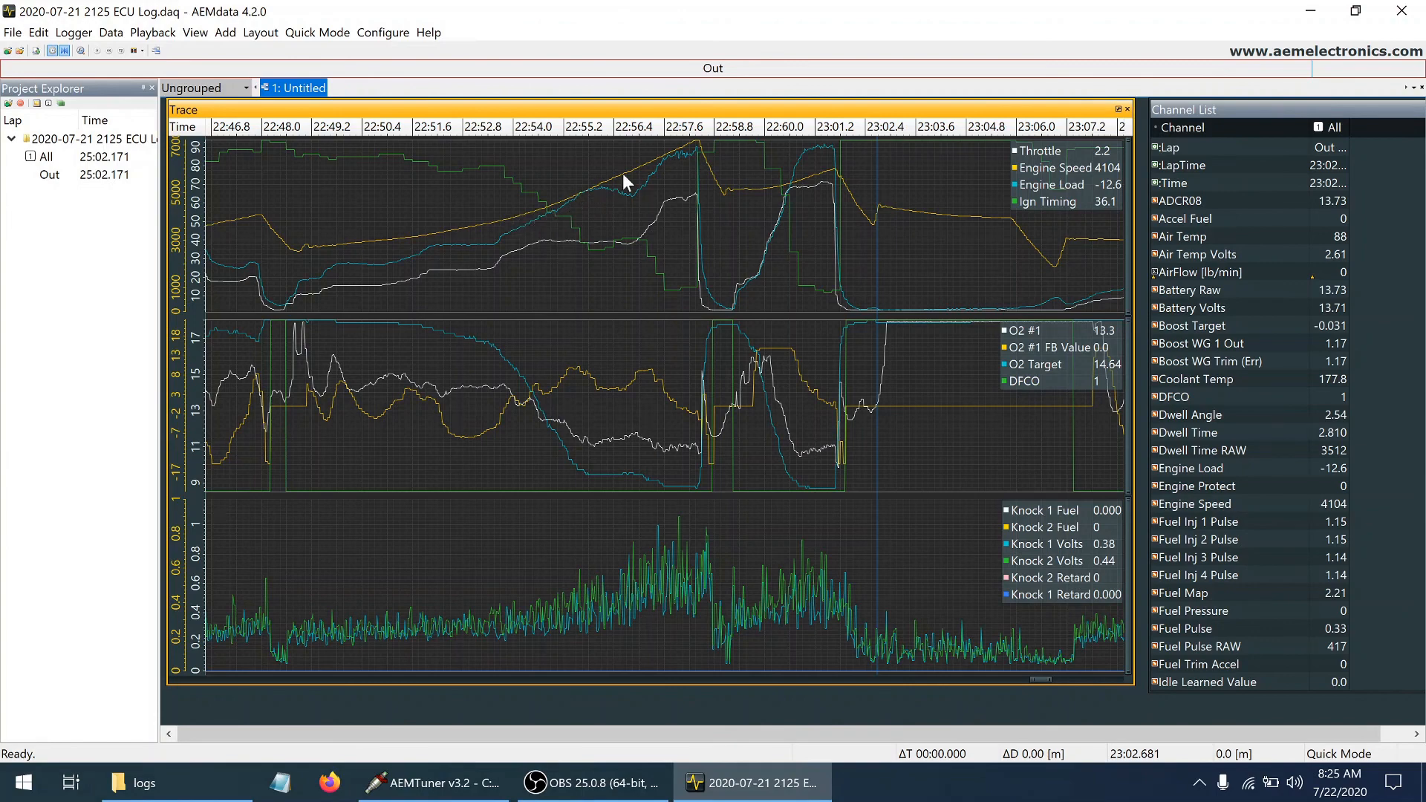
Examine engine speed, load, timing and knock voltages near the end of the first pull, at about 22:58
{"action": "left_click", "coordinate": [676, 159]}
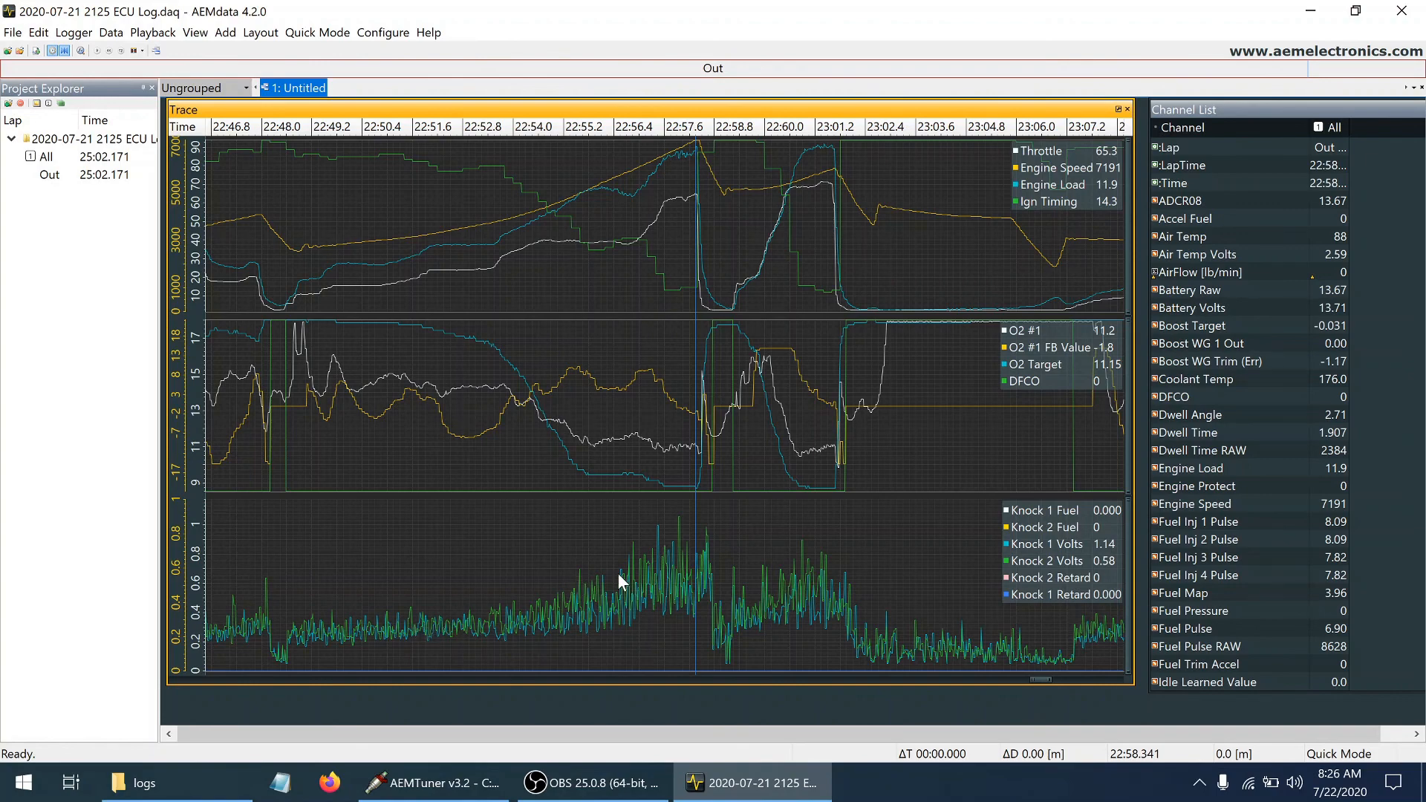
{"action": "left_click", "coordinate": [680, 529]}
{"action": "key", "text": "Left"}
{"action": "key", "text": "Left"}
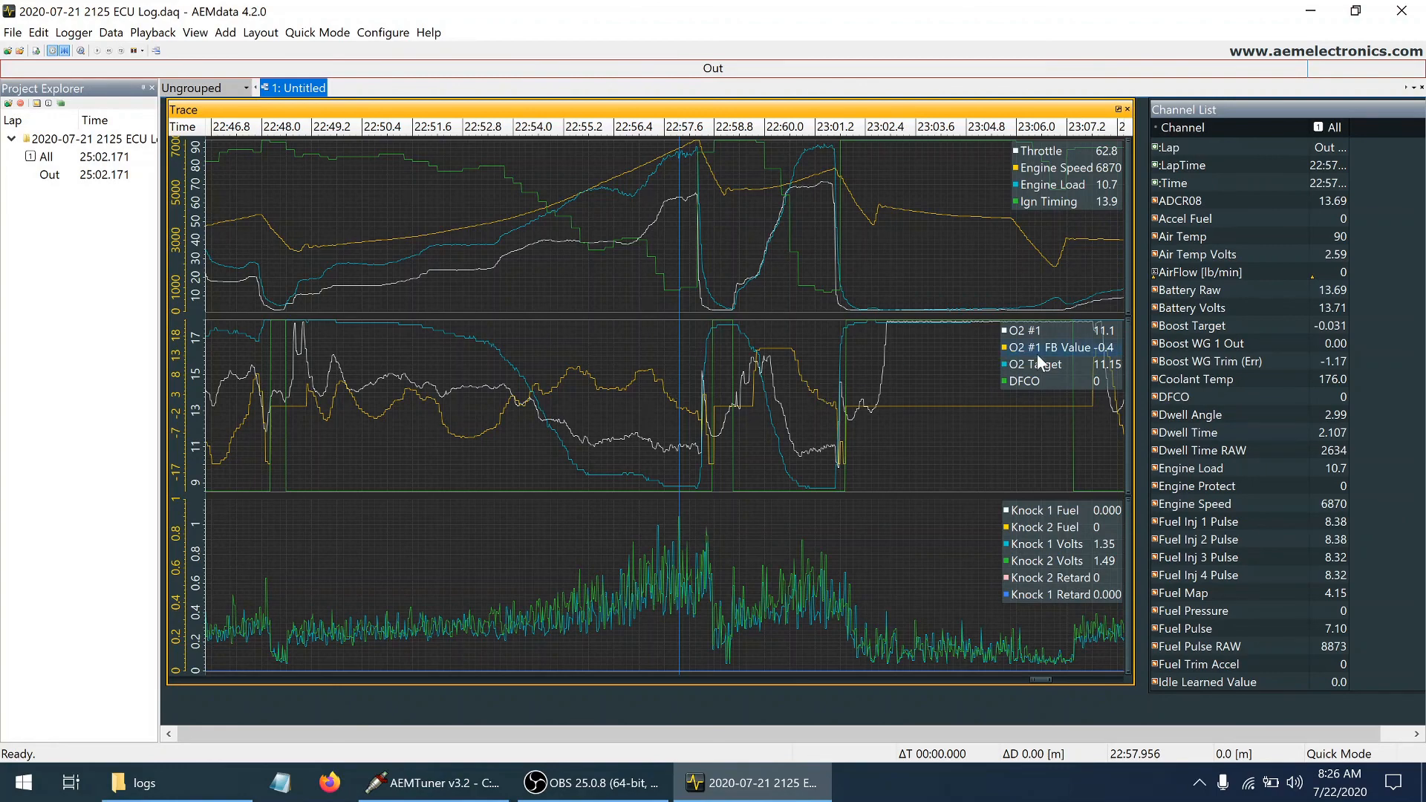
Compare O2 #1, its target and the feedback correction backwards through the first pull from about 22:57.7 to 22:55.8
{"action": "left_click_drag", "start_coordinate": [676, 383], "coordinate": [668, 383]}
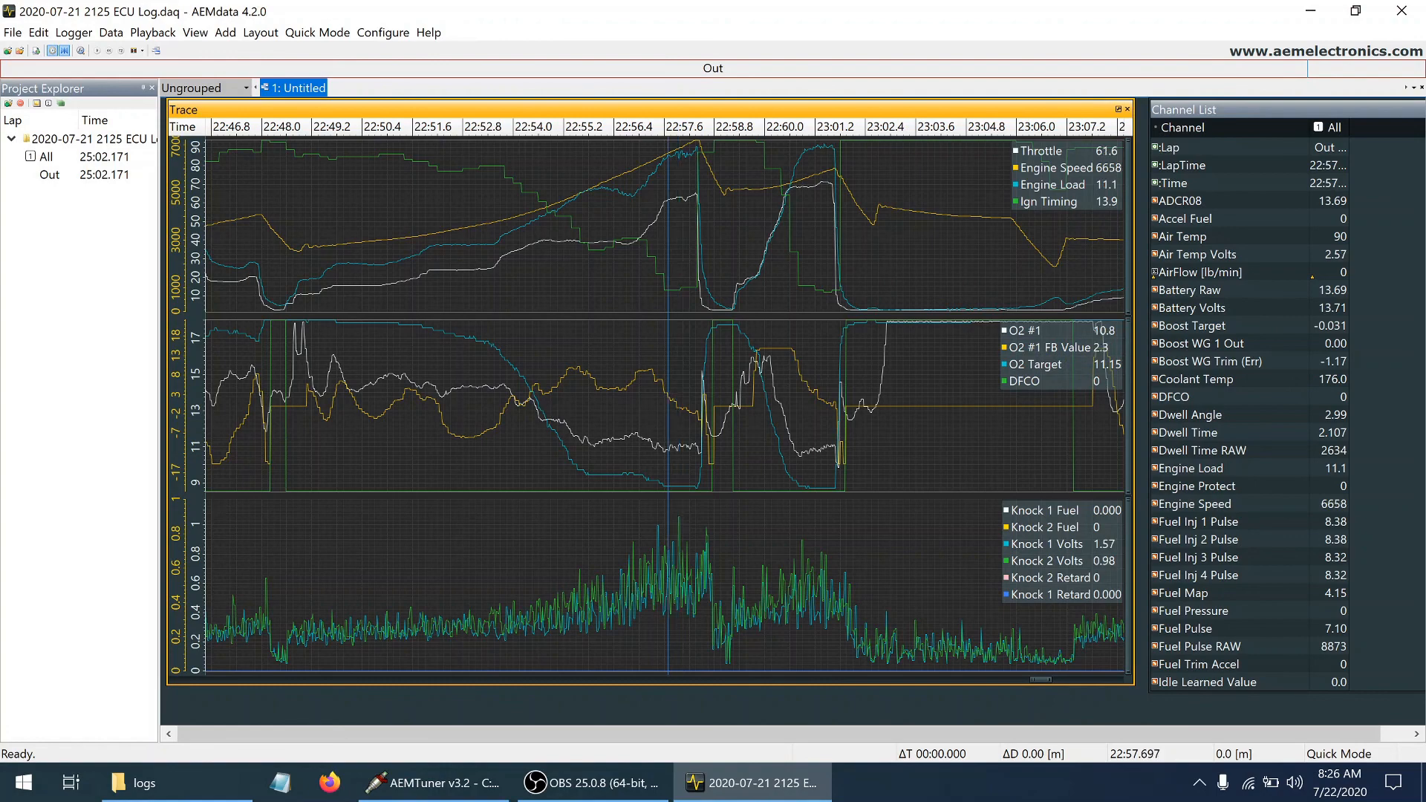
{"action": "left_click", "coordinate": [650, 382]}
{"action": "left_click", "coordinate": [644, 381]}
{"action": "left_click_drag", "start_coordinate": [641, 383], "coordinate": [617, 382]}
{"action": "left_click", "coordinate": [591, 380]}
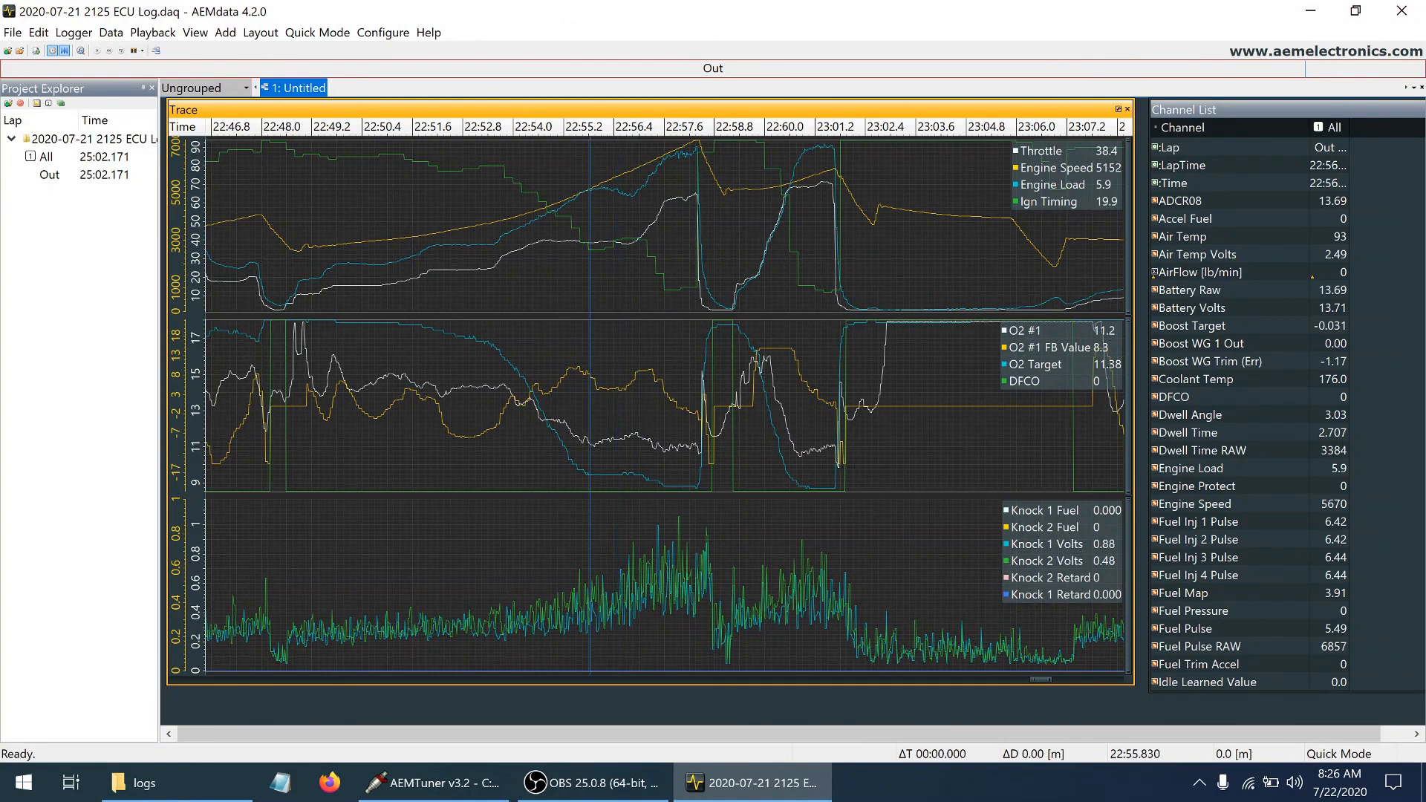
Examine the O2 feedback correction forward through the first pull to about 22:57.6 and into the second pull near 23:00.6
{"action": "left_click", "coordinate": [568, 377]}
{"action": "left_click", "coordinate": [582, 376]}
{"action": "left_click", "coordinate": [609, 376]}
{"action": "left_click", "coordinate": [631, 372]}
{"action": "left_click", "coordinate": [645, 369]}
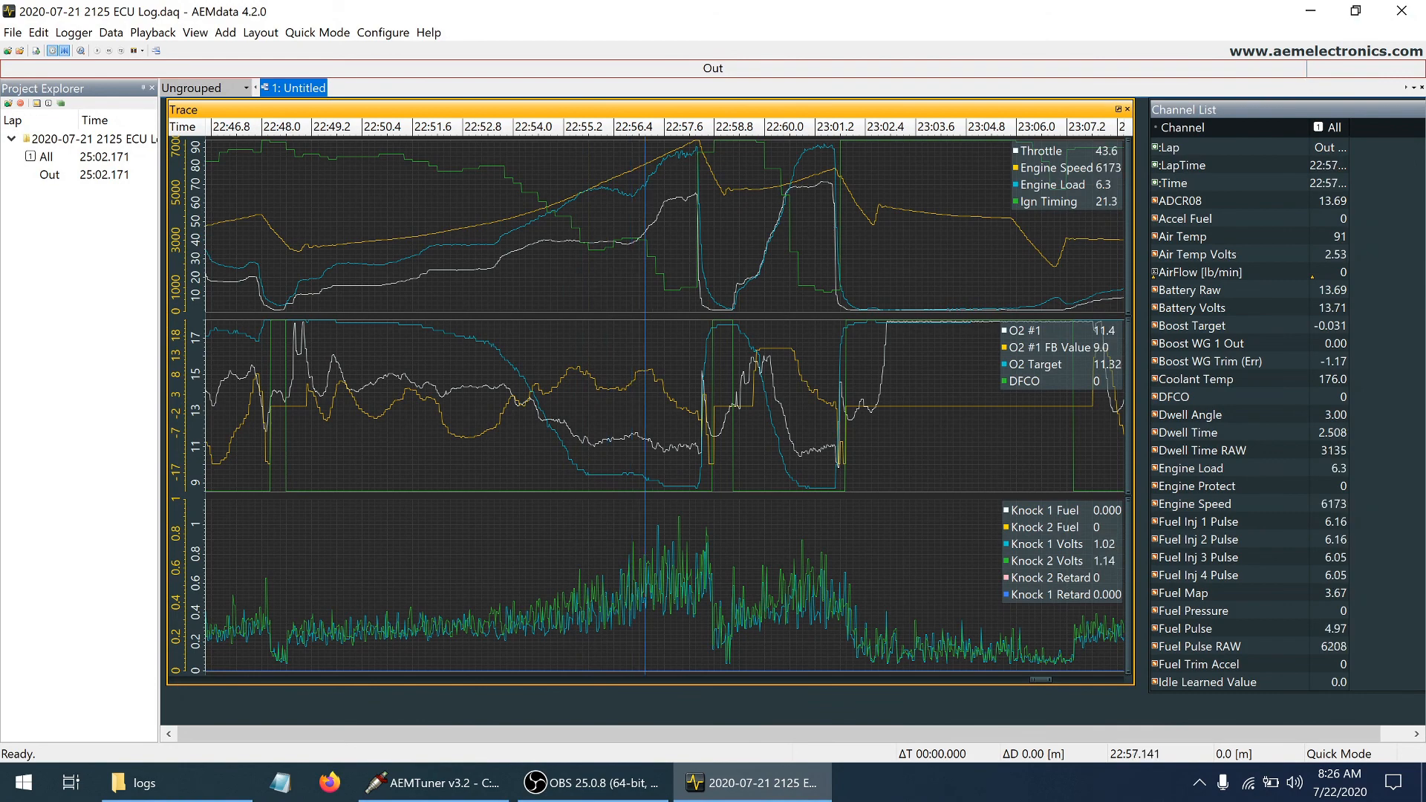
{"action": "left_click", "coordinate": [664, 383]}
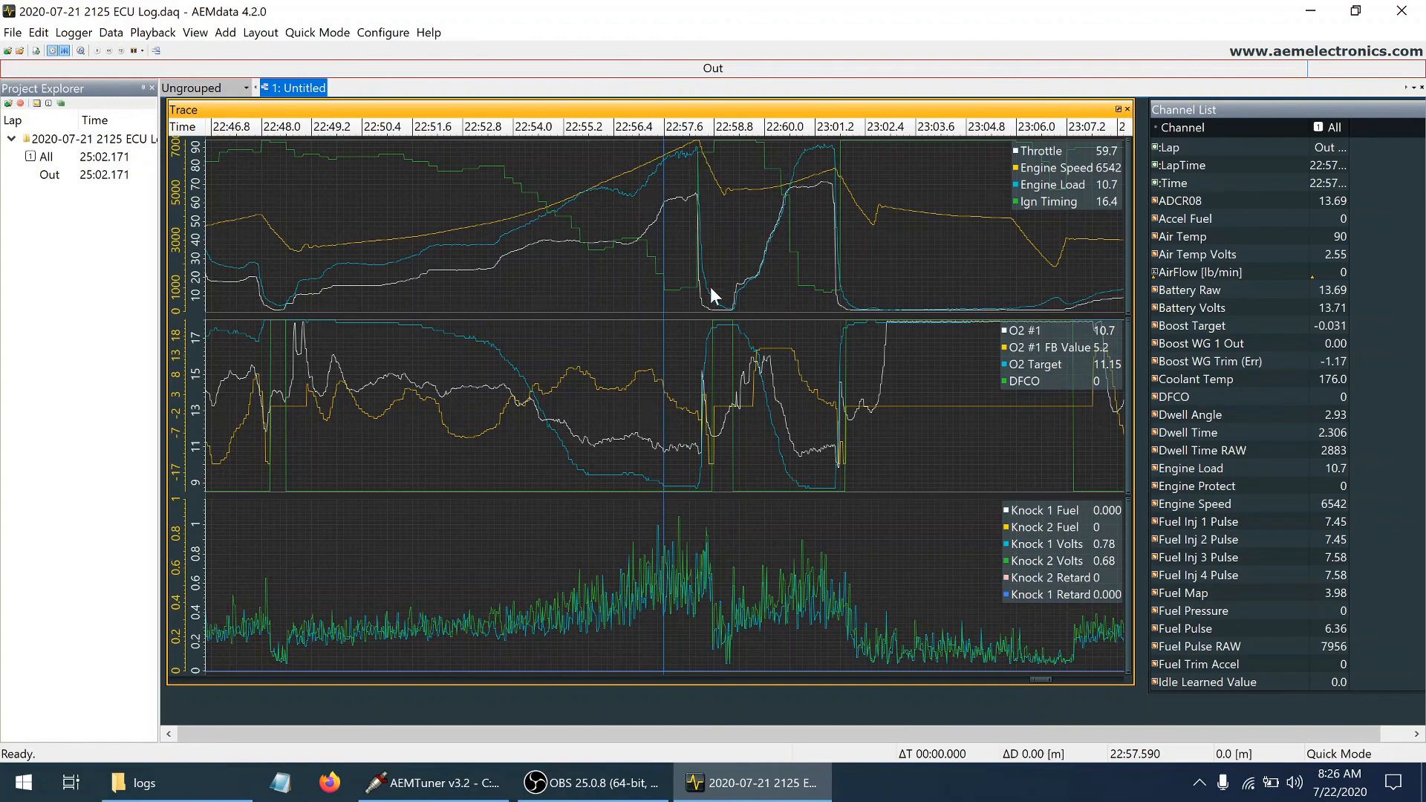
{"action": "left_click", "coordinate": [747, 269]}
{"action": "left_click", "coordinate": [789, 190]}
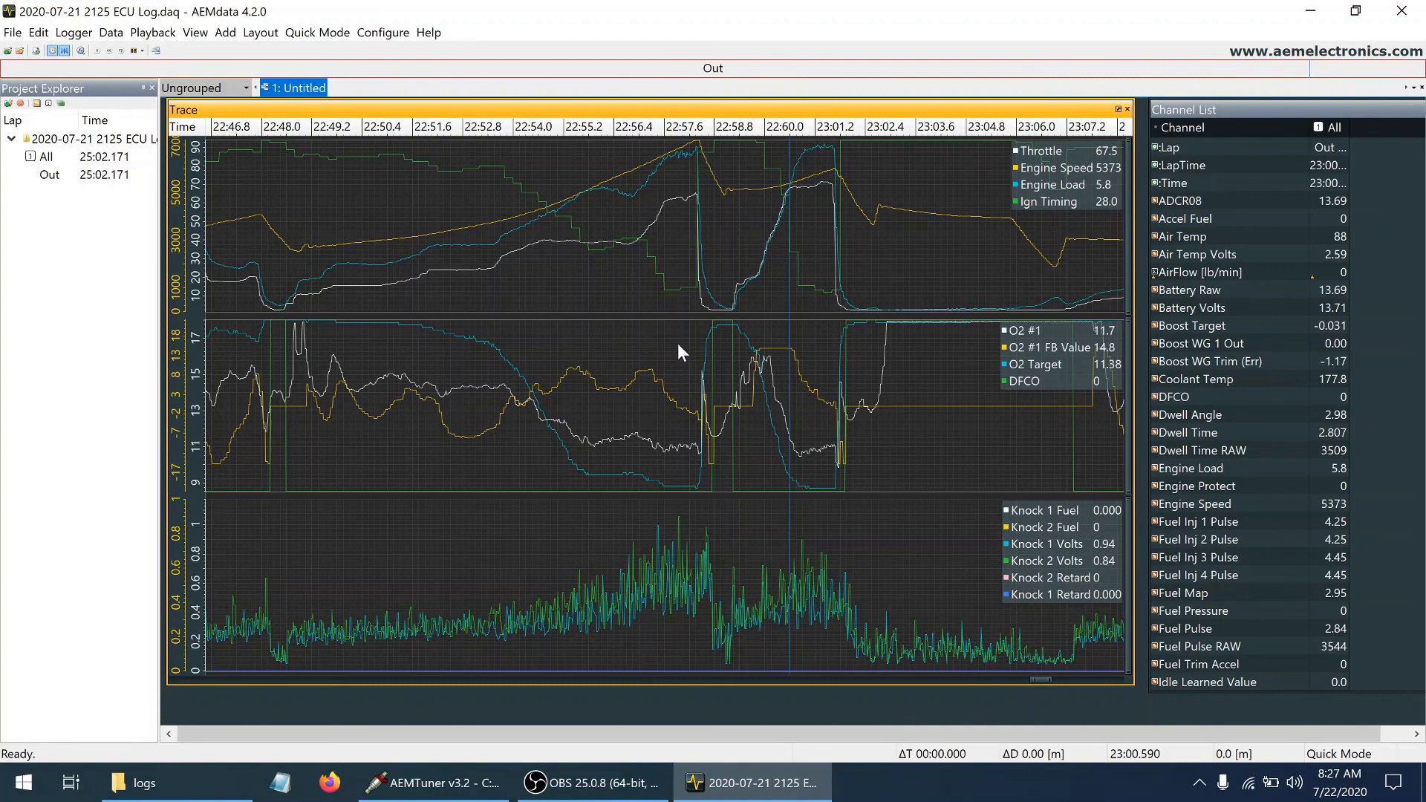
Switch to AEMTuner, open the fuel map and rotate its 3D surface to examine its shape across rpm and load
{"action": "left_click", "coordinate": [455, 786]}
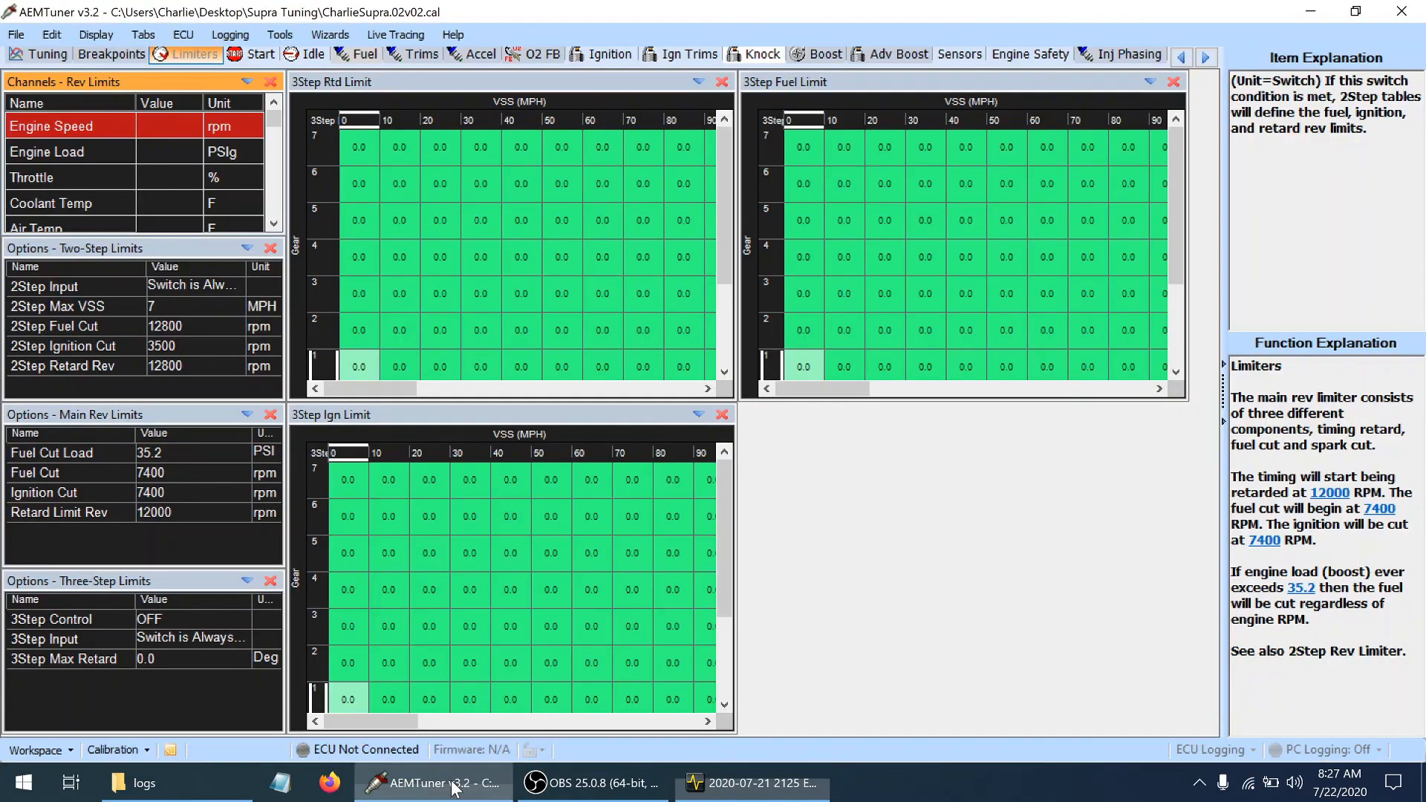
{"action": "left_click", "coordinate": [367, 58]}
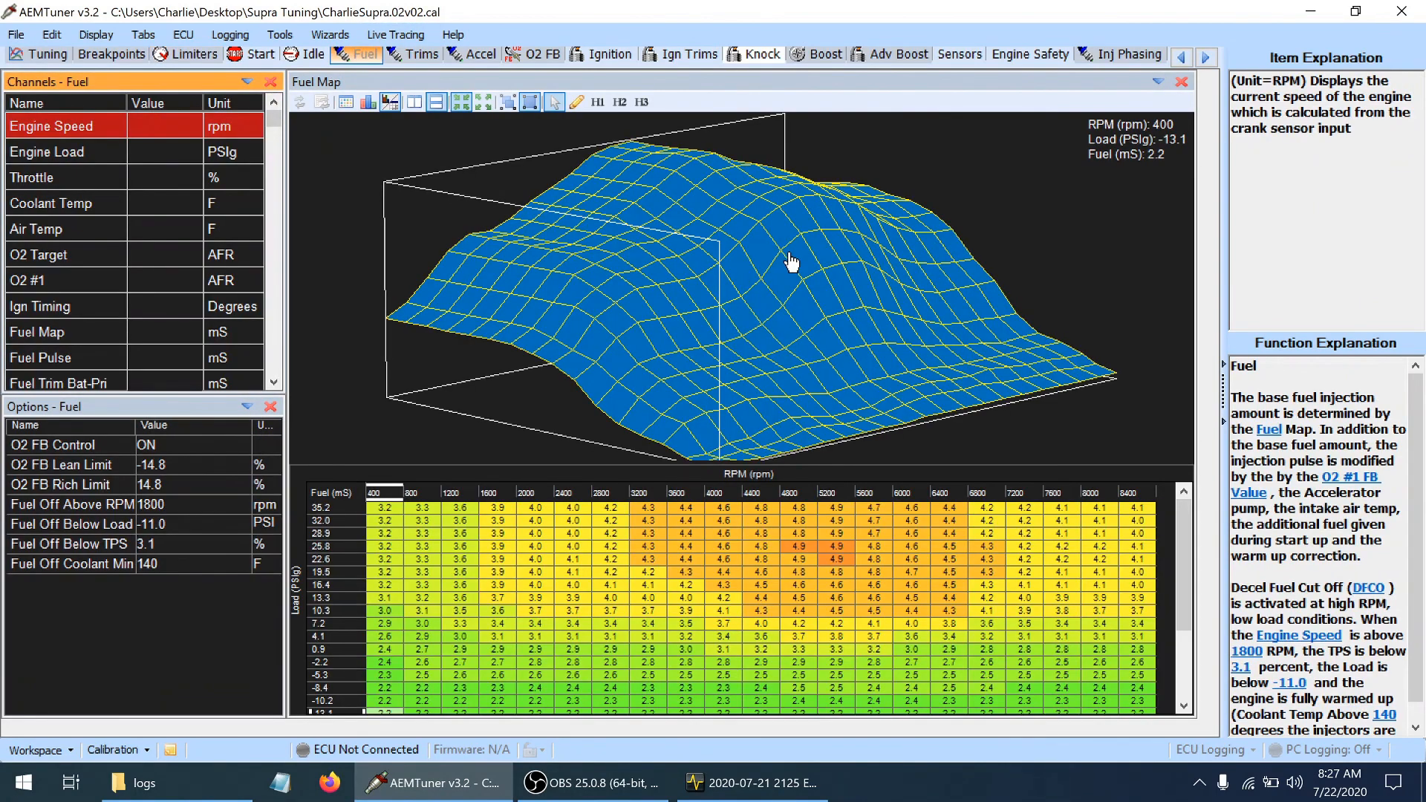
{"action": "left_click", "coordinate": [711, 253]}
{"action": "left_click_drag", "start_coordinate": [712, 254], "coordinate": [640, 253]}
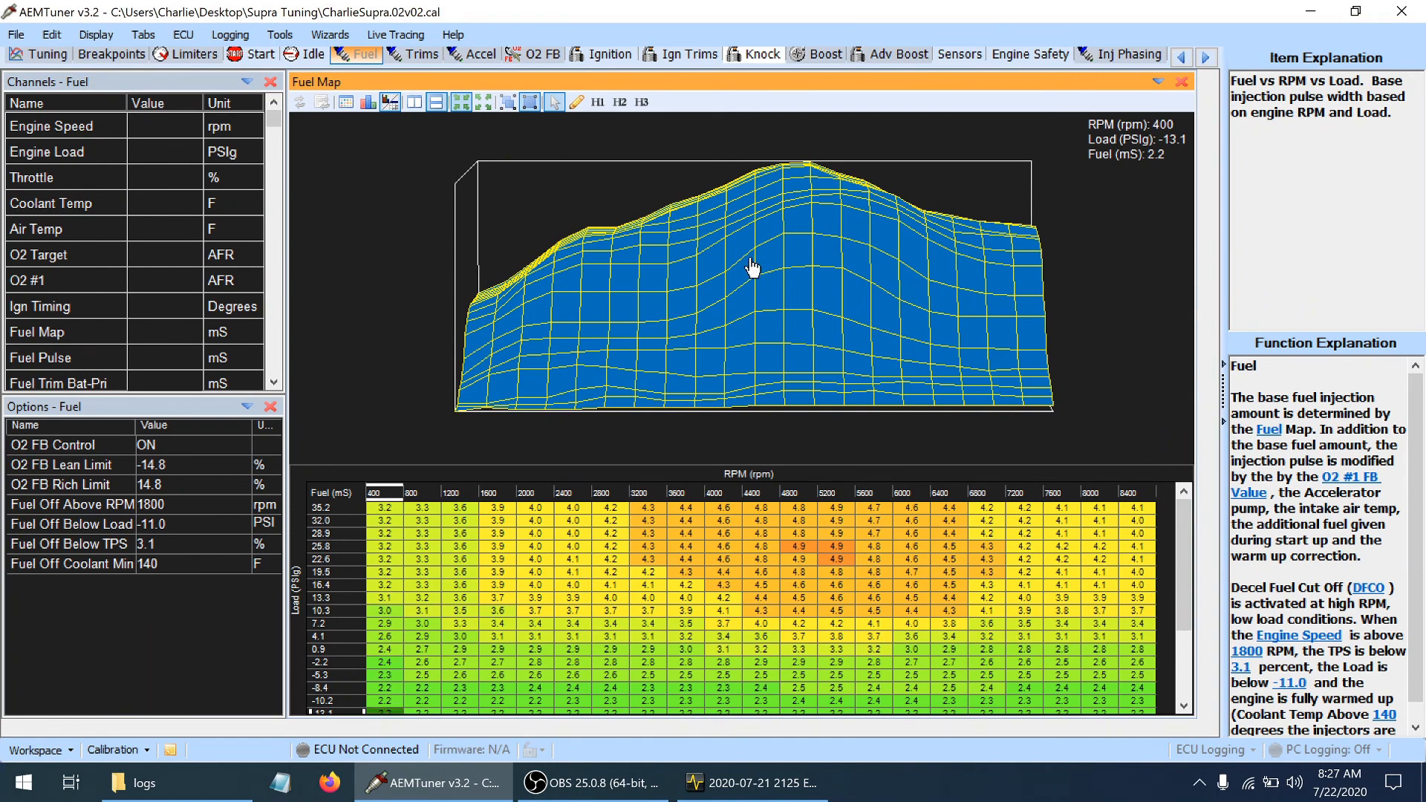
{"action": "mouse_move", "coordinate": [756, 264]}
{"action": "left_mouse_down"}
{"action": "mouse_move", "coordinate": [758, 379]}
{"action": "mouse_move", "coordinate": [721, 238]}
{"action": "mouse_move", "coordinate": [758, 286]}
{"action": "mouse_move", "coordinate": [759, 246]}
{"action": "left_mouse_up"}
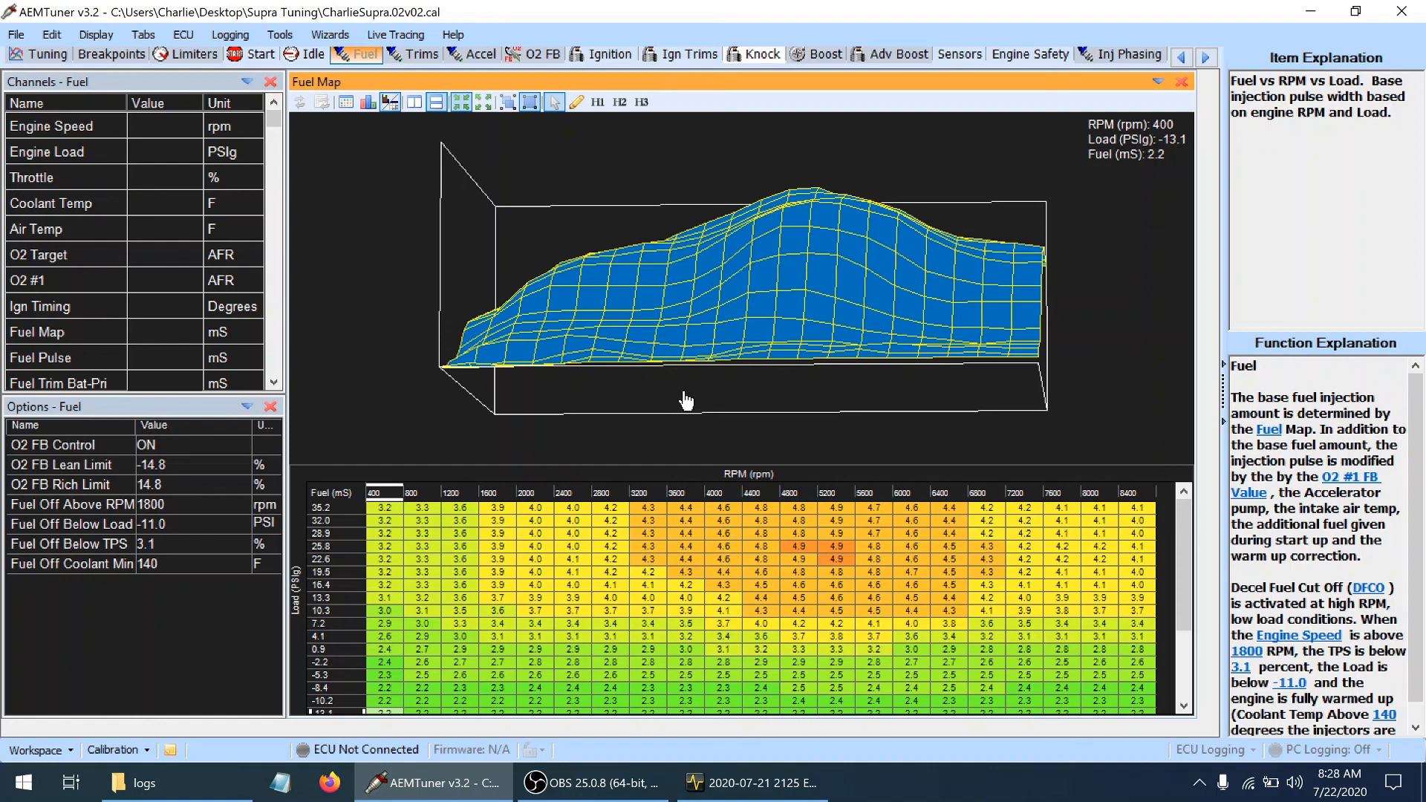
{"action": "left_click_drag", "start_coordinate": [1084, 364], "coordinate": [1096, 379]}
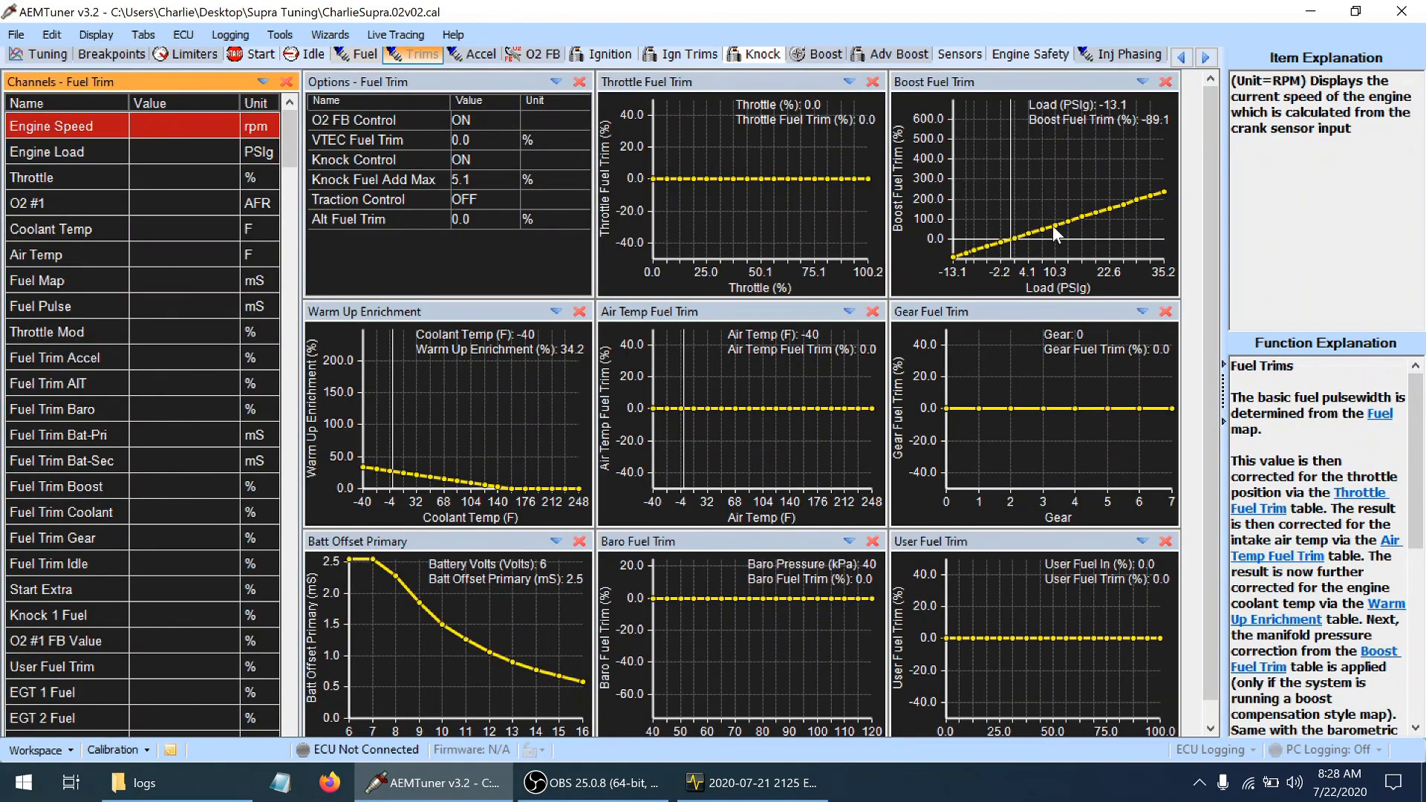
{"action": "left_click", "coordinate": [353, 59]}
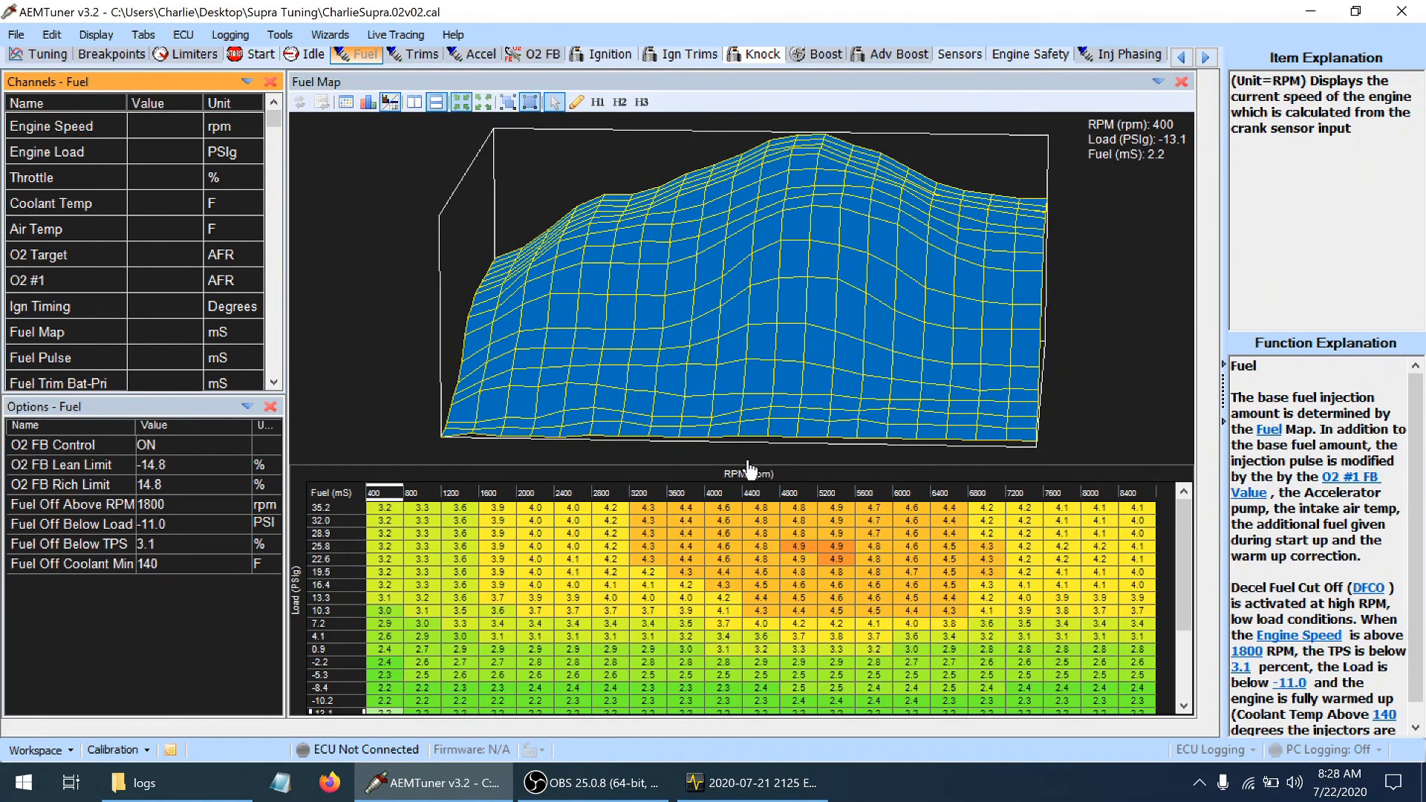
{"action": "left_click", "coordinate": [1183, 584]}
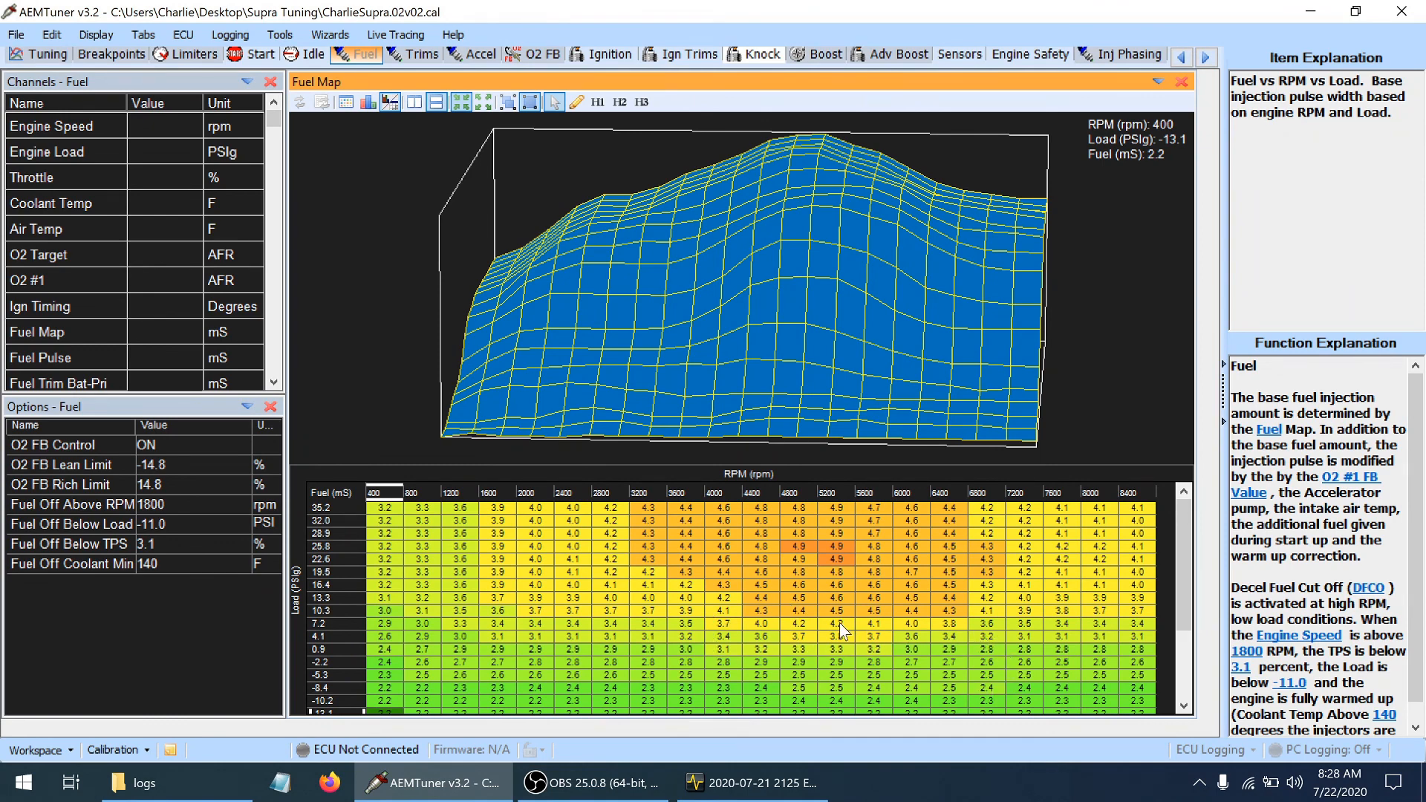
Select the fuel map cells from 800 to 8400 rpm between 16.4 and 35.2 PSIg to examine the high-load region
{"action": "left_click", "coordinate": [406, 586]}
{"action": "key", "text": "shift+Up"}
{"action": "key", "text": "shift+Up"}
{"action": "key", "text": "shift+Up"}
{"action": "key", "text": "shift+Up"}
{"action": "key", "text": "shift+Up"}
{"action": "key", "text": "shift+Up"}
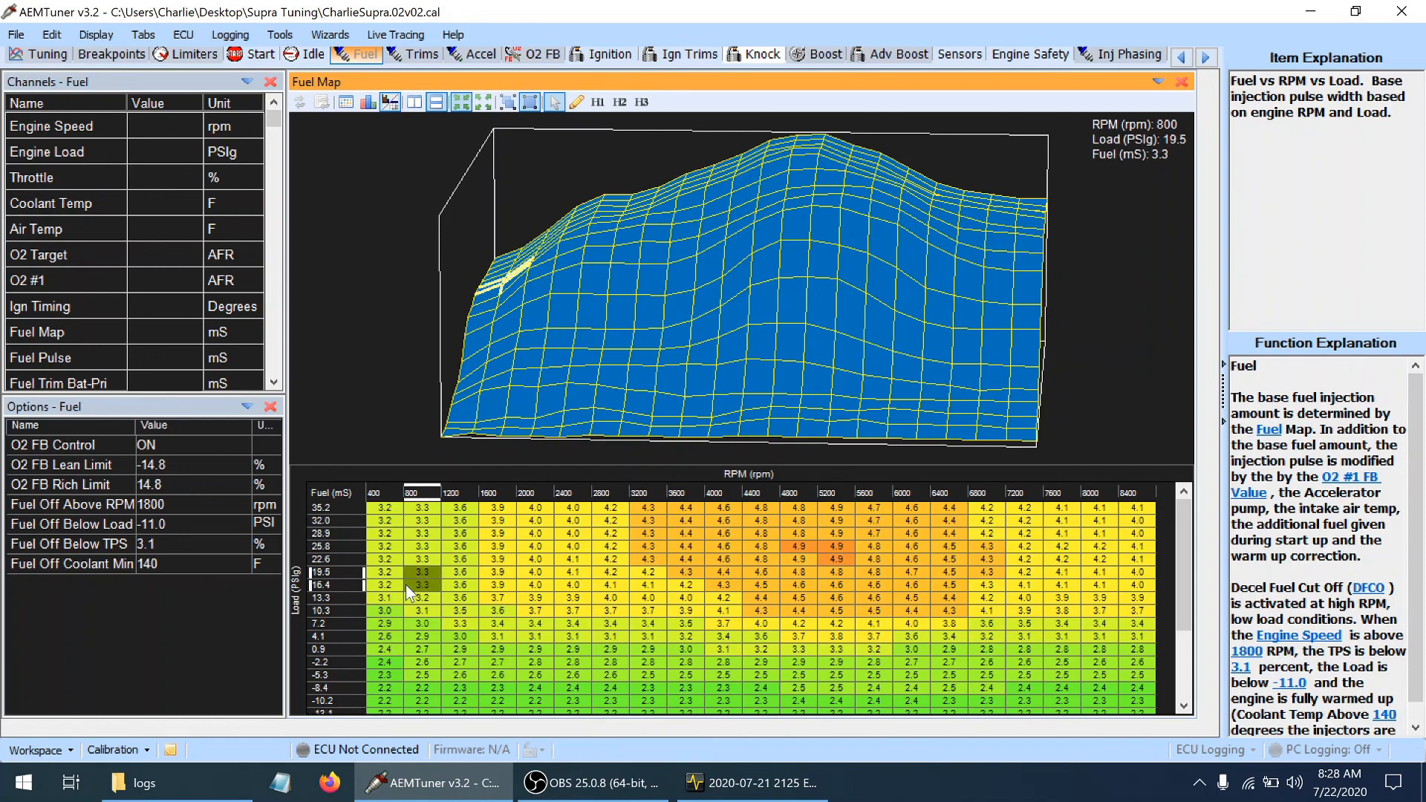
{"action": "key", "text": "shift+Right"}
{"action": "key", "text": "shift+Right"}
{"action": "key", "text": "shift+Right"}
{"action": "key", "text": "shift+Right"}
{"action": "key", "text": "shift+Right"}
{"action": "key", "text": "shift+Right"}
{"action": "key", "text": "shift+Right"}
{"action": "key", "text": "shift+Right"}
{"action": "key", "text": "shift+Right"}
{"action": "key", "text": "shift+Right"}
{"action": "key", "text": "shift+Right"}
{"action": "key", "text": "shift+Right"}
{"action": "key", "text": "shift+Right"}
{"action": "key", "text": "shift+Right"}
{"action": "key", "text": "shift+Right"}
{"action": "key", "text": "shift+Right"}
{"action": "key", "text": "shift+Right"}
{"action": "key", "text": "shift+Right"}
{"action": "key", "text": "shift+Right"}
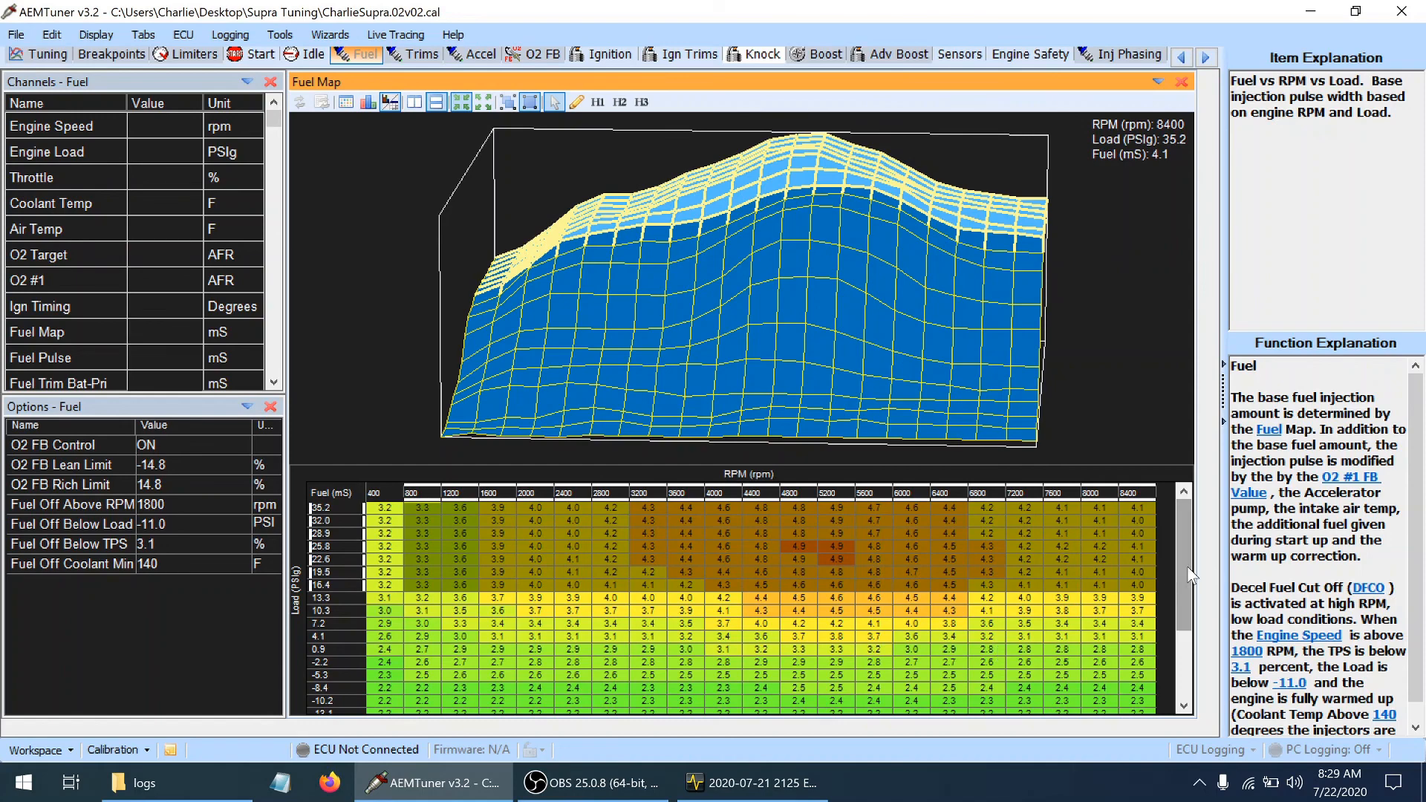
{"action": "left_click_drag", "start_coordinate": [1183, 529], "coordinate": [1184, 566]}
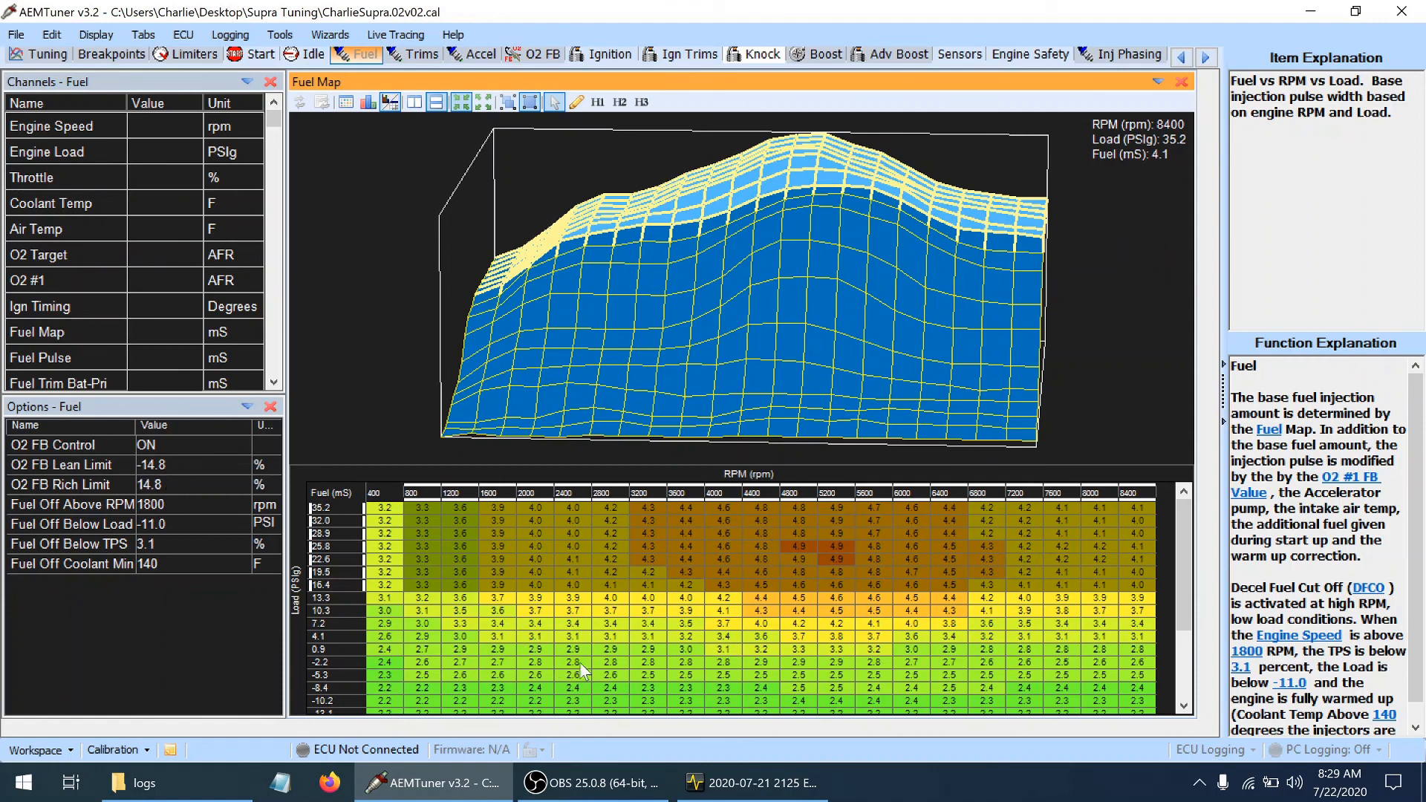
Check the log trace in AEMdata, and highlight the fuel map cells from 2400 to 4400 rpm between -5.3 and 4.1 PSIg
{"action": "left_click", "coordinate": [718, 791]}
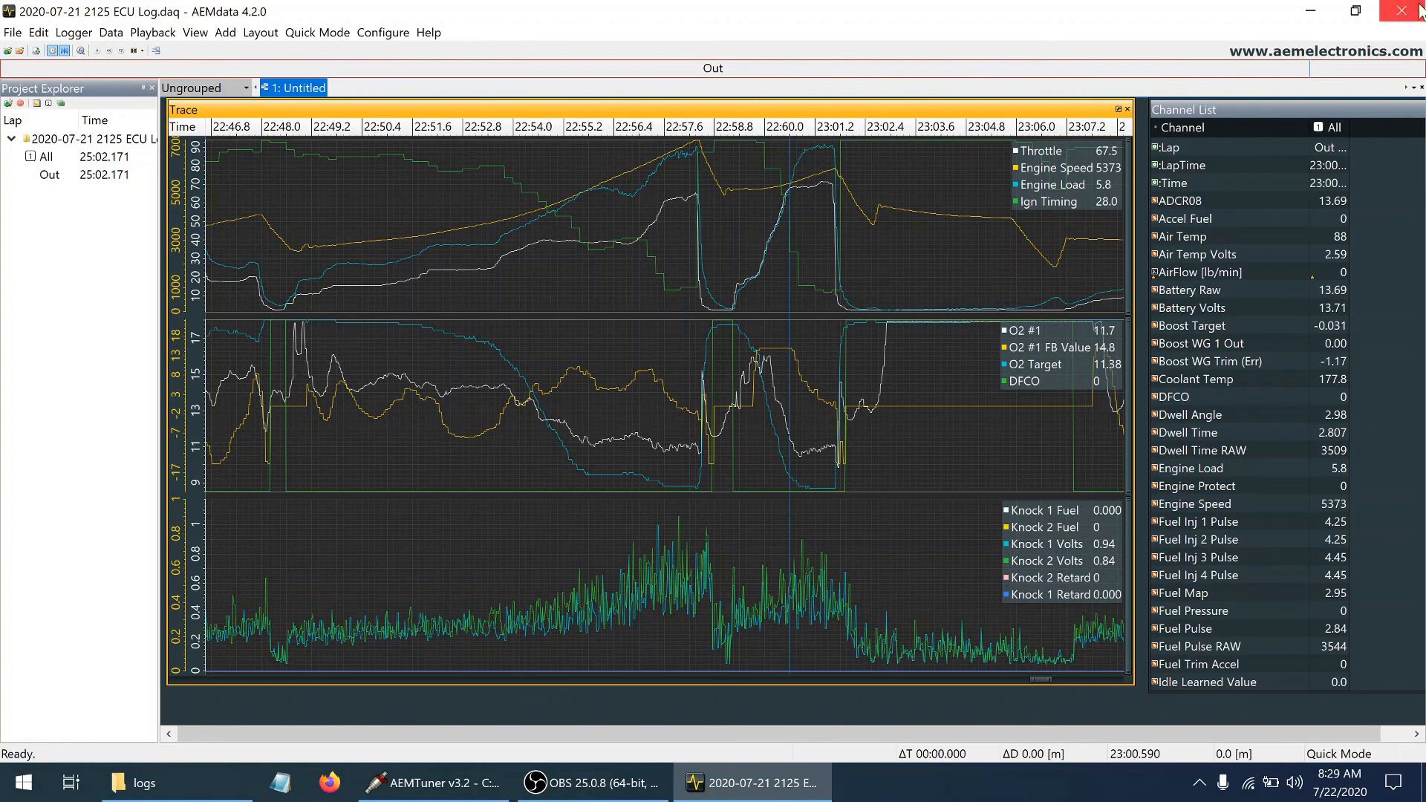
{"action": "left_click", "coordinate": [1311, 11]}
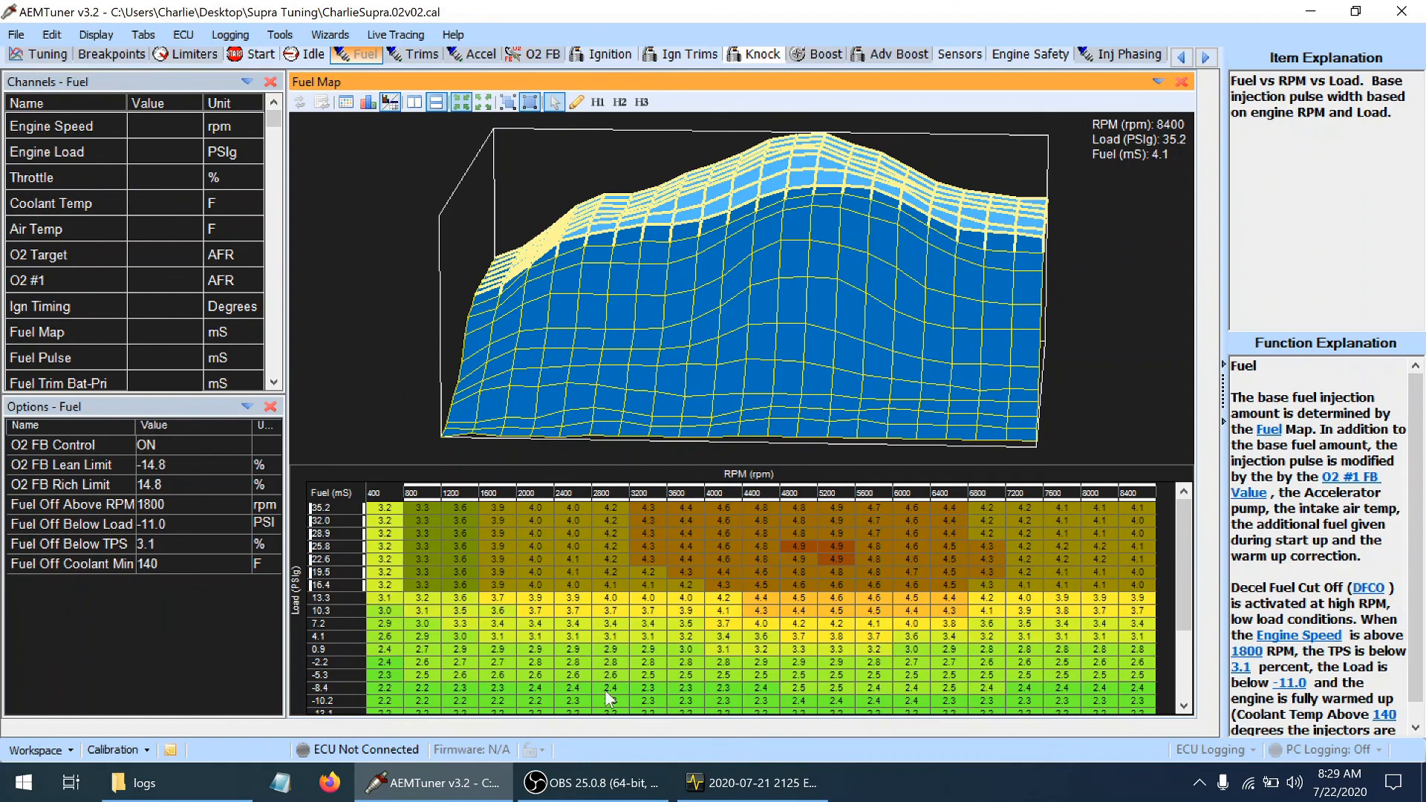
{"action": "left_click_drag", "start_coordinate": [584, 635], "coordinate": [746, 683]}
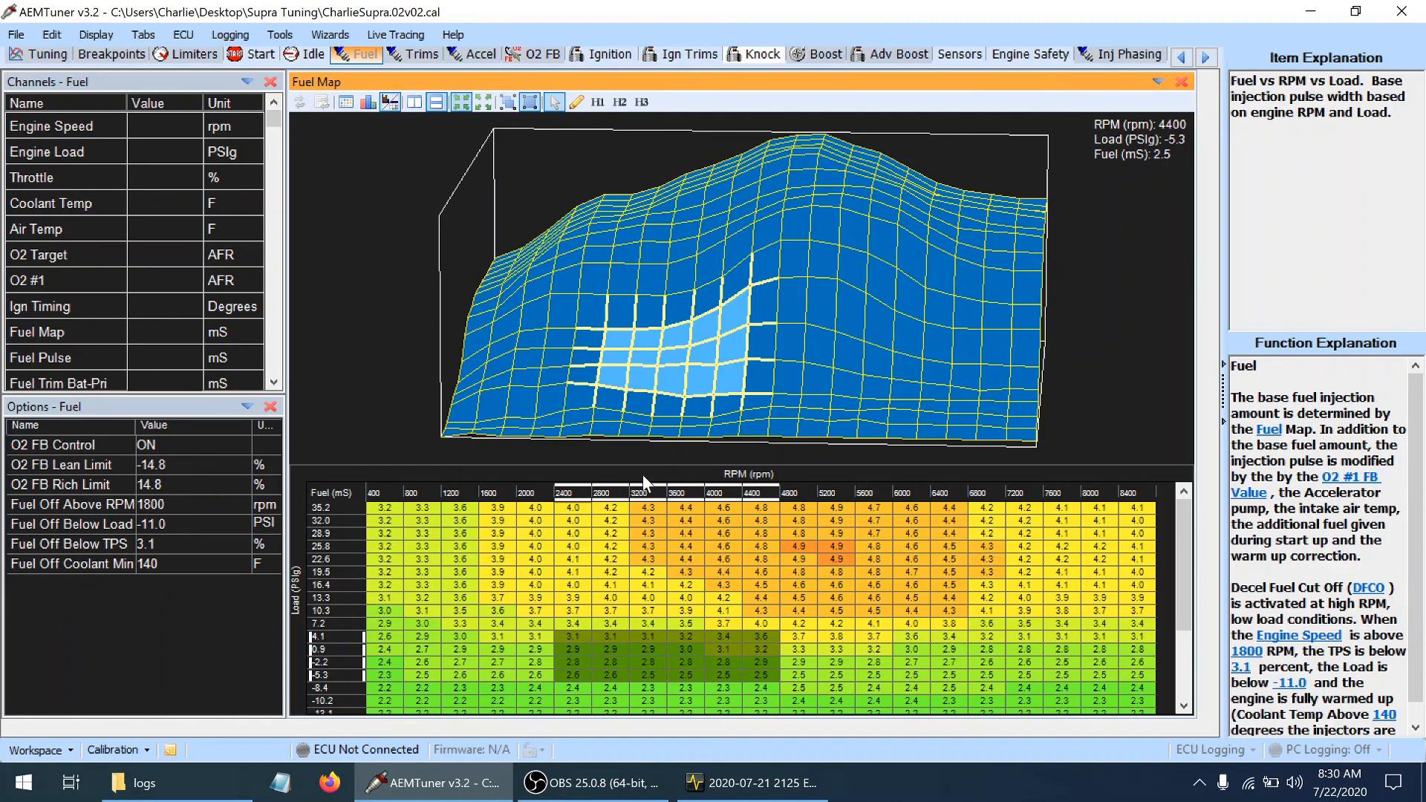
{"action": "left_click", "coordinate": [734, 795]}
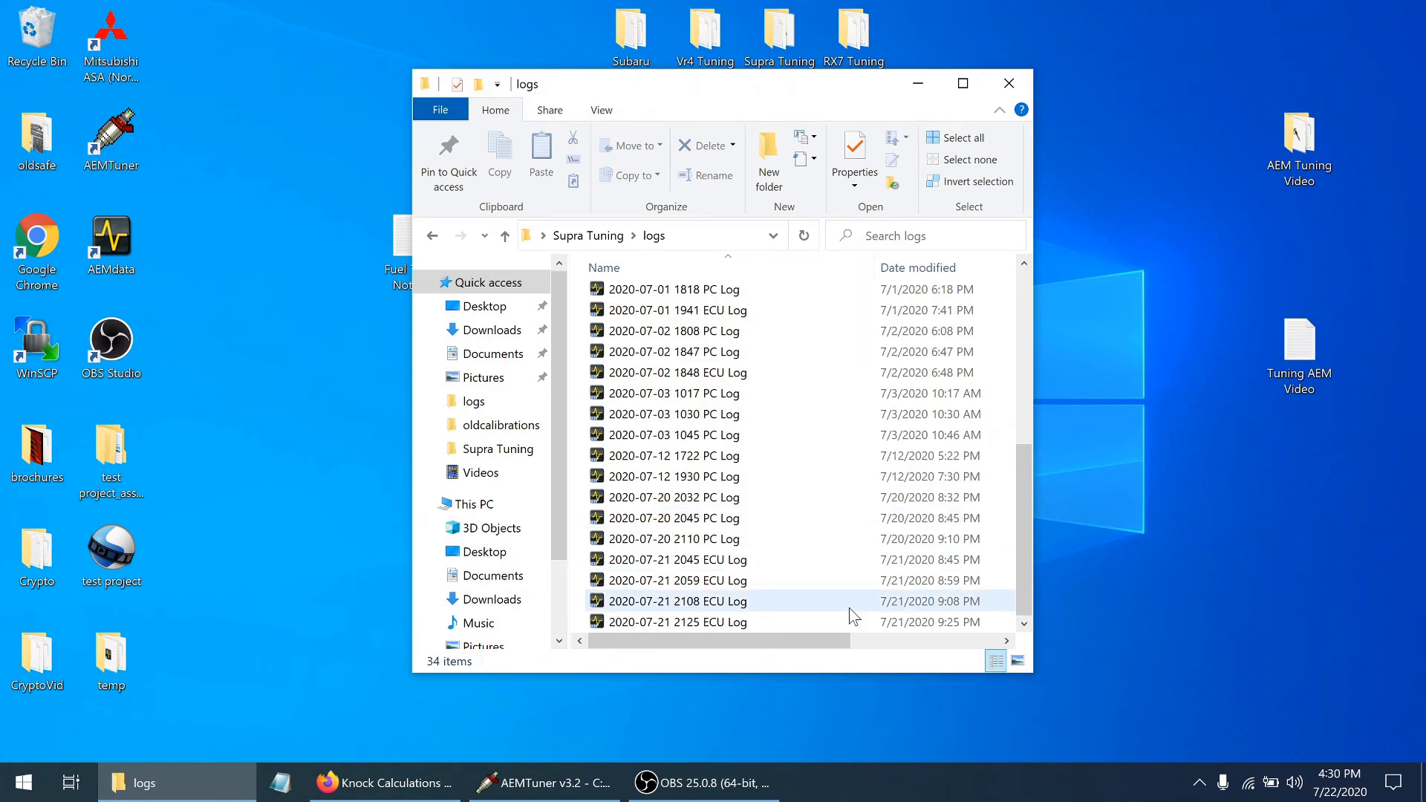
{"action": "left_click_drag", "start_coordinate": [1021, 509], "coordinate": [1027, 565]}
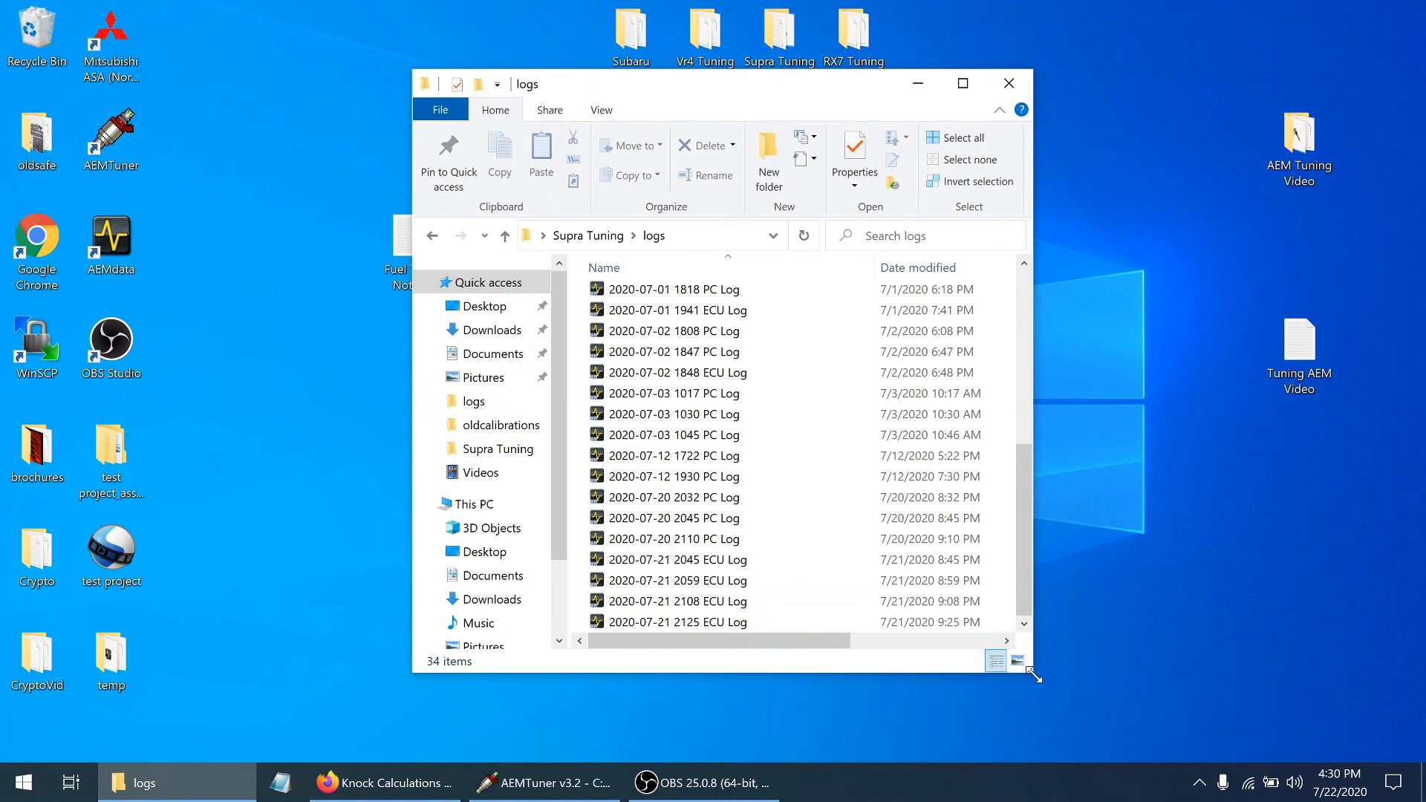
{"action": "left_click_drag", "start_coordinate": [1034, 674], "coordinate": [1269, 712]}
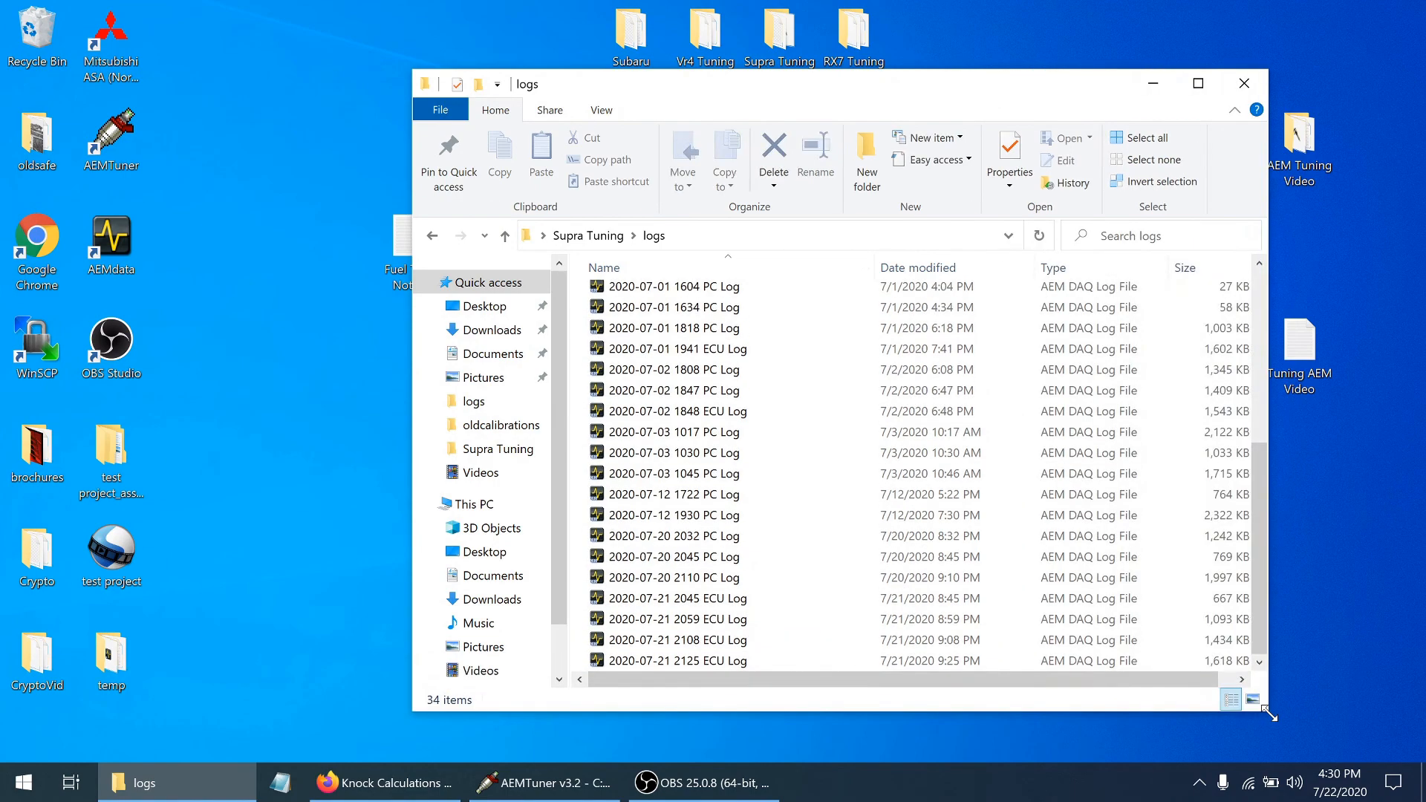
{"action": "left_click_drag", "start_coordinate": [960, 84], "coordinate": [789, 78]}
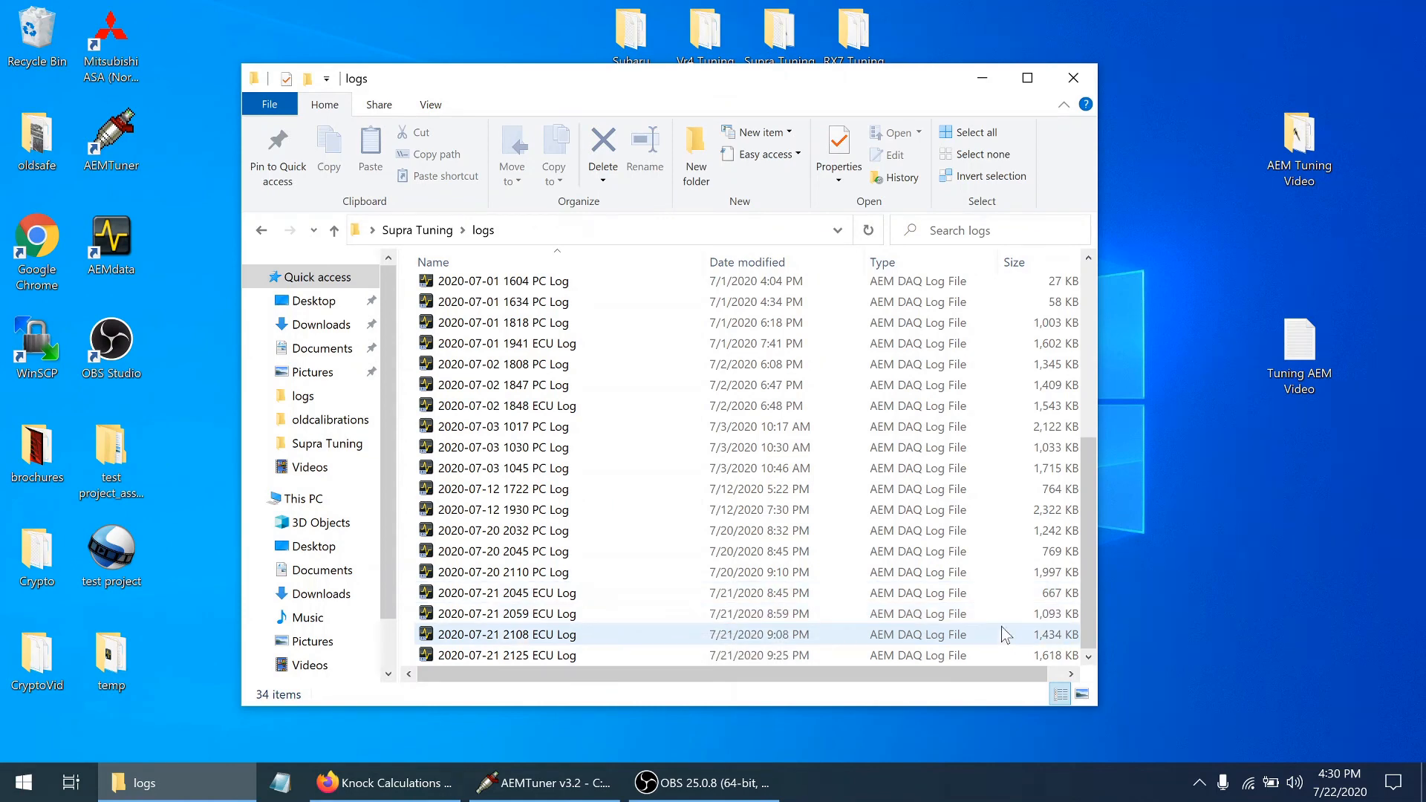
{"action": "double_click", "coordinate": [628, 658]}
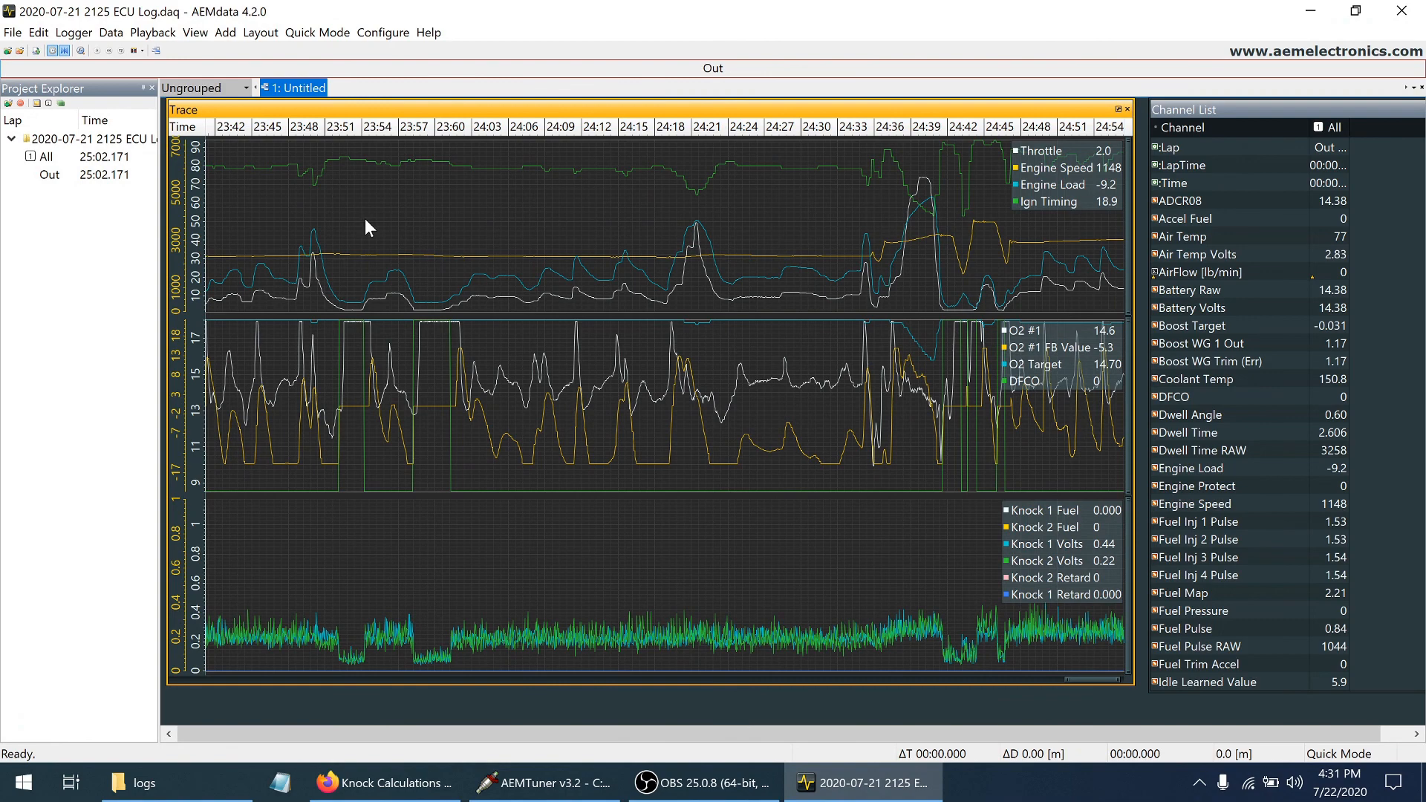
{"action": "scroll", "coordinate": [364, 219], "scroll_direction": "down", "scroll_amount": 5}
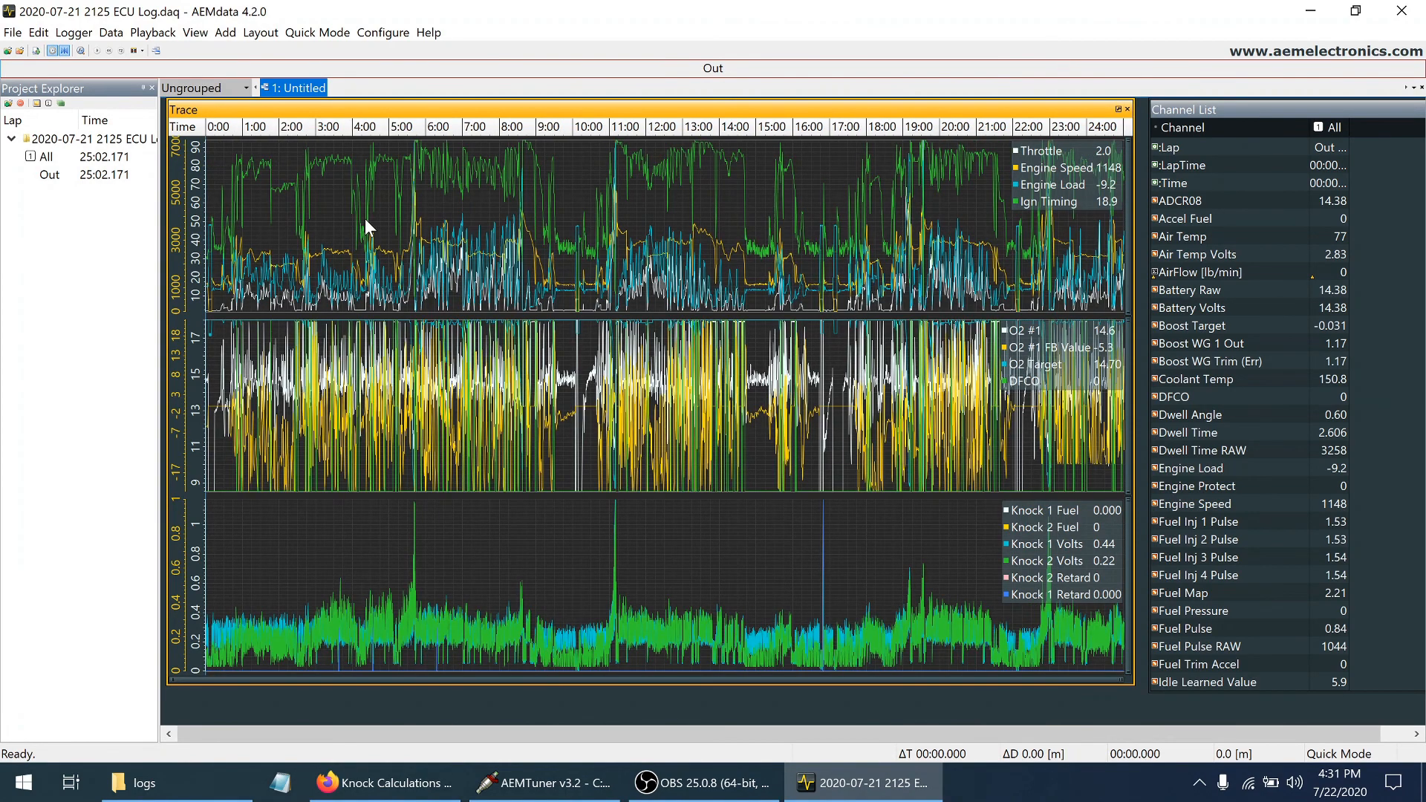
{"action": "left_click_drag", "start_coordinate": [407, 202], "coordinate": [424, 202]}
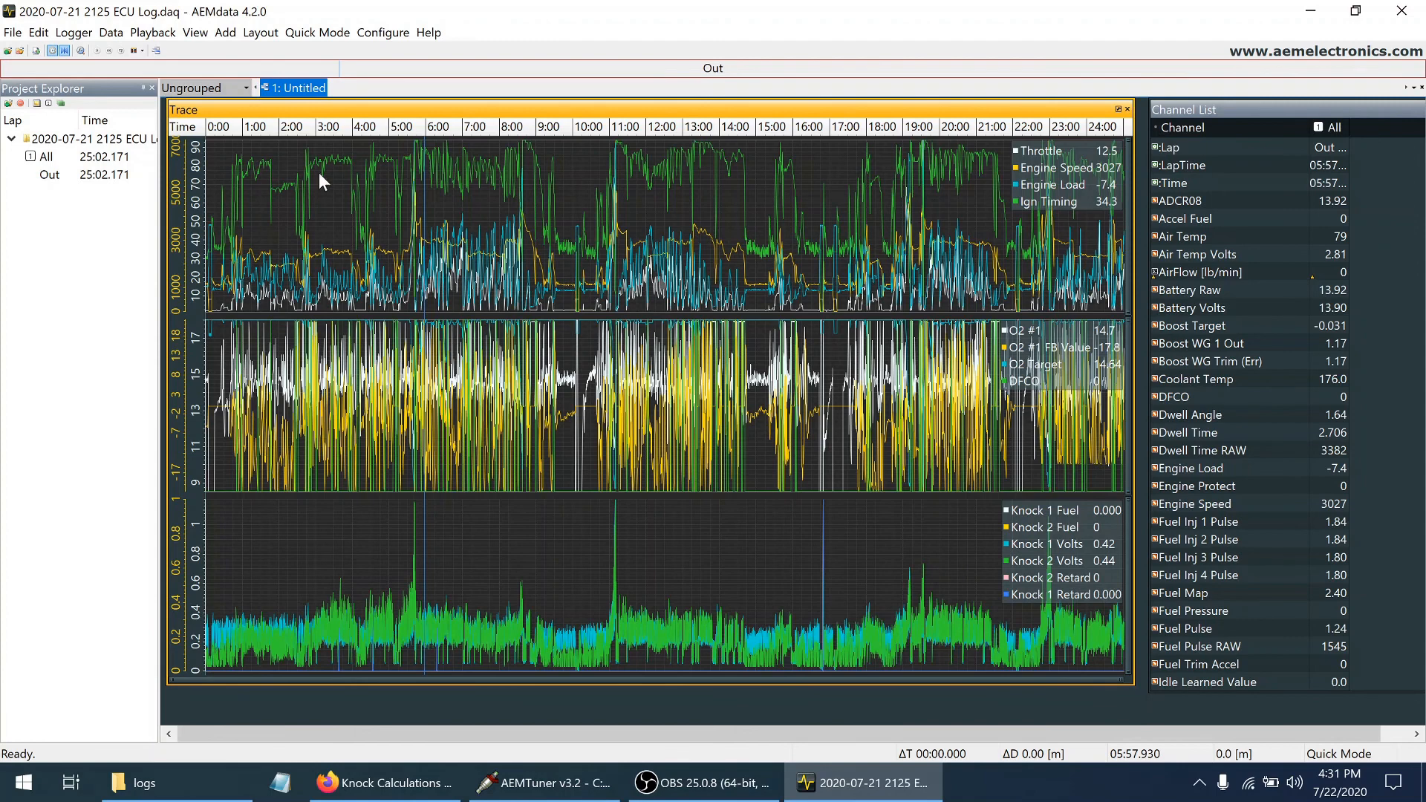
Start a CSV export of the entire log and enlarge the dialog to review which channels are included
{"action": "left_click", "coordinate": [13, 34]}
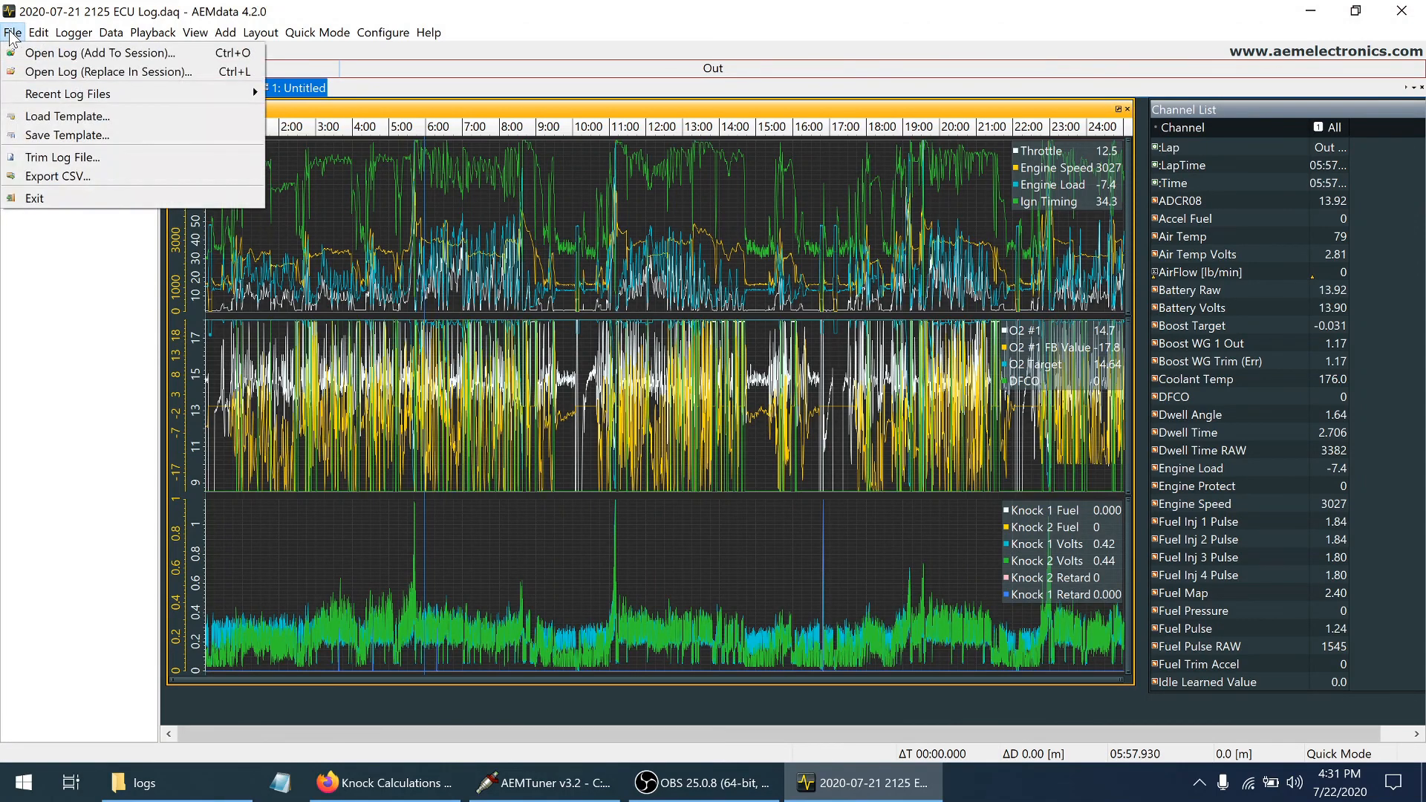
{"action": "left_click", "coordinate": [60, 181]}
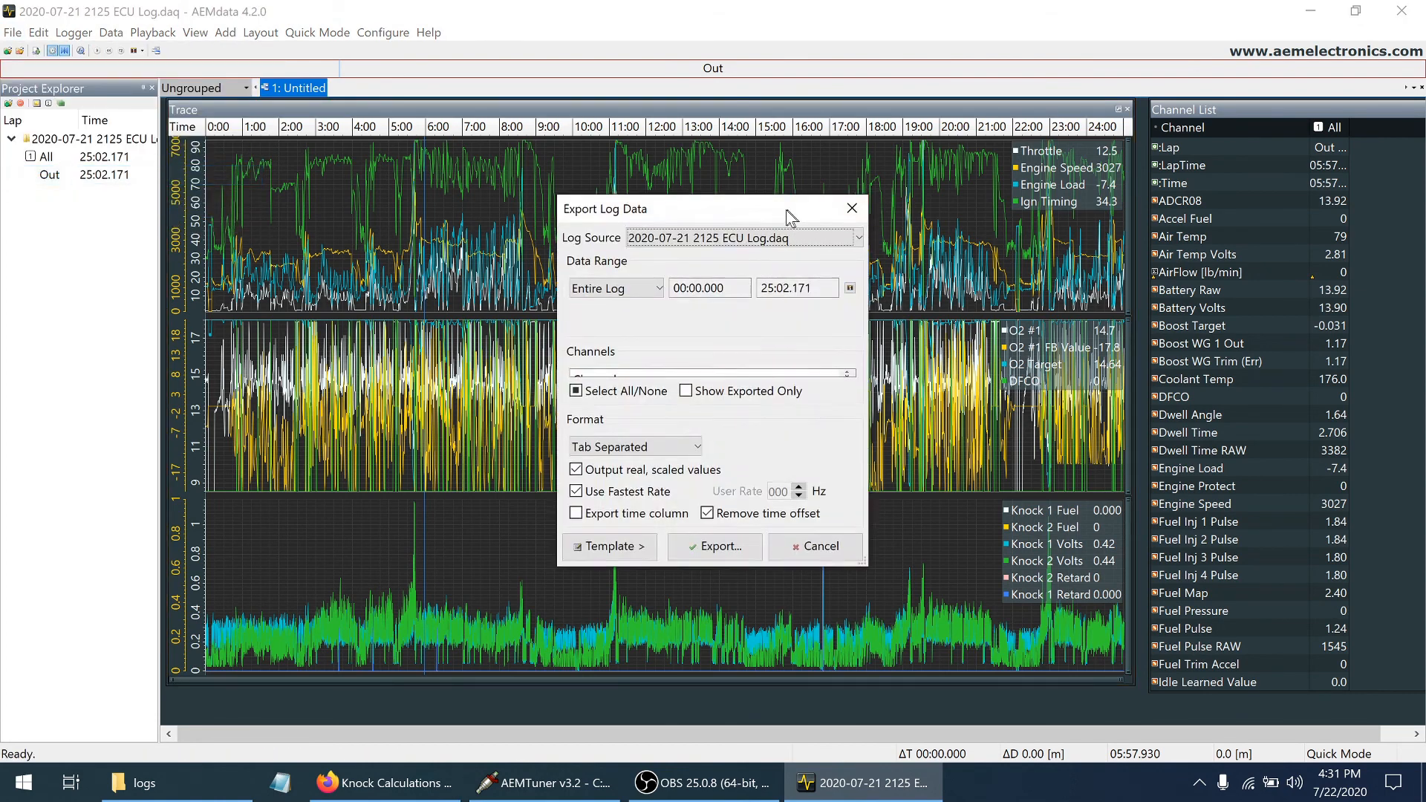
{"action": "left_click_drag", "start_coordinate": [794, 216], "coordinate": [675, 178]}
{"action": "left_click_drag", "start_coordinate": [744, 522], "coordinate": [1076, 670]}
{"action": "left_click_drag", "start_coordinate": [1057, 356], "coordinate": [1061, 380]}
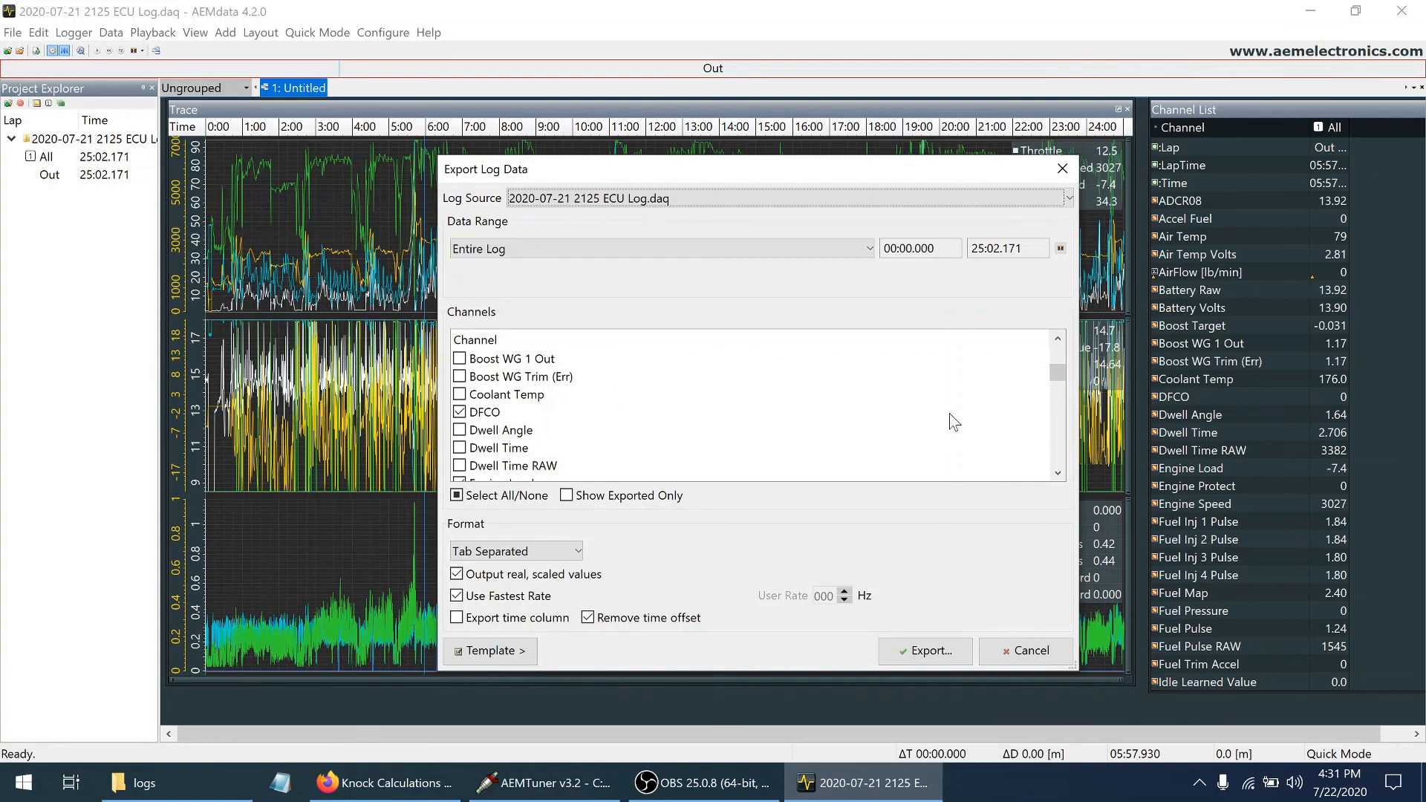
{"action": "left_click_drag", "start_coordinate": [1061, 377], "coordinate": [1067, 427]}
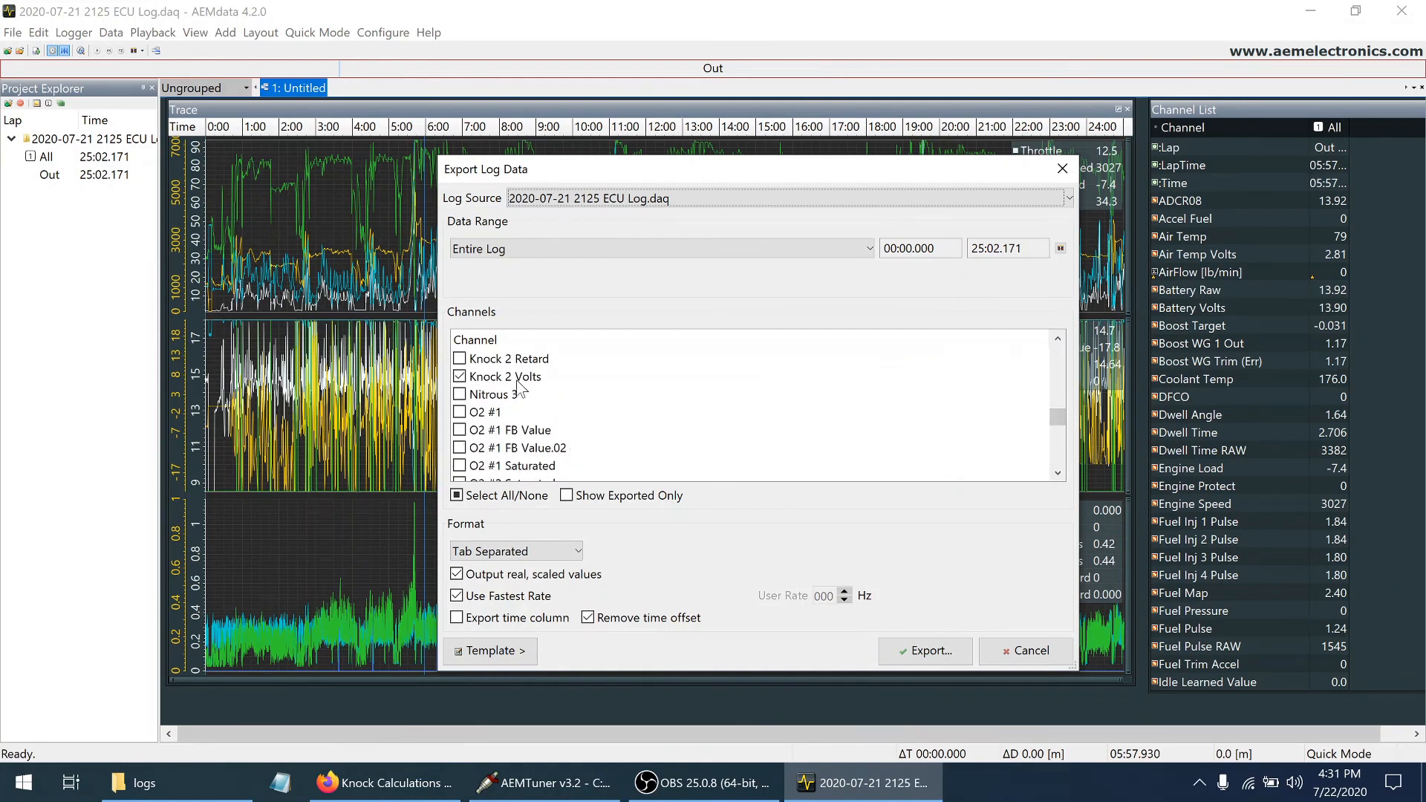
{"action": "left_click_drag", "start_coordinate": [1058, 417], "coordinate": [1063, 447]}
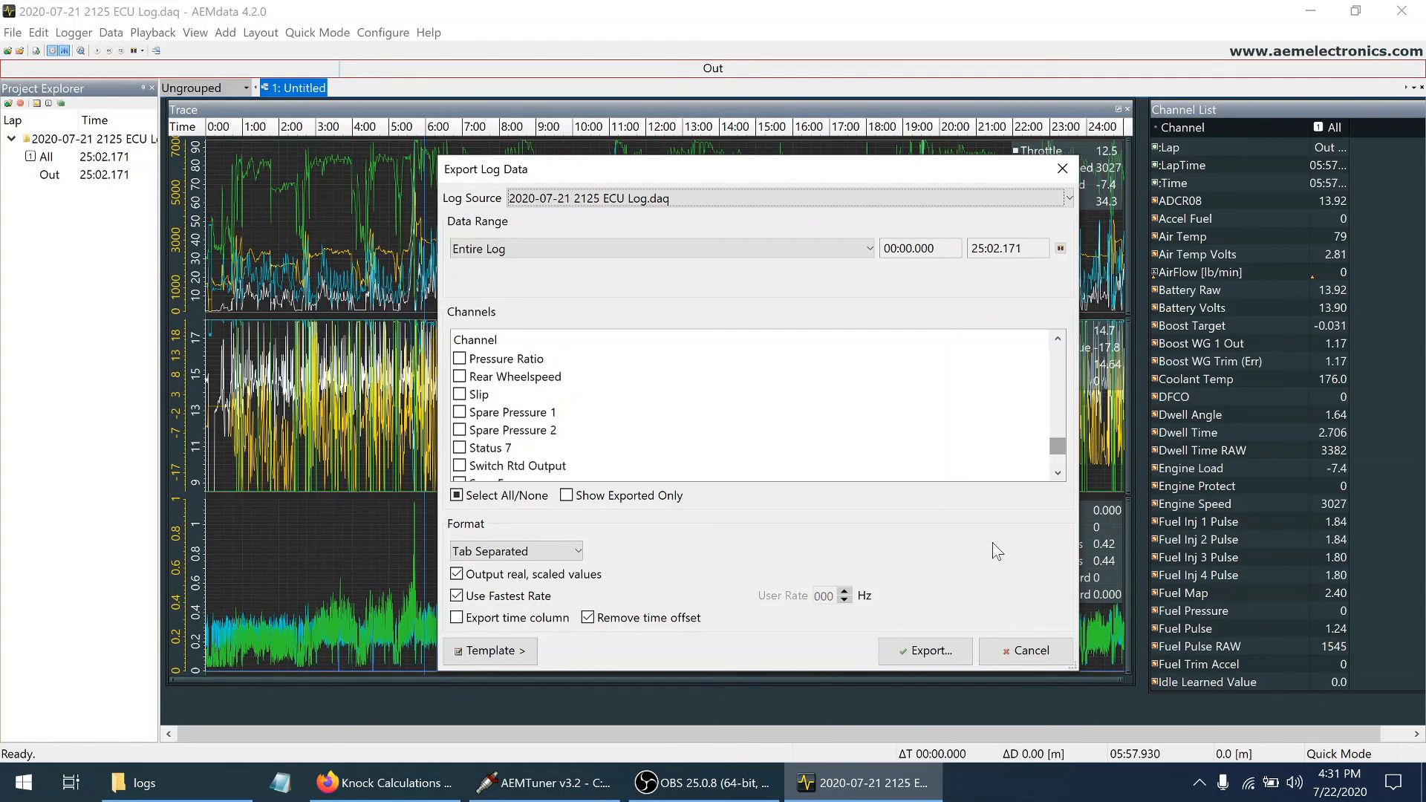
Export the log data to the Desktop as a text file named knockvoltexport
{"action": "left_click", "coordinate": [922, 653]}
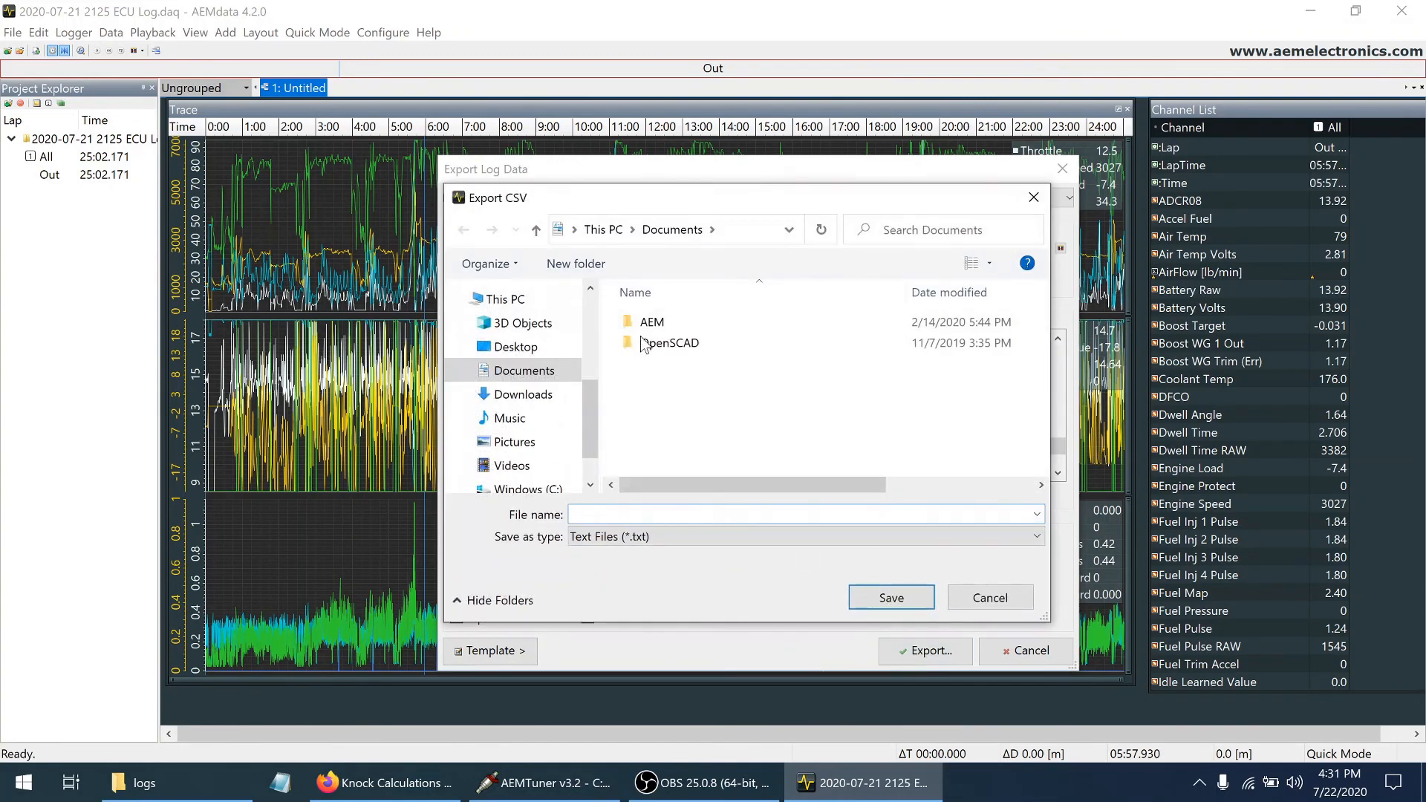
{"action": "left_click", "coordinate": [516, 347]}
{"action": "left_click", "coordinate": [600, 514]}
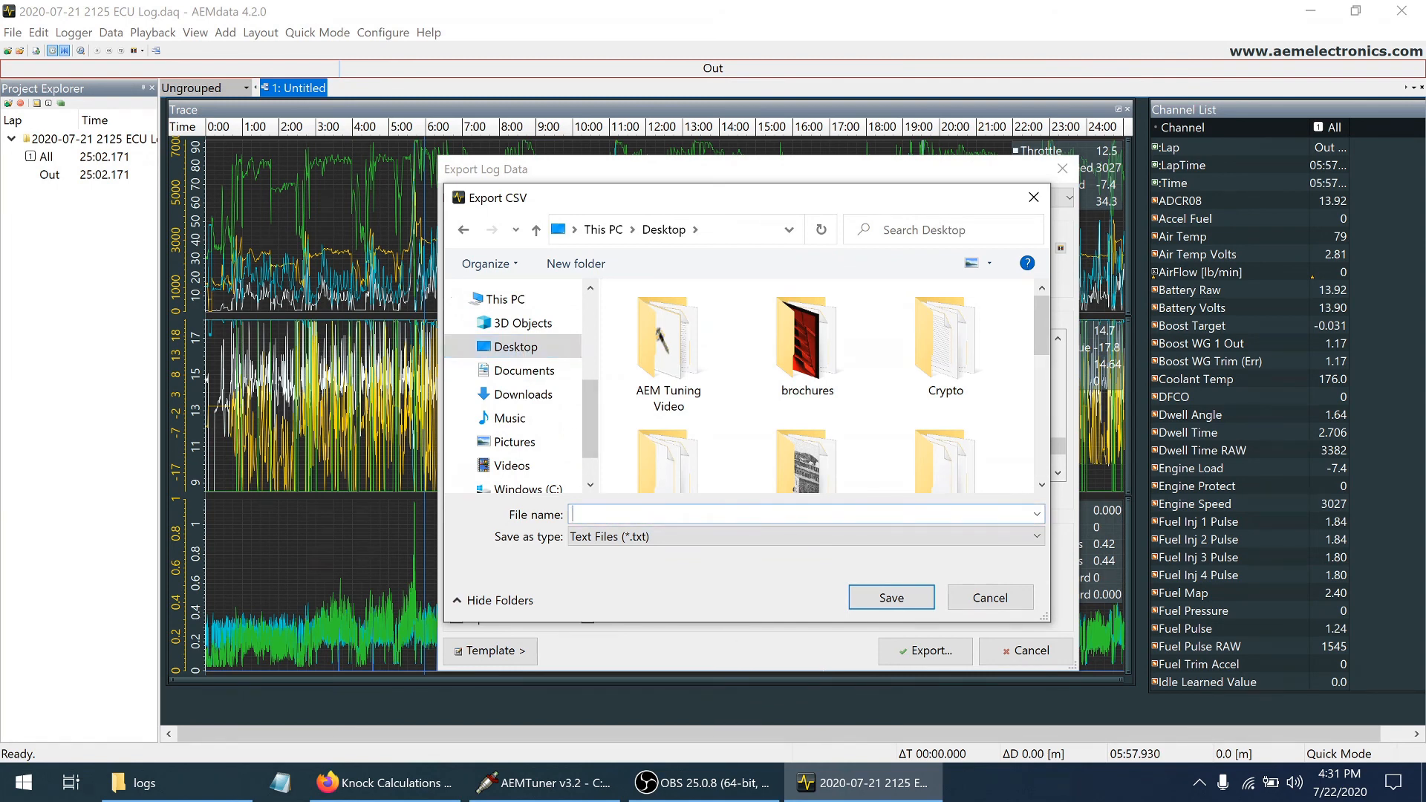
{"action": "type", "text": "knockvoltexport"}
{"action": "left_click", "coordinate": [914, 602]}
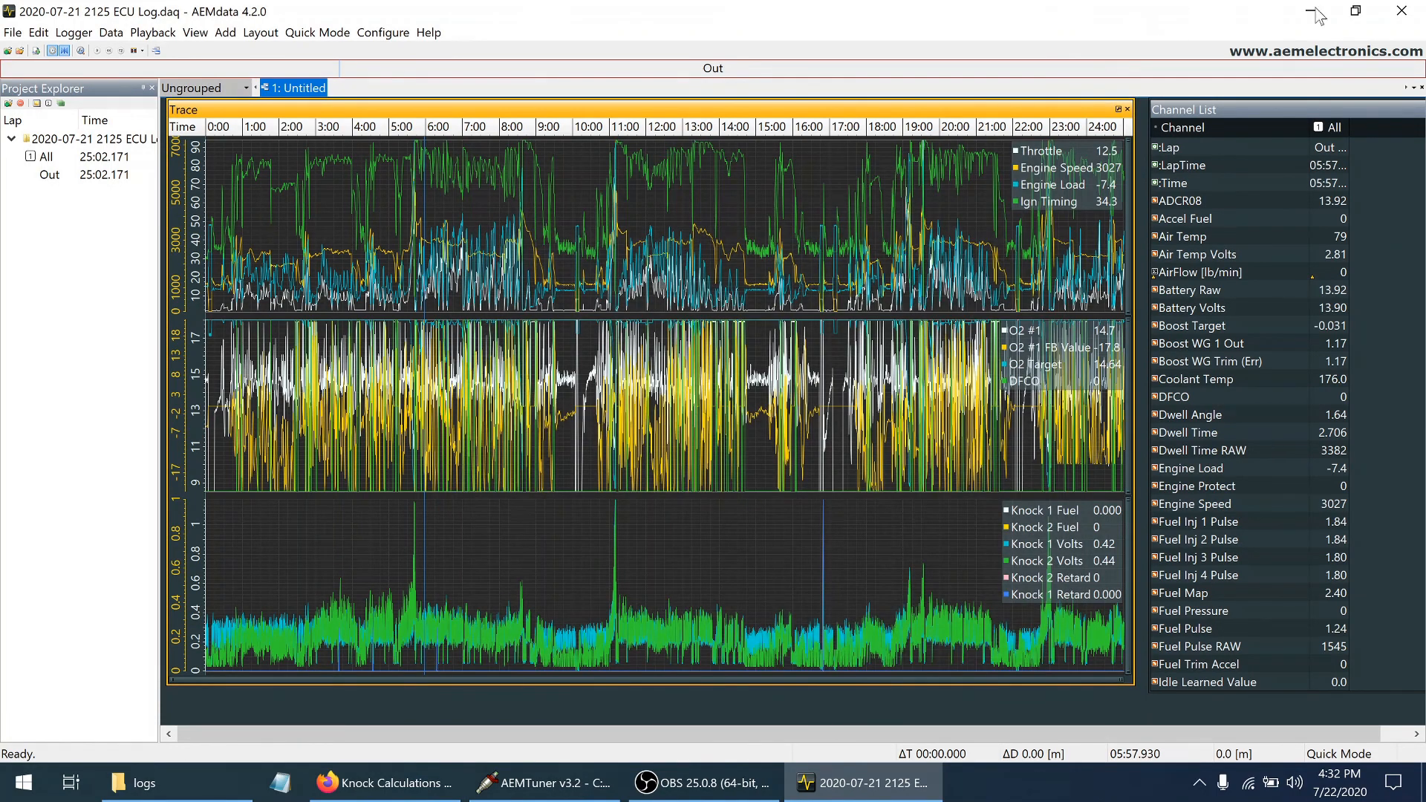
Close AEMdata and open the knockvoltexport file from the desktop in Notepad to examine its exported rows
{"action": "left_click", "coordinate": [1402, 11]}
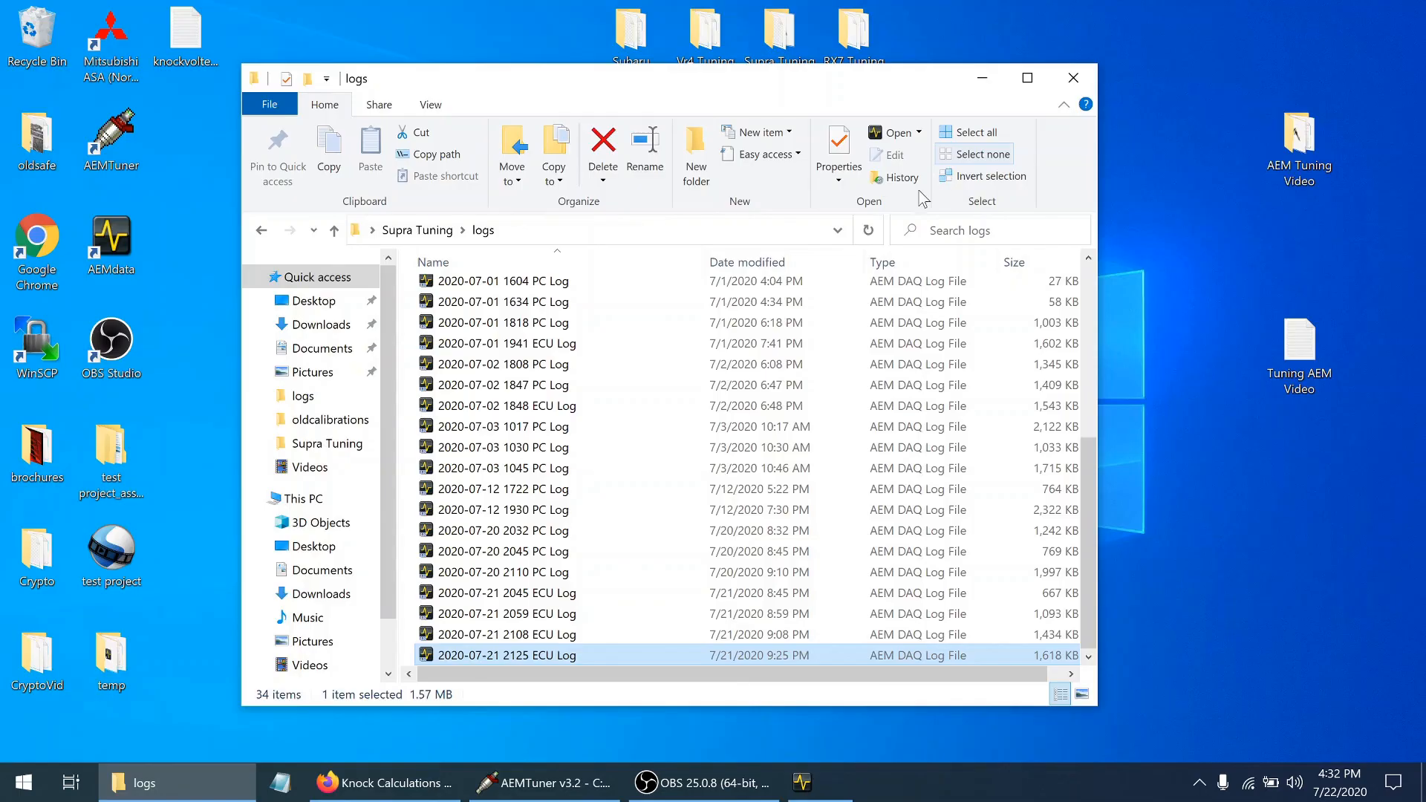
{"action": "left_click", "coordinate": [982, 77]}
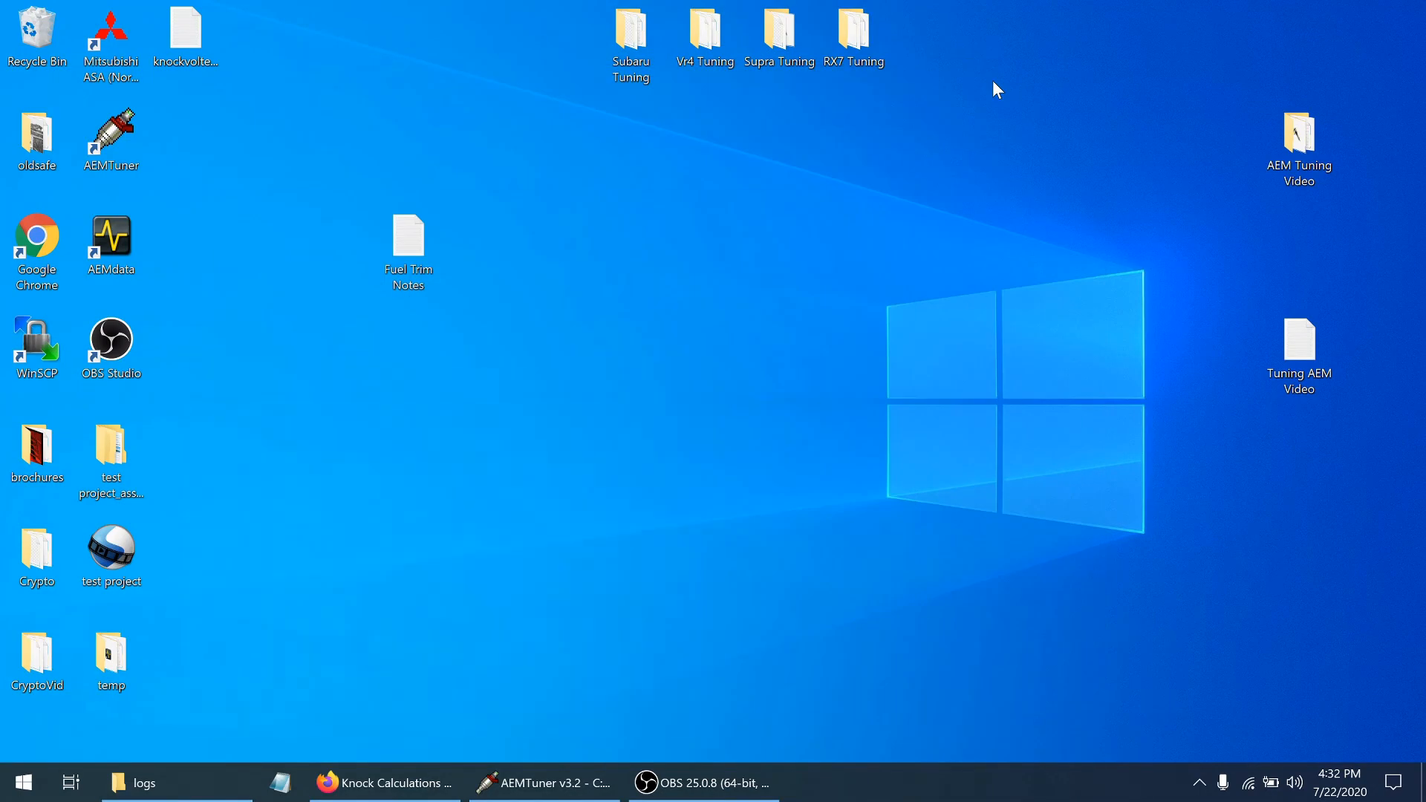
{"action": "double_click", "coordinate": [183, 33]}
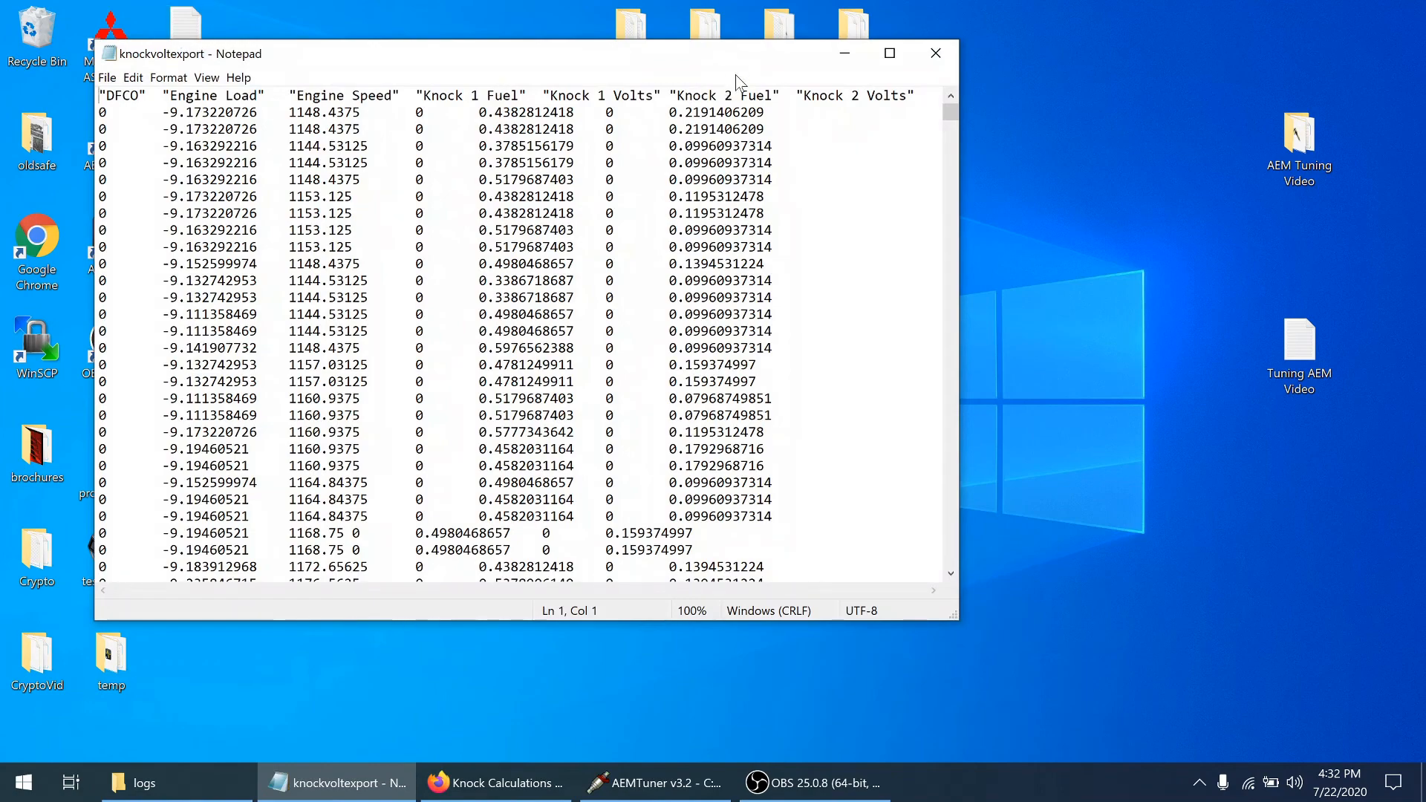
{"action": "double_click", "coordinate": [755, 55]}
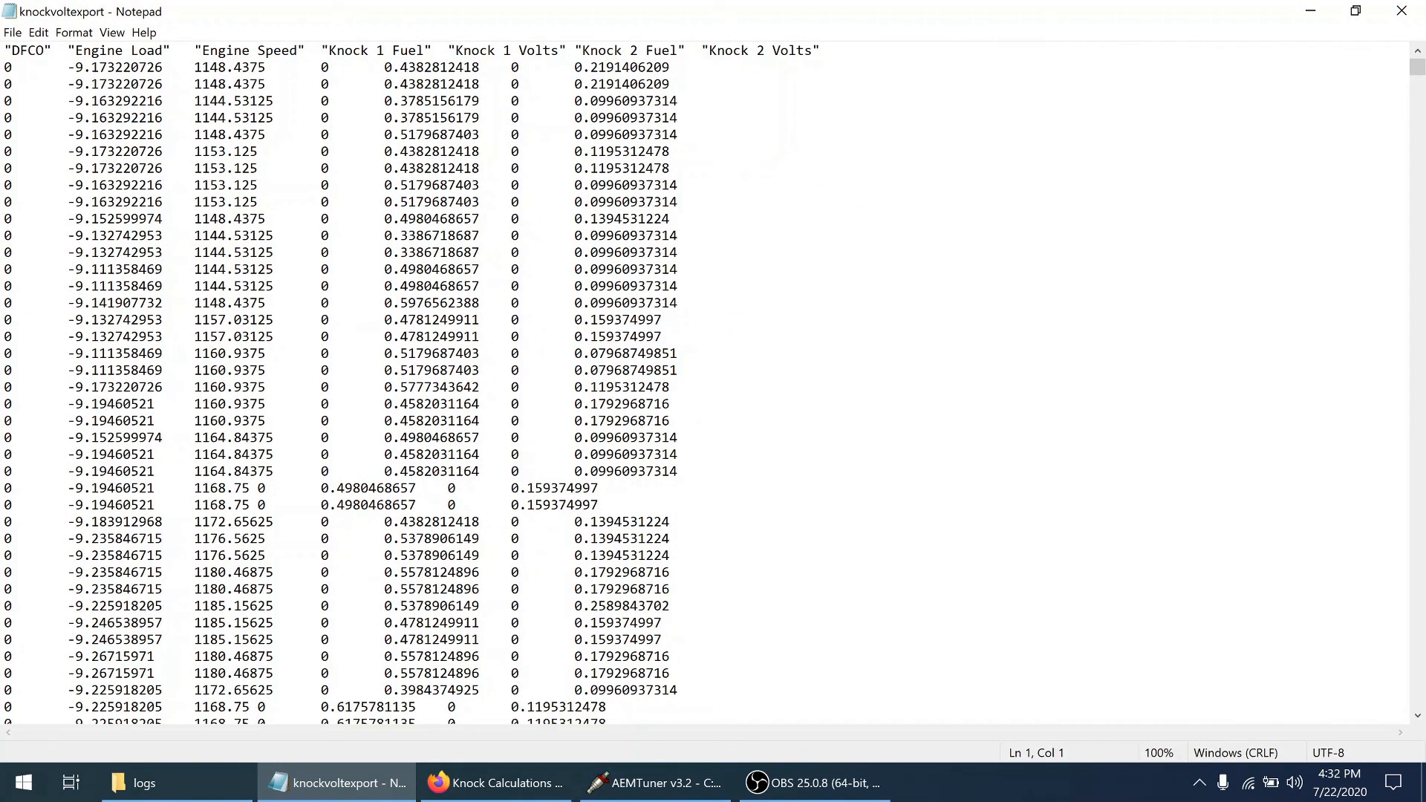
{"action": "left_click_drag", "start_coordinate": [202, 100], "coordinate": [661, 623]}
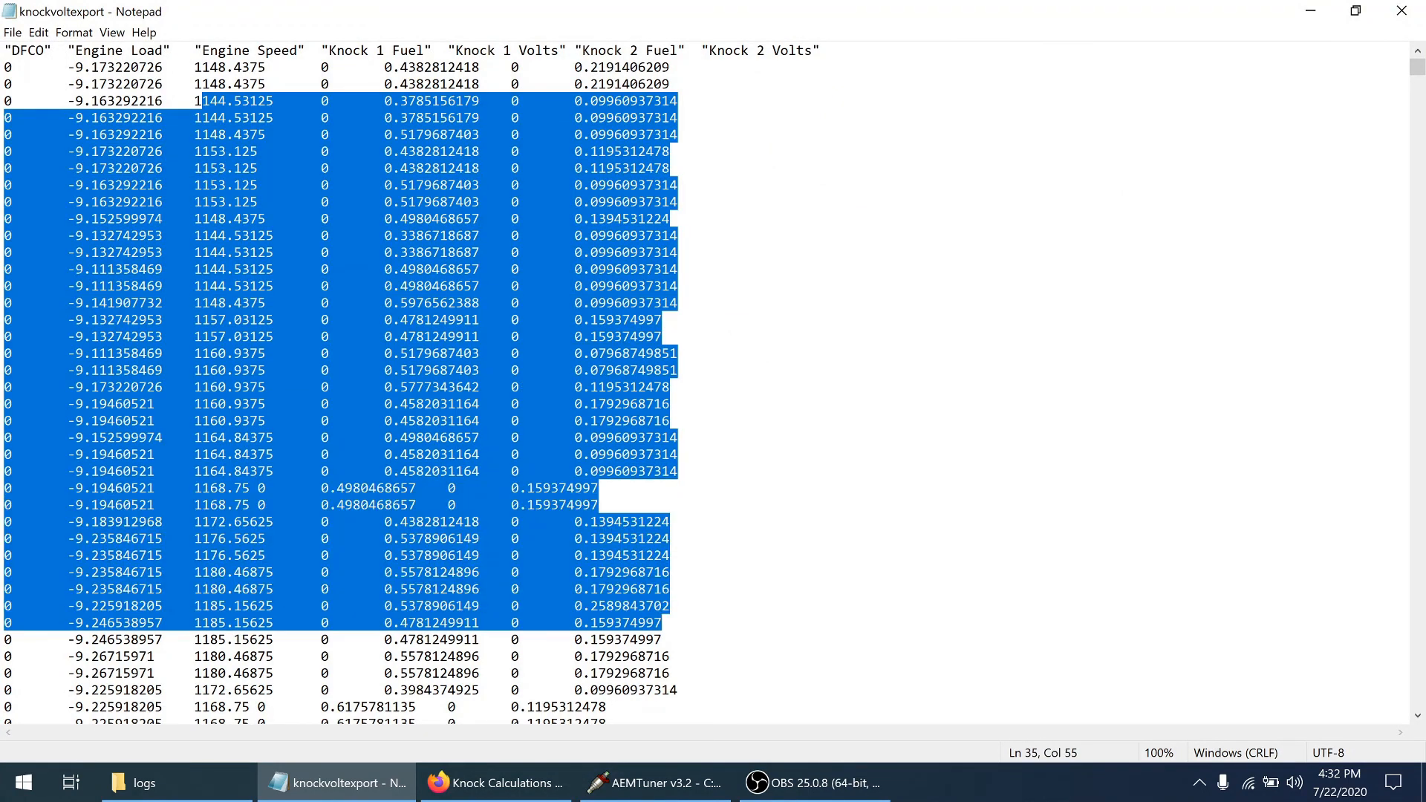
Switch to the Knock Calculations spreadsheet to view the log columns, and check the Knock Sensor Cal curve in AEMTuner
{"action": "mouse_move", "coordinate": [518, 787]}
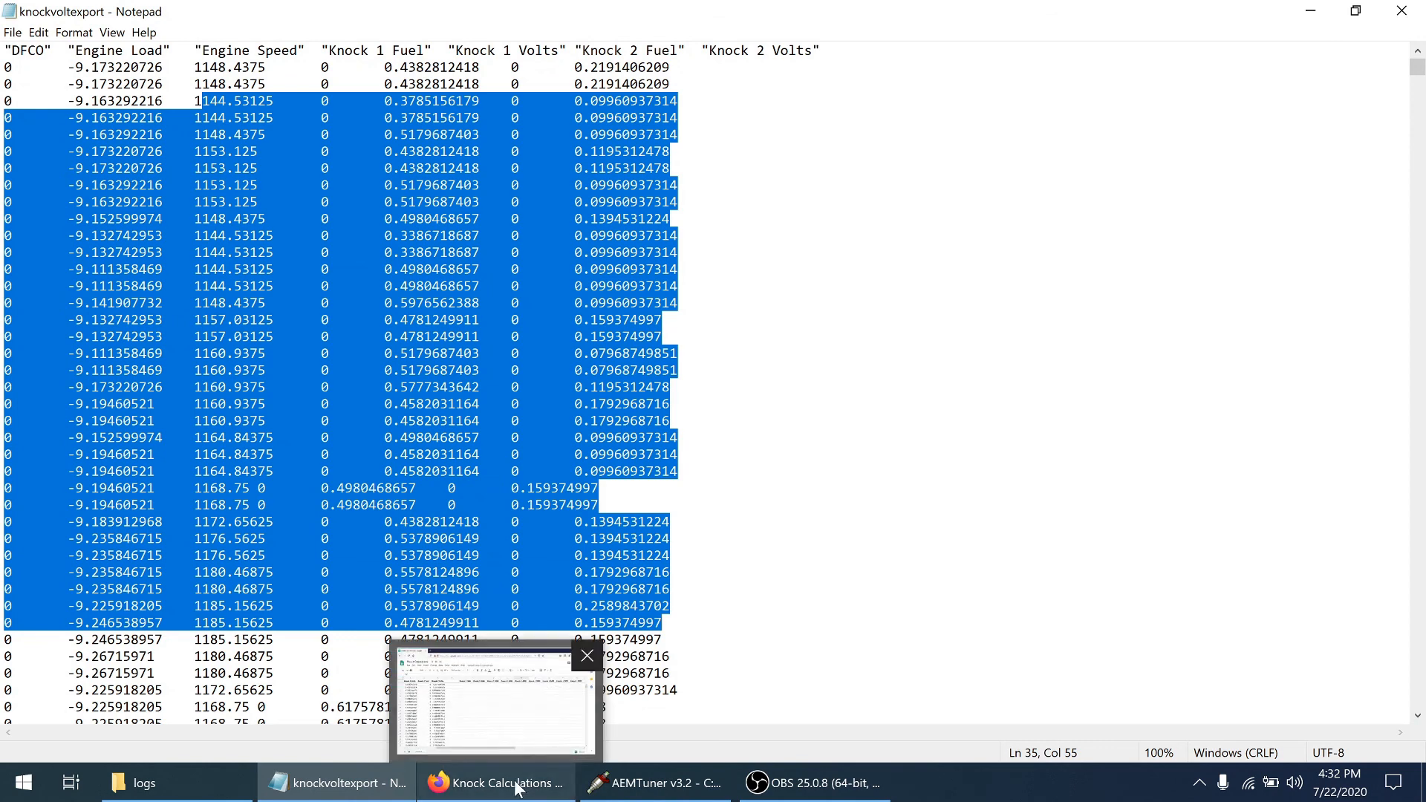
{"action": "left_click", "coordinate": [518, 786]}
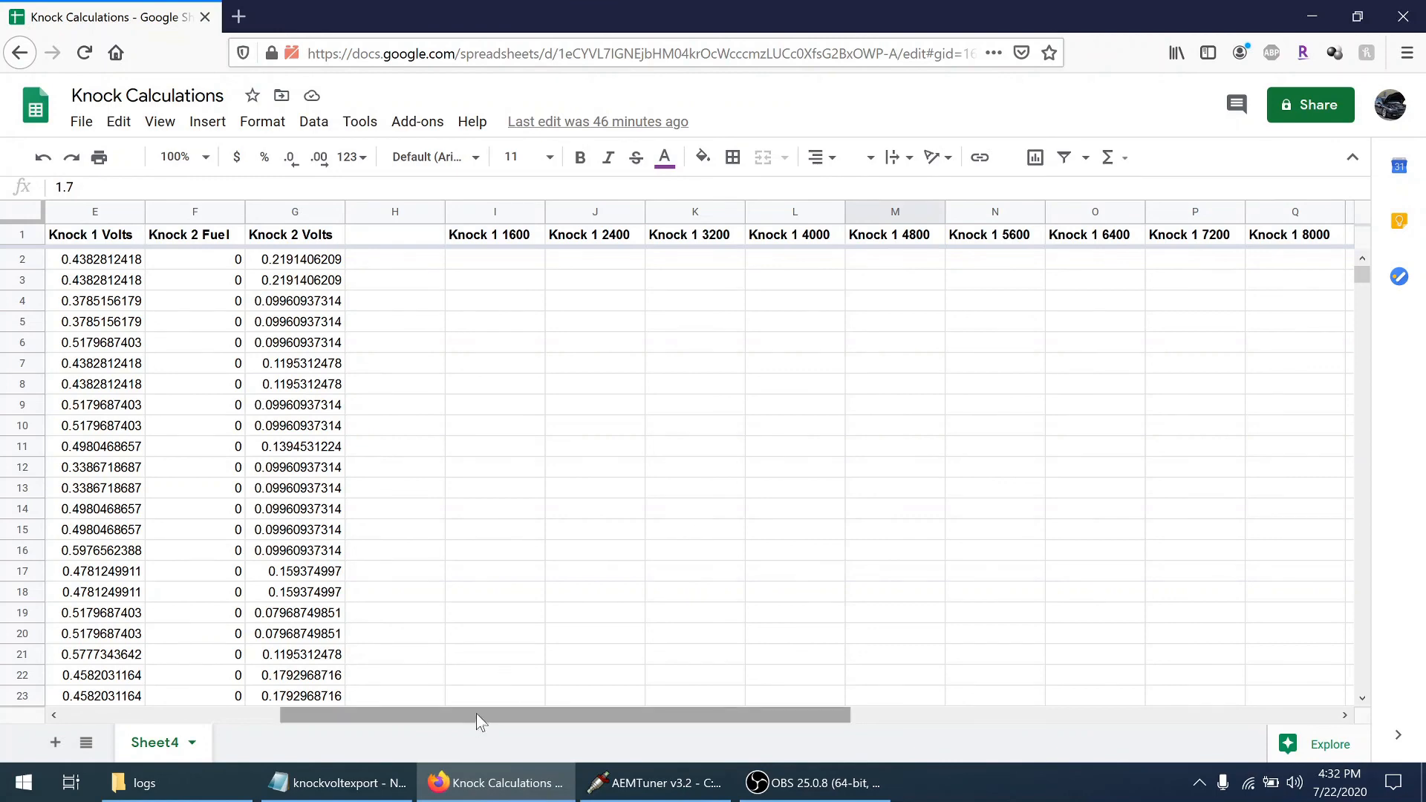
{"action": "left_click_drag", "start_coordinate": [478, 716], "coordinate": [257, 706]}
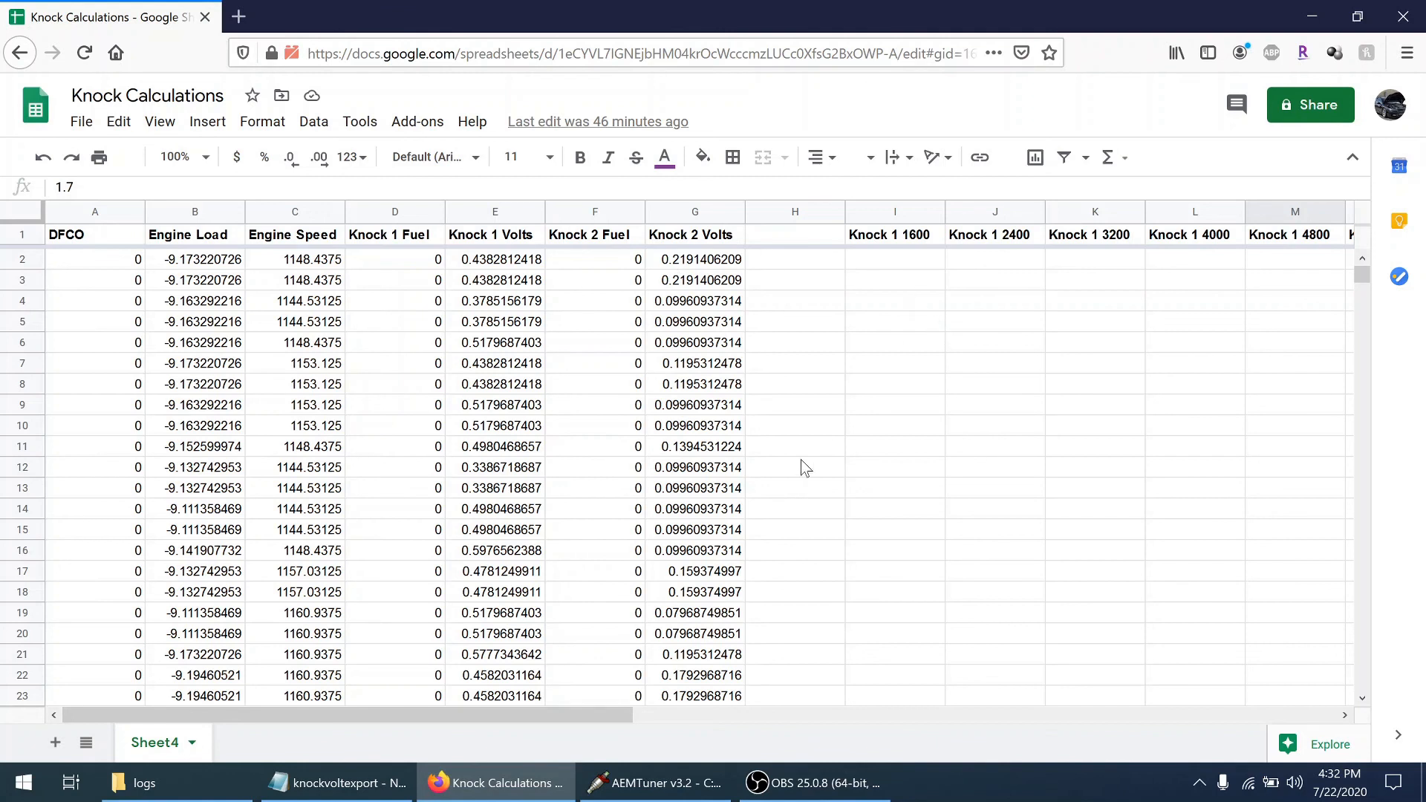
{"action": "left_click", "coordinate": [653, 783]}
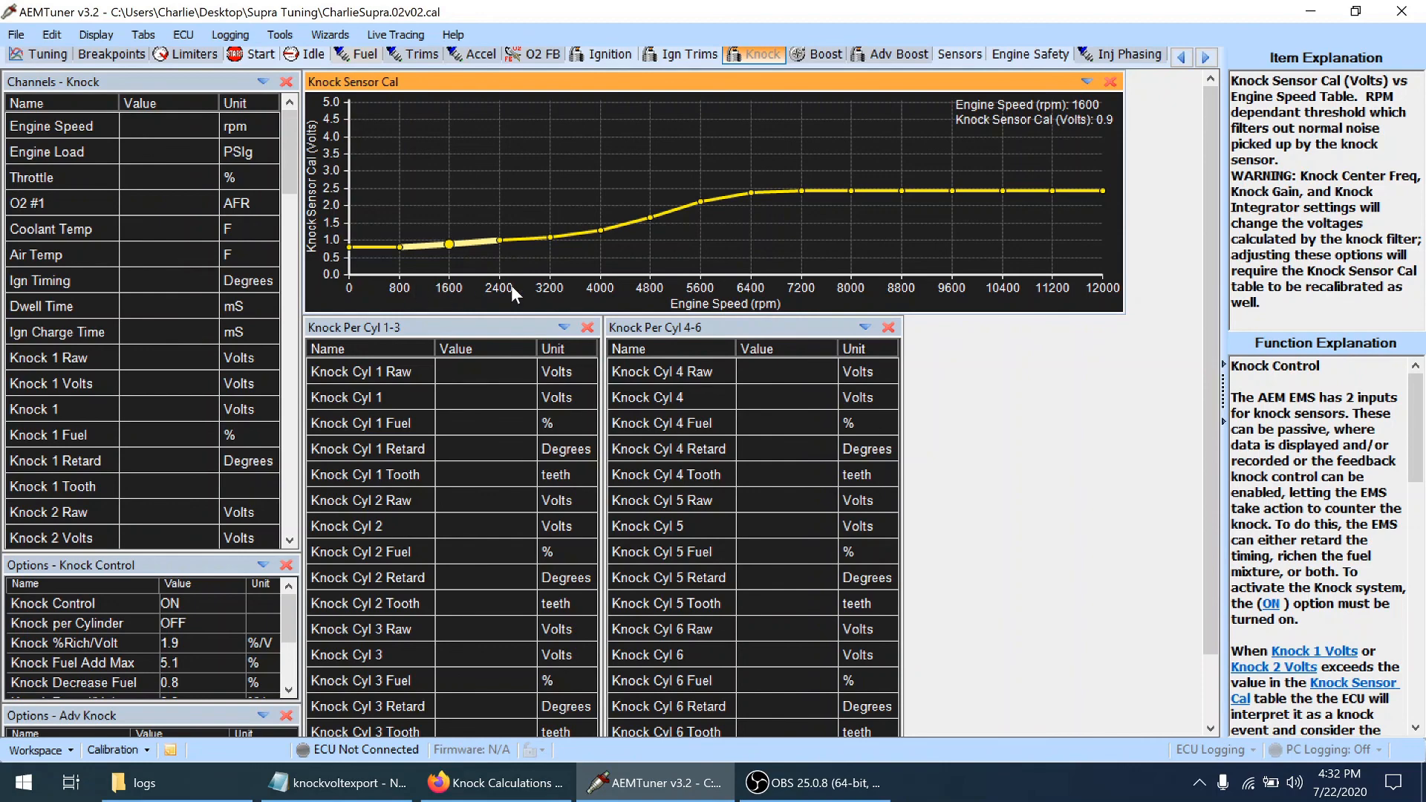
{"action": "left_click", "coordinate": [1313, 12]}
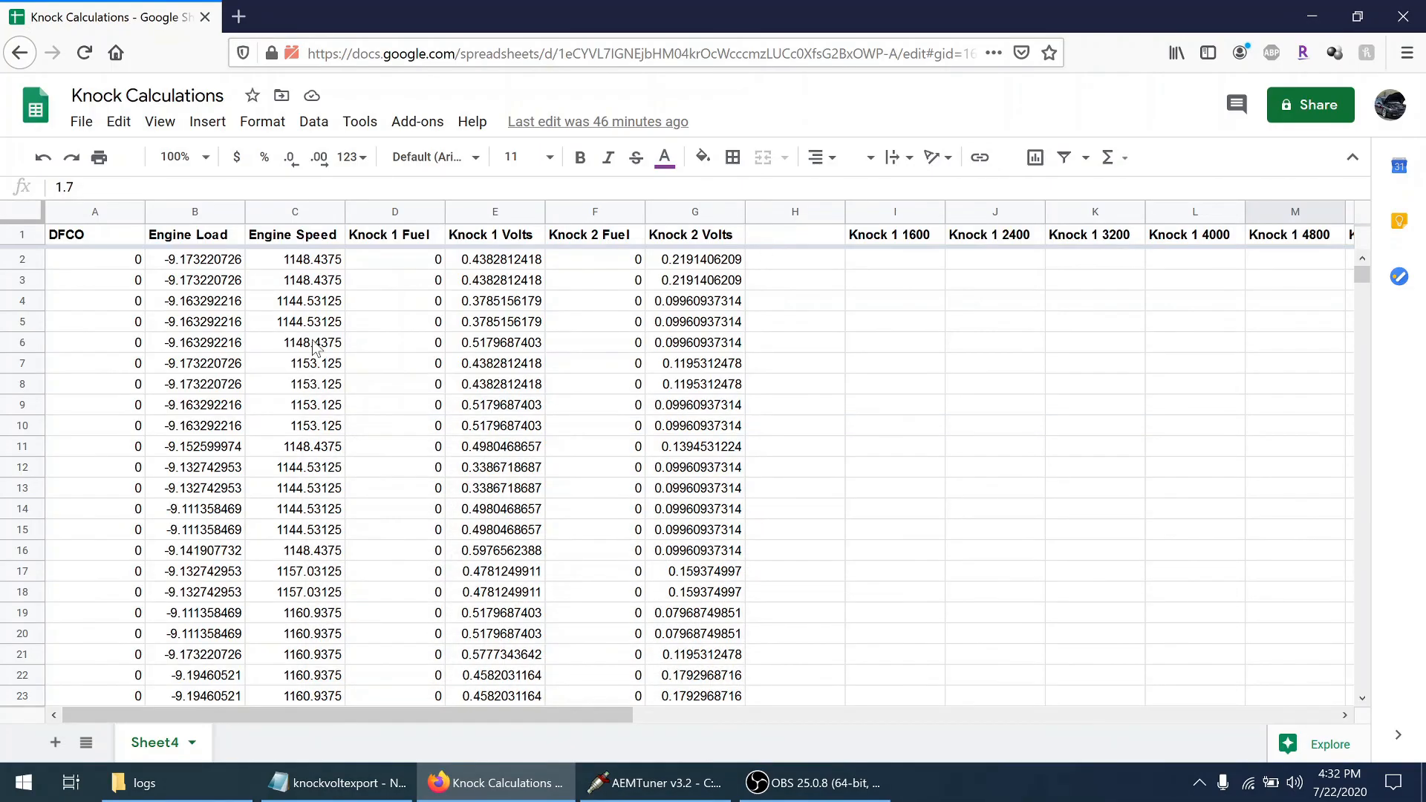
Examine the first Engine Speed and Knock 1 Volts values and the row 2 formulas under Knock 1 1600, 2400 and 3200
{"action": "left_click_drag", "start_coordinate": [295, 265], "coordinate": [306, 299]}
{"action": "left_click_drag", "start_coordinate": [524, 264], "coordinate": [532, 306]}
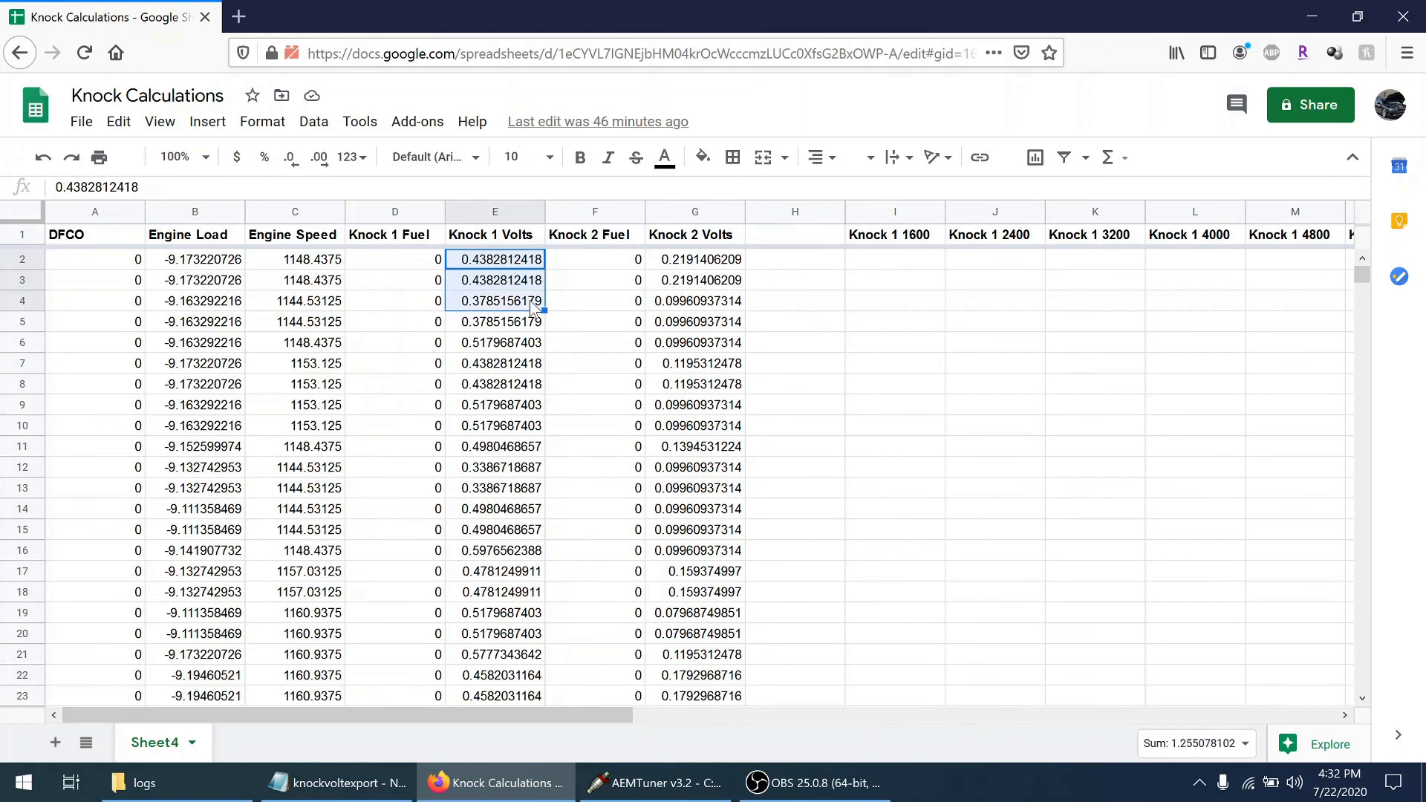
{"action": "left_click", "coordinate": [873, 266]}
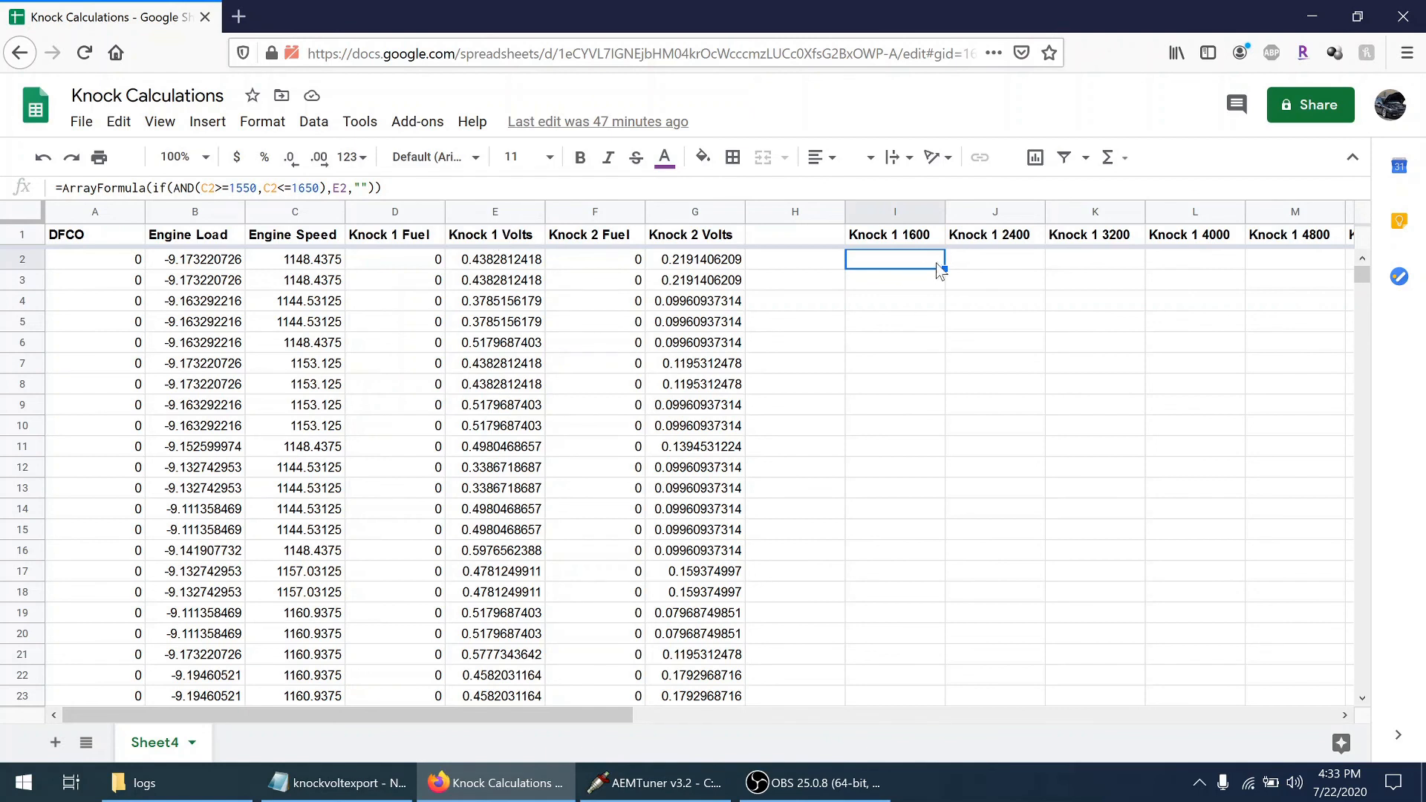
{"action": "left_click", "coordinate": [972, 268]}
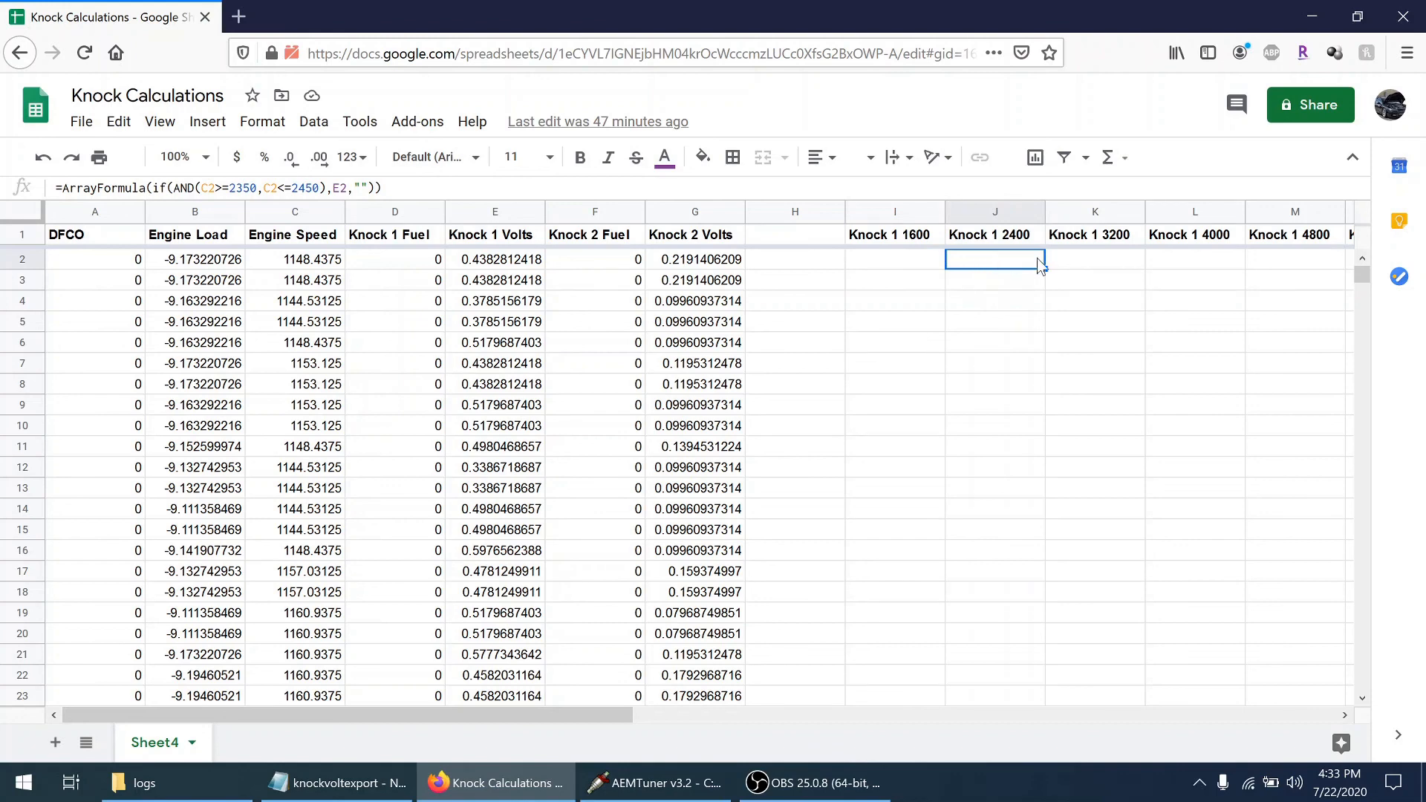
{"action": "left_click", "coordinate": [1070, 264]}
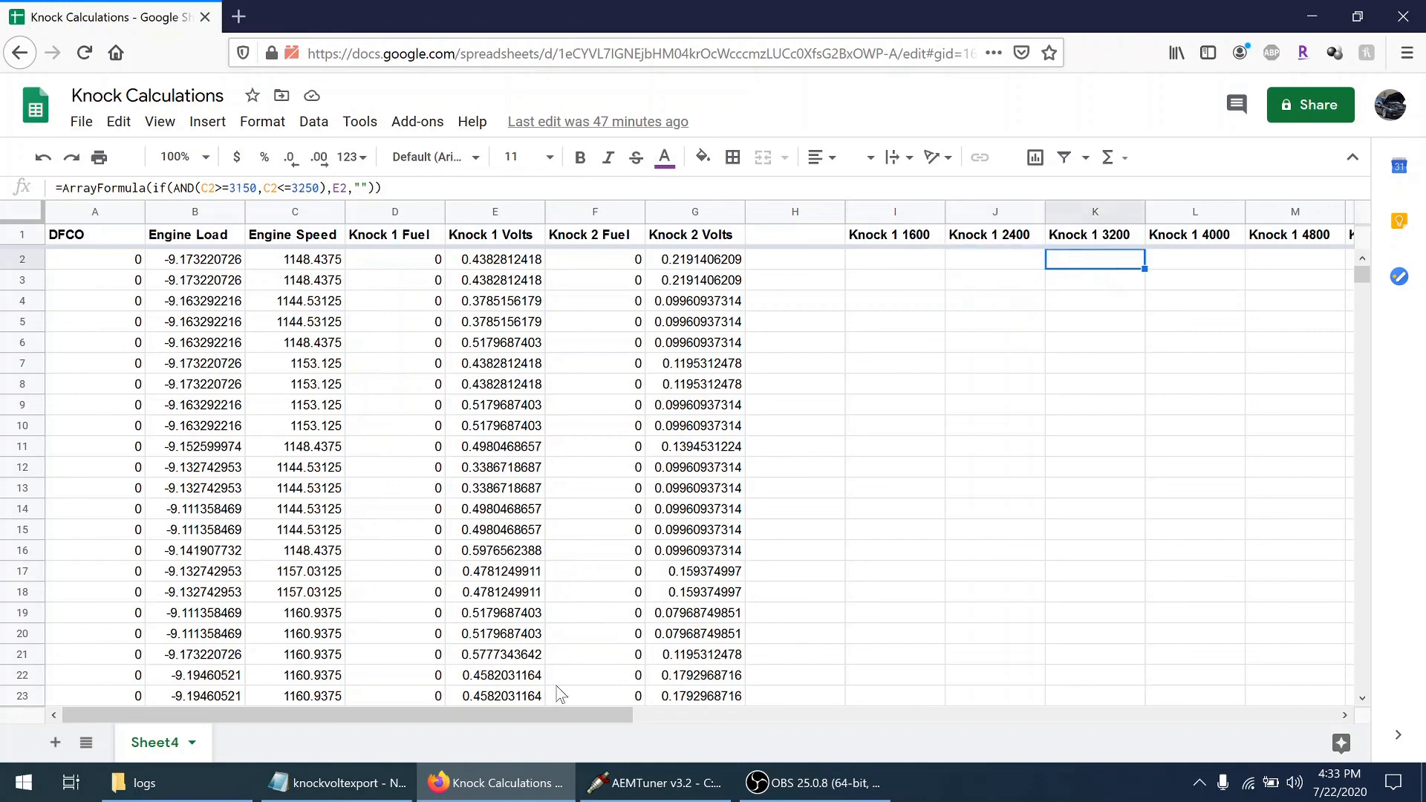
Examine the row 2 rpm-range formulas under Knock 1 4800 and Knock 1 1600
{"action": "left_click_drag", "start_coordinate": [561, 719], "coordinate": [673, 726]}
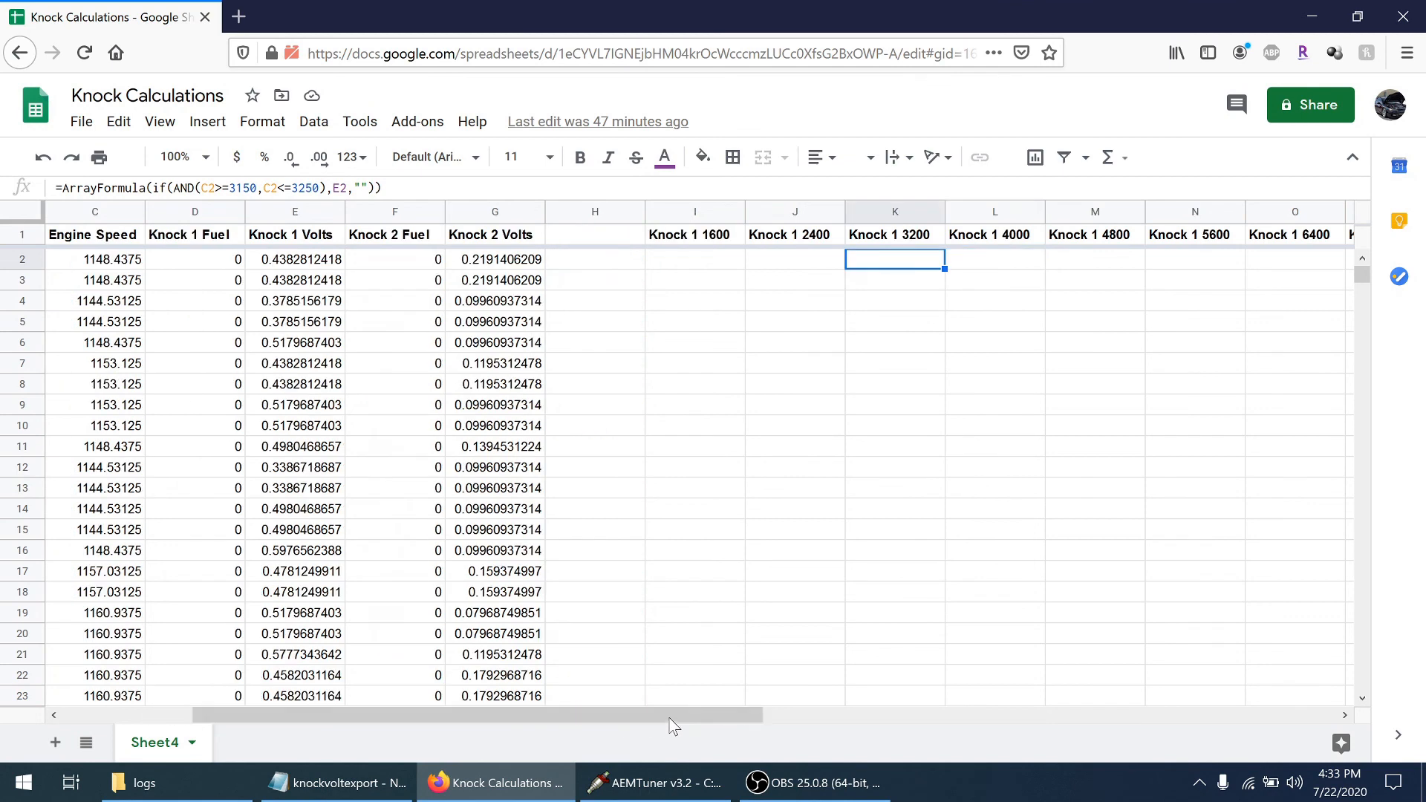
{"action": "left_click", "coordinate": [1052, 261]}
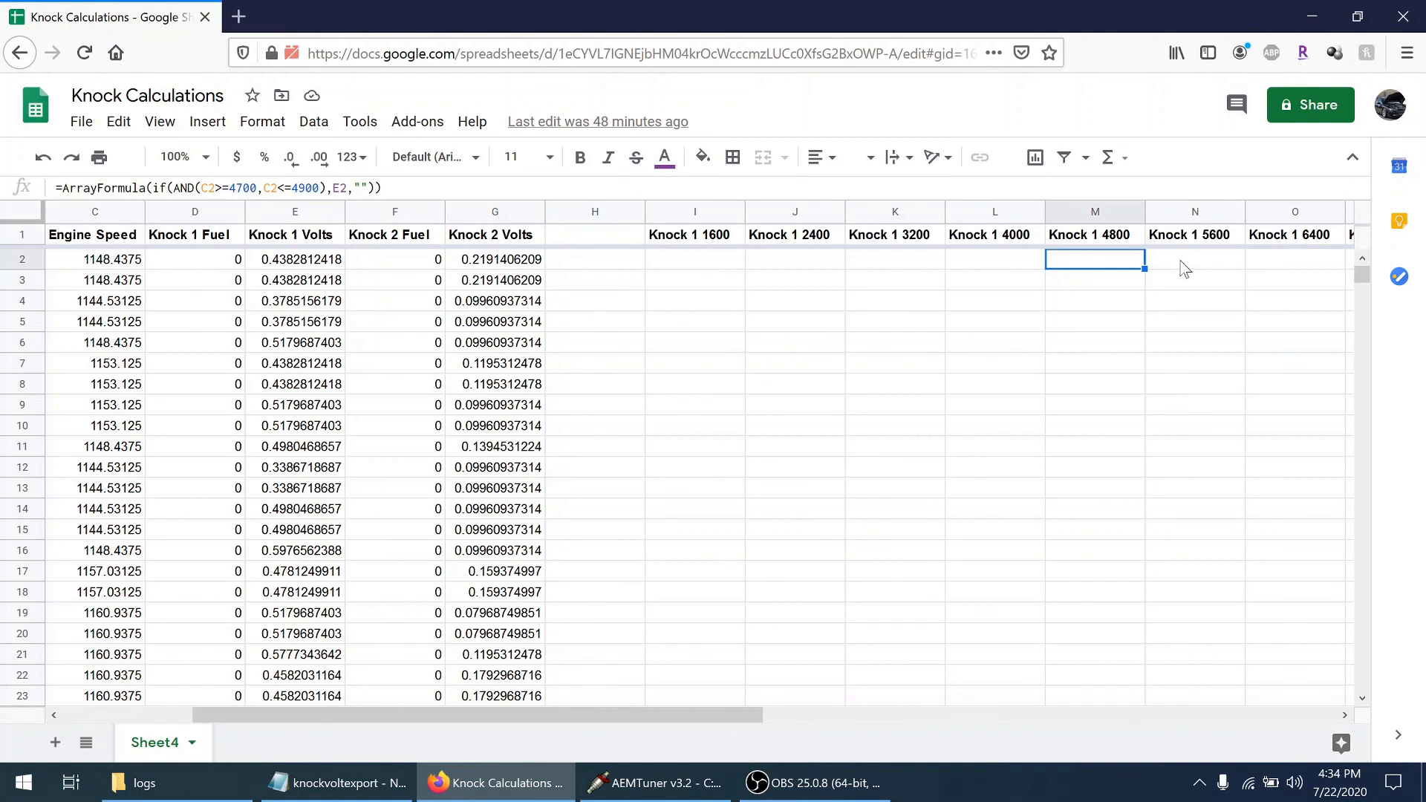
{"action": "left_click", "coordinate": [710, 260]}
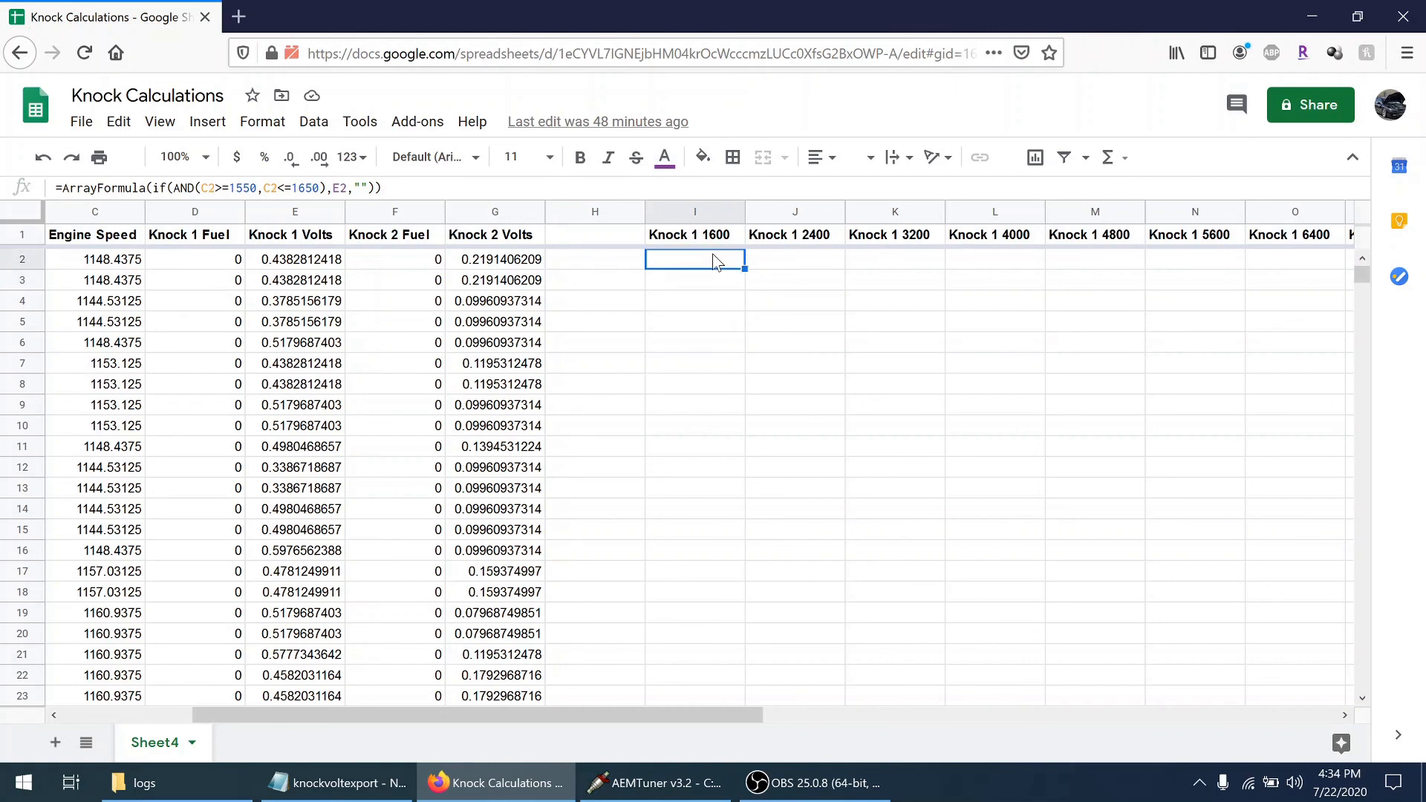
Go to the end of the Knock 1 1600 column and view the summary rows below the log data
{"action": "key", "text": "ctrl+shift+Down"}
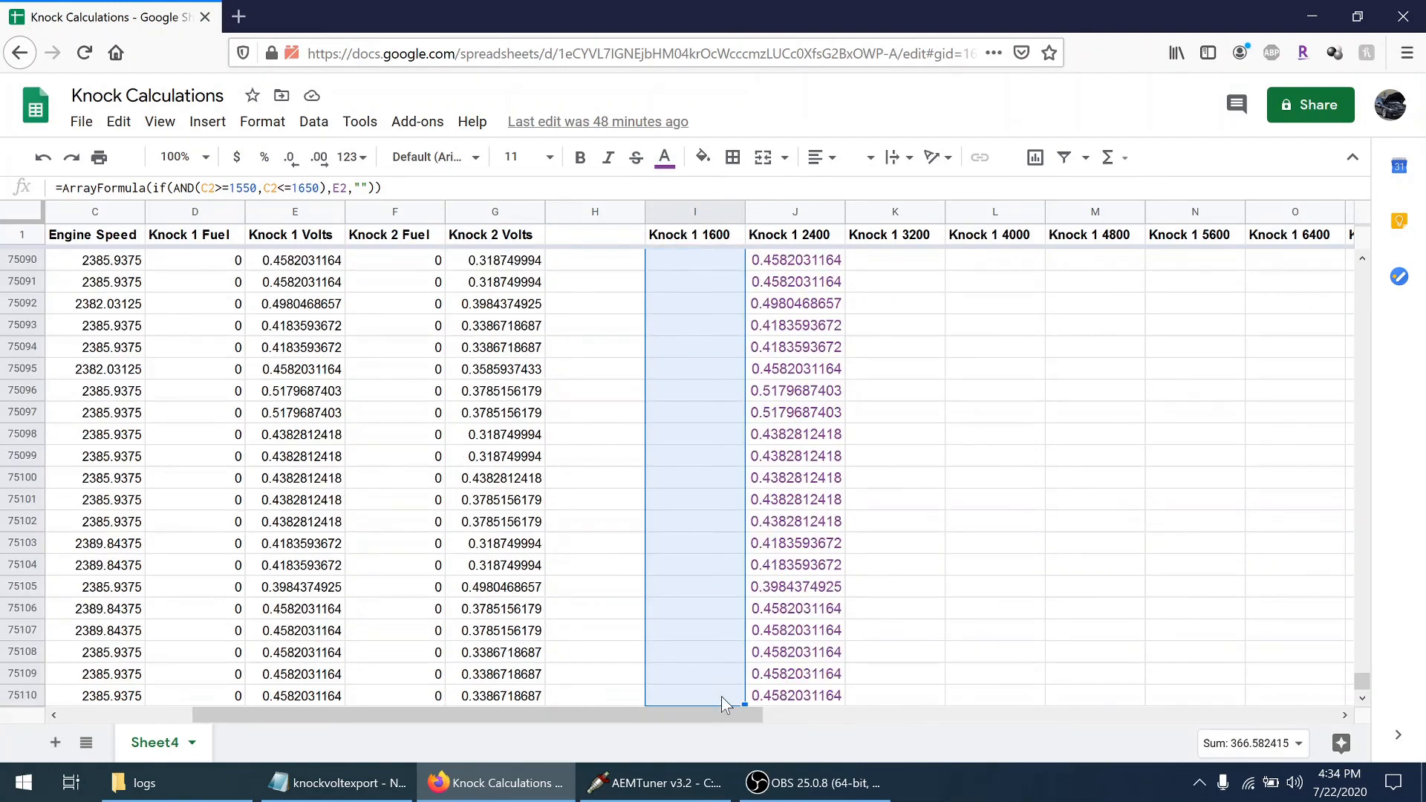
{"action": "left_click", "coordinate": [813, 535]}
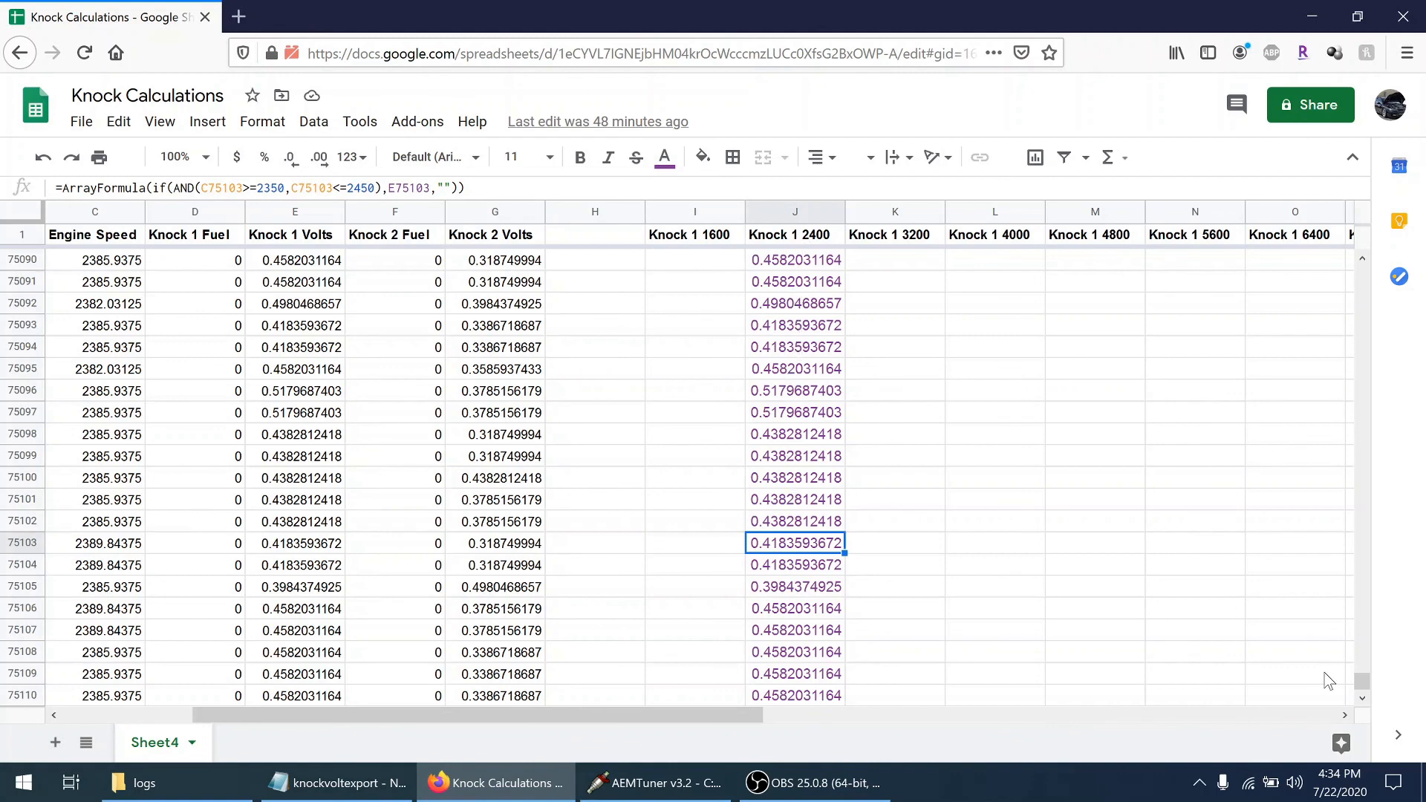
{"action": "left_click", "coordinate": [1364, 701]}
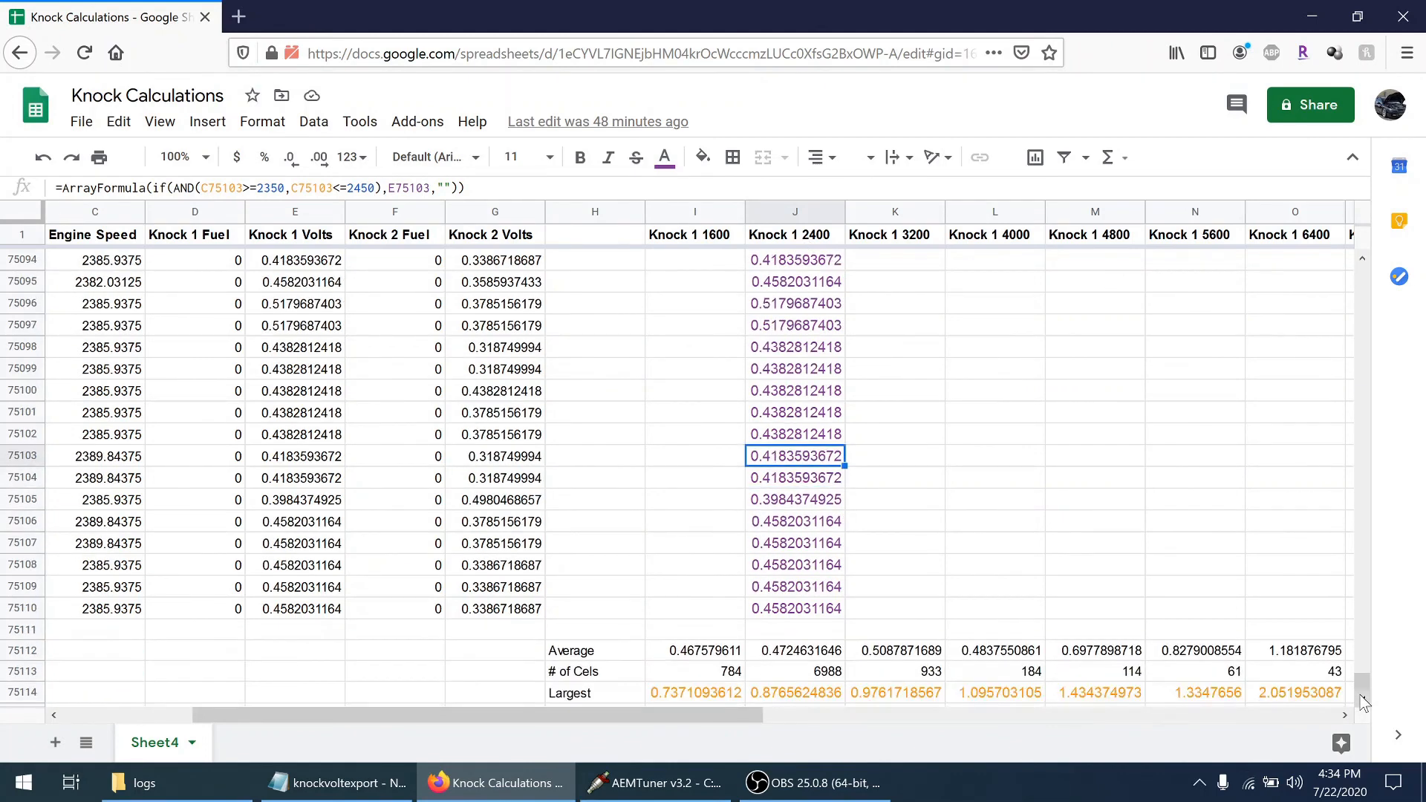
{"action": "left_click", "coordinate": [1364, 701]}
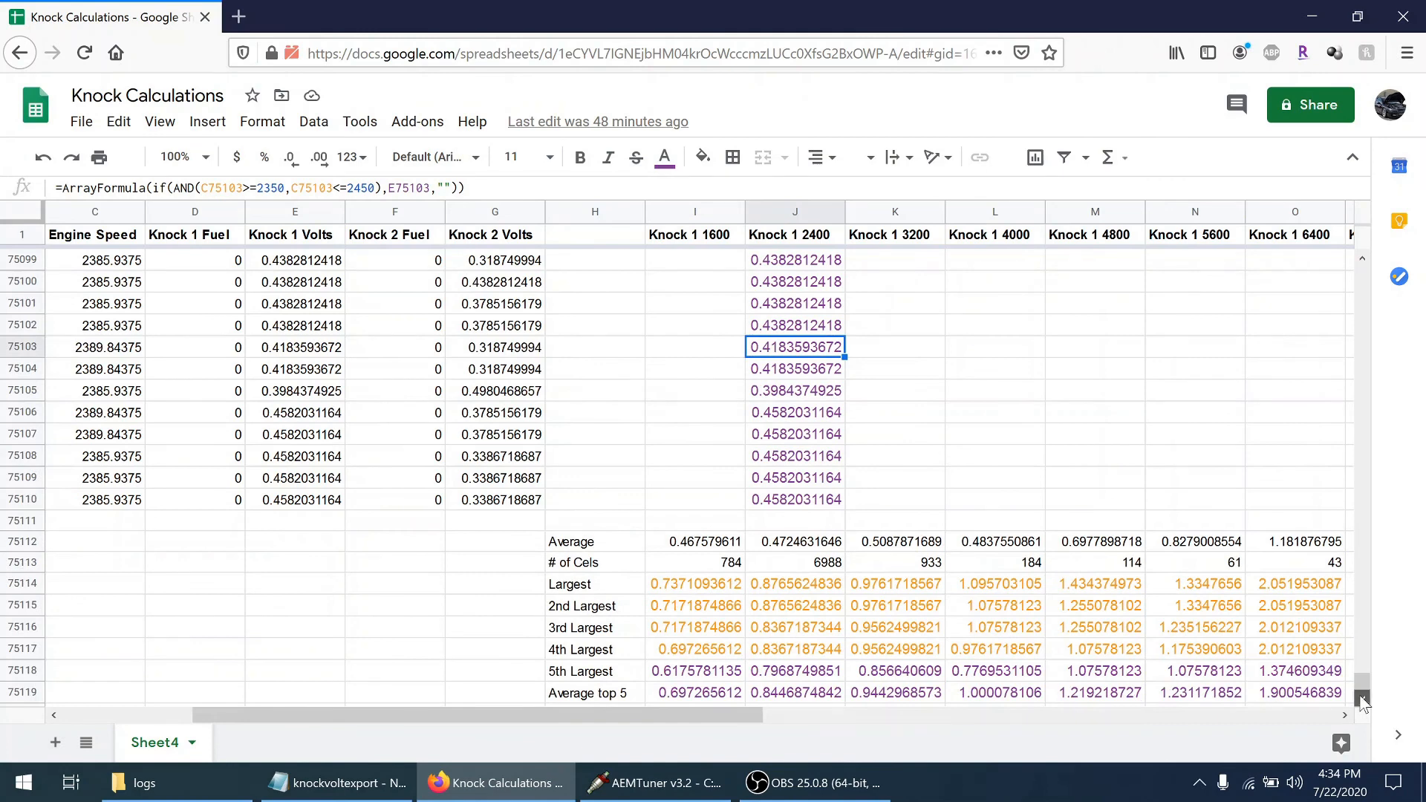
{"action": "left_click", "coordinate": [1364, 700]}
{"action": "left_click", "coordinate": [1364, 701]}
{"action": "left_click", "coordinate": [1364, 701]}
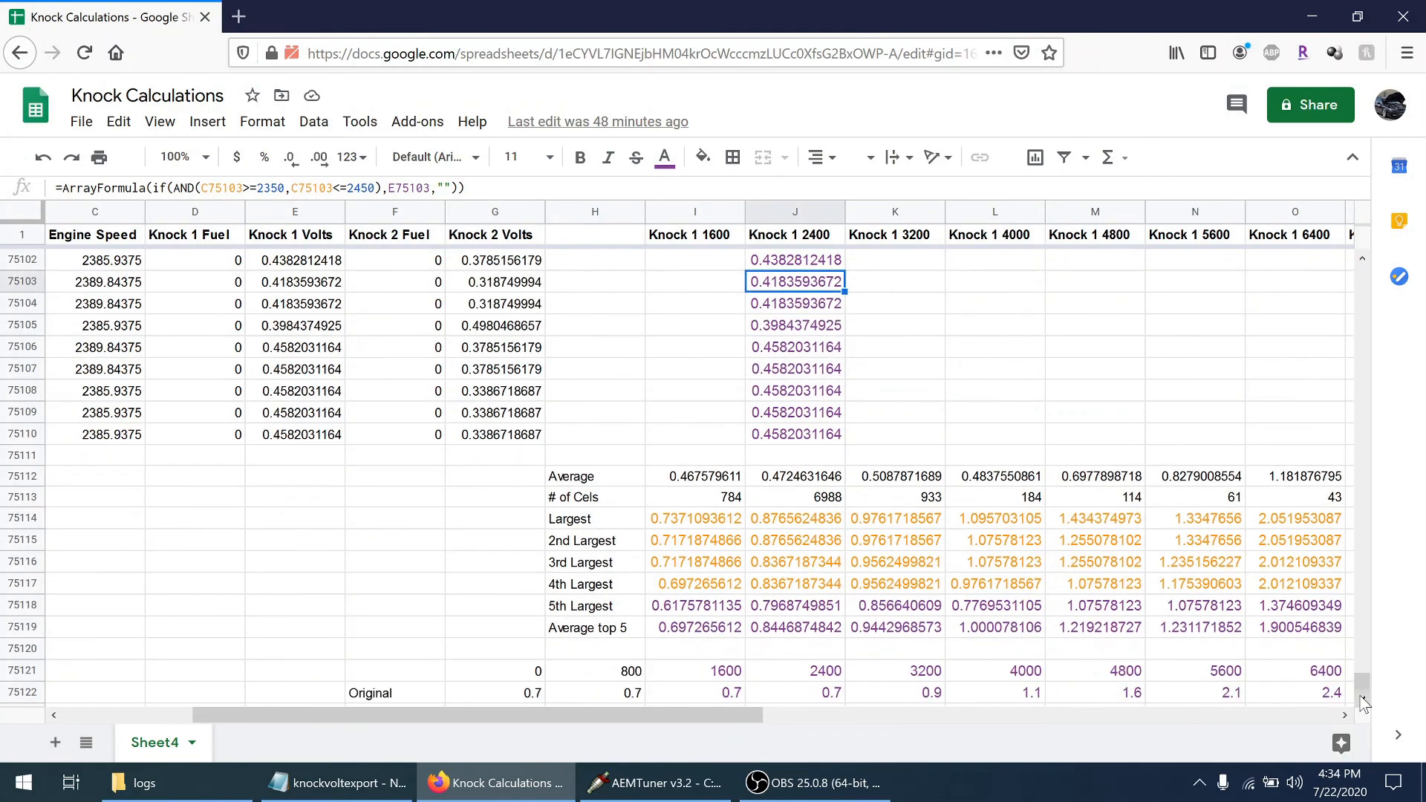
{"action": "left_click", "coordinate": [1364, 701]}
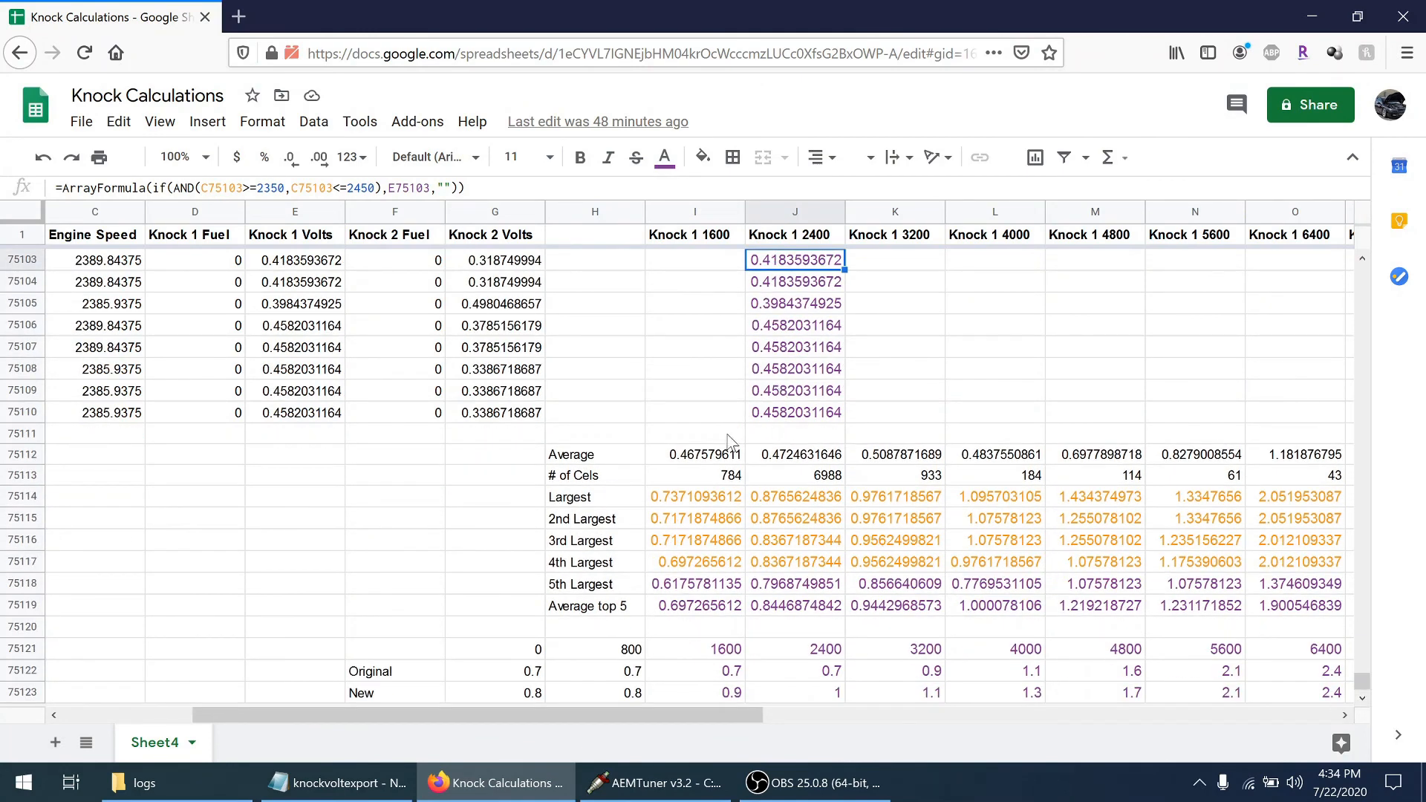
Examine the Average formulas for Knock 1 1600, 2400 and 3200 and the # of Cels formula for Knock 1 1600
{"action": "left_click", "coordinate": [681, 456]}
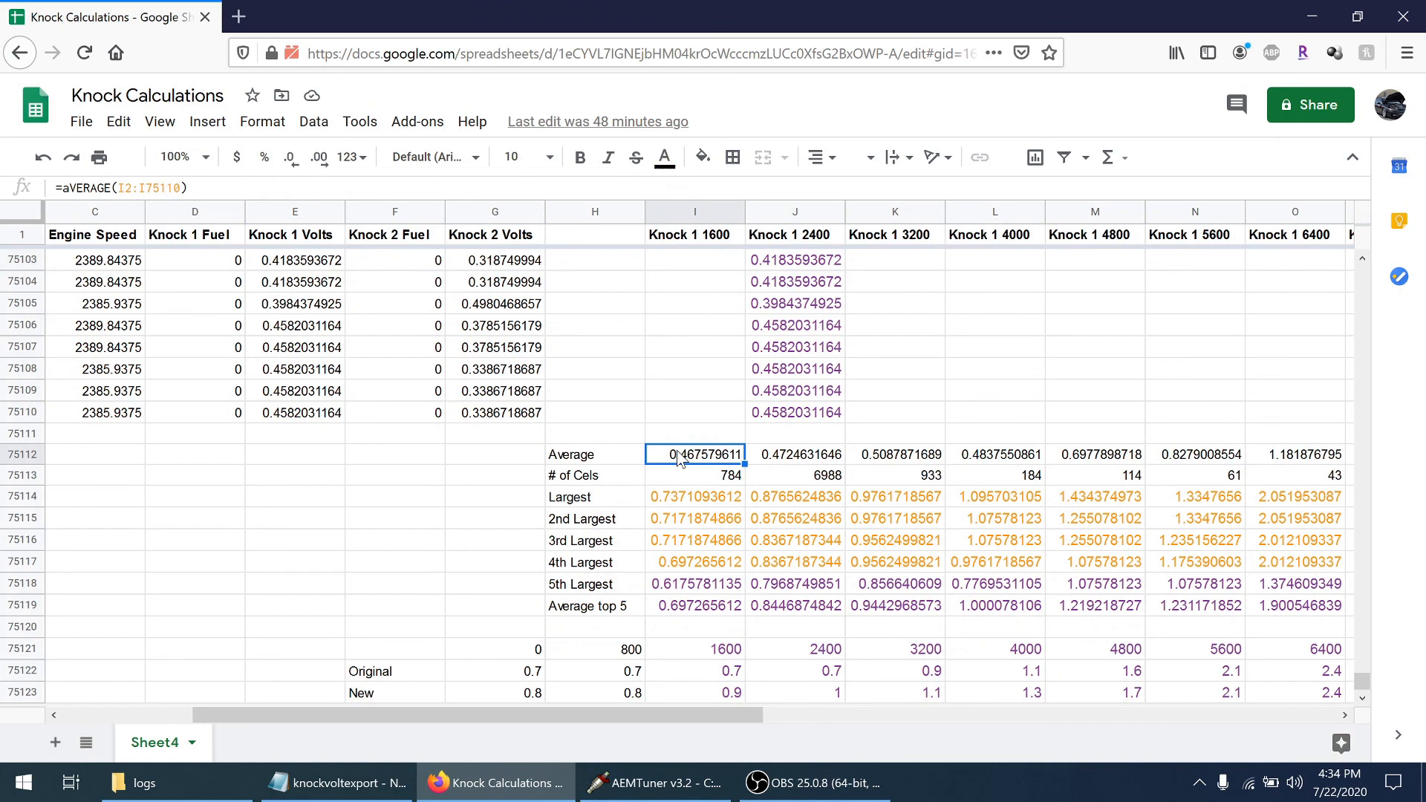
{"action": "left_click", "coordinate": [769, 459]}
{"action": "left_click", "coordinate": [912, 457]}
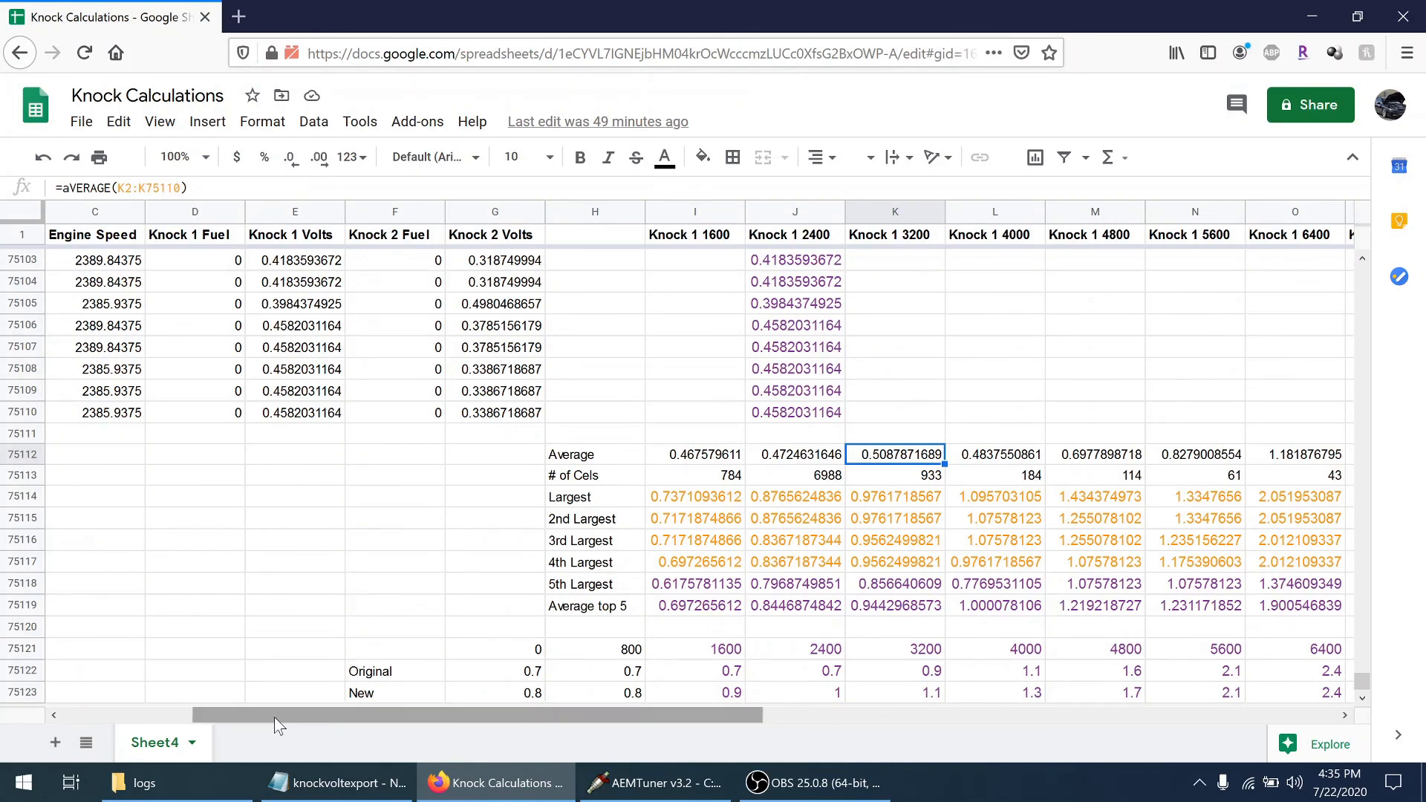
{"action": "left_click_drag", "start_coordinate": [274, 716], "coordinate": [144, 716]}
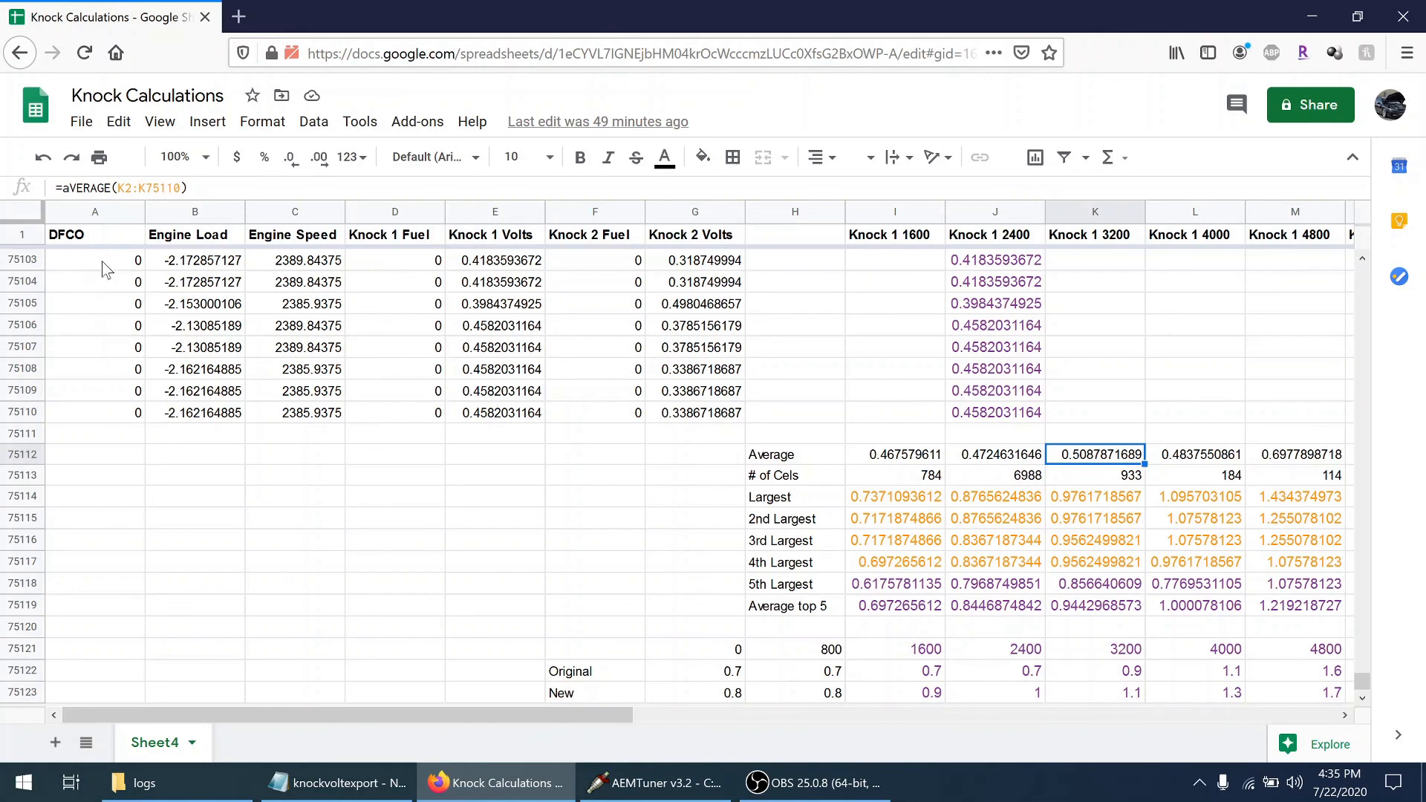
{"action": "left_click_drag", "start_coordinate": [520, 716], "coordinate": [645, 727]}
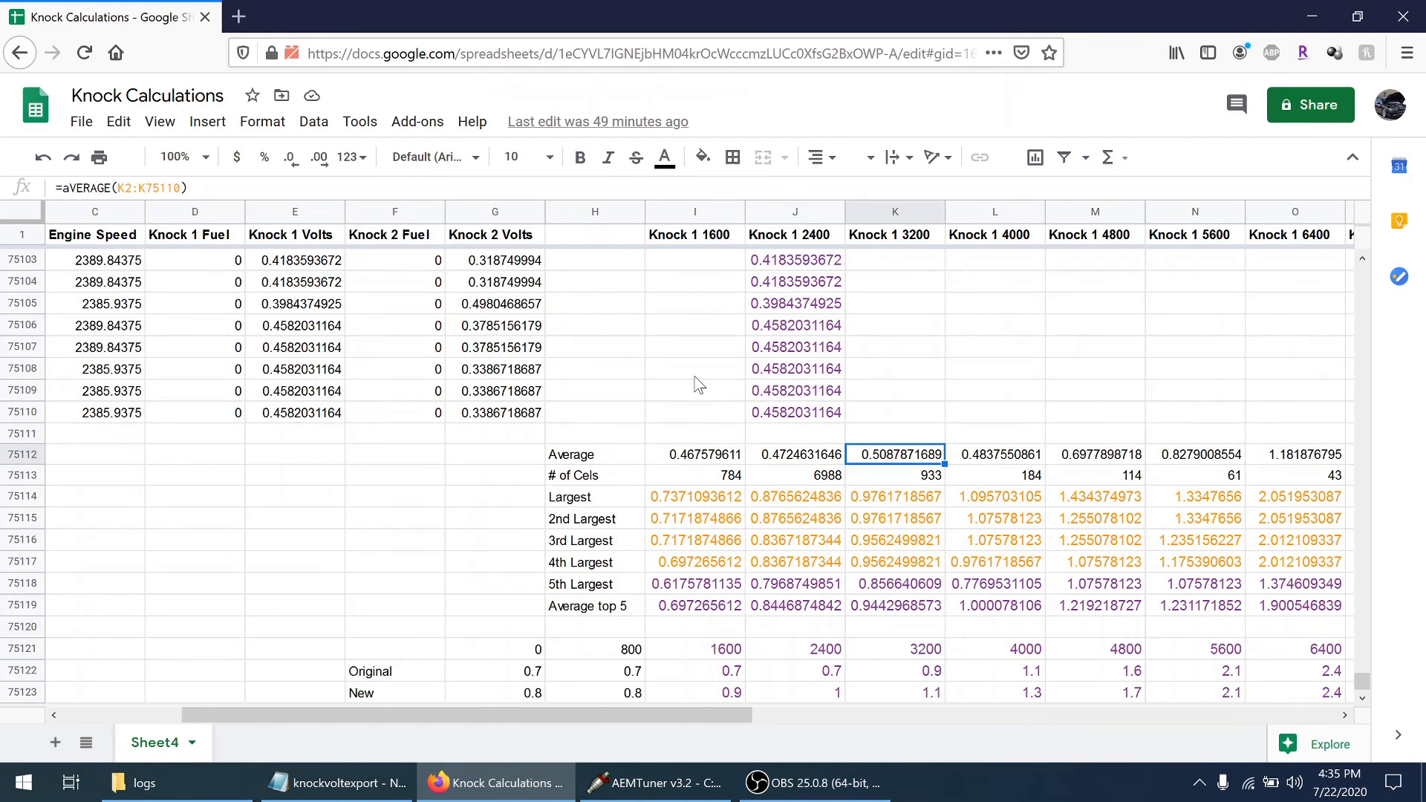
{"action": "left_click", "coordinate": [724, 479]}
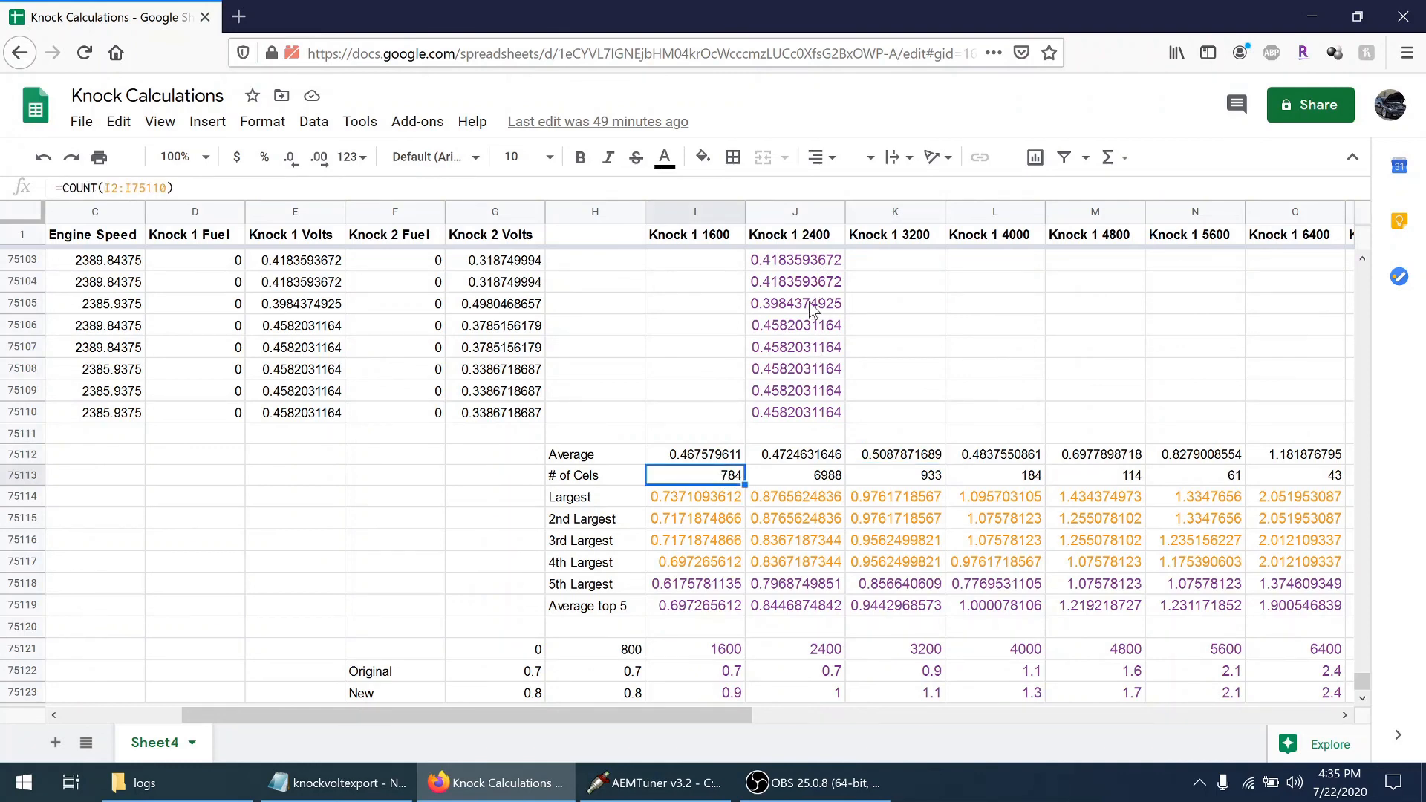
{"action": "left_click", "coordinate": [592, 457]}
{"action": "left_click", "coordinate": [687, 462]}
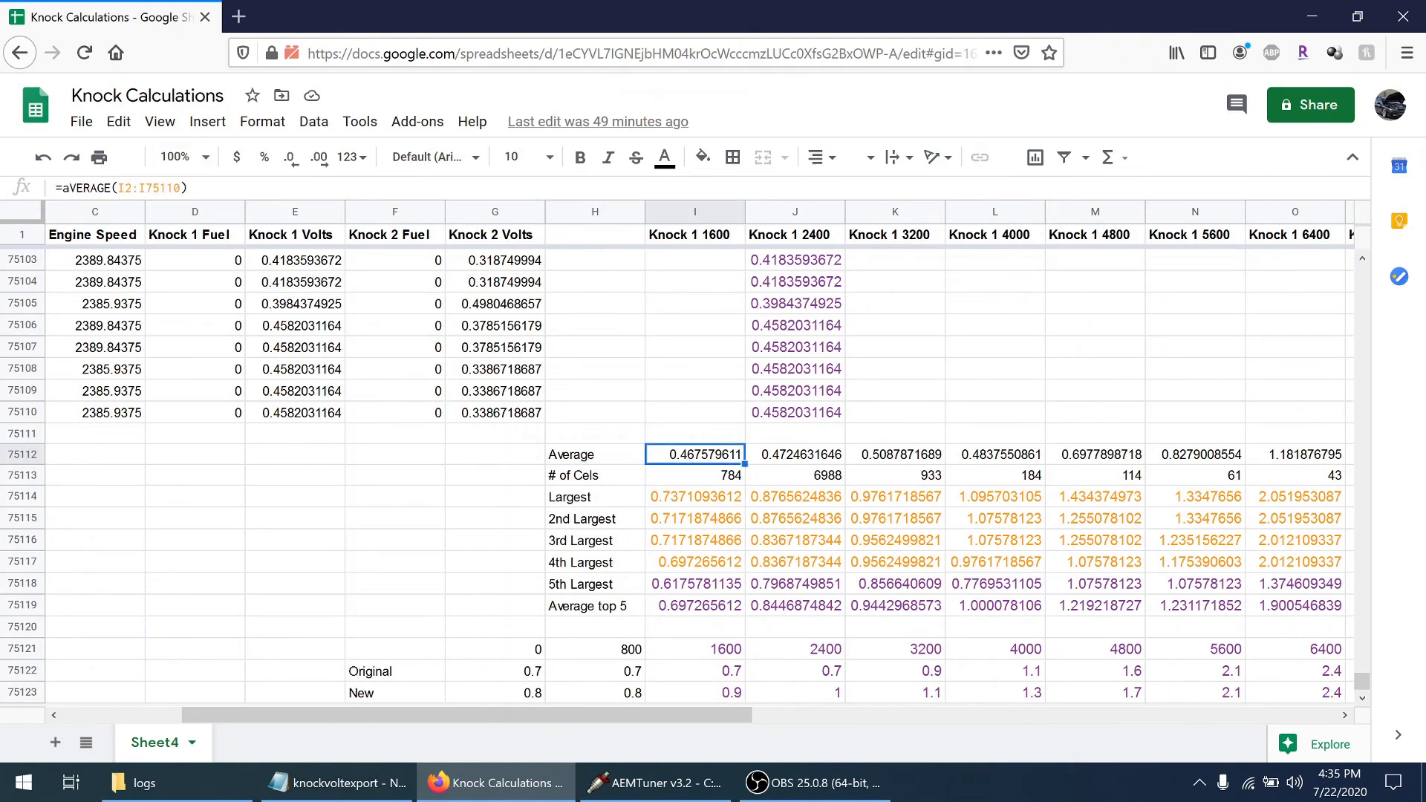
{"action": "left_click", "coordinate": [713, 480]}
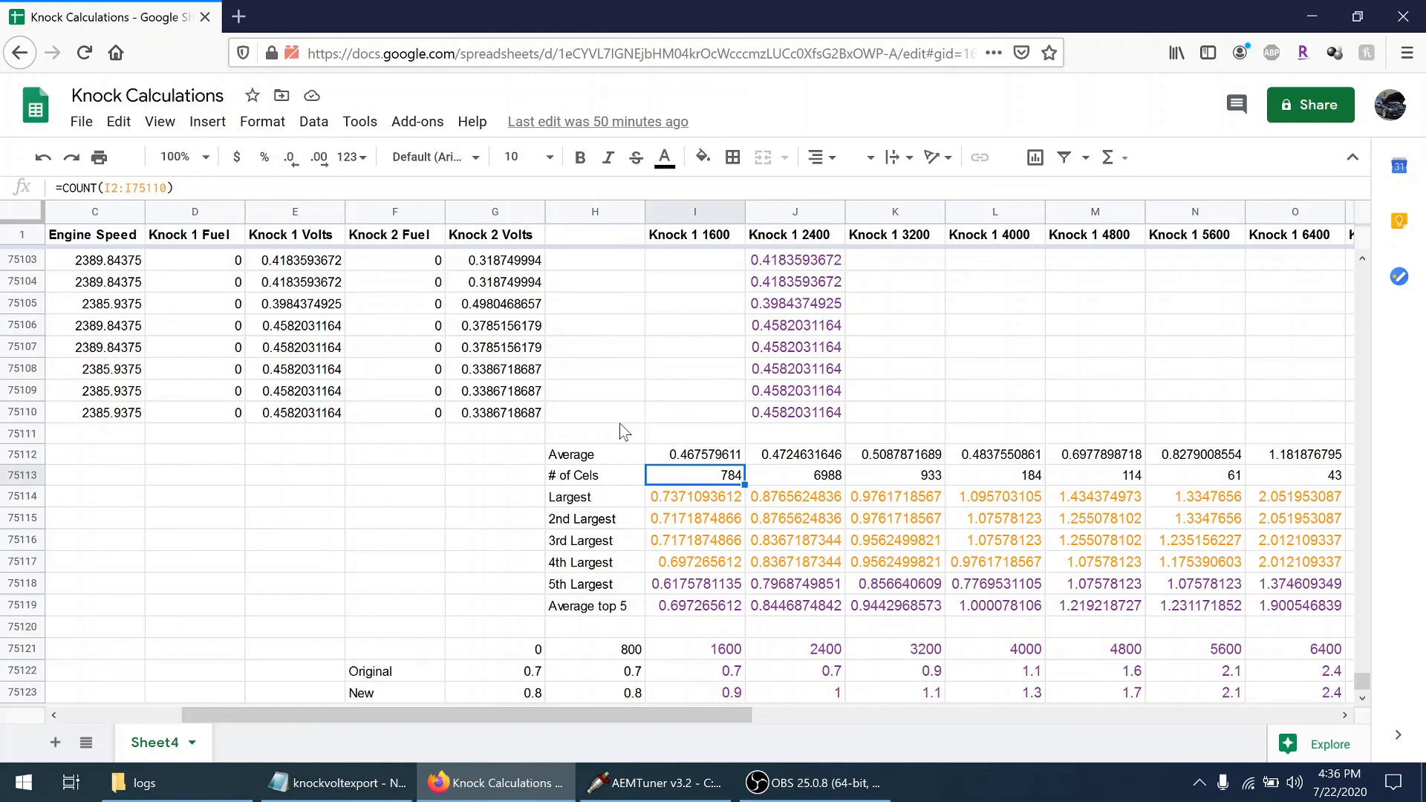
Examine the Largest through 4th Largest formulas and the Average top 5 formula in the Knock 1 1600 column
{"action": "left_click", "coordinate": [593, 503]}
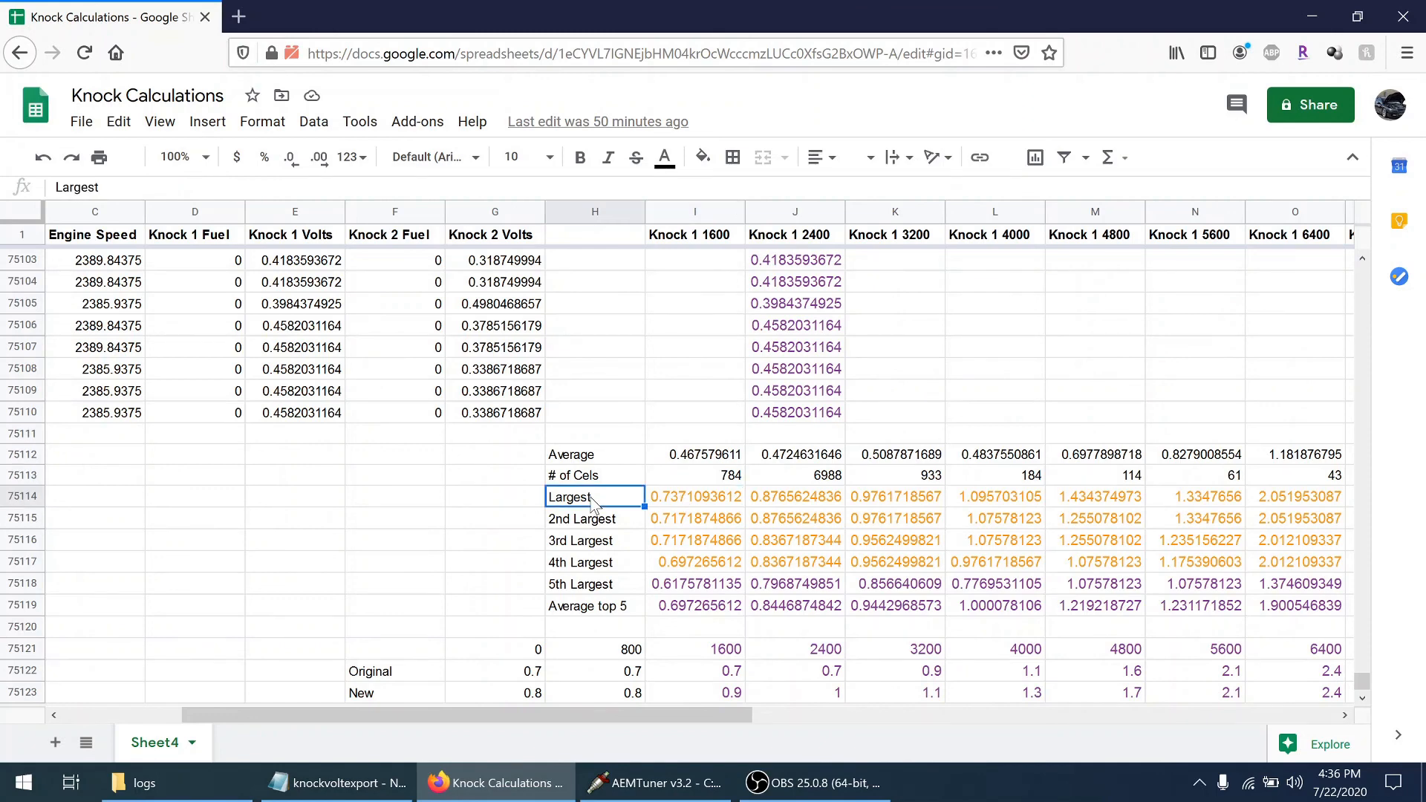
{"action": "left_click", "coordinate": [666, 505]}
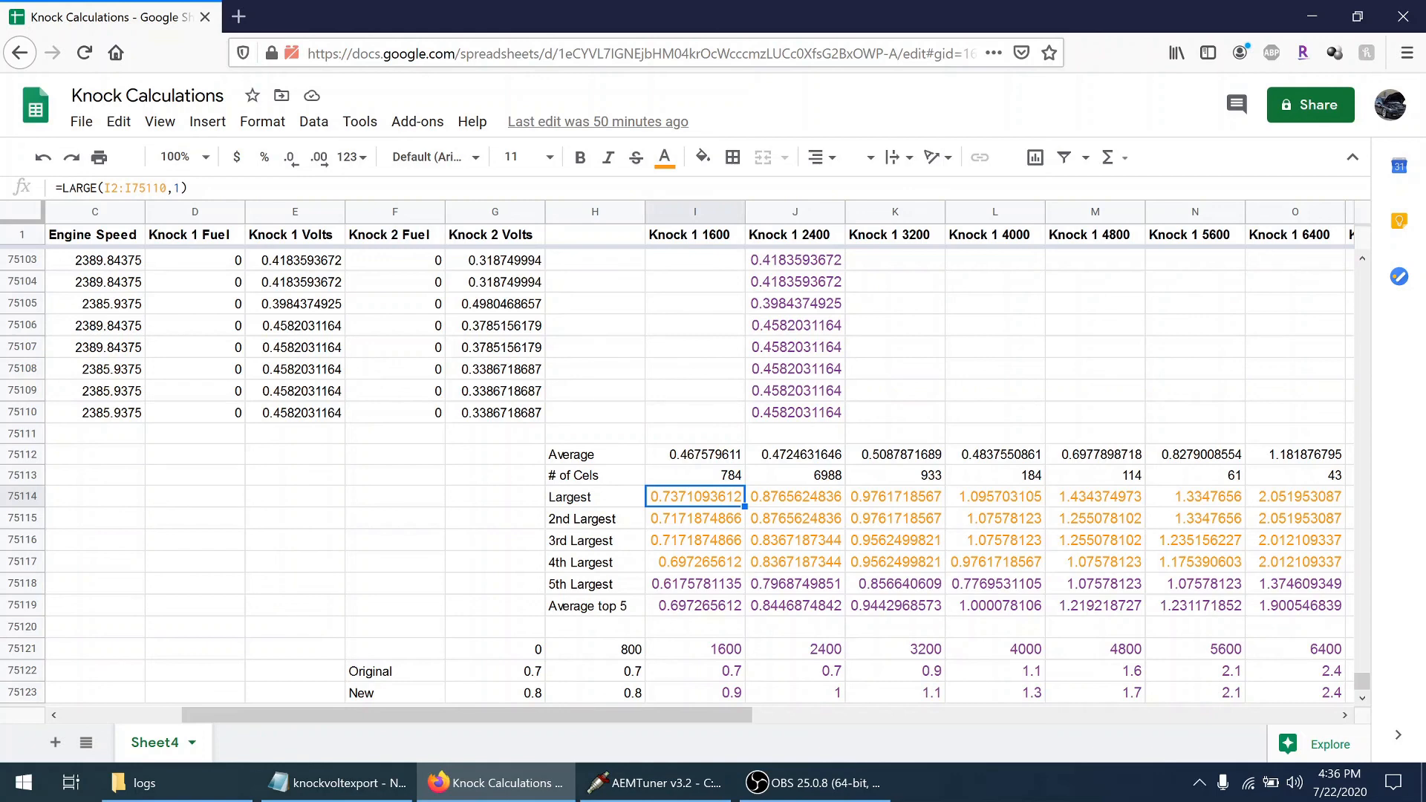
{"action": "left_click", "coordinate": [671, 527]}
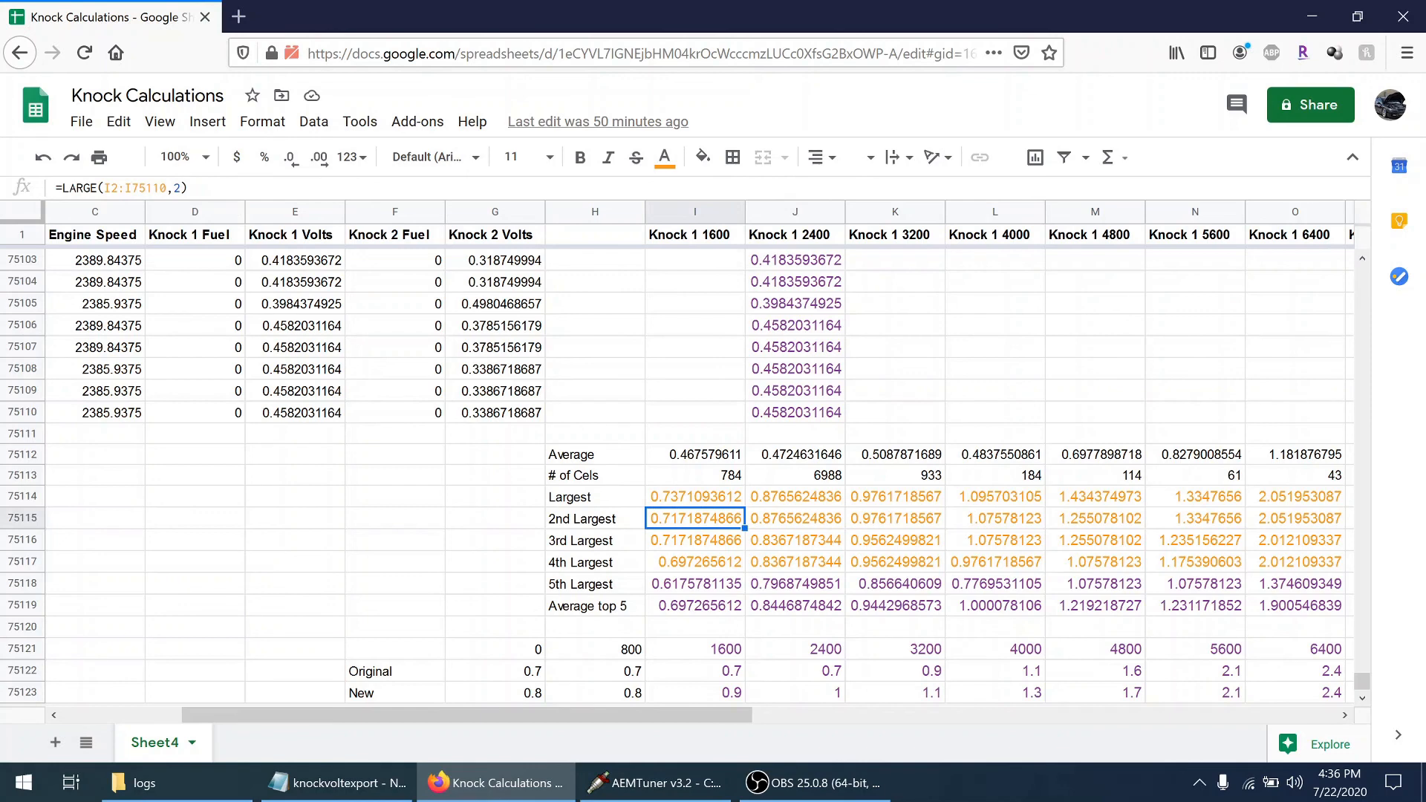
{"action": "left_click", "coordinate": [710, 541]}
{"action": "left_click", "coordinate": [707, 565]}
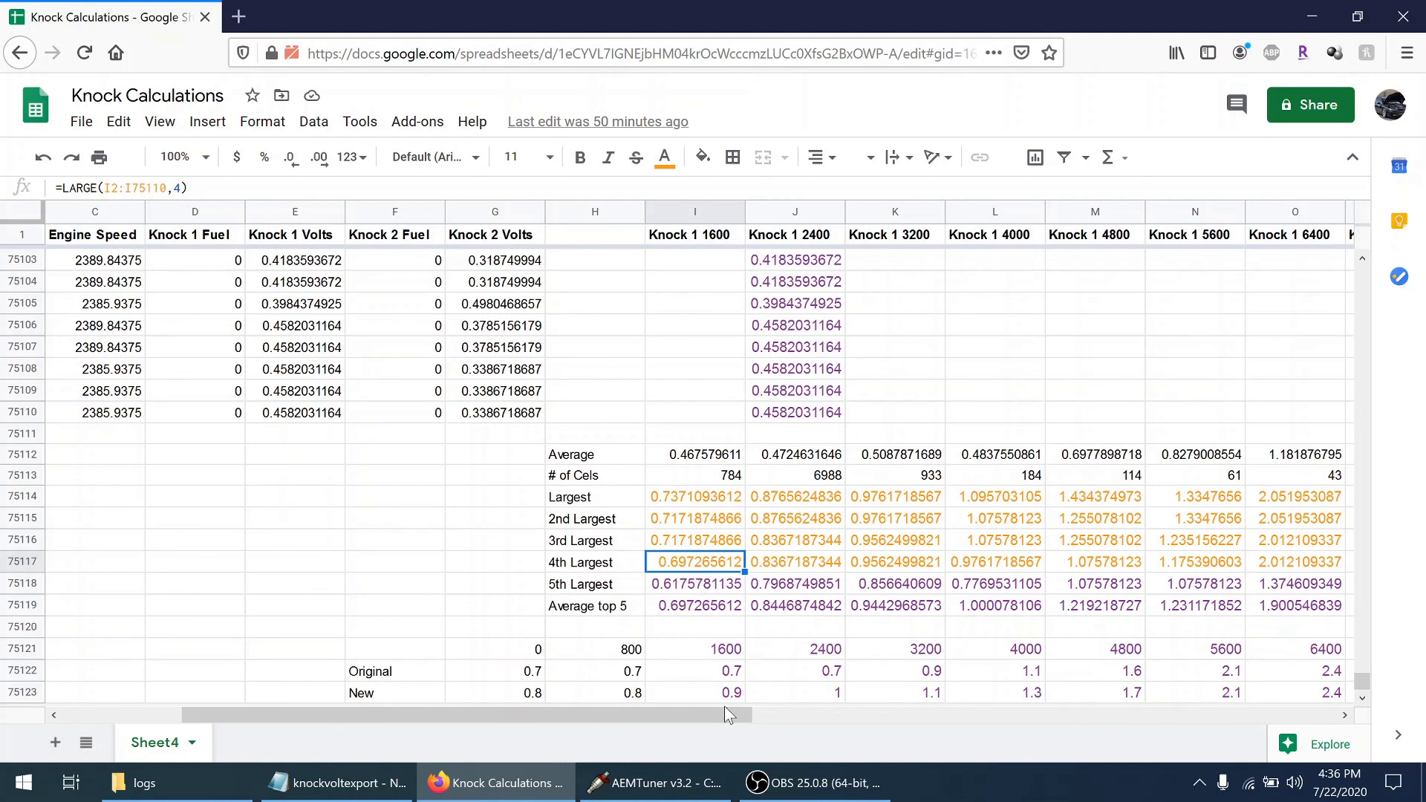
{"action": "left_click_drag", "start_coordinate": [710, 716], "coordinate": [791, 732]}
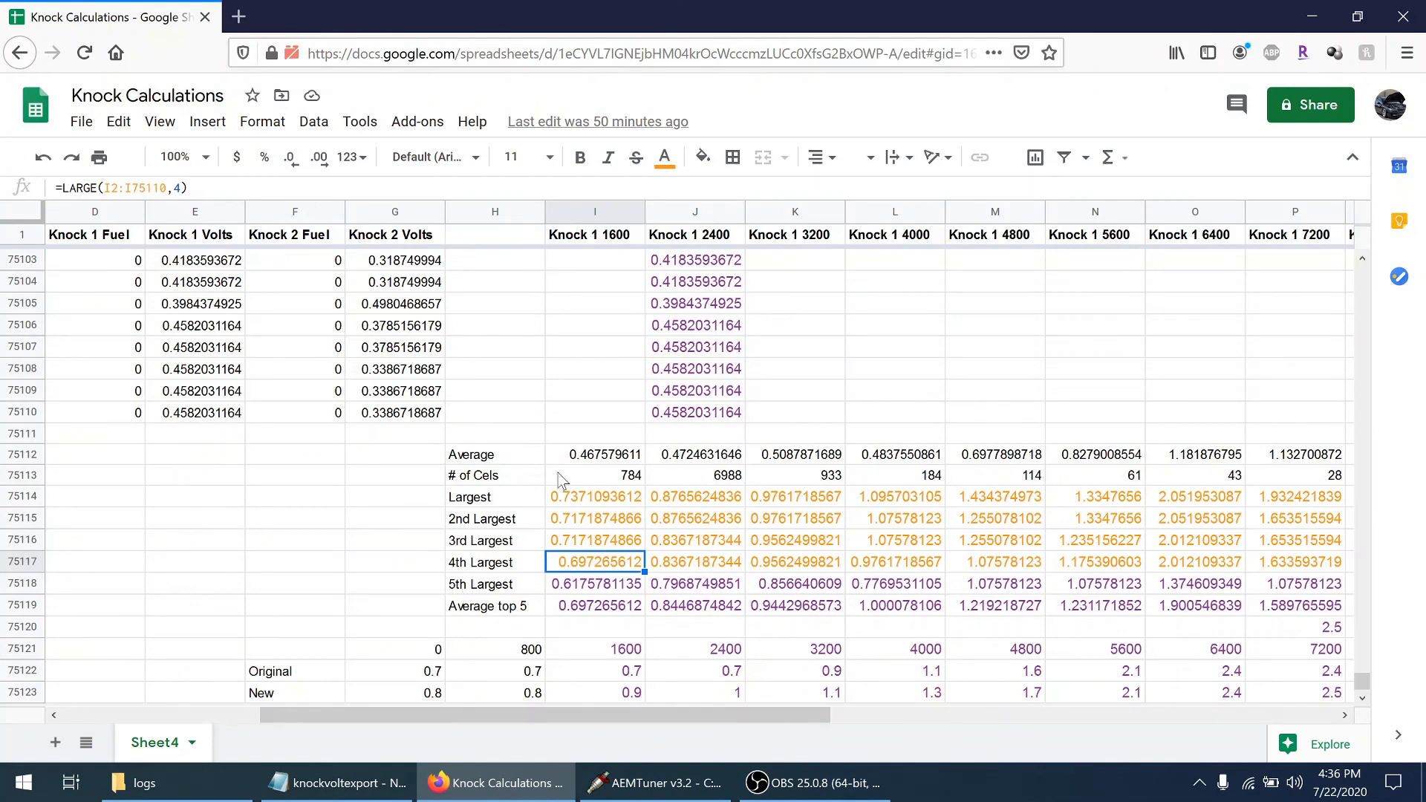
{"action": "left_click", "coordinate": [585, 604]}
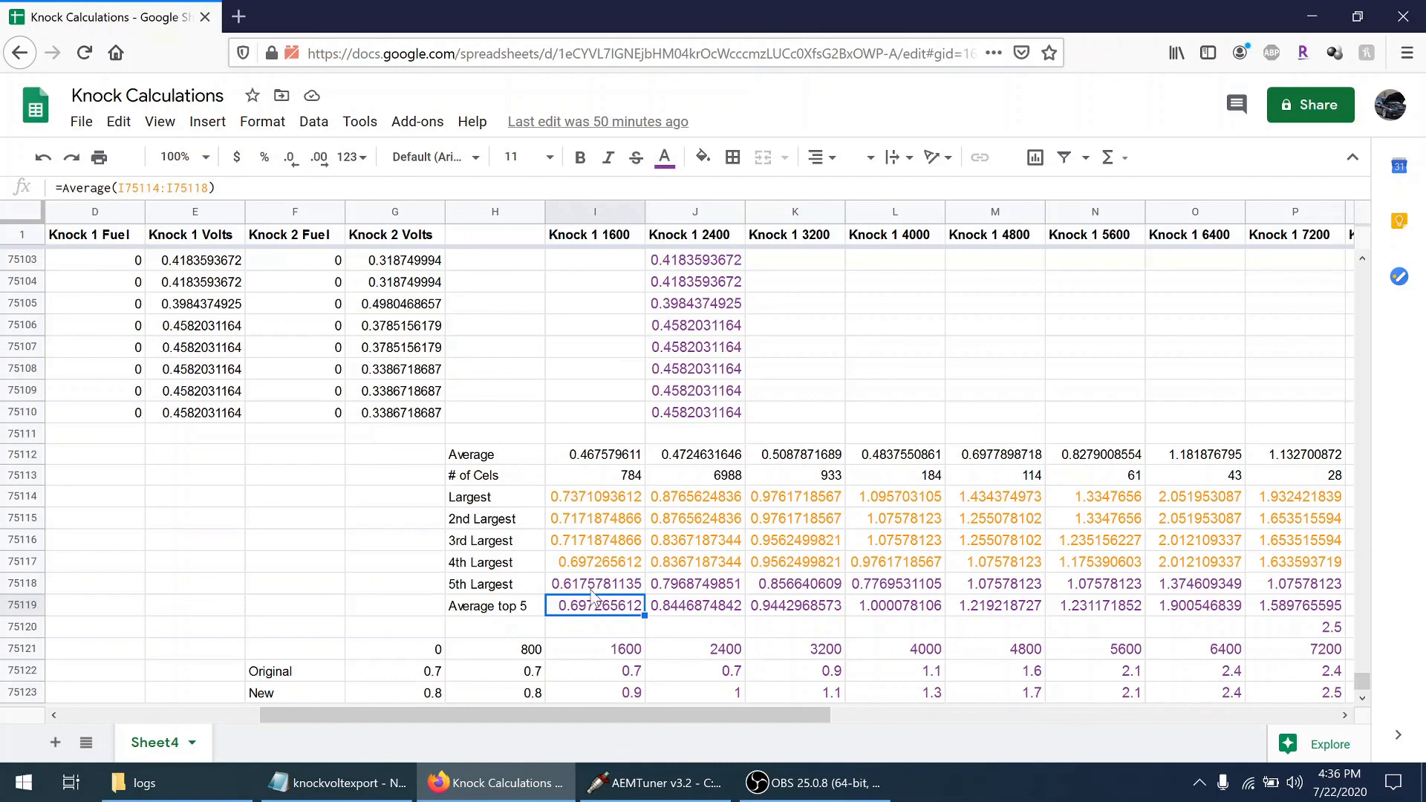
Compare the Largest knock voltages for each rpm column with the Original and New threshold rows up to 8000 rpm
{"action": "left_click_drag", "start_coordinate": [585, 712], "coordinate": [622, 715]}
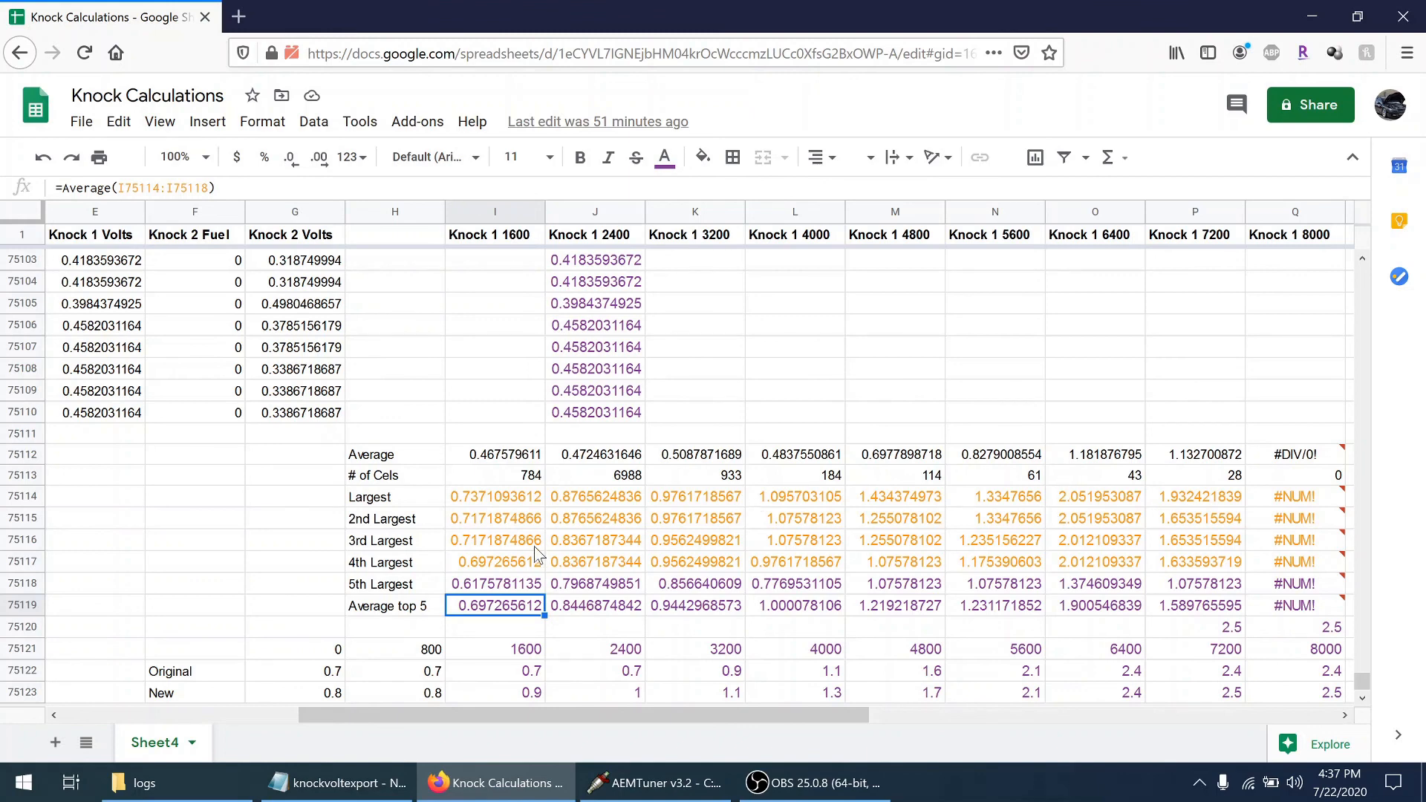
{"action": "left_click_drag", "start_coordinate": [414, 494], "coordinate": [1156, 515]}
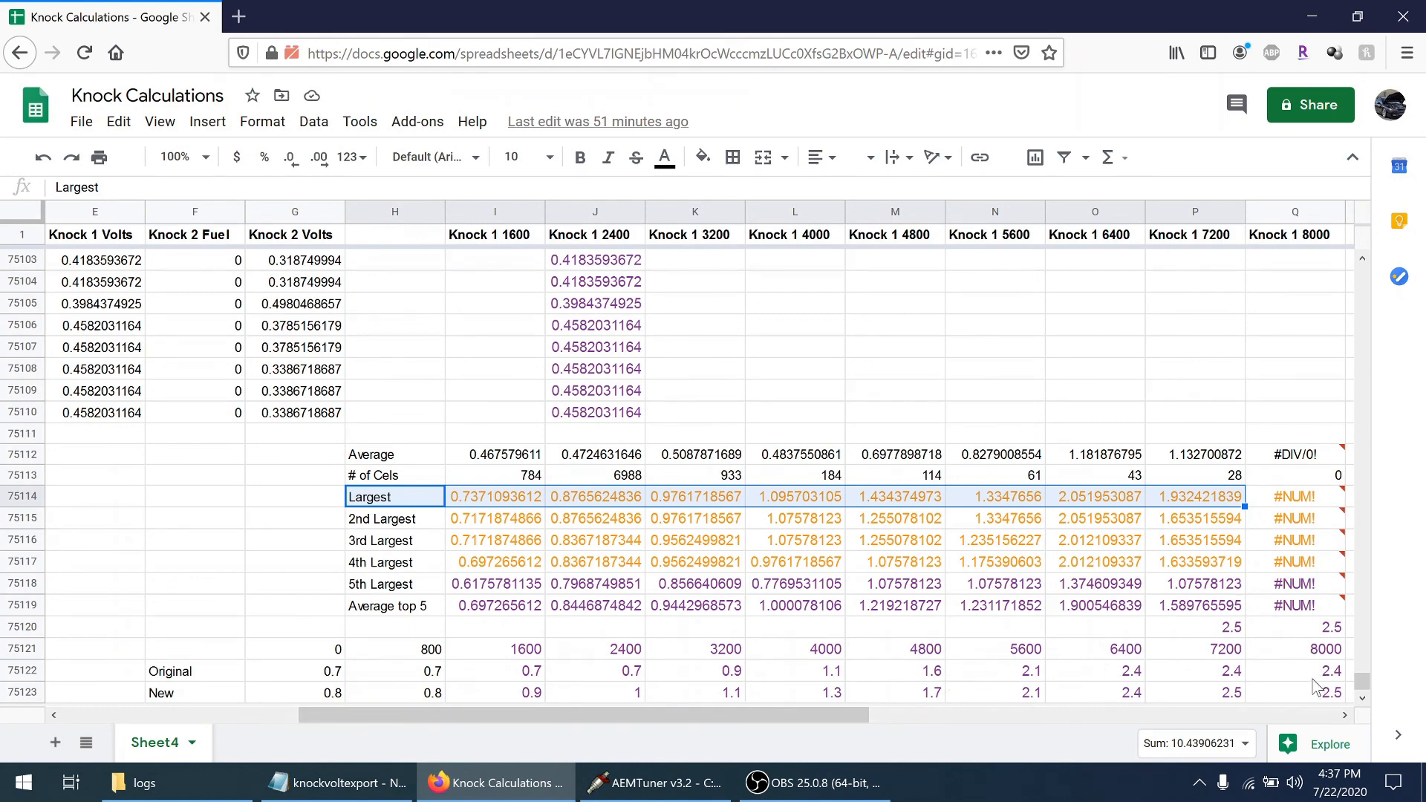
{"action": "left_click_drag", "start_coordinate": [336, 673], "coordinate": [1262, 677]}
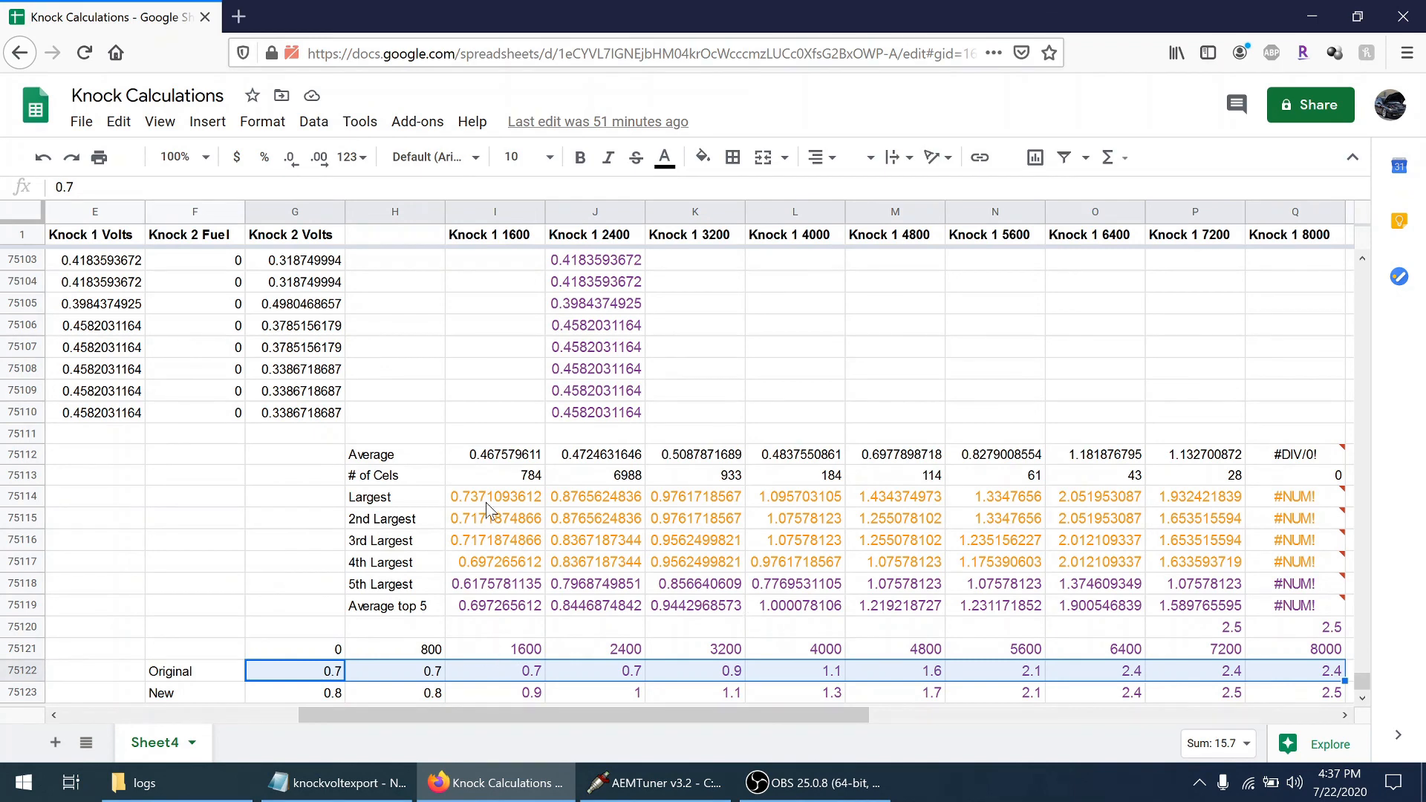
{"action": "left_click_drag", "start_coordinate": [486, 497], "coordinate": [1159, 505]}
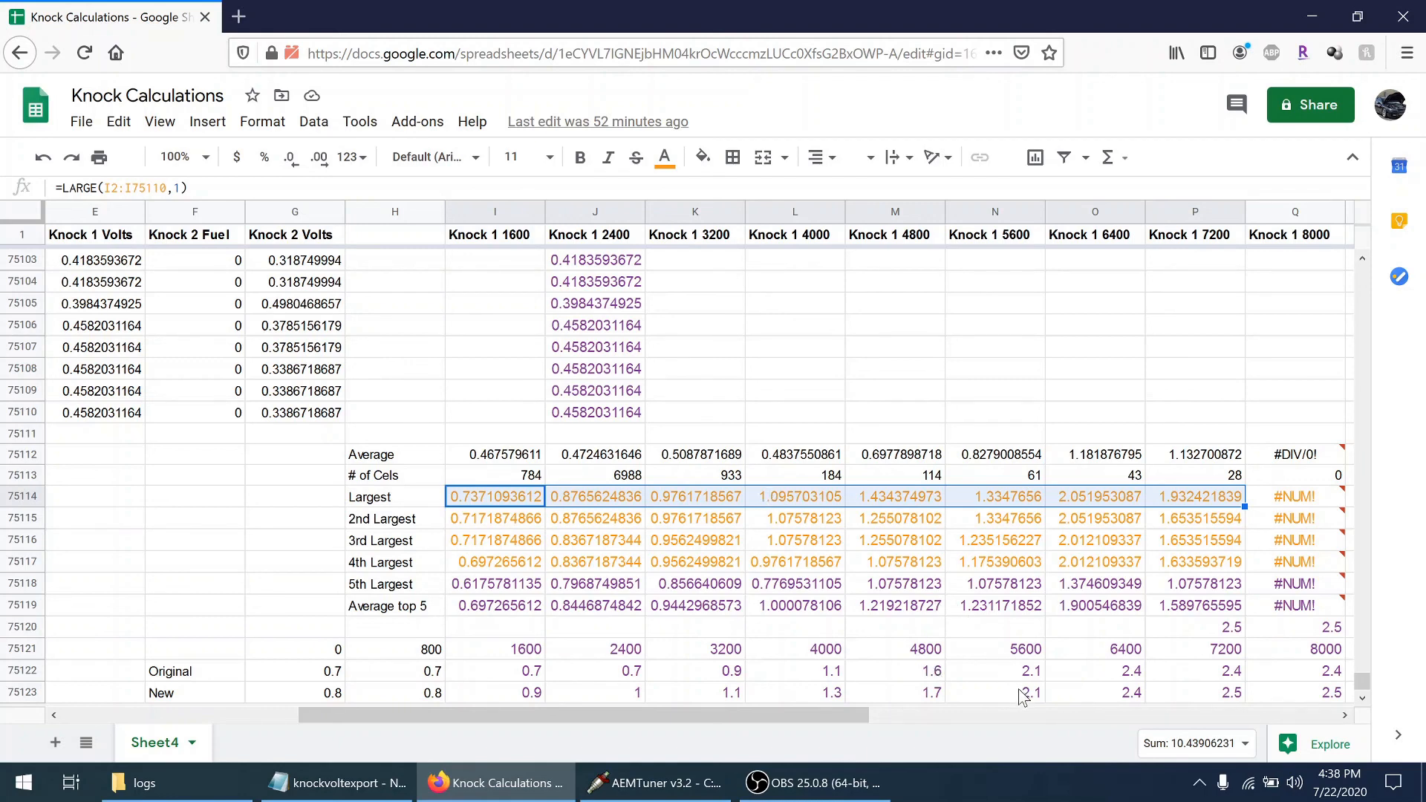
{"action": "left_click_drag", "start_coordinate": [1023, 699], "coordinate": [1209, 678]}
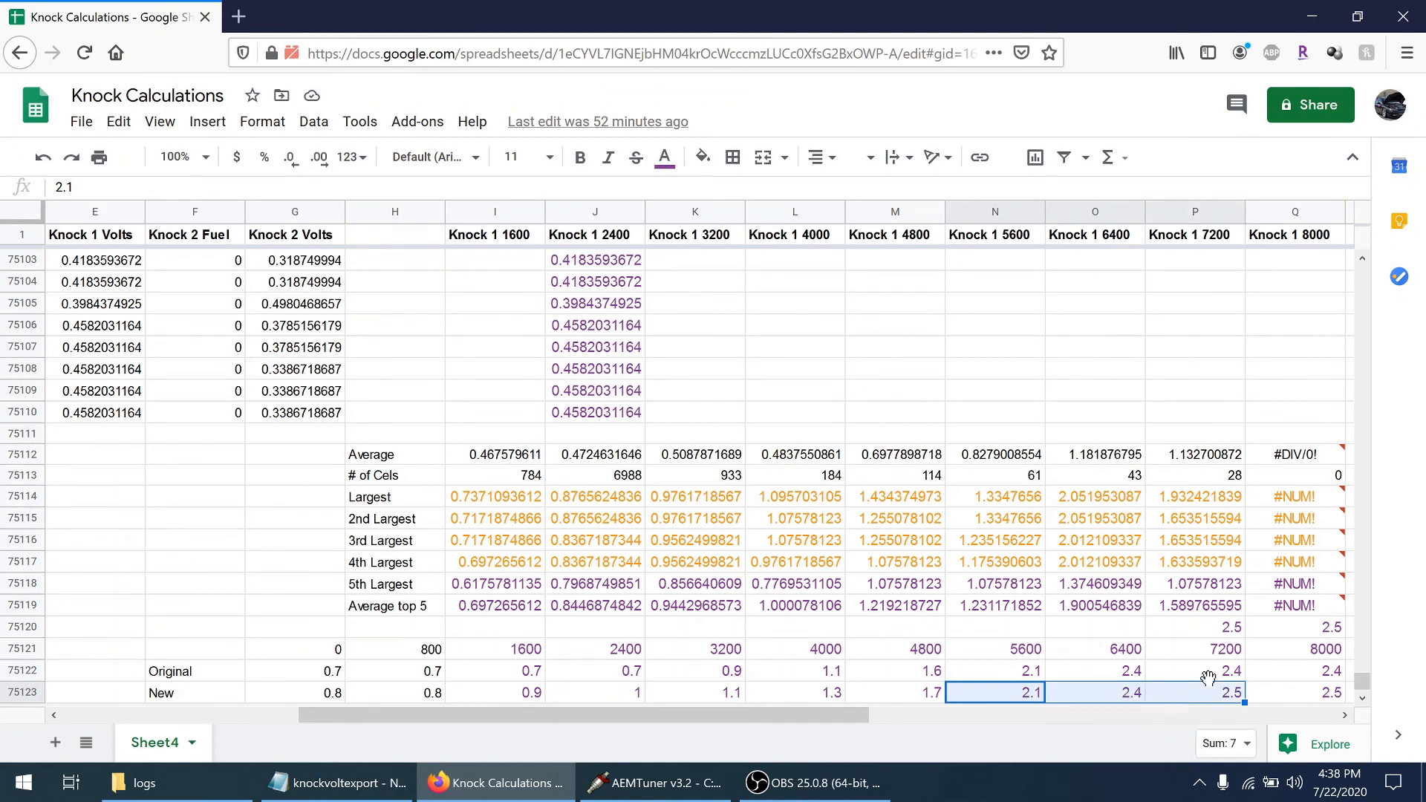
{"action": "left_click", "coordinate": [1296, 697]}
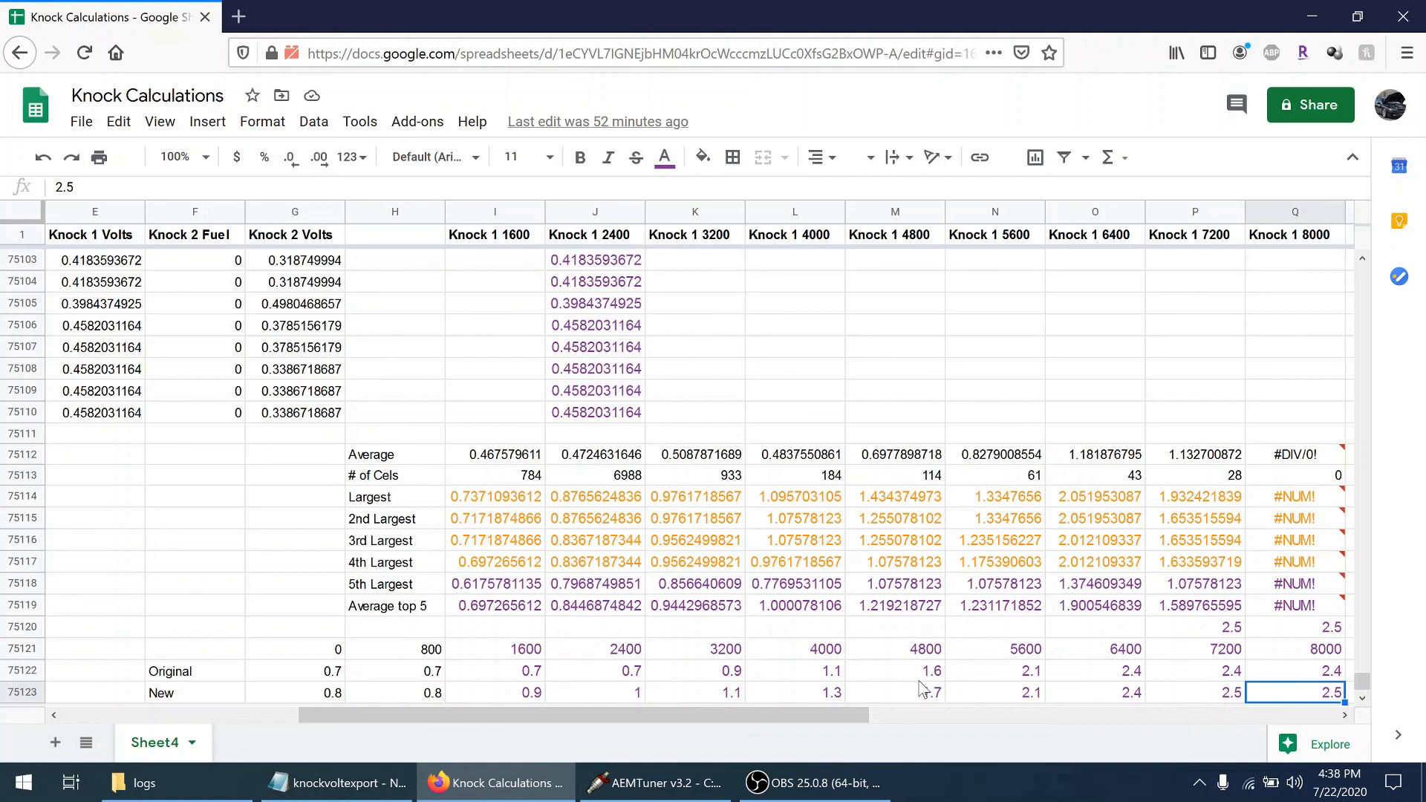
{"action": "left_click_drag", "start_coordinate": [928, 691], "coordinate": [1159, 710]}
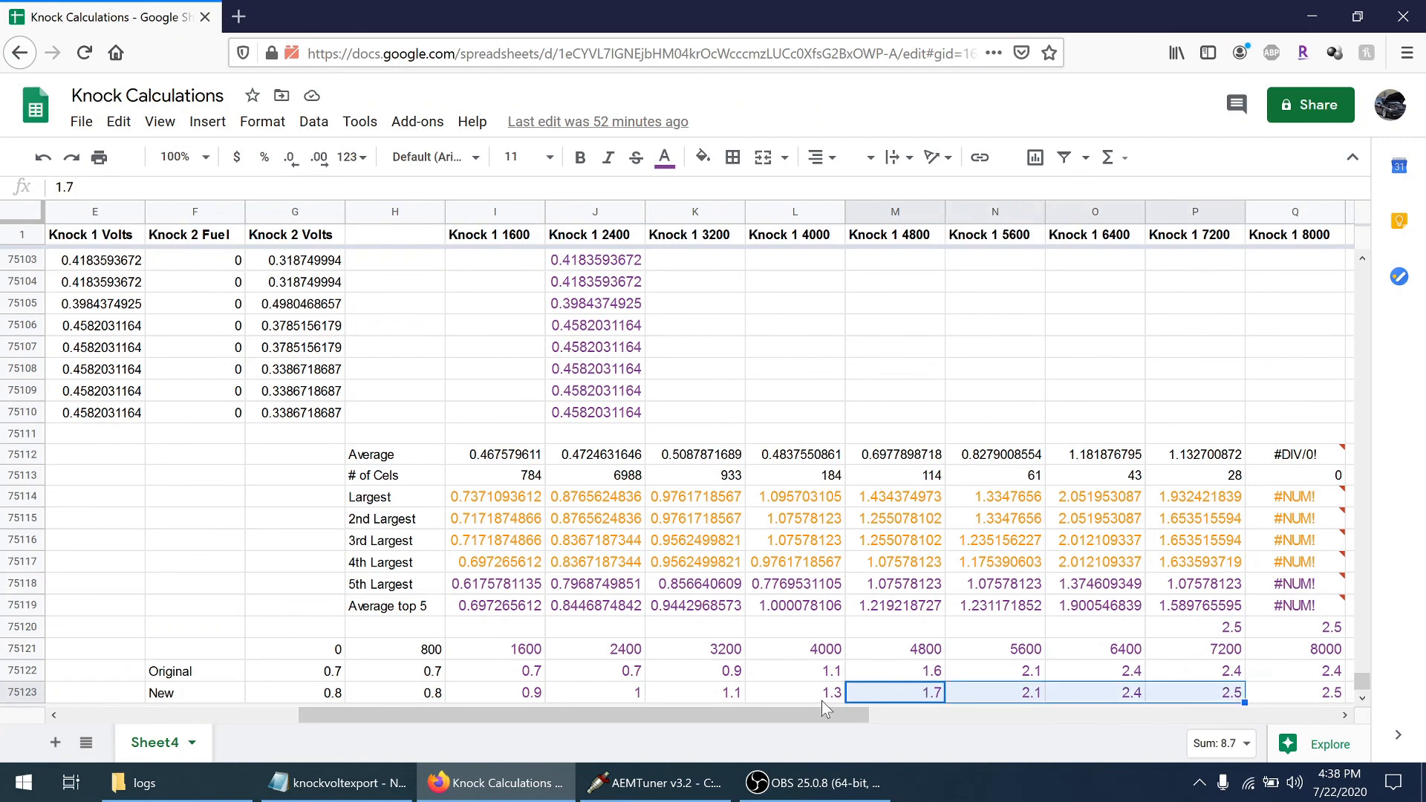
{"action": "left_click", "coordinate": [729, 694]}
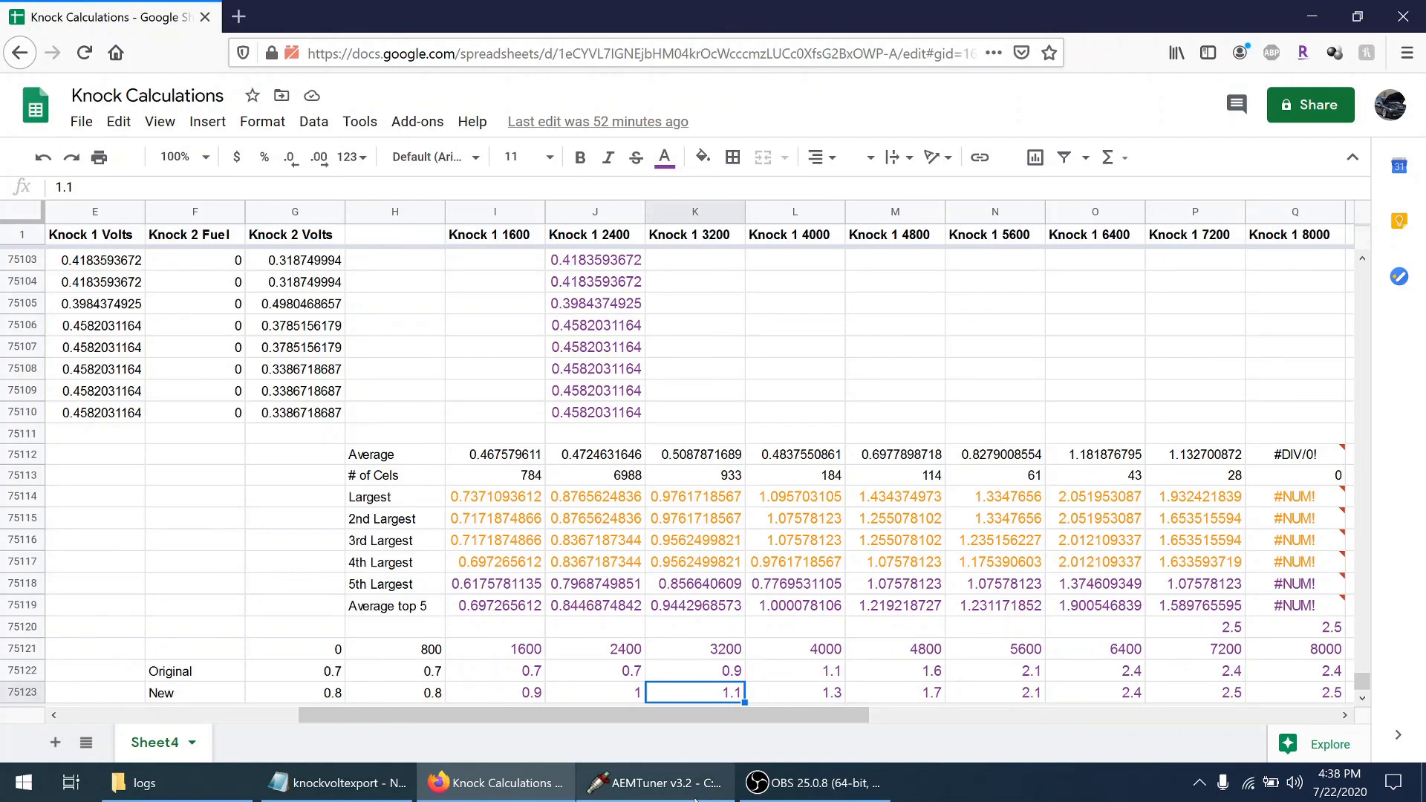
Switch to AEMTuner and examine the base Fuel Map down to its lowest load rows, glancing at the fuel trim tables
{"action": "left_click", "coordinate": [654, 783]}
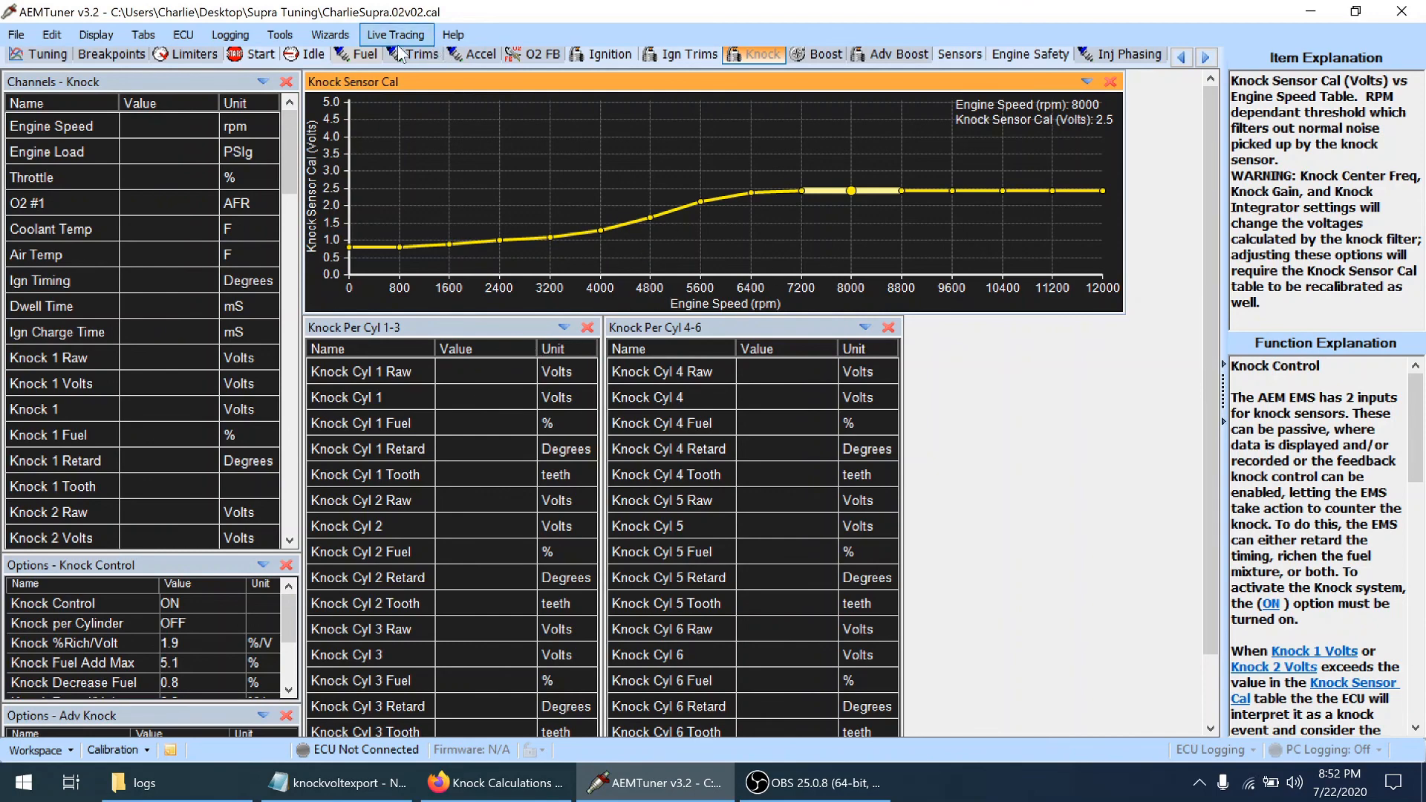
{"action": "left_click", "coordinate": [369, 54]}
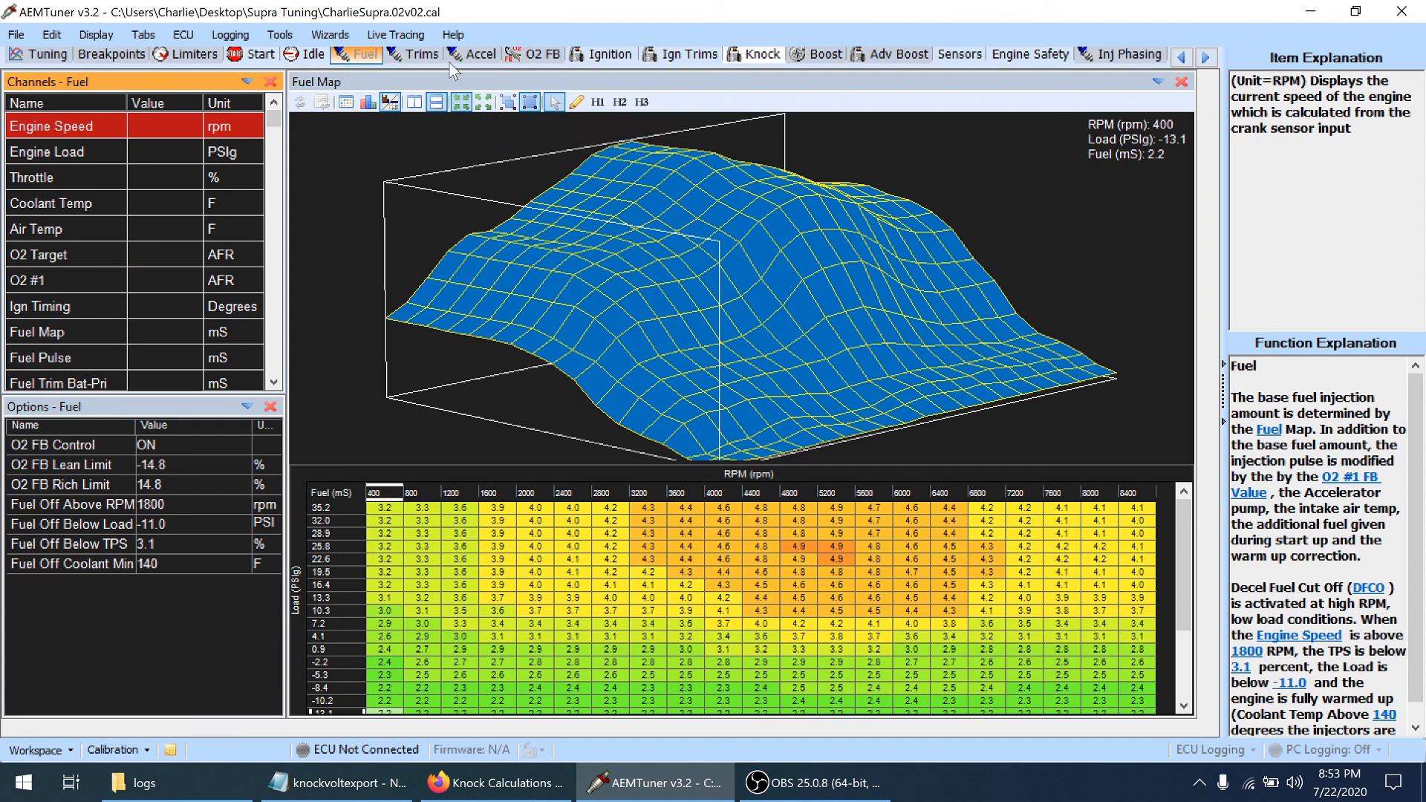
{"action": "left_click", "coordinate": [417, 57]}
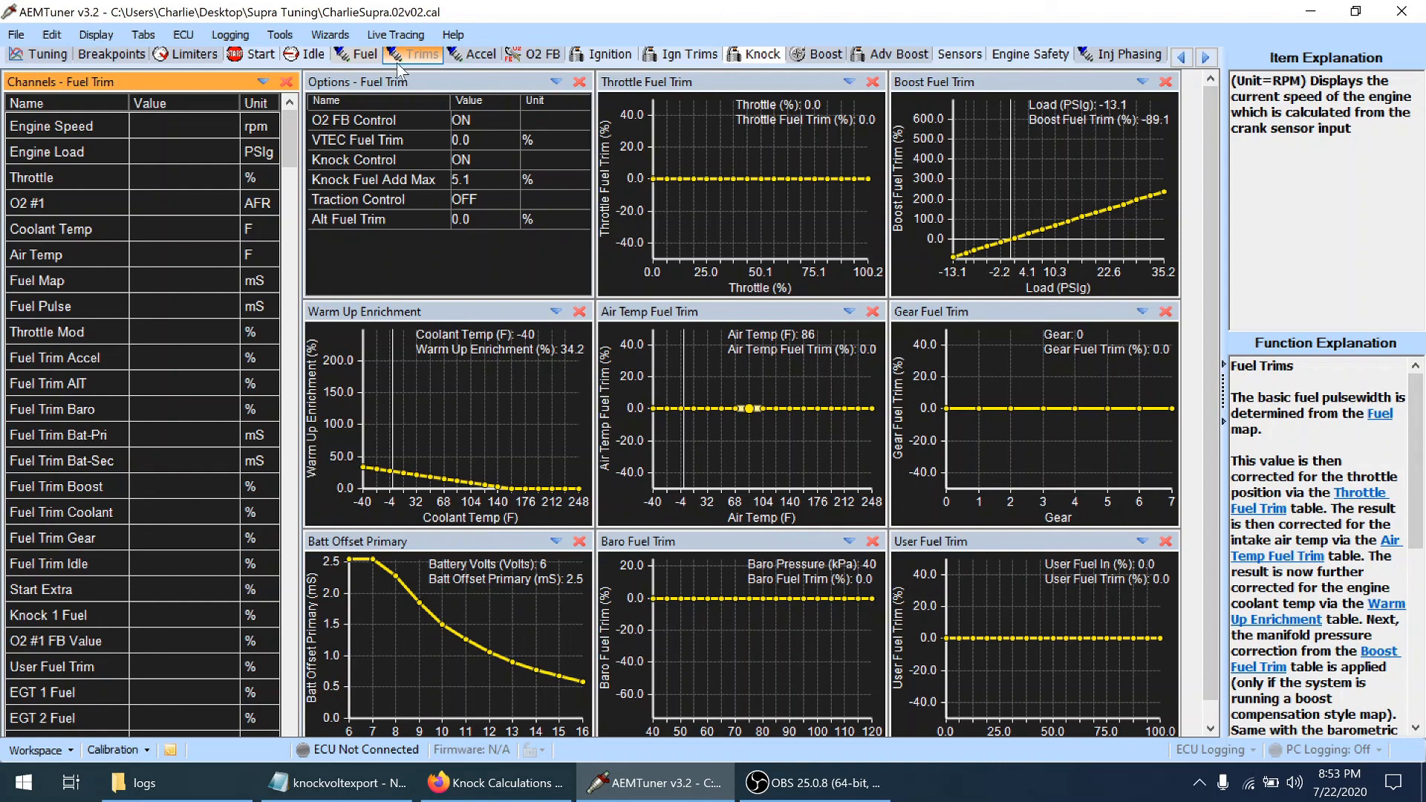
{"action": "left_click", "coordinate": [370, 57]}
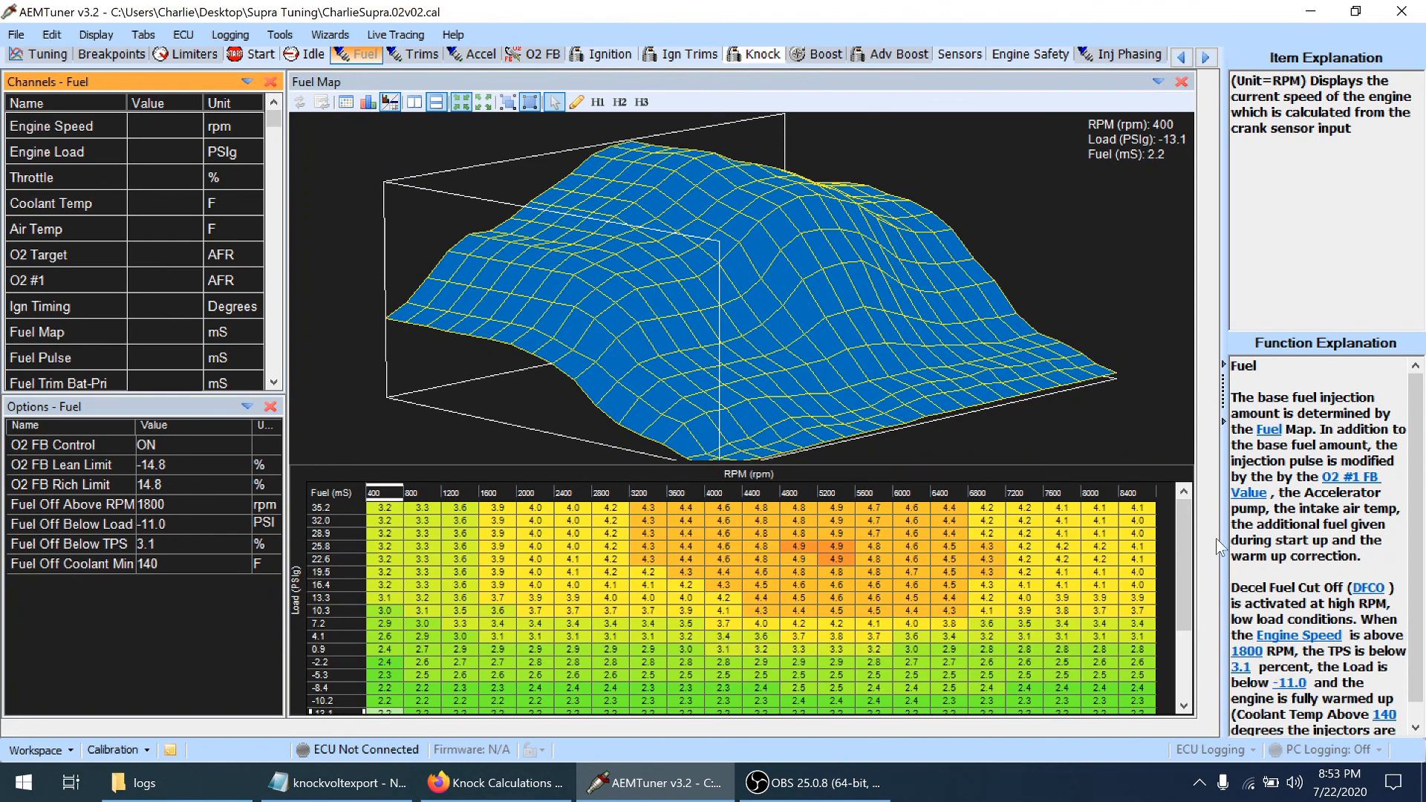
{"action": "left_click_drag", "start_coordinate": [1188, 536], "coordinate": [1186, 657]}
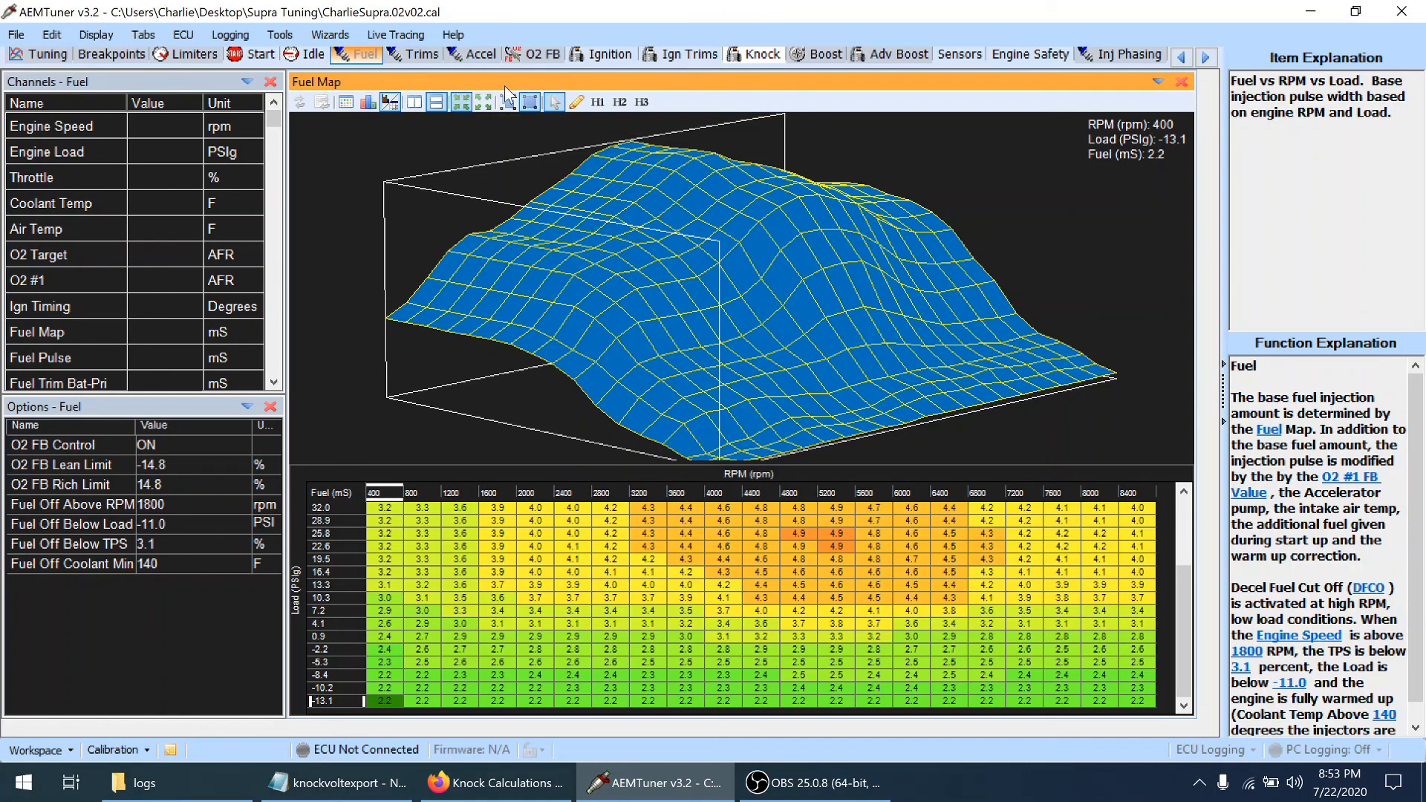
Return to the fuel trim tables and select the 68 F point on the Air Temp Fuel Trim curve
{"action": "left_click", "coordinate": [419, 60]}
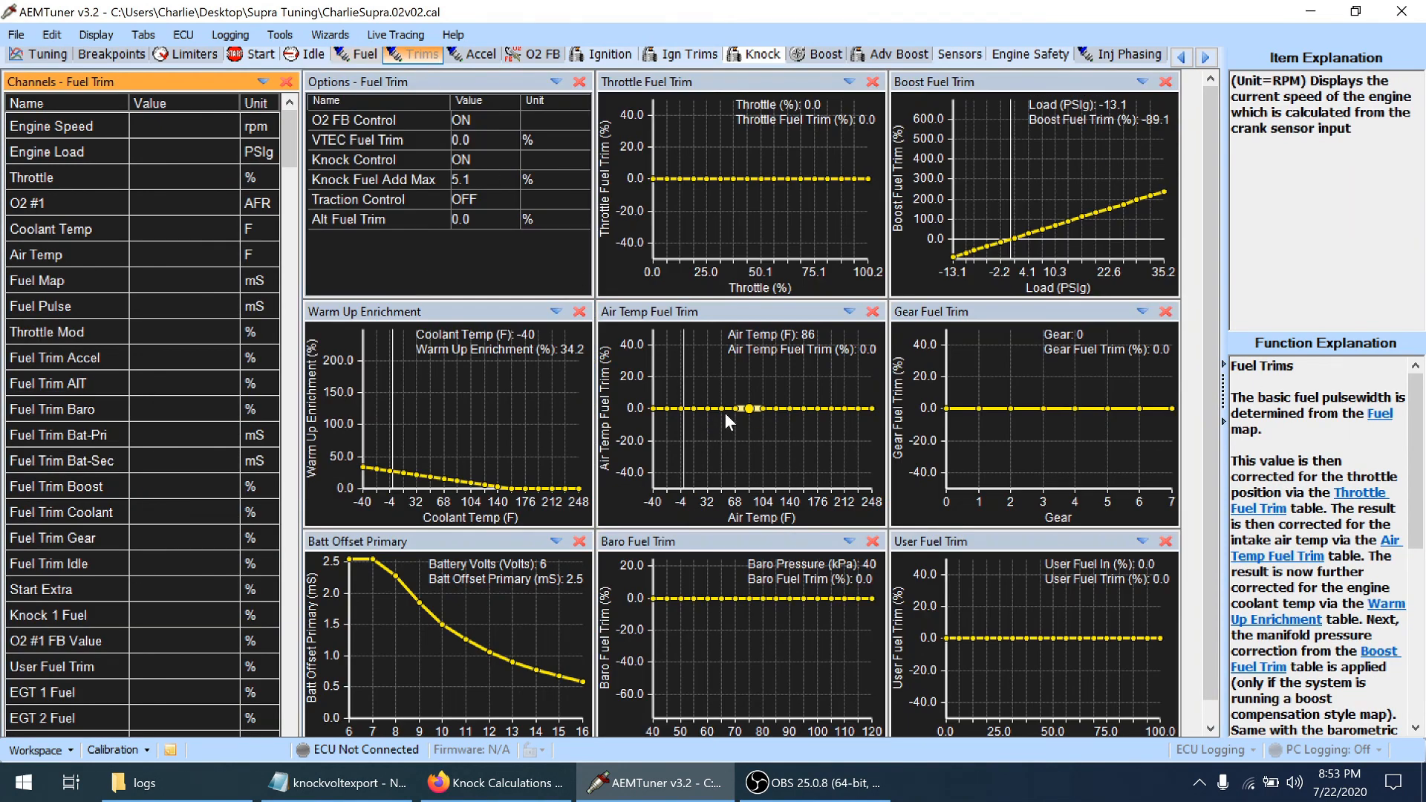
{"action": "left_click", "coordinate": [746, 378]}
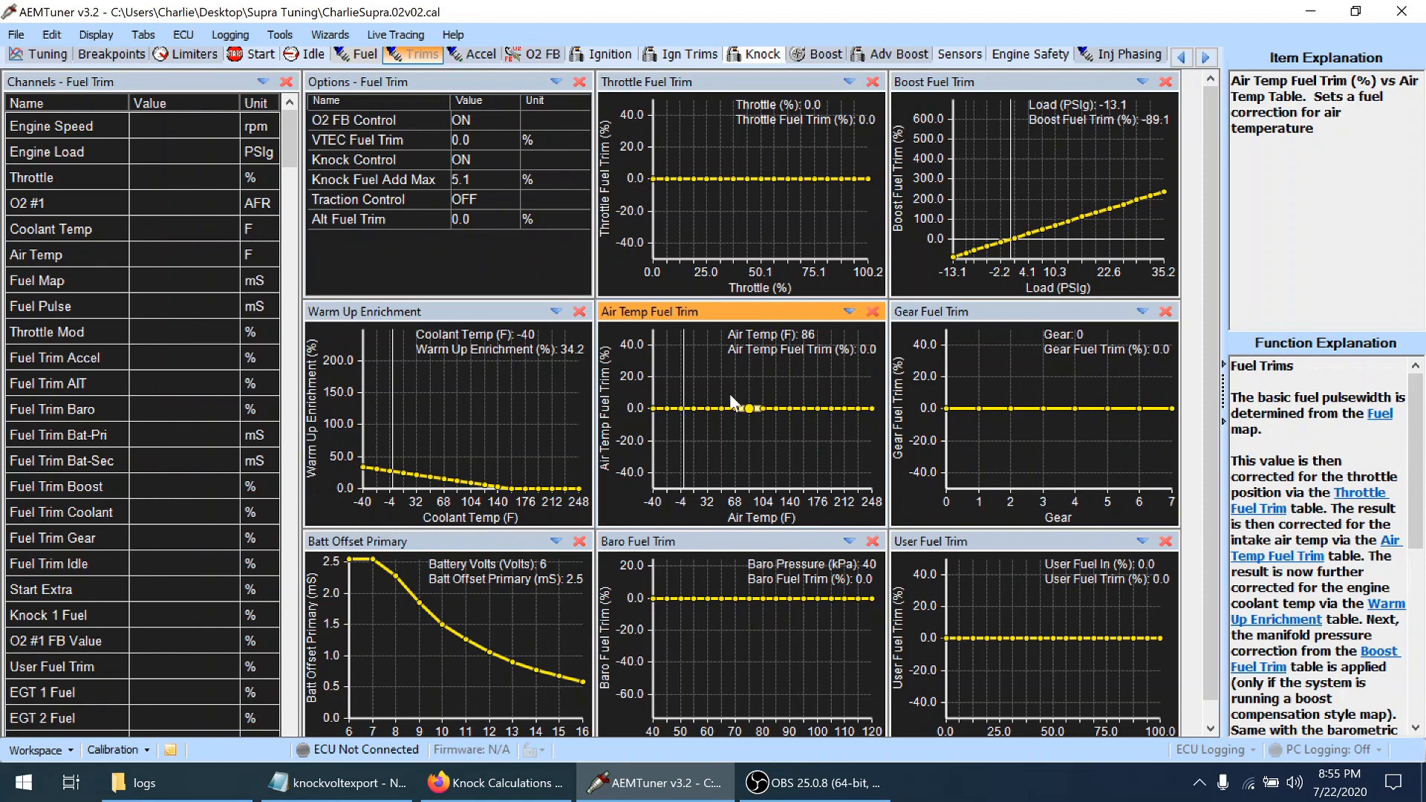
{"action": "left_click", "coordinate": [719, 408]}
{"action": "left_click", "coordinate": [719, 408]}
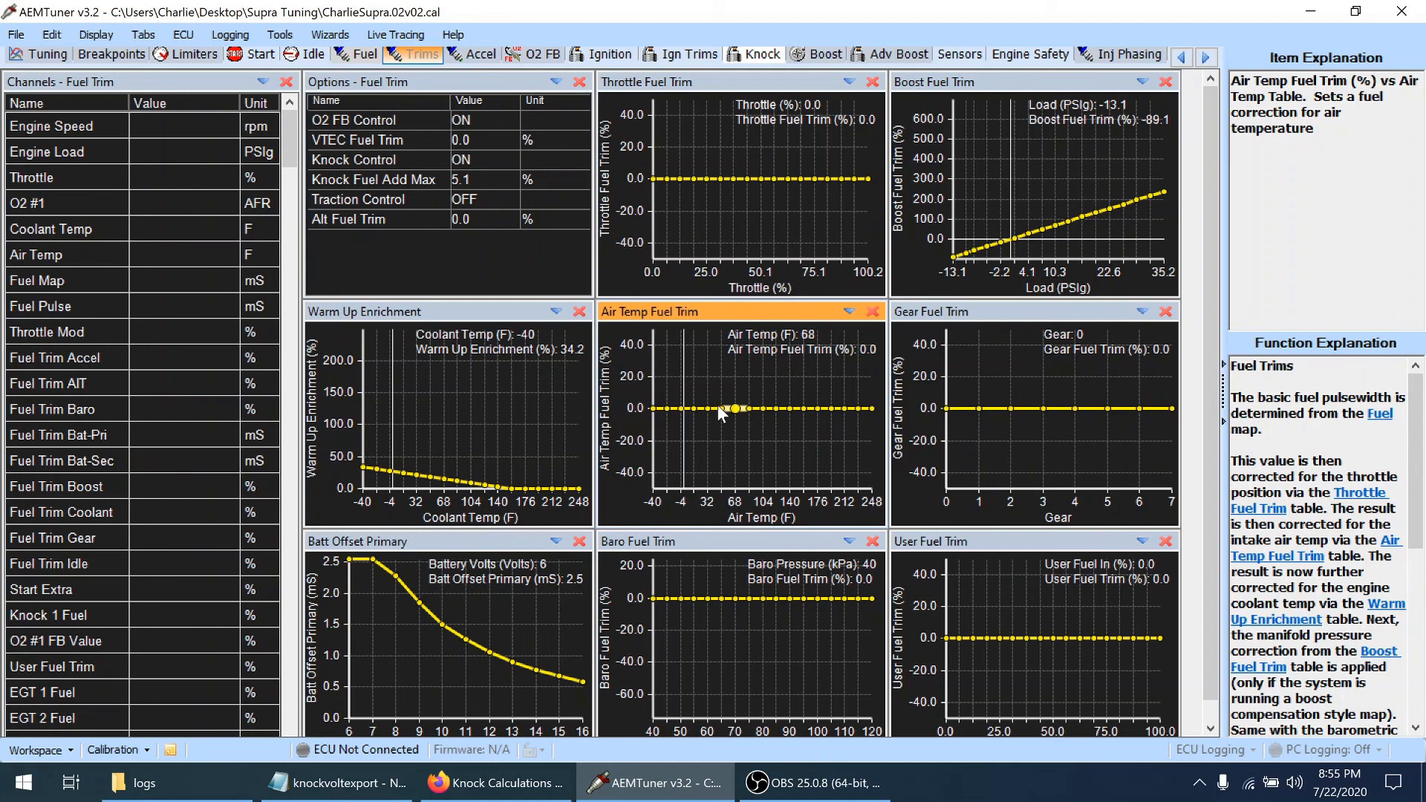